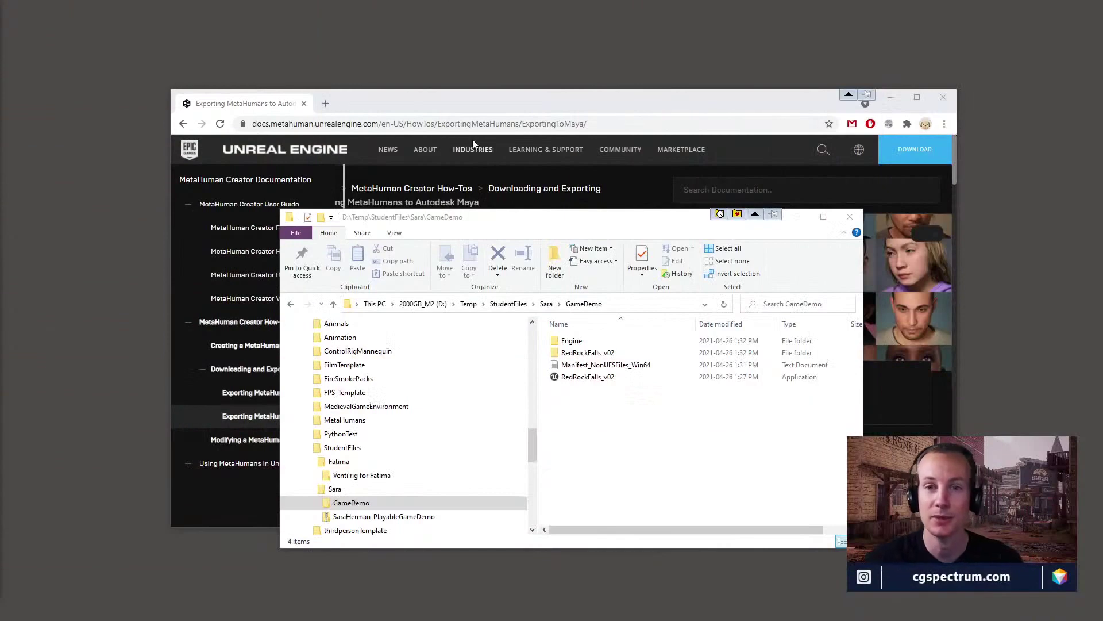
Read through the guide on exporting MetaHumans to Autodesk Maya, from its introduction to the plugin installation steps.
{"action": "left_click", "coordinate": [433, 96]}
{"action": "left_click_drag", "start_coordinate": [433, 96], "coordinate": [415, 75]}
{"action": "scroll", "coordinate": [620, 316], "scroll_direction": "down", "scroll_amount": 3}
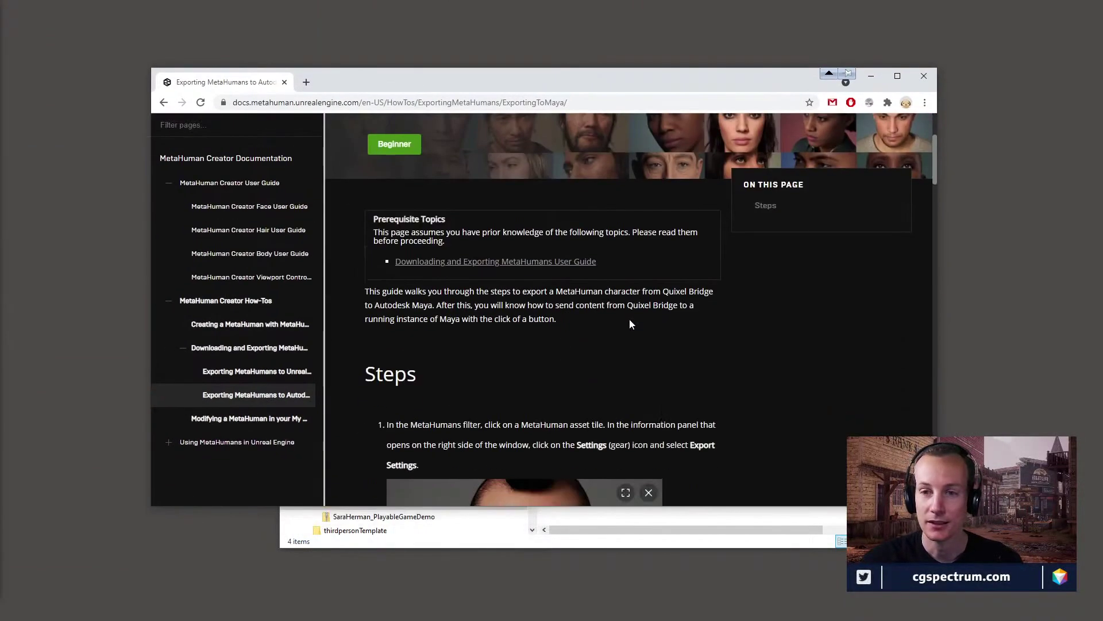
{"action": "scroll", "coordinate": [631, 321], "scroll_direction": "up", "scroll_amount": 1}
{"action": "scroll", "coordinate": [632, 325], "scroll_direction": "down", "scroll_amount": 6}
{"action": "scroll", "coordinate": [633, 328], "scroll_direction": "down", "scroll_amount": 3}
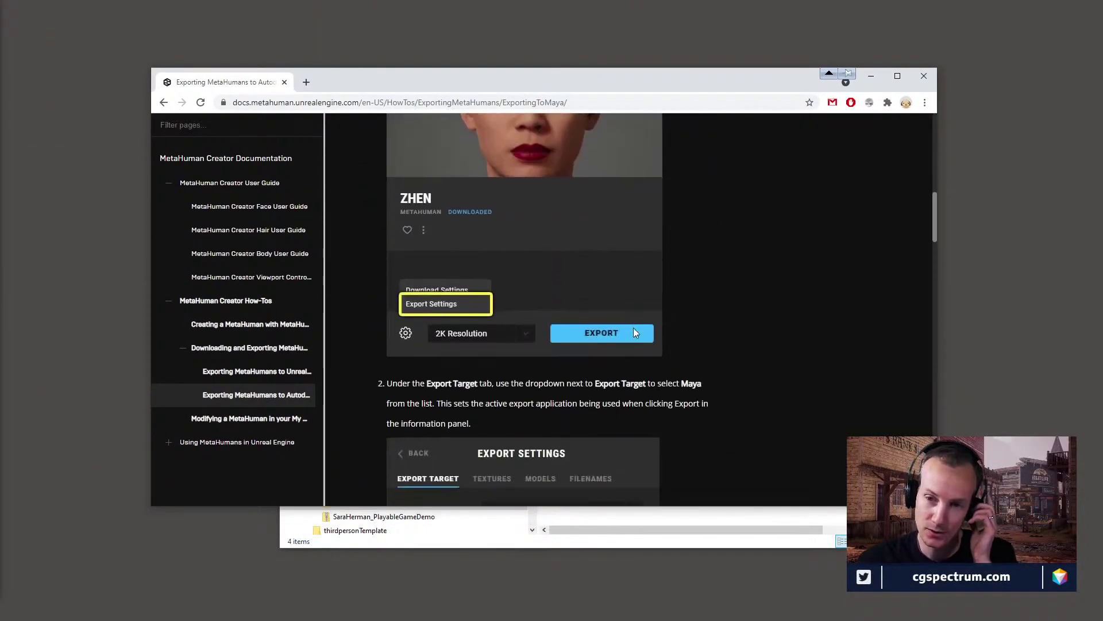
{"action": "scroll", "coordinate": [633, 328], "scroll_direction": "up", "scroll_amount": 7}
{"action": "scroll", "coordinate": [633, 327], "scroll_direction": "down", "scroll_amount": 4}
{"action": "scroll", "coordinate": [632, 333], "scroll_direction": "down", "scroll_amount": 12}
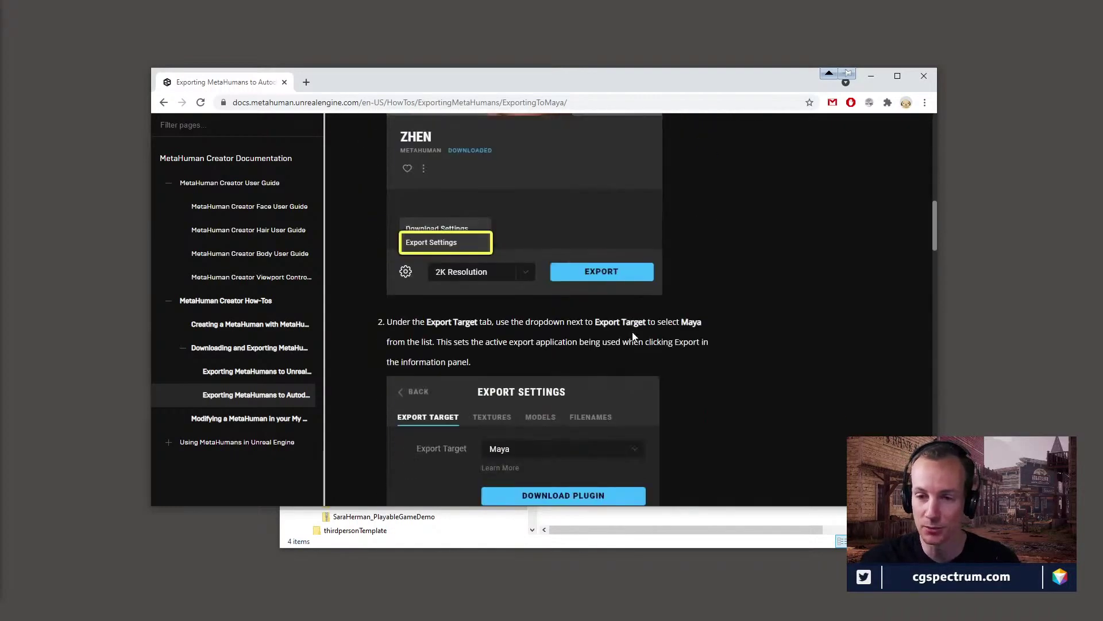
{"action": "scroll", "coordinate": [624, 341], "scroll_direction": "up", "scroll_amount": 5}
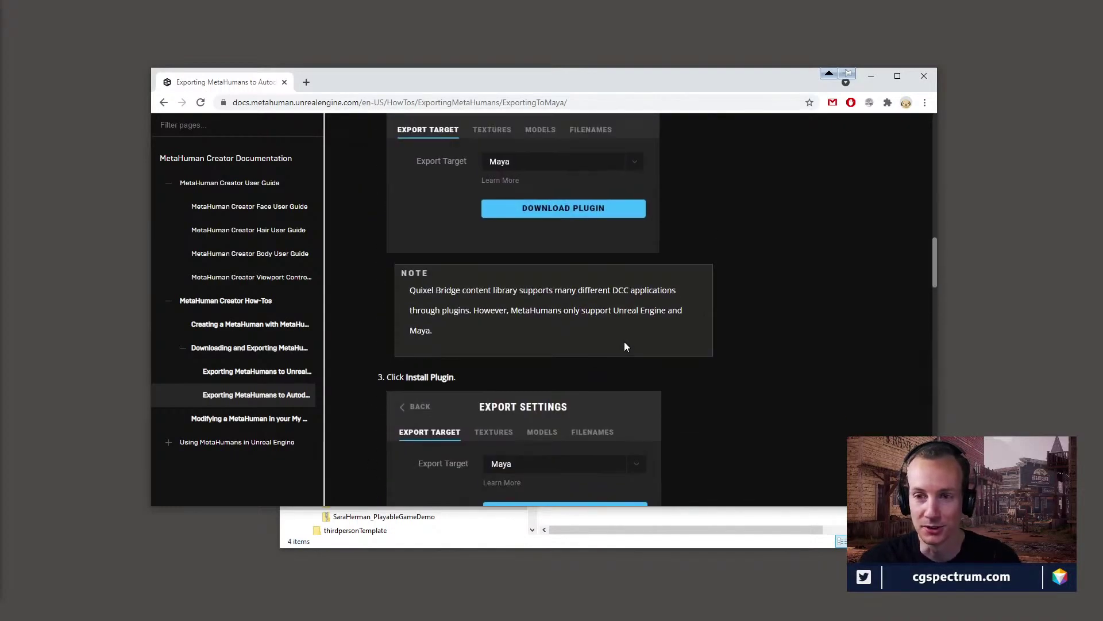
{"action": "scroll", "coordinate": [624, 341], "scroll_direction": "down", "scroll_amount": 1}
{"action": "scroll", "coordinate": [627, 344], "scroll_direction": "up", "scroll_amount": 7}
{"action": "scroll", "coordinate": [629, 350], "scroll_direction": "up", "scroll_amount": 8}
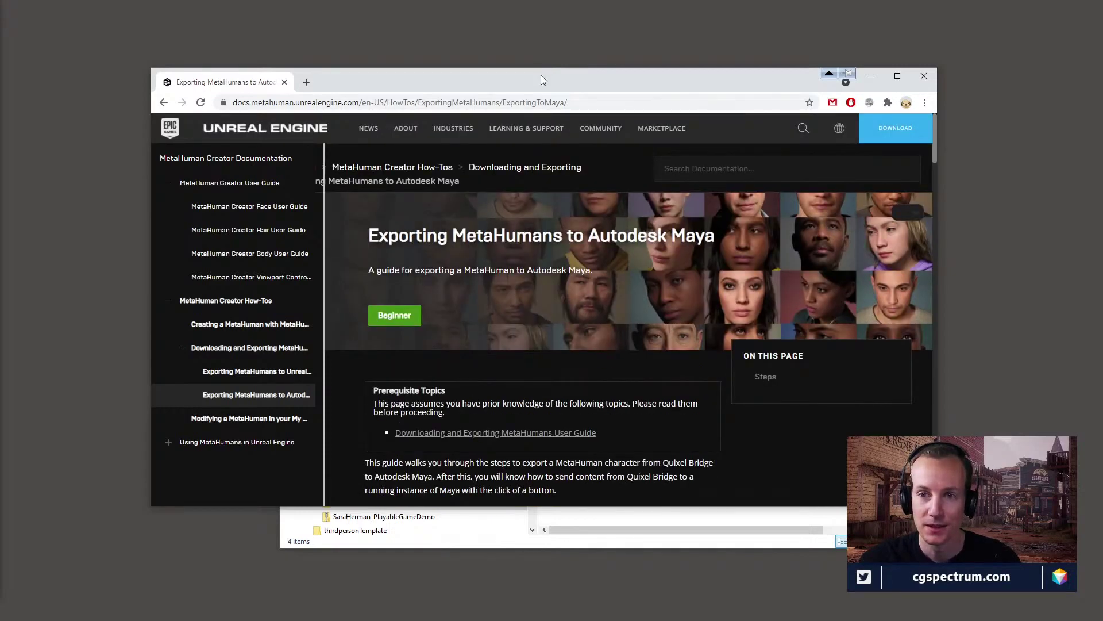
Move the documentation and file windows apart, and launch the RedRockFalls_v02 application from the GameDemo folder.
{"action": "left_click_drag", "start_coordinate": [540, 74], "coordinate": [494, 22]}
{"action": "left_click", "coordinate": [638, 543]}
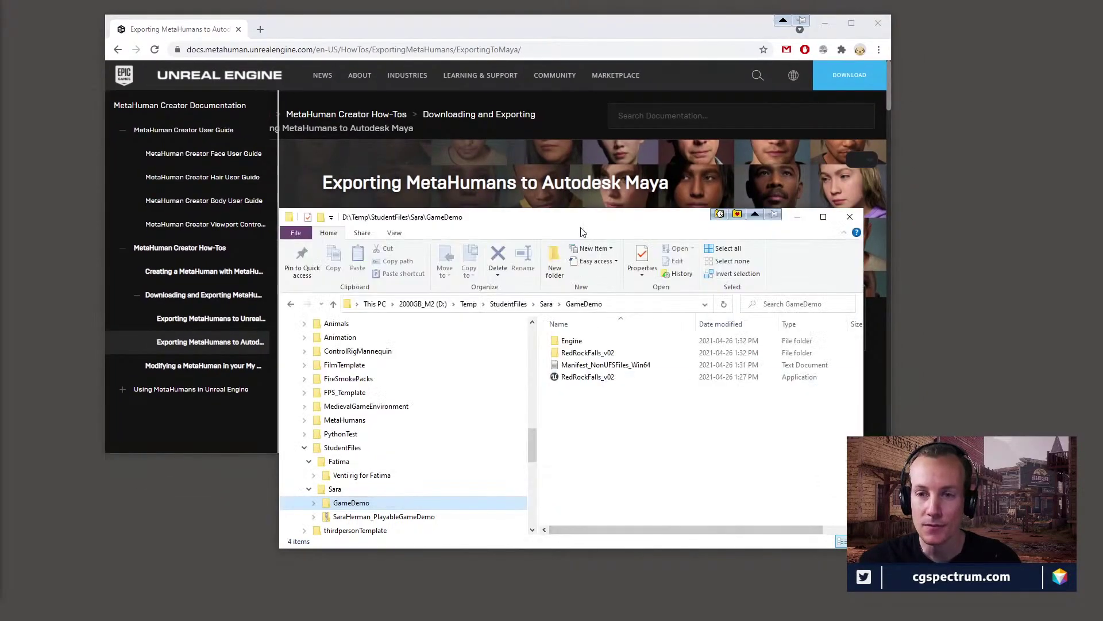
{"action": "left_click_drag", "start_coordinate": [575, 218], "coordinate": [561, 201]}
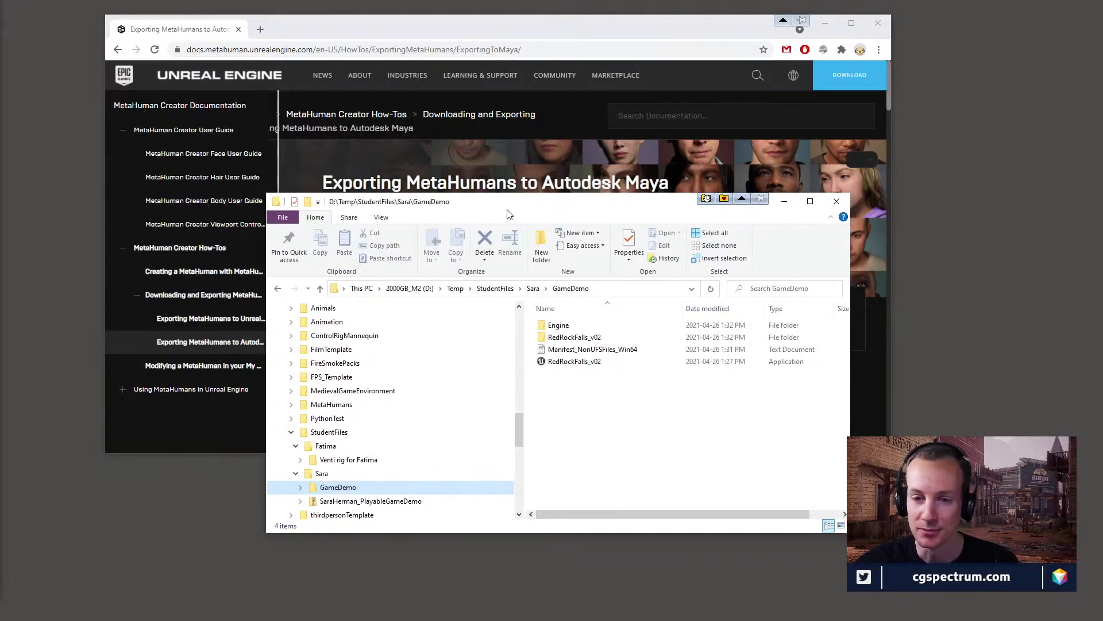
{"action": "left_click_drag", "start_coordinate": [530, 196], "coordinate": [550, 178]}
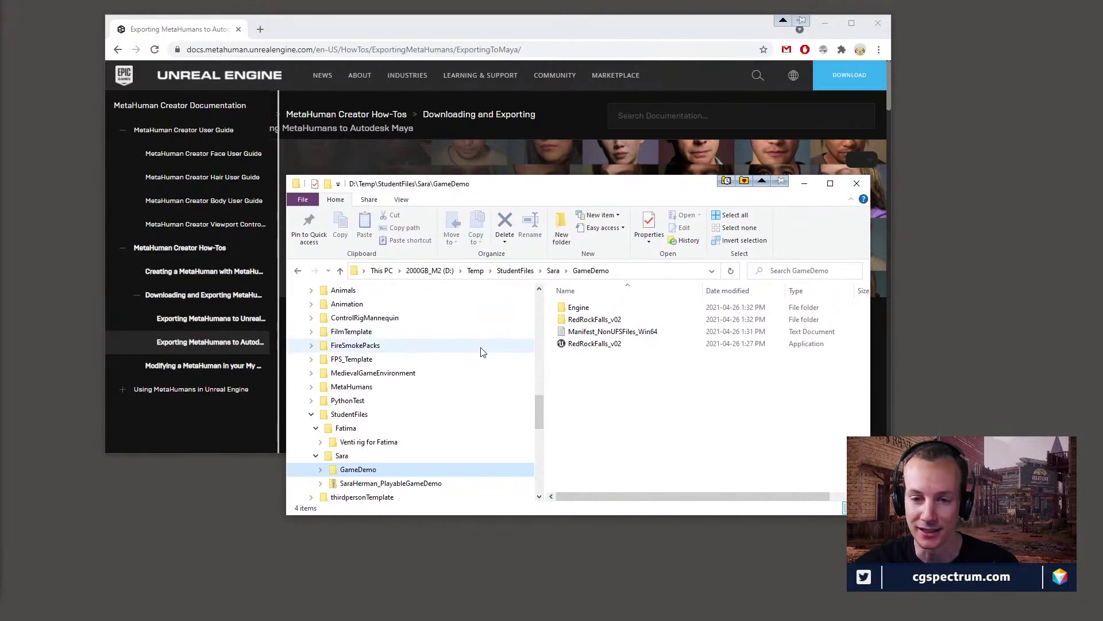
{"action": "scroll", "coordinate": [384, 460], "scroll_direction": "down", "scroll_amount": 1}
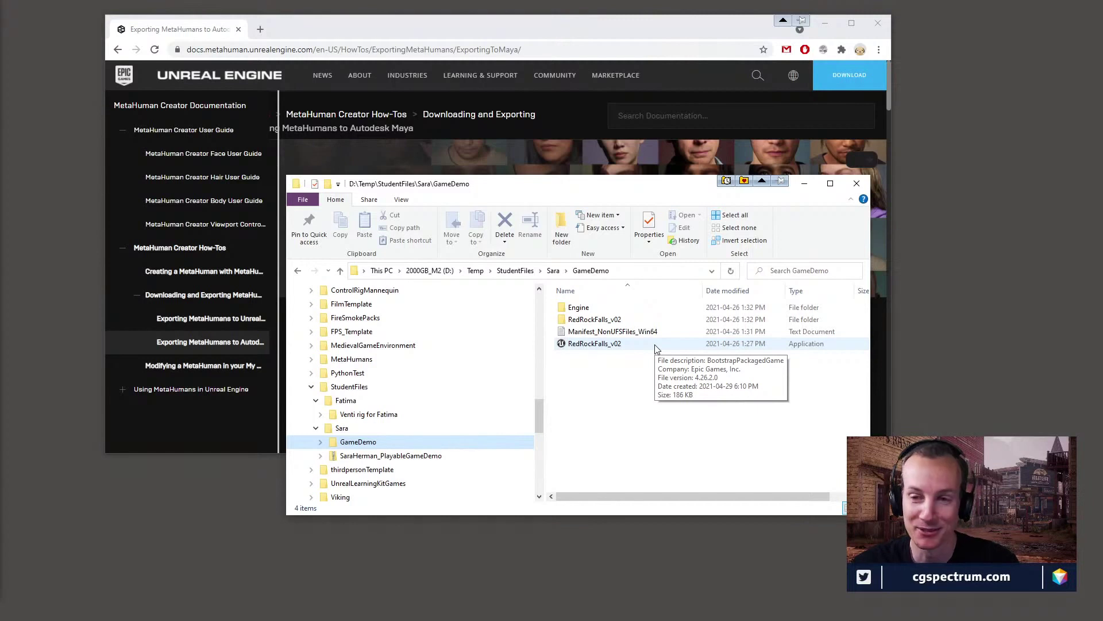
{"action": "double_click", "coordinate": [597, 344]}
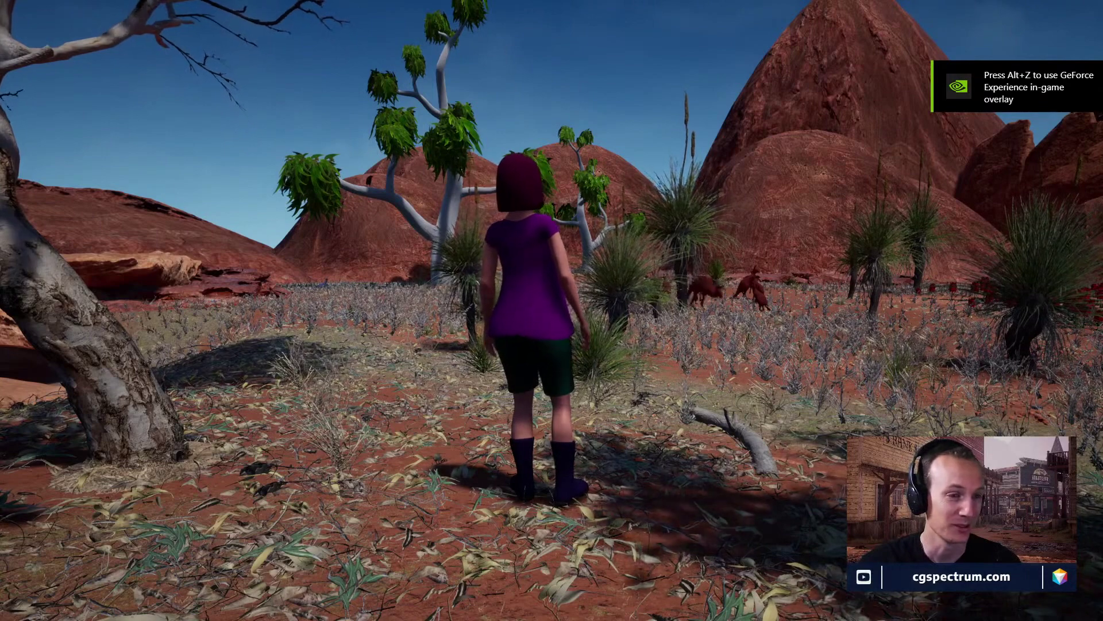
{"action": "key", "text": "alt+Tab"}
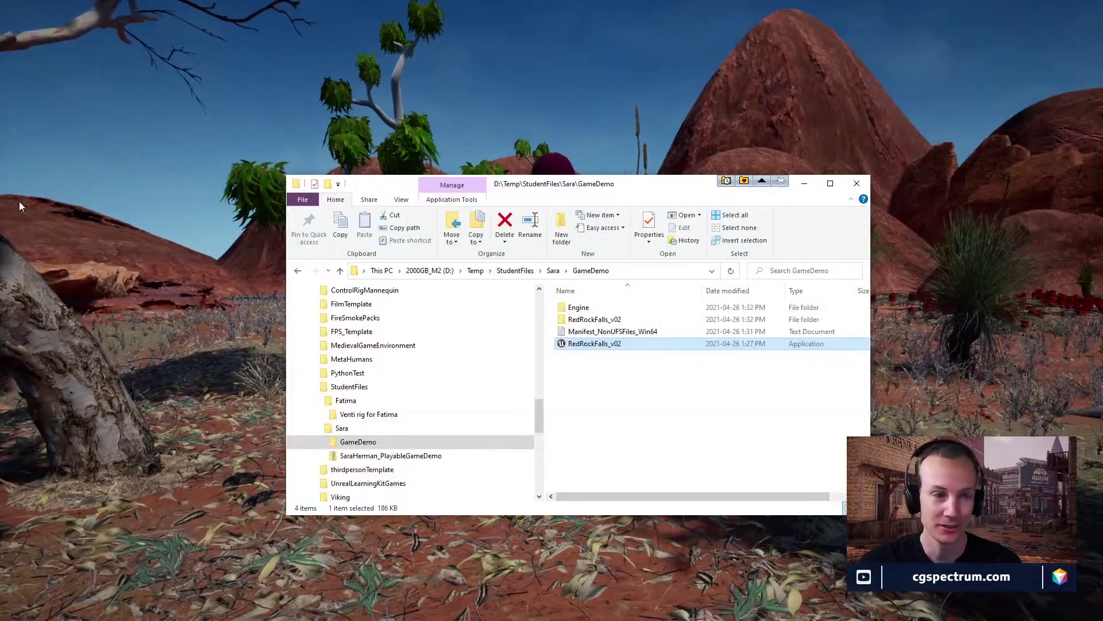
{"action": "key", "text": "alt+Tab"}
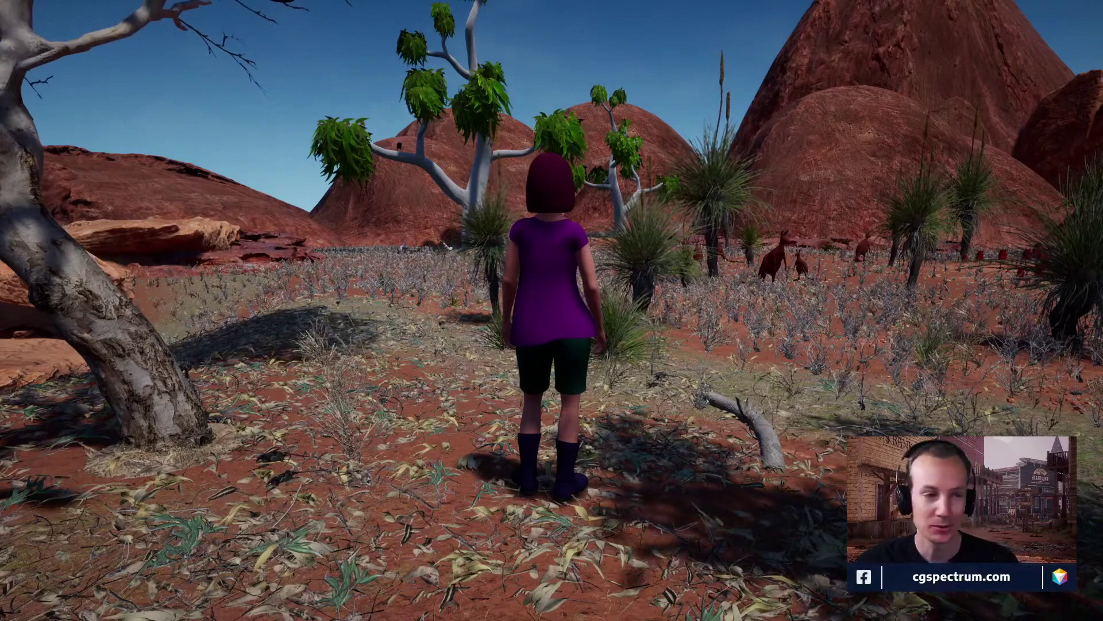
{"action": "key", "text": "alt+Tab"}
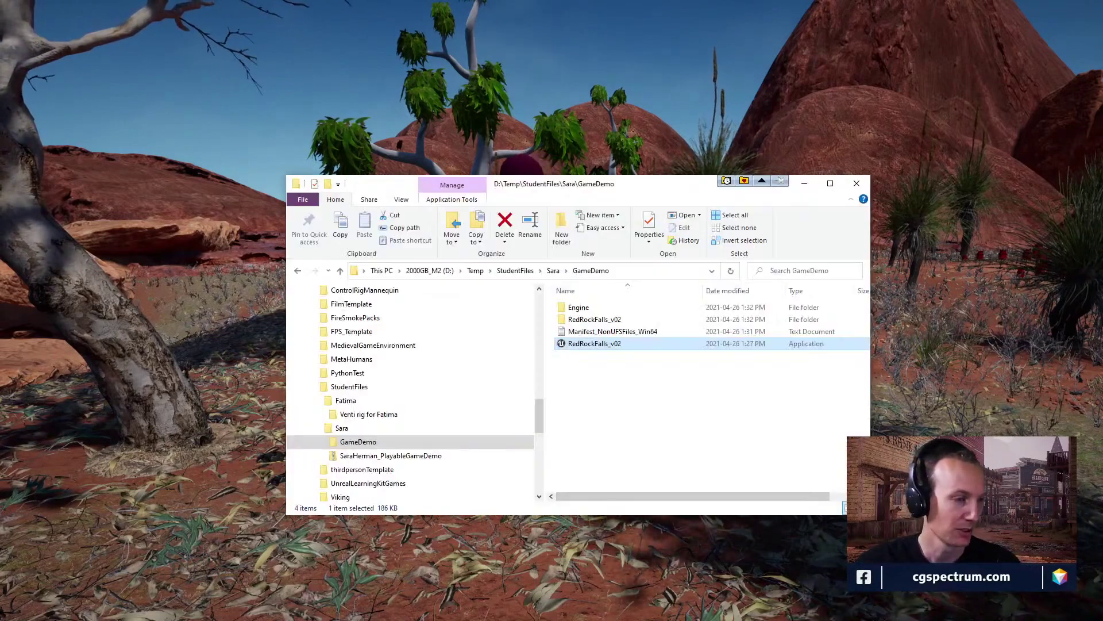
{"action": "key", "text": "alt+Tab"}
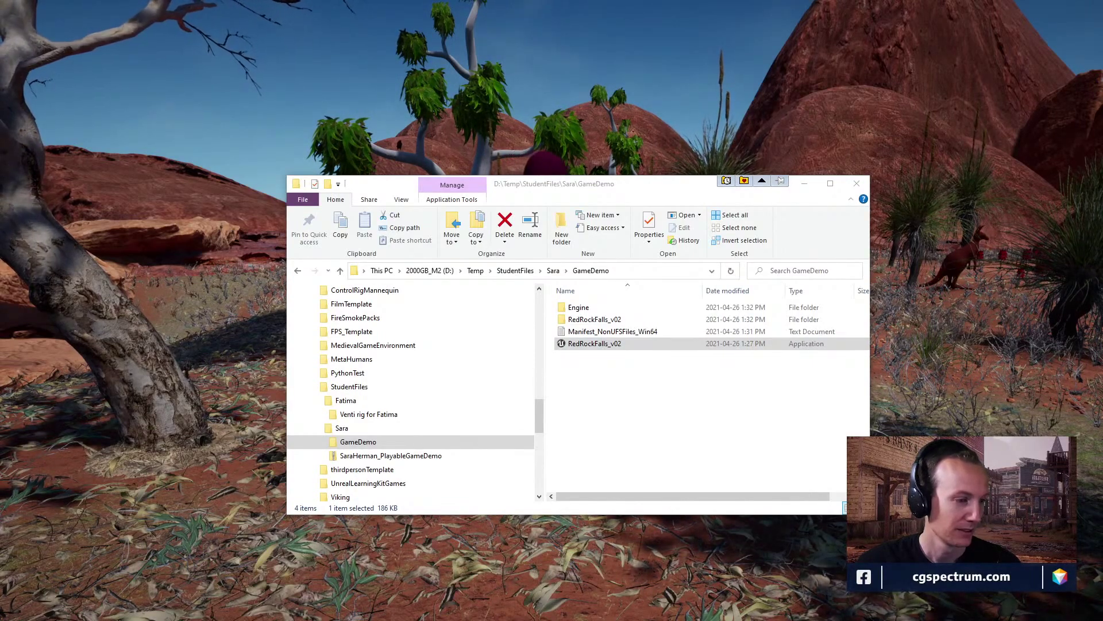
{"action": "key", "text": "alt+Tab"}
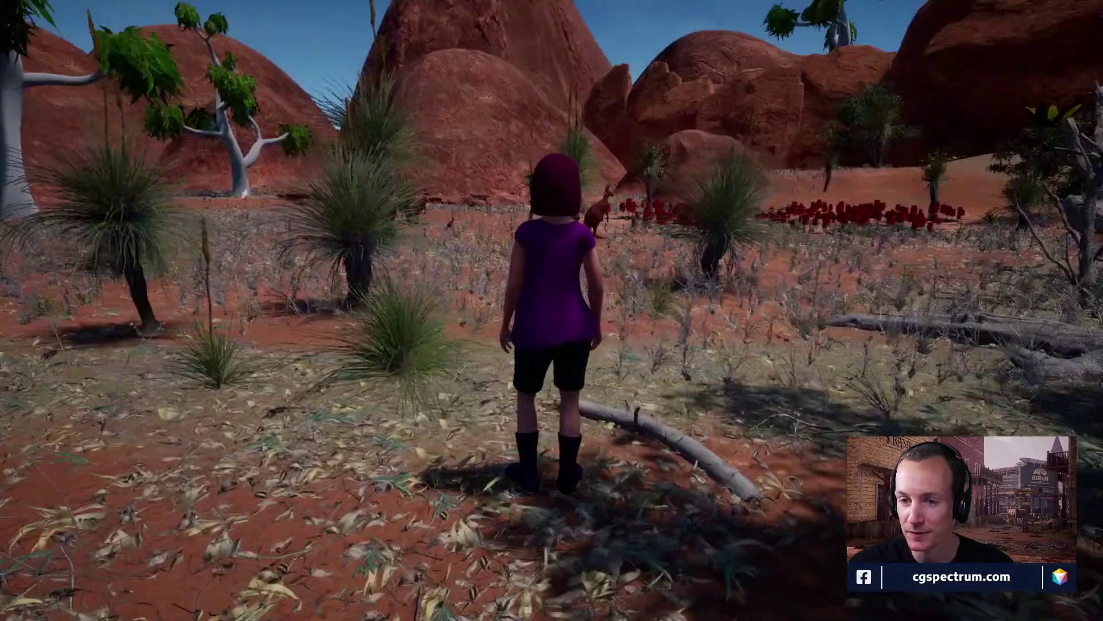
{"action": "key", "text": "w"}
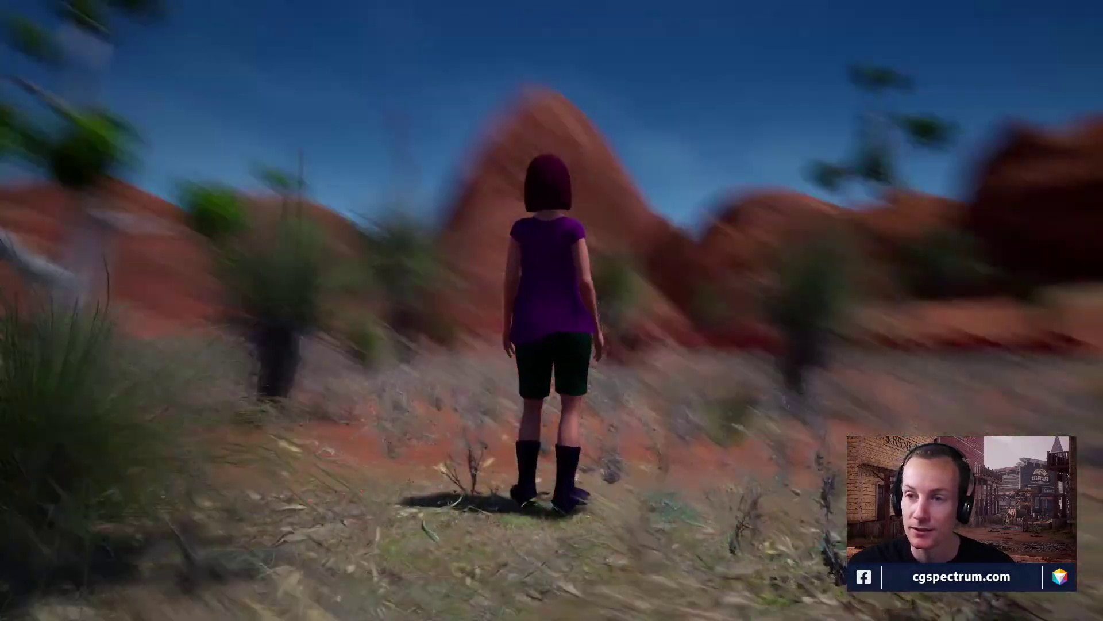
{"action": "key", "text": "w"}
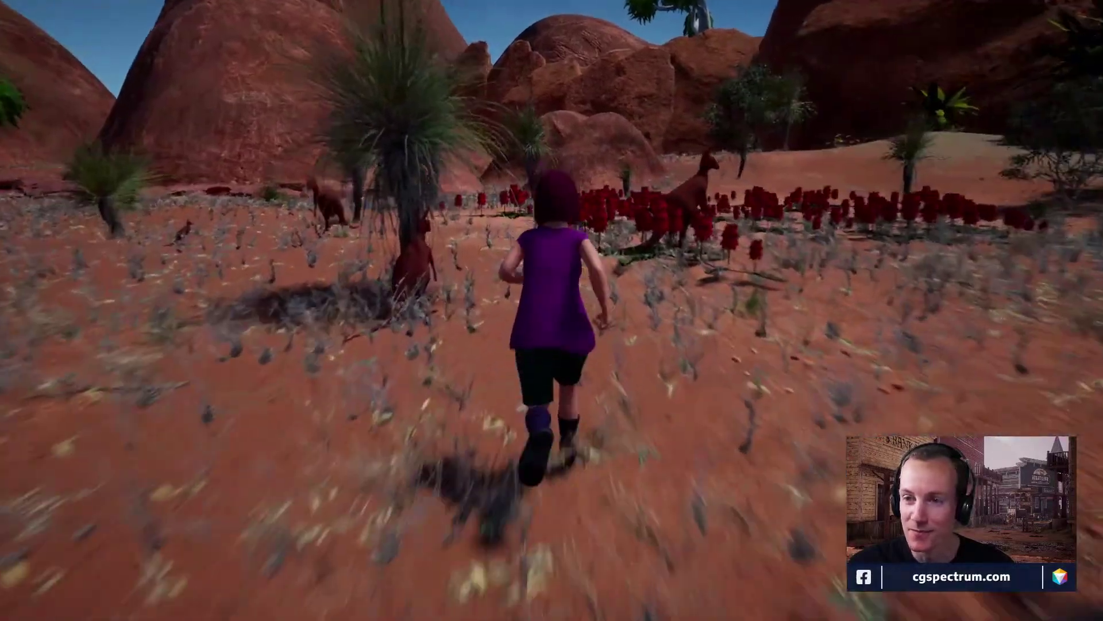
{"action": "key", "text": "w"}
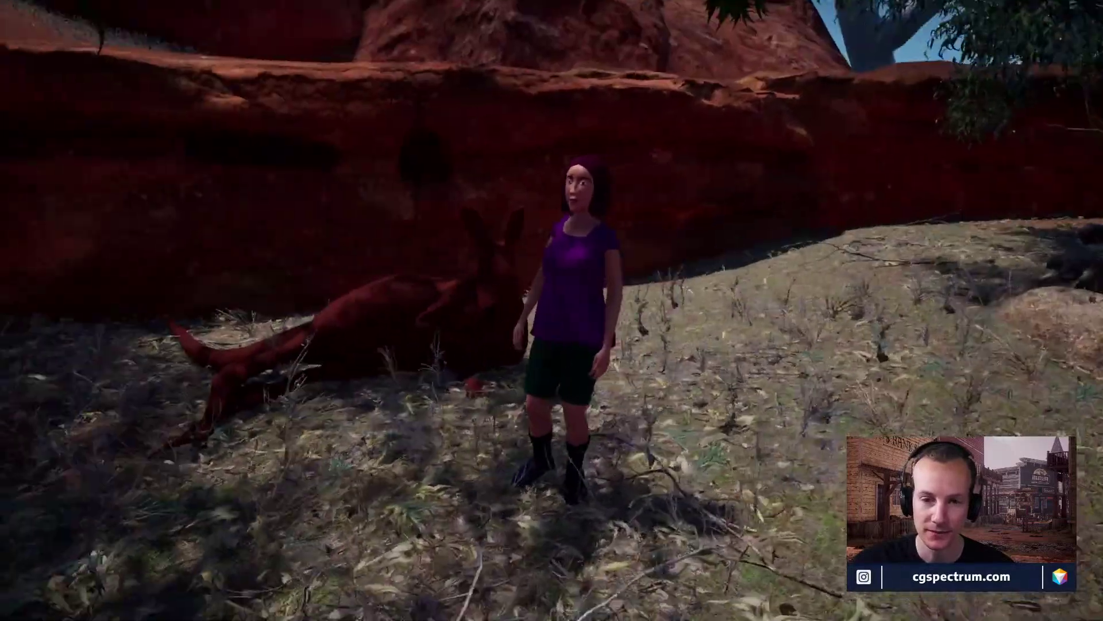
{"action": "key", "text": "w"}
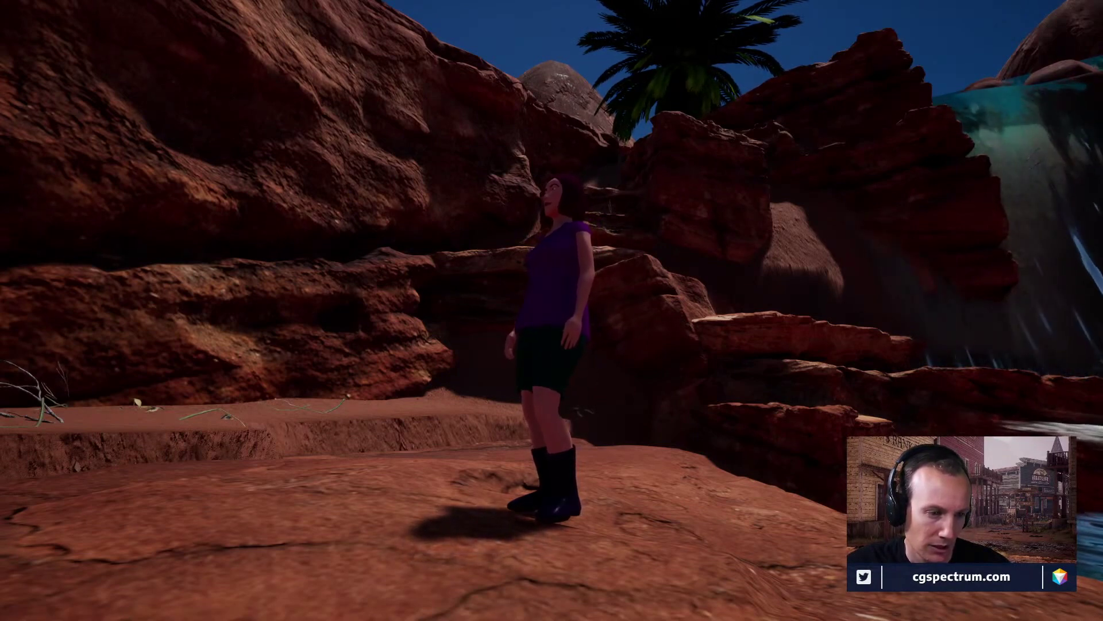
{"action": "key", "text": "w"}
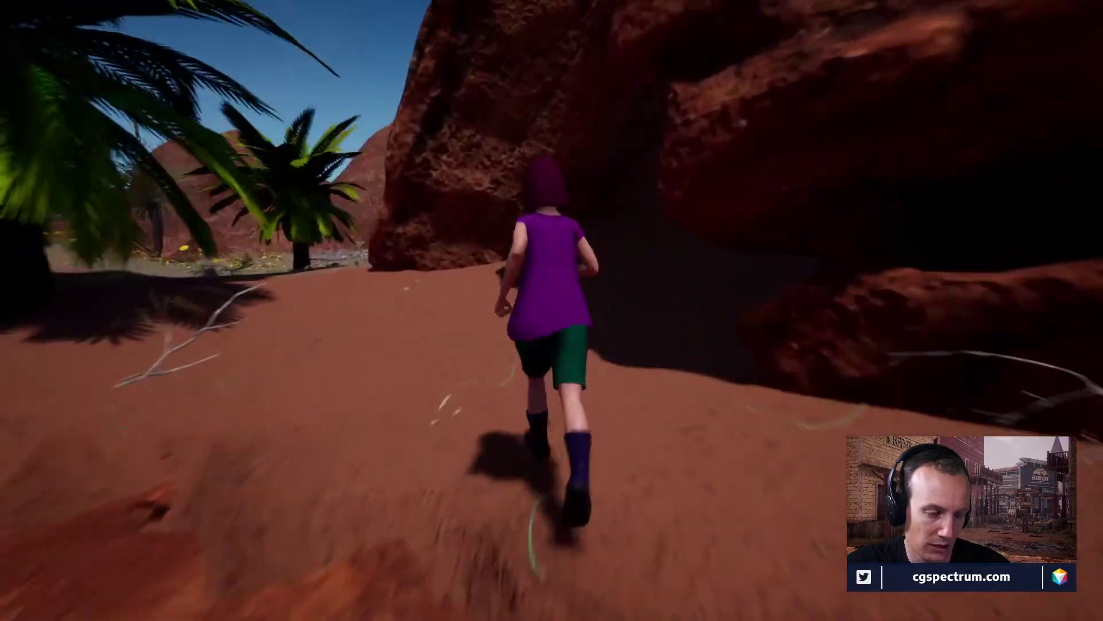
{"action": "key", "text": "a"}
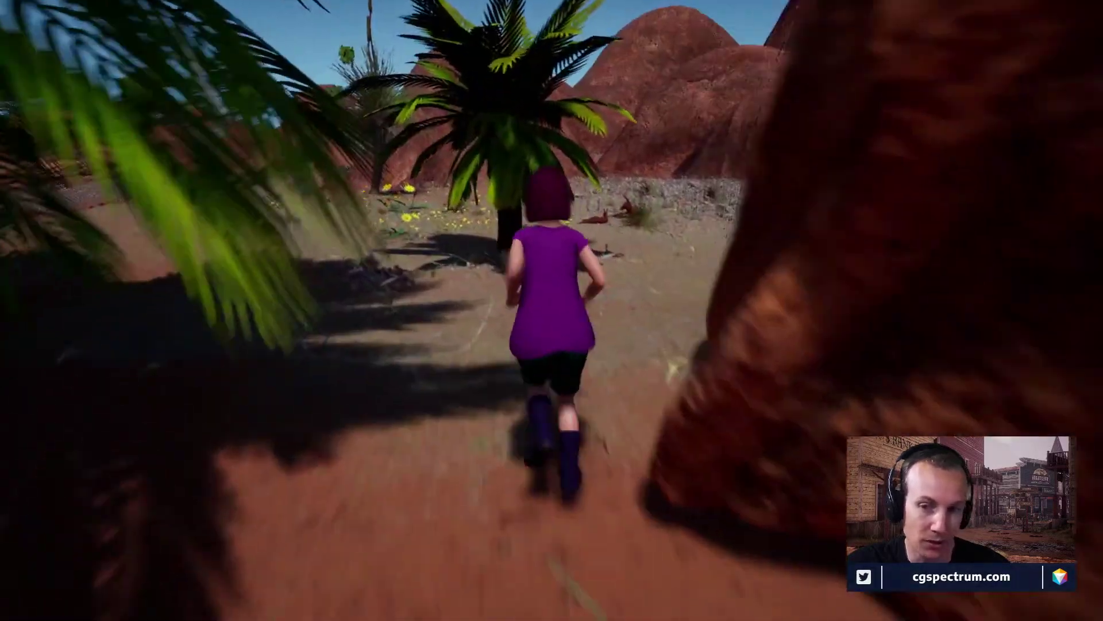
{"action": "key", "text": "d"}
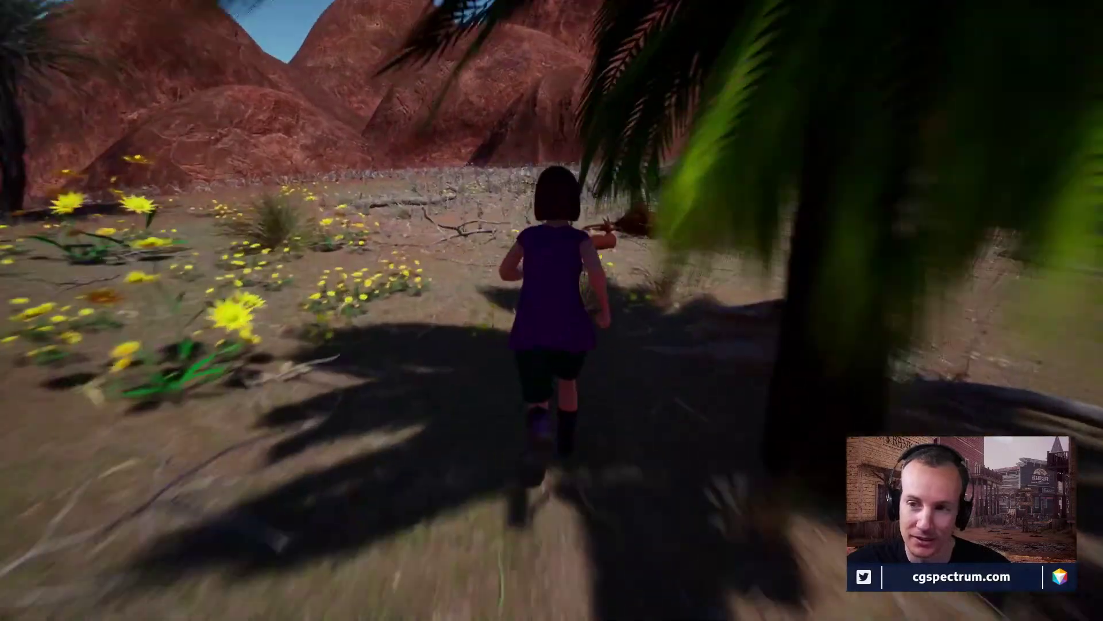
{"action": "key", "text": "w"}
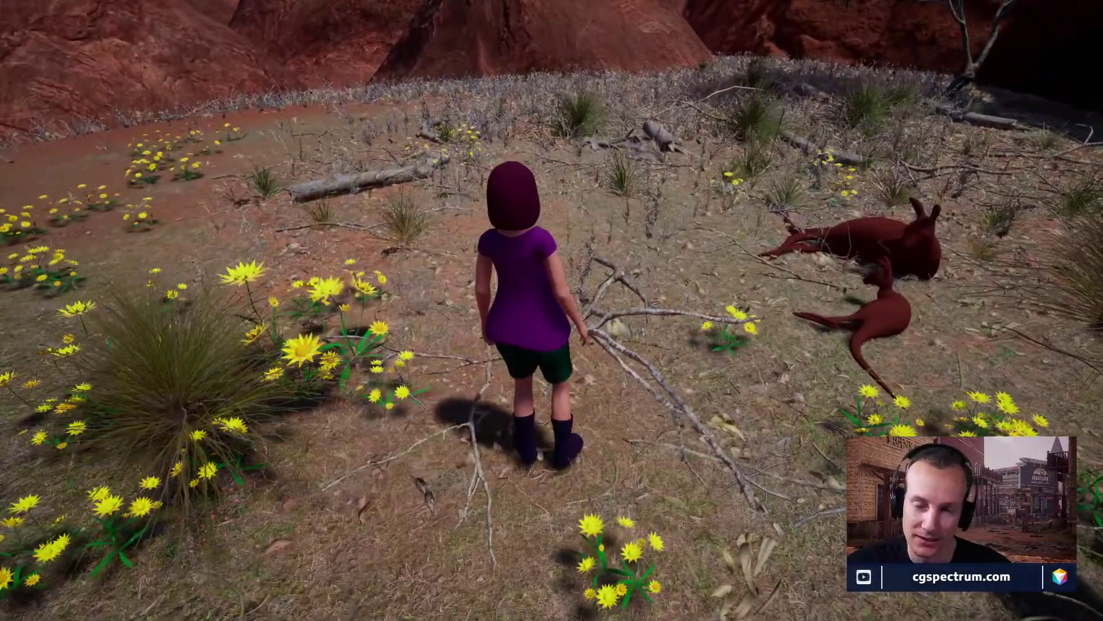
{"action": "key", "text": "w"}
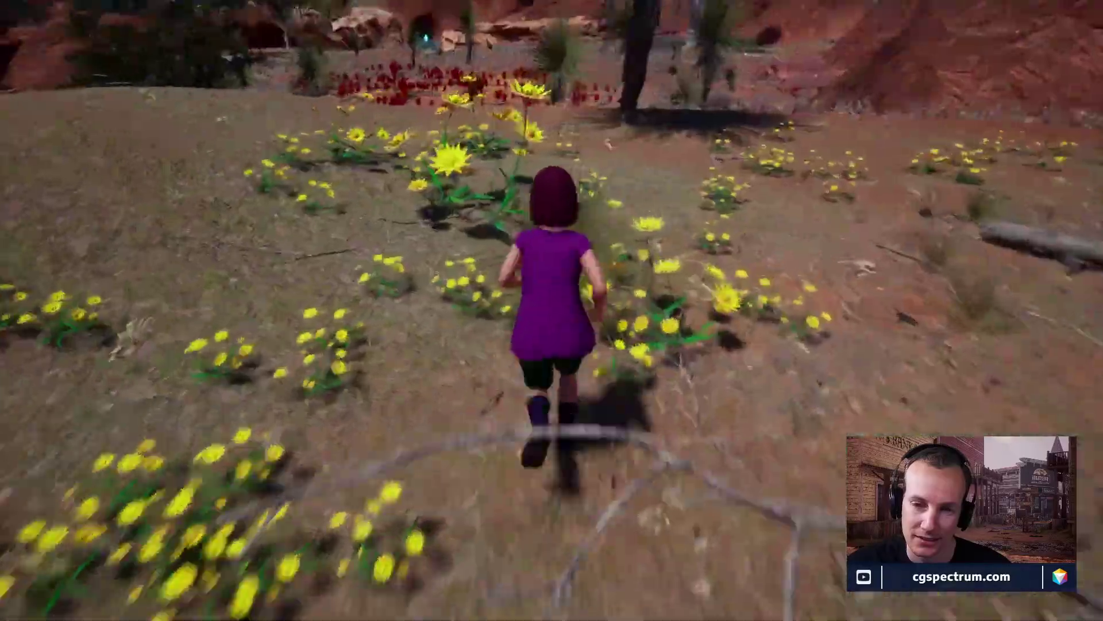
{"action": "key", "text": "w"}
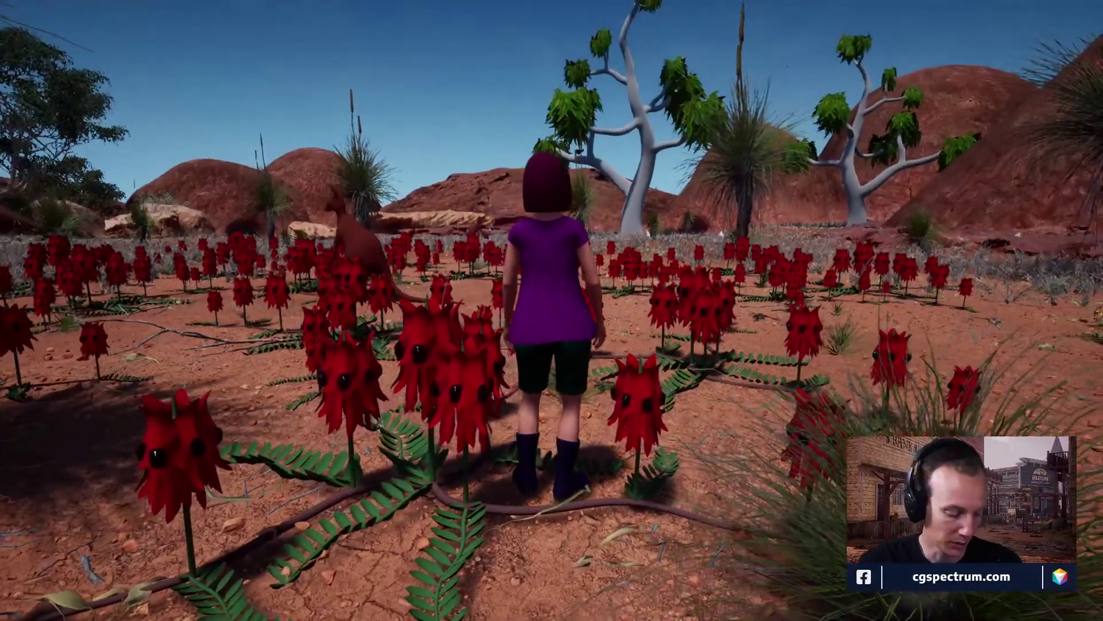
Close the running game and rearrange the documentation and GameDemo folder windows so that both can be reached.
{"action": "key", "text": "alt+F4"}
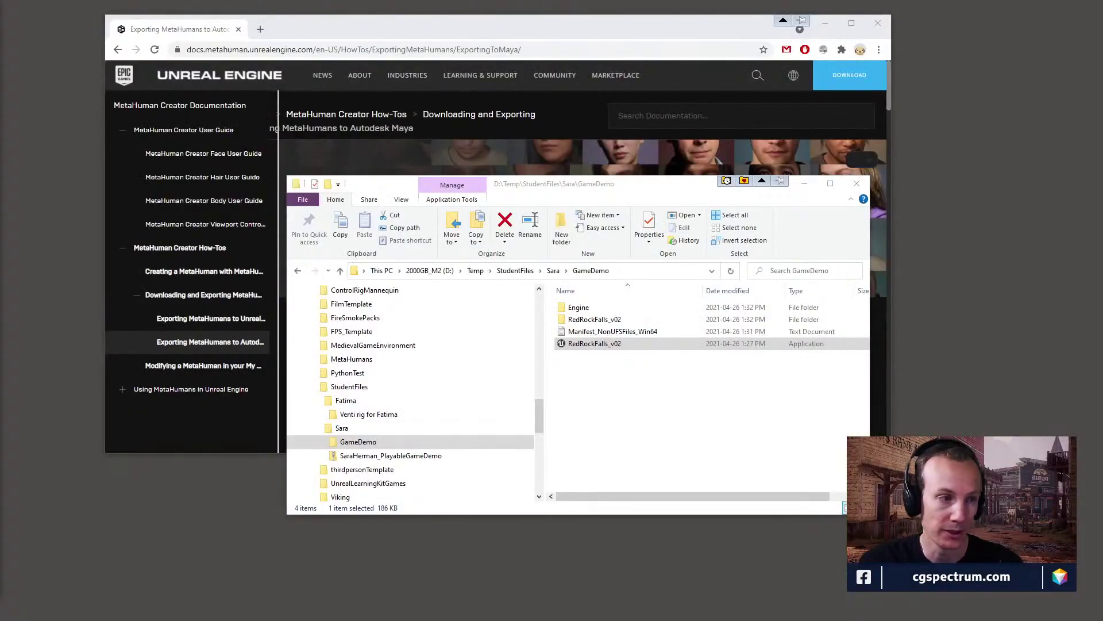
{"action": "left_click_drag", "start_coordinate": [391, 184], "coordinate": [589, 254]}
{"action": "left_click", "coordinate": [539, 29]}
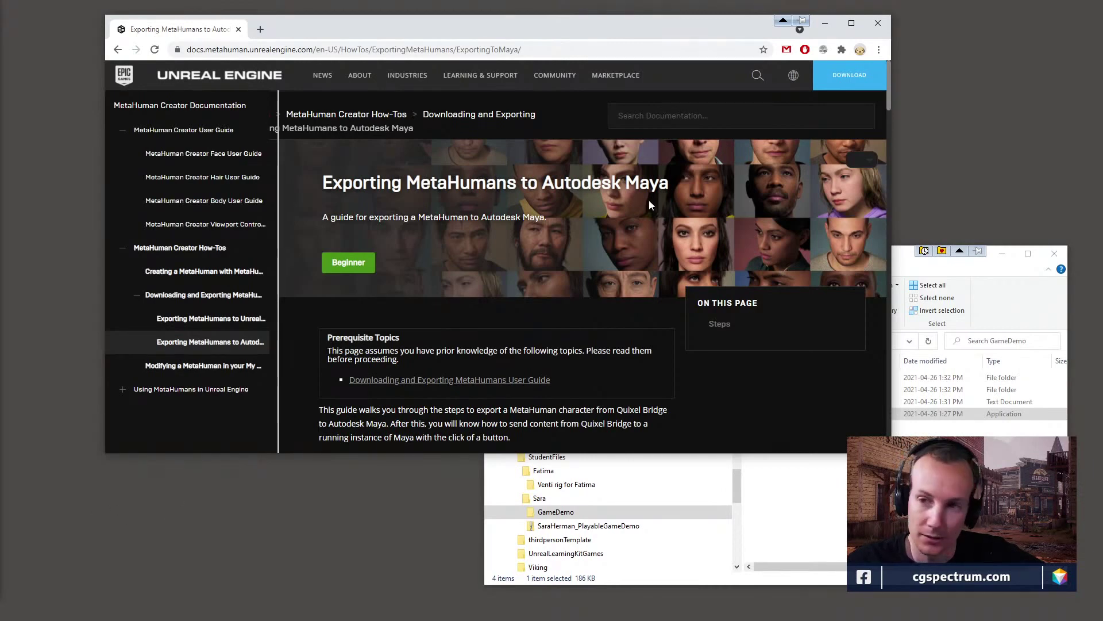
{"action": "left_click_drag", "start_coordinate": [582, 35], "coordinate": [541, 20]}
{"action": "left_click_drag", "start_coordinate": [884, 257], "coordinate": [826, 223]}
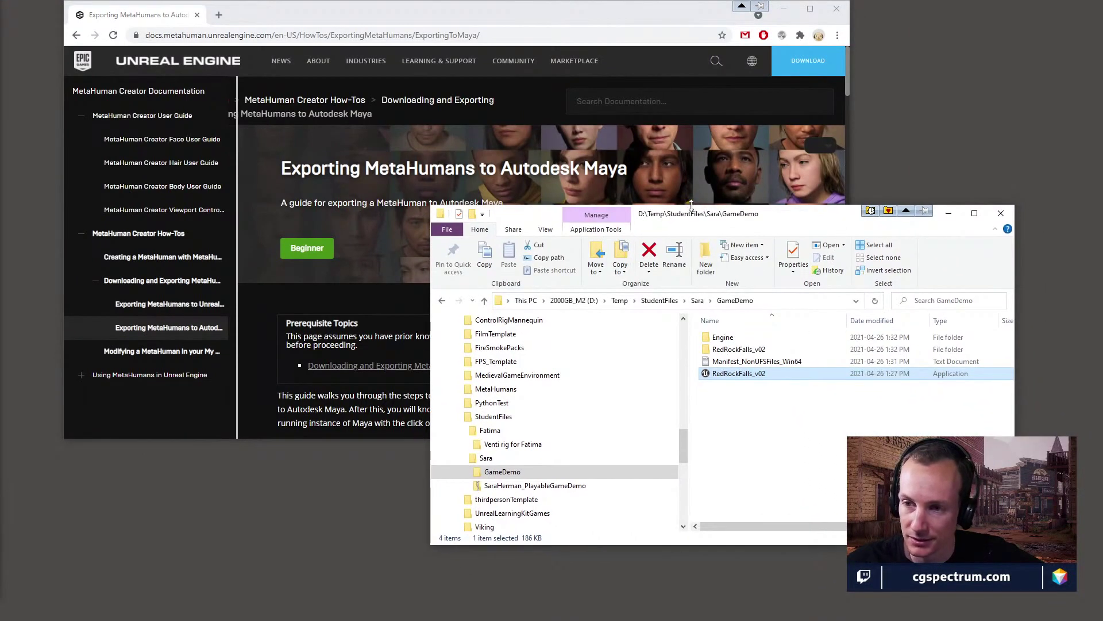
{"action": "left_click_drag", "start_coordinate": [693, 208], "coordinate": [701, 149]}
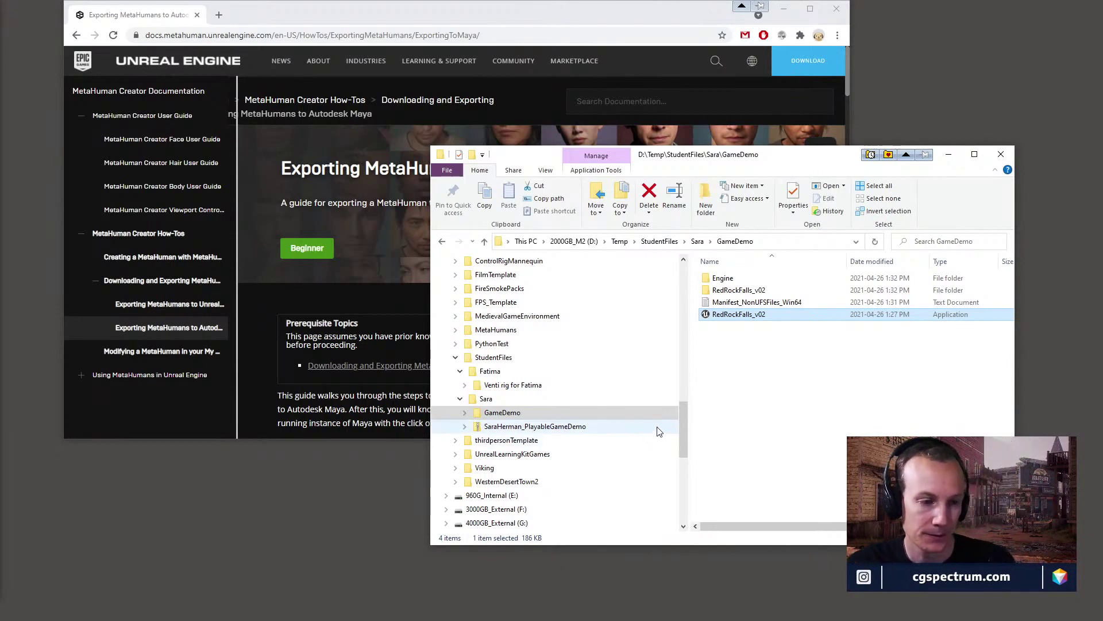
Open the venti GI rig Maya file from the student's Venti rig folder inside StudentFiles.
{"action": "left_click", "coordinate": [790, 398]}
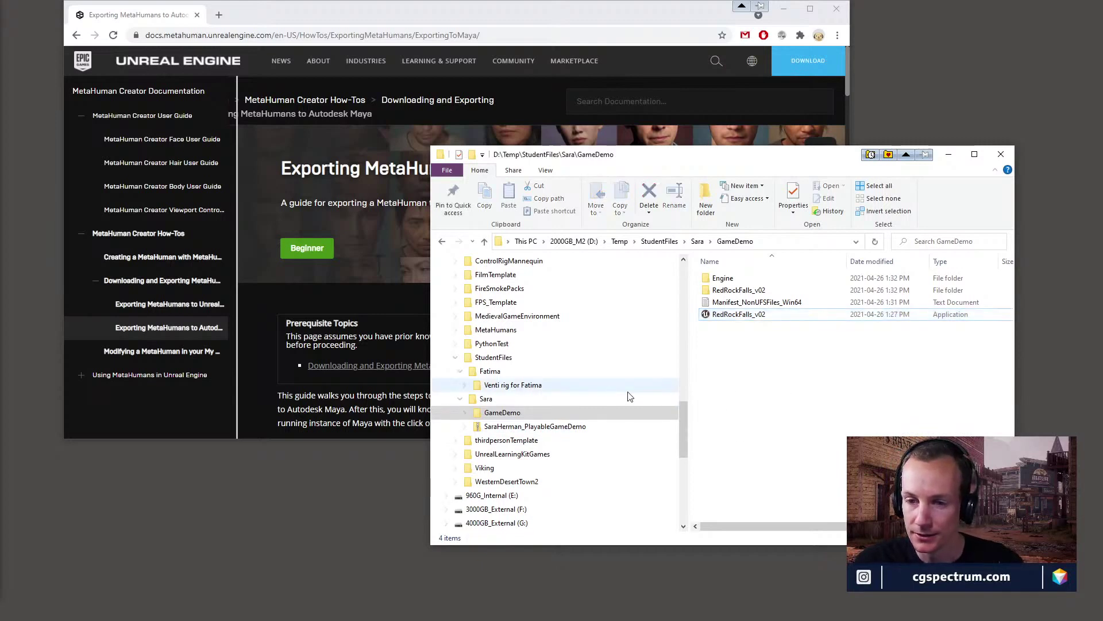
{"action": "left_click", "coordinate": [499, 372]}
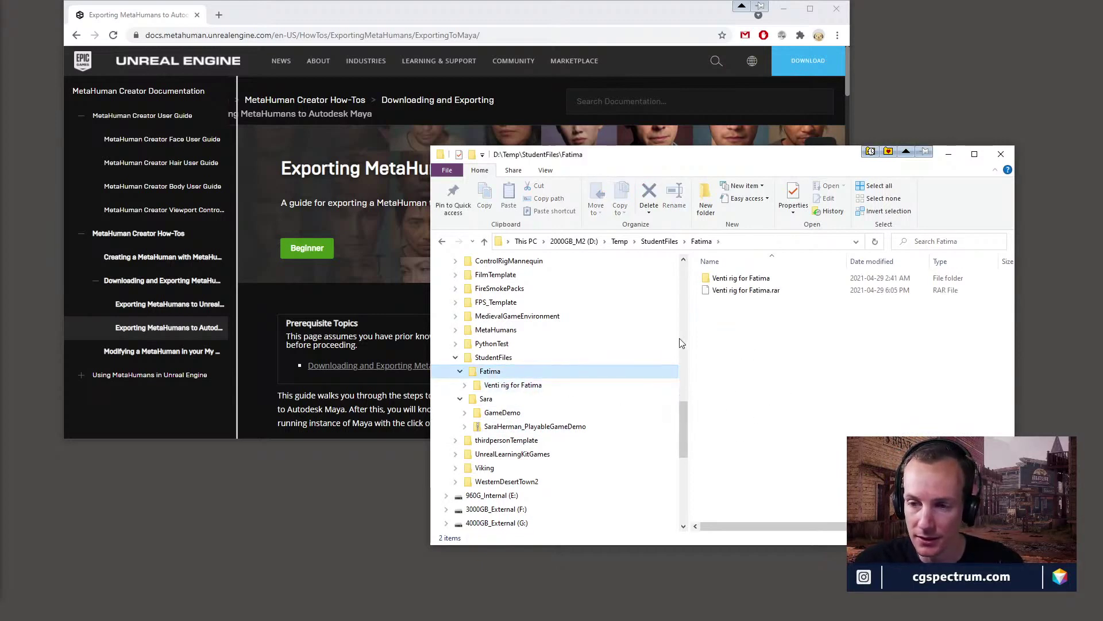
{"action": "left_click", "coordinate": [521, 388]}
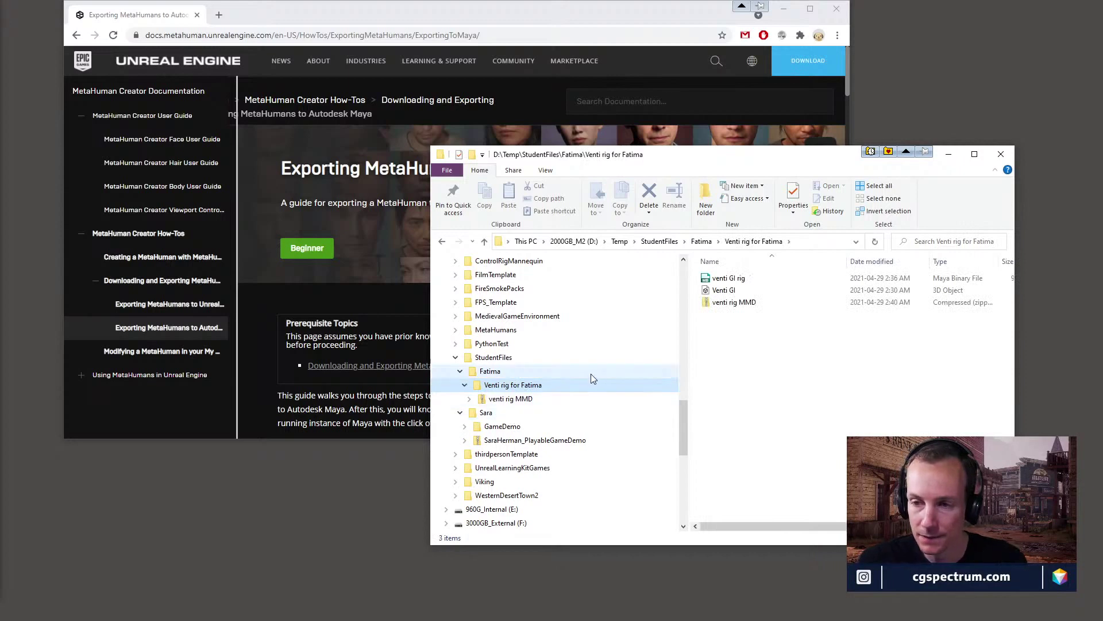
{"action": "left_click", "coordinate": [730, 280]}
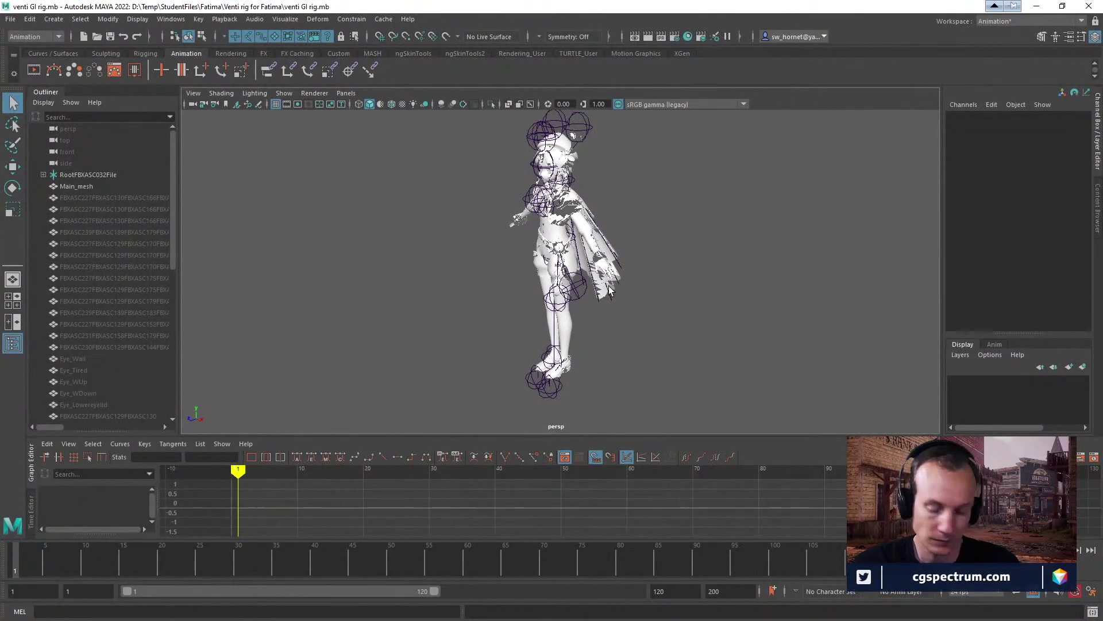
Turn on X-Ray shading in the perspective view and inspect the inside of the character's torso and cape.
{"action": "left_click_drag", "start_coordinate": [610, 290], "coordinate": [447, 215], "text": "alt"}
{"action": "scroll", "coordinate": [652, 277], "scroll_direction": "up", "scroll_amount": 5}
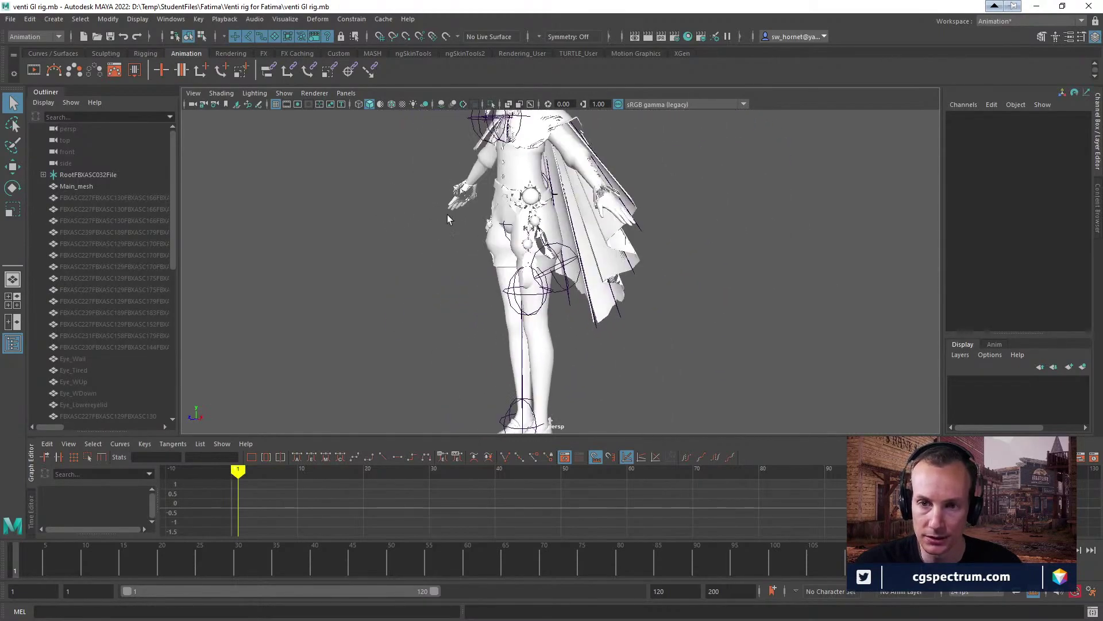
{"action": "left_click", "coordinate": [284, 93]}
{"action": "left_click", "coordinate": [226, 94]}
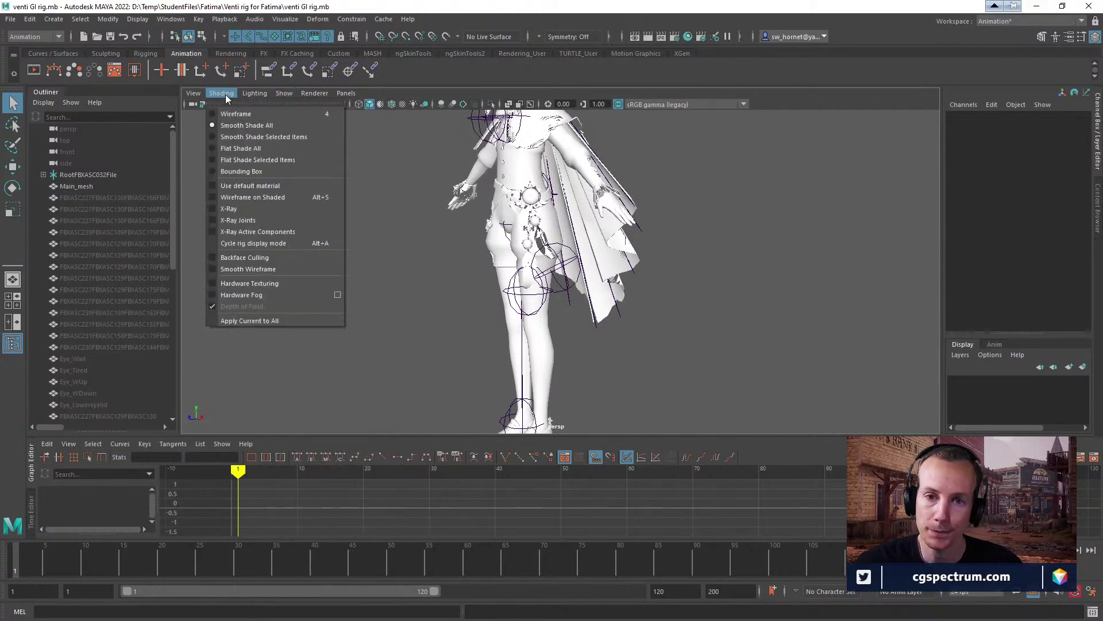
{"action": "left_click", "coordinate": [244, 208]}
{"action": "left_click_drag", "start_coordinate": [503, 208], "coordinate": [679, 277], "text": "alt"}
{"action": "scroll", "coordinate": [734, 254], "scroll_direction": "up", "scroll_amount": 3}
{"action": "left_click_drag", "start_coordinate": [734, 253], "coordinate": [288, 149], "text": "alt"}
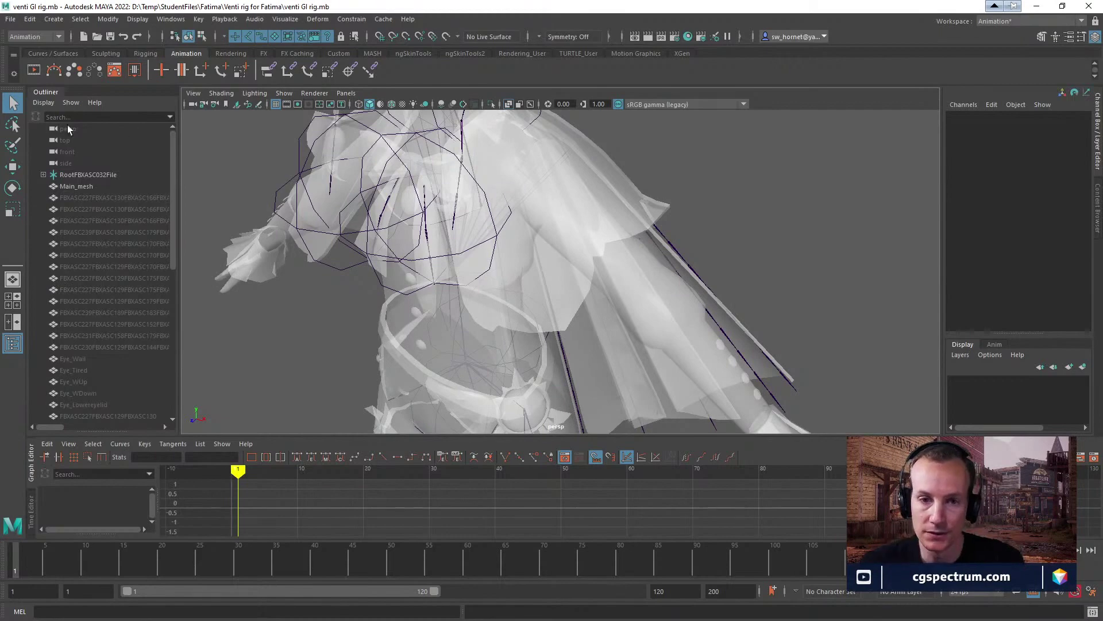
Enable X-Ray Joints so the skeleton draws over the mesh, and turn off X-Ray shading.
{"action": "left_click", "coordinate": [222, 93]}
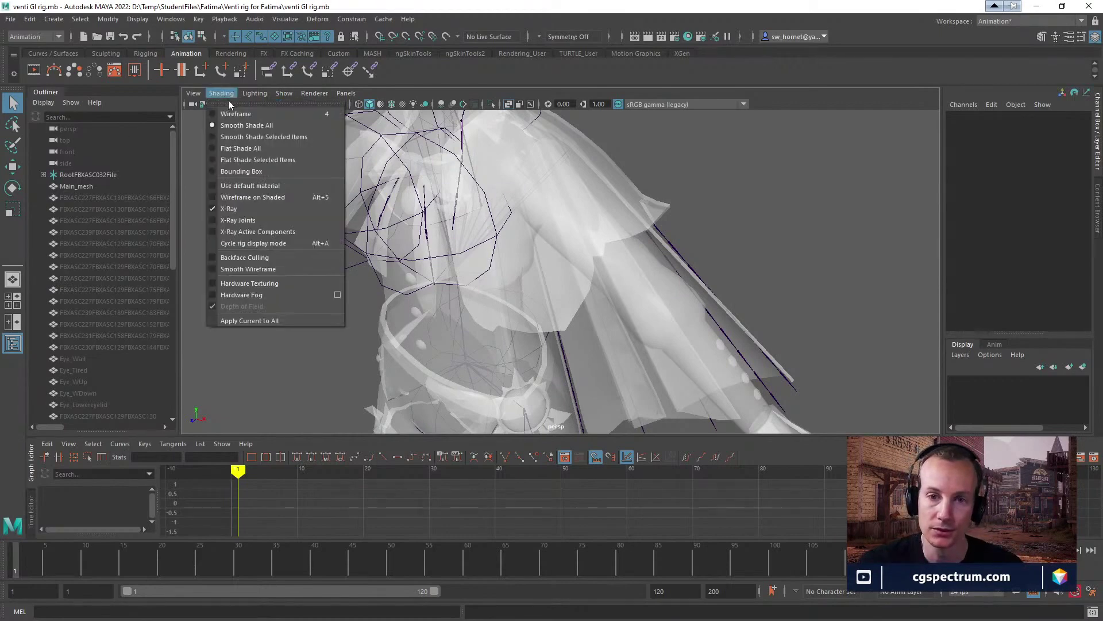
{"action": "left_click", "coordinate": [243, 197]}
{"action": "left_click_drag", "start_coordinate": [542, 209], "coordinate": [484, 198], "text": "alt"}
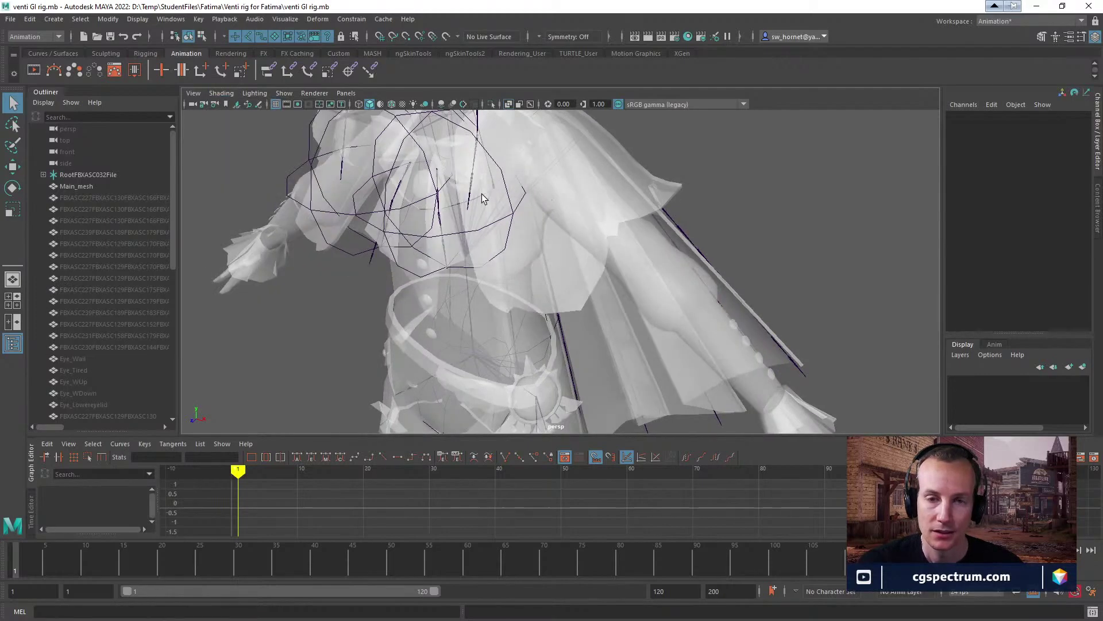
{"action": "left_click", "coordinate": [218, 92]}
{"action": "left_click", "coordinate": [247, 220]}
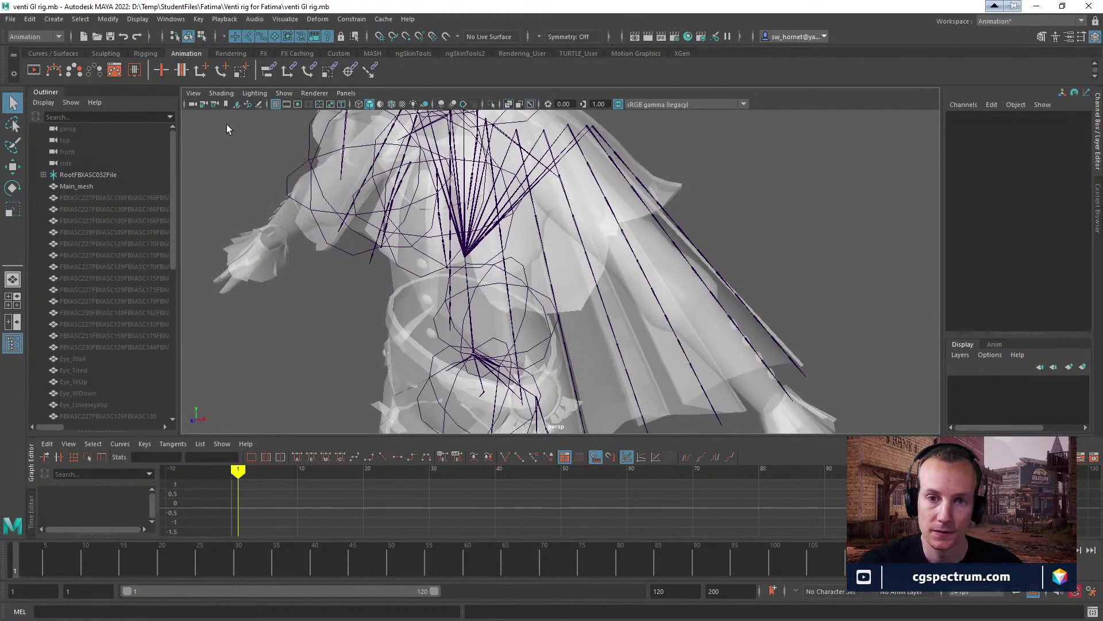
{"action": "left_click", "coordinate": [219, 92]}
{"action": "left_click", "coordinate": [230, 209]}
{"action": "left_click_drag", "start_coordinate": [228, 211], "coordinate": [400, 210], "text": "alt"}
{"action": "right_click_drag", "start_coordinate": [400, 210], "coordinate": [481, 260], "text": "alt"}
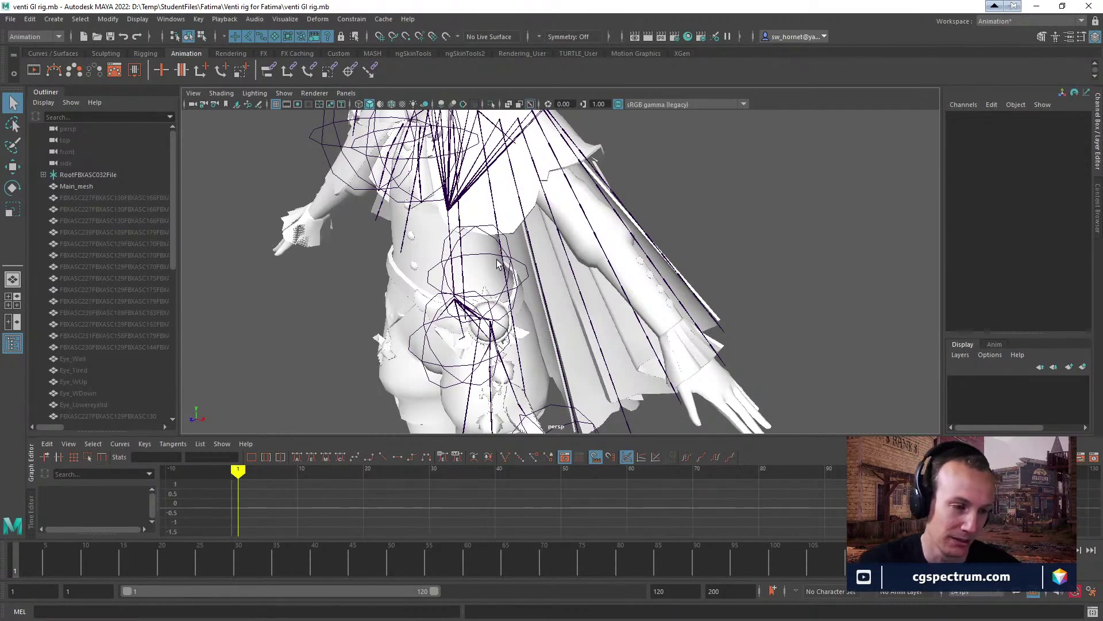
Examine how the joints sit in the character's chest, hips, arms and cape from several angles.
{"action": "mouse_move", "coordinate": [455, 269]}
{"action": "left_mouse_down", "text": "alt"}
{"action": "mouse_move", "coordinate": [747, 245]}
{"action": "mouse_move", "coordinate": [603, 205]}
{"action": "mouse_move", "coordinate": [491, 203]}
{"action": "mouse_move", "coordinate": [466, 258]}
{"action": "left_mouse_up", "text": "alt"}
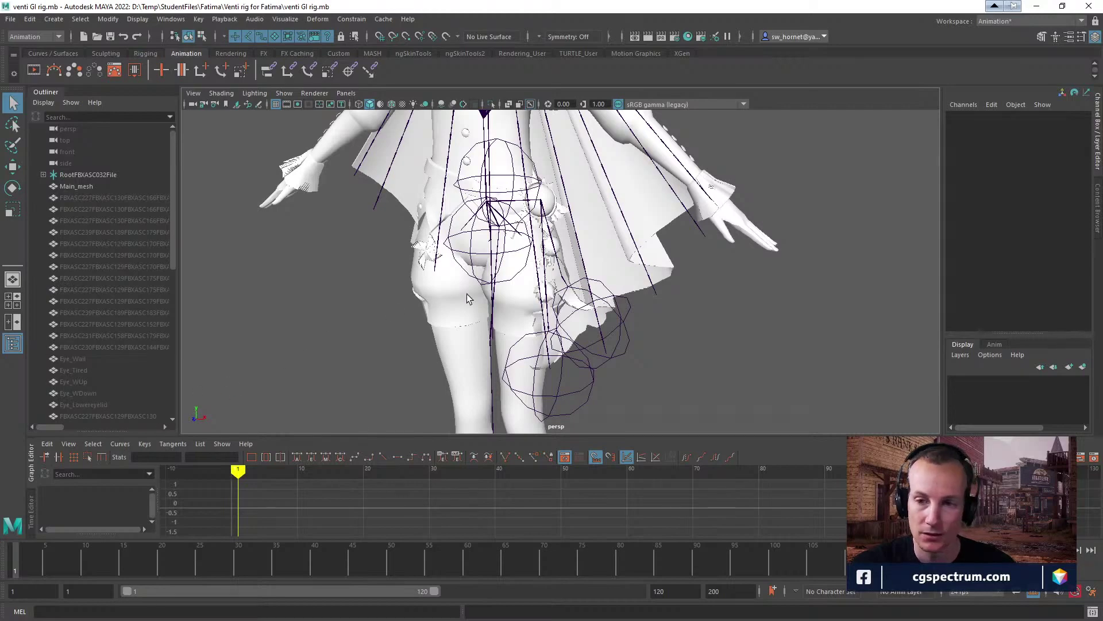
{"action": "left_click_drag", "start_coordinate": [466, 294], "coordinate": [443, 291], "text": "alt"}
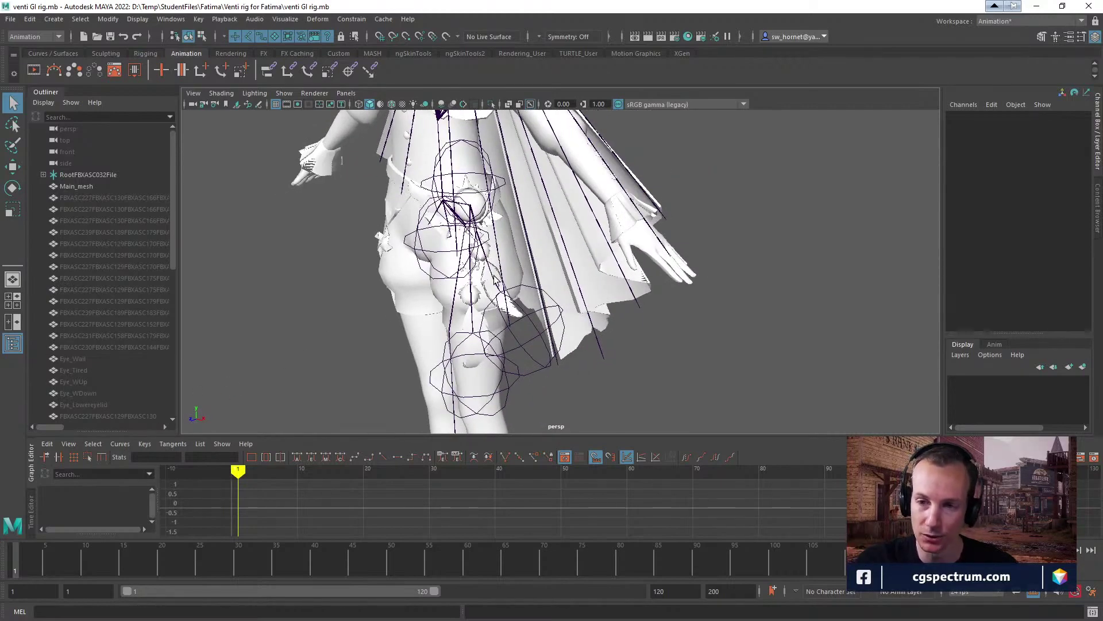
{"action": "left_click_drag", "start_coordinate": [533, 249], "coordinate": [622, 322], "text": "alt"}
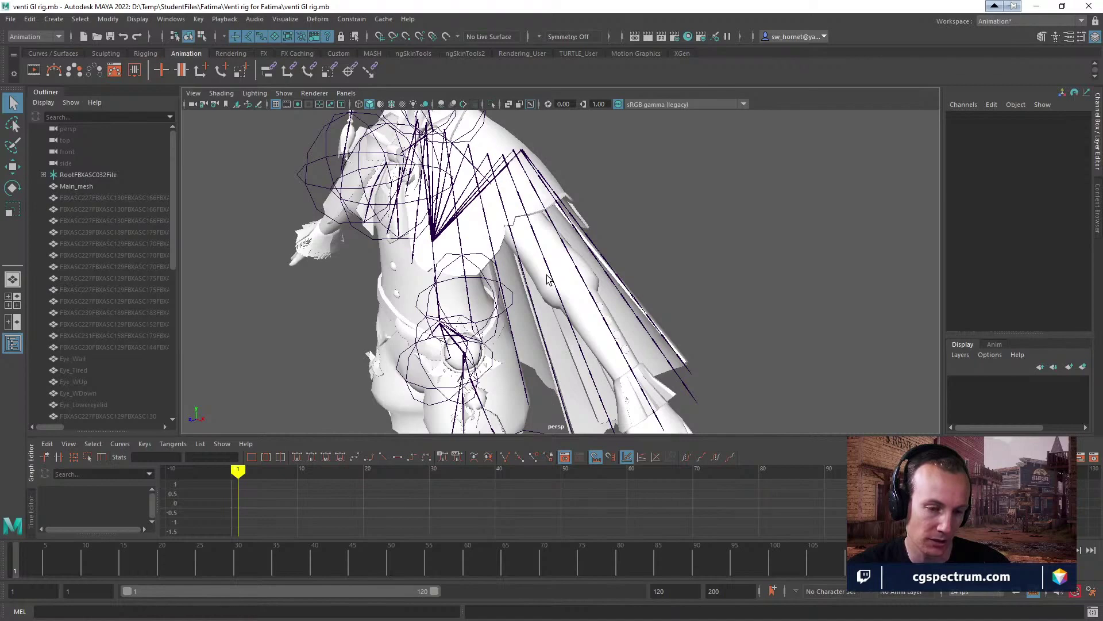
{"action": "left_click_drag", "start_coordinate": [549, 280], "coordinate": [546, 236], "text": "alt"}
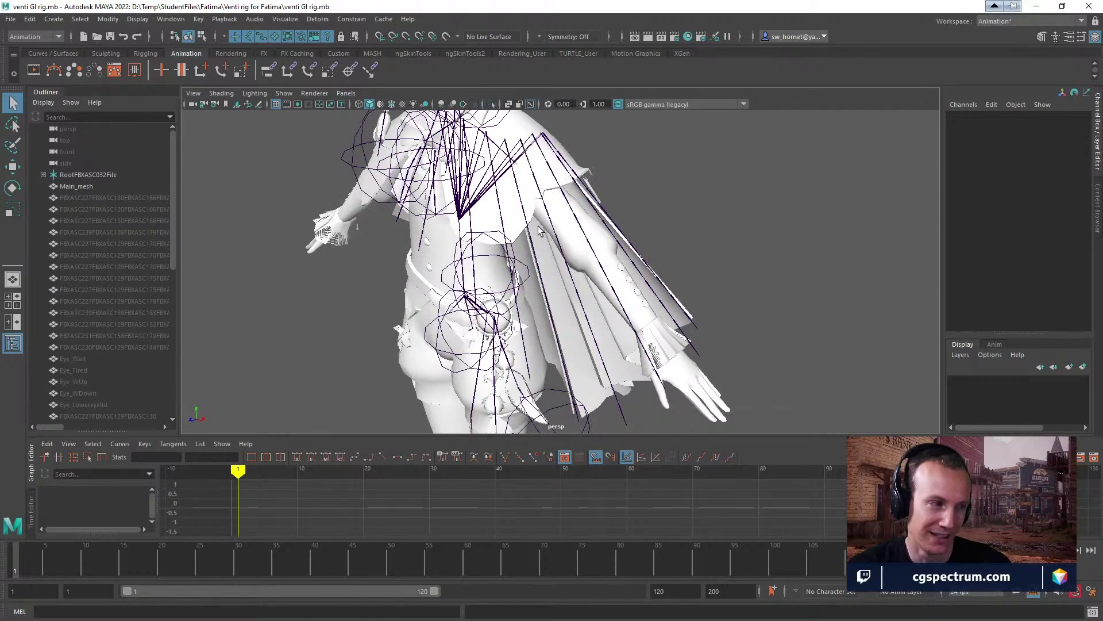
{"action": "left_click_drag", "start_coordinate": [536, 228], "coordinate": [629, 277], "text": "alt"}
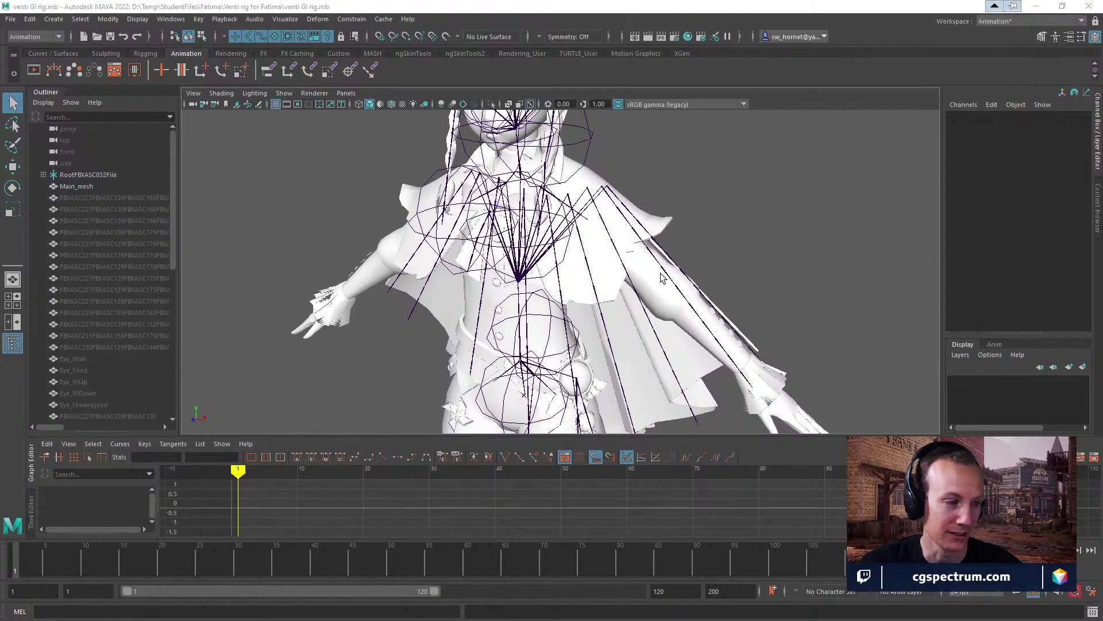
{"action": "scroll", "coordinate": [678, 295], "scroll_direction": "down", "scroll_amount": 3}
{"action": "scroll", "coordinate": [684, 295], "scroll_direction": "up", "scroll_amount": 4}
{"action": "middle_click_drag", "start_coordinate": [685, 295], "coordinate": [697, 215], "text": "alt"}
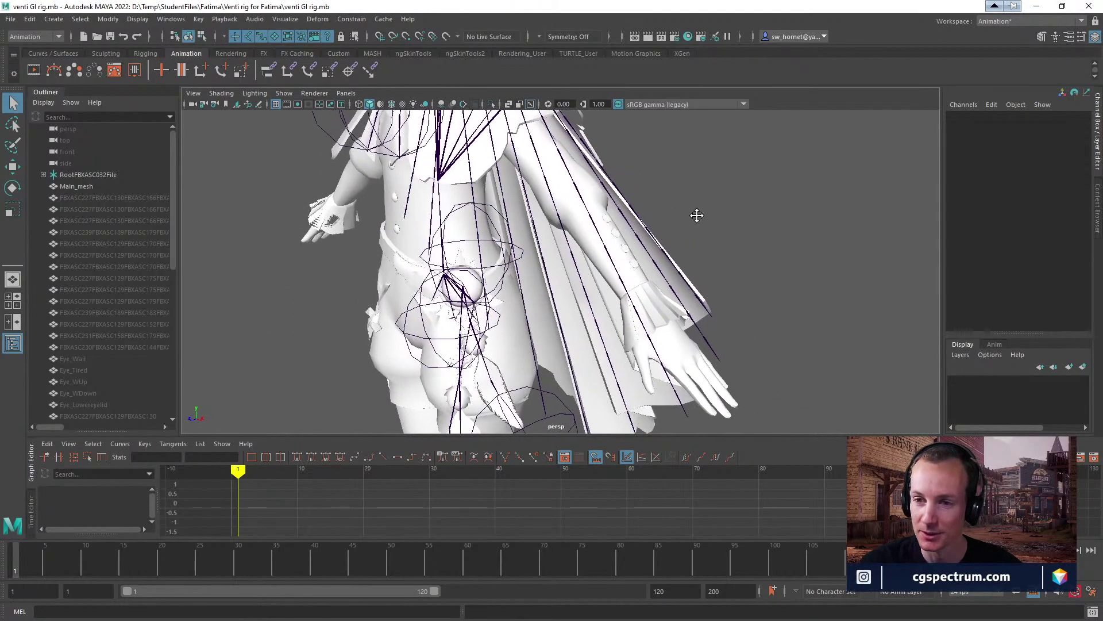
{"action": "left_click_drag", "start_coordinate": [697, 215], "coordinate": [676, 236], "text": "alt"}
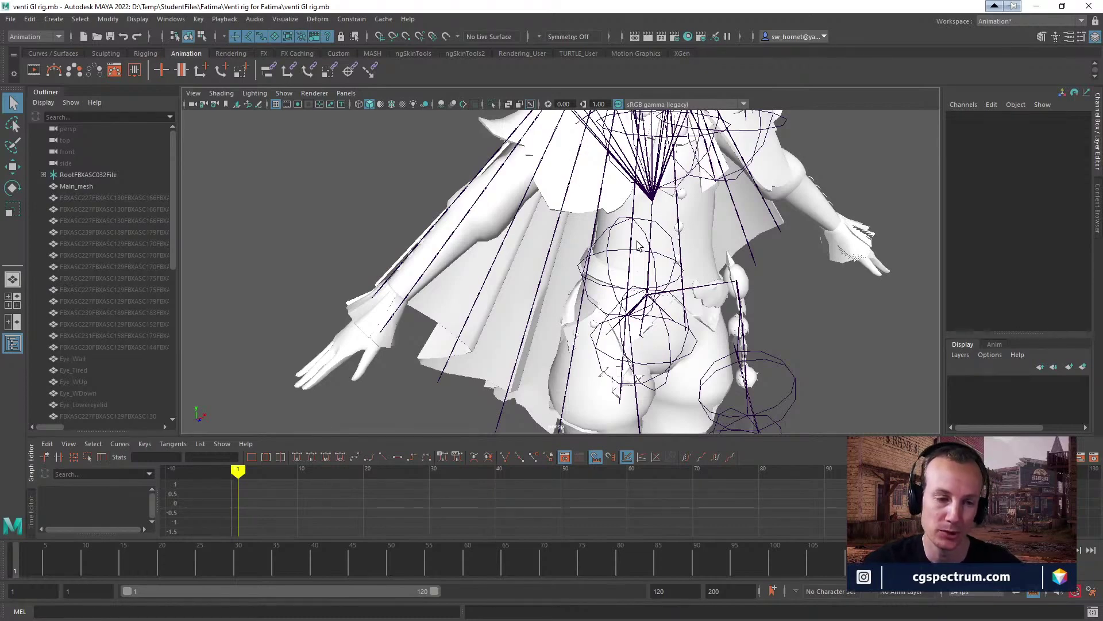
Examine the joint placement in the character's legs, ankles and feet from the front and side.
{"action": "left_click_drag", "start_coordinate": [702, 253], "coordinate": [598, 260], "text": "alt"}
{"action": "middle_click_drag", "start_coordinate": [598, 260], "coordinate": [684, 210], "text": "alt"}
{"action": "left_click_drag", "start_coordinate": [684, 209], "coordinate": [563, 212], "text": "alt"}
{"action": "mouse_move", "coordinate": [563, 212]}
{"action": "right_mouse_down", "text": "alt"}
{"action": "mouse_move", "coordinate": [653, 233]}
{"action": "mouse_move", "coordinate": [639, 201]}
{"action": "mouse_move", "coordinate": [508, 206]}
{"action": "mouse_move", "coordinate": [566, 222]}
{"action": "right_mouse_up", "text": "alt"}
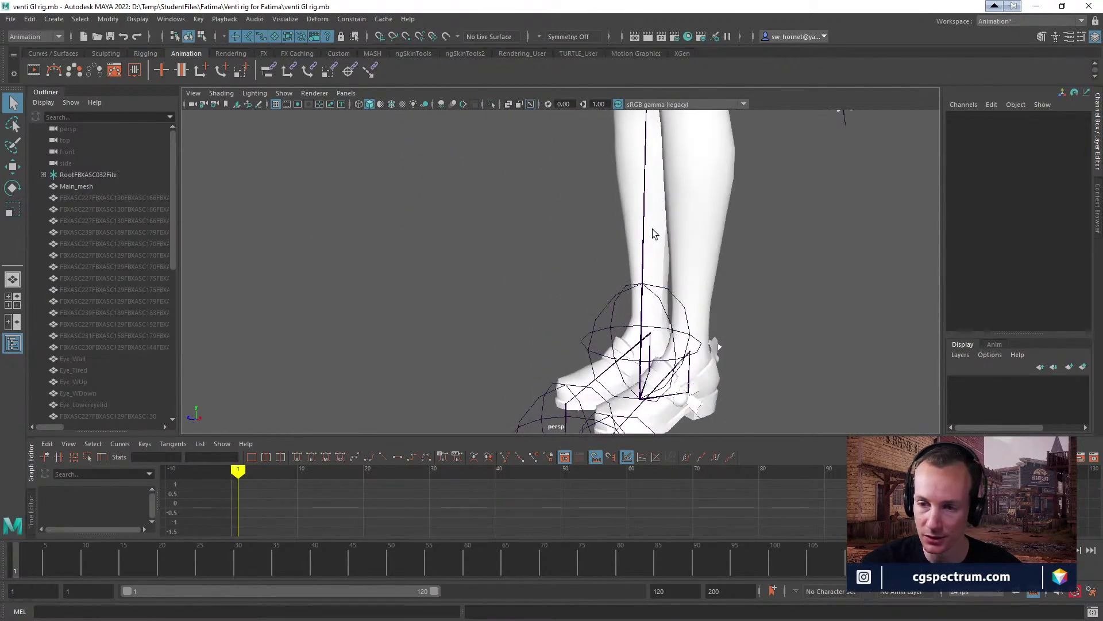
{"action": "middle_click_drag", "start_coordinate": [567, 222], "coordinate": [640, 281], "text": "alt"}
{"action": "left_click_drag", "start_coordinate": [640, 281], "coordinate": [672, 266], "text": "alt"}
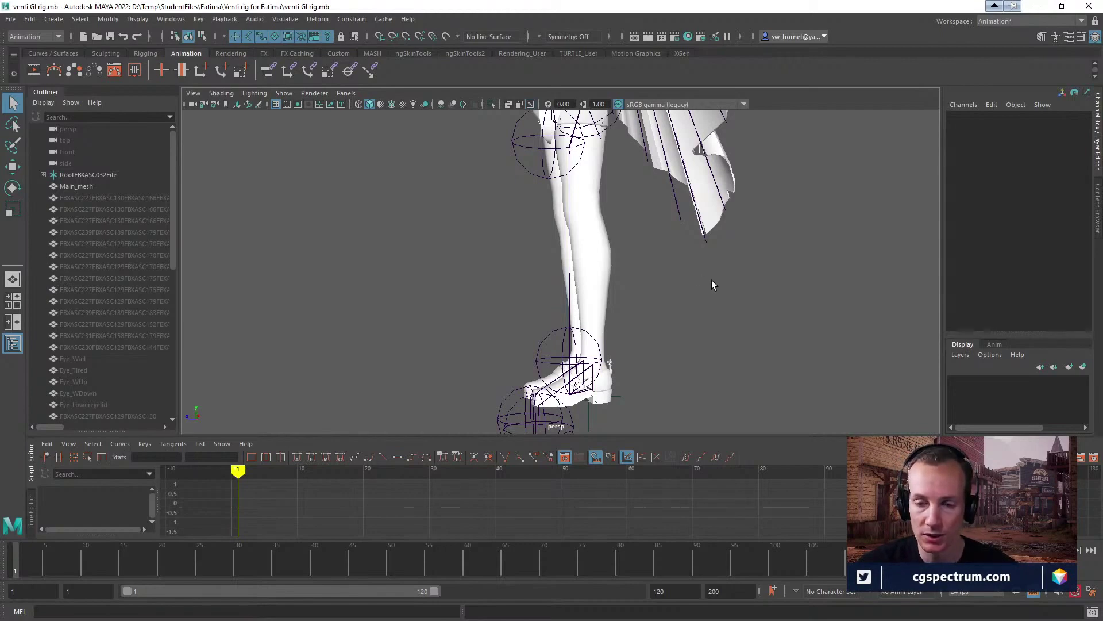
{"action": "left_click_drag", "start_coordinate": [657, 255], "coordinate": [626, 228], "text": "alt"}
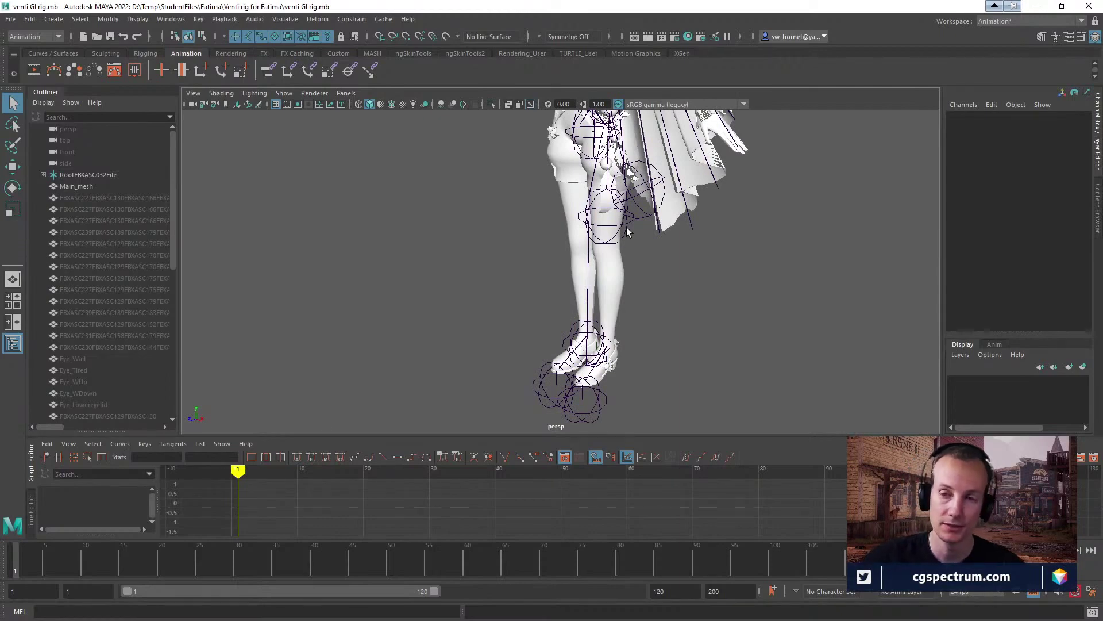
{"action": "left_click_drag", "start_coordinate": [626, 228], "coordinate": [666, 223], "text": "alt"}
{"action": "left_click_drag", "start_coordinate": [629, 305], "coordinate": [599, 253], "text": "alt"}
{"action": "scroll", "coordinate": [616, 226], "scroll_direction": "up", "scroll_amount": 6}
{"action": "scroll", "coordinate": [616, 226], "scroll_direction": "down", "scroll_amount": 5}
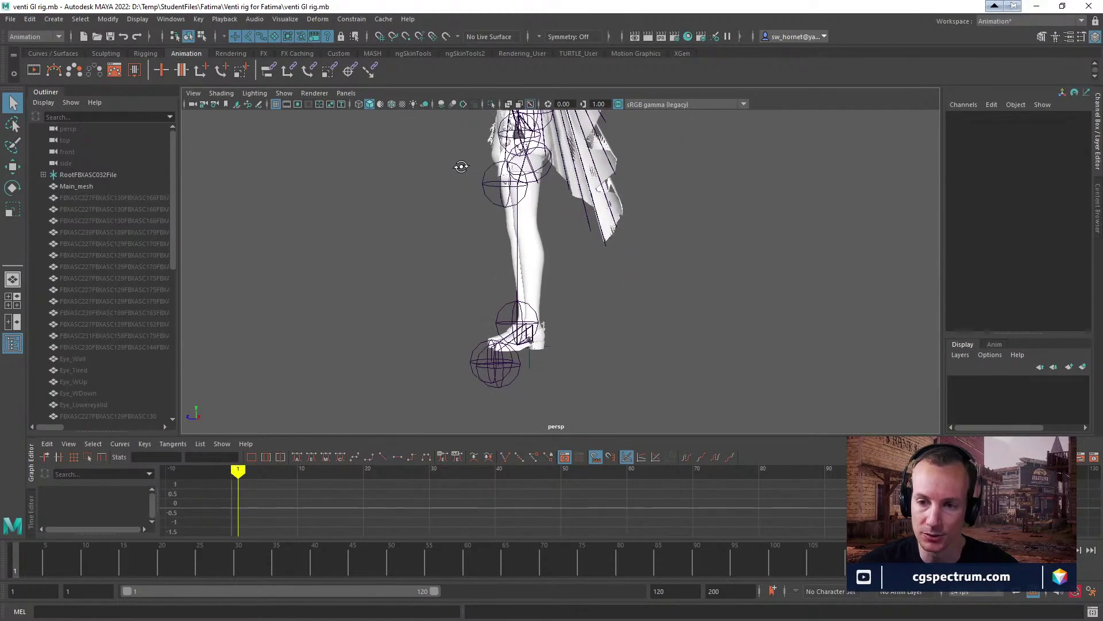
{"action": "scroll", "coordinate": [461, 167], "scroll_direction": "up", "scroll_amount": 3}
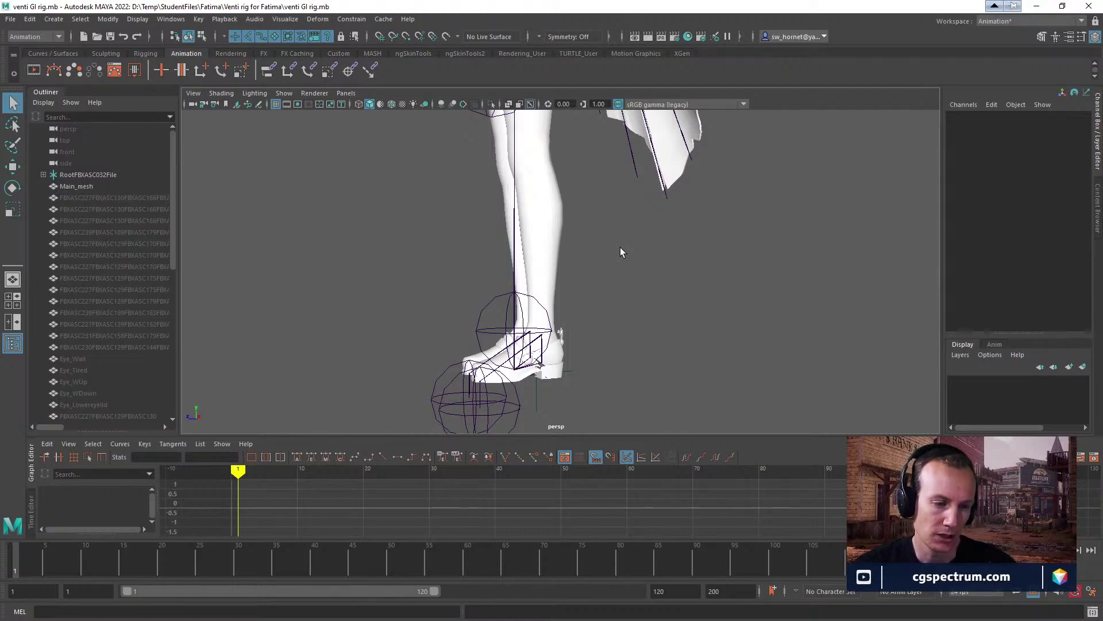
Inspect the skeleton around the torso, left arm and cape again, comparing front and side views.
{"action": "left_click_drag", "start_coordinate": [612, 237], "coordinate": [731, 192], "text": "alt"}
{"action": "scroll", "coordinate": [731, 192], "scroll_direction": "up", "scroll_amount": 3}
{"action": "middle_click_drag", "start_coordinate": [731, 192], "coordinate": [718, 276], "text": "alt"}
{"action": "scroll", "coordinate": [718, 276], "scroll_direction": "down", "scroll_amount": 3}
{"action": "left_click_drag", "start_coordinate": [718, 276], "coordinate": [642, 287], "text": "alt"}
{"action": "left_click_drag", "start_coordinate": [569, 290], "coordinate": [583, 275], "text": "alt"}
{"action": "scroll", "coordinate": [583, 276], "scroll_direction": "up", "scroll_amount": 4}
{"action": "left_click_drag", "start_coordinate": [581, 214], "coordinate": [698, 233], "text": "alt"}
{"action": "scroll", "coordinate": [690, 207], "scroll_direction": "up", "scroll_amount": 3}
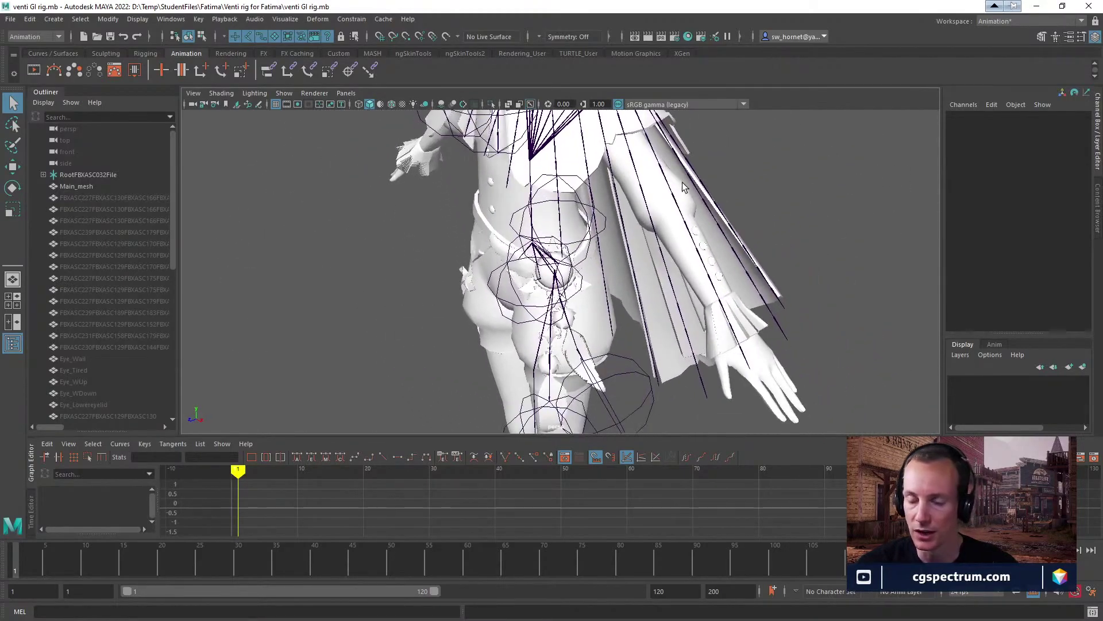
{"action": "left_click_drag", "start_coordinate": [684, 192], "coordinate": [655, 206], "text": "alt"}
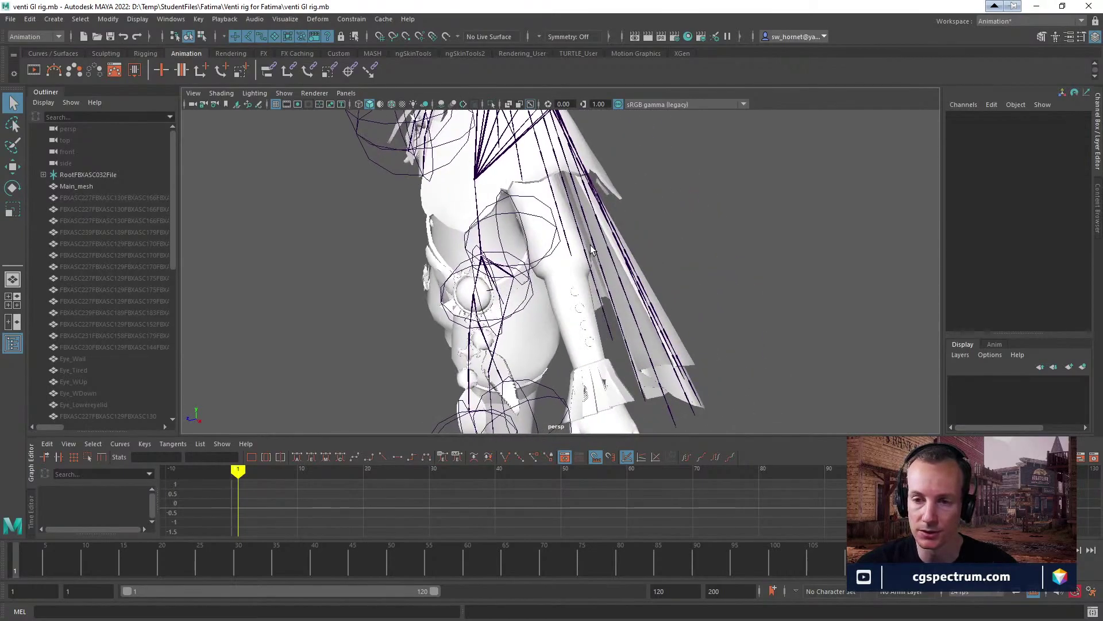
{"action": "left_click_drag", "start_coordinate": [592, 248], "coordinate": [862, 253], "text": "alt"}
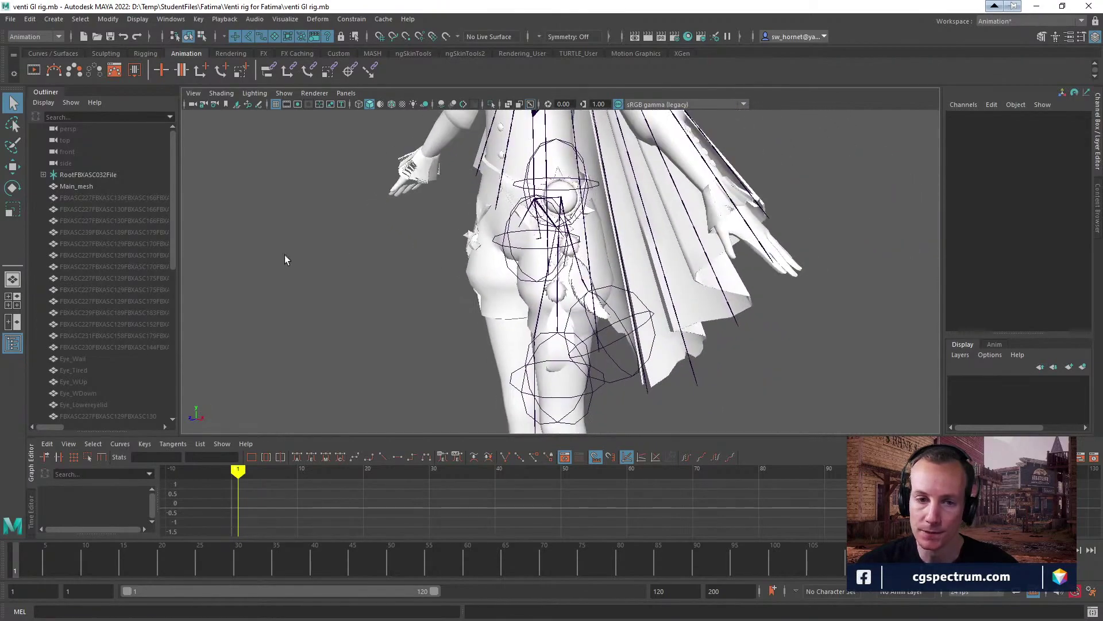
Expand the whole Char_Main_Rig joint hierarchy under RootFBXASC032File, widen the Outliner, and select the first joint.
{"action": "left_click", "coordinate": [44, 175]}
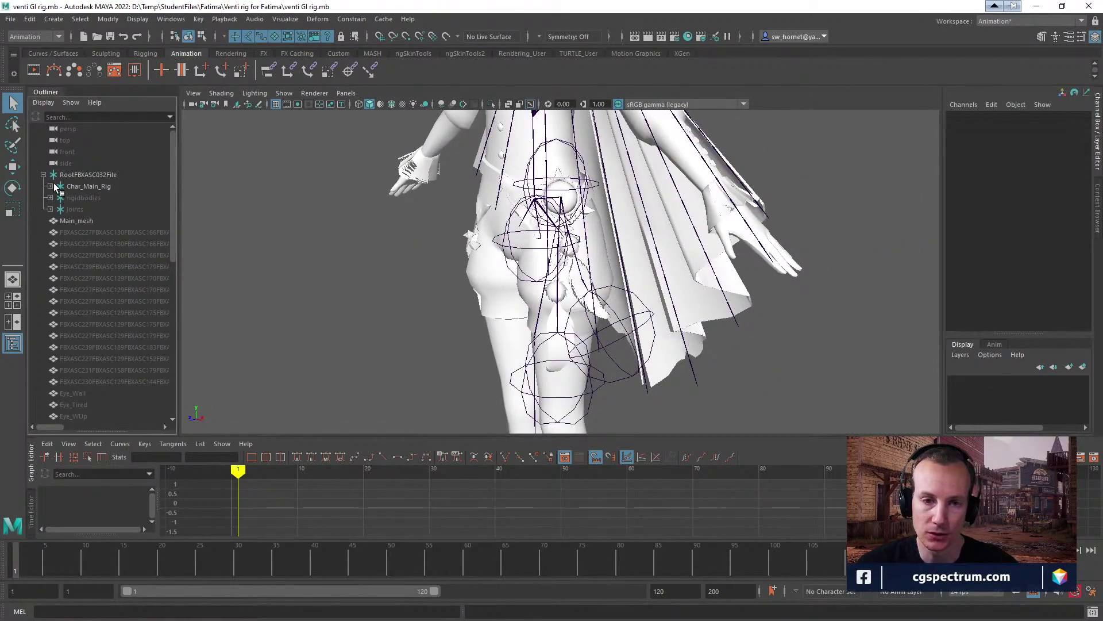
{"action": "left_click", "coordinate": [51, 186], "text": "shift"}
{"action": "left_click_drag", "start_coordinate": [179, 246], "coordinate": [247, 246]}
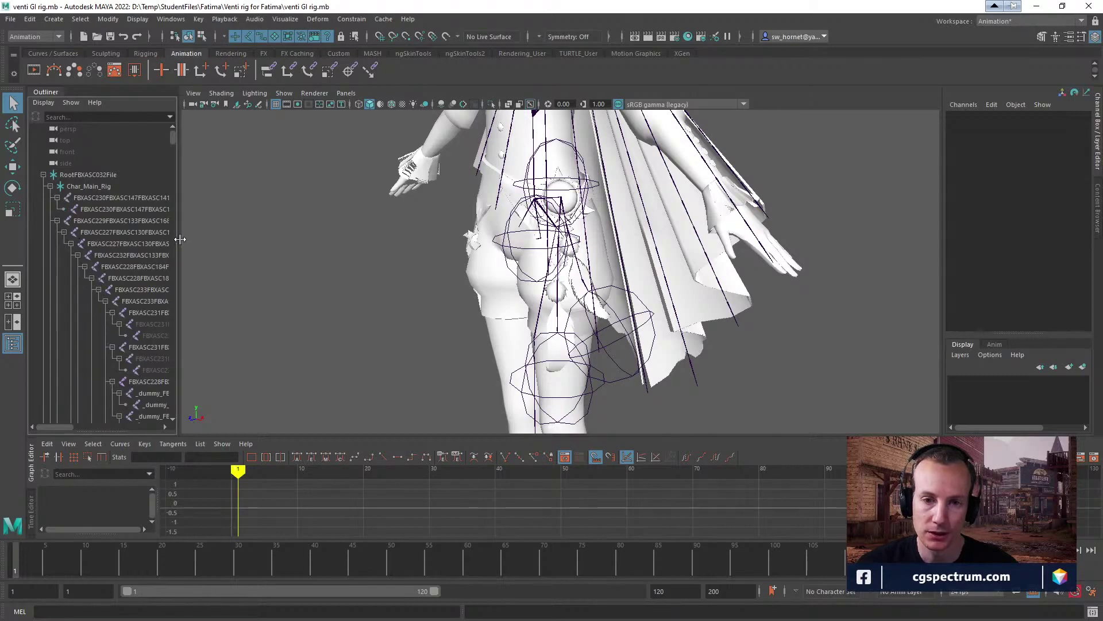
{"action": "left_click", "coordinate": [120, 199]}
{"action": "scroll", "coordinate": [147, 251], "scroll_direction": "down", "scroll_amount": 5}
{"action": "scroll", "coordinate": [150, 256], "scroll_direction": "up", "scroll_amount": 8}
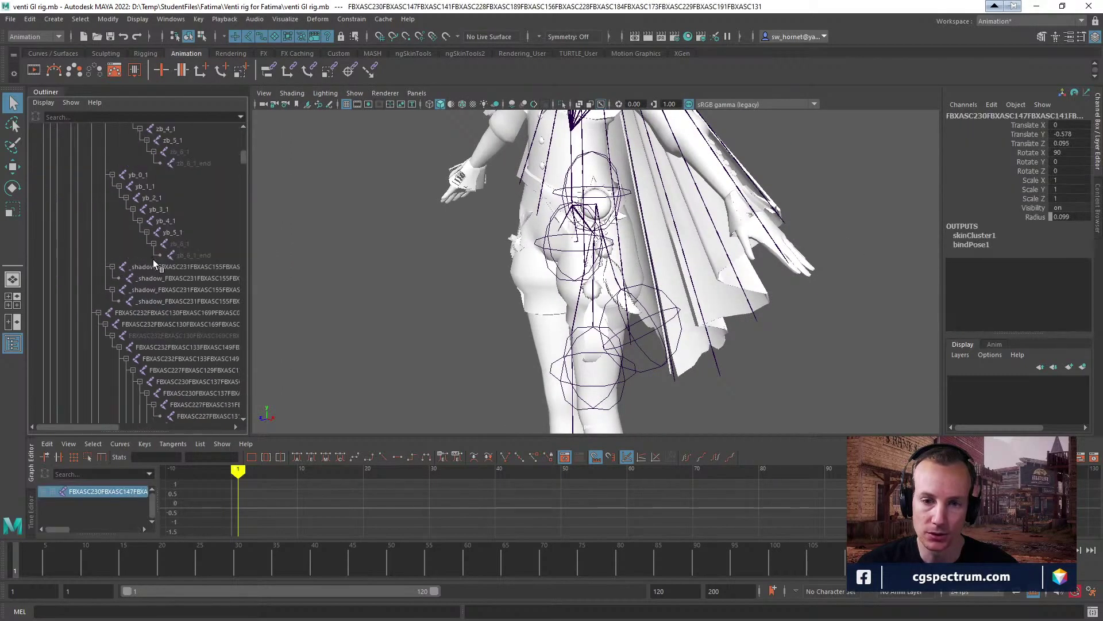
{"action": "scroll", "coordinate": [167, 267], "scroll_direction": "up", "scroll_amount": 3}
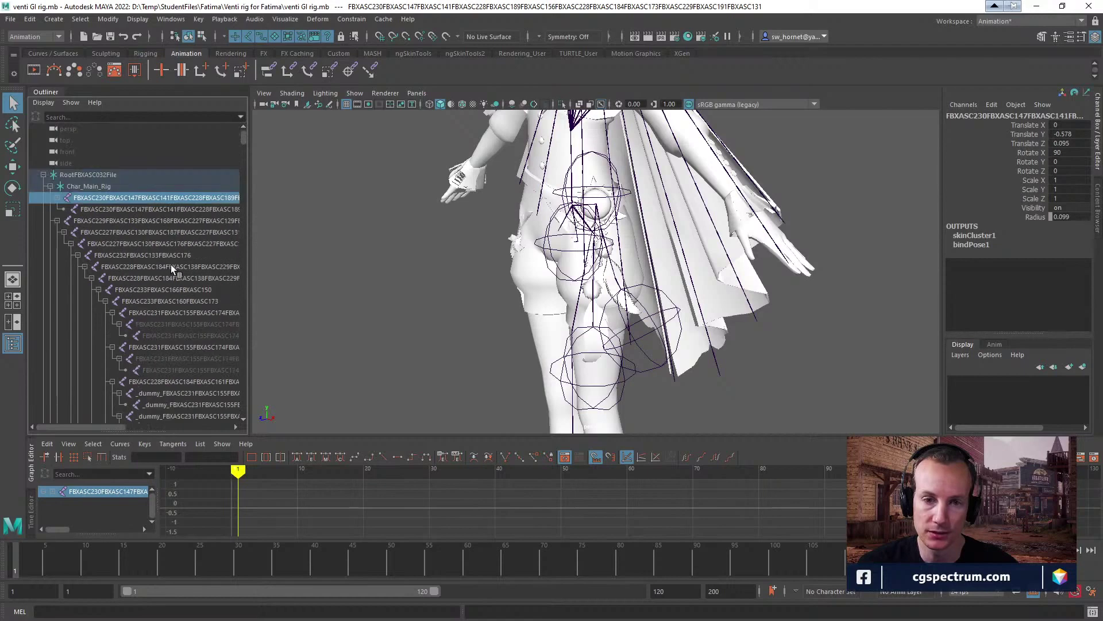
Check the hidden joints under the head branch and look through the naming of the joints down the hierarchy.
{"action": "left_click", "coordinate": [183, 323]}
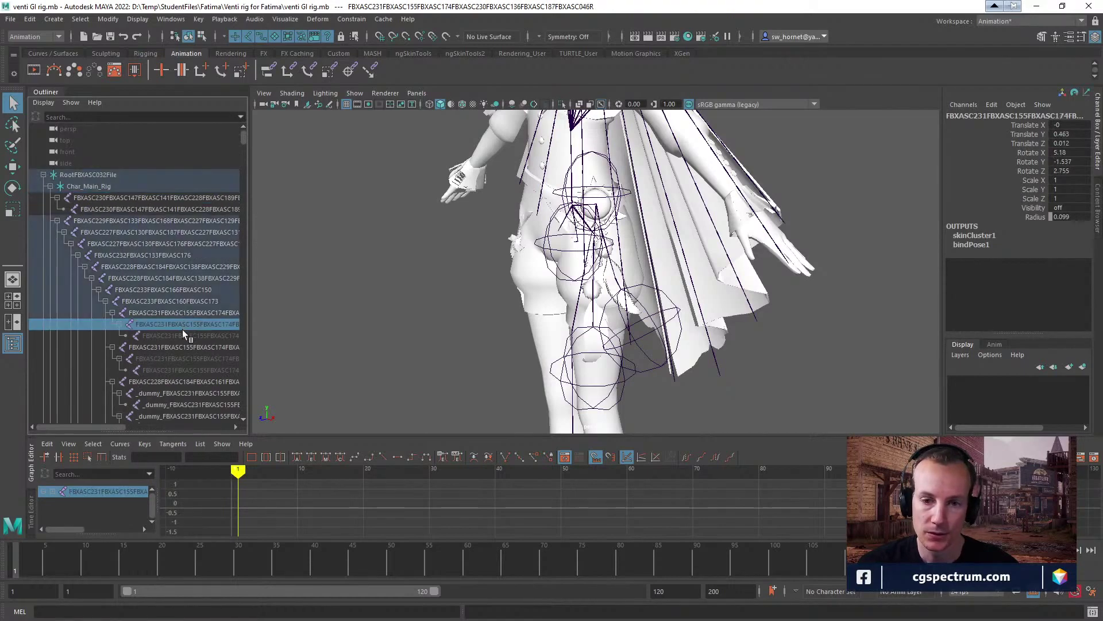
{"action": "left_click", "coordinate": [181, 333]}
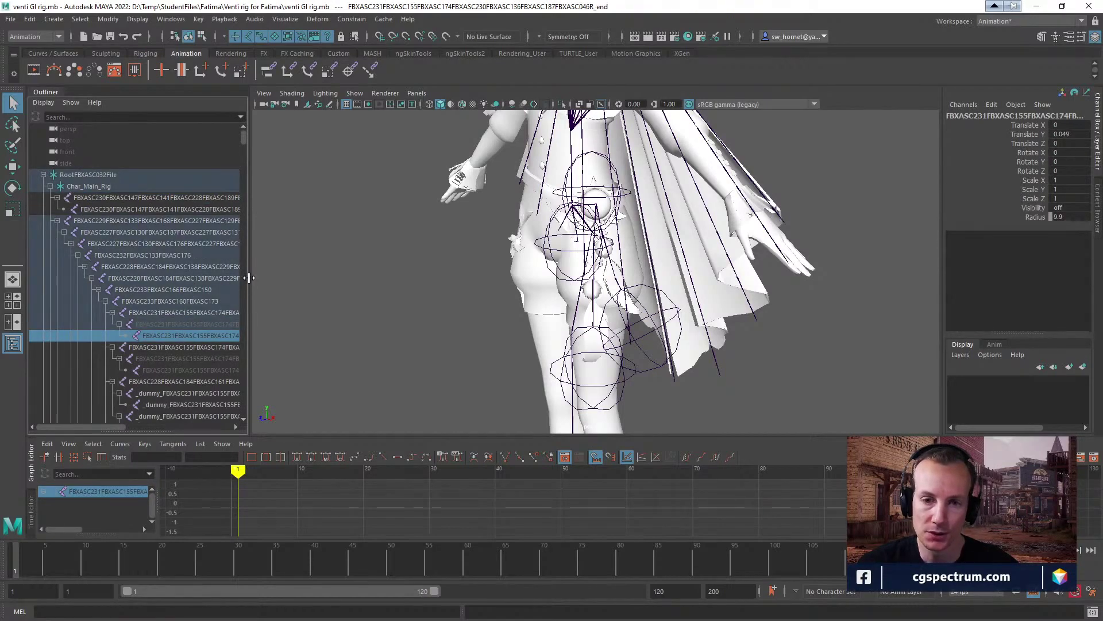
{"action": "left_click_drag", "start_coordinate": [248, 277], "coordinate": [315, 277]}
{"action": "scroll", "coordinate": [201, 290], "scroll_direction": "down", "scroll_amount": 10}
{"action": "scroll", "coordinate": [230, 282], "scroll_direction": "up", "scroll_amount": 5}
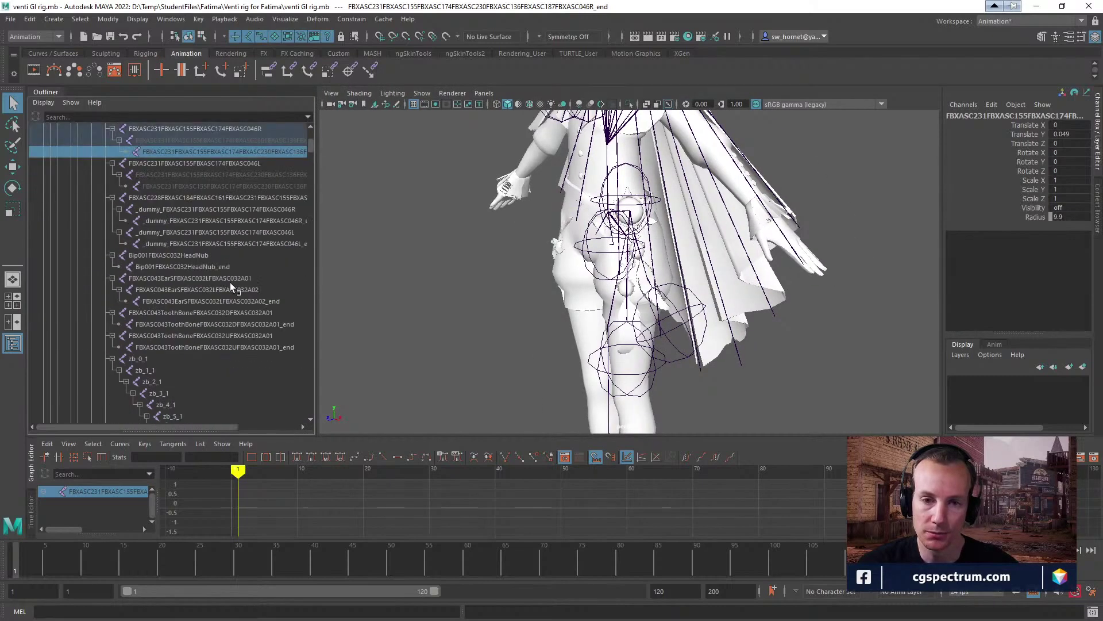
{"action": "scroll", "coordinate": [229, 282], "scroll_direction": "down", "scroll_amount": 5}
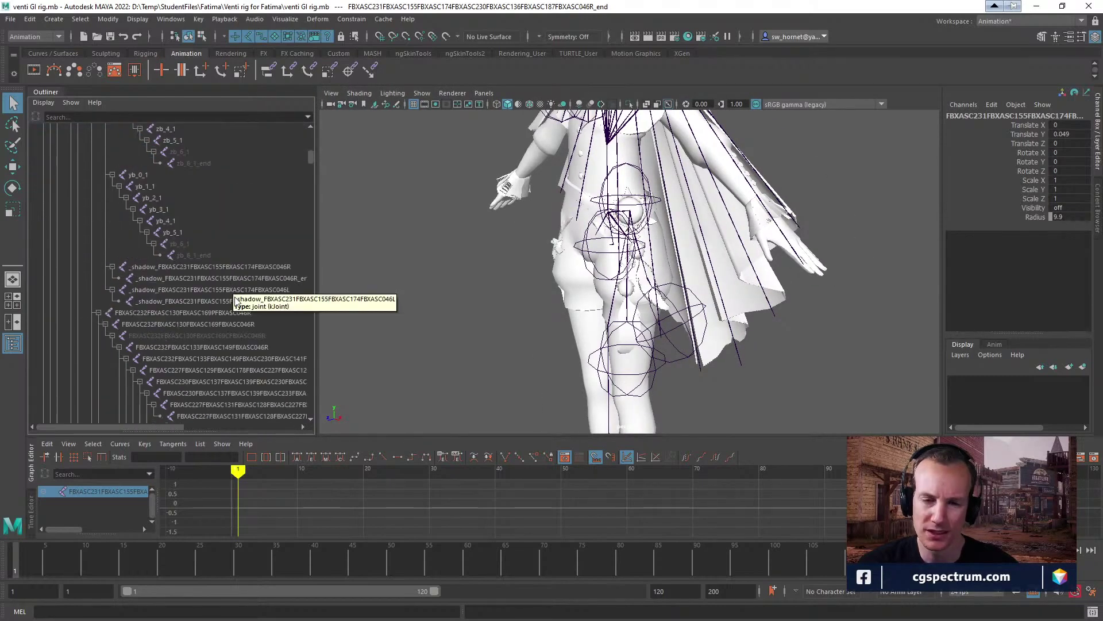
{"action": "scroll", "coordinate": [190, 337], "scroll_direction": "down", "scroll_amount": 8}
{"action": "scroll", "coordinate": [191, 333], "scroll_direction": "down", "scroll_amount": 5}
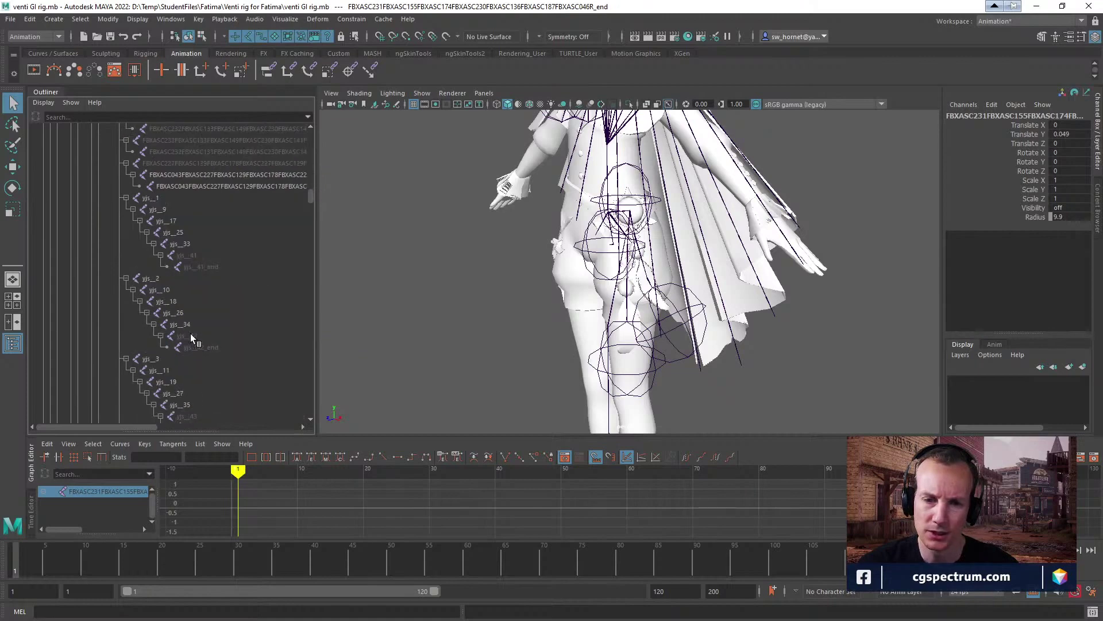
Set Visibility to on for the seven consecutive joints listed directly below the _dummy_ joints, and check them on the character.
{"action": "left_click", "coordinate": [163, 278]}
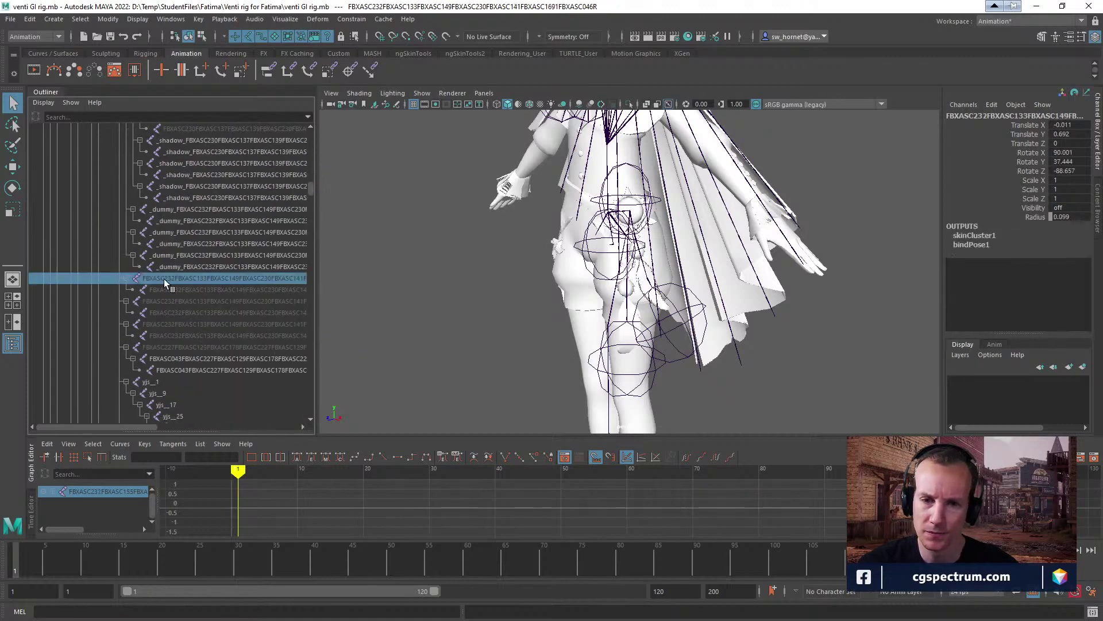
{"action": "left_click", "coordinate": [171, 346], "text": "shift"}
{"action": "left_click", "coordinate": [1033, 208]}
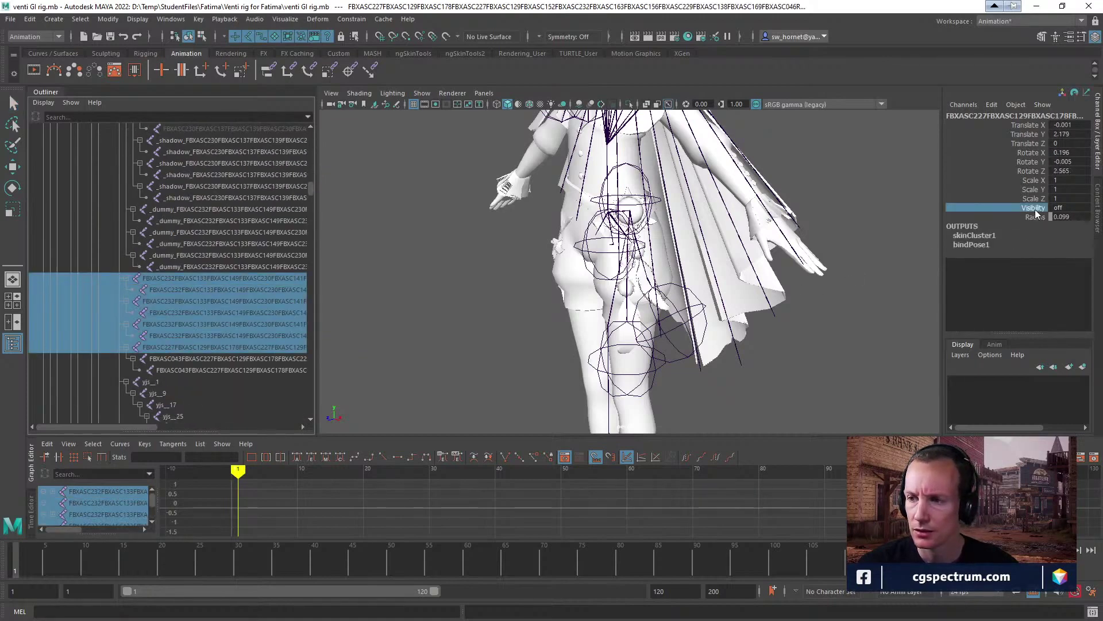
{"action": "left_click_drag", "start_coordinate": [806, 251], "coordinate": [823, 254], "text": "alt"}
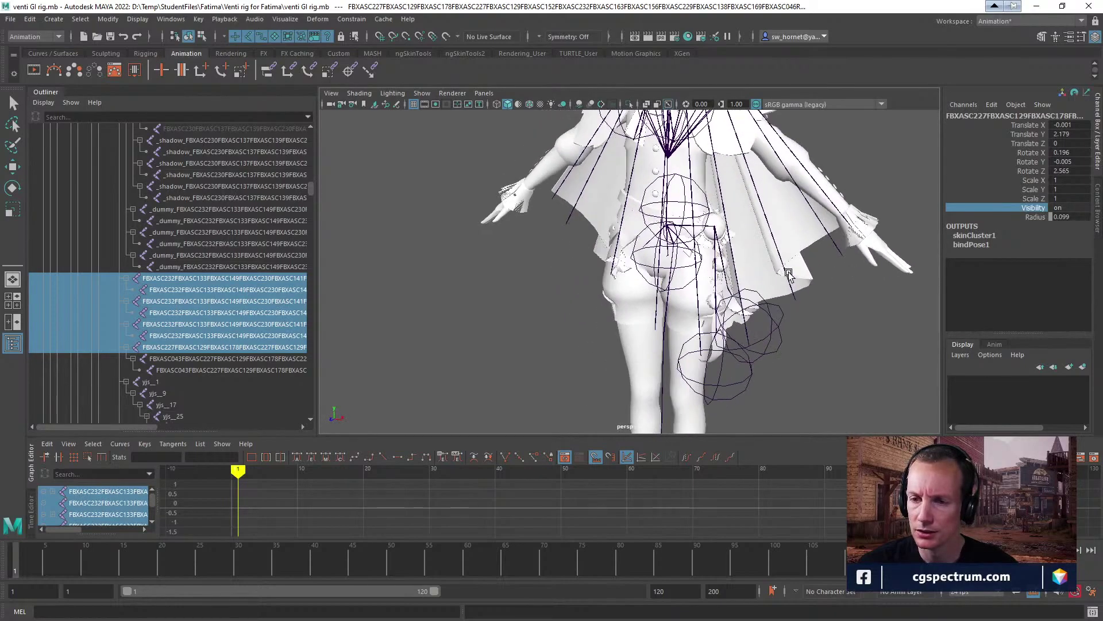
{"action": "right_click_drag", "start_coordinate": [787, 273], "coordinate": [544, 233], "text": "alt"}
Set Visibility to on for the six consecutive hidden joints listed directly above the _shadow_ joints, and check them on the character.
{"action": "scroll", "coordinate": [170, 349], "scroll_direction": "down", "scroll_amount": 8}
{"action": "scroll", "coordinate": [184, 342], "scroll_direction": "down", "scroll_amount": 8}
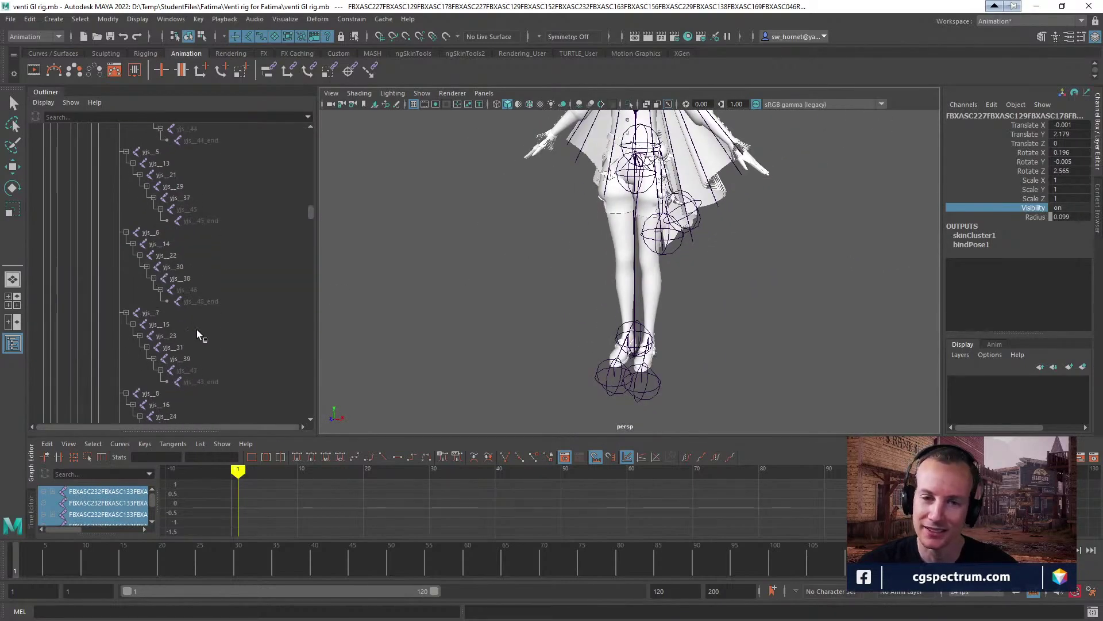
{"action": "scroll", "coordinate": [202, 314], "scroll_direction": "down", "scroll_amount": 15}
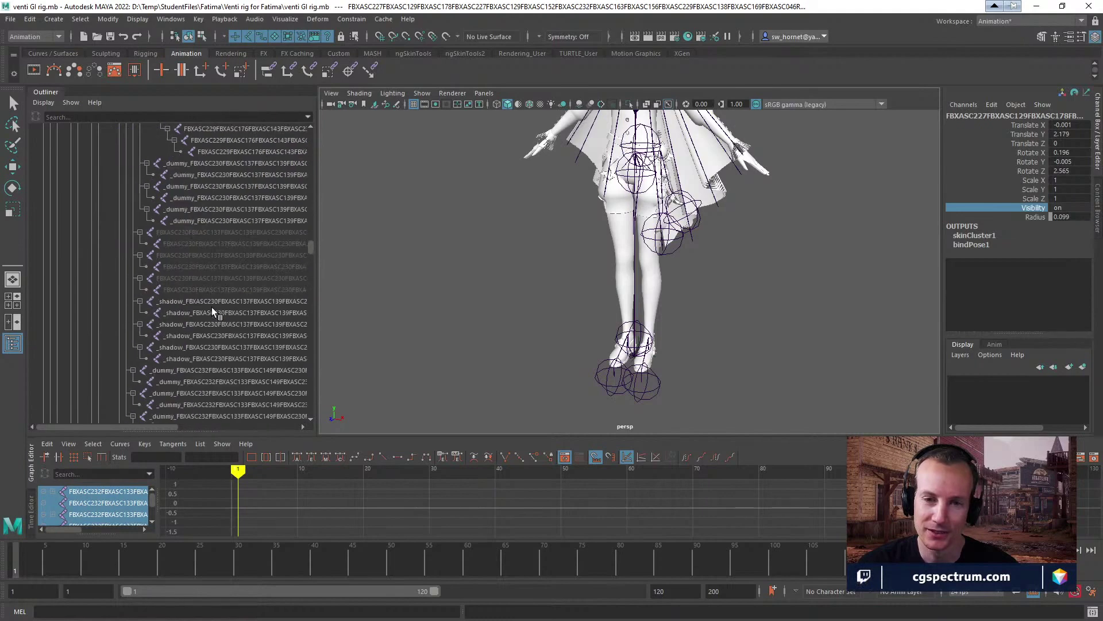
{"action": "left_click", "coordinate": [194, 234]}
{"action": "left_click", "coordinate": [202, 289], "text": "shift"}
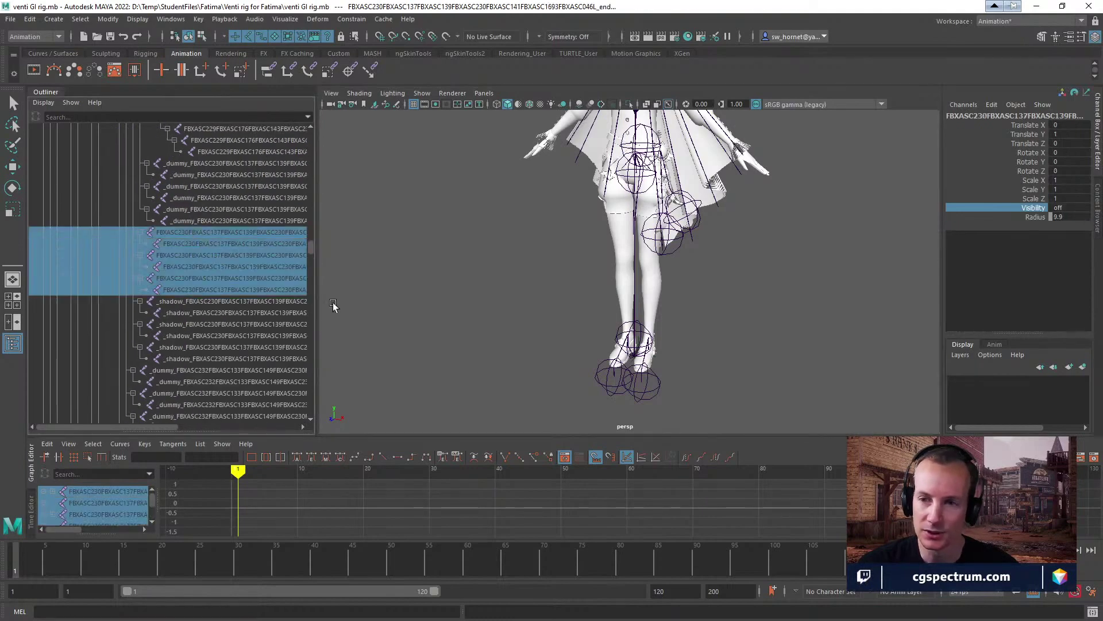
{"action": "left_click_drag", "start_coordinate": [866, 241], "coordinate": [798, 281], "text": "alt"}
{"action": "left_click", "coordinate": [422, 93]}
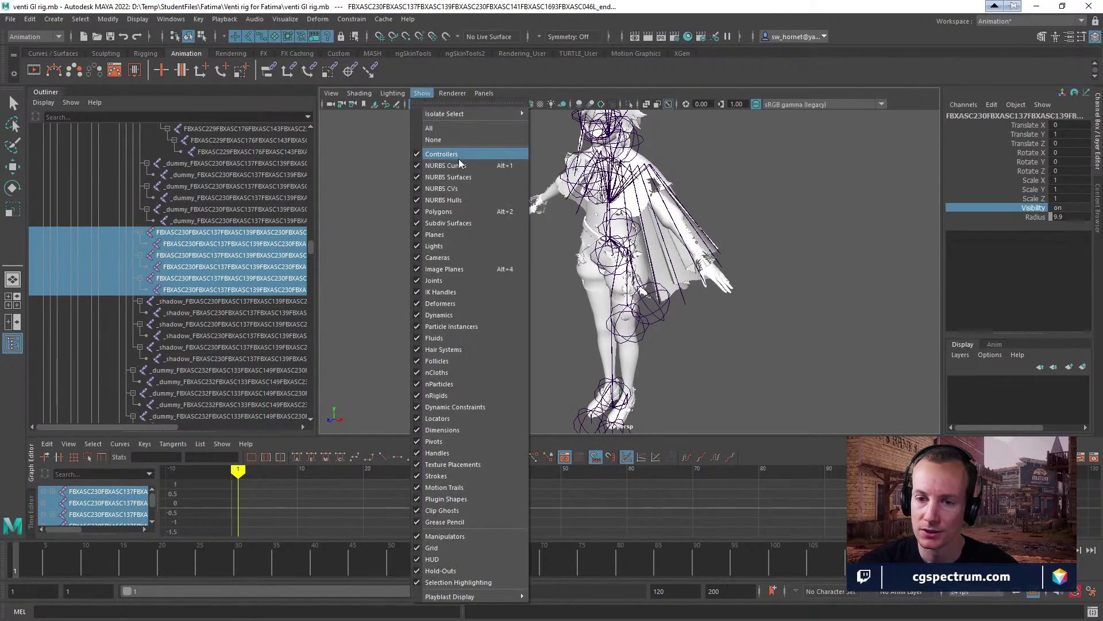
{"action": "left_click", "coordinate": [185, 162]}
Select the whole hierarchy under RootFBXASC032File and set Visibility to on for everything in it.
{"action": "scroll", "coordinate": [280, 223], "scroll_direction": "up", "scroll_amount": 5}
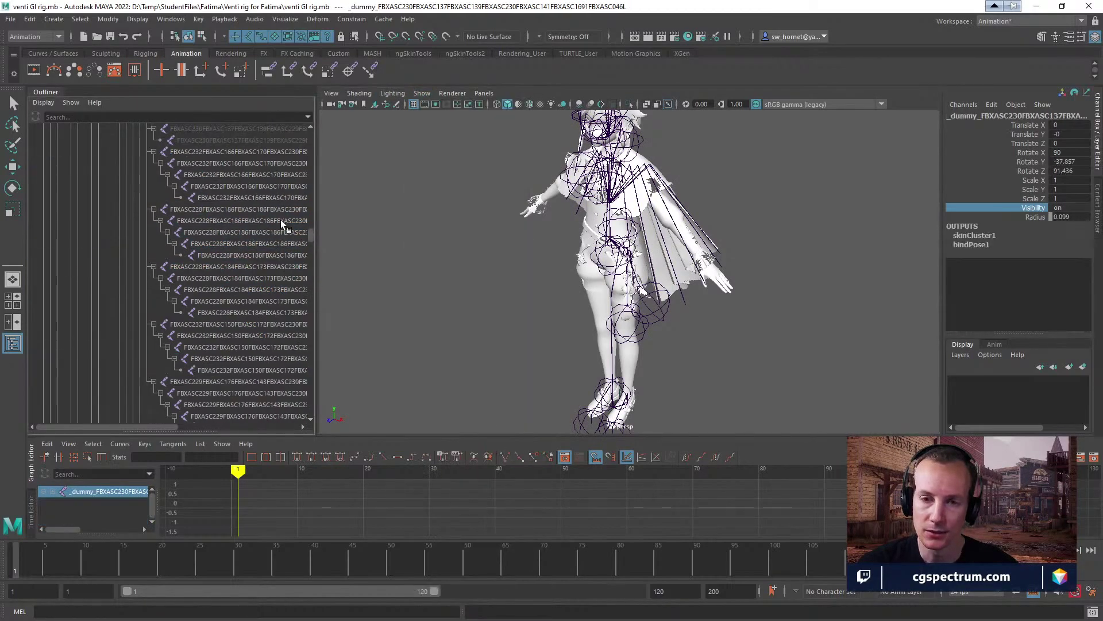
{"action": "scroll", "coordinate": [305, 226], "scroll_direction": "up", "scroll_amount": 10}
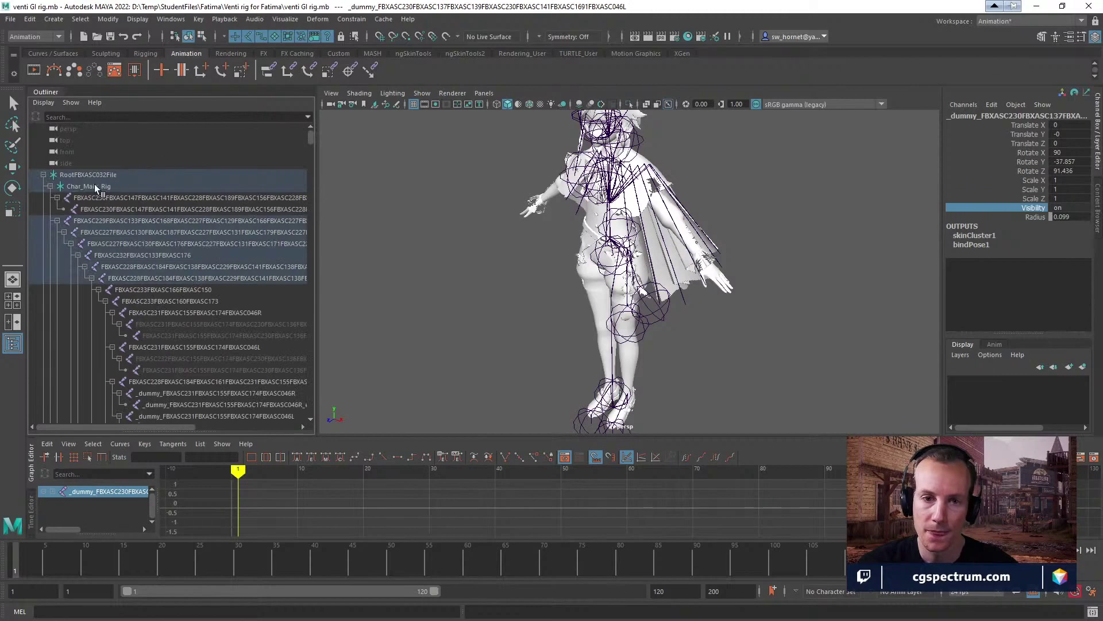
{"action": "left_click", "coordinate": [94, 185]}
{"action": "left_click", "coordinate": [109, 174]}
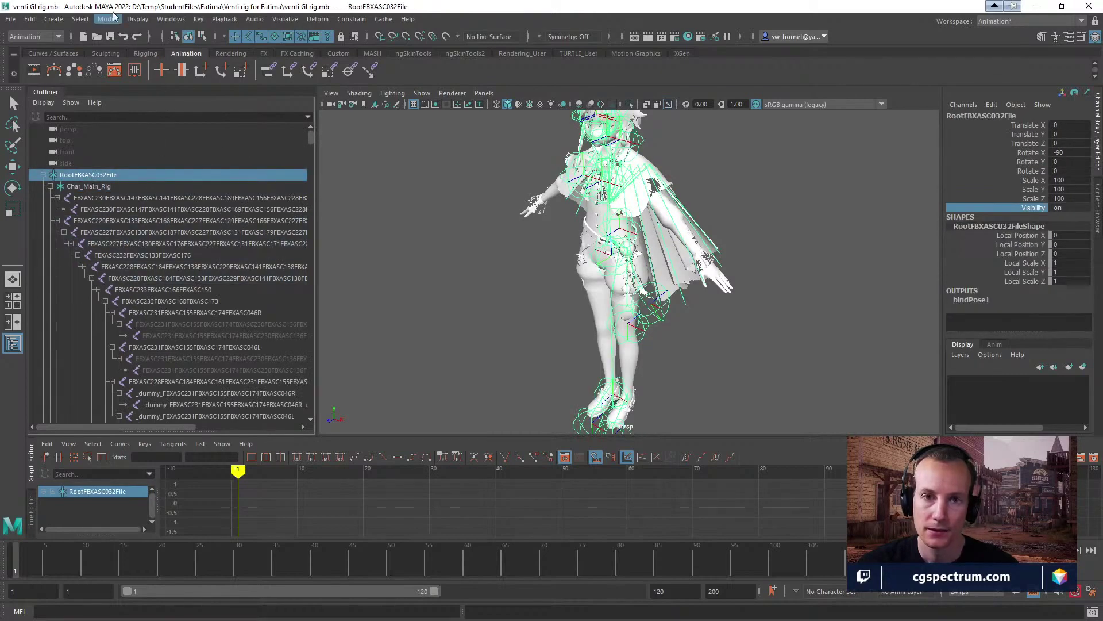
{"action": "left_click", "coordinate": [81, 19]}
{"action": "left_click", "coordinate": [106, 75]}
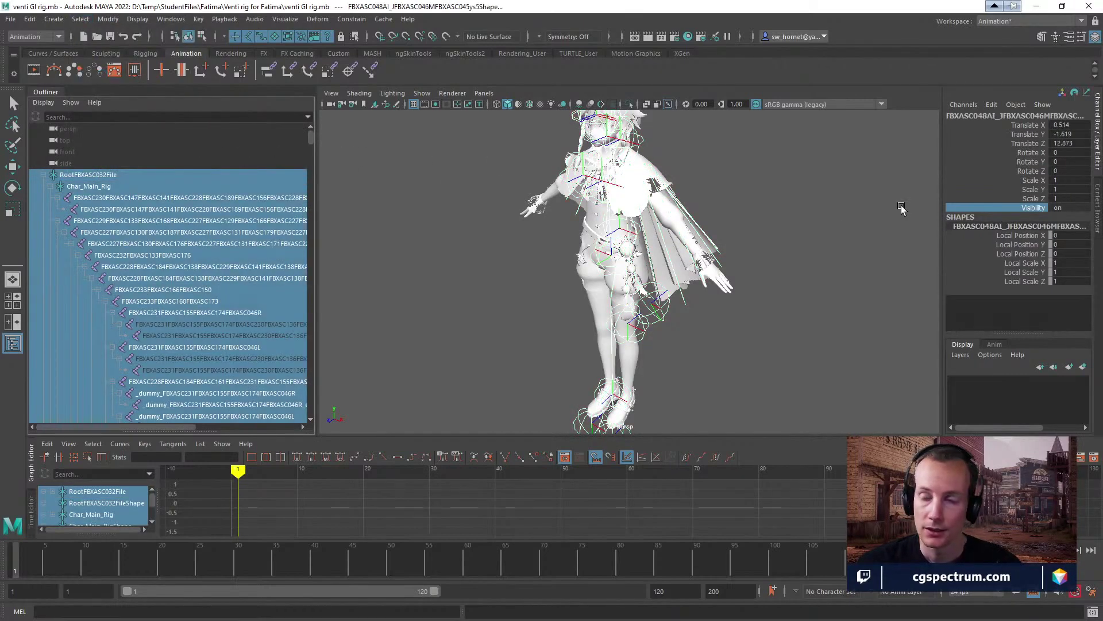
{"action": "left_click", "coordinate": [1057, 207]}
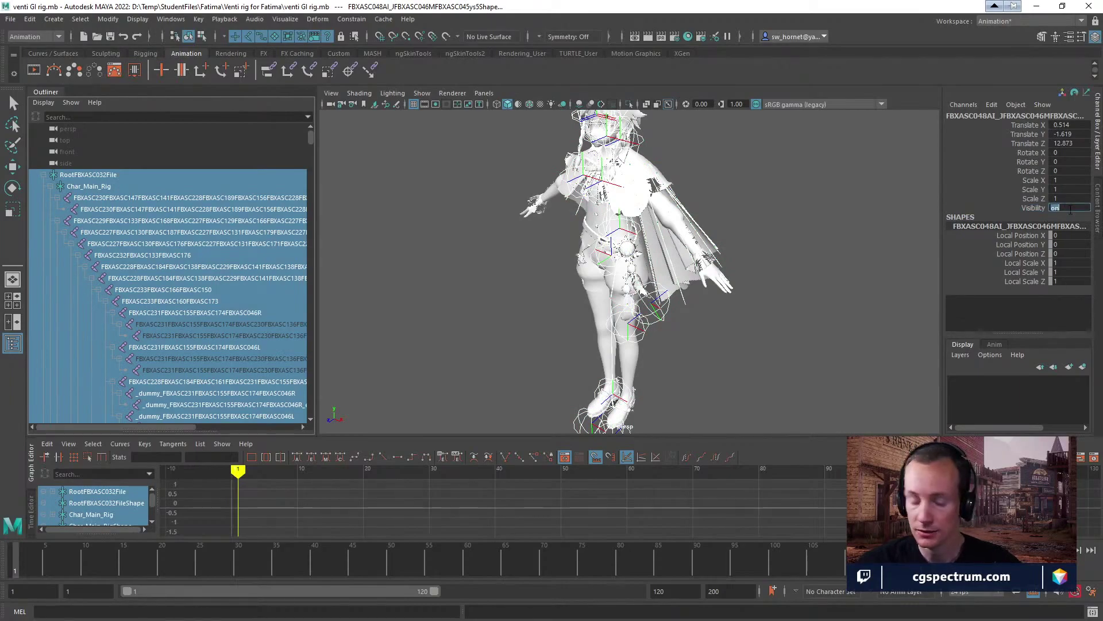
{"action": "key", "text": "Return"}
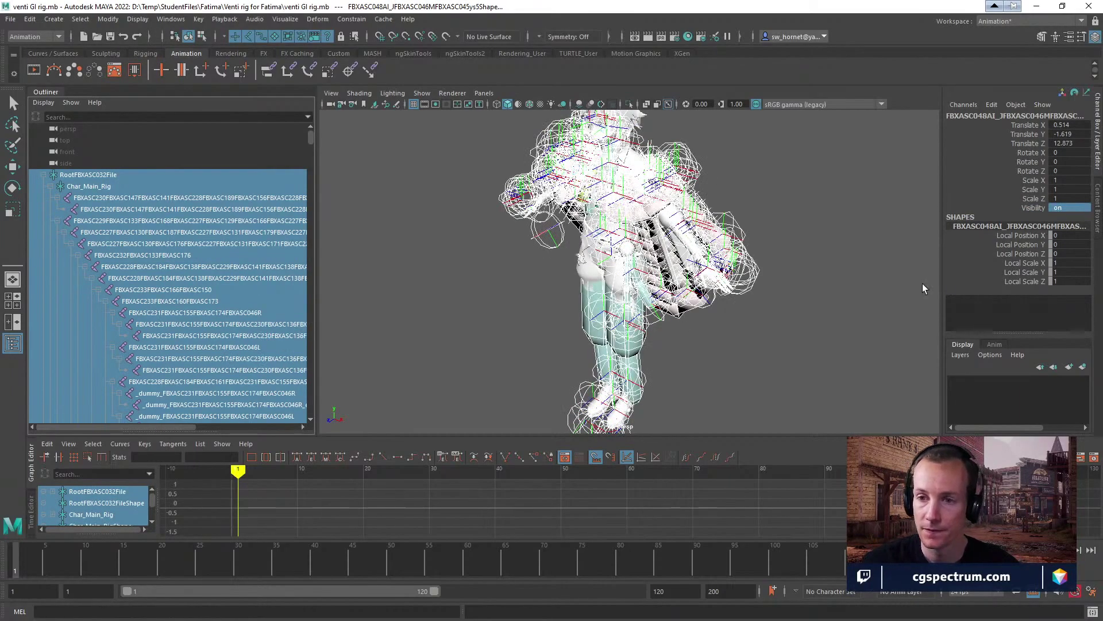
Clear the selection and examine the unhidden joints and meshes on the character up close and from the side.
{"action": "left_click_drag", "start_coordinate": [922, 283], "coordinate": [860, 283], "text": "alt"}
{"action": "middle_click_drag", "start_coordinate": [795, 259], "coordinate": [739, 291], "text": "alt"}
{"action": "right_click_drag", "start_coordinate": [739, 291], "coordinate": [770, 315], "text": "alt"}
{"action": "left_click", "coordinate": [771, 315]}
{"action": "left_click_drag", "start_coordinate": [771, 313], "coordinate": [762, 277], "text": "alt"}
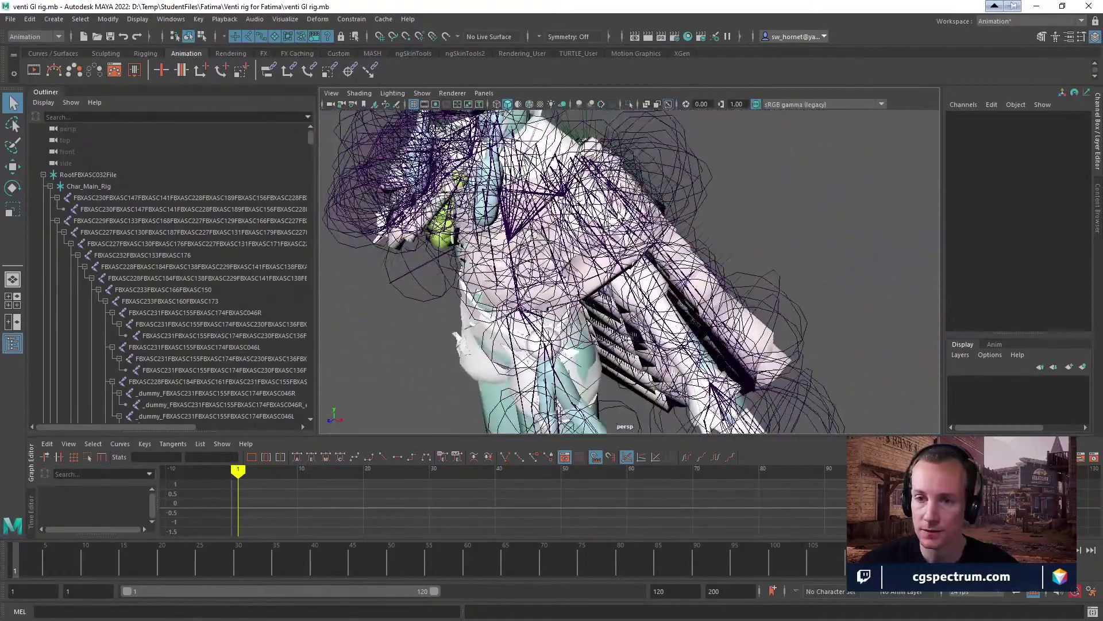
{"action": "right_click_drag", "start_coordinate": [740, 246], "coordinate": [400, 237], "text": "alt"}
{"action": "right_click_drag", "start_coordinate": [487, 232], "coordinate": [644, 229], "text": "alt"}
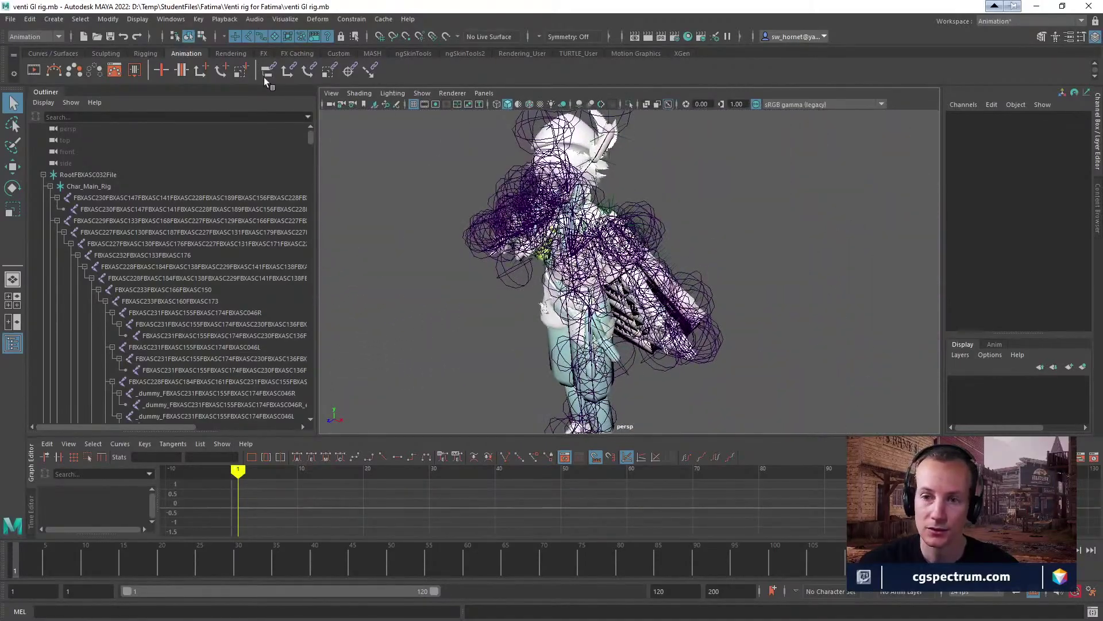
Select RootFBXASC032File again and extend the selection to its whole hierarchy.
{"action": "left_click", "coordinate": [89, 176]}
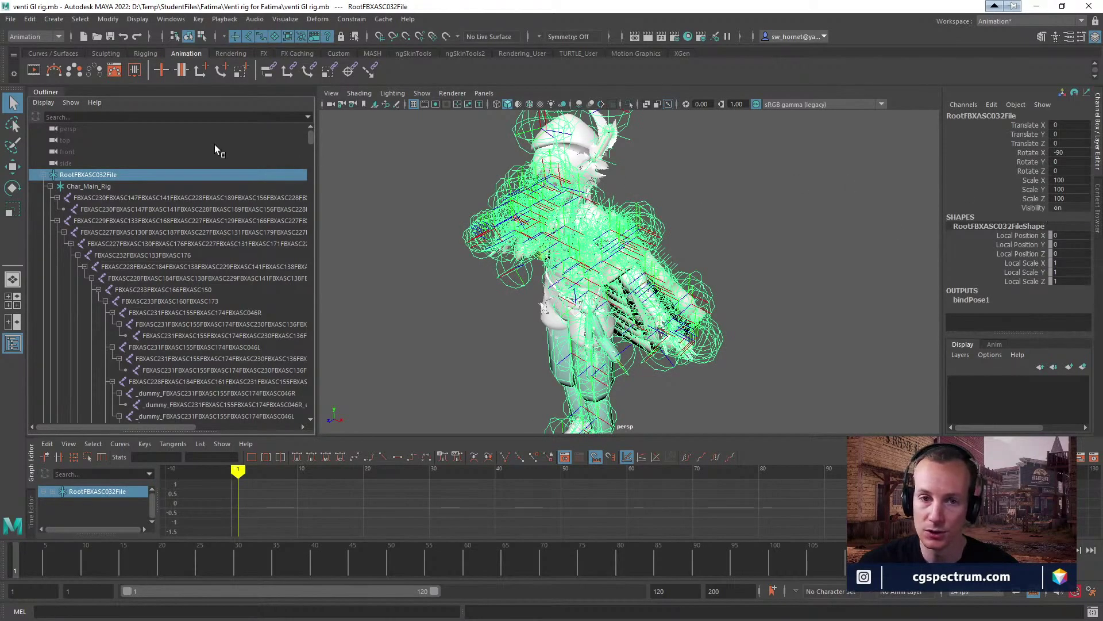
{"action": "left_click", "coordinate": [170, 18]}
{"action": "mouse_move", "coordinate": [108, 19]}
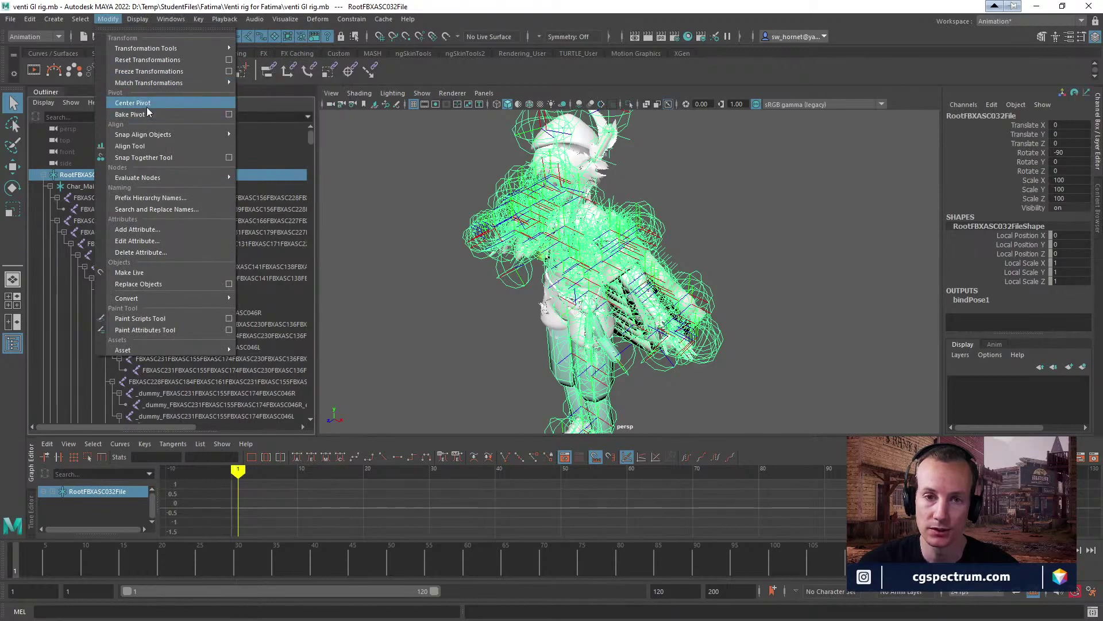
{"action": "left_click", "coordinate": [89, 19]}
{"action": "left_click", "coordinate": [101, 21]}
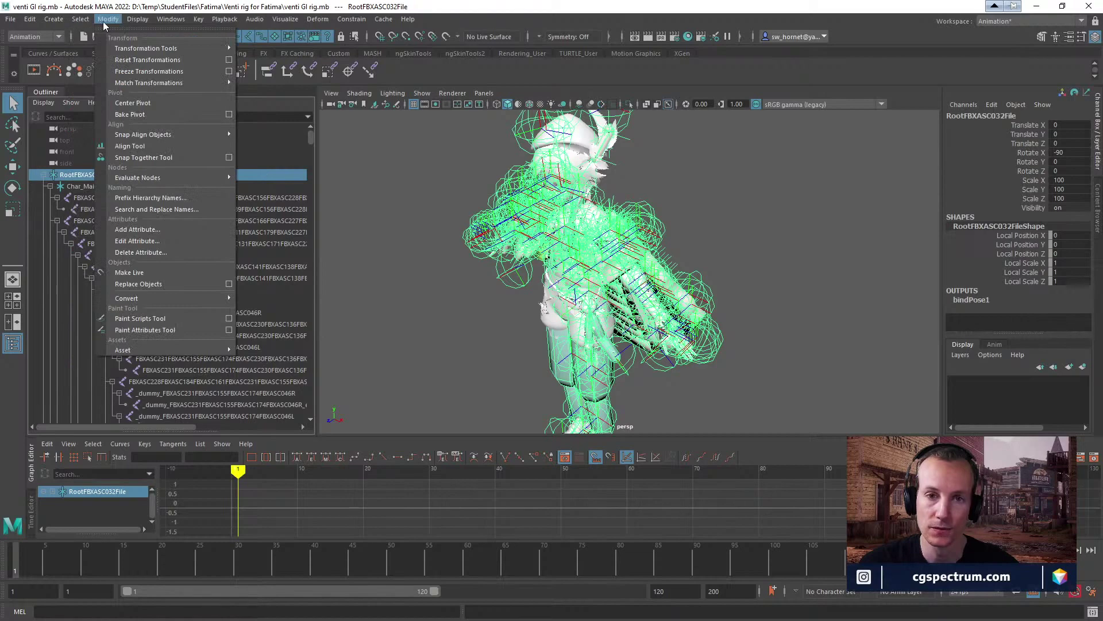
{"action": "mouse_move", "coordinate": [150, 17]}
{"action": "mouse_move", "coordinate": [171, 92]}
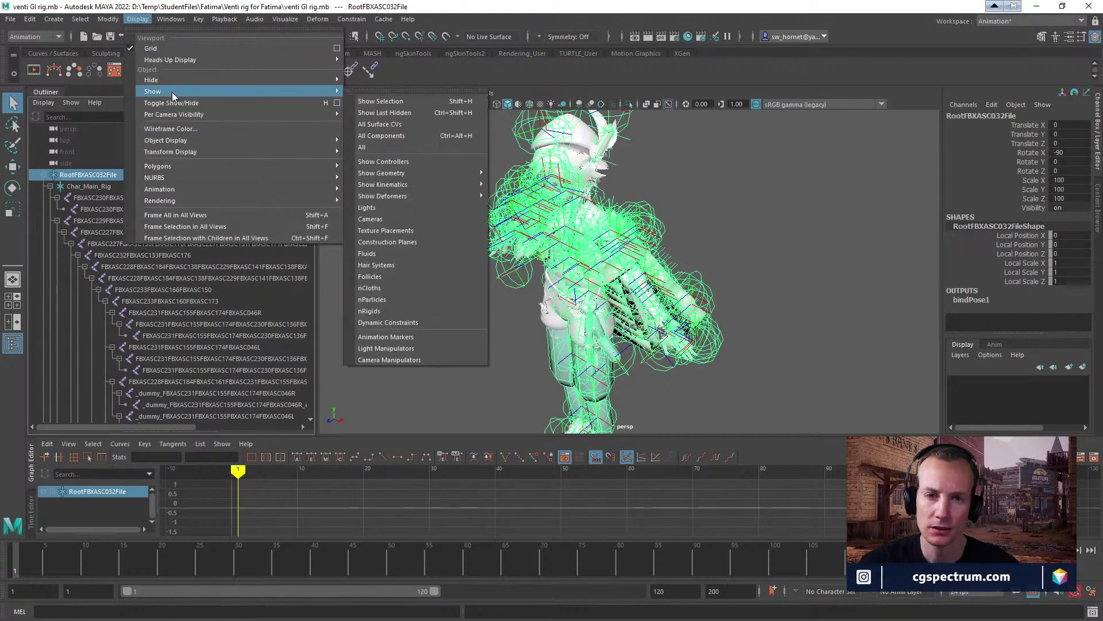
{"action": "mouse_move", "coordinate": [81, 21]}
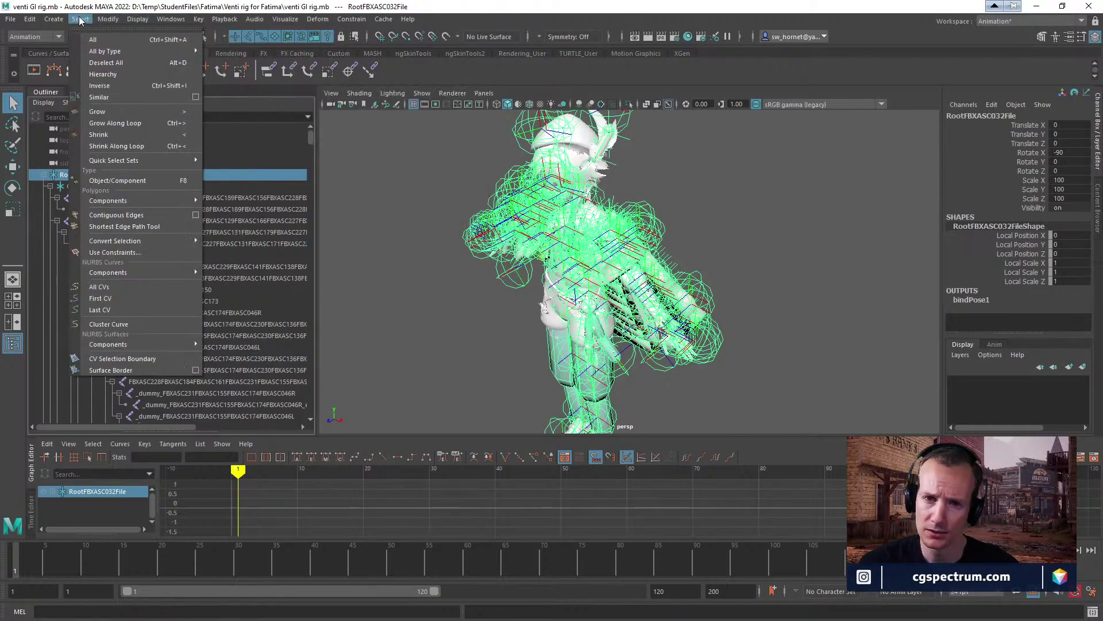
{"action": "left_click", "coordinate": [102, 74]}
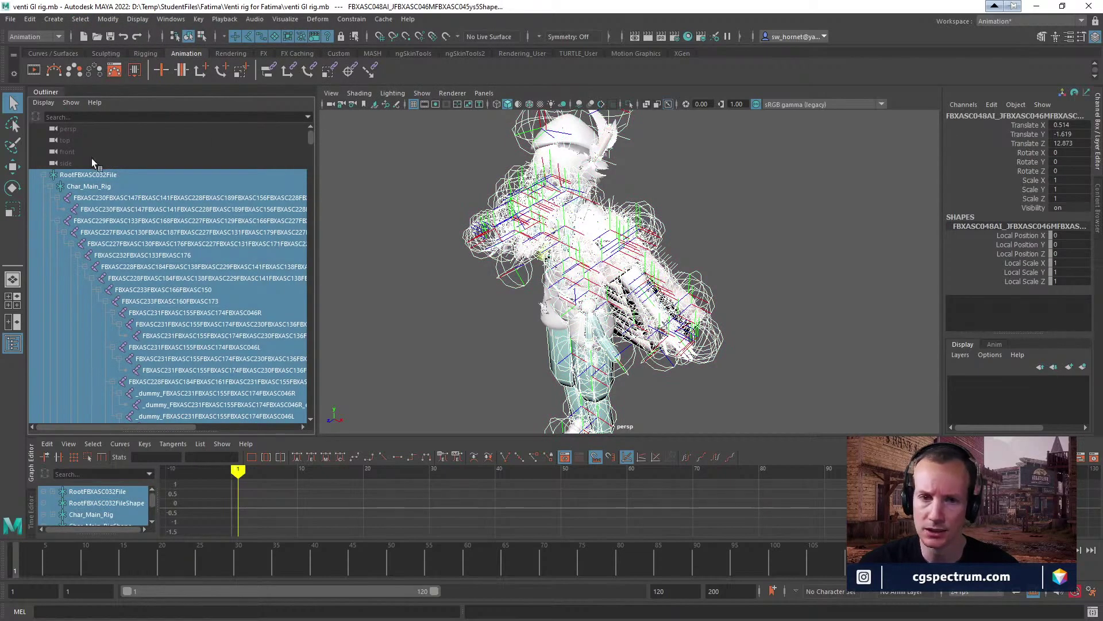
Remove the RootFBXASC032File and Char_Main_Rig nodes from the hierarchy selection.
{"action": "left_click", "coordinate": [86, 186], "text": "ctrl"}
{"action": "left_click", "coordinate": [83, 166], "text": "ctrl"}
{"action": "left_click", "coordinate": [84, 172], "text": "ctrl"}
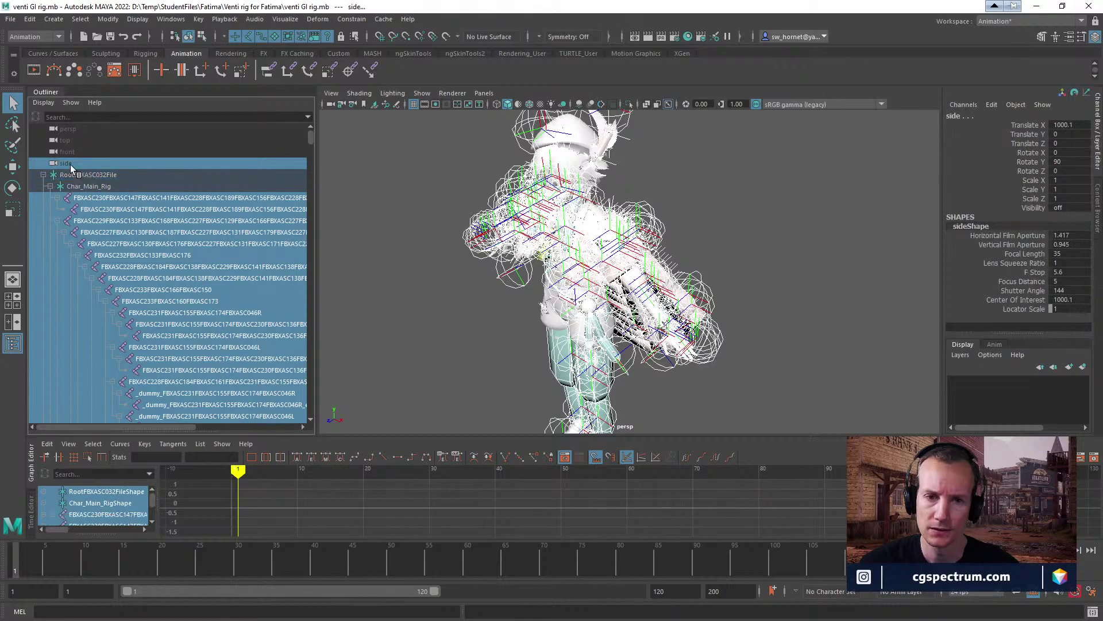
{"action": "left_click", "coordinate": [70, 164], "text": "ctrl"}
Look through the selected joints down to the rigidbodies and joints groups, and clear the selection.
{"action": "scroll", "coordinate": [199, 221], "scroll_direction": "down", "scroll_amount": 15}
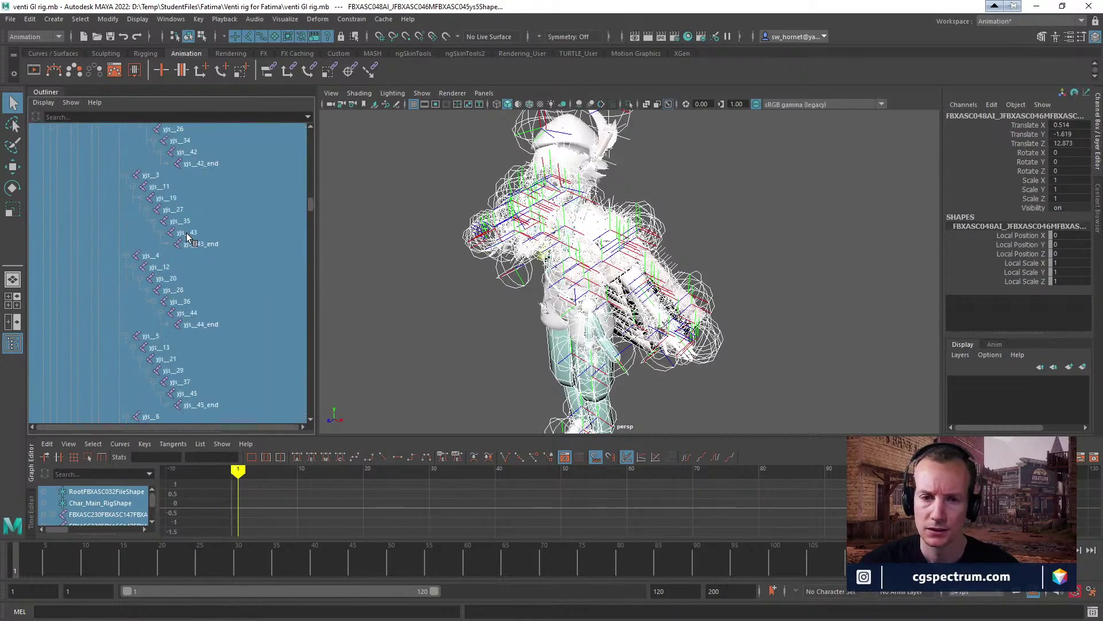
{"action": "scroll", "coordinate": [195, 238], "scroll_direction": "down", "scroll_amount": 15}
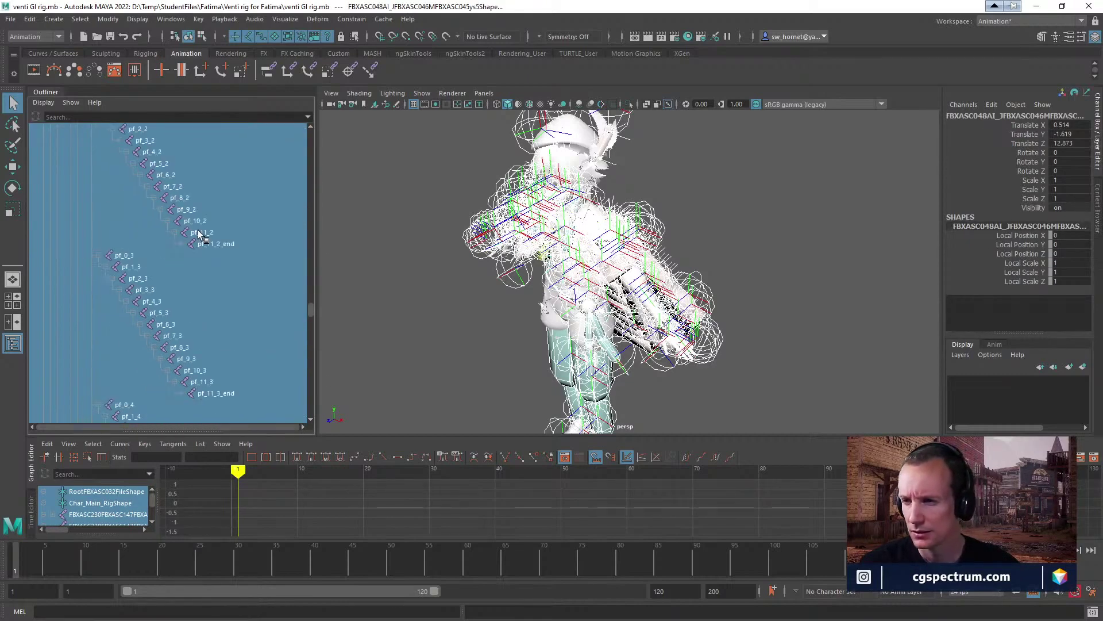
{"action": "scroll", "coordinate": [197, 233], "scroll_direction": "down", "scroll_amount": 15}
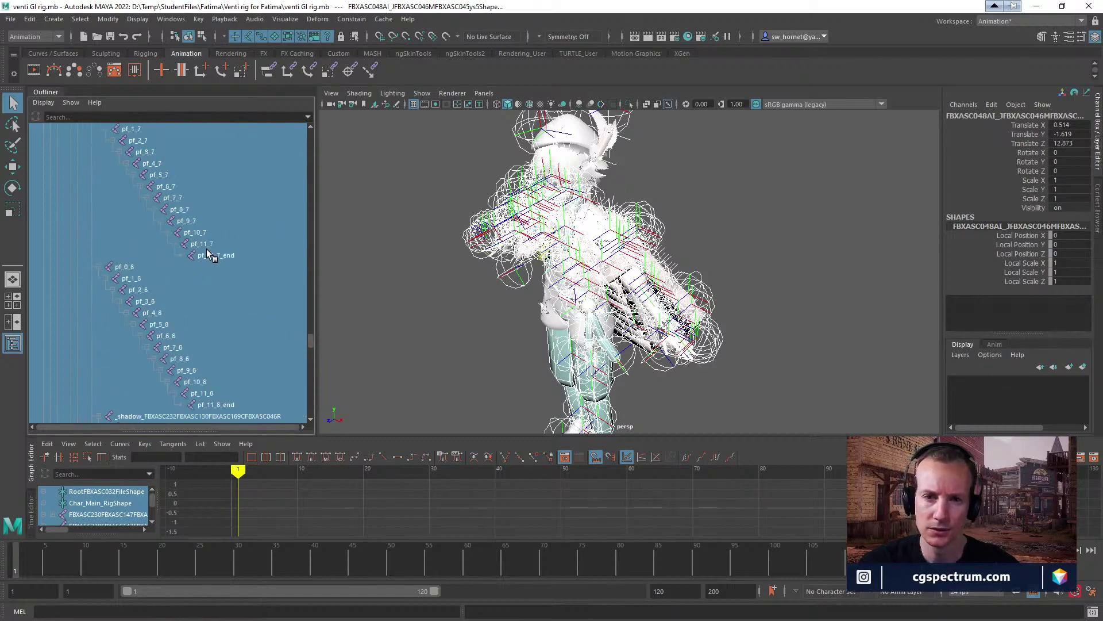
{"action": "scroll", "coordinate": [213, 253], "scroll_direction": "up", "scroll_amount": 5}
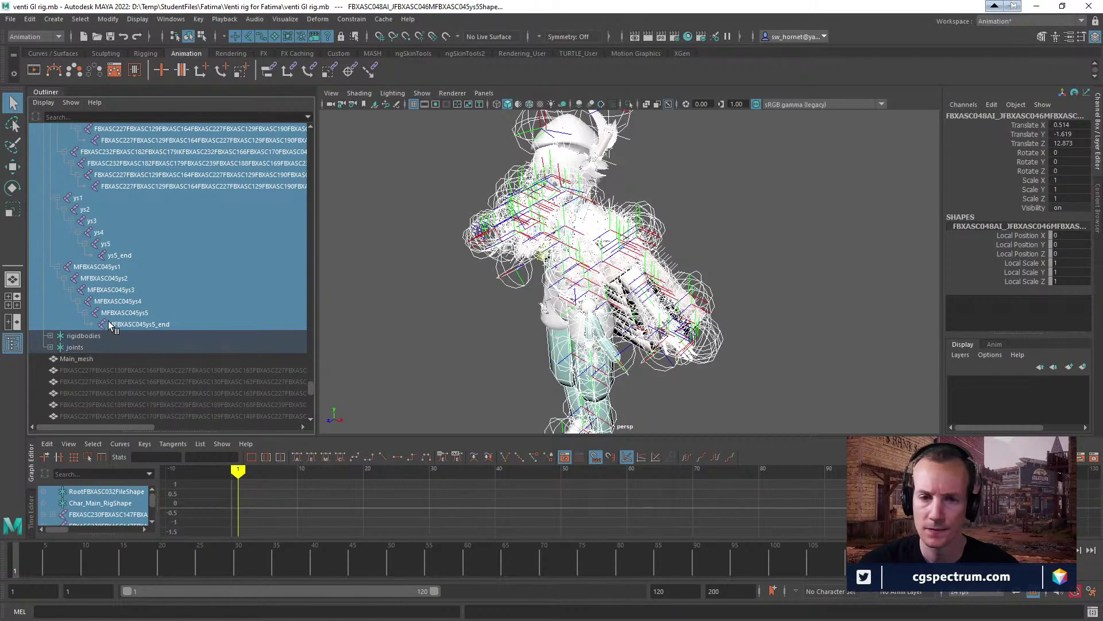
{"action": "scroll", "coordinate": [115, 319], "scroll_direction": "up", "scroll_amount": 10}
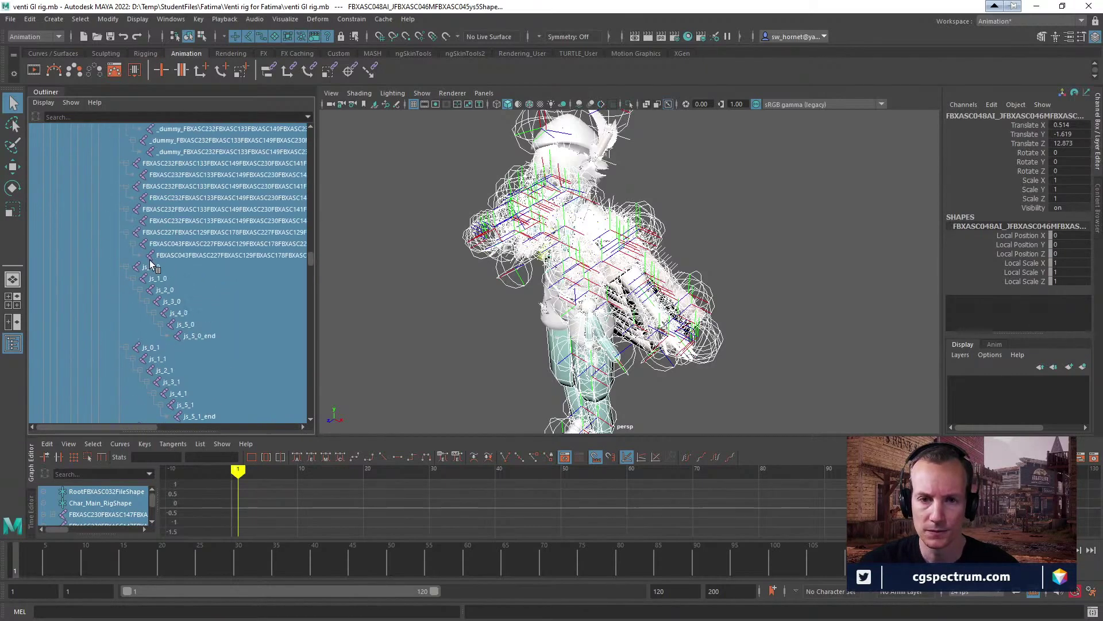
{"action": "scroll", "coordinate": [160, 253], "scroll_direction": "up", "scroll_amount": 10}
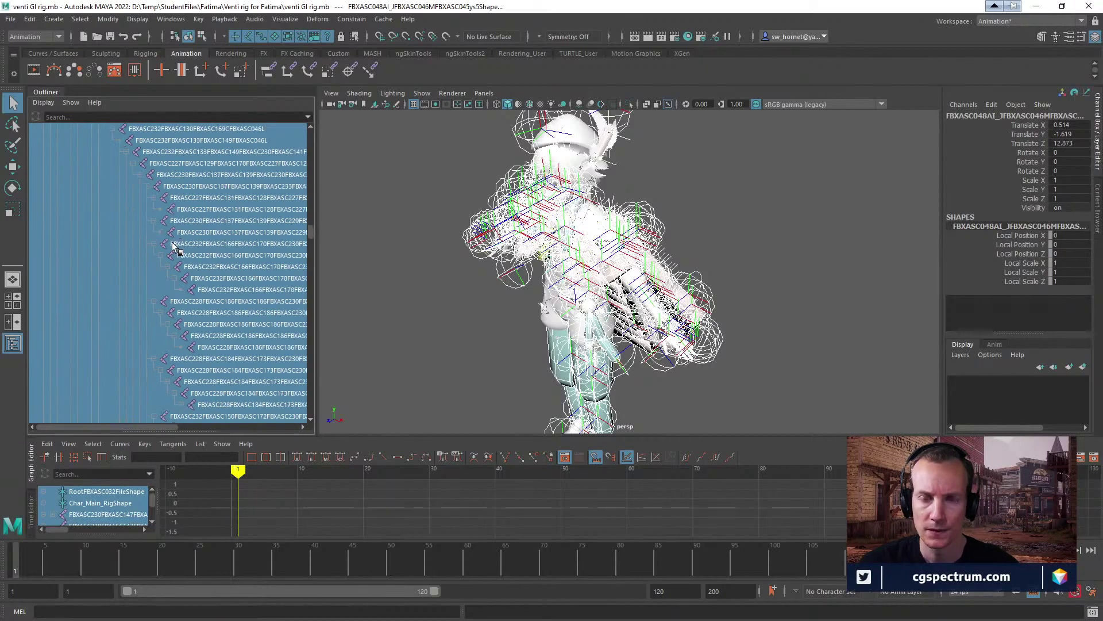
{"action": "left_click", "coordinate": [746, 165]}
Switch to the Rigging menu set and look through the Skeleton commands for a joint display size setting.
{"action": "left_click", "coordinate": [60, 36]}
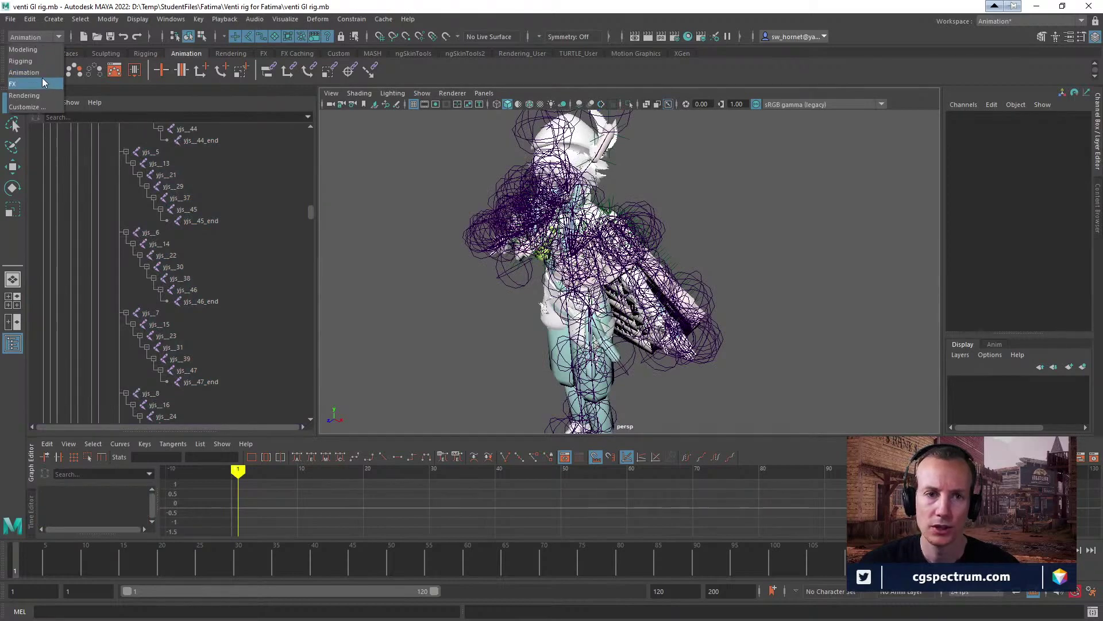
{"action": "left_click", "coordinate": [49, 61]}
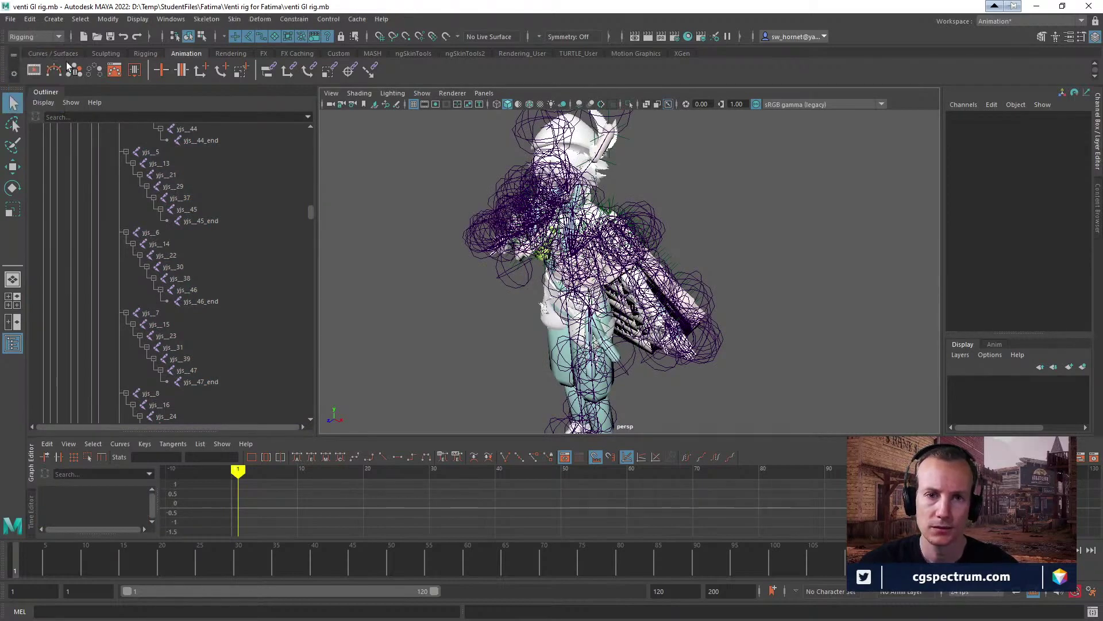
{"action": "left_click", "coordinate": [214, 20]}
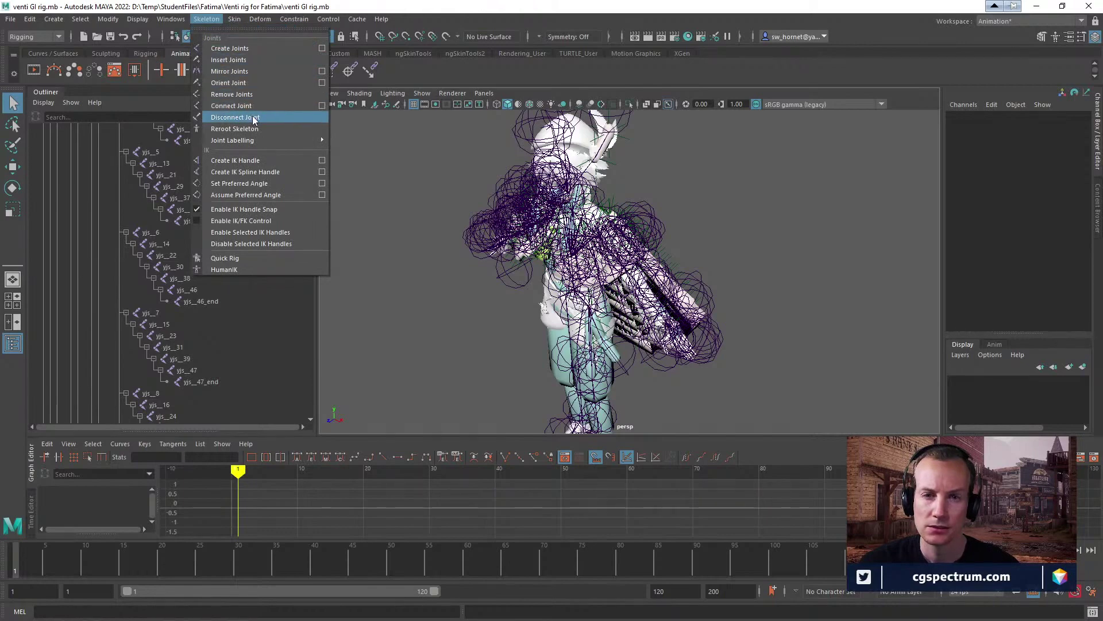
{"action": "mouse_move", "coordinate": [258, 143]}
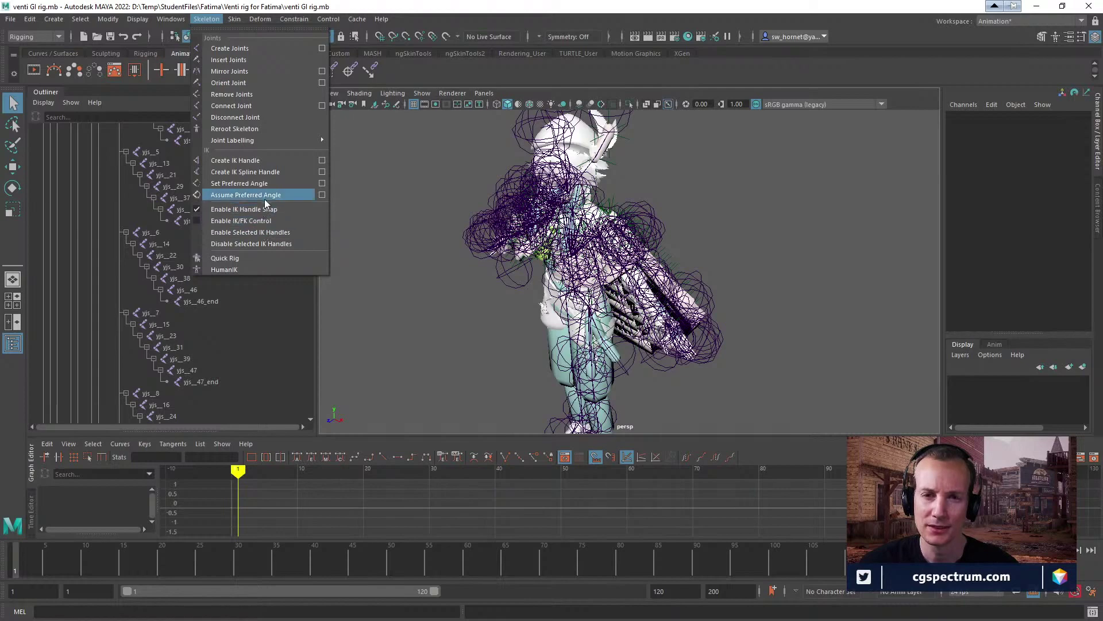
{"action": "mouse_move", "coordinate": [236, 19]}
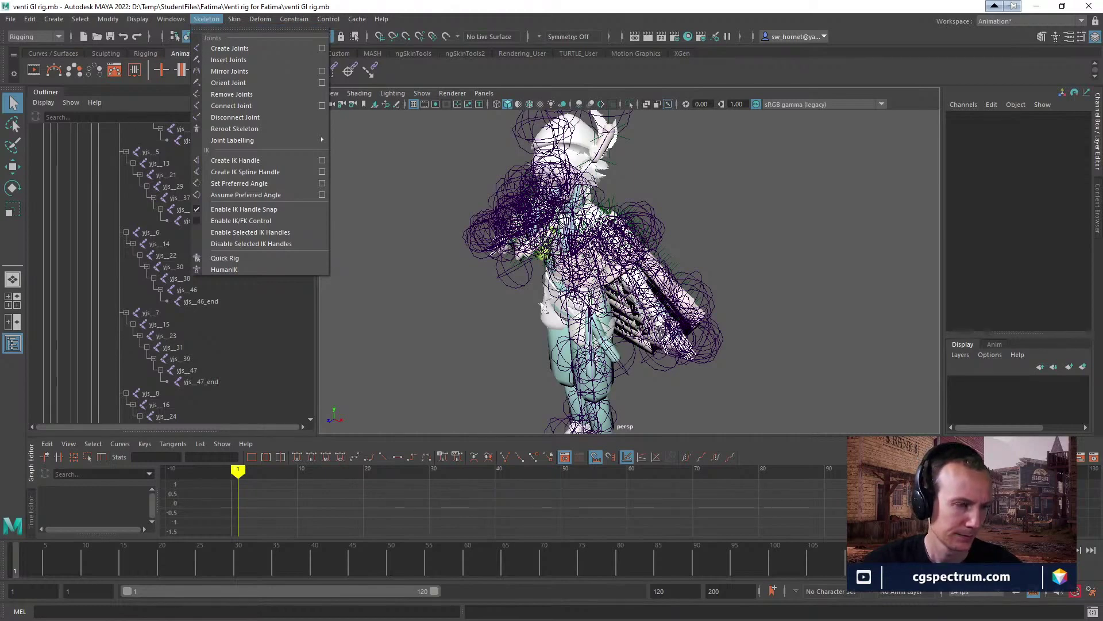
{"action": "key", "text": "Escape"}
Switch to the web browser, search Google for "maya world joint size" in a new tab, and return to Maya.
{"action": "key", "text": "alt+Tab"}
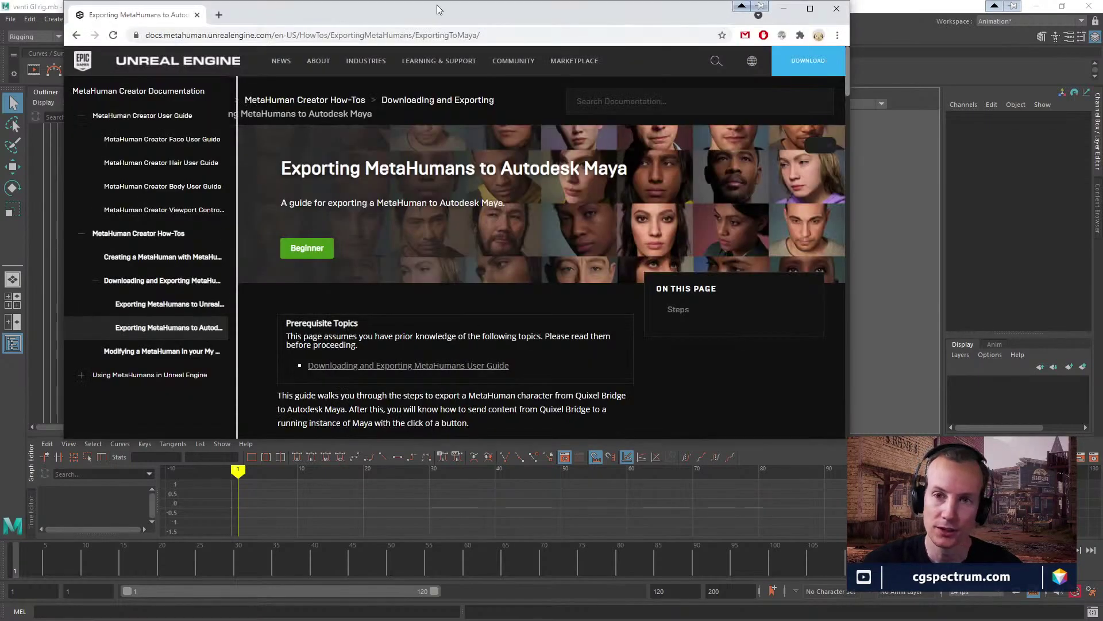
{"action": "left_click", "coordinate": [219, 16]}
{"action": "left_click", "coordinate": [385, 246]}
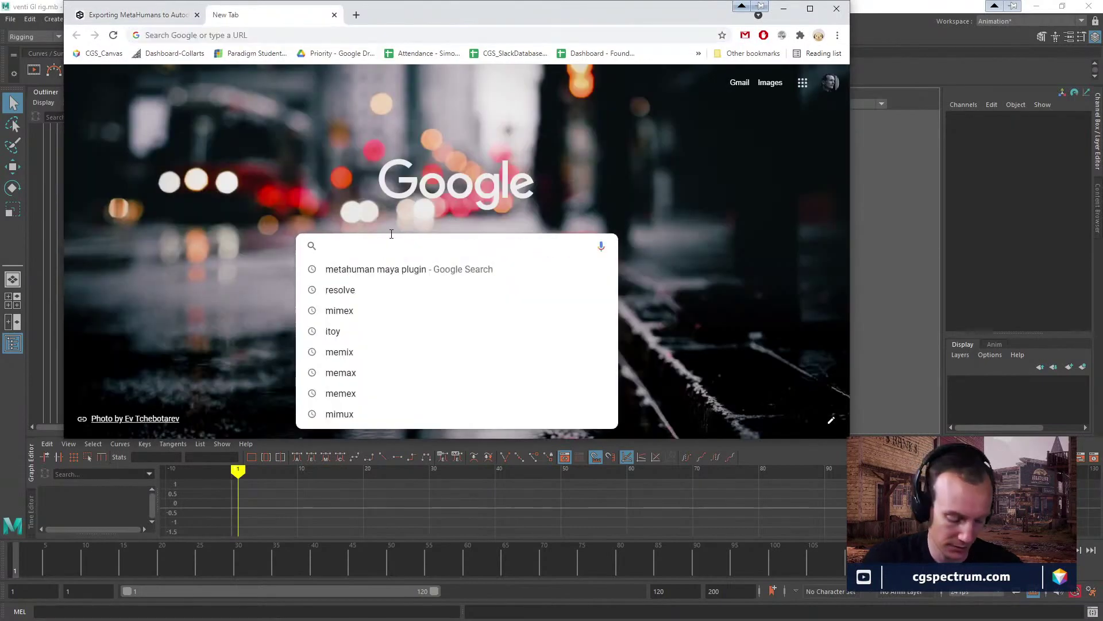
{"action": "type", "text": "maya world"}
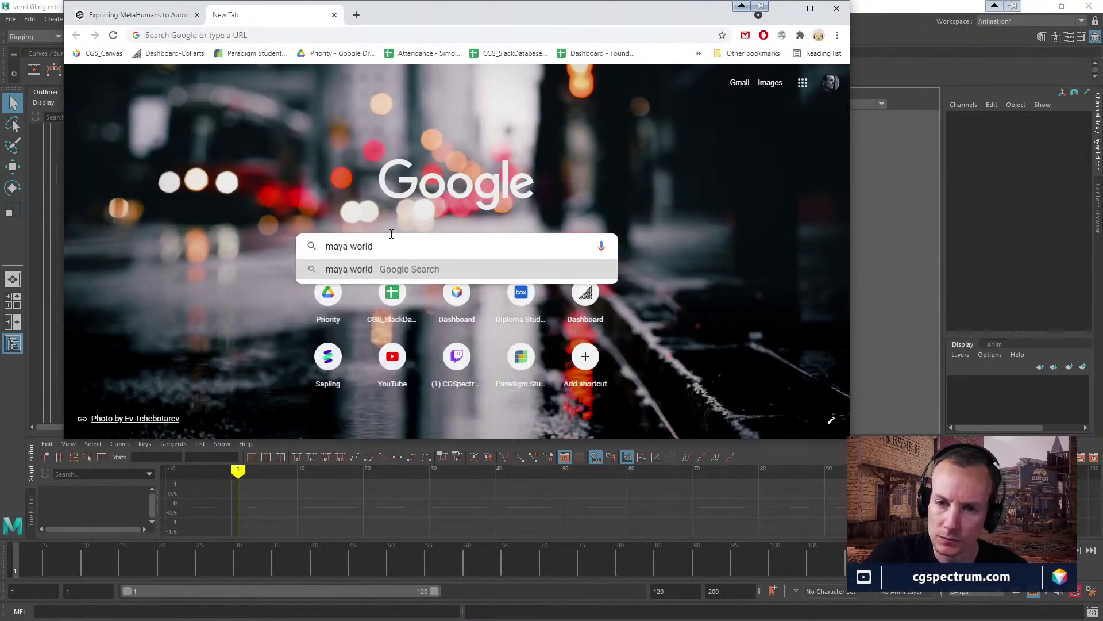
{"action": "type", "text": " joint size"}
{"action": "key", "text": "Return"}
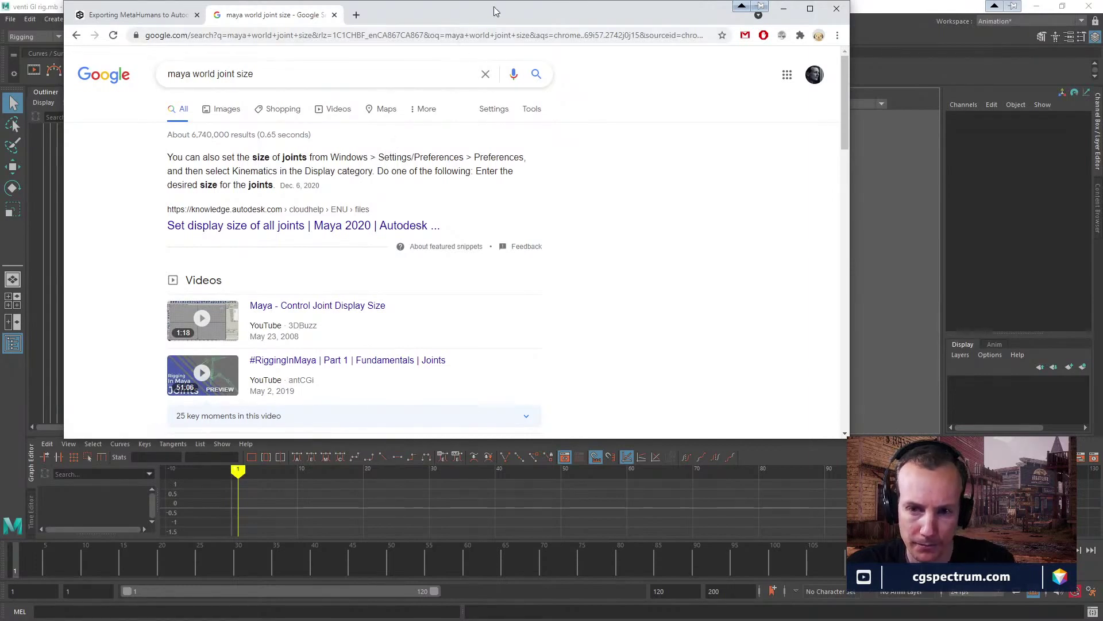
{"action": "key", "text": "alt+Tab"}
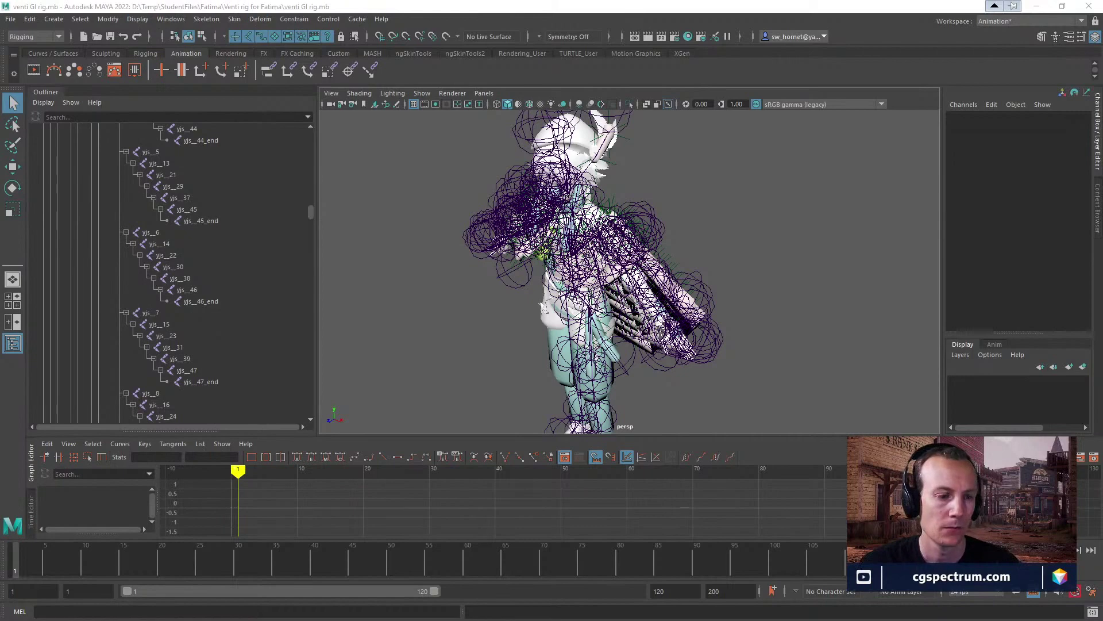
Open the Kinematics display preferences and move the Preferences window clear of the character.
{"action": "left_click", "coordinate": [109, 19]}
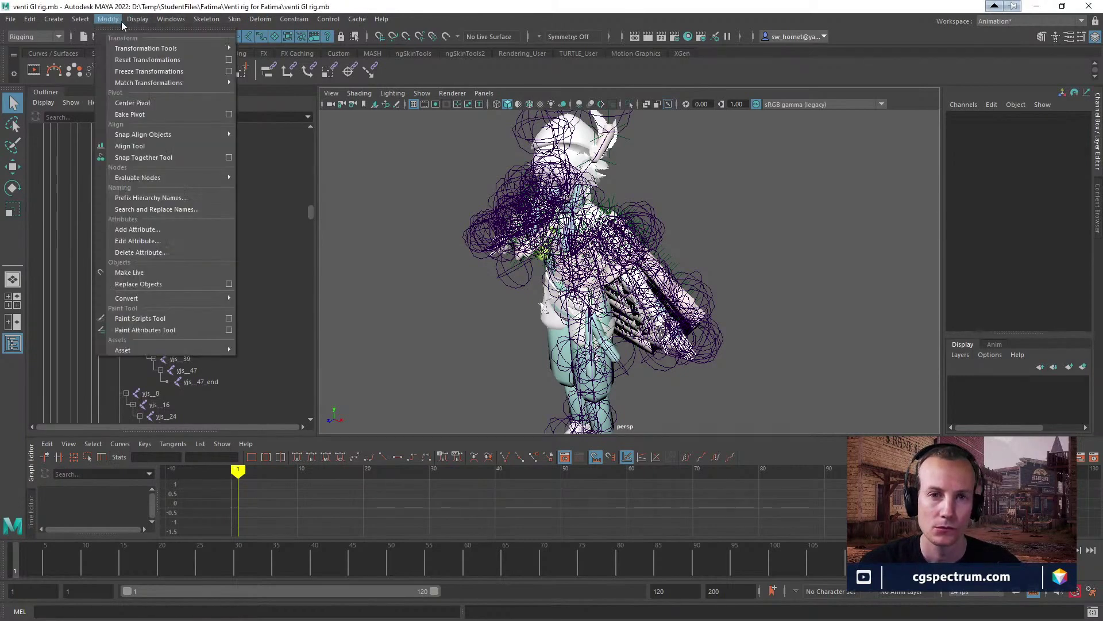
{"action": "mouse_move", "coordinate": [182, 132]}
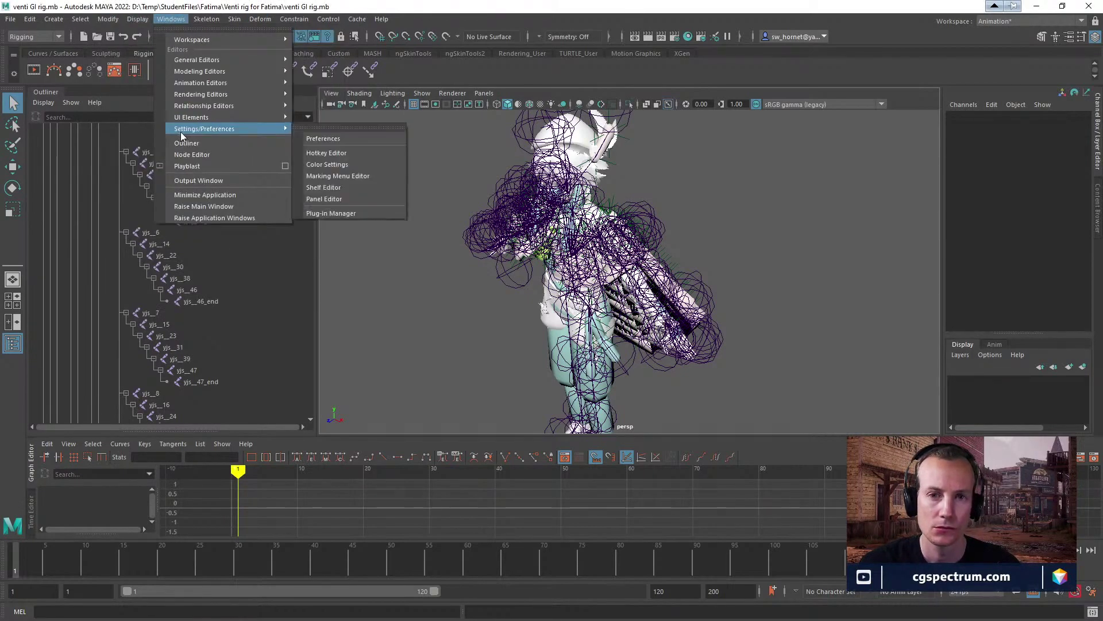
{"action": "left_click", "coordinate": [343, 140]}
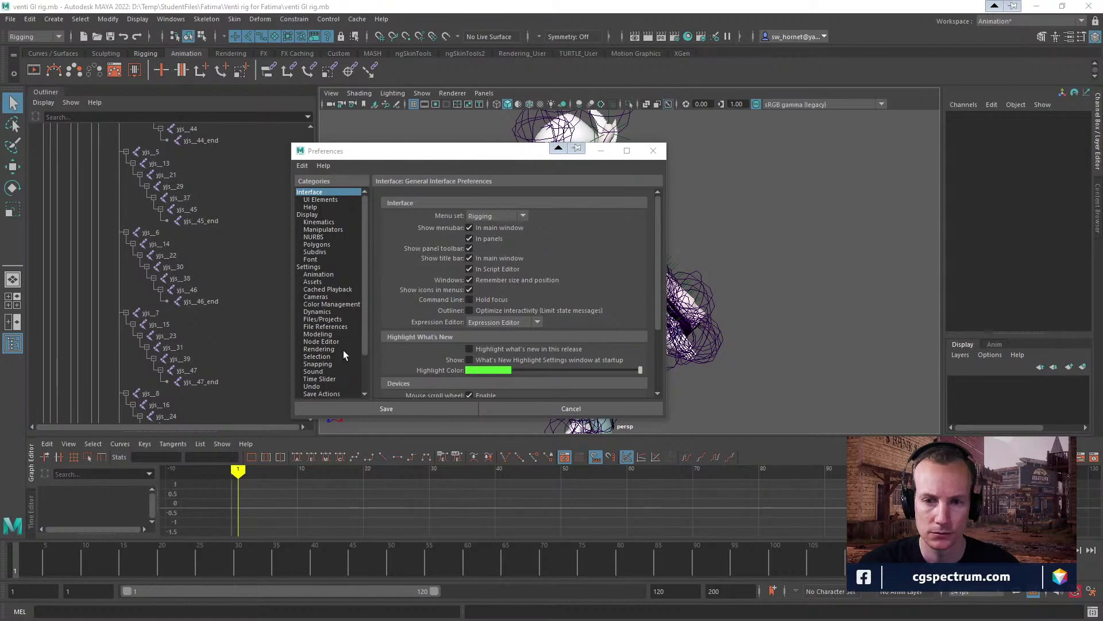
{"action": "left_click", "coordinate": [320, 222]}
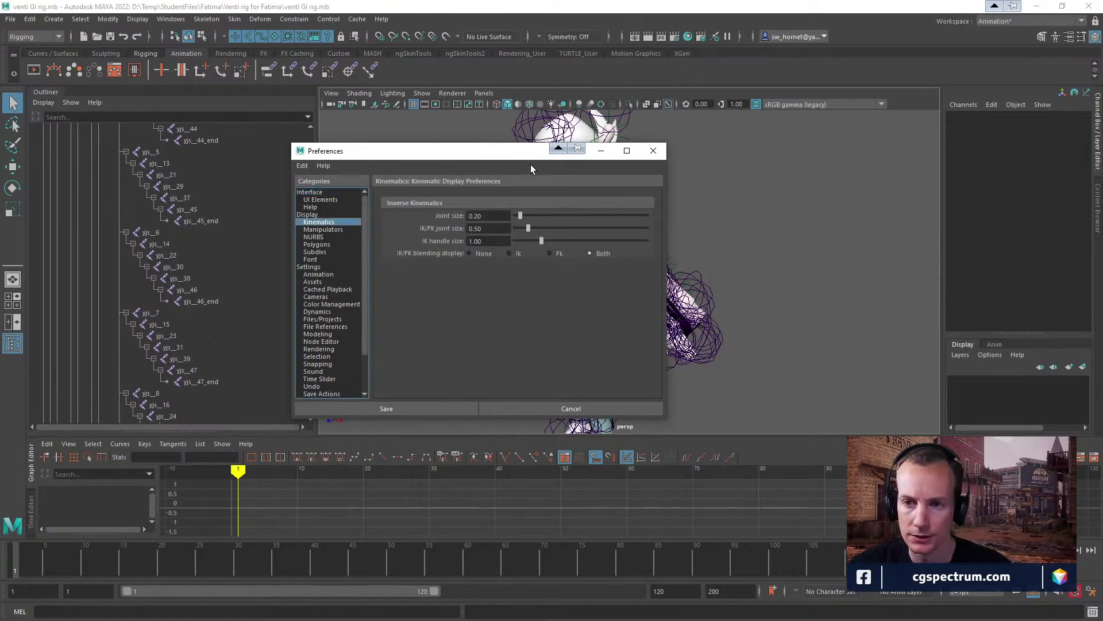
{"action": "left_click_drag", "start_coordinate": [530, 151], "coordinate": [407, 146]}
Try joint display sizes of 0.01 and 0.02, set the joint size to 0.03, check it on the character, and close the preferences.
{"action": "left_click_drag", "start_coordinate": [396, 206], "coordinate": [391, 212]}
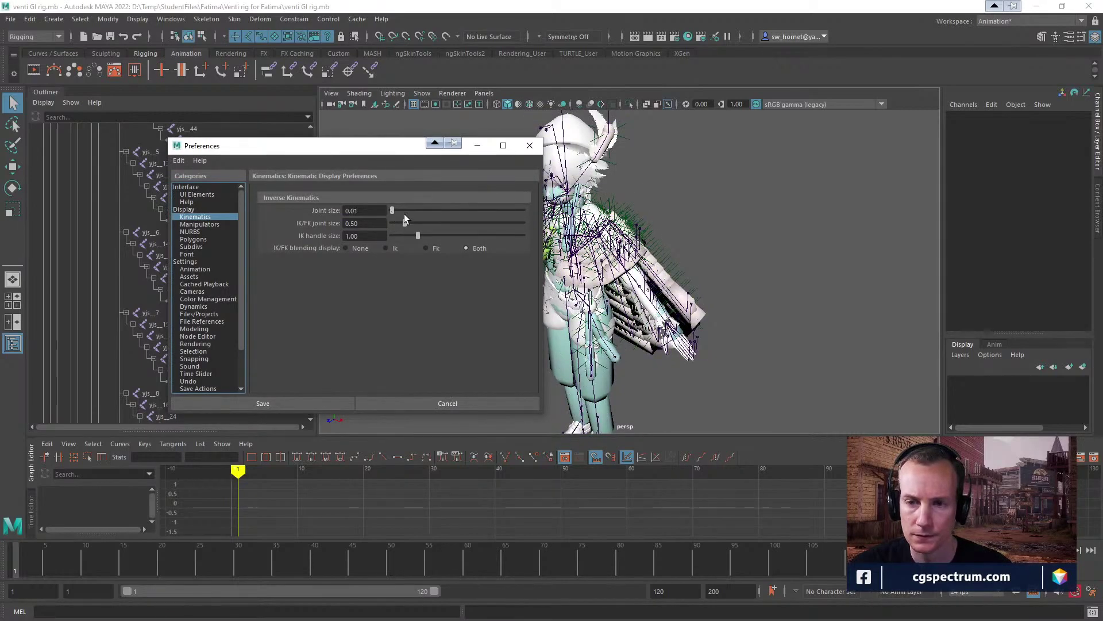
{"action": "left_click", "coordinate": [363, 211]}
{"action": "type", "text": "0.02"}
{"action": "key", "text": "Return"}
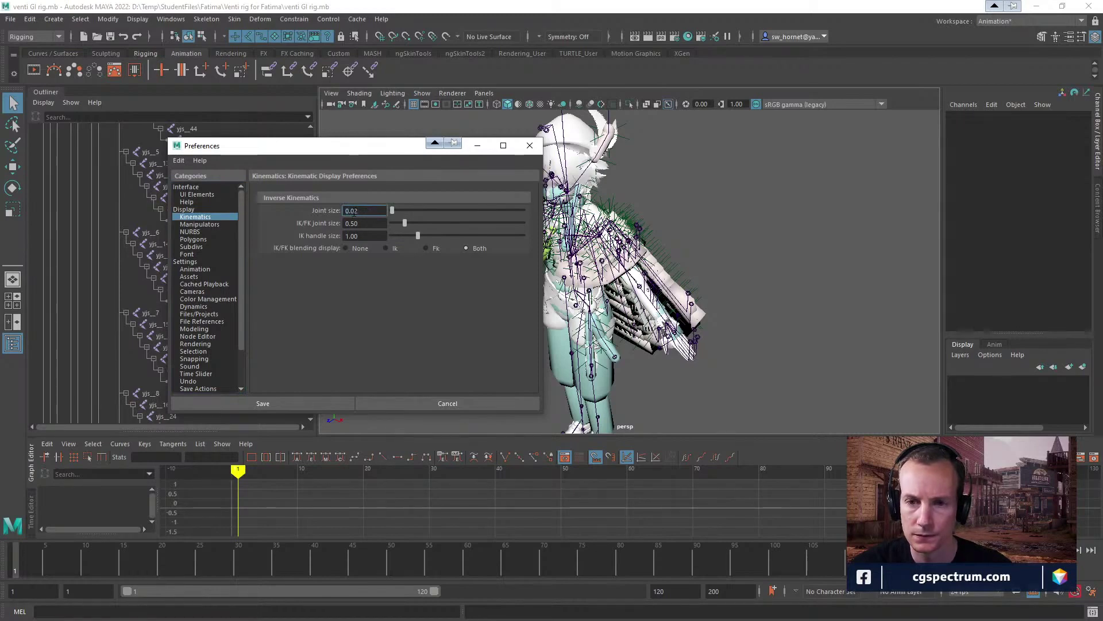
{"action": "type", "text": "0.03"}
{"action": "key", "text": "Return"}
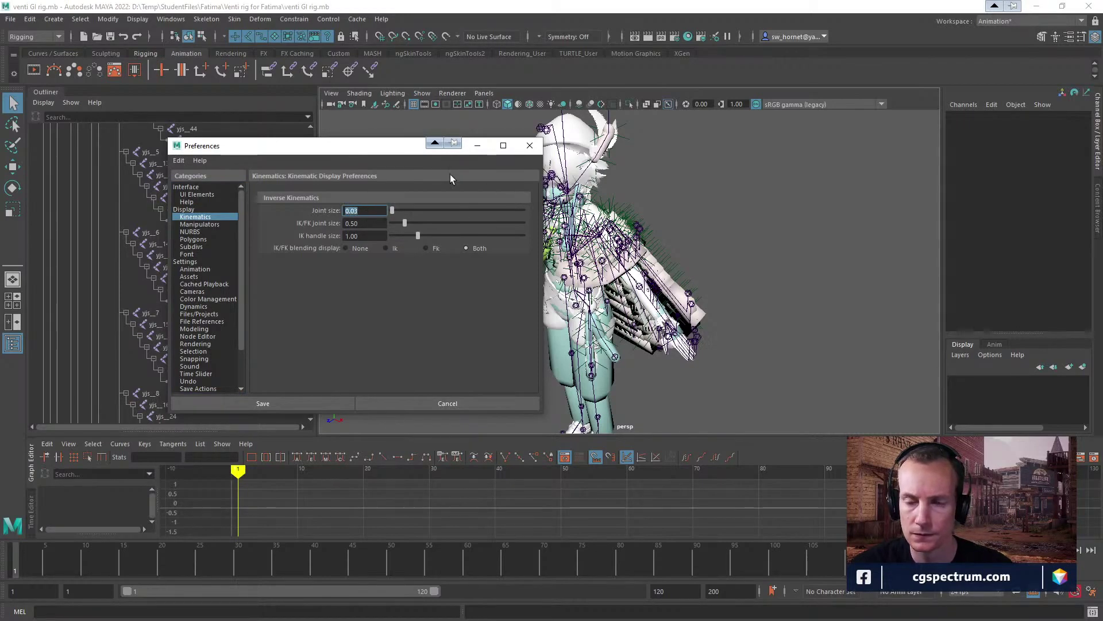
{"action": "left_click_drag", "start_coordinate": [389, 154], "coordinate": [264, 212]}
{"action": "left_click_drag", "start_coordinate": [546, 259], "coordinate": [604, 259], "text": "alt"}
{"action": "scroll", "coordinate": [632, 259], "scroll_direction": "up", "scroll_amount": 5}
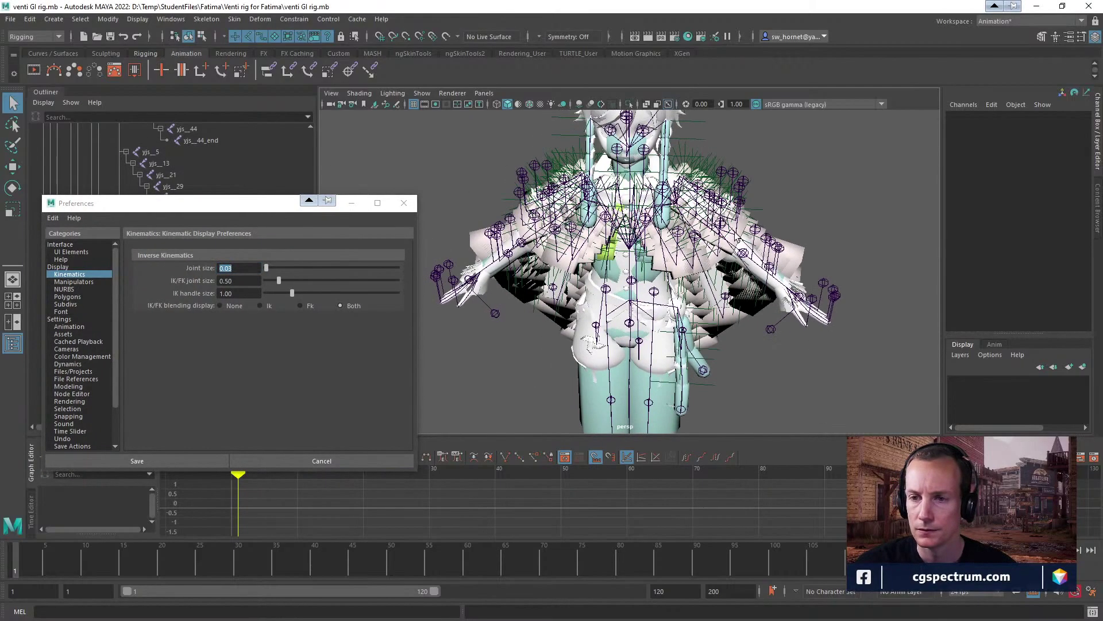
{"action": "left_click_drag", "start_coordinate": [716, 241], "coordinate": [725, 233], "text": "alt"}
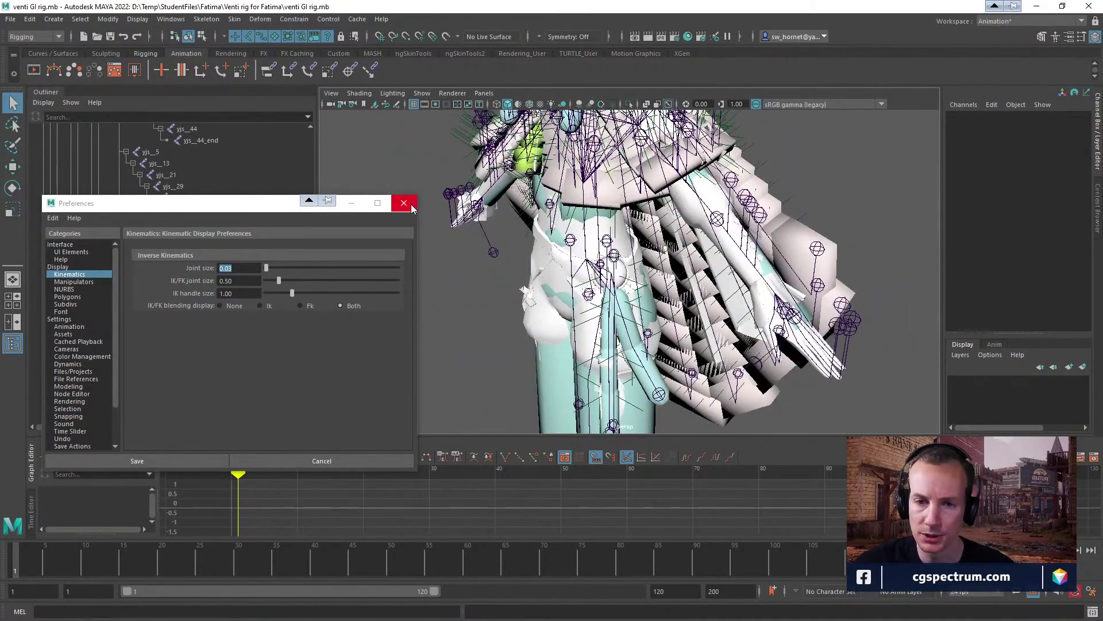
{"action": "left_click", "coordinate": [404, 203]}
Inspect the leg joints by selecting the dummy joint on the thigh and walking up to its parent leg joint.
{"action": "left_click_drag", "start_coordinate": [574, 253], "coordinate": [679, 233], "text": "alt"}
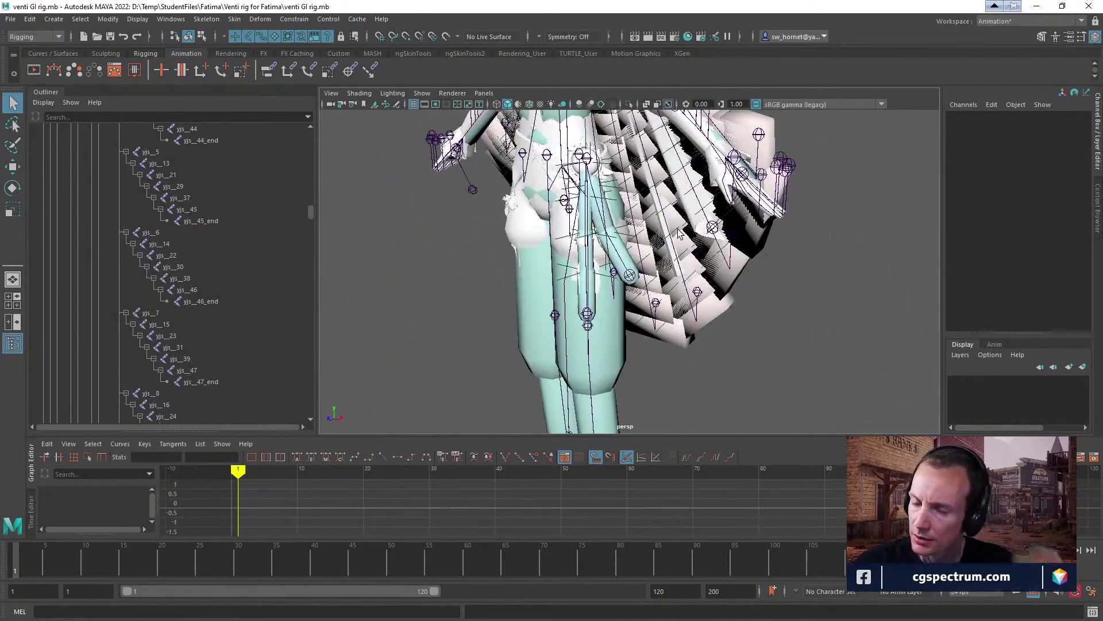
{"action": "scroll", "coordinate": [226, 286], "scroll_direction": "up", "scroll_amount": 10}
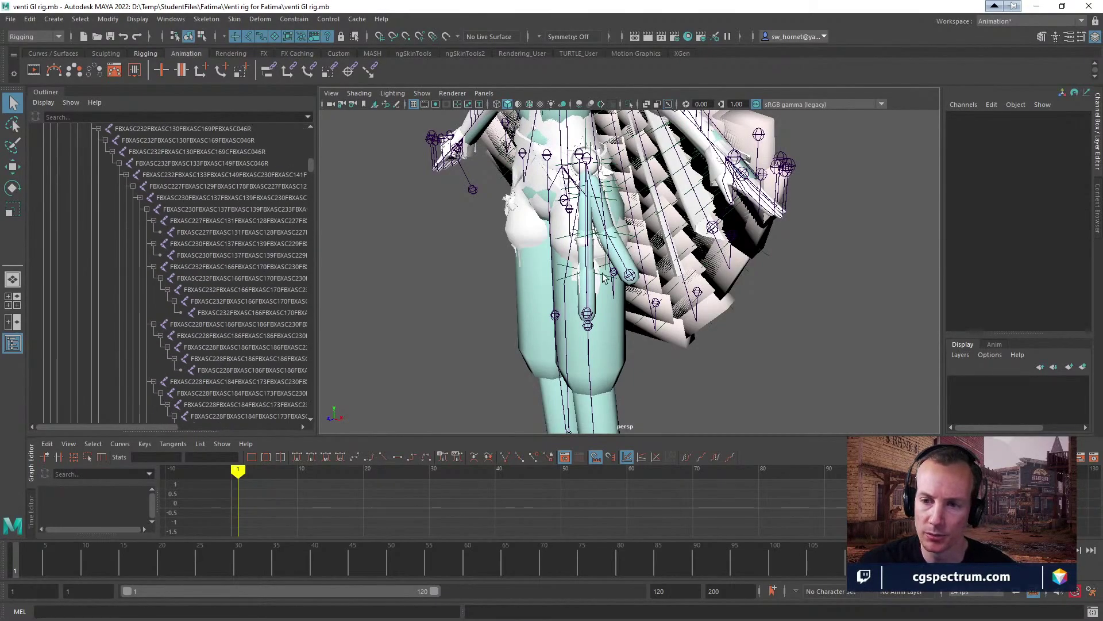
{"action": "left_click_drag", "start_coordinate": [605, 277], "coordinate": [592, 317], "text": "alt"}
{"action": "left_click", "coordinate": [600, 352]}
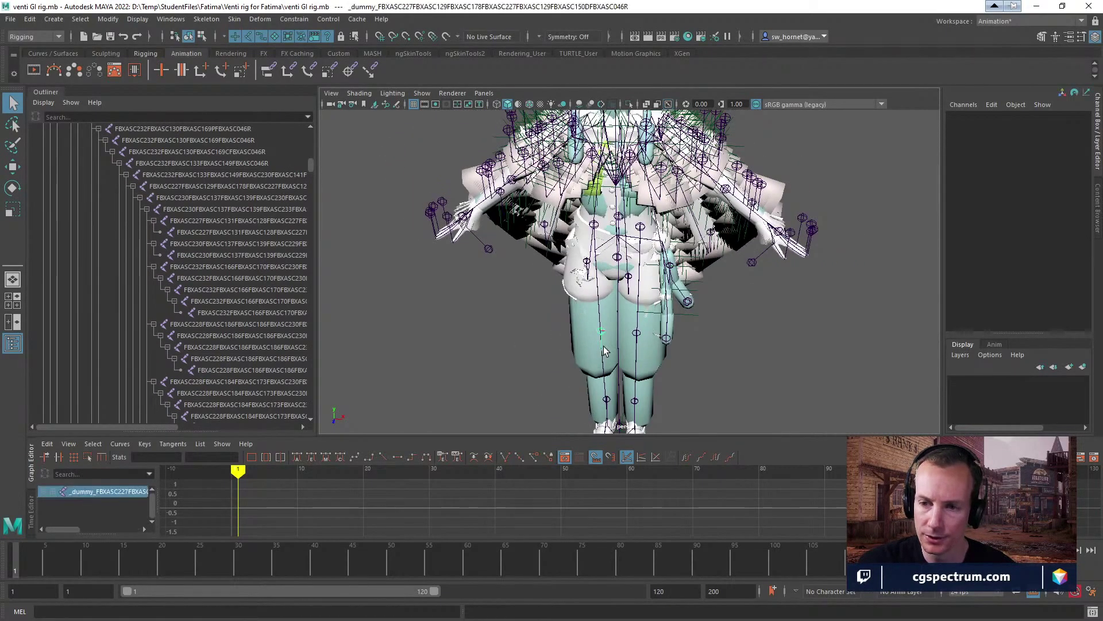
{"action": "scroll", "coordinate": [609, 321], "scroll_direction": "up", "scroll_amount": 5}
{"action": "left_click_drag", "start_coordinate": [620, 284], "coordinate": [549, 230], "text": "alt"}
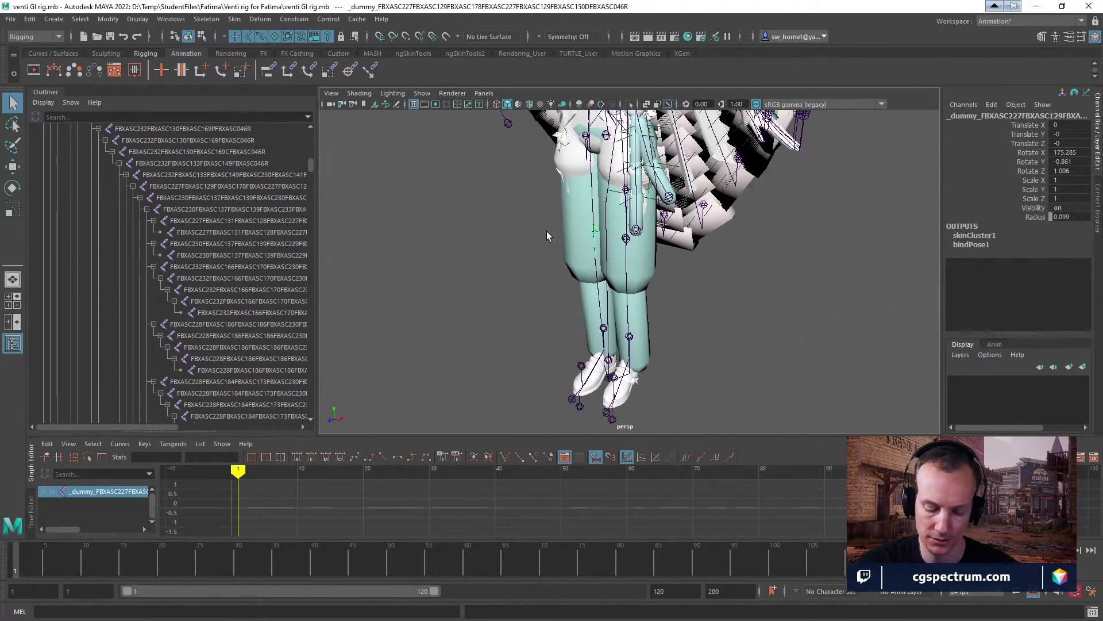
{"action": "key", "text": "Up"}
{"action": "key", "text": "Up"}
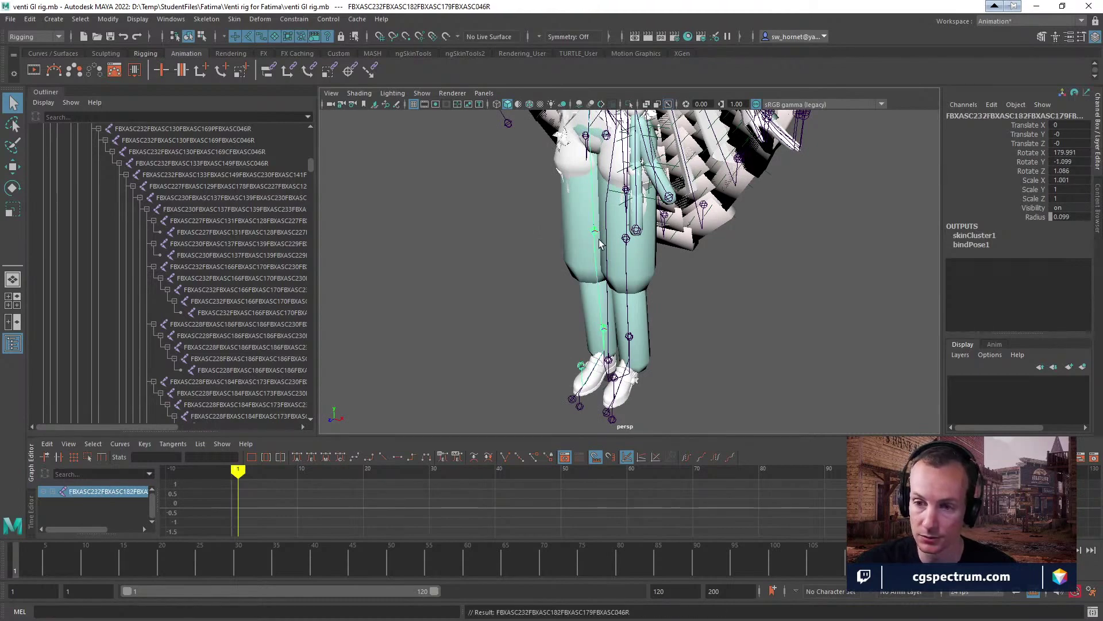
Step through the skeleton from the first joint under Char_Main_Rig down the main chain to the upper-body branch, checking which body parts each joint drives.
{"action": "scroll", "coordinate": [599, 239], "scroll_direction": "up", "scroll_amount": 3}
{"action": "scroll", "coordinate": [614, 230], "scroll_direction": "down", "scroll_amount": 2}
{"action": "scroll", "coordinate": [209, 218], "scroll_direction": "up", "scroll_amount": 10}
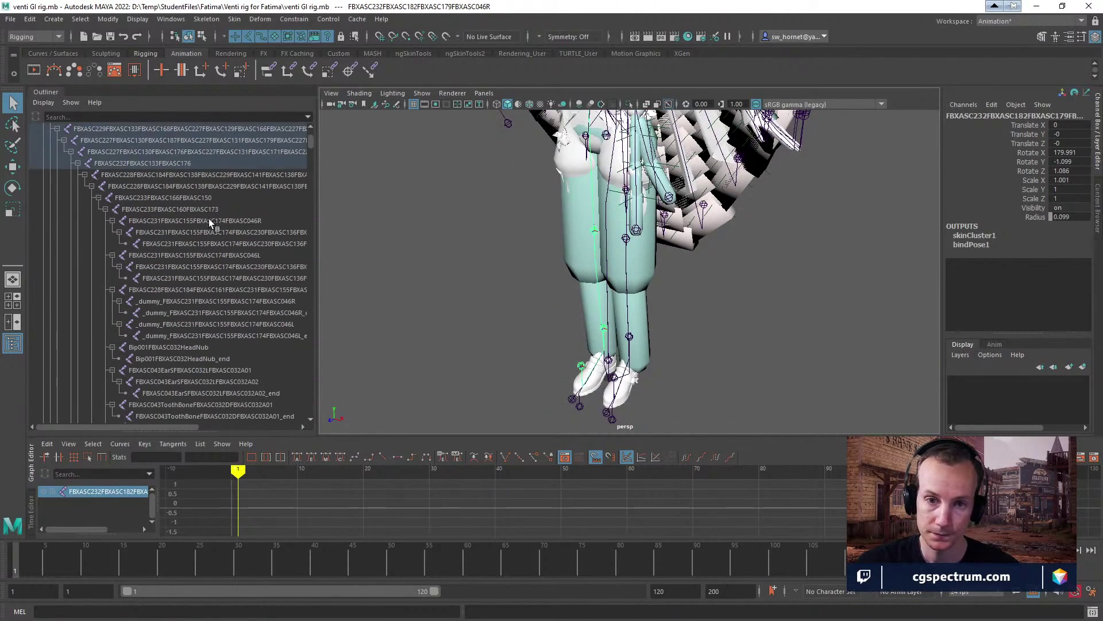
{"action": "left_click", "coordinate": [104, 198]}
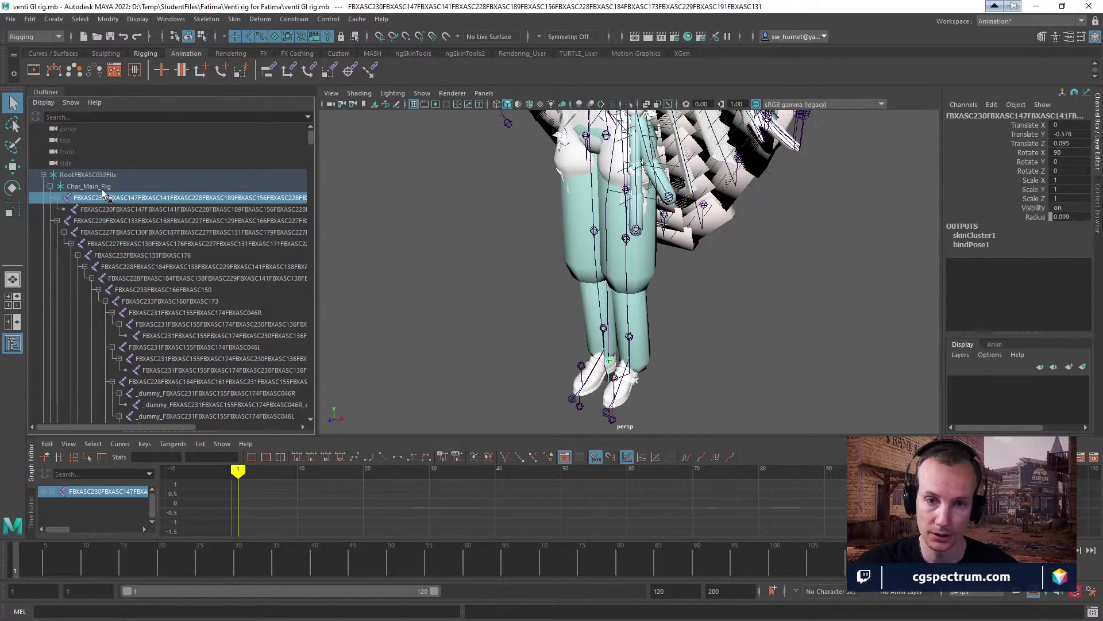
{"action": "key", "text": "f"}
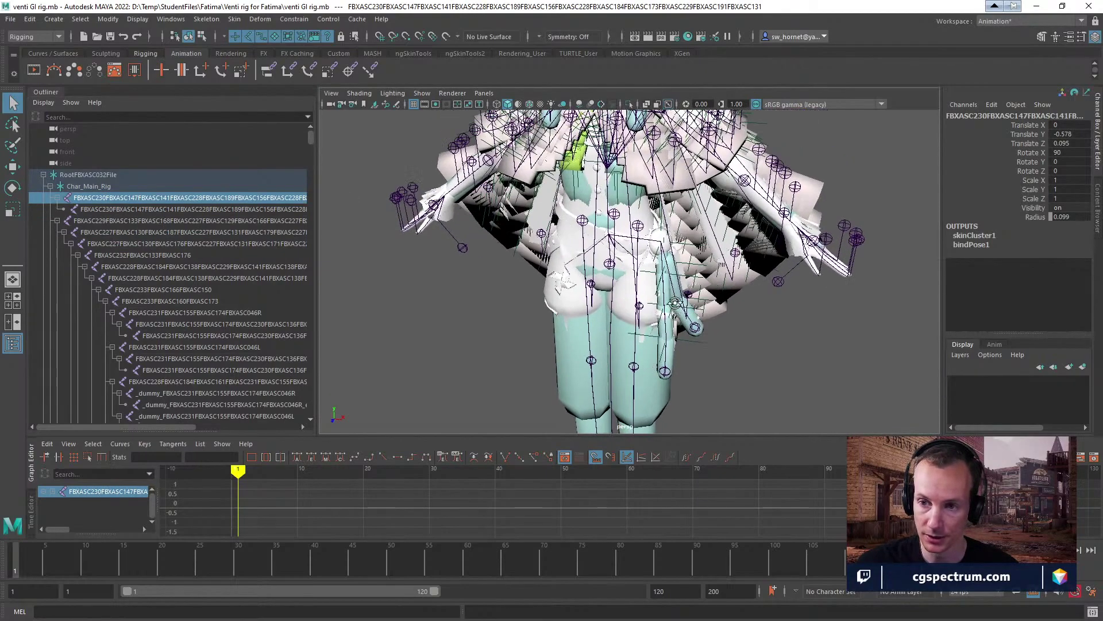
{"action": "left_click", "coordinate": [84, 222]}
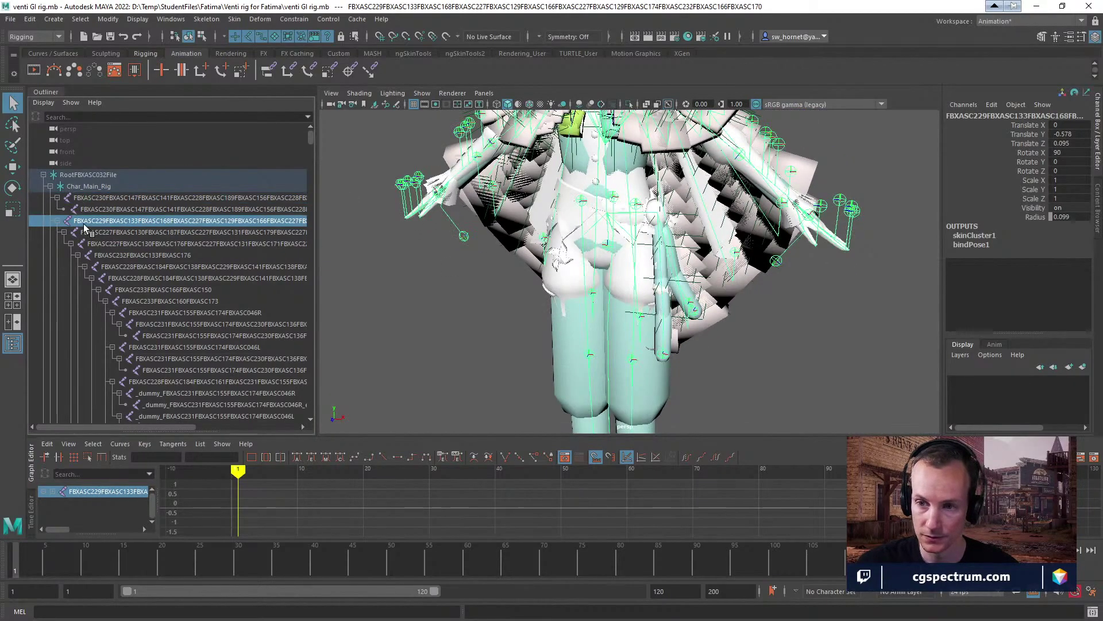
{"action": "left_click", "coordinate": [94, 233]}
{"action": "left_click", "coordinate": [100, 244]}
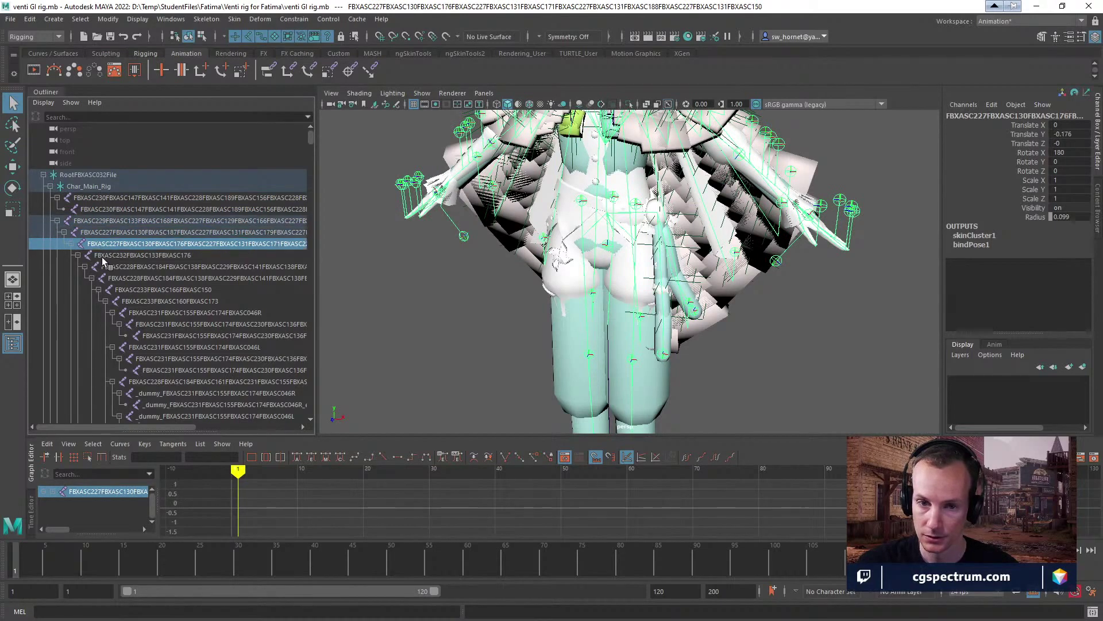
{"action": "left_click", "coordinate": [104, 256]}
{"action": "left_click", "coordinate": [120, 269]}
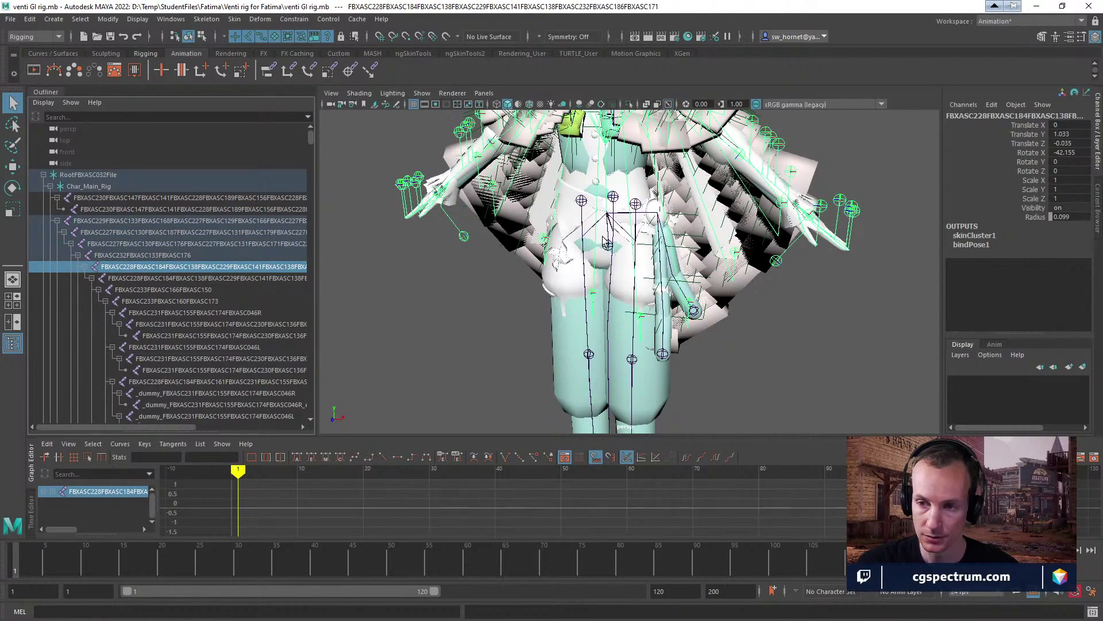
Test the torso joints with the Move tool and undo the changes.
{"action": "left_click", "coordinate": [610, 215]}
{"action": "left_click_drag", "start_coordinate": [610, 215], "coordinate": [566, 236], "text": "alt"}
{"action": "scroll", "coordinate": [515, 199], "scroll_direction": "down", "scroll_amount": 6}
{"action": "key", "text": "w"}
{"action": "scroll", "coordinate": [745, 271], "scroll_direction": "up", "scroll_amount": 5}
{"action": "left_click", "coordinate": [585, 208]}
{"action": "key", "text": "ctrl+z"}
{"action": "key", "text": "ctrl+z"}
{"action": "key", "text": "ctrl+z"}
{"action": "key", "text": "ctrl+z"}
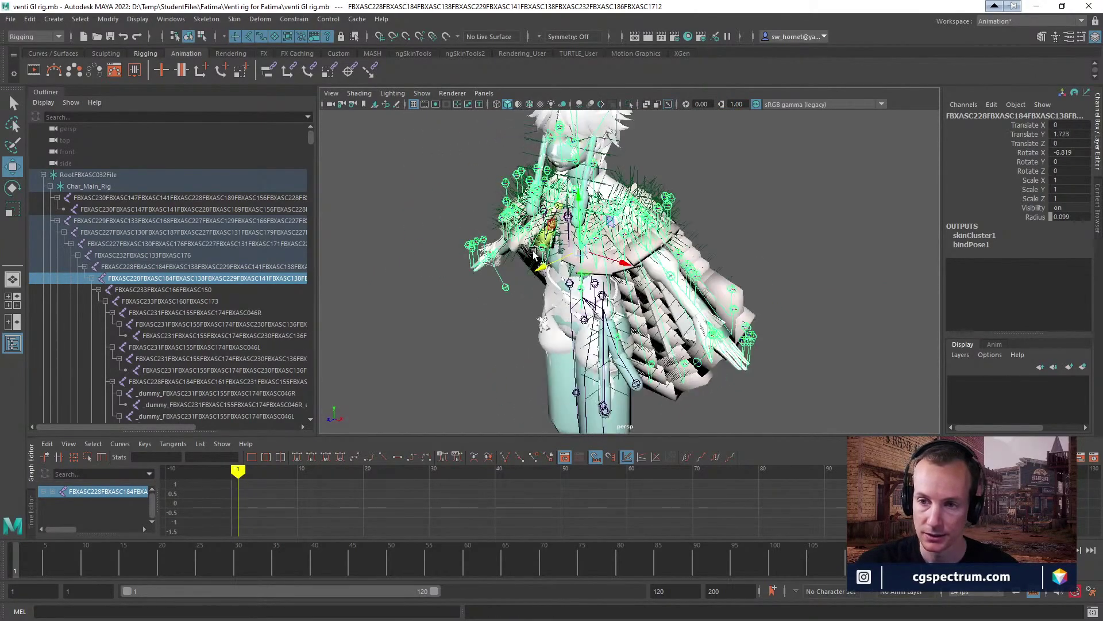
Collapse the upper-body joint branch and select the hip joint below it to examine the lower-body chain.
{"action": "scroll", "coordinate": [95, 249], "scroll_direction": "down", "scroll_amount": 3}
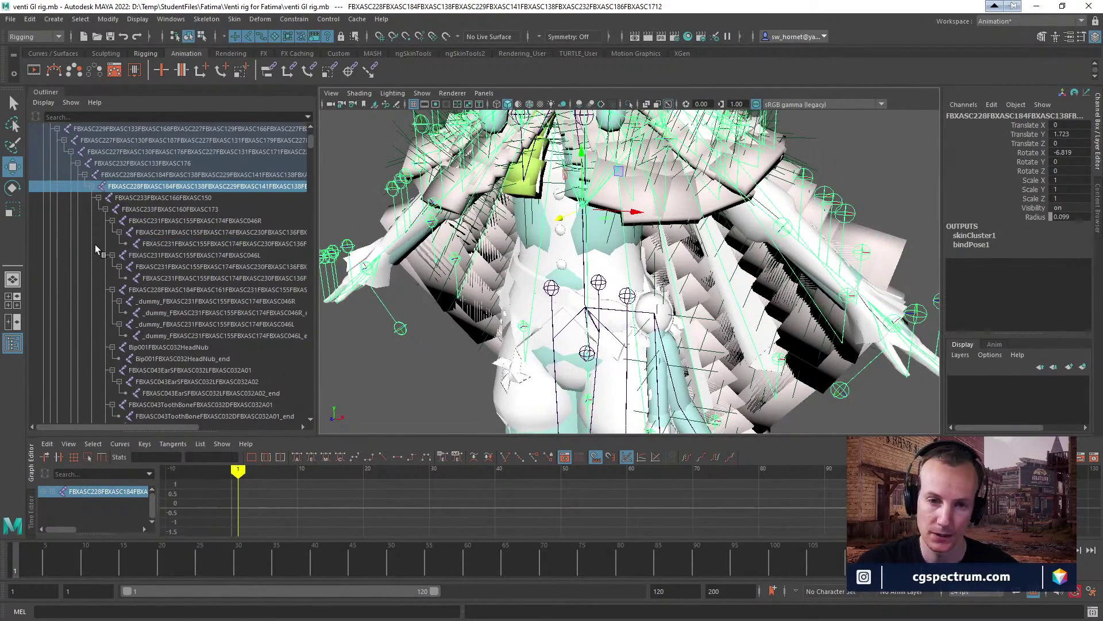
{"action": "left_click", "coordinate": [92, 187]}
{"action": "left_click", "coordinate": [105, 199]}
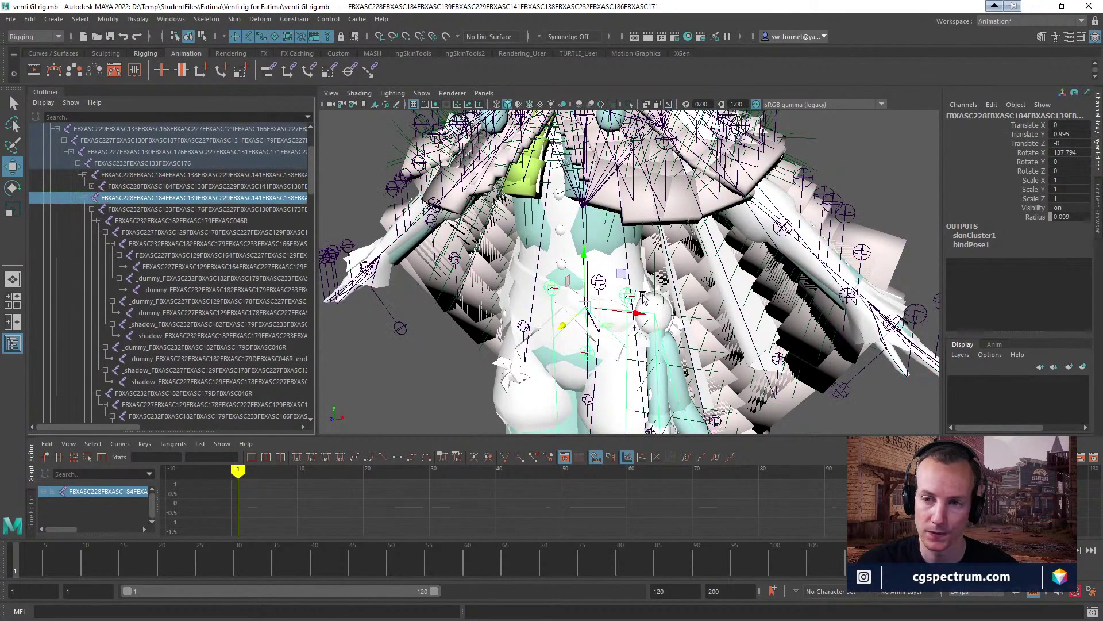
{"action": "left_click_drag", "start_coordinate": [642, 297], "coordinate": [368, 264], "text": "alt"}
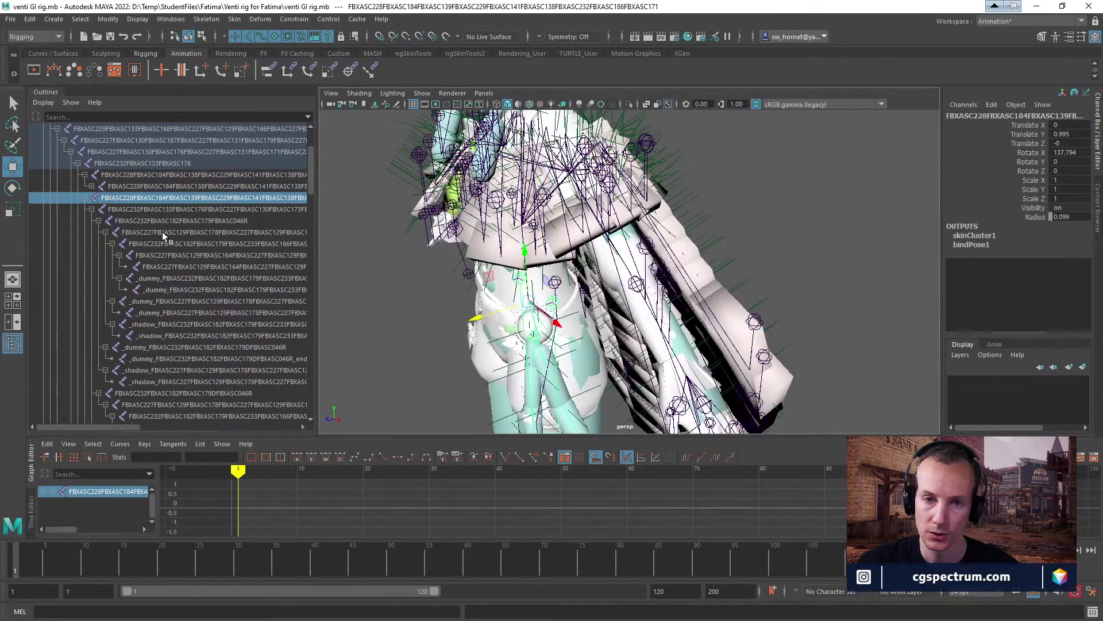
Collapse all the joint chains directly under Char_Main_Rig, including ys1 and MFBXASC045ys1.
{"action": "left_click", "coordinate": [56, 129]}
{"action": "scroll", "coordinate": [75, 219], "scroll_direction": "up", "scroll_amount": 3}
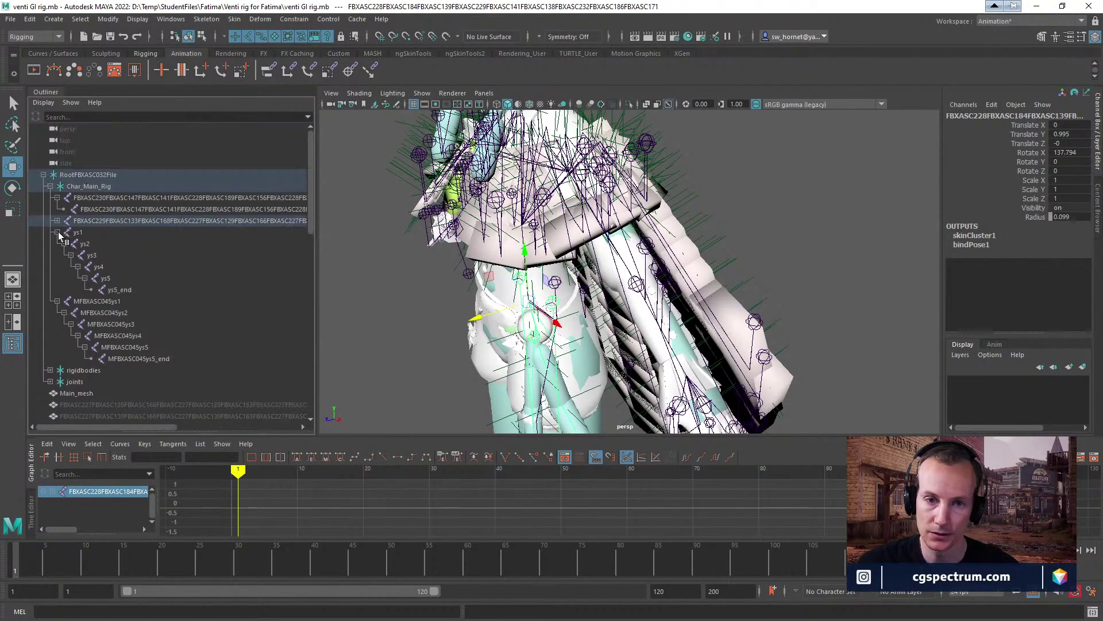
{"action": "left_click", "coordinate": [57, 232]}
{"action": "left_click", "coordinate": [57, 243]}
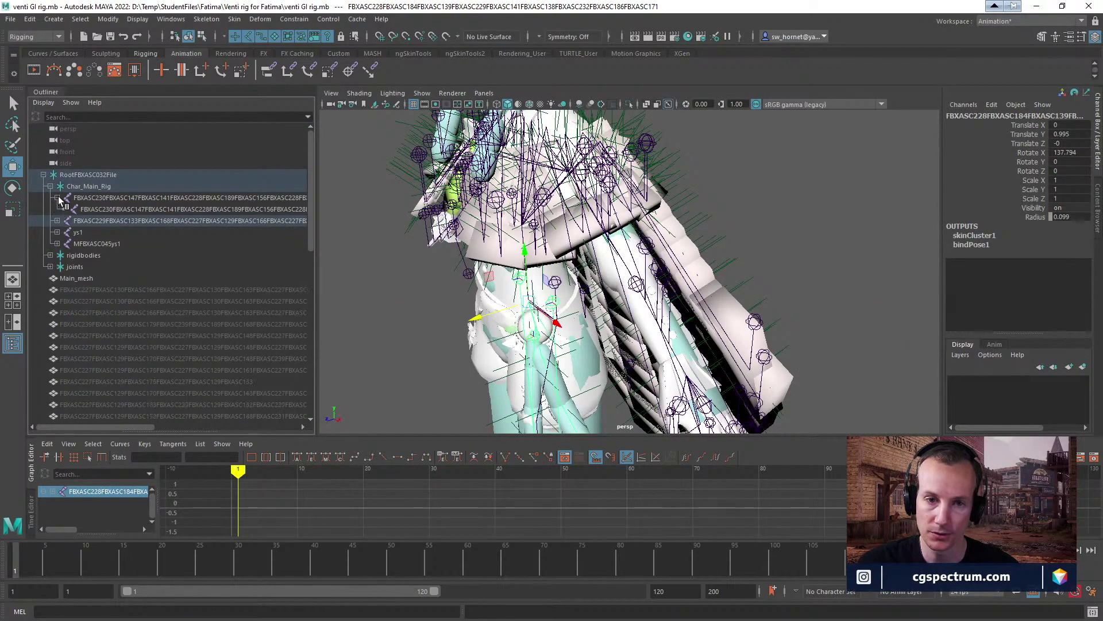
{"action": "left_click", "coordinate": [57, 198]}
Test-move the ys1 and MFBXASC045ys1 joints to see which parts they deform, and undo the moves.
{"action": "left_click", "coordinate": [76, 221]}
{"action": "key", "text": "f"}
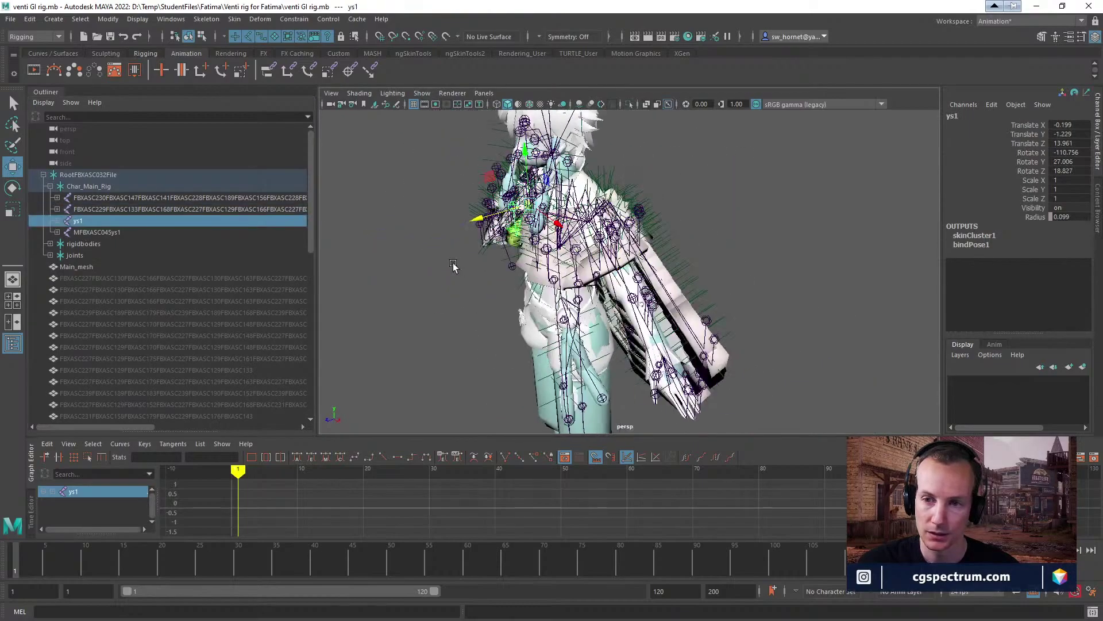
{"action": "left_click_drag", "start_coordinate": [491, 214], "coordinate": [380, 241]}
{"action": "key", "text": "f"}
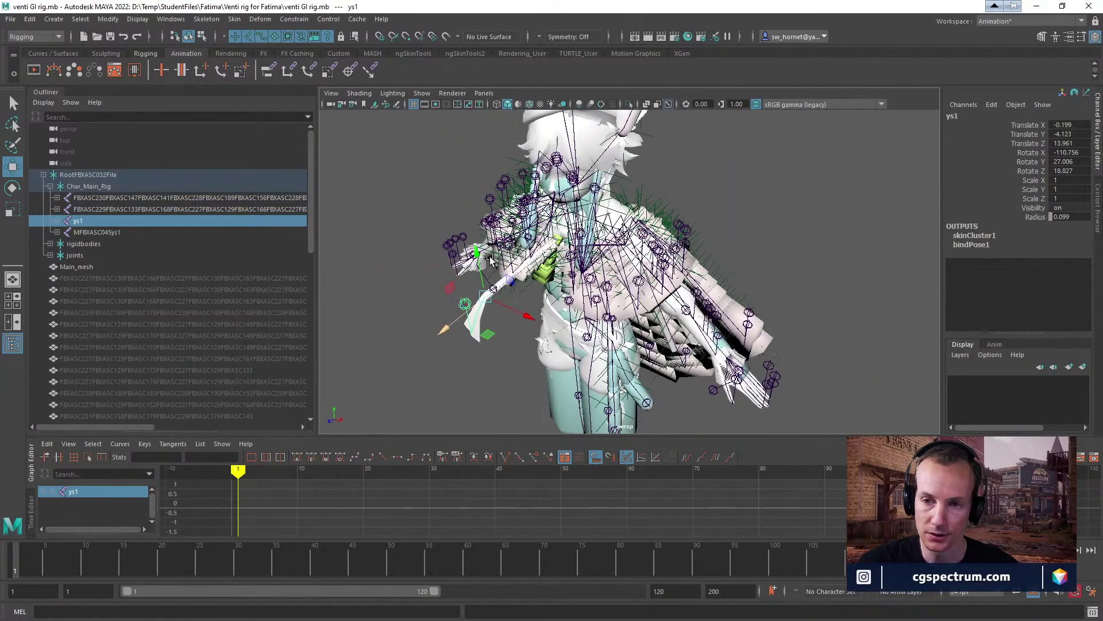
{"action": "left_click_drag", "start_coordinate": [490, 259], "coordinate": [560, 245], "text": "alt"}
{"action": "left_click", "coordinate": [95, 232]}
{"action": "key", "text": "f"}
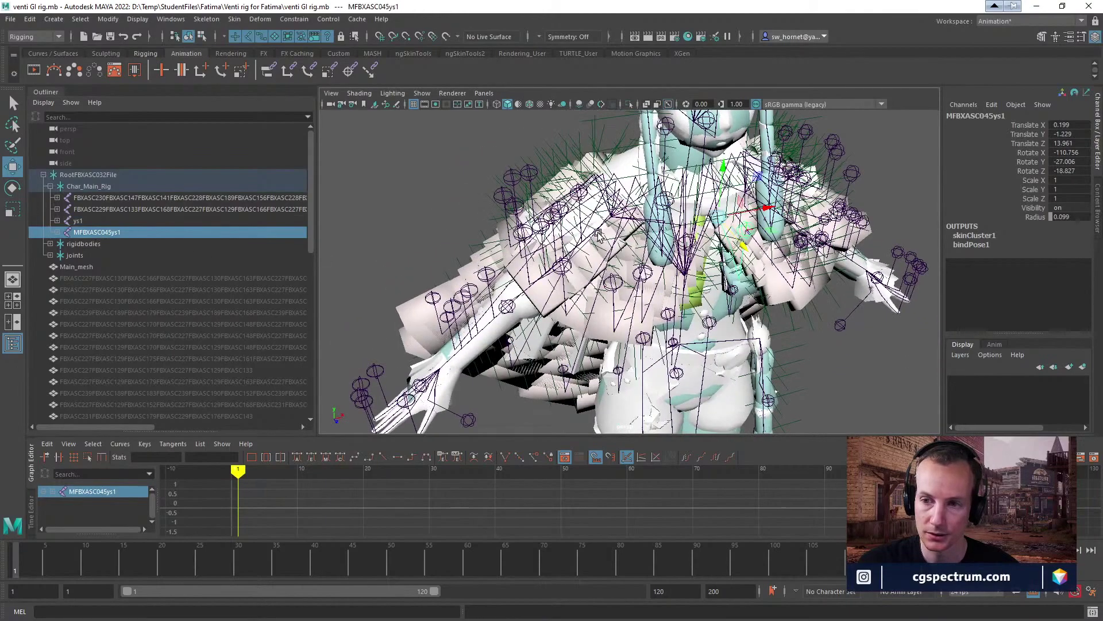
{"action": "key", "text": "ctrl+z"}
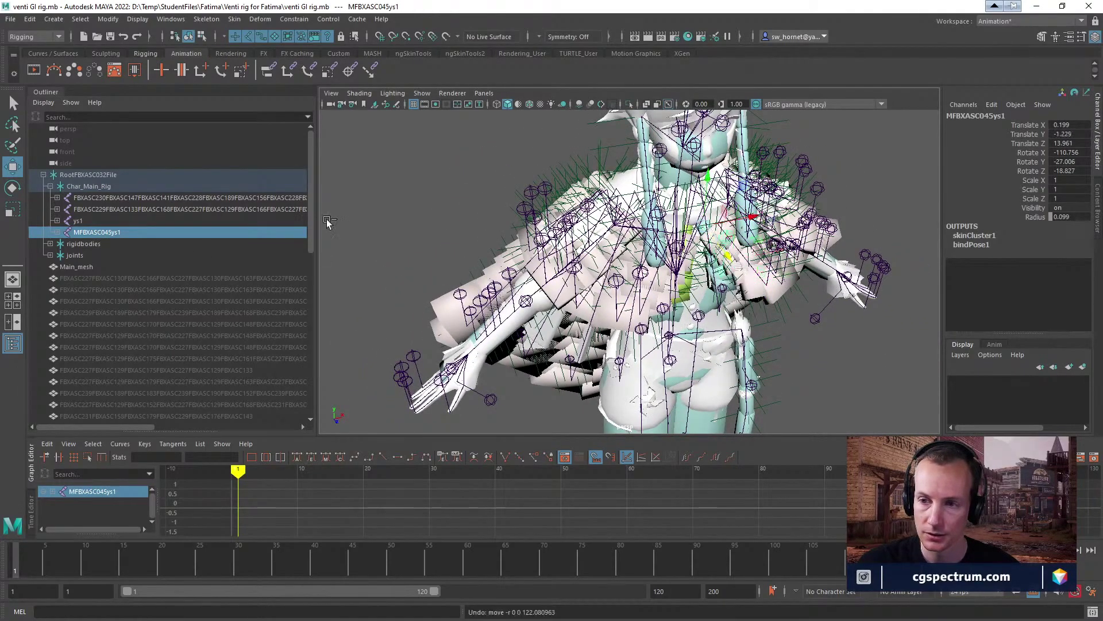
Move Char_Main_Rig away from the rigid bodies to compare them, select the thigh's rigid body, and undo the rig's move.
{"action": "left_click", "coordinate": [77, 186]}
{"action": "left_click_drag", "start_coordinate": [632, 247], "coordinate": [586, 190], "text": "alt"}
{"action": "left_click_drag", "start_coordinate": [658, 387], "coordinate": [784, 426]}
{"action": "key", "text": "f"}
{"action": "right_click_drag", "start_coordinate": [637, 289], "coordinate": [675, 275], "text": "alt"}
{"action": "left_click", "coordinate": [411, 211]}
{"action": "right_click_drag", "start_coordinate": [411, 211], "coordinate": [579, 255], "text": "alt"}
{"action": "left_click_drag", "start_coordinate": [578, 255], "coordinate": [333, 253], "text": "alt"}
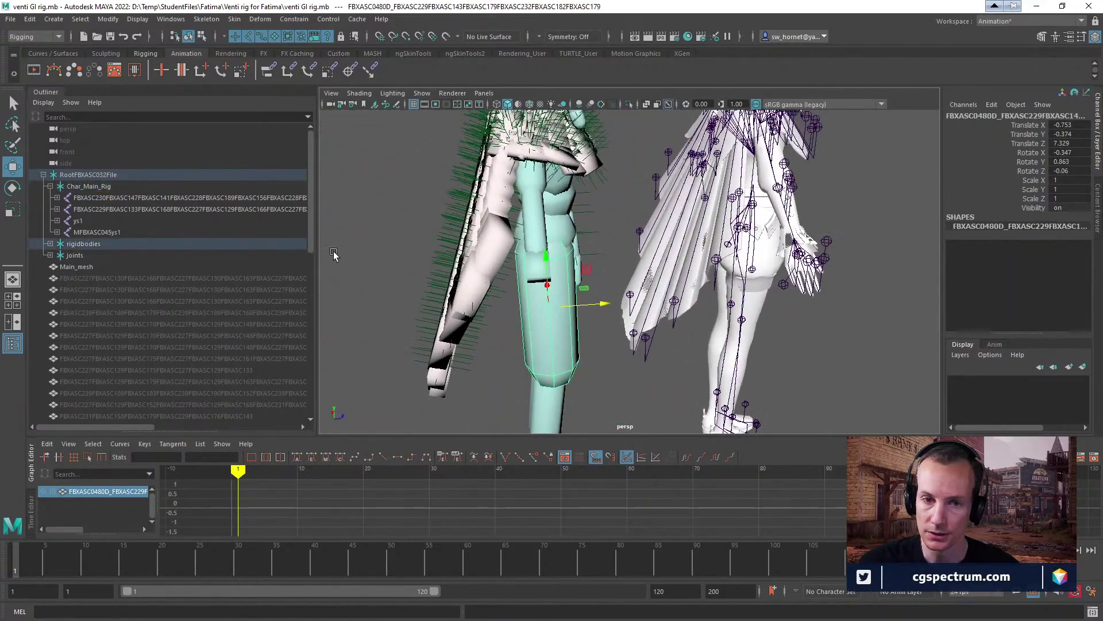
{"action": "left_click_drag", "start_coordinate": [578, 255], "coordinate": [519, 277], "text": "alt"}
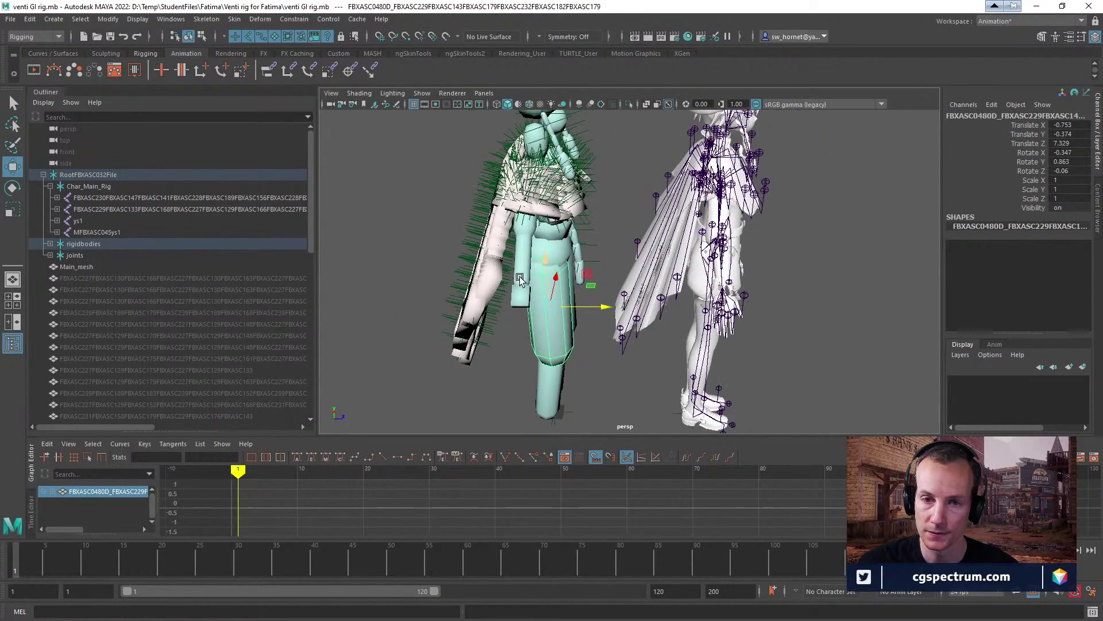
{"action": "key", "text": "ctrl+z"}
Delete the rigidbodies group from the hierarchy and select the joints group.
{"action": "left_click", "coordinate": [81, 245]}
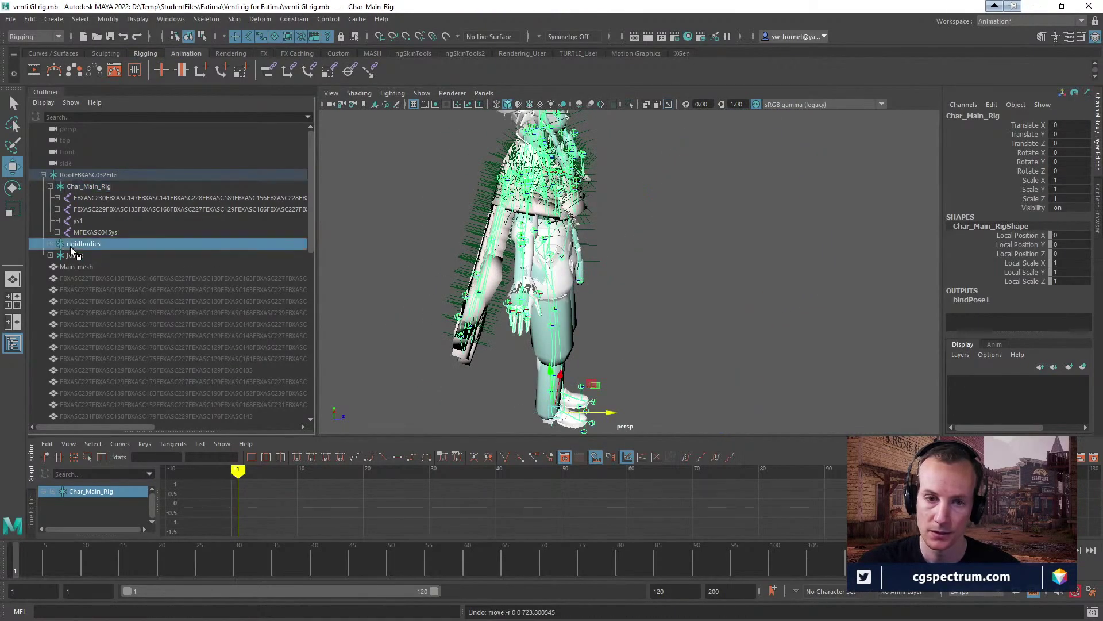
{"action": "key", "text": "Delete"}
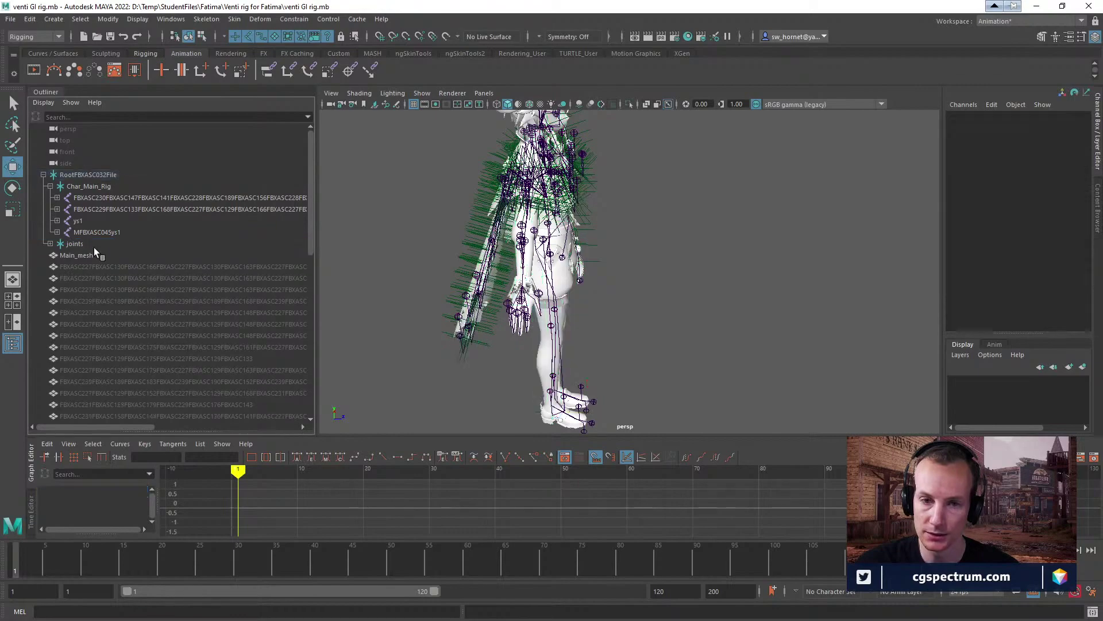
{"action": "left_click", "coordinate": [77, 245]}
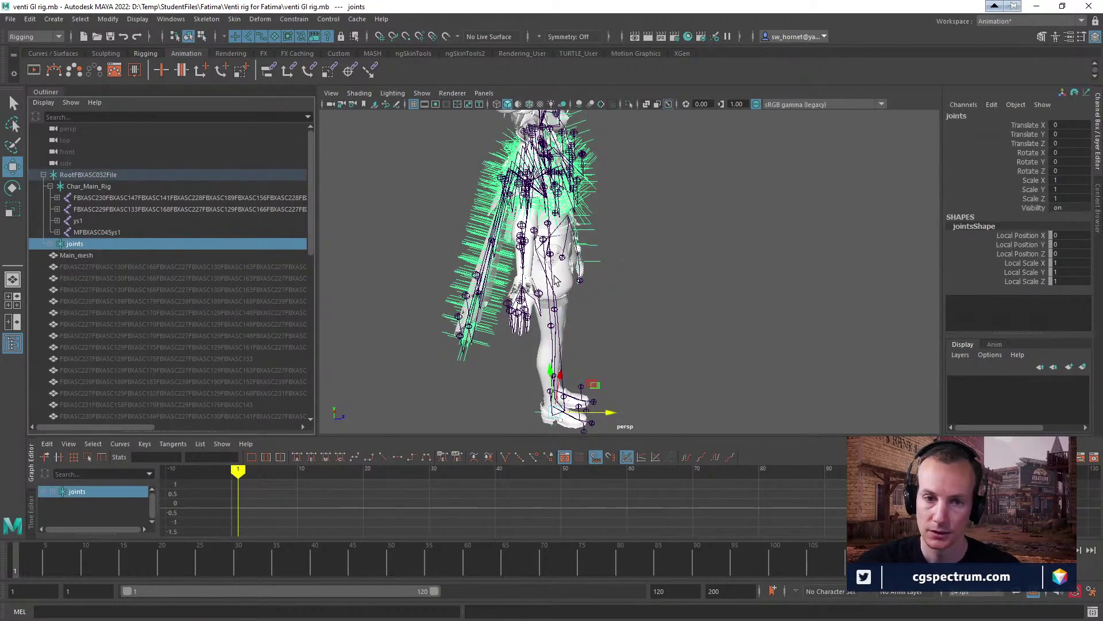
Move the joints group away from the character to compare them, and delete the group.
{"action": "left_click_drag", "start_coordinate": [603, 276], "coordinate": [574, 269], "text": "alt"}
{"action": "middle_click_drag", "start_coordinate": [575, 269], "coordinate": [555, 222], "text": "alt"}
{"action": "left_click_drag", "start_coordinate": [555, 222], "coordinate": [556, 271], "text": "alt"}
{"action": "left_click_drag", "start_coordinate": [570, 354], "coordinate": [740, 399]}
{"action": "left_click_drag", "start_coordinate": [702, 363], "coordinate": [658, 301], "text": "alt"}
{"action": "right_click_drag", "start_coordinate": [658, 301], "coordinate": [728, 297], "text": "alt"}
{"action": "left_click_drag", "start_coordinate": [727, 297], "coordinate": [642, 253], "text": "alt"}
{"action": "middle_click_drag", "start_coordinate": [642, 253], "coordinate": [647, 316], "text": "alt"}
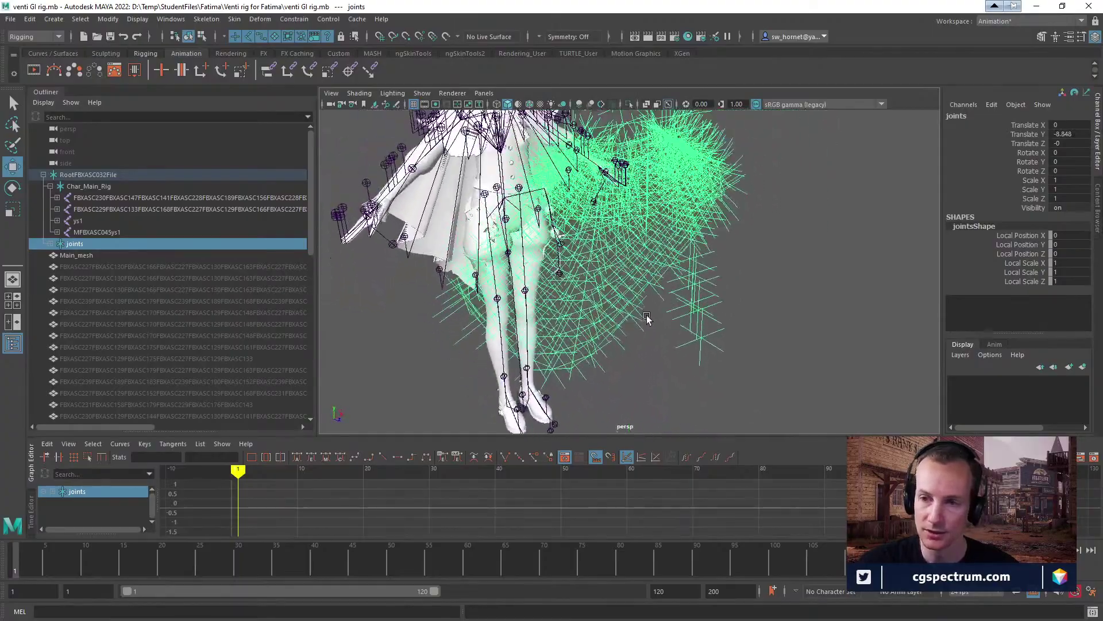
{"action": "left_click_drag", "start_coordinate": [647, 318], "coordinate": [795, 331], "text": "alt"}
{"action": "left_click_drag", "start_coordinate": [796, 319], "coordinate": [689, 282], "text": "alt"}
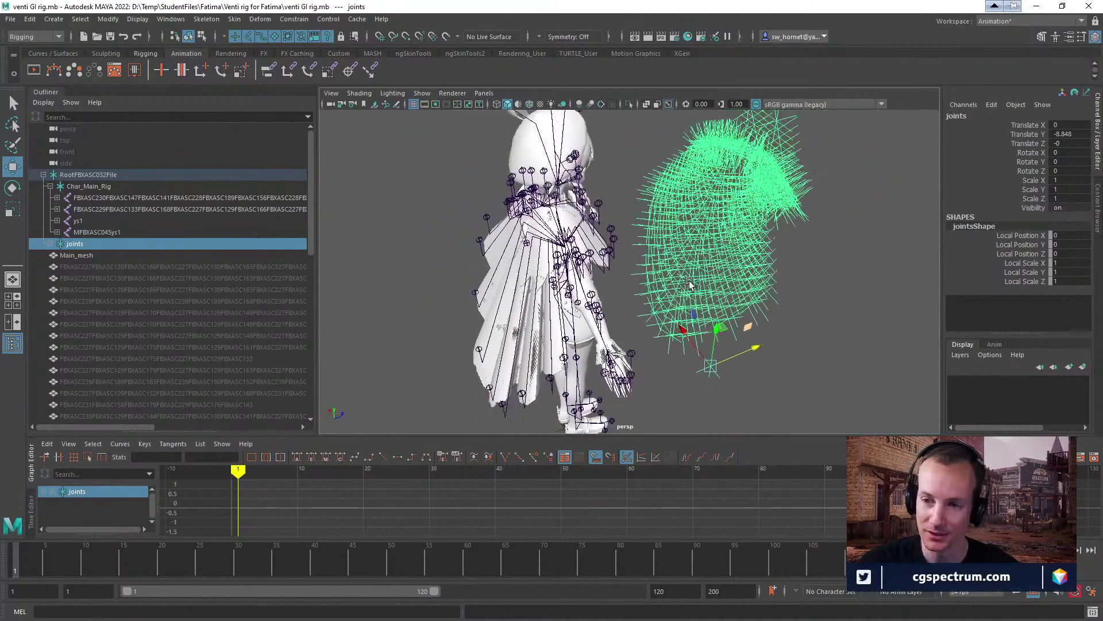
{"action": "key", "text": "Delete"}
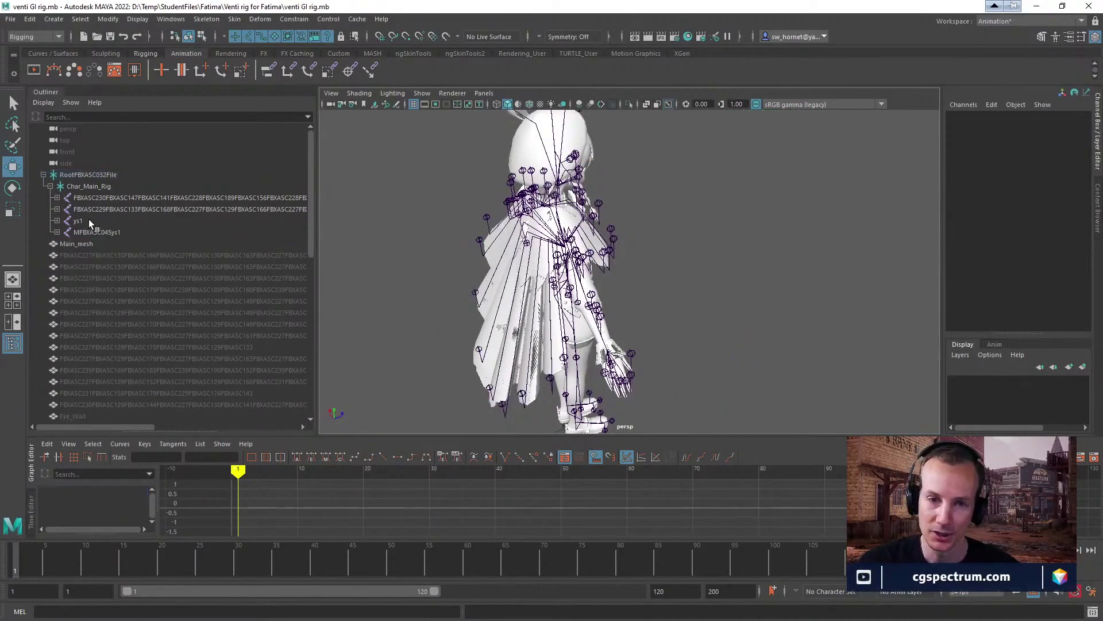
Select the pf_11_1_end joint at the cape's lower hem and activate the Rotate tool.
{"action": "left_click", "coordinate": [84, 186]}
{"action": "mouse_move", "coordinate": [574, 258]}
{"action": "left_mouse_down", "text": "alt"}
{"action": "mouse_move", "coordinate": [443, 264]}
{"action": "mouse_move", "coordinate": [546, 232]}
{"action": "mouse_move", "coordinate": [569, 241]}
{"action": "left_mouse_up", "text": "alt"}
{"action": "right_click_drag", "start_coordinate": [569, 241], "coordinate": [621, 263], "text": "alt"}
{"action": "left_click_drag", "start_coordinate": [621, 263], "coordinate": [696, 241], "text": "alt"}
{"action": "left_click", "coordinate": [679, 199]}
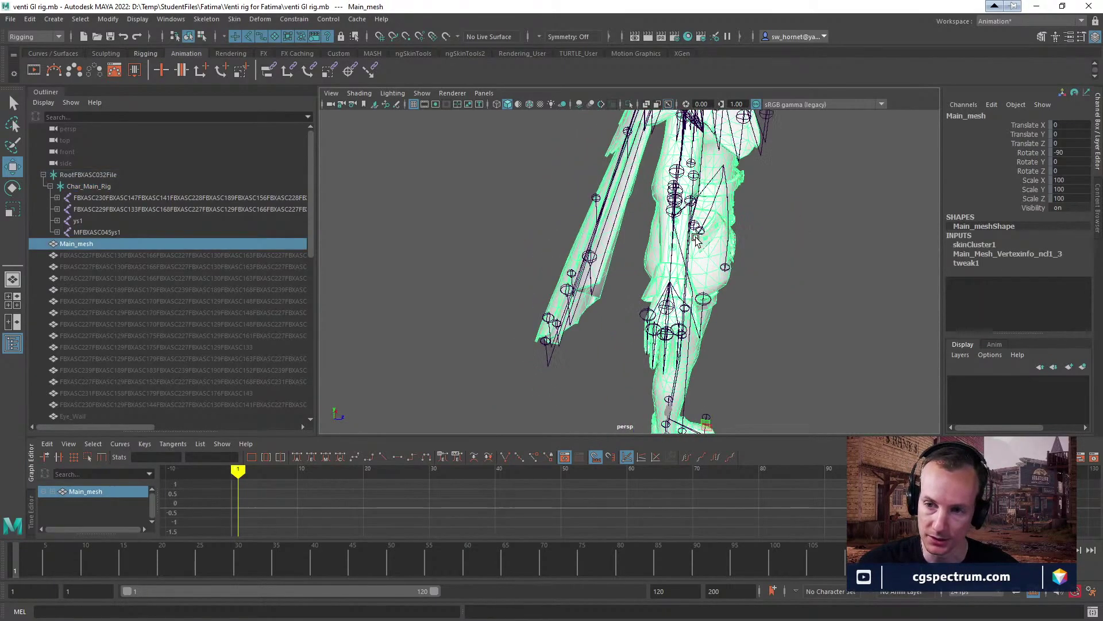
{"action": "left_click", "coordinate": [589, 259]}
{"action": "left_click_drag", "start_coordinate": [589, 259], "coordinate": [629, 343], "text": "alt"}
{"action": "left_click", "coordinate": [614, 348]}
{"action": "key", "text": "e"}
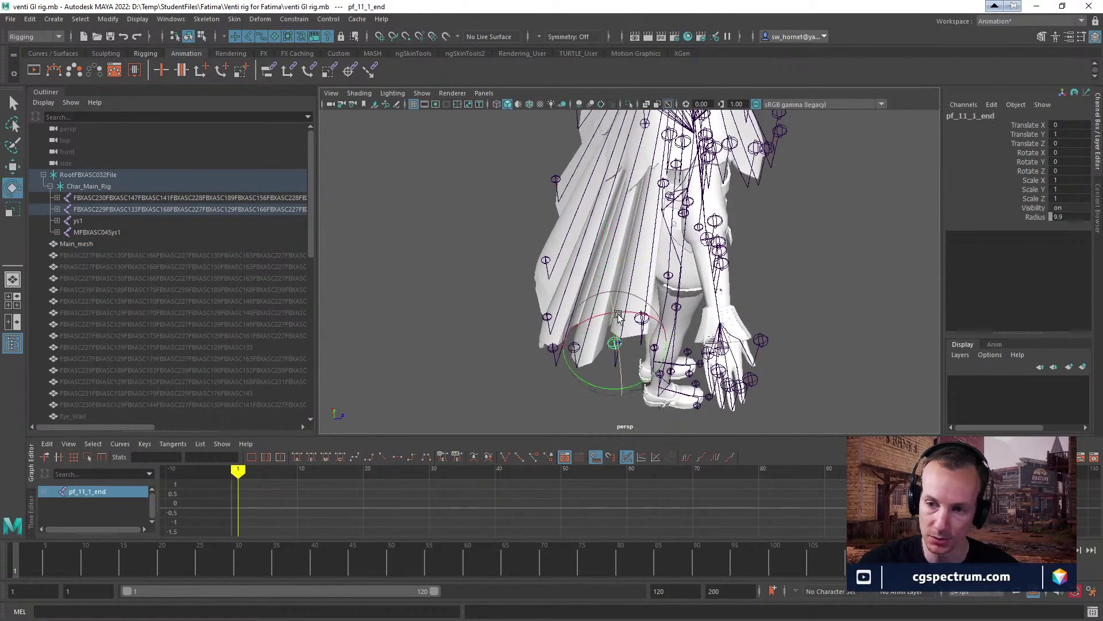
Select the cape joint pf_4_0, locate it in the hierarchy, and step down its chain to pf_8_0.
{"action": "left_click_drag", "start_coordinate": [598, 321], "coordinate": [595, 251], "text": "alt"}
{"action": "left_click", "coordinate": [654, 266]}
{"action": "key", "text": "ctrl+z"}
{"action": "key", "text": "ctrl+z"}
{"action": "scroll", "coordinate": [822, 356], "scroll_direction": "up", "scroll_amount": 15}
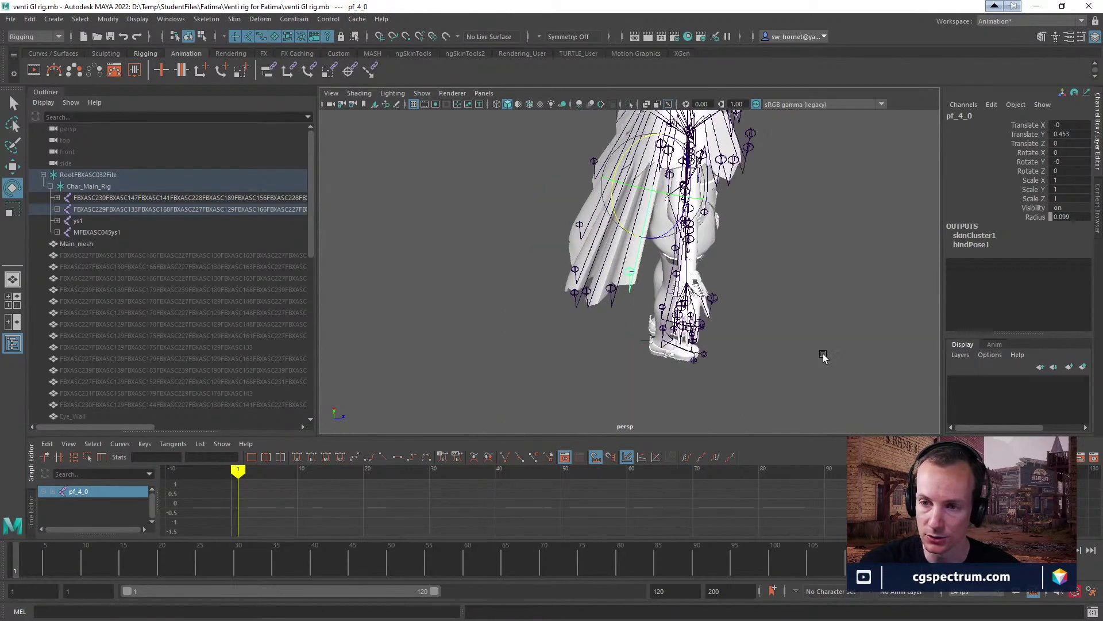
{"action": "key", "text": "f"}
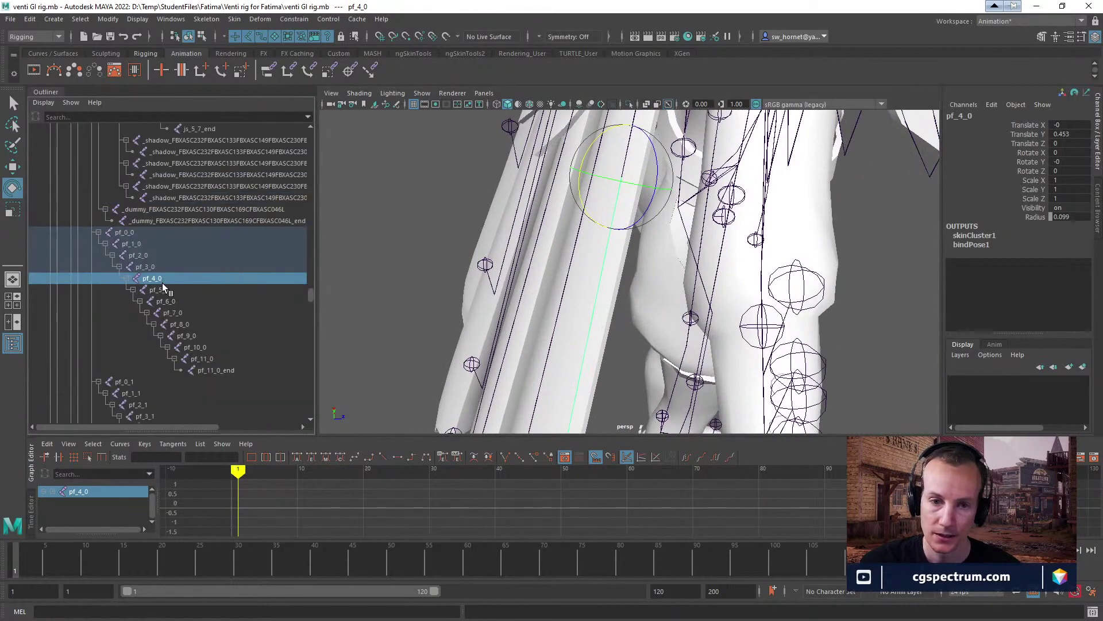
{"action": "key", "text": "Down"}
{"action": "key", "text": "Down"}
{"action": "key", "text": "Down"}
{"action": "key", "text": "Down"}
{"action": "scroll", "coordinate": [575, 287], "scroll_direction": "down", "scroll_amount": 5}
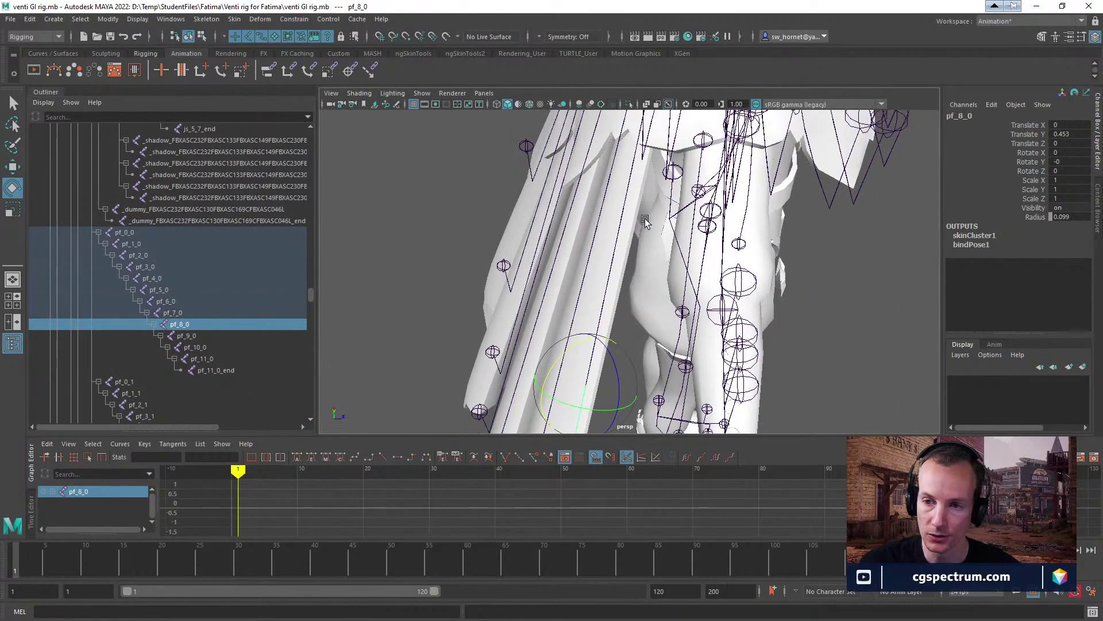
{"action": "left_click_drag", "start_coordinate": [632, 287], "coordinate": [549, 178], "text": "alt"}
{"action": "scroll", "coordinate": [666, 224], "scroll_direction": "down", "scroll_amount": 3}
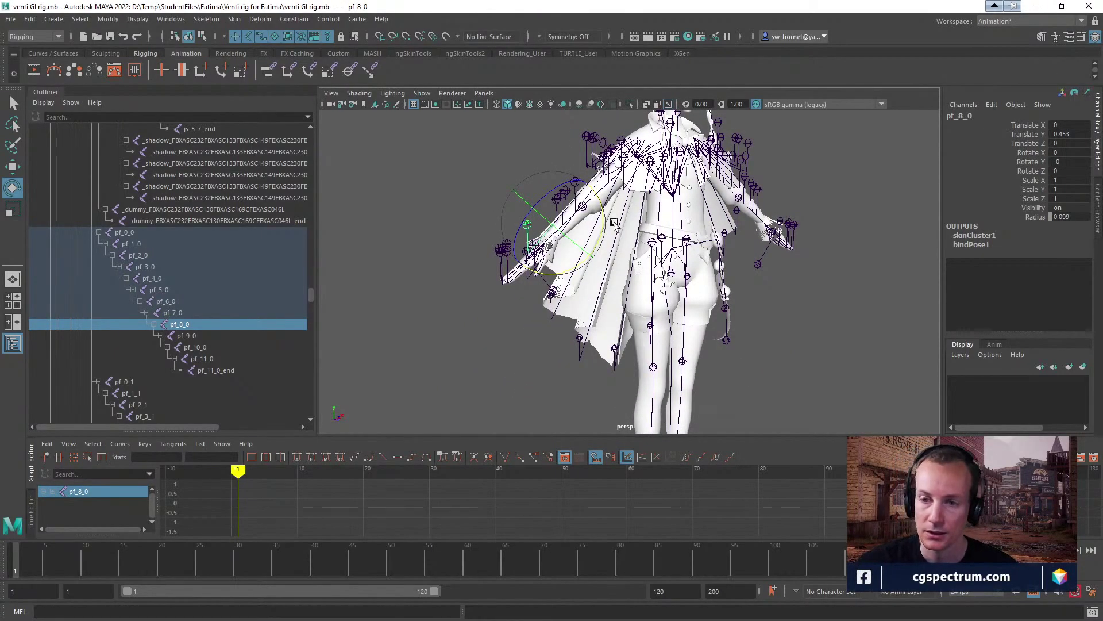
Select pf_0_0 at the root of the cape chain, test-rotate it, and undo the rotation.
{"action": "left_click", "coordinate": [124, 233]}
{"action": "left_click_drag", "start_coordinate": [574, 230], "coordinate": [708, 256], "text": "alt"}
{"action": "key", "text": "ctrl+z"}
{"action": "left_click", "coordinate": [184, 232]}
{"action": "key", "text": "ctrl+z"}
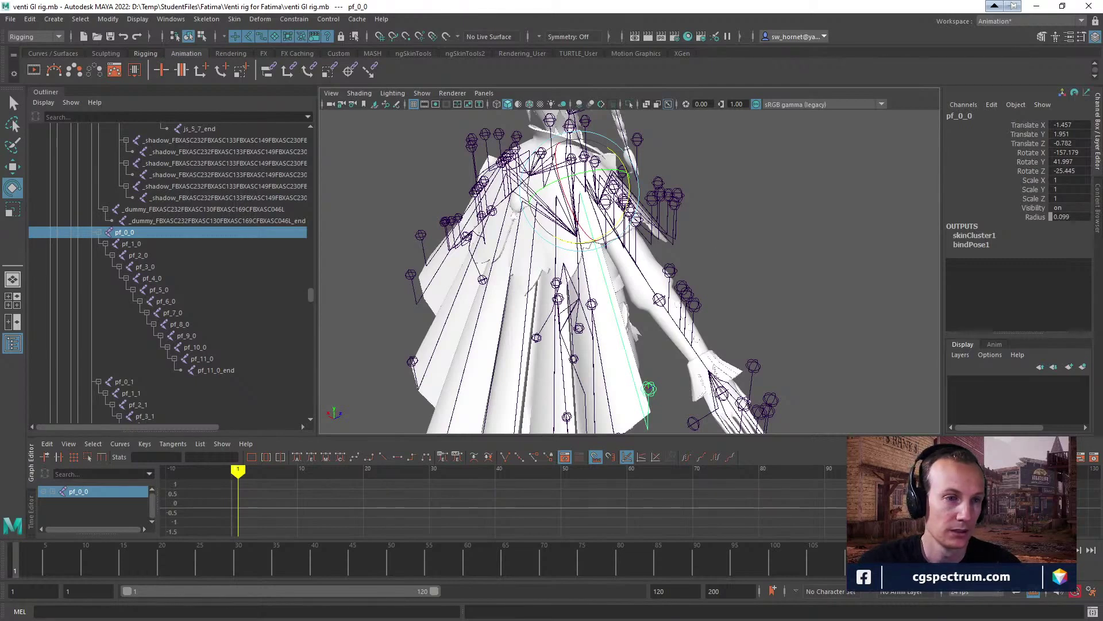
{"action": "key", "text": "alt+Tab"}
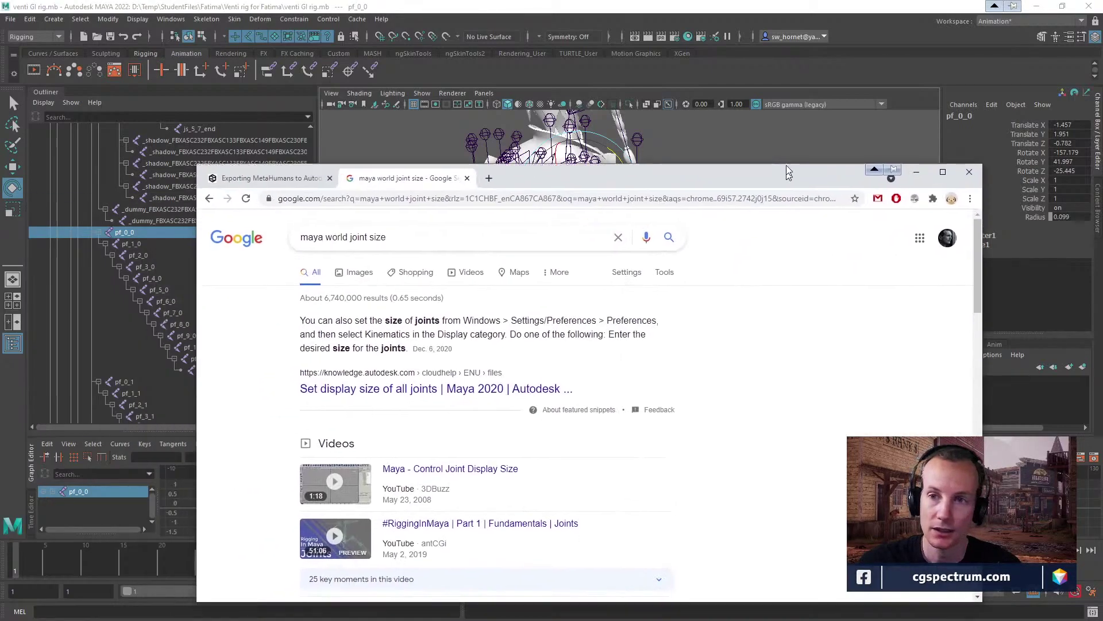
{"action": "left_click", "coordinate": [678, 5]}
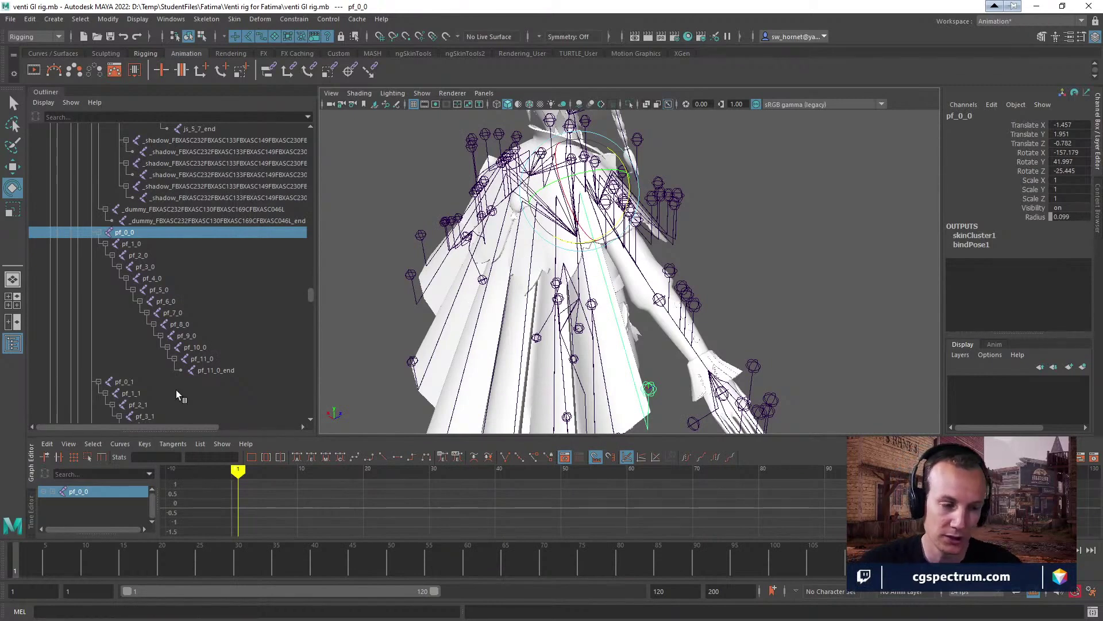
Select the character's thigh joint, locate it in the hierarchy, and select the next two joints down the leg chain.
{"action": "left_click_drag", "start_coordinate": [650, 310], "coordinate": [587, 257], "text": "alt"}
{"action": "scroll", "coordinate": [701, 299], "scroll_direction": "up", "scroll_amount": 5}
{"action": "scroll", "coordinate": [701, 299], "scroll_direction": "down", "scroll_amount": 3}
{"action": "left_click", "coordinate": [586, 256]}
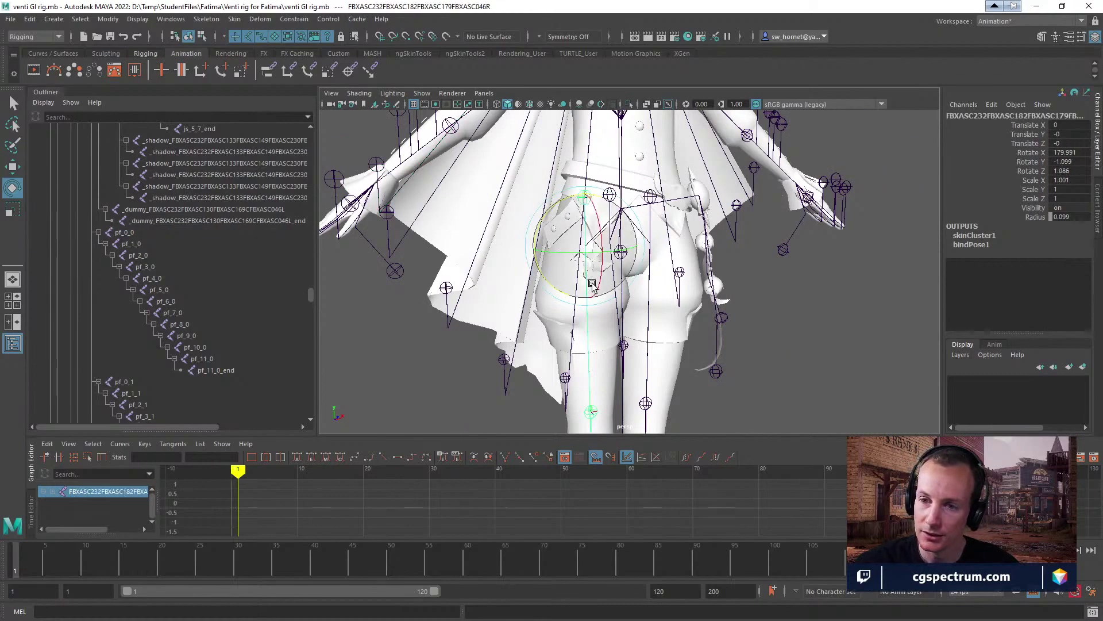
{"action": "scroll", "coordinate": [594, 333], "scroll_direction": "up", "scroll_amount": 5}
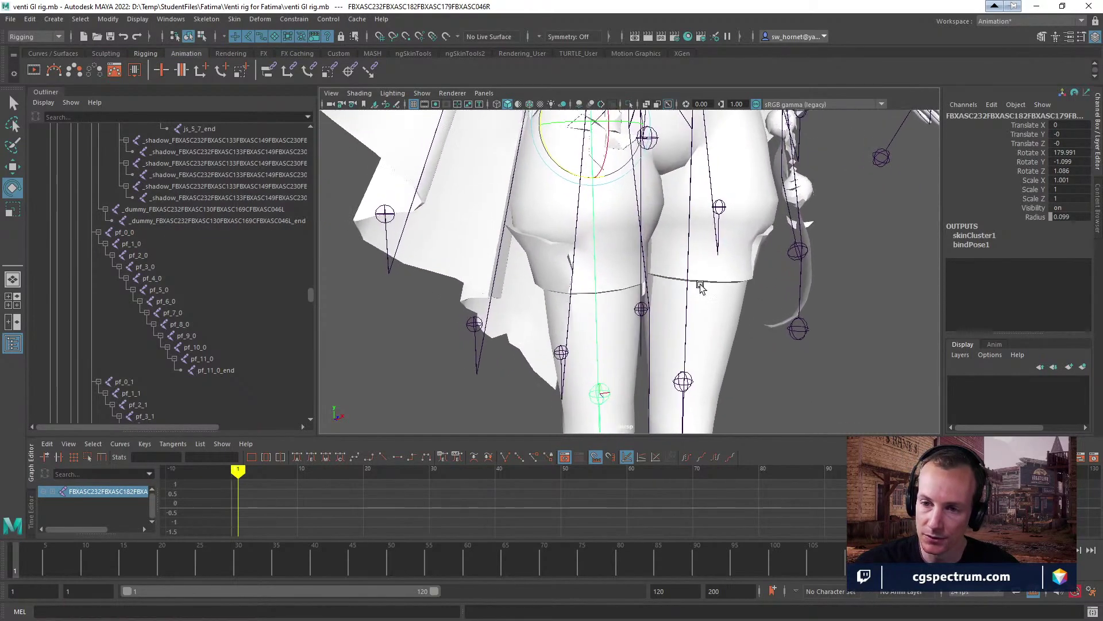
{"action": "key", "text": "f"}
{"action": "left_click", "coordinate": [187, 289]}
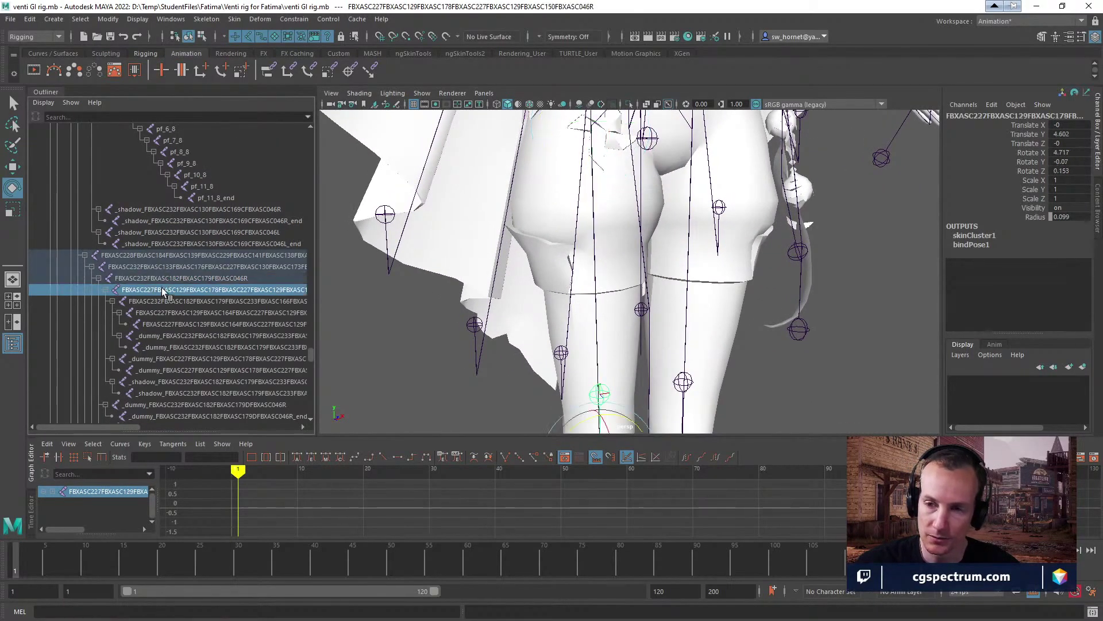
{"action": "left_click_drag", "start_coordinate": [661, 259], "coordinate": [632, 270], "text": "alt"}
{"action": "scroll", "coordinate": [632, 270], "scroll_direction": "down", "scroll_amount": 5}
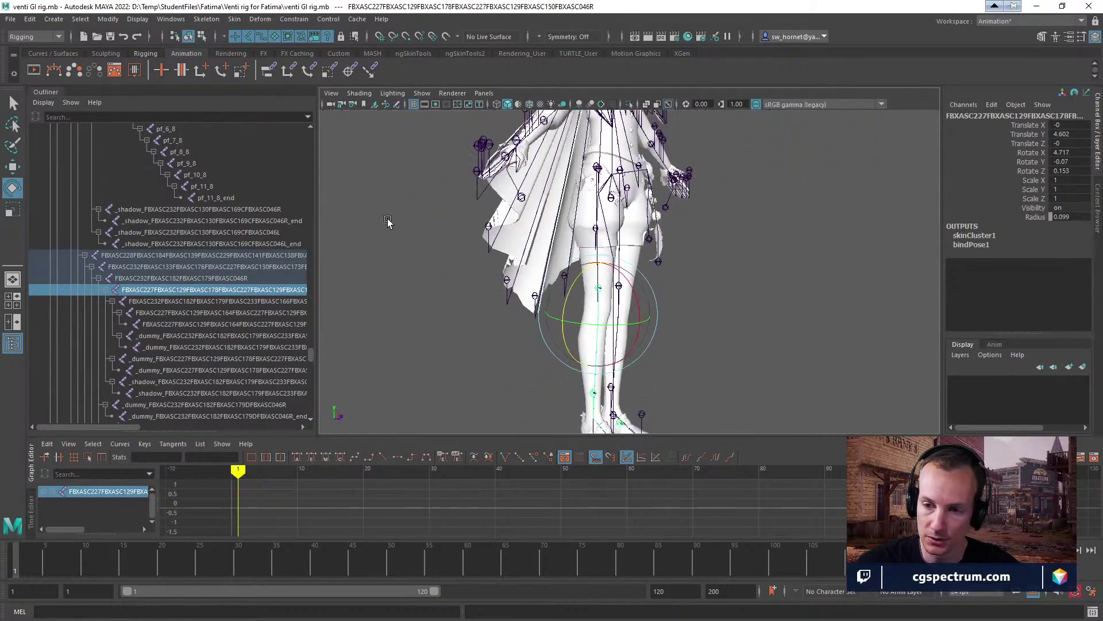
{"action": "left_click", "coordinate": [164, 301]}
Select the pelvis joint, collapse the pf_0_0 chain in the hierarchy, select pf_0_0, and undo that selection.
{"action": "left_click_drag", "start_coordinate": [497, 274], "coordinate": [750, 241], "text": "alt"}
{"action": "scroll", "coordinate": [750, 241], "scroll_direction": "up", "scroll_amount": 6}
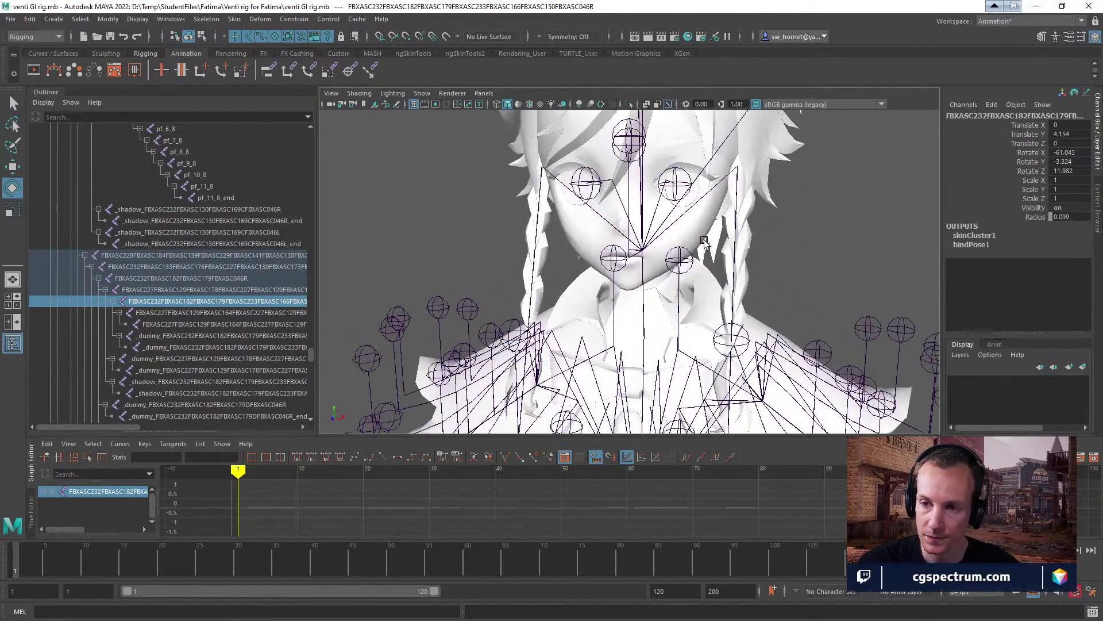
{"action": "middle_click_drag", "start_coordinate": [750, 241], "coordinate": [647, 238], "text": "alt"}
{"action": "left_click_drag", "start_coordinate": [647, 239], "coordinate": [723, 241], "text": "alt"}
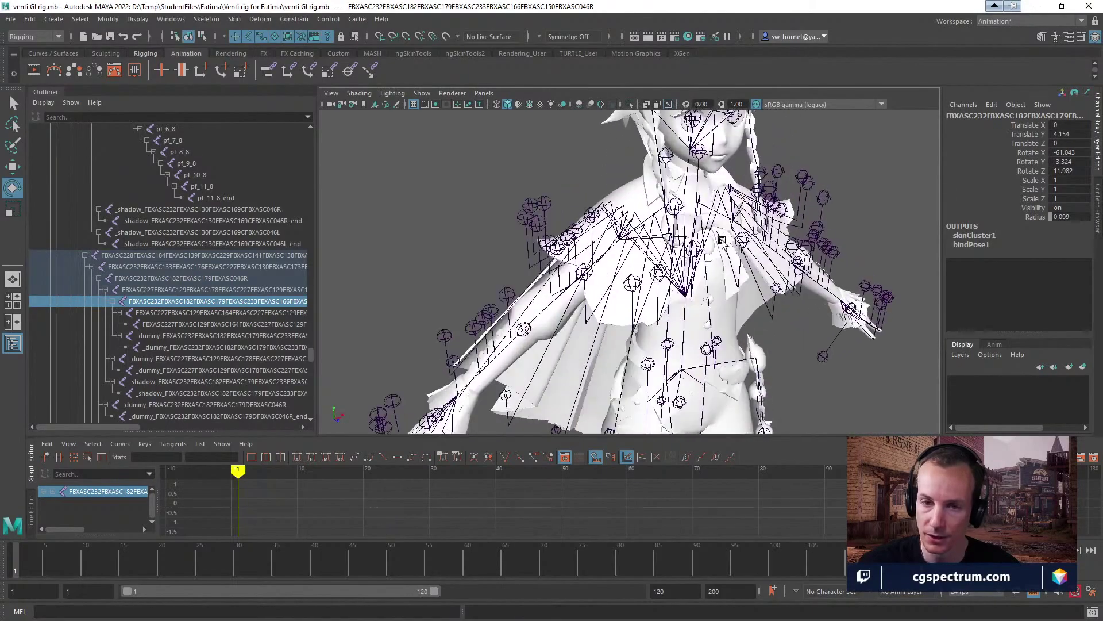
{"action": "left_click", "coordinate": [153, 252]}
{"action": "scroll", "coordinate": [191, 237], "scroll_direction": "up", "scroll_amount": 10}
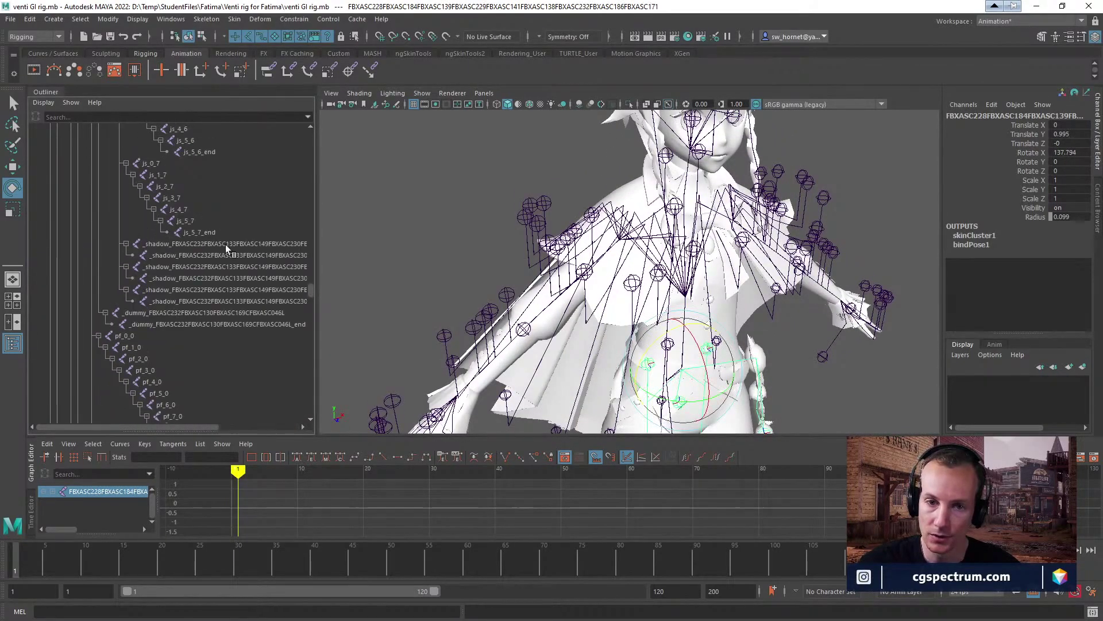
{"action": "left_click", "coordinate": [98, 335]}
{"action": "left_click", "coordinate": [123, 335]}
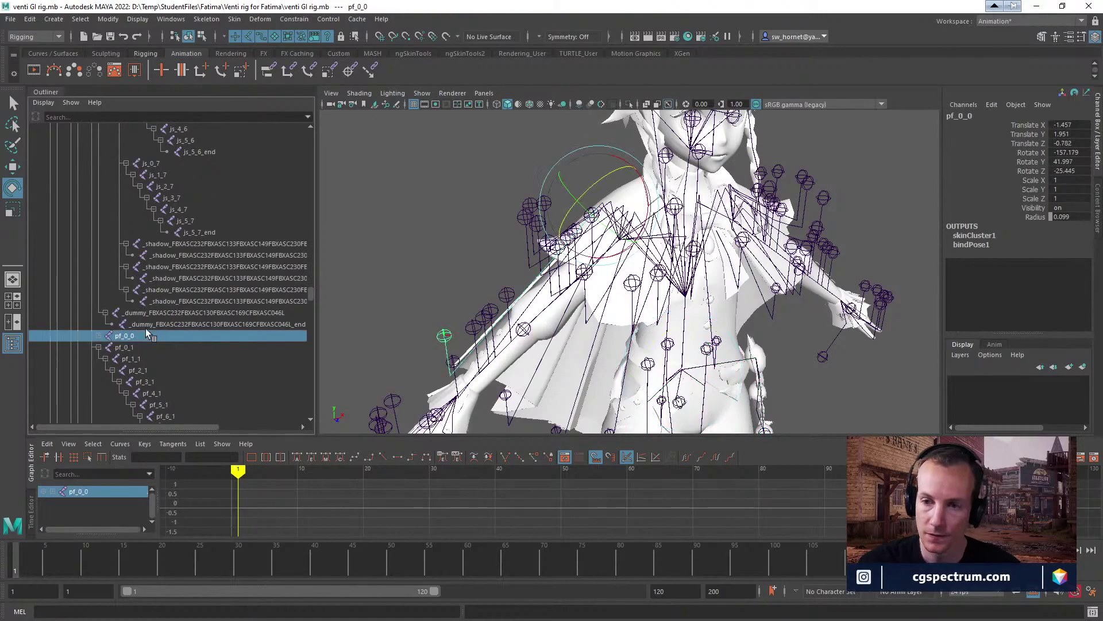
{"action": "key", "text": "ctrl+z"}
{"action": "scroll", "coordinate": [153, 302], "scroll_direction": "down", "scroll_amount": 10}
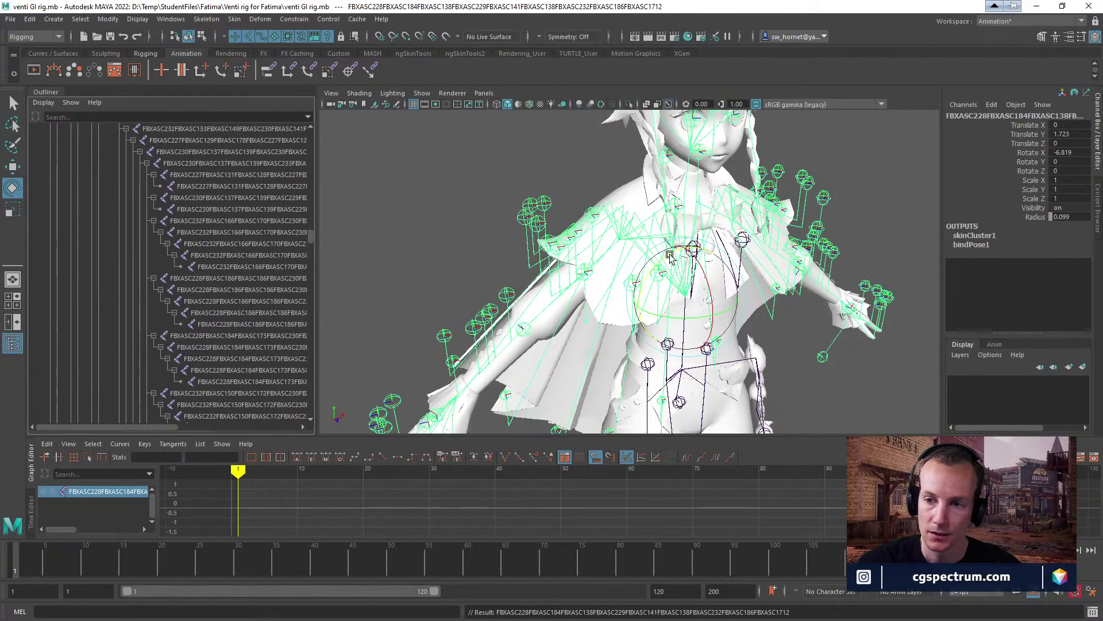
Test-move the upper-body joint that drives the torso, arms and cape, and undo the move.
{"action": "key", "text": "f"}
{"action": "left_click_drag", "start_coordinate": [646, 286], "coordinate": [693, 290], "text": "alt"}
{"action": "right_click_drag", "start_coordinate": [692, 289], "coordinate": [740, 292], "text": "alt"}
{"action": "key", "text": "w"}
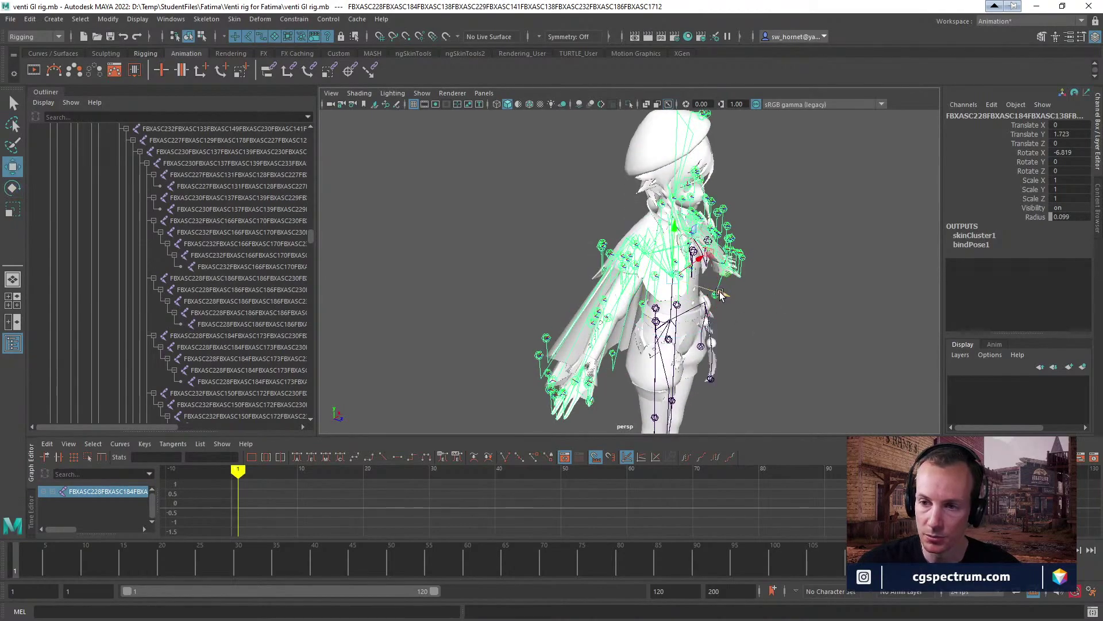
{"action": "left_click_drag", "start_coordinate": [697, 289], "coordinate": [750, 287]}
{"action": "key", "text": "ctrl+z"}
{"action": "left_click_drag", "start_coordinate": [636, 339], "coordinate": [702, 352], "text": "alt"}
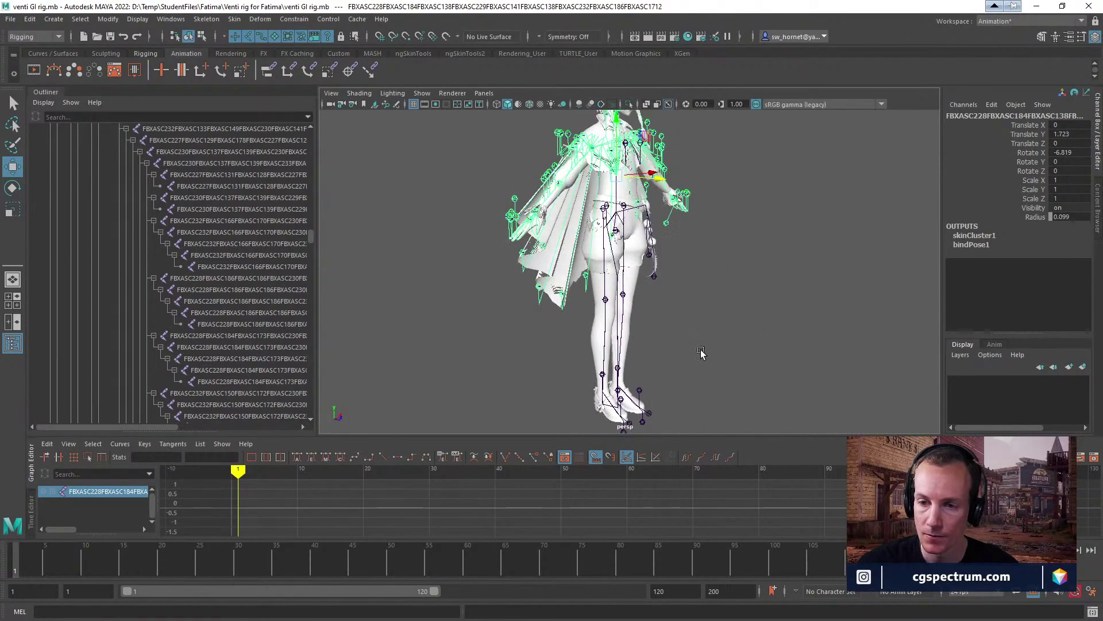
Clear the joint selection and examine the whole character and its skeleton from several angles.
{"action": "scroll", "coordinate": [675, 278], "scroll_direction": "up", "scroll_amount": 3}
{"action": "scroll", "coordinate": [675, 279], "scroll_direction": "down", "scroll_amount": 2}
{"action": "left_click_drag", "start_coordinate": [710, 311], "coordinate": [753, 293], "text": "alt"}
{"action": "left_click", "coordinate": [745, 300]}
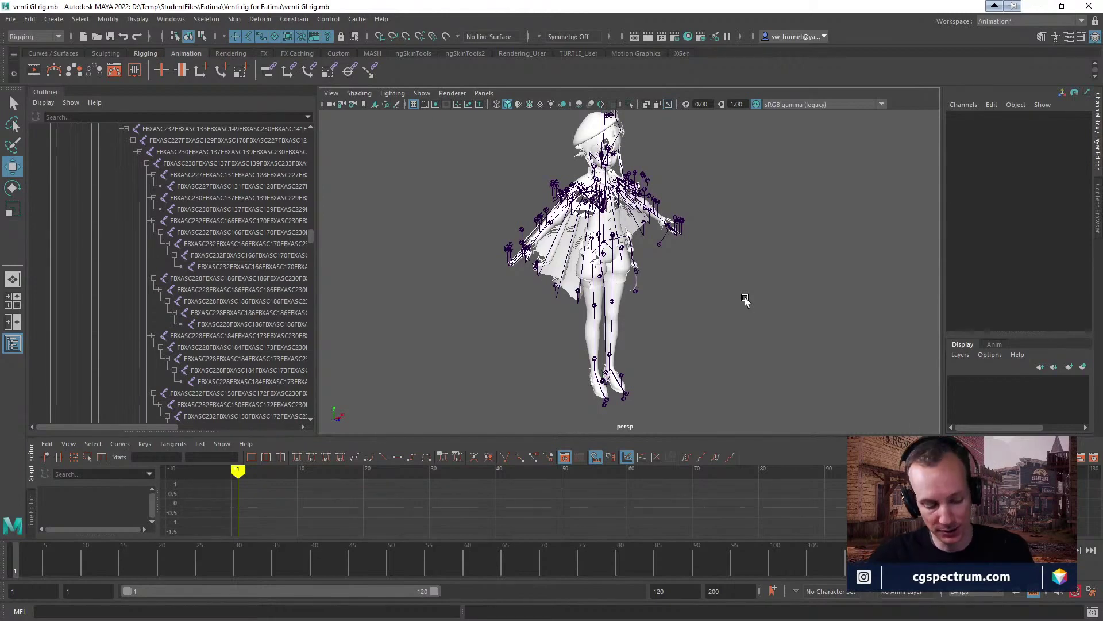
{"action": "left_click_drag", "start_coordinate": [766, 249], "coordinate": [692, 274], "text": "alt"}
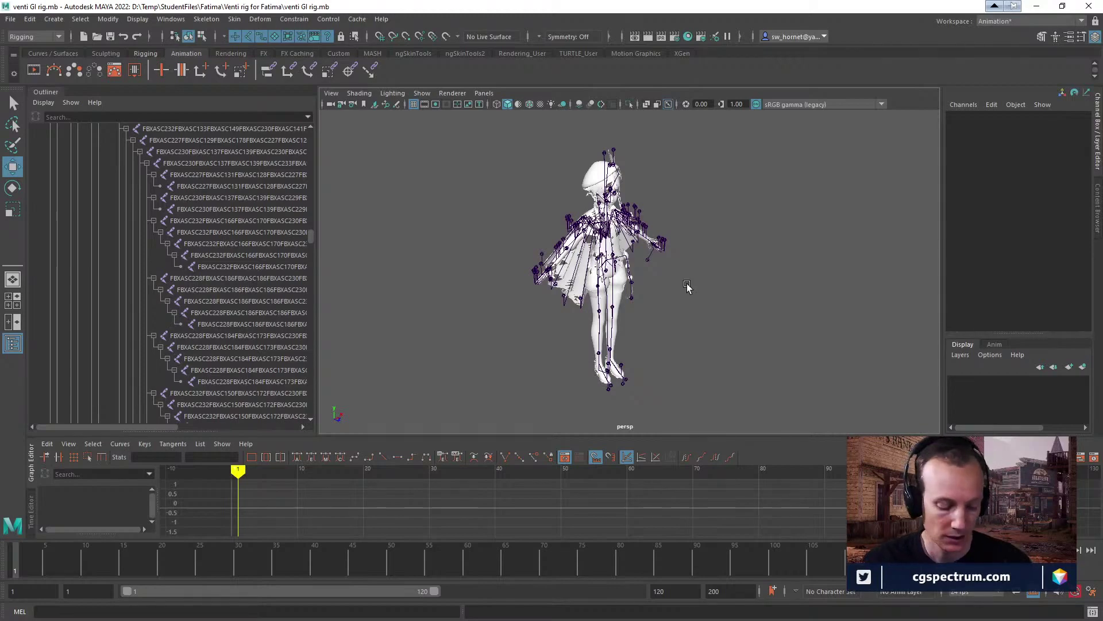
{"action": "right_click_drag", "start_coordinate": [688, 286], "coordinate": [666, 303], "text": "alt"}
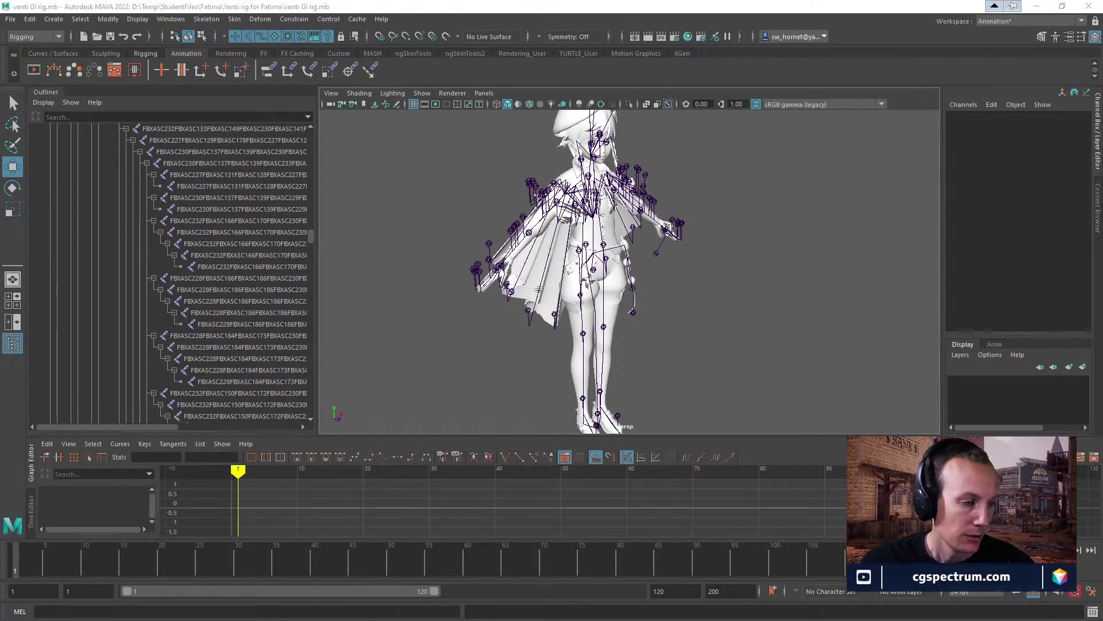
{"action": "left_click_drag", "start_coordinate": [697, 259], "coordinate": [672, 281], "text": "alt"}
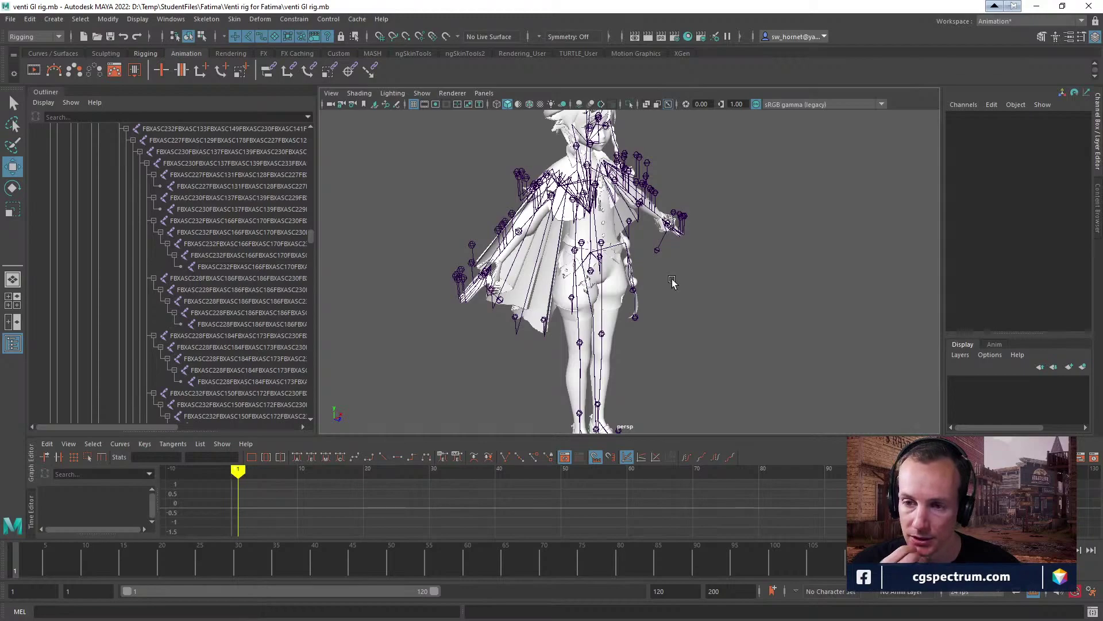
{"action": "left_click_drag", "start_coordinate": [664, 301], "coordinate": [575, 304], "text": "alt"}
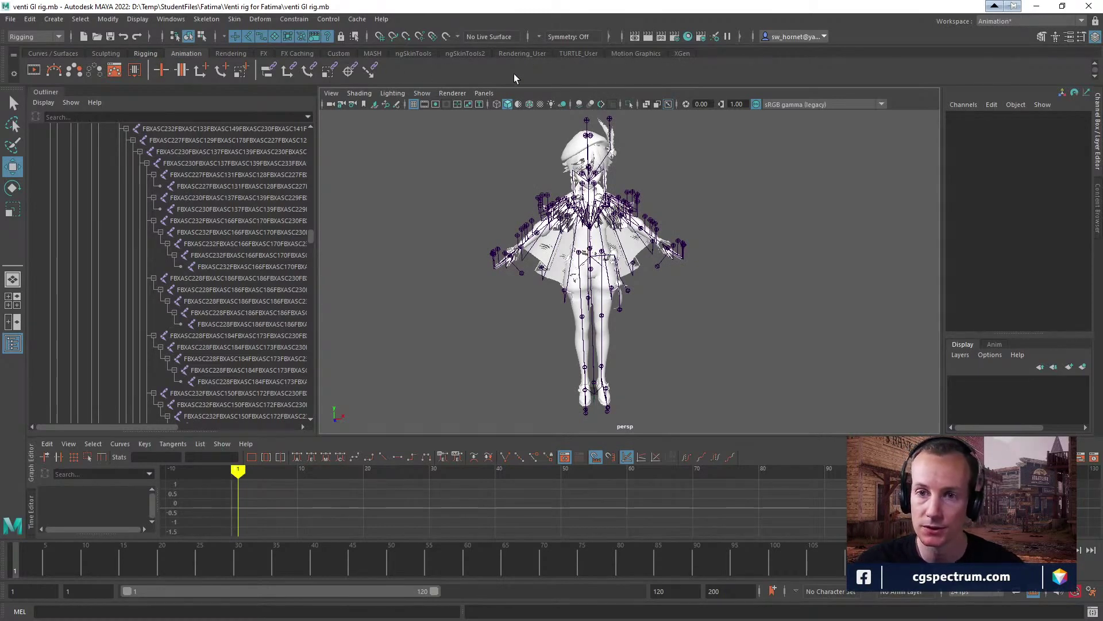
Open the AdvancedSkeleton tool and the HumanIK character controls.
{"action": "left_click", "coordinate": [343, 53]}
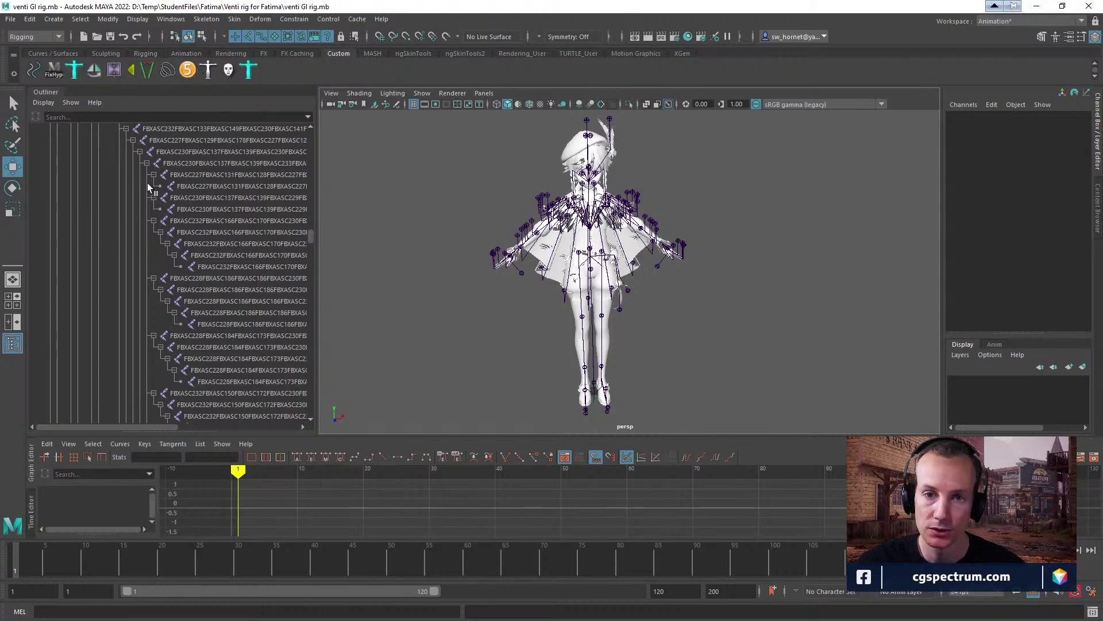
{"action": "left_click", "coordinate": [188, 70]}
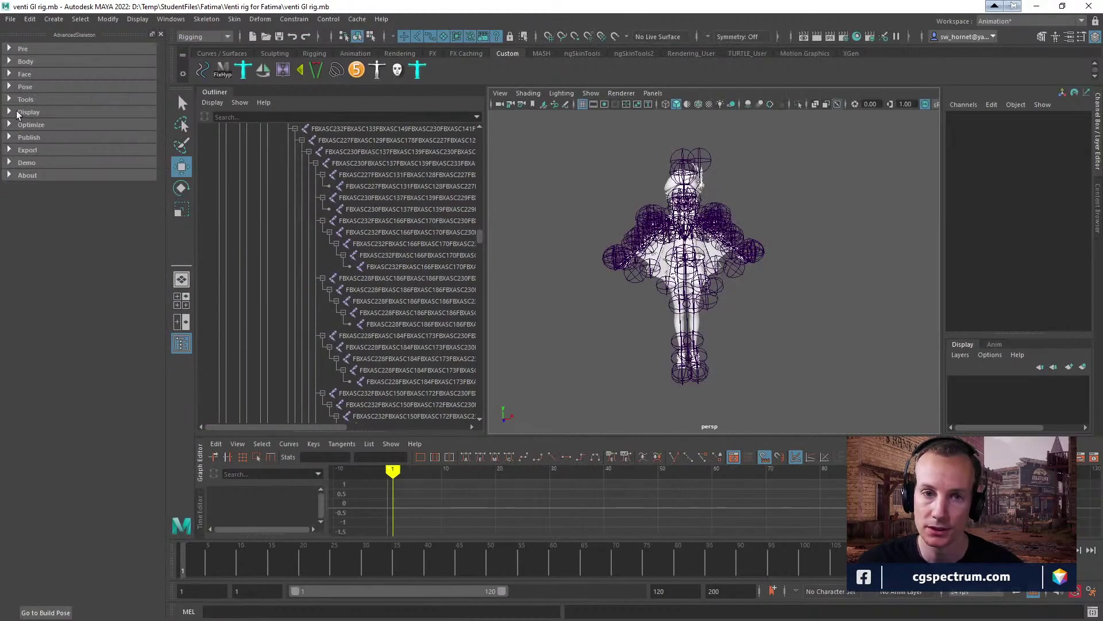
{"action": "left_click_drag", "start_coordinate": [719, 261], "coordinate": [626, 227], "text": "alt"}
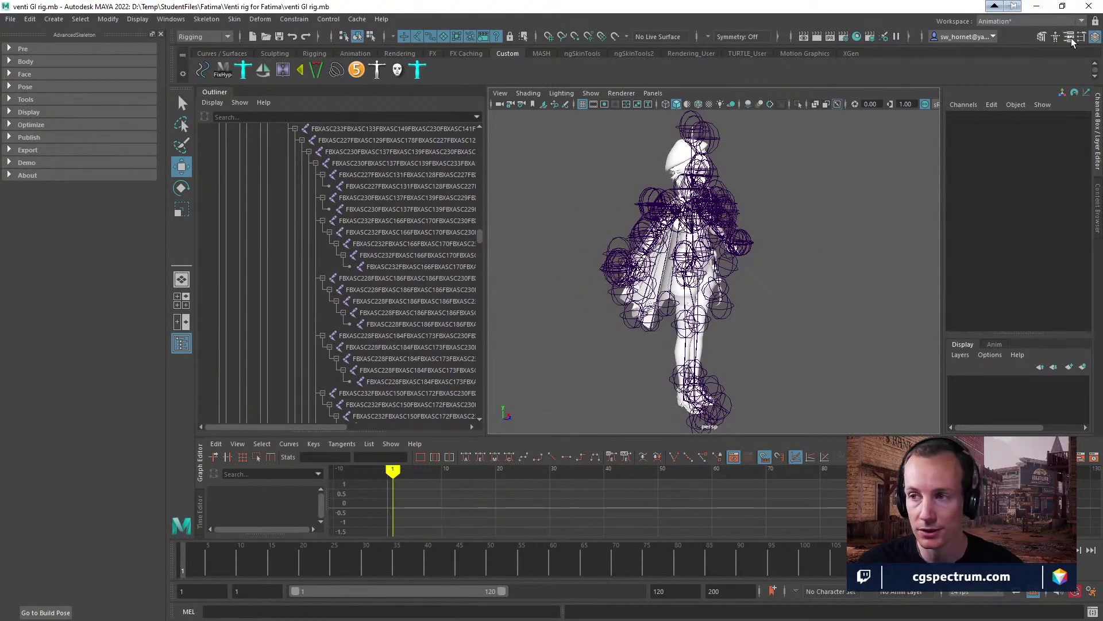
{"action": "left_click", "coordinate": [1056, 36]}
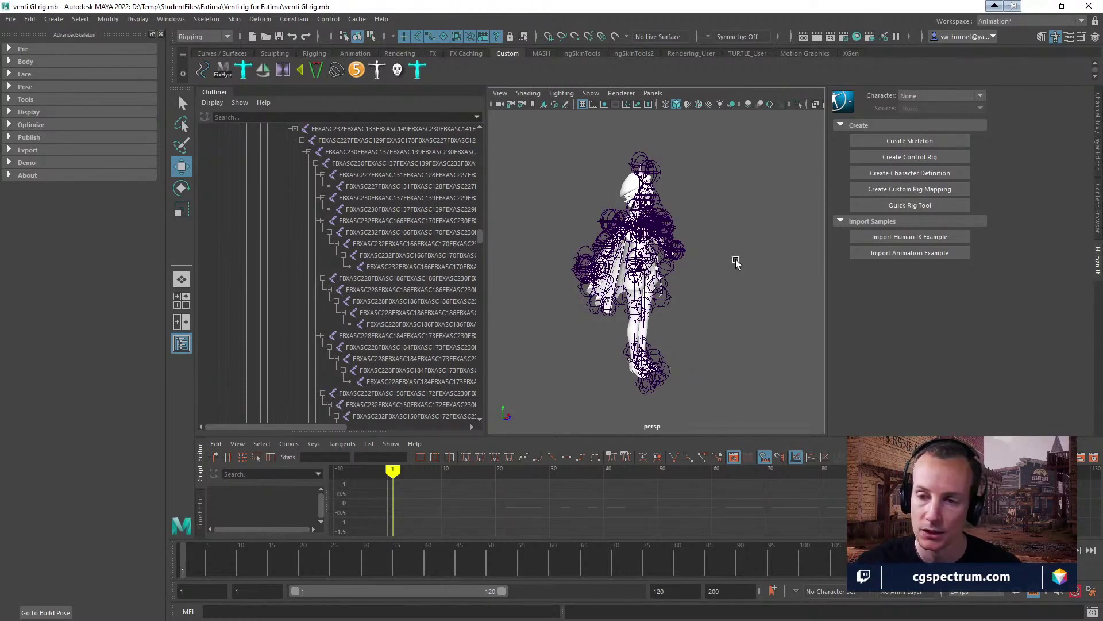
{"action": "left_click_drag", "start_coordinate": [793, 303], "coordinate": [739, 315], "text": "alt"}
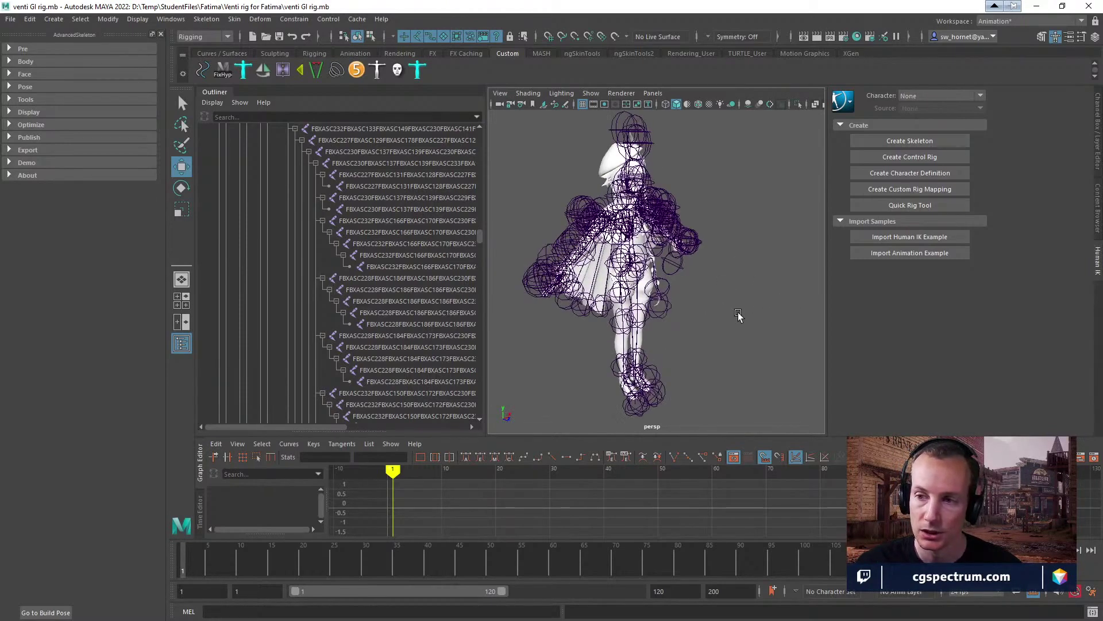
Expand AdvancedSkeleton's Pre and Body sections to examine their rigging options.
{"action": "left_click", "coordinate": [9, 62]}
{"action": "left_click", "coordinate": [9, 61]}
{"action": "left_click", "coordinate": [9, 48]}
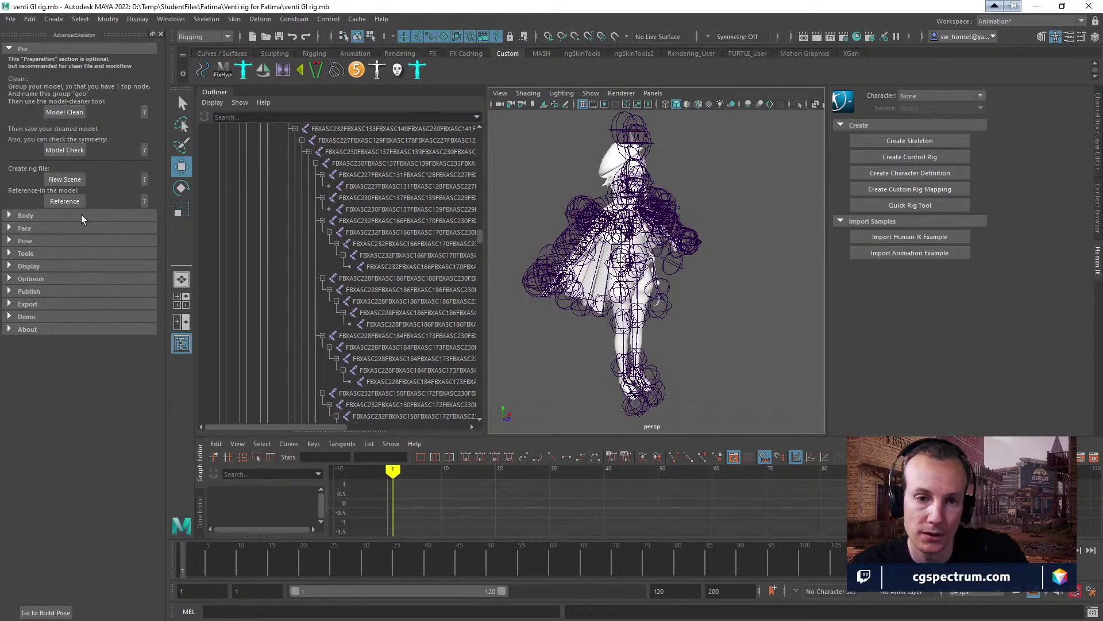
{"action": "left_click", "coordinate": [10, 215]}
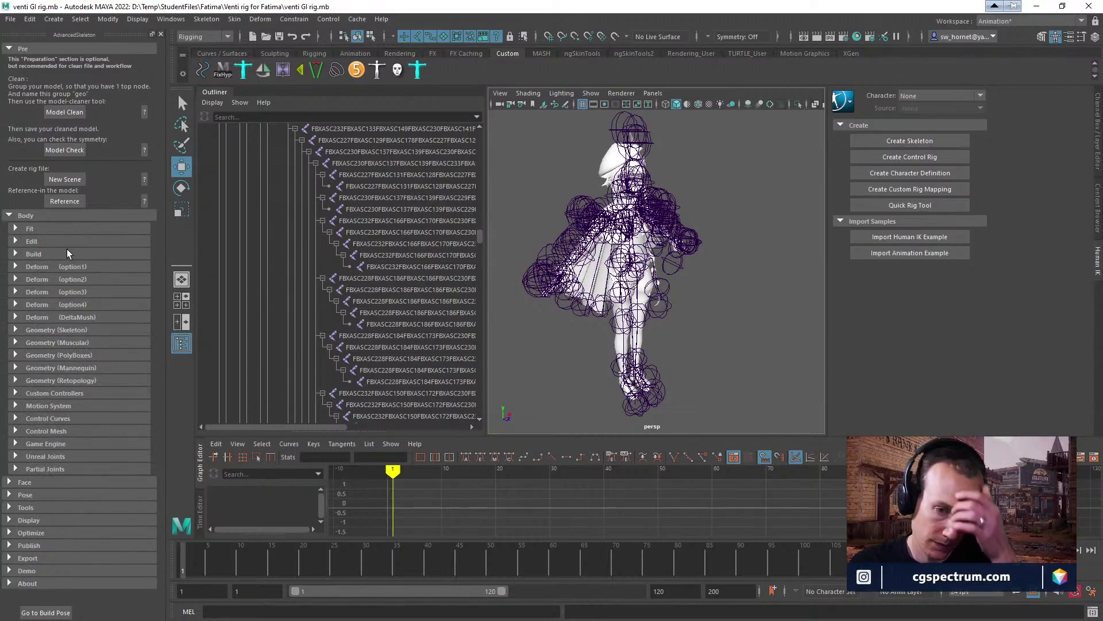
Import the biped.ma fit skeleton from AdvancedSkeleton's body Fit options and view it near the character's feet.
{"action": "left_click", "coordinate": [15, 254]}
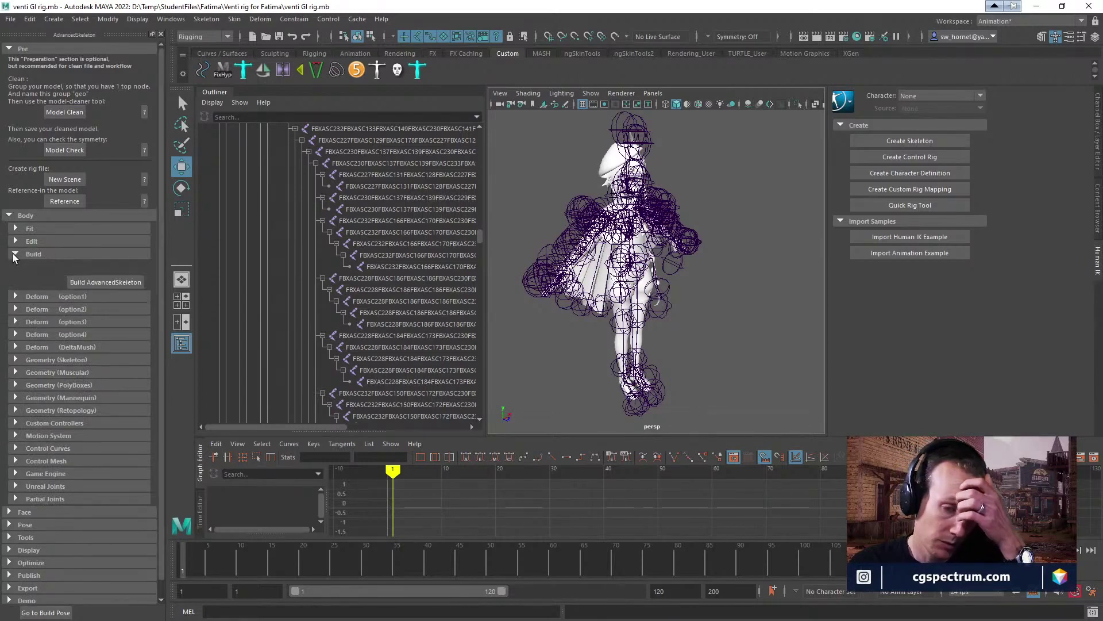
{"action": "left_click", "coordinate": [14, 254]}
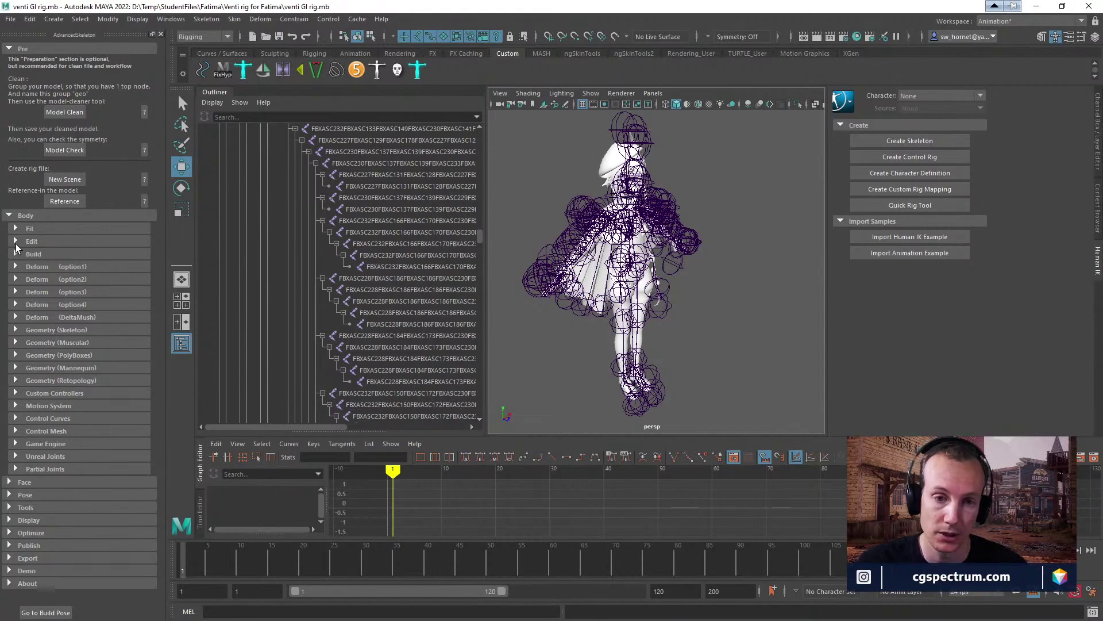
{"action": "left_click", "coordinate": [15, 241]}
{"action": "left_click", "coordinate": [16, 228]}
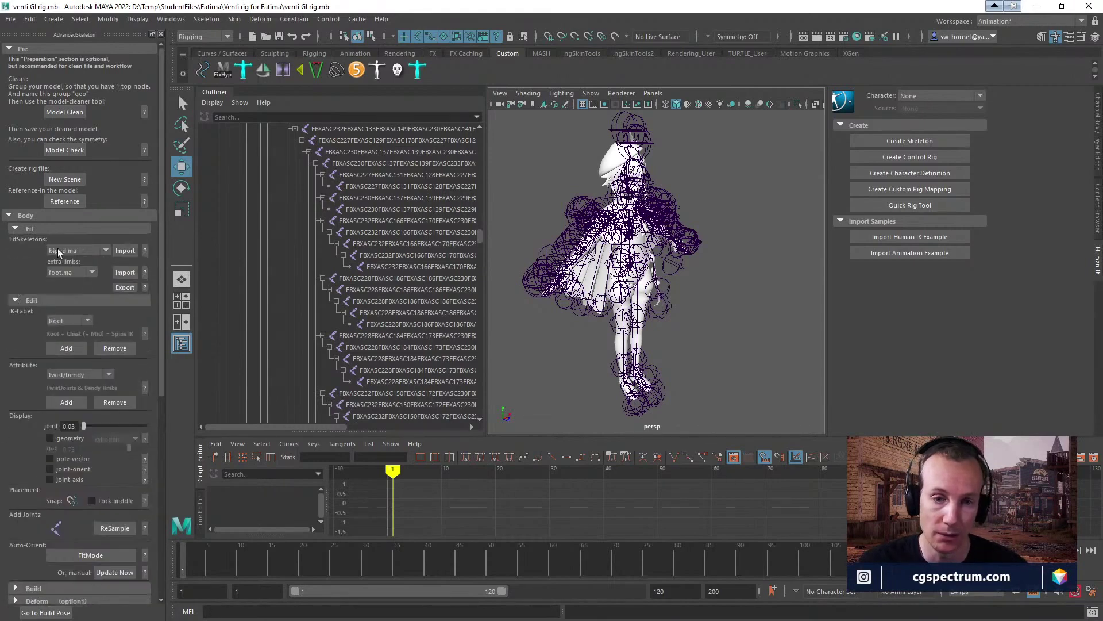
{"action": "left_click", "coordinate": [124, 251]}
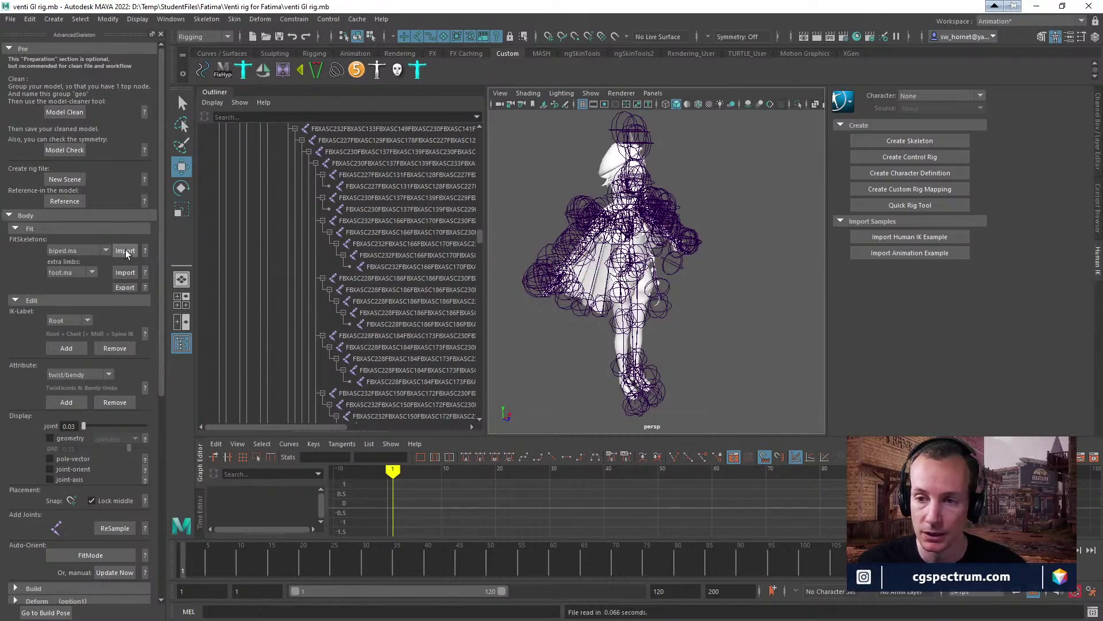
{"action": "left_click_drag", "start_coordinate": [702, 333], "coordinate": [692, 270], "text": "alt"}
{"action": "scroll", "coordinate": [671, 340], "scroll_direction": "up", "scroll_amount": 6}
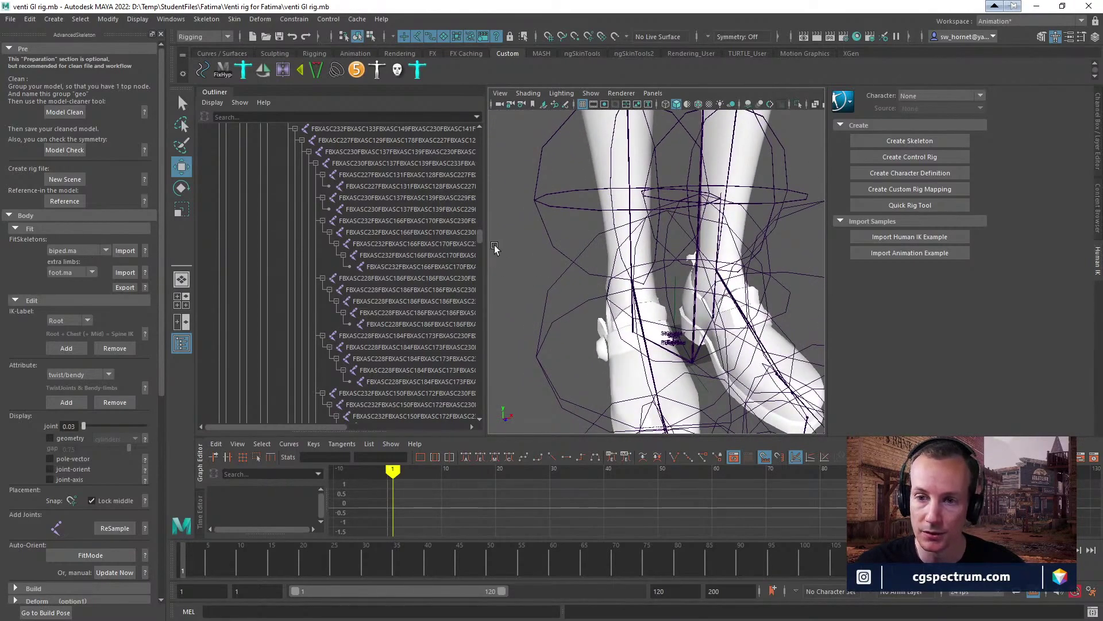
Collapse the joint hierarchies under Char_Main_Rig and check the transform values of Main_mesh.
{"action": "left_click_drag", "start_coordinate": [480, 235], "coordinate": [487, 112]}
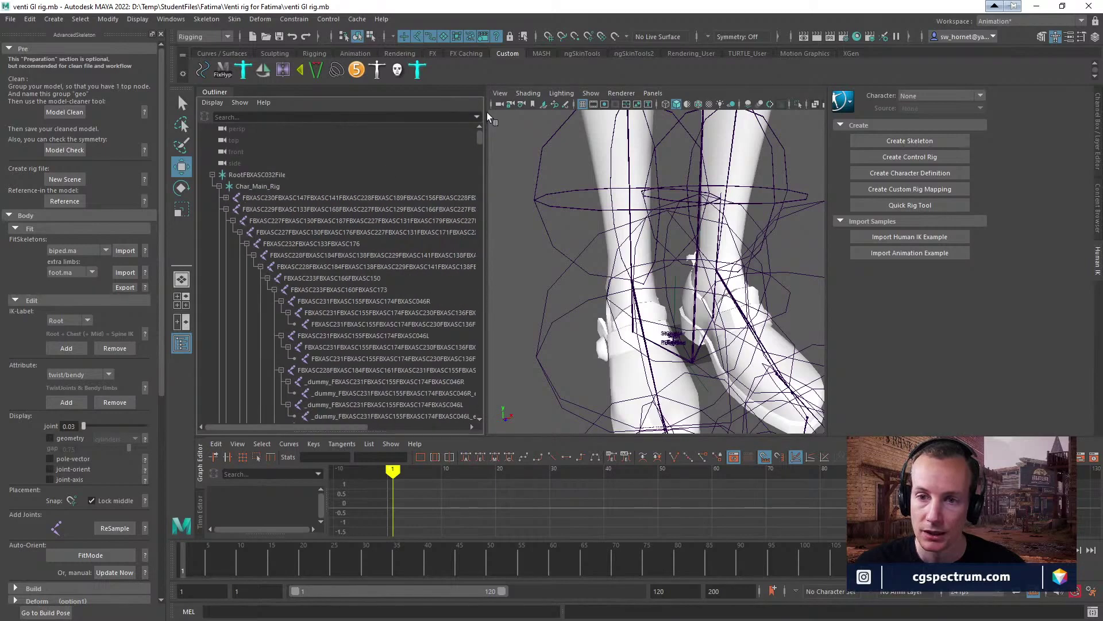
{"action": "left_click", "coordinate": [226, 198]}
{"action": "left_click", "coordinate": [225, 198]}
{"action": "left_click", "coordinate": [226, 209]}
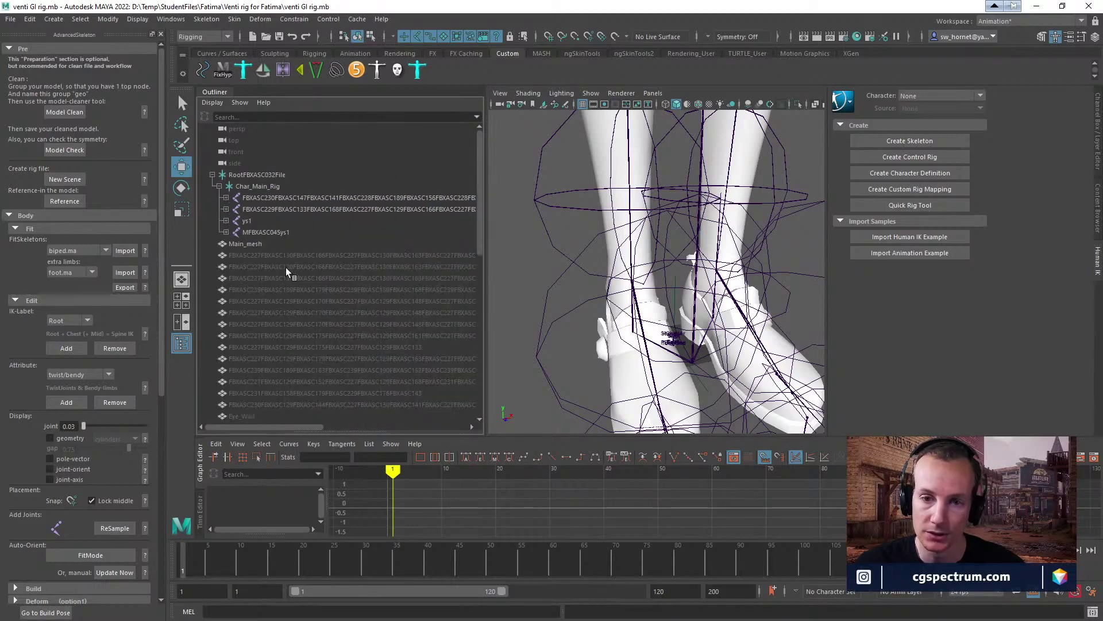
{"action": "left_click", "coordinate": [246, 242]}
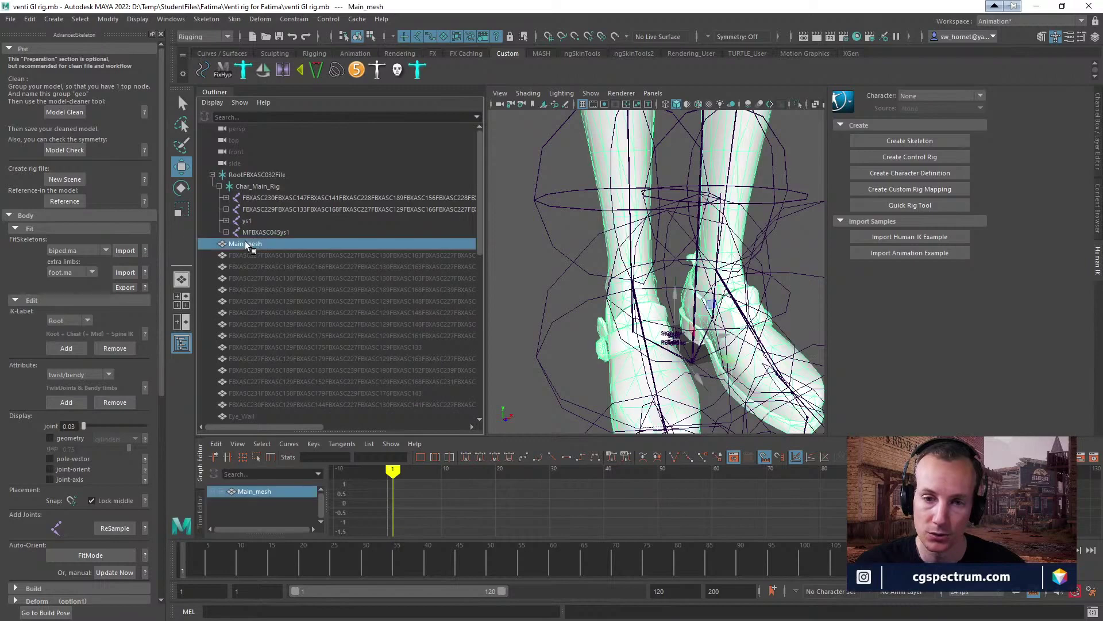
{"action": "left_click", "coordinate": [1095, 37]}
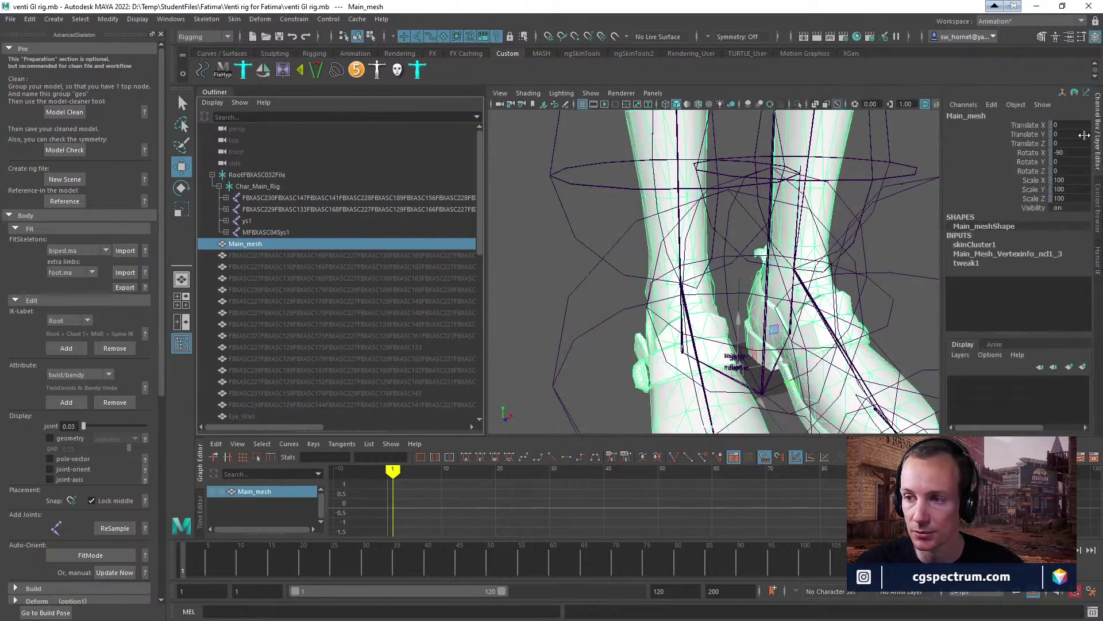
Scale the FitSkeleton uniformly to 47.8 on X, Y and Z.
{"action": "scroll", "coordinate": [287, 292], "scroll_direction": "down", "scroll_amount": 10}
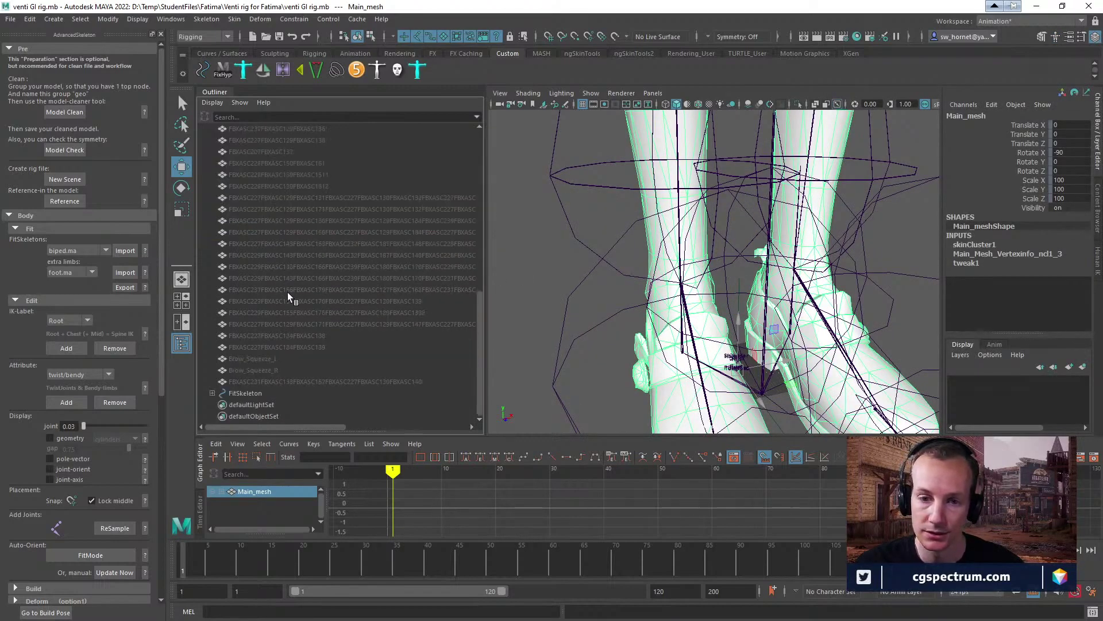
{"action": "left_click", "coordinate": [241, 393]}
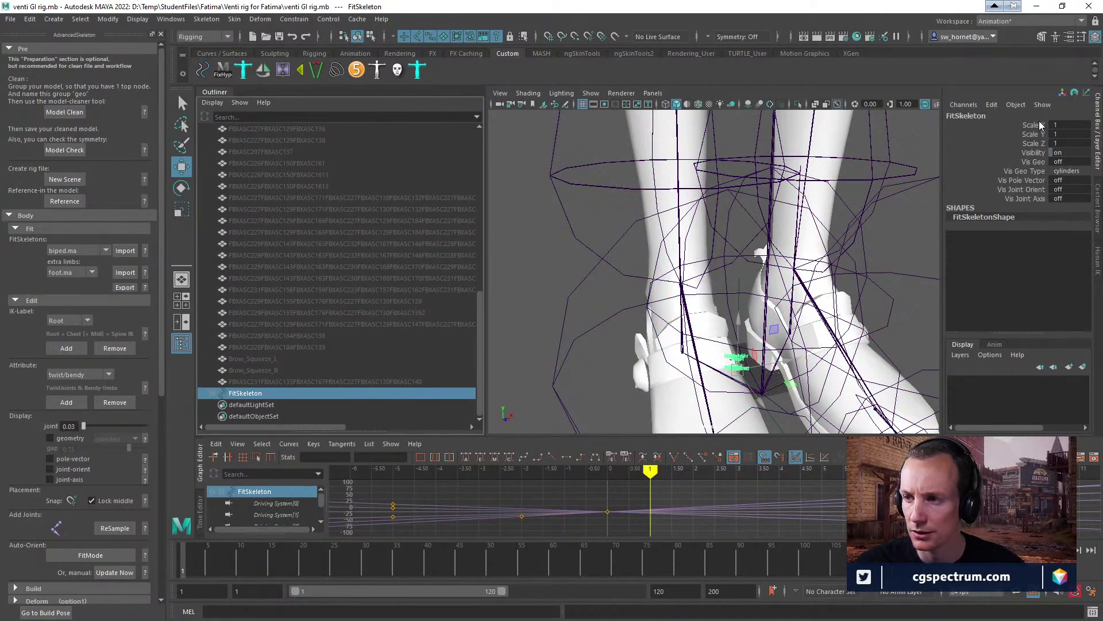
{"action": "left_click_drag", "start_coordinate": [1041, 125], "coordinate": [1041, 140]}
{"action": "middle_click_drag", "start_coordinate": [695, 196], "coordinate": [812, 198]}
{"action": "key", "text": "f"}
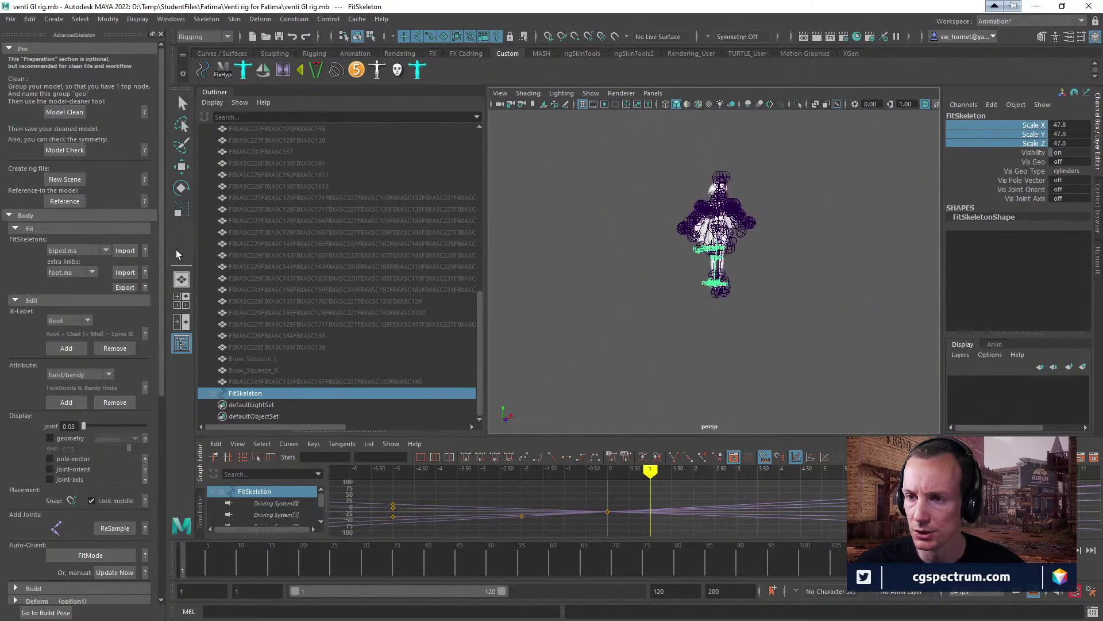
Compare the scaled fit skeleton with the character's proportions from several angles, and delete FitSkeleton from the scene.
{"action": "scroll", "coordinate": [776, 253], "scroll_direction": "up", "scroll_amount": 5}
{"action": "left_click", "coordinate": [783, 257]}
{"action": "key", "text": "w"}
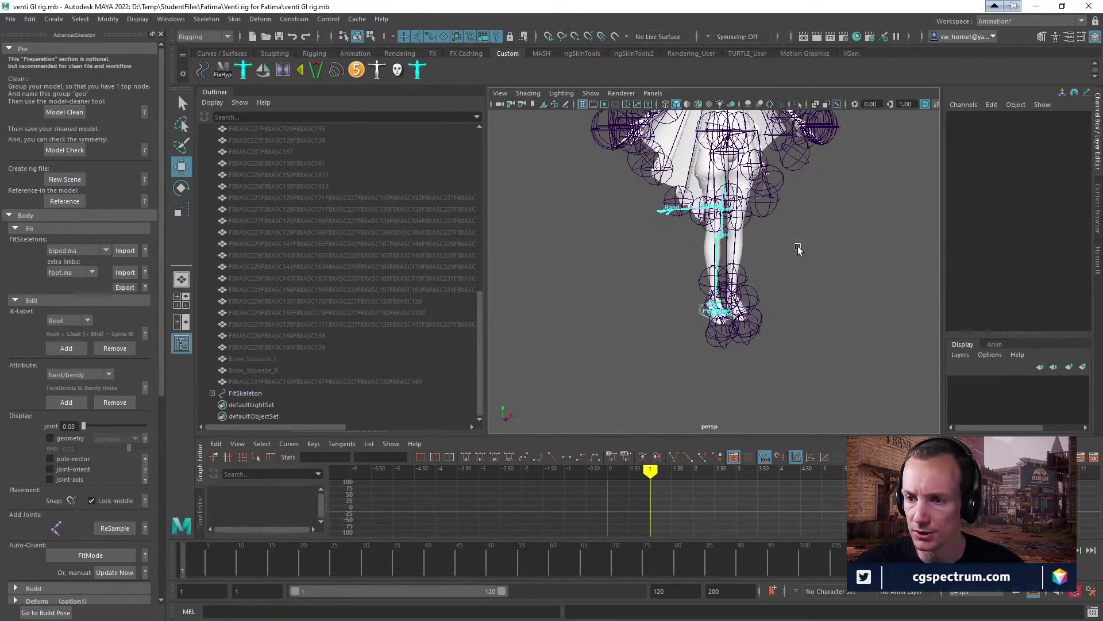
{"action": "left_click_drag", "start_coordinate": [798, 248], "coordinate": [706, 258], "text": "alt"}
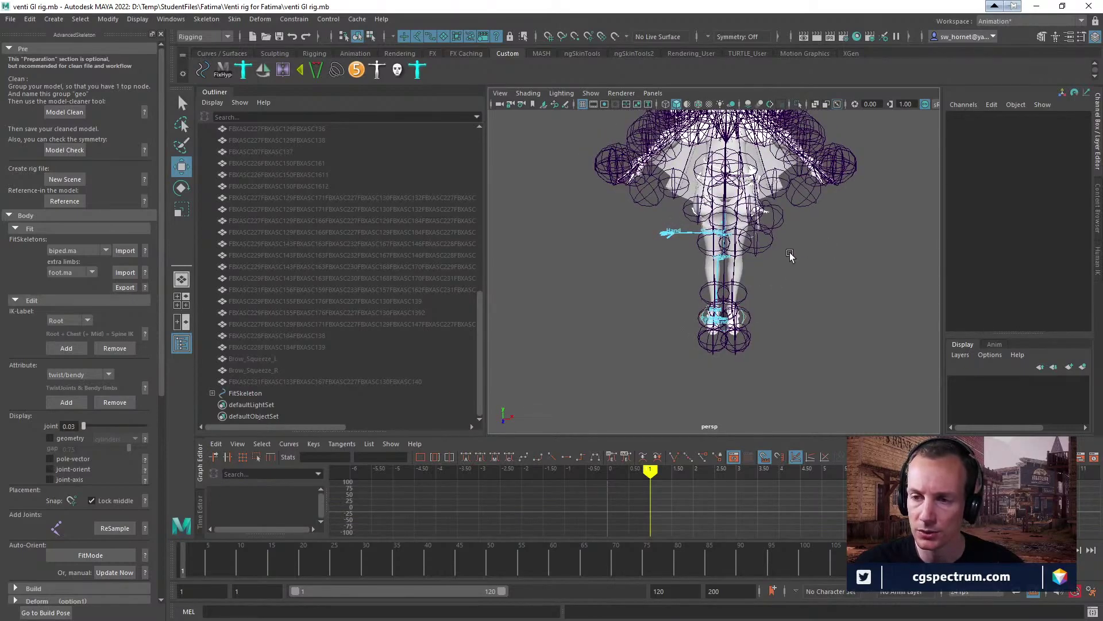
{"action": "middle_click_drag", "start_coordinate": [789, 250], "coordinate": [720, 301], "text": "alt"}
{"action": "left_click_drag", "start_coordinate": [720, 301], "coordinate": [771, 288], "text": "alt"}
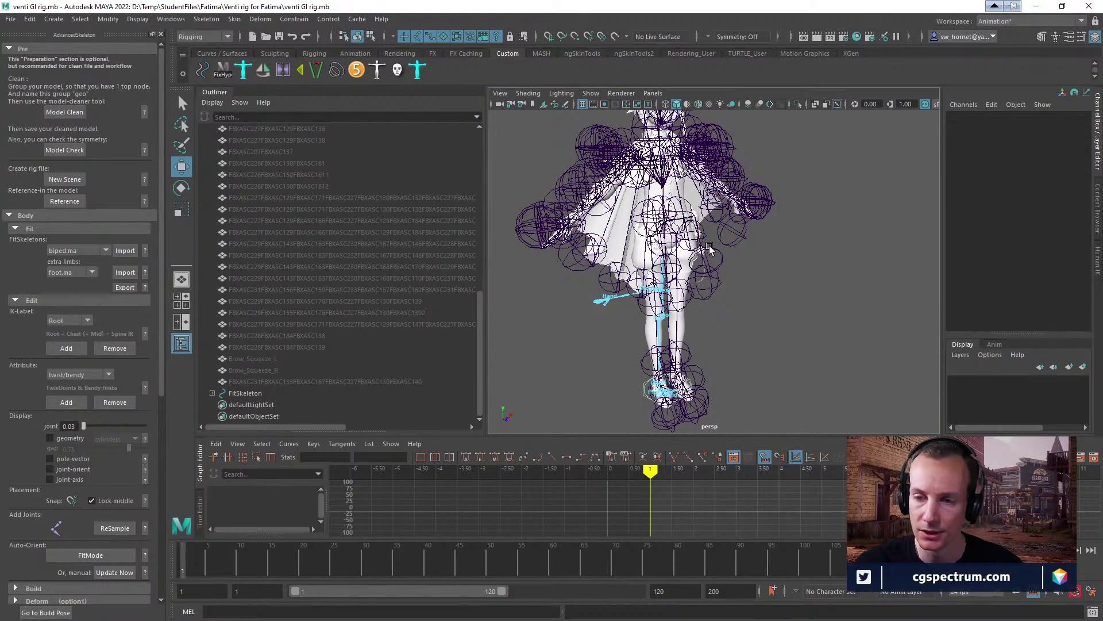
{"action": "left_click_drag", "start_coordinate": [718, 181], "coordinate": [707, 251], "text": "alt"}
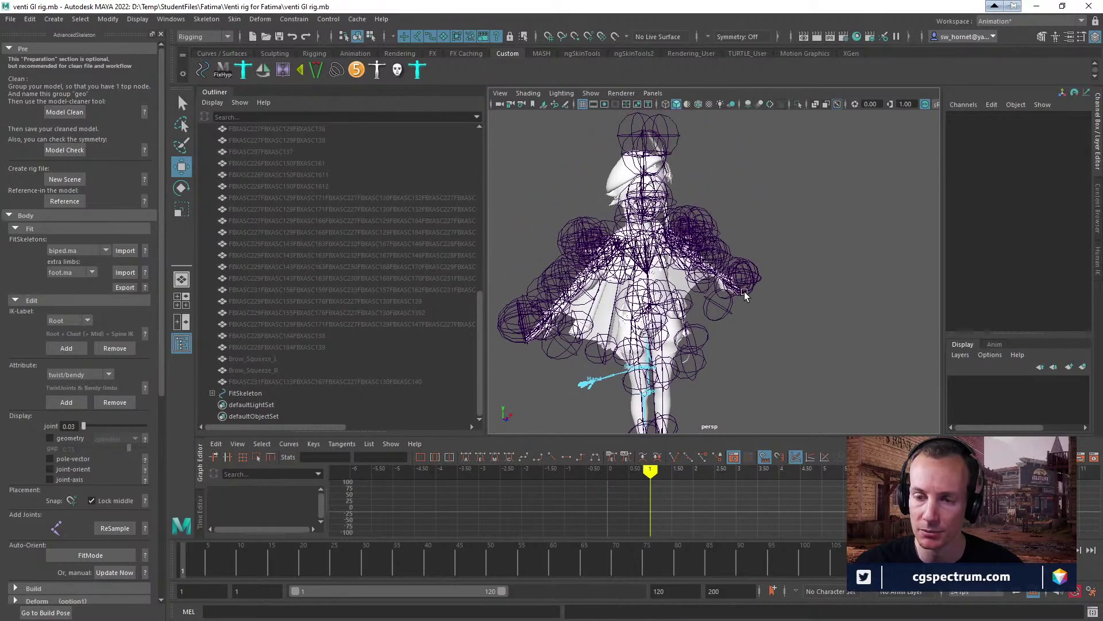
{"action": "mouse_move", "coordinate": [745, 295]}
{"action": "left_mouse_down", "text": "alt"}
{"action": "mouse_move", "coordinate": [716, 285]}
{"action": "mouse_move", "coordinate": [726, 305]}
{"action": "left_mouse_up", "text": "alt"}
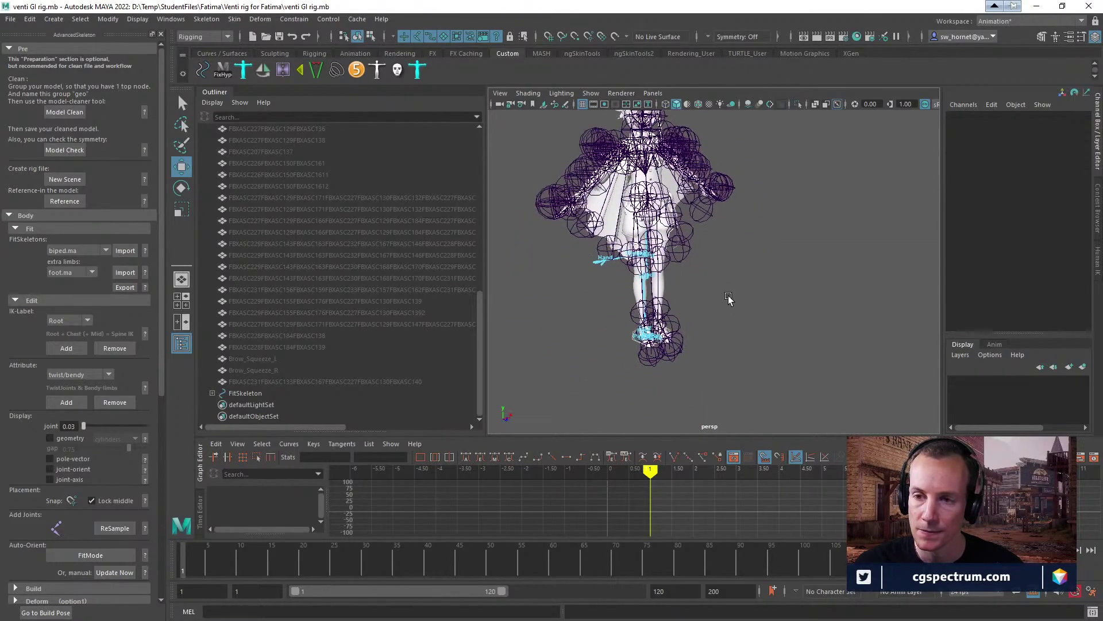
{"action": "left_click_drag", "start_coordinate": [741, 236], "coordinate": [746, 276], "text": "alt"}
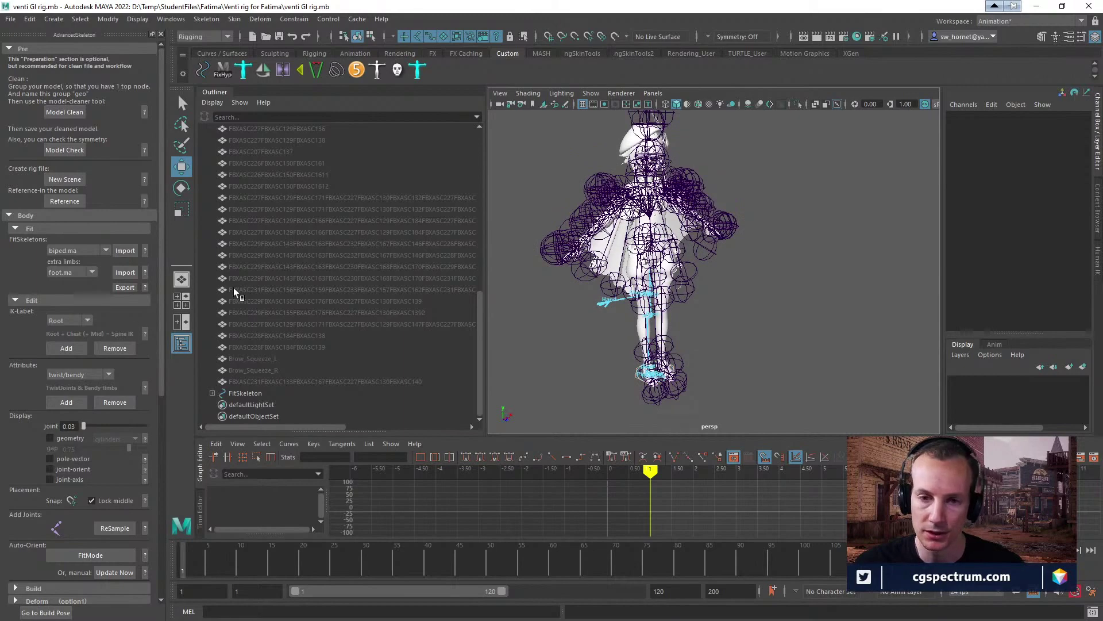
{"action": "left_click", "coordinate": [239, 392]}
{"action": "key", "text": "Delete"}
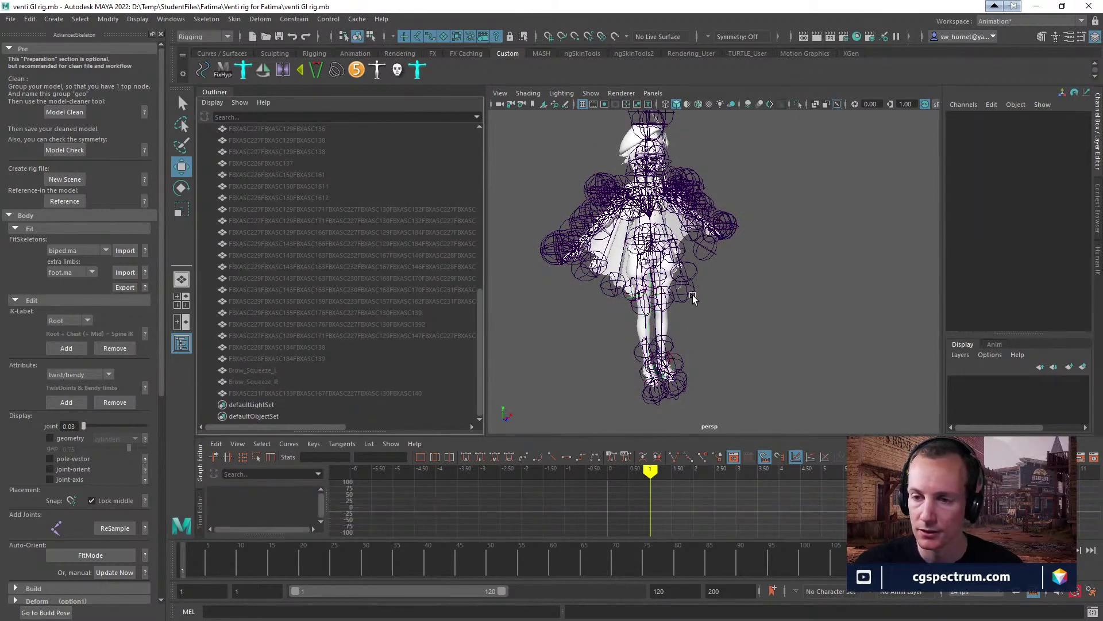
Select a joint on each lower leg and examine the character's existing skeleton from several angles.
{"action": "left_click", "coordinate": [671, 343]}
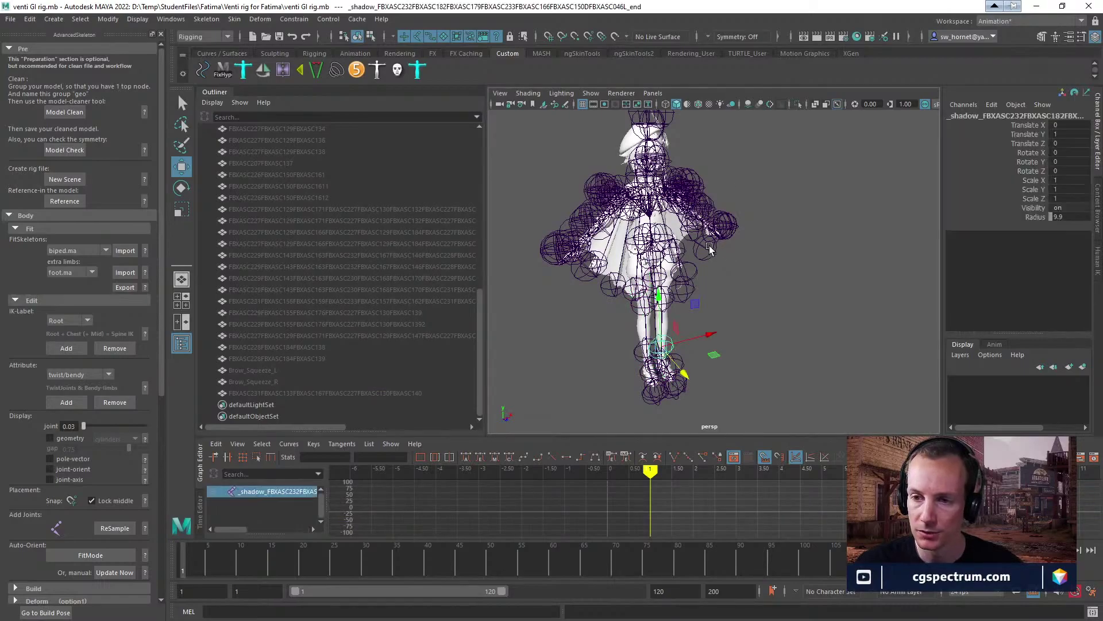
{"action": "scroll", "coordinate": [747, 244], "scroll_direction": "up", "scroll_amount": 5}
{"action": "scroll", "coordinate": [761, 262], "scroll_direction": "down", "scroll_amount": 5}
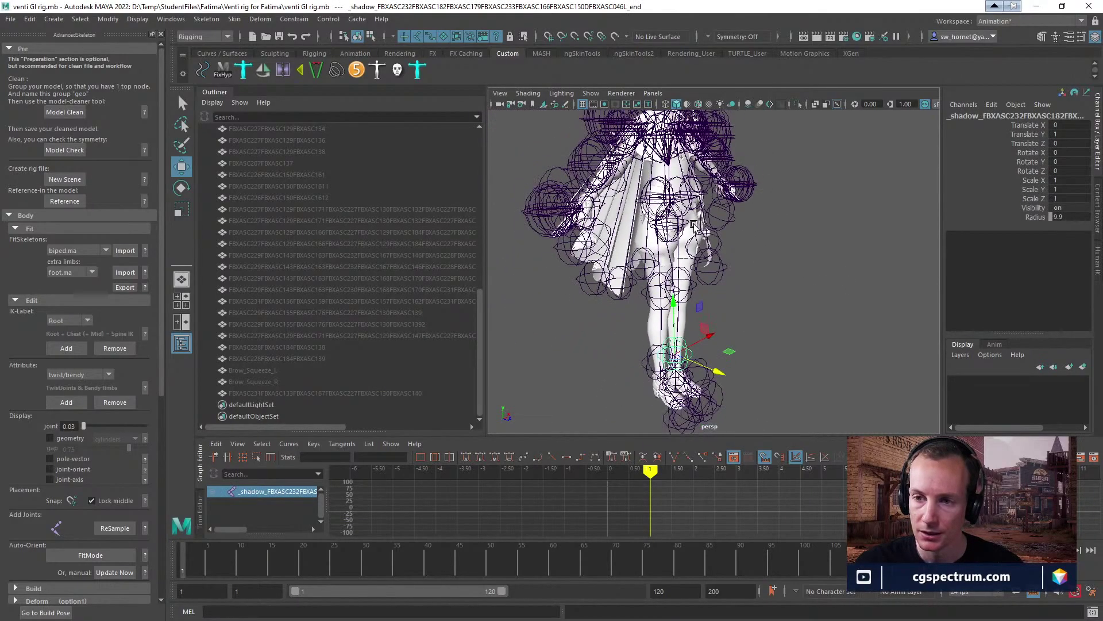
{"action": "left_click_drag", "start_coordinate": [740, 181], "coordinate": [738, 231], "text": "alt"}
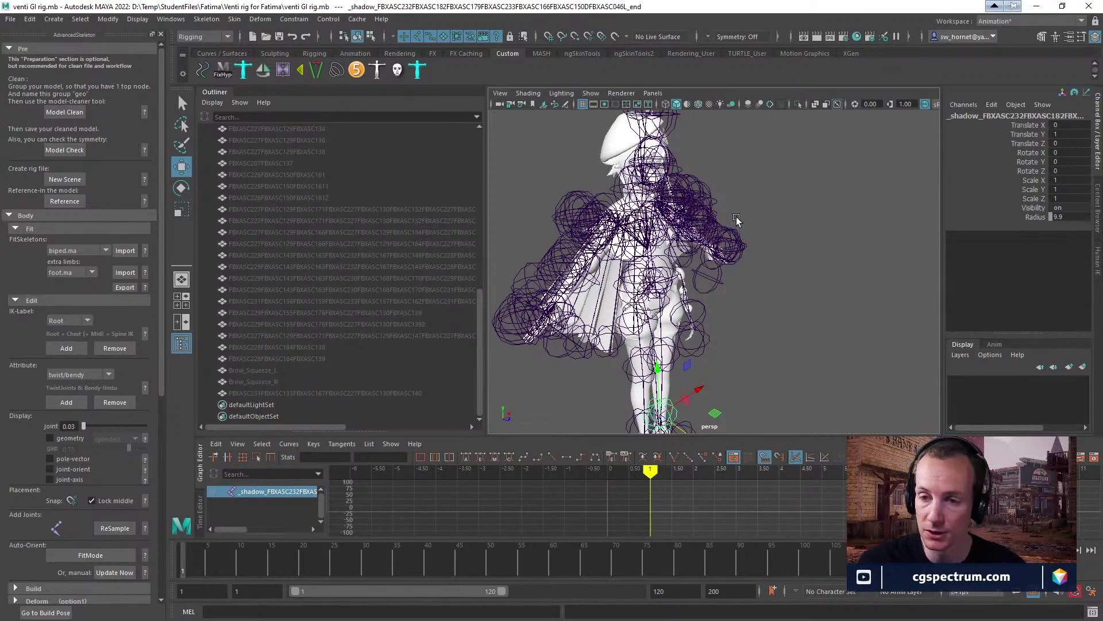
{"action": "left_click_drag", "start_coordinate": [737, 219], "coordinate": [650, 310], "text": "alt"}
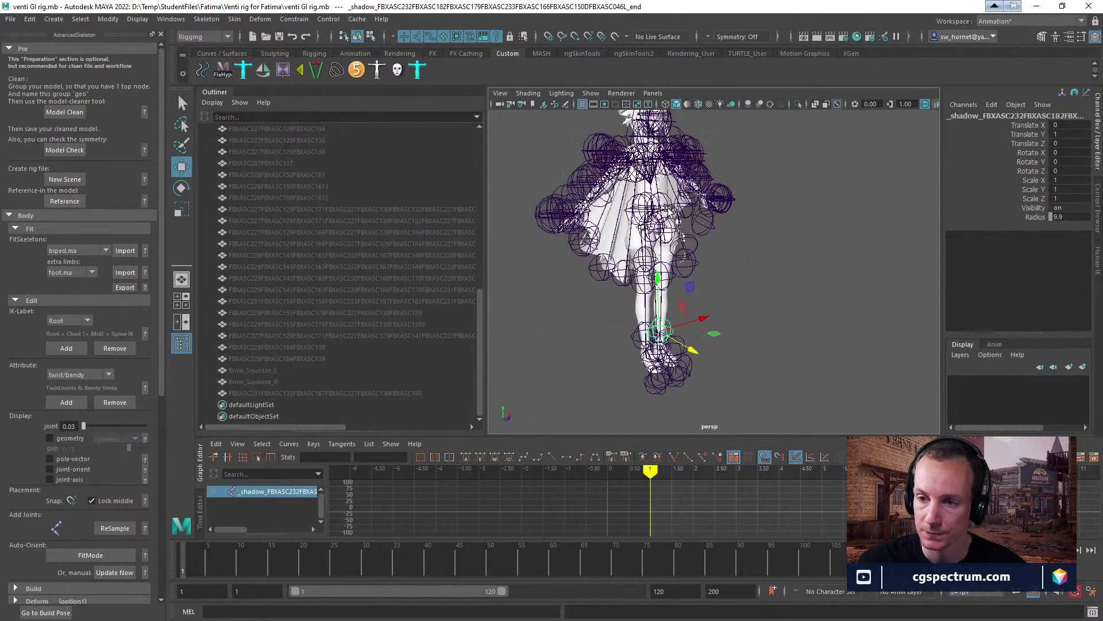
{"action": "left_click", "coordinate": [634, 346]}
{"action": "left_click_drag", "start_coordinate": [734, 308], "coordinate": [688, 286], "text": "alt"}
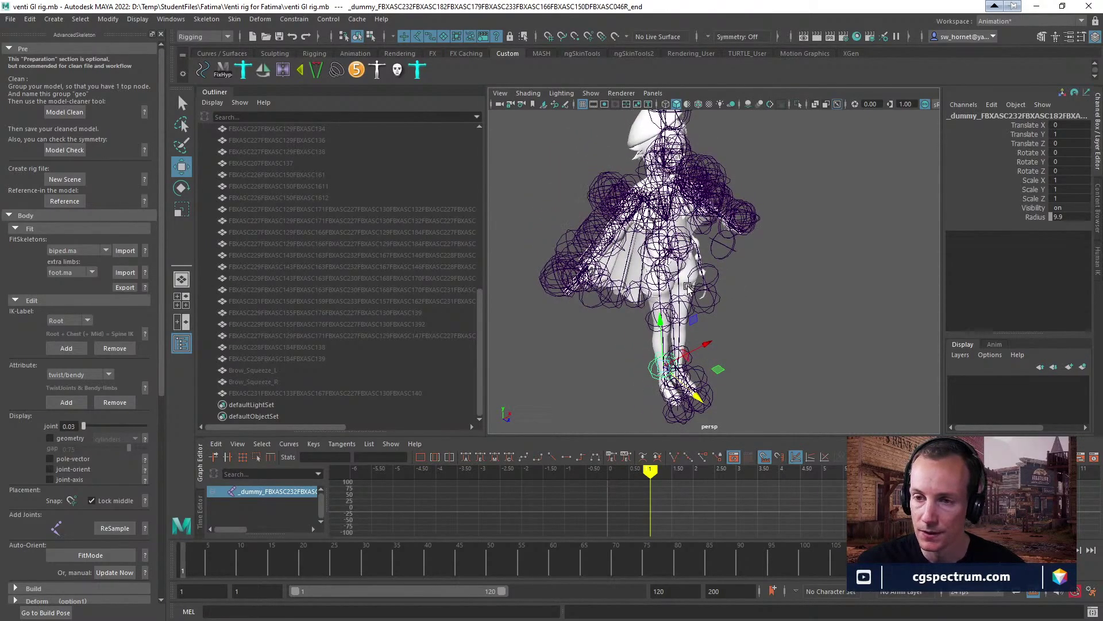
Select the Char_Main_Rig group and start an Export Selection of it.
{"action": "scroll", "coordinate": [389, 186], "scroll_direction": "up", "scroll_amount": 10}
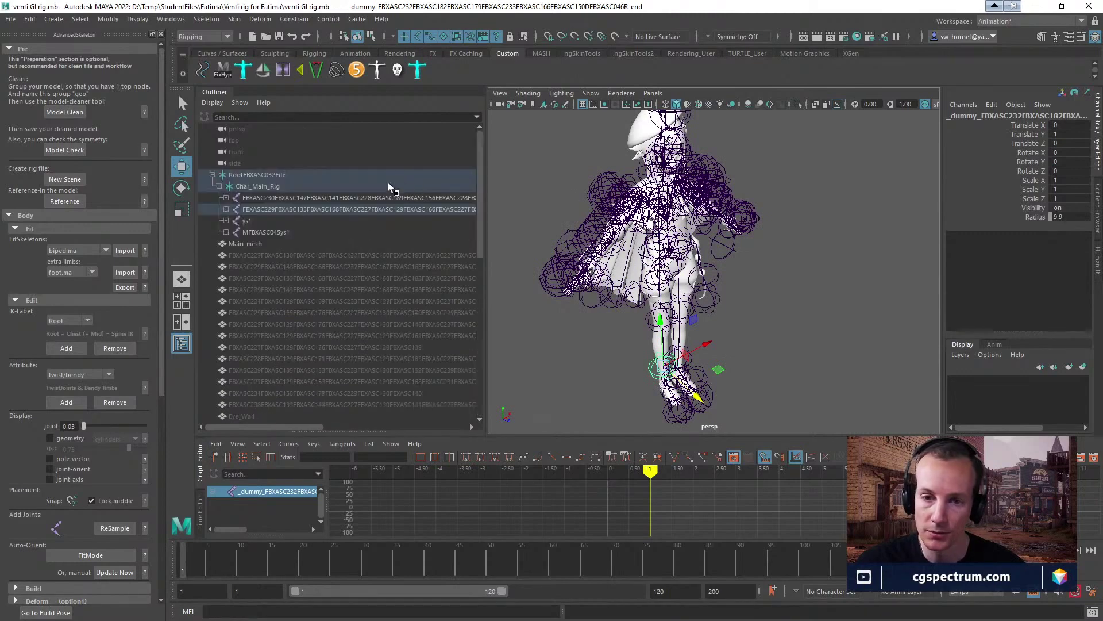
{"action": "left_click", "coordinate": [250, 187]}
{"action": "left_click", "coordinate": [248, 179]}
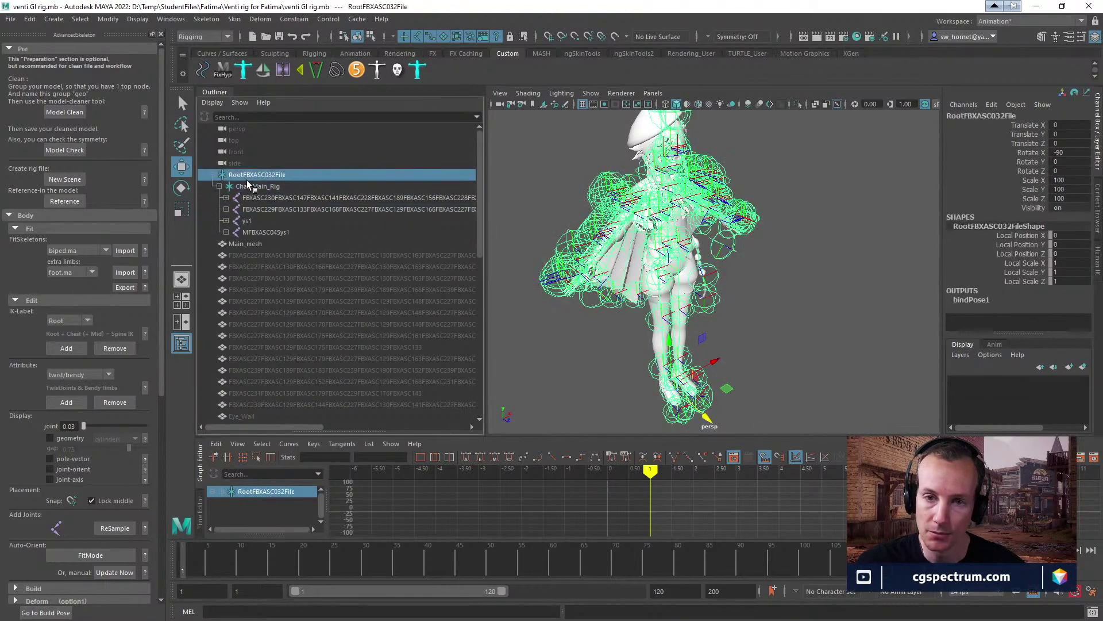
{"action": "left_click", "coordinate": [251, 187]}
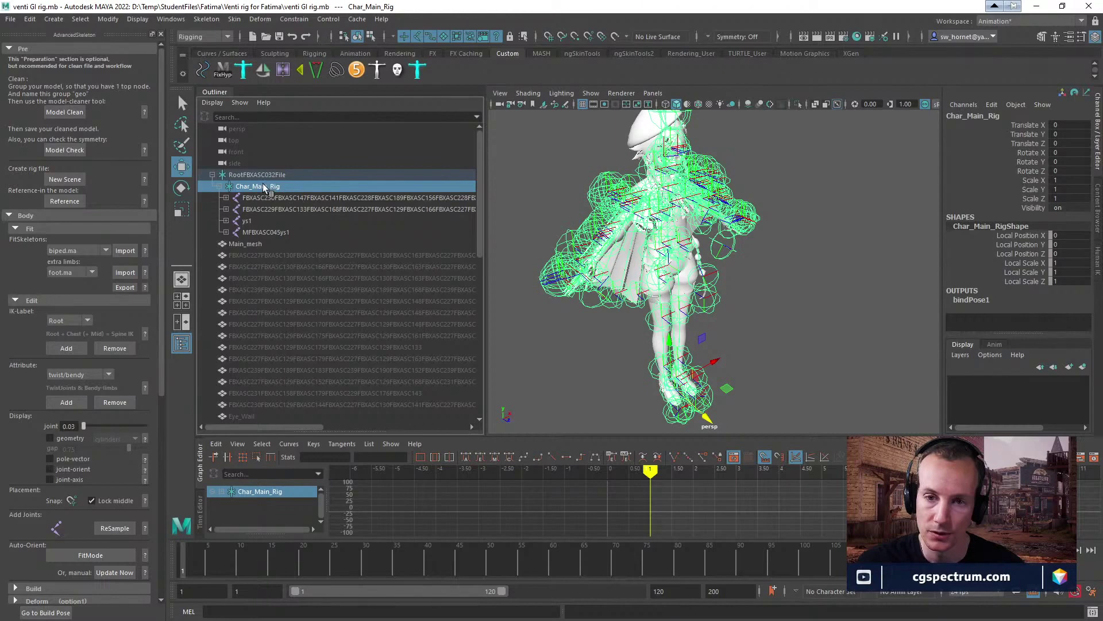
{"action": "left_click", "coordinate": [10, 19]}
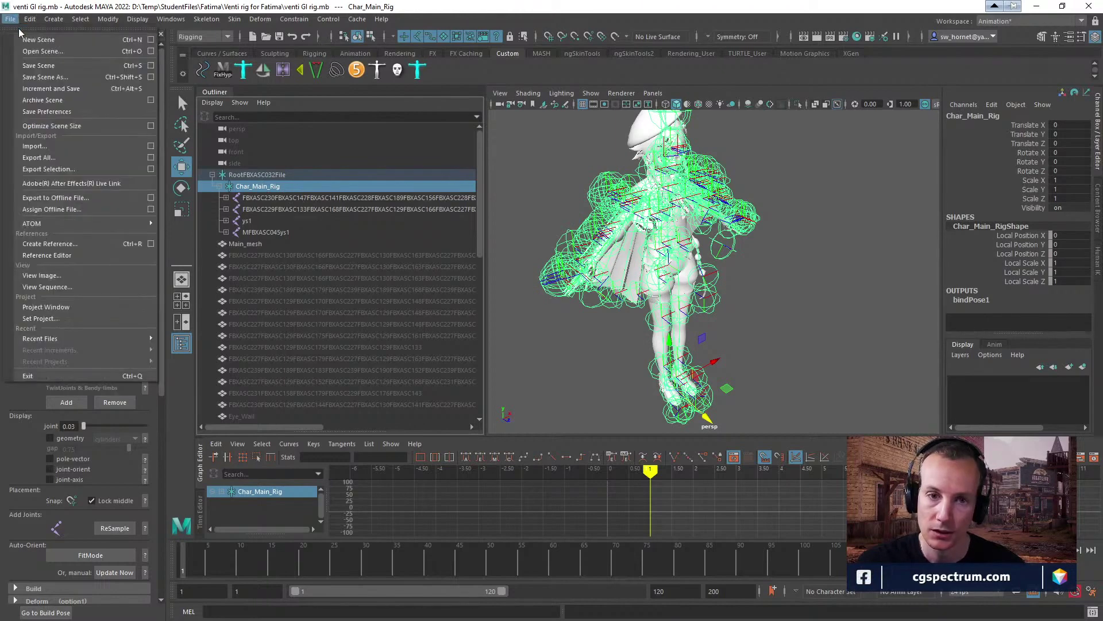
{"action": "left_click", "coordinate": [51, 168]}
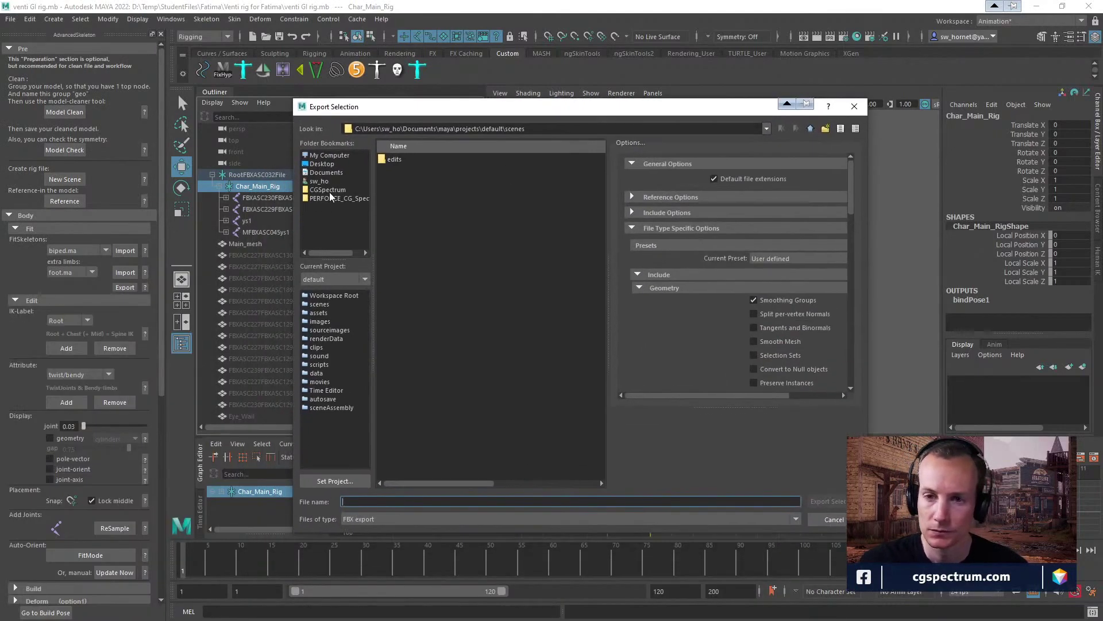
{"action": "left_click", "coordinate": [325, 198]}
{"action": "left_click", "coordinate": [327, 191]}
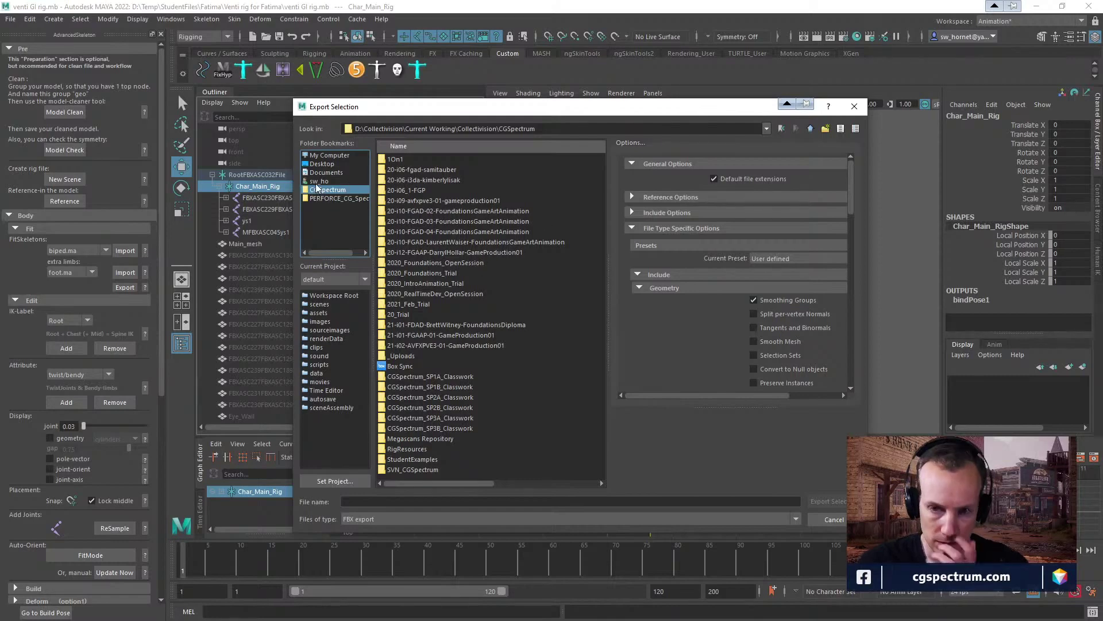
{"action": "left_click", "coordinate": [407, 170]}
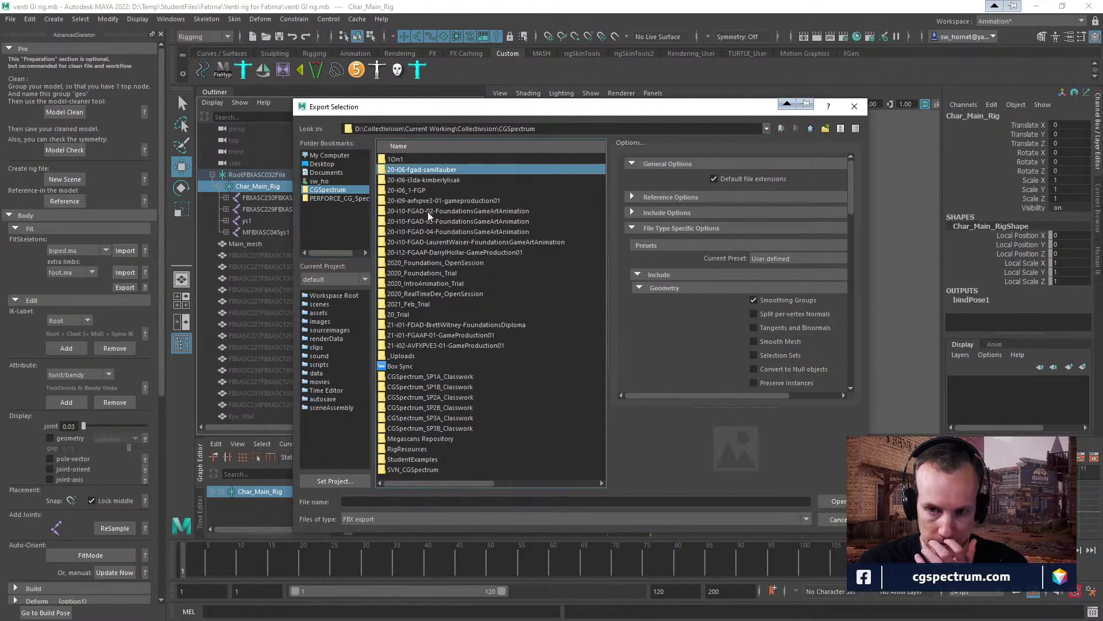
Set the export location to the student's Venti rig folder inside D:\Temp\StudentFiles.
{"action": "left_click", "coordinate": [334, 199]}
{"action": "left_click", "coordinate": [810, 129]}
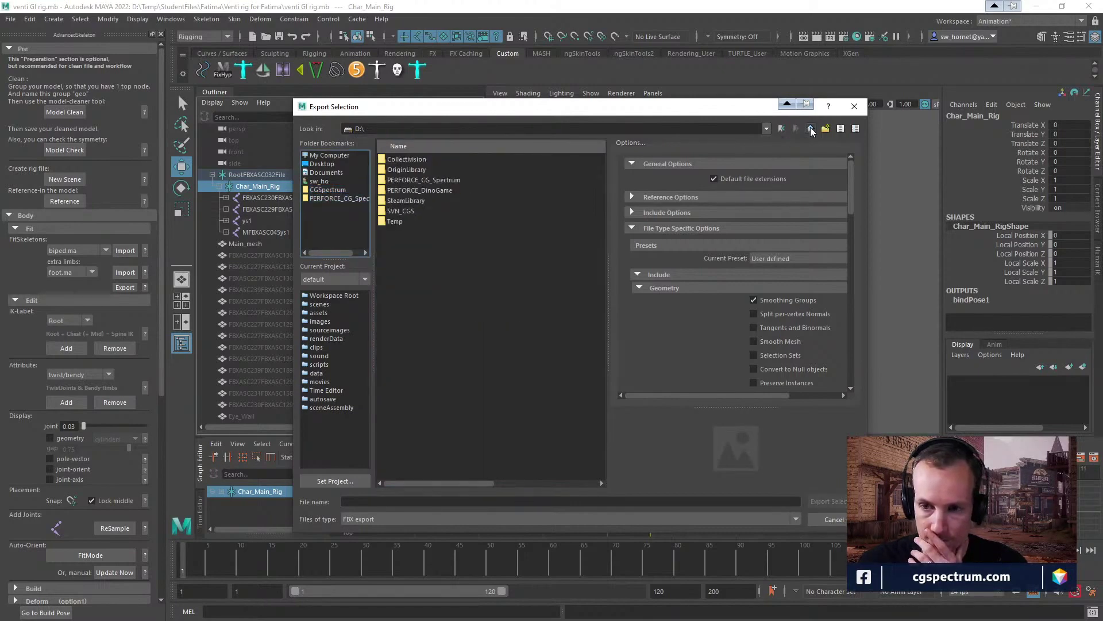
{"action": "double_click", "coordinate": [391, 222]}
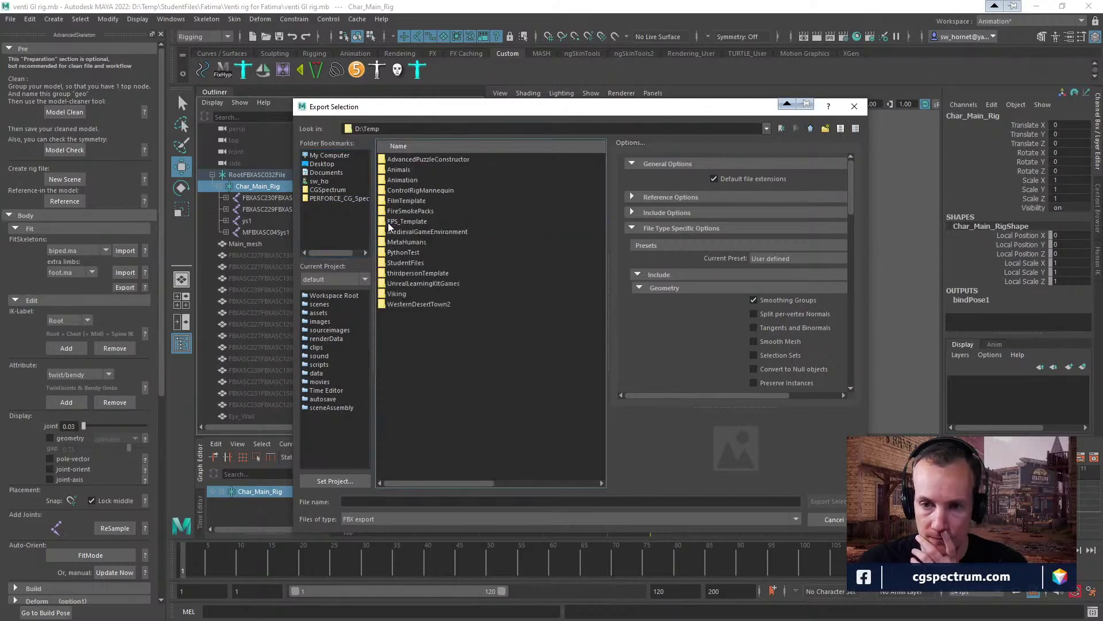
{"action": "double_click", "coordinate": [404, 262]}
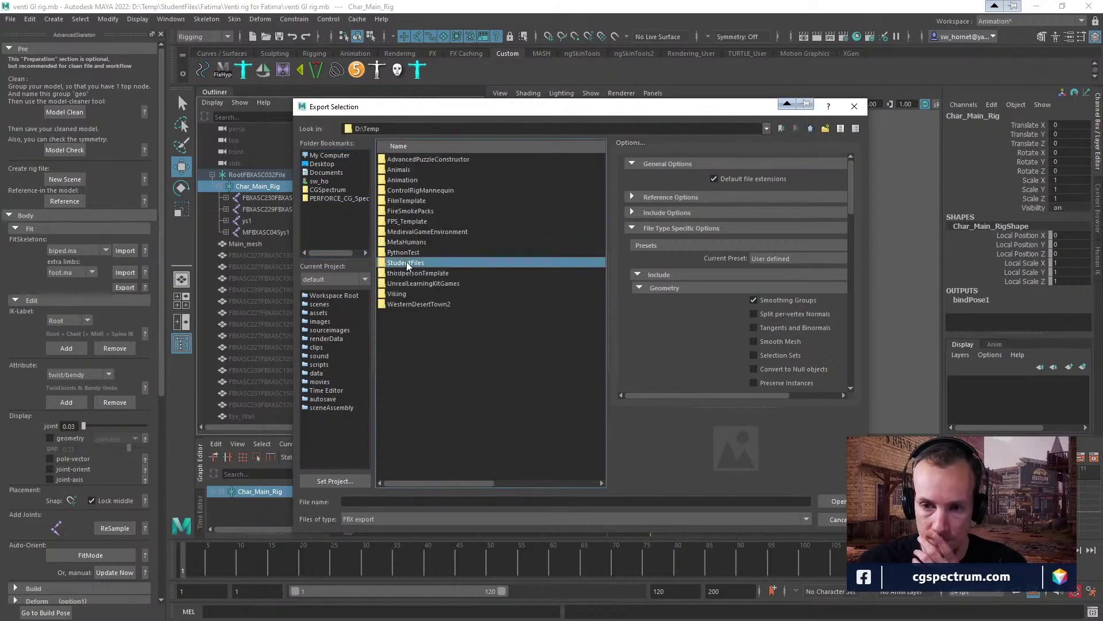
{"action": "double_click", "coordinate": [402, 170]}
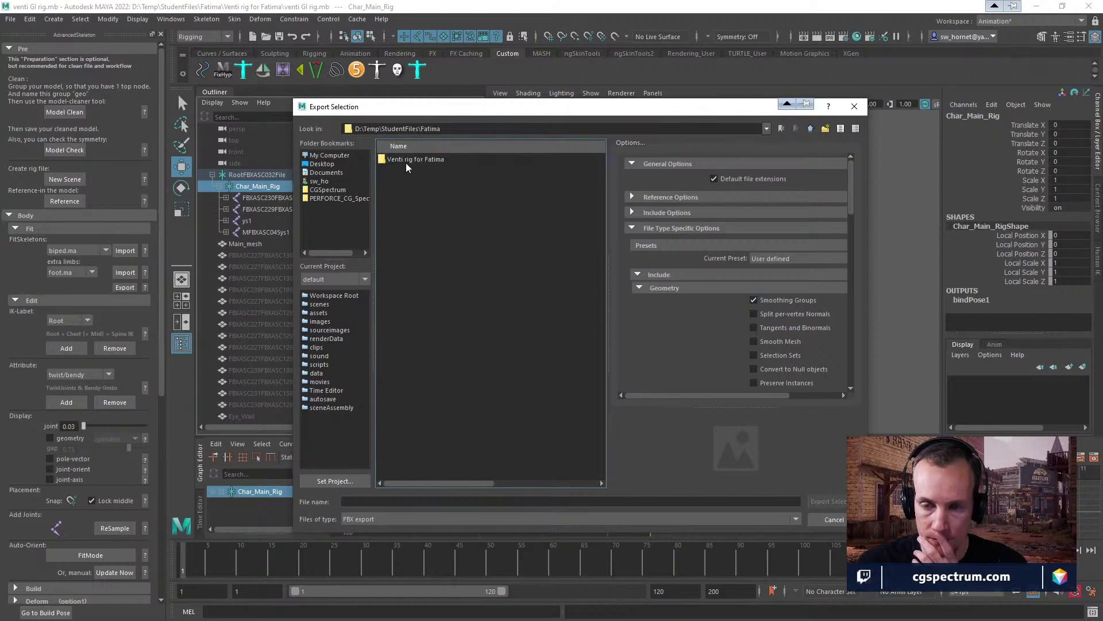
{"action": "double_click", "coordinate": [408, 161]}
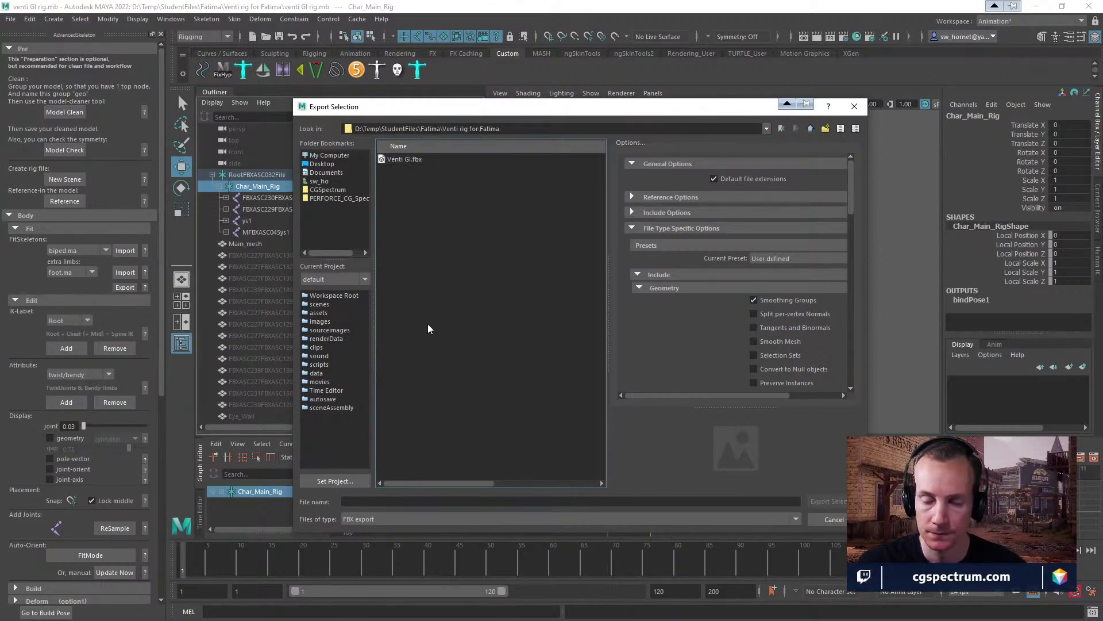
Name the export SKM_Venti, check the FBX geometry and animation options, and export the selected rig.
{"action": "left_click", "coordinate": [386, 501]}
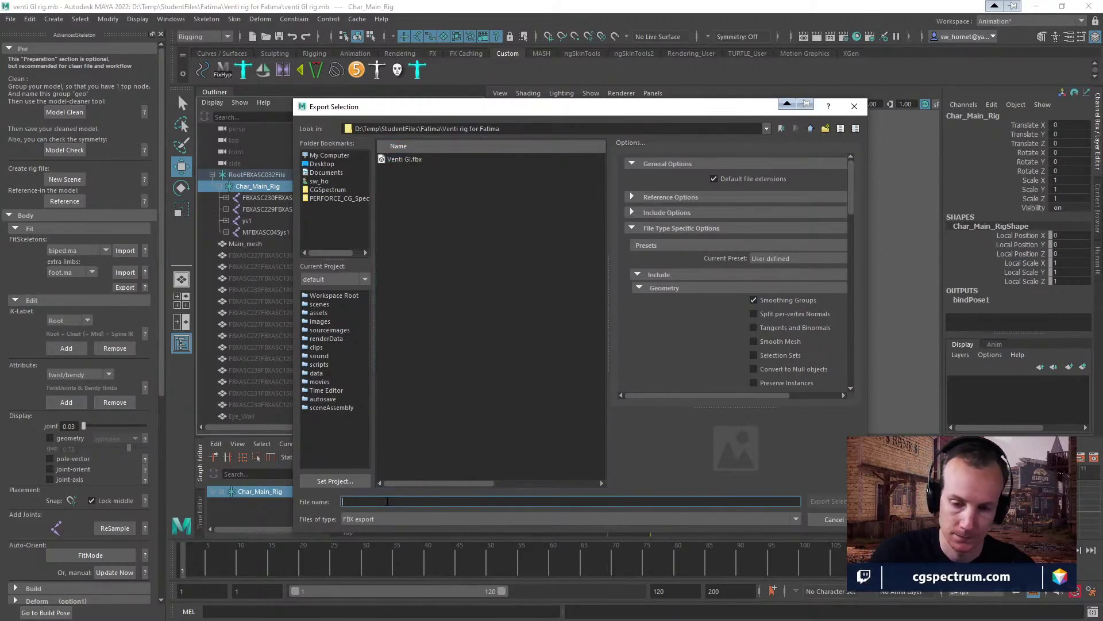
{"action": "type", "text": "SKM_Venti"}
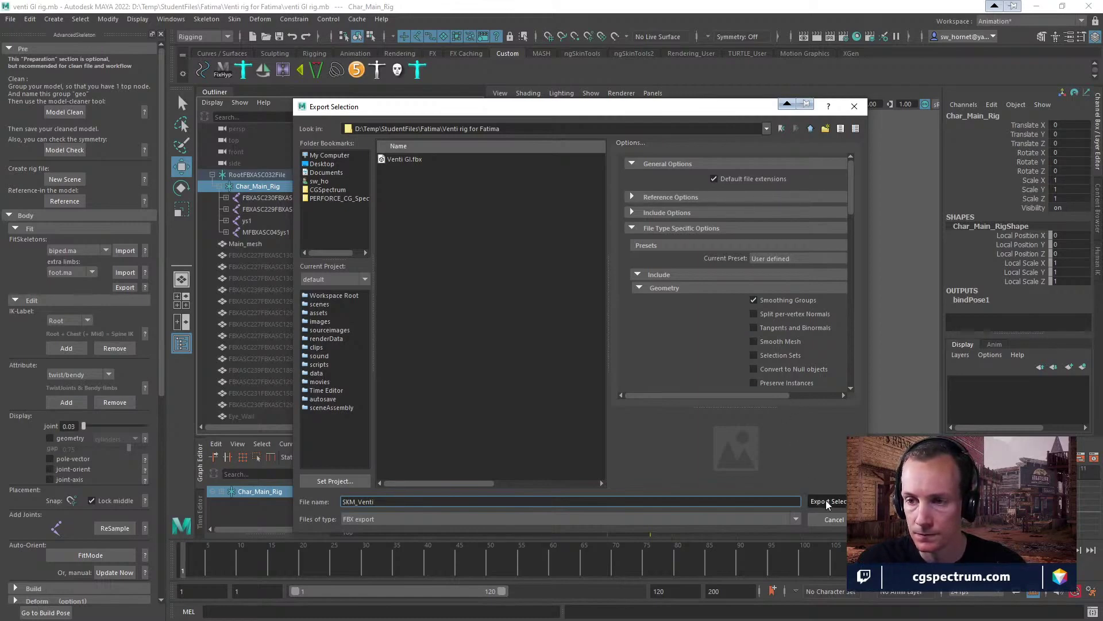
{"action": "scroll", "coordinate": [780, 298], "scroll_direction": "down", "scroll_amount": 2}
{"action": "scroll", "coordinate": [754, 322], "scroll_direction": "down", "scroll_amount": 4}
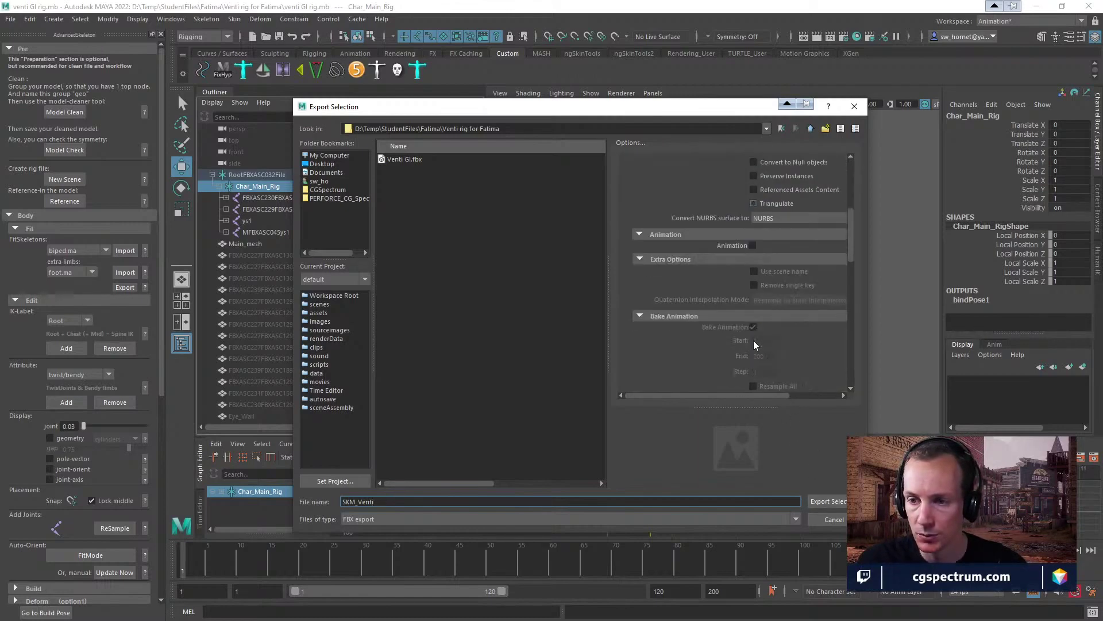
{"action": "left_click", "coordinate": [825, 501]}
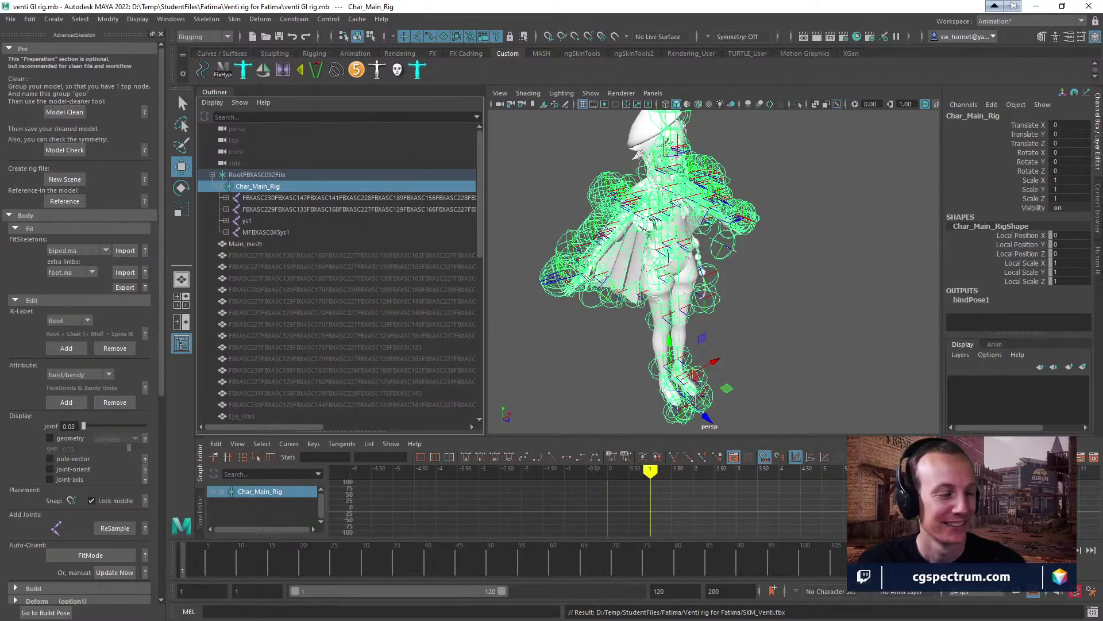
Switch to File Explorer and look through the folders on the D: drive around the exported Venti rig.
{"action": "key", "text": "alt+Tab"}
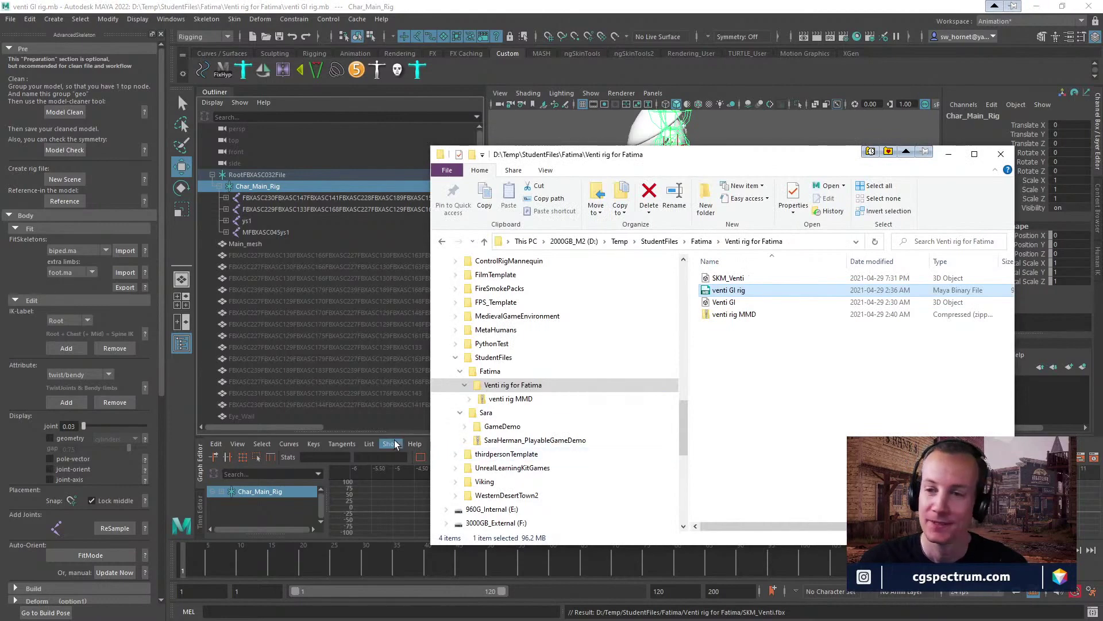
{"action": "scroll", "coordinate": [598, 353], "scroll_direction": "up", "scroll_amount": 1}
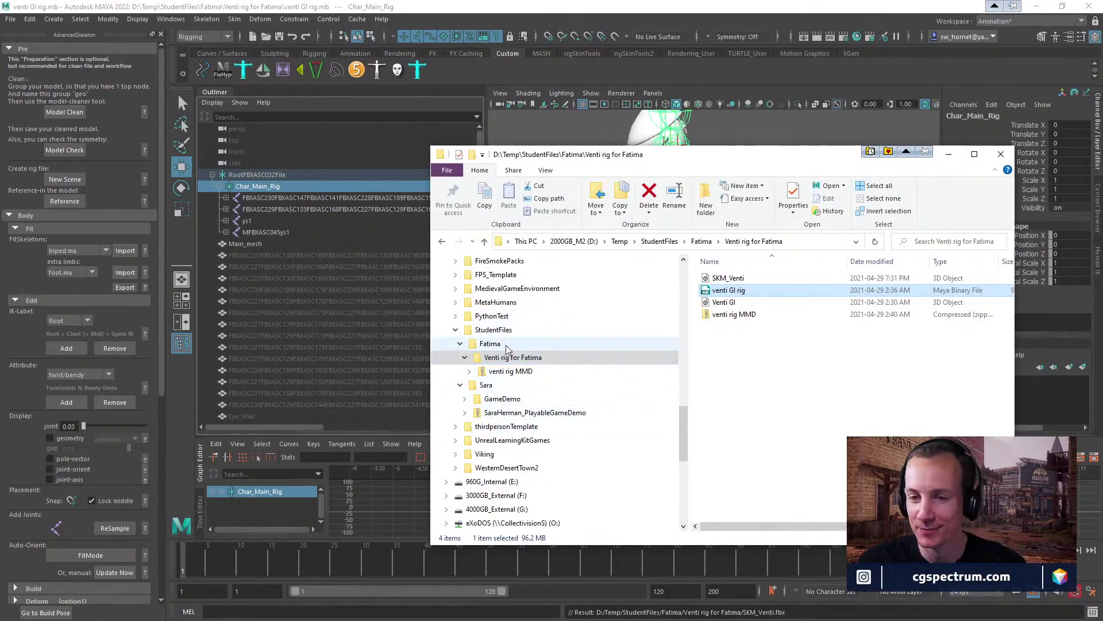
{"action": "scroll", "coordinate": [546, 372], "scroll_direction": "up", "scroll_amount": 6}
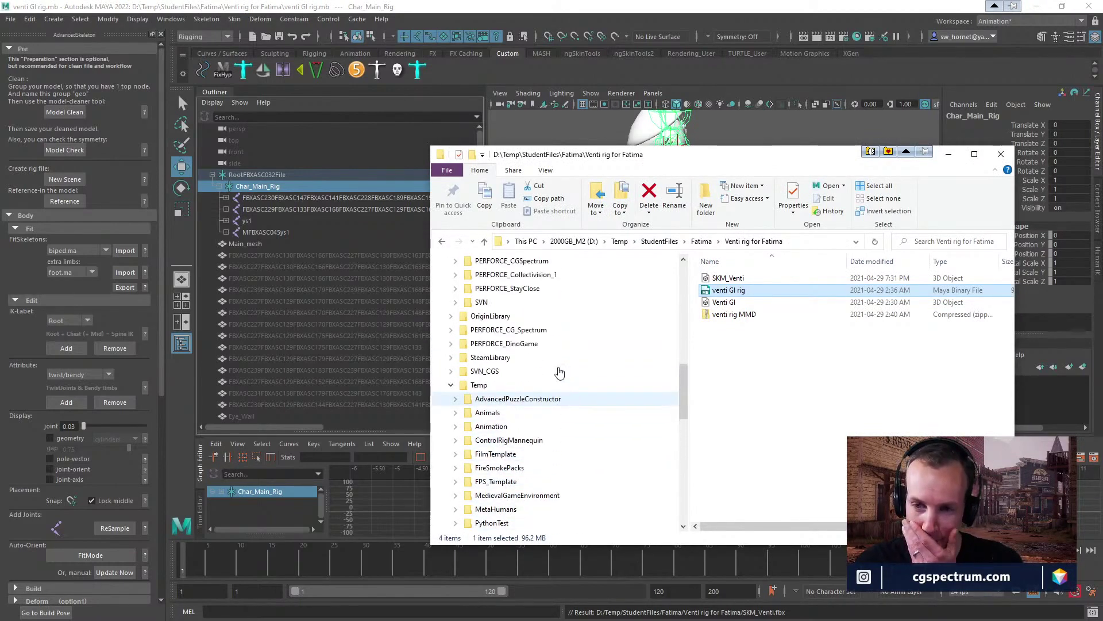
{"action": "scroll", "coordinate": [557, 370], "scroll_direction": "up", "scroll_amount": 1}
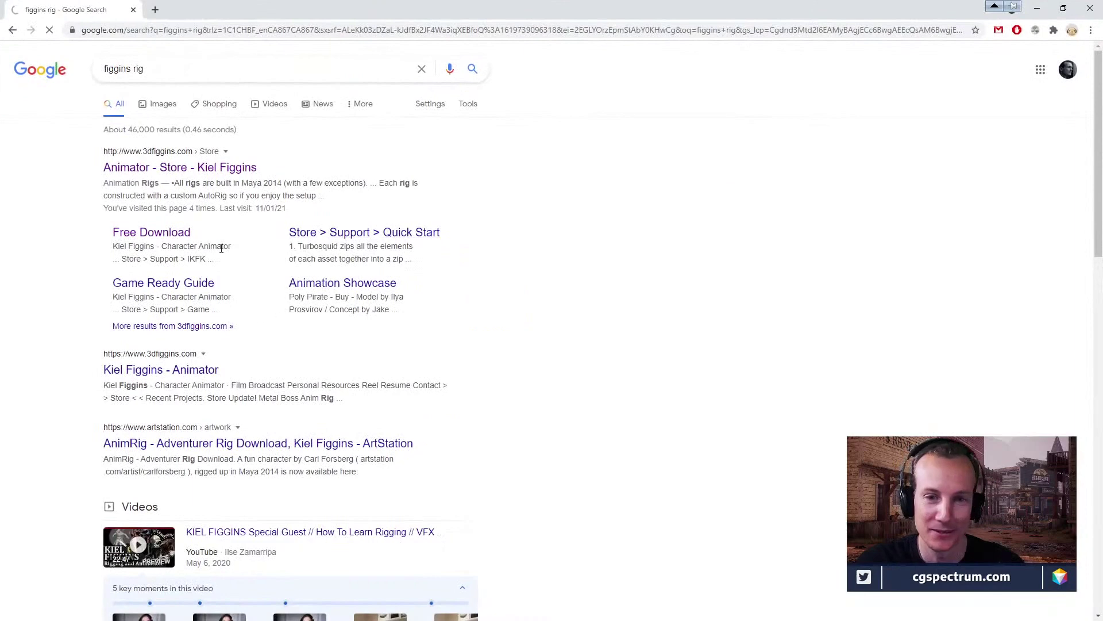
Open the 3dfiggins.com store from the "figgins rig" search results and reload the page.
{"action": "left_click", "coordinate": [182, 170]}
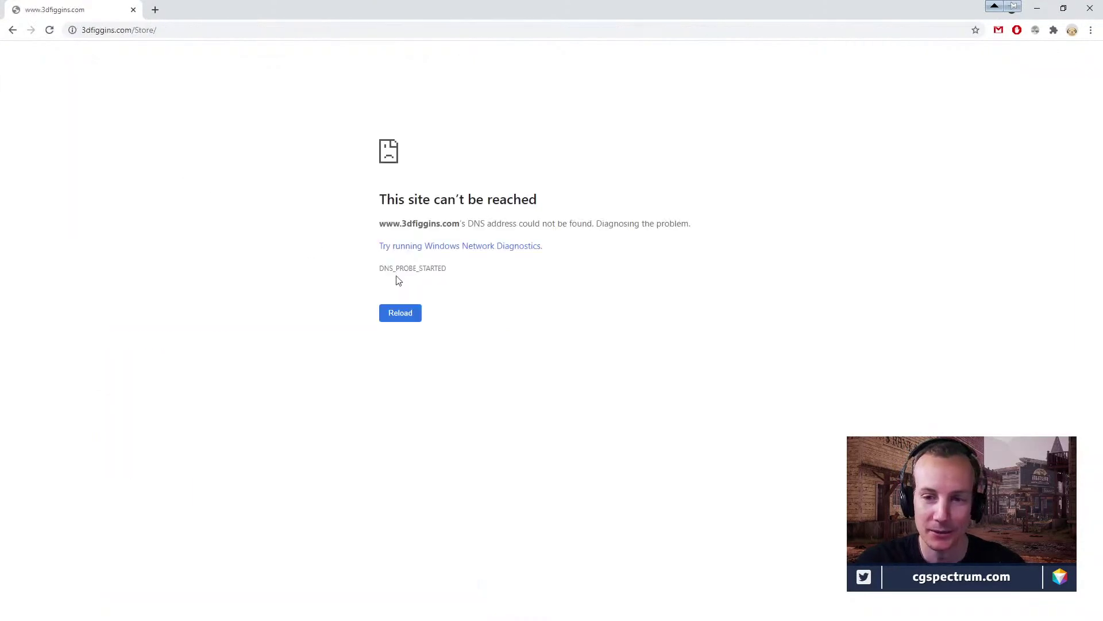
{"action": "left_click", "coordinate": [400, 316]}
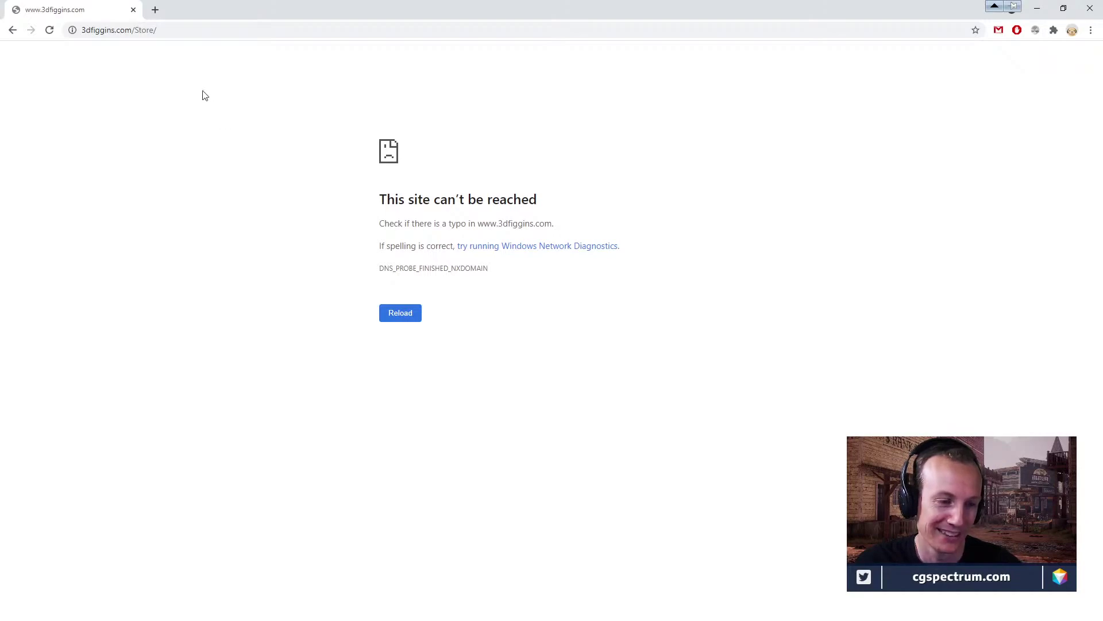
{"action": "key", "text": "F5"}
Browse the animation rigs offered in the 3dfiggins.com store, including those marked as game ready.
{"action": "scroll", "coordinate": [489, 322], "scroll_direction": "down", "scroll_amount": 7}
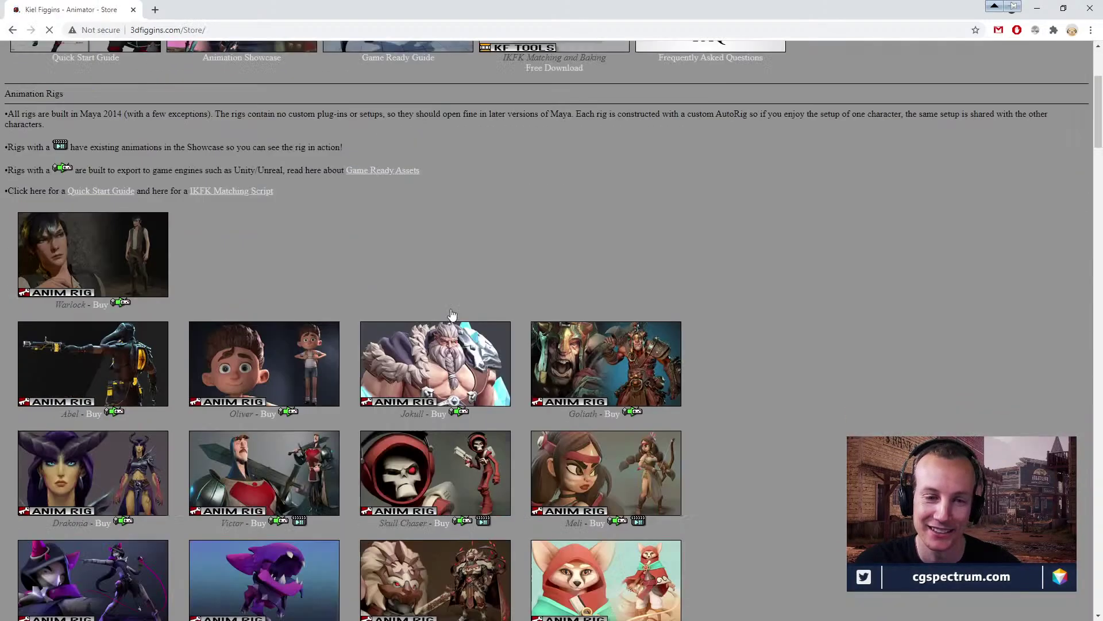
{"action": "scroll", "coordinate": [575, 319], "scroll_direction": "down", "scroll_amount": 2}
{"action": "scroll", "coordinate": [658, 310], "scroll_direction": "up", "scroll_amount": 2}
{"action": "scroll", "coordinate": [661, 310], "scroll_direction": "down", "scroll_amount": 4}
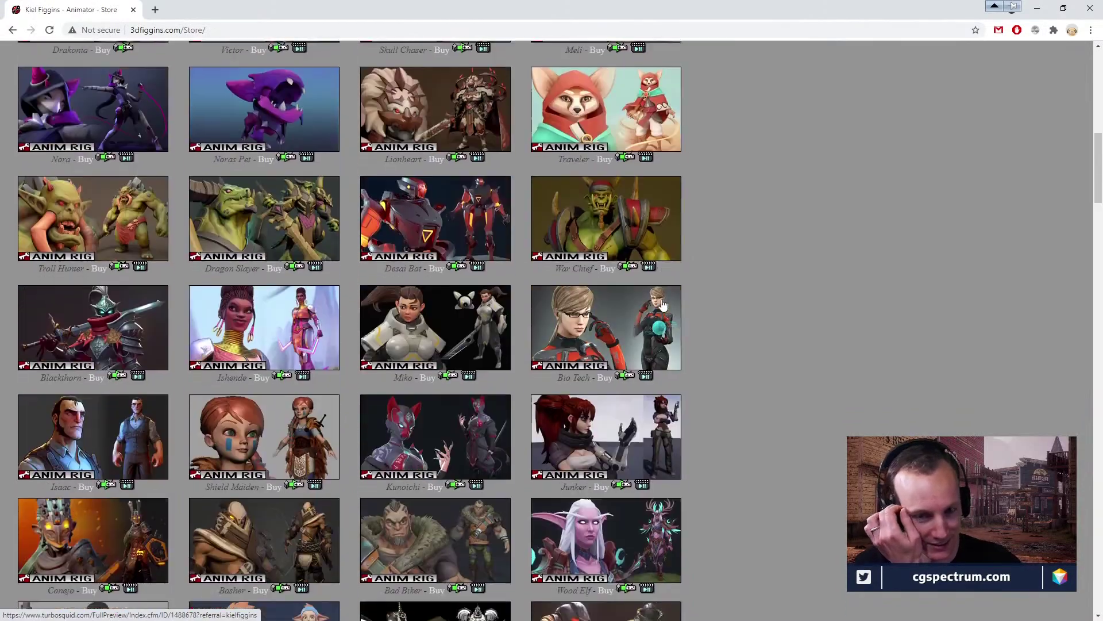
{"action": "scroll", "coordinate": [663, 308], "scroll_direction": "up", "scroll_amount": 7}
{"action": "scroll", "coordinate": [657, 293], "scroll_direction": "up", "scroll_amount": 5}
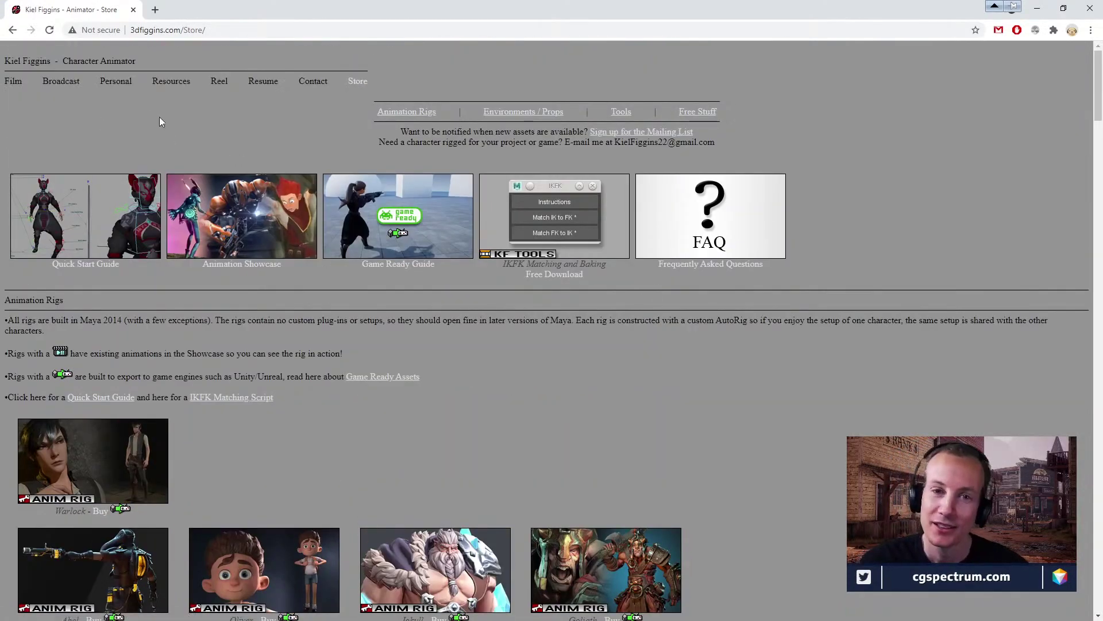
{"action": "left_click_drag", "start_coordinate": [220, 14], "coordinate": [309, 6]}
{"action": "scroll", "coordinate": [426, 405], "scroll_direction": "down", "scroll_amount": 20}
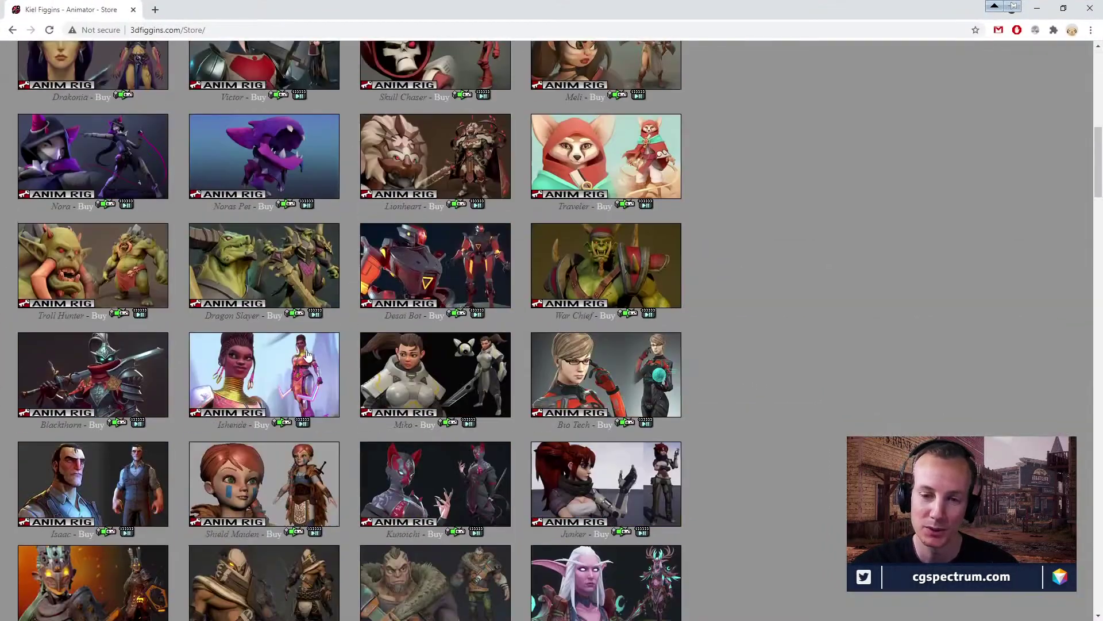
{"action": "scroll", "coordinate": [437, 409], "scroll_direction": "down", "scroll_amount": 3}
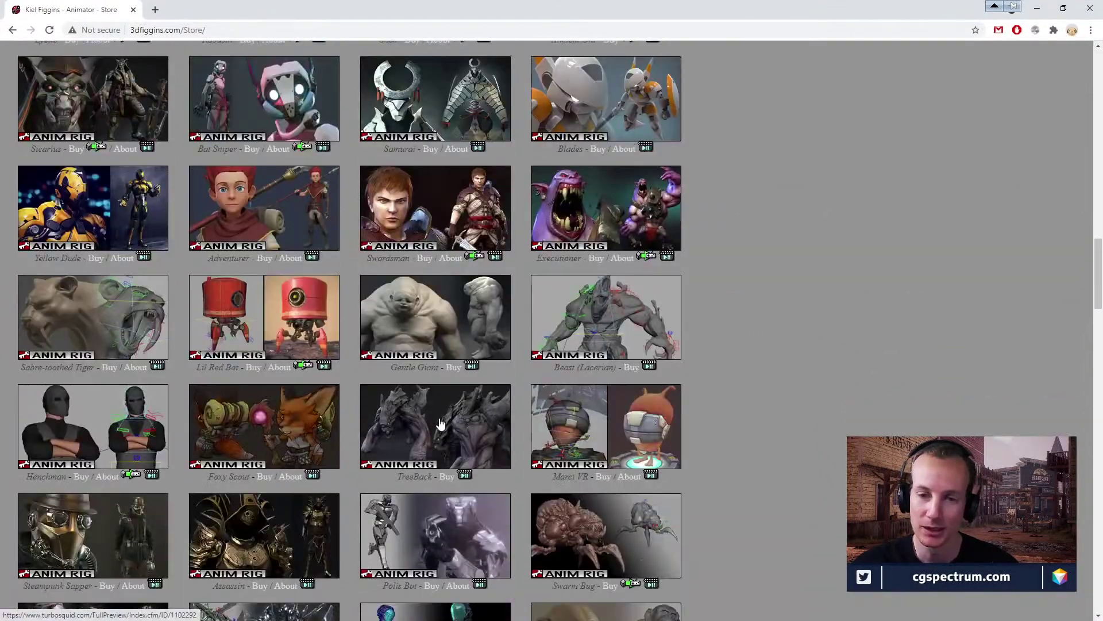
{"action": "scroll", "coordinate": [459, 402], "scroll_direction": "up", "scroll_amount": 4}
{"action": "scroll", "coordinate": [479, 389], "scroll_direction": "up", "scroll_amount": 7}
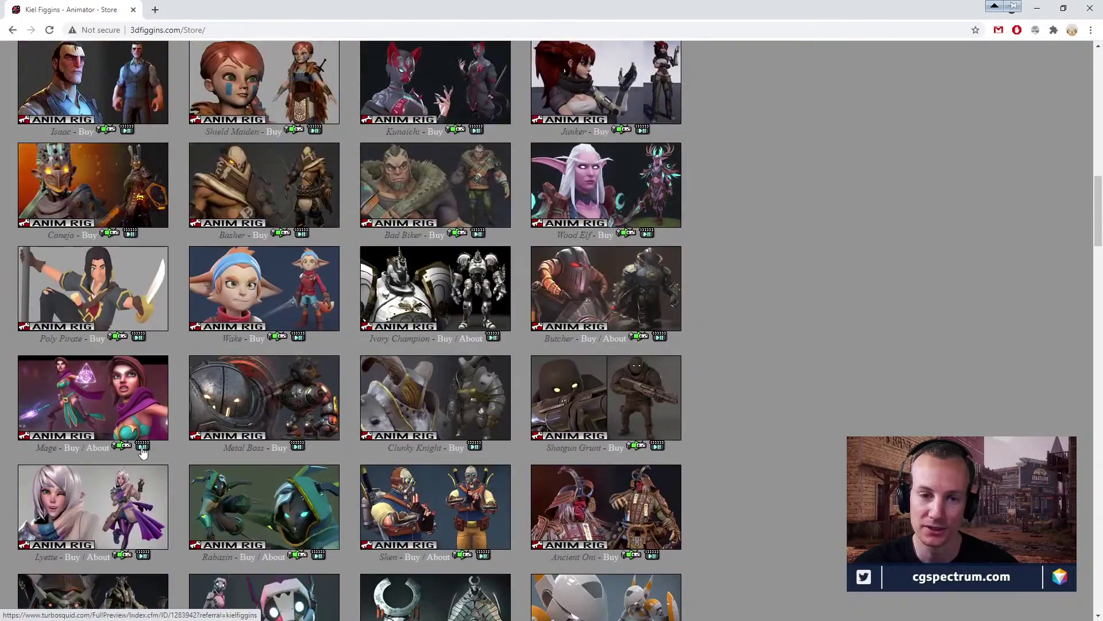
{"action": "scroll", "coordinate": [151, 385], "scroll_direction": "down", "scroll_amount": 2}
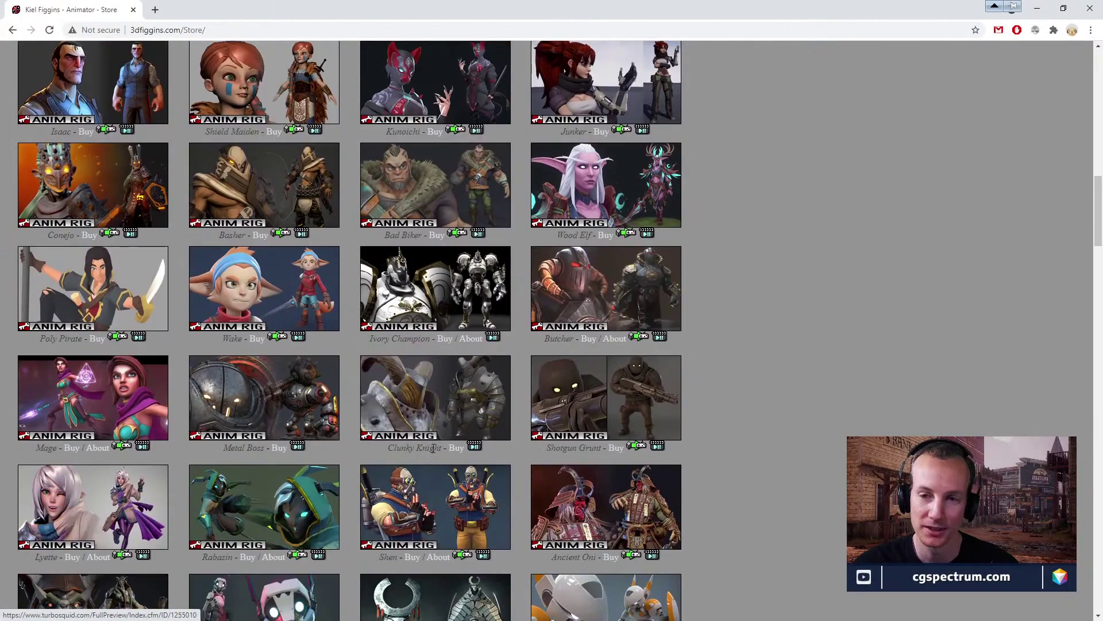
{"action": "scroll", "coordinate": [433, 448], "scroll_direction": "up", "scroll_amount": 7}
{"action": "scroll", "coordinate": [431, 380], "scroll_direction": "up", "scroll_amount": 3}
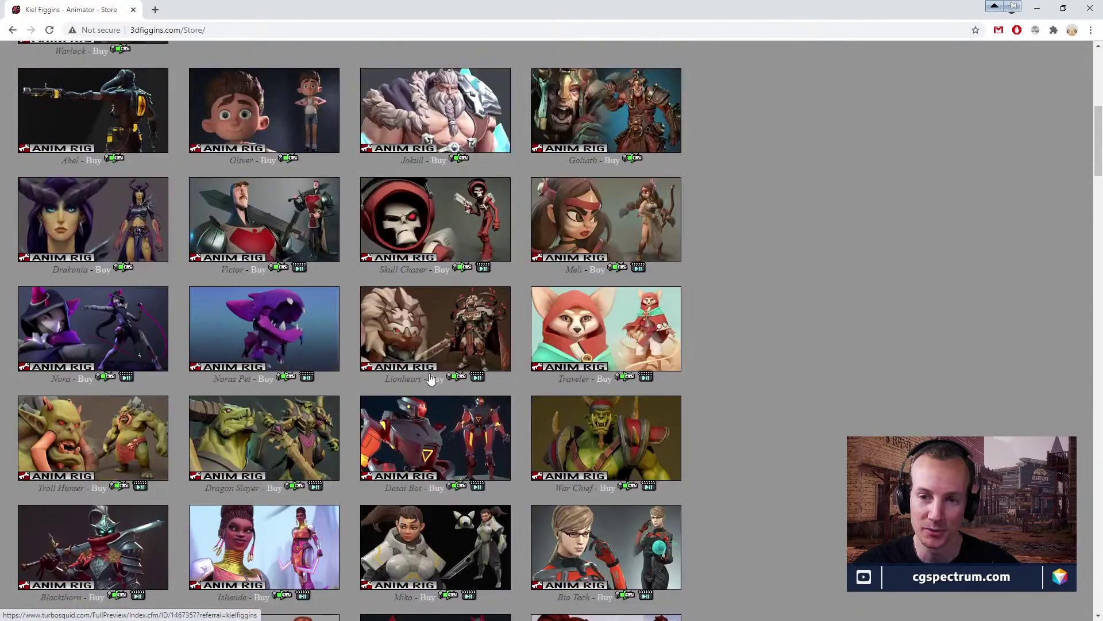
{"action": "scroll", "coordinate": [469, 350], "scroll_direction": "down", "scroll_amount": 20}
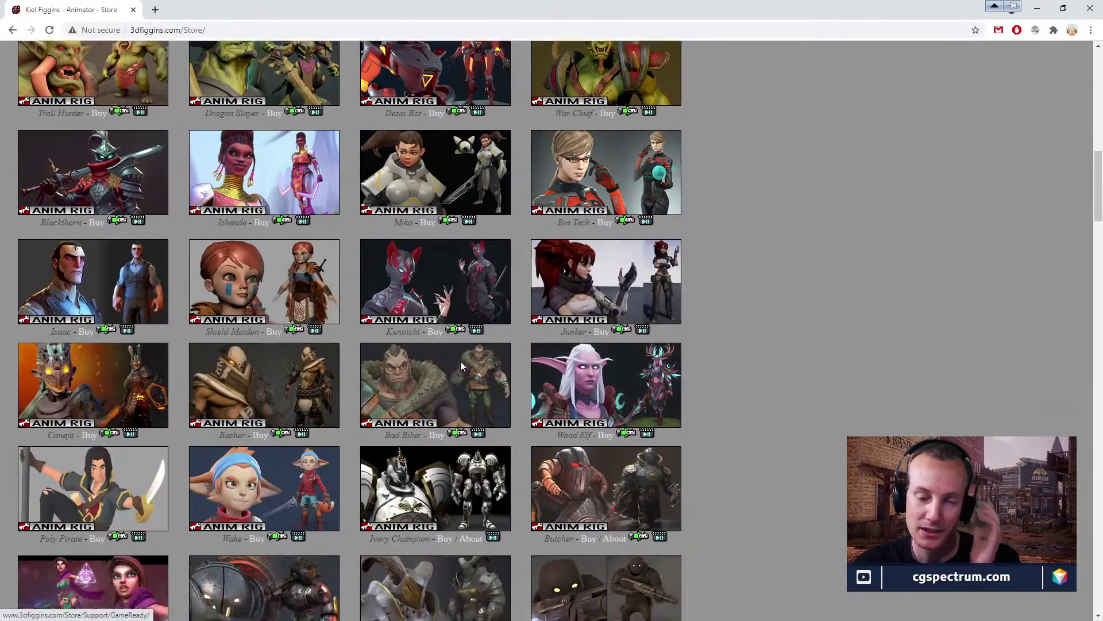
{"action": "scroll", "coordinate": [470, 394], "scroll_direction": "up", "scroll_amount": 12}
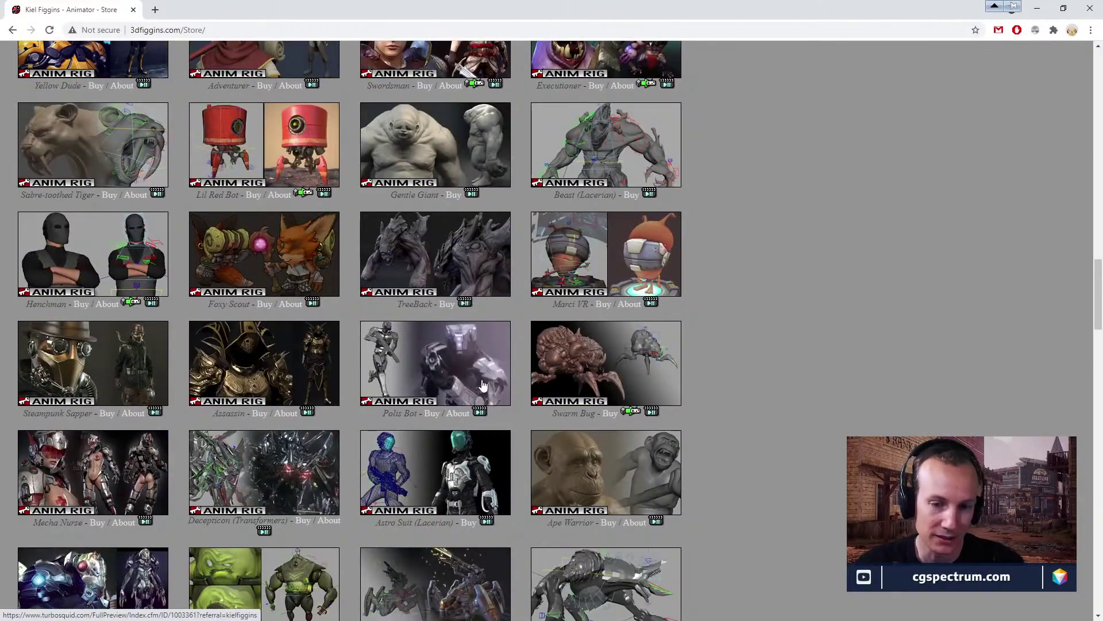
{"action": "scroll", "coordinate": [726, 233], "scroll_direction": "up", "scroll_amount": 6}
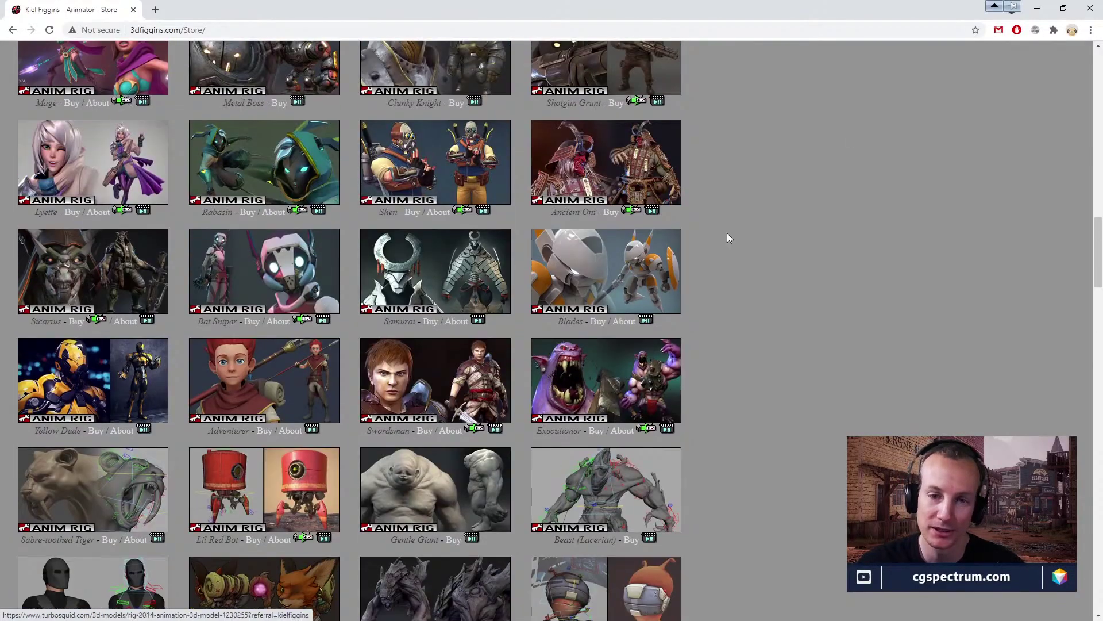
Move the rig store's browser window out of the way, close the "maya world joint size" search page, and return to Maya.
{"action": "left_click", "coordinate": [1064, 8]}
{"action": "left_click_drag", "start_coordinate": [582, 19], "coordinate": [58, 103]}
{"action": "left_click", "coordinate": [855, 112]}
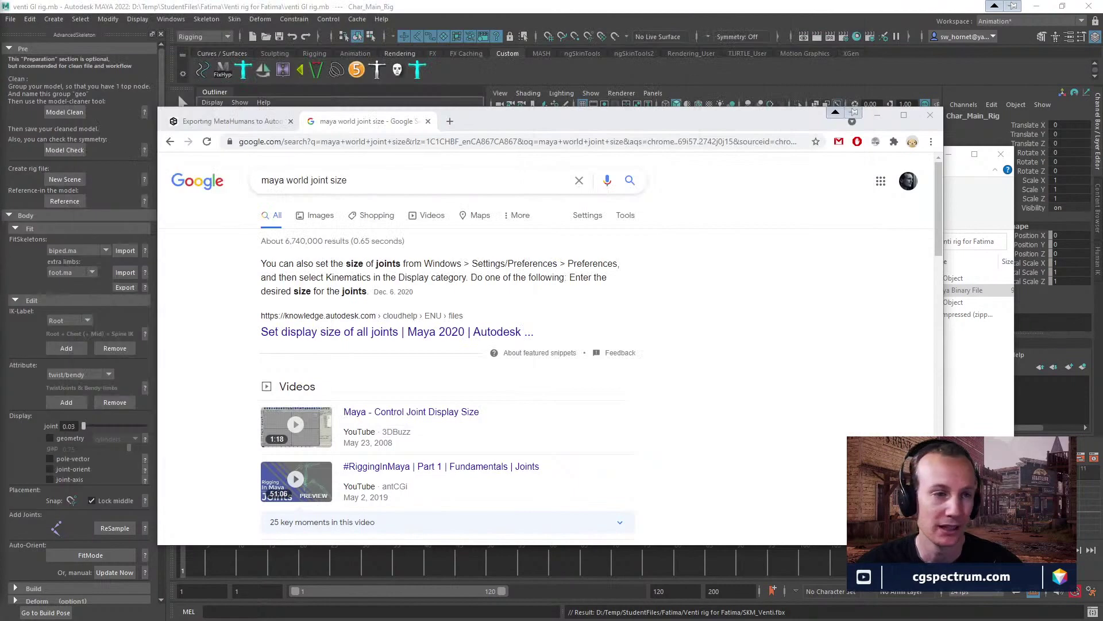
{"action": "left_click", "coordinate": [854, 112]}
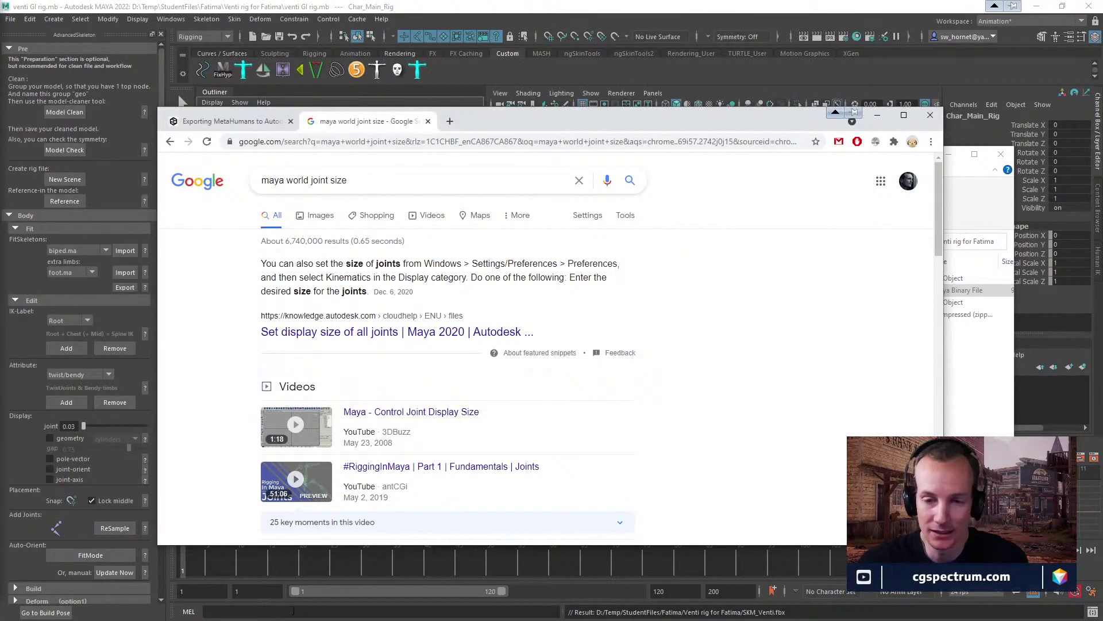
{"action": "left_click", "coordinate": [427, 121]}
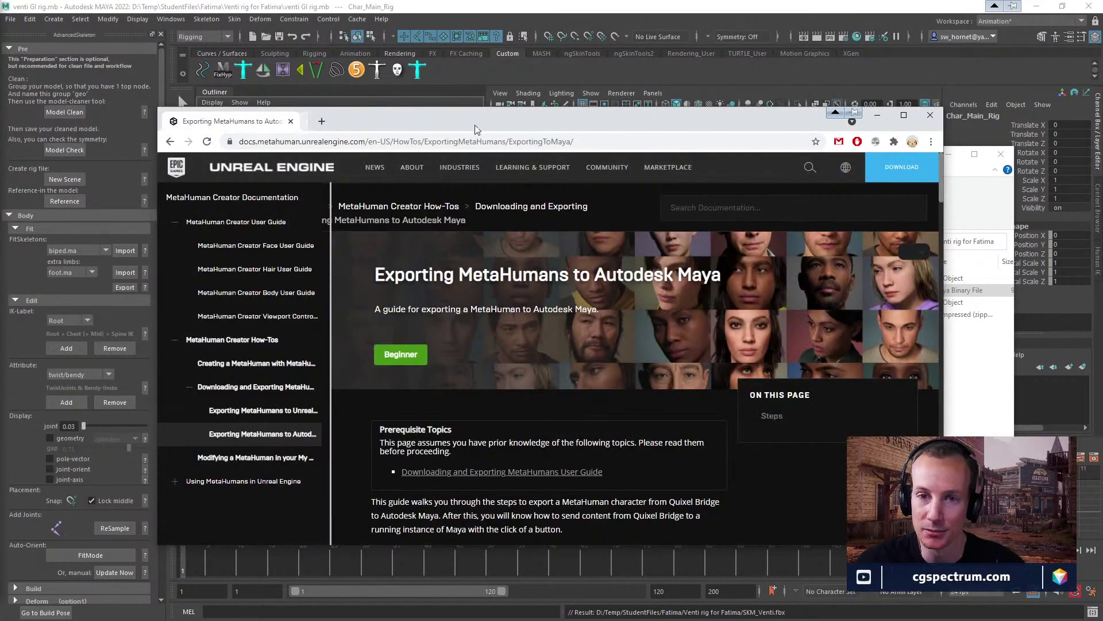
{"action": "left_click", "coordinate": [511, 6]}
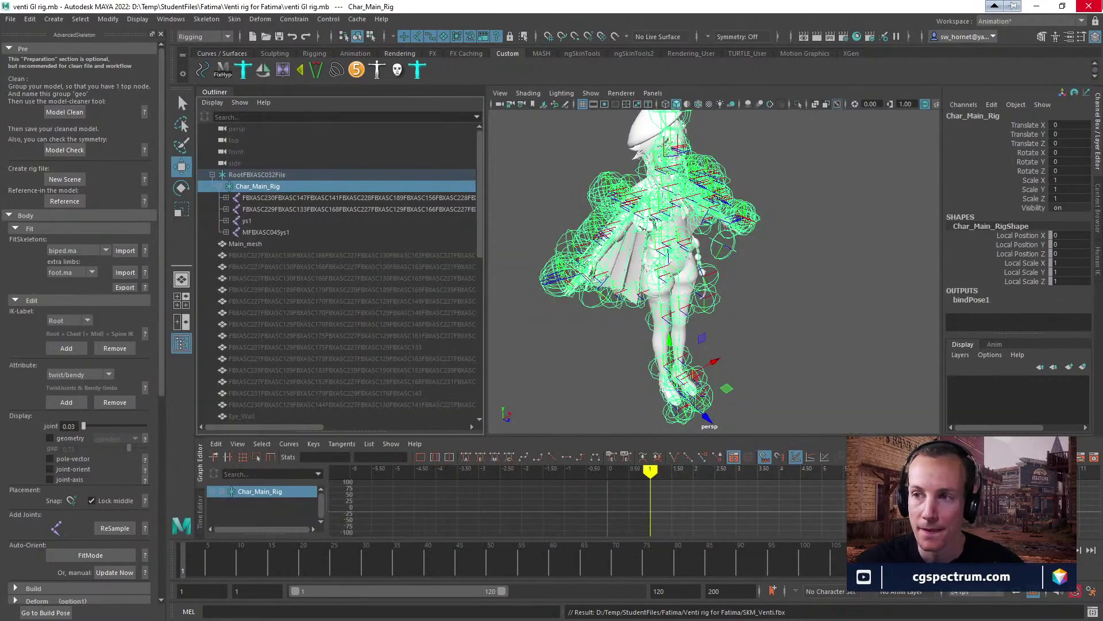
Switch to the Epic Games Launcher and open its Unreal Engine section.
{"action": "key", "text": "alt+Tab"}
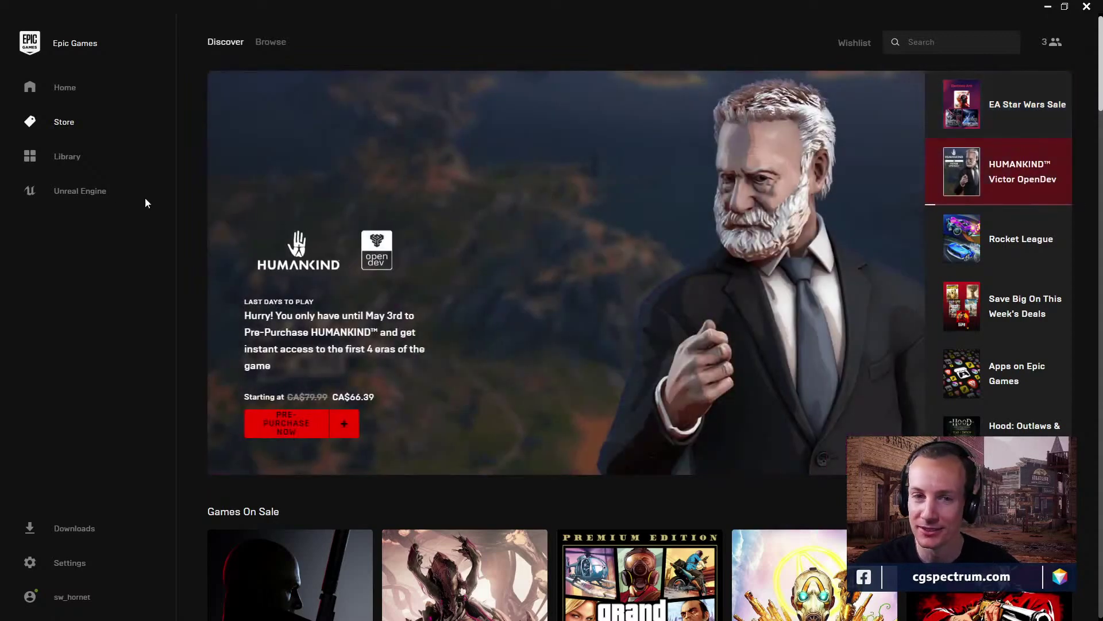
{"action": "left_click", "coordinate": [89, 200]}
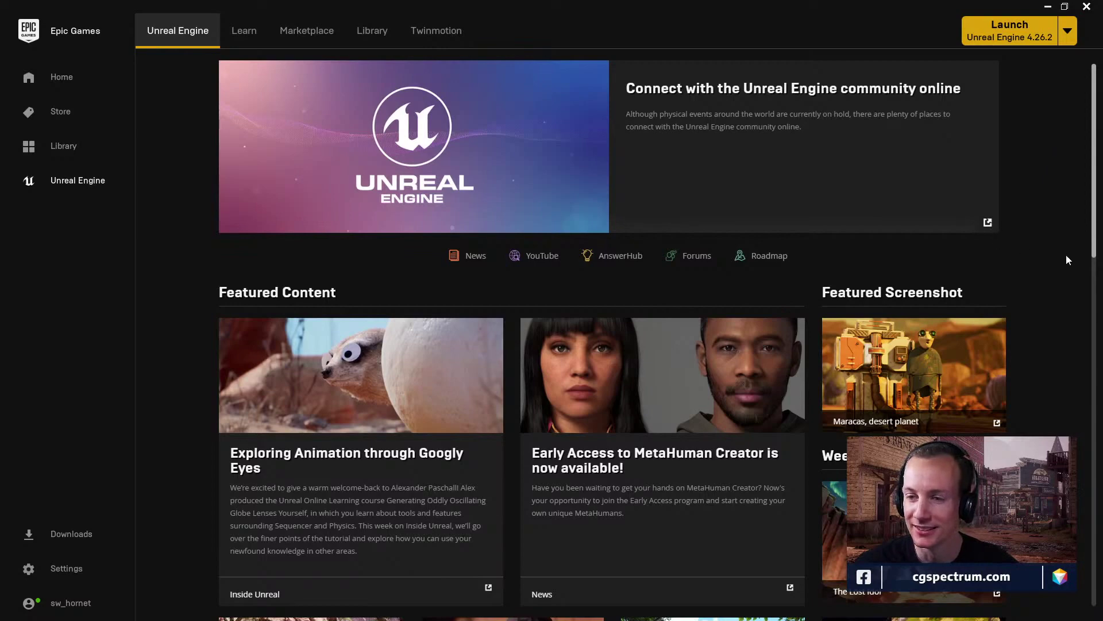
{"action": "scroll", "coordinate": [1066, 254], "scroll_direction": "down", "scroll_amount": 1}
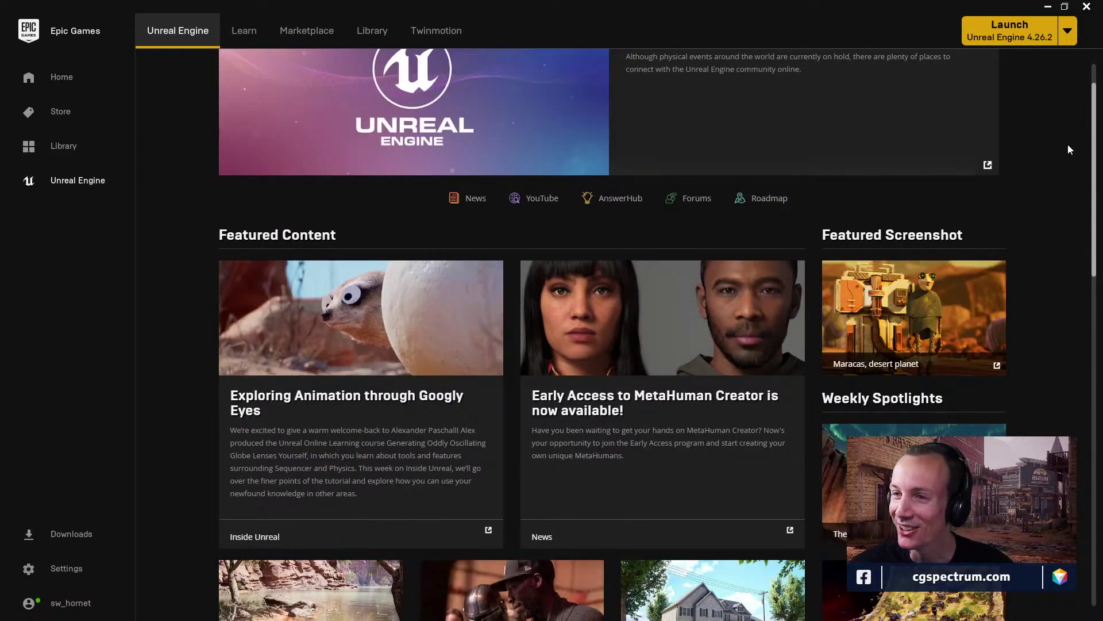
Launch Unreal Engine 4.26.2 and start a new Games project from the Blank template.
{"action": "scroll", "coordinate": [1046, 144], "scroll_direction": "up", "scroll_amount": 1}
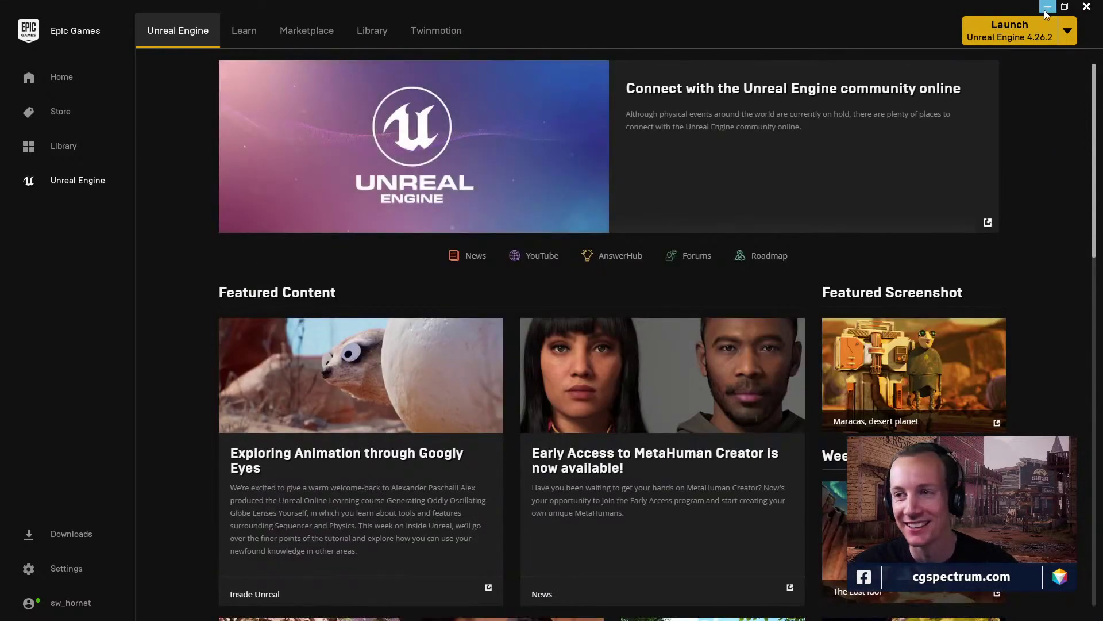
{"action": "left_click", "coordinate": [1011, 32]}
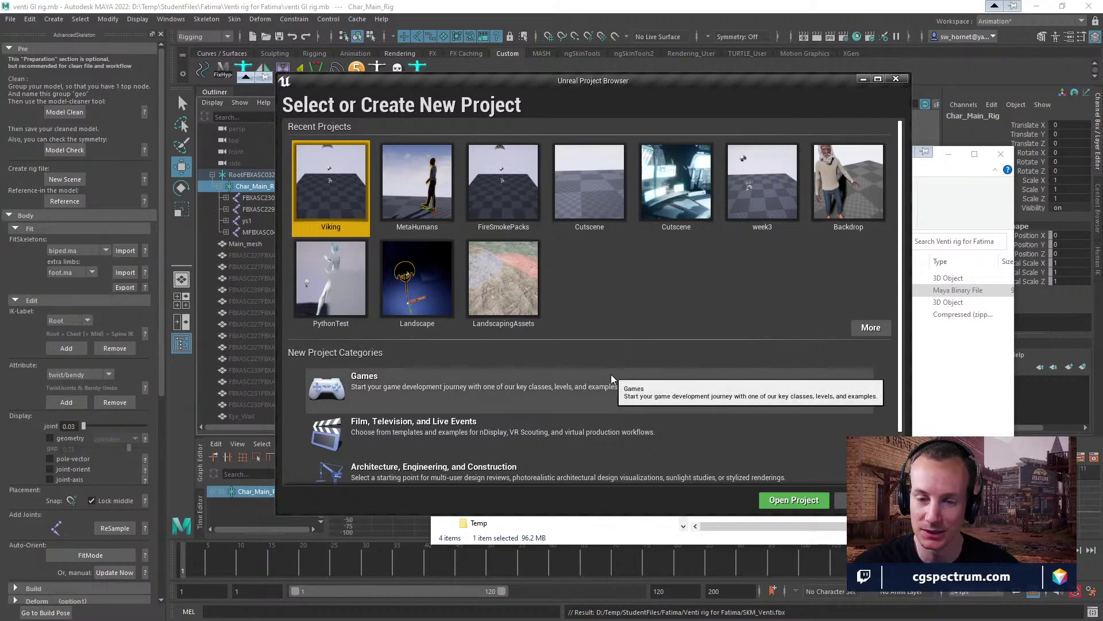
{"action": "scroll", "coordinate": [629, 289], "scroll_direction": "down", "scroll_amount": 2}
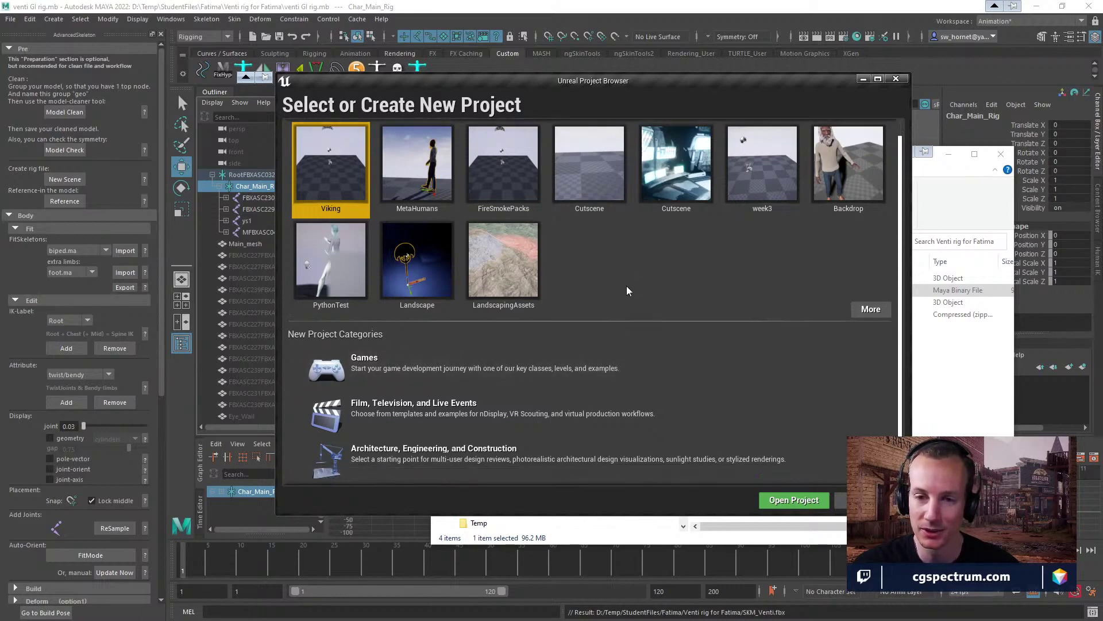
{"action": "scroll", "coordinate": [687, 368], "scroll_direction": "up", "scroll_amount": 1}
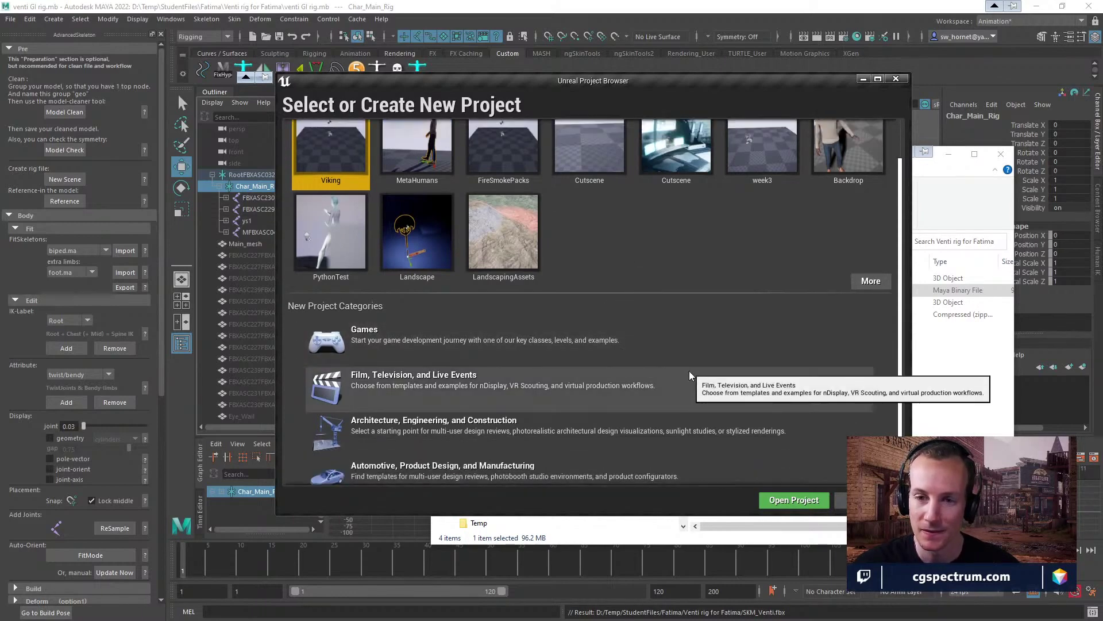
{"action": "left_click", "coordinate": [485, 339]}
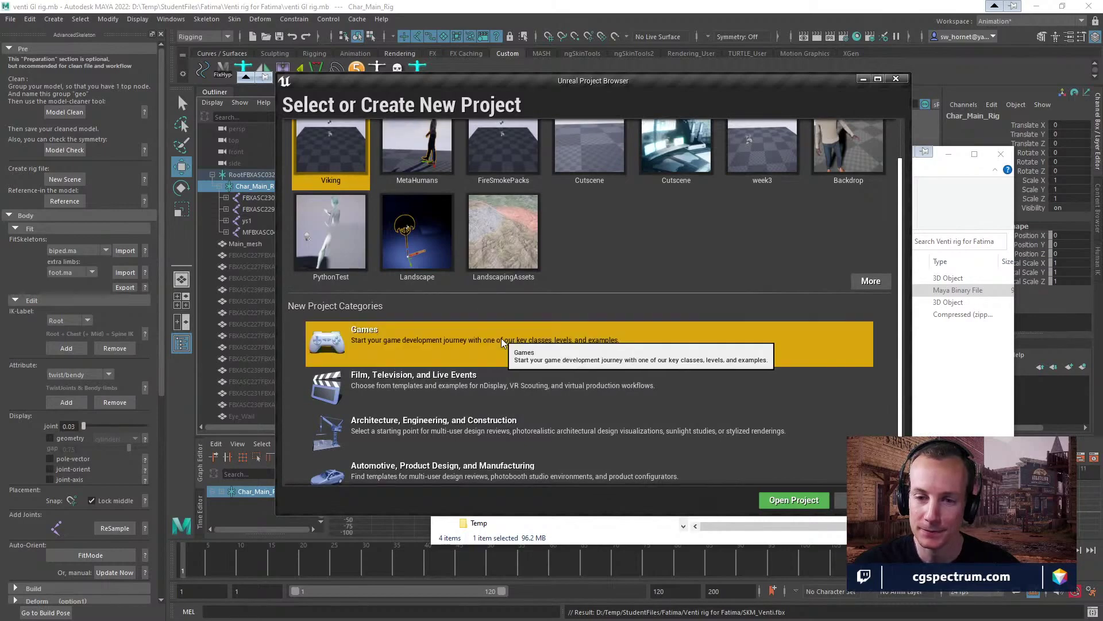
{"action": "left_click", "coordinate": [712, 499]}
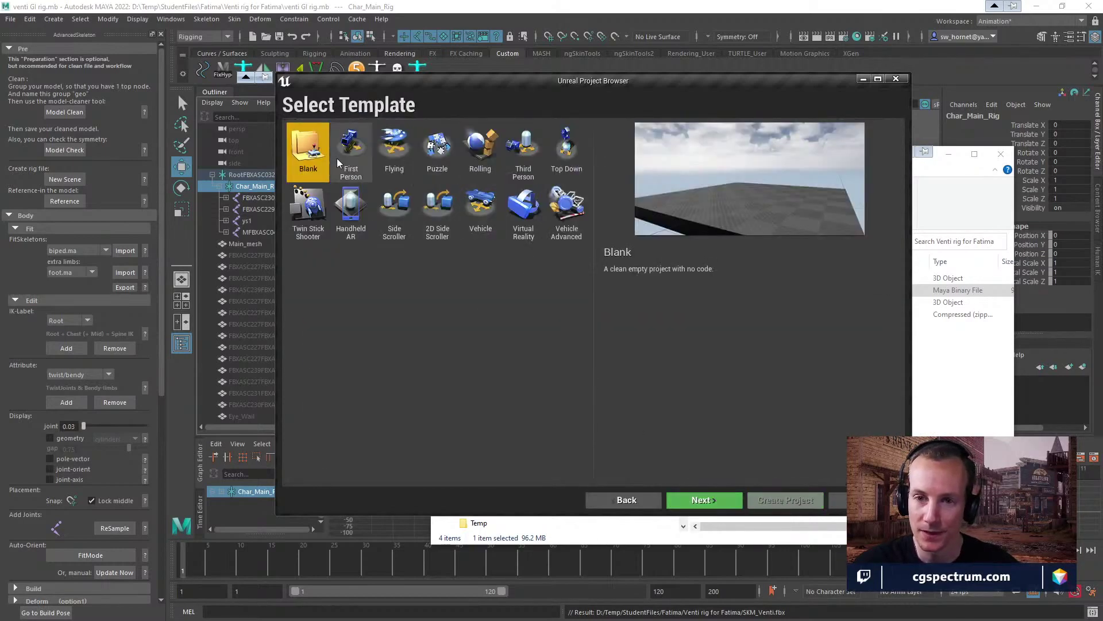
{"action": "left_click", "coordinate": [714, 503]}
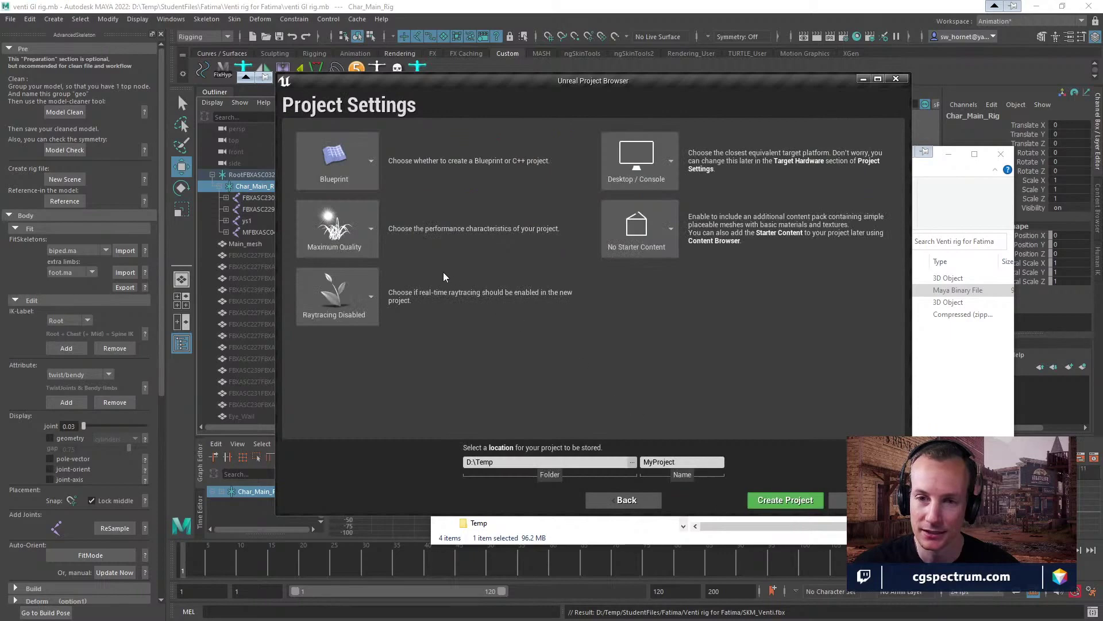
Store the project in the student's folder under D:\Temp\StudentFiles, name it Venti, and create it.
{"action": "left_click", "coordinate": [632, 462]}
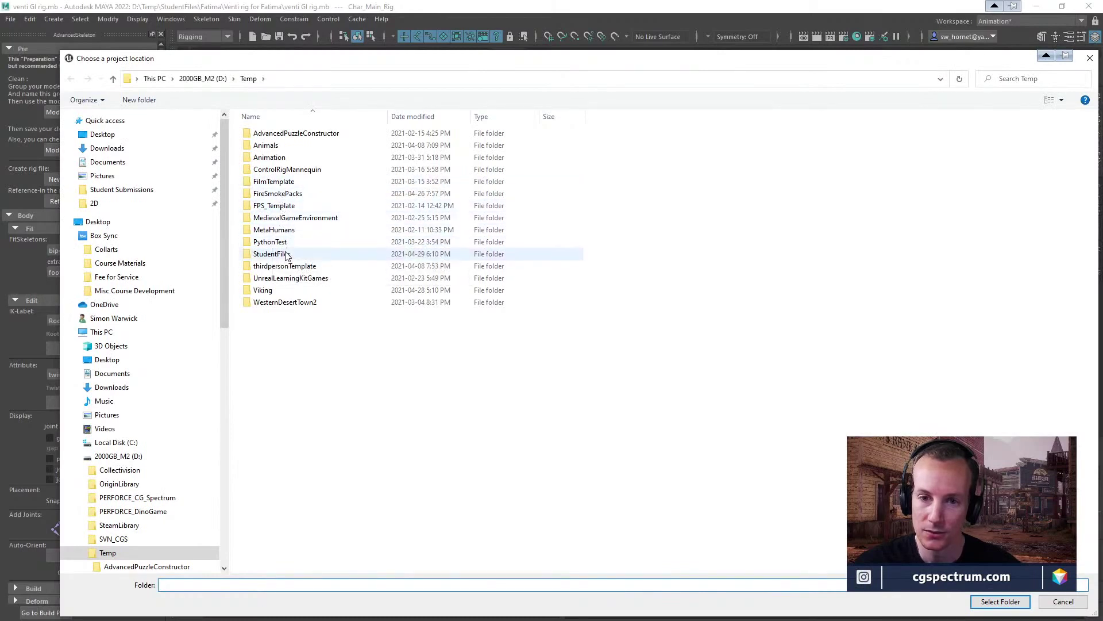
{"action": "double_click", "coordinate": [286, 254]}
{"action": "double_click", "coordinate": [268, 136]}
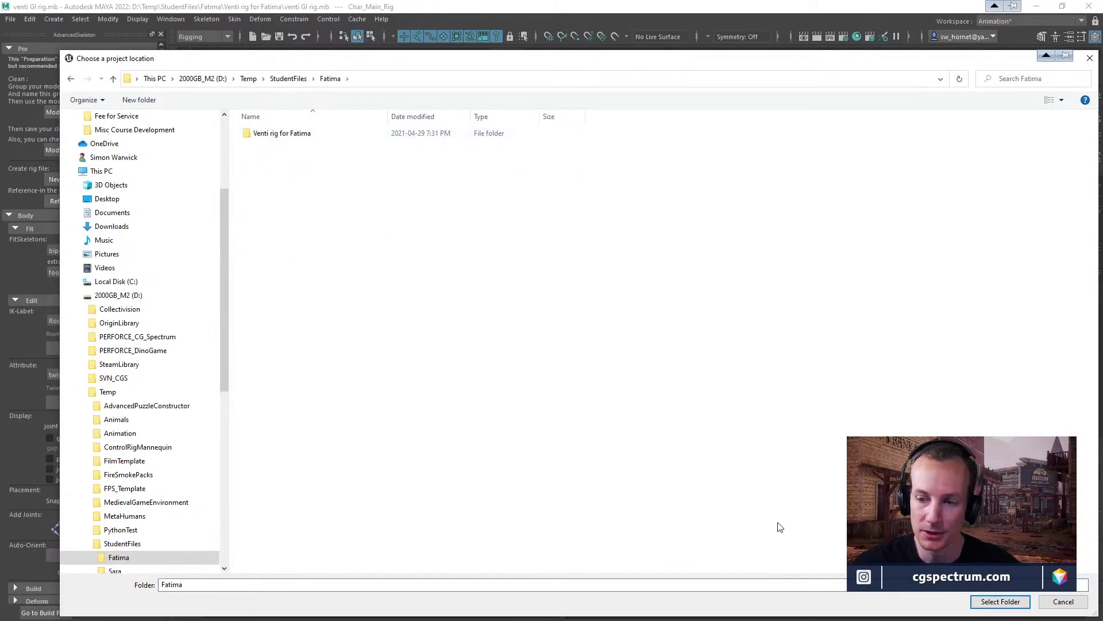
{"action": "left_click", "coordinate": [994, 602]}
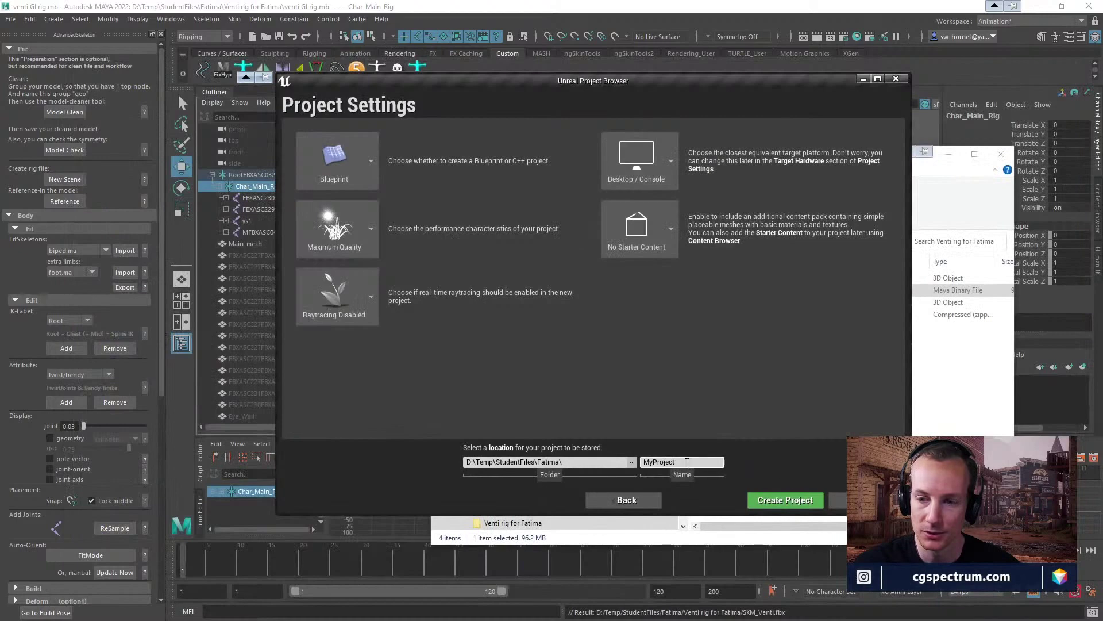
{"action": "left_click_drag", "start_coordinate": [702, 82], "coordinate": [316, 86]}
{"action": "type", "text": "Venti"}
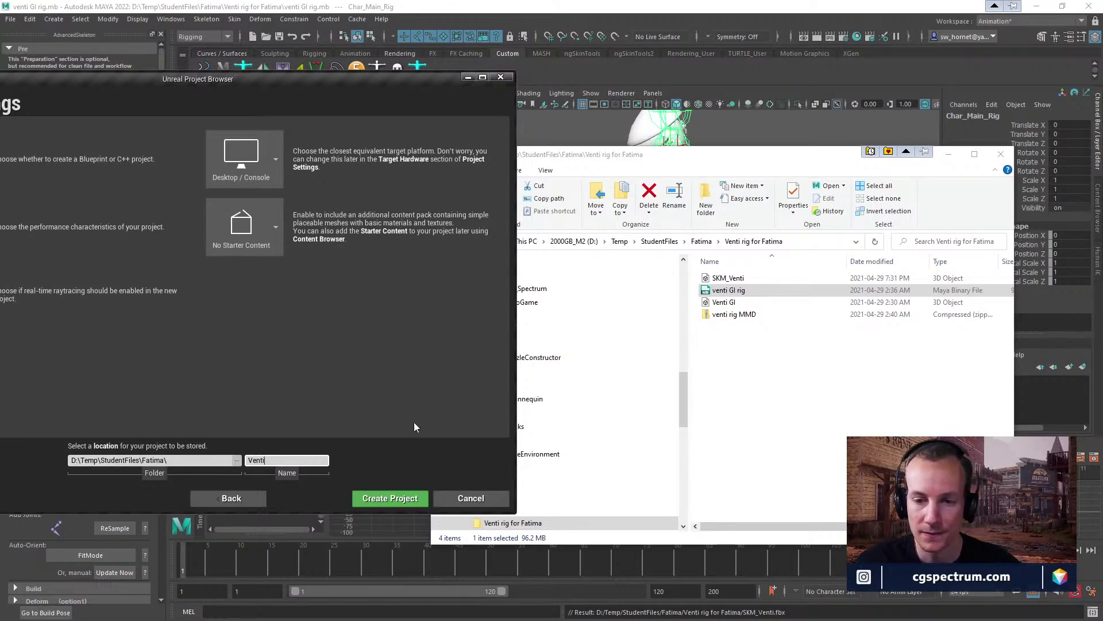
{"action": "left_click", "coordinate": [390, 498]}
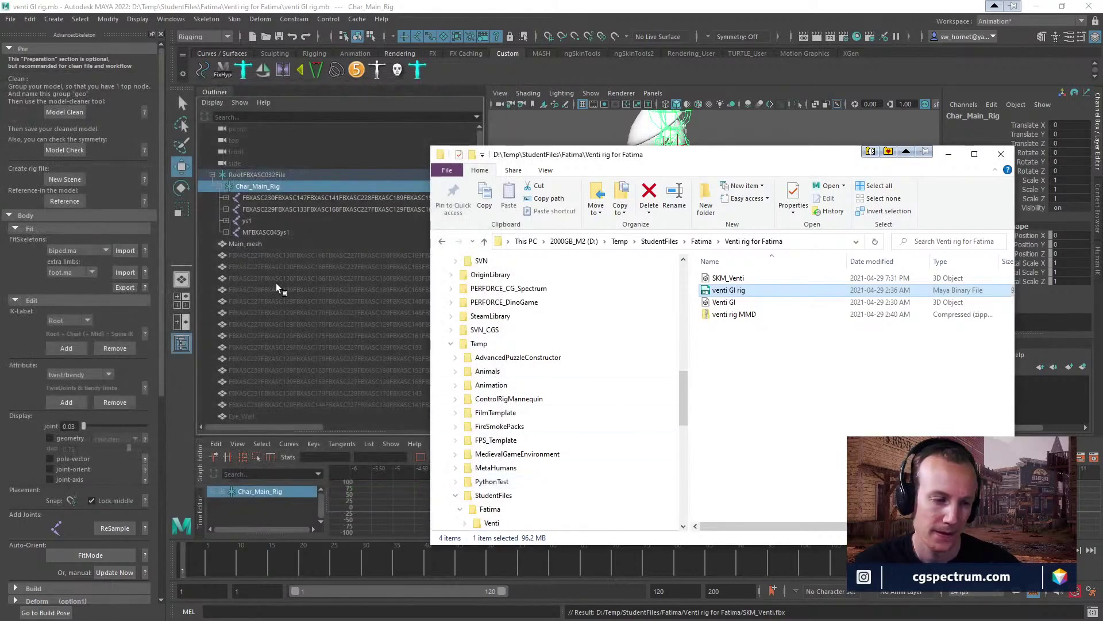
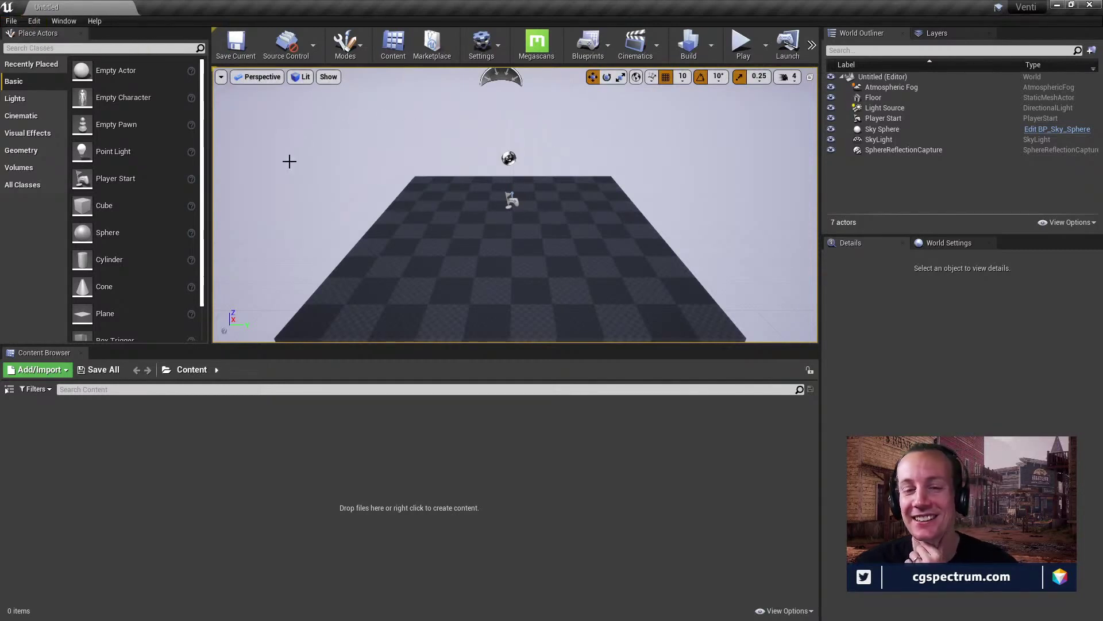
{"action": "left_click", "coordinate": [11, 21]}
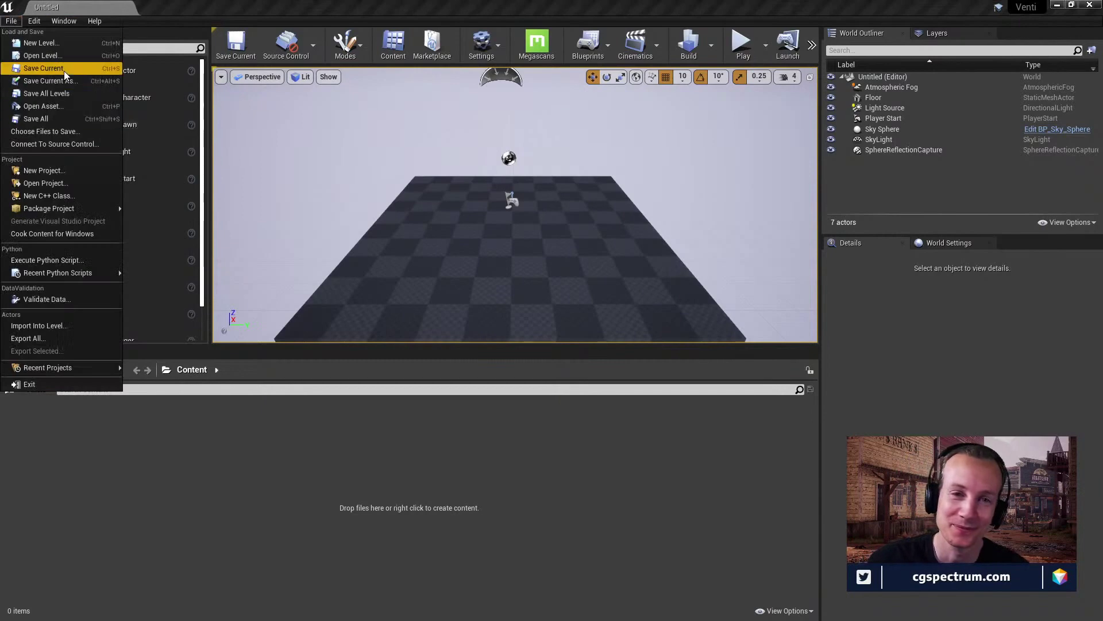
{"action": "left_click", "coordinate": [675, 146]}
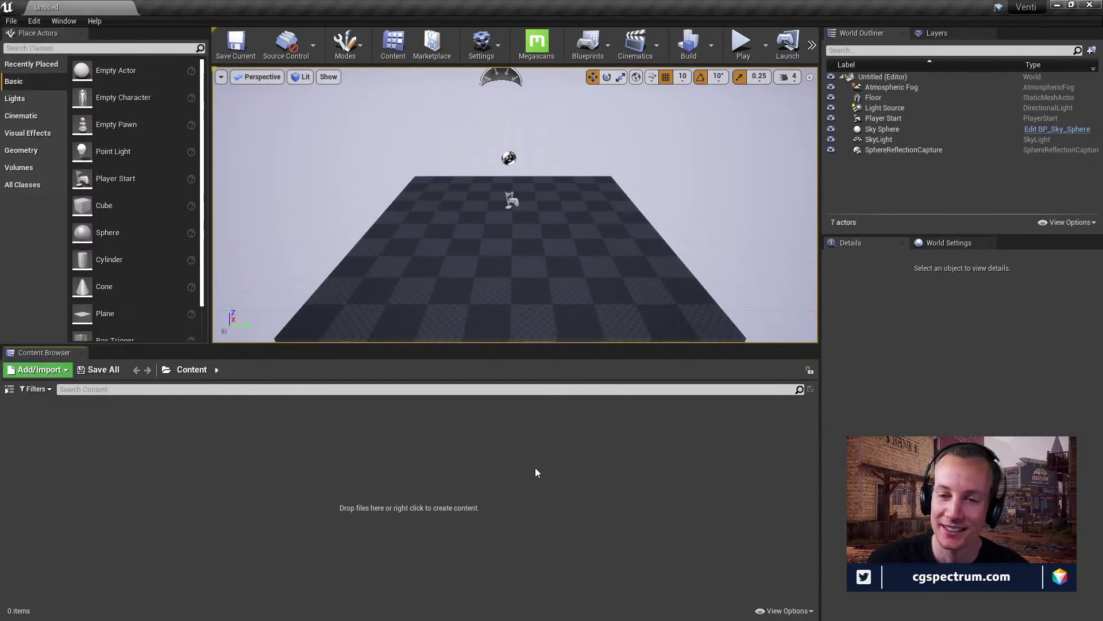
Try to import SKM_Venti from the student's Venti rig folder into the project's Content folder.
{"action": "right_click", "coordinate": [98, 454]}
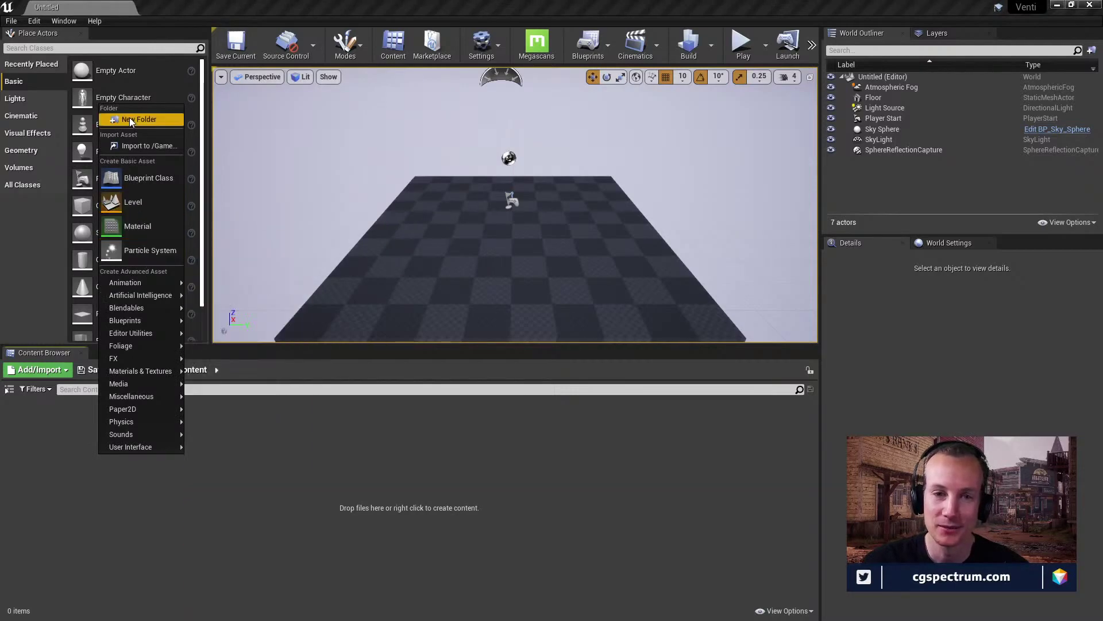
{"action": "key", "text": "Escape"}
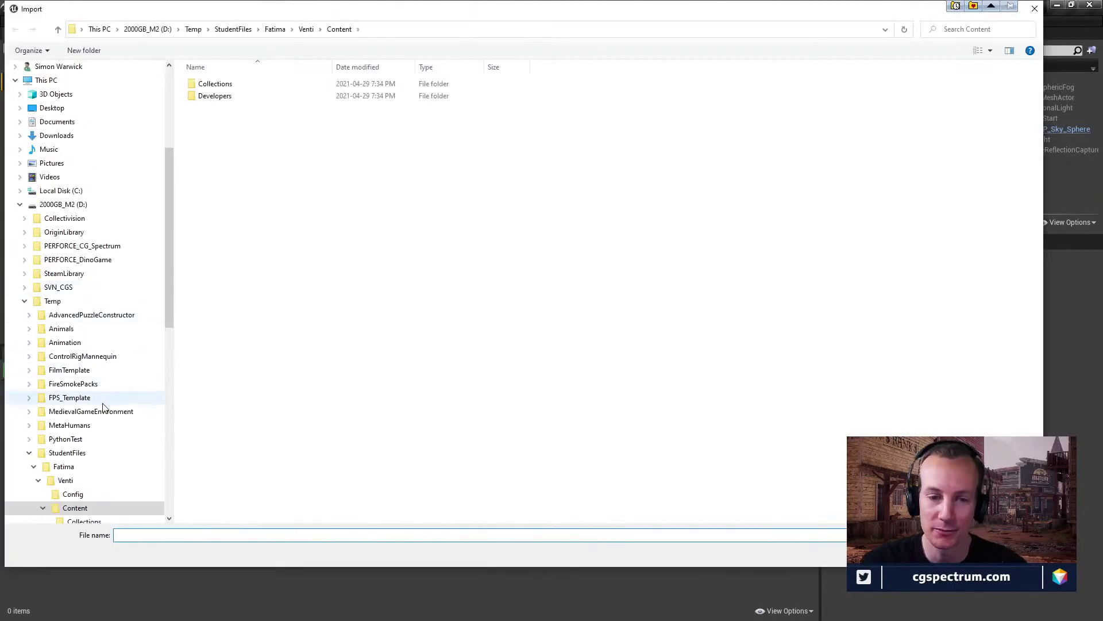
{"action": "left_click", "coordinate": [63, 467]}
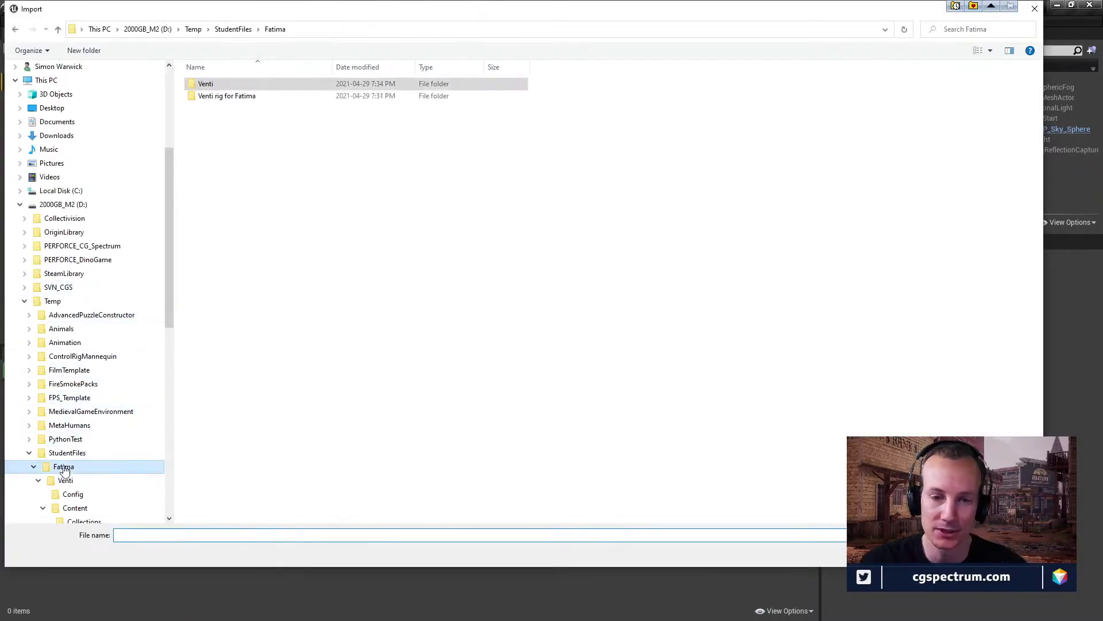
{"action": "double_click", "coordinate": [221, 97]}
{"action": "left_click", "coordinate": [221, 86]}
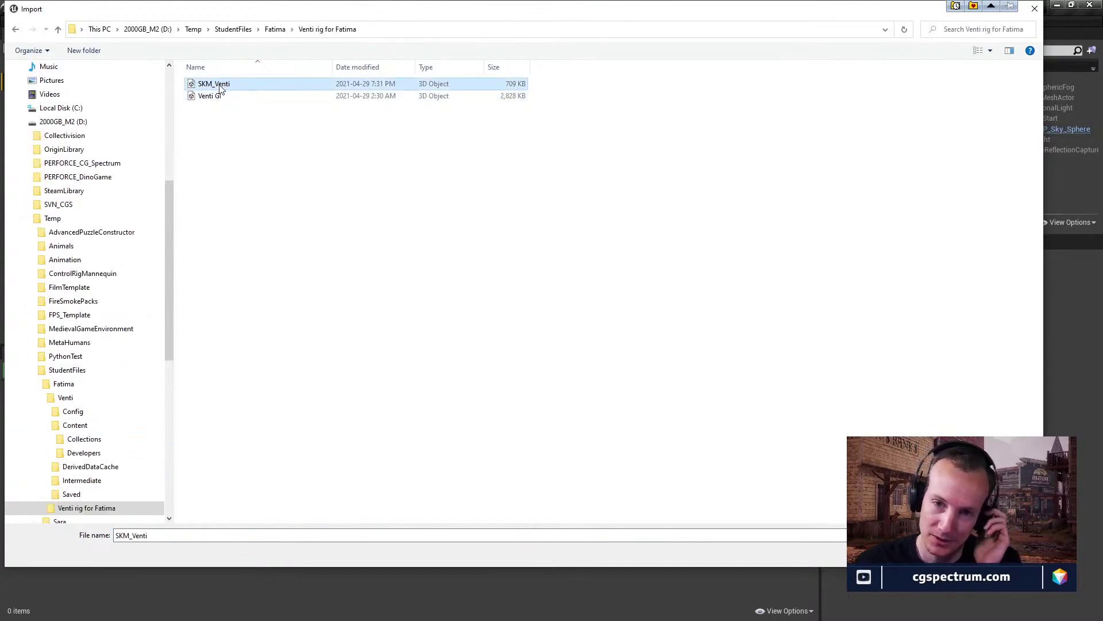
{"action": "key", "text": "Return"}
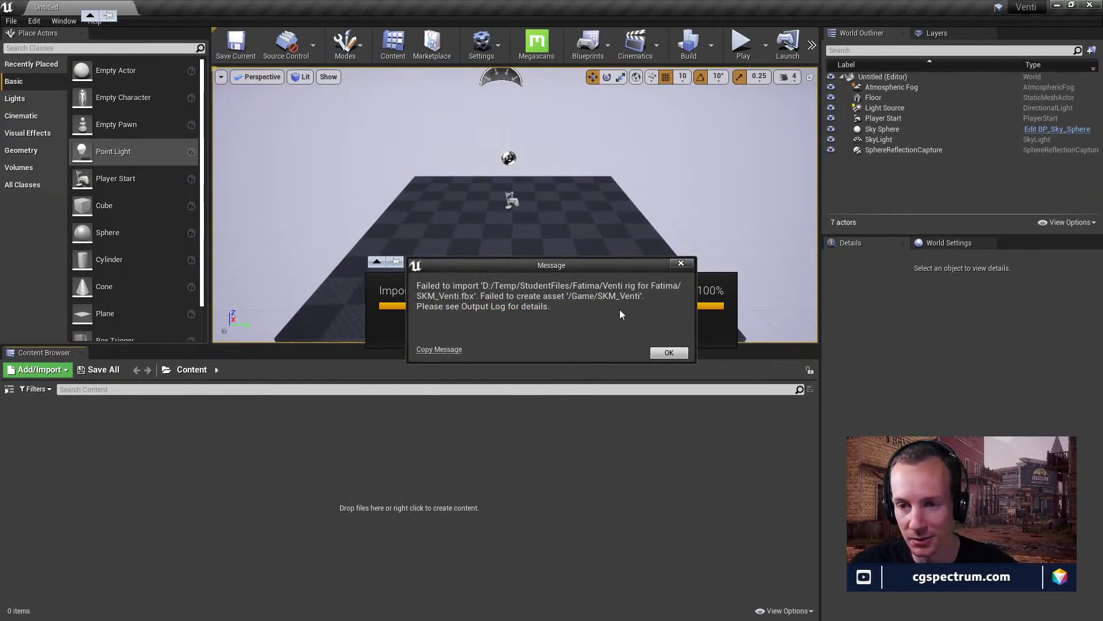
{"action": "left_click", "coordinate": [668, 352]}
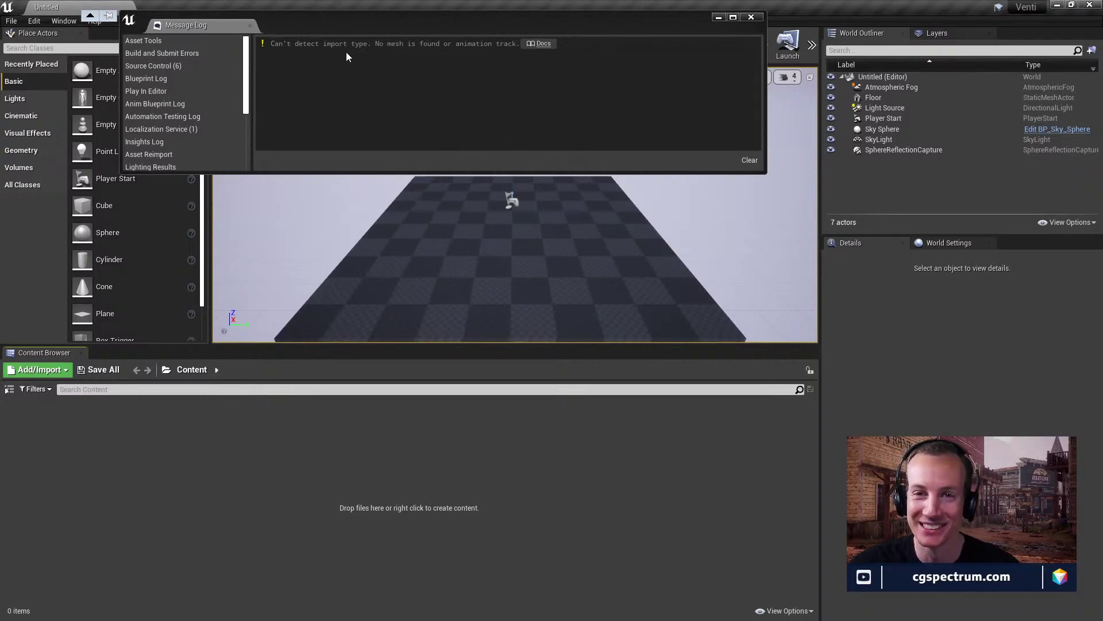
{"action": "left_click_drag", "start_coordinate": [415, 14], "coordinate": [415, 16]}
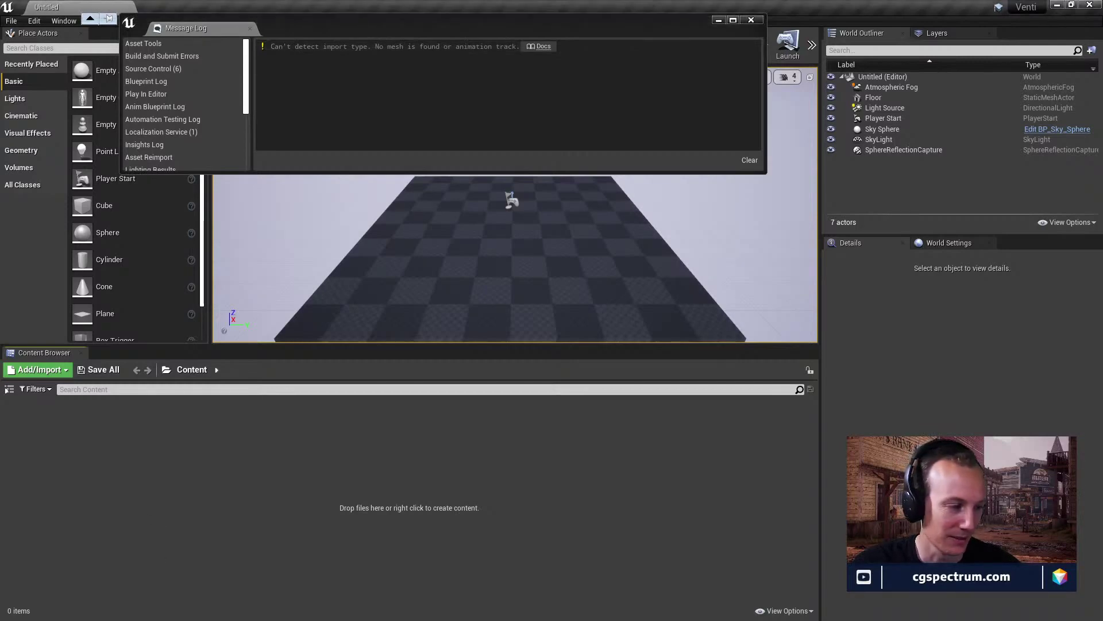
Return to Maya and start exporting the selected Char_Main_Rig again, choosing SKM_Venti.fbx as the file to overwrite.
{"action": "key", "text": "alt+Tab"}
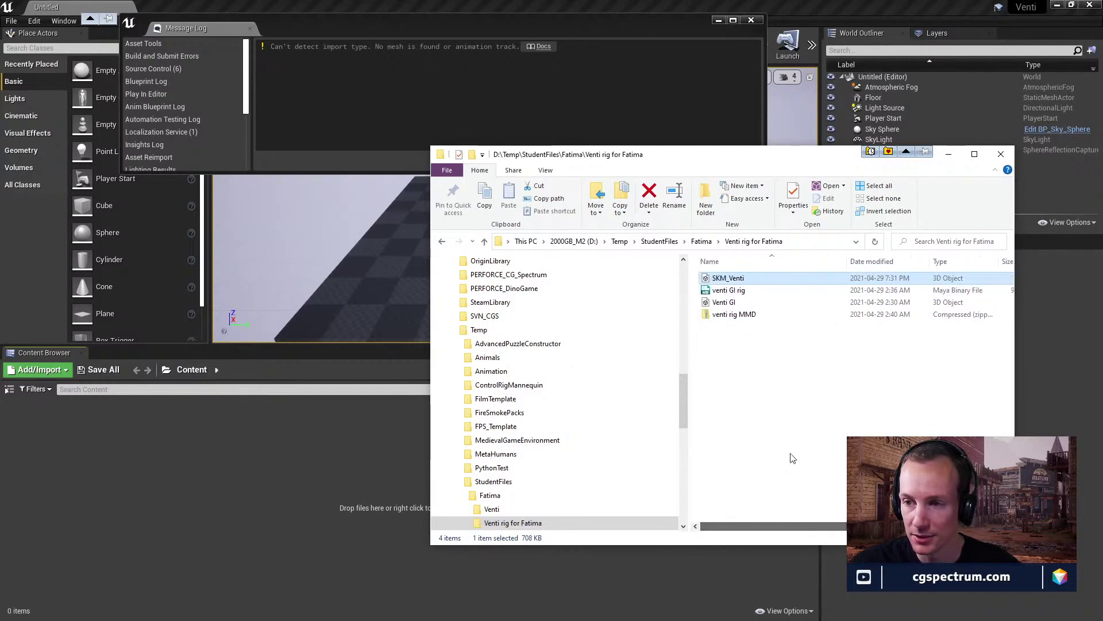
{"action": "right_click", "coordinate": [733, 281]}
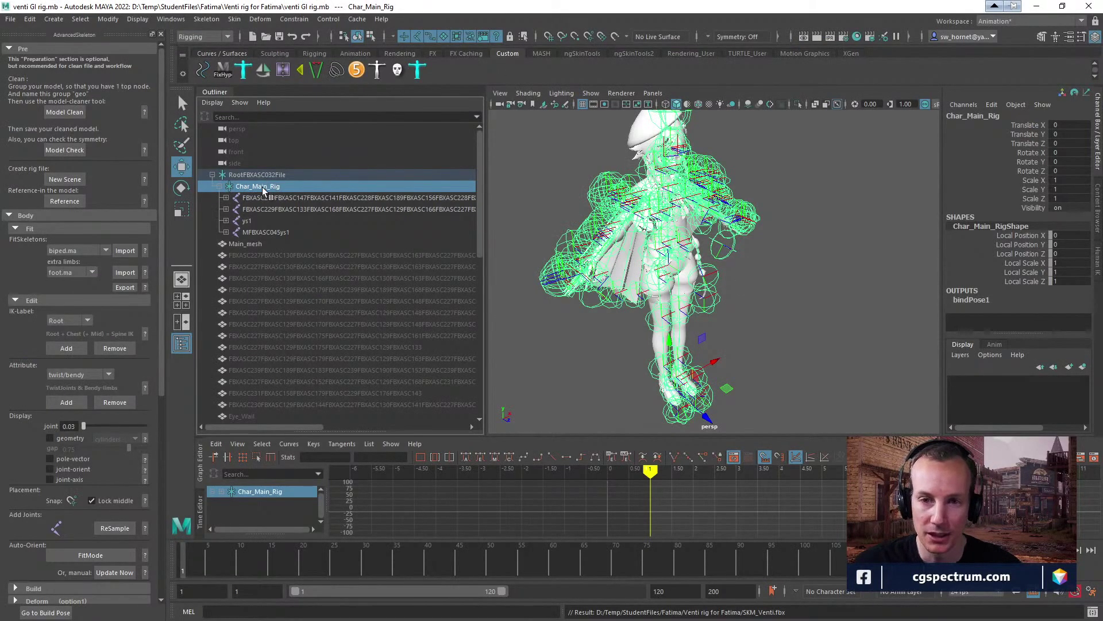
{"action": "left_click", "coordinate": [11, 19]}
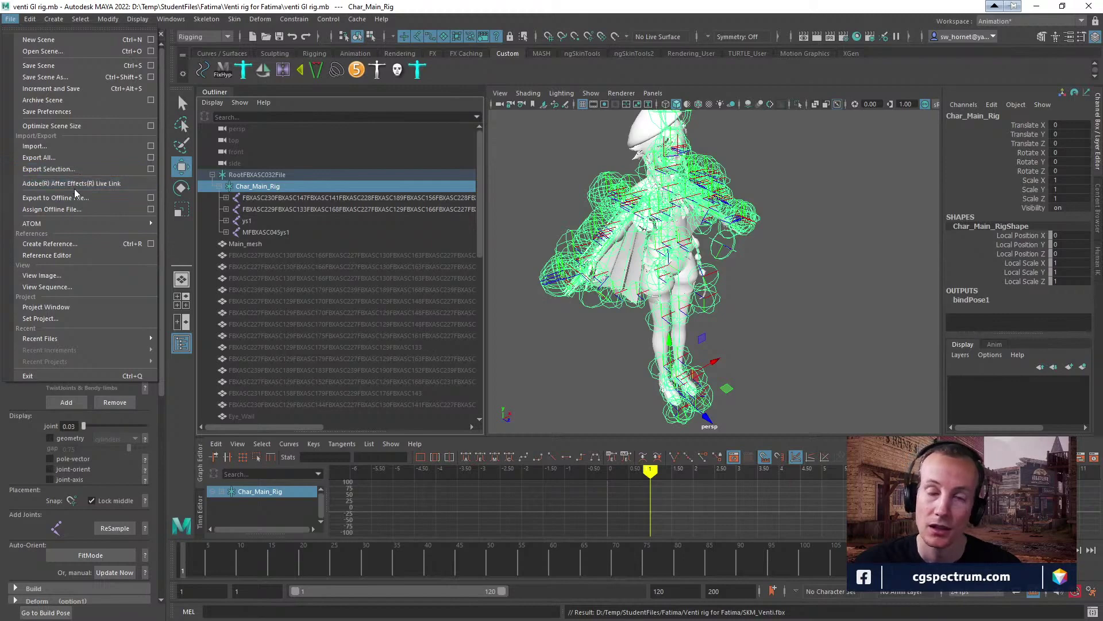
{"action": "mouse_move", "coordinate": [81, 228]}
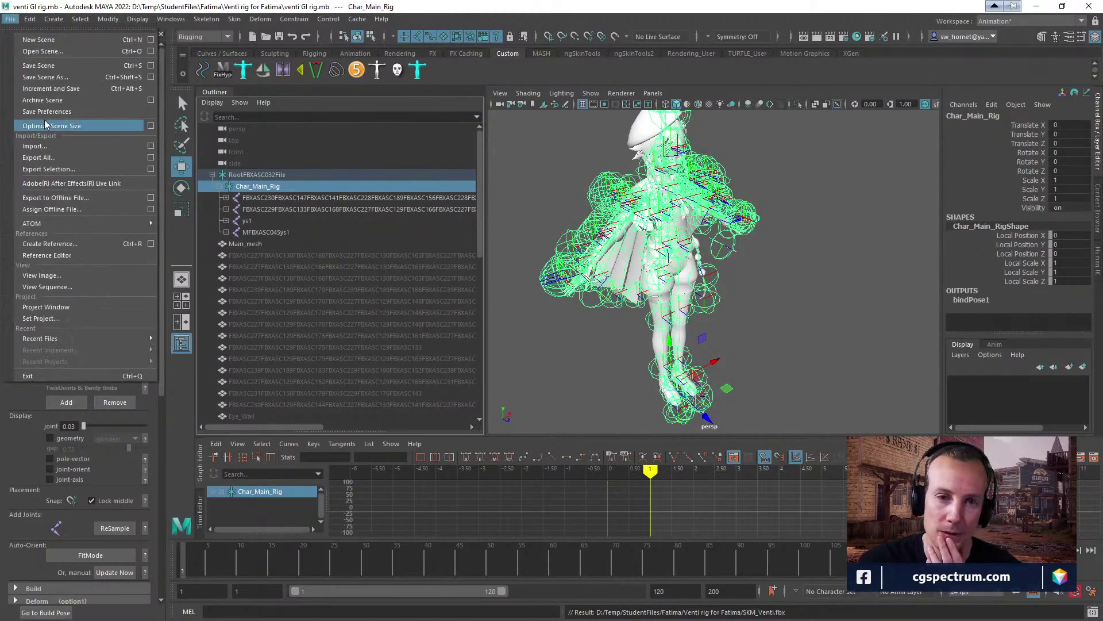
{"action": "left_click", "coordinate": [215, 215]}
{"action": "mouse_move", "coordinate": [3, 305]}
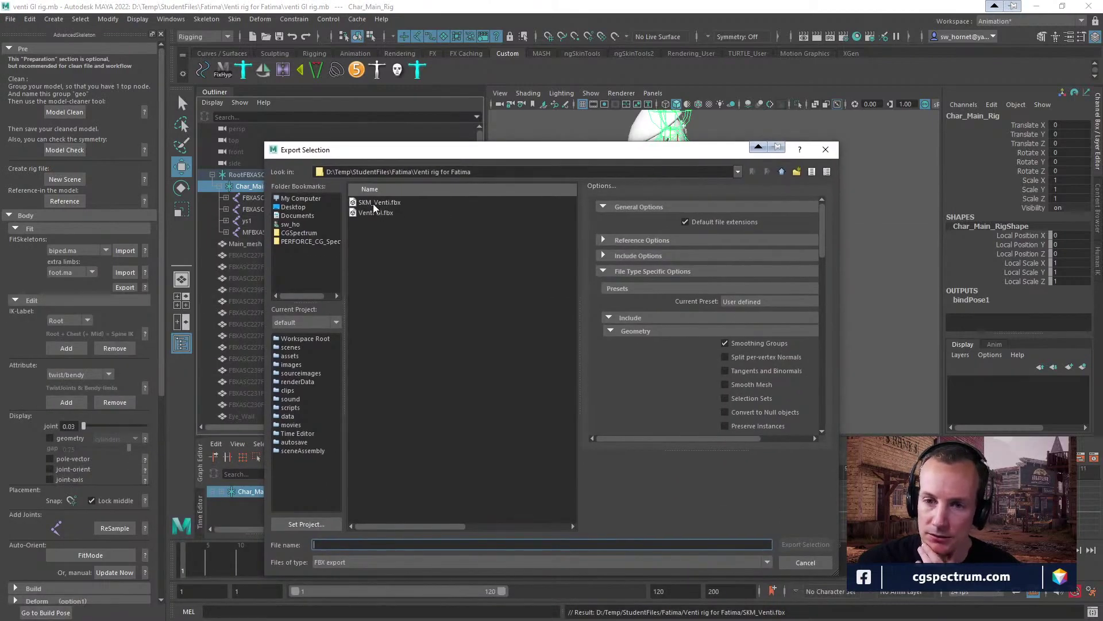
{"action": "left_click", "coordinate": [375, 203]}
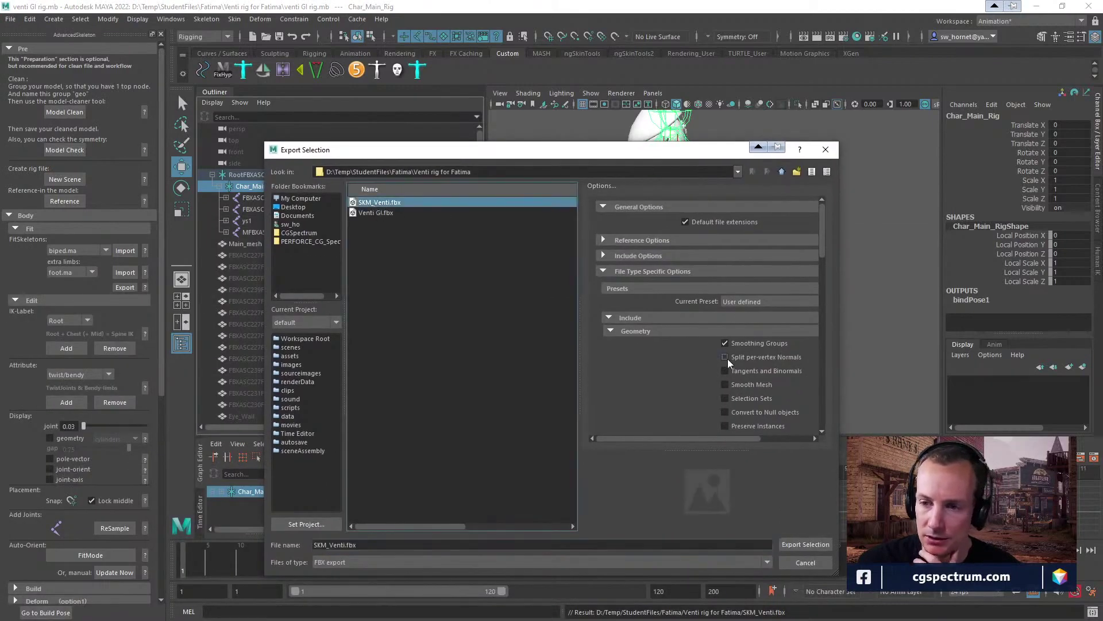
Set the FBX file format version to FBX 2016/2017 in the advanced export options.
{"action": "left_click_drag", "start_coordinate": [578, 314], "coordinate": [543, 316]}
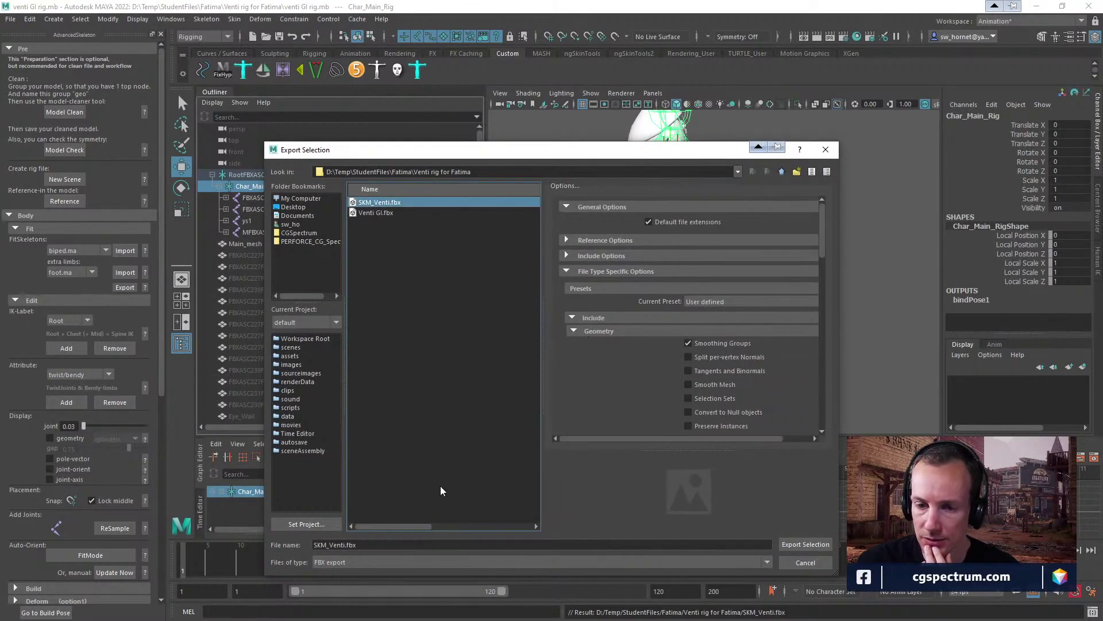
{"action": "scroll", "coordinate": [758, 351], "scroll_direction": "down", "scroll_amount": 2}
{"action": "scroll", "coordinate": [713, 311], "scroll_direction": "down", "scroll_amount": 8}
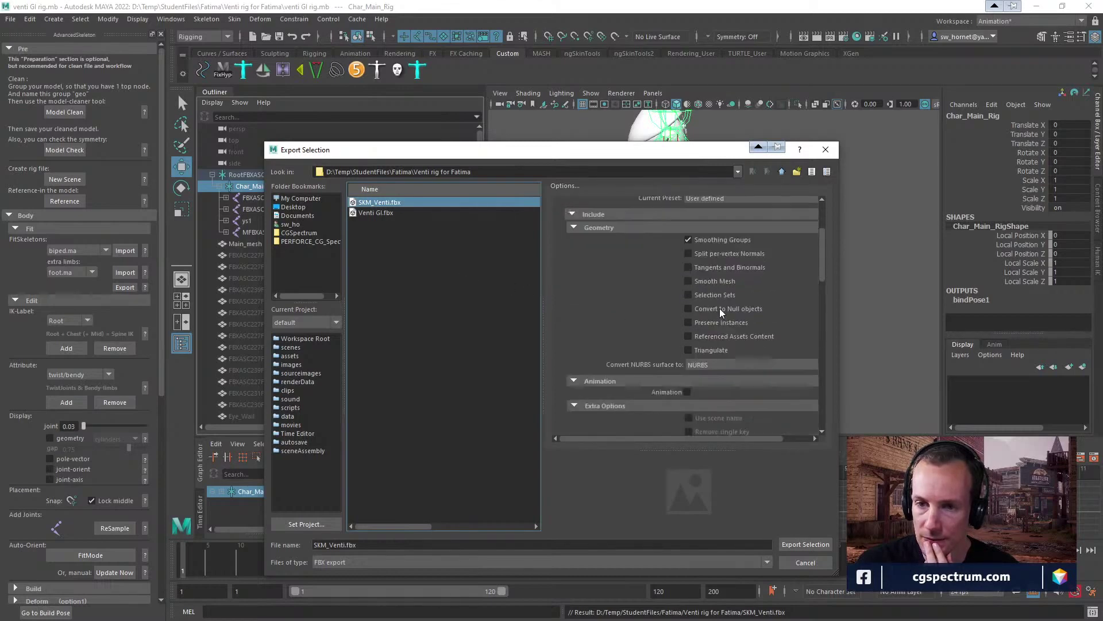
{"action": "scroll", "coordinate": [755, 342], "scroll_direction": "down", "scroll_amount": 6}
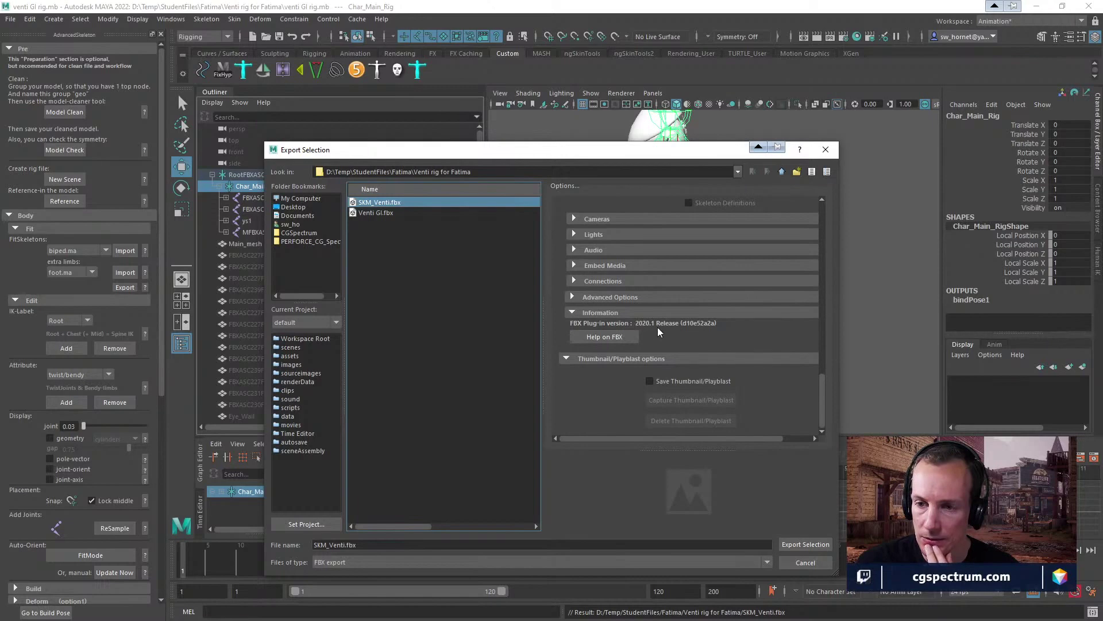
{"action": "left_click", "coordinate": [575, 297]}
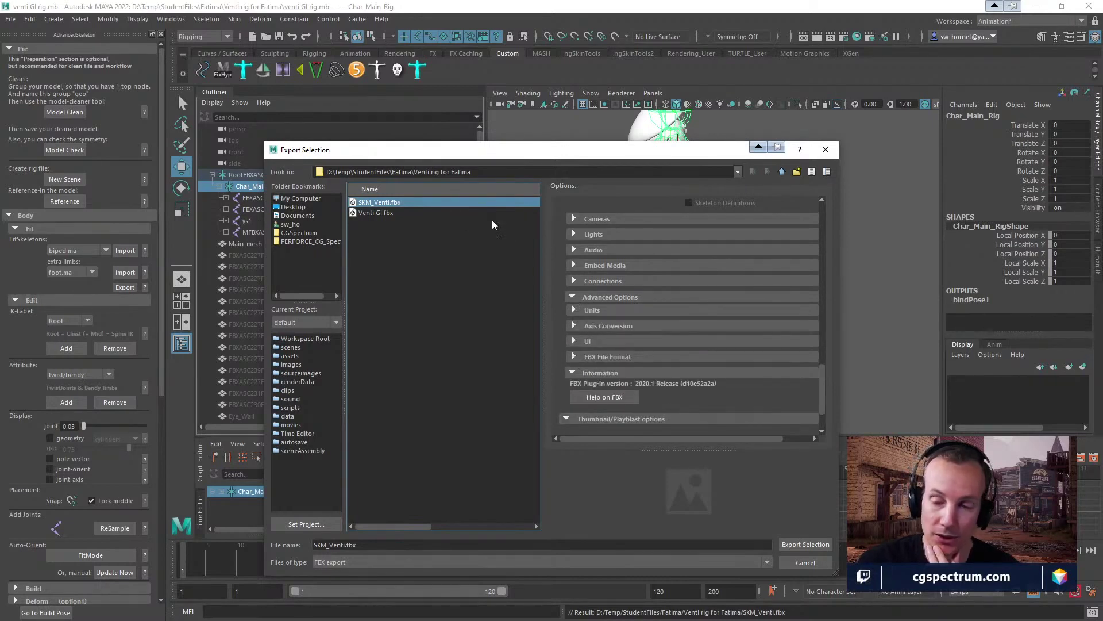
{"action": "scroll", "coordinate": [643, 332], "scroll_direction": "down", "scroll_amount": 3}
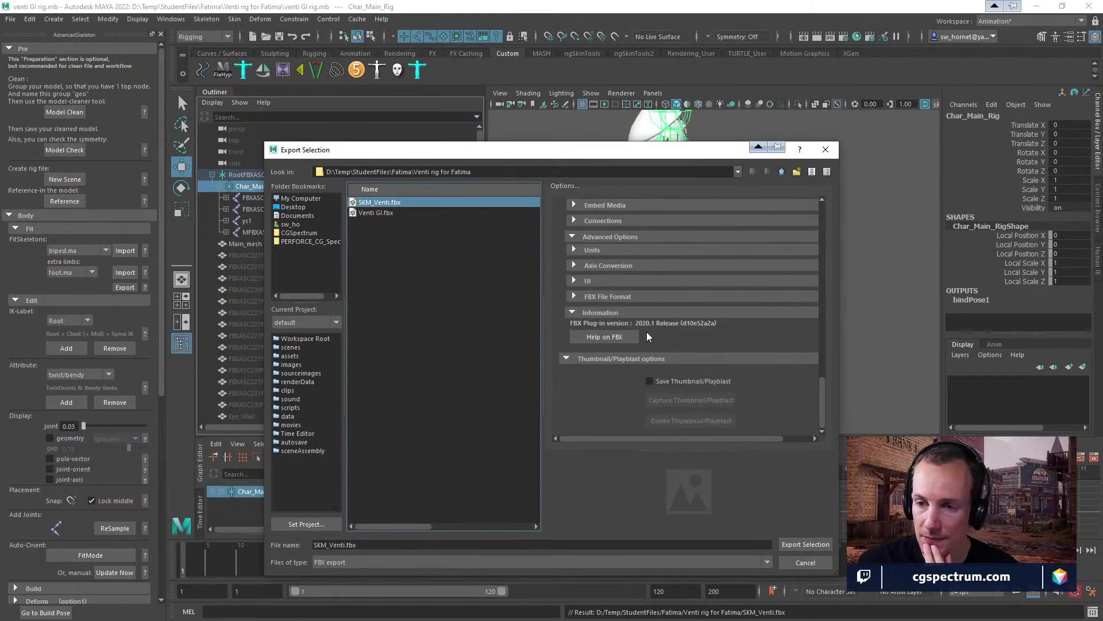
{"action": "left_click", "coordinate": [574, 297]}
{"action": "left_click", "coordinate": [724, 327]}
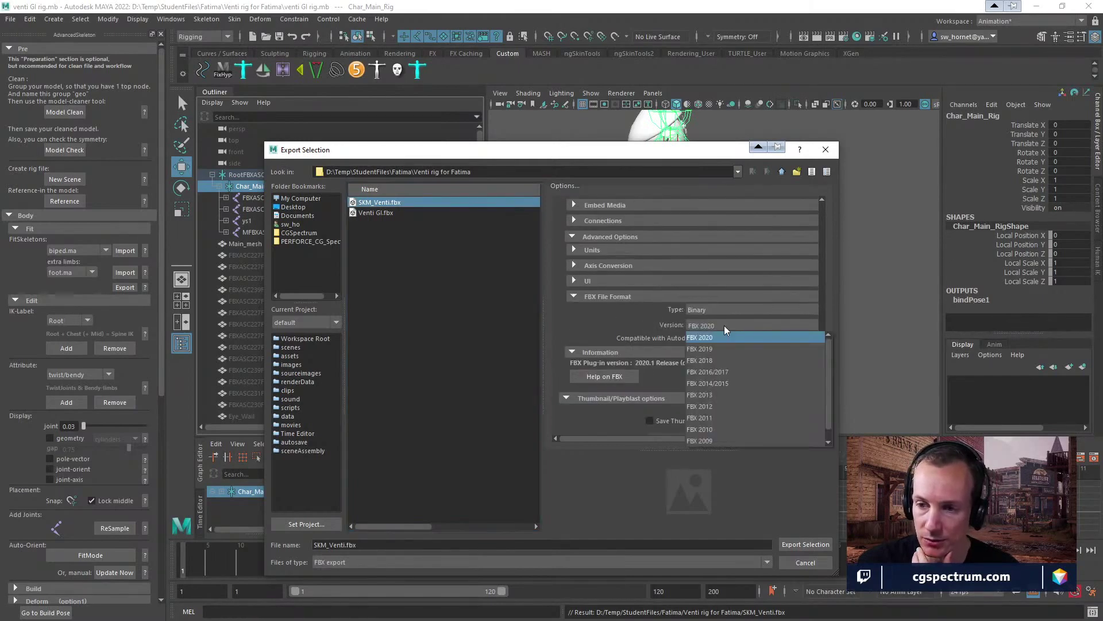
{"action": "left_click", "coordinate": [715, 374]}
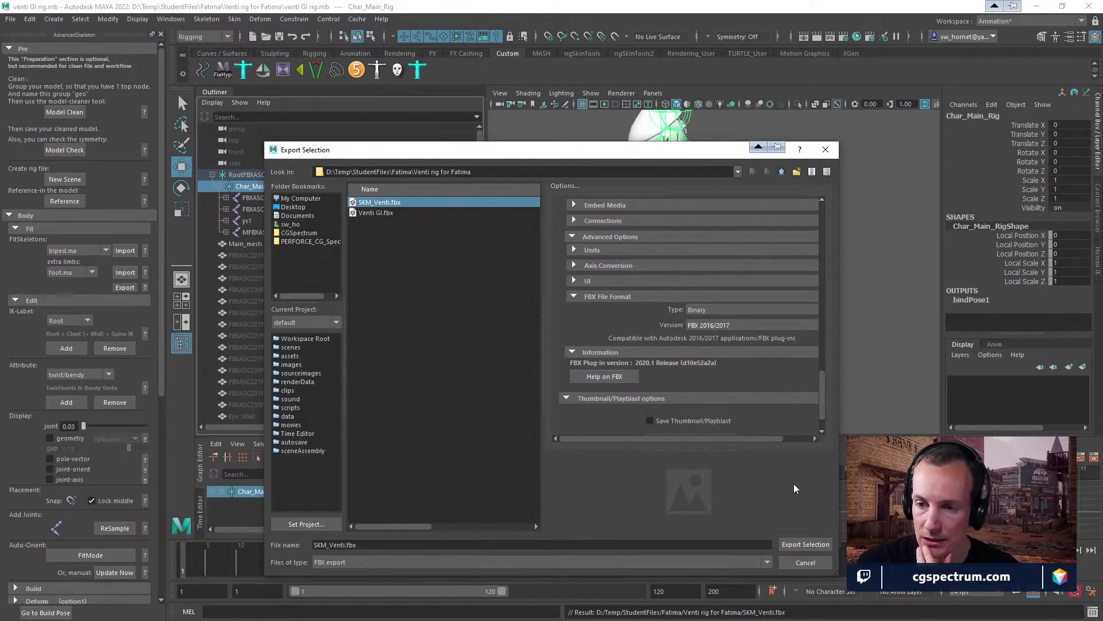
Export the selected rig over the existing SKM_Venti.fbx and switch back to Unreal Engine.
{"action": "left_click", "coordinate": [804, 546]}
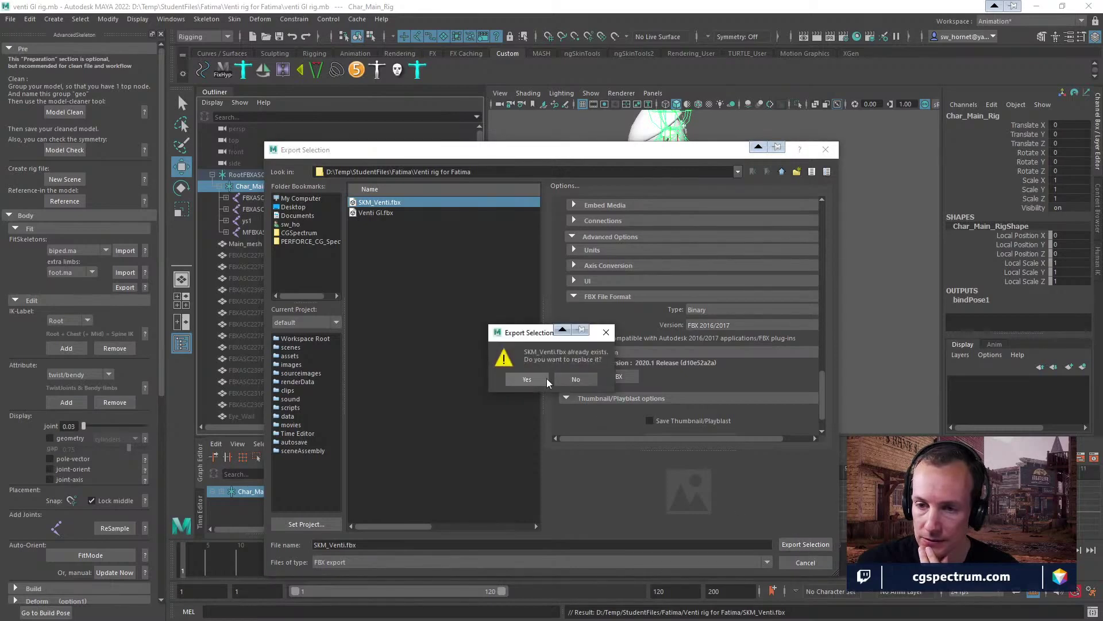
{"action": "left_click", "coordinate": [529, 380]}
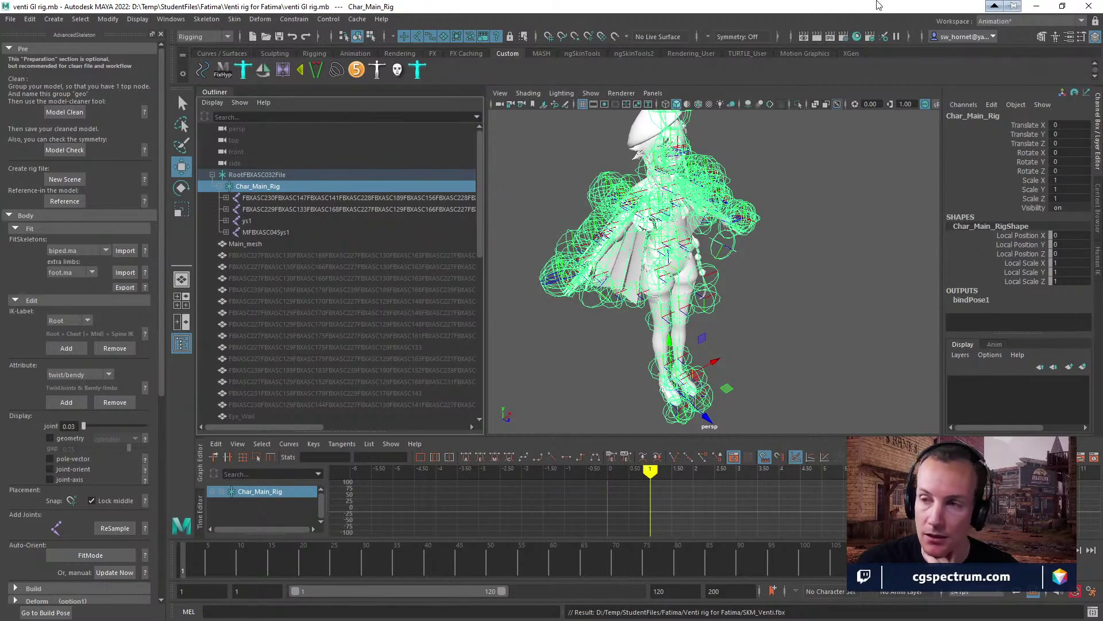
{"action": "left_click_drag", "start_coordinate": [878, 5], "coordinate": [385, 319]}
{"action": "left_click", "coordinate": [434, 76]}
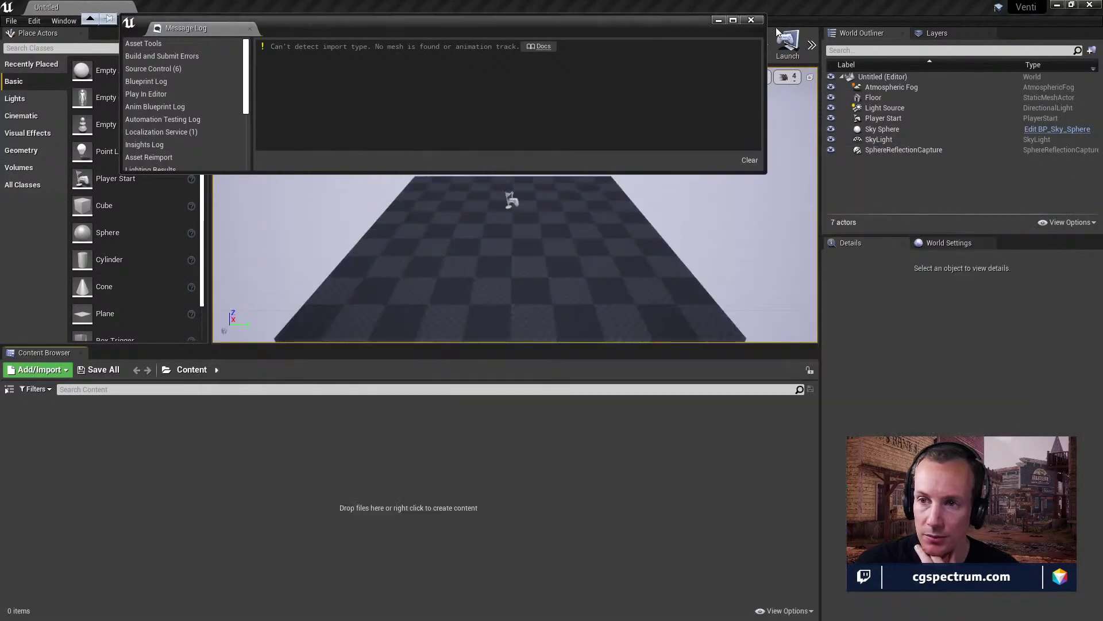
Close the message log and try again to import SKM_Venti into the Content folder.
{"action": "left_click", "coordinate": [751, 19]}
{"action": "right_click", "coordinate": [162, 449]}
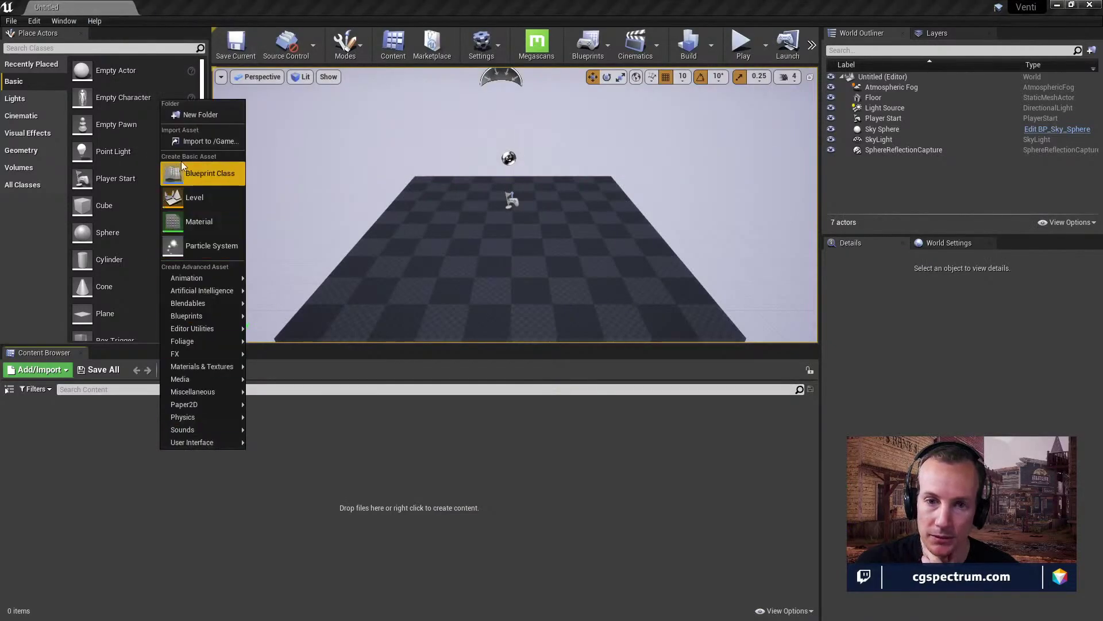
{"action": "left_click", "coordinate": [192, 140]}
{"action": "left_click", "coordinate": [202, 84]}
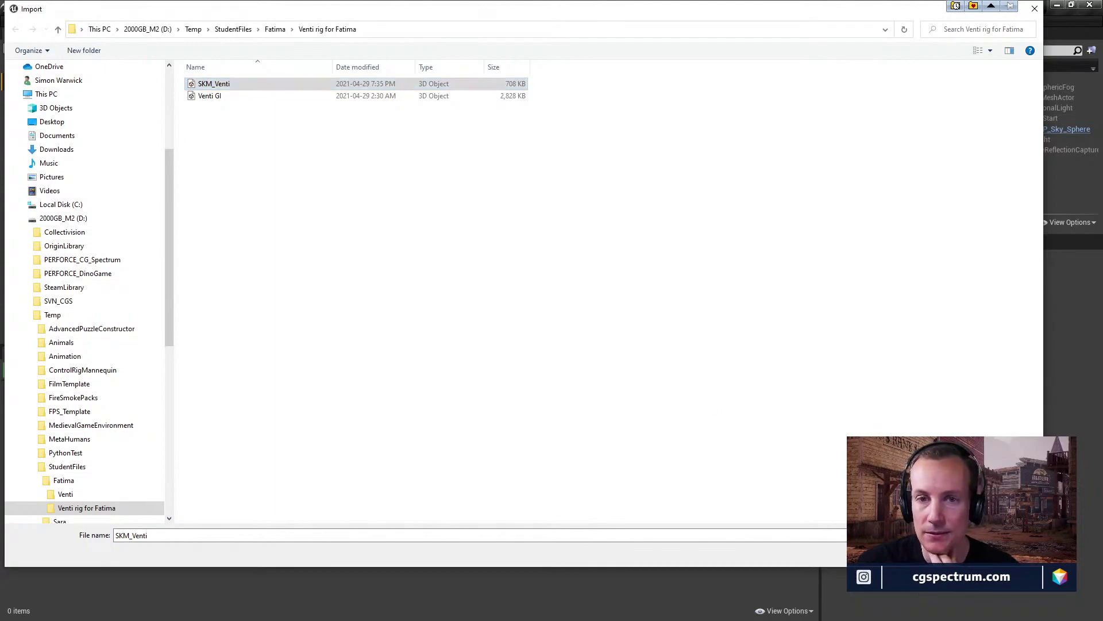
{"action": "key", "text": "Escape"}
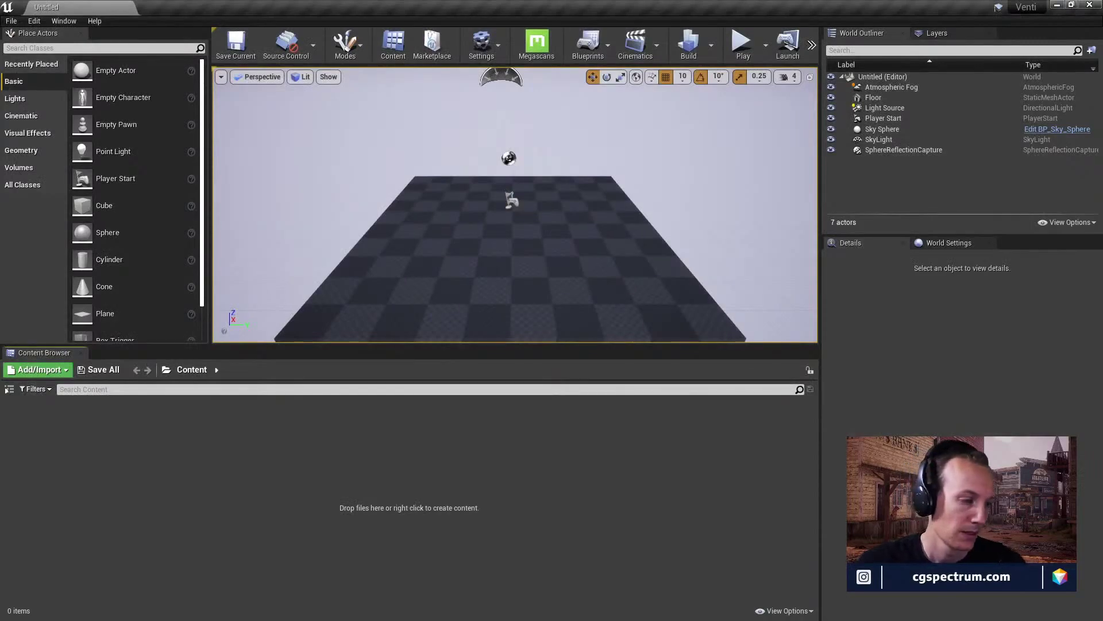
Return to Maya and add Main_mesh to the selection alongside Char_Main_Rig.
{"action": "key", "text": "alt+Tab"}
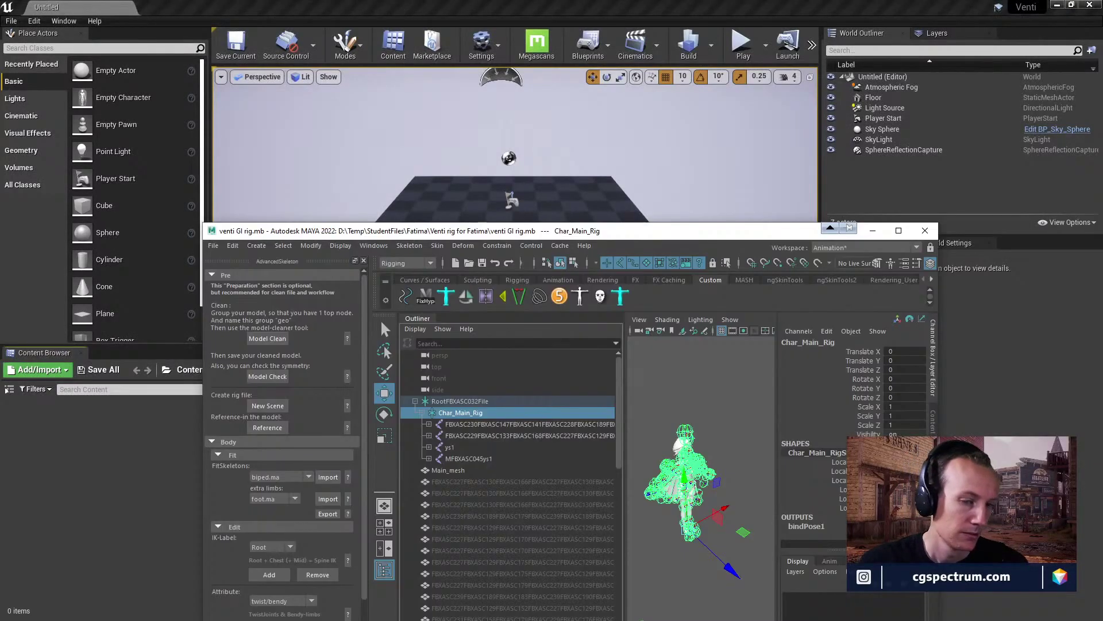
{"action": "double_click", "coordinate": [519, 236]}
{"action": "scroll", "coordinate": [281, 246], "scroll_direction": "down", "scroll_amount": 10}
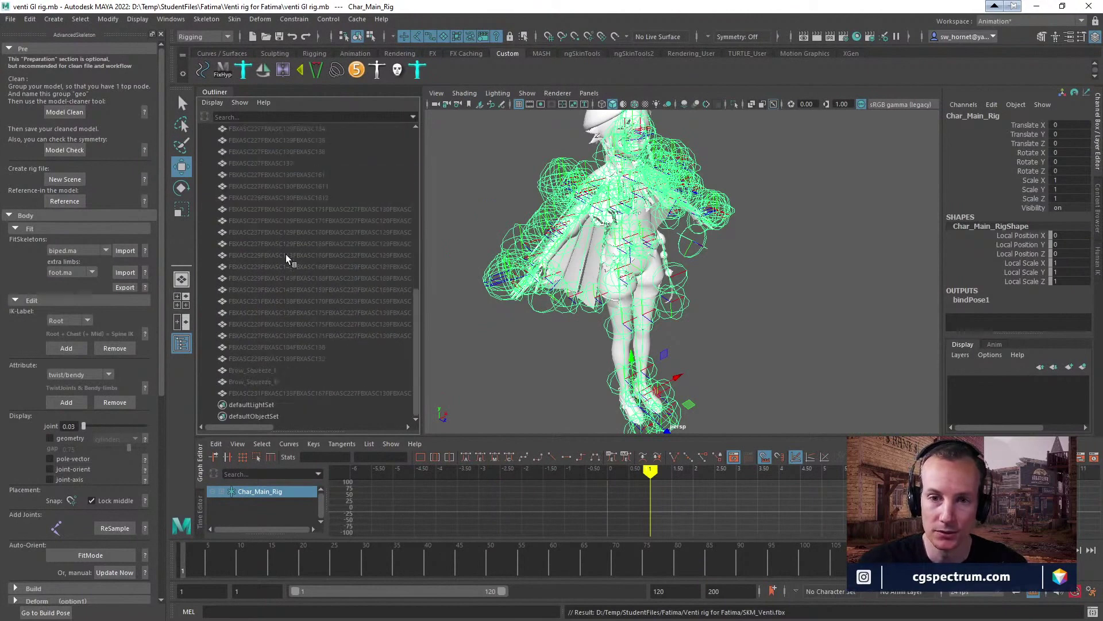
{"action": "scroll", "coordinate": [284, 350], "scroll_direction": "up", "scroll_amount": 10}
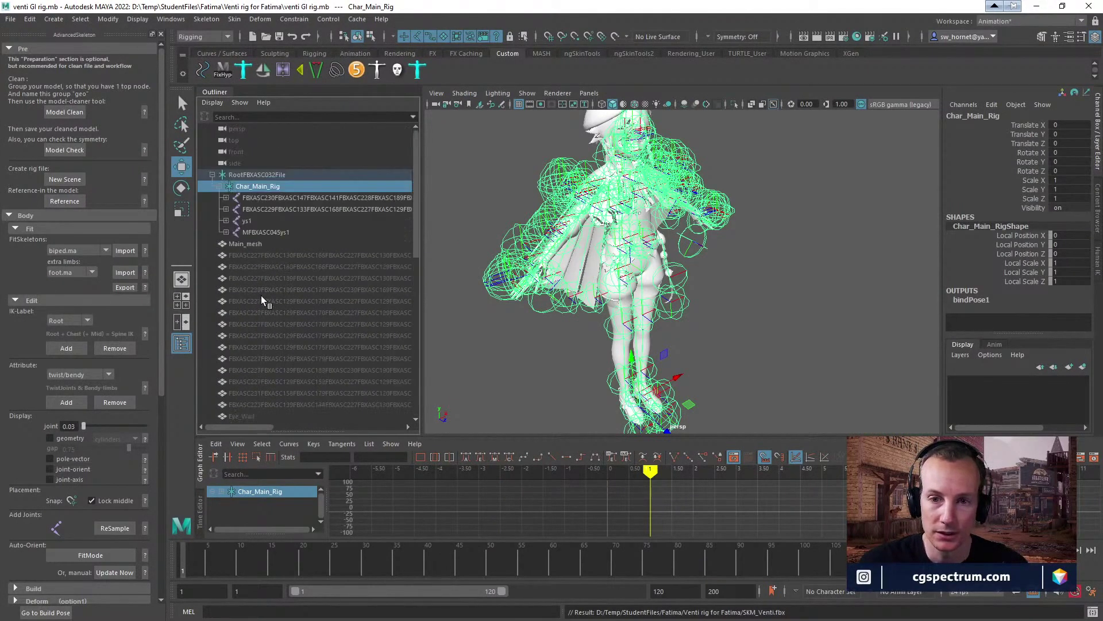
{"action": "left_click", "coordinate": [248, 244], "text": "ctrl"}
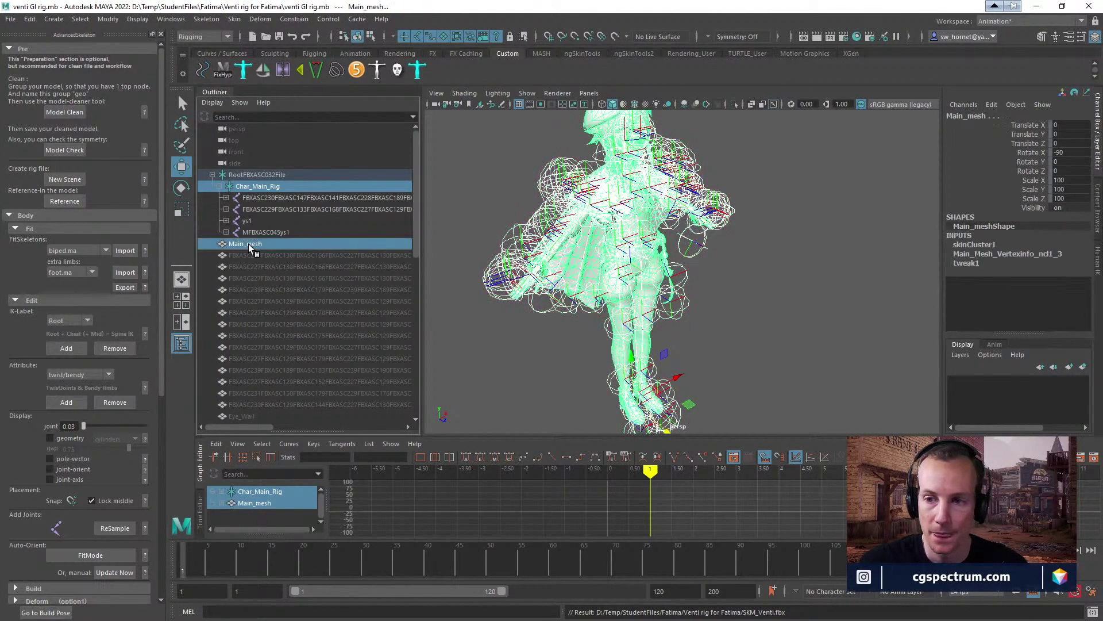
{"action": "scroll", "coordinate": [258, 276], "scroll_direction": "down", "scroll_amount": 10}
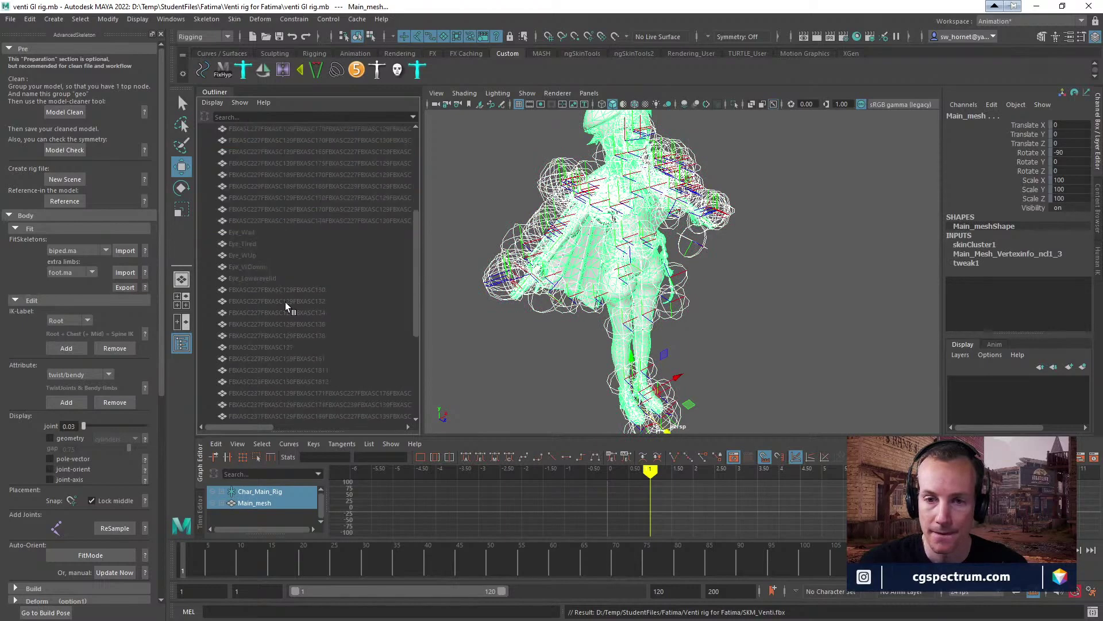
{"action": "scroll", "coordinate": [288, 314], "scroll_direction": "up", "scroll_amount": 10}
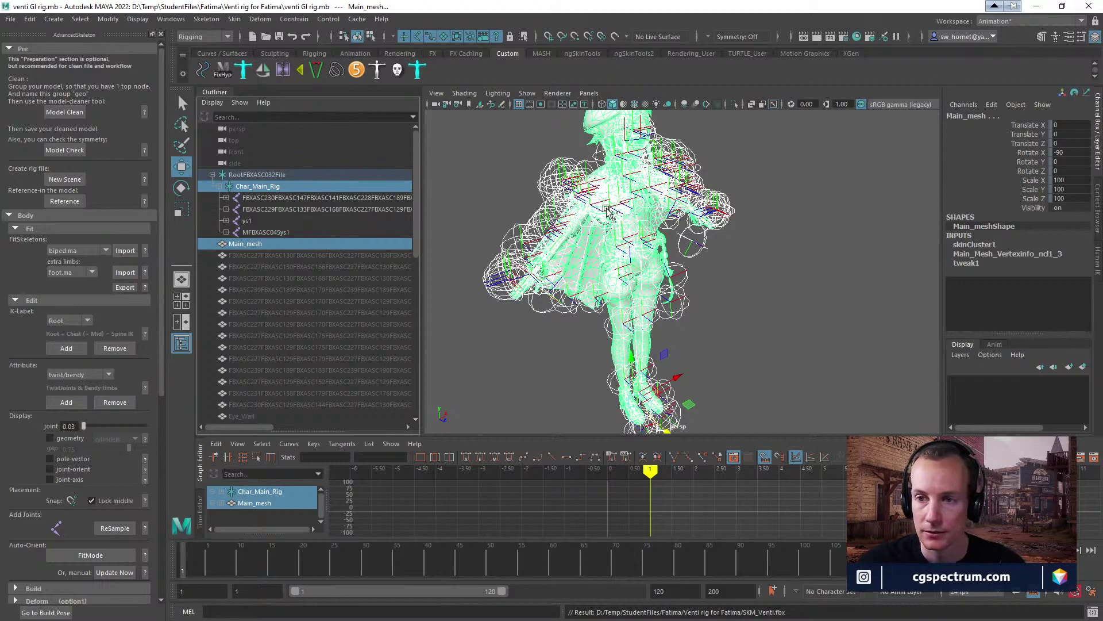
Export the selected rig and mesh as FBX, replacing the existing SKM_Venti.fbx.
{"action": "left_click", "coordinate": [10, 19]}
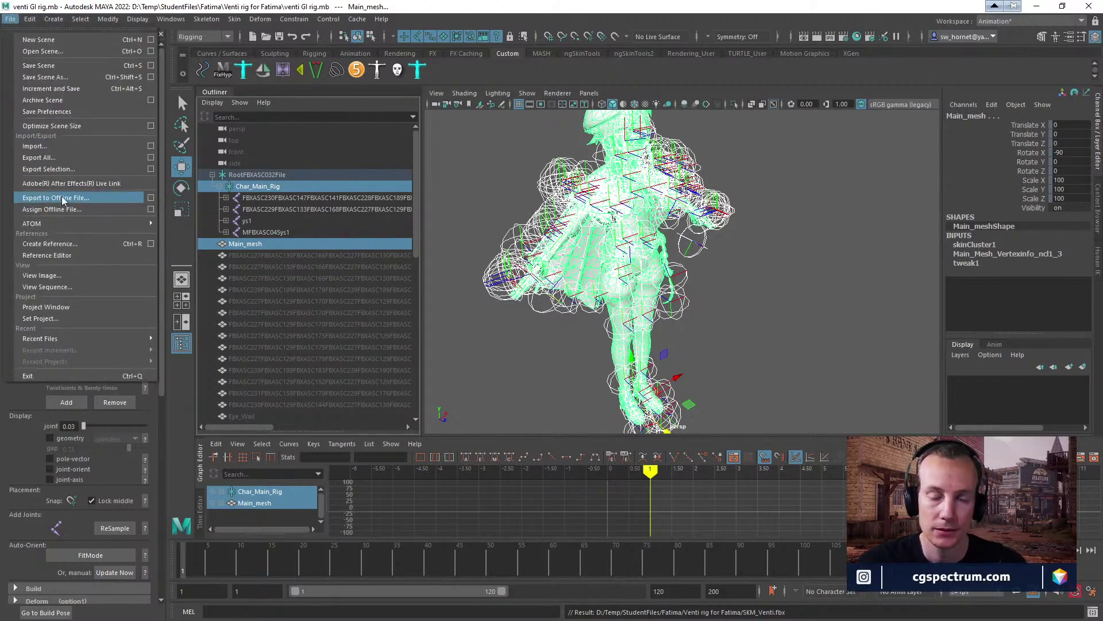
{"action": "key", "text": "Escape"}
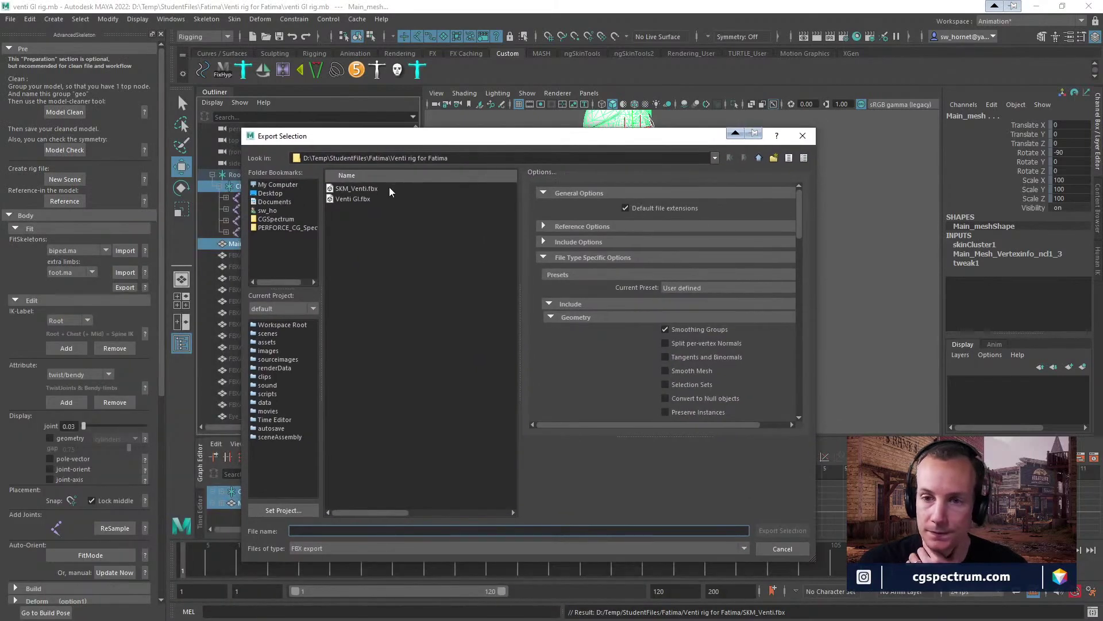
{"action": "left_click", "coordinate": [389, 189]}
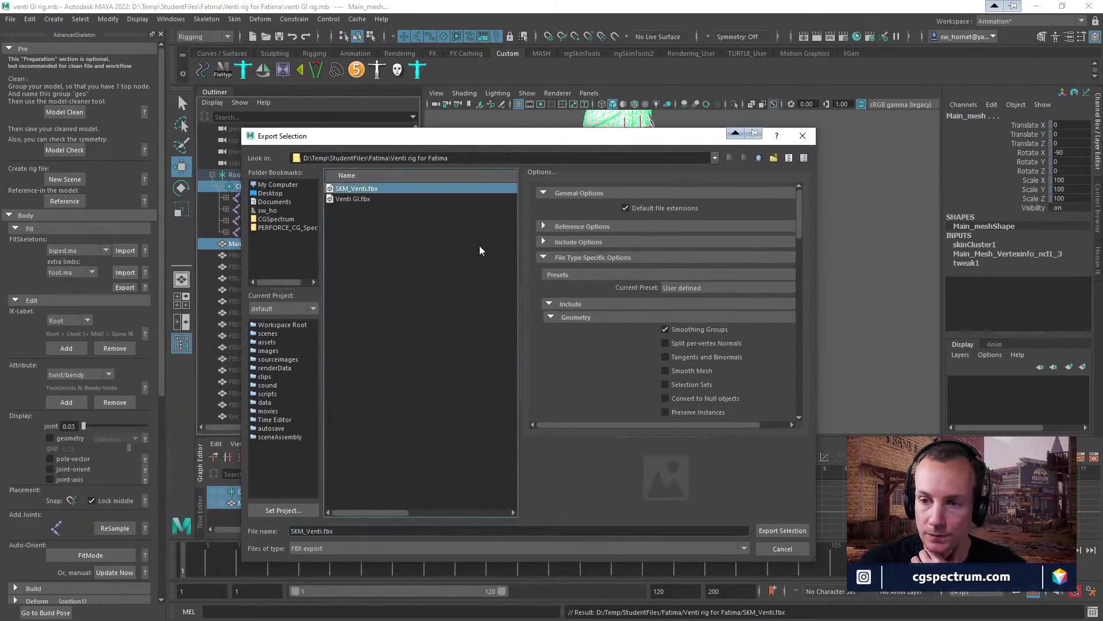
{"action": "left_click", "coordinate": [782, 530]}
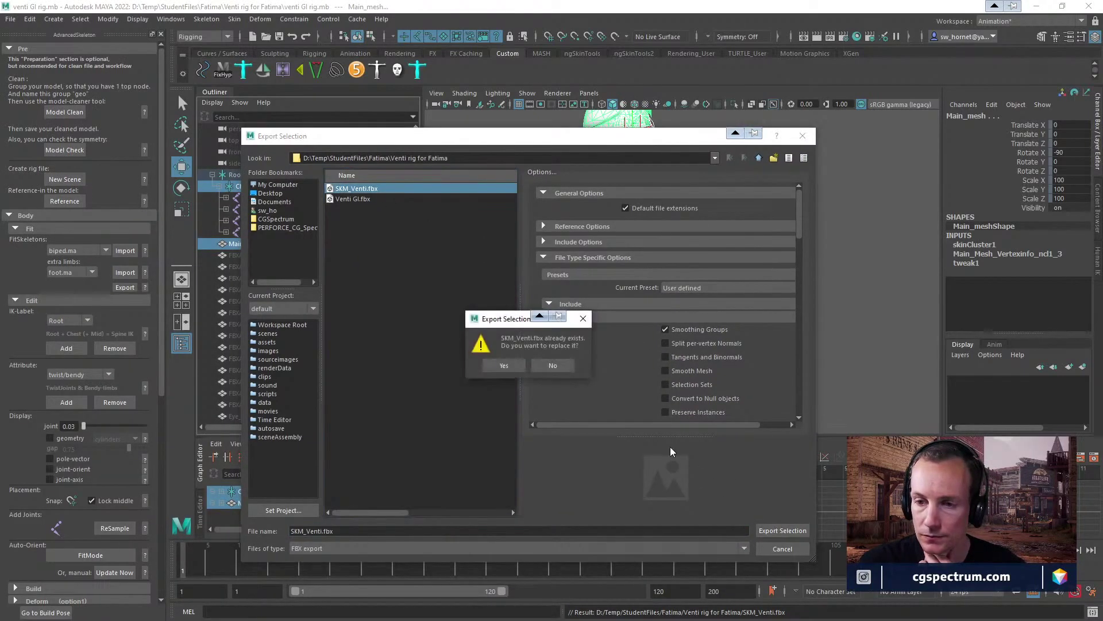
{"action": "left_click", "coordinate": [517, 372]}
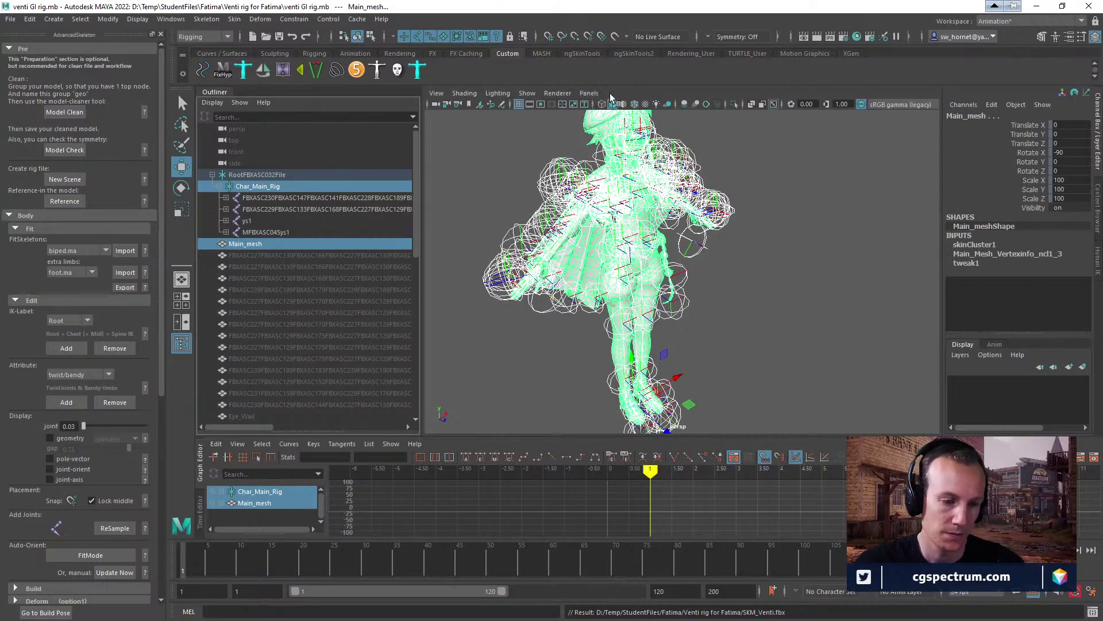
Switch to Unreal Engine and import SKM_Venti into the Content folder as a skeletal mesh with the default options, dismissing the message log.
{"action": "left_click", "coordinate": [1035, 5]}
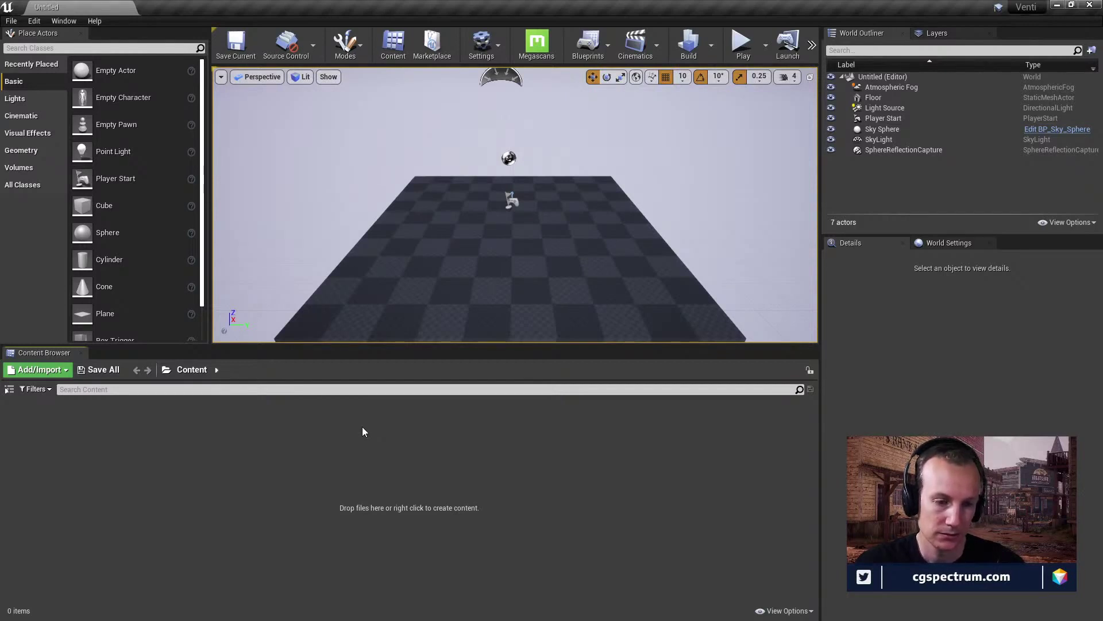
{"action": "right_click", "coordinate": [119, 451]}
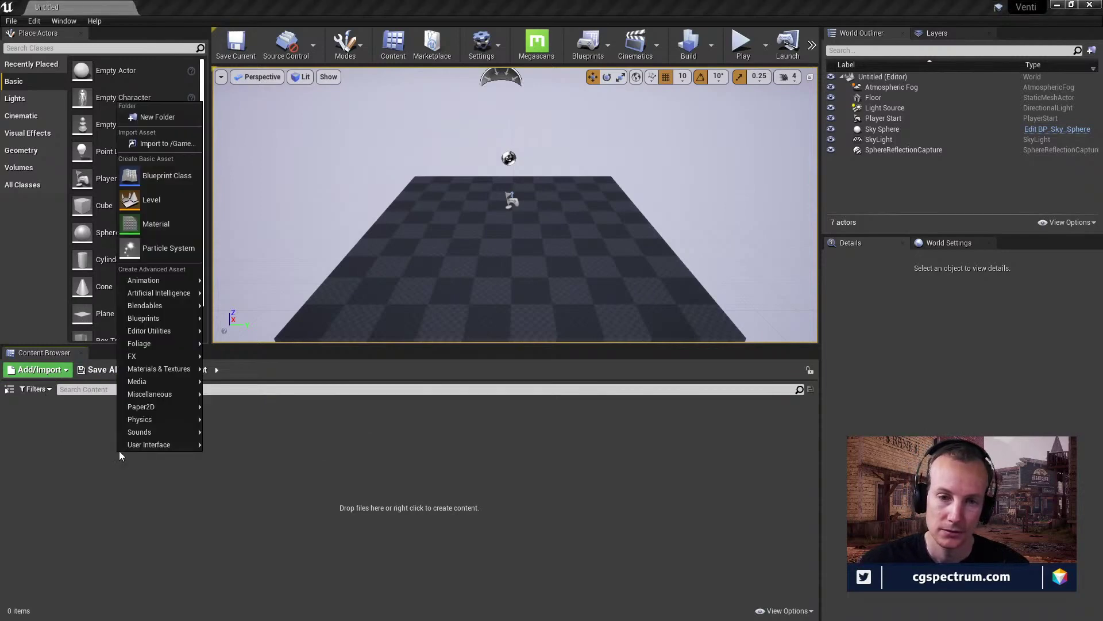
{"action": "left_click", "coordinate": [151, 146]}
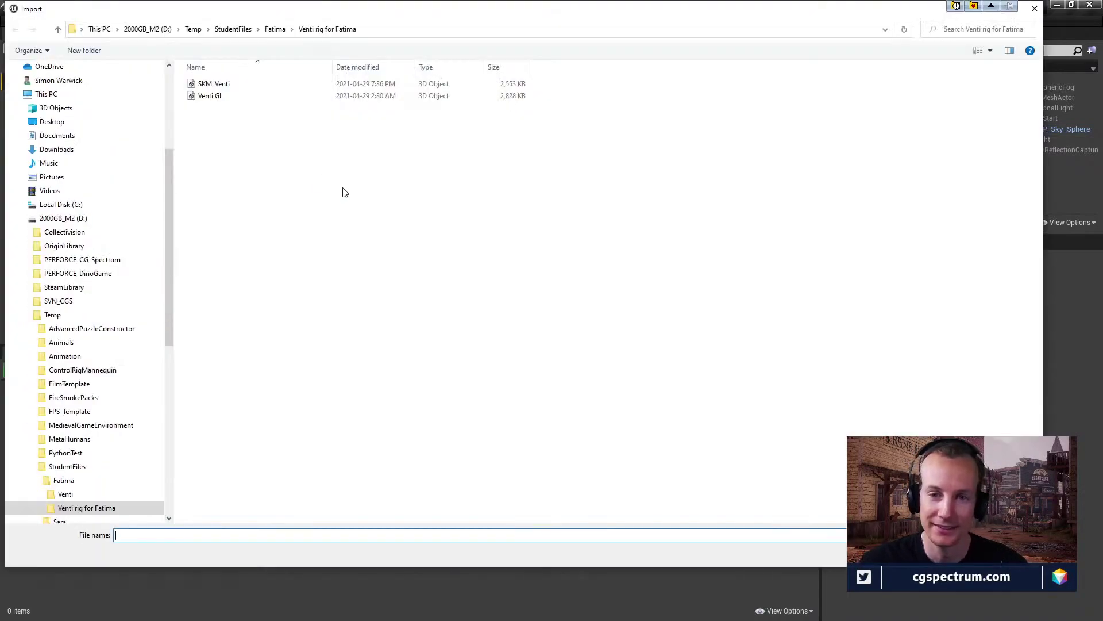
{"action": "left_click", "coordinate": [210, 85]}
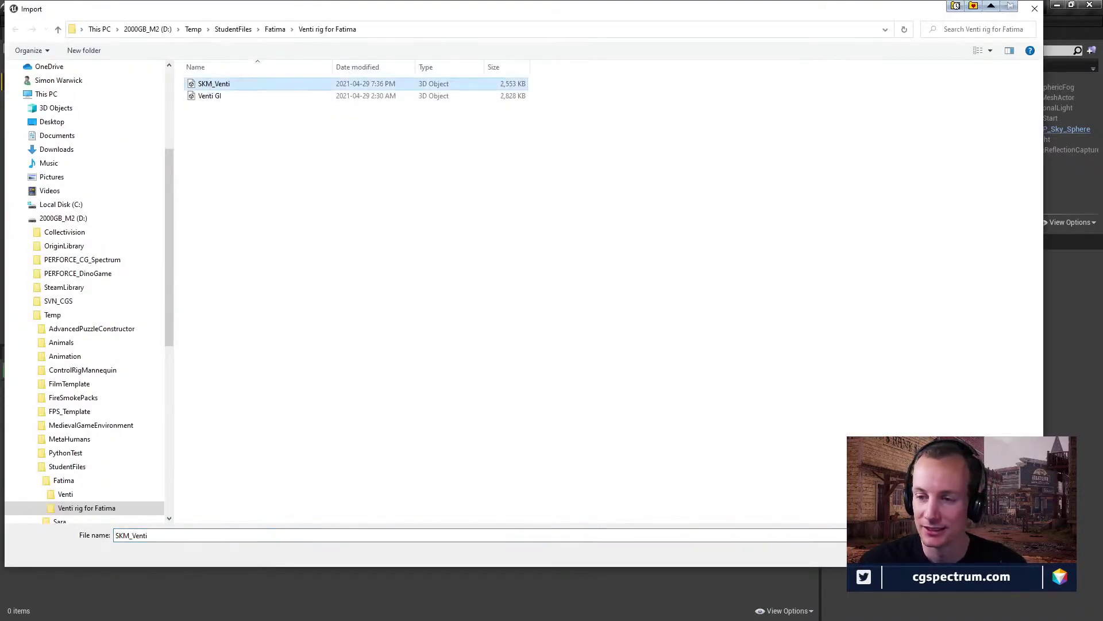
{"action": "key", "text": "Return"}
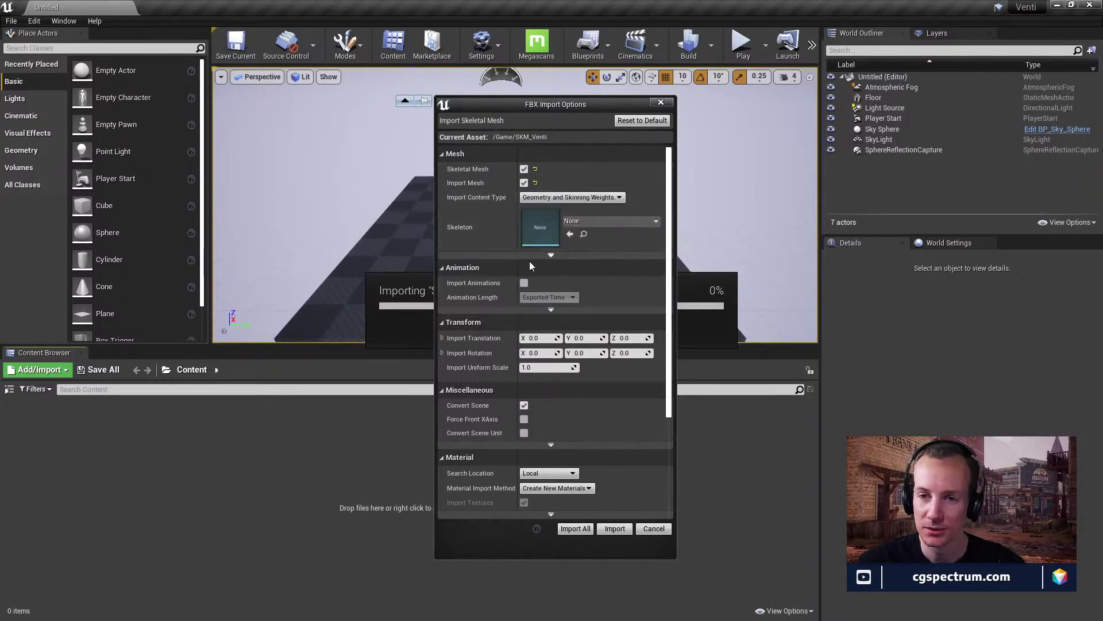
{"action": "scroll", "coordinate": [595, 439], "scroll_direction": "down", "scroll_amount": 3}
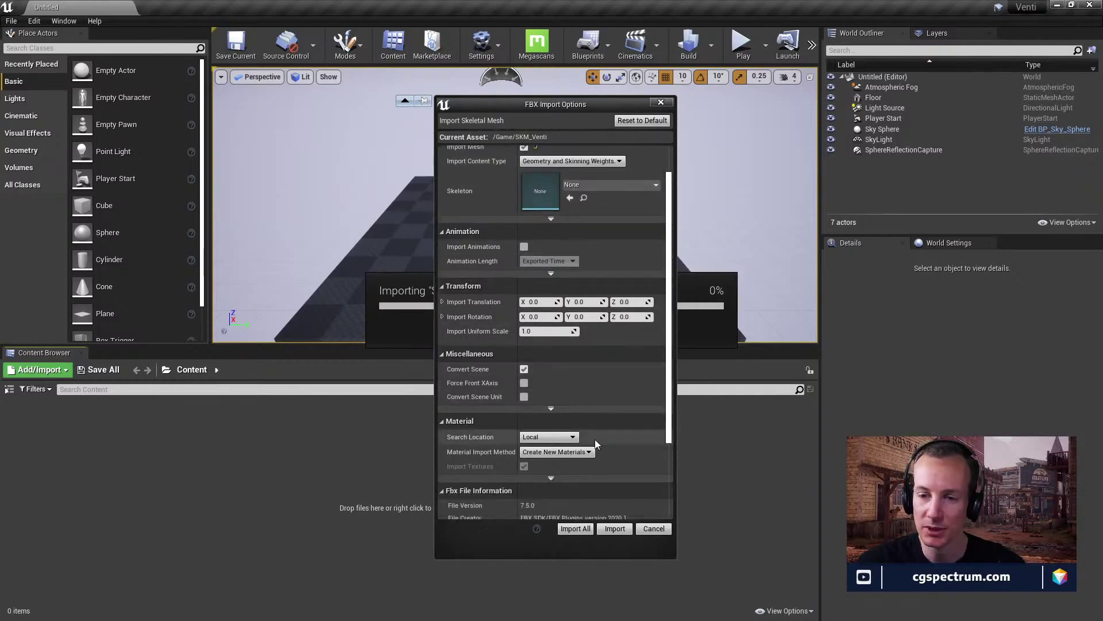
{"action": "left_click", "coordinate": [574, 529]}
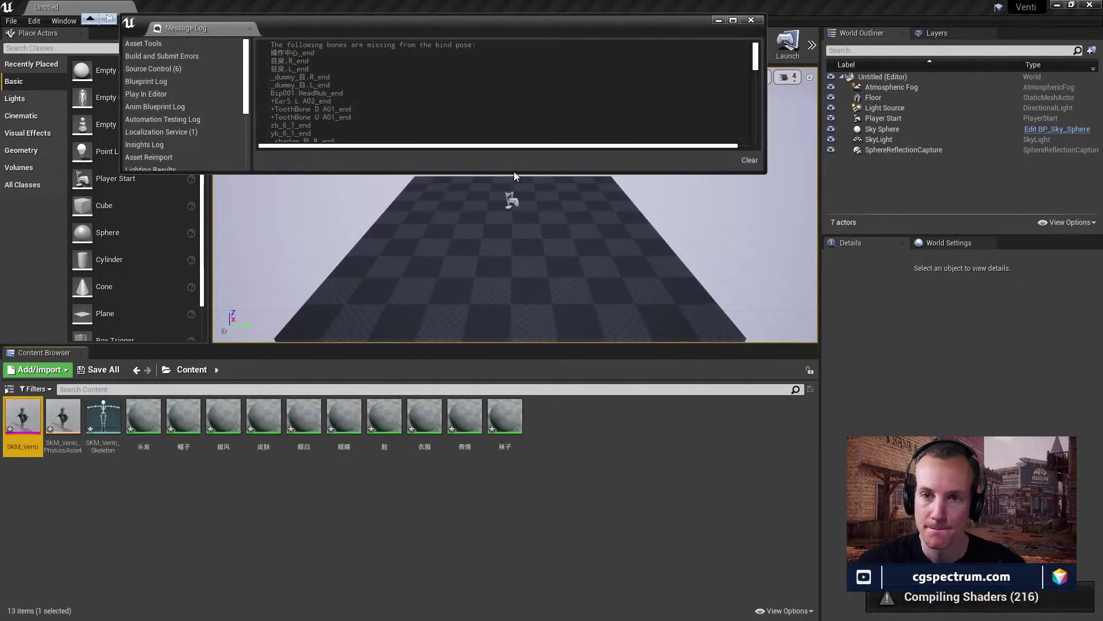
{"action": "left_click", "coordinate": [751, 21]}
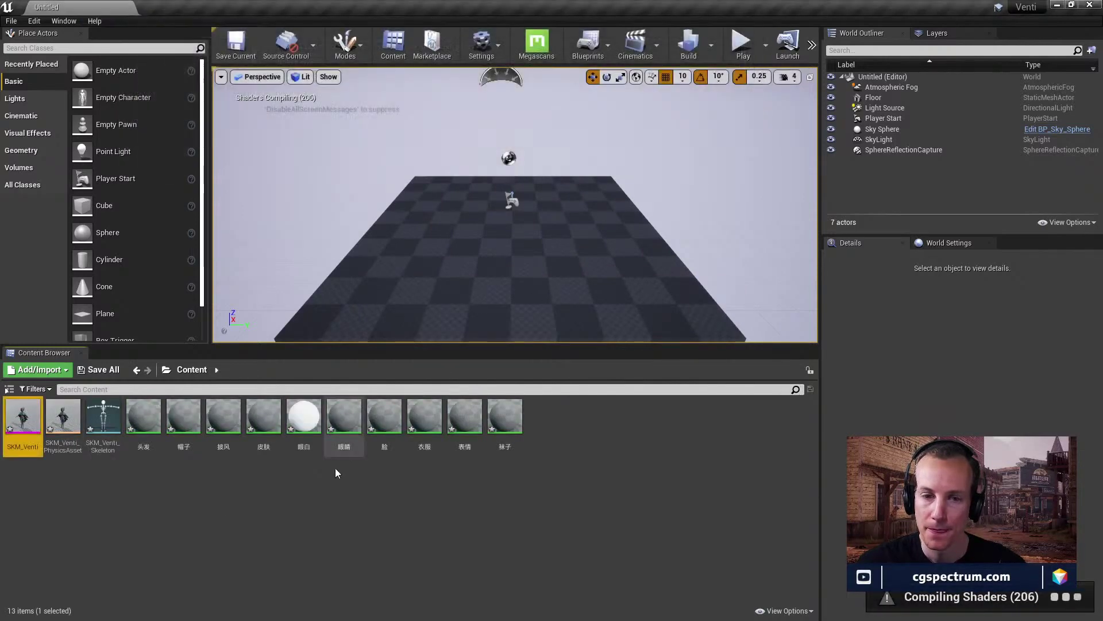
Open the SKM_Venti skeletal mesh and examine the character up close and from several angles.
{"action": "double_click", "coordinate": [33, 422]}
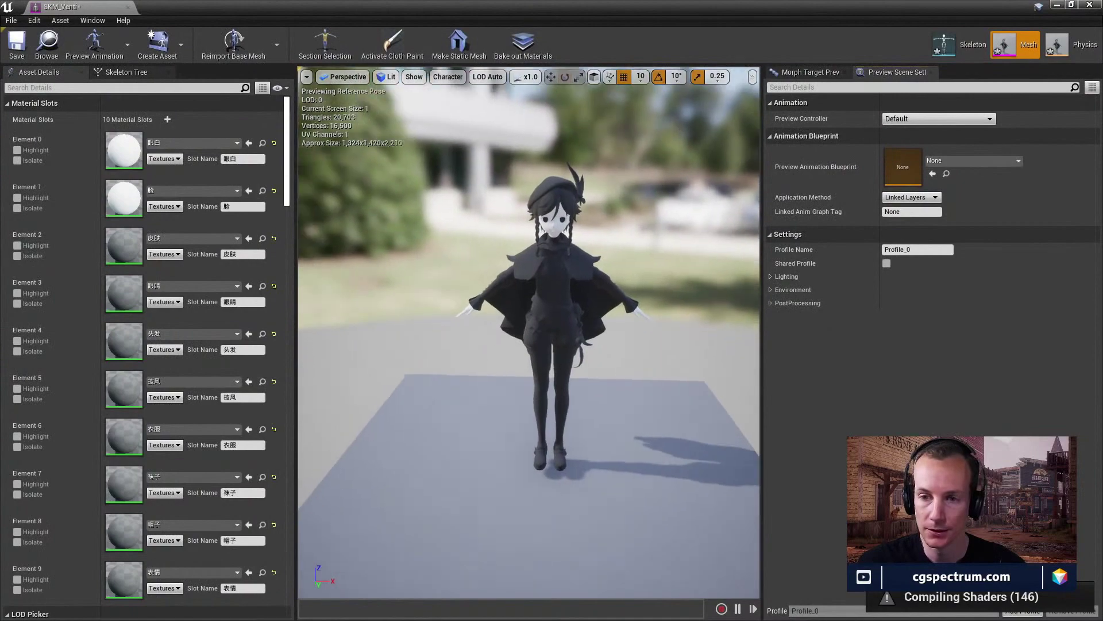
{"action": "right_click_drag", "start_coordinate": [552, 322], "coordinate": [460, 328]}
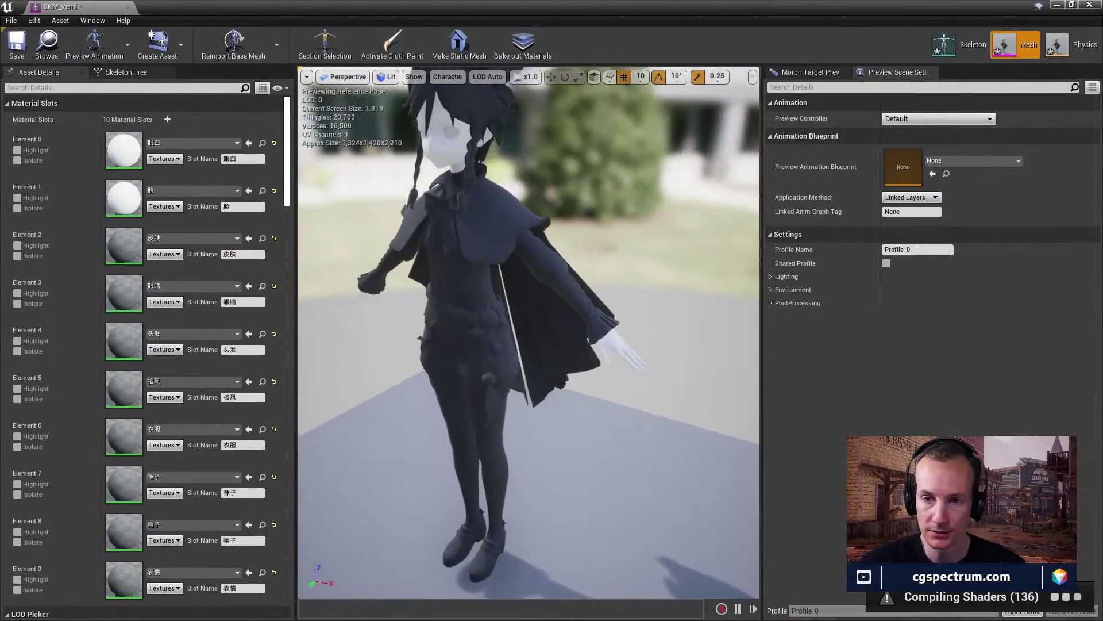
{"action": "scroll", "coordinate": [597, 322], "scroll_direction": "up", "scroll_amount": 5}
{"action": "scroll", "coordinate": [598, 322], "scroll_direction": "up", "scroll_amount": 3}
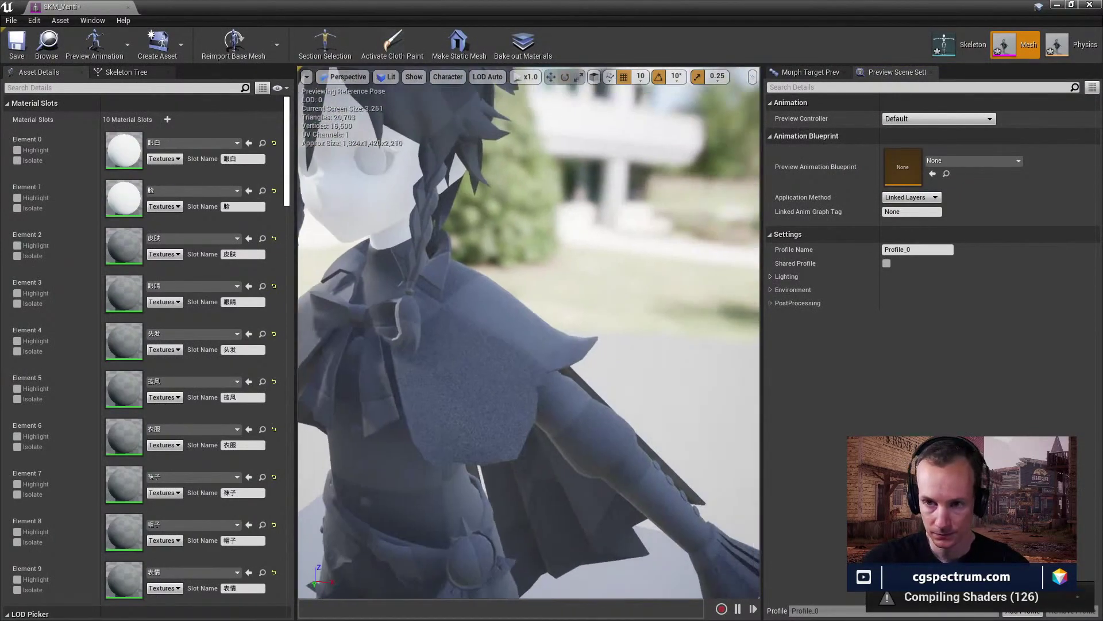
{"action": "key", "text": "s"}
{"action": "right_click_drag", "start_coordinate": [552, 333], "coordinate": [514, 302]}
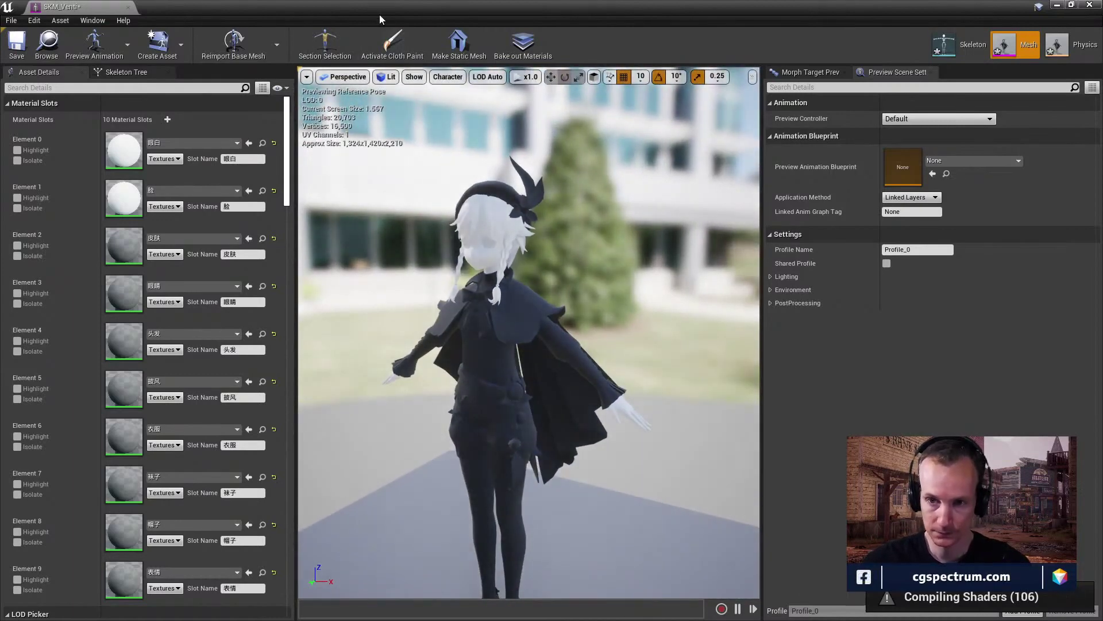
Set the preview's bone drawing to All Hierarchy and inspect the character's skeleton.
{"action": "left_click", "coordinate": [448, 76]}
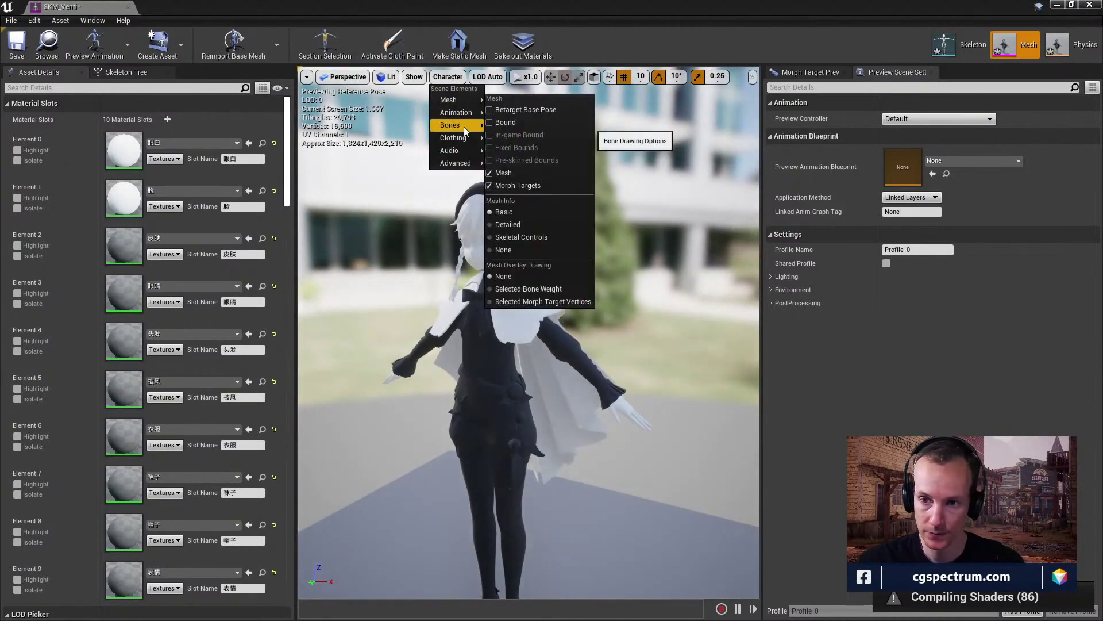
{"action": "mouse_move", "coordinate": [463, 126]}
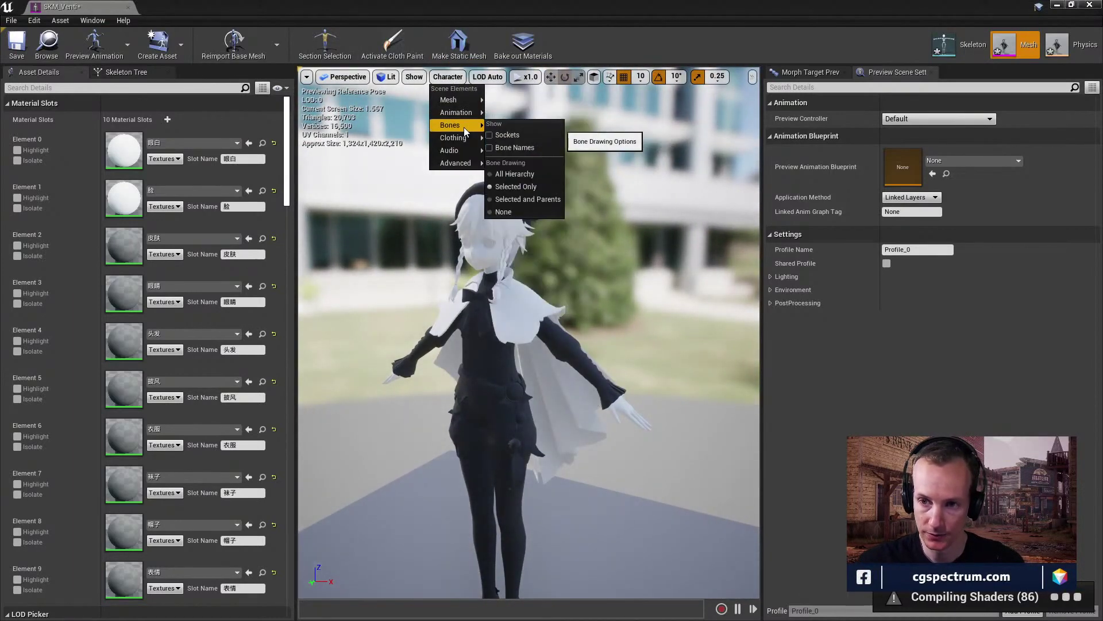
{"action": "left_click", "coordinate": [523, 173]}
{"action": "mouse_move", "coordinate": [523, 174]}
{"action": "right_mouse_down"}
{"action": "mouse_move", "coordinate": [506, 185]}
{"action": "mouse_move", "coordinate": [527, 181]}
{"action": "right_mouse_up"}
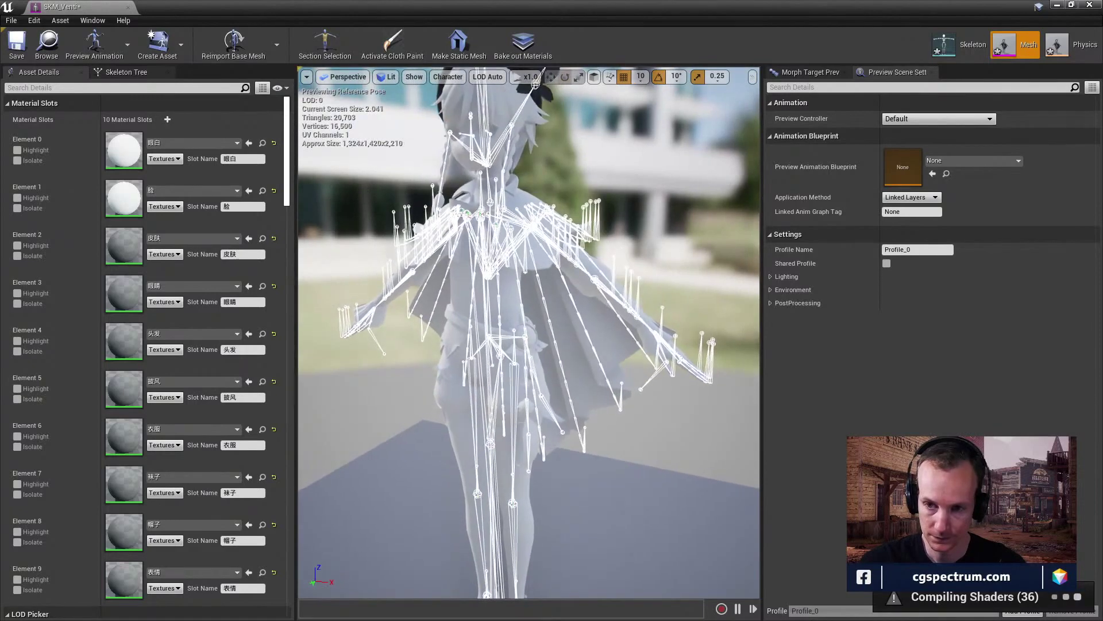
Set the preview's bone drawing to None and view the full character.
{"action": "left_click", "coordinate": [441, 80]}
{"action": "mouse_move", "coordinate": [471, 77]}
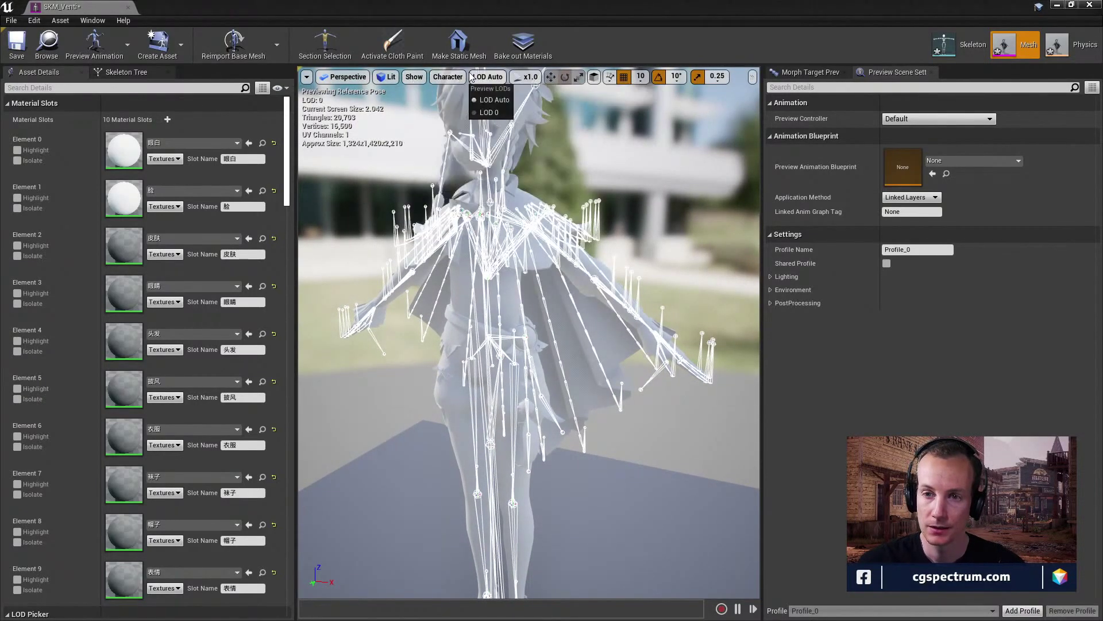
{"action": "mouse_move", "coordinate": [467, 125]}
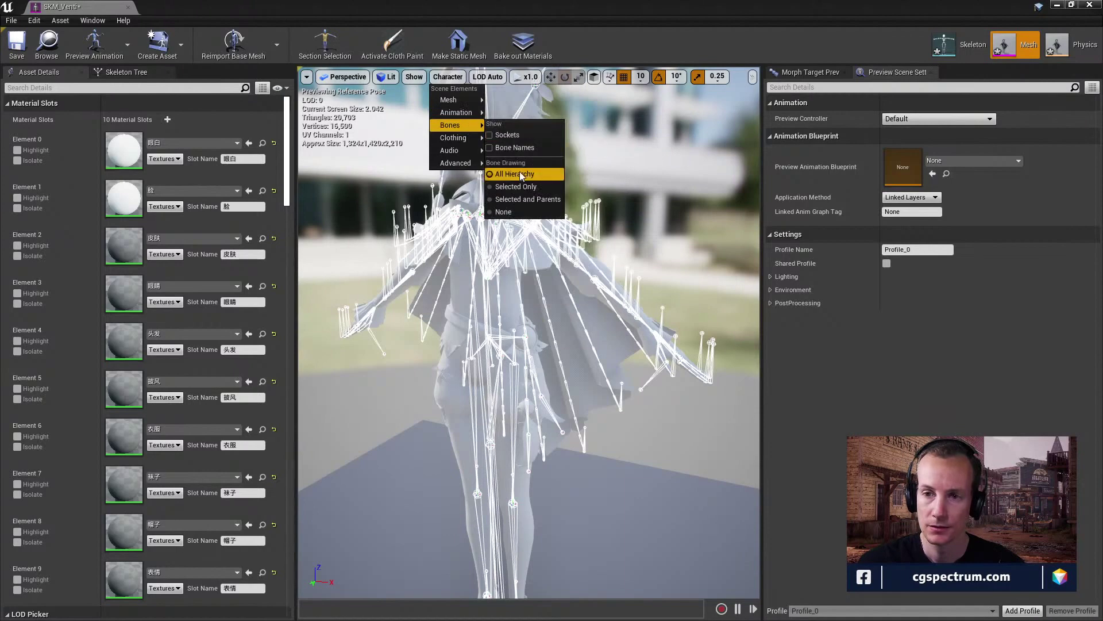
{"action": "left_click", "coordinate": [517, 211]}
{"action": "mouse_move", "coordinate": [529, 205]}
{"action": "right_mouse_down"}
{"action": "mouse_move", "coordinate": [589, 199]}
{"action": "mouse_move", "coordinate": [507, 210]}
{"action": "right_mouse_up"}
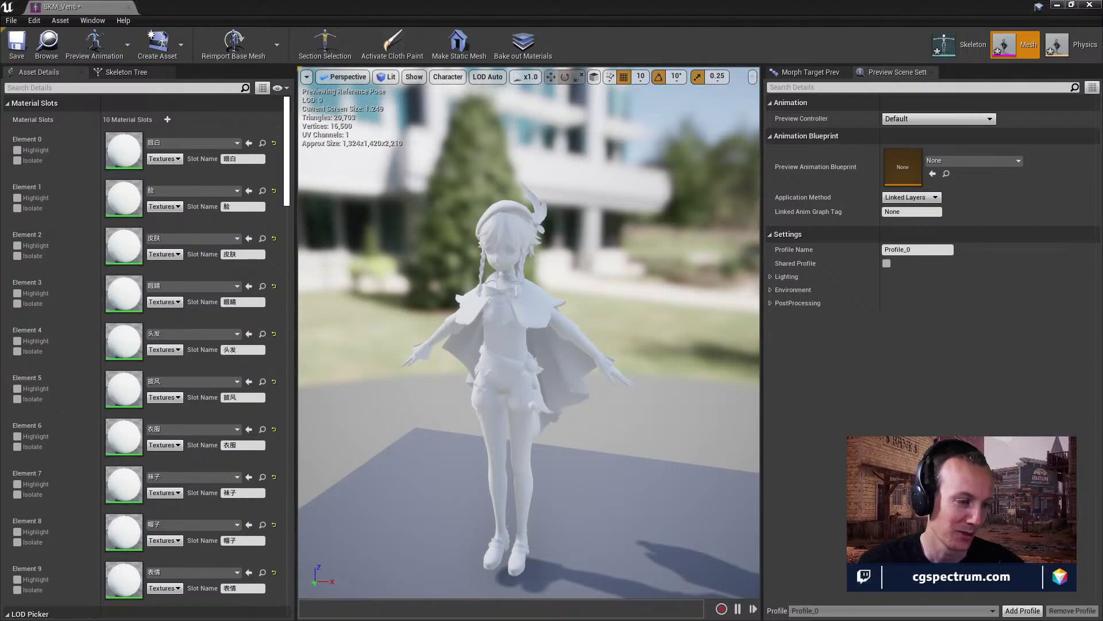
Switch to Chrome and search Google for "Monster Mash" in a new tab.
{"action": "key", "text": "alt+Tab"}
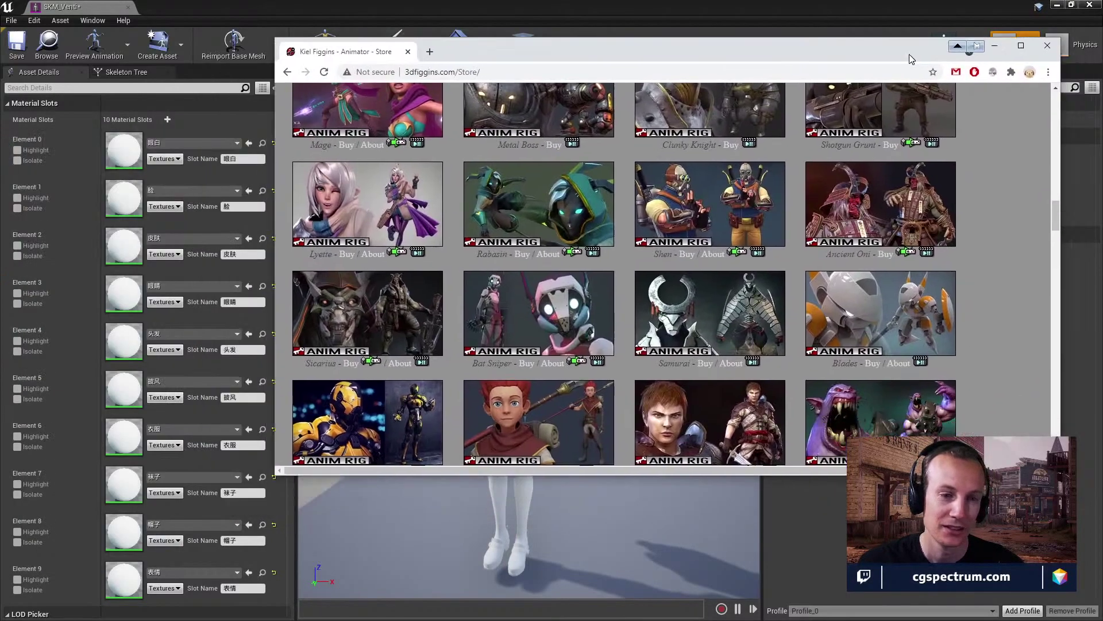
{"action": "left_click", "coordinate": [154, 10]}
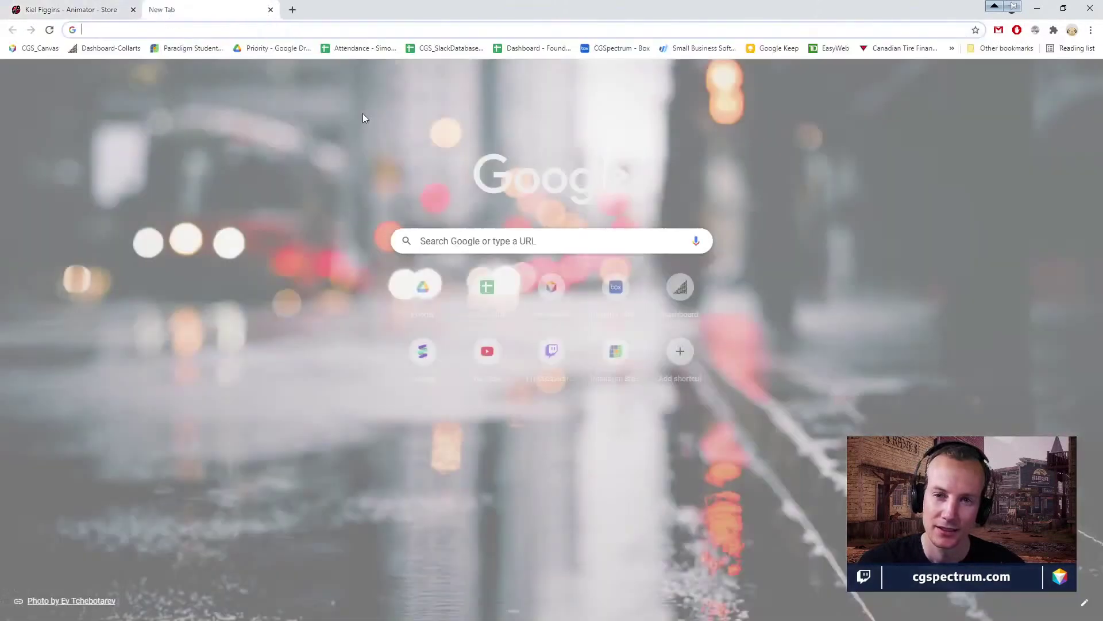
{"action": "left_click", "coordinate": [437, 238]}
{"action": "type", "text": "Monster Mash"}
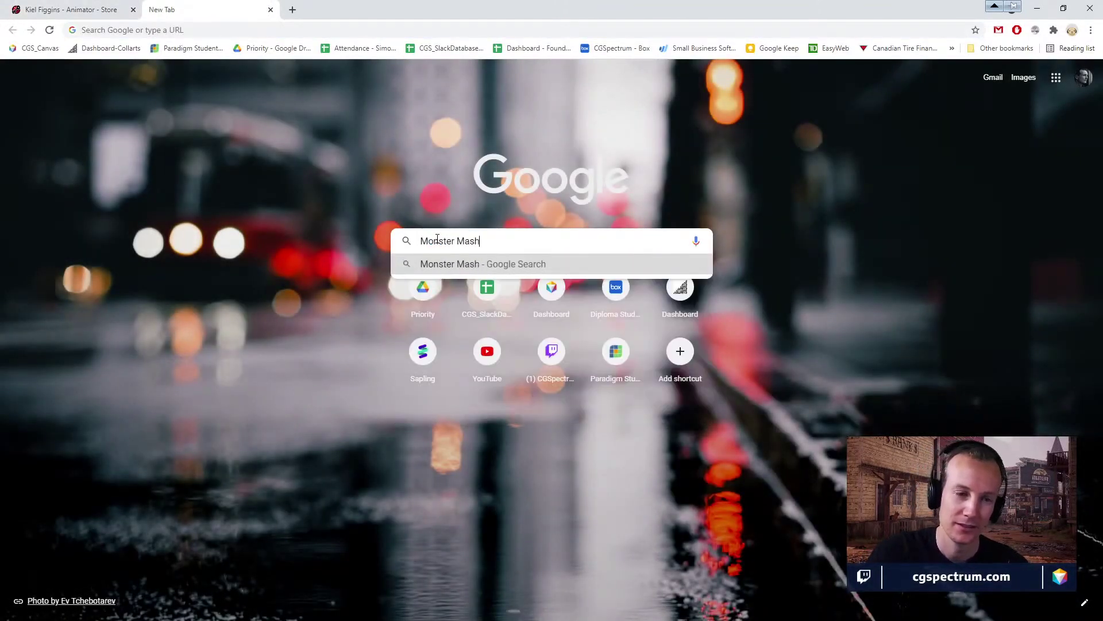
{"action": "key", "text": "Return"}
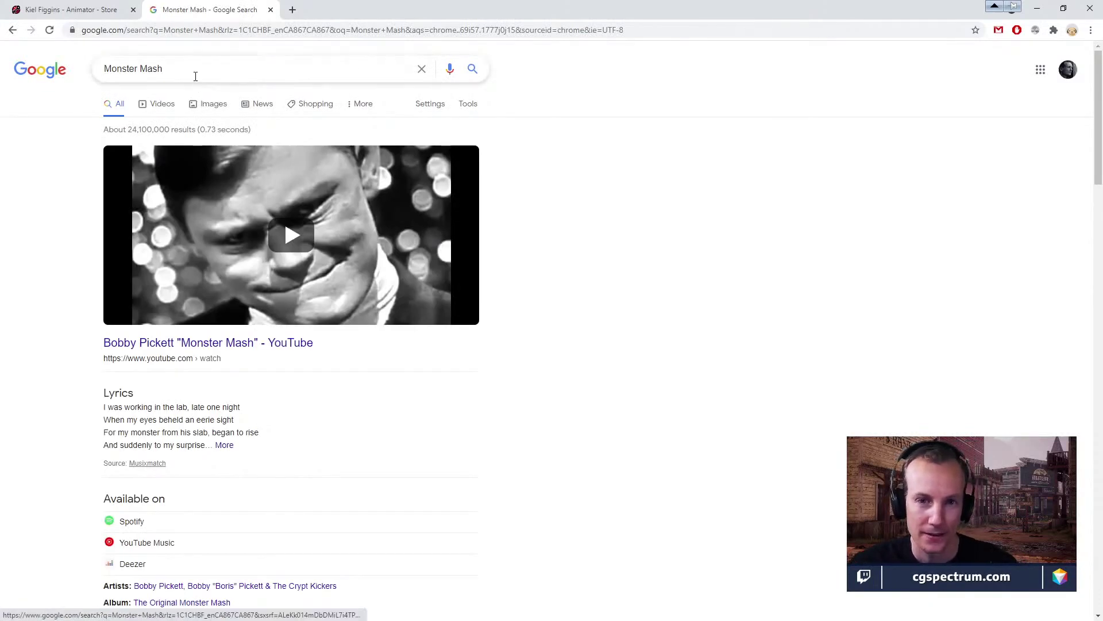
Refine the search to "Monster Mash ai browser app" and open the Monster Mash demo at monstermash.zone.
{"action": "left_click", "coordinate": [195, 69]}
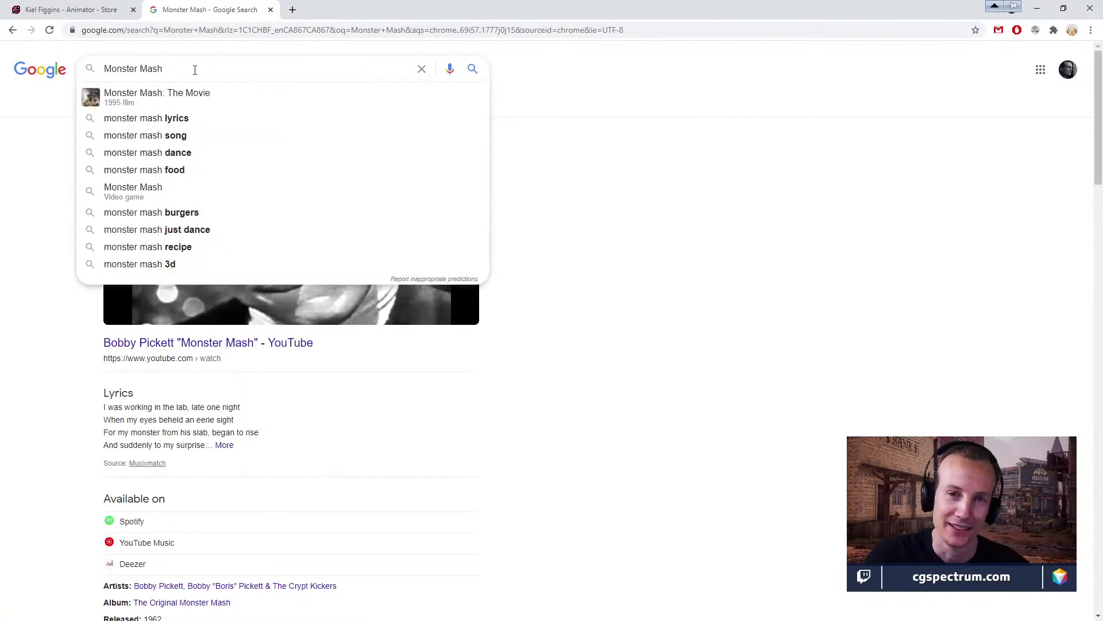
{"action": "type", "text": "a"}
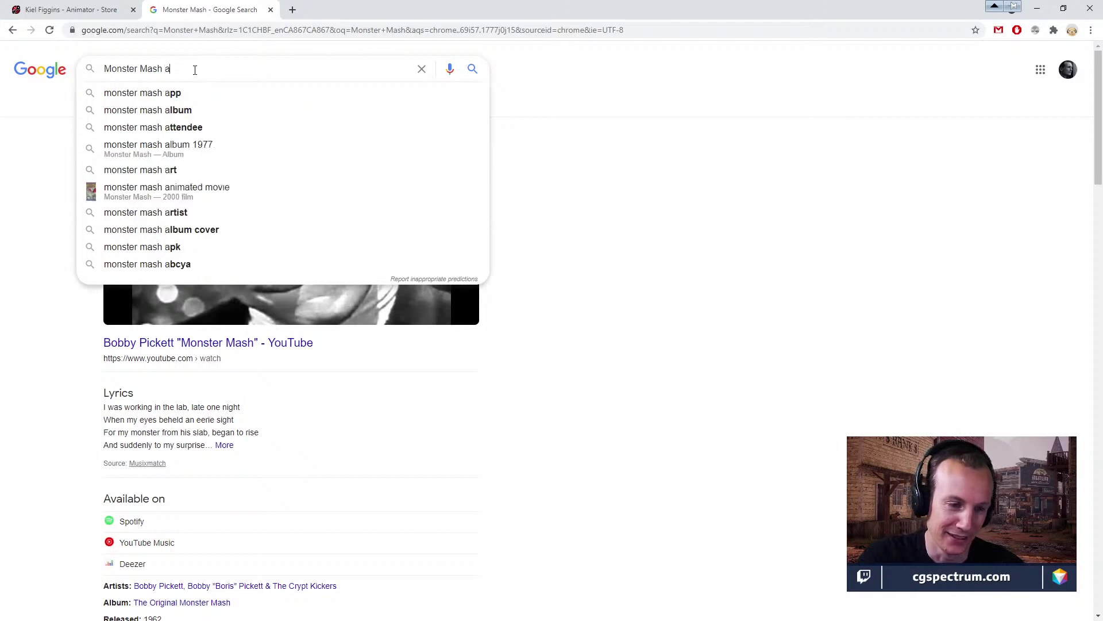
{"action": "type", "text": "i browser app"}
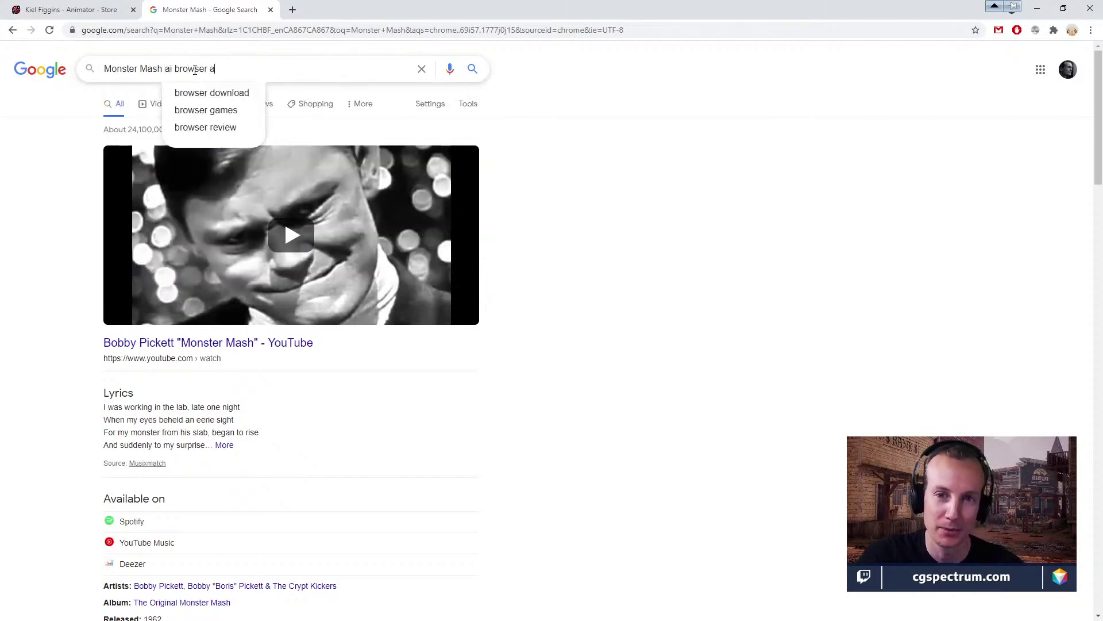
{"action": "key", "text": "Return"}
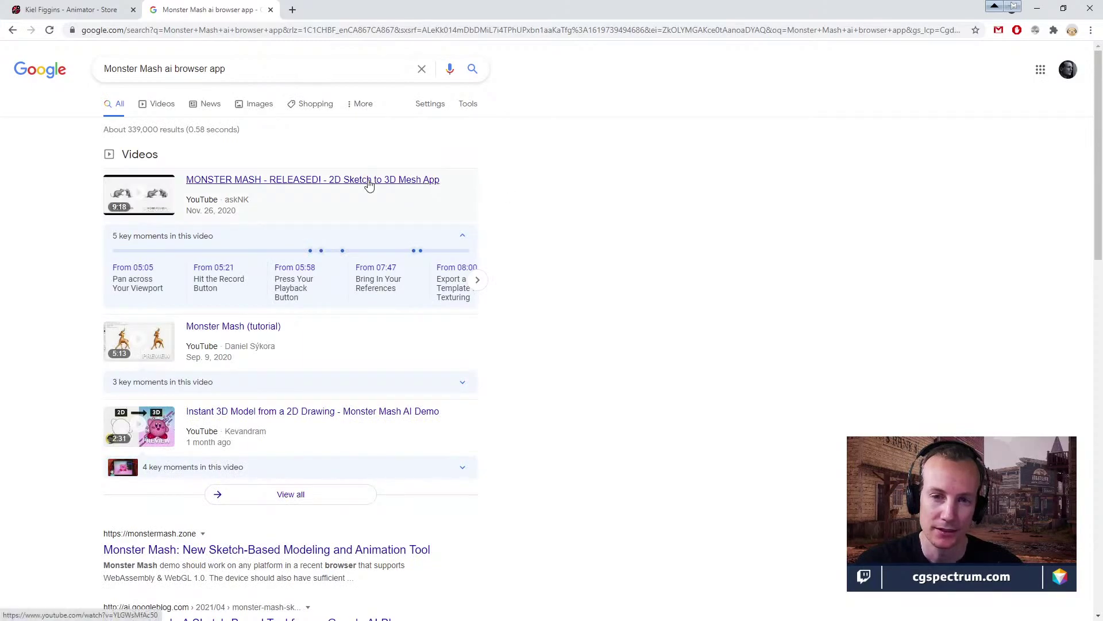
{"action": "scroll", "coordinate": [574, 233], "scroll_direction": "down", "scroll_amount": 7}
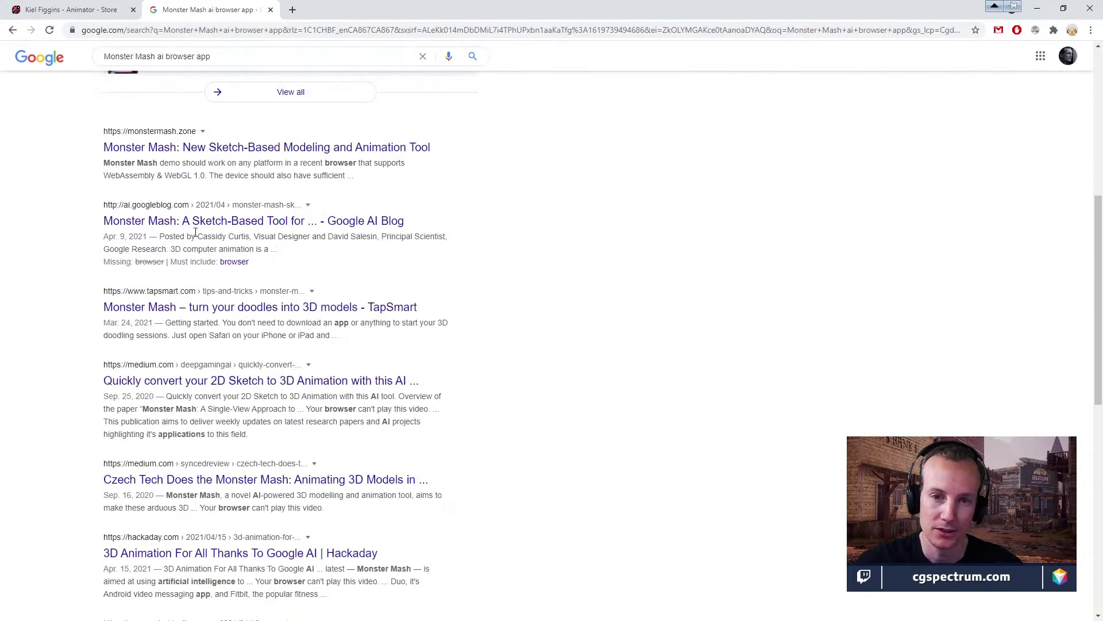
{"action": "left_click", "coordinate": [184, 151]}
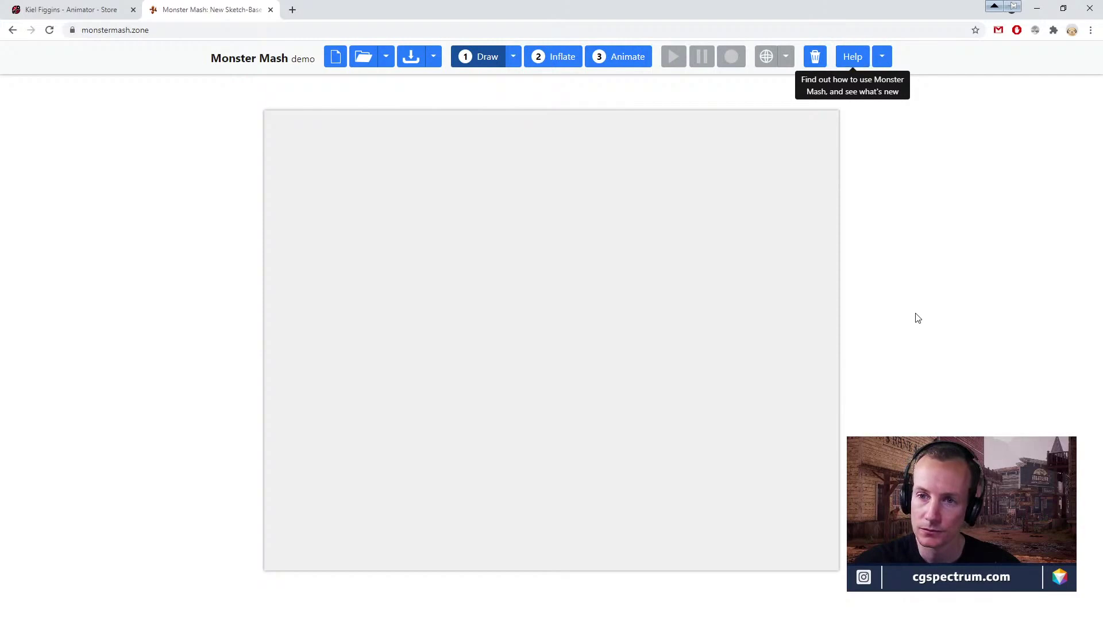
Draw a large closed, rounded outline with a pointed top near the middle of the canvas using the Draw tool.
{"action": "left_click", "coordinate": [471, 66]}
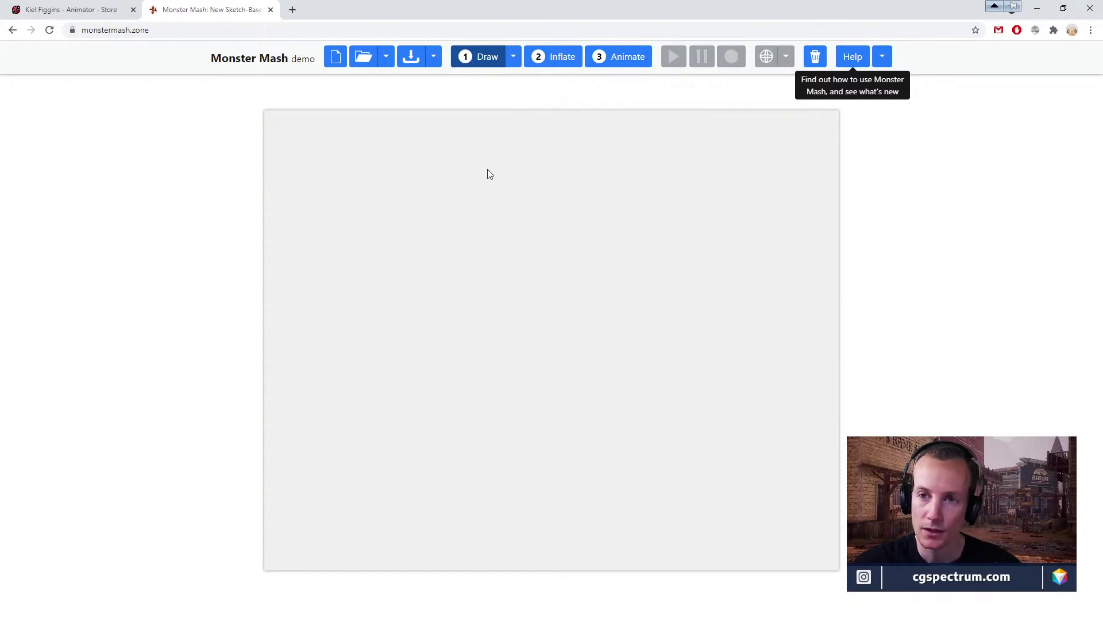
{"action": "mouse_move", "coordinate": [496, 219]}
{"action": "left_mouse_down"}
{"action": "mouse_move", "coordinate": [420, 319]}
{"action": "mouse_move", "coordinate": [577, 426]}
{"action": "mouse_move", "coordinate": [542, 206]}
{"action": "mouse_move", "coordinate": [496, 216]}
{"action": "left_mouse_up"}
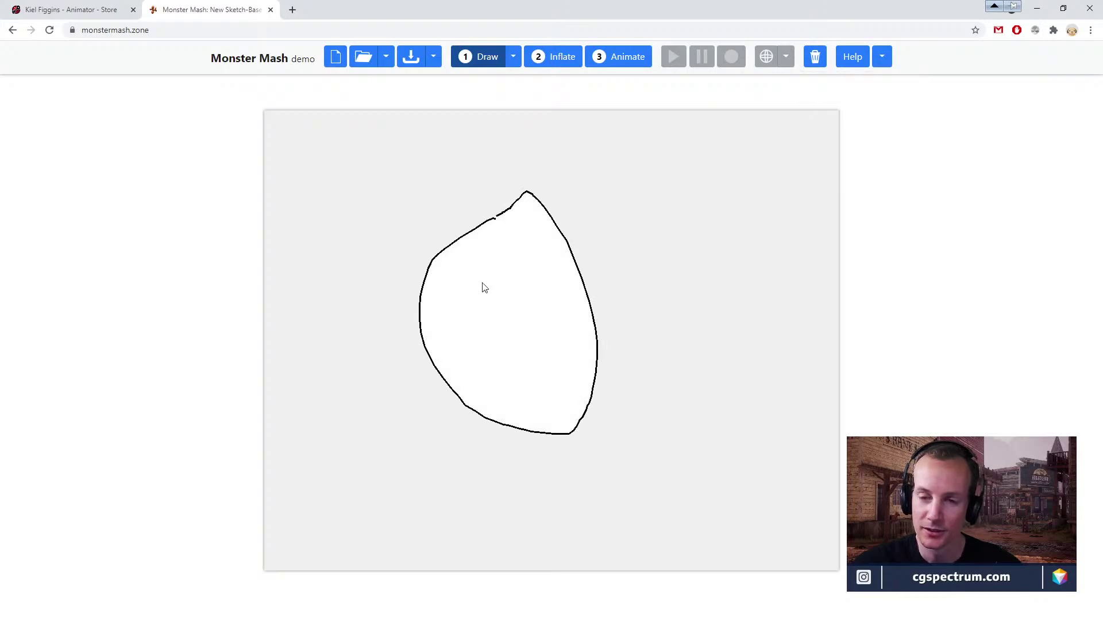
Draw two eyes inside the body outline, a leg on each side of its lower edge and a short limb between them.
{"action": "left_click_drag", "start_coordinate": [483, 283], "coordinate": [563, 296]}
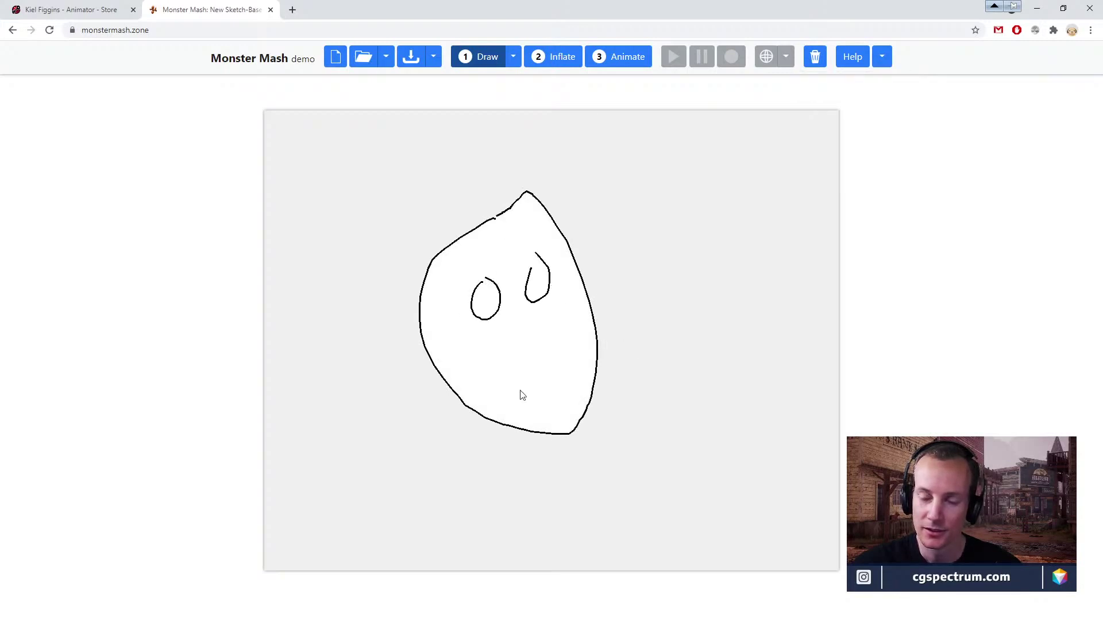
{"action": "mouse_move", "coordinate": [432, 374]}
{"action": "left_mouse_down"}
{"action": "mouse_move", "coordinate": [404, 485]}
{"action": "mouse_move", "coordinate": [449, 487]}
{"action": "mouse_move", "coordinate": [463, 399]}
{"action": "left_mouse_up"}
{"action": "mouse_move", "coordinate": [552, 433]}
{"action": "left_mouse_down"}
{"action": "mouse_move", "coordinate": [550, 537]}
{"action": "mouse_move", "coordinate": [624, 478]}
{"action": "mouse_move", "coordinate": [587, 396]}
{"action": "left_mouse_up"}
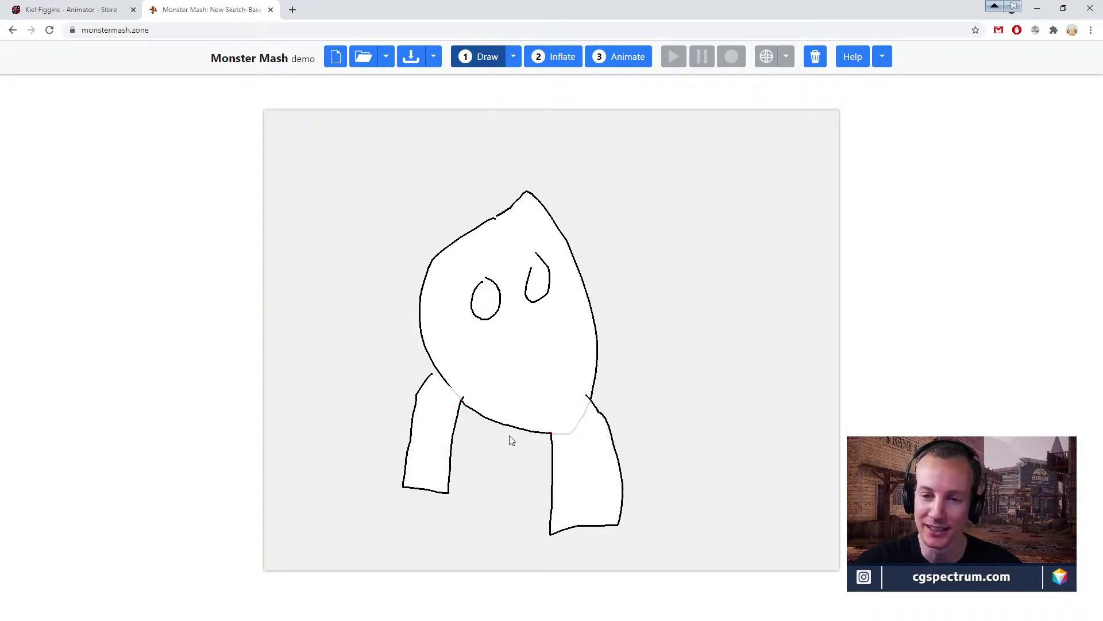
{"action": "mouse_move", "coordinate": [481, 416]}
{"action": "left_mouse_down"}
{"action": "mouse_move", "coordinate": [519, 468]}
{"action": "mouse_move", "coordinate": [532, 430]}
{"action": "left_mouse_up"}
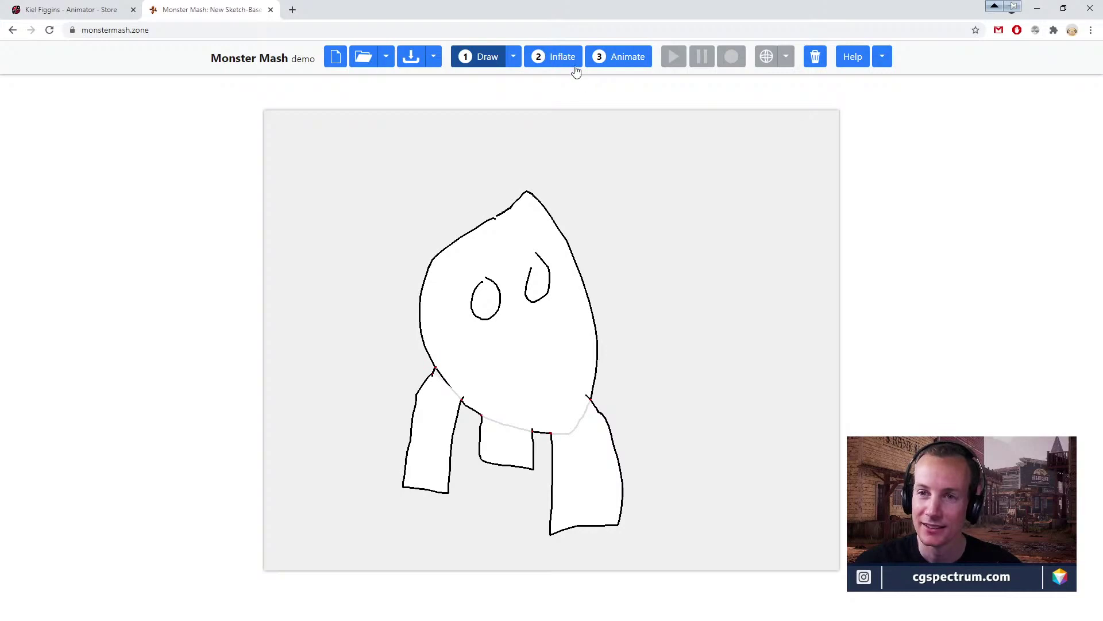
Inflate the sketch into a 3D model and move its body away from the stray fragment beside the leg.
{"action": "left_click", "coordinate": [612, 55]}
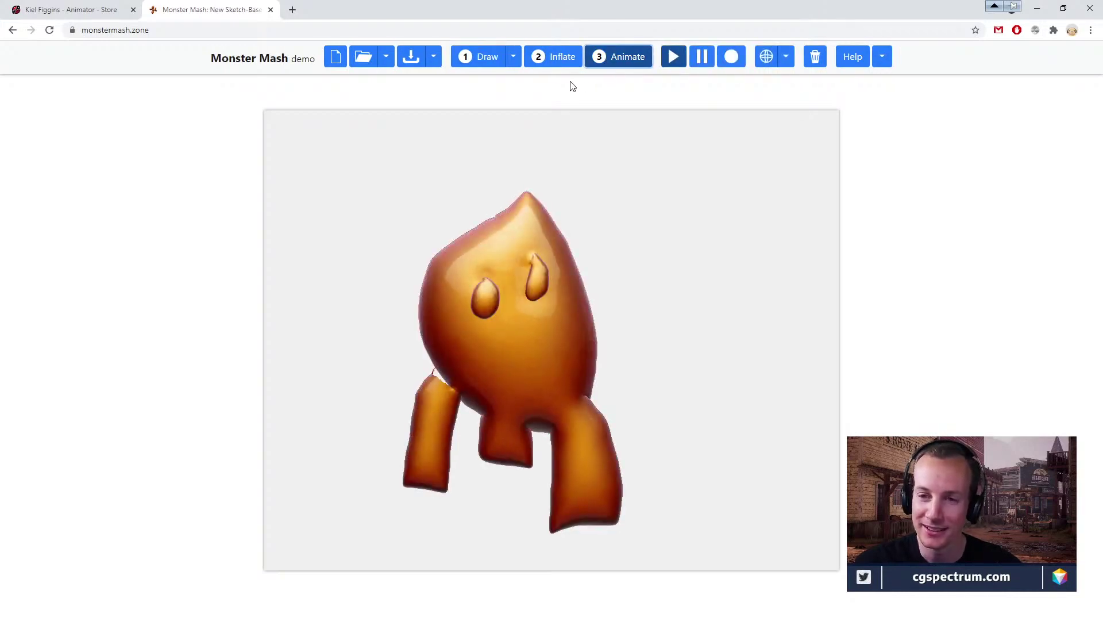
{"action": "left_click", "coordinate": [562, 65]}
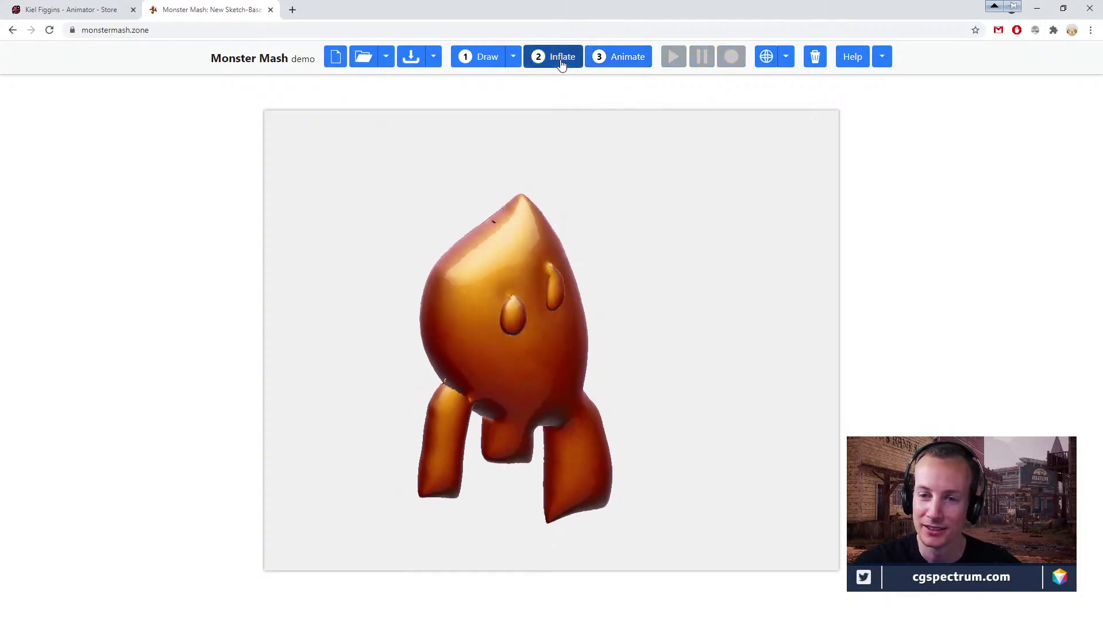
{"action": "right_click_drag", "start_coordinate": [529, 258], "coordinate": [433, 362]}
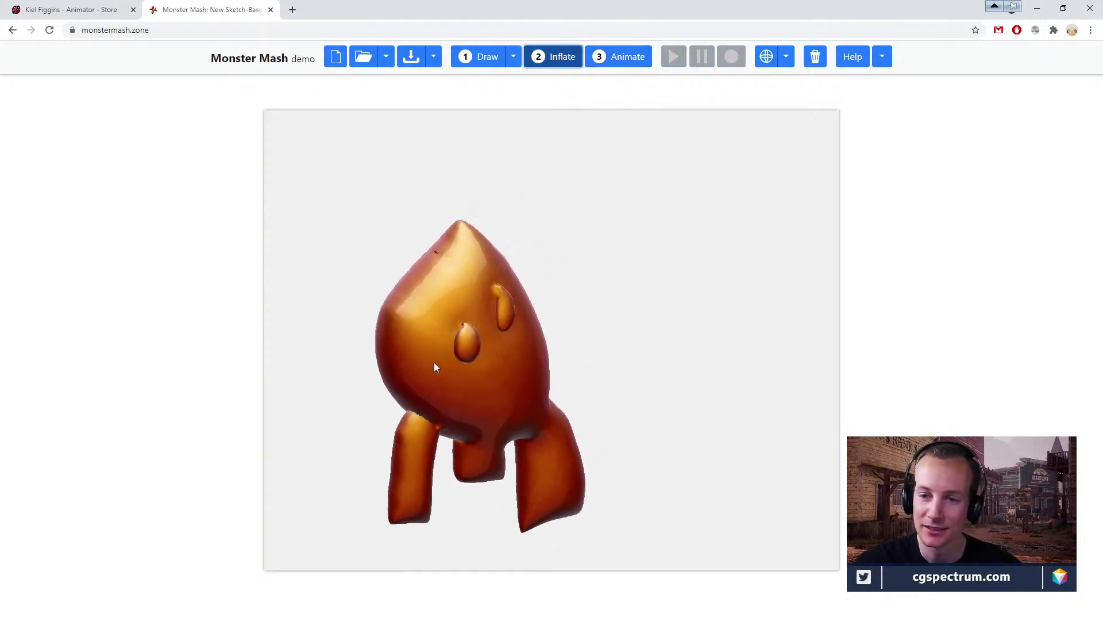
{"action": "middle_click_drag", "start_coordinate": [434, 362], "coordinate": [750, 481]}
{"action": "right_click_drag", "start_coordinate": [750, 481], "coordinate": [666, 454]}
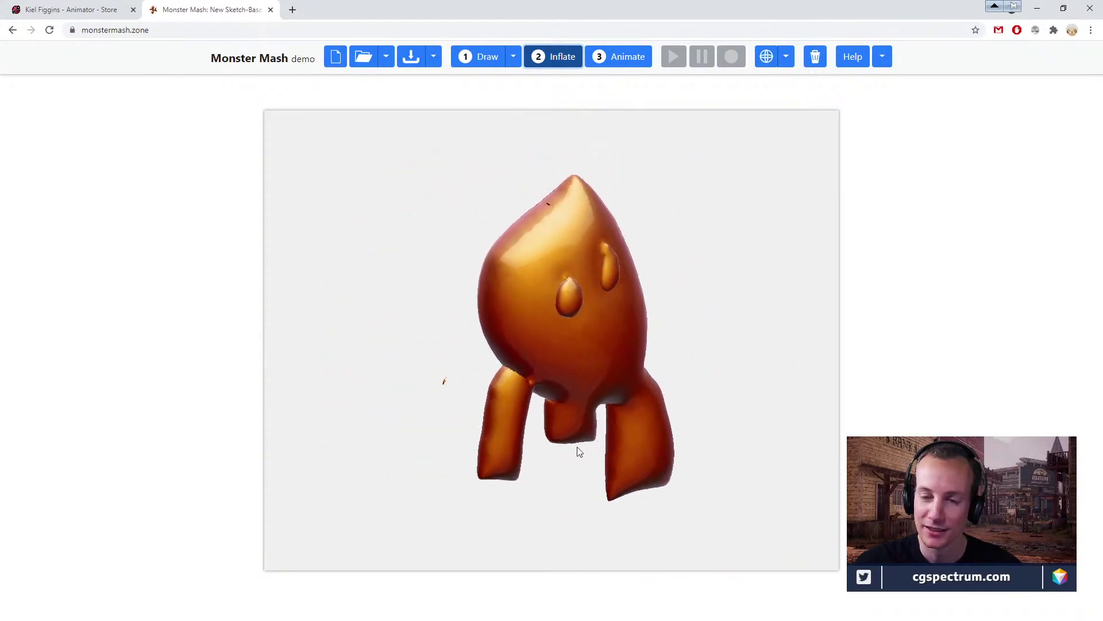
{"action": "right_click_drag", "start_coordinate": [510, 428], "coordinate": [674, 428]}
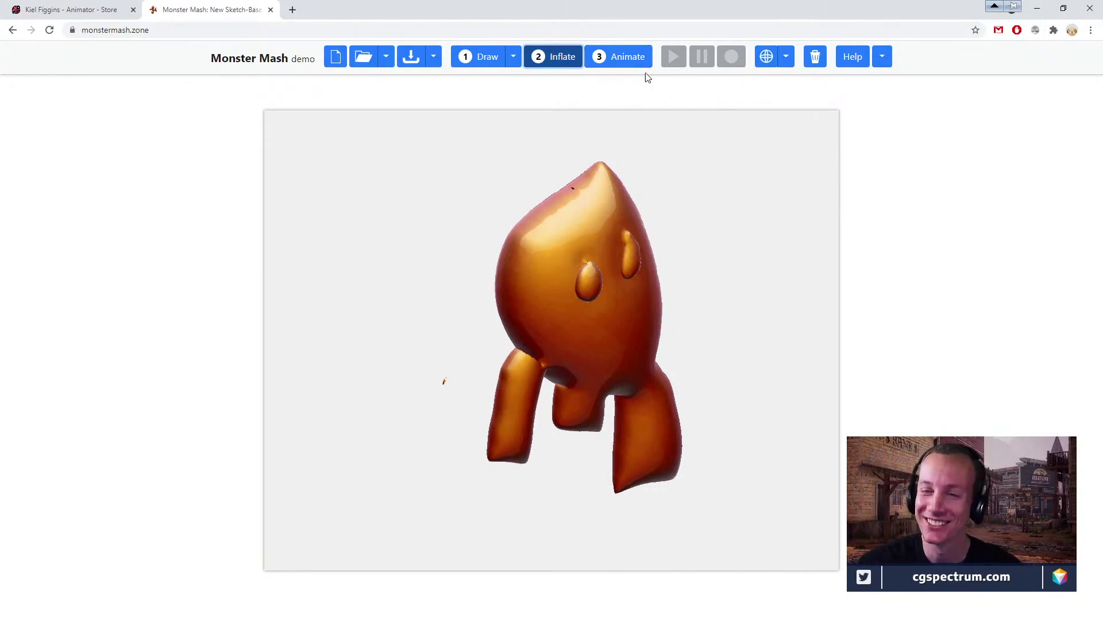
Preview the repositioned model in animation mode and return to the sketch in drawing mode.
{"action": "left_click", "coordinate": [624, 59]}
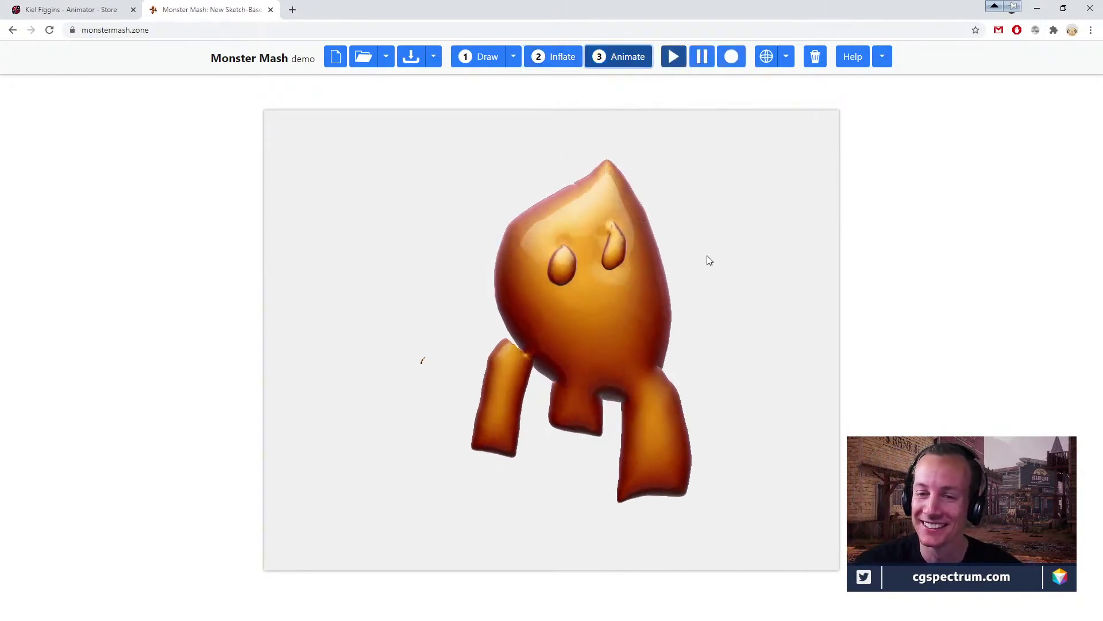
{"action": "left_click_drag", "start_coordinate": [707, 257], "coordinate": [584, 295]}
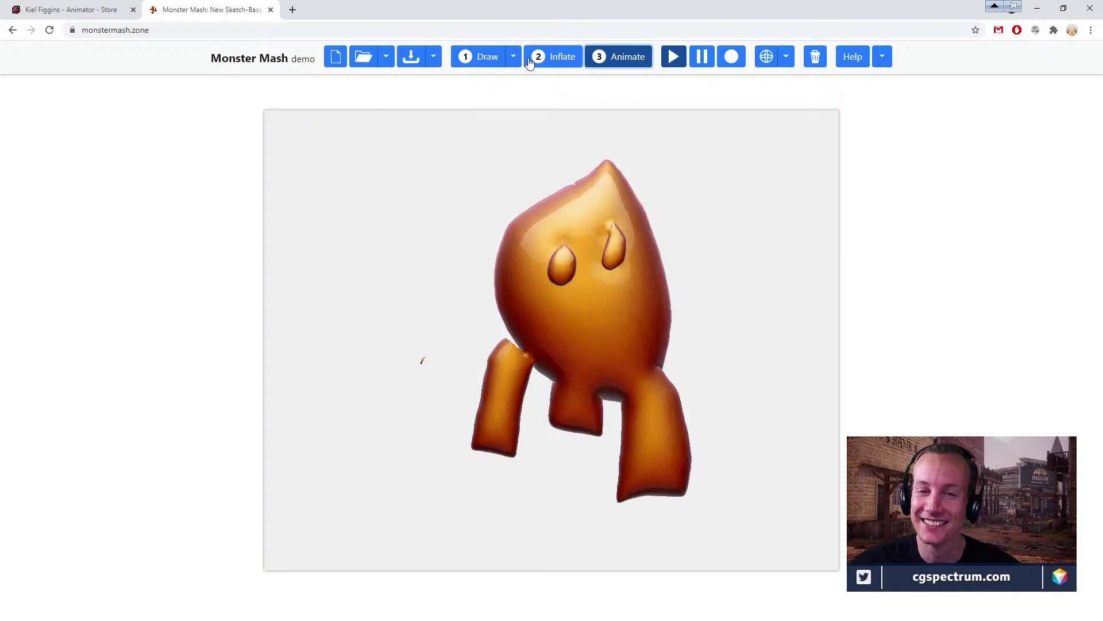
{"action": "left_click", "coordinate": [489, 58]}
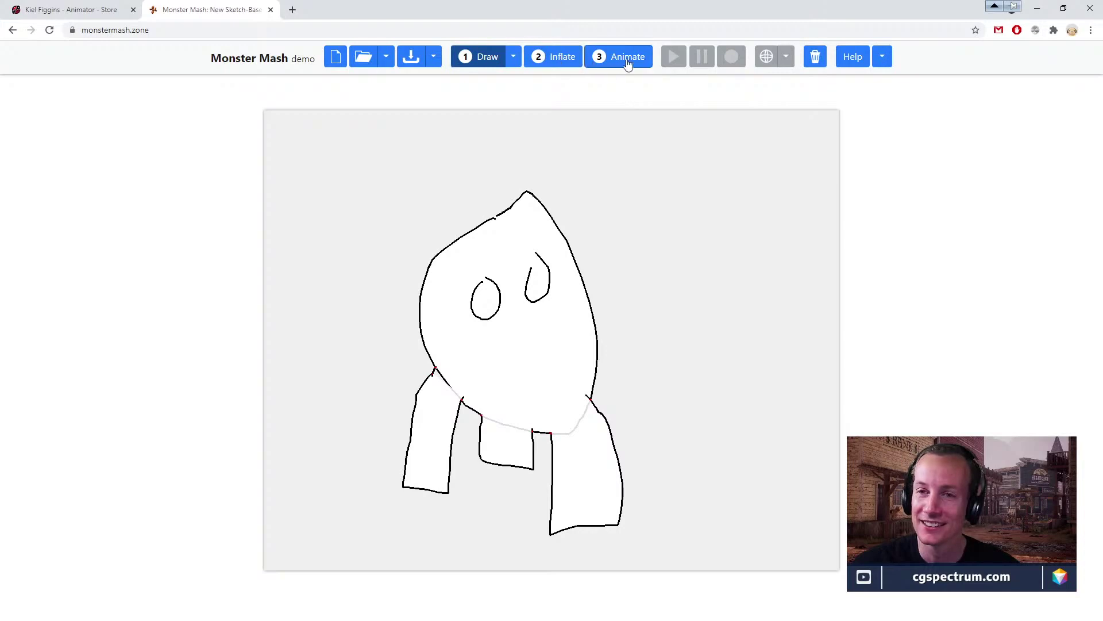
Switch the model to animation mode and pull four control pins outward to stretch its body in opposite directions.
{"action": "left_click", "coordinate": [598, 61]}
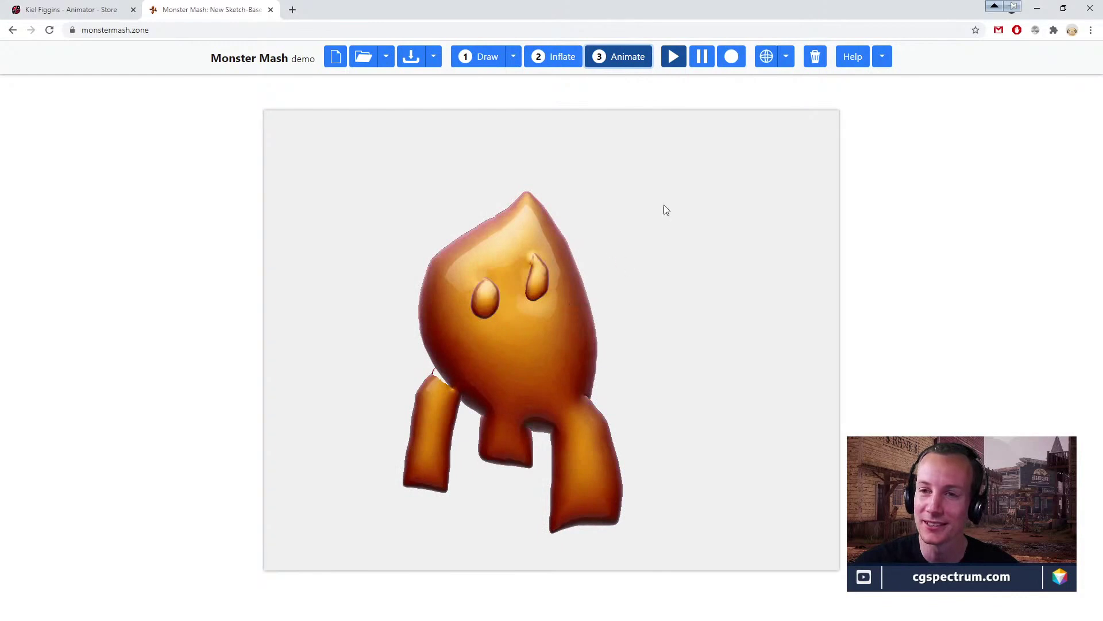
{"action": "left_click", "coordinate": [480, 343]}
{"action": "left_click_drag", "start_coordinate": [481, 344], "coordinate": [812, 327]}
{"action": "left_click", "coordinate": [751, 215]}
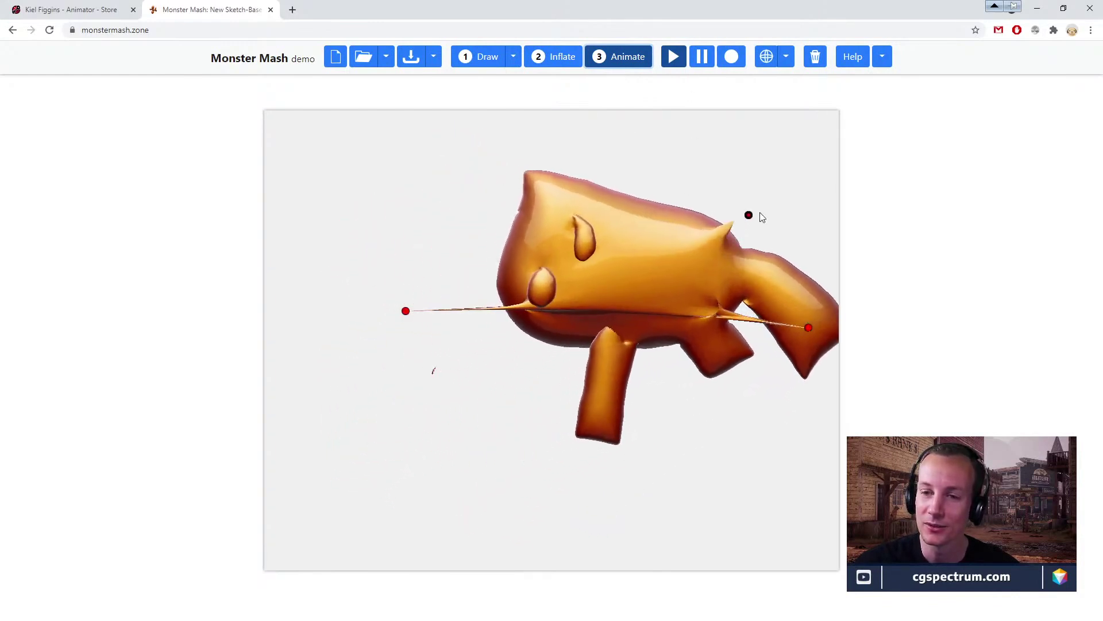
{"action": "left_click_drag", "start_coordinate": [759, 217], "coordinate": [891, 140]}
{"action": "left_click_drag", "start_coordinate": [641, 198], "coordinate": [293, 116]}
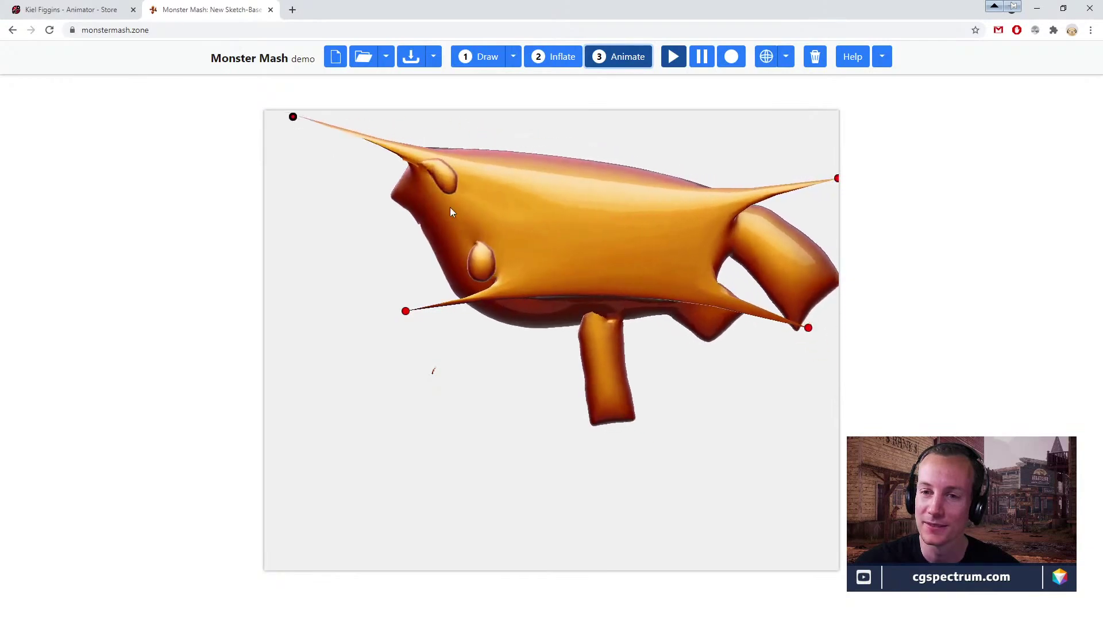
Record a pin movement on the body and pull three more control pins outward to deform the model further.
{"action": "left_click", "coordinate": [728, 61]}
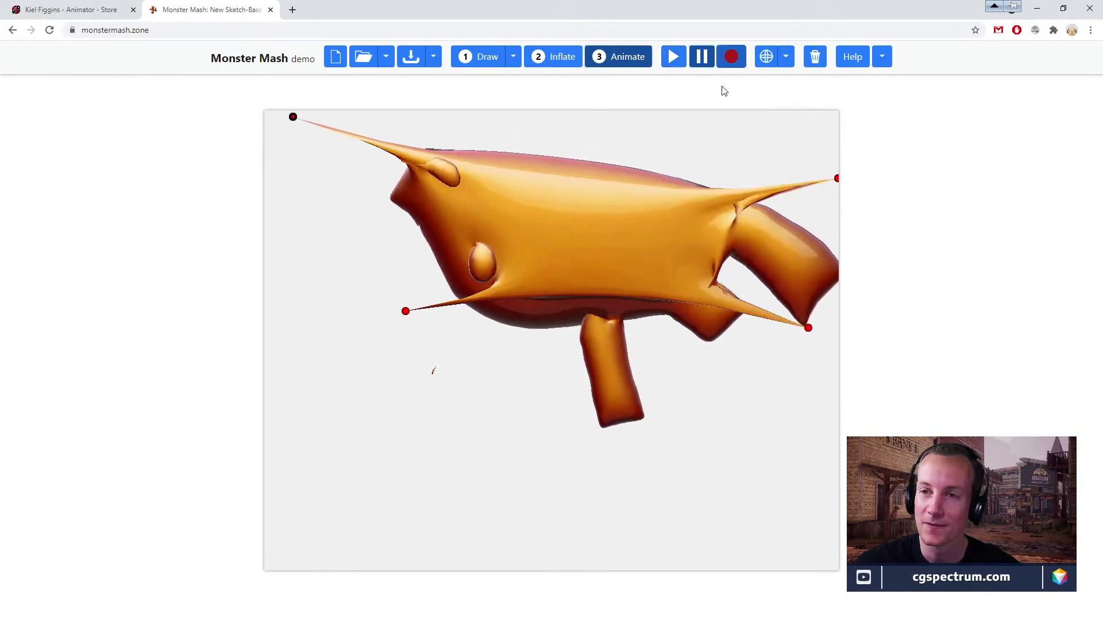
{"action": "mouse_move", "coordinate": [540, 293]}
{"action": "left_mouse_down"}
{"action": "mouse_move", "coordinate": [536, 320]}
{"action": "mouse_move", "coordinate": [476, 412]}
{"action": "mouse_move", "coordinate": [384, 501]}
{"action": "left_mouse_up"}
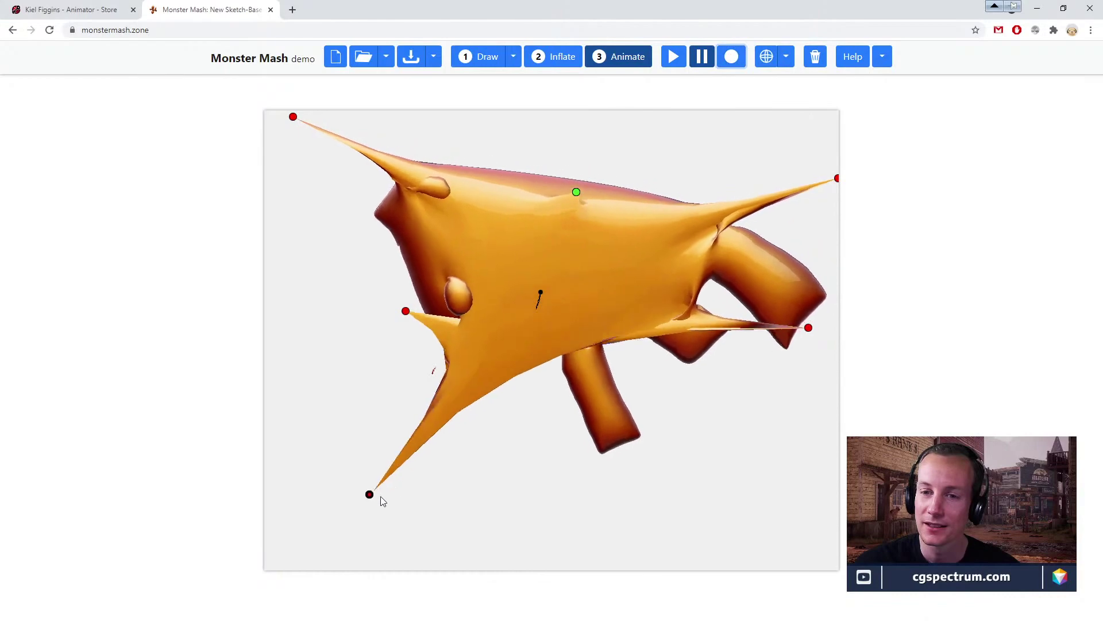
{"action": "left_click_drag", "start_coordinate": [437, 186], "coordinate": [290, 127]}
{"action": "left_click_drag", "start_coordinate": [578, 245], "coordinate": [693, 118]}
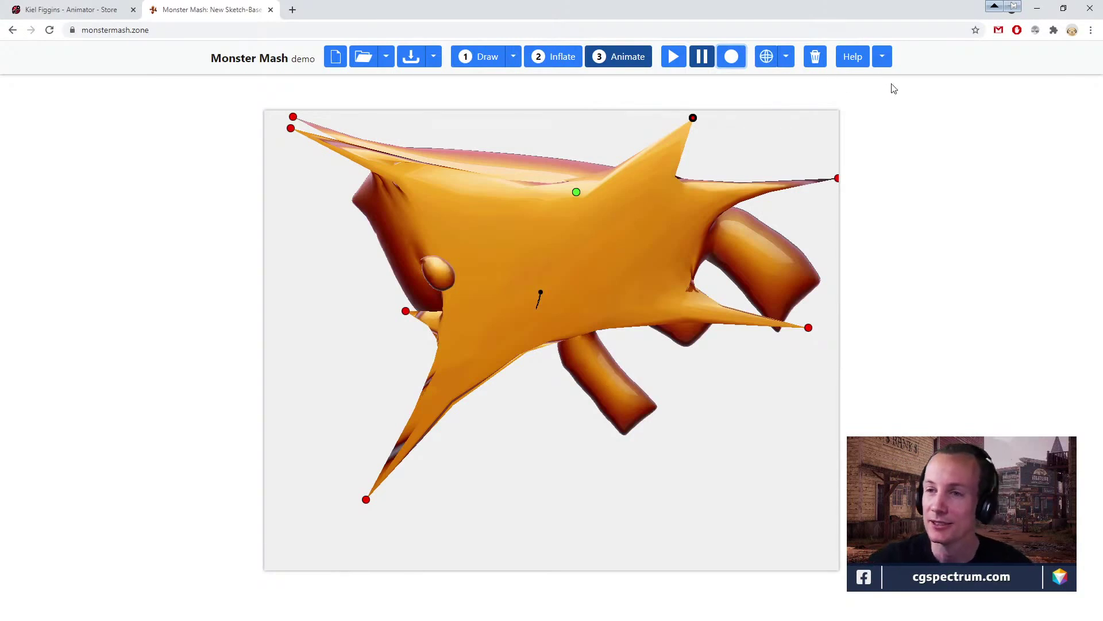
Delete the selected control pin and reset the view.
{"action": "left_click", "coordinate": [813, 56]}
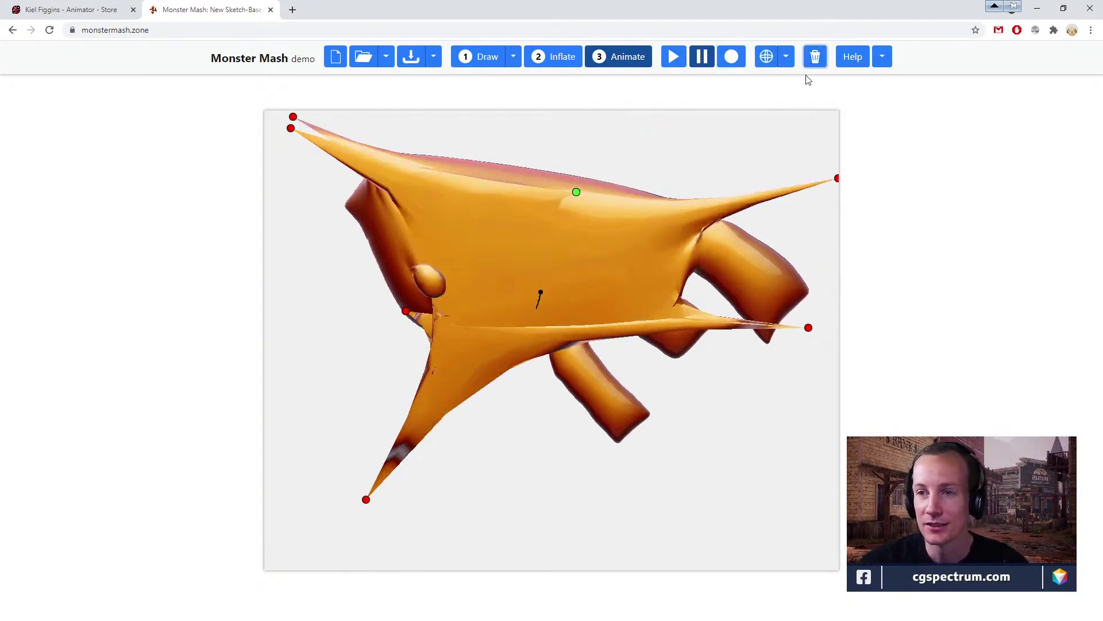
{"action": "left_click", "coordinate": [785, 56]}
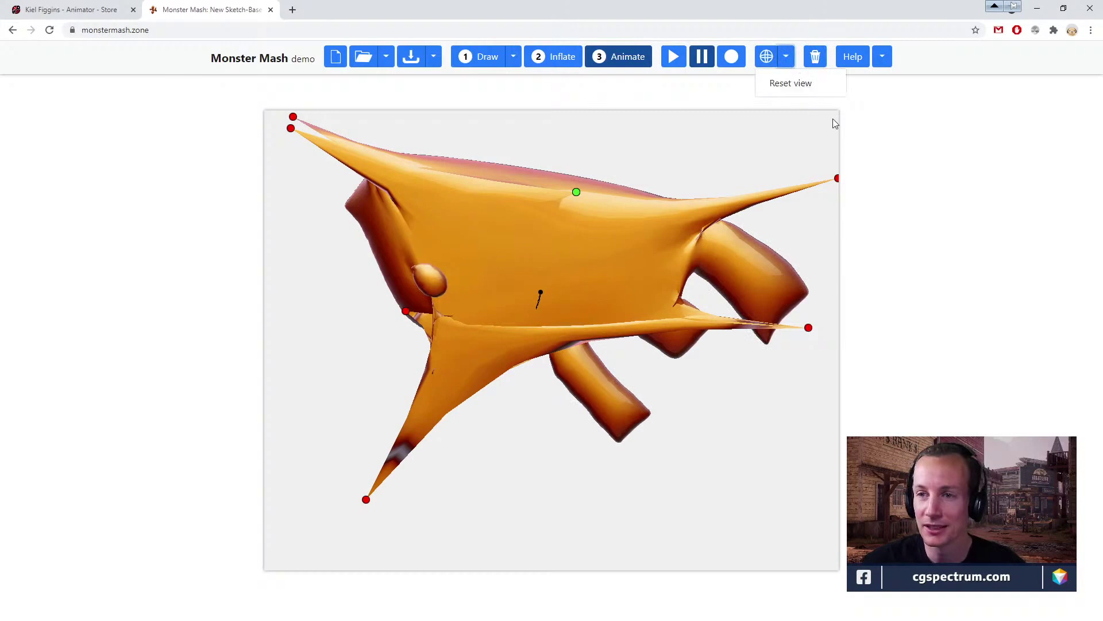
{"action": "left_click", "coordinate": [817, 87]}
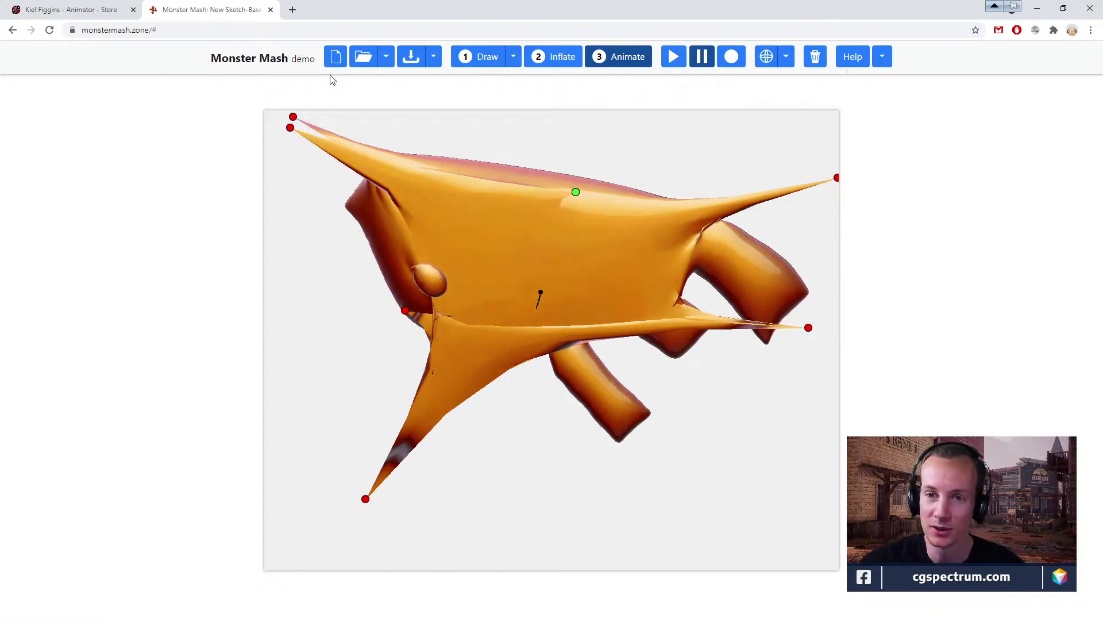
{"action": "left_click", "coordinate": [438, 60]}
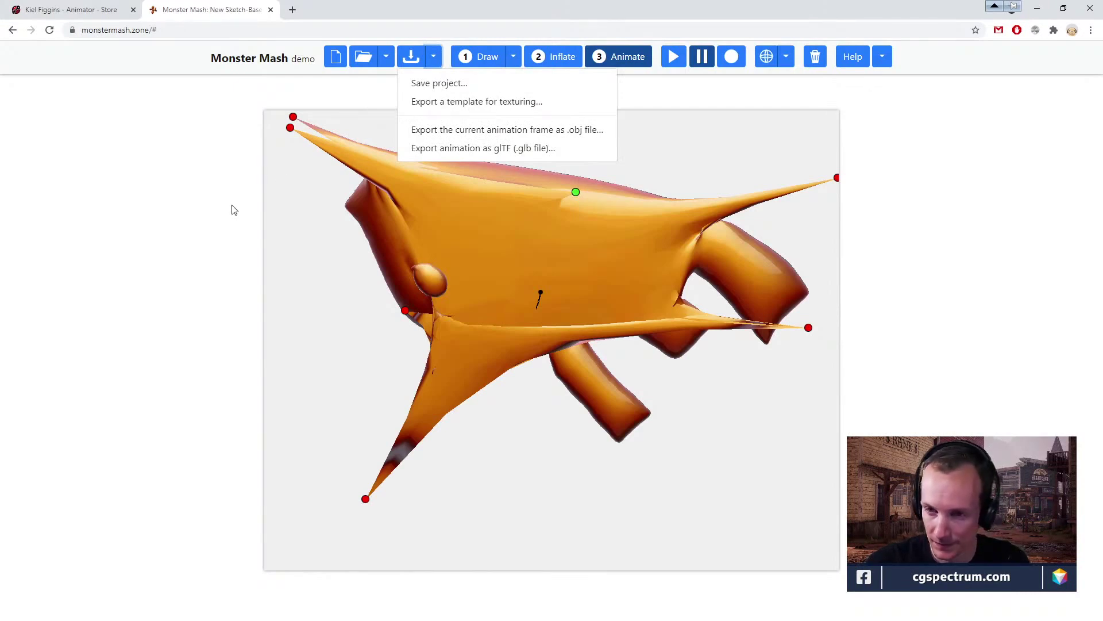
{"action": "left_click", "coordinate": [363, 56]}
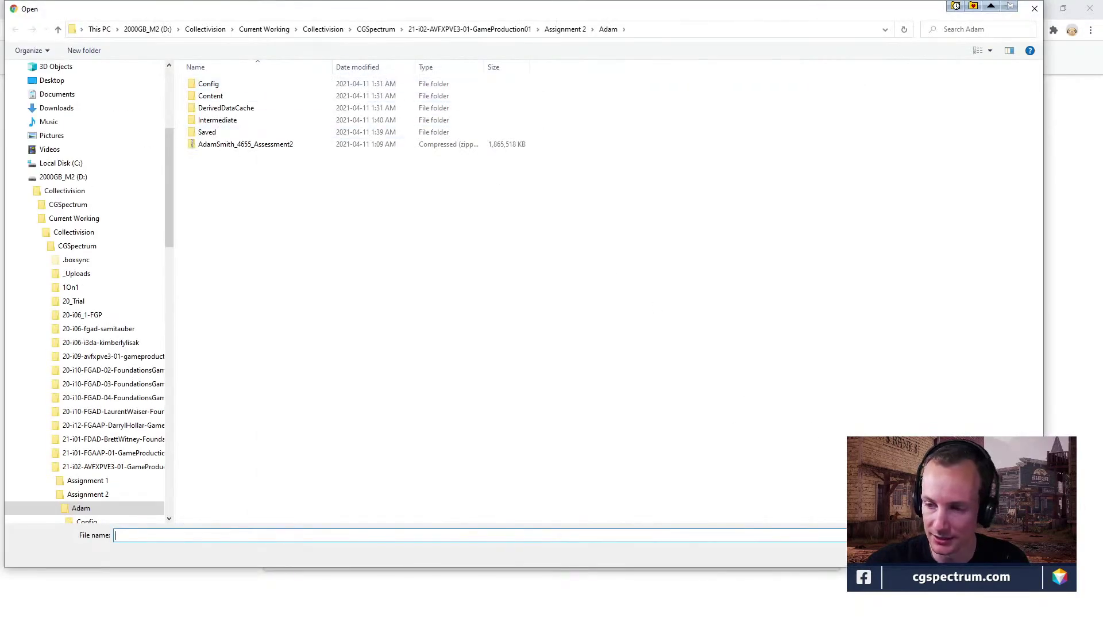
{"action": "key", "text": "Escape"}
{"action": "left_click", "coordinate": [882, 56]}
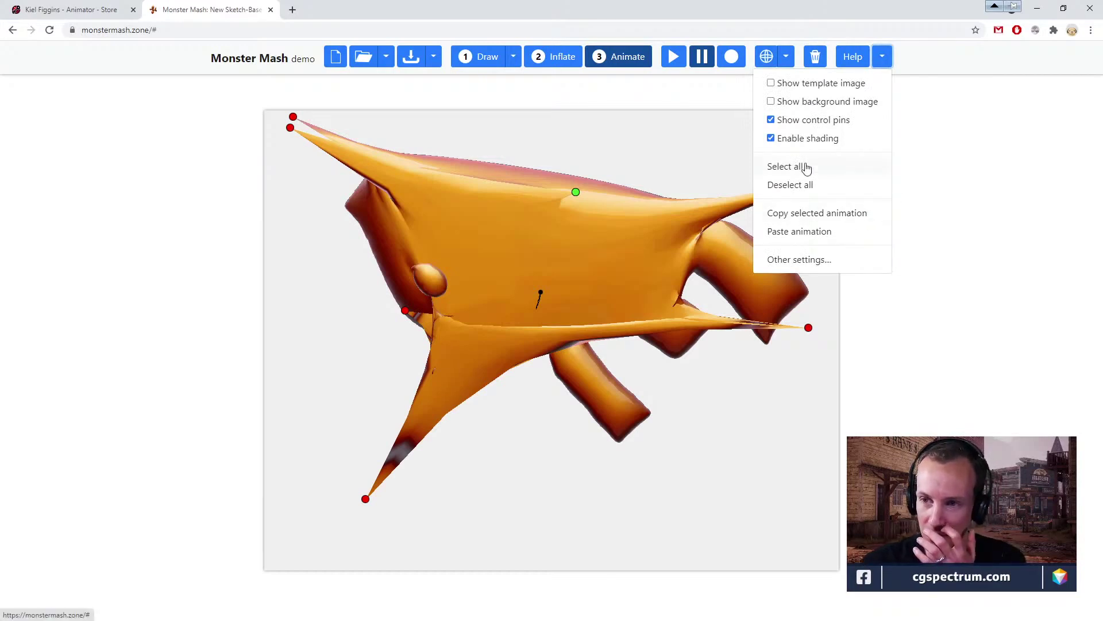
{"action": "left_click", "coordinate": [786, 58]}
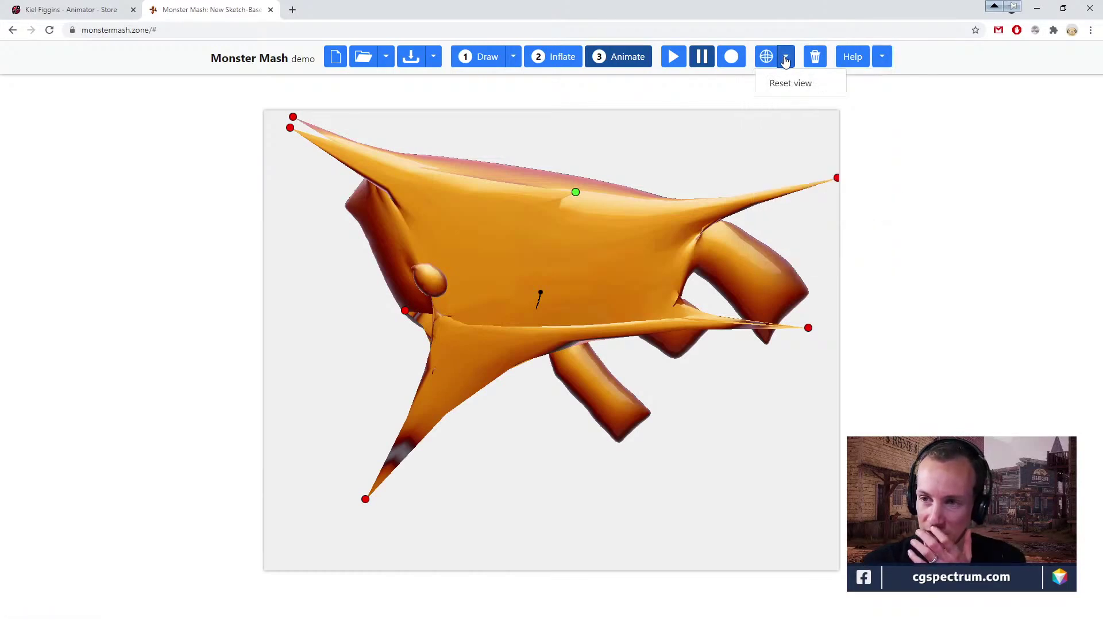
Add four more control pins across the body and along the head of the deformed model.
{"action": "left_click", "coordinate": [586, 290]}
{"action": "left_click", "coordinate": [525, 172]}
{"action": "left_click", "coordinate": [458, 216]}
{"action": "left_click", "coordinate": [367, 232]}
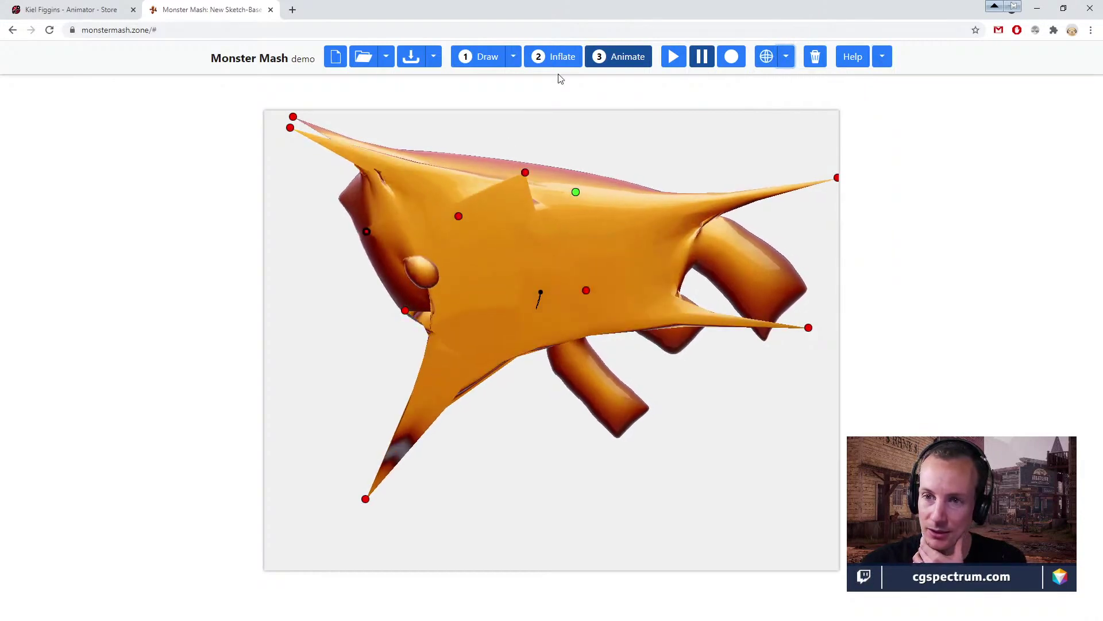
Switch the sketch to Redraw mode and inflate it again.
{"action": "left_click", "coordinate": [515, 65]}
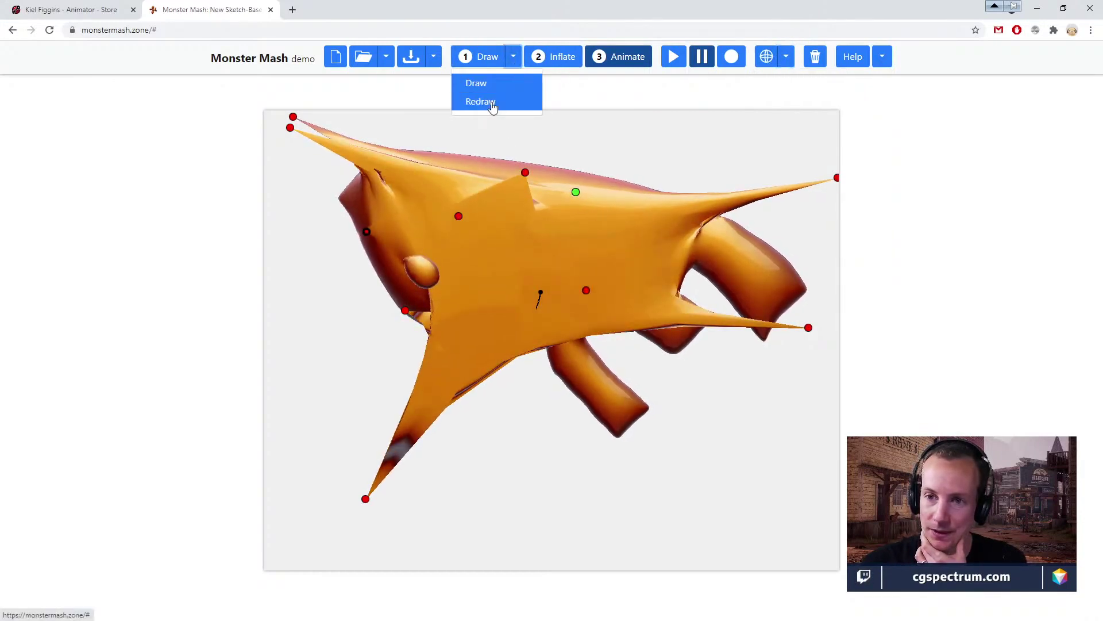
{"action": "left_click", "coordinate": [492, 103]}
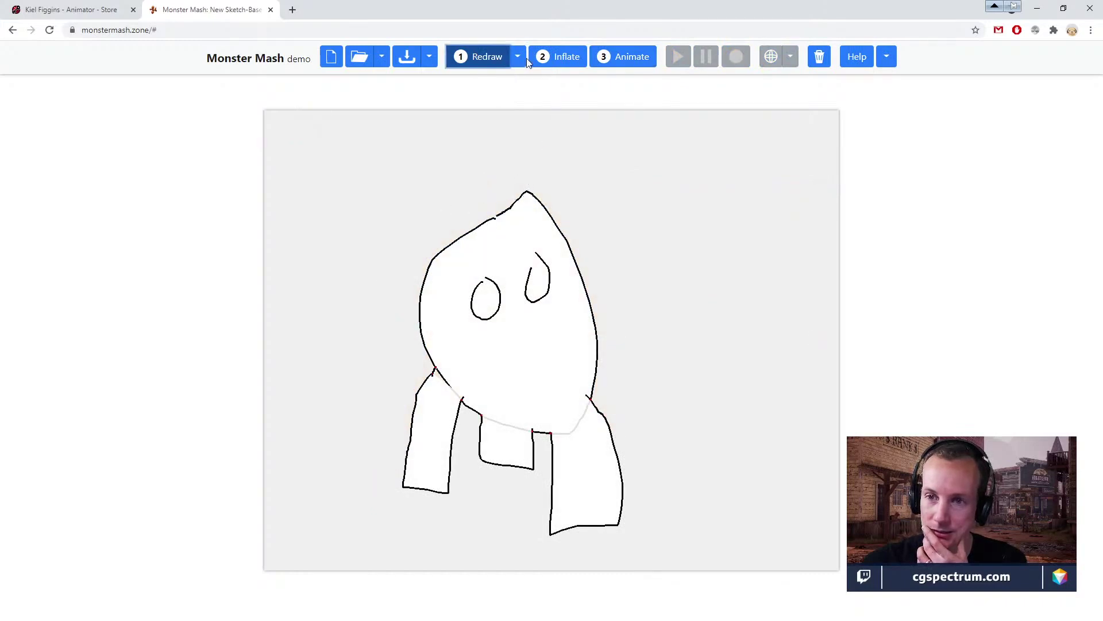
{"action": "left_click", "coordinate": [569, 57]}
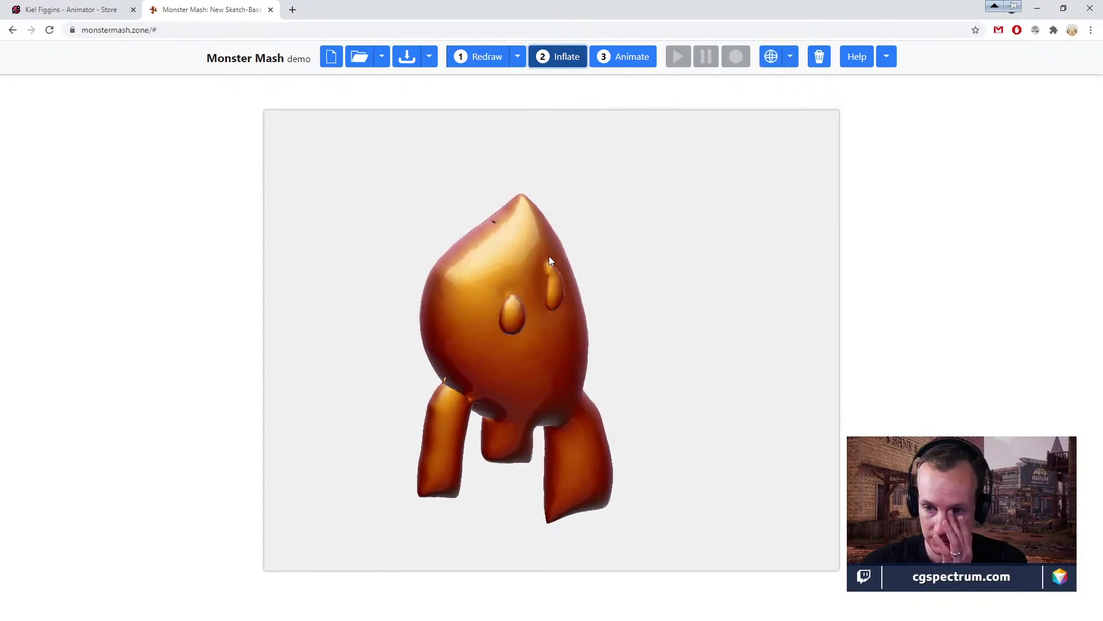
Return the model to animation mode and pull the lowest control pin closer to the body.
{"action": "left_click", "coordinate": [621, 64]}
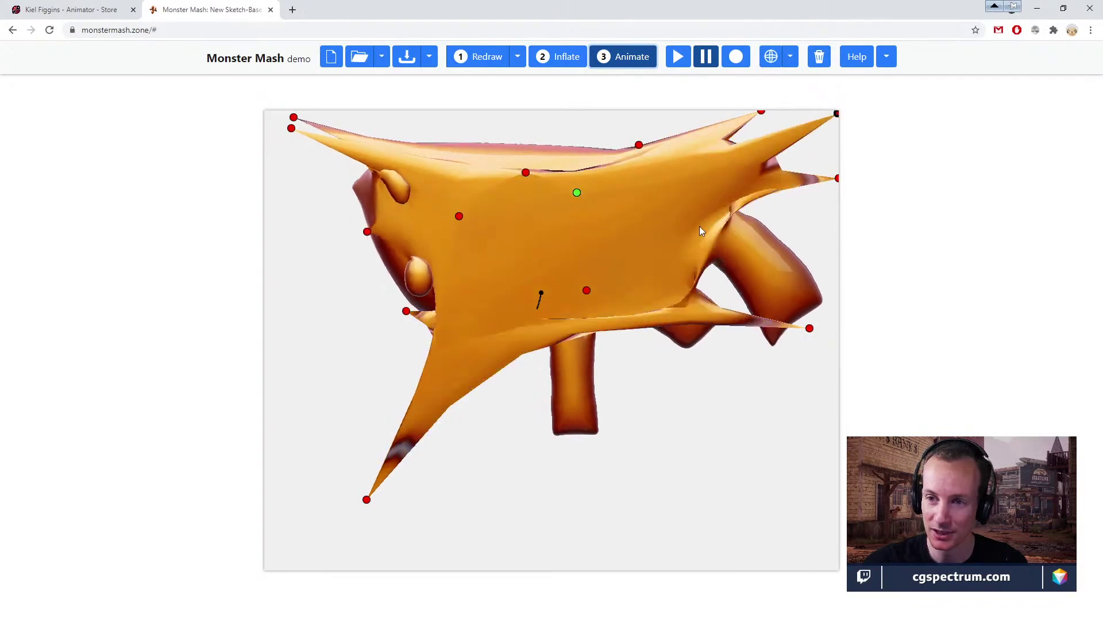
{"action": "left_click_drag", "start_coordinate": [367, 499], "coordinate": [426, 455]}
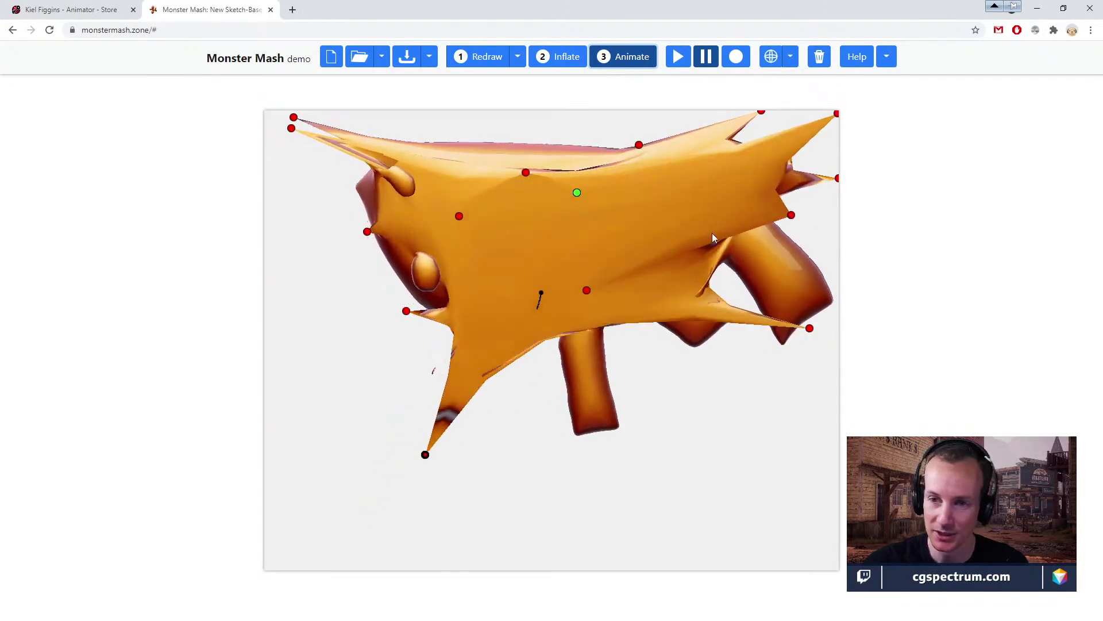
Close the Monster Mash page and switch to Unreal Editor to review the SKM_Venti mesh and its material slots.
{"action": "left_click", "coordinate": [271, 10]}
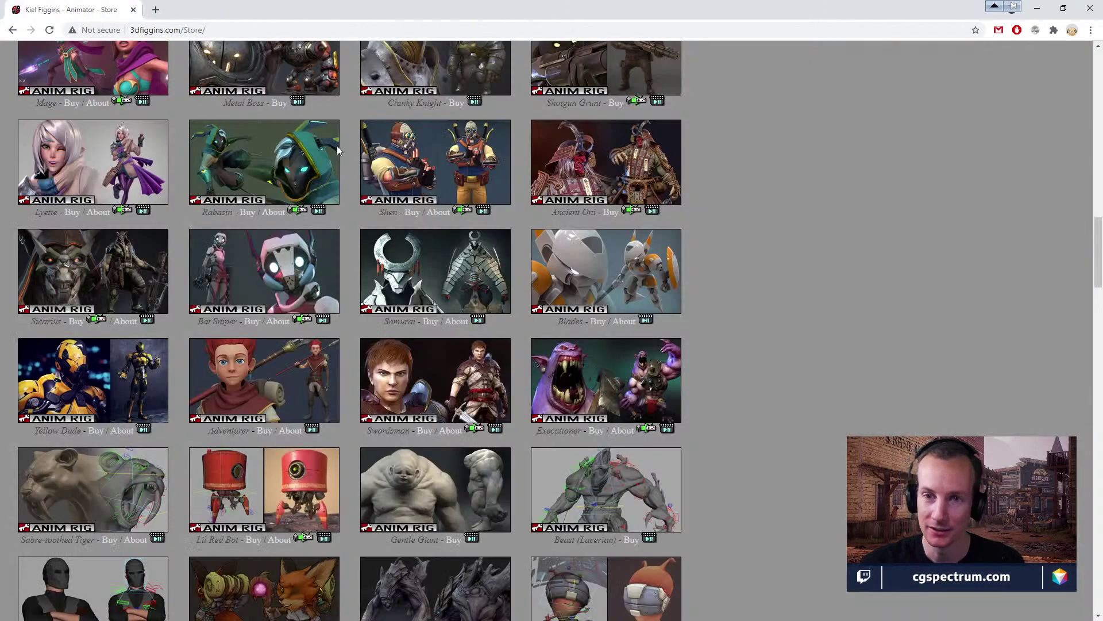
{"action": "left_click", "coordinate": [1064, 8]}
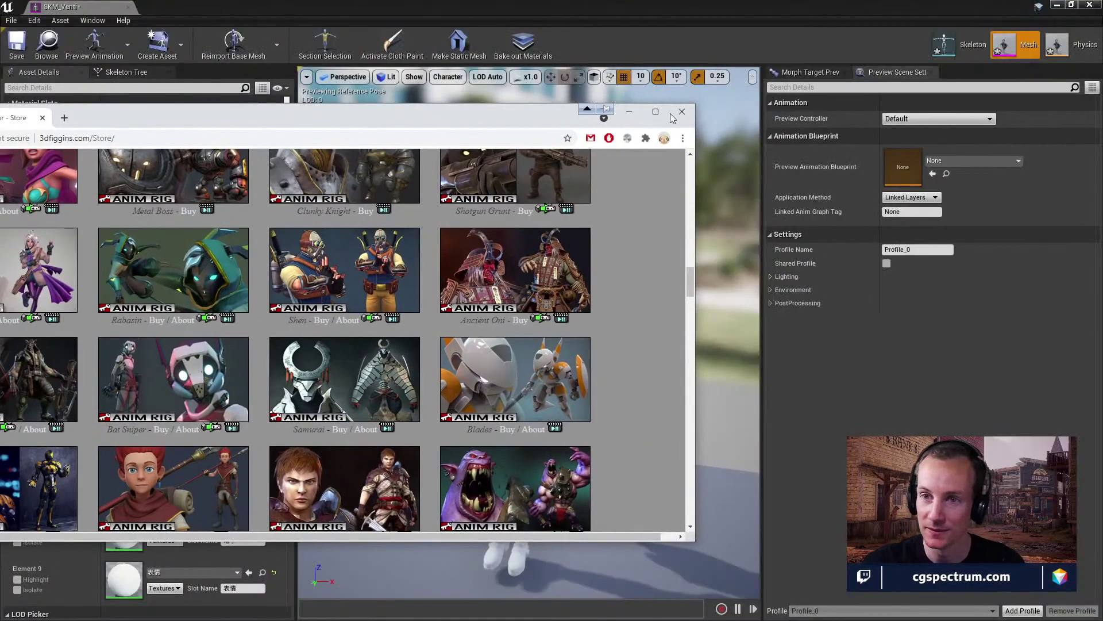
{"action": "left_click", "coordinate": [639, 114]}
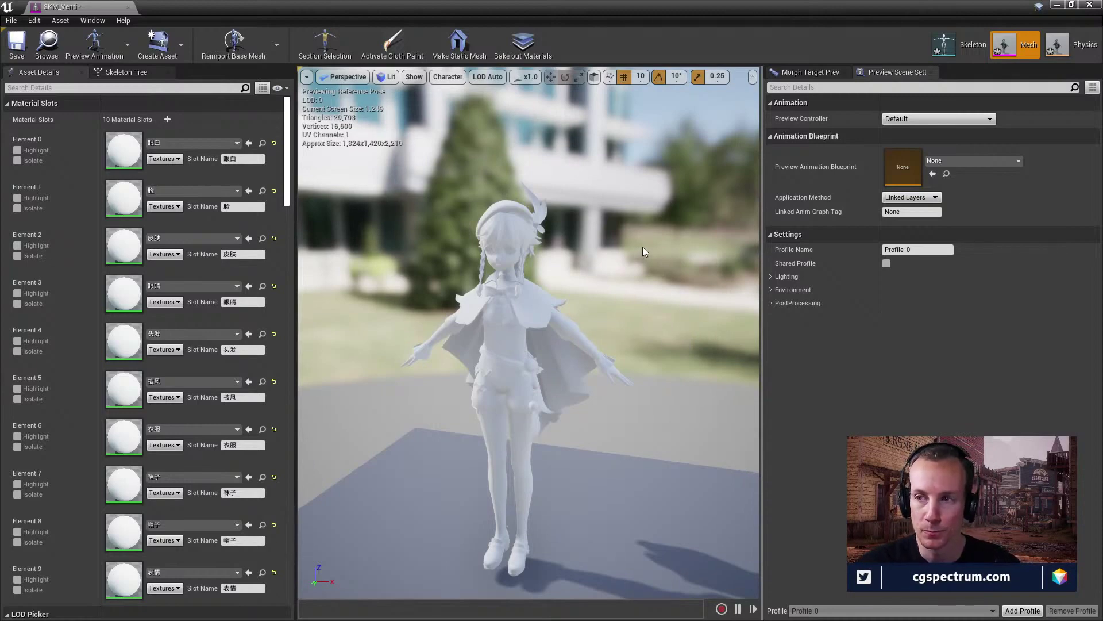
{"action": "left_click_drag", "start_coordinate": [651, 302], "coordinate": [649, 301]}
{"action": "scroll", "coordinate": [247, 300], "scroll_direction": "down", "scroll_amount": 5}
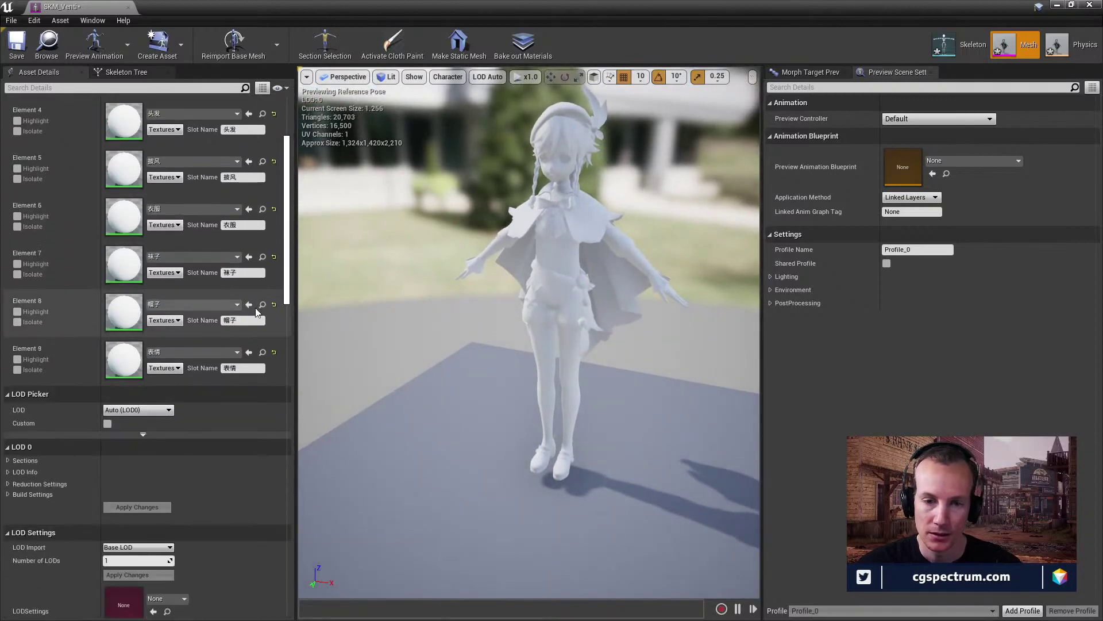
{"action": "scroll", "coordinate": [261, 308], "scroll_direction": "up", "scroll_amount": 4}
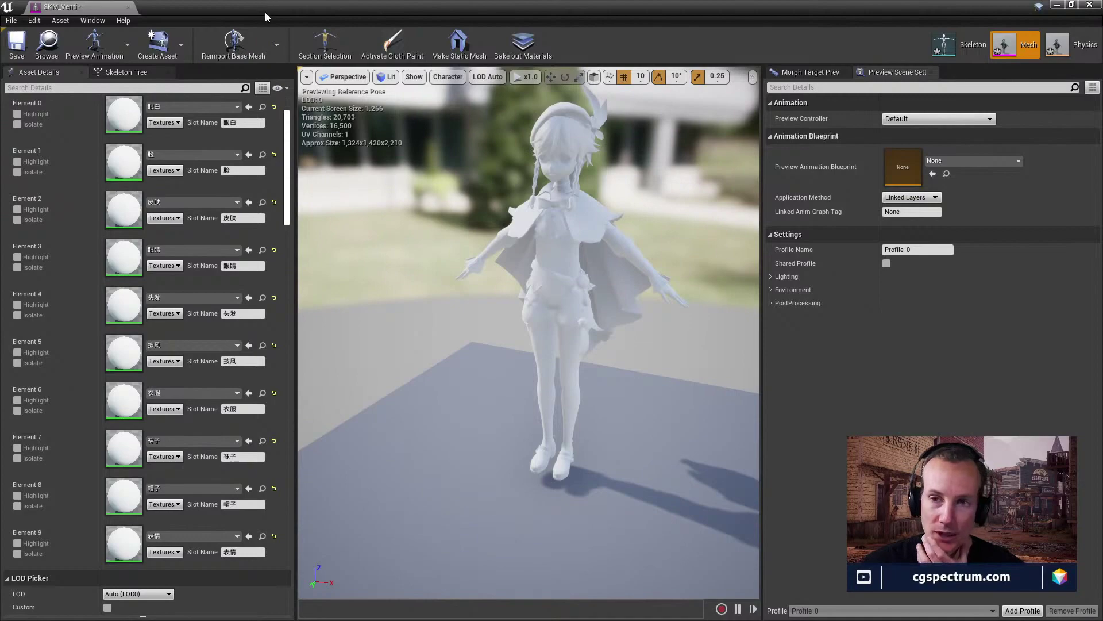
Shrink the SKM_Venti editor window, find the "venti GI rig" Maya file in File Explorer, and switch to Maya.
{"action": "left_click_drag", "start_coordinate": [265, 12], "coordinate": [416, 102]}
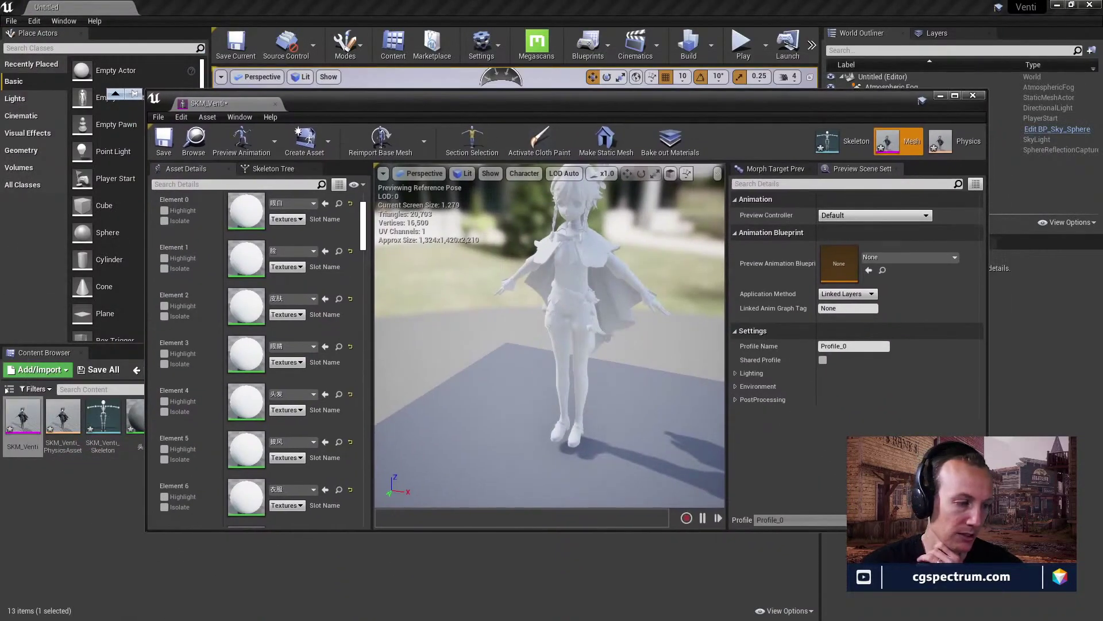
{"action": "key", "text": "alt+Tab"}
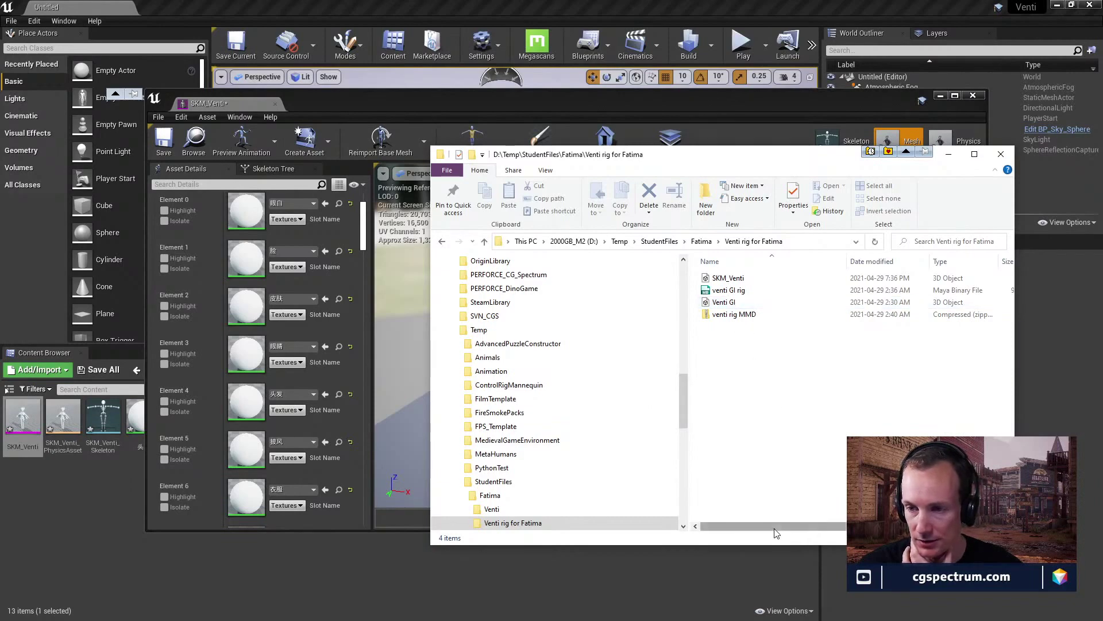
{"action": "left_click_drag", "start_coordinate": [777, 526], "coordinate": [747, 524]}
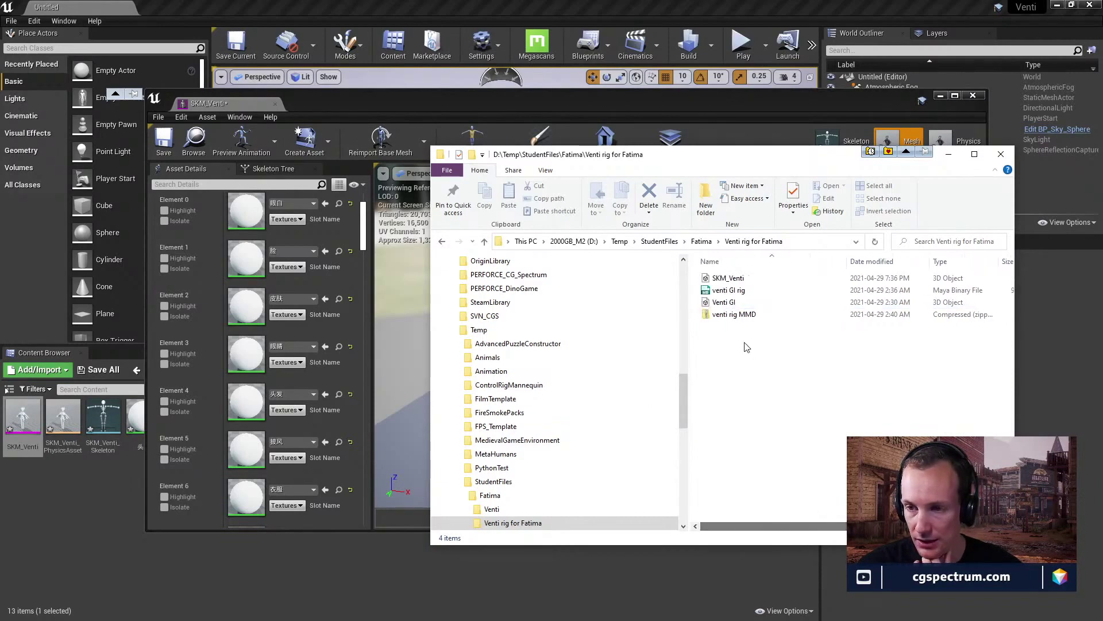
{"action": "left_click", "coordinate": [742, 291]}
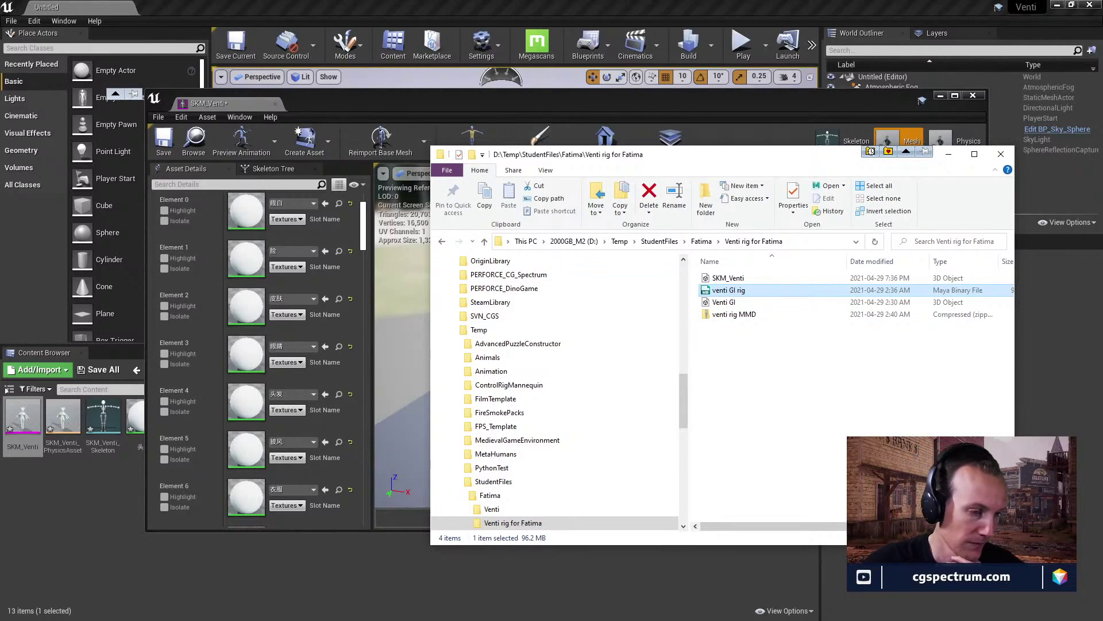
{"action": "key", "text": "alt+Tab"}
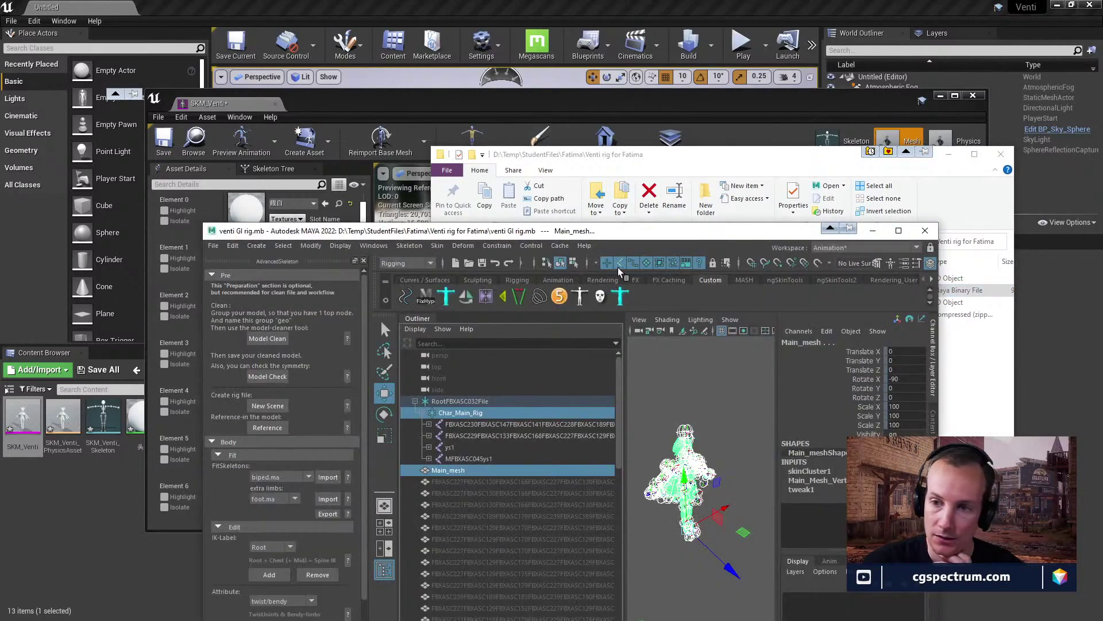
Review the rig's phong materials in Maya's Hypershade, close Hypershade and minimize Maya.
{"action": "key", "text": "super+Up"}
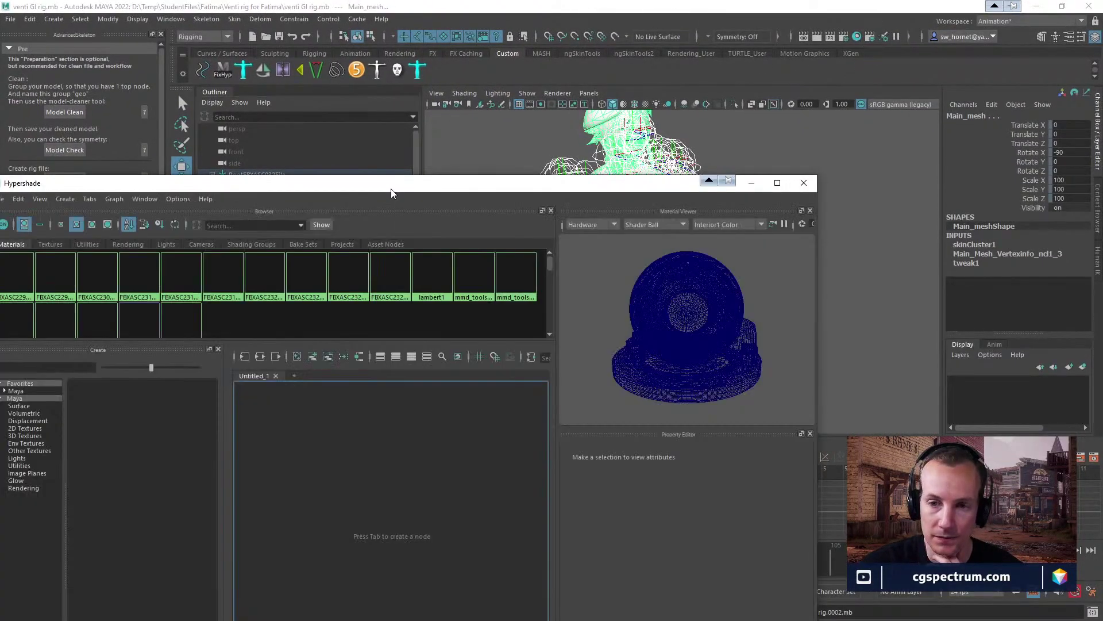
{"action": "left_click_drag", "start_coordinate": [454, 182], "coordinate": [676, 112]}
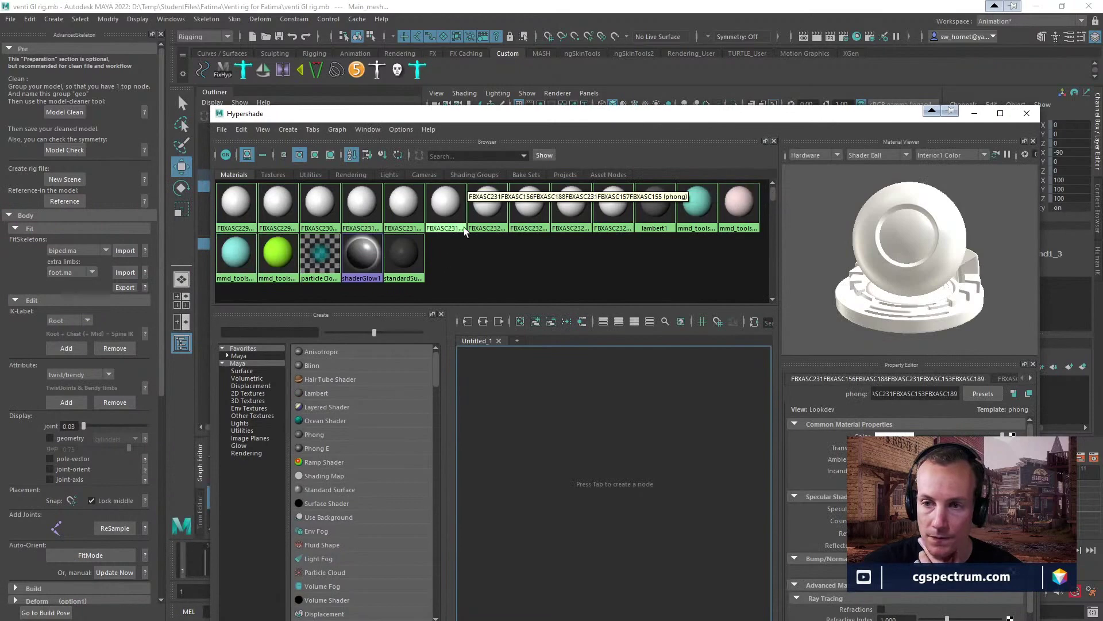
{"action": "left_click", "coordinate": [476, 215]}
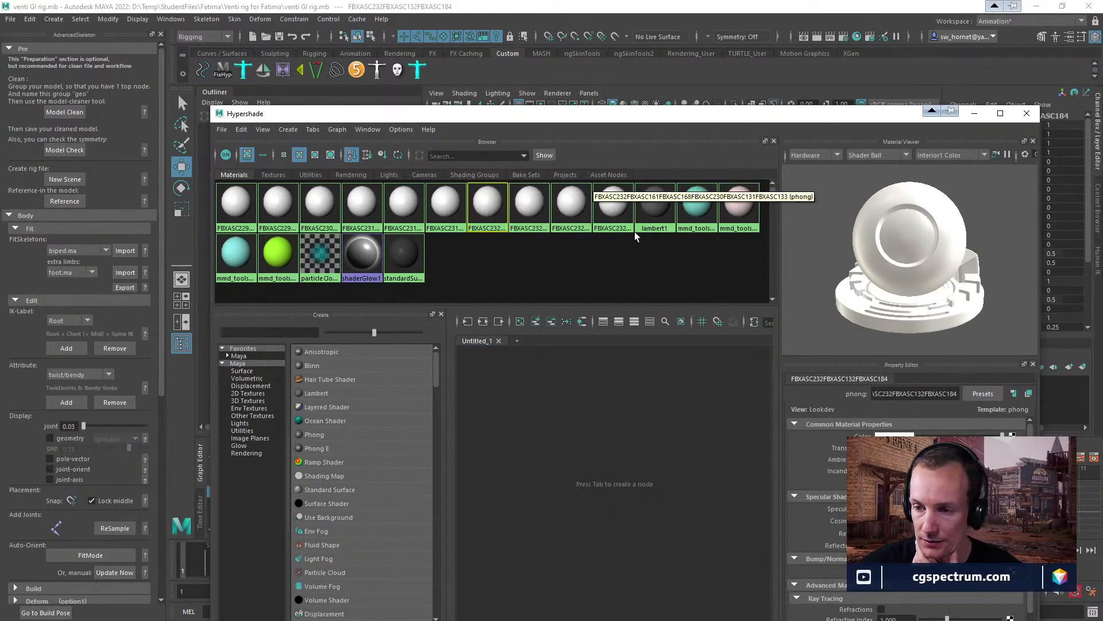
{"action": "left_click_drag", "start_coordinate": [741, 113], "coordinate": [636, 110]}
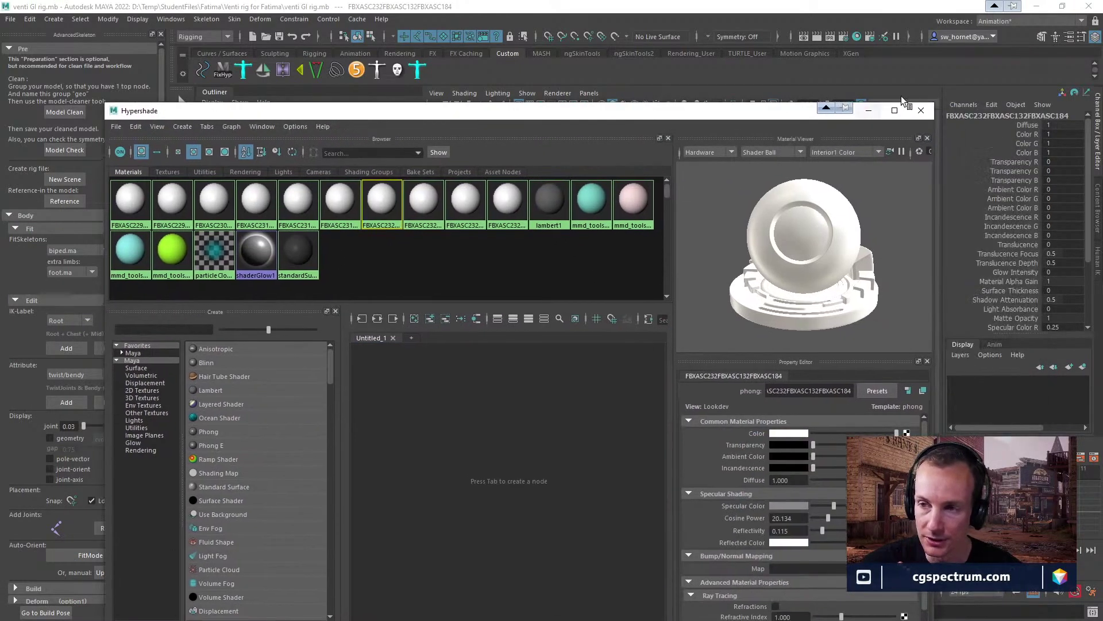
{"action": "left_click", "coordinate": [920, 112]}
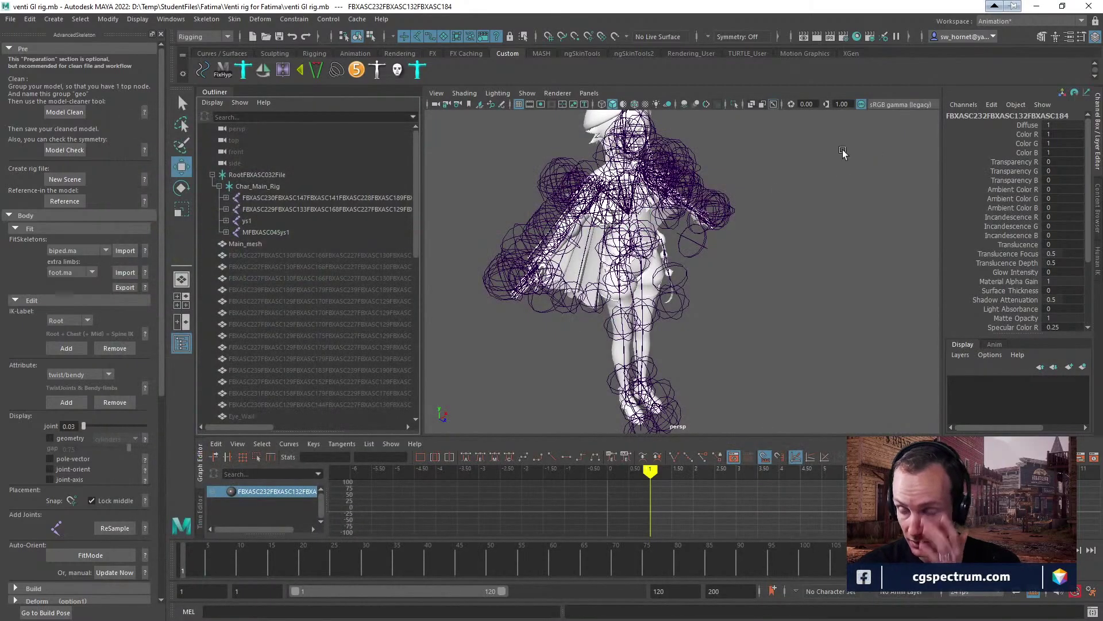
{"action": "left_click", "coordinate": [1062, 6]}
{"action": "left_click", "coordinate": [872, 231]}
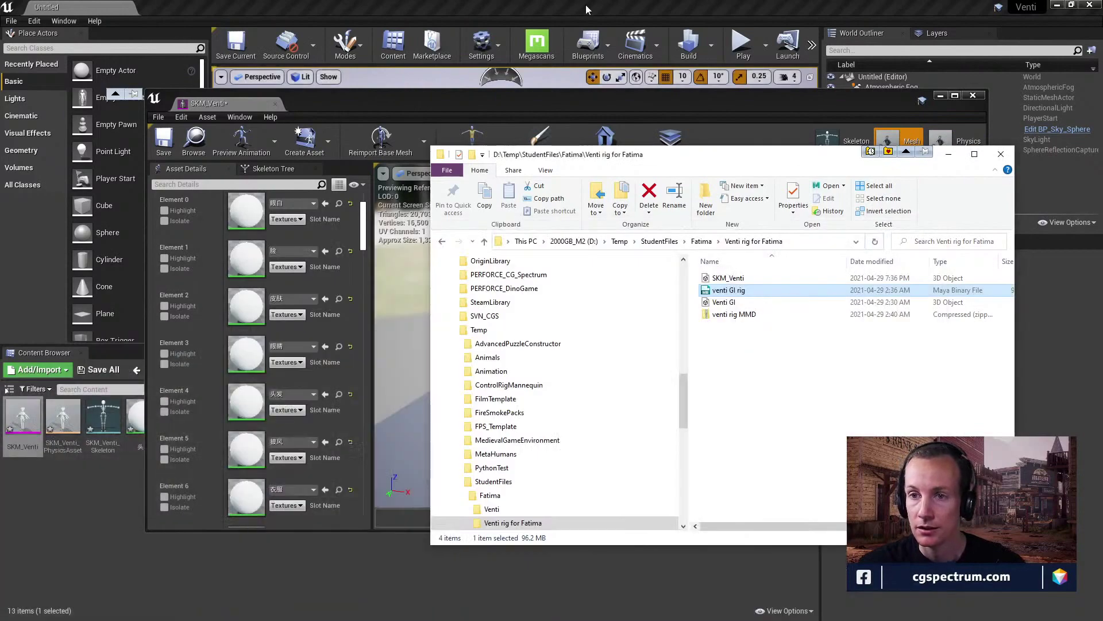
Return to the SKM_Venti mesh in Unreal Editor, make its window taller and examine the character from front to back.
{"action": "left_click", "coordinate": [587, 106]}
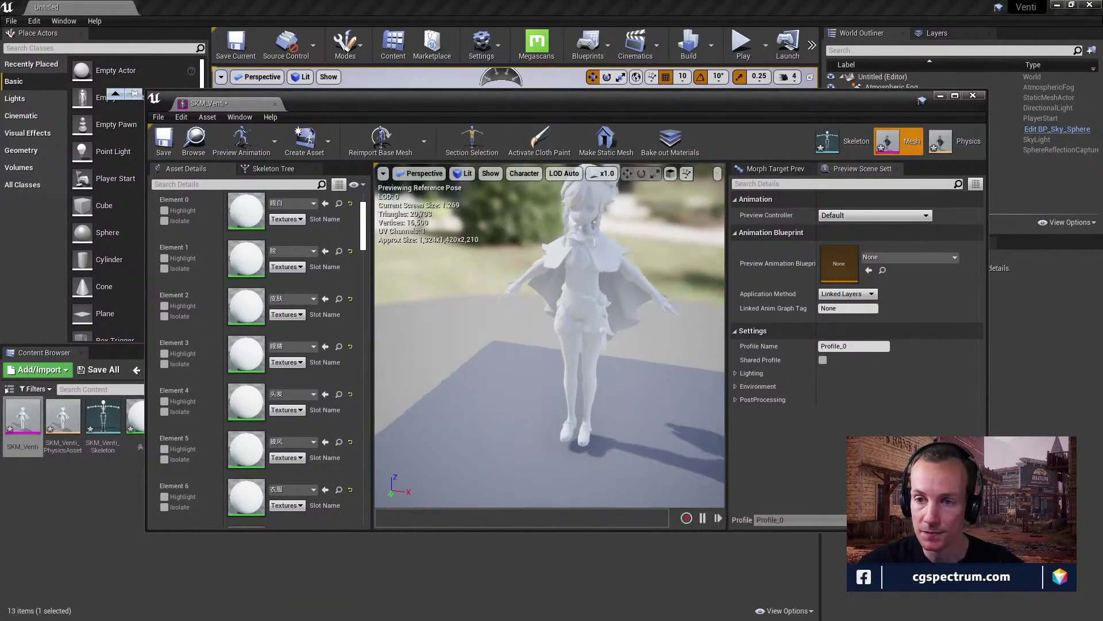
{"action": "left_click_drag", "start_coordinate": [546, 345], "coordinate": [500, 345]}
{"action": "left_click_drag", "start_coordinate": [538, 290], "coordinate": [517, 290]}
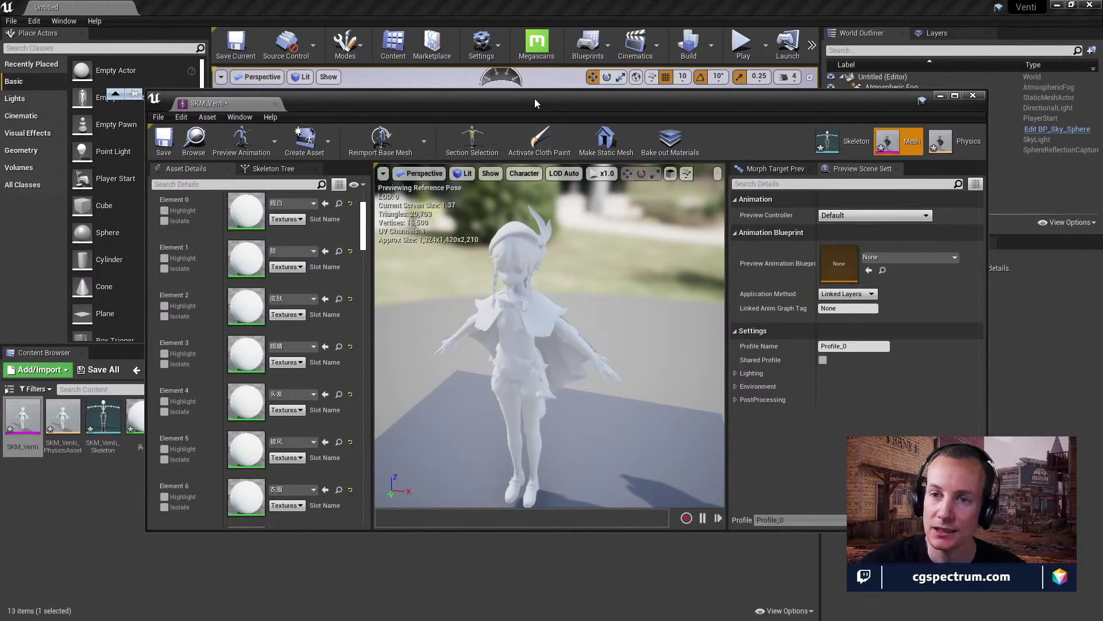
{"action": "left_click_drag", "start_coordinate": [535, 99], "coordinate": [506, 66]}
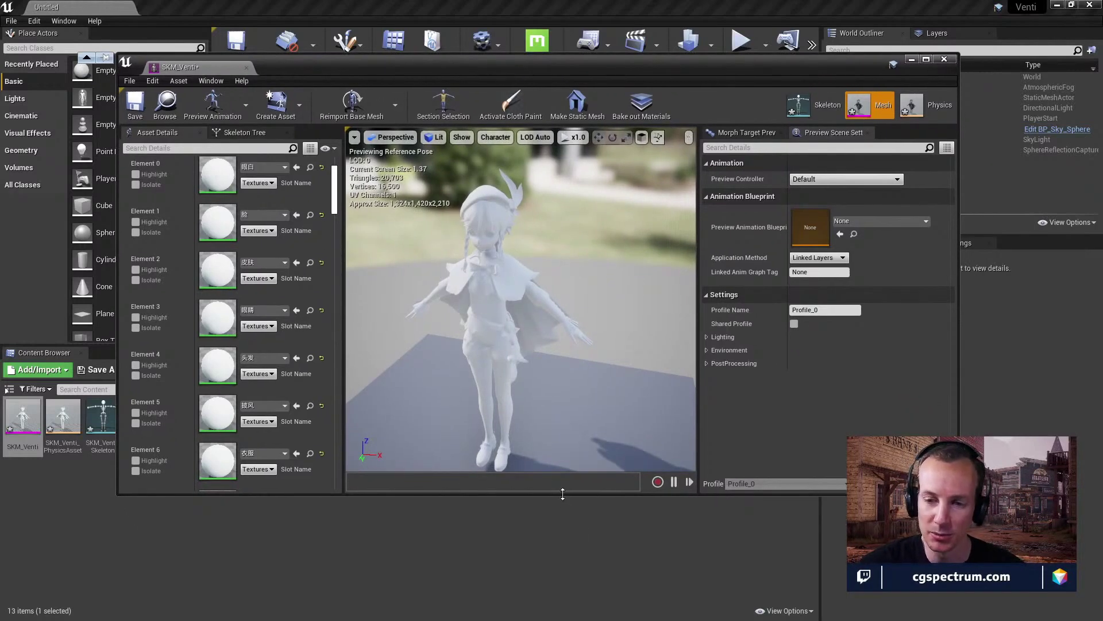
{"action": "left_click_drag", "start_coordinate": [563, 494], "coordinate": [562, 587]}
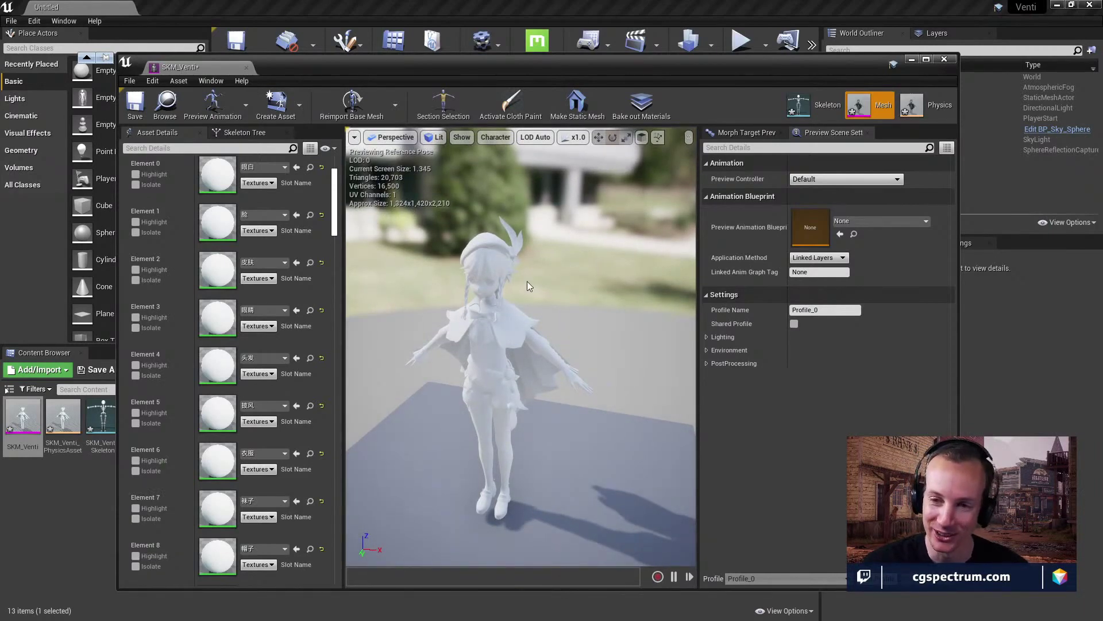
{"action": "mouse_move", "coordinate": [516, 318]}
{"action": "left_mouse_down"}
{"action": "mouse_move", "coordinate": [552, 319]}
{"action": "mouse_move", "coordinate": [516, 318]}
{"action": "left_mouse_up"}
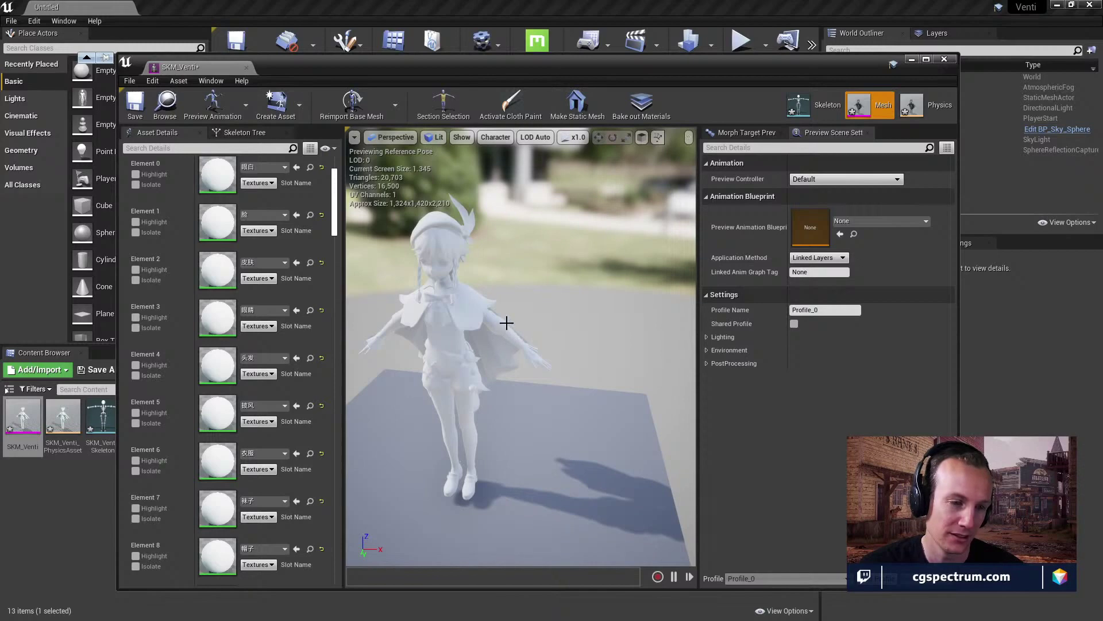
{"action": "mouse_move", "coordinate": [461, 335]}
{"action": "left_mouse_down"}
{"action": "mouse_move", "coordinate": [586, 336]}
{"action": "mouse_move", "coordinate": [441, 342]}
{"action": "left_mouse_up"}
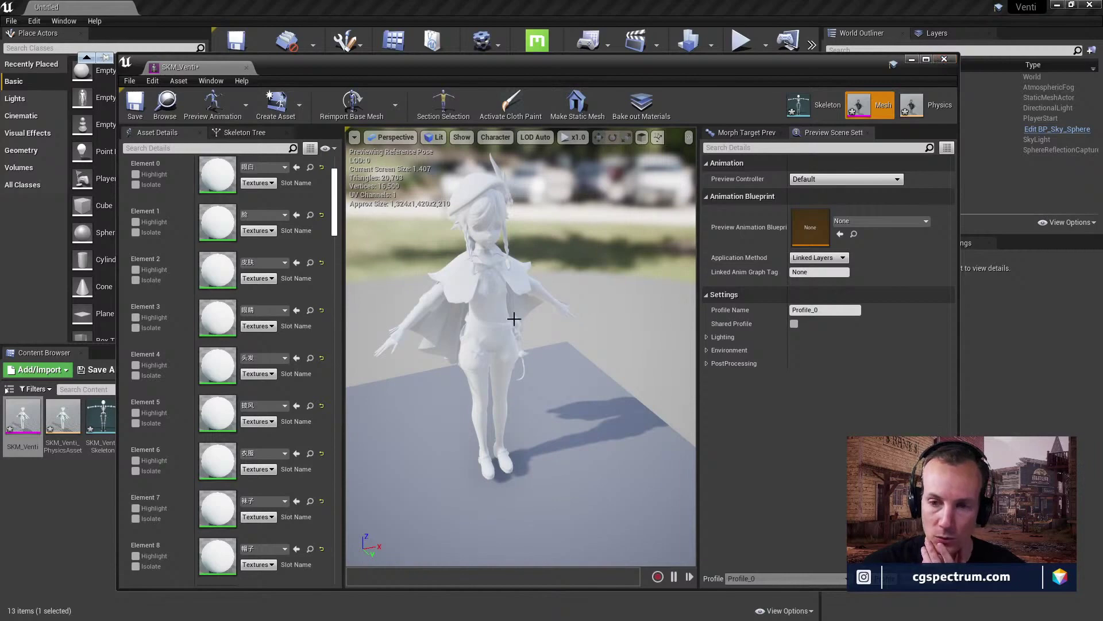
{"action": "left_click_drag", "start_coordinate": [515, 315], "coordinate": [466, 373]}
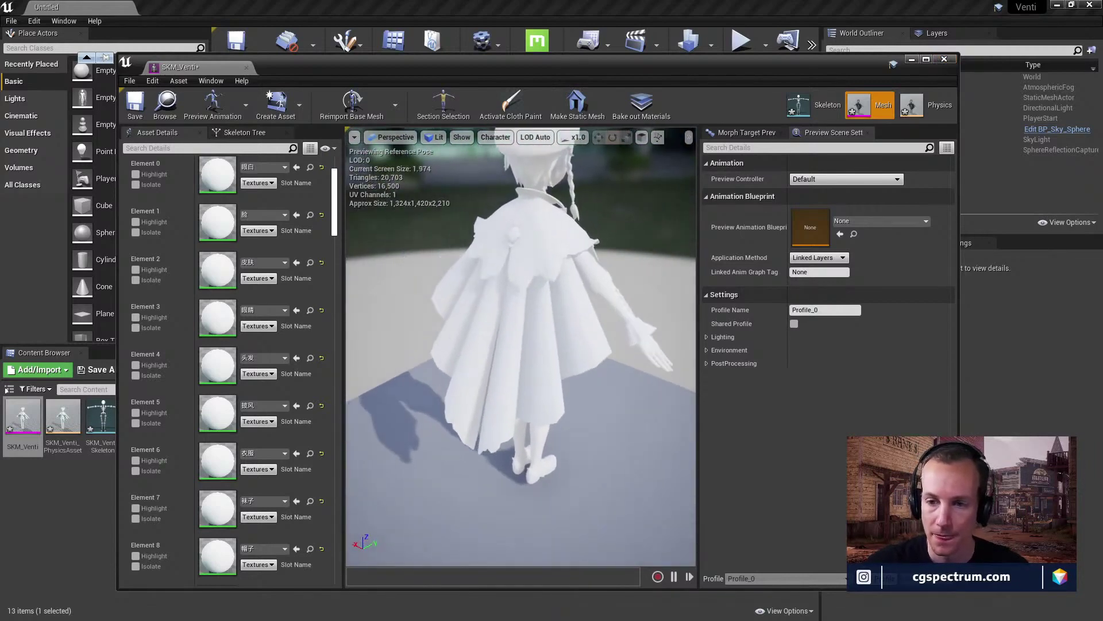
Activate Cloth Paint for the mesh and move the Clothing window beside the character's cape.
{"action": "left_click", "coordinate": [512, 109]}
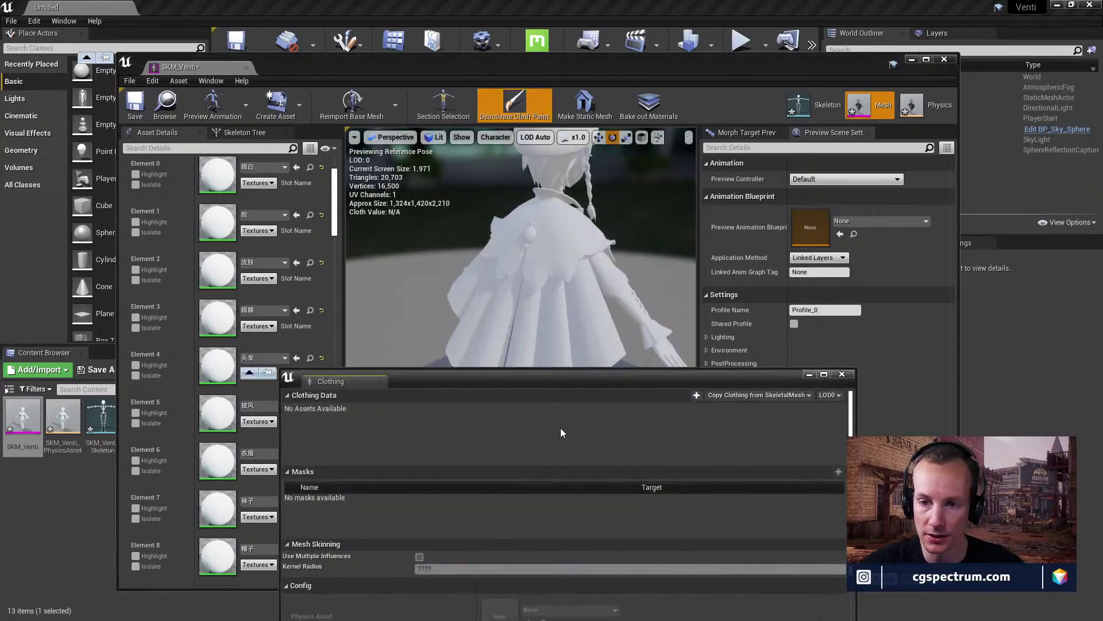
{"action": "left_click_drag", "start_coordinate": [451, 382], "coordinate": [663, 197]}
{"action": "left_click_drag", "start_coordinate": [482, 179], "coordinate": [603, 112]}
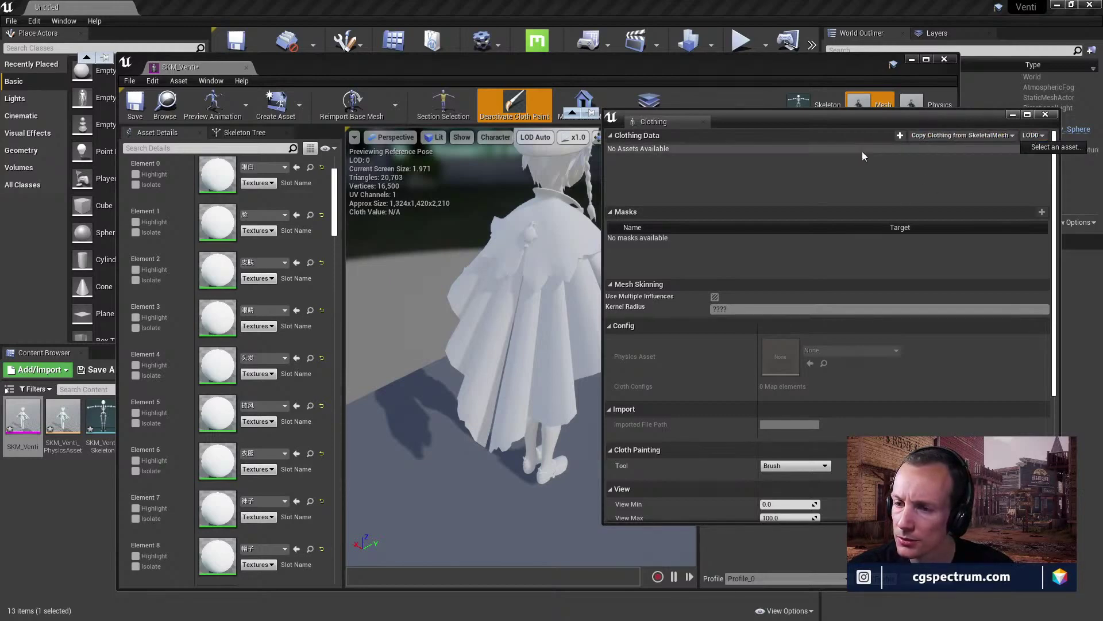
Try out the viewport display toggles of the Element 0 material slot.
{"action": "left_click", "coordinate": [159, 361]}
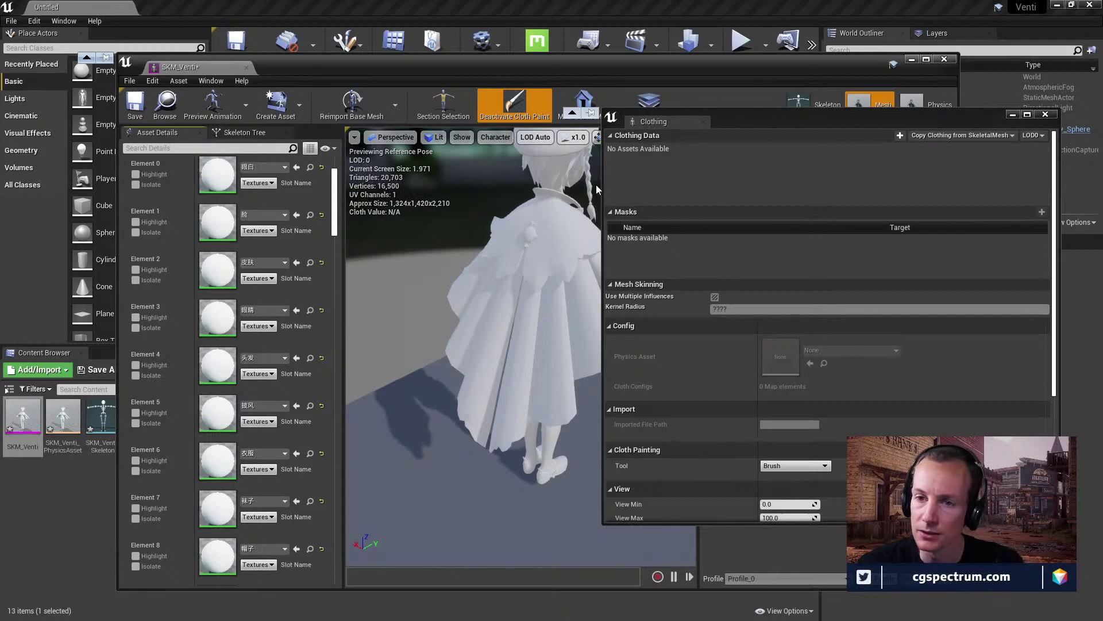
{"action": "scroll", "coordinate": [172, 227], "scroll_direction": "up", "scroll_amount": 2}
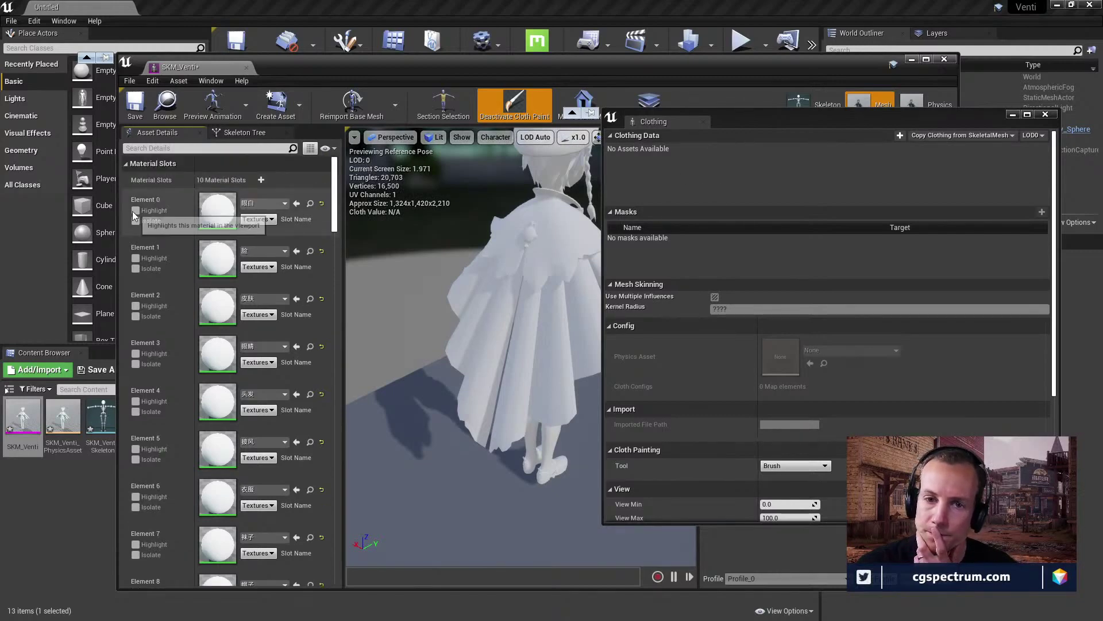
{"action": "left_click", "coordinate": [135, 221]}
{"action": "left_click", "coordinate": [136, 221]}
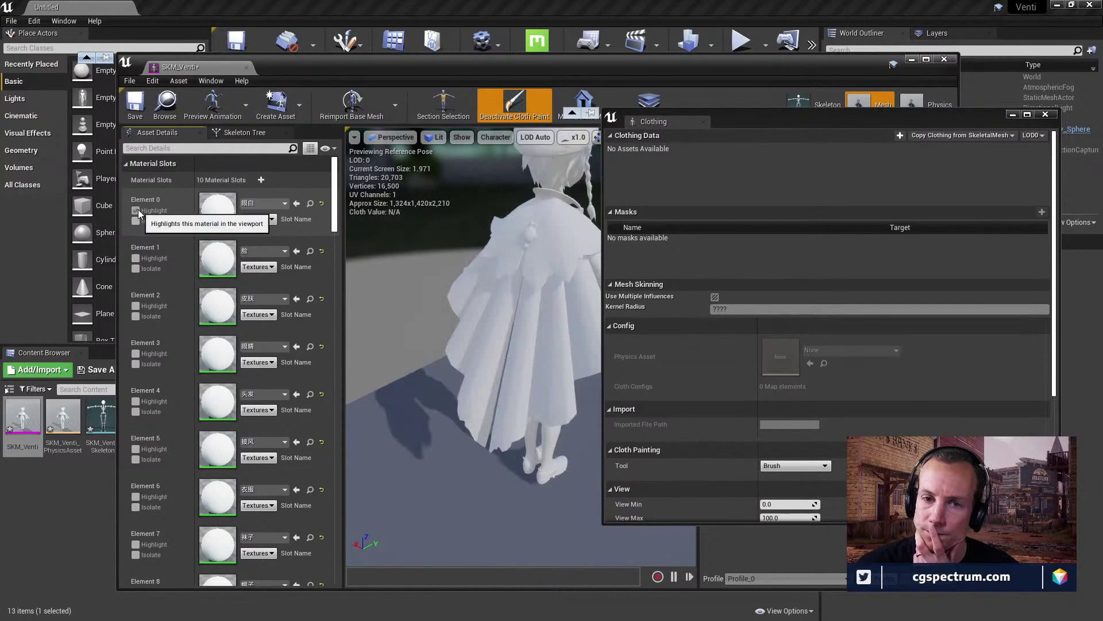
Look through the Clothing window's skinning, config, cloth painting and brush settings.
{"action": "scroll", "coordinate": [793, 322], "scroll_direction": "down", "scroll_amount": 5}
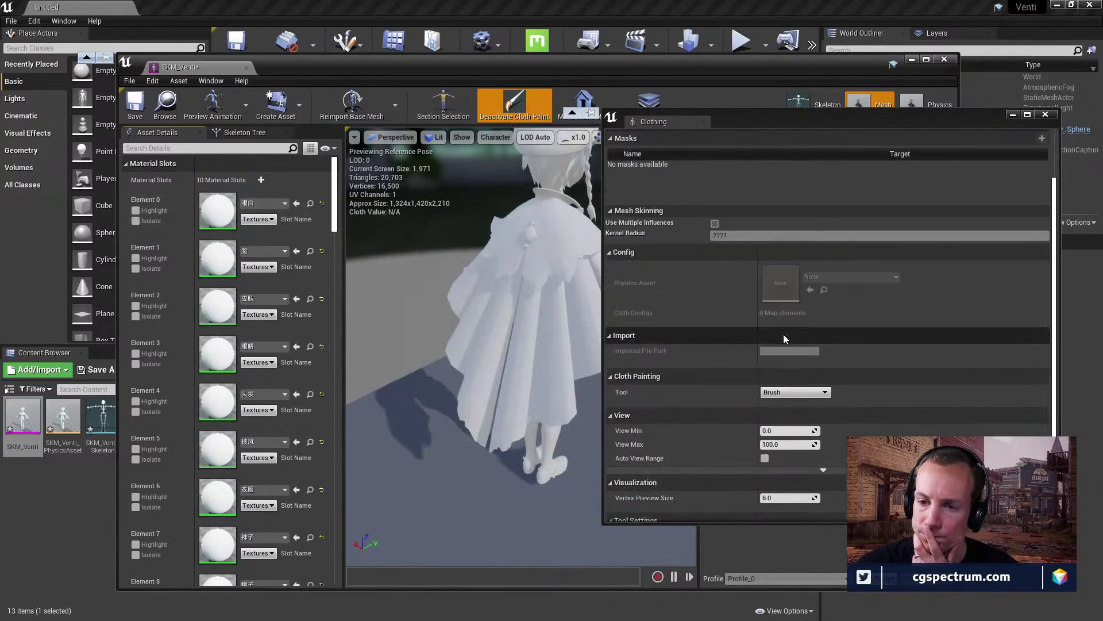
{"action": "scroll", "coordinate": [839, 377], "scroll_direction": "down", "scroll_amount": 1}
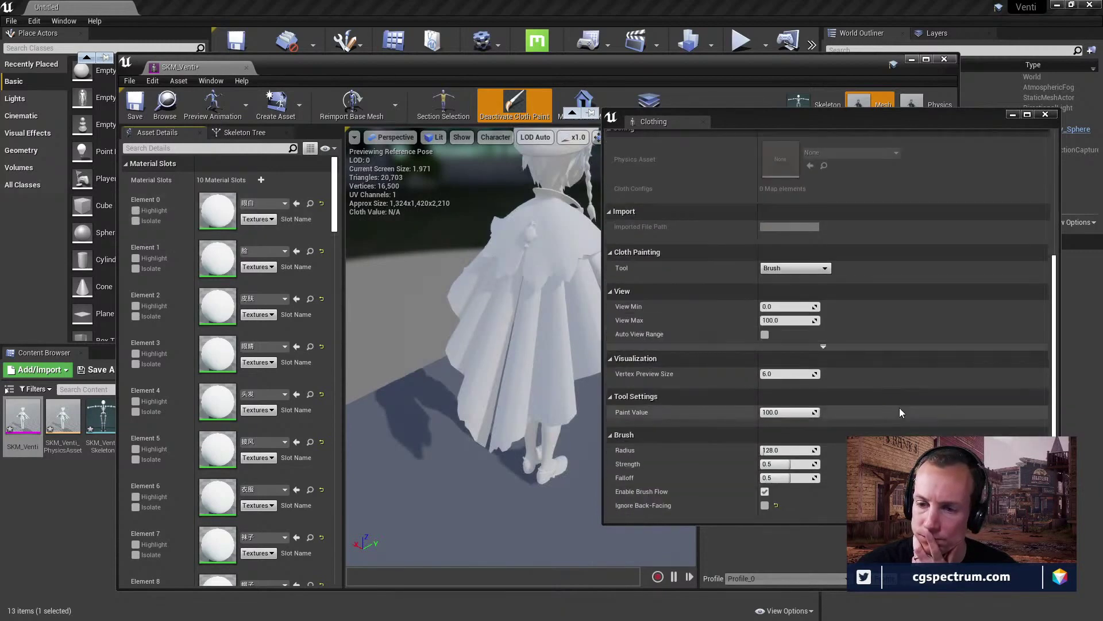
{"action": "scroll", "coordinate": [900, 413], "scroll_direction": "up", "scroll_amount": 2}
{"action": "scroll", "coordinate": [885, 397], "scroll_direction": "up", "scroll_amount": 3}
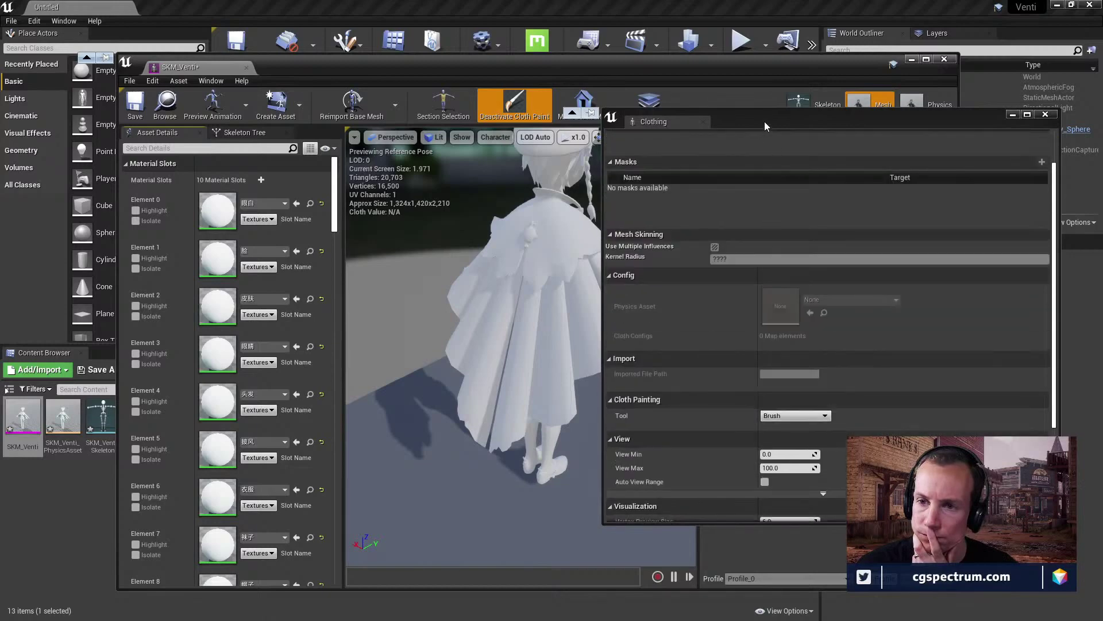
Turn on Section Selection and bring the cape into view next to the repositioned Clothing window.
{"action": "left_click_drag", "start_coordinate": [764, 121], "coordinate": [746, 226]}
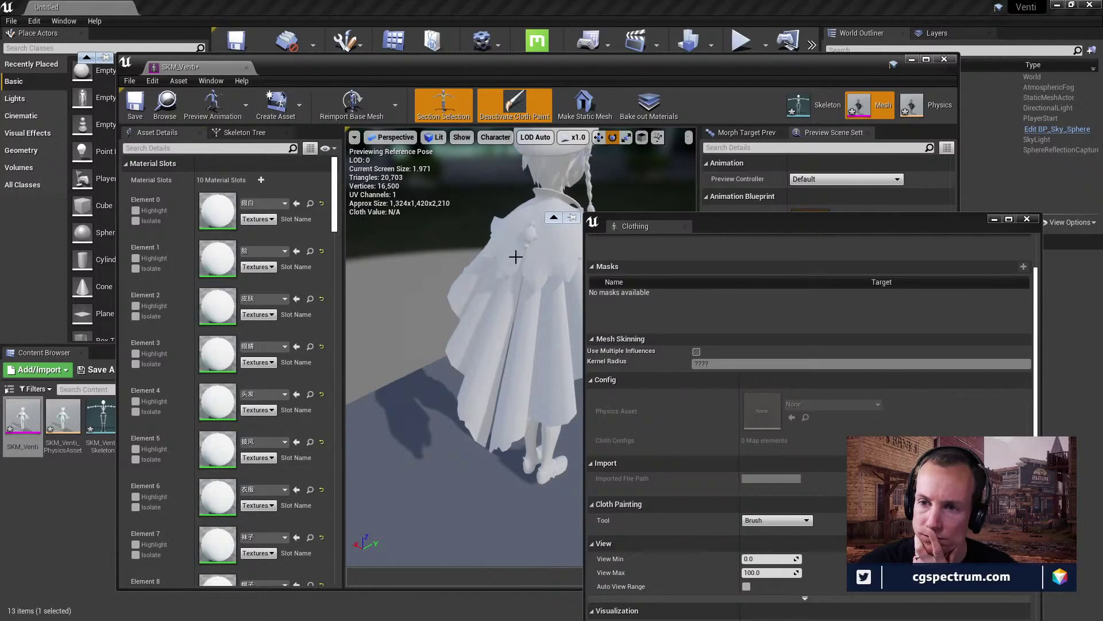
{"action": "left_click_drag", "start_coordinate": [502, 232], "coordinate": [528, 274]}
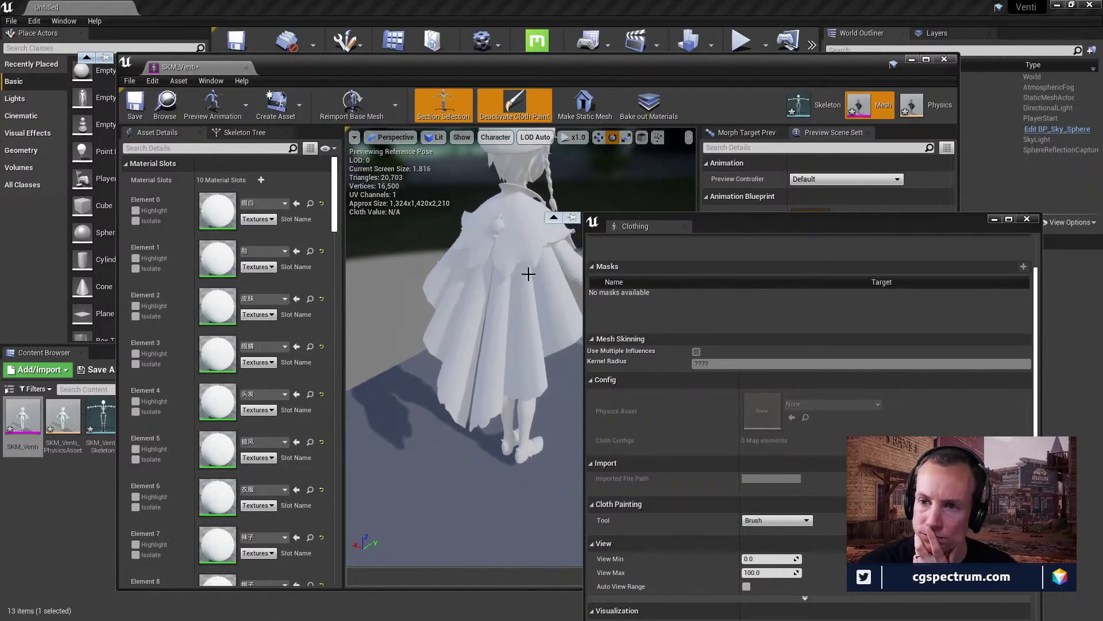
{"action": "left_click_drag", "start_coordinate": [574, 219], "coordinate": [674, 298]}
{"action": "scroll", "coordinate": [718, 321], "scroll_direction": "up", "scroll_amount": 2}
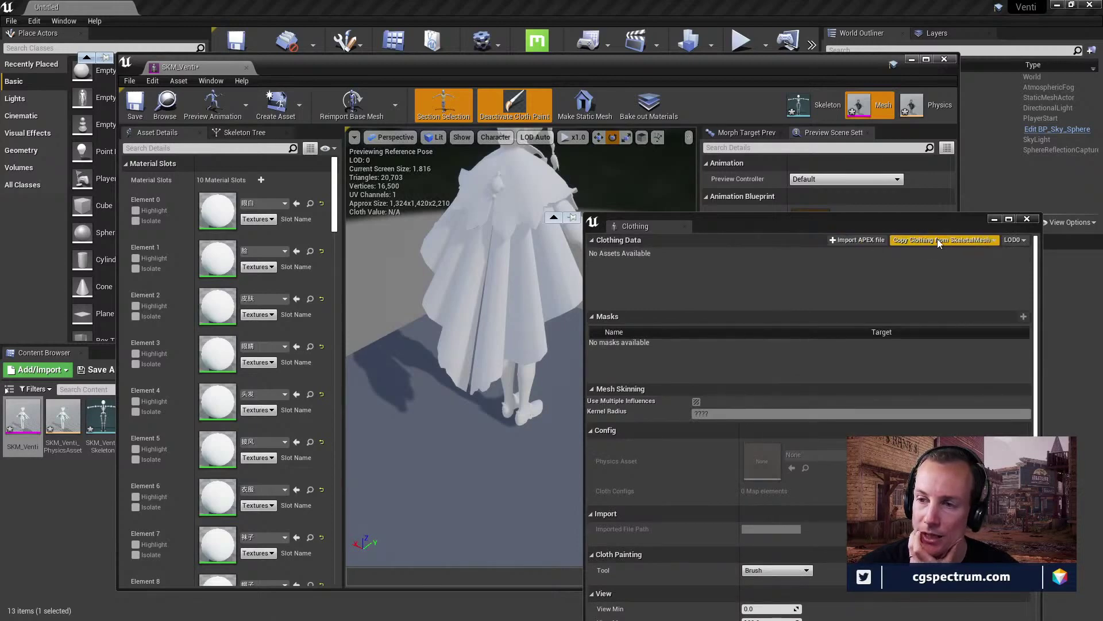
Try to copy clothing from the SKM_Venti skeletal mesh and check the Clothing Data and Masks sections.
{"action": "left_click", "coordinate": [968, 242]}
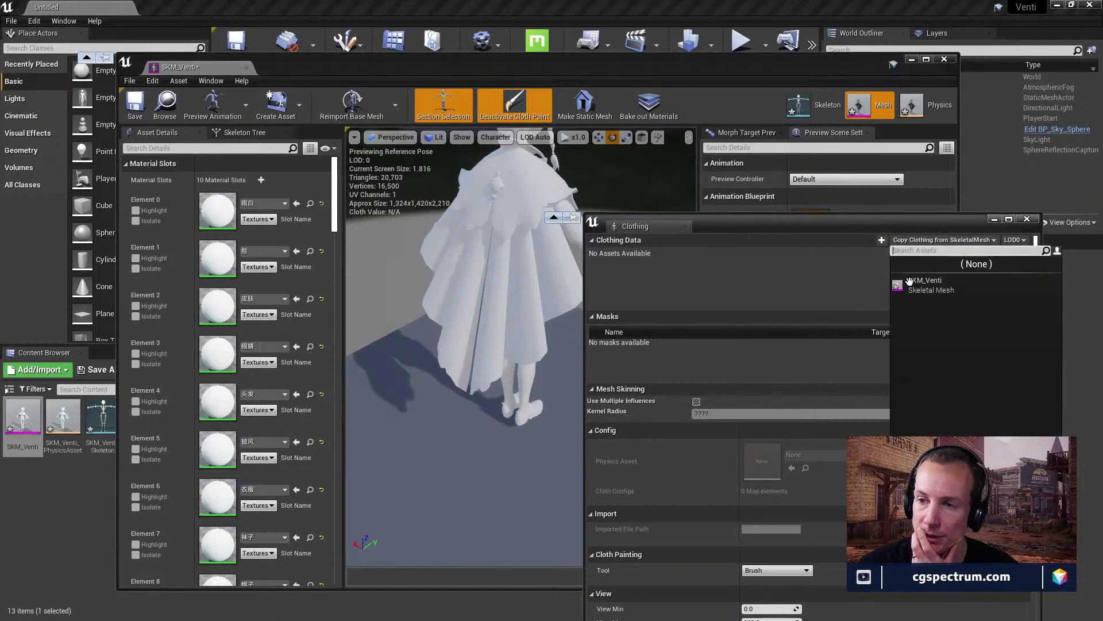
{"action": "left_click", "coordinate": [943, 290]}
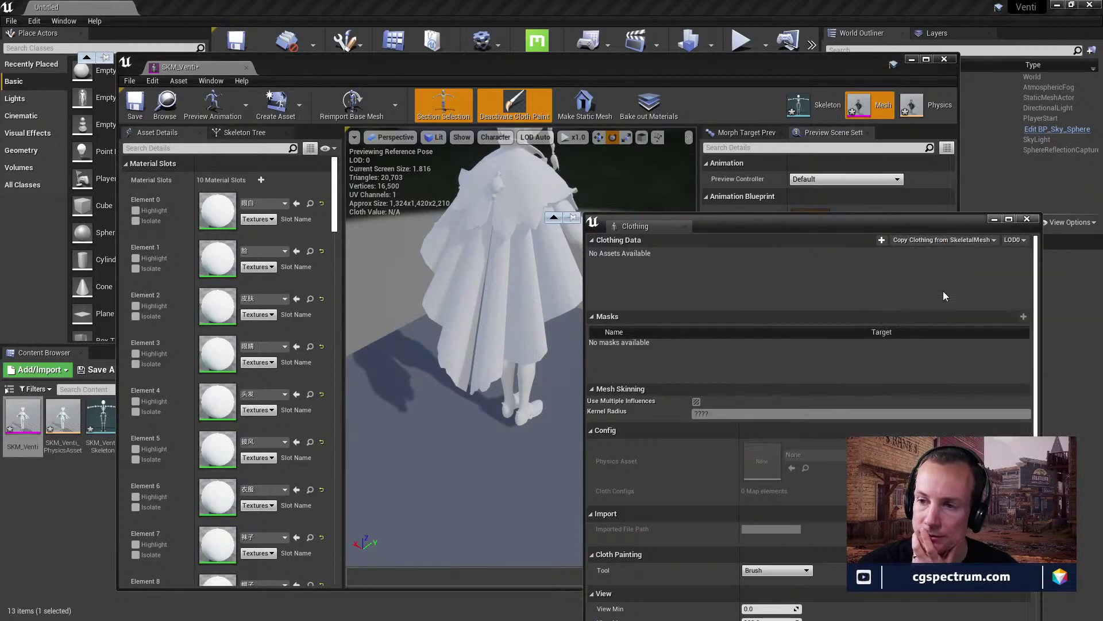
{"action": "left_click", "coordinate": [604, 247]}
{"action": "left_click", "coordinate": [613, 255]}
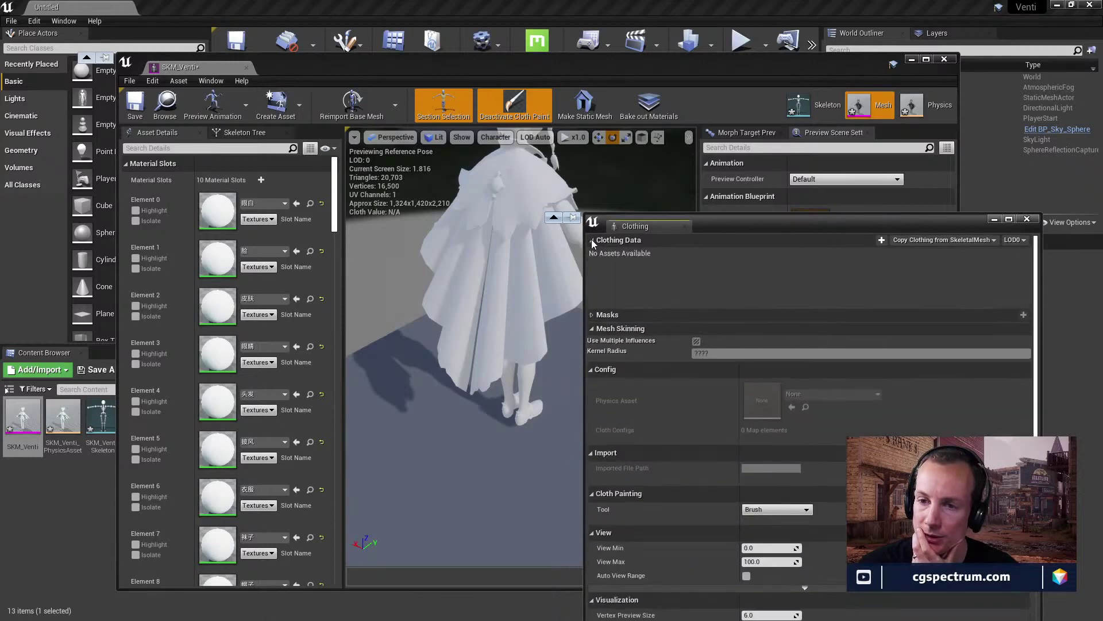
{"action": "left_click", "coordinate": [601, 317]}
Check the available cloth painting tools, keep Brush selected, and review the mesh skinning and config settings.
{"action": "scroll", "coordinate": [763, 344], "scroll_direction": "down", "scroll_amount": 5}
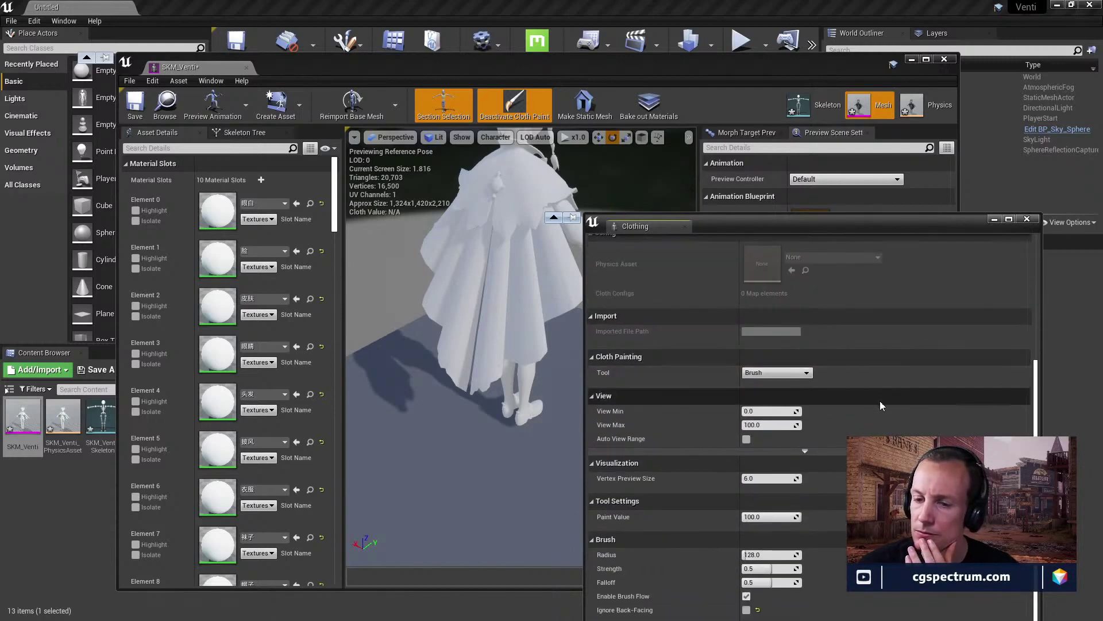
{"action": "left_click", "coordinate": [801, 373]}
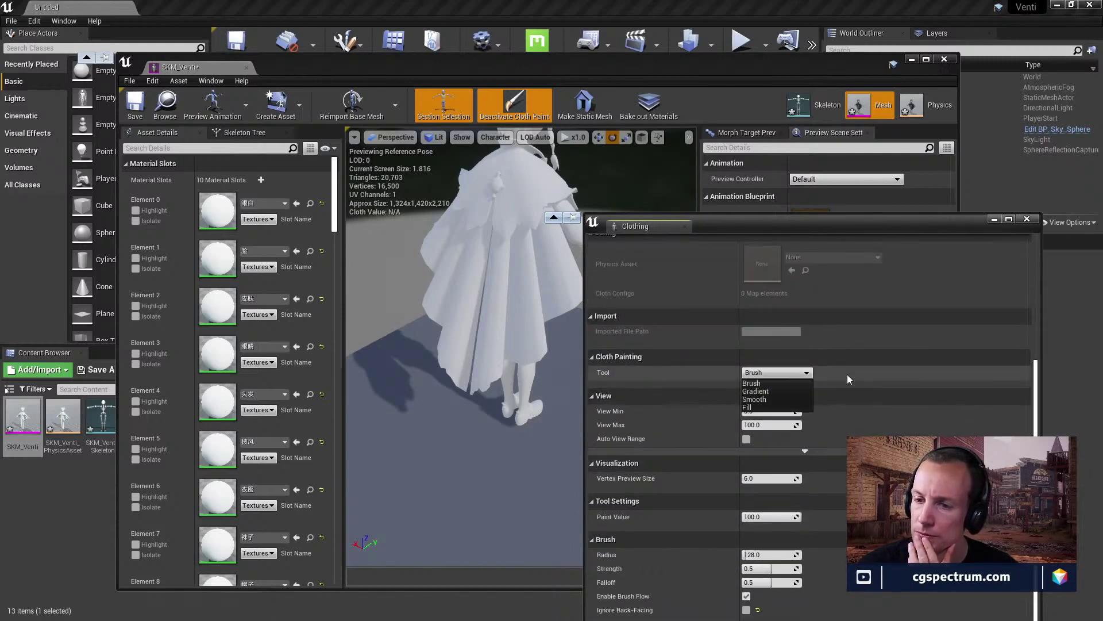
{"action": "left_click", "coordinate": [722, 366]}
{"action": "left_click_drag", "start_coordinate": [517, 308], "coordinate": [552, 310]}
{"action": "scroll", "coordinate": [803, 383], "scroll_direction": "up", "scroll_amount": 5}
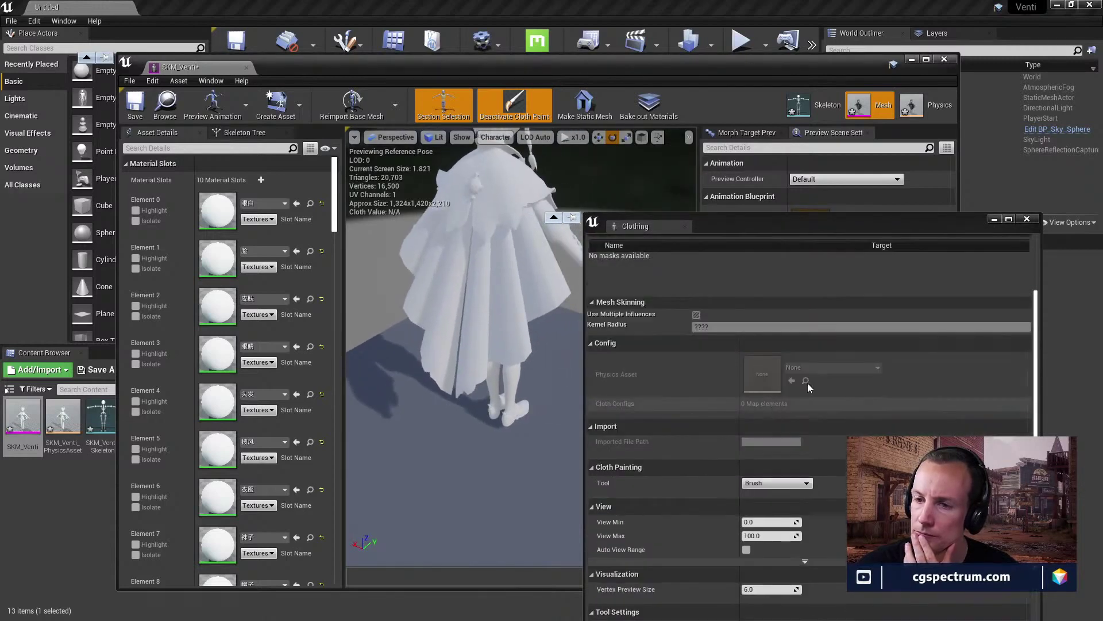
Close the Clothing window and search the Plugins list for "cloth" to check the available cloth plugins.
{"action": "left_click", "coordinate": [1019, 239]}
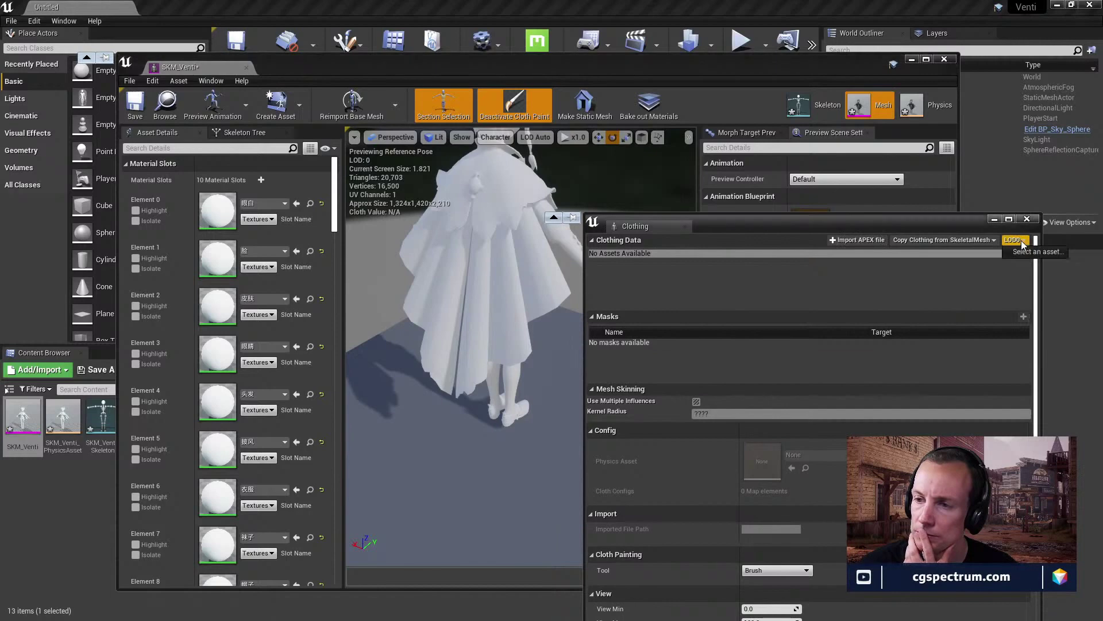
{"action": "left_click", "coordinate": [1027, 219]}
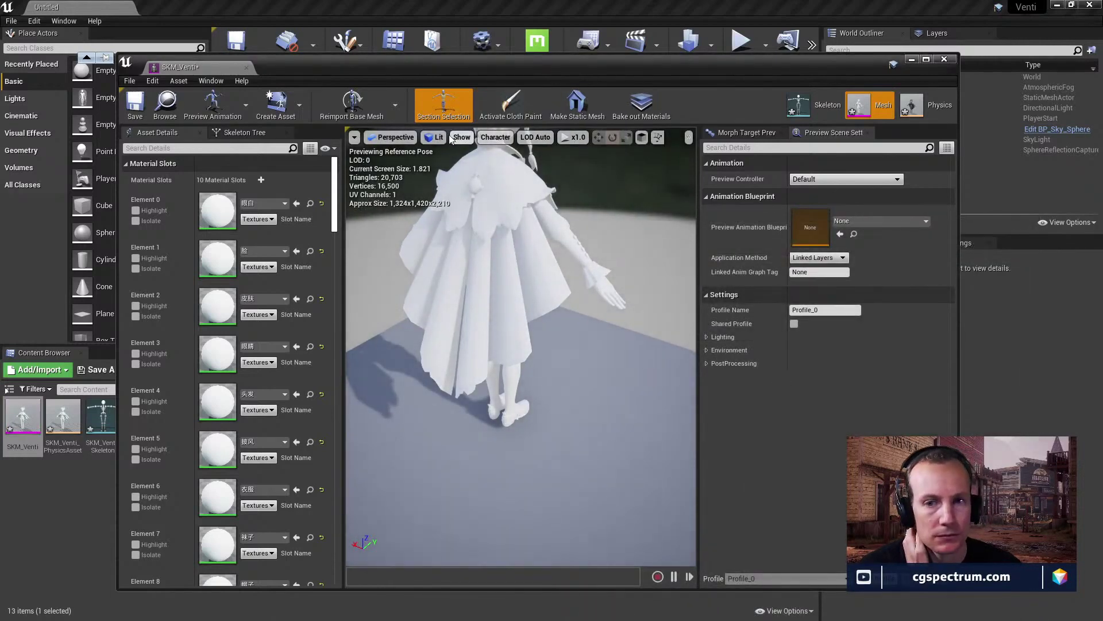
{"action": "left_click", "coordinate": [79, 22]}
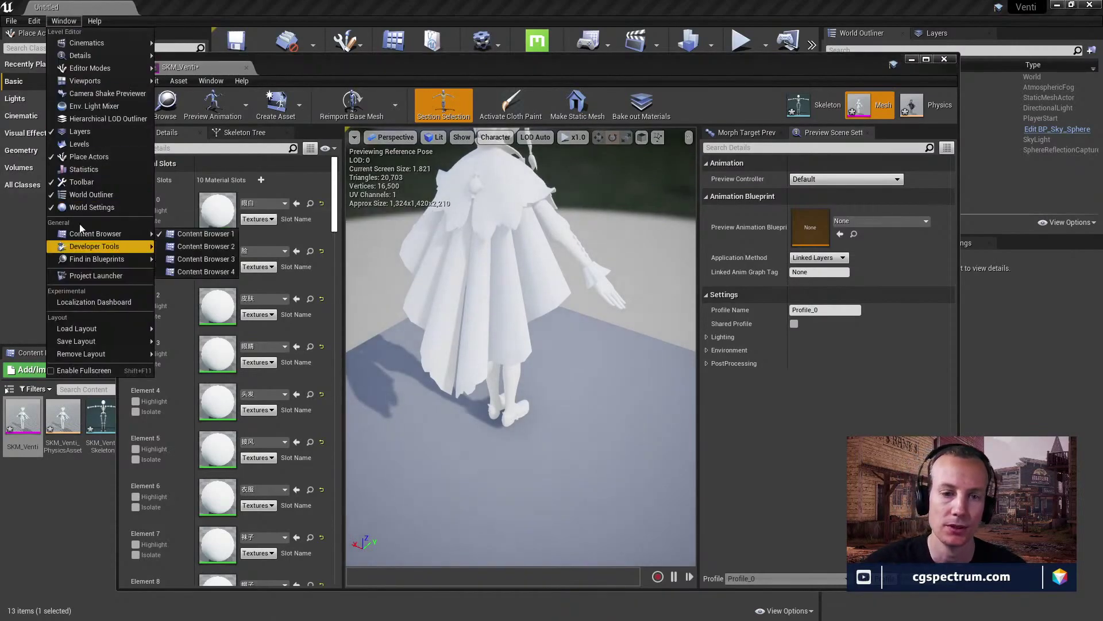
{"action": "left_click", "coordinate": [57, 196]}
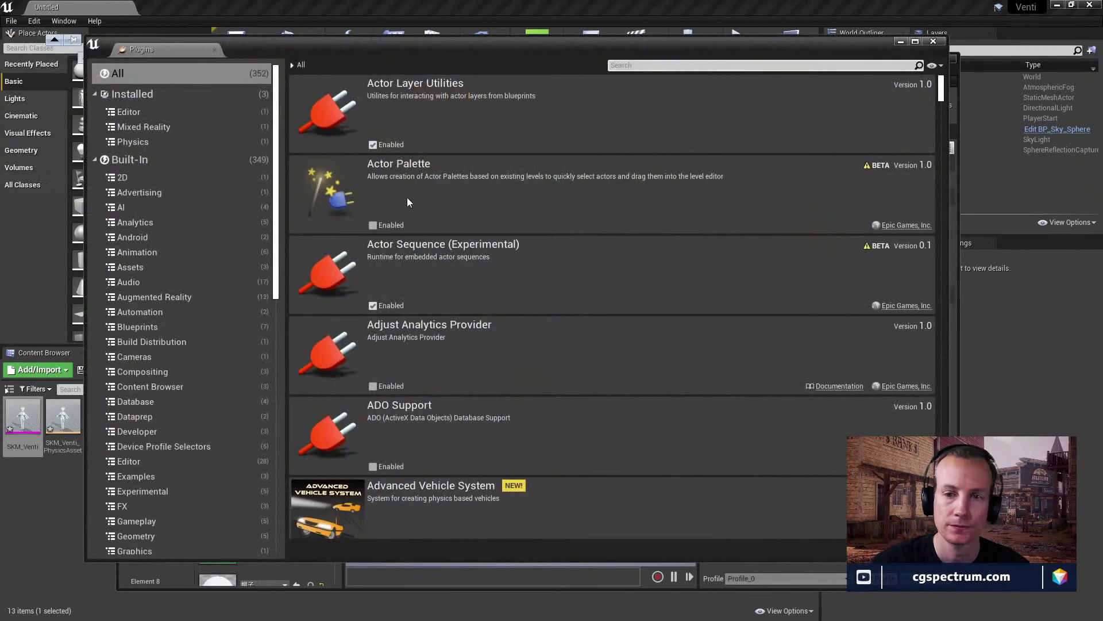
{"action": "left_click", "coordinate": [656, 65]}
{"action": "type", "text": "cloth"}
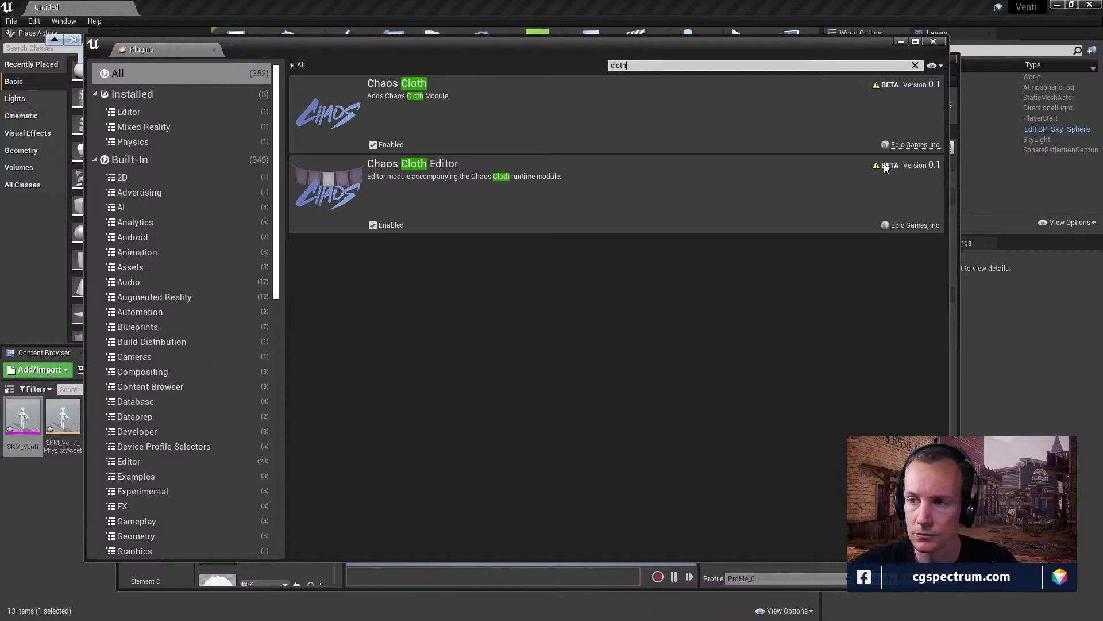
{"action": "left_click", "coordinate": [939, 42]}
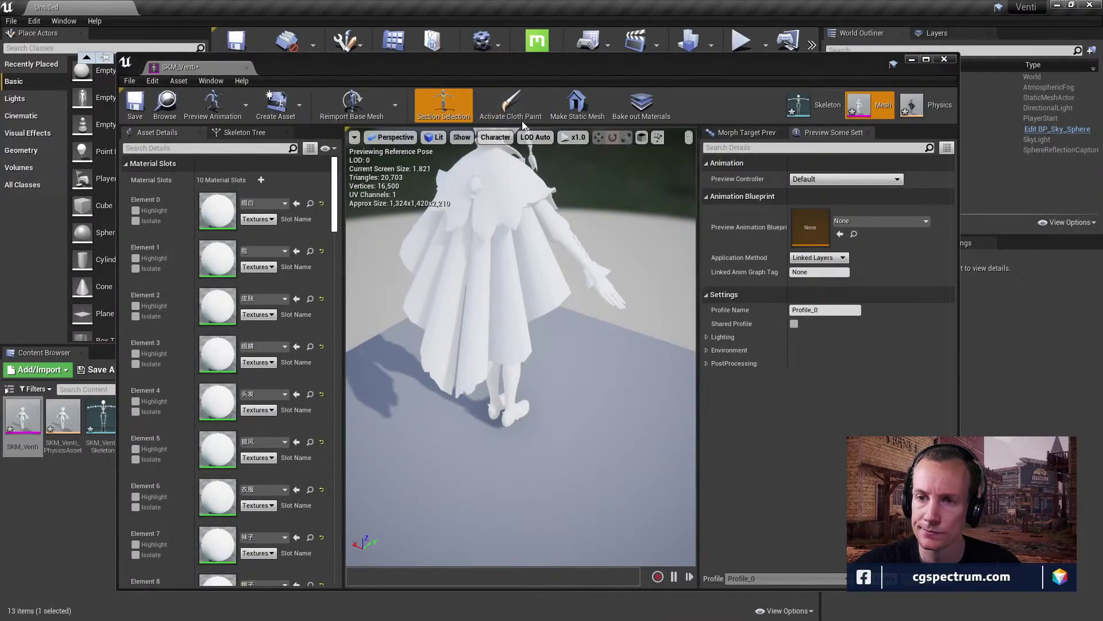
Activate Cloth Paint again and move the Clothing window up beside the character's cape.
{"action": "left_click", "coordinate": [510, 103]}
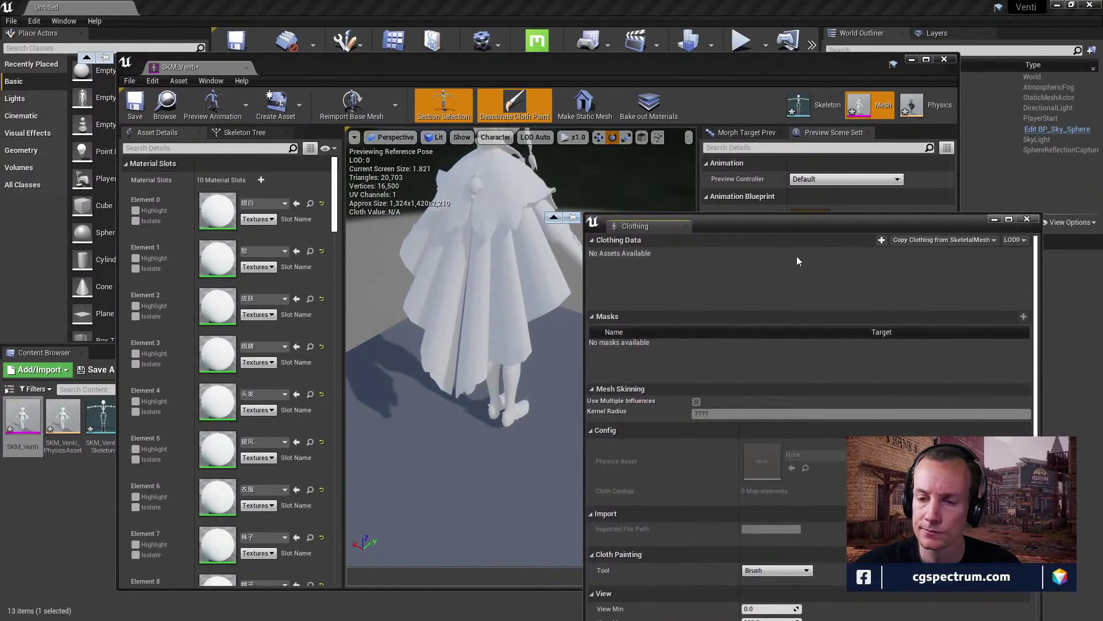
{"action": "left_click_drag", "start_coordinate": [791, 223], "coordinate": [807, 134]}
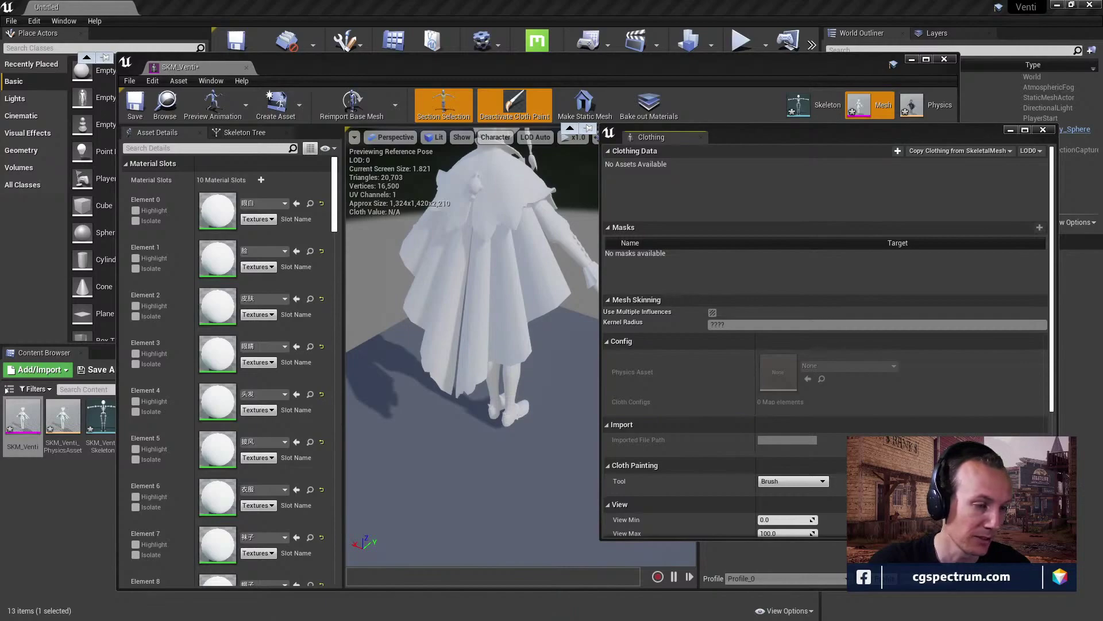
Switch to the Chrome browser and search Google for "ue4 cloth within editor" in a new tab.
{"action": "key", "text": "alt+Tab"}
{"action": "left_click_drag", "start_coordinate": [216, 99], "coordinate": [551, 77]}
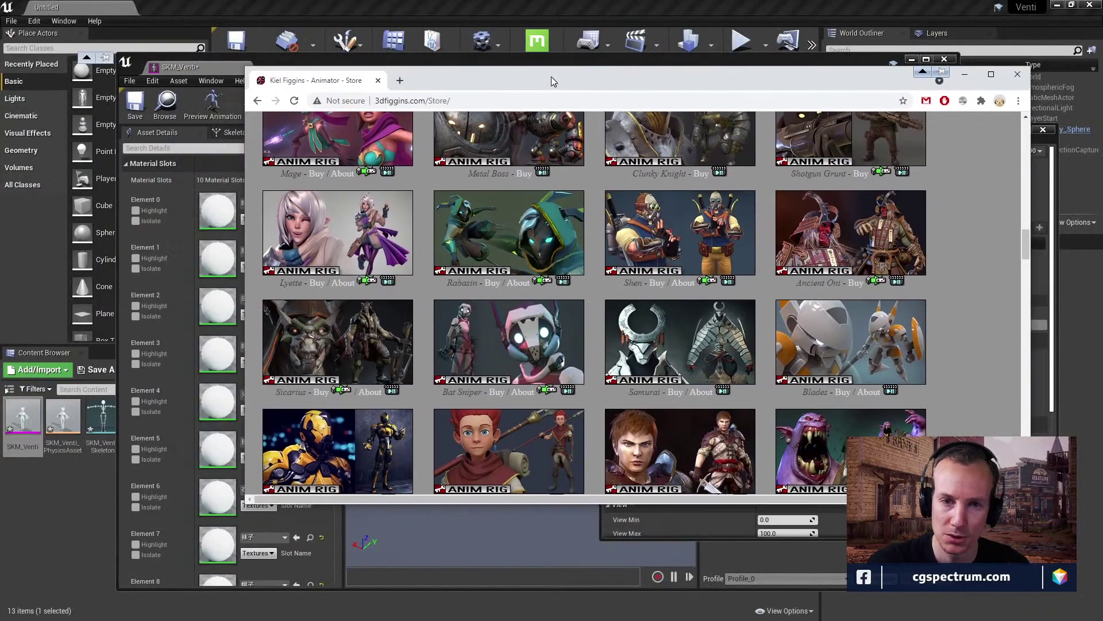
{"action": "left_click", "coordinate": [394, 80]}
{"action": "left_click", "coordinate": [509, 312]}
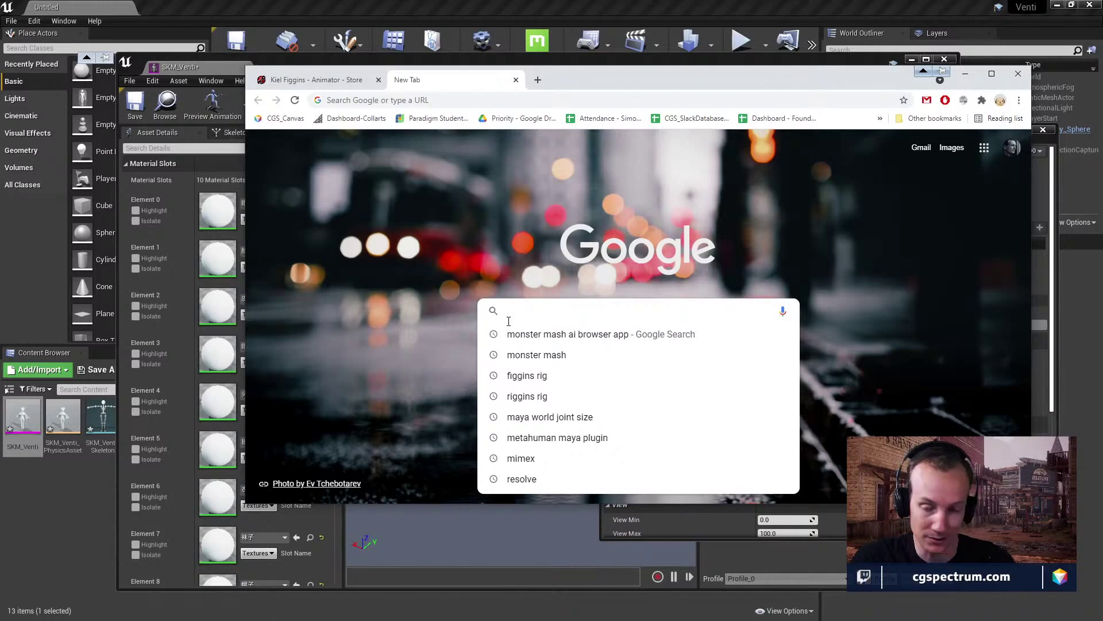
{"action": "type", "text": "u"}
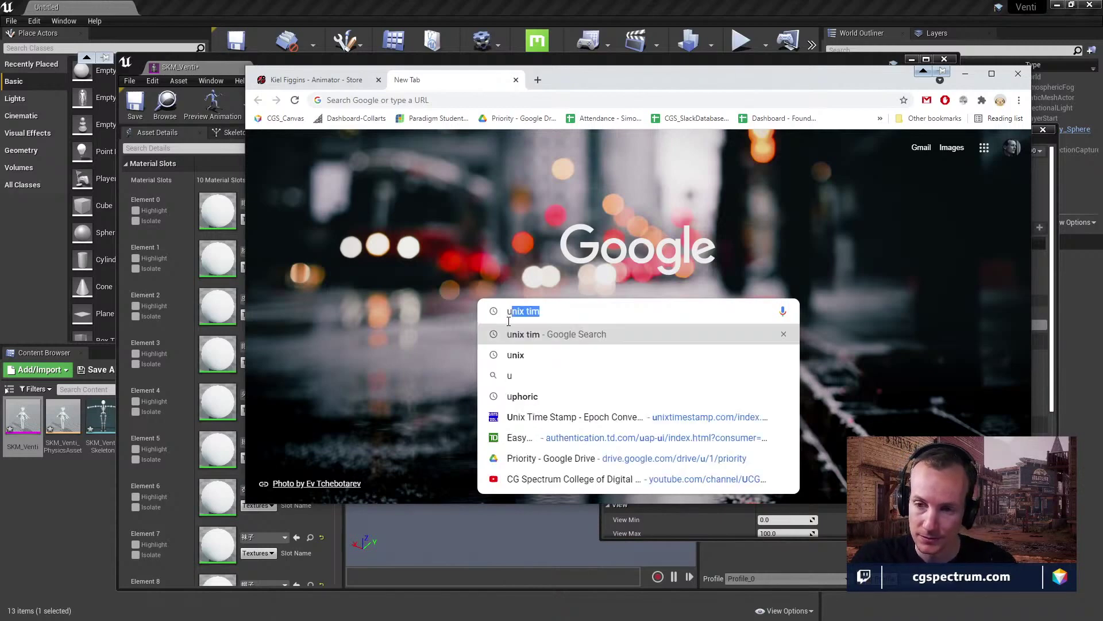
{"action": "type", "text": "e4 cl"}
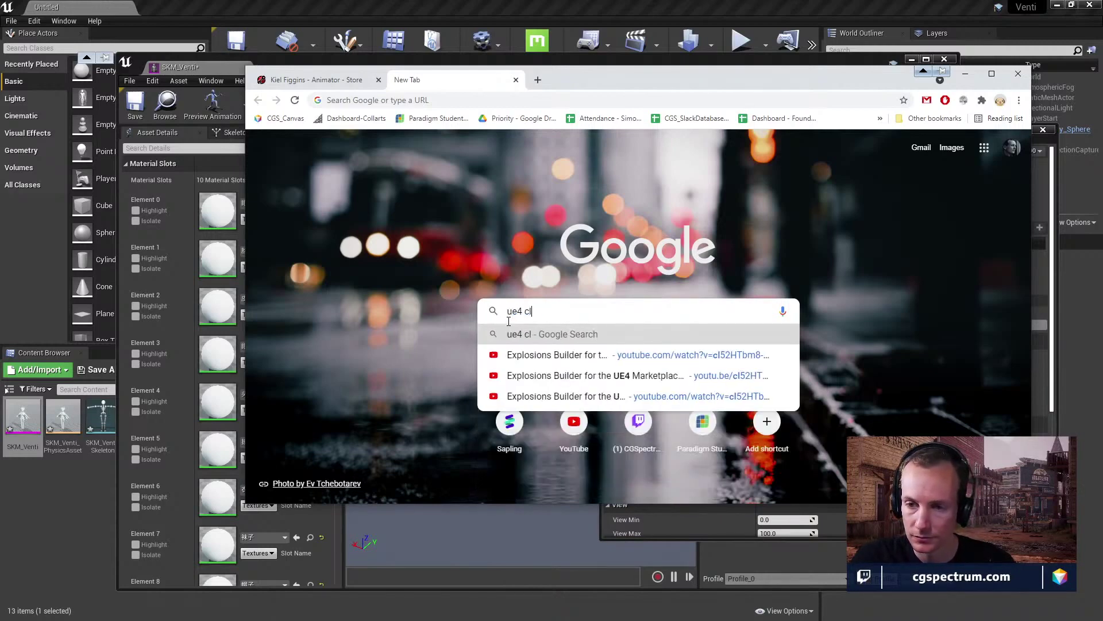
{"action": "type", "text": "oth within "}
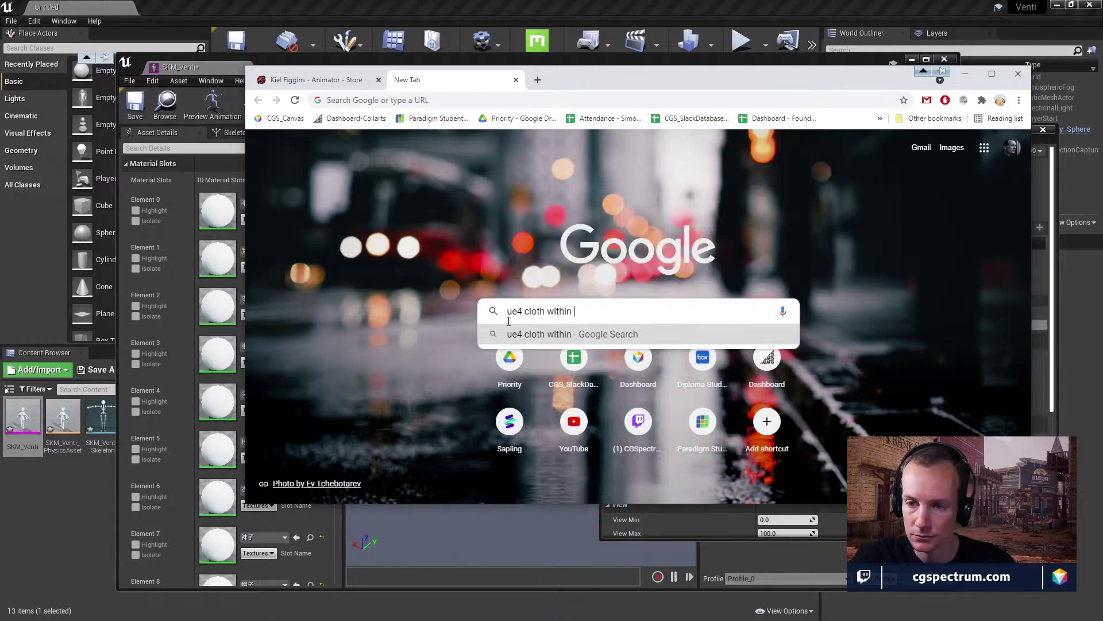
{"action": "type", "text": "editor"}
{"action": "key", "text": "Return"}
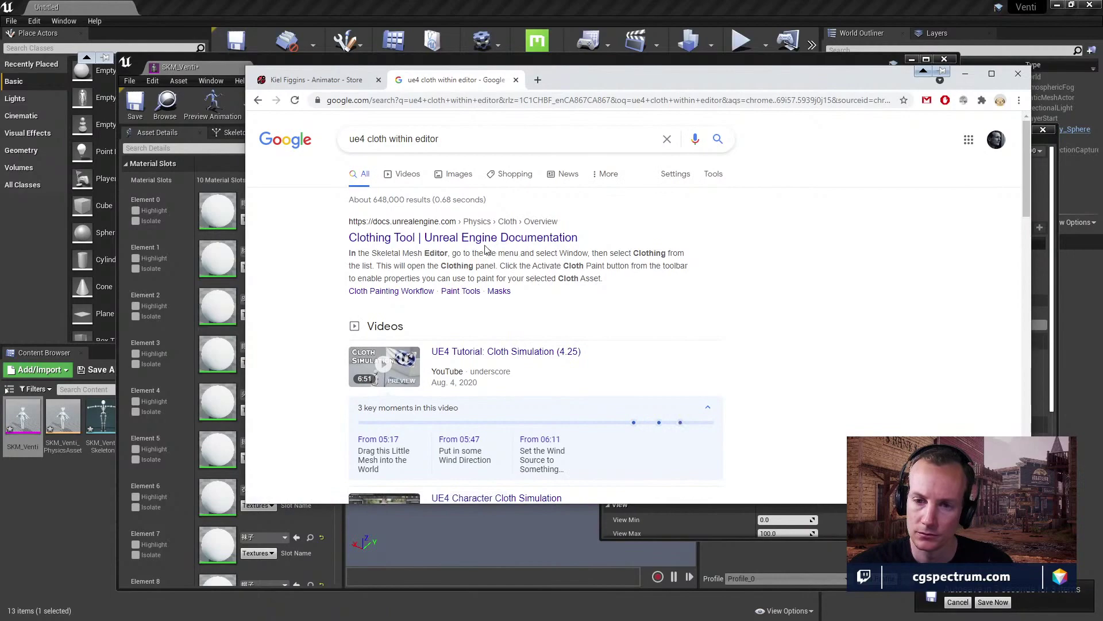
Open the Clothing Tool page of the Unreal Engine Documentation in a maximized window and find the Cloth Painting Workflow section.
{"action": "left_click", "coordinate": [482, 248]}
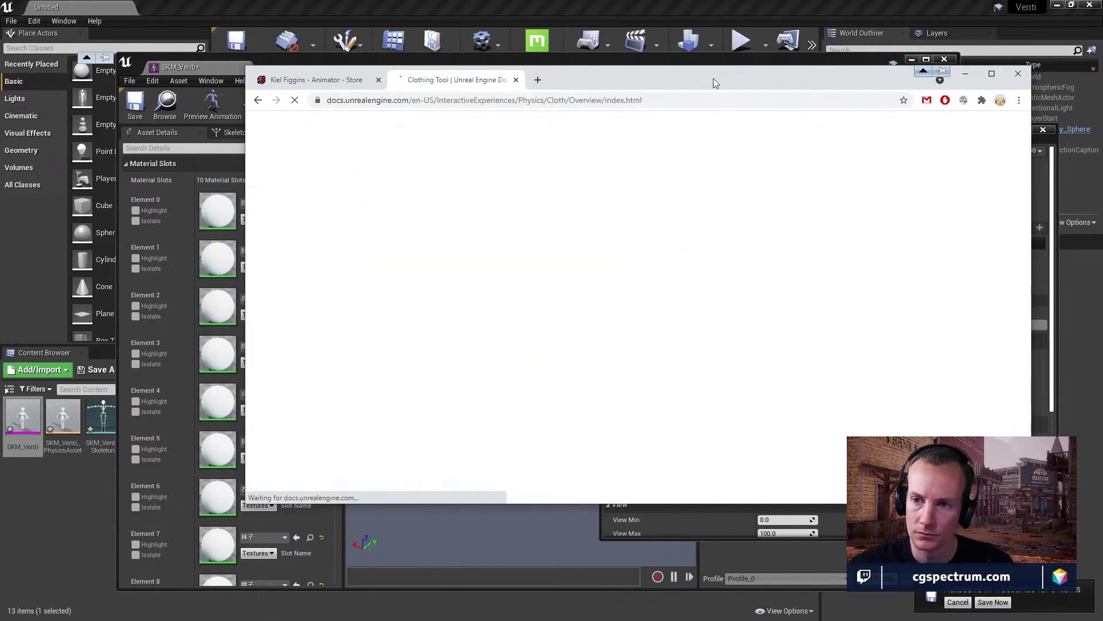
{"action": "double_click", "coordinate": [712, 78]}
{"action": "scroll", "coordinate": [839, 397], "scroll_direction": "down", "scroll_amount": 15}
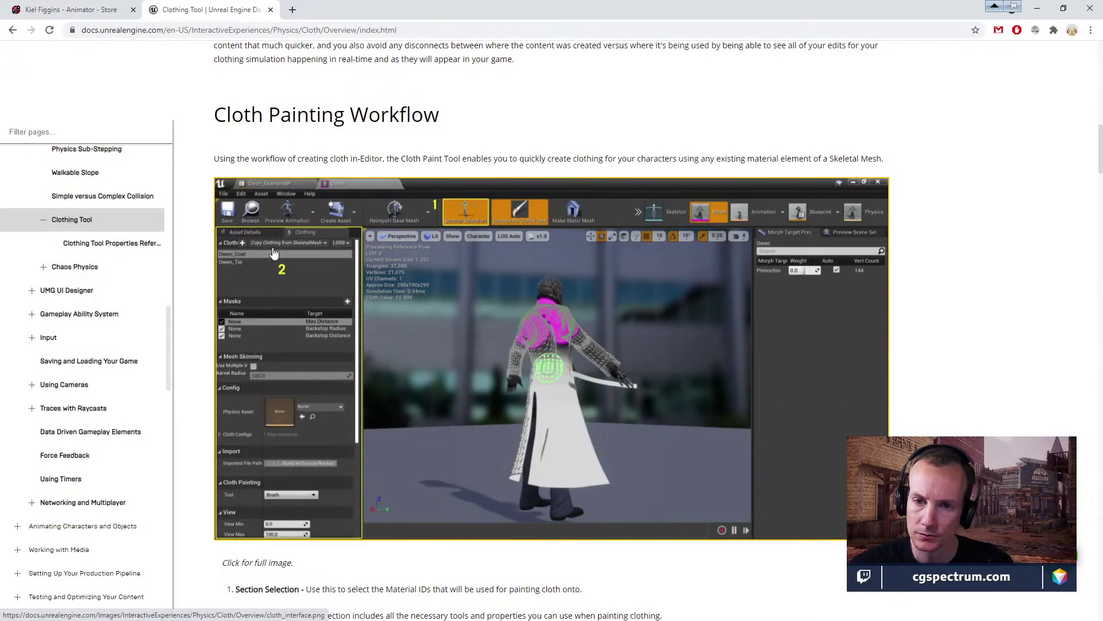
{"action": "key", "text": "super+Down"}
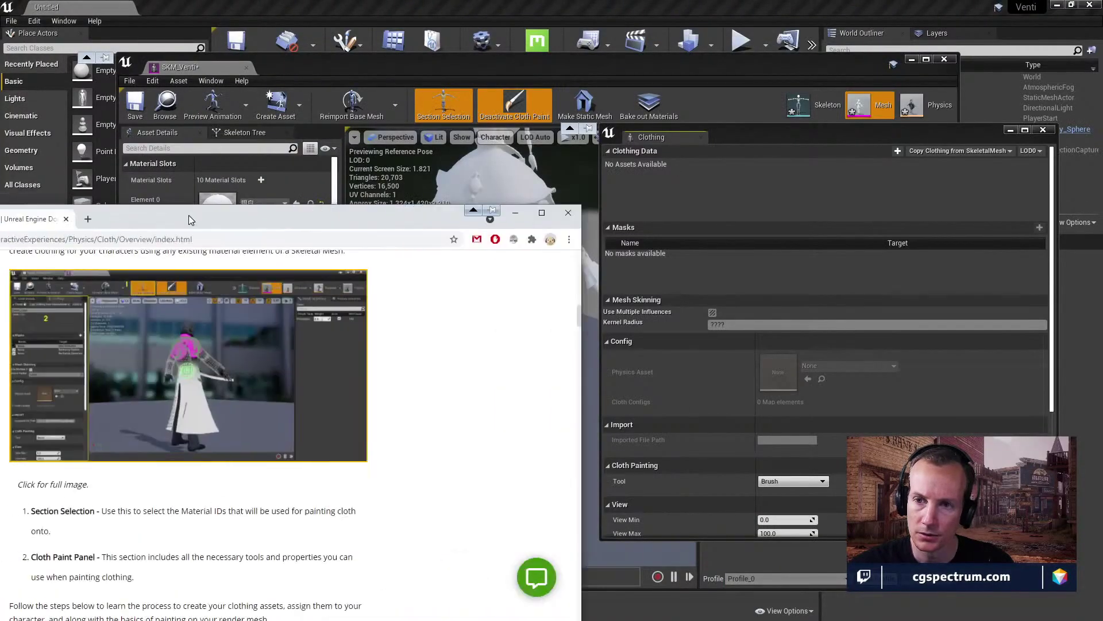
{"action": "key", "text": "alt+Tab"}
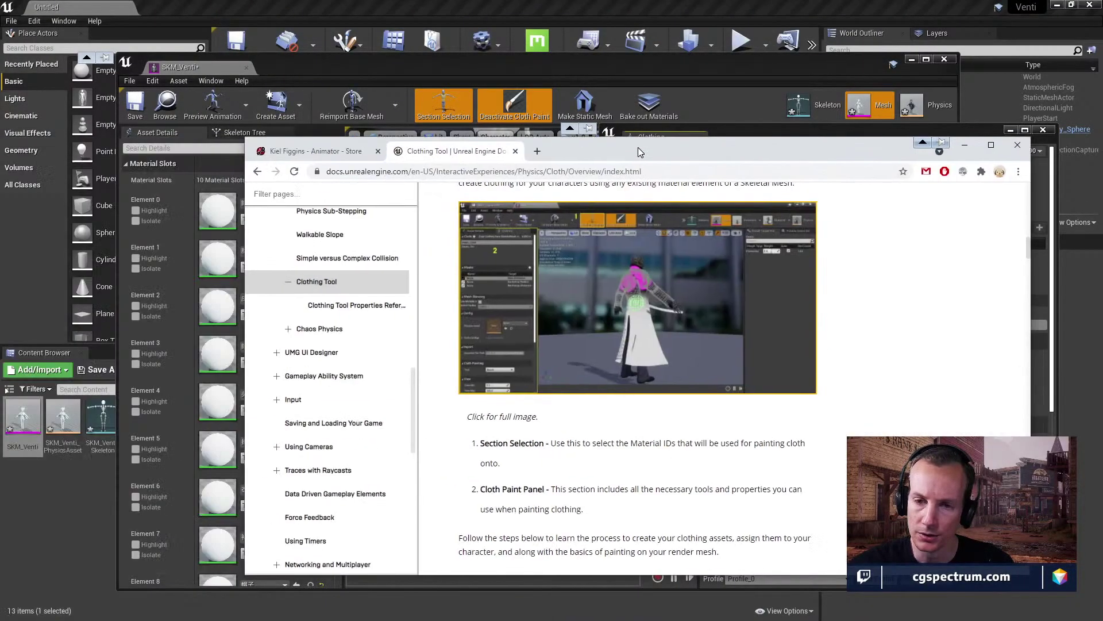
{"action": "double_click", "coordinate": [638, 147]}
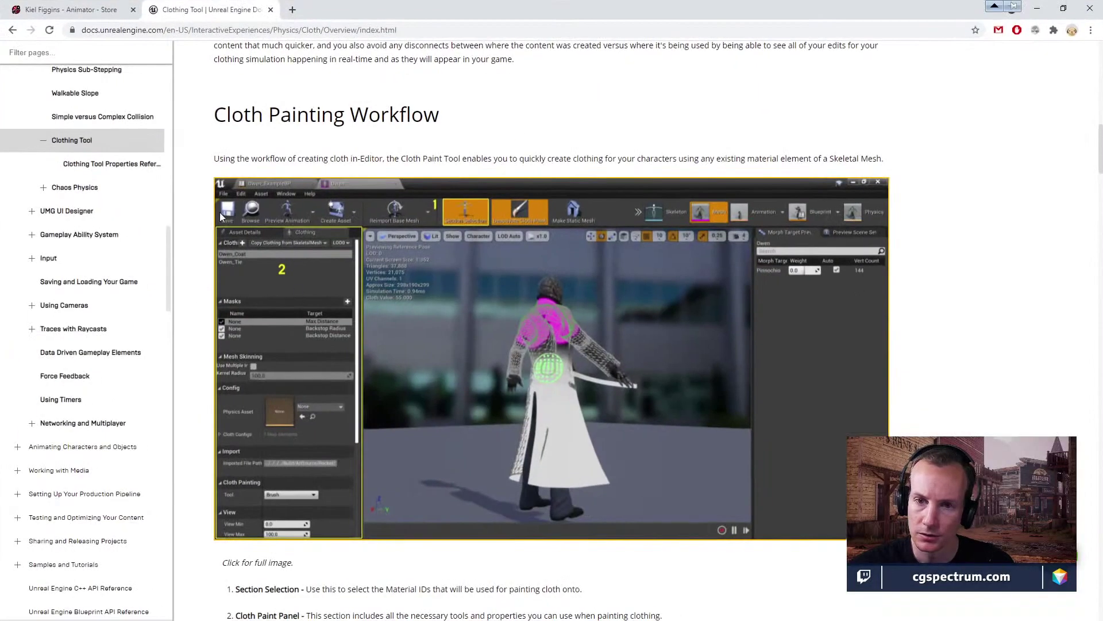
Study the Cloth Painting Workflow image and the cloth asset creation instructions, then return to the Unreal skeletal mesh editor.
{"action": "scroll", "coordinate": [352, 262], "scroll_direction": "up", "scroll_amount": 1}
{"action": "scroll", "coordinate": [352, 262], "scroll_direction": "down", "scroll_amount": 2}
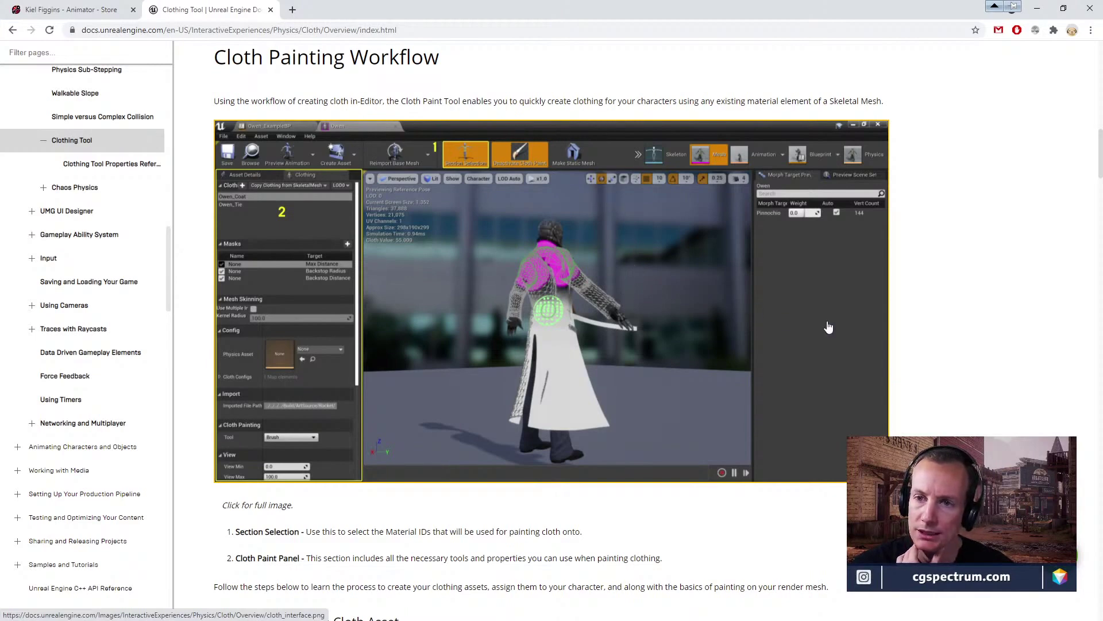
{"action": "scroll", "coordinate": [828, 327], "scroll_direction": "down", "scroll_amount": 1}
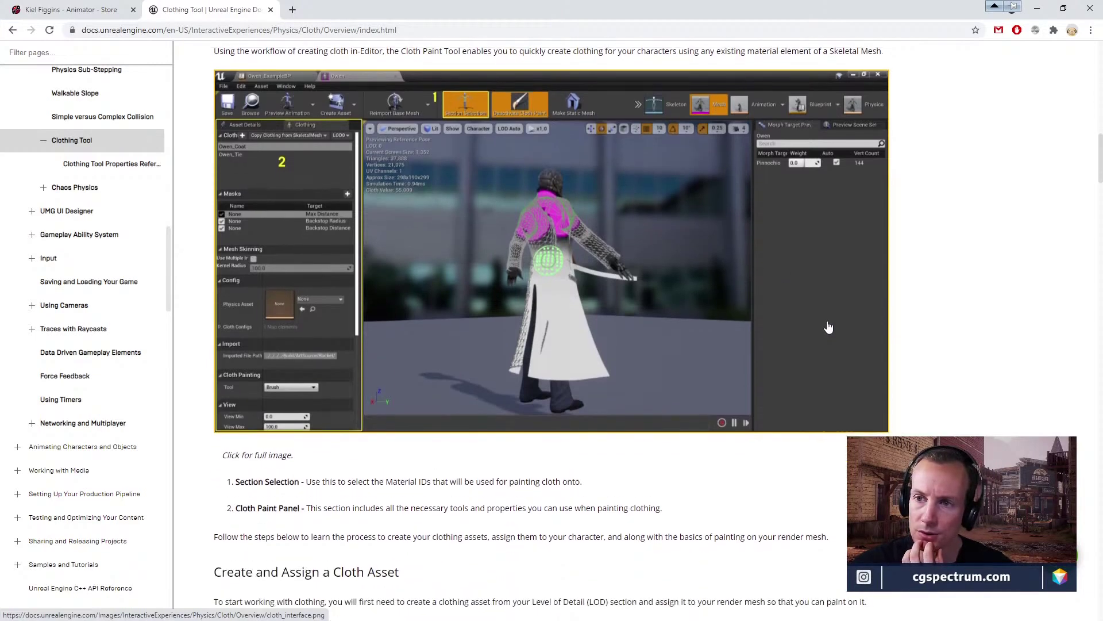
{"action": "scroll", "coordinate": [828, 327], "scroll_direction": "up", "scroll_amount": 1}
{"action": "scroll", "coordinate": [828, 327], "scroll_direction": "down", "scroll_amount": 6}
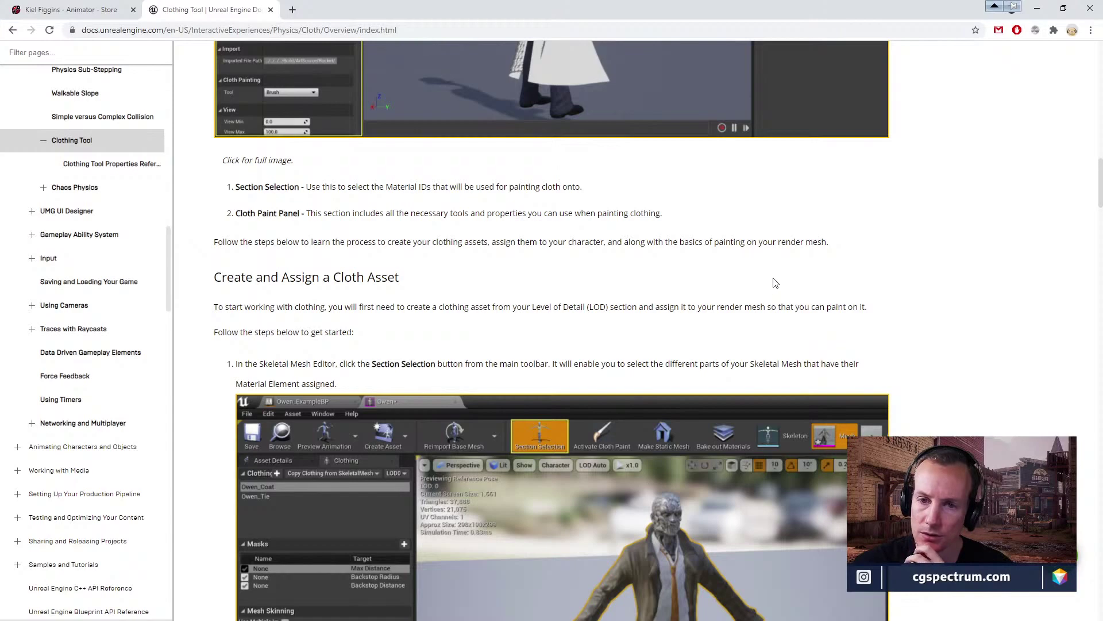
{"action": "scroll", "coordinate": [775, 283], "scroll_direction": "up", "scroll_amount": 3}
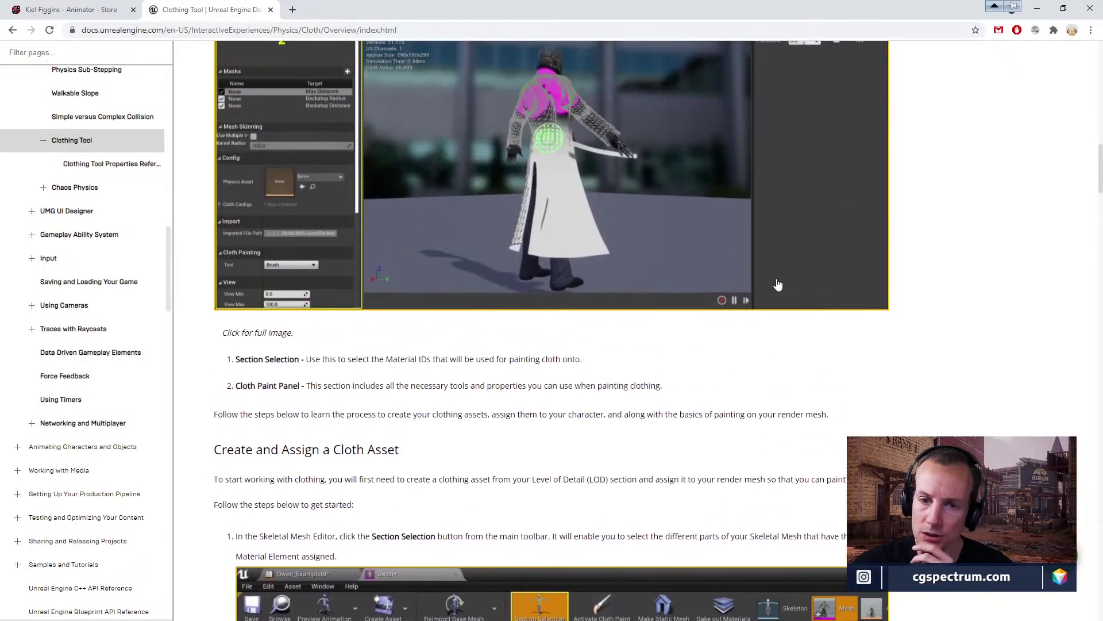
{"action": "scroll", "coordinate": [778, 284], "scroll_direction": "up", "scroll_amount": 2}
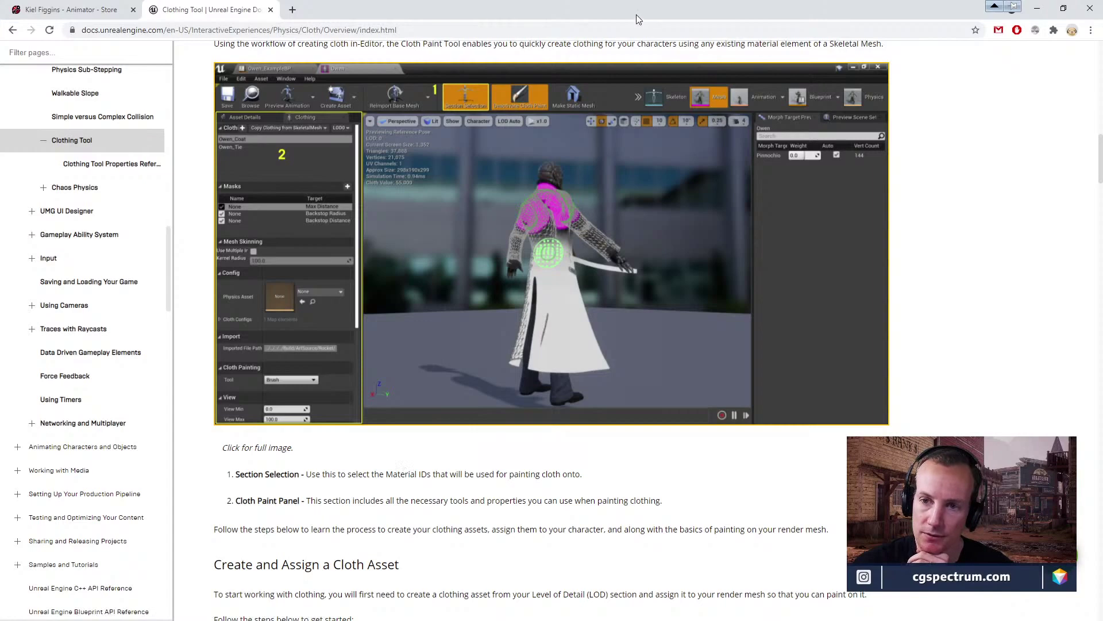
{"action": "key", "text": "super+Down"}
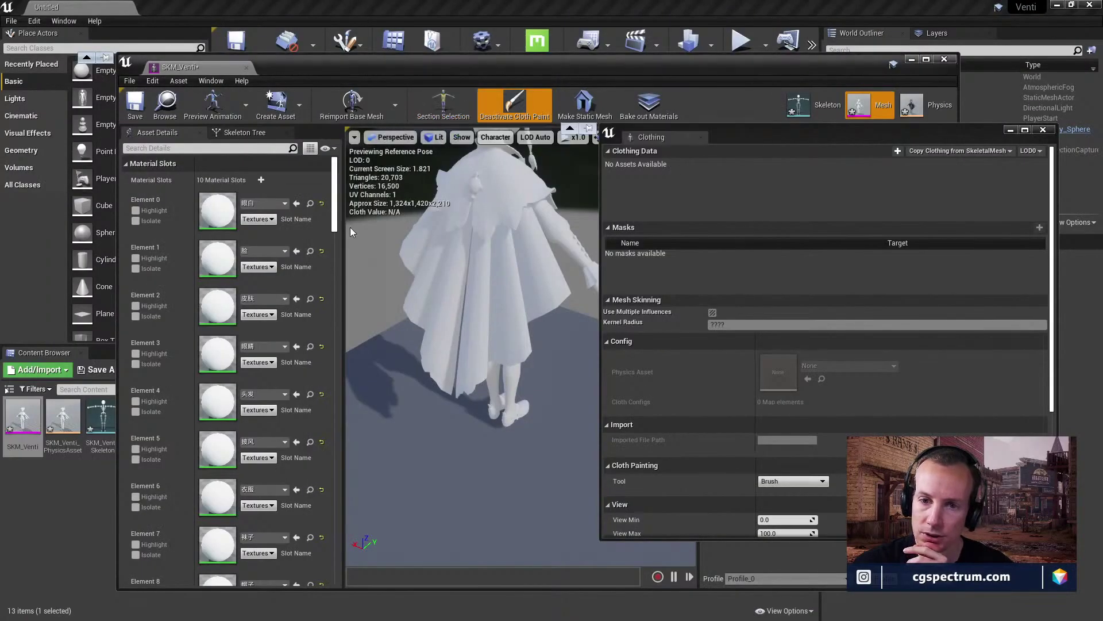
Isolate material Elements 1 through 5 one at a time to identify which one covers the cape.
{"action": "left_click", "coordinate": [136, 268]}
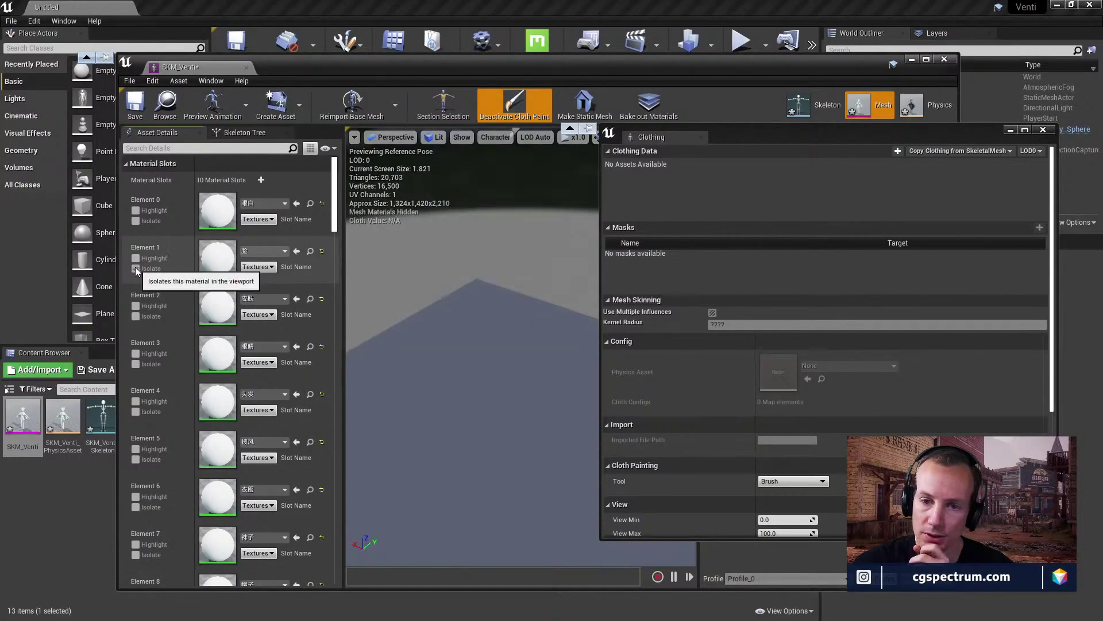
{"action": "left_click", "coordinate": [136, 268]}
{"action": "left_click", "coordinate": [136, 316]}
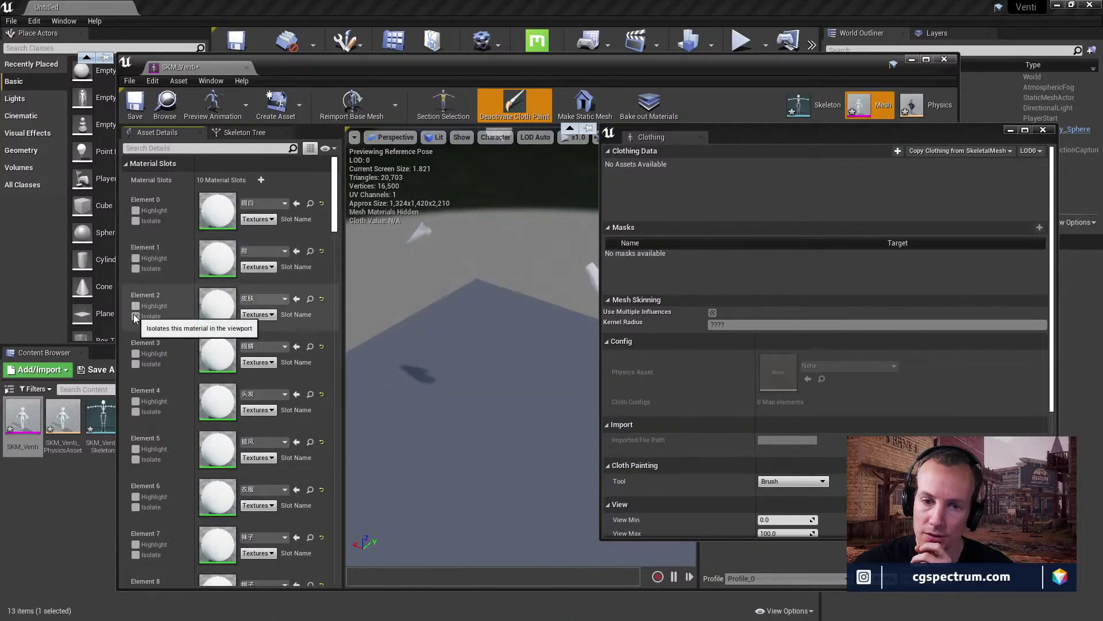
{"action": "left_click", "coordinate": [136, 316]}
{"action": "left_click", "coordinate": [135, 364]}
{"action": "left_click", "coordinate": [136, 364]}
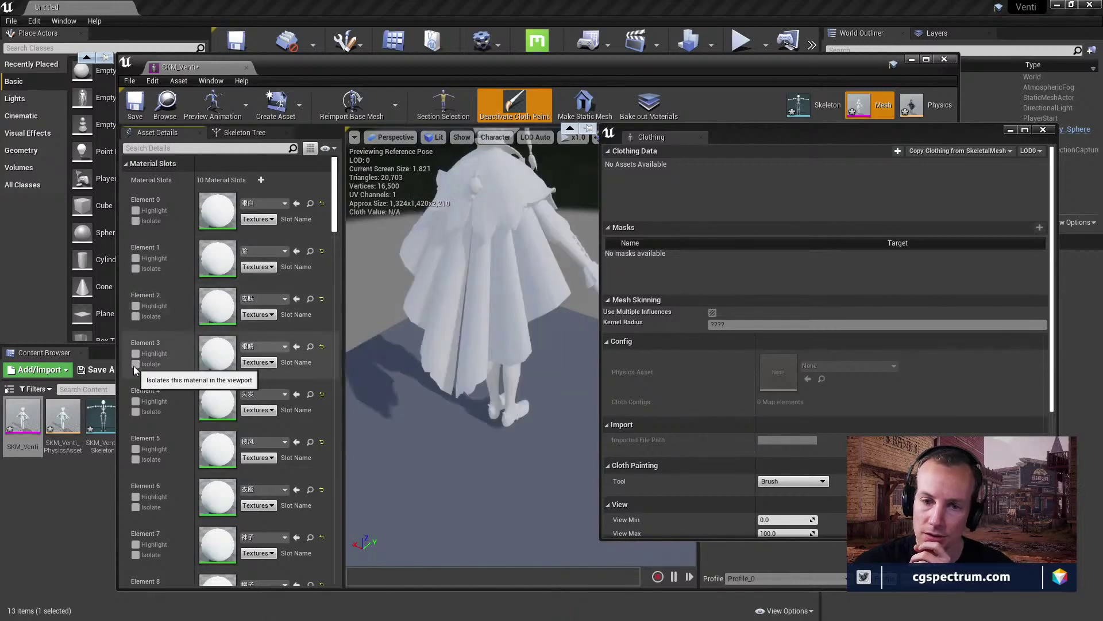
{"action": "left_click", "coordinate": [135, 412]}
{"action": "left_click", "coordinate": [135, 412]}
{"action": "scroll", "coordinate": [140, 392], "scroll_direction": "down", "scroll_amount": 2}
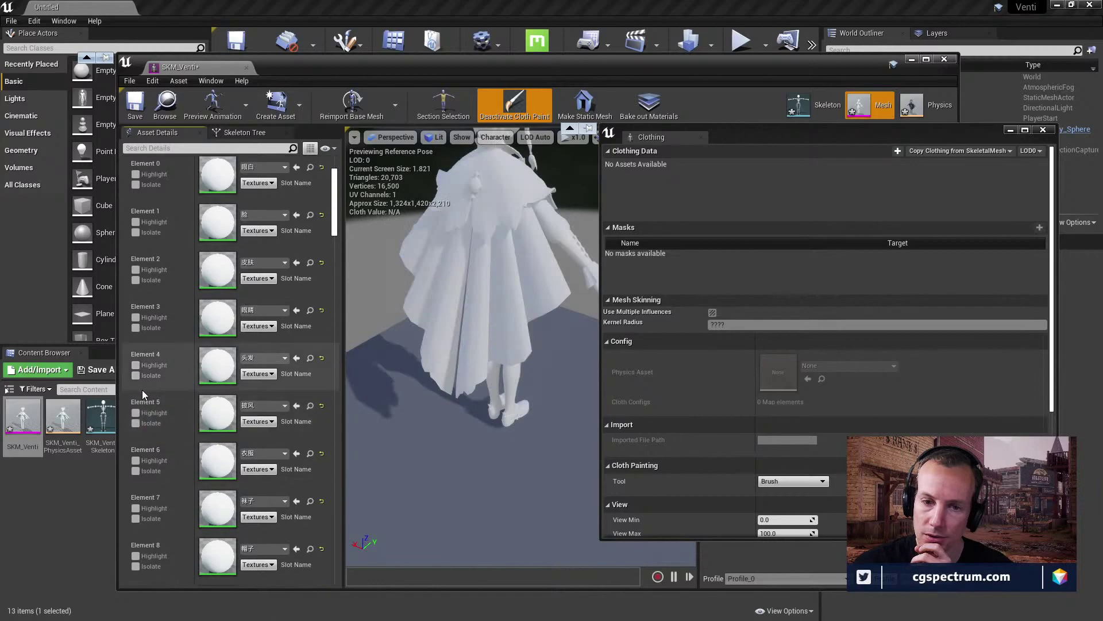
{"action": "left_click", "coordinate": [136, 376]}
{"action": "left_click", "coordinate": [137, 375]}
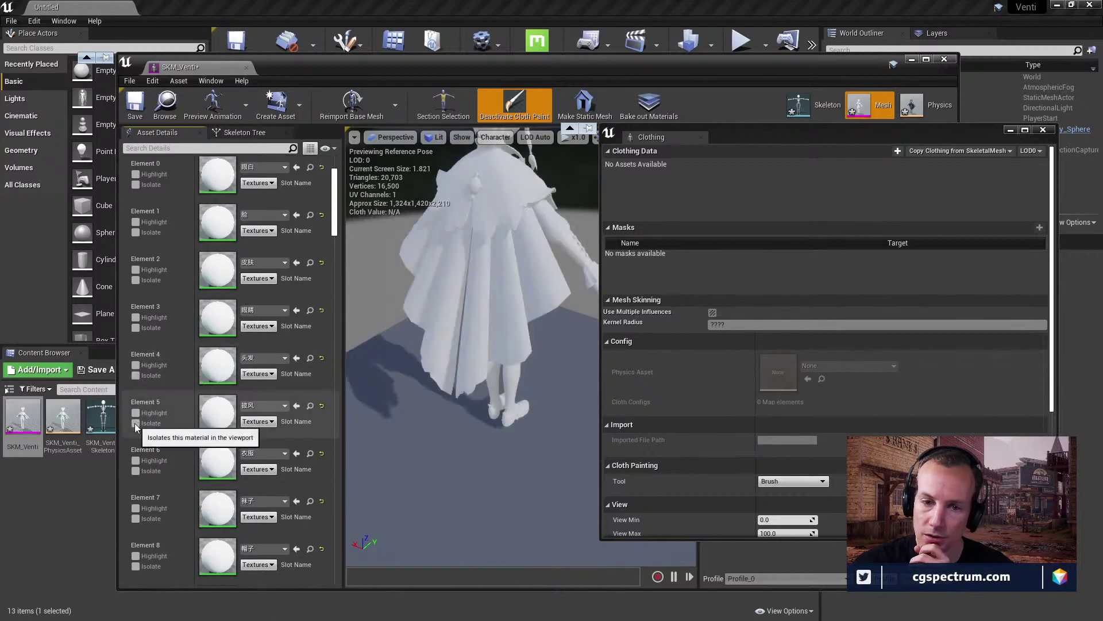
{"action": "left_click", "coordinate": [135, 423]}
{"action": "left_click", "coordinate": [135, 423]}
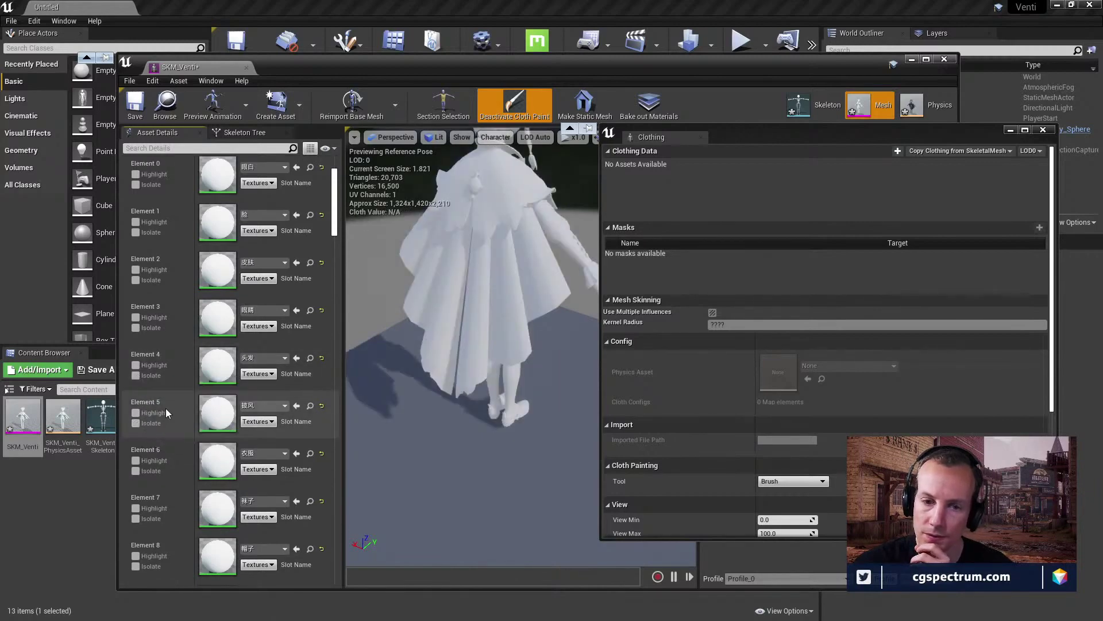
Turn on Section Selection and highlight material Element 5 on the mesh.
{"action": "left_click", "coordinate": [443, 106]}
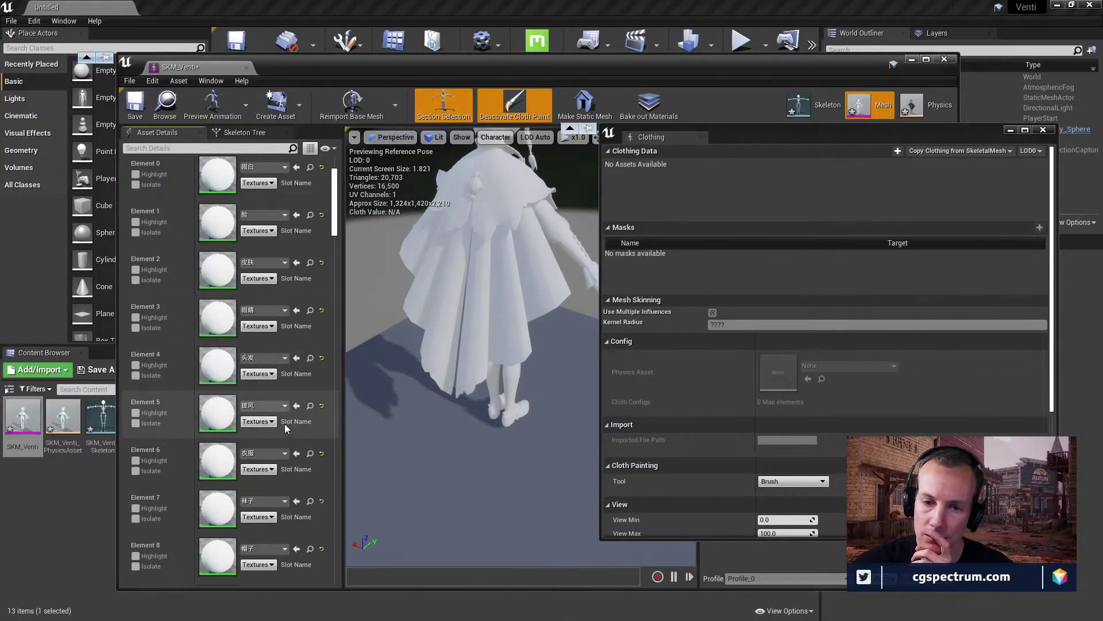
{"action": "left_click", "coordinate": [137, 413]}
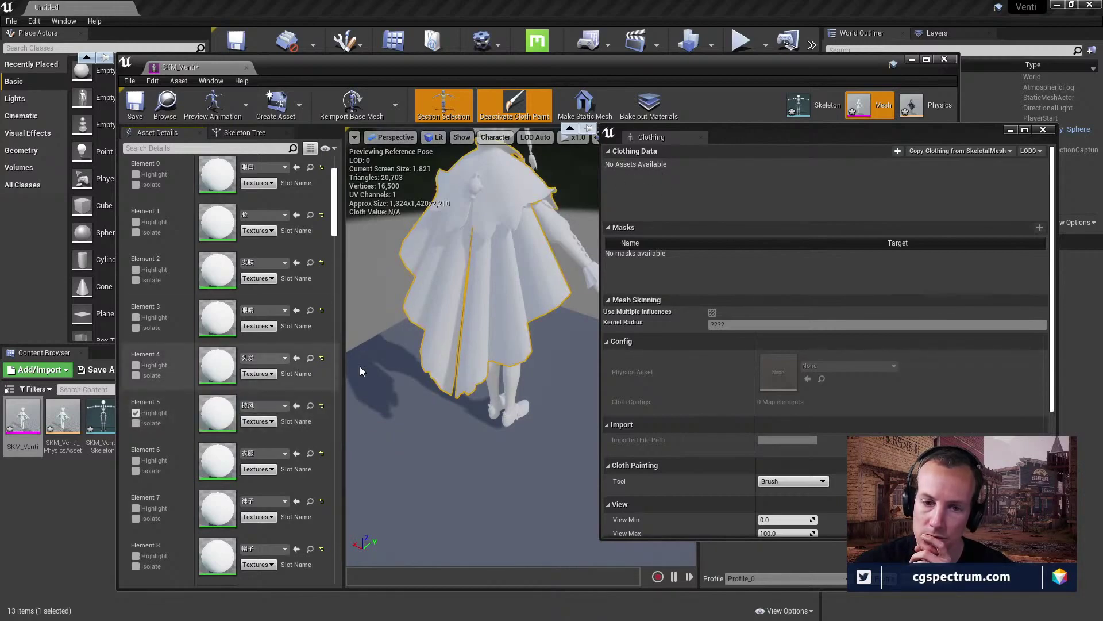
Try to import a clothing asset source file into Clothing Data, and cancel the file selection.
{"action": "left_click", "coordinate": [898, 153]}
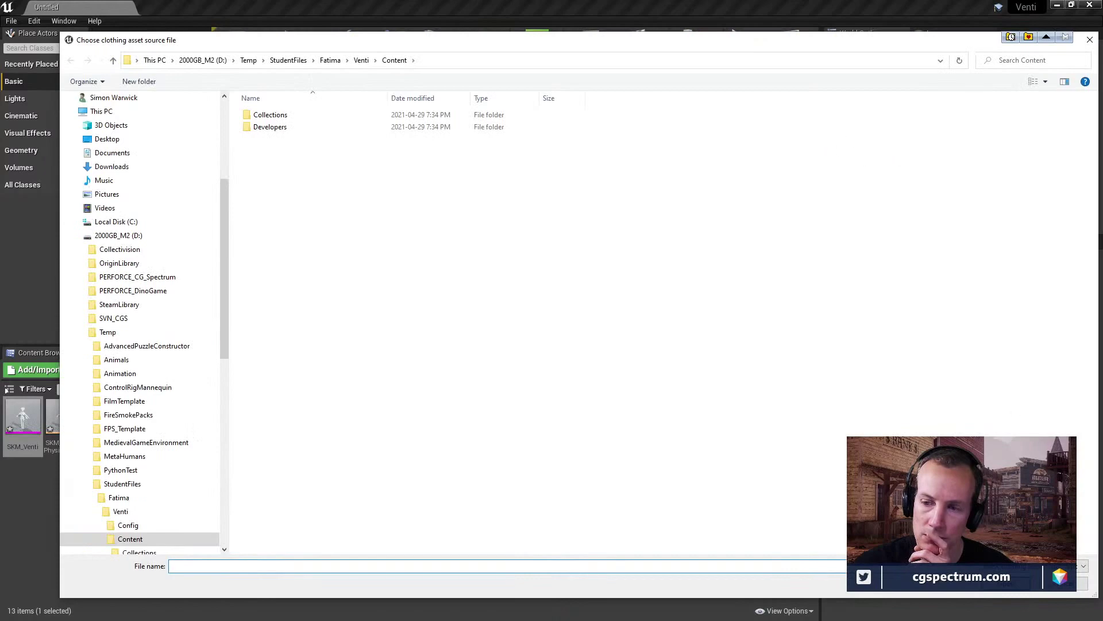
{"action": "left_click", "coordinate": [1071, 594]}
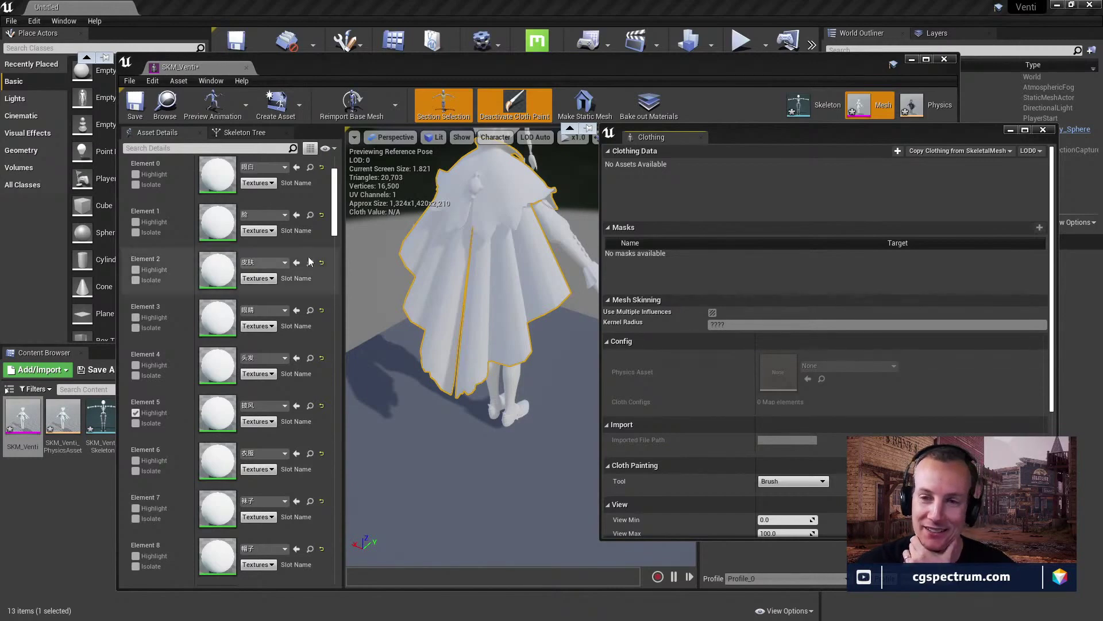
View the character from the front and display its full bone hierarchy with the All Hierarchy option.
{"action": "left_click_drag", "start_coordinate": [437, 298], "coordinate": [402, 299]}
{"action": "right_click_drag", "start_coordinate": [471, 344], "coordinate": [523, 257]}
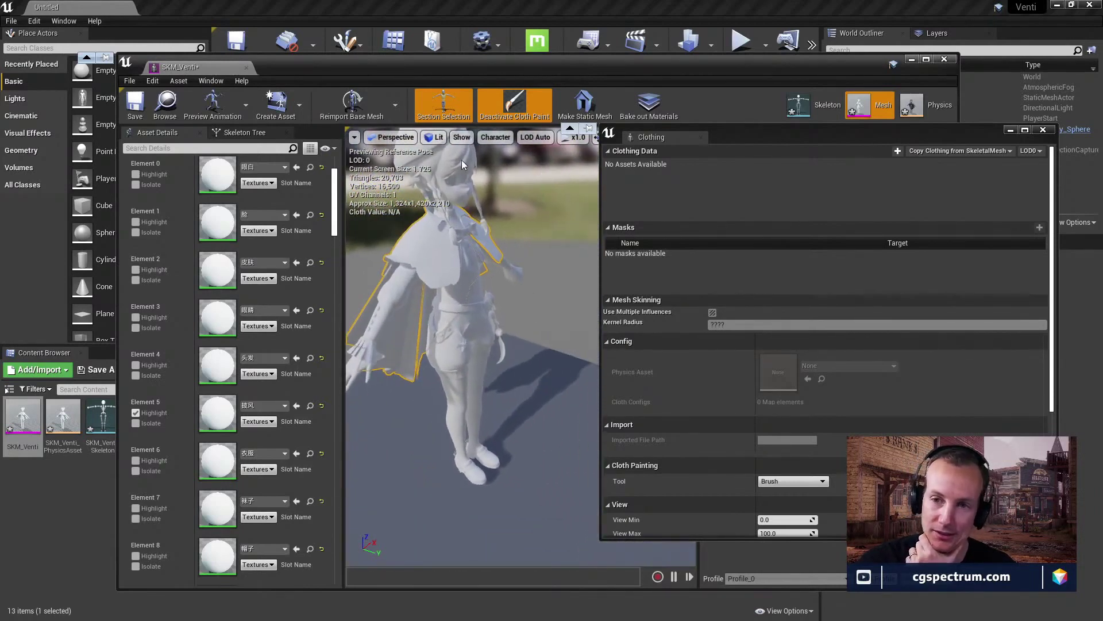
{"action": "left_click", "coordinate": [460, 138]}
{"action": "left_click", "coordinate": [495, 136]}
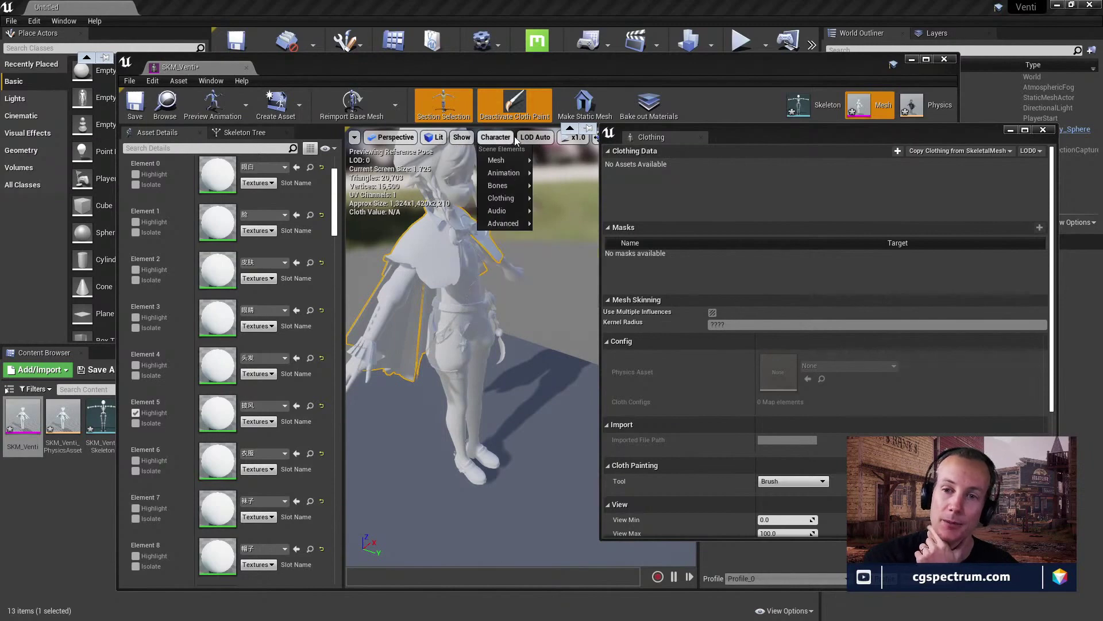
{"action": "mouse_move", "coordinate": [503, 185]}
{"action": "left_click", "coordinate": [555, 233]}
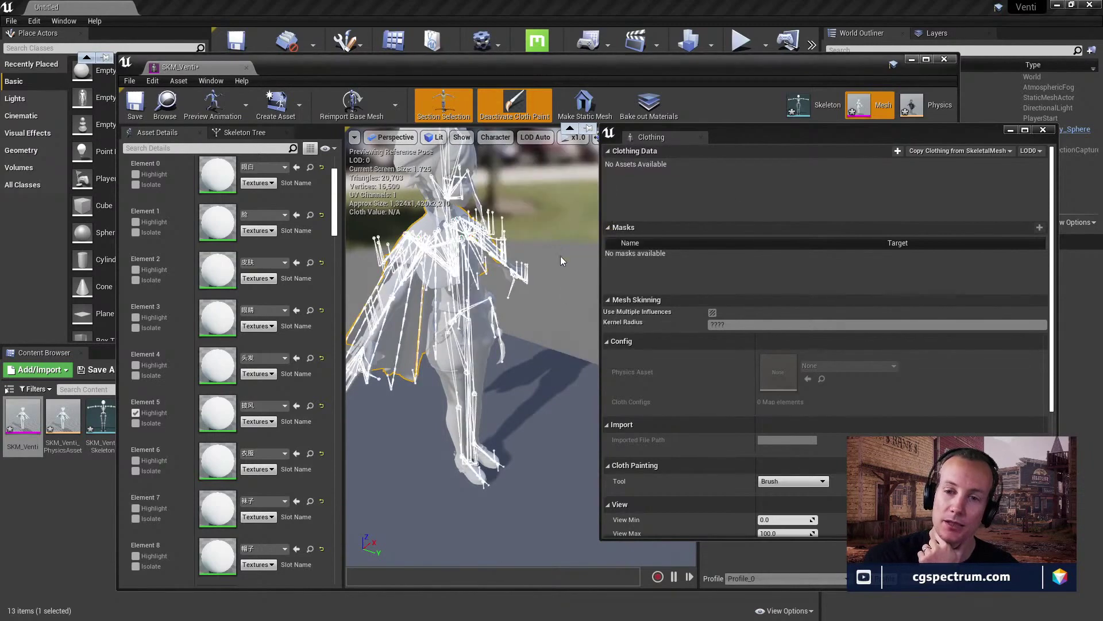
{"action": "mouse_move", "coordinate": [470, 188]}
{"action": "right_mouse_down"}
{"action": "mouse_move", "coordinate": [505, 191]}
{"action": "mouse_move", "coordinate": [470, 188]}
{"action": "right_mouse_up"}
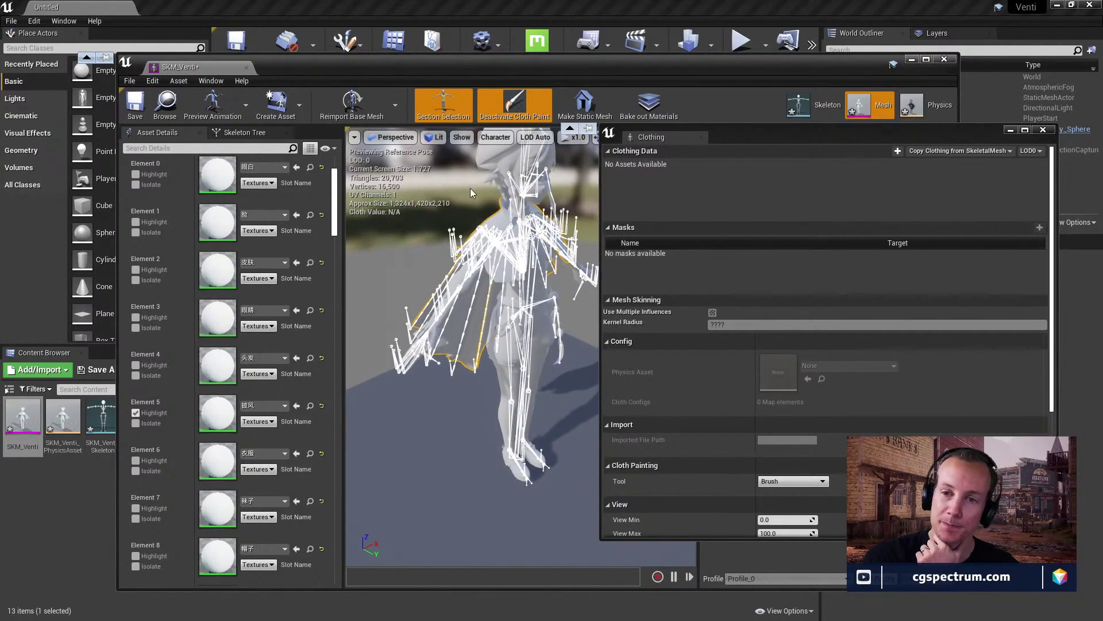
Restrict bone drawing to Selected Only and view the cape from behind.
{"action": "left_click", "coordinate": [466, 138]}
{"action": "left_click", "coordinate": [496, 137]}
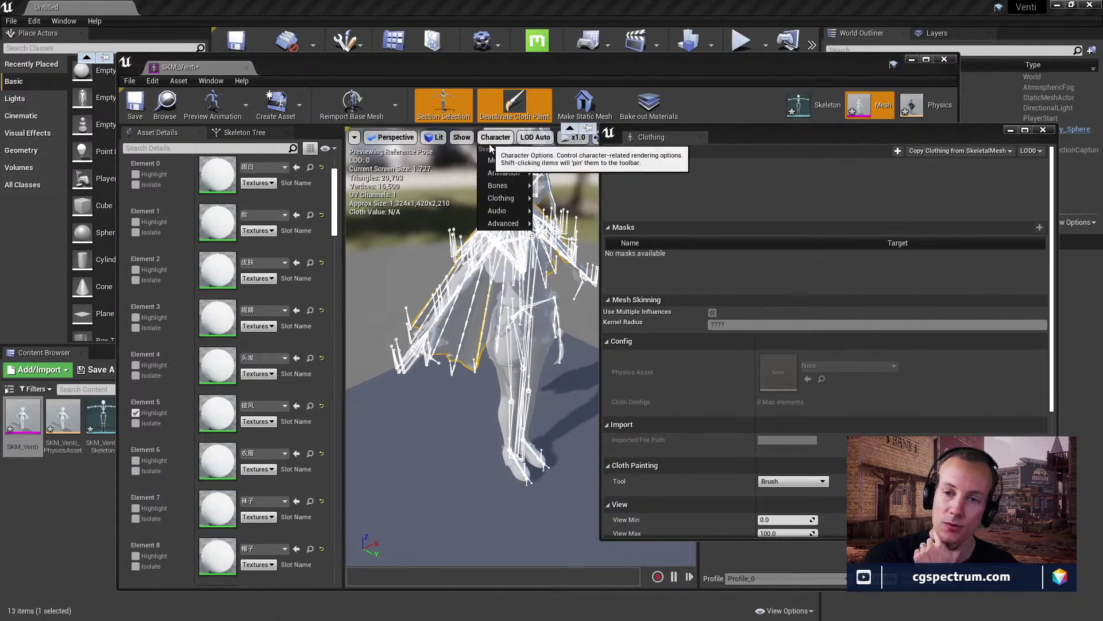
{"action": "left_click", "coordinate": [495, 136]}
{"action": "mouse_move", "coordinate": [508, 188]}
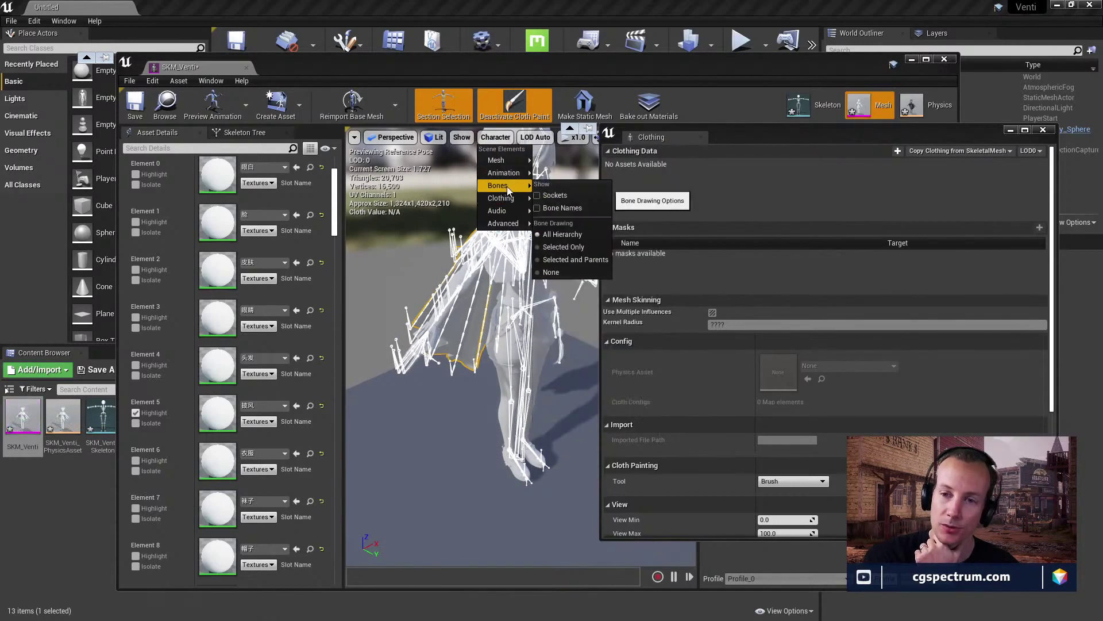
{"action": "left_click", "coordinate": [557, 242]}
{"action": "right_click_drag", "start_coordinate": [520, 284], "coordinate": [678, 287]}
{"action": "right_click_drag", "start_coordinate": [508, 393], "coordinate": [477, 367]}
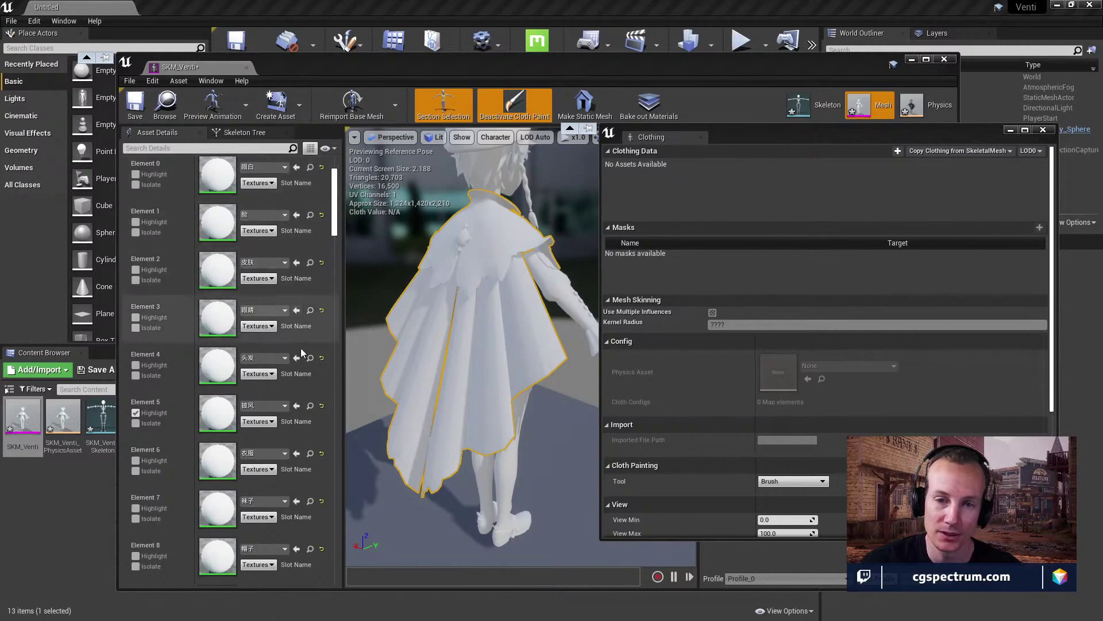
Look through the skeletal mesh's material slots, from Element 0 to Element 9.
{"action": "scroll", "coordinate": [302, 421], "scroll_direction": "down", "scroll_amount": 3}
{"action": "scroll", "coordinate": [301, 421], "scroll_direction": "down", "scroll_amount": 5}
{"action": "scroll", "coordinate": [302, 417], "scroll_direction": "up", "scroll_amount": 10}
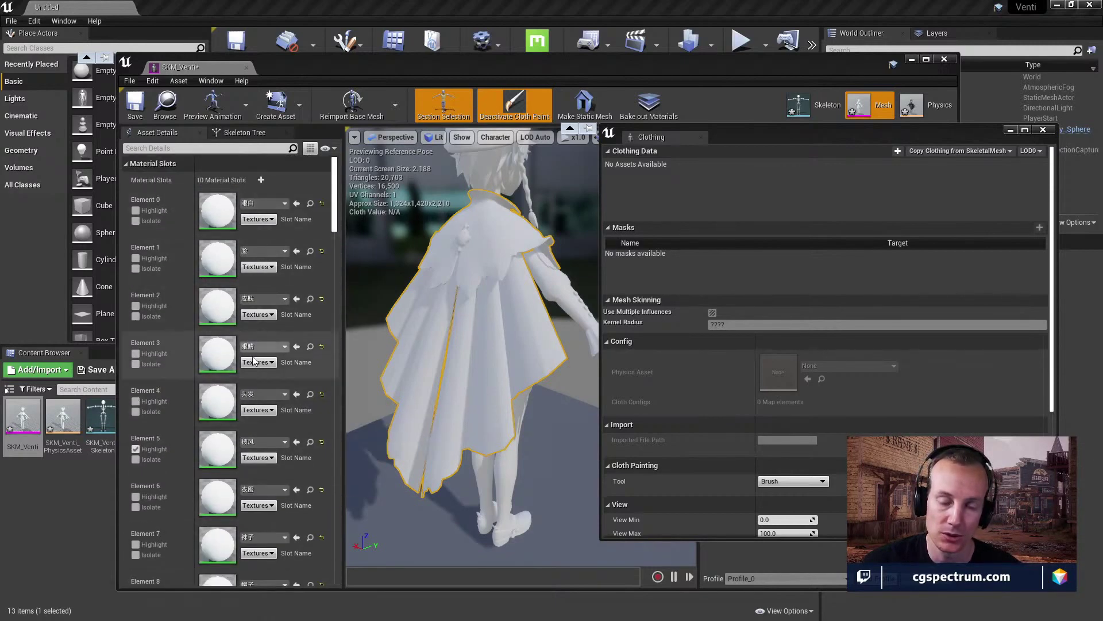
{"action": "scroll", "coordinate": [253, 371], "scroll_direction": "down", "scroll_amount": 2}
{"action": "scroll", "coordinate": [253, 372], "scroll_direction": "down", "scroll_amount": 3}
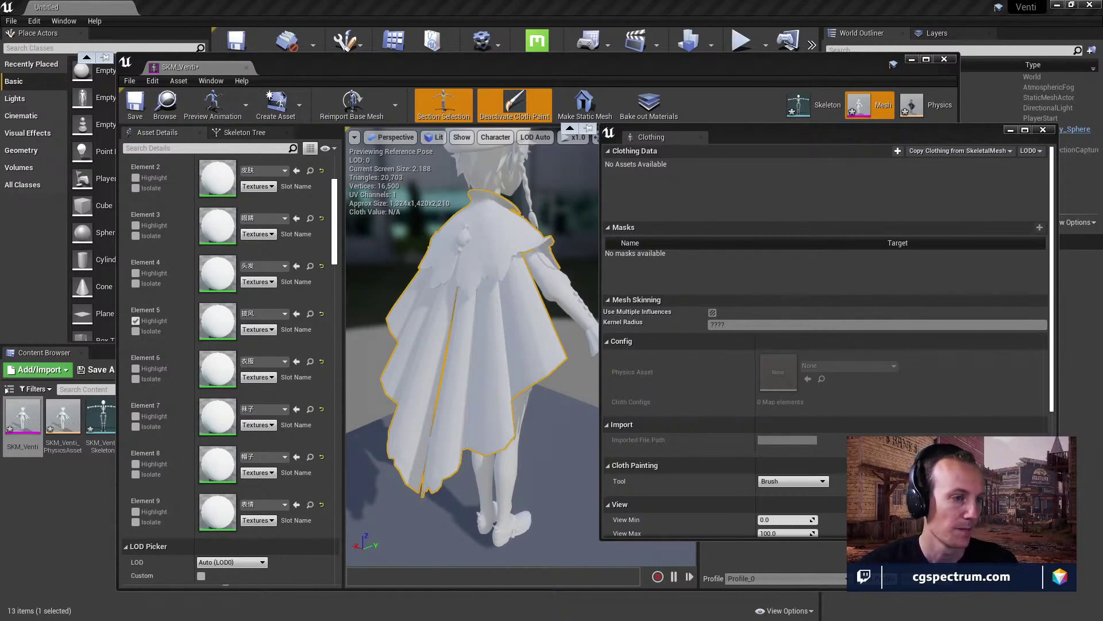
Switch to the browser, read how to create and assign a cloth asset using Section Selection, and return to the Unreal skeletal mesh editor.
{"action": "key", "text": "alt+Tab"}
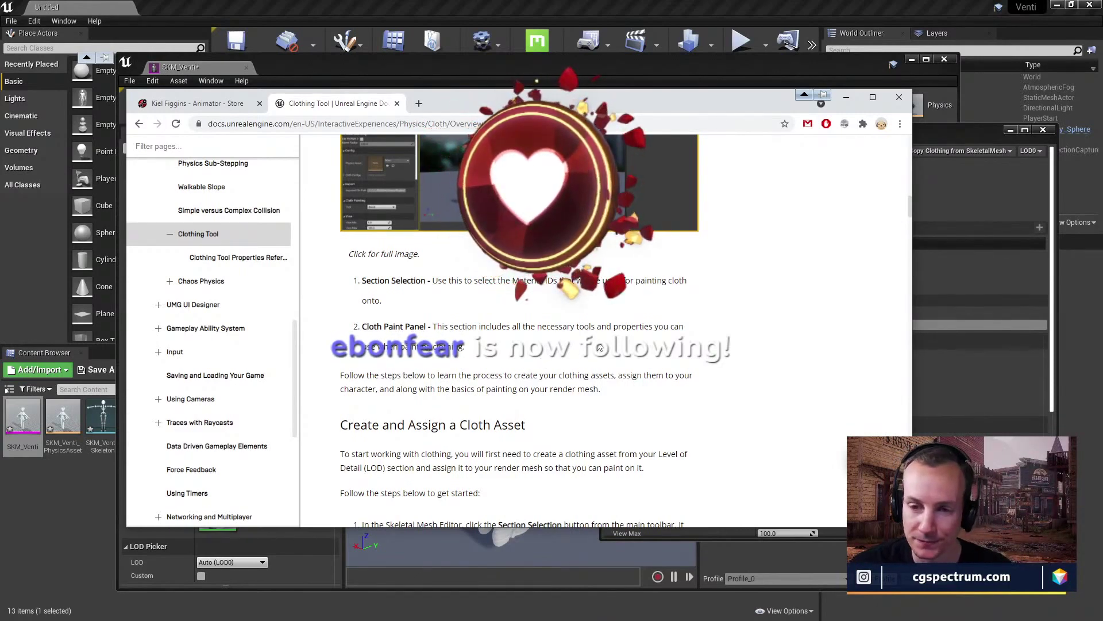
{"action": "scroll", "coordinate": [619, 402], "scroll_direction": "down", "scroll_amount": 1}
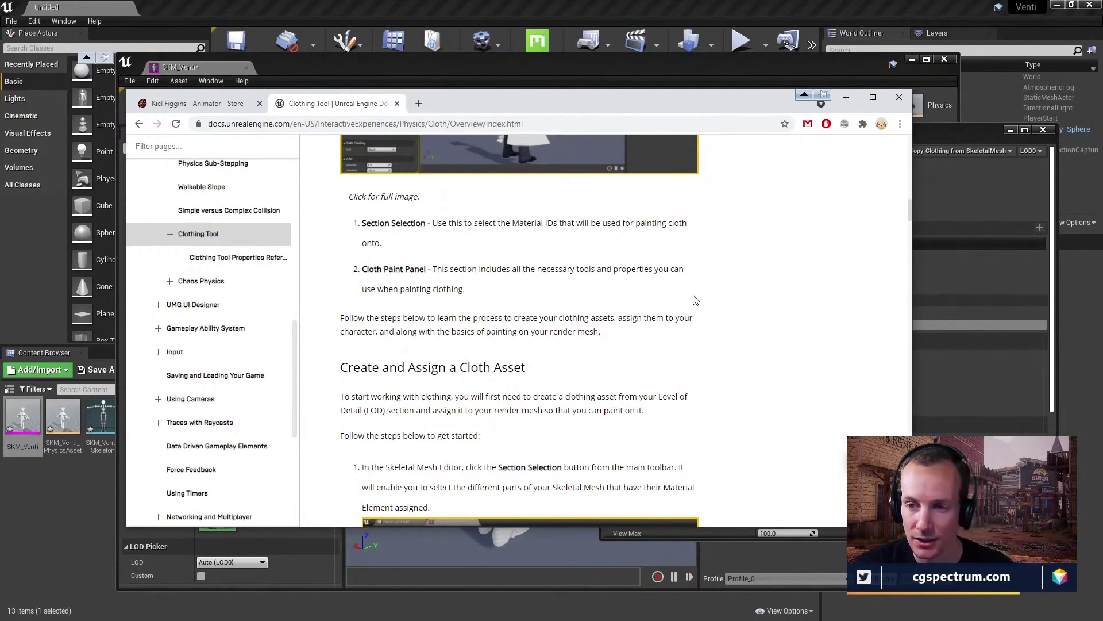
{"action": "scroll", "coordinate": [699, 302], "scroll_direction": "up", "scroll_amount": 2}
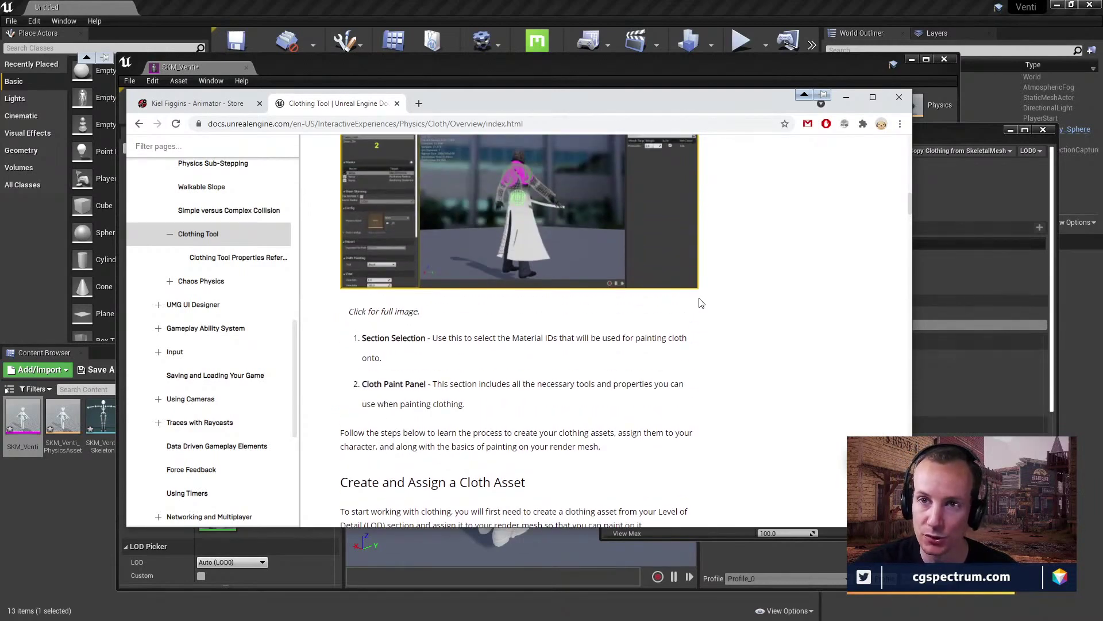
{"action": "scroll", "coordinate": [700, 302], "scroll_direction": "down", "scroll_amount": 2}
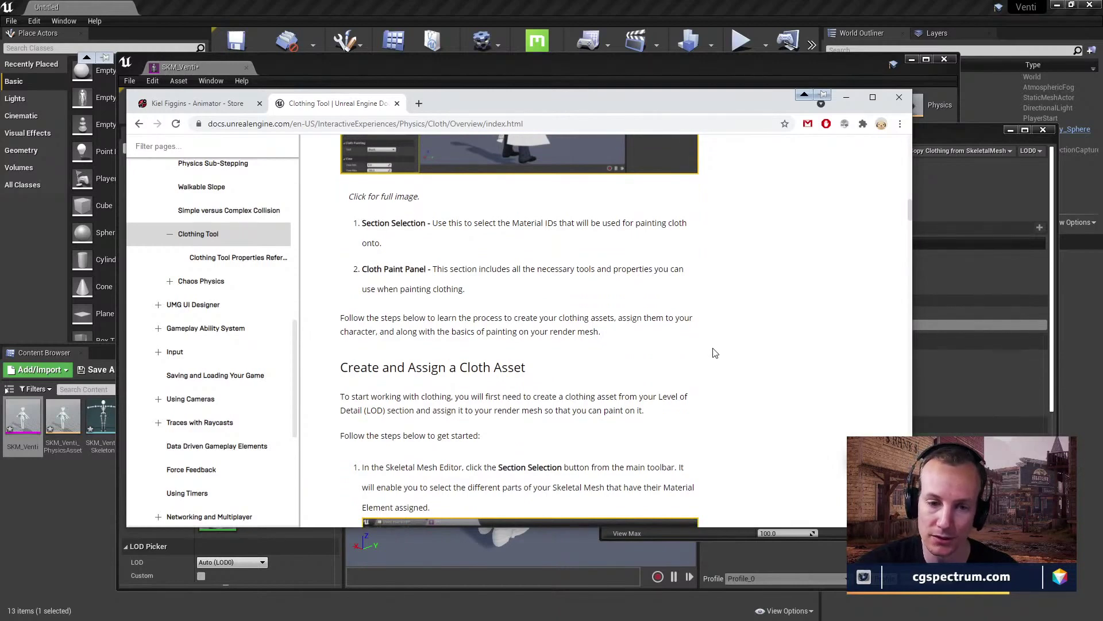
{"action": "scroll", "coordinate": [713, 356], "scroll_direction": "down", "scroll_amount": 2}
{"action": "scroll", "coordinate": [712, 371], "scroll_direction": "down", "scroll_amount": 2}
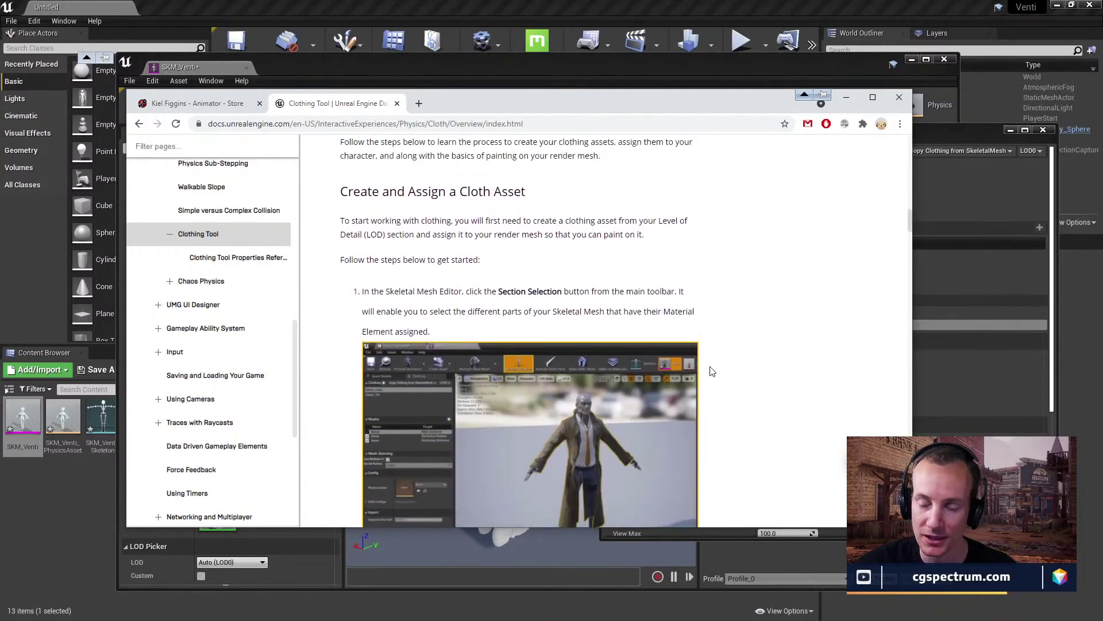
{"action": "scroll", "coordinate": [714, 365], "scroll_direction": "up", "scroll_amount": 2}
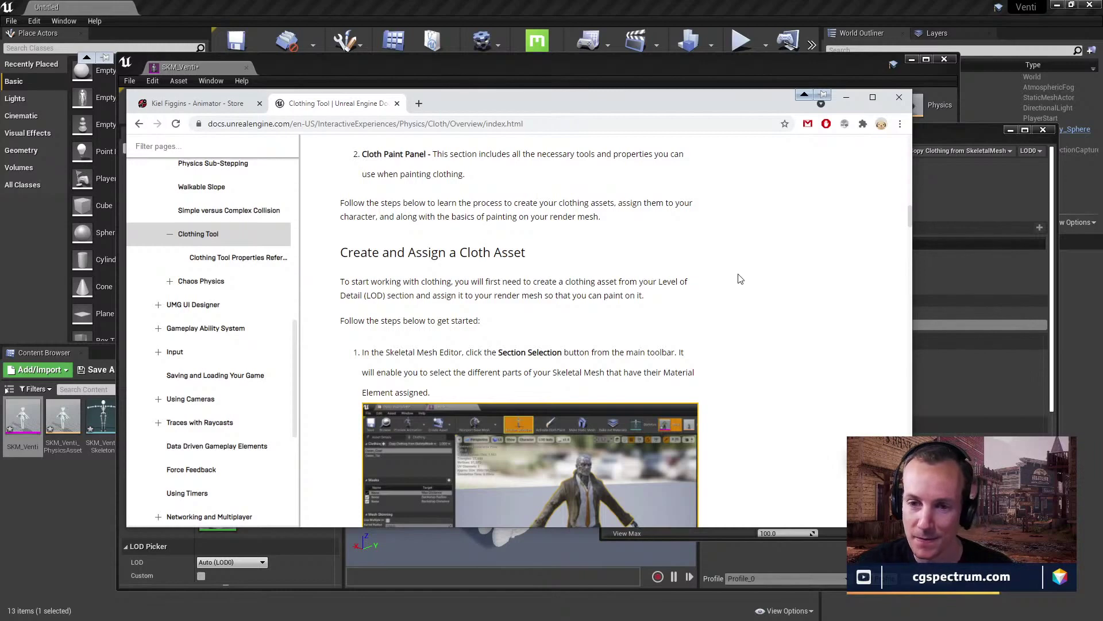
{"action": "scroll", "coordinate": [740, 279], "scroll_direction": "down", "scroll_amount": 2}
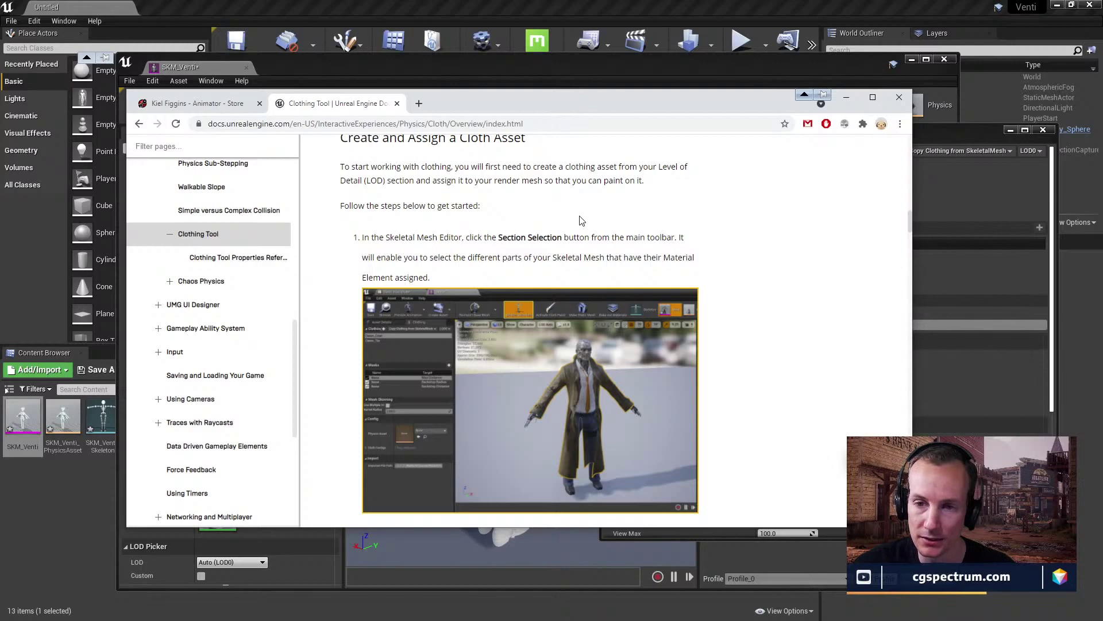
{"action": "scroll", "coordinate": [583, 224], "scroll_direction": "down", "scroll_amount": 1}
{"action": "scroll", "coordinate": [583, 223], "scroll_direction": "up", "scroll_amount": 1}
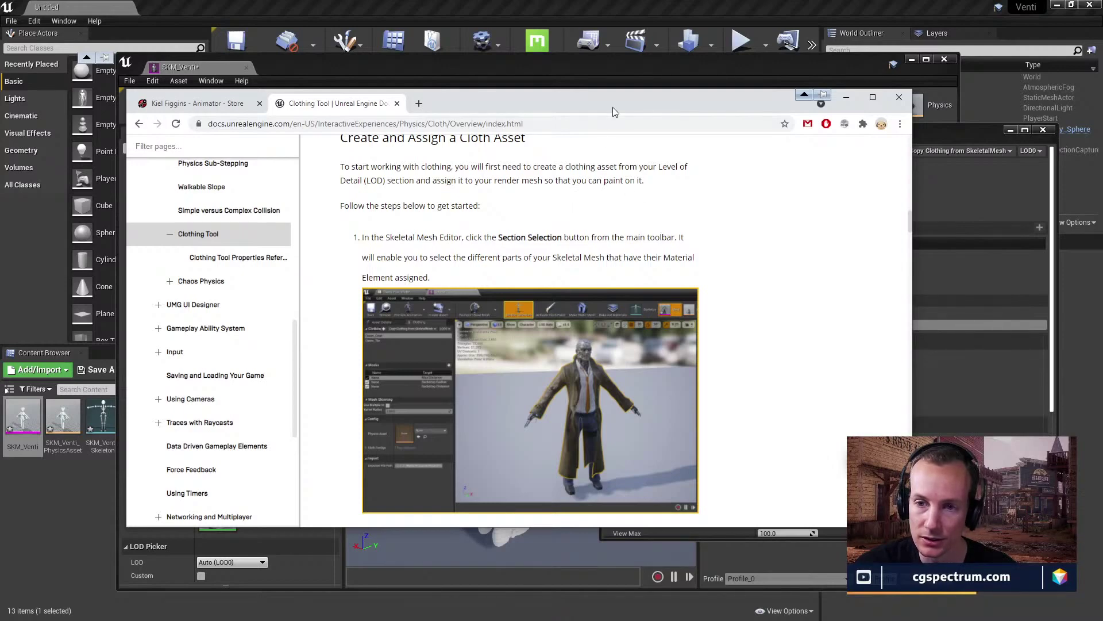
{"action": "left_click_drag", "start_coordinate": [633, 93], "coordinate": [511, 113]}
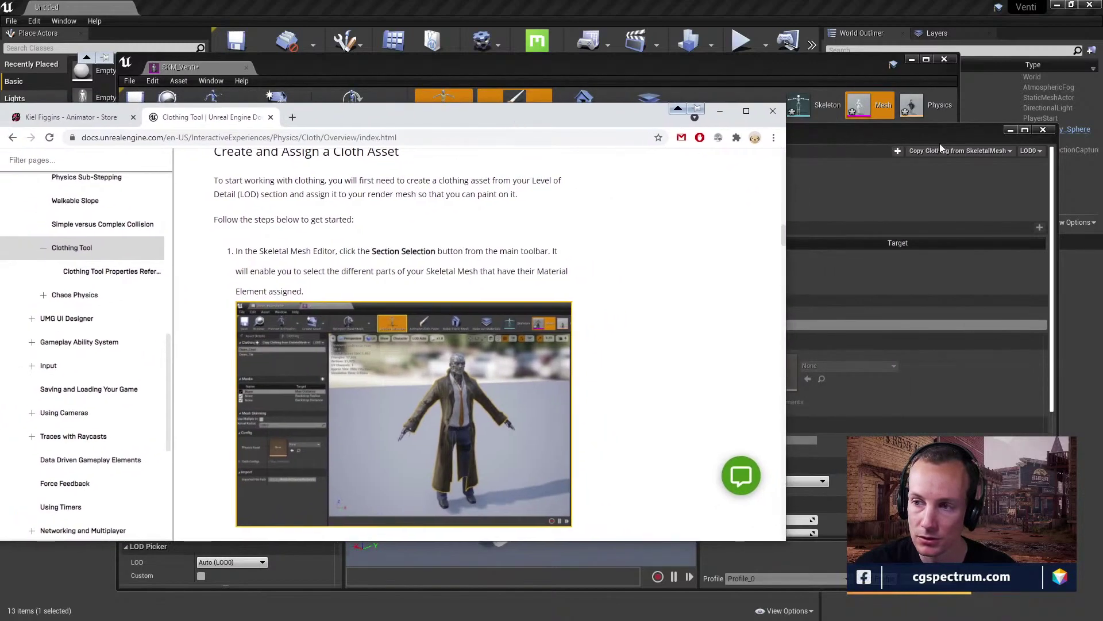
{"action": "left_click", "coordinate": [1040, 154]}
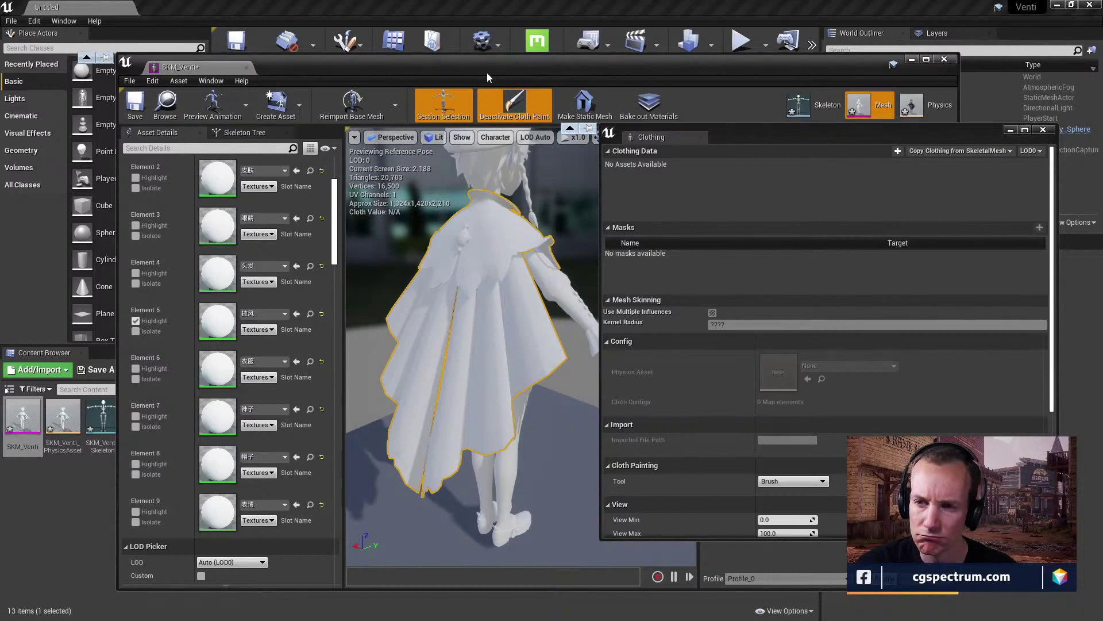
Dock the floating Clothing window beside Morph Target Preview and look through its cloth painting settings.
{"action": "left_click_drag", "start_coordinate": [650, 138], "coordinate": [737, 133]}
{"action": "scroll", "coordinate": [822, 359], "scroll_direction": "down", "scroll_amount": 3}
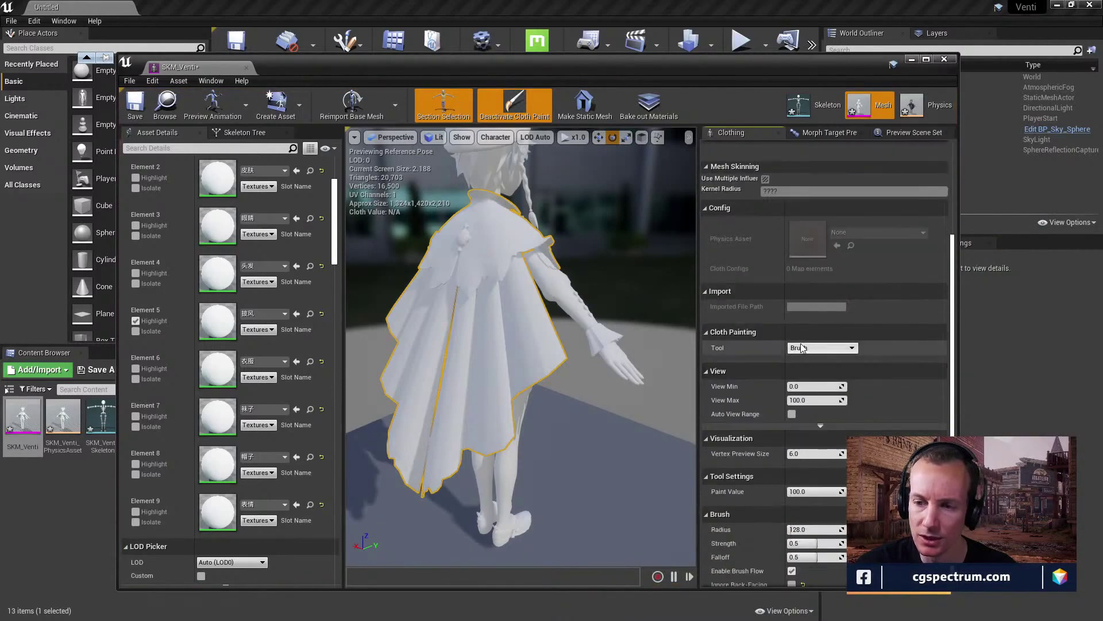
{"action": "scroll", "coordinate": [805, 354], "scroll_direction": "up", "scroll_amount": 3}
Expand LOD Info under LOD 0 in the asset details and review its settings.
{"action": "scroll", "coordinate": [267, 443], "scroll_direction": "down", "scroll_amount": 4}
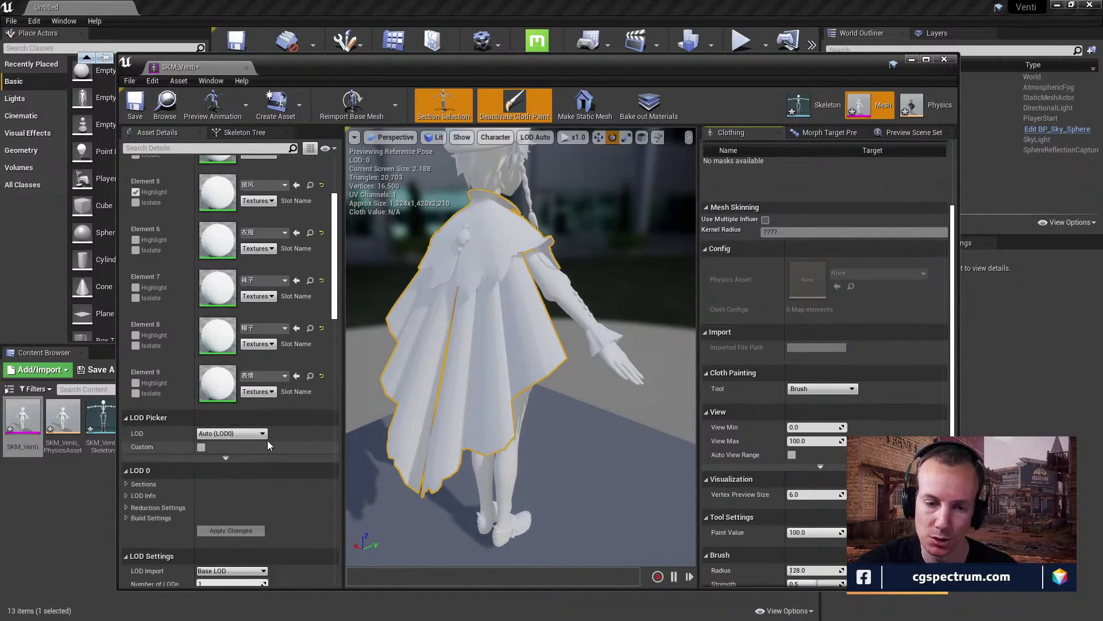
{"action": "scroll", "coordinate": [267, 440], "scroll_direction": "down", "scroll_amount": 5}
{"action": "left_click", "coordinate": [127, 367]}
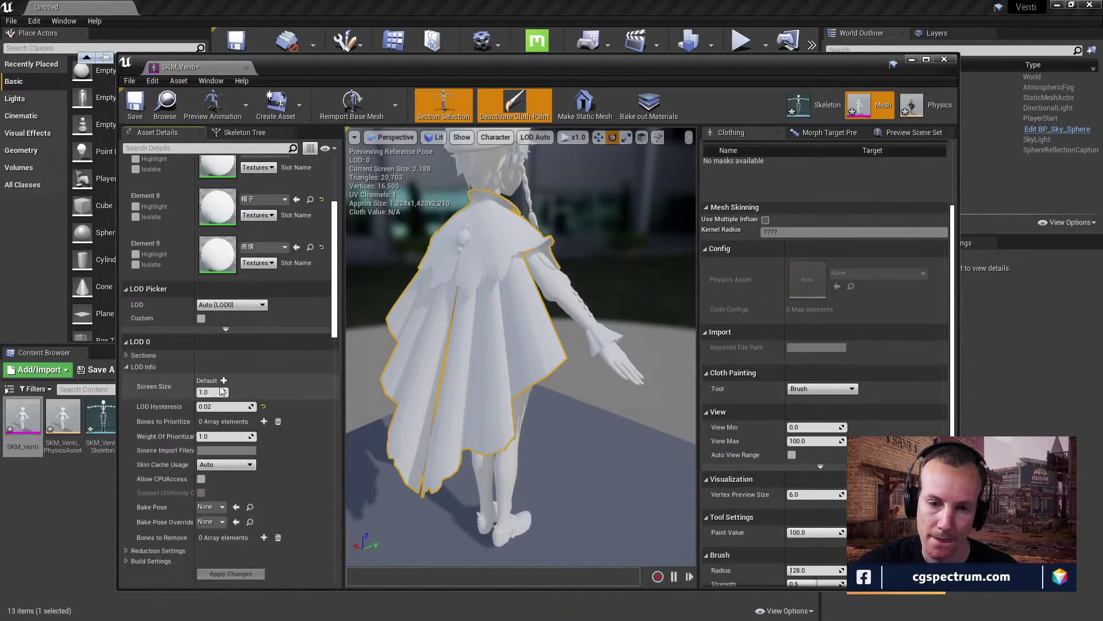
{"action": "scroll", "coordinate": [265, 400], "scroll_direction": "down", "scroll_amount": 3}
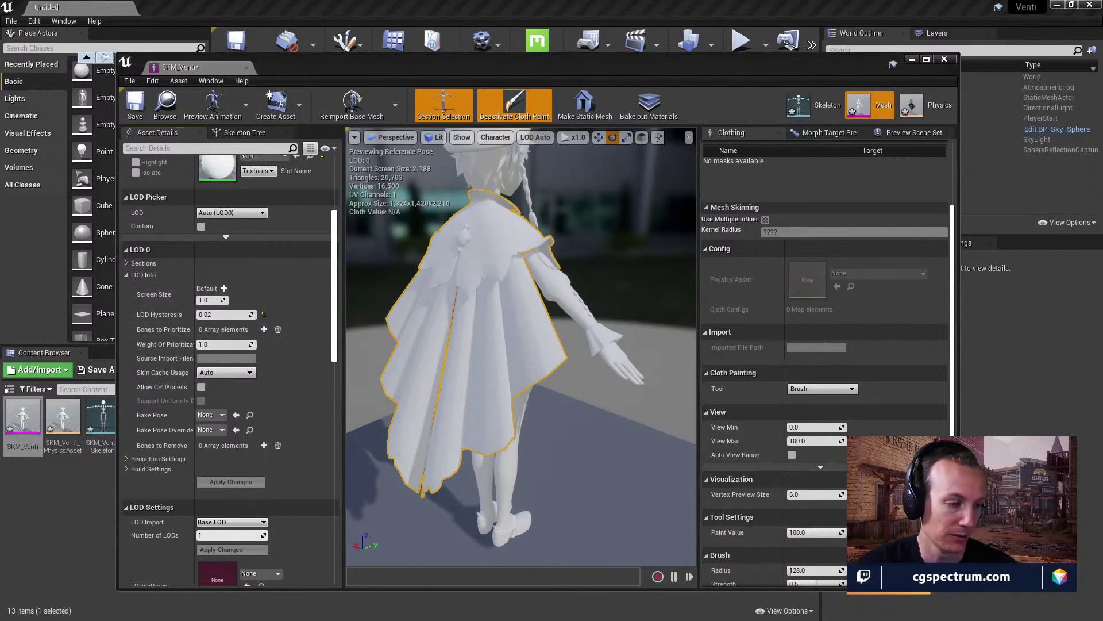
Switch to the Clothing Tool documentation, examine the Section Selection screenshot at full size, and return to the article.
{"action": "key", "text": "alt+Tab"}
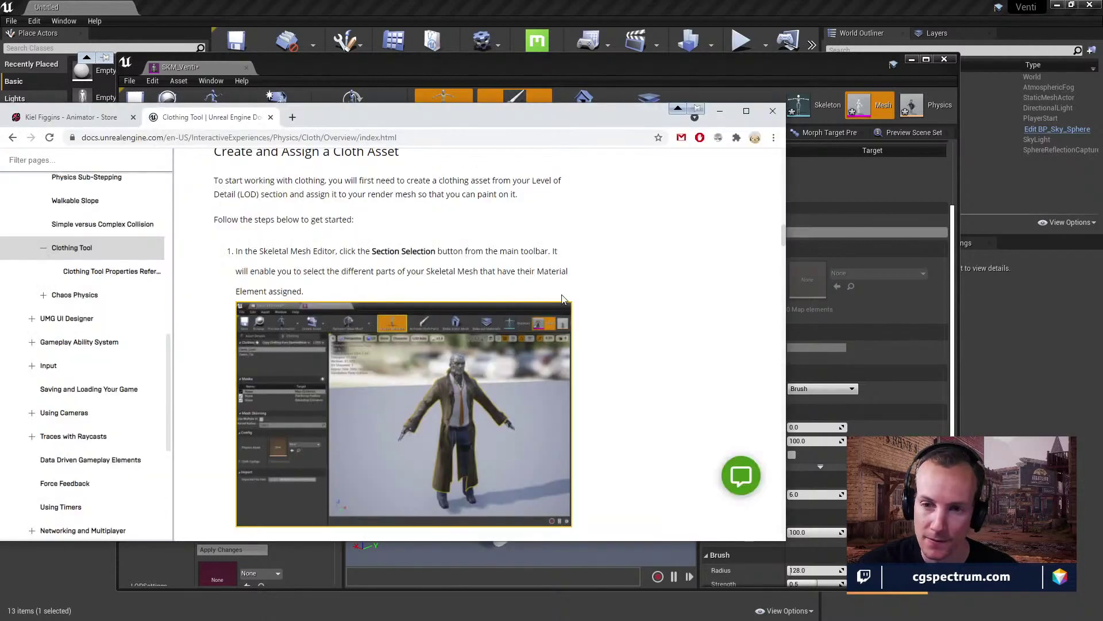
{"action": "scroll", "coordinate": [438, 298], "scroll_direction": "down", "scroll_amount": 3}
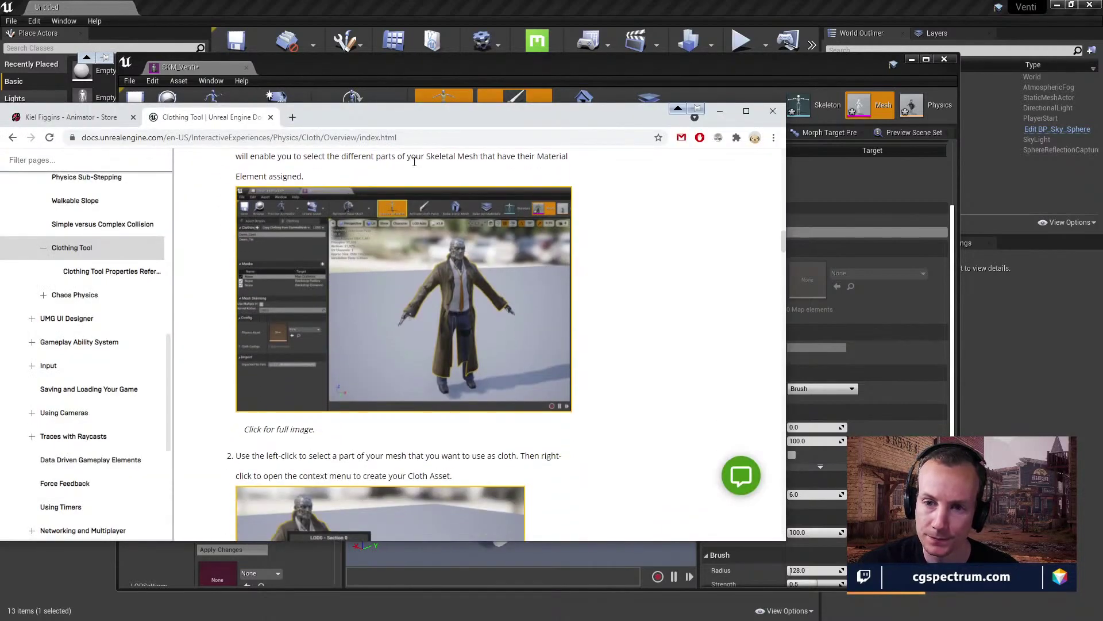
{"action": "scroll", "coordinate": [371, 230], "scroll_direction": "up", "scroll_amount": 3}
{"action": "scroll", "coordinate": [306, 303], "scroll_direction": "down", "scroll_amount": 2}
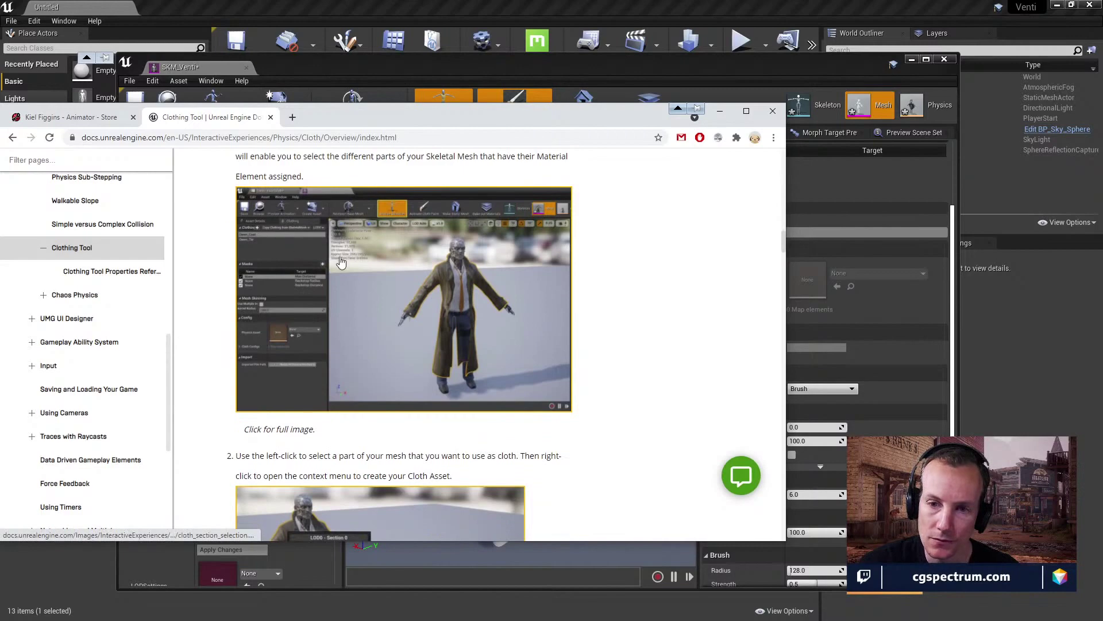
{"action": "left_click", "coordinate": [276, 248]}
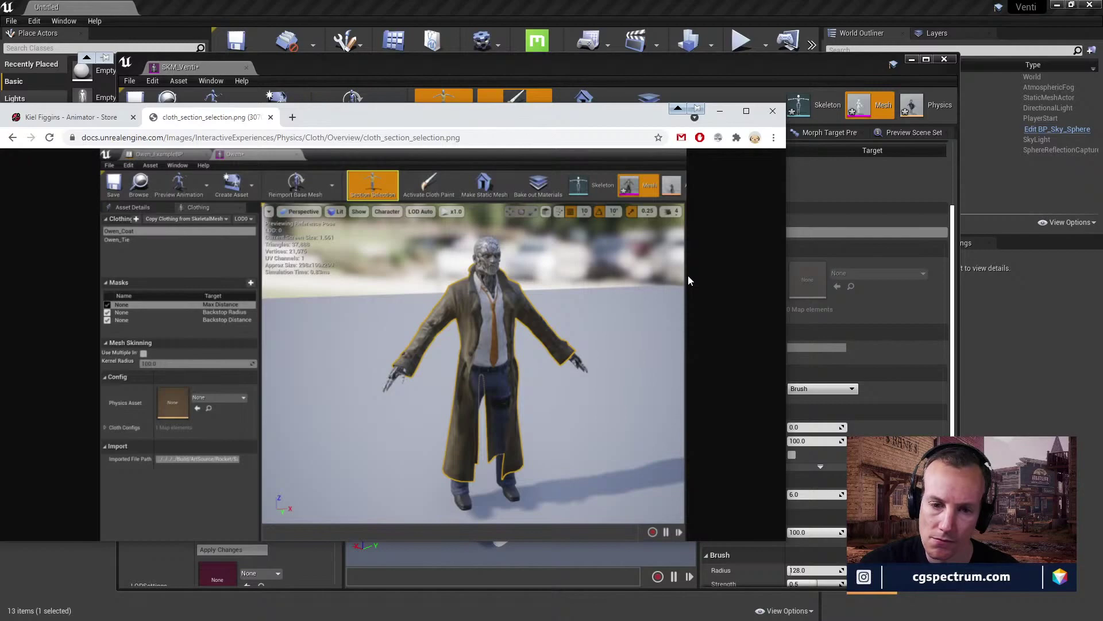
{"action": "left_click", "coordinate": [12, 137]}
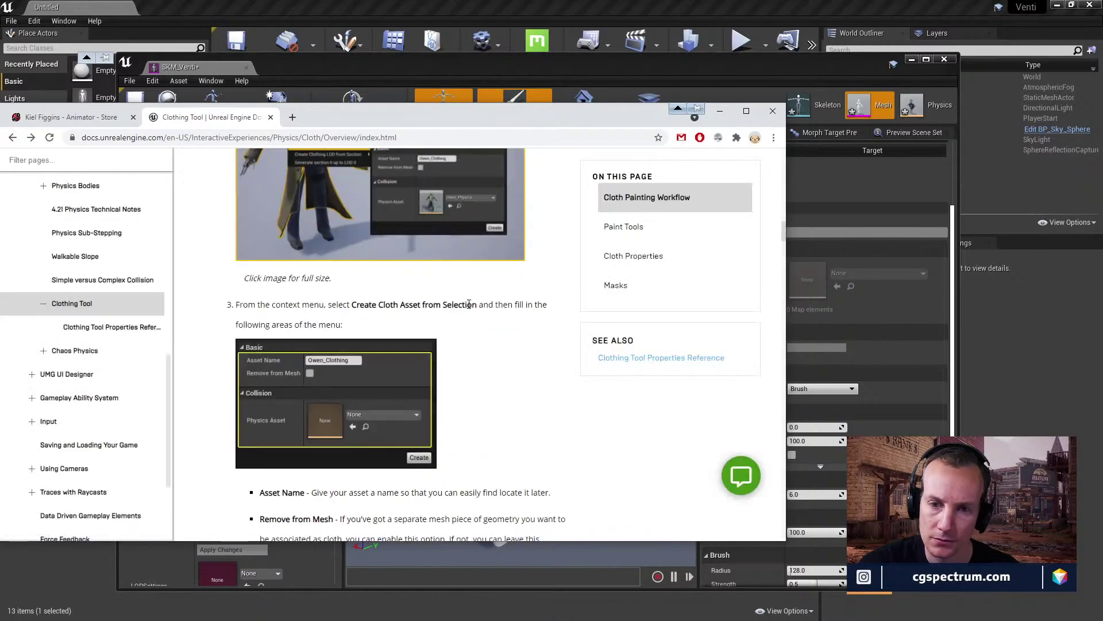
Reread the steps for selecting a mesh section and creating its cloth asset, then return to the cape in the Unreal skeletal mesh editor.
{"action": "scroll", "coordinate": [470, 303], "scroll_direction": "up", "scroll_amount": 4}
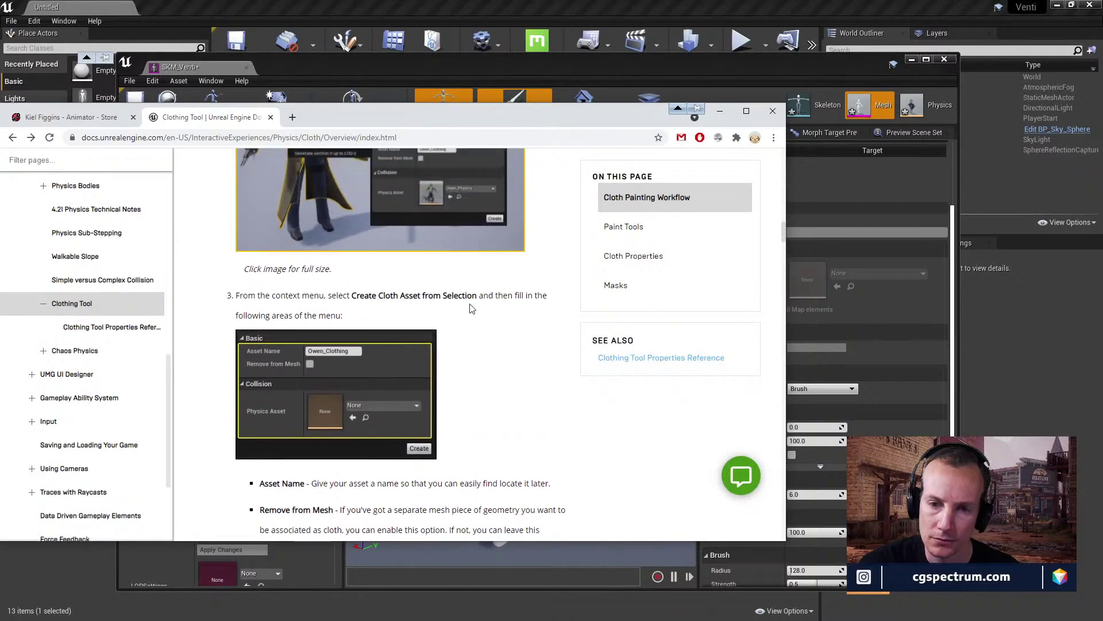
{"action": "scroll", "coordinate": [470, 309], "scroll_direction": "up", "scroll_amount": 8}
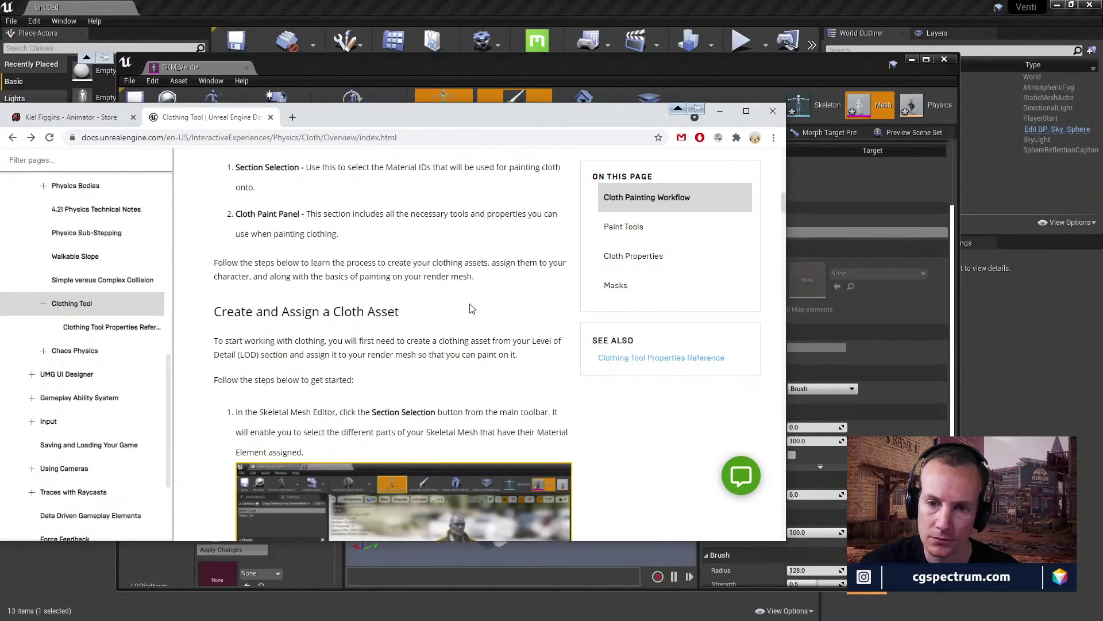
{"action": "scroll", "coordinate": [470, 309], "scroll_direction": "down", "scroll_amount": 1}
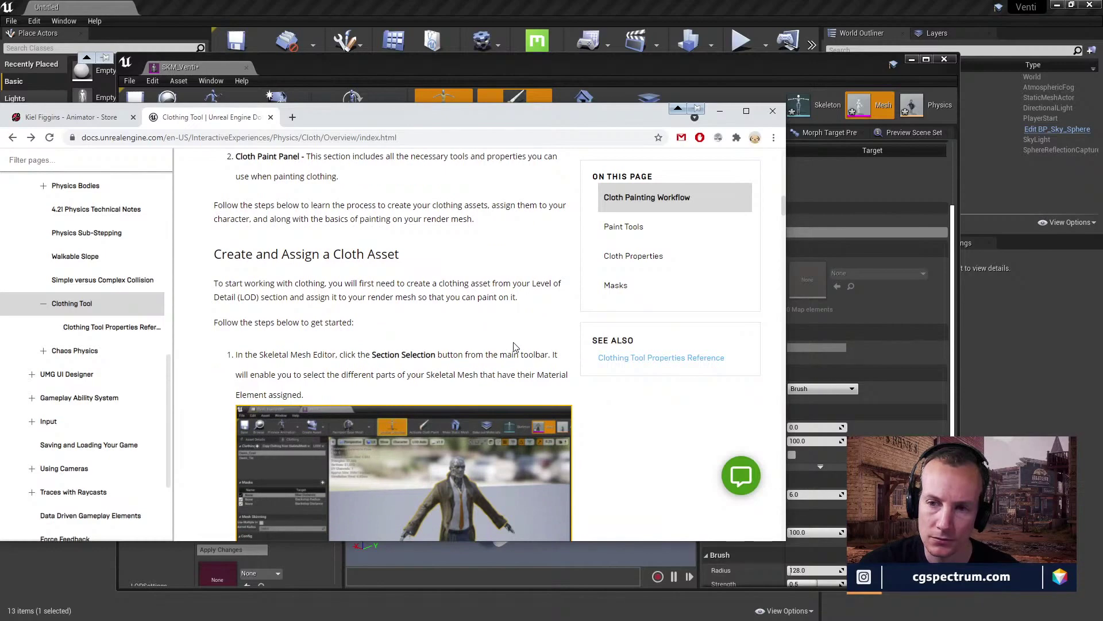
{"action": "scroll", "coordinate": [513, 347], "scroll_direction": "down", "scroll_amount": 5}
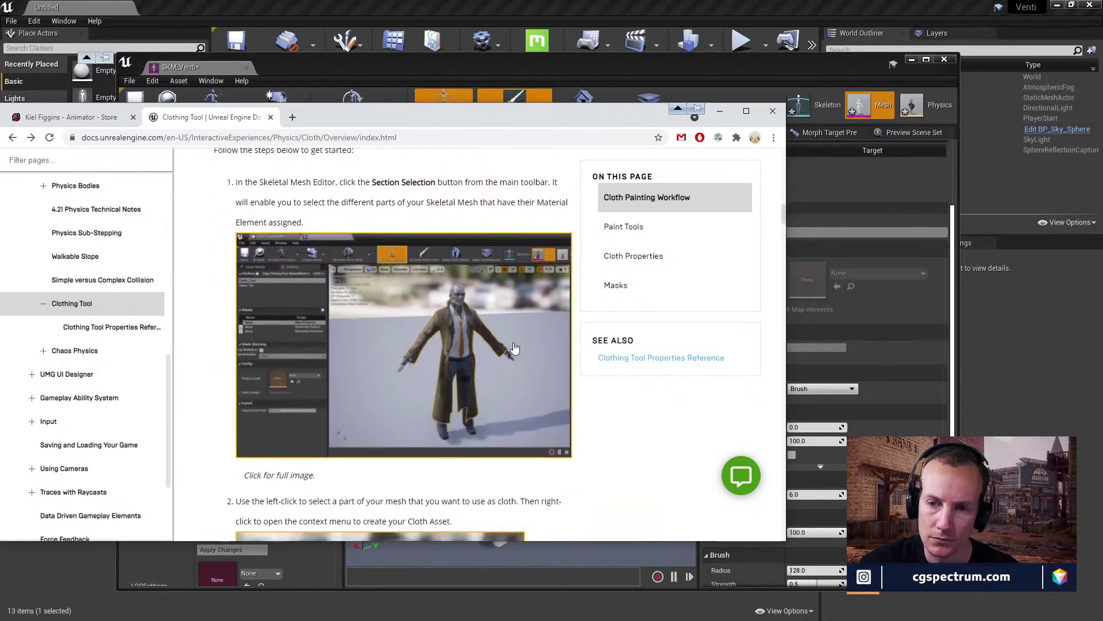
{"action": "scroll", "coordinate": [514, 348], "scroll_direction": "down", "scroll_amount": 3}
{"action": "scroll", "coordinate": [515, 349], "scroll_direction": "down", "scroll_amount": 2}
{"action": "scroll", "coordinate": [515, 349], "scroll_direction": "up", "scroll_amount": 2}
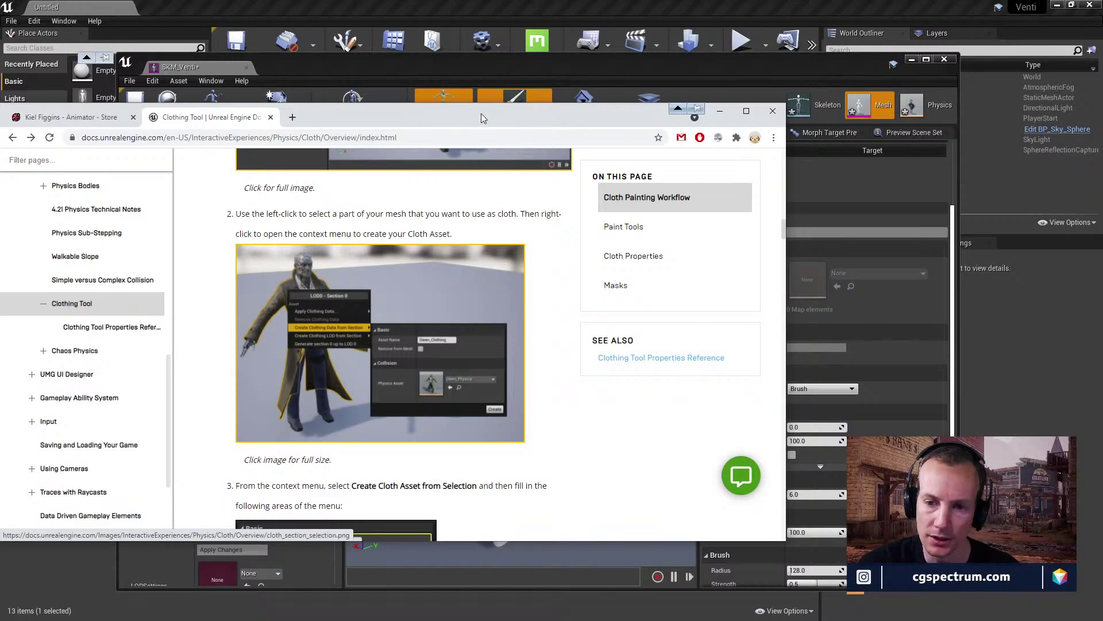
{"action": "left_click", "coordinate": [719, 110]}
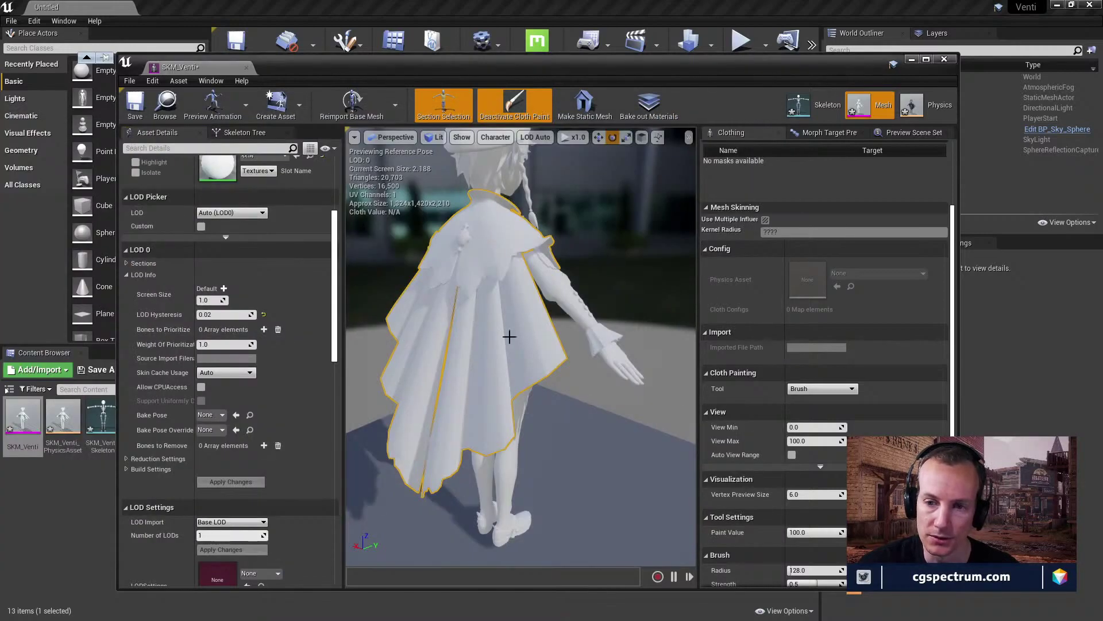
{"action": "right_click_drag", "start_coordinate": [490, 325], "coordinate": [506, 326]}
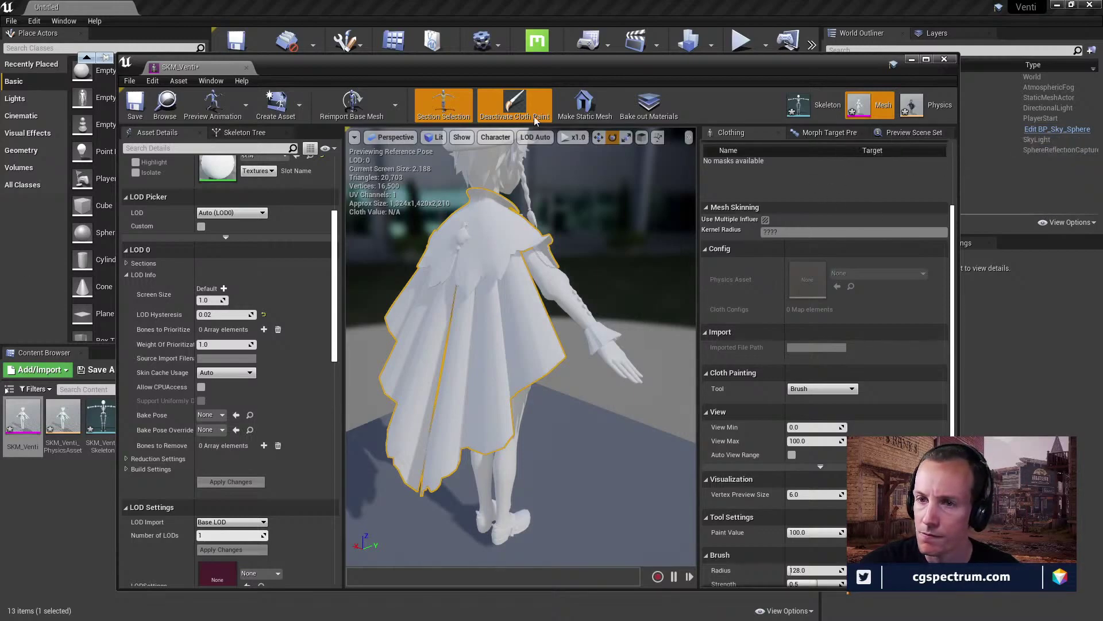
Leave cloth painting and create clothing data from the cape section, named SKM_Venti_Cape and using SKM_Venti_PhysicsAsset.
{"action": "left_click", "coordinate": [486, 112]}
{"action": "right_click", "coordinate": [492, 246]}
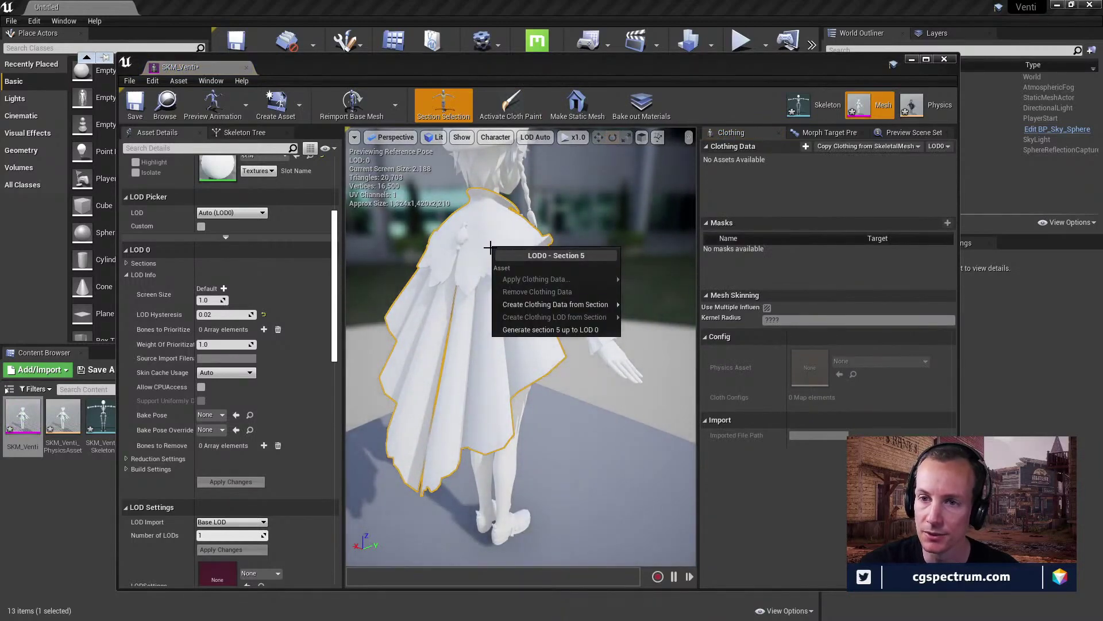
{"action": "mouse_move", "coordinate": [511, 304]}
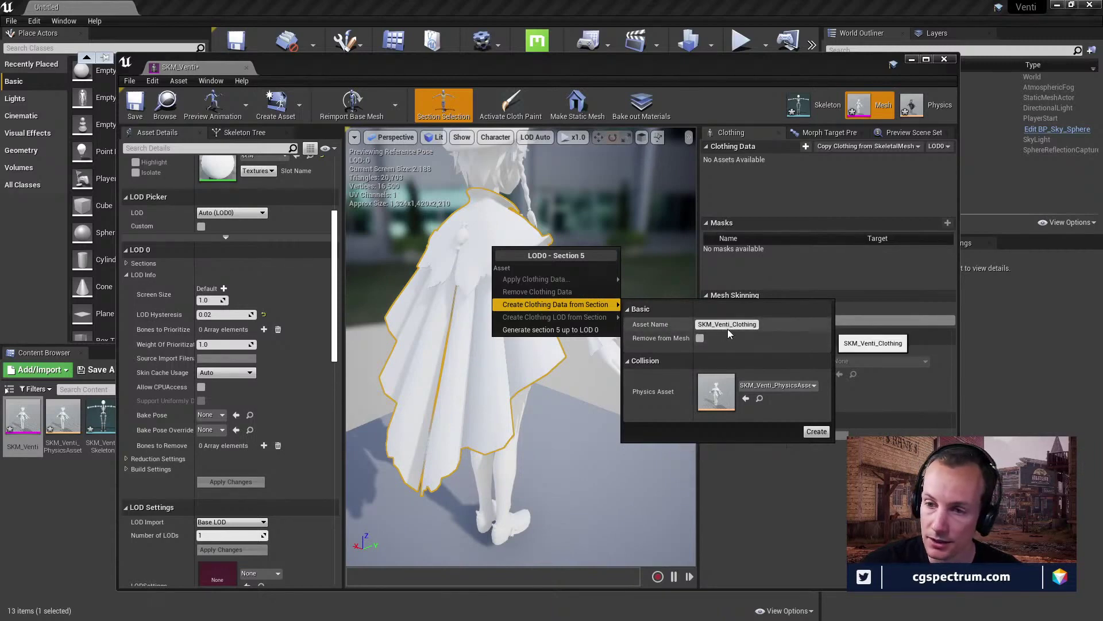
{"action": "left_click_drag", "start_coordinate": [731, 327], "coordinate": [797, 314]}
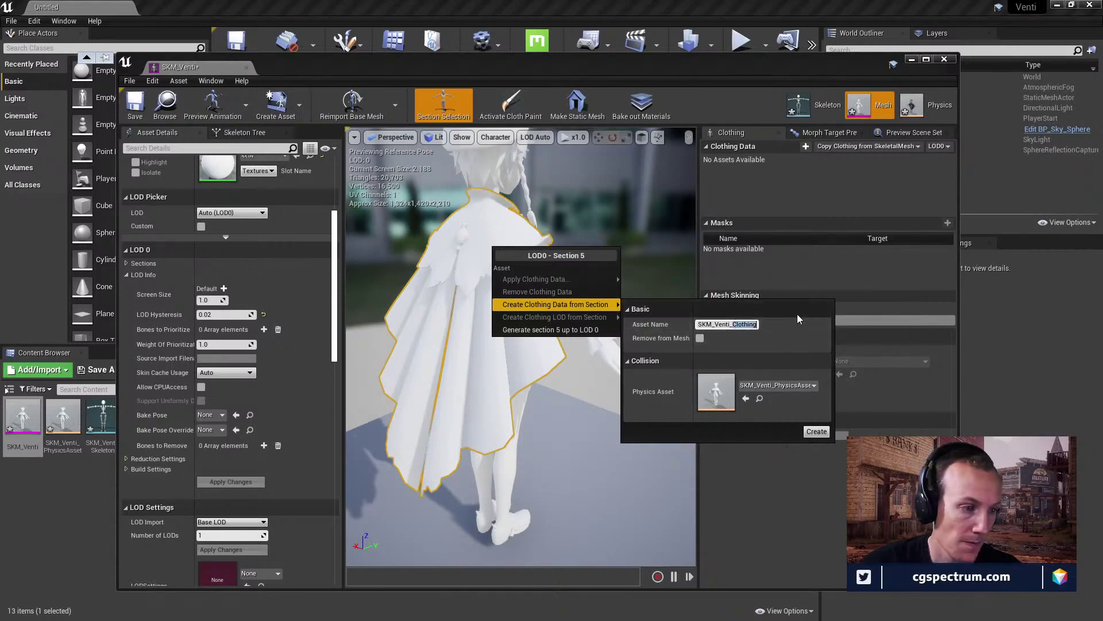
{"action": "type", "text": "Cape"}
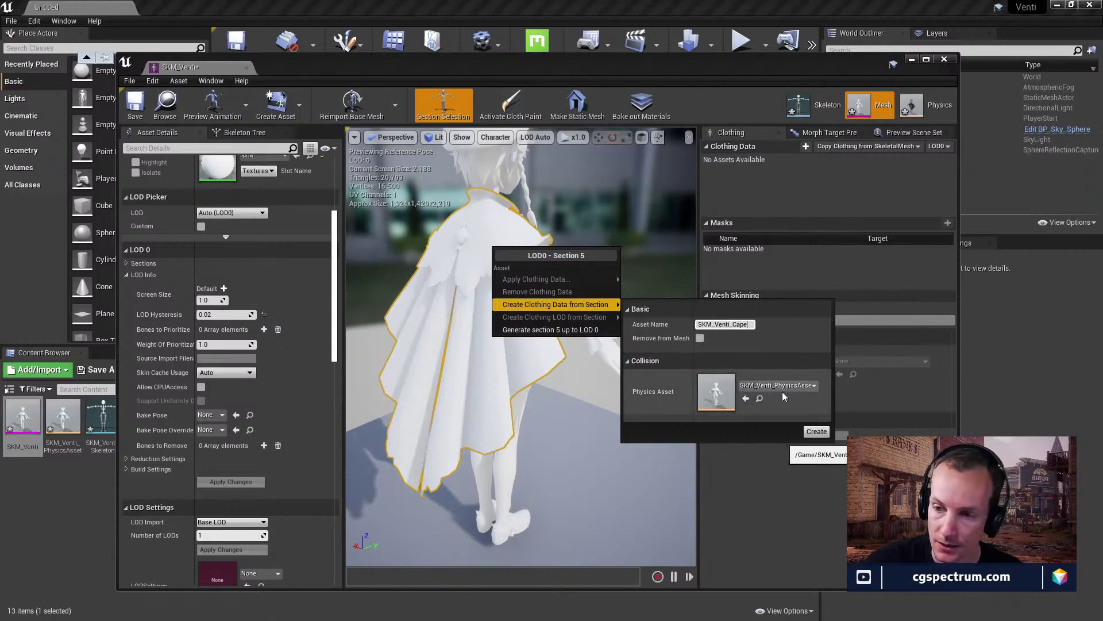
{"action": "left_click", "coordinate": [747, 324]}
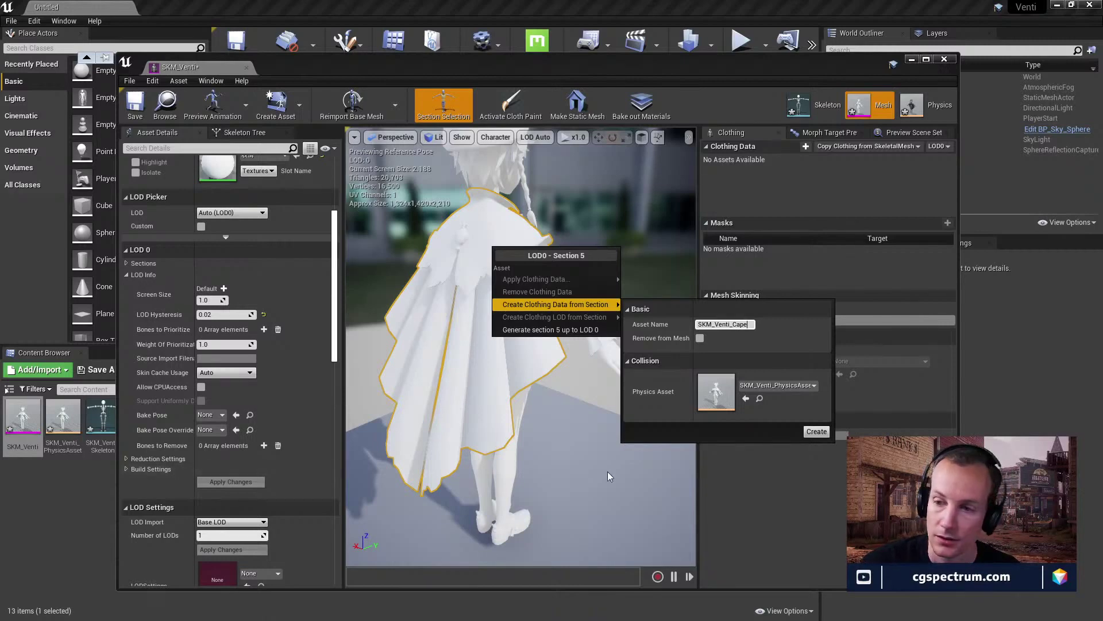
{"action": "left_click", "coordinate": [811, 431]}
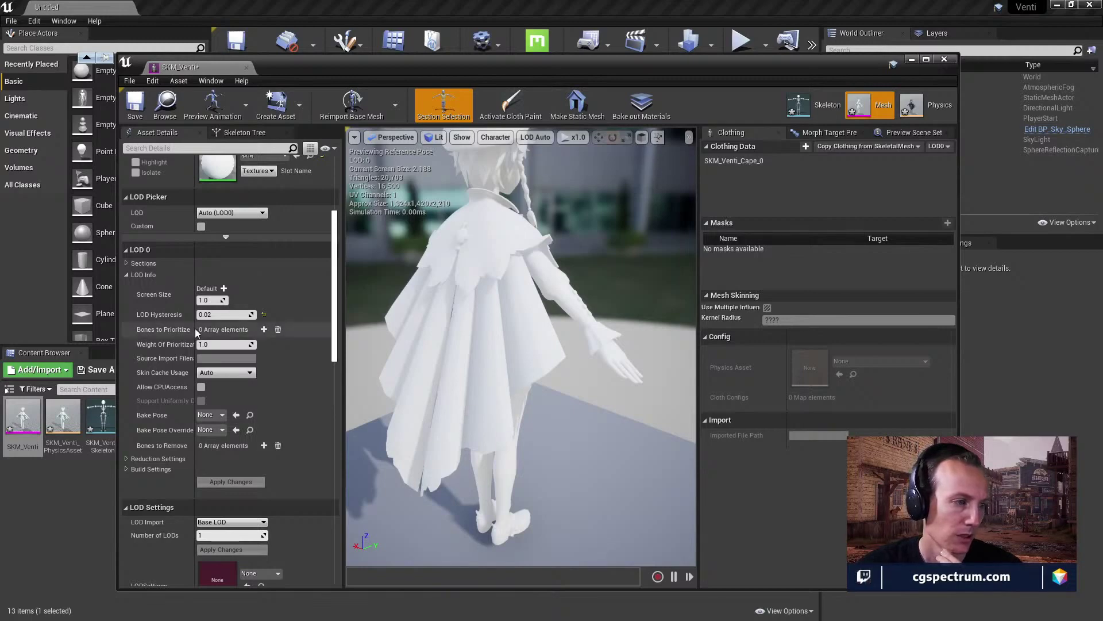
Apply the SKM_Venti_Cape_0 - LOD0 clothing data to the cape section, activate cloth painting and save the skeletal mesh.
{"action": "right_click", "coordinate": [469, 312]}
{"action": "mouse_move", "coordinate": [517, 347]}
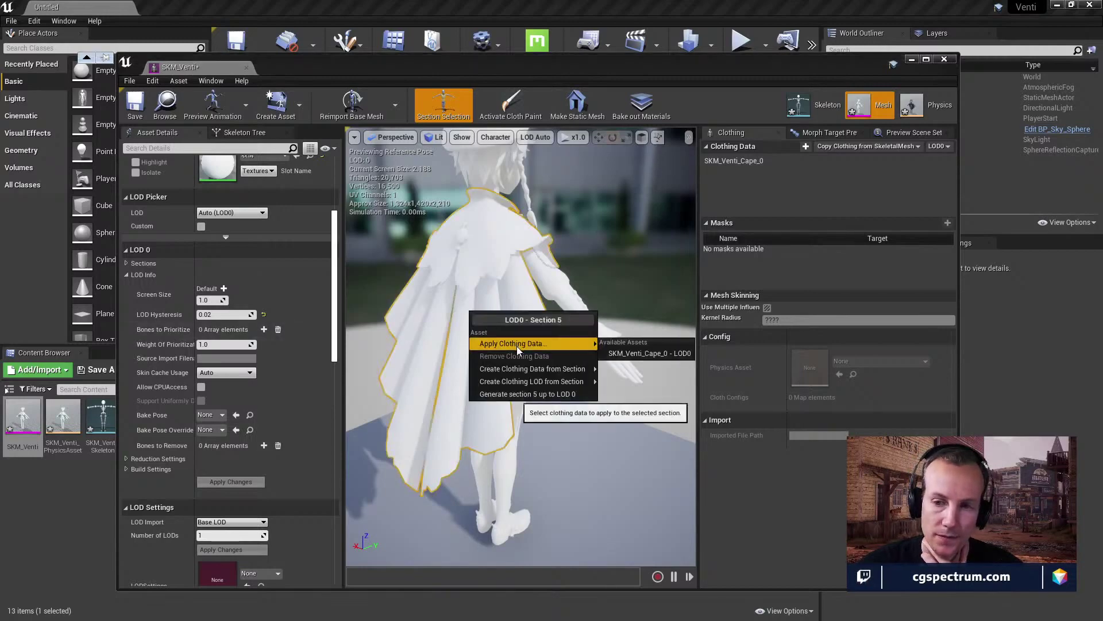
{"action": "left_click", "coordinate": [652, 353]}
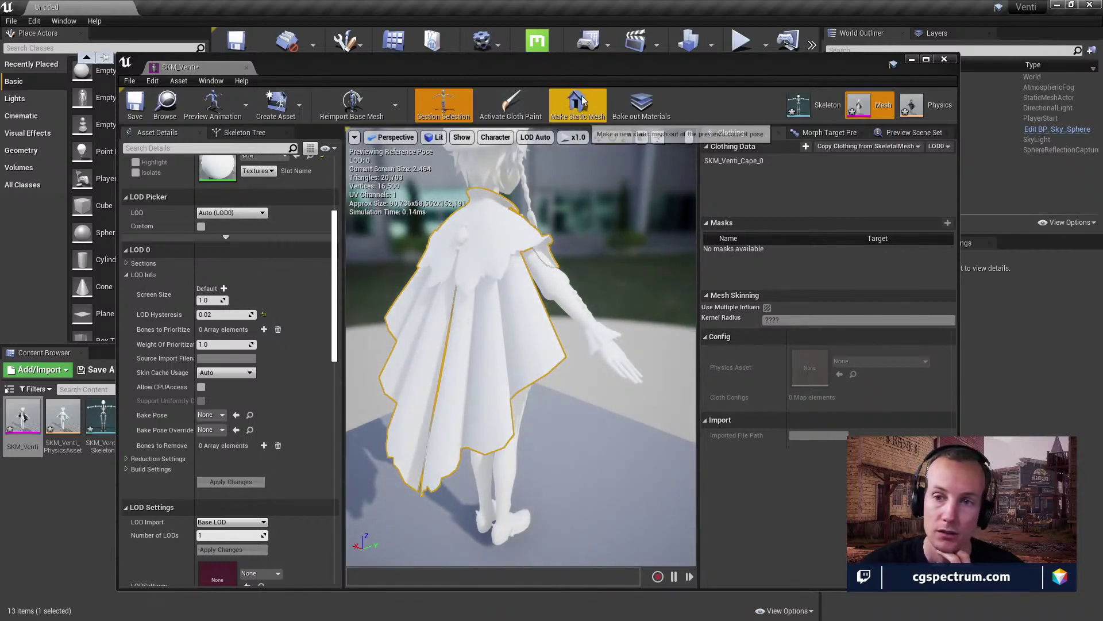
{"action": "left_click", "coordinate": [519, 109]}
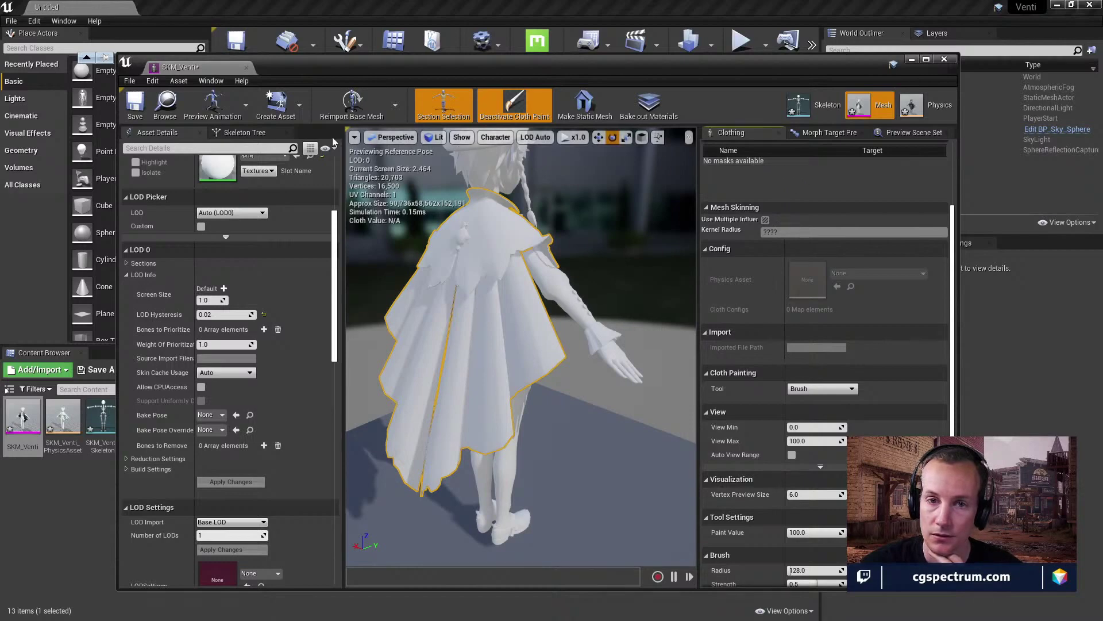
{"action": "left_click", "coordinate": [136, 104]}
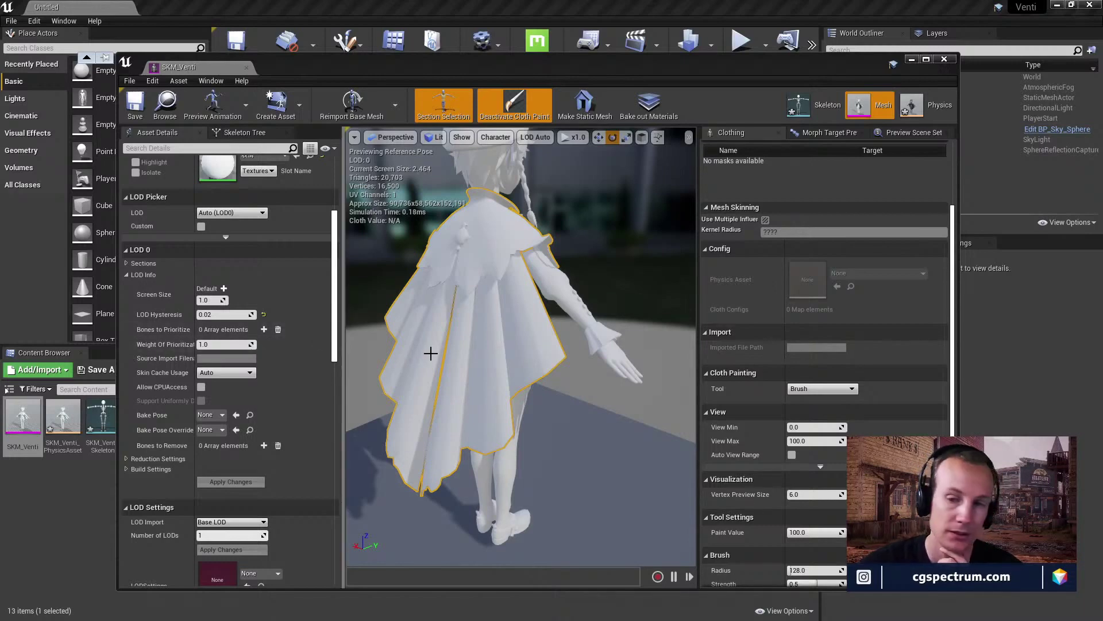
Try to make the cape paintable by switching cloth painting and section selection off and on.
{"action": "left_click_drag", "start_coordinate": [431, 352], "coordinate": [495, 328], "text": "alt"}
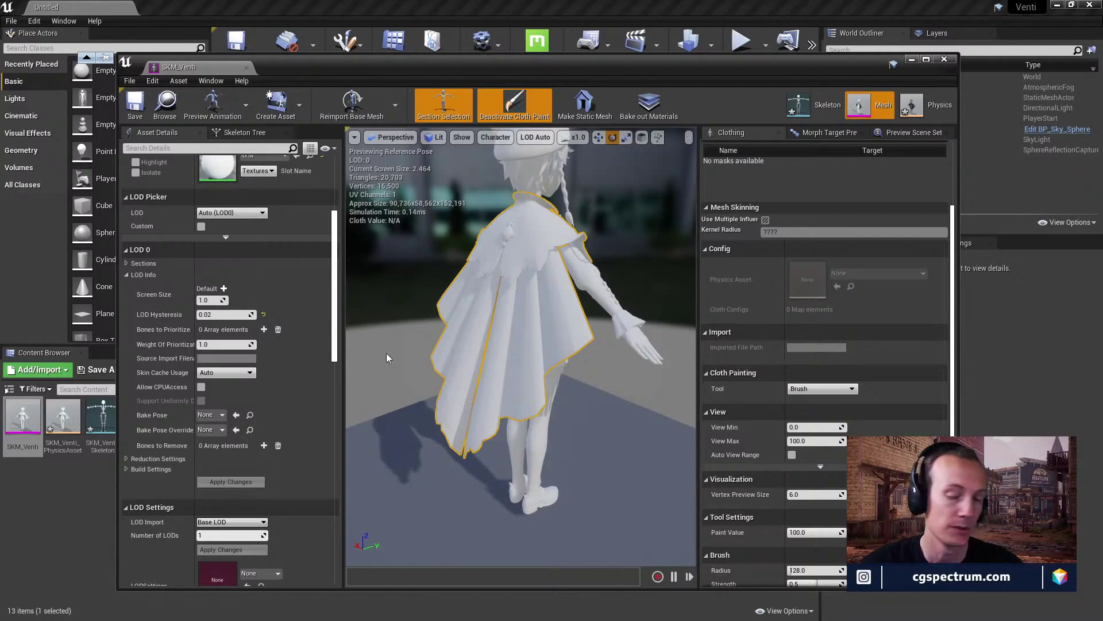
{"action": "left_click_drag", "start_coordinate": [491, 349], "coordinate": [517, 332], "text": "alt"}
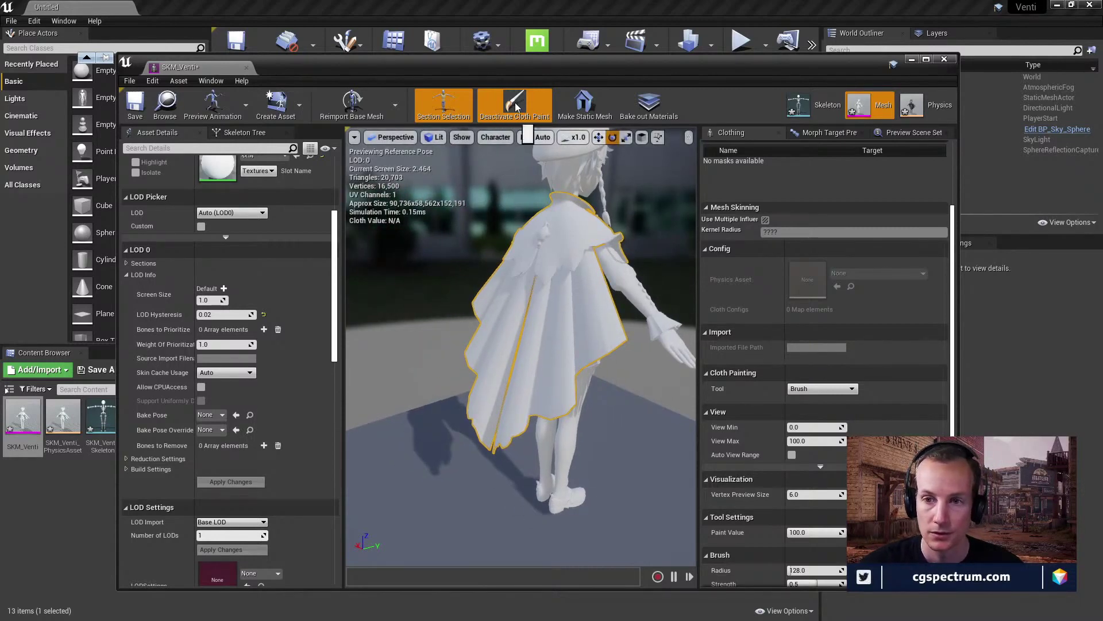
{"action": "left_click", "coordinate": [442, 101]}
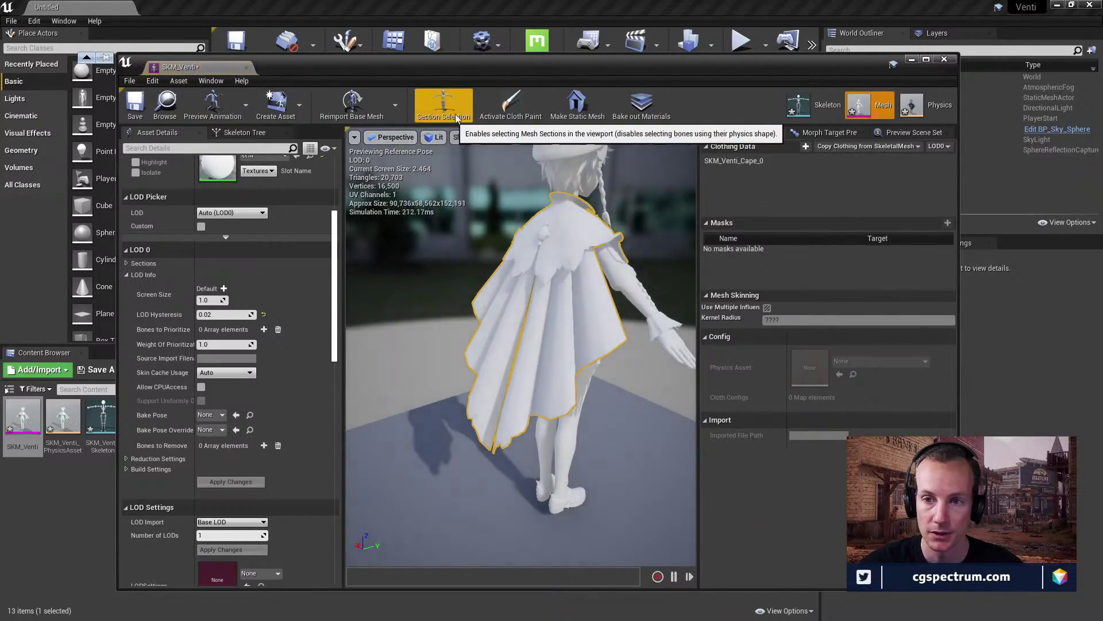
{"action": "left_click", "coordinate": [508, 104]}
{"action": "left_click_drag", "start_coordinate": [541, 309], "coordinate": [532, 345], "text": "alt"}
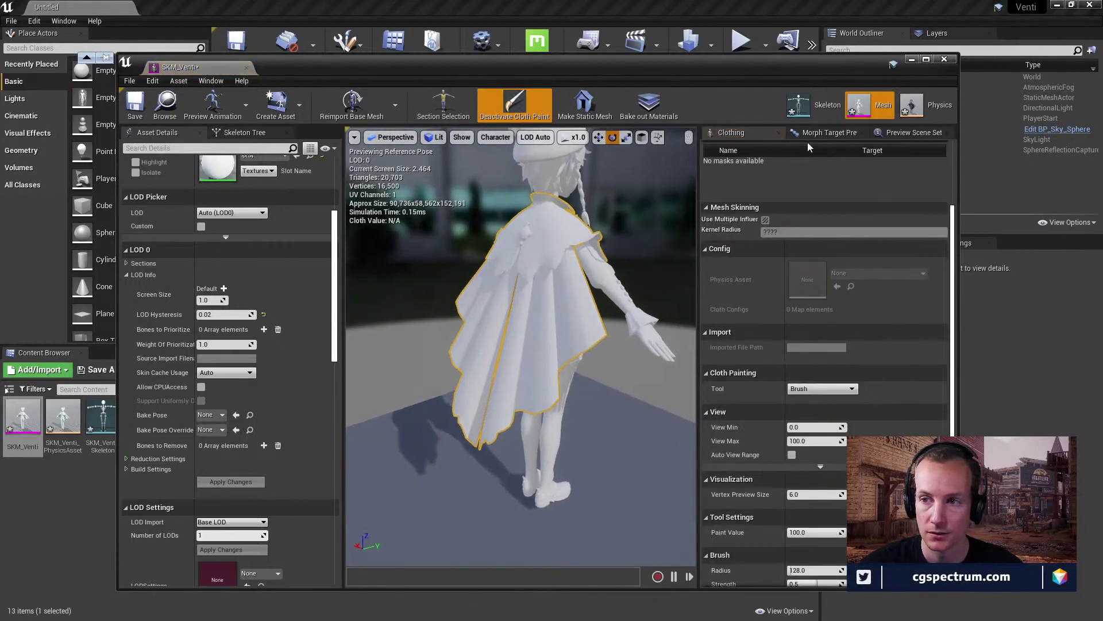
{"action": "left_click", "coordinate": [451, 105]}
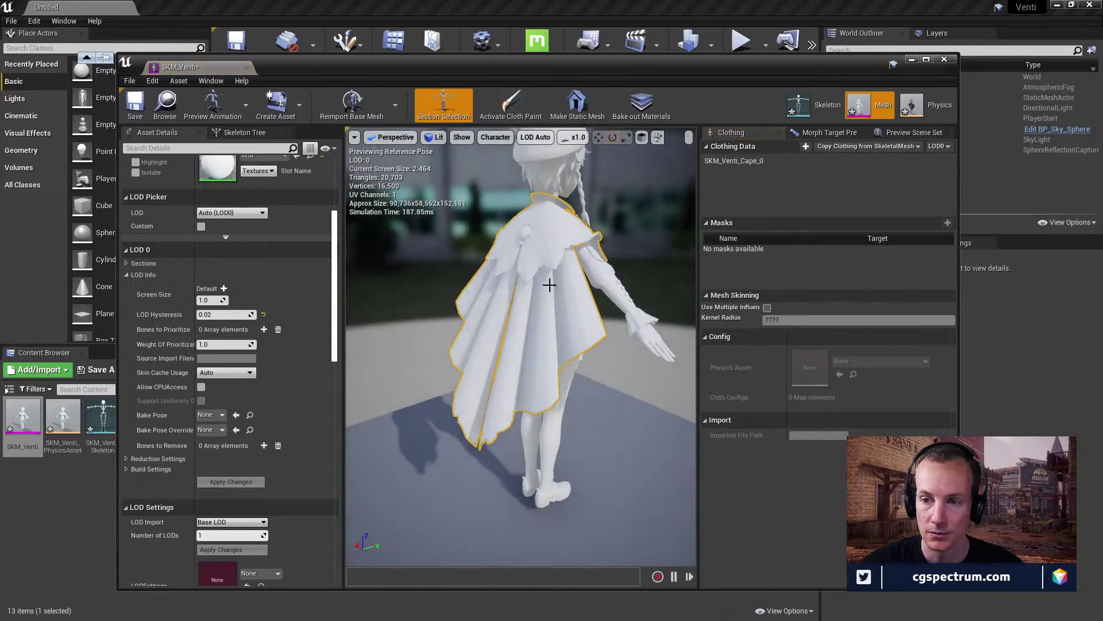
{"action": "left_click_drag", "start_coordinate": [549, 278], "coordinate": [555, 287], "text": "alt"}
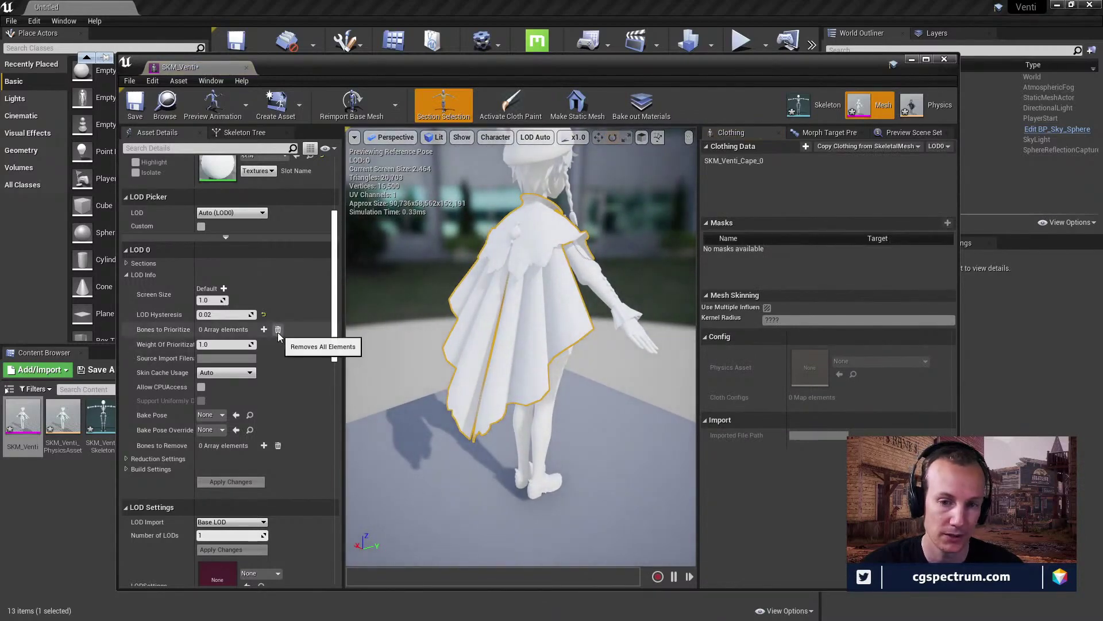
Check the material slots in the asset details and bring the Clothing window into focus.
{"action": "scroll", "coordinate": [271, 281], "scroll_direction": "up", "scroll_amount": 10}
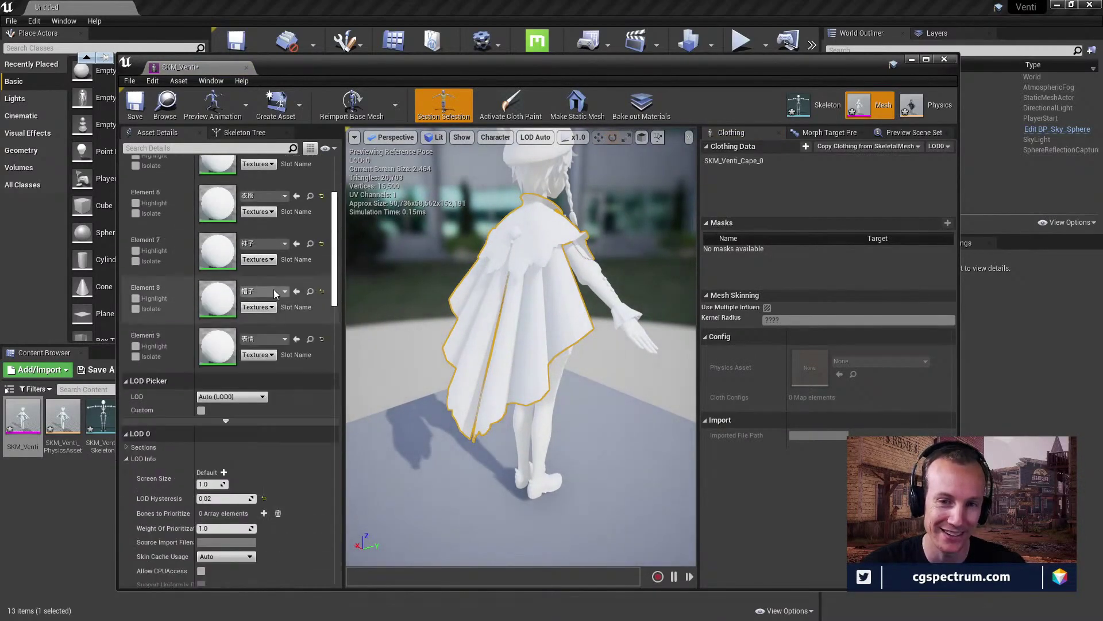
{"action": "scroll", "coordinate": [285, 292], "scroll_direction": "up", "scroll_amount": 3}
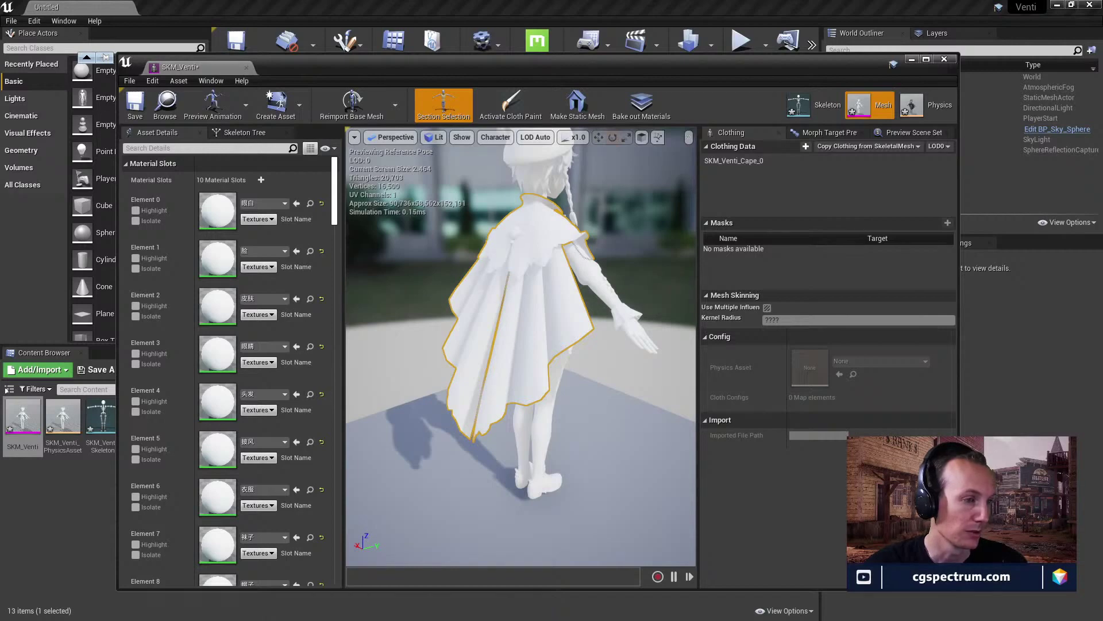
{"action": "left_click", "coordinate": [216, 82]}
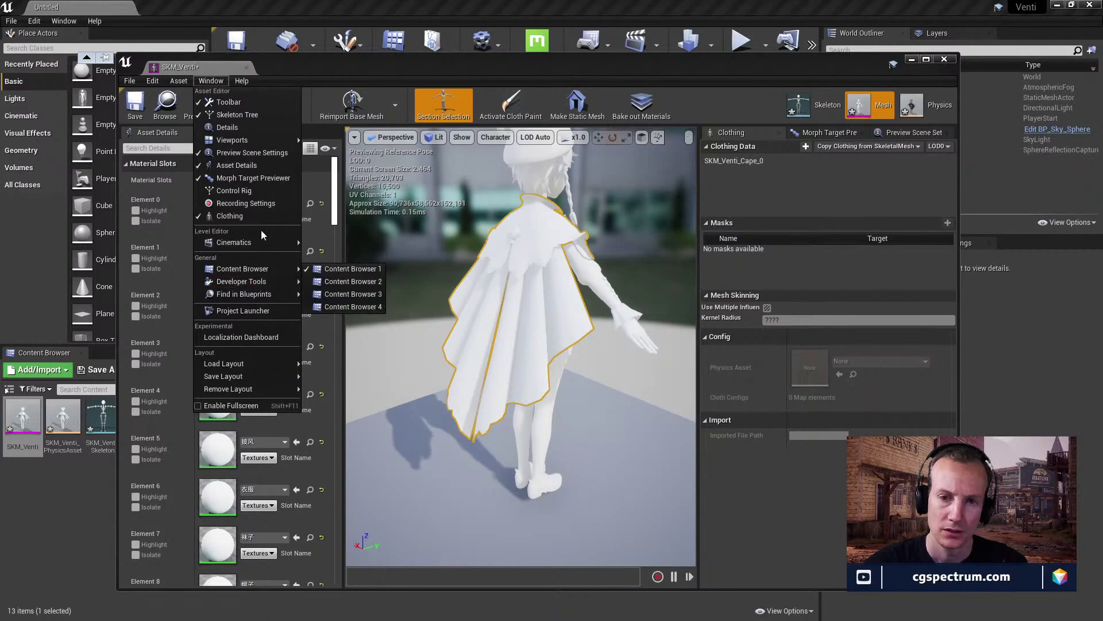
{"action": "left_click", "coordinate": [250, 216]}
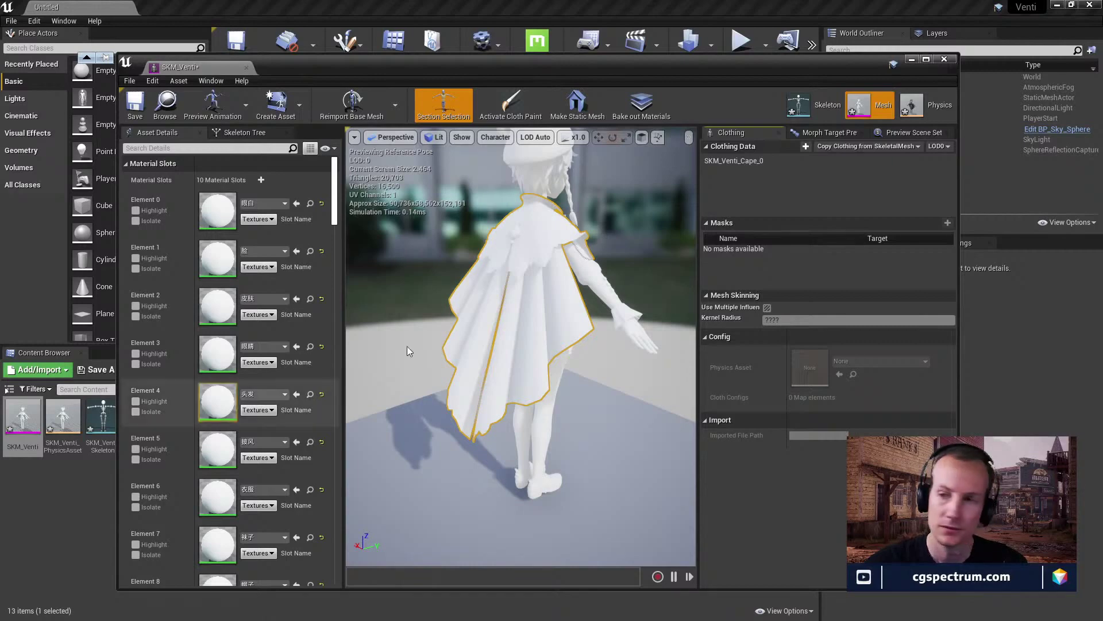
Select the SKM_Venti_Cape_0 clothing data, activate cloth painting and brush the lower back of the cape with a paint value of 100.
{"action": "left_click", "coordinate": [742, 164]}
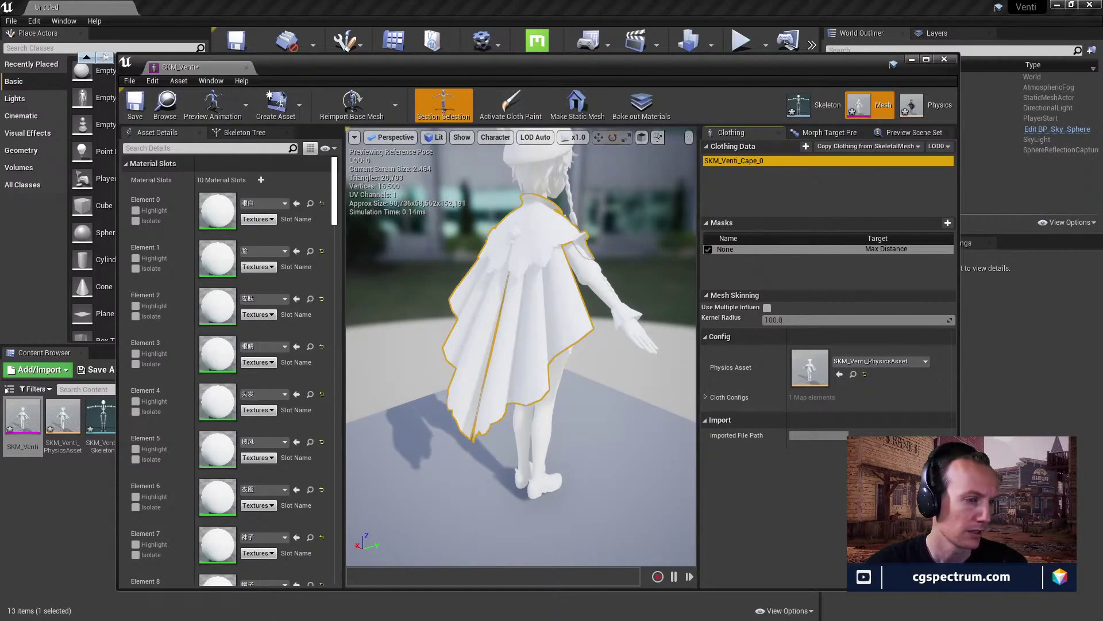
{"action": "left_click", "coordinate": [506, 108]}
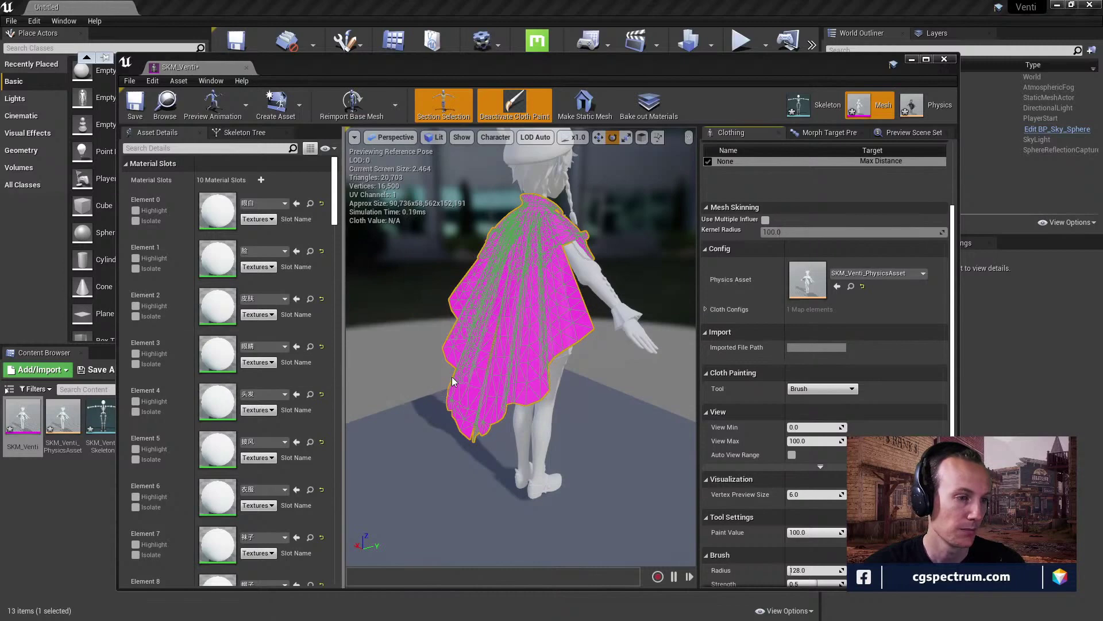
{"action": "mouse_move", "coordinate": [455, 382]}
{"action": "left_mouse_down"}
{"action": "mouse_move", "coordinate": [470, 367]}
{"action": "mouse_move", "coordinate": [477, 405]}
{"action": "mouse_move", "coordinate": [538, 353]}
{"action": "mouse_move", "coordinate": [524, 379]}
{"action": "mouse_move", "coordinate": [505, 345]}
{"action": "mouse_move", "coordinate": [500, 405]}
{"action": "mouse_move", "coordinate": [475, 423]}
{"action": "mouse_move", "coordinate": [486, 322]}
{"action": "mouse_move", "coordinate": [482, 368]}
{"action": "mouse_move", "coordinate": [465, 385]}
{"action": "mouse_move", "coordinate": [546, 380]}
{"action": "mouse_move", "coordinate": [536, 392]}
{"action": "mouse_move", "coordinate": [550, 334]}
{"action": "left_mouse_up"}
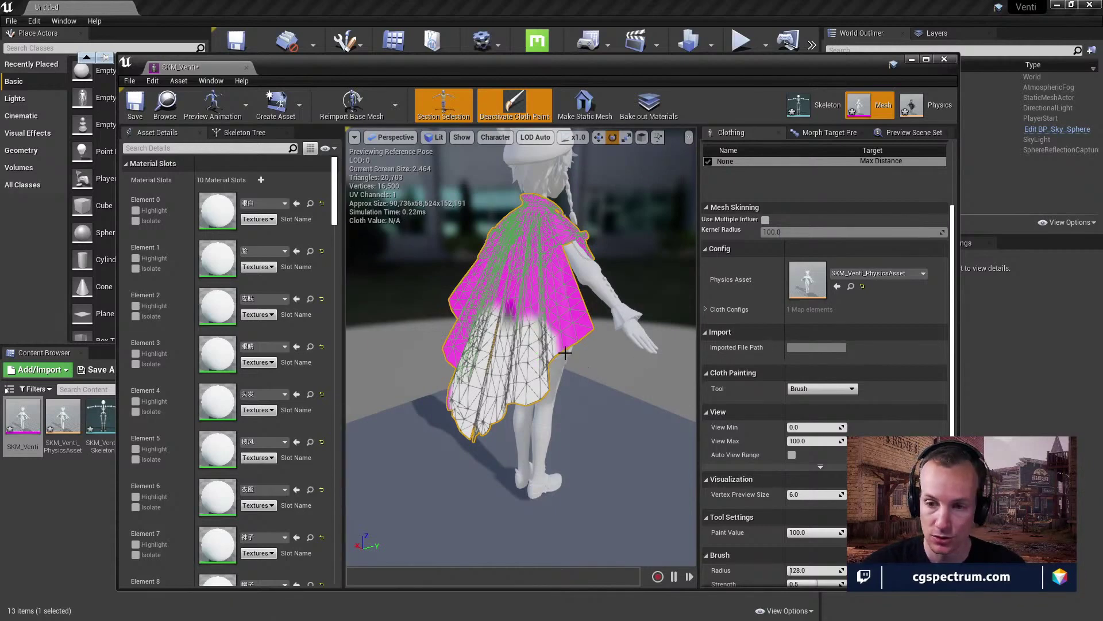
Preview the cloth simulation on the painted cape and examine its lower edge from several angles.
{"action": "key", "text": "h"}
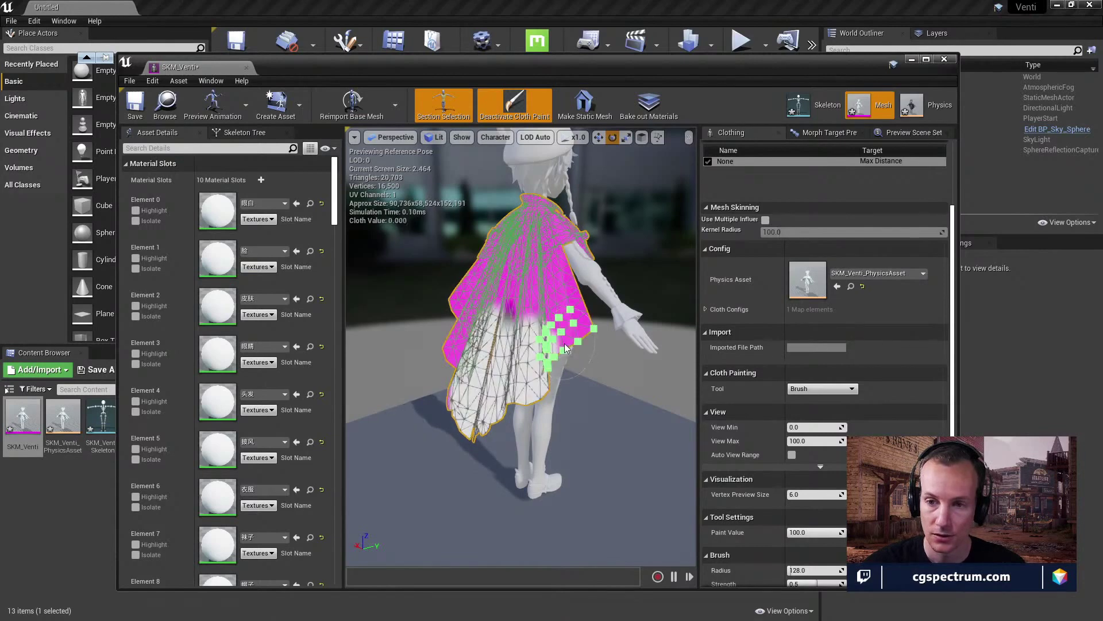
{"action": "key", "text": "h"}
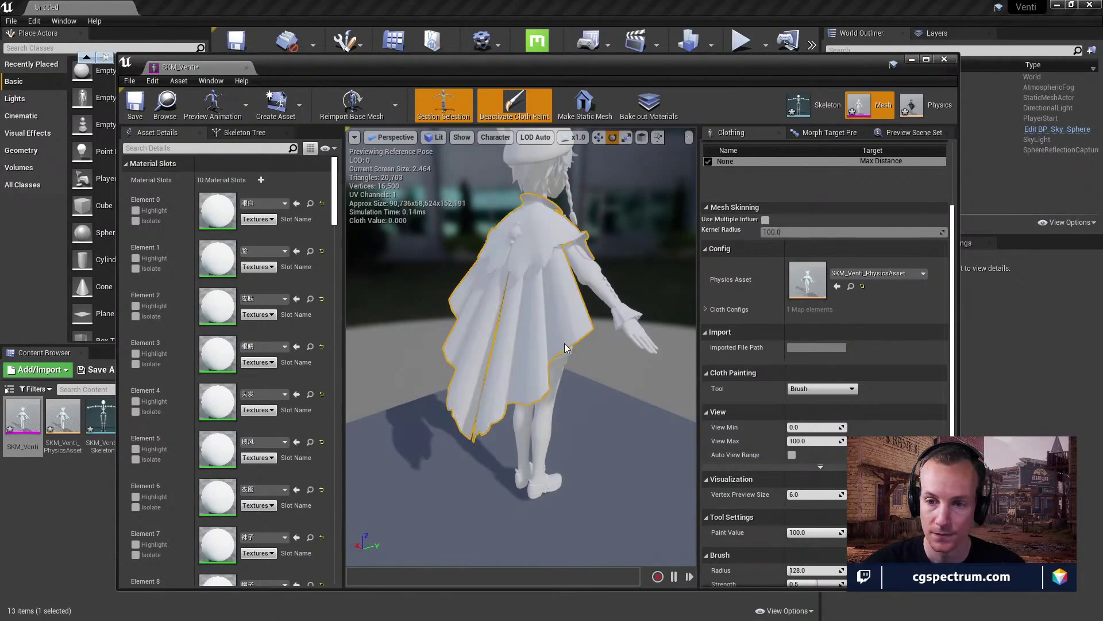
{"action": "key", "text": "h"}
{"action": "left_click_drag", "start_coordinate": [564, 343], "coordinate": [517, 343], "text": "alt"}
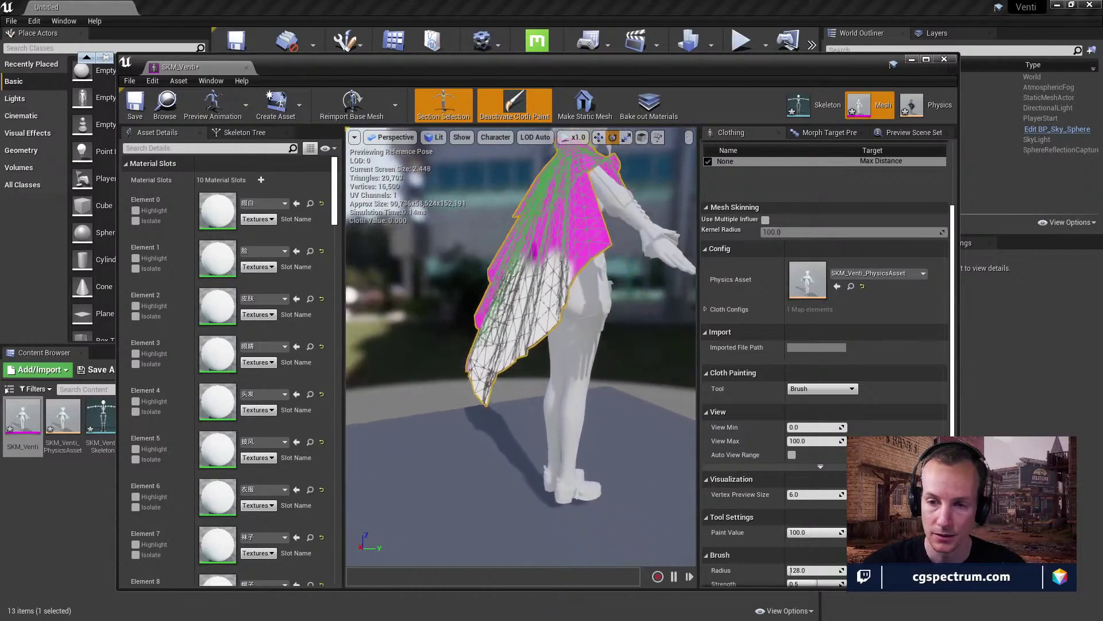
{"action": "scroll", "coordinate": [563, 332], "scroll_direction": "up", "scroll_amount": 5}
{"action": "key", "text": "h"}
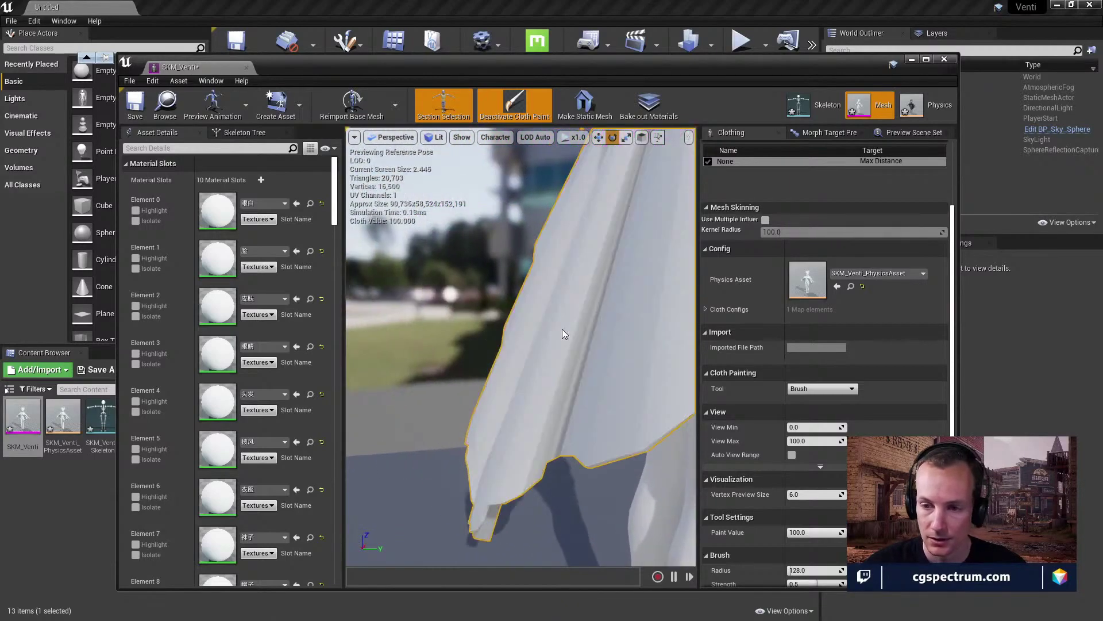
{"action": "key", "text": "h"}
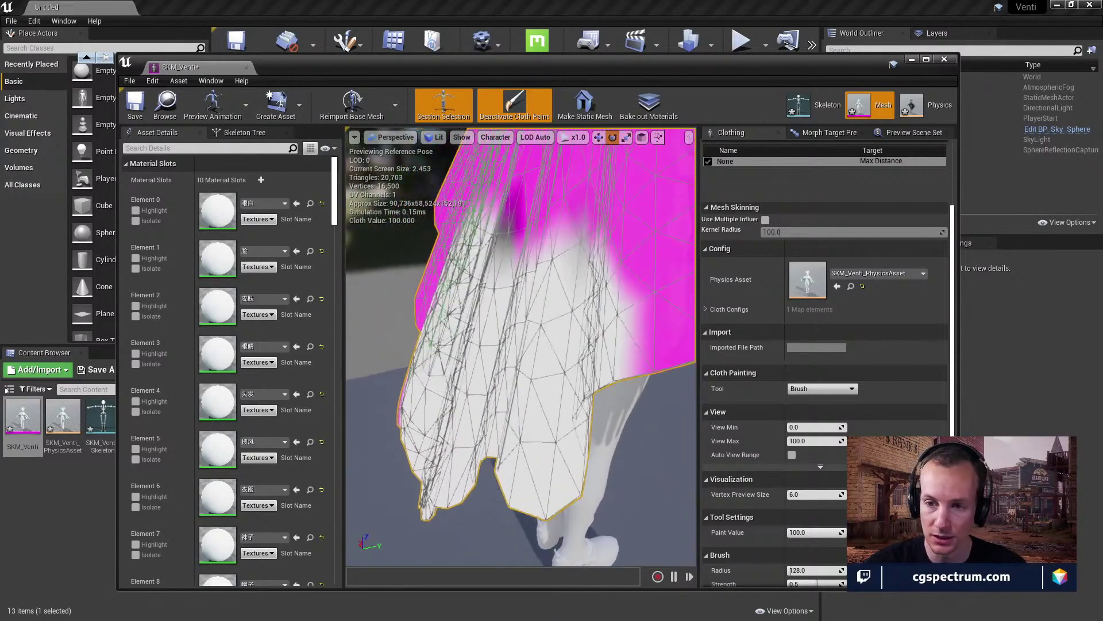
{"action": "mouse_move", "coordinate": [534, 328]}
{"action": "left_mouse_down", "text": "alt"}
{"action": "mouse_move", "coordinate": [567, 327]}
{"action": "mouse_move", "coordinate": [570, 289]}
{"action": "left_mouse_up", "text": "alt"}
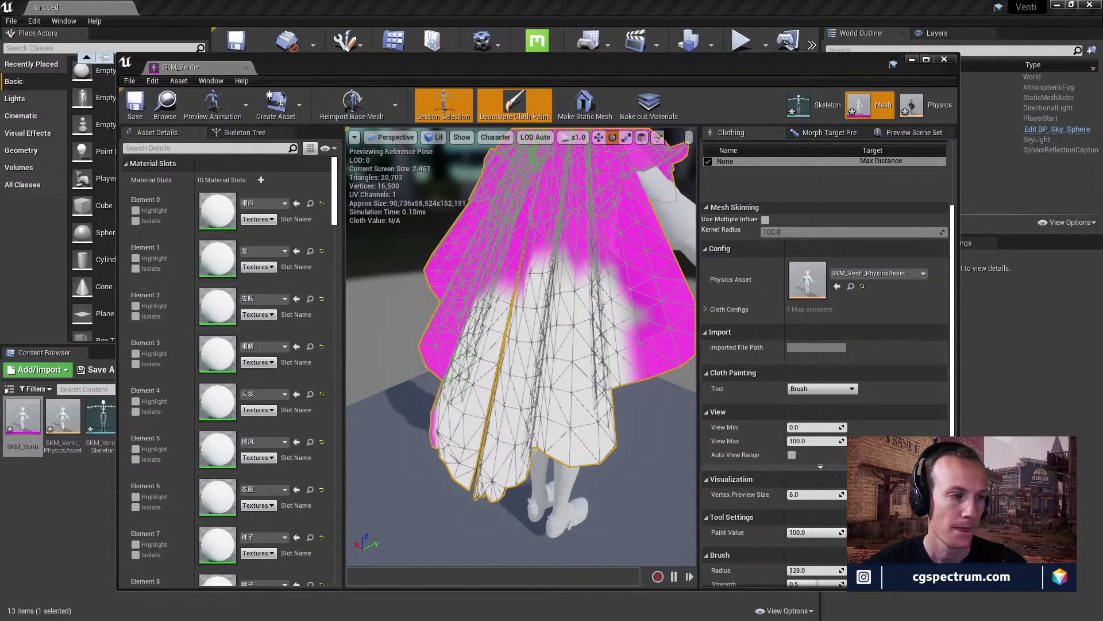
Extend the brushed area up the cape's back with paint value 100 and soften its edge using the Smooth tool at strength 0.2.
{"action": "left_click_drag", "start_coordinate": [548, 290], "coordinate": [564, 317]}
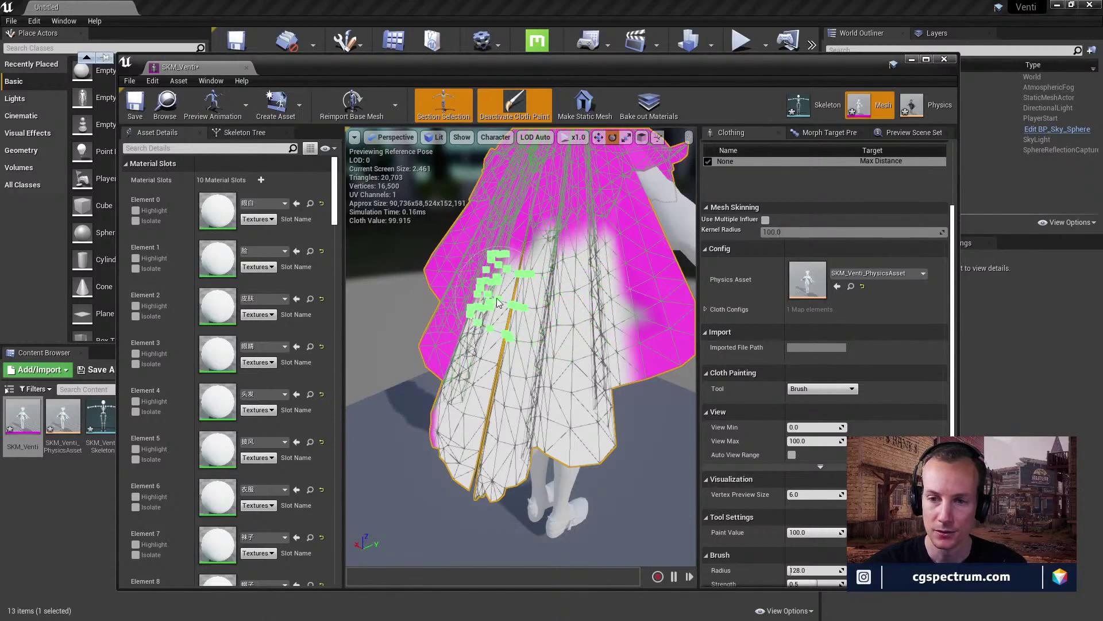
{"action": "left_click", "coordinate": [478, 287]}
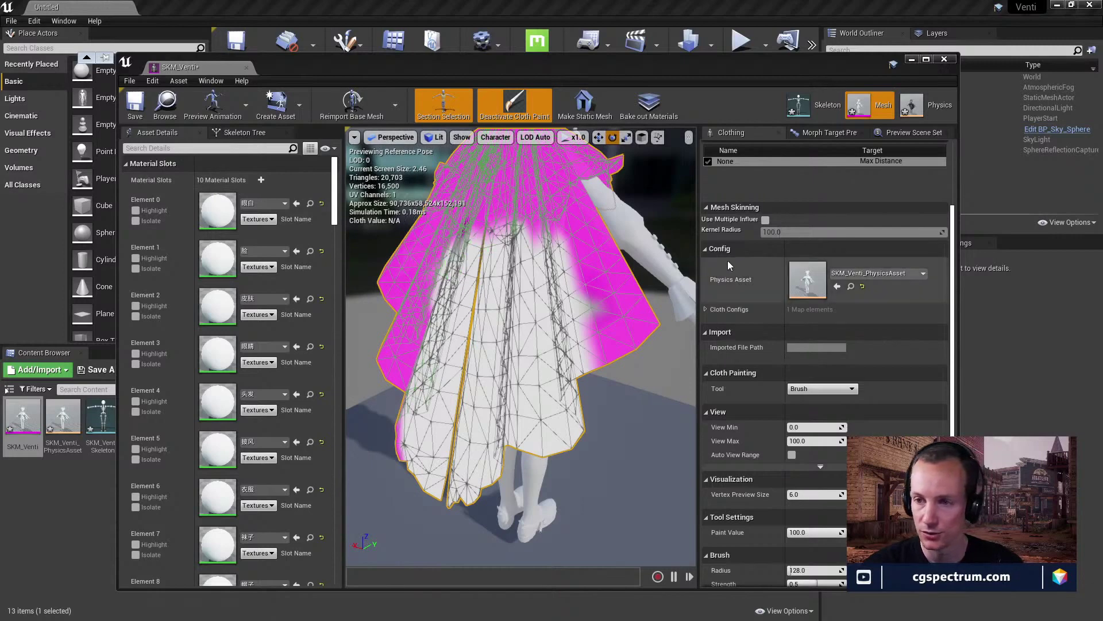
{"action": "scroll", "coordinate": [896, 309], "scroll_direction": "down", "scroll_amount": 1}
{"action": "left_click", "coordinate": [827, 370]}
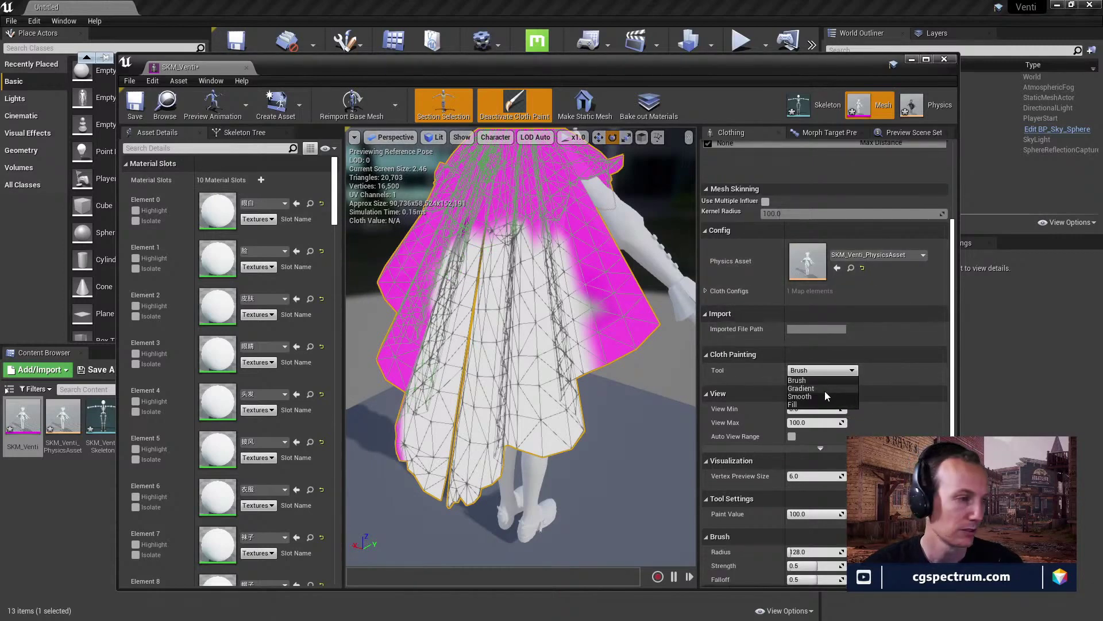
{"action": "left_click", "coordinate": [799, 396]}
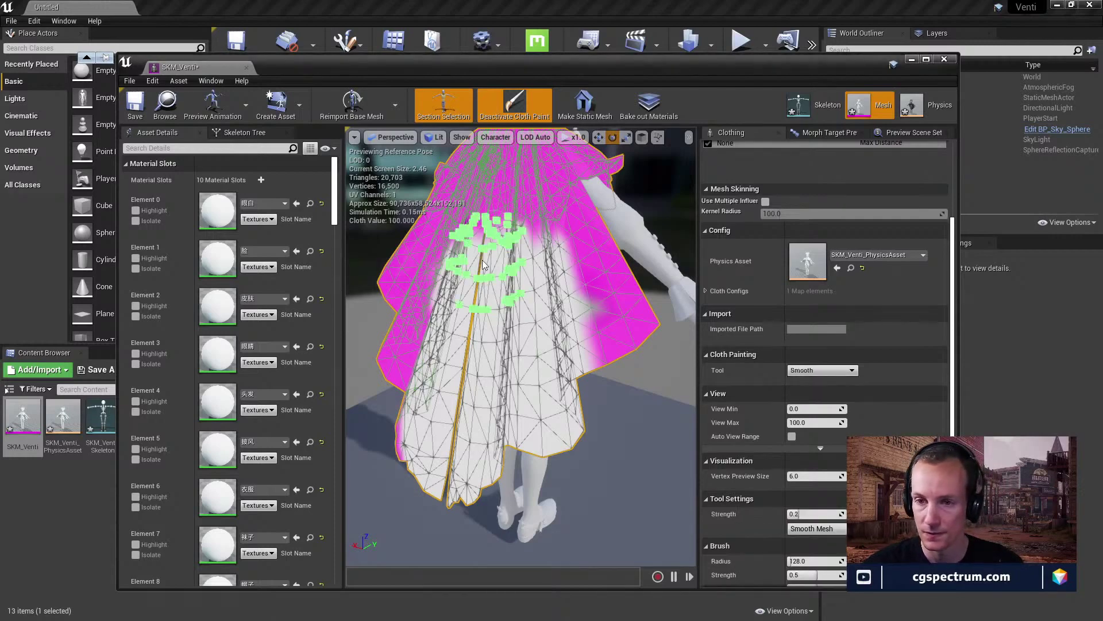
{"action": "mouse_move", "coordinate": [500, 299]}
{"action": "left_mouse_down"}
{"action": "mouse_move", "coordinate": [526, 261]}
{"action": "mouse_move", "coordinate": [471, 282]}
{"action": "mouse_move", "coordinate": [505, 319]}
{"action": "mouse_move", "coordinate": [500, 345]}
{"action": "mouse_move", "coordinate": [413, 319]}
{"action": "mouse_move", "coordinate": [466, 349]}
{"action": "left_mouse_up"}
{"action": "right_click_drag", "start_coordinate": [466, 349], "coordinate": [535, 362]}
{"action": "right_click_drag", "start_coordinate": [651, 313], "coordinate": [642, 345]}
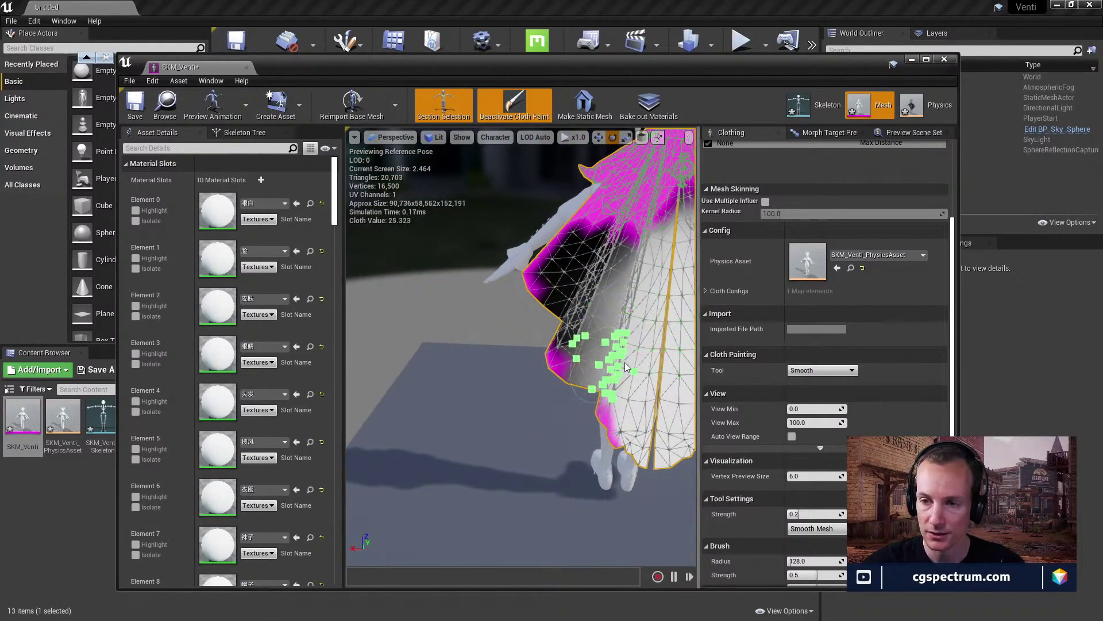
Return to the Brush tool and paint the rest of the lower cape out to both side edges with value 100.
{"action": "left_click", "coordinate": [831, 371]}
{"action": "left_click", "coordinate": [798, 380]}
{"action": "mouse_move", "coordinate": [615, 345]}
{"action": "left_mouse_down"}
{"action": "mouse_move", "coordinate": [609, 368]}
{"action": "mouse_move", "coordinate": [616, 308]}
{"action": "mouse_move", "coordinate": [610, 440]}
{"action": "mouse_move", "coordinate": [592, 287]}
{"action": "mouse_move", "coordinate": [545, 267]}
{"action": "mouse_move", "coordinate": [552, 230]}
{"action": "mouse_move", "coordinate": [632, 221]}
{"action": "mouse_move", "coordinate": [577, 291]}
{"action": "mouse_move", "coordinate": [448, 305]}
{"action": "mouse_move", "coordinate": [506, 345]}
{"action": "mouse_move", "coordinate": [481, 291]}
{"action": "mouse_move", "coordinate": [413, 276]}
{"action": "mouse_move", "coordinate": [557, 362]}
{"action": "left_mouse_up"}
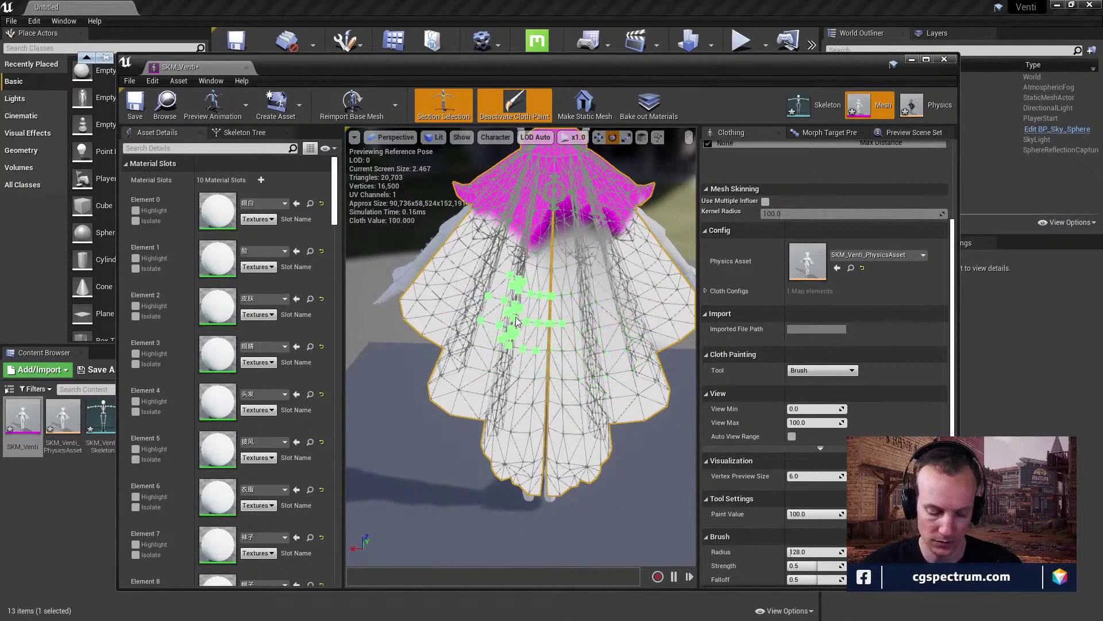
Toggle the cloth simulation preview to check the painted cape's movement, and review the brush settings.
{"action": "key", "text": "h"}
{"action": "key", "text": "h"}
{"action": "key", "text": "h"}
{"action": "key", "text": "h"}
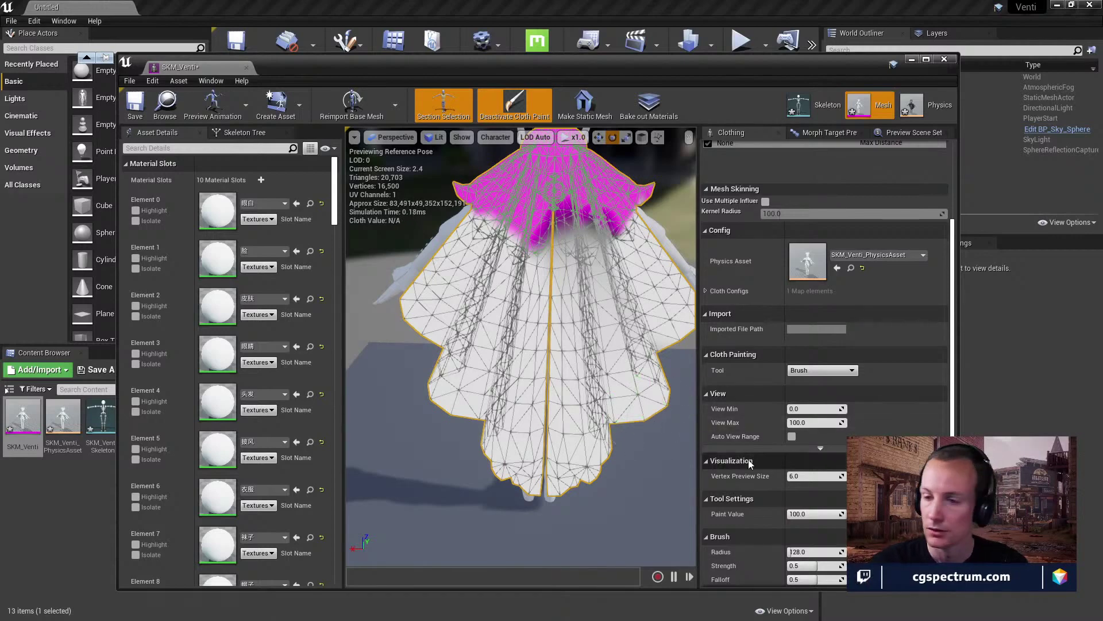
{"action": "scroll", "coordinate": [747, 466], "scroll_direction": "down", "scroll_amount": 2}
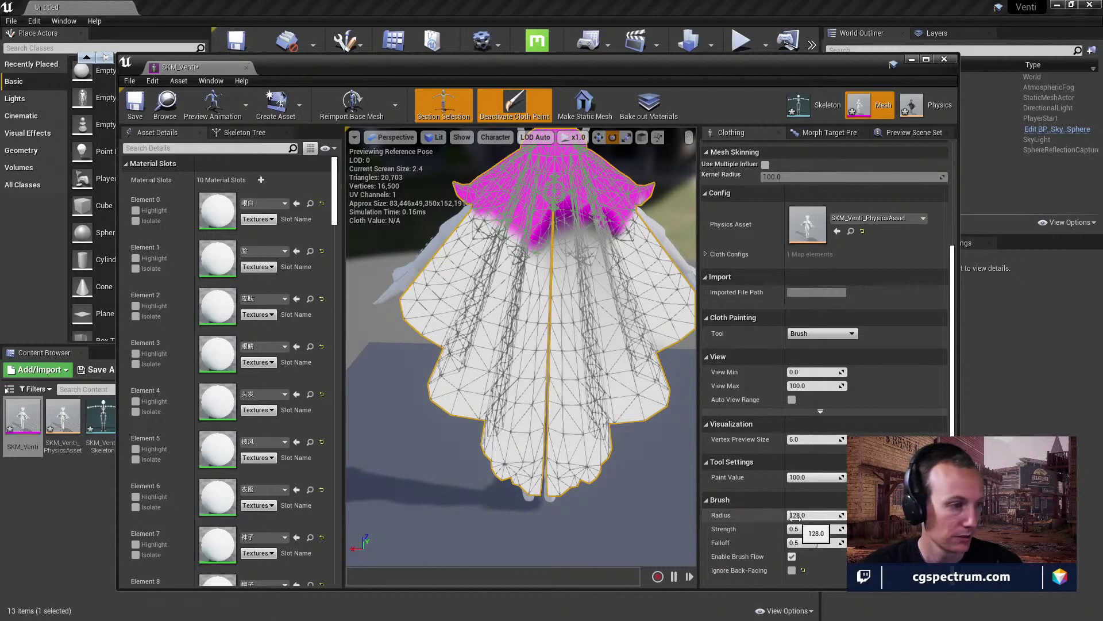
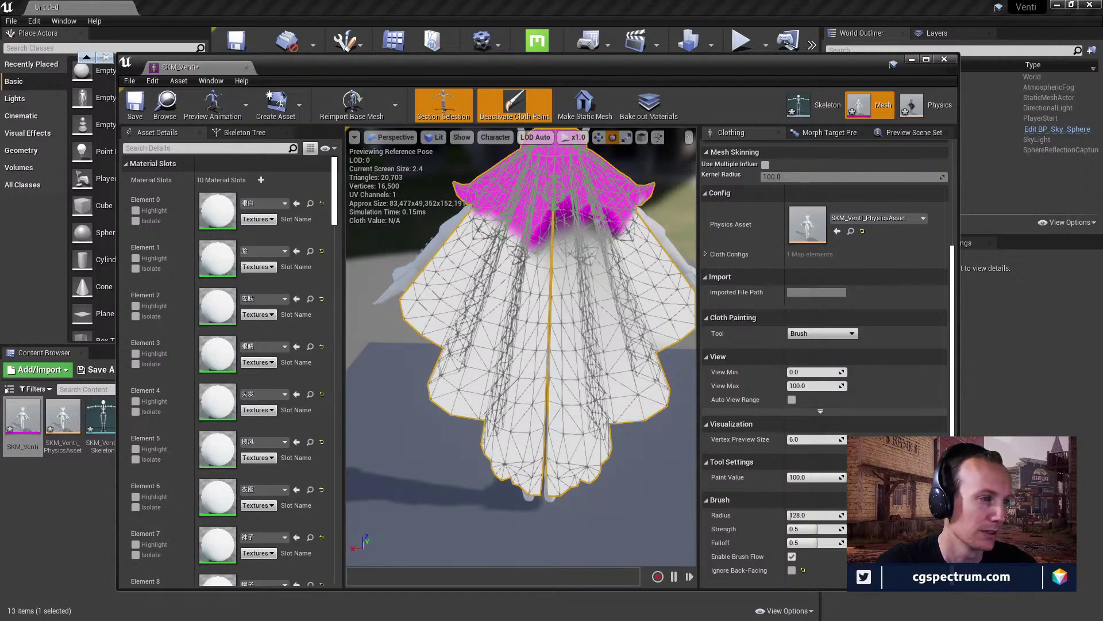
Switch to the browser's Unreal Engine Clothing Tool documentation and read how to paint cloth values with the Gradient tool.
{"action": "key", "text": "alt+Tab"}
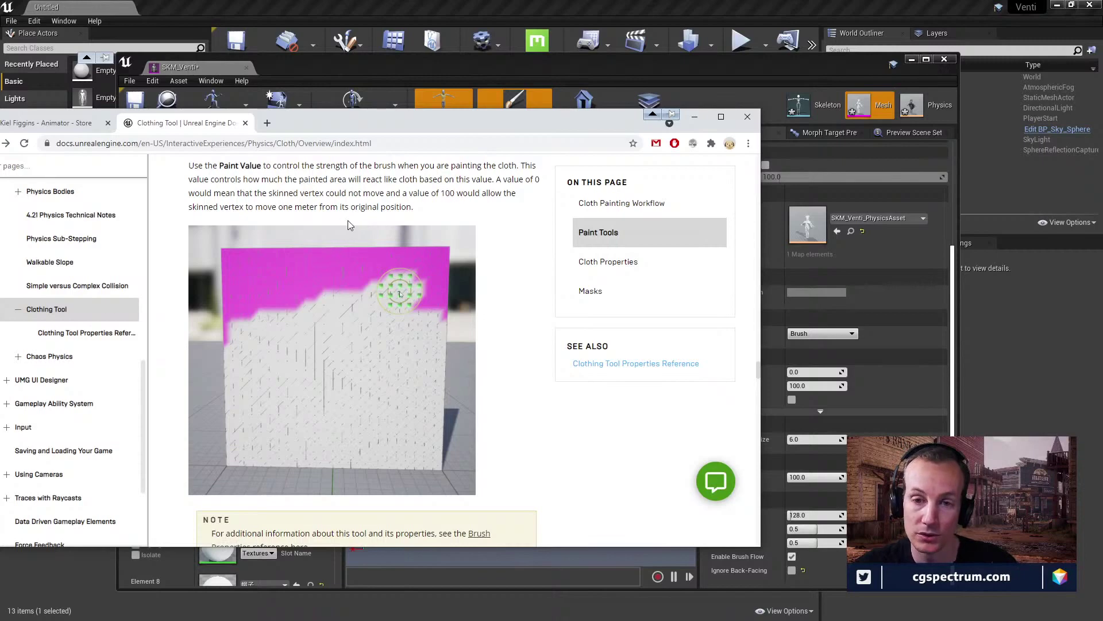
{"action": "left_click_drag", "start_coordinate": [440, 132], "coordinate": [329, 125]}
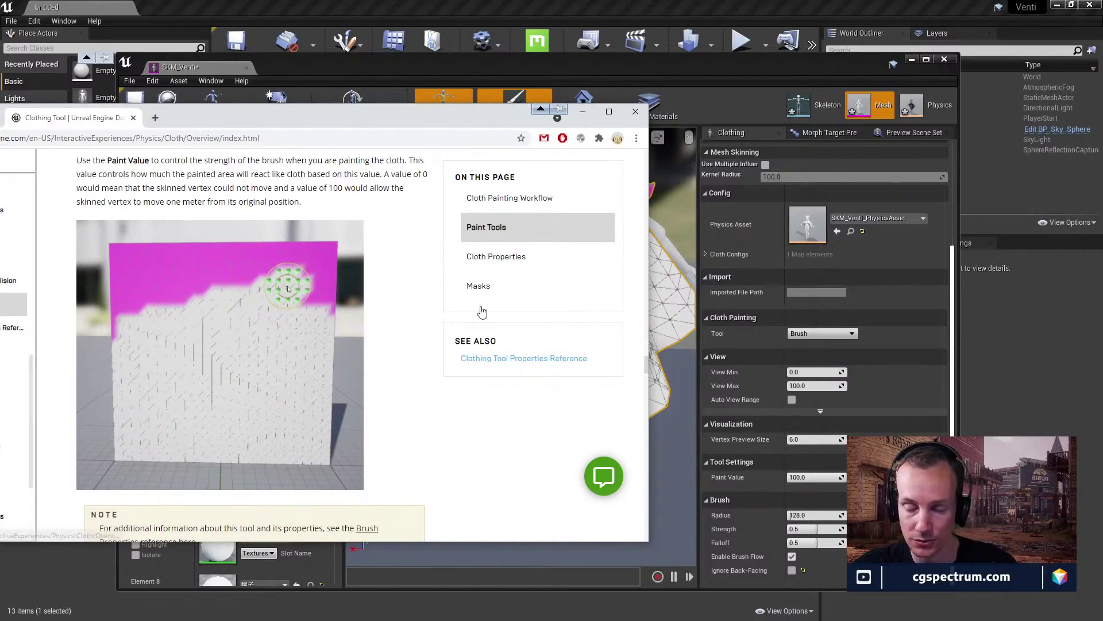
{"action": "scroll", "coordinate": [356, 333], "scroll_direction": "down", "scroll_amount": 2}
{"action": "scroll", "coordinate": [355, 337], "scroll_direction": "down", "scroll_amount": 2}
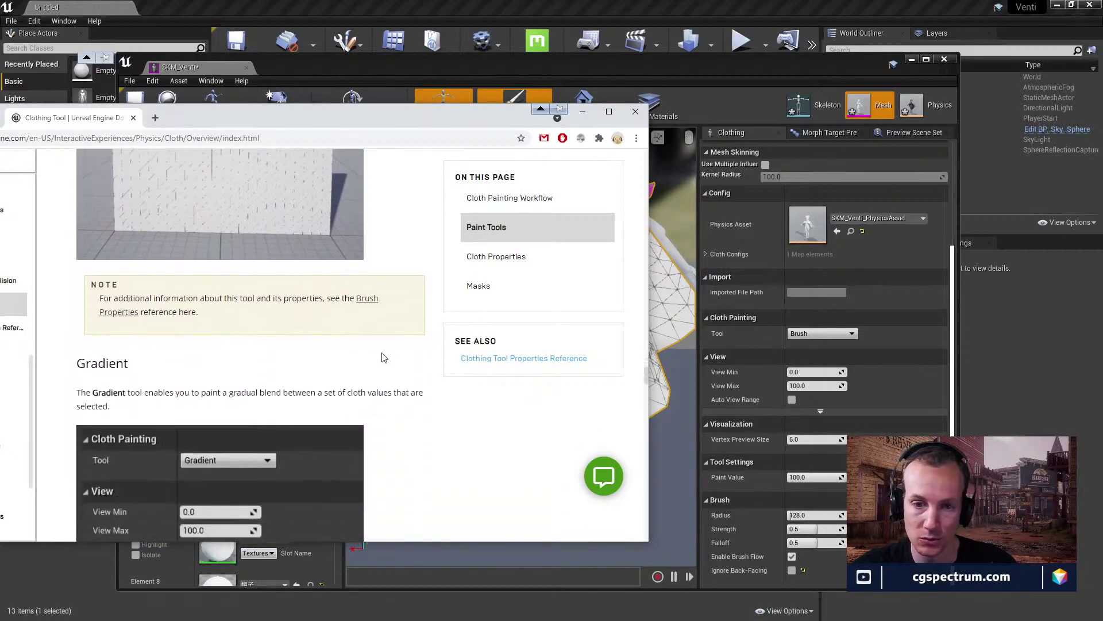
{"action": "scroll", "coordinate": [372, 355], "scroll_direction": "down", "scroll_amount": 2}
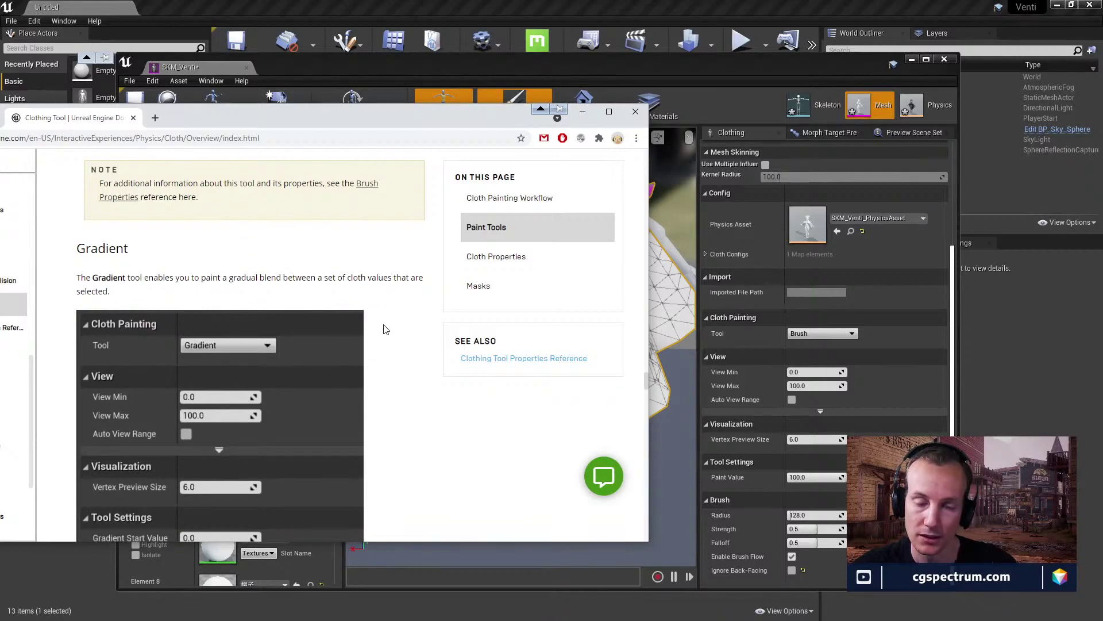
{"action": "scroll", "coordinate": [382, 331], "scroll_direction": "down", "scroll_amount": 1}
{"action": "scroll", "coordinate": [385, 328], "scroll_direction": "up", "scroll_amount": 1}
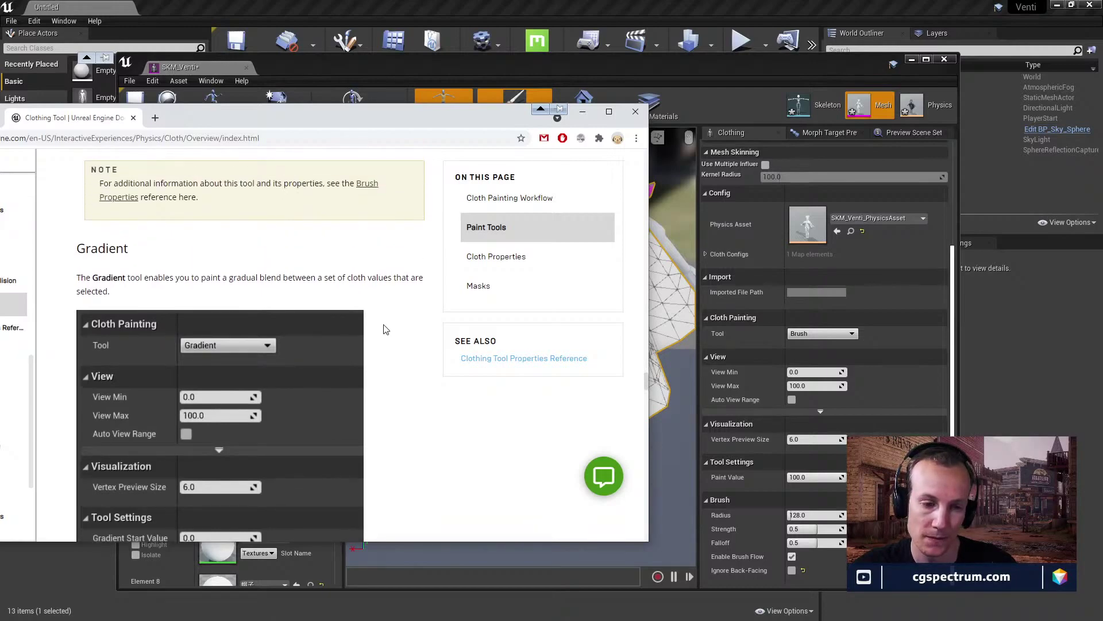
{"action": "scroll", "coordinate": [385, 326], "scroll_direction": "up", "scroll_amount": 1}
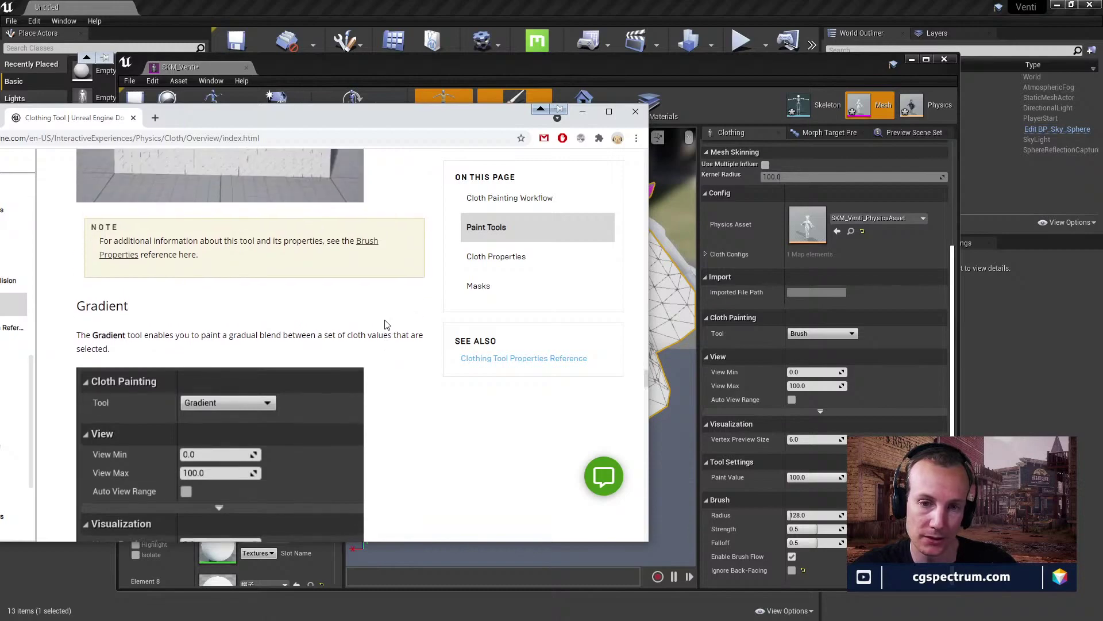
{"action": "scroll", "coordinate": [386, 325], "scroll_direction": "down", "scroll_amount": 1}
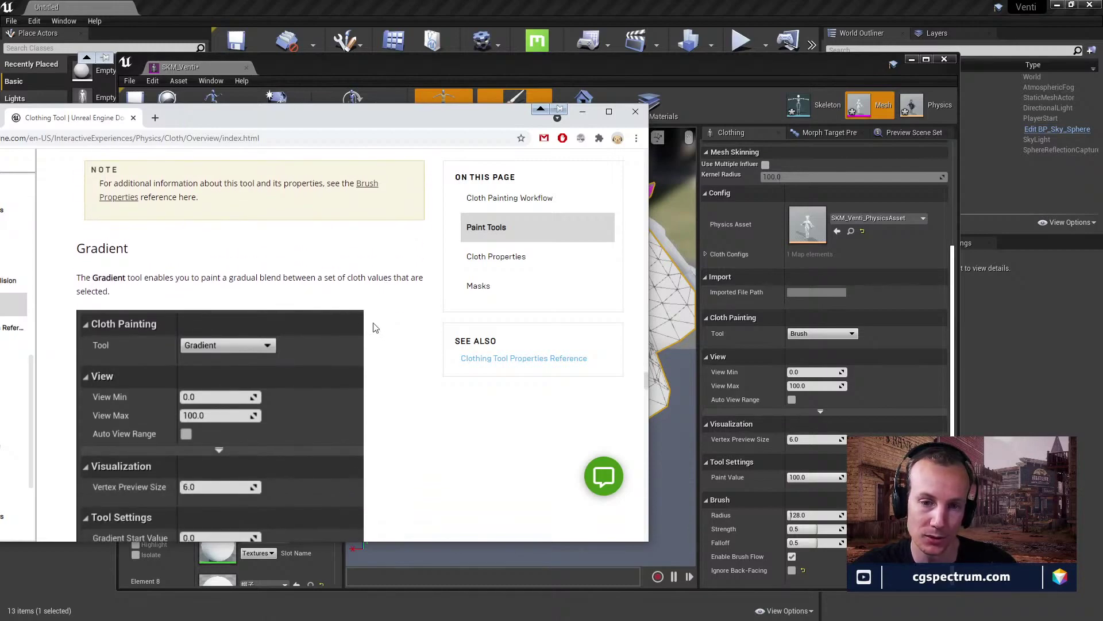
{"action": "scroll", "coordinate": [382, 327], "scroll_direction": "down", "scroll_amount": 1}
{"action": "scroll", "coordinate": [380, 327], "scroll_direction": "up", "scroll_amount": 1}
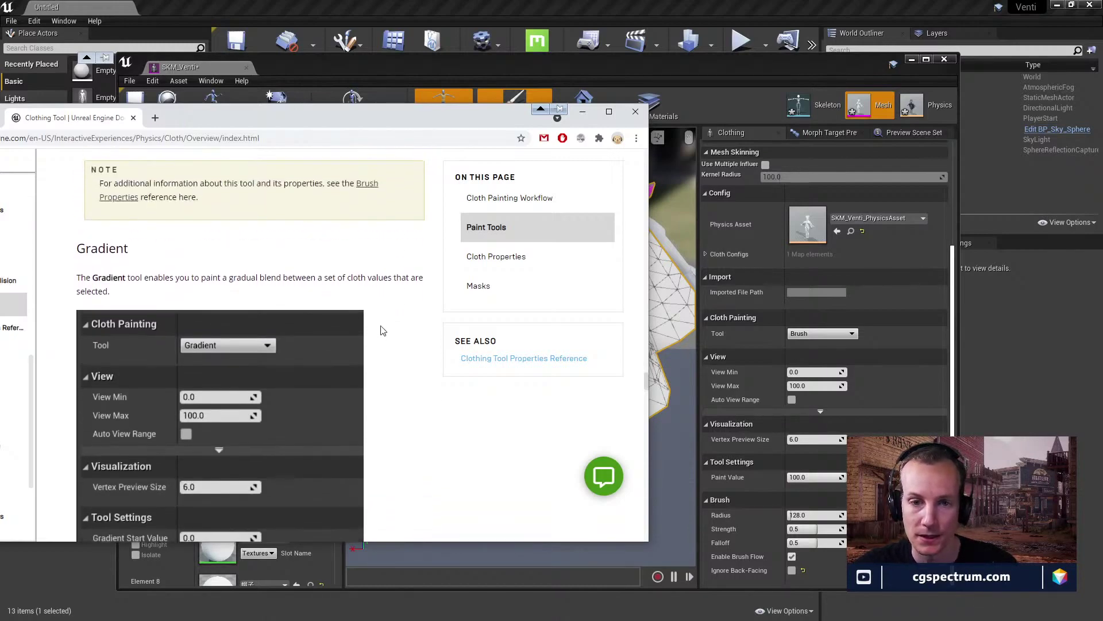
{"action": "scroll", "coordinate": [382, 328], "scroll_direction": "down", "scroll_amount": 1}
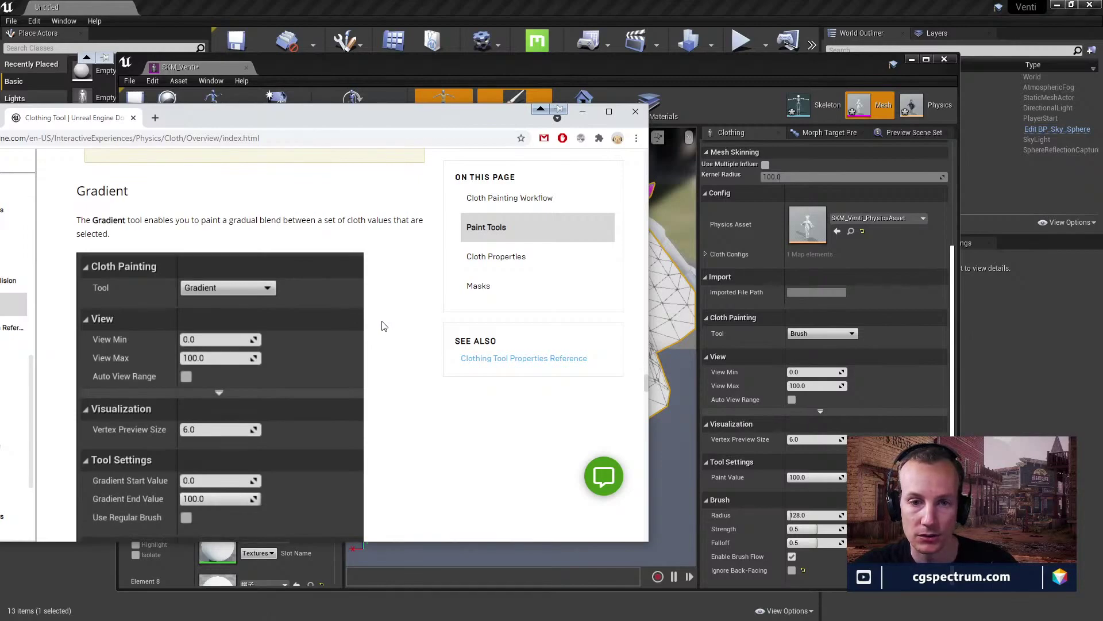
{"action": "scroll", "coordinate": [383, 325], "scroll_direction": "down", "scroll_amount": 3}
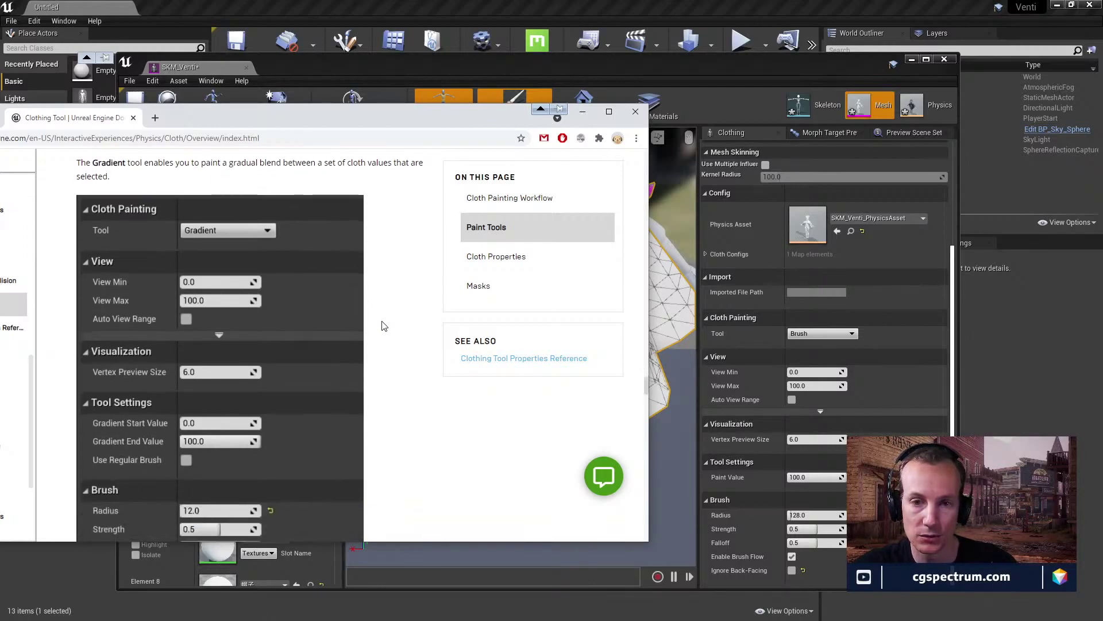
{"action": "scroll", "coordinate": [383, 325], "scroll_direction": "up", "scroll_amount": 2}
{"action": "scroll", "coordinate": [385, 328], "scroll_direction": "down", "scroll_amount": 3}
{"action": "scroll", "coordinate": [385, 327], "scroll_direction": "down", "scroll_amount": 8}
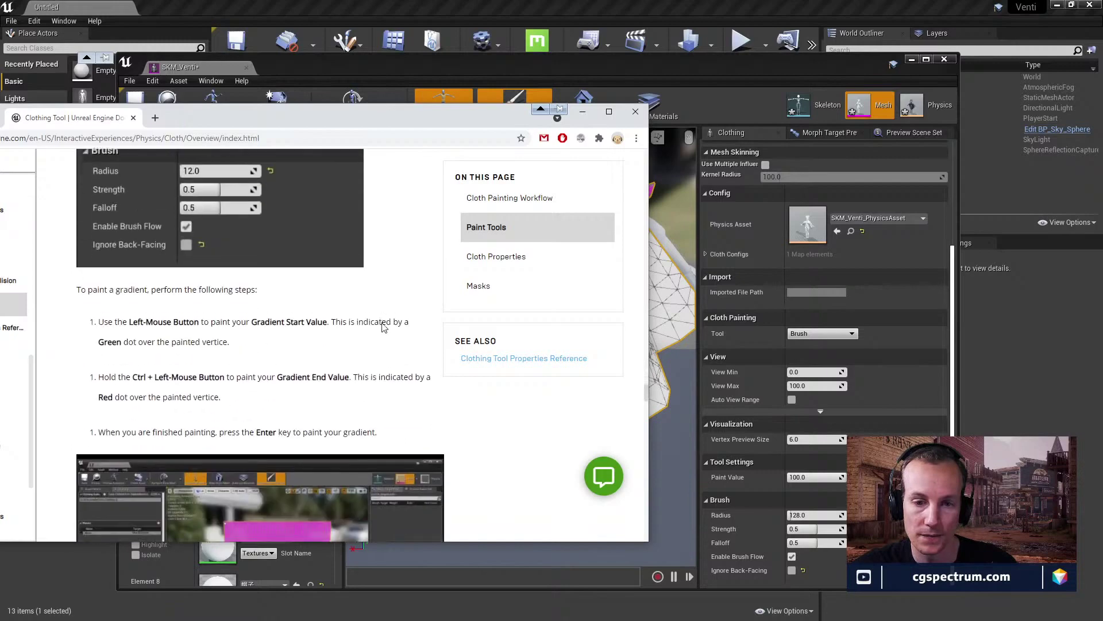
{"action": "scroll", "coordinate": [382, 322], "scroll_direction": "up", "scroll_amount": 2}
{"action": "scroll", "coordinate": [339, 339], "scroll_direction": "down", "scroll_amount": 1}
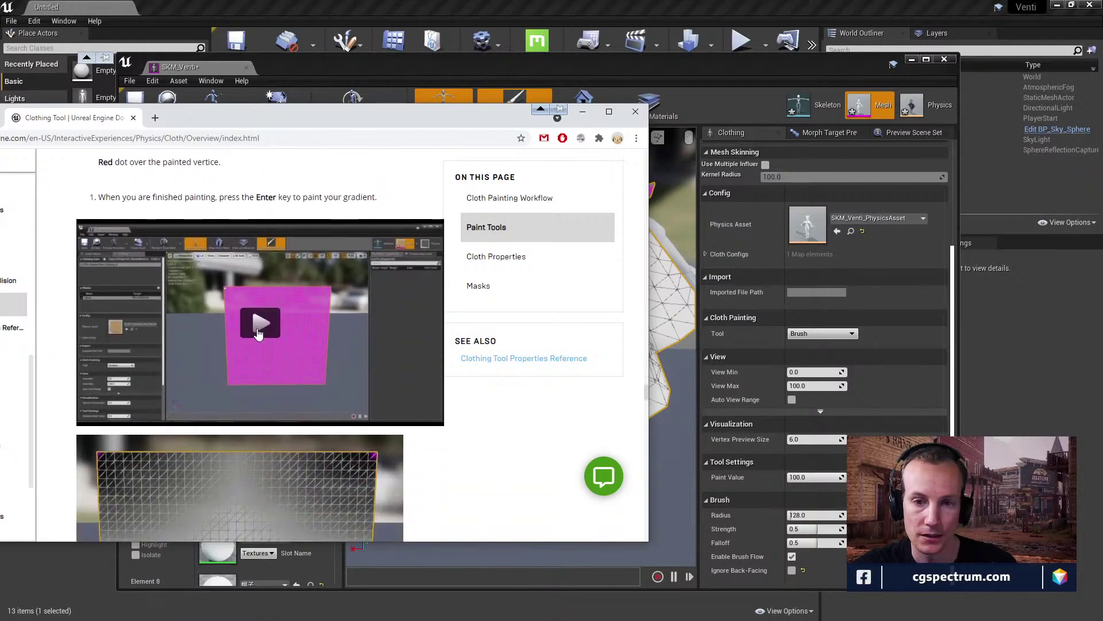
Play the documentation's gradient painting video, compare it with the written steps and example image, and pause it.
{"action": "left_click", "coordinate": [351, 319]}
{"action": "scroll", "coordinate": [385, 311], "scroll_direction": "up", "scroll_amount": 1}
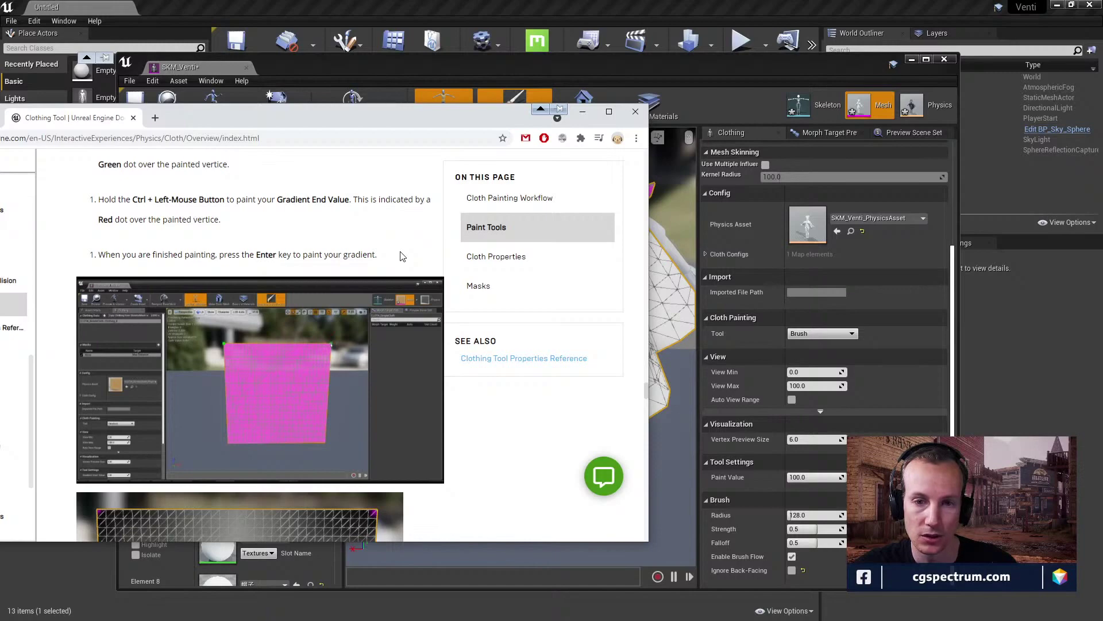
{"action": "scroll", "coordinate": [401, 256], "scroll_direction": "up", "scroll_amount": 2}
{"action": "scroll", "coordinate": [389, 276], "scroll_direction": "down", "scroll_amount": 3}
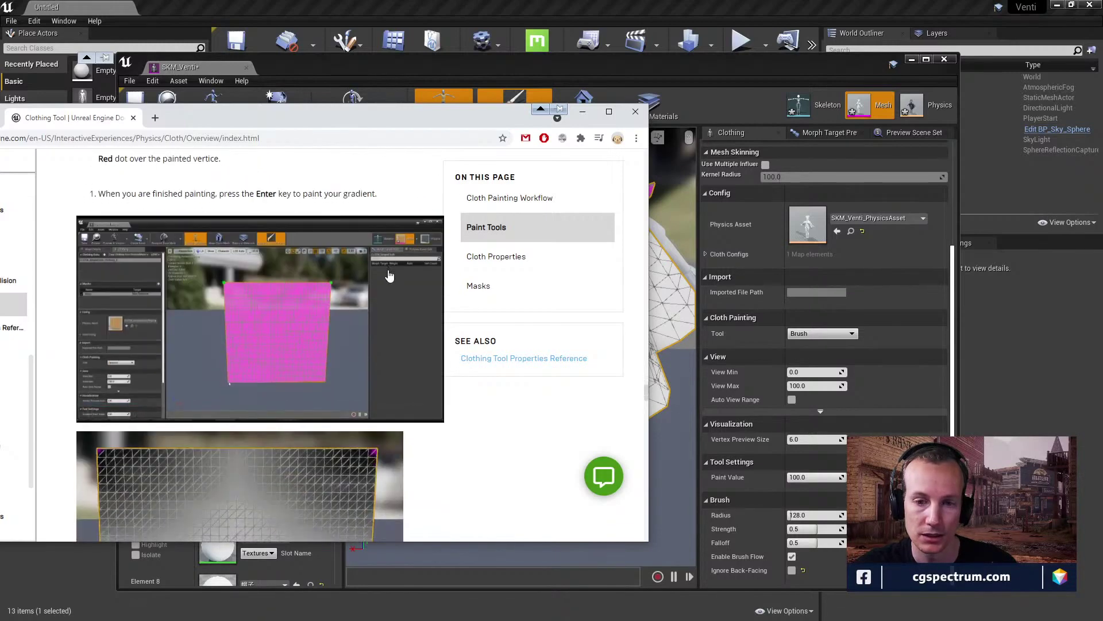
{"action": "scroll", "coordinate": [389, 276], "scroll_direction": "down", "scroll_amount": 3}
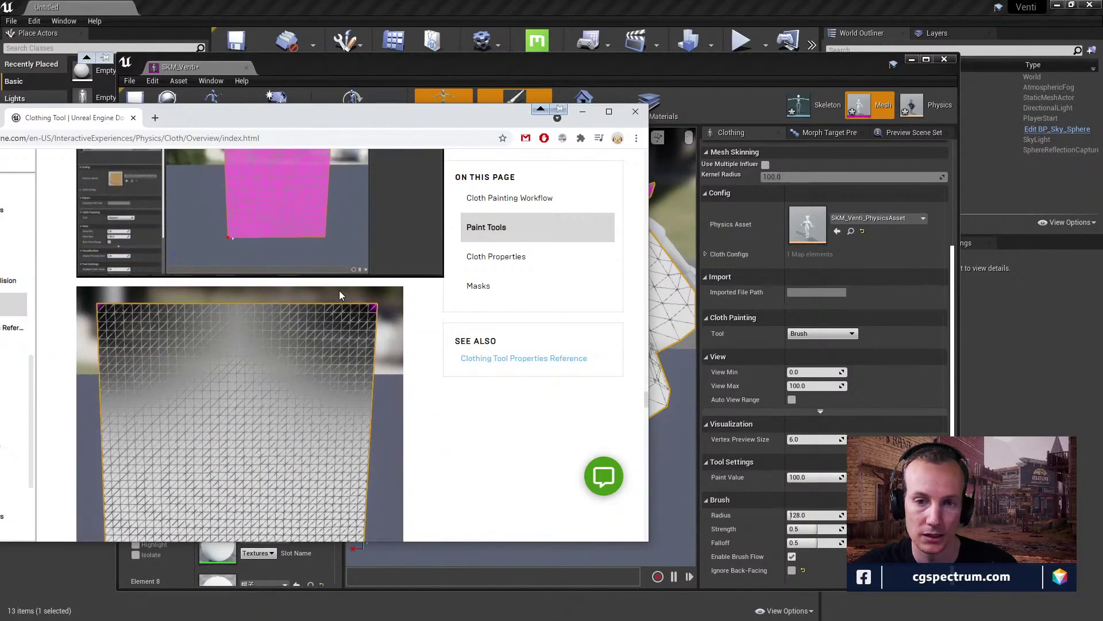
{"action": "scroll", "coordinate": [339, 291], "scroll_direction": "up", "scroll_amount": 1}
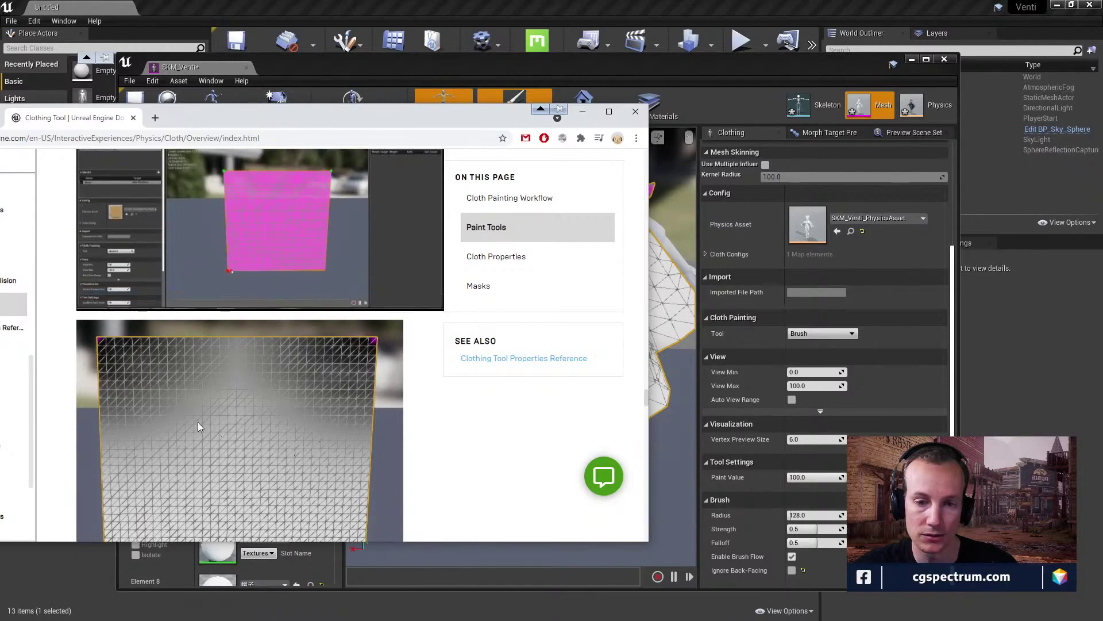
{"action": "scroll", "coordinate": [332, 379], "scroll_direction": "down", "scroll_amount": 1}
{"action": "scroll", "coordinate": [339, 356], "scroll_direction": "up", "scroll_amount": 2}
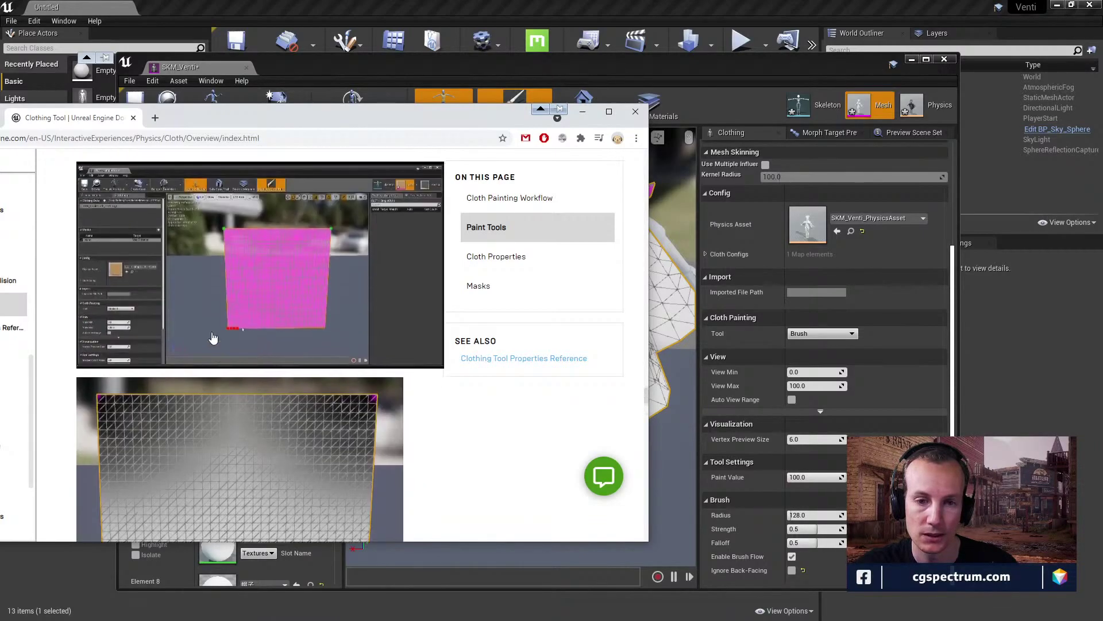
{"action": "scroll", "coordinate": [213, 338], "scroll_direction": "up", "scroll_amount": 2}
{"action": "left_click", "coordinate": [348, 378]}
{"action": "scroll", "coordinate": [348, 378], "scroll_direction": "down", "scroll_amount": 4}
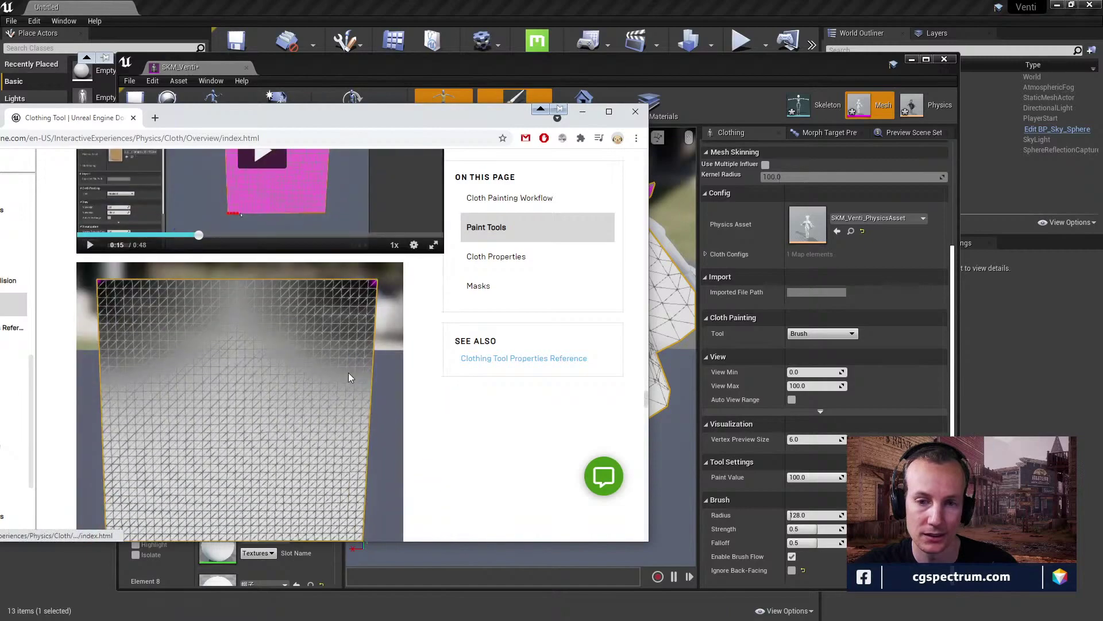
Read the documentation's Smooth and Fill paint tool sections, including their tool settings.
{"action": "scroll", "coordinate": [348, 372], "scroll_direction": "down", "scroll_amount": 3}
{"action": "mouse_move", "coordinate": [431, 118]}
{"action": "left_mouse_down"}
{"action": "mouse_move", "coordinate": [453, 402]}
{"action": "mouse_move", "coordinate": [500, 256]}
{"action": "mouse_move", "coordinate": [517, 129]}
{"action": "left_mouse_up"}
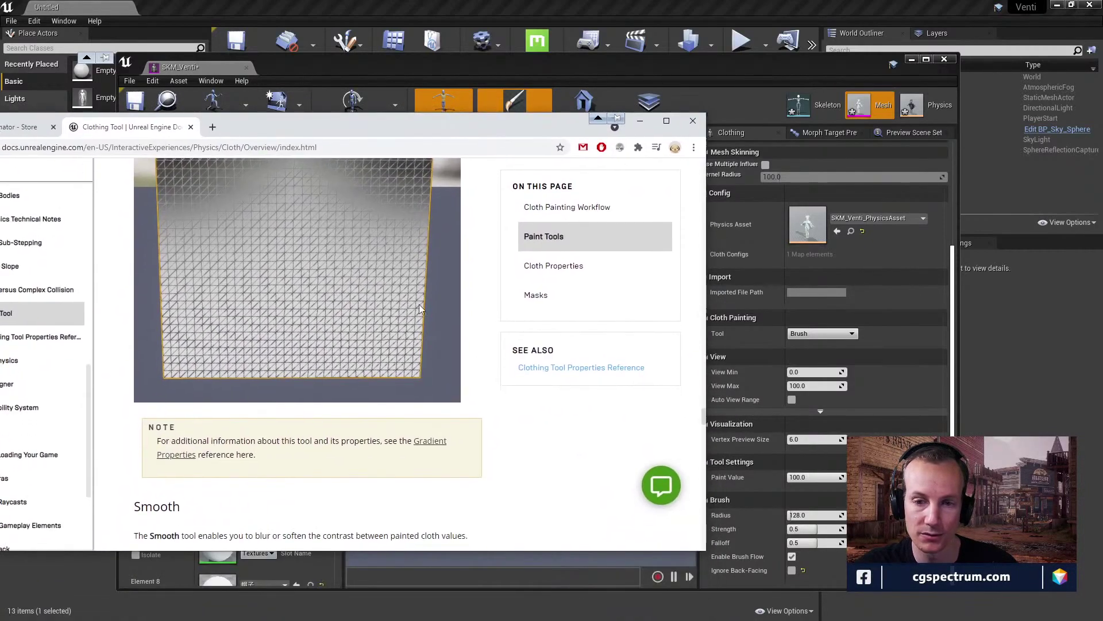
{"action": "scroll", "coordinate": [419, 309], "scroll_direction": "down", "scroll_amount": 6}
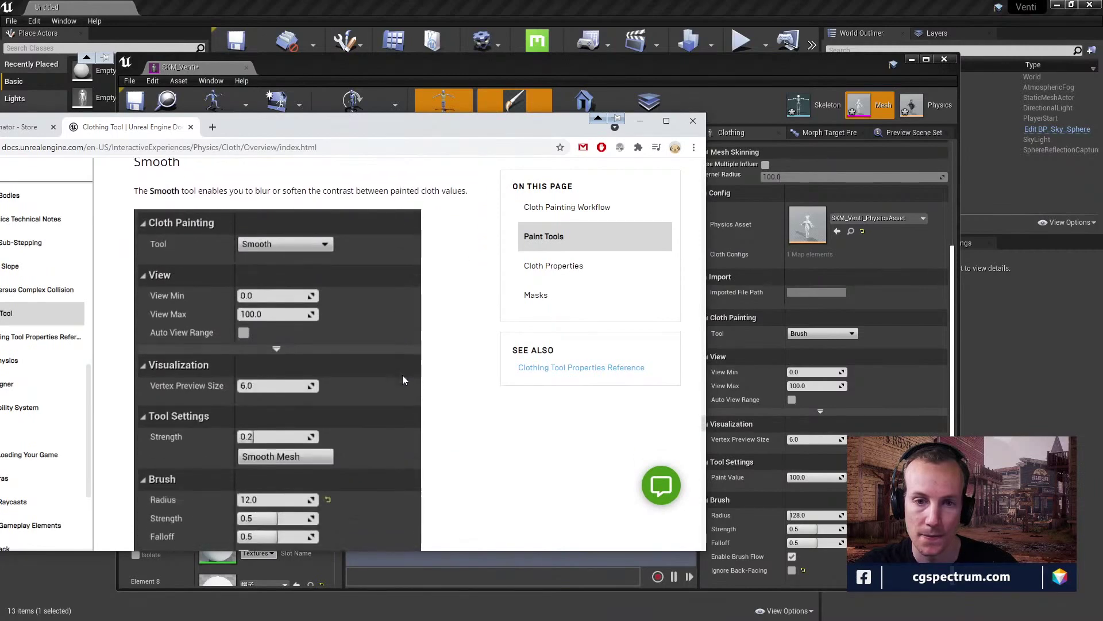
{"action": "scroll", "coordinate": [403, 378], "scroll_direction": "up", "scroll_amount": 5}
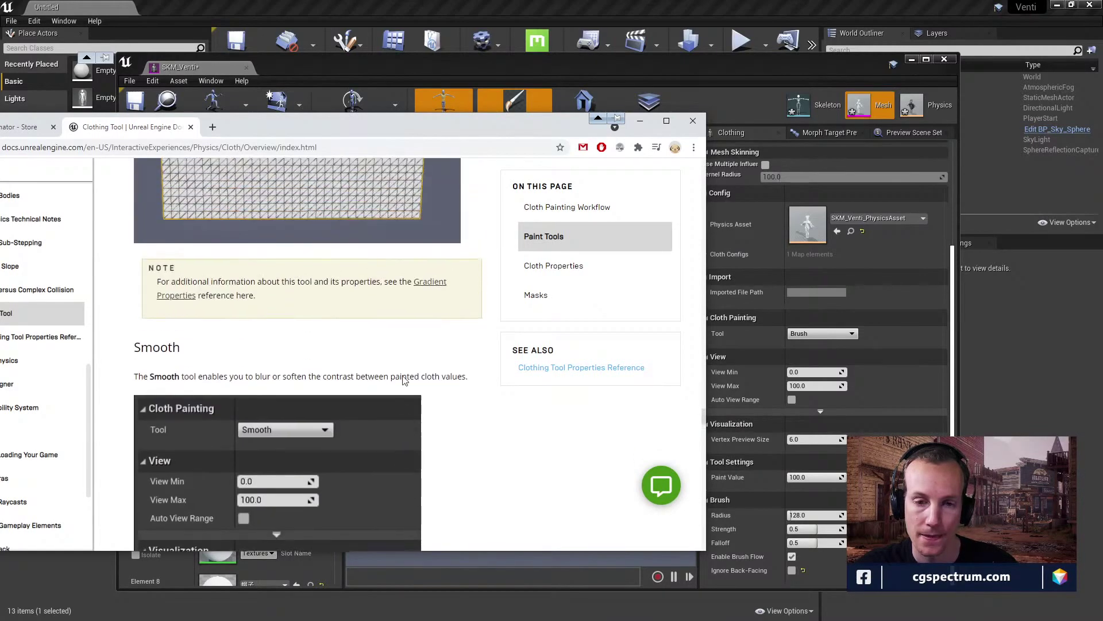
{"action": "scroll", "coordinate": [403, 380], "scroll_direction": "down", "scroll_amount": 5}
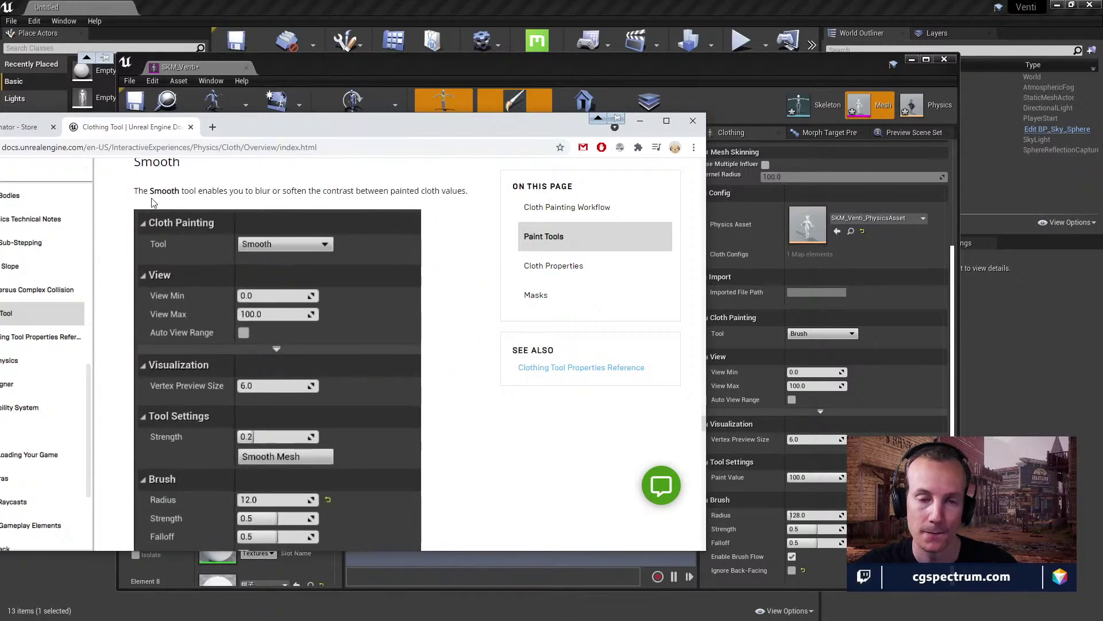
{"action": "scroll", "coordinate": [350, 353], "scroll_direction": "down", "scroll_amount": 10}
{"action": "scroll", "coordinate": [357, 360], "scroll_direction": "down", "scroll_amount": 5}
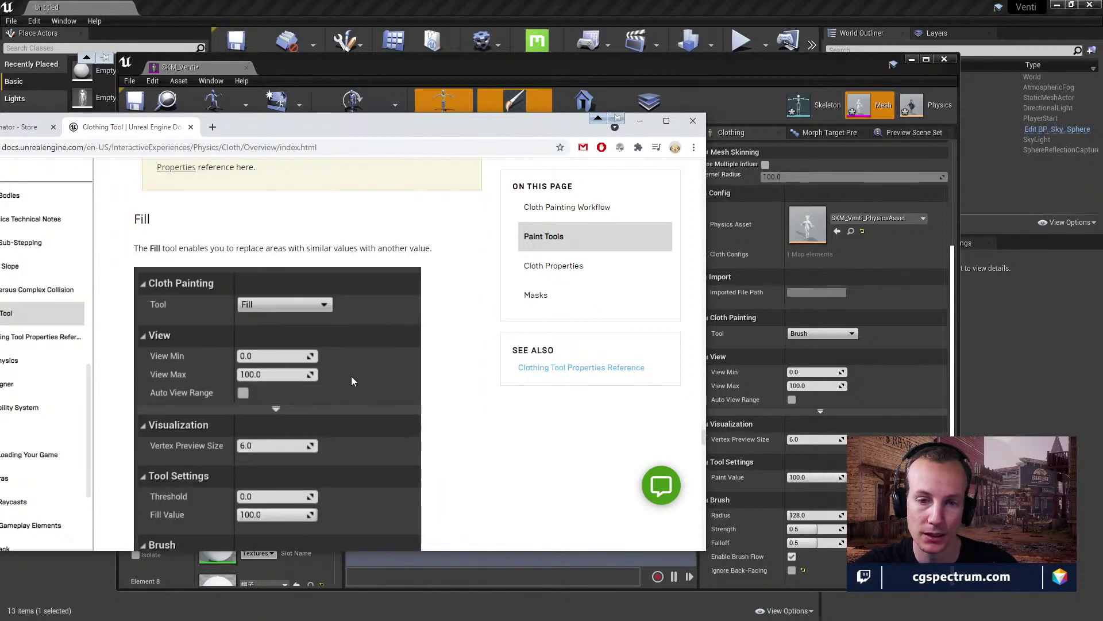
{"action": "scroll", "coordinate": [352, 374], "scroll_direction": "down", "scroll_amount": 7}
Examine the Cloth Properties section of the documentation and its list of ClothConfig parameters.
{"action": "scroll", "coordinate": [353, 371], "scroll_direction": "down", "scroll_amount": 8}
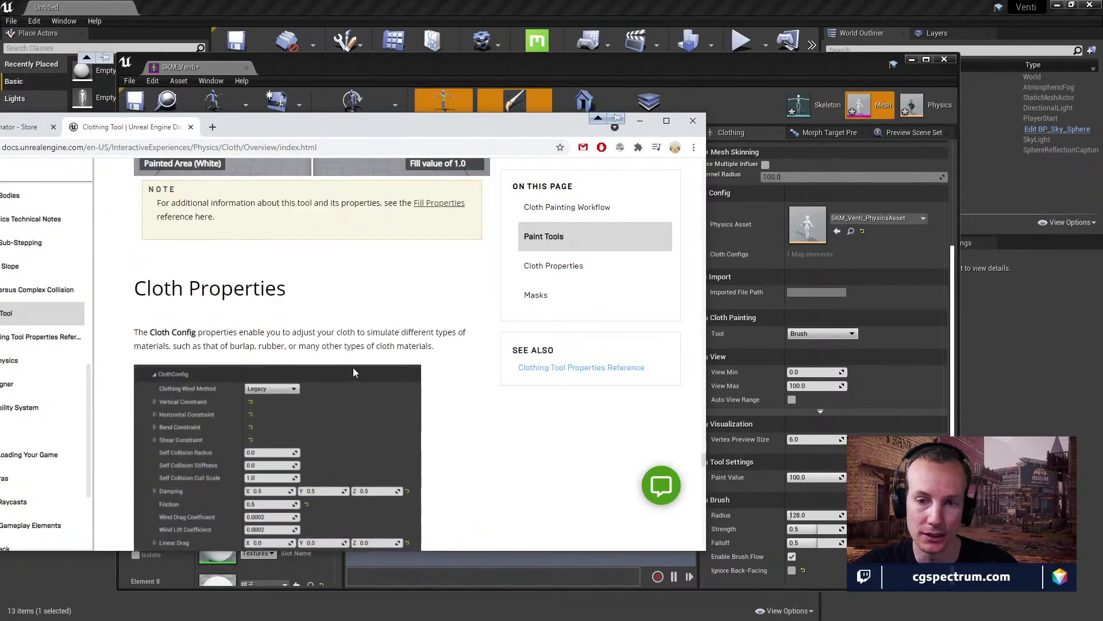
{"action": "scroll", "coordinate": [348, 374], "scroll_direction": "up", "scroll_amount": 3}
{"action": "scroll", "coordinate": [348, 375], "scroll_direction": "down", "scroll_amount": 3}
{"action": "scroll", "coordinate": [348, 376], "scroll_direction": "down", "scroll_amount": 1}
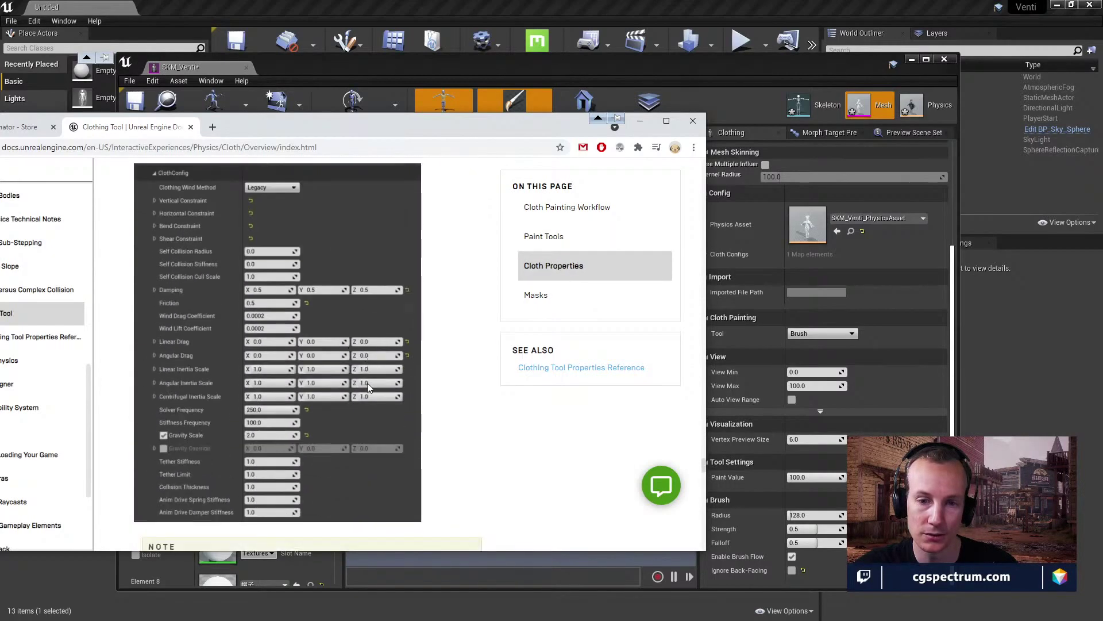
{"action": "scroll", "coordinate": [368, 382], "scroll_direction": "up", "scroll_amount": 2}
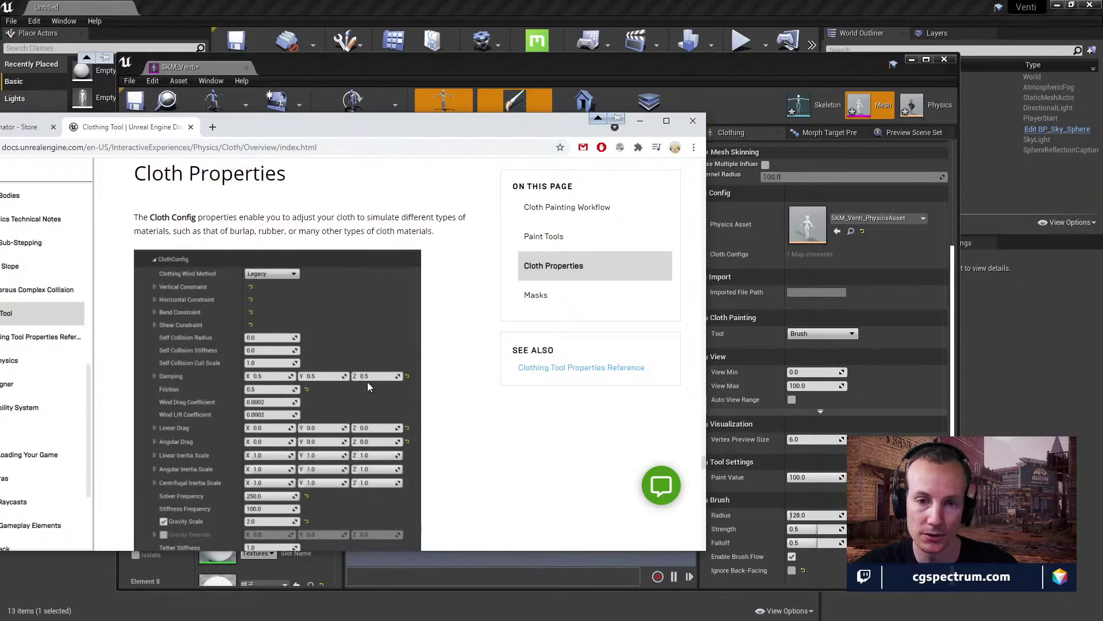
{"action": "scroll", "coordinate": [367, 386], "scroll_direction": "down", "scroll_amount": 1}
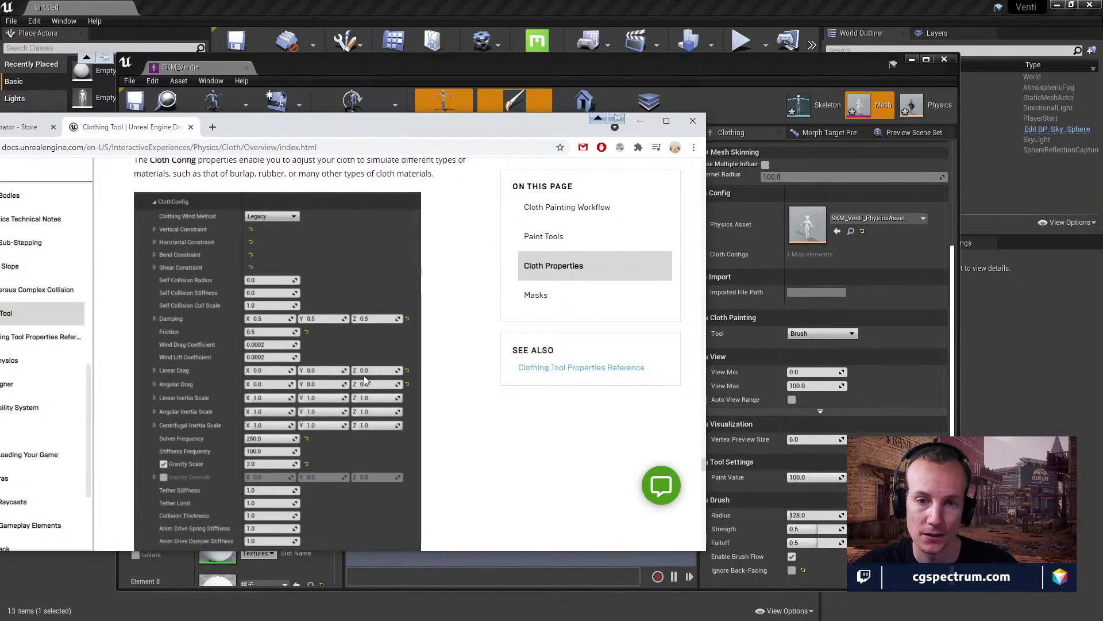
{"action": "scroll", "coordinate": [363, 375], "scroll_direction": "down", "scroll_amount": 1}
{"action": "scroll", "coordinate": [363, 375], "scroll_direction": "up", "scroll_amount": 1}
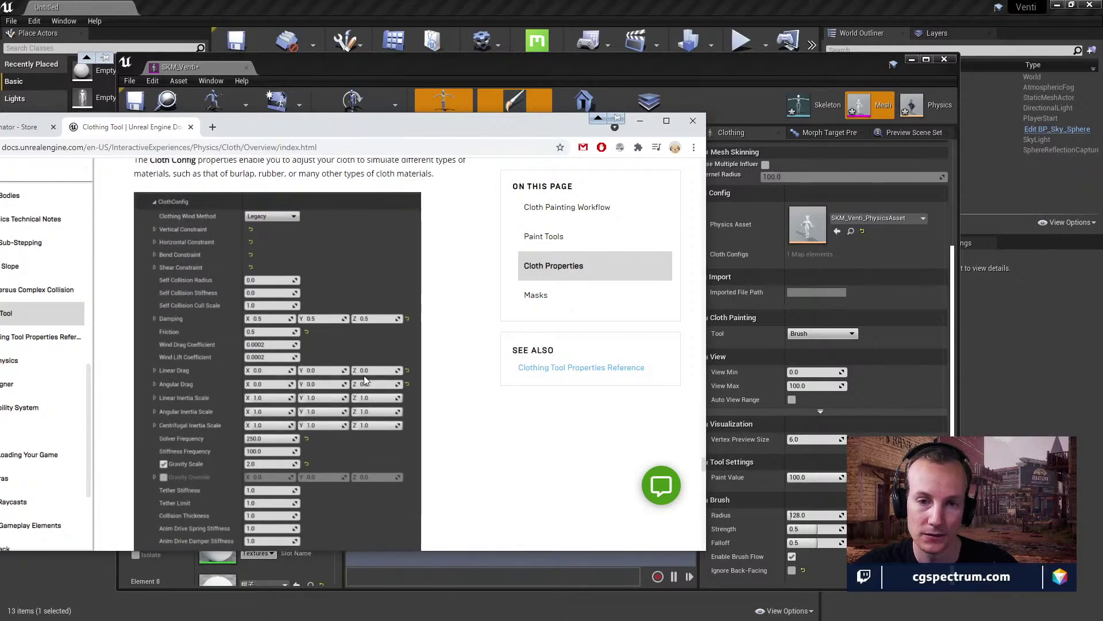
{"action": "scroll", "coordinate": [364, 375], "scroll_direction": "down", "scroll_amount": 1}
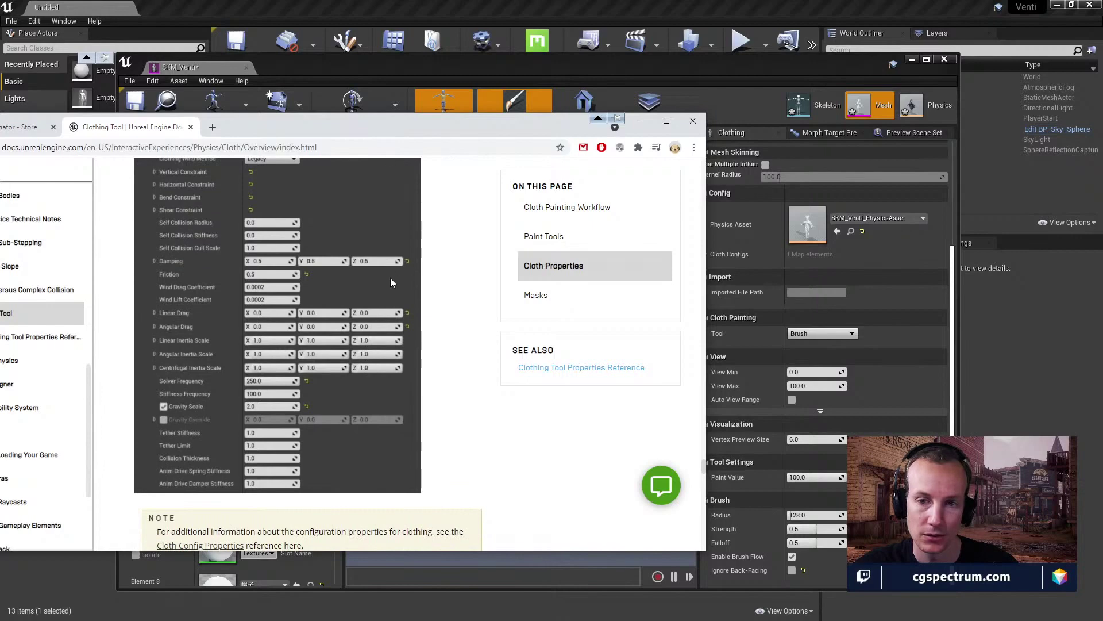
{"action": "scroll", "coordinate": [390, 277], "scroll_direction": "up", "scroll_amount": 2}
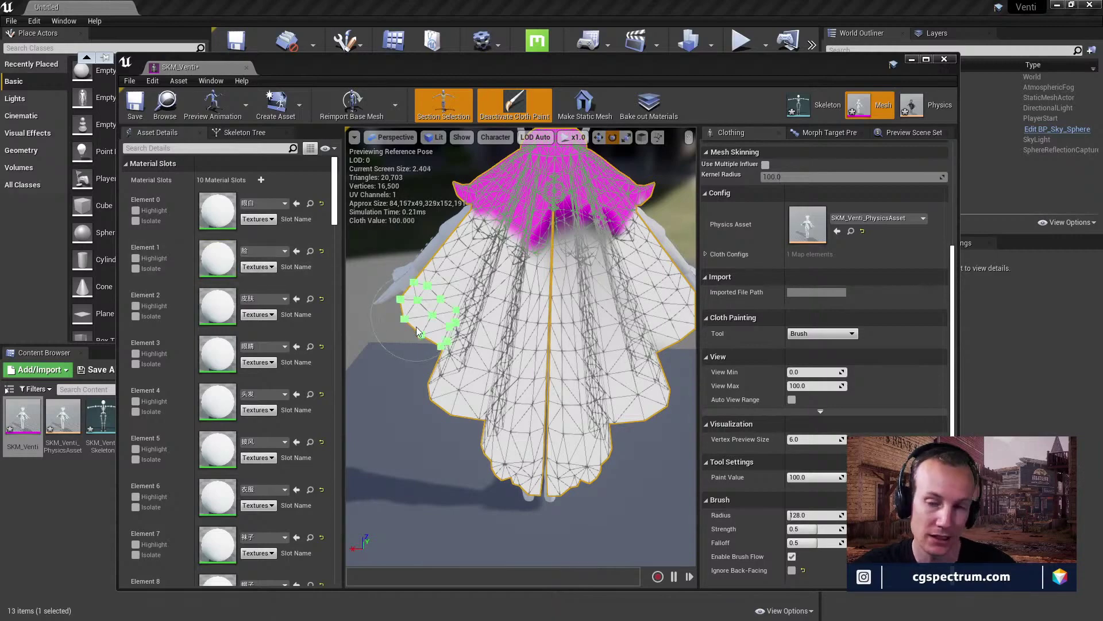
Expand the cape's Cloth Configs down to the ClothConfig properties and review the parameter list.
{"action": "right_click_drag", "start_coordinate": [560, 260], "coordinate": [466, 255]}
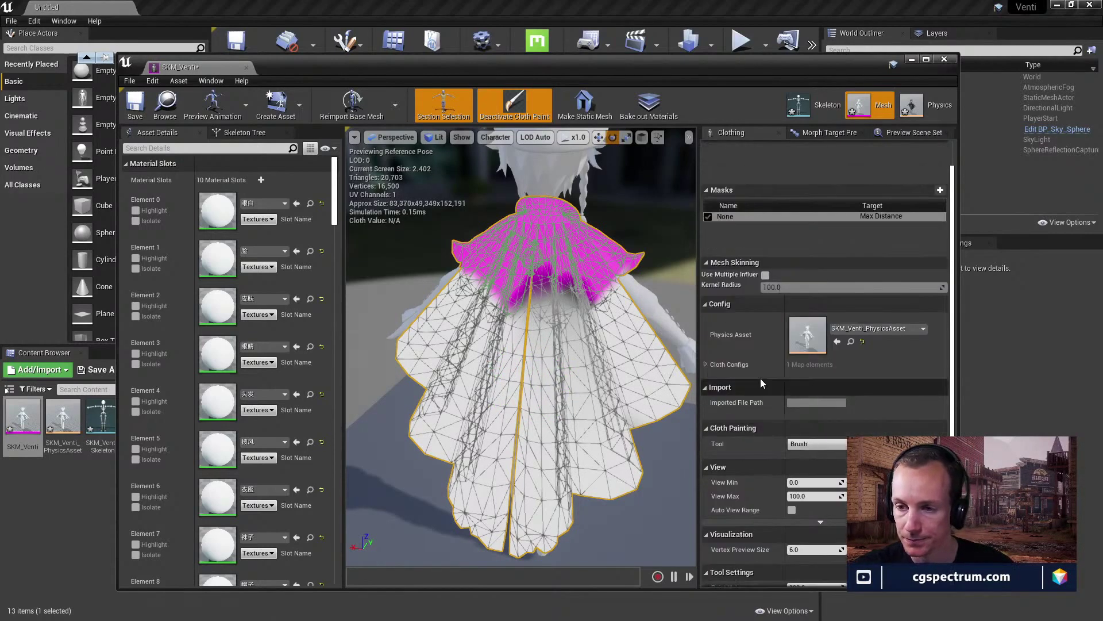
{"action": "left_click", "coordinate": [707, 364]}
{"action": "left_click", "coordinate": [711, 378]}
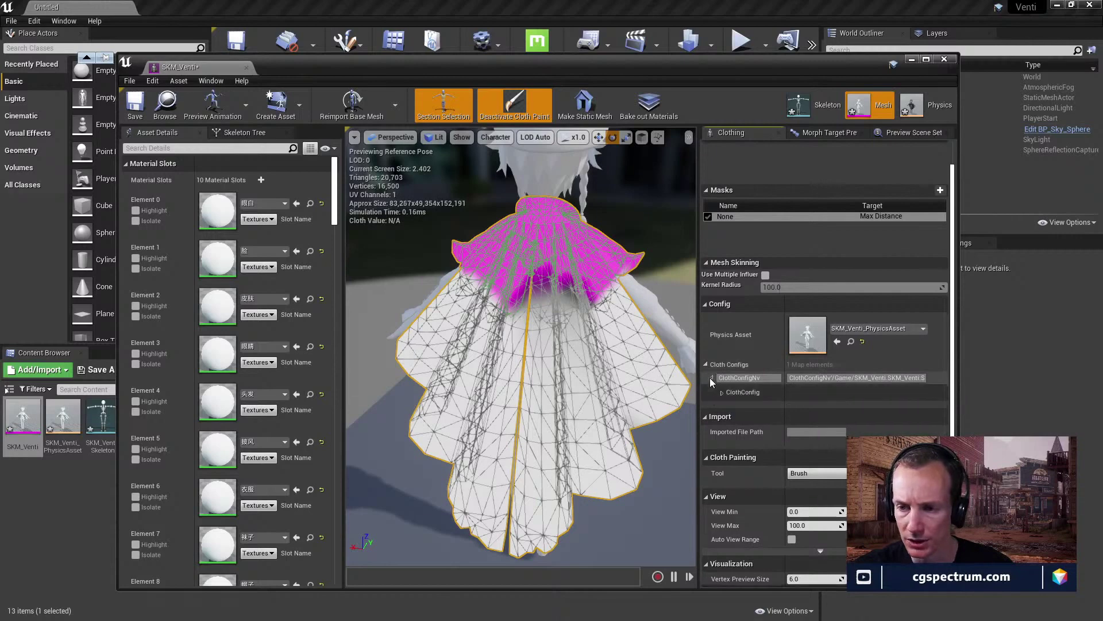
{"action": "left_click", "coordinate": [722, 392]}
{"action": "scroll", "coordinate": [829, 430], "scroll_direction": "down", "scroll_amount": 1}
{"action": "scroll", "coordinate": [831, 432], "scroll_direction": "down", "scroll_amount": 5}
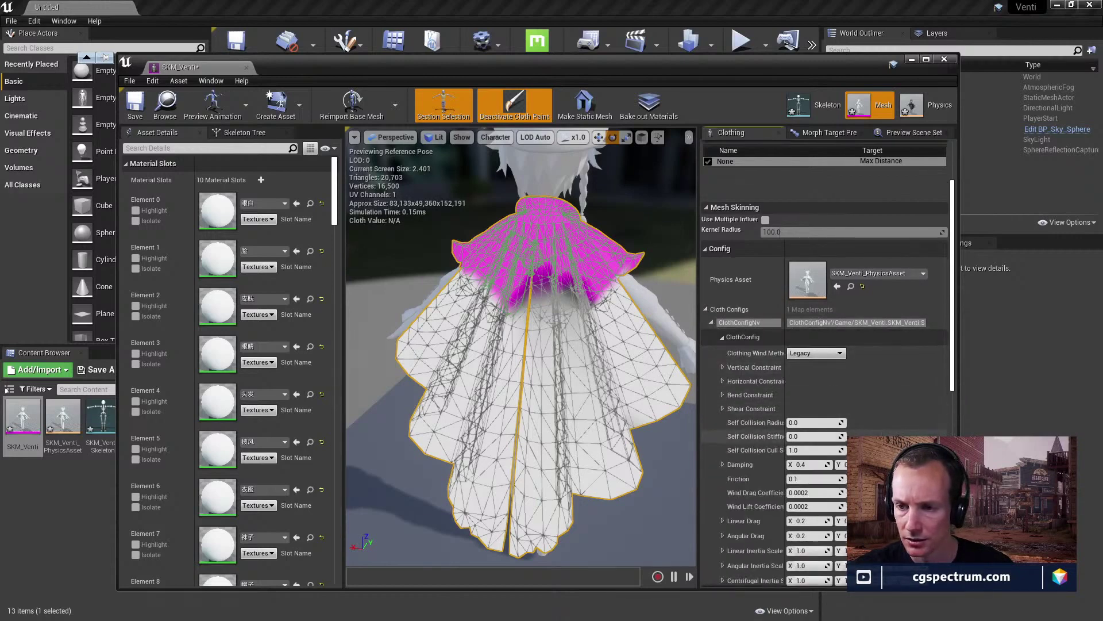
{"action": "scroll", "coordinate": [901, 435], "scroll_direction": "up", "scroll_amount": 1}
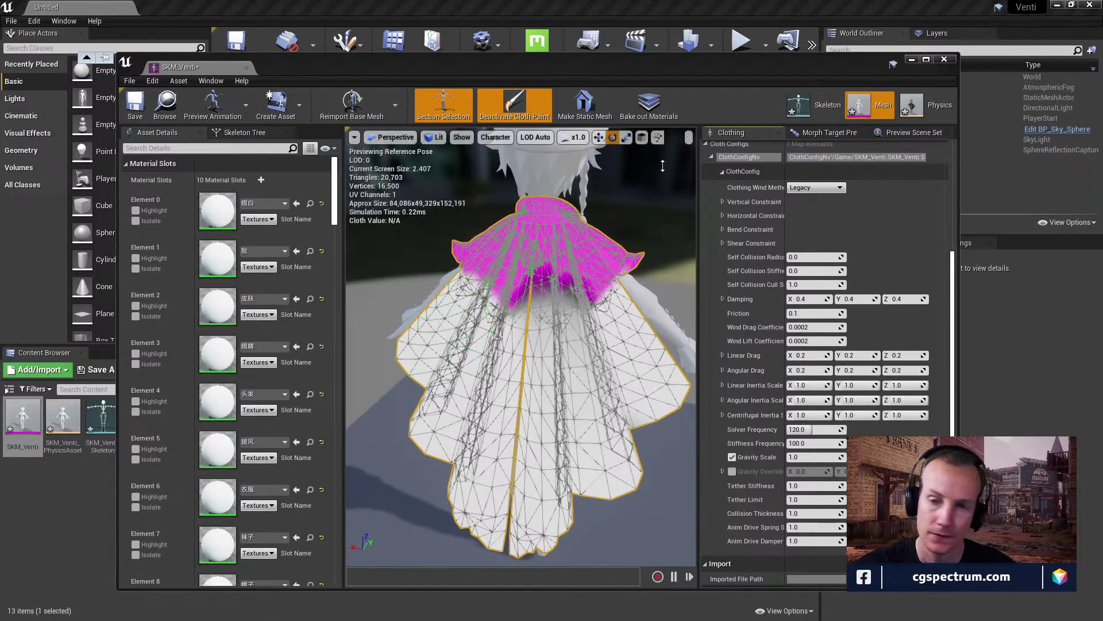
Switch to the browser's Clothing Tool documentation and read the Masks section on targets, creating masks and copying vertex colors.
{"action": "key", "text": "alt+Tab"}
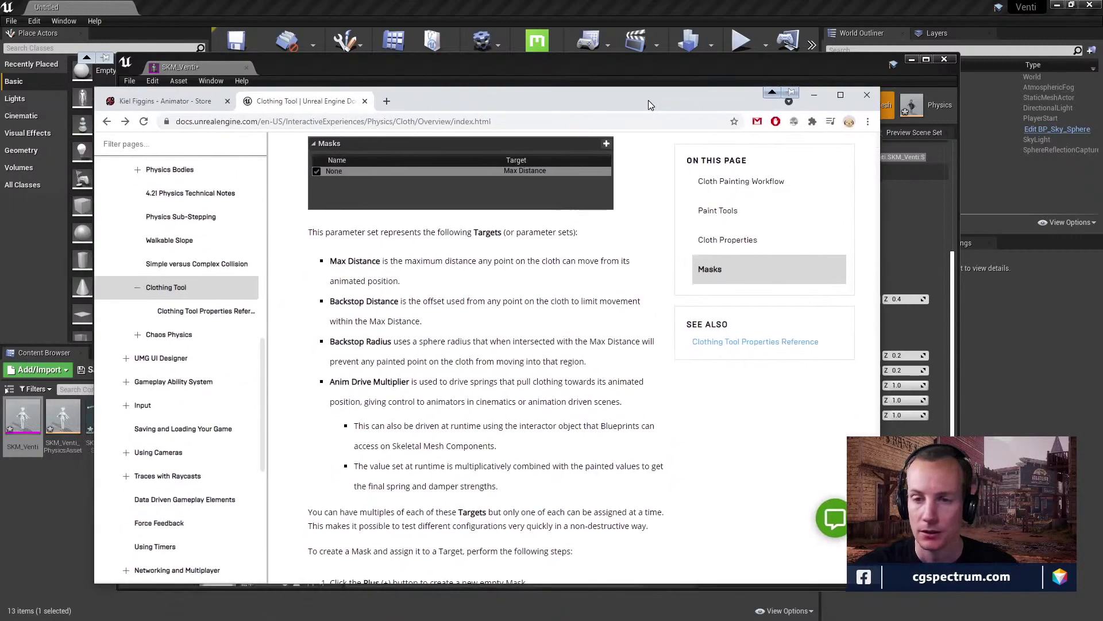
{"action": "scroll", "coordinate": [505, 363], "scroll_direction": "up", "scroll_amount": 2}
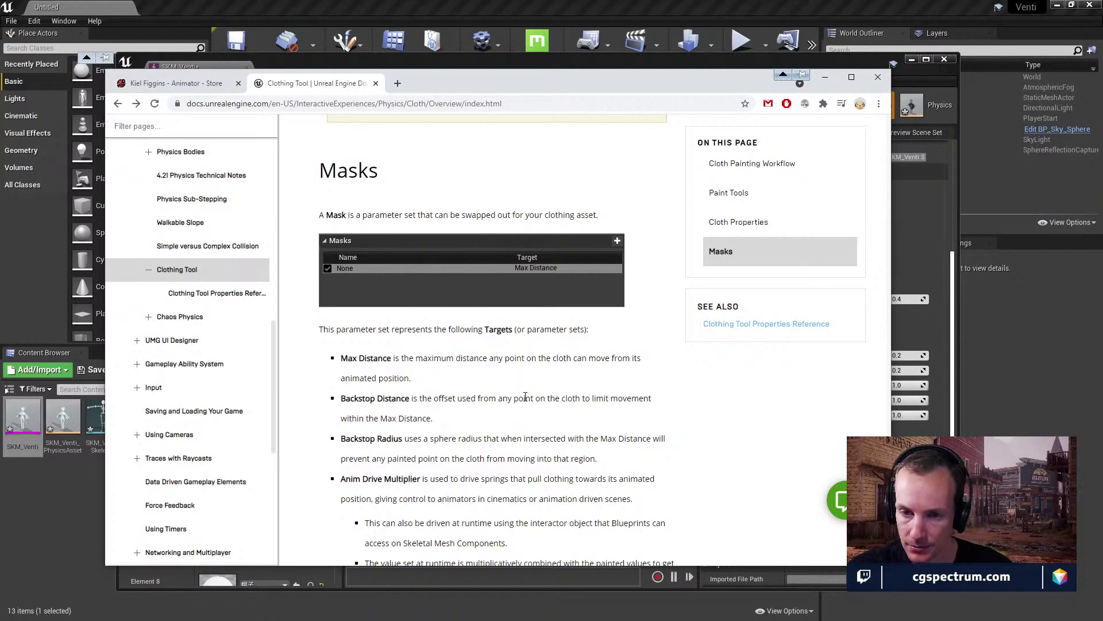
{"action": "scroll", "coordinate": [524, 397], "scroll_direction": "down", "scroll_amount": 2}
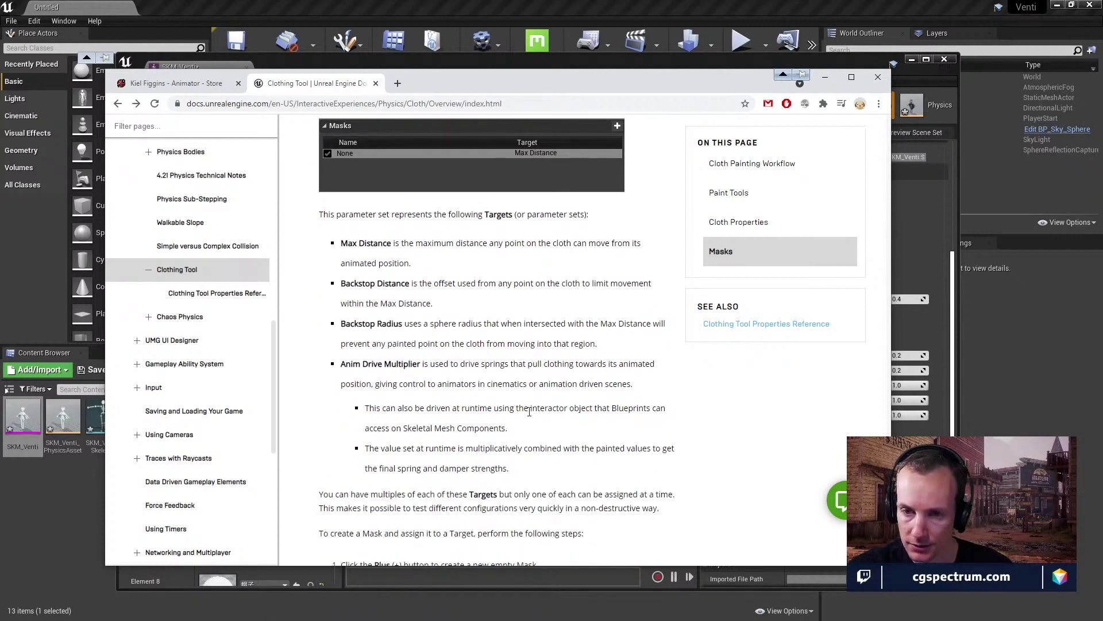
{"action": "scroll", "coordinate": [529, 412], "scroll_direction": "down", "scroll_amount": 5}
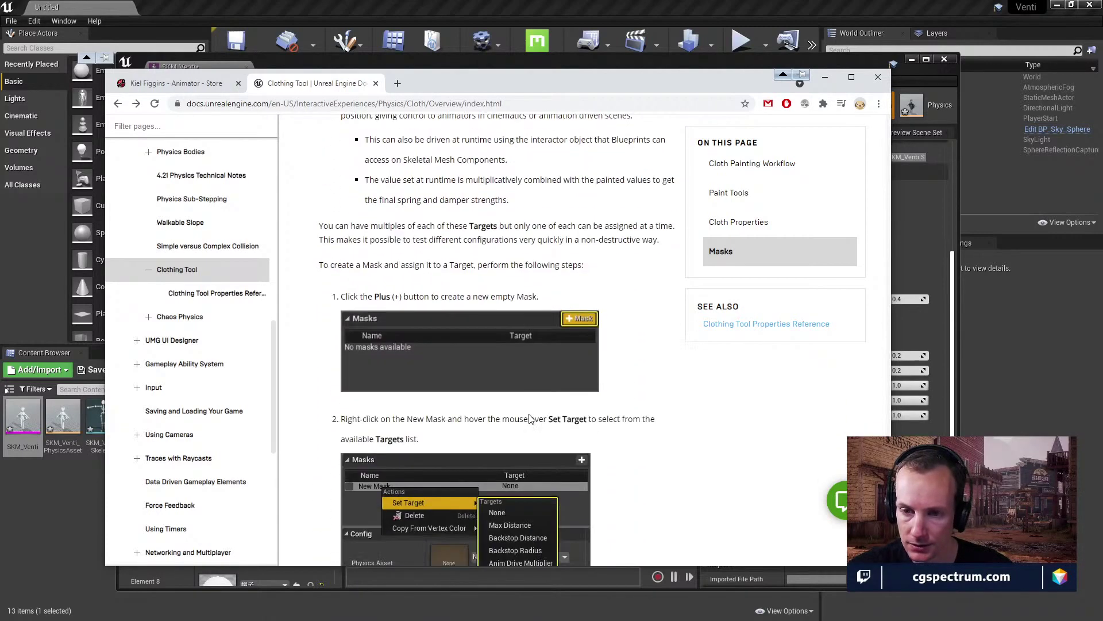
{"action": "scroll", "coordinate": [531, 420], "scroll_direction": "down", "scroll_amount": 3}
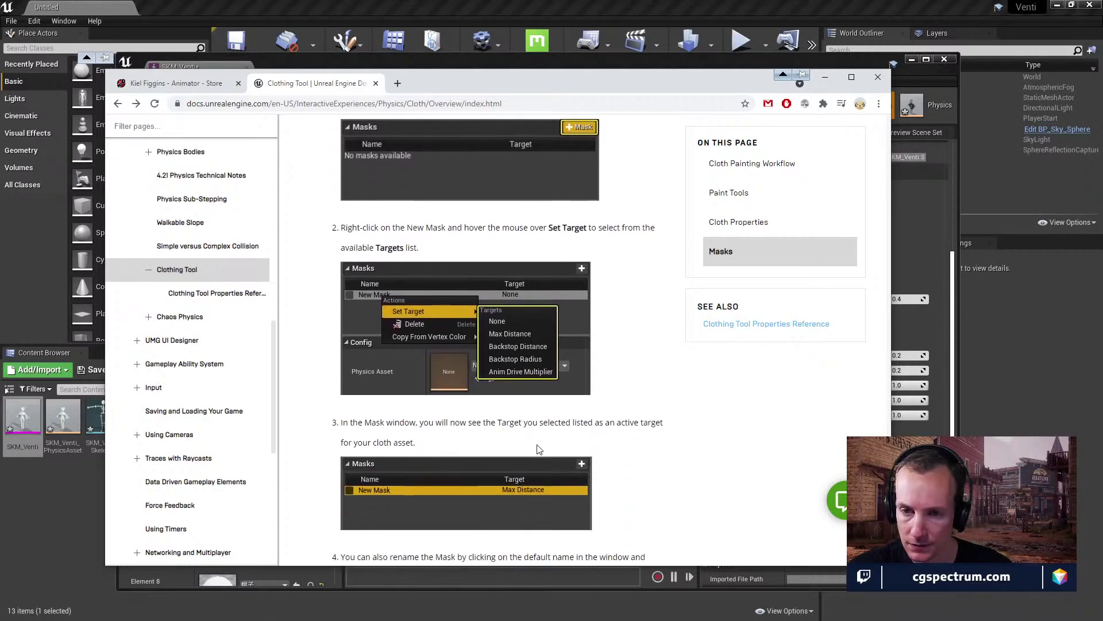
{"action": "scroll", "coordinate": [540, 449], "scroll_direction": "down", "scroll_amount": 2}
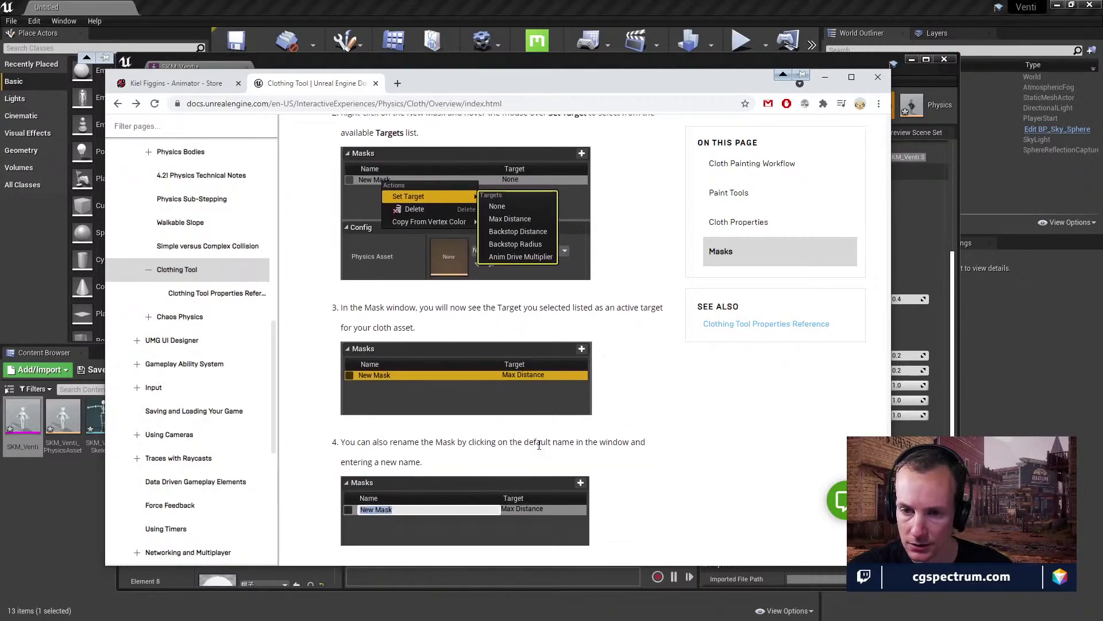
{"action": "scroll", "coordinate": [539, 445], "scroll_direction": "down", "scroll_amount": 1}
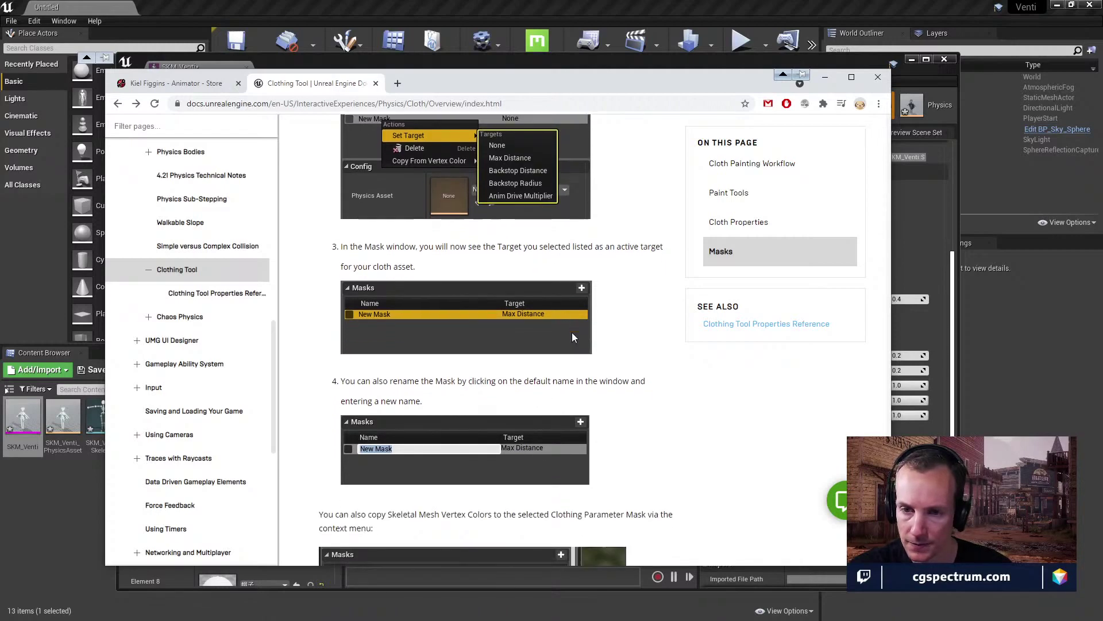
{"action": "scroll", "coordinate": [571, 332], "scroll_direction": "down", "scroll_amount": 4}
{"action": "scroll", "coordinate": [573, 351], "scroll_direction": "down", "scroll_amount": 2}
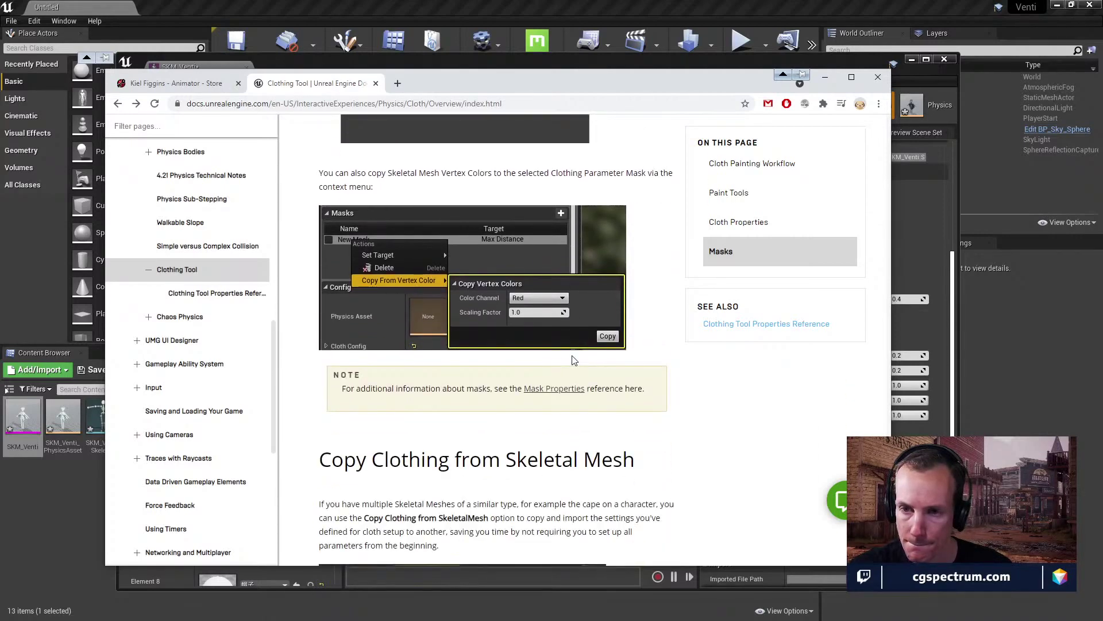
Read the documentation's Copy Clothing from Skeletal Mesh section and its example image.
{"action": "scroll", "coordinate": [572, 360], "scroll_direction": "down", "scroll_amount": 5}
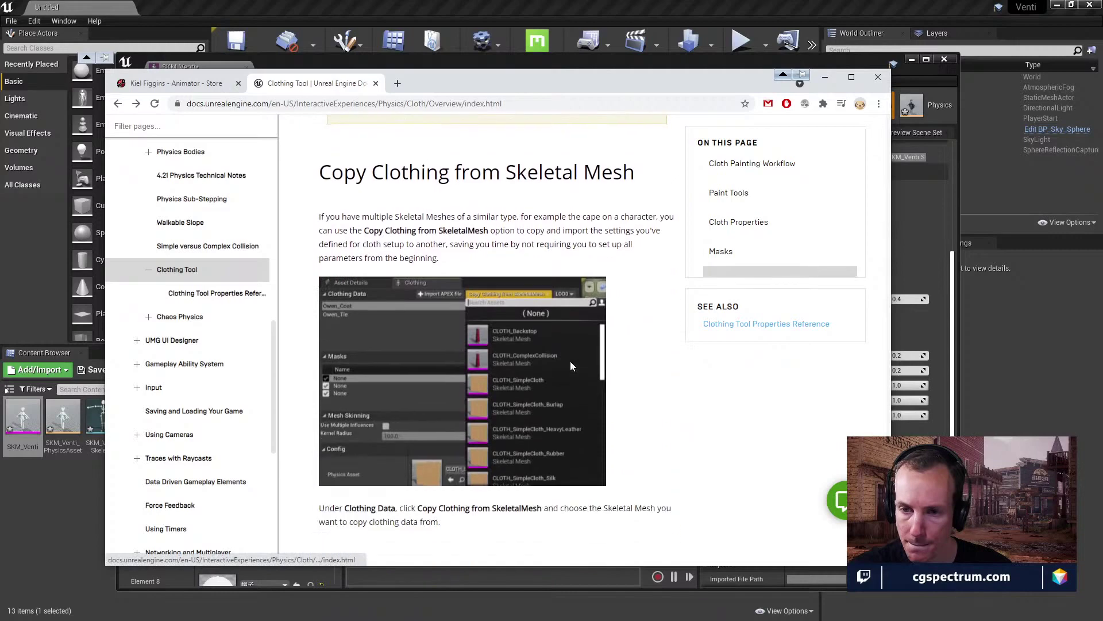
{"action": "scroll", "coordinate": [570, 361], "scroll_direction": "down", "scroll_amount": 2}
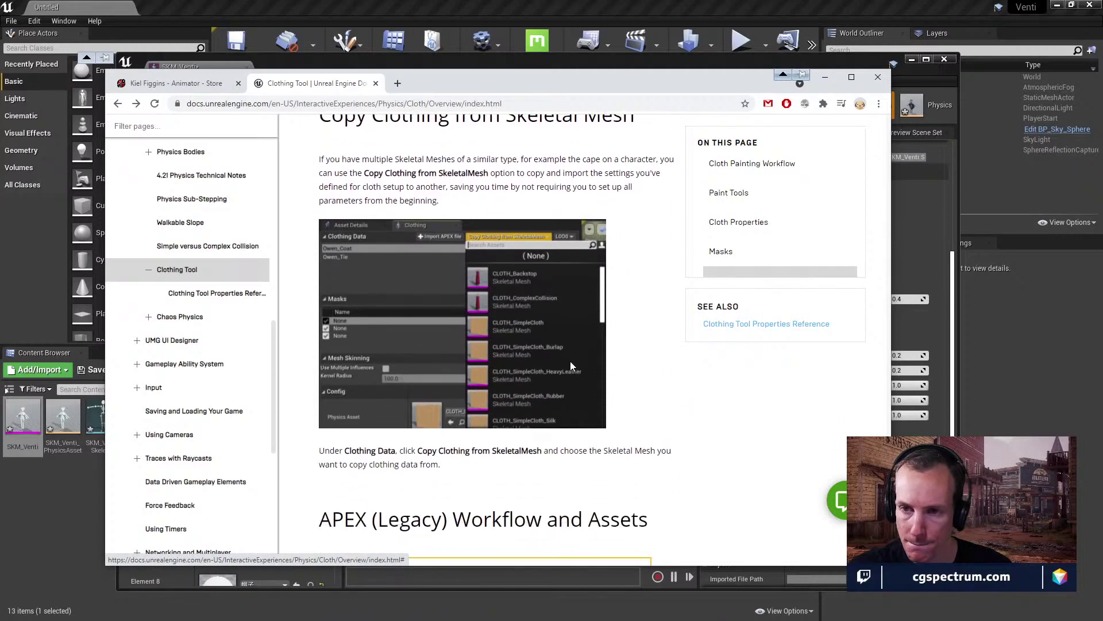
{"action": "scroll", "coordinate": [571, 361], "scroll_direction": "up", "scroll_amount": 2}
{"action": "scroll", "coordinate": [574, 362], "scroll_direction": "up", "scroll_amount": 1}
{"action": "scroll", "coordinate": [572, 362], "scroll_direction": "down", "scroll_amount": 1}
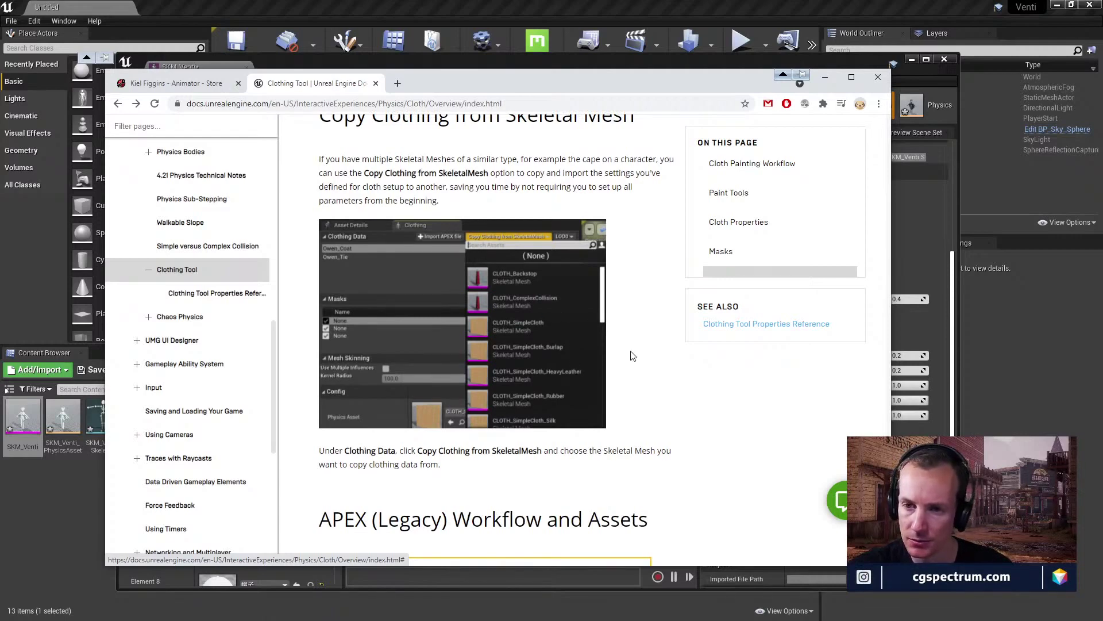
{"action": "scroll", "coordinate": [632, 356], "scroll_direction": "down", "scroll_amount": 1}
{"action": "scroll", "coordinate": [632, 359], "scroll_direction": "down", "scroll_amount": 2}
{"action": "scroll", "coordinate": [633, 354], "scroll_direction": "up", "scroll_amount": 3}
{"action": "scroll", "coordinate": [632, 350], "scroll_direction": "down", "scroll_amount": 3}
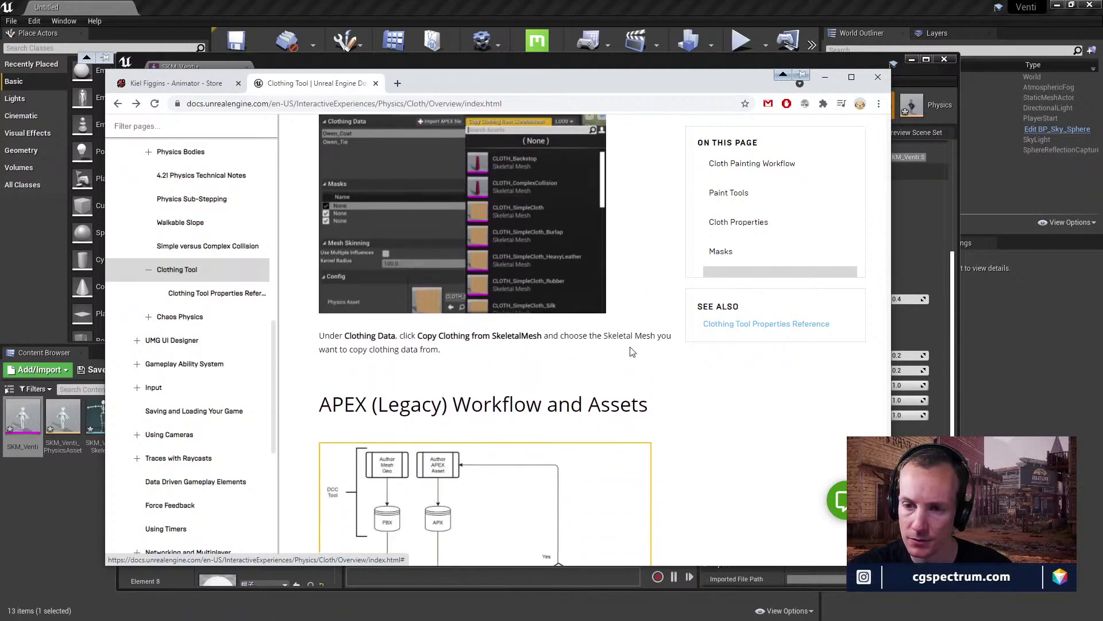
Skim the documentation's APEX (Legacy) Workflow section, and revisit the Cloth Properties example values.
{"action": "scroll", "coordinate": [631, 351], "scroll_direction": "down", "scroll_amount": 2}
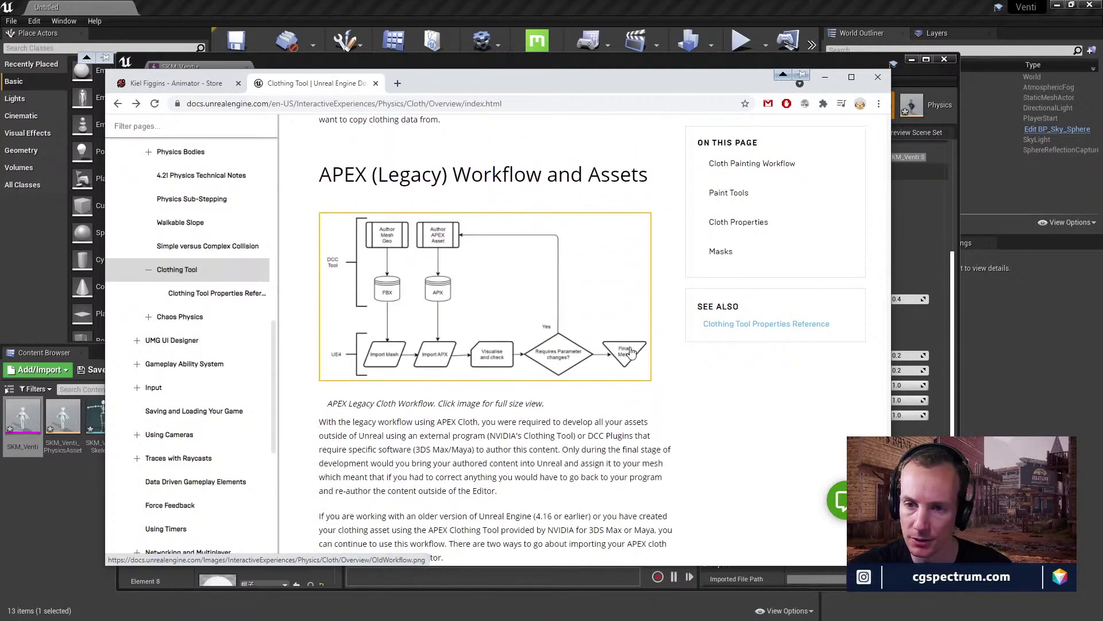
{"action": "scroll", "coordinate": [630, 352], "scroll_direction": "down", "scroll_amount": 1}
{"action": "scroll", "coordinate": [631, 352], "scroll_direction": "up", "scroll_amount": 1}
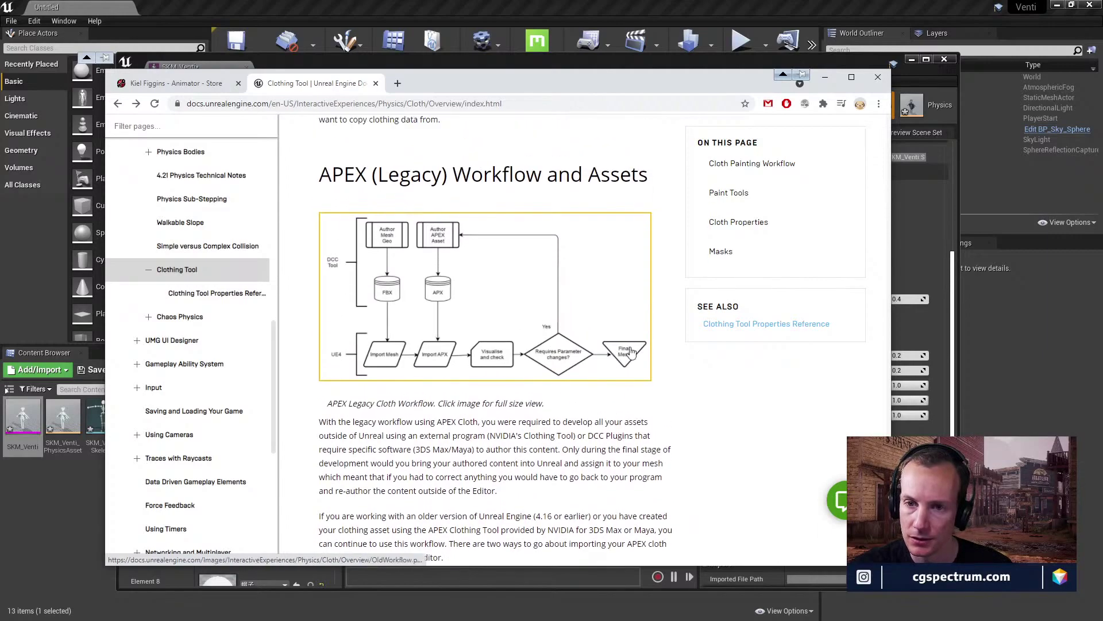
{"action": "scroll", "coordinate": [630, 351], "scroll_direction": "down", "scroll_amount": 7}
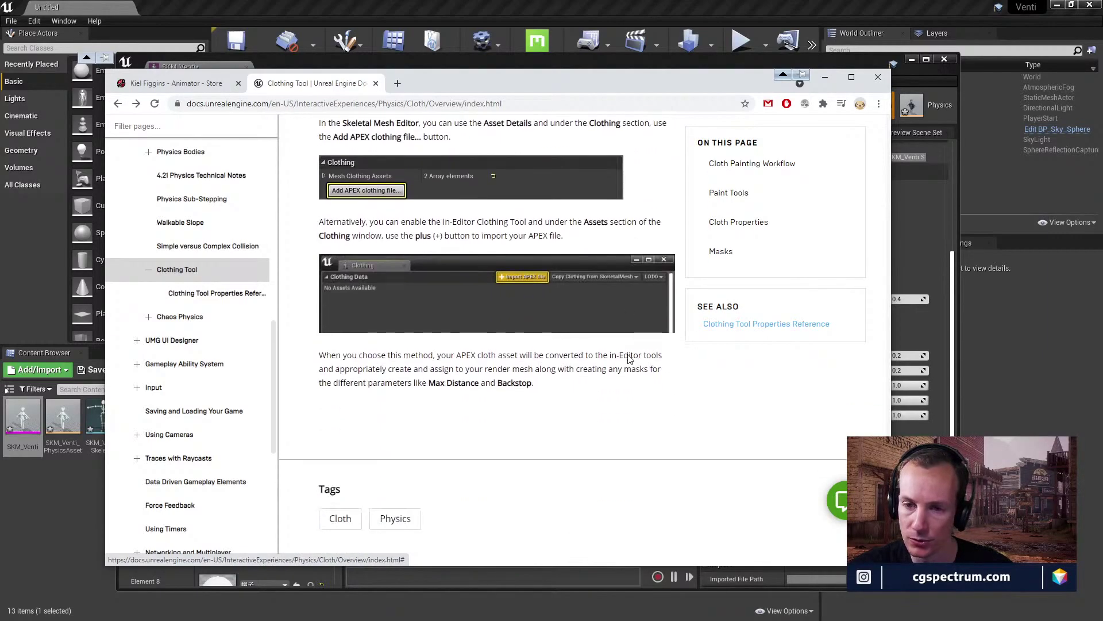
{"action": "scroll", "coordinate": [629, 355], "scroll_direction": "up", "scroll_amount": 10}
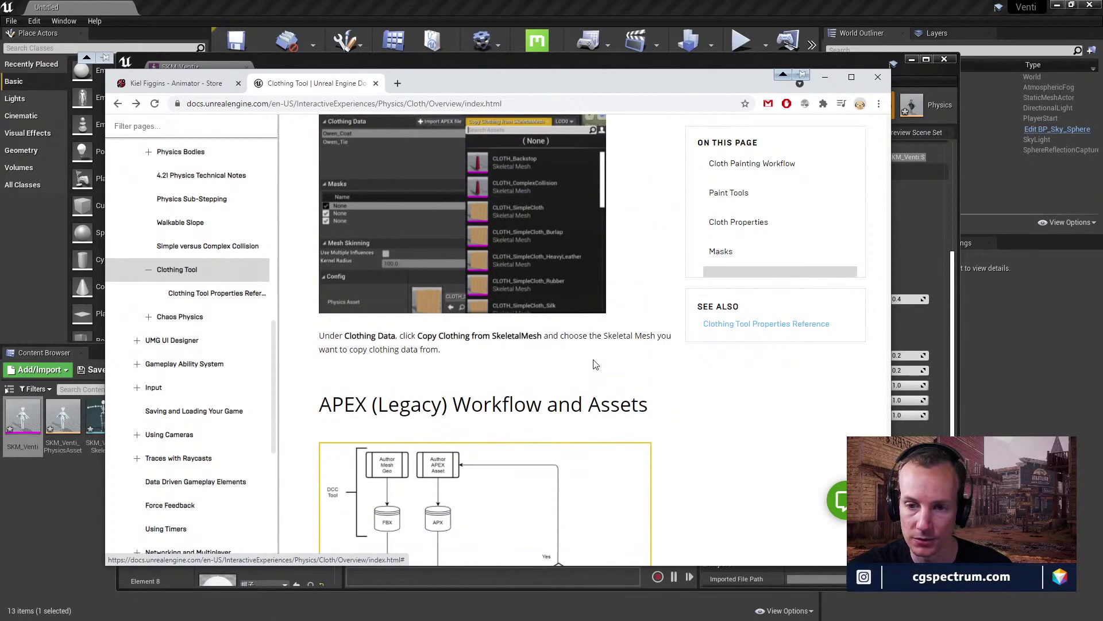
{"action": "scroll", "coordinate": [504, 353], "scroll_direction": "up", "scroll_amount": 15}
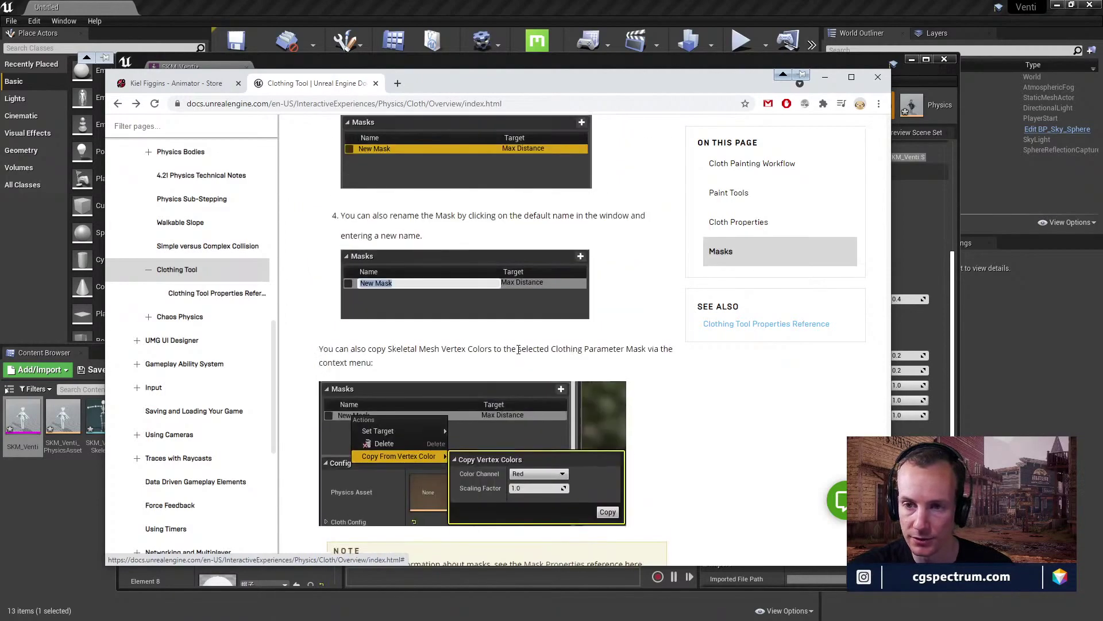
{"action": "scroll", "coordinate": [504, 353], "scroll_direction": "up", "scroll_amount": 12}
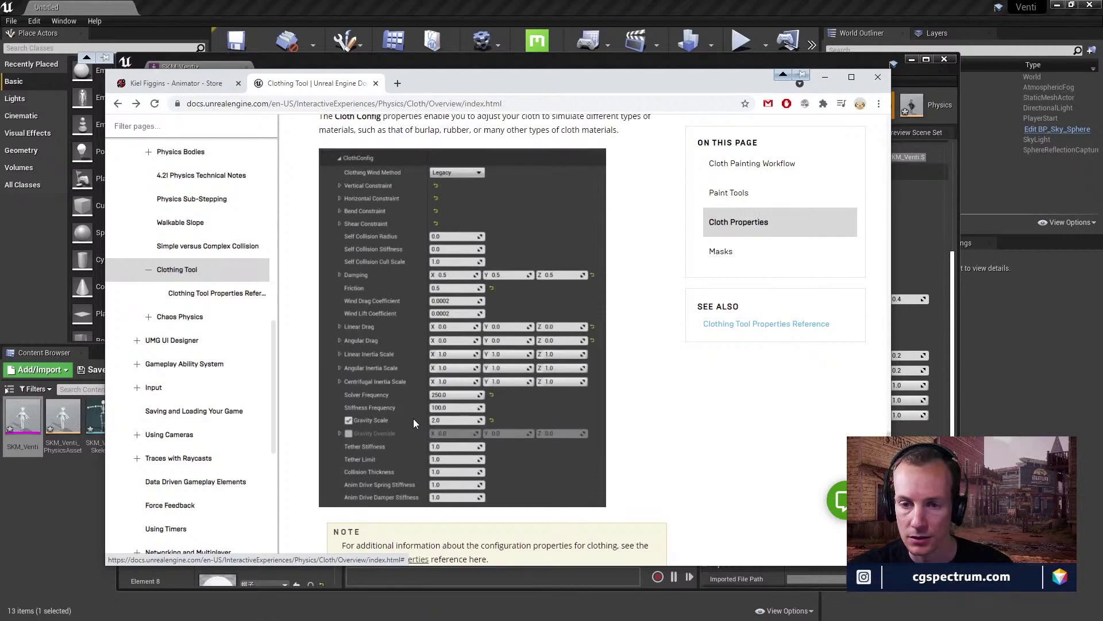
Switch to the Unreal mesh editor, set the cloth's Gravity Scale to 10.0, and deactivate cloth painting to preview the cape.
{"action": "left_click", "coordinate": [550, 65]}
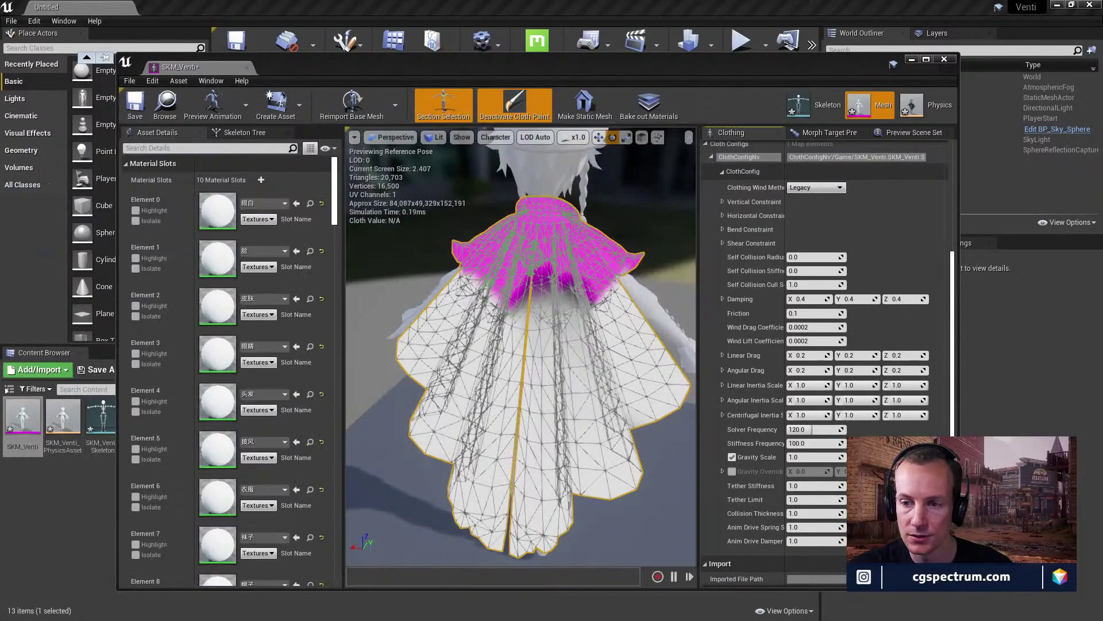
{"action": "left_click", "coordinate": [812, 456]}
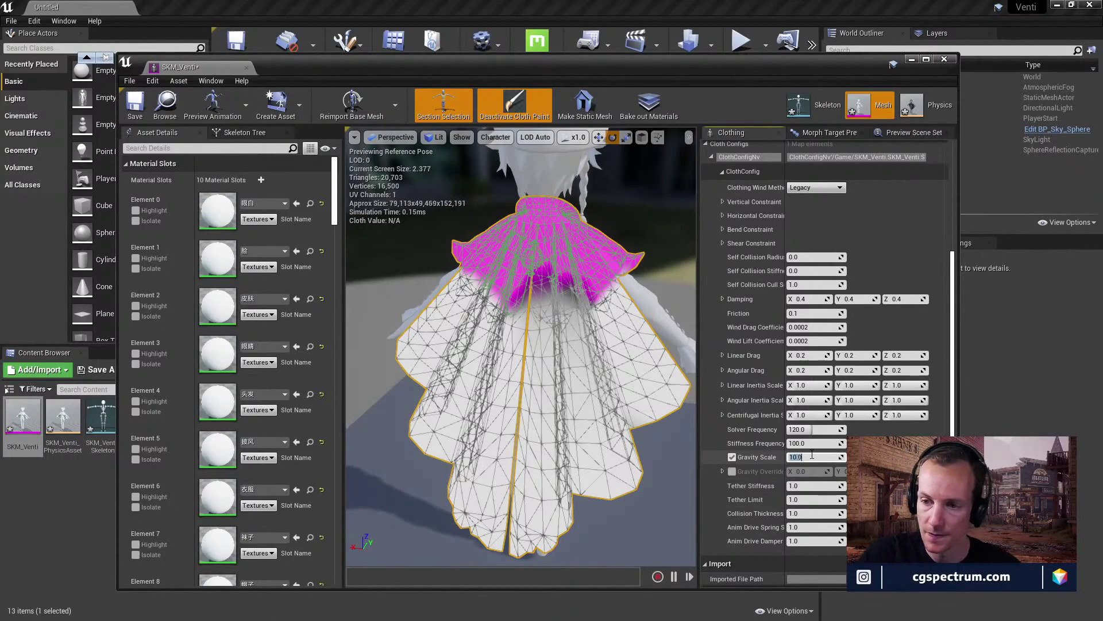
{"action": "mouse_move", "coordinate": [609, 394]}
{"action": "left_mouse_down", "text": "alt"}
{"action": "mouse_move", "coordinate": [632, 385]}
{"action": "mouse_move", "coordinate": [600, 388]}
{"action": "left_mouse_up", "text": "alt"}
{"action": "scroll", "coordinate": [632, 385], "scroll_direction": "up", "scroll_amount": 3}
{"action": "scroll", "coordinate": [636, 386], "scroll_direction": "down", "scroll_amount": 3}
{"action": "scroll", "coordinate": [577, 381], "scroll_direction": "up", "scroll_amount": 4}
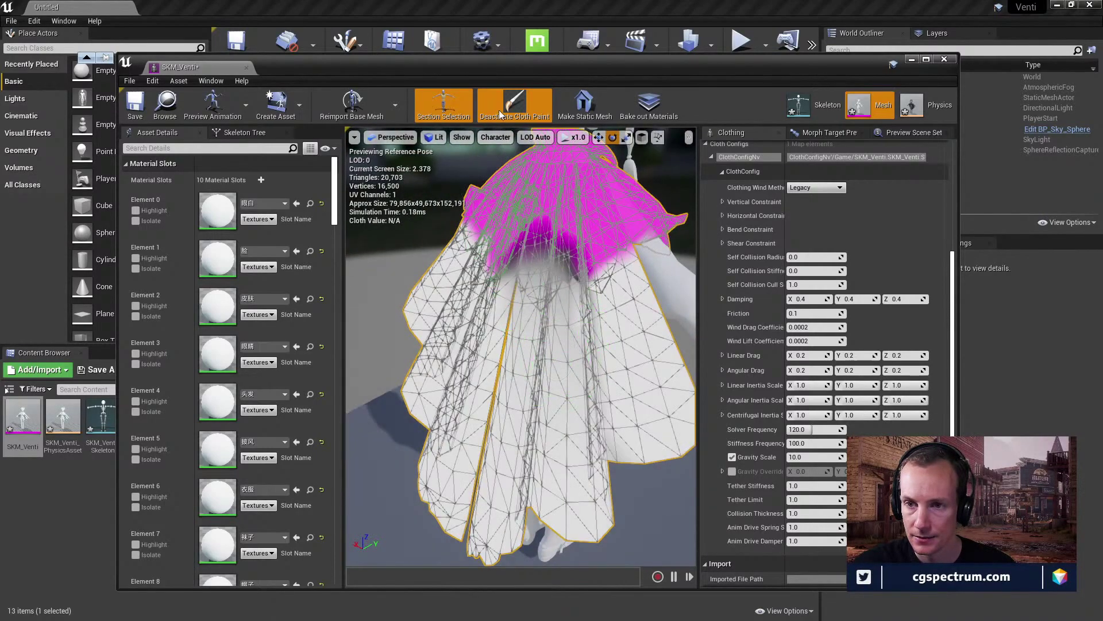
{"action": "left_click", "coordinate": [514, 104]}
{"action": "mouse_move", "coordinate": [583, 347]}
{"action": "left_mouse_down", "text": "alt"}
{"action": "mouse_move", "coordinate": [546, 345]}
{"action": "mouse_move", "coordinate": [584, 351]}
{"action": "left_mouse_up", "text": "alt"}
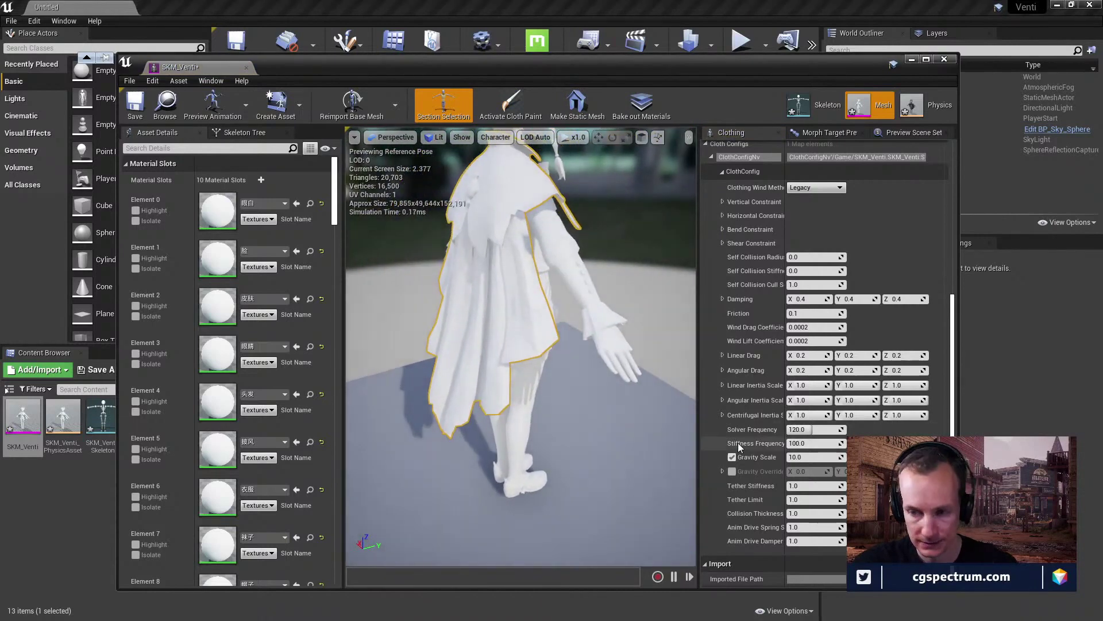
Set the cape cloth's Gravity Scale to 2.0.
{"action": "left_click", "coordinate": [803, 457]}
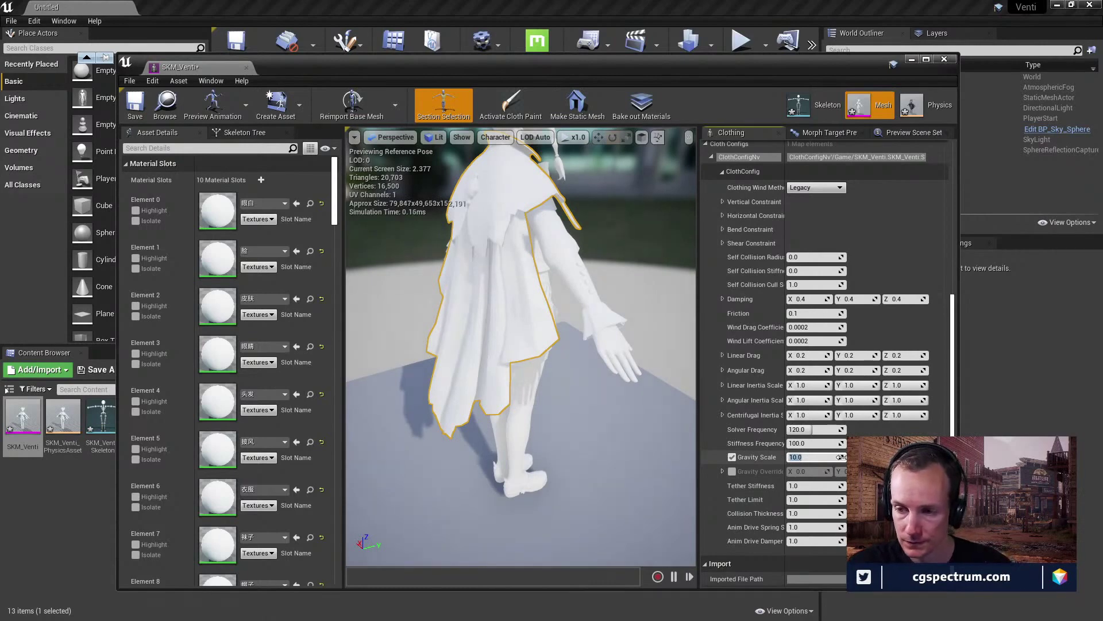
{"action": "type", "text": "2"}
{"action": "key", "text": "Return"}
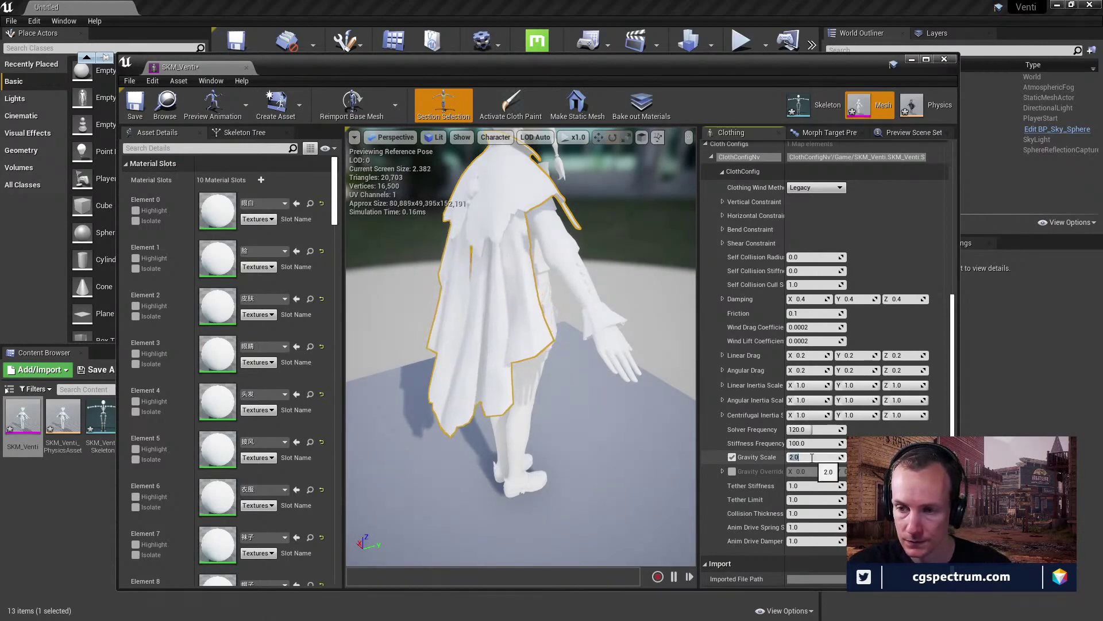
Set the cape cloth's Gravity Scale to 1.0, check the cape's drape from the side, and save SKM_Venti.
{"action": "type", "text": "1"}
{"action": "key", "text": "Return"}
{"action": "left_click_drag", "start_coordinate": [598, 345], "coordinate": [661, 310]}
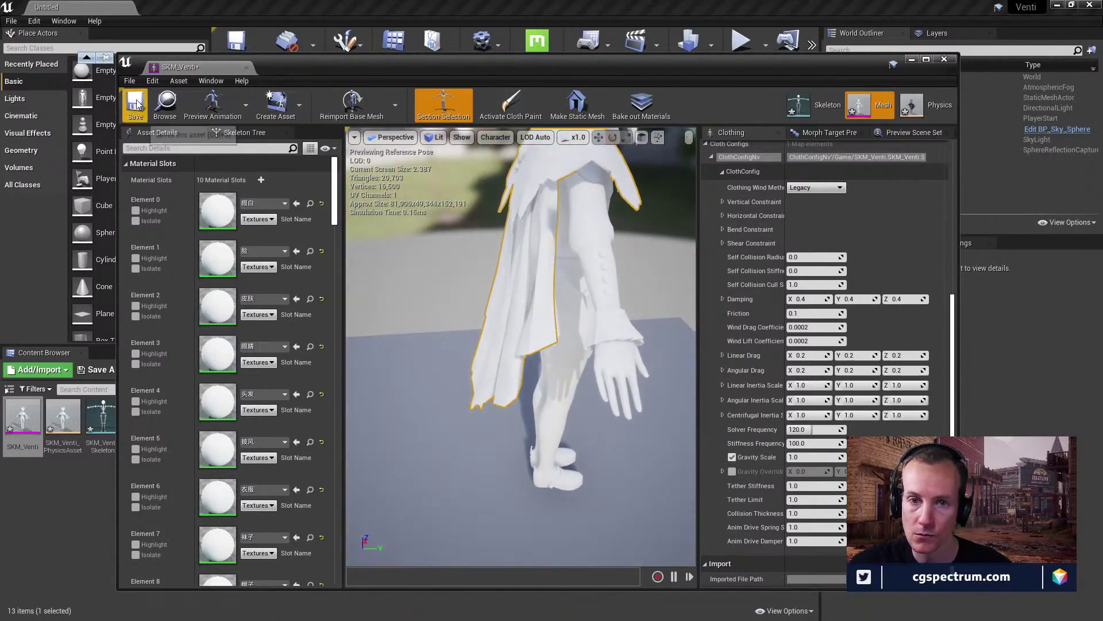
{"action": "key", "text": "ctrl+s"}
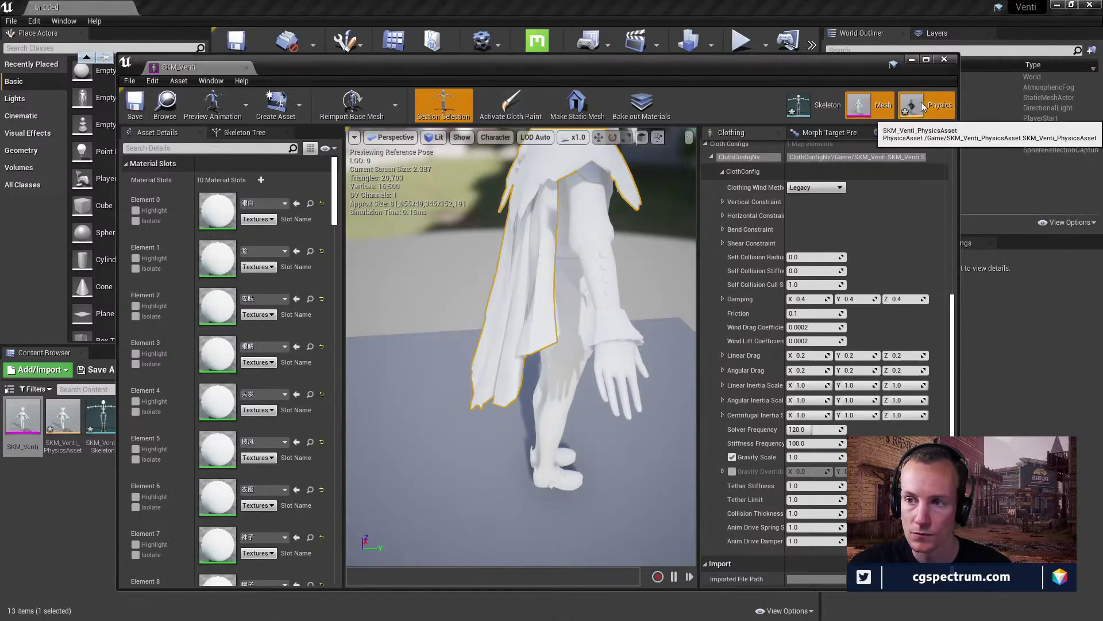
Open SKM_Venti_PhysicsAsset and delete the oversized upper-body collision body (上半身2), keeping the waist body.
{"action": "left_click", "coordinate": [911, 105]}
{"action": "left_click_drag", "start_coordinate": [450, 278], "coordinate": [459, 281]}
{"action": "left_click_drag", "start_coordinate": [511, 322], "coordinate": [511, 322]}
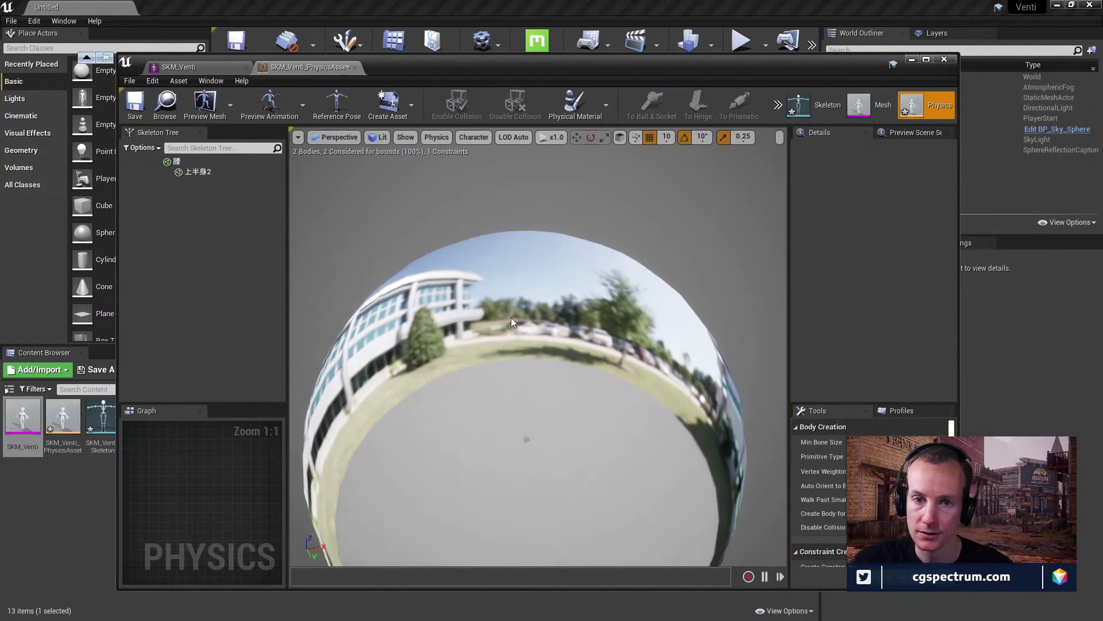
{"action": "left_click", "coordinate": [191, 161]}
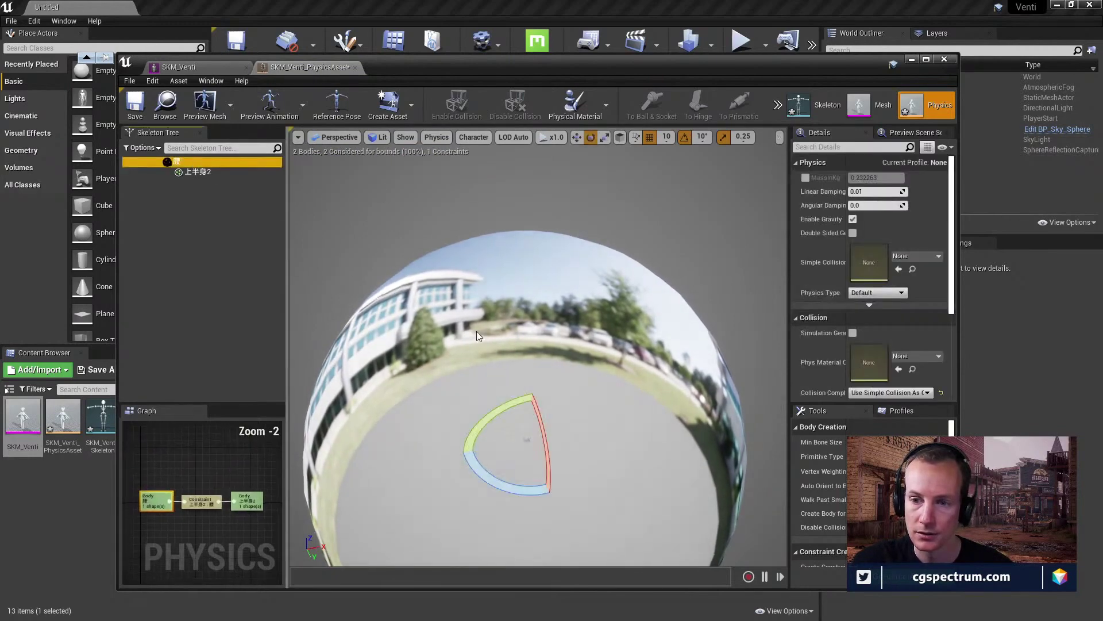
{"action": "key", "text": "f"}
{"action": "left_click_drag", "start_coordinate": [559, 423], "coordinate": [566, 381]}
{"action": "left_click", "coordinate": [615, 276]}
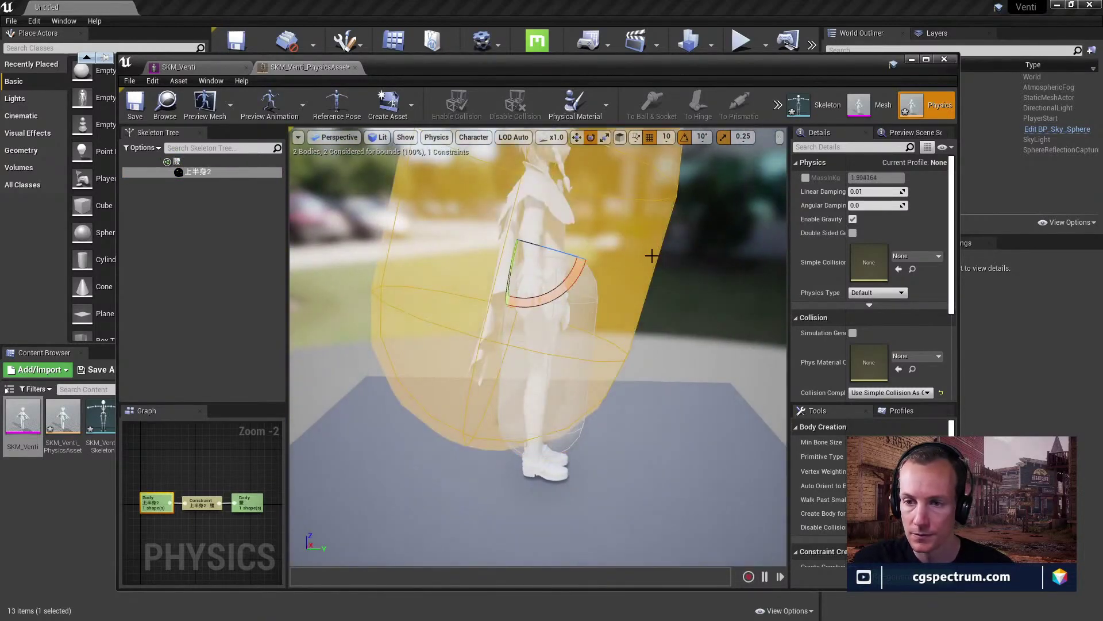
{"action": "key", "text": "Delete"}
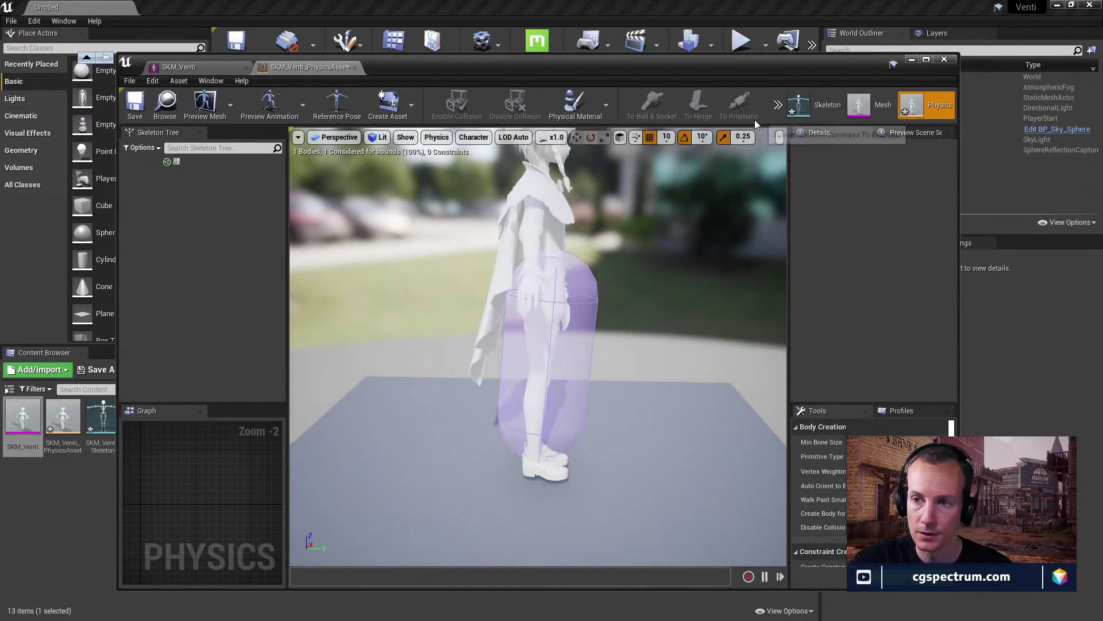
Simulate the physics asset to test the remaining waist body.
{"action": "left_click", "coordinate": [778, 105]}
{"action": "left_click", "coordinate": [786, 147]}
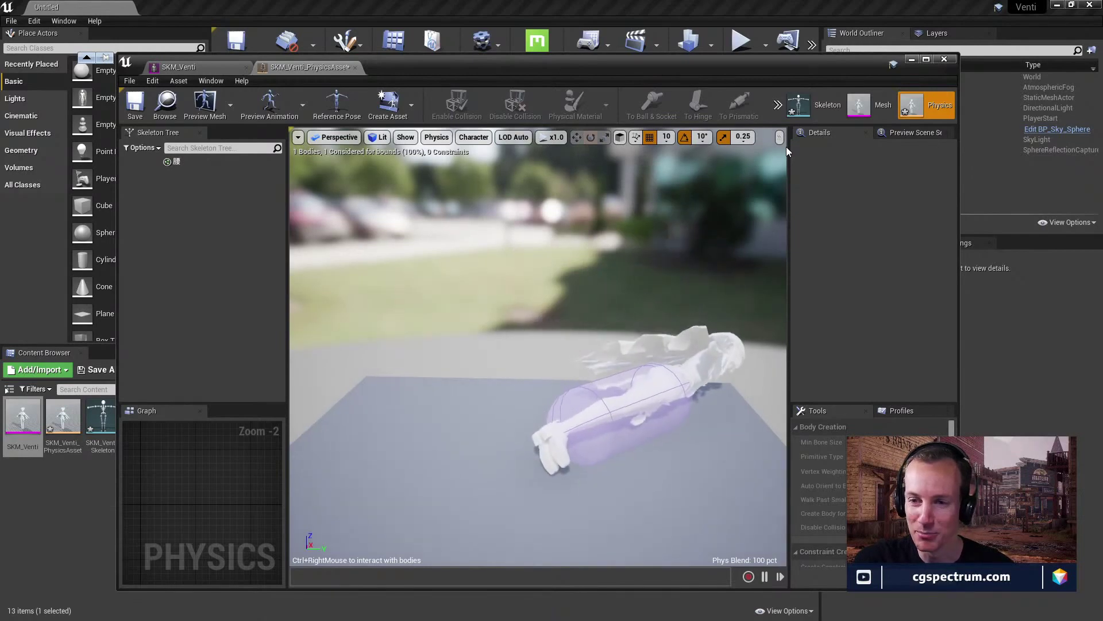
Return to the SKM_Venti mesh and examine the cape cloth's Vertical and Horizontal Constraint settings along with its other cloth configuration values.
{"action": "right_click_drag", "start_coordinate": [599, 214], "coordinate": [609, 281]}
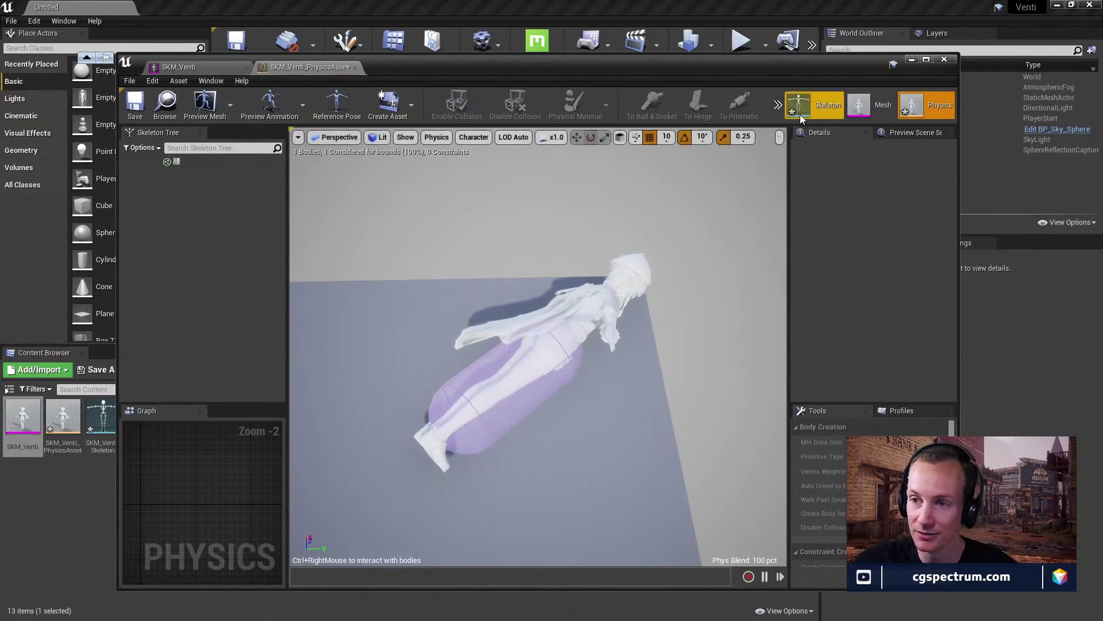
{"action": "left_click", "coordinate": [825, 106]}
{"action": "left_click", "coordinate": [867, 105]}
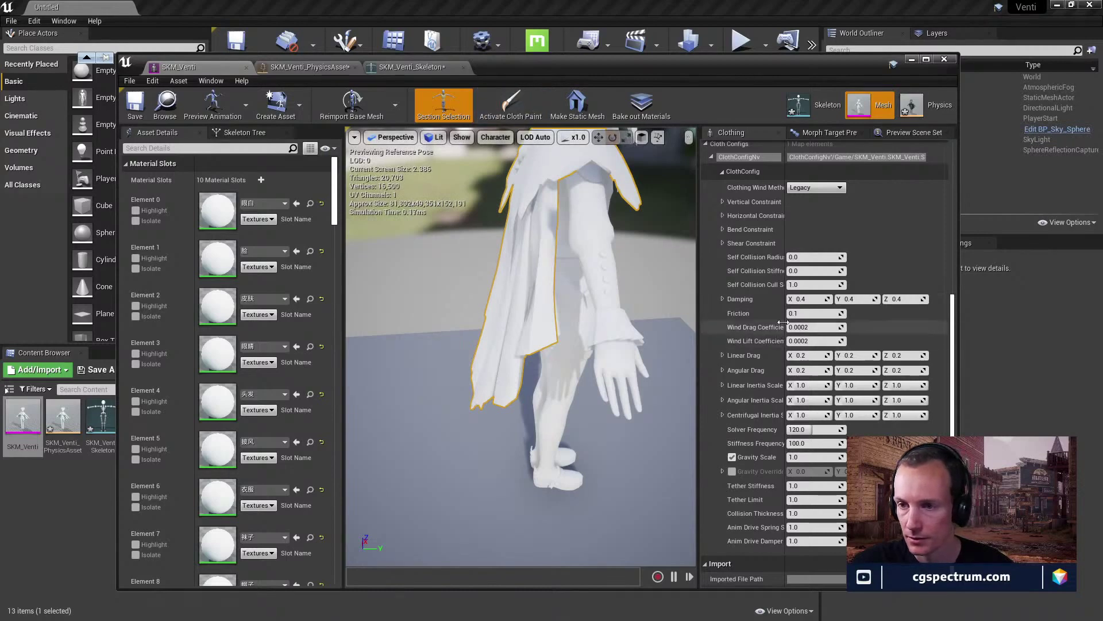
{"action": "scroll", "coordinate": [823, 308], "scroll_direction": "up", "scroll_amount": 2}
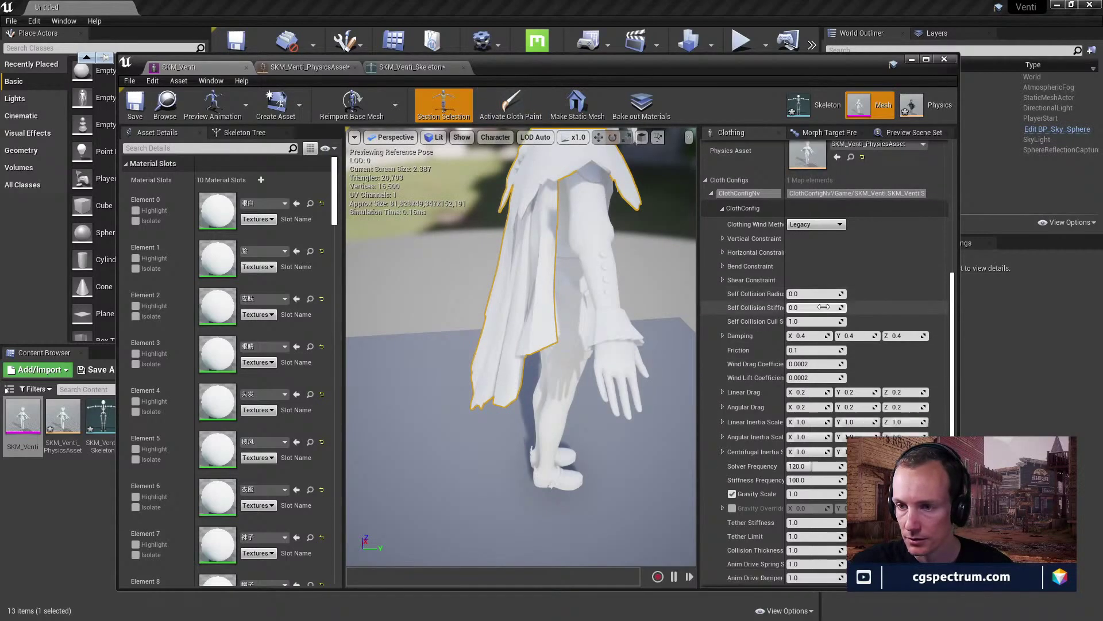
{"action": "left_click", "coordinate": [723, 238]}
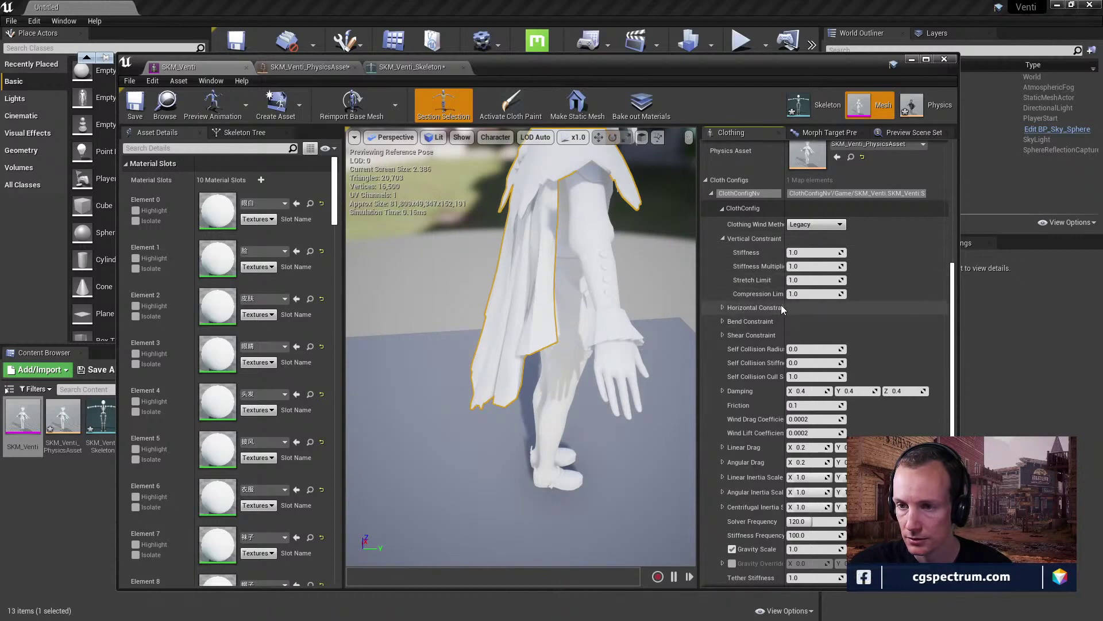
{"action": "scroll", "coordinate": [781, 308], "scroll_direction": "down", "scroll_amount": 1}
{"action": "left_click", "coordinate": [723, 290]}
{"action": "scroll", "coordinate": [747, 293], "scroll_direction": "down", "scroll_amount": 1}
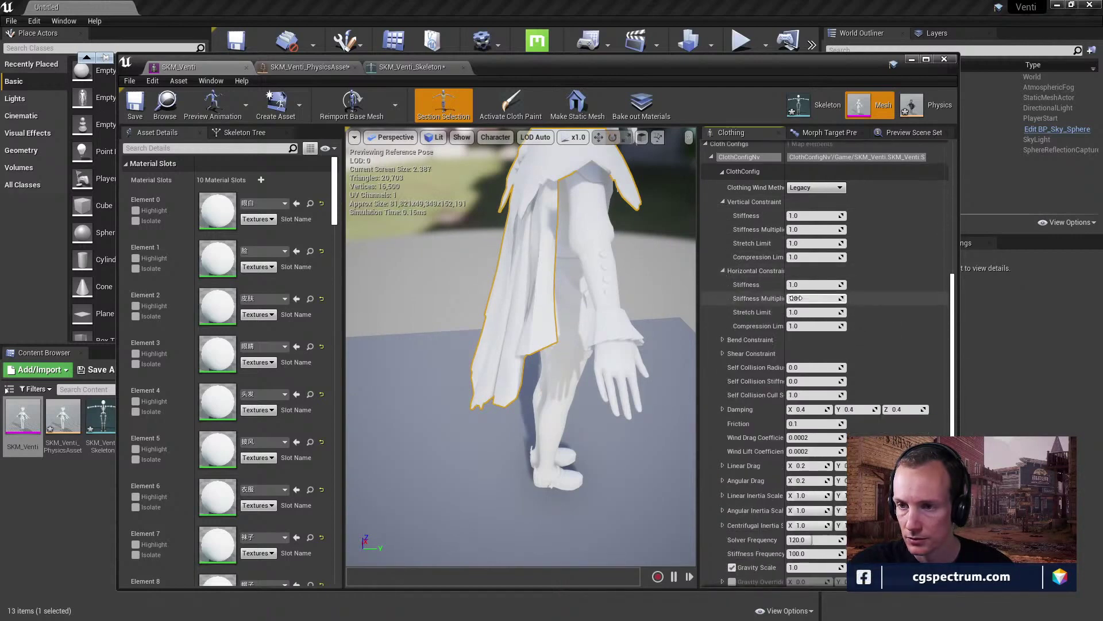
{"action": "scroll", "coordinate": [820, 268], "scroll_direction": "down", "scroll_amount": 1}
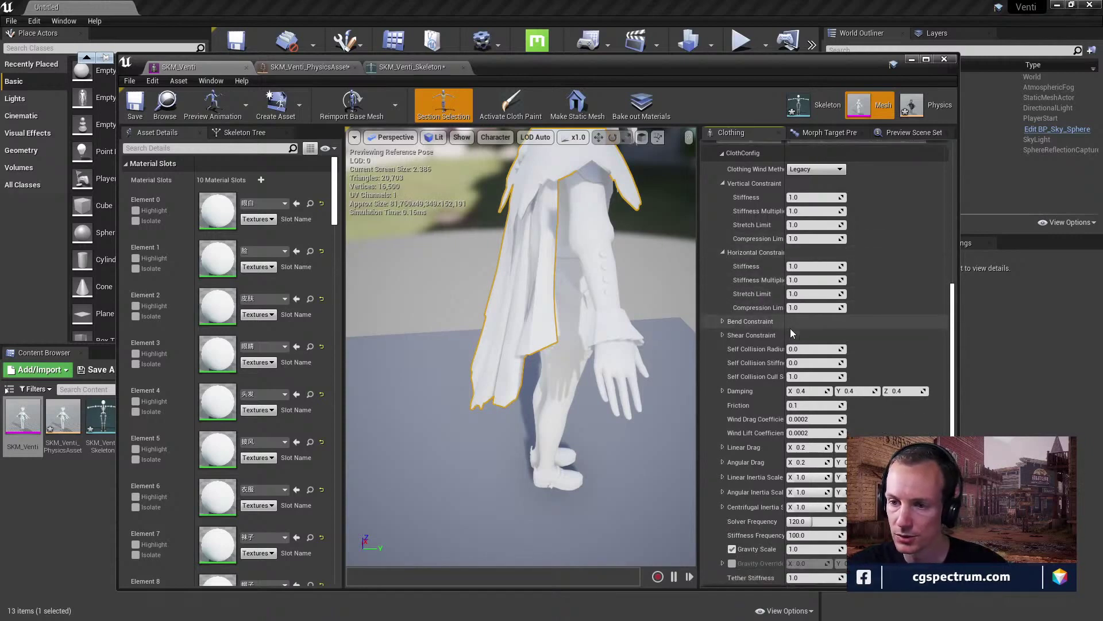
{"action": "scroll", "coordinate": [815, 349], "scroll_direction": "down", "scroll_amount": 1}
{"action": "scroll", "coordinate": [816, 348], "scroll_direction": "down", "scroll_amount": 2}
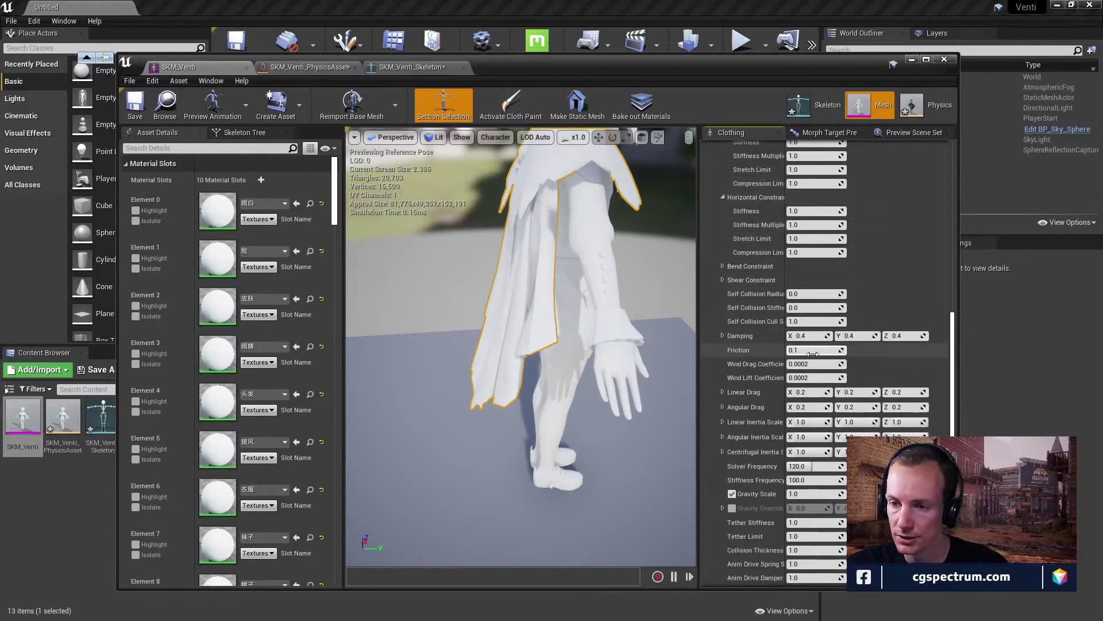
{"action": "scroll", "coordinate": [832, 376], "scroll_direction": "down", "scroll_amount": 2}
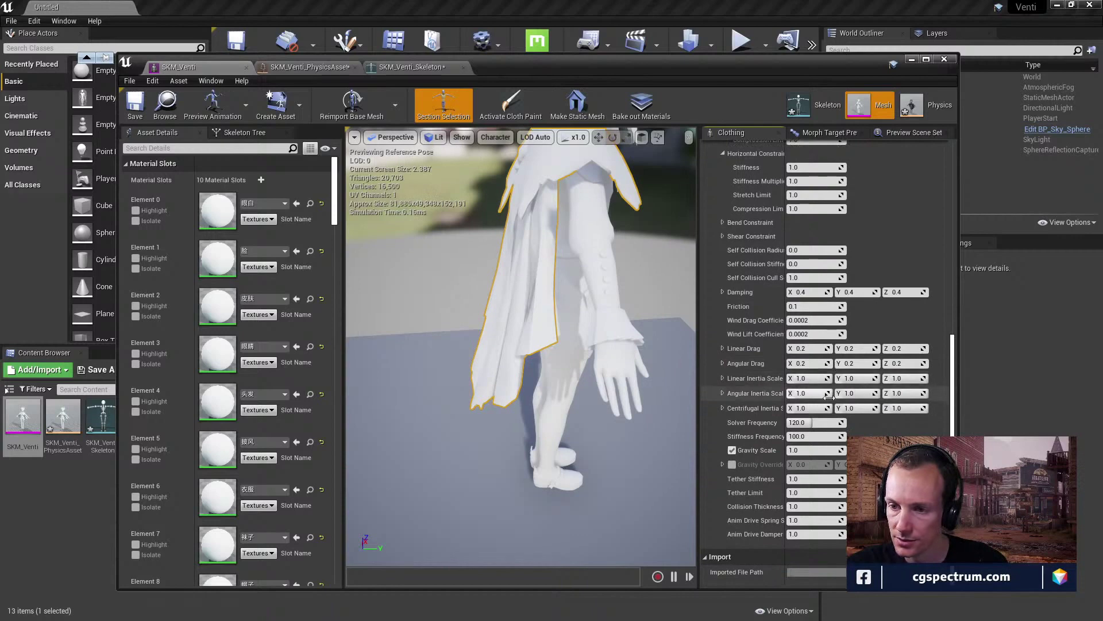
Set the cape cloth's Vertical Constraint Stiffness Multiplier to 0.0 and briefly toggle cloth painting to restart the drape.
{"action": "scroll", "coordinate": [827, 374], "scroll_direction": "up", "scroll_amount": 6}
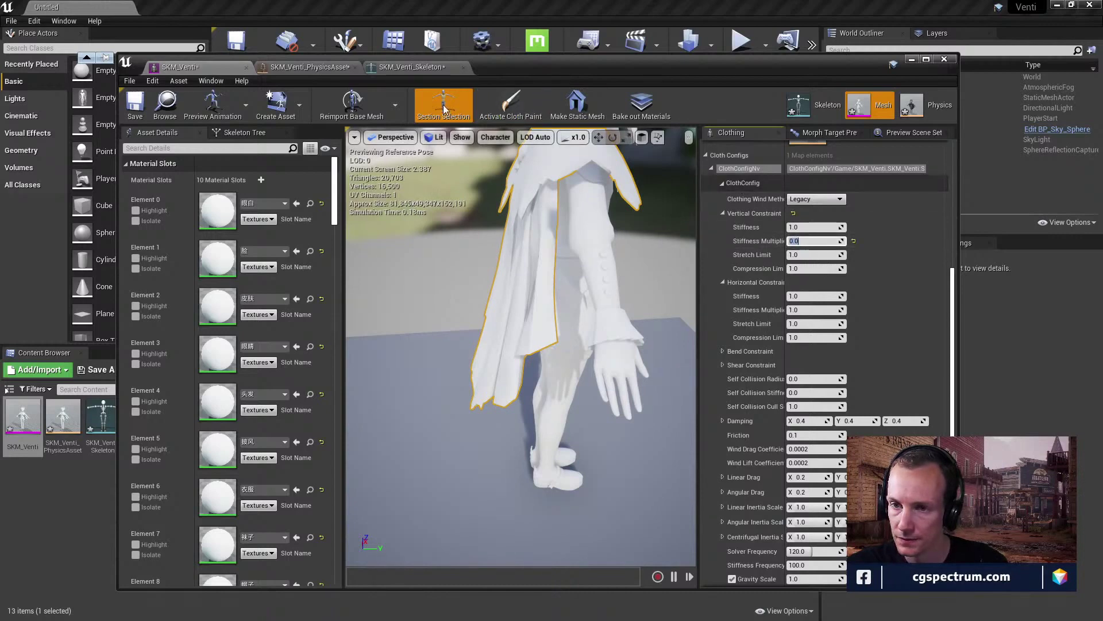
{"action": "left_click", "coordinate": [524, 178]}
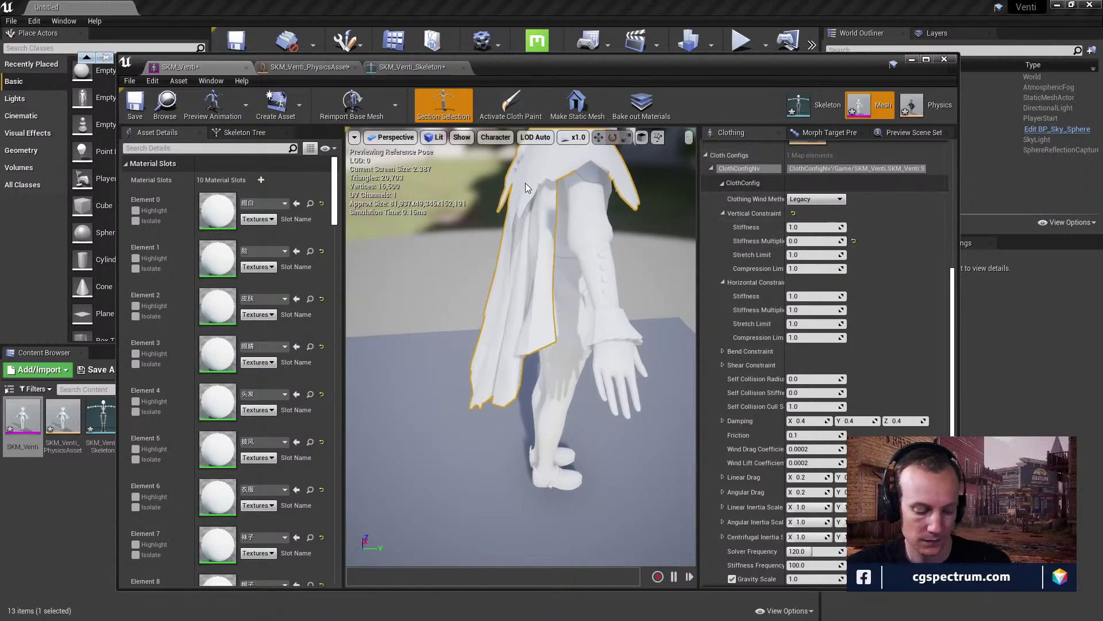
{"action": "left_click", "coordinate": [512, 112]}
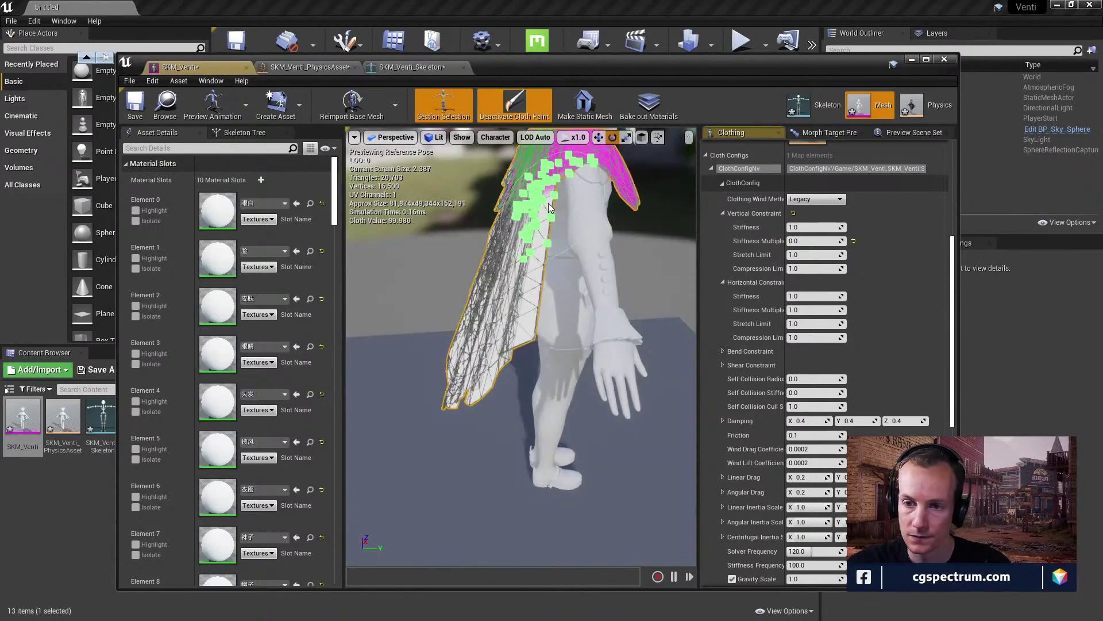
{"action": "left_click", "coordinate": [516, 109]}
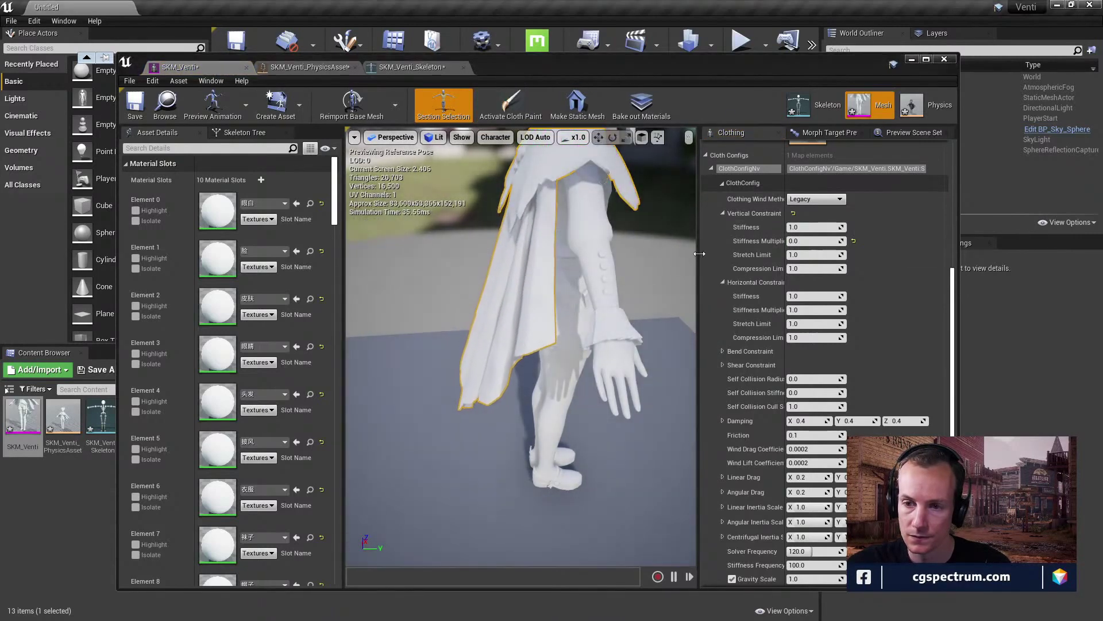
Set the cape cloth's Vertical Constraint Stiffness Multiplier to 1.
{"action": "scroll", "coordinate": [816, 253], "scroll_direction": "down", "scroll_amount": 1}
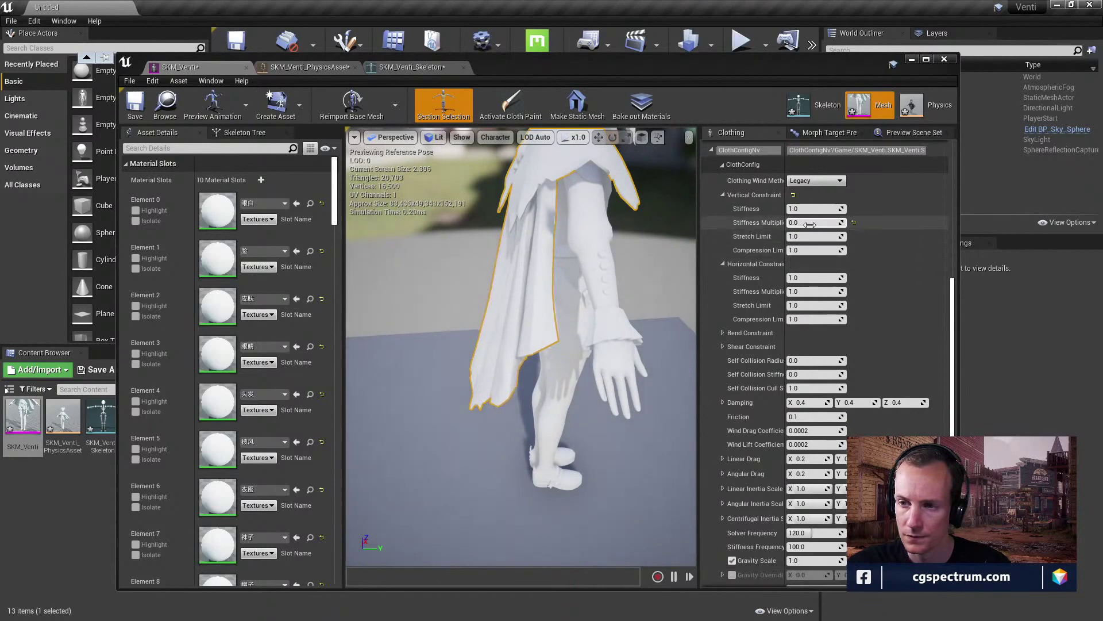
{"action": "left_click", "coordinate": [811, 222]}
{"action": "type", "text": "1"}
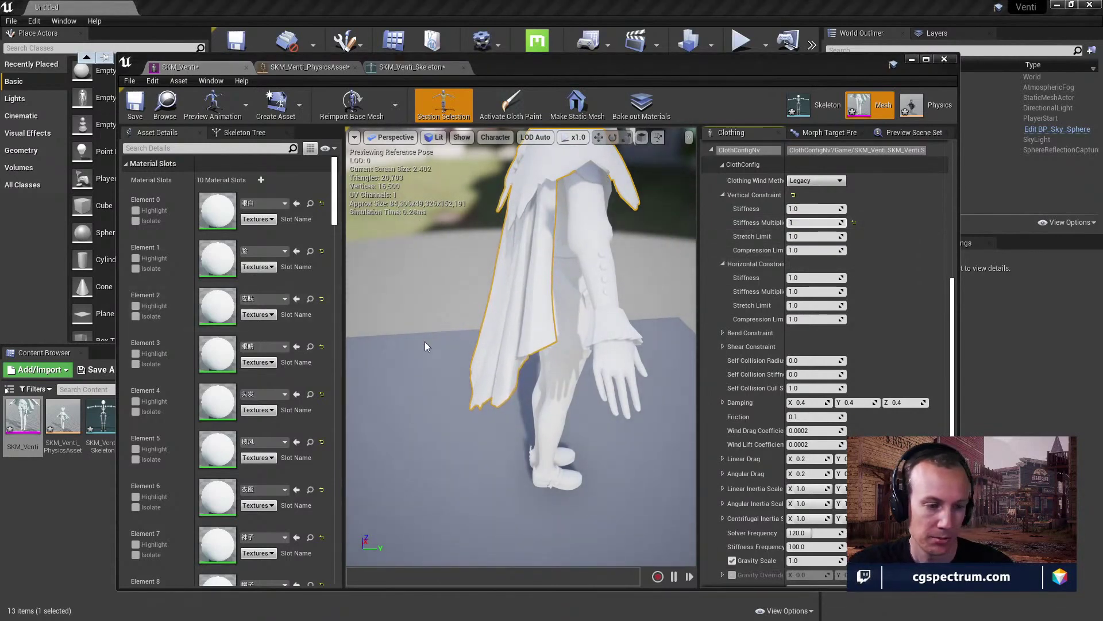
In SKM_Venti_PhysicsAsset, select the oversized capsule around the waist and legs and regenerate that body's collision.
{"action": "left_click_drag", "start_coordinate": [598, 366], "coordinate": [523, 334]}
{"action": "left_click", "coordinate": [933, 109]}
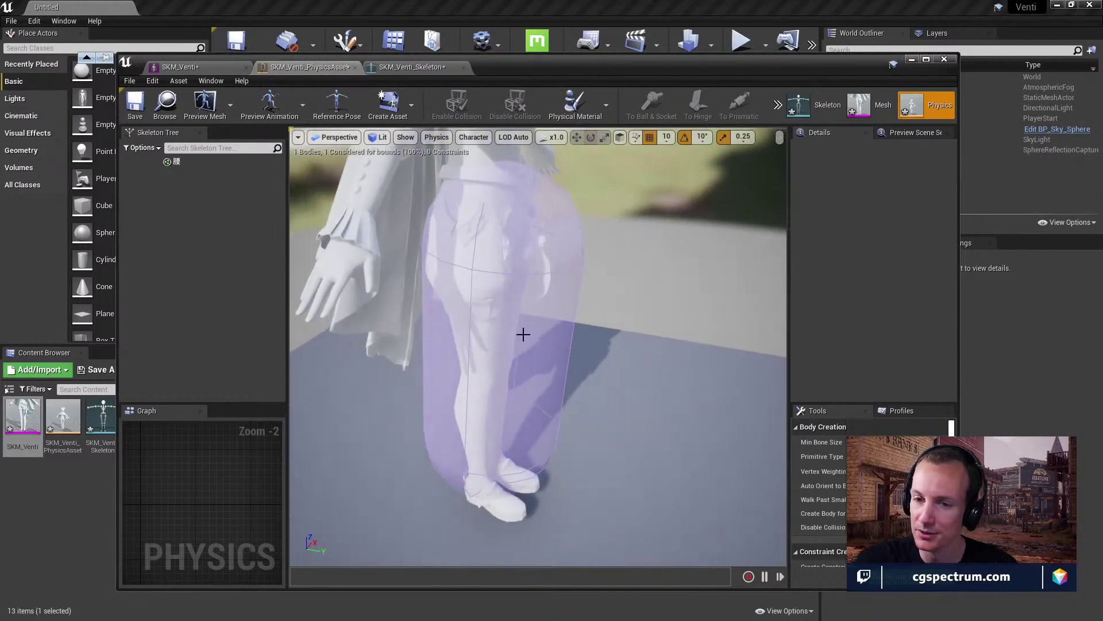
{"action": "left_click", "coordinate": [545, 324]}
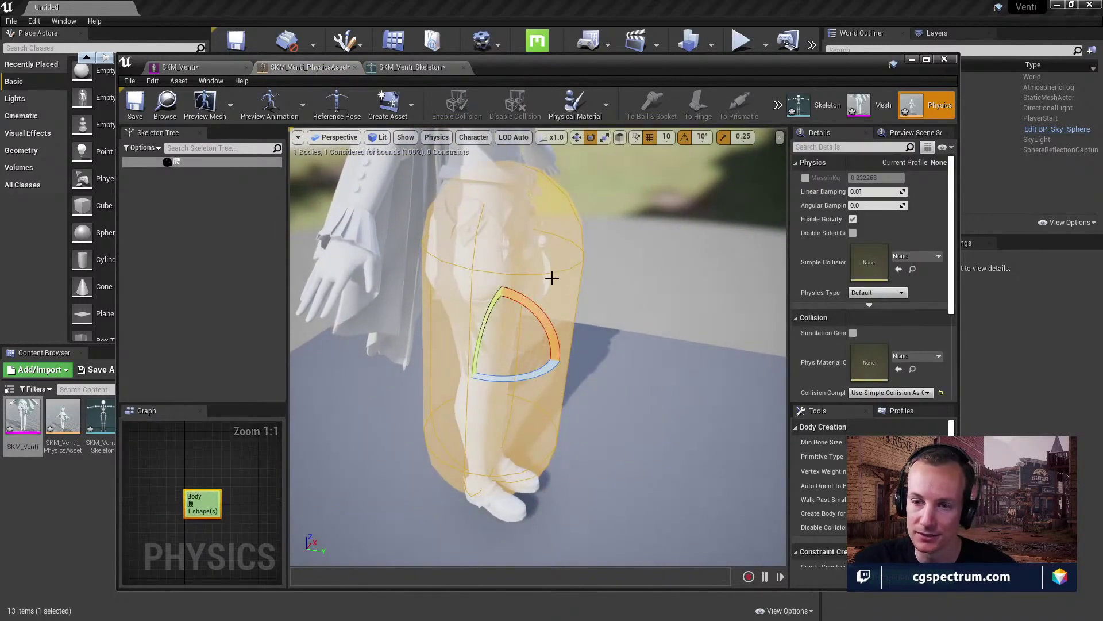
{"action": "left_click_drag", "start_coordinate": [536, 189], "coordinate": [485, 203]}
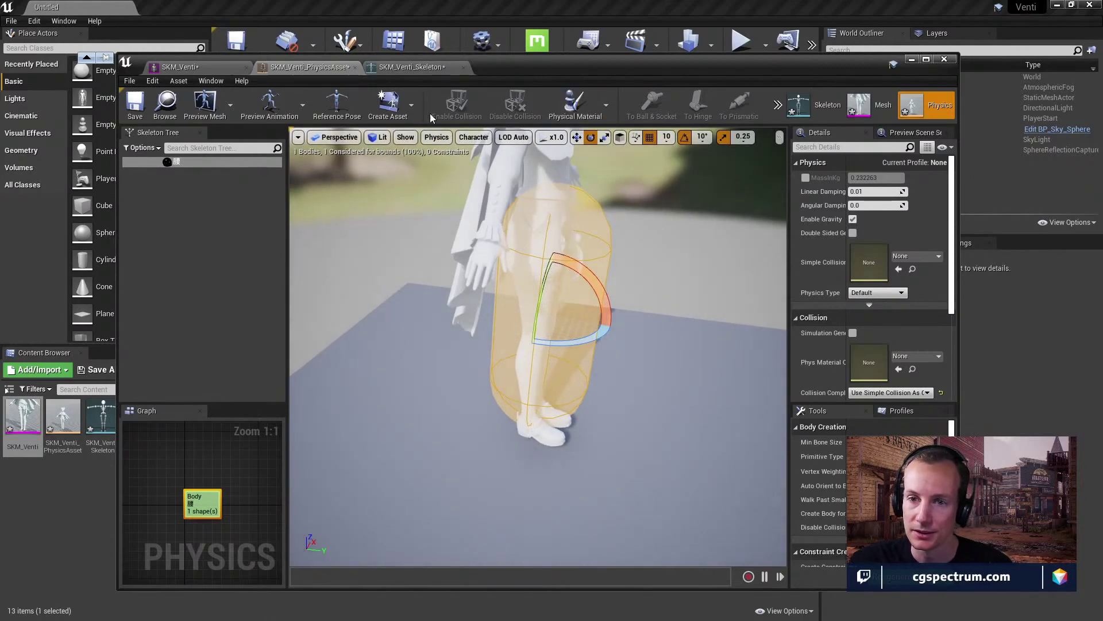
{"action": "left_click", "coordinate": [411, 104]}
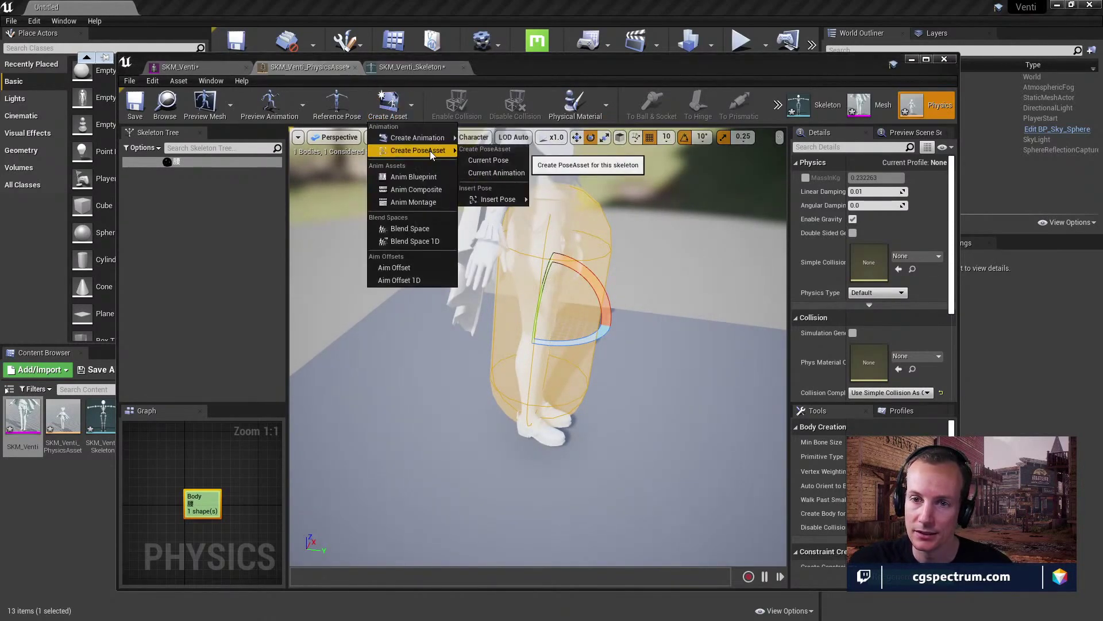
{"action": "mouse_move", "coordinate": [437, 140]}
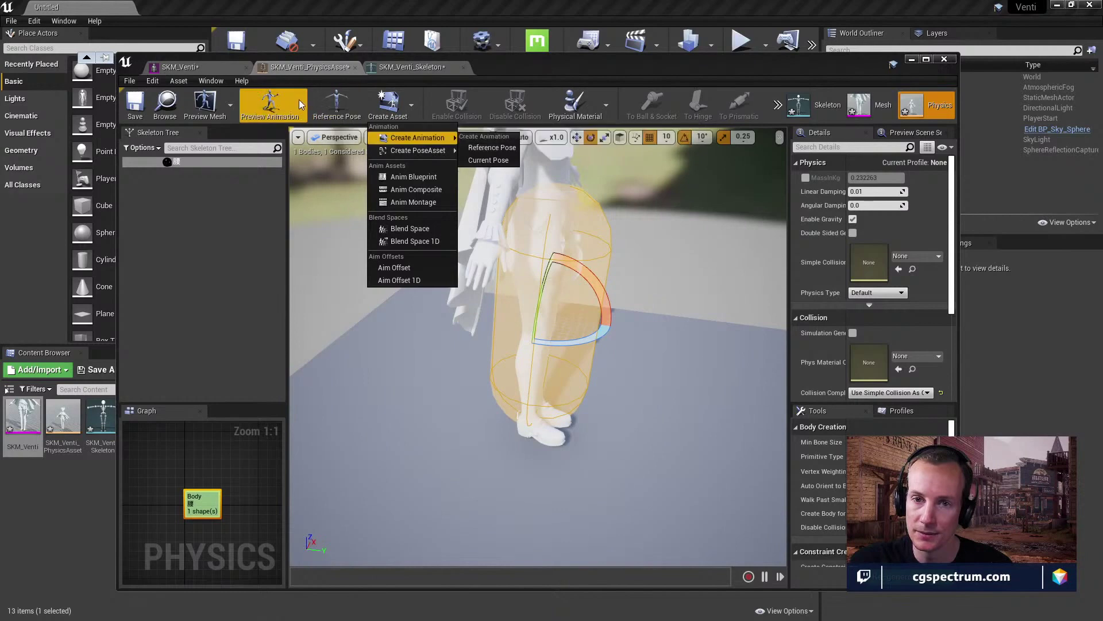
{"action": "left_click", "coordinate": [777, 105]}
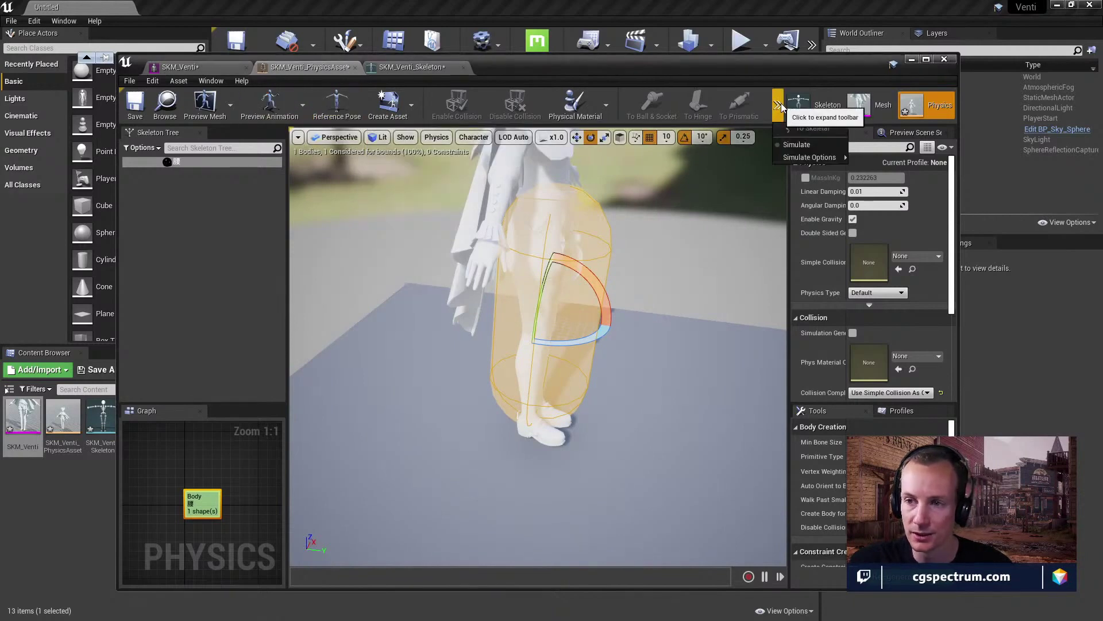
{"action": "left_click", "coordinate": [777, 106]}
{"action": "mouse_move", "coordinate": [796, 159]}
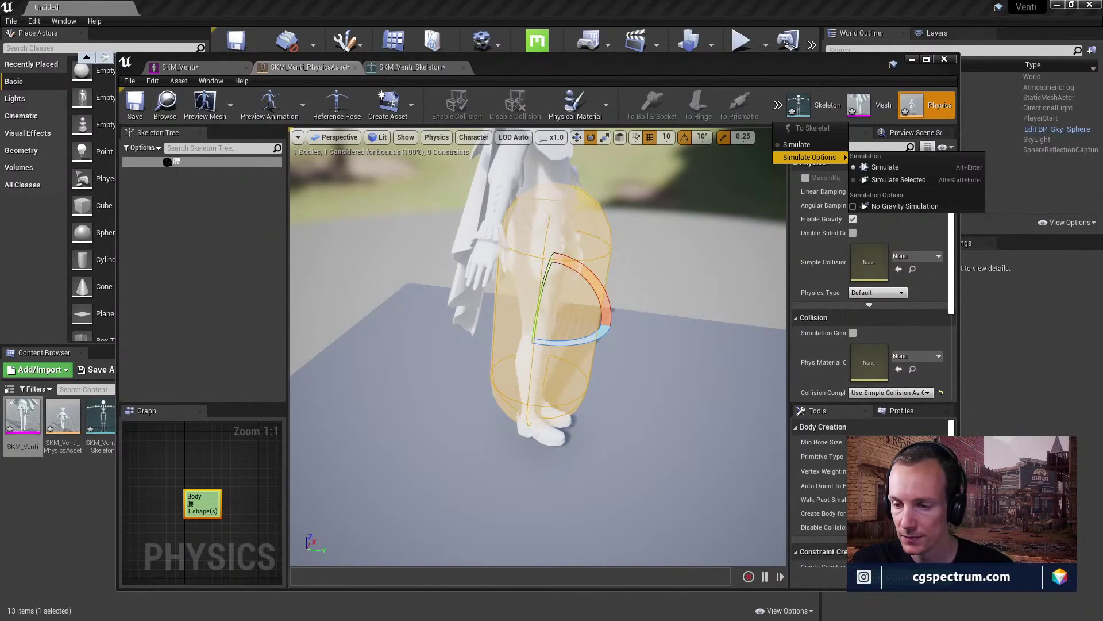
{"action": "key", "text": "alt+Return"}
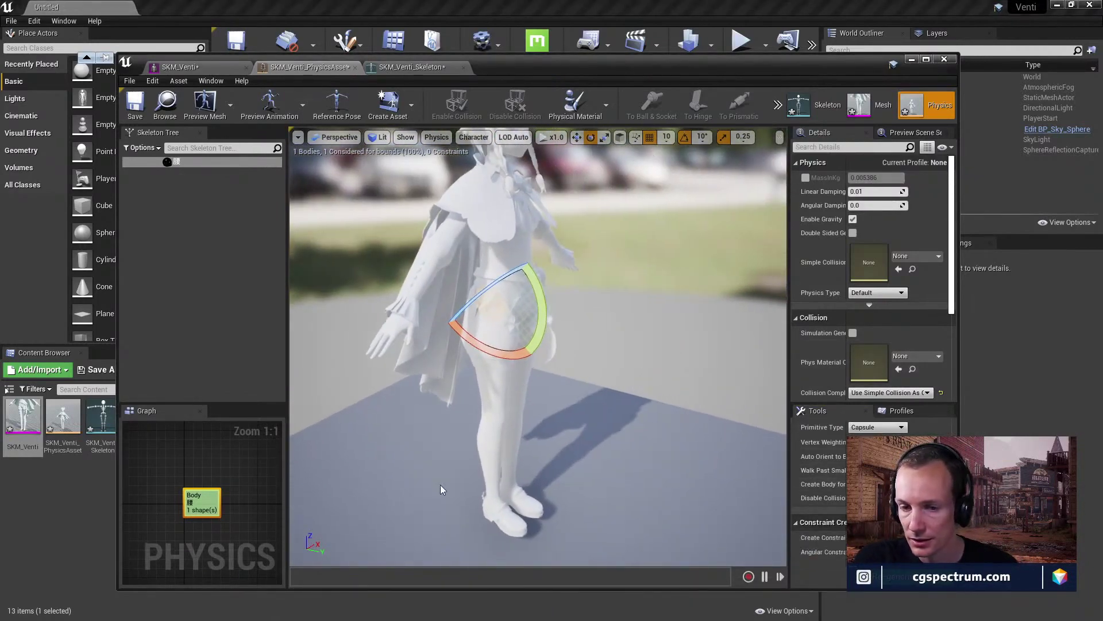
Look through the skeleton tree filters, asset creation, simulation and editing commands, and the preview scene settings of the physics asset.
{"action": "left_click", "coordinate": [151, 148]}
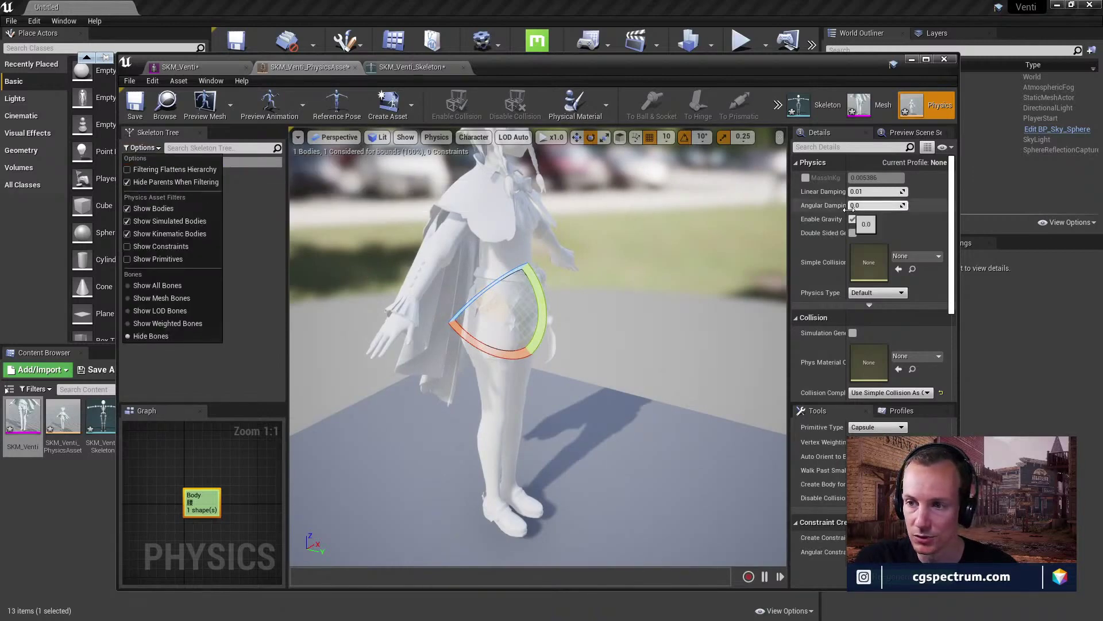
{"action": "left_click", "coordinate": [277, 320]}
{"action": "left_click", "coordinate": [147, 148]}
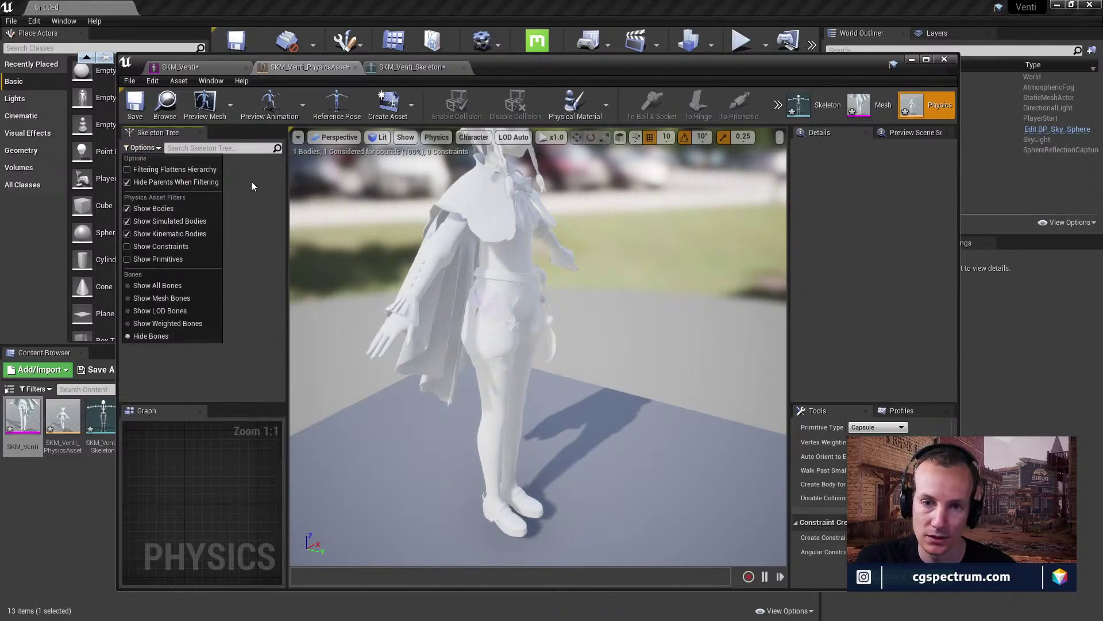
{"action": "left_click", "coordinate": [211, 169]}
{"action": "left_click", "coordinate": [156, 151]}
{"action": "left_click", "coordinate": [212, 169]}
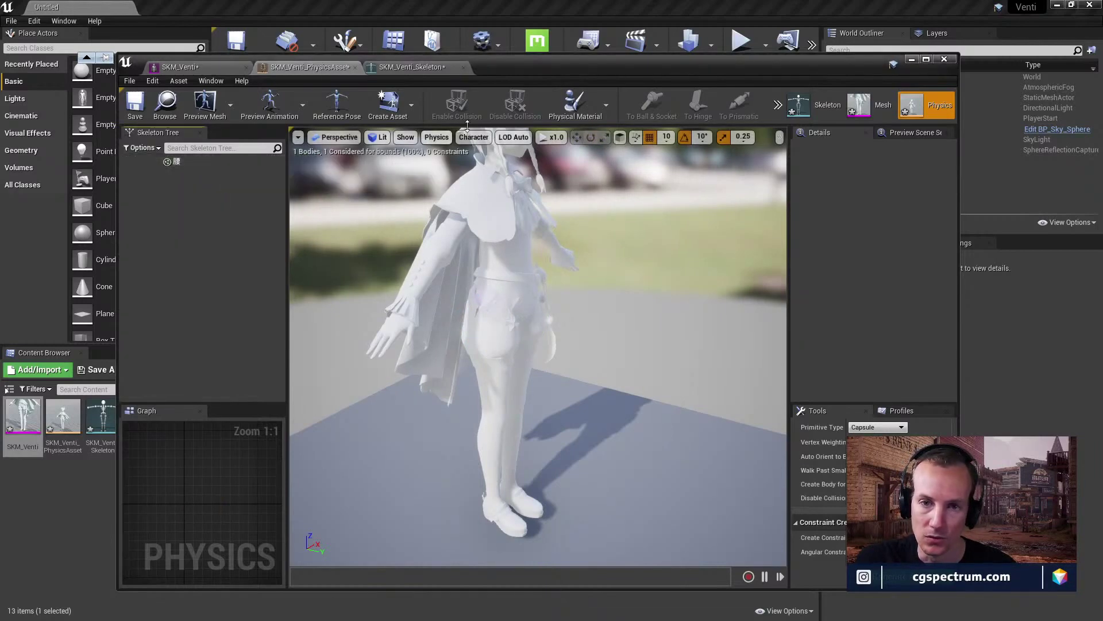
{"action": "left_click", "coordinate": [409, 105]}
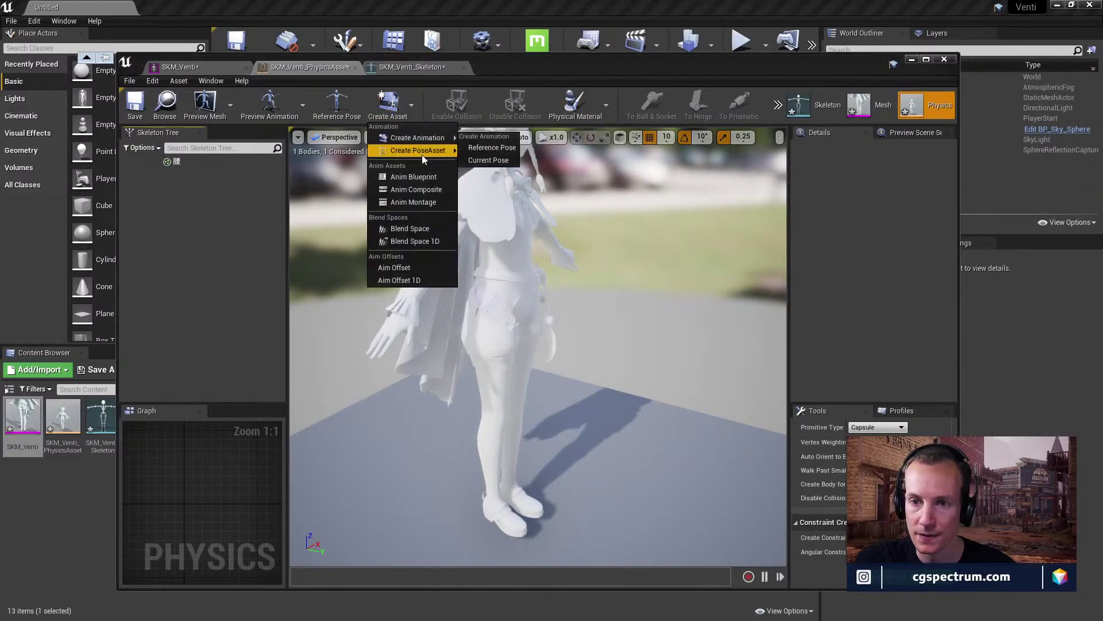
{"action": "left_click", "coordinate": [777, 105]}
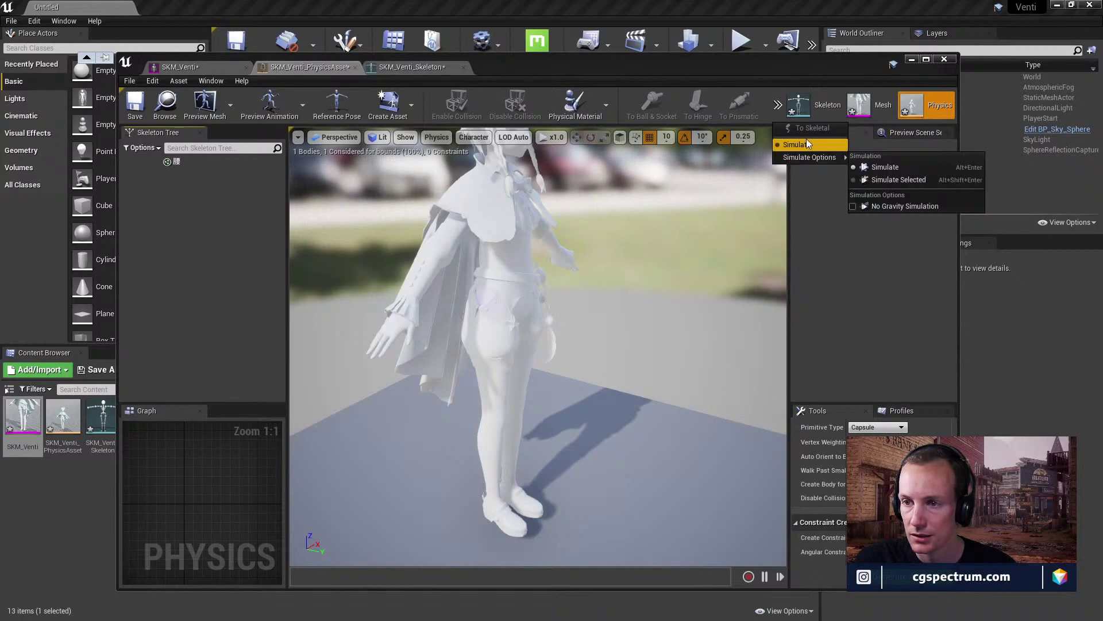
{"action": "left_click", "coordinate": [208, 82]}
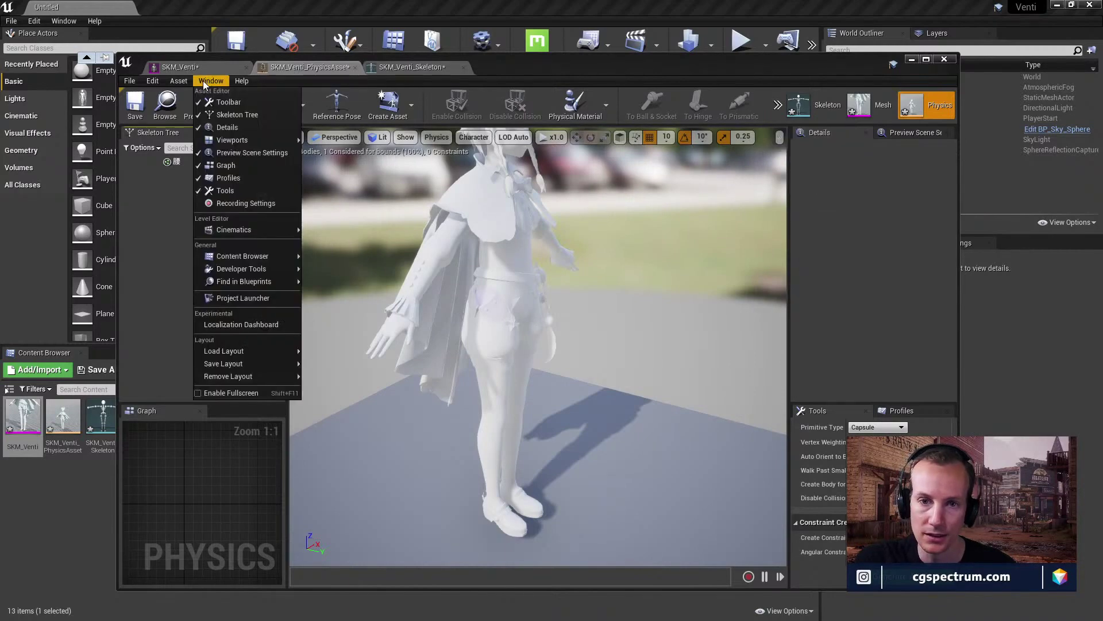
{"action": "mouse_move", "coordinate": [185, 81]}
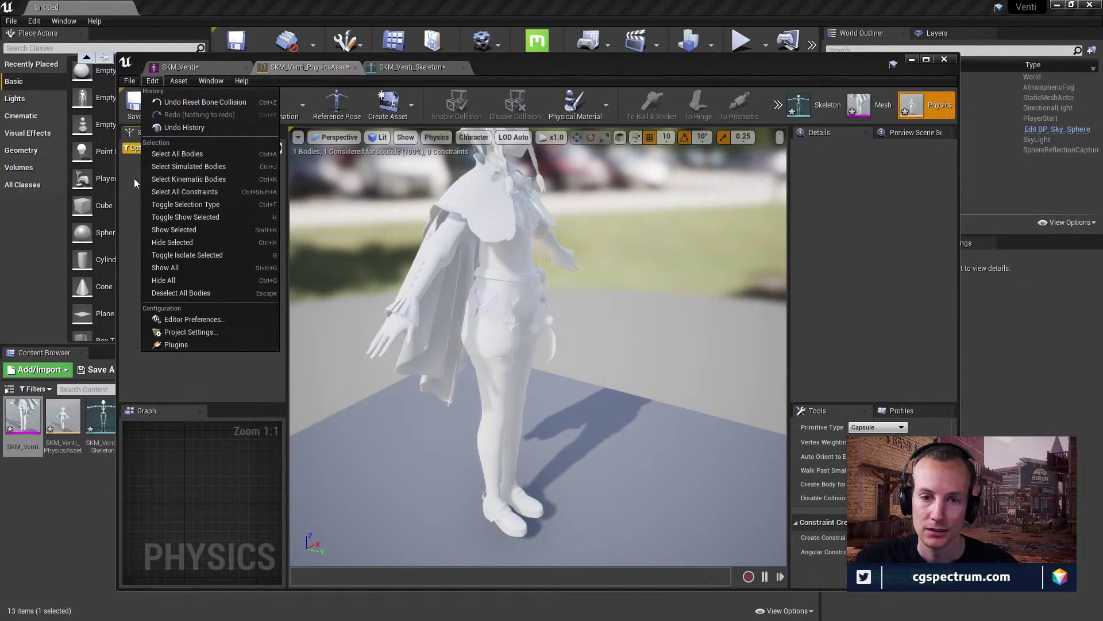
{"action": "left_click", "coordinate": [936, 133]}
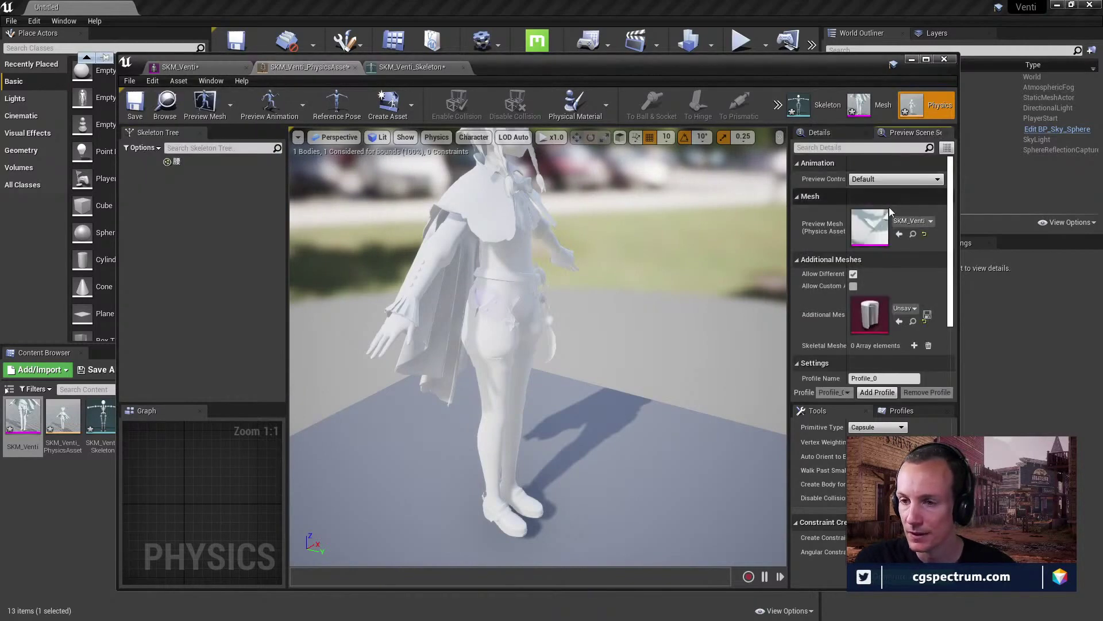
{"action": "scroll", "coordinate": [892, 220], "scroll_direction": "up", "scroll_amount": 2}
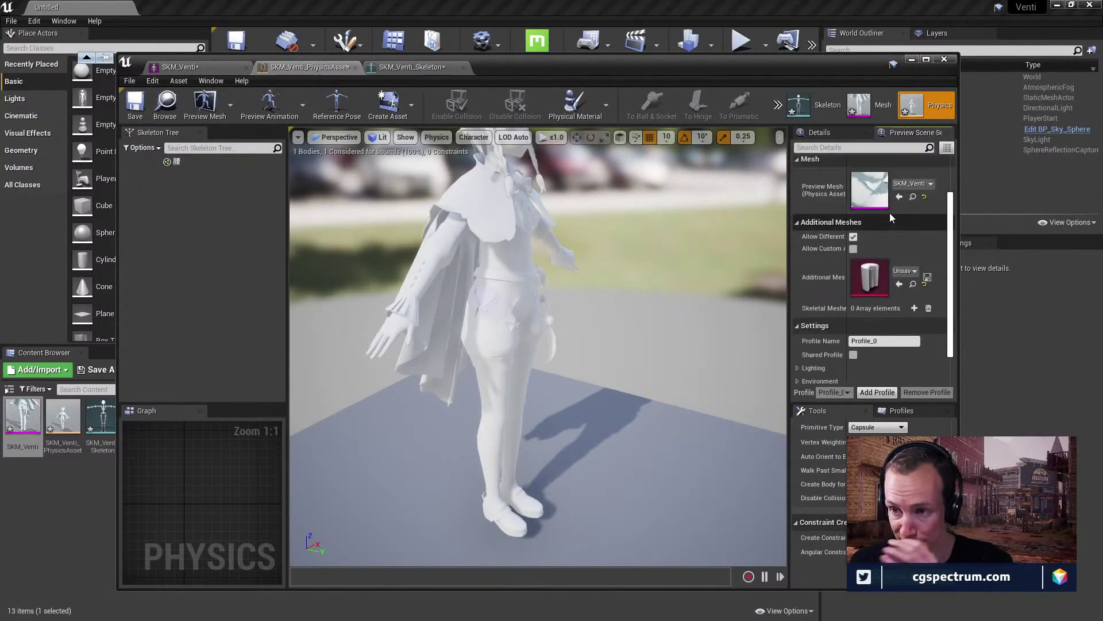
{"action": "left_click", "coordinate": [835, 134]}
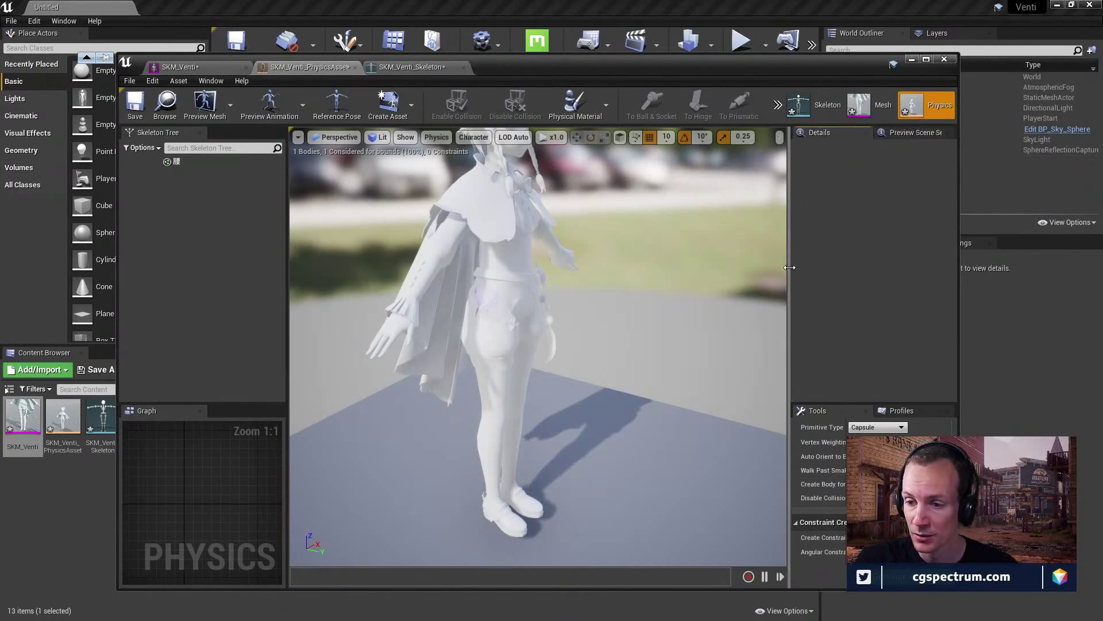
Simulate the physics asset to test the regenerated waist body, and open the viewport's physics options.
{"action": "left_click", "coordinate": [777, 104]}
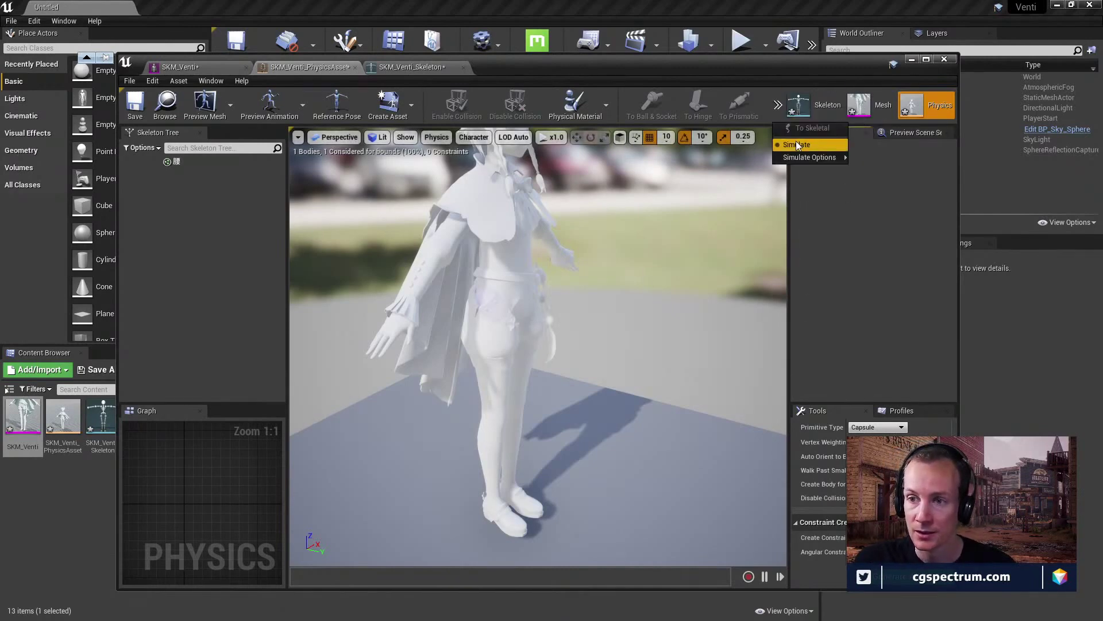
{"action": "left_click", "coordinate": [797, 143]}
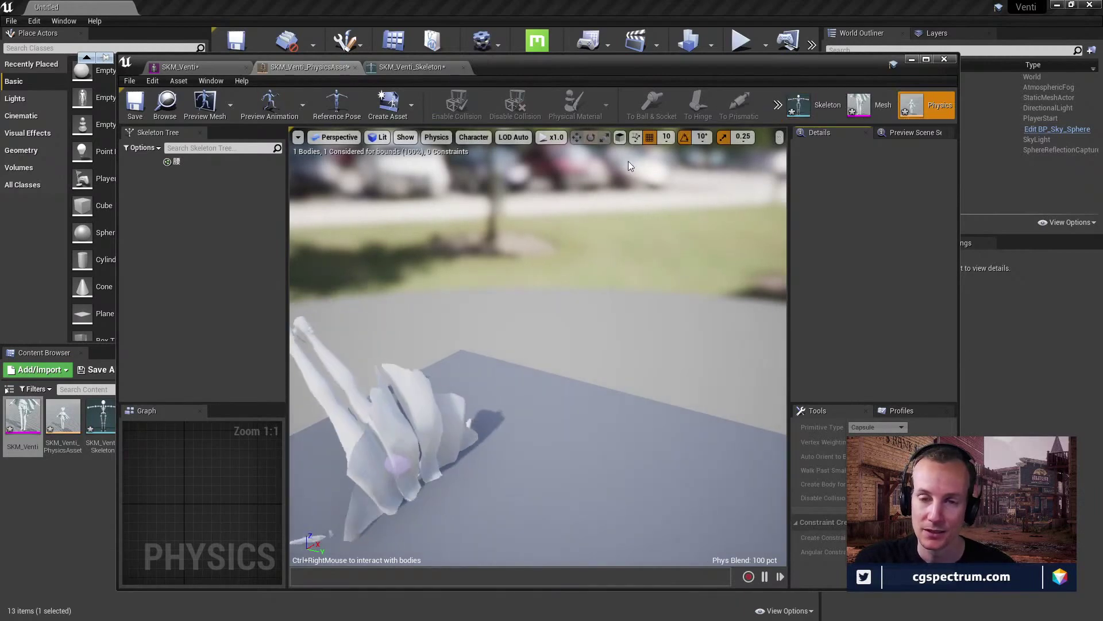
{"action": "left_click", "coordinate": [437, 136]}
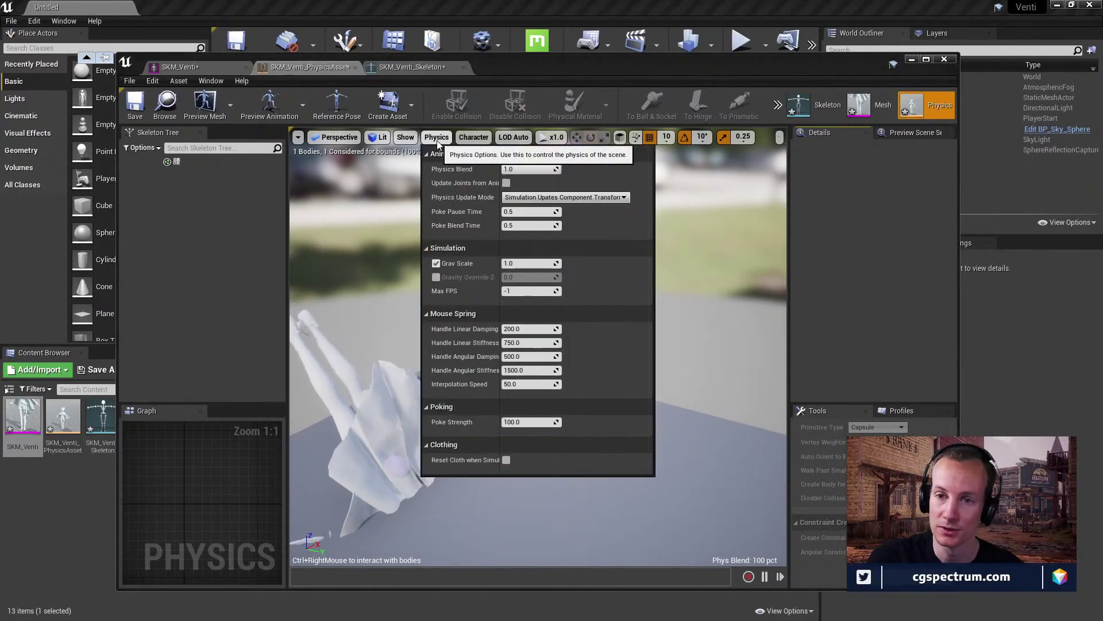
Close the physics options, return to the SKM_Venti mesh and save it.
{"action": "left_click", "coordinate": [436, 137]}
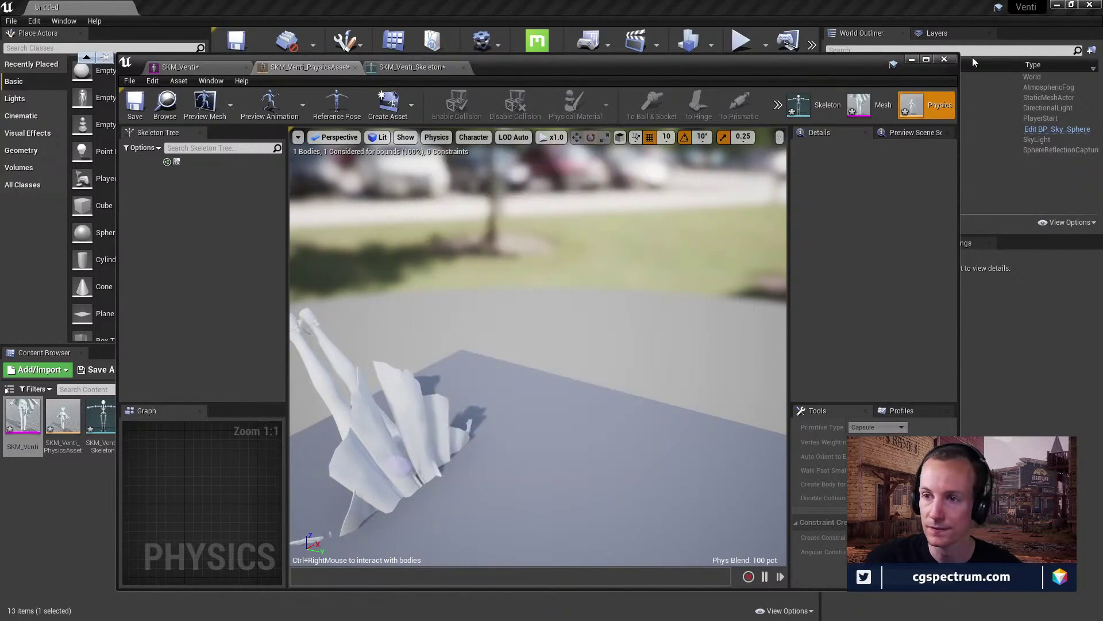
{"action": "left_click", "coordinate": [859, 104]}
{"action": "left_click", "coordinate": [138, 106]}
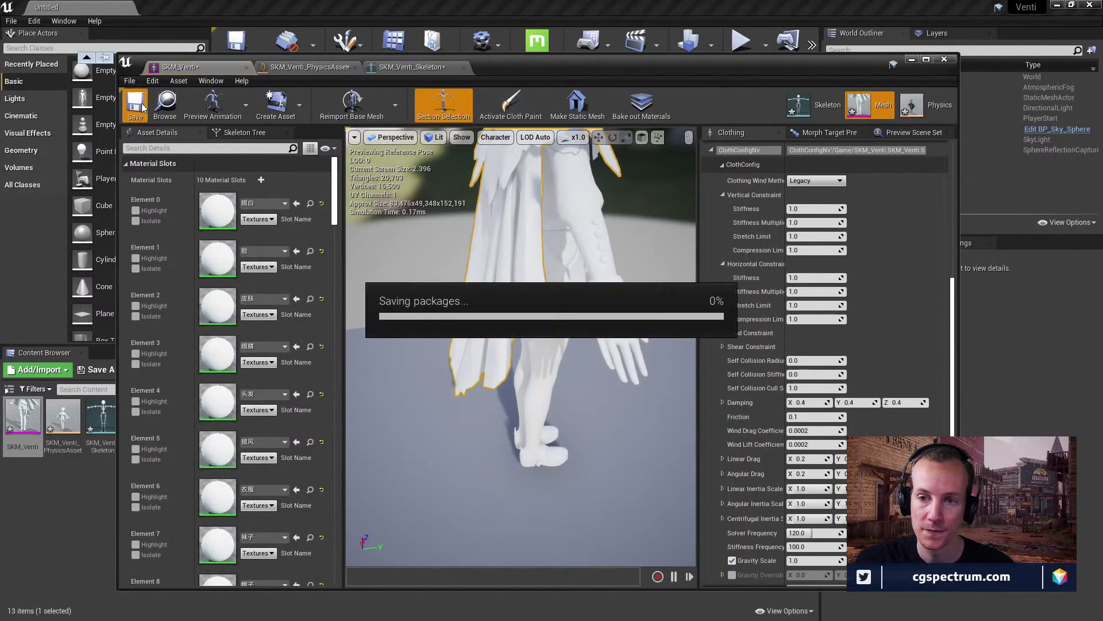
Set both the Stiffness and the Stiffness Multiplier of the cape cloth's Bend Constraint to 0.
{"action": "left_click_drag", "start_coordinate": [518, 345], "coordinate": [590, 345]}
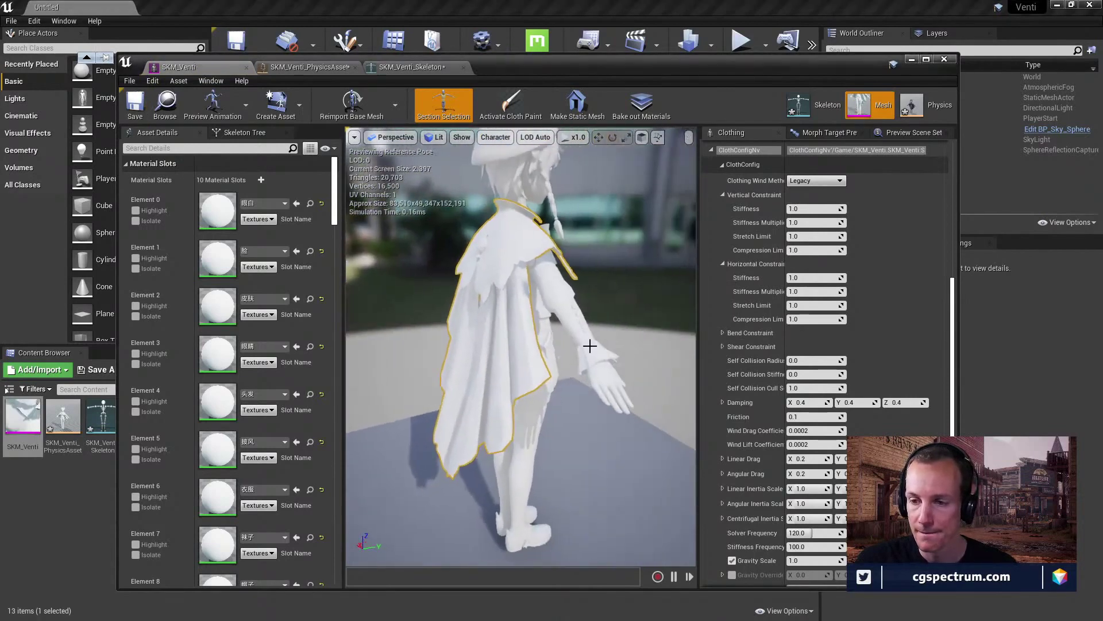
{"action": "scroll", "coordinate": [747, 379], "scroll_direction": "down", "scroll_amount": 3}
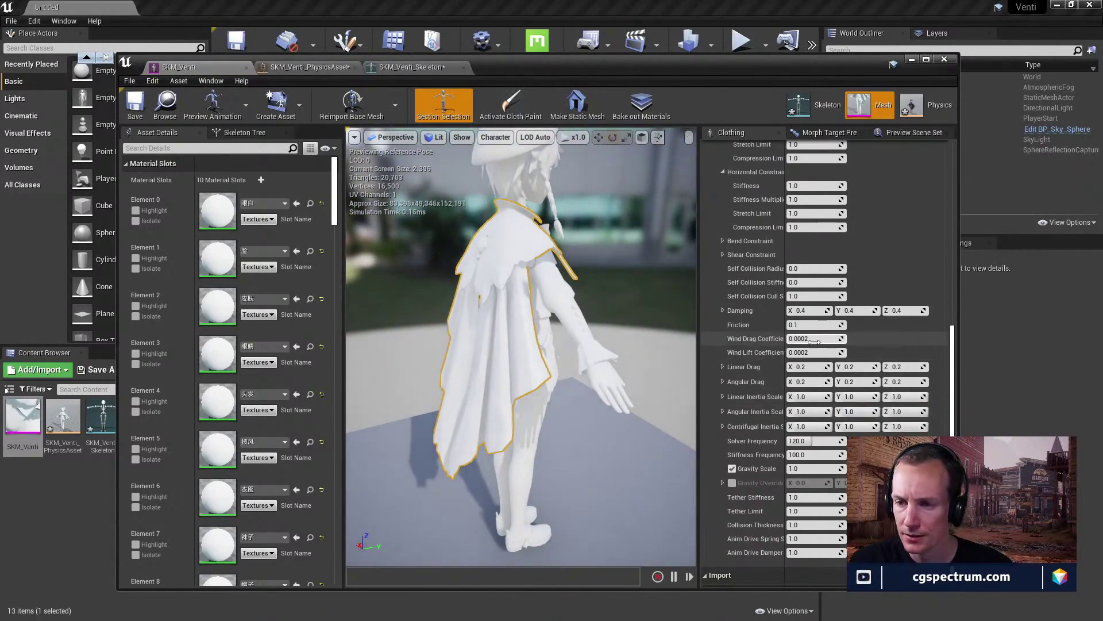
{"action": "scroll", "coordinate": [808, 312], "scroll_direction": "up", "scroll_amount": 3}
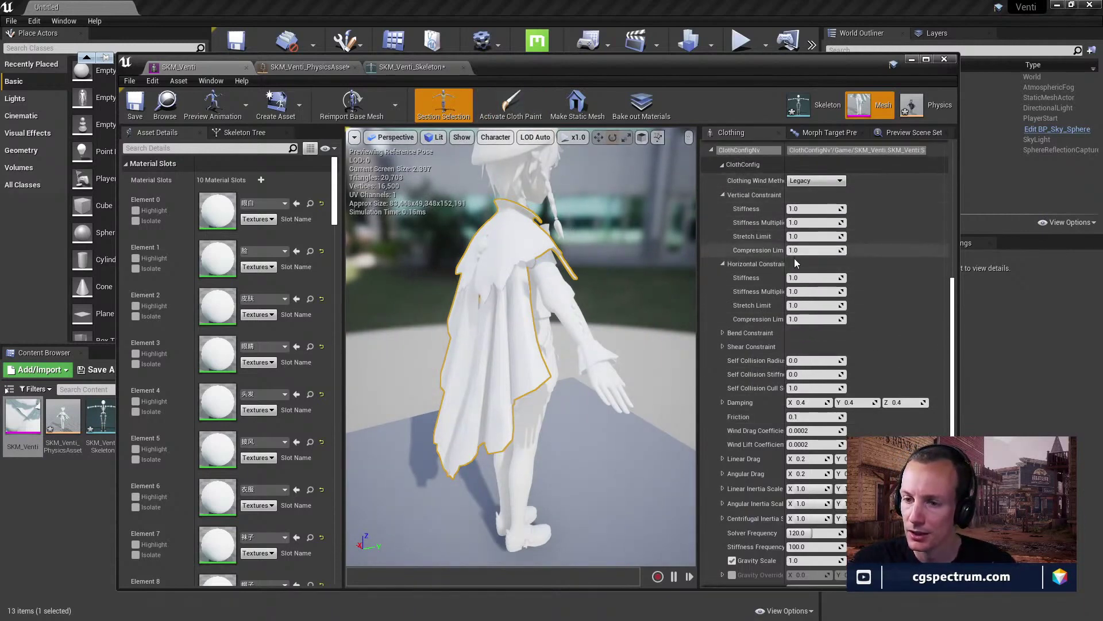
{"action": "scroll", "coordinate": [787, 322], "scroll_direction": "down", "scroll_amount": 3}
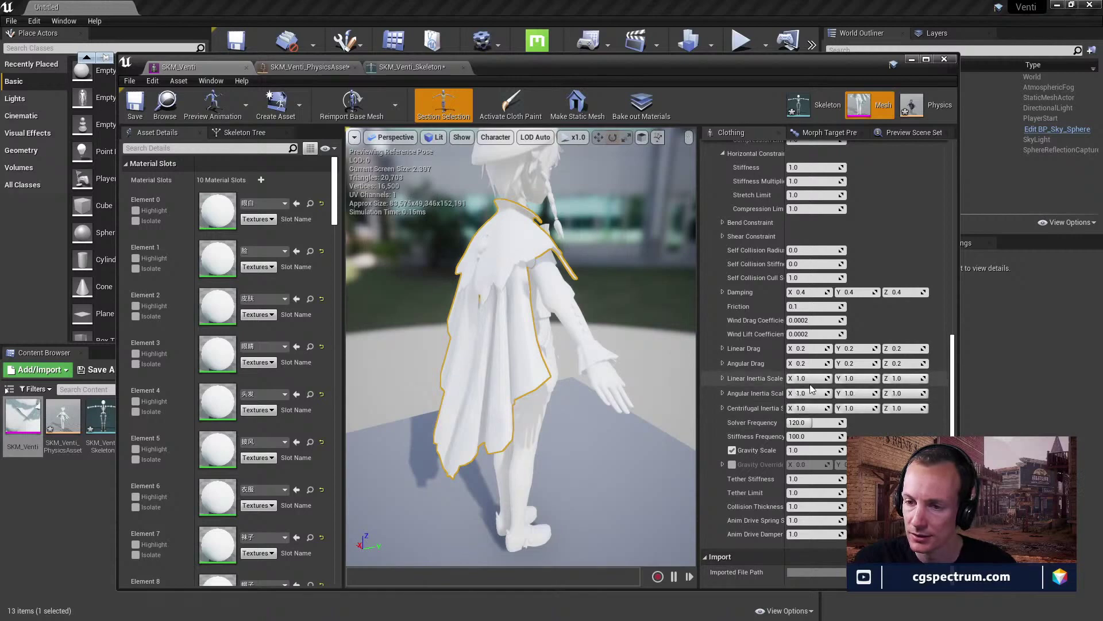
{"action": "scroll", "coordinate": [831, 374], "scroll_direction": "up", "scroll_amount": 2}
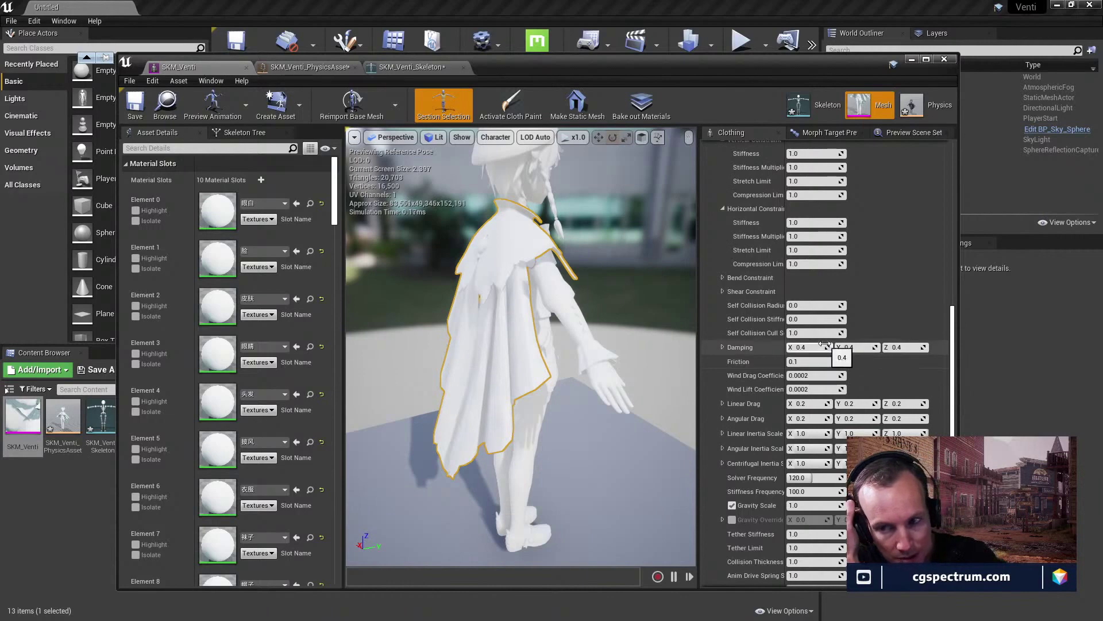
{"action": "scroll", "coordinate": [791, 335], "scroll_direction": "up", "scroll_amount": 2}
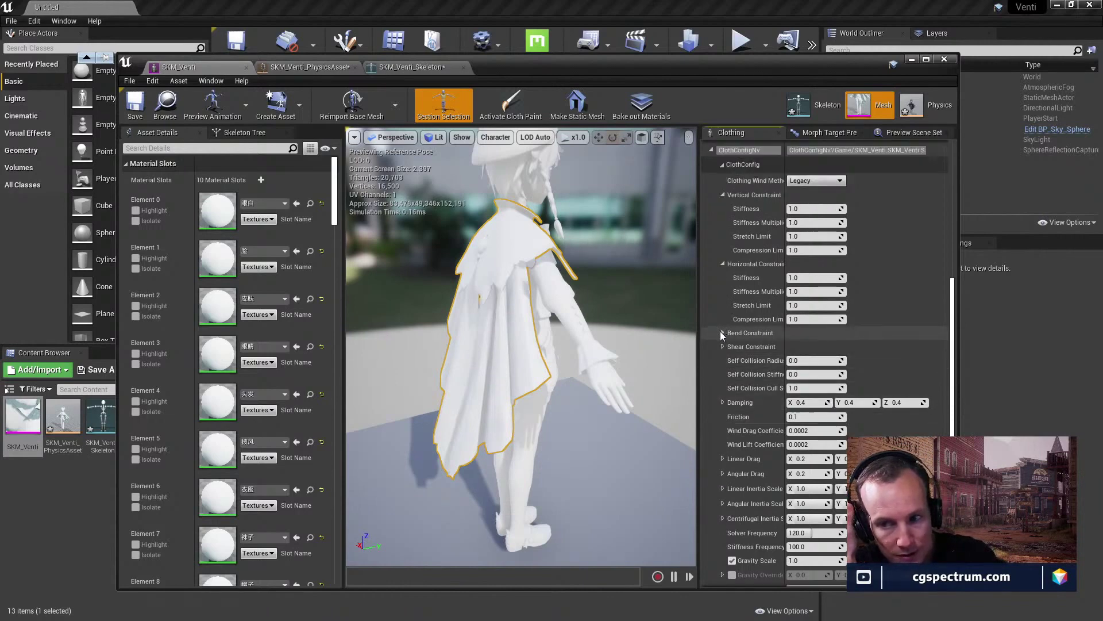
{"action": "left_click", "coordinate": [723, 334]}
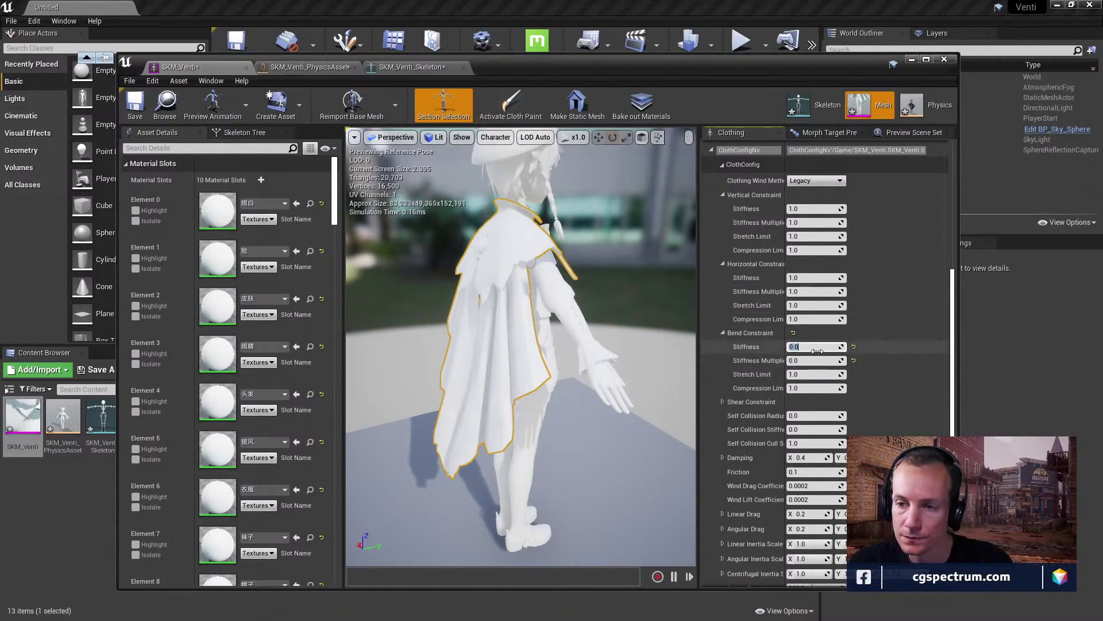
{"action": "left_click", "coordinate": [903, 339]}
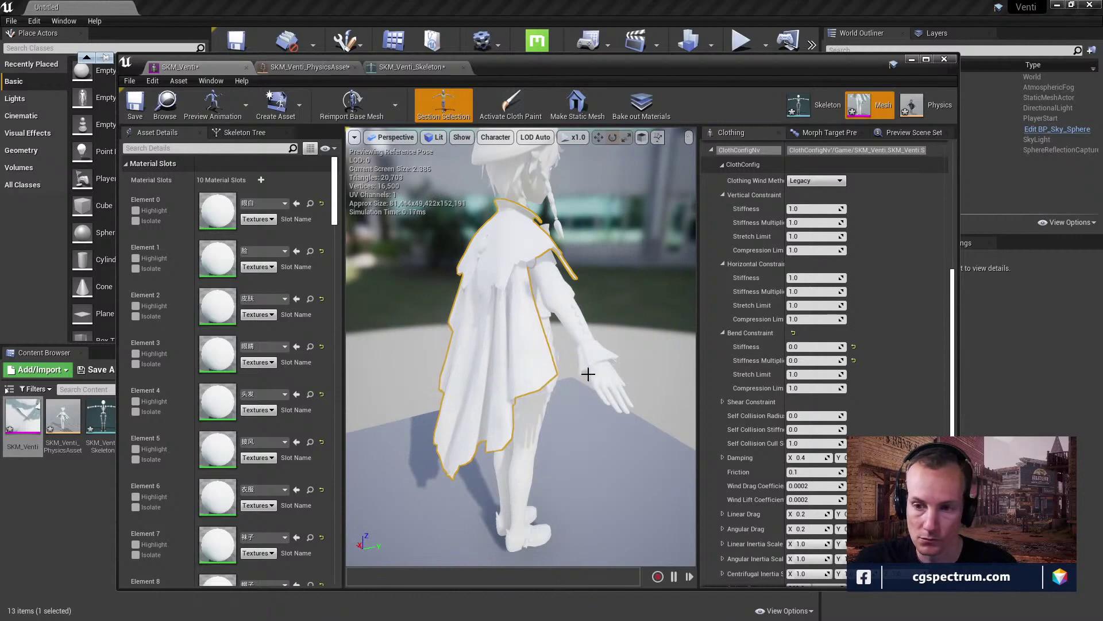
Inspect the cape's drape around the legs and its cloth configuration, and save the SKM_Venti mesh.
{"action": "scroll", "coordinate": [588, 374], "scroll_direction": "up", "scroll_amount": 5}
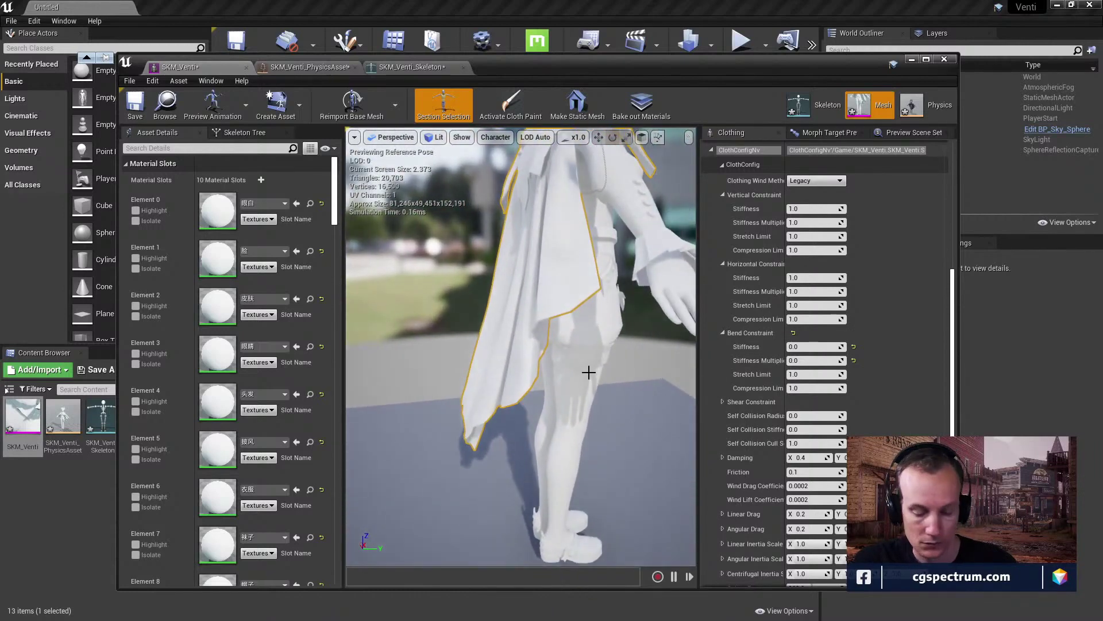
{"action": "left_click", "coordinate": [522, 102]}
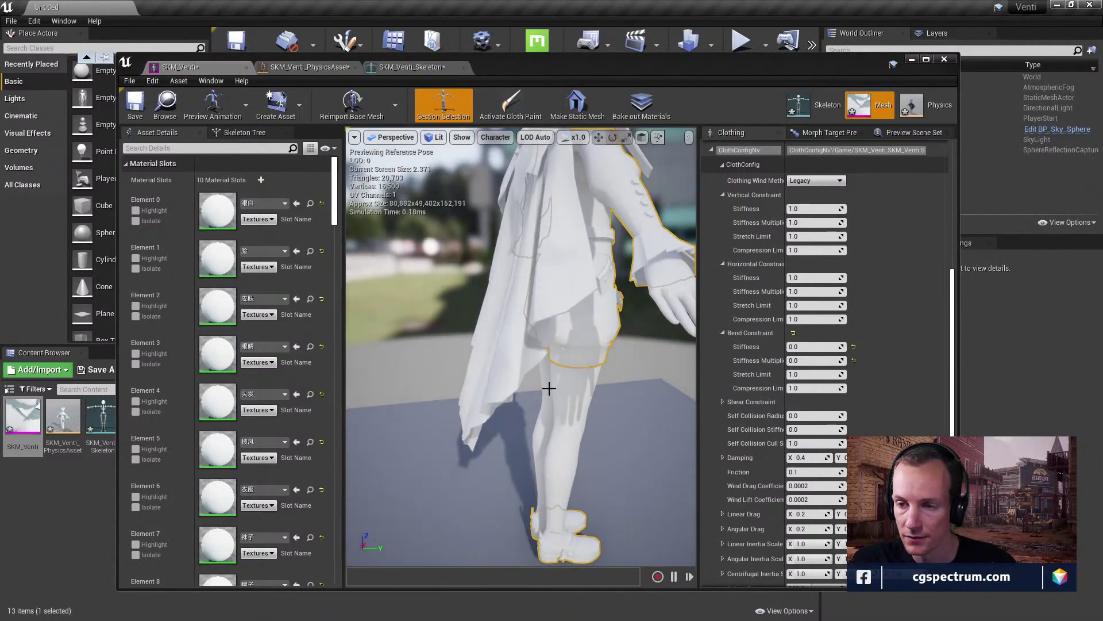
{"action": "scroll", "coordinate": [755, 374], "scroll_direction": "up", "scroll_amount": 4}
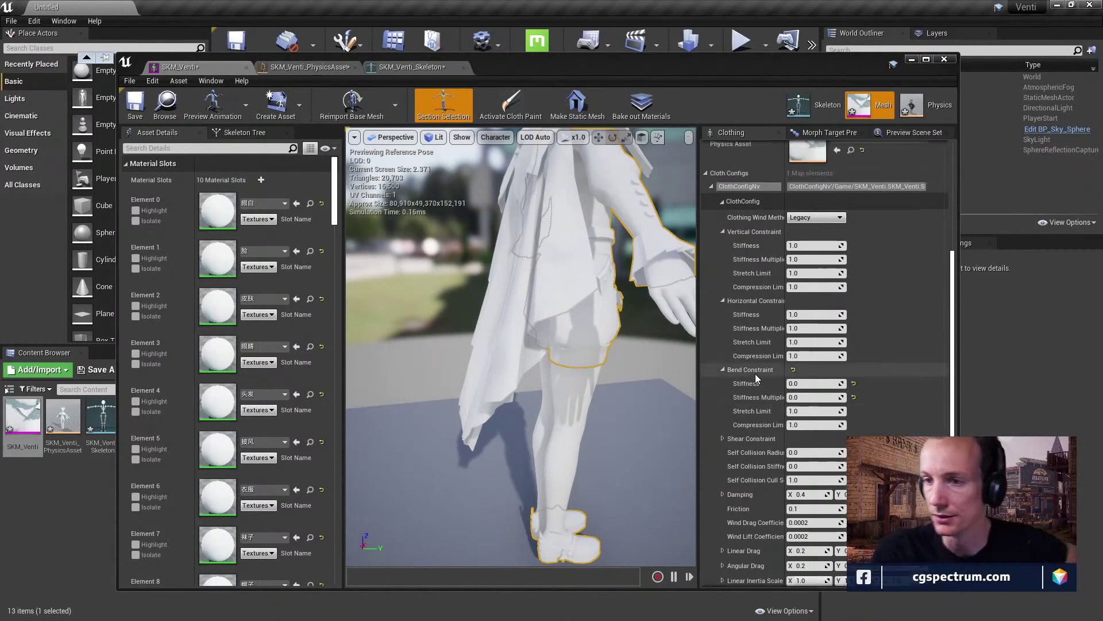
{"action": "scroll", "coordinate": [782, 356], "scroll_direction": "up", "scroll_amount": 2}
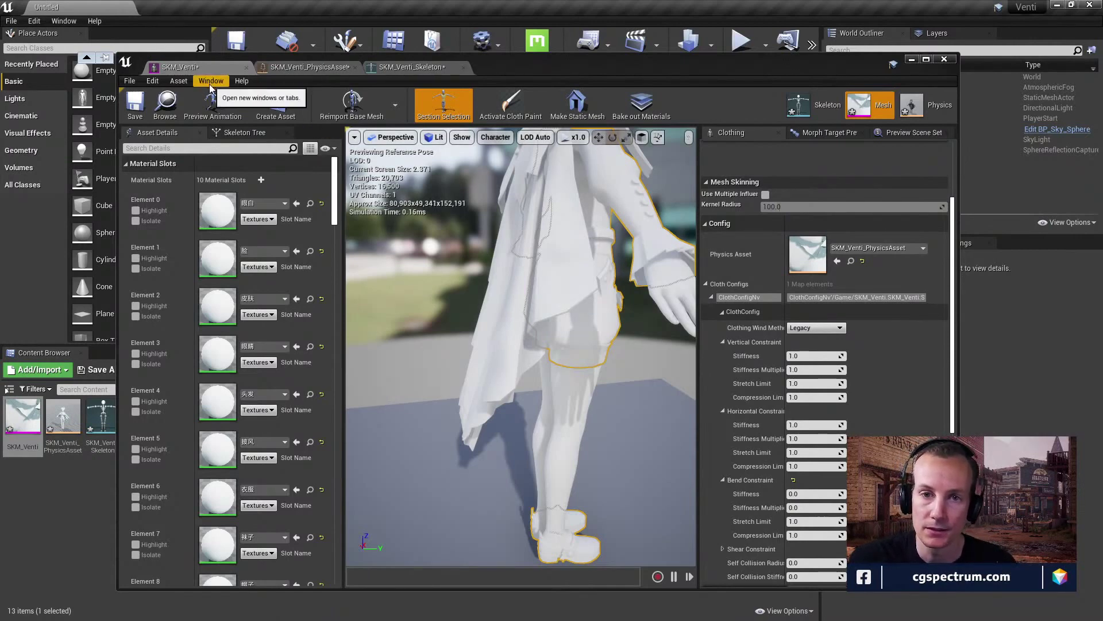
{"action": "left_click", "coordinate": [135, 103]}
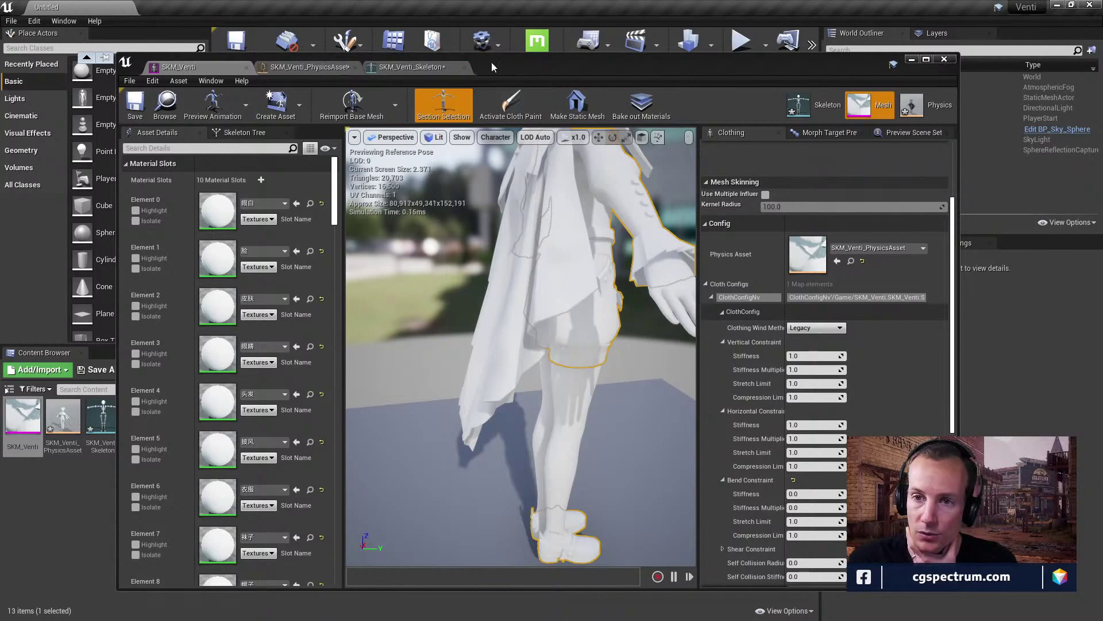
{"action": "left_click", "coordinate": [135, 104]}
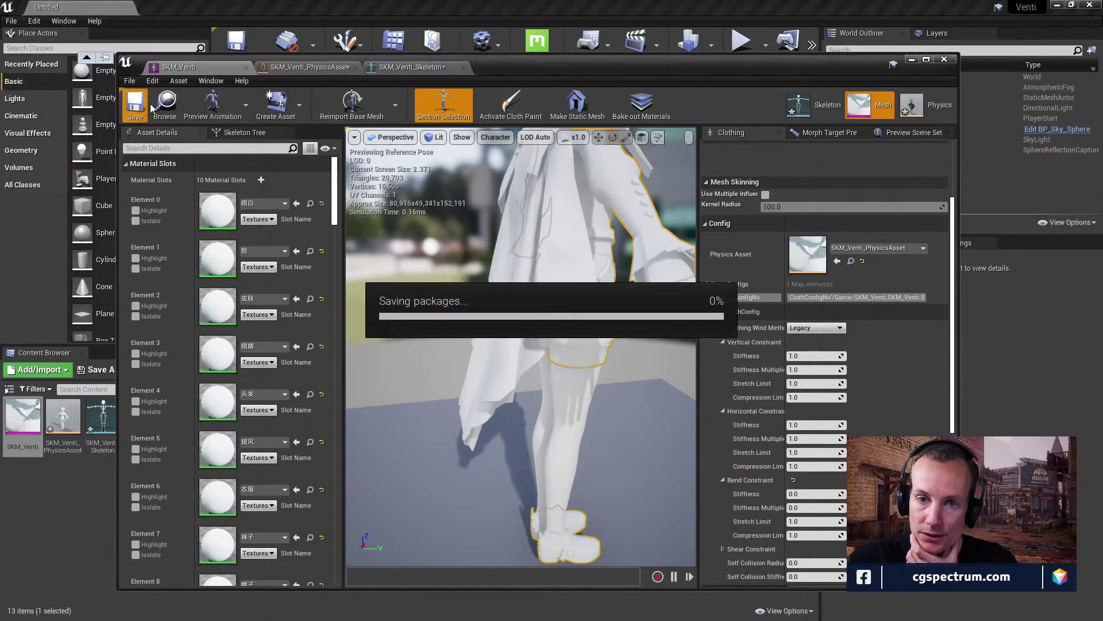
Save the SKM_Venti skeleton and apply SKM_Venti to it as the preview mesh.
{"action": "left_click", "coordinate": [806, 108]}
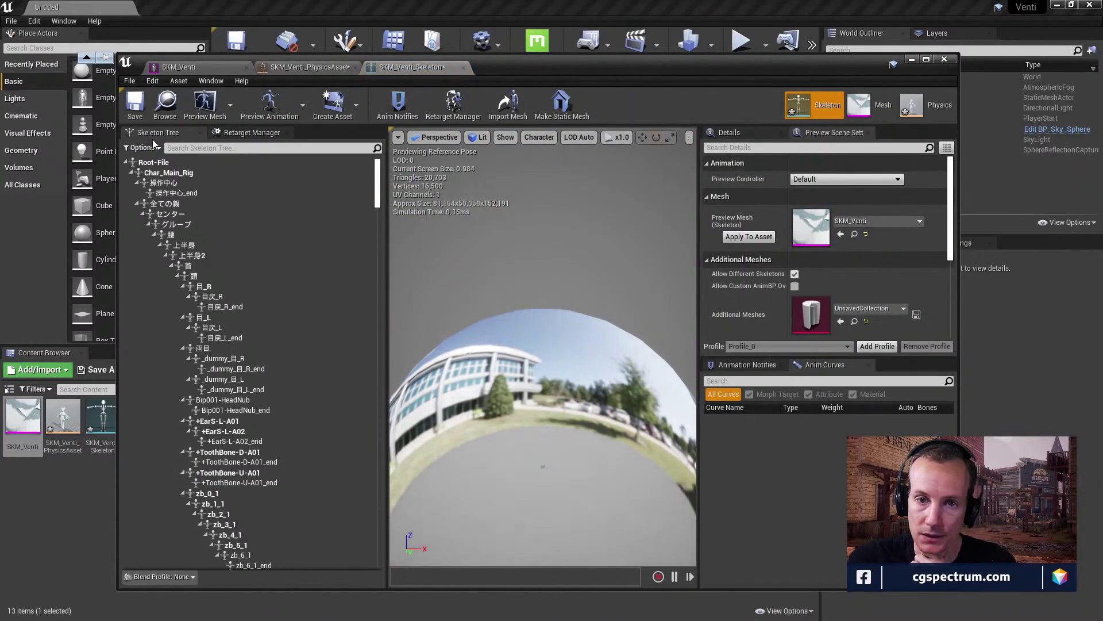
{"action": "left_click_drag", "start_coordinate": [578, 310], "coordinate": [577, 266]}
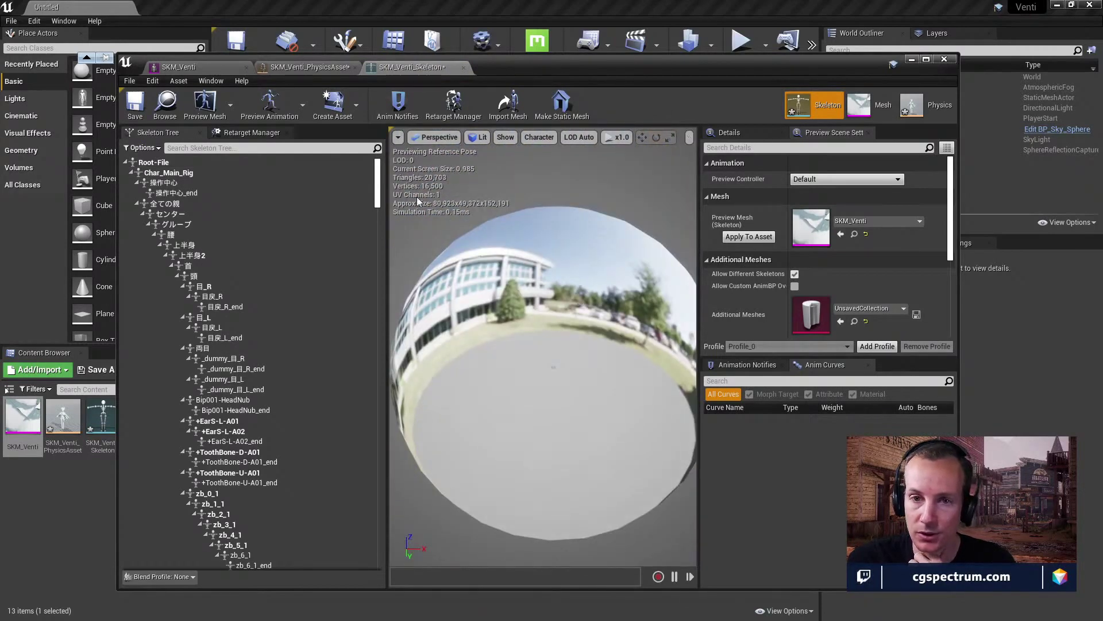
{"action": "left_click", "coordinate": [135, 104]}
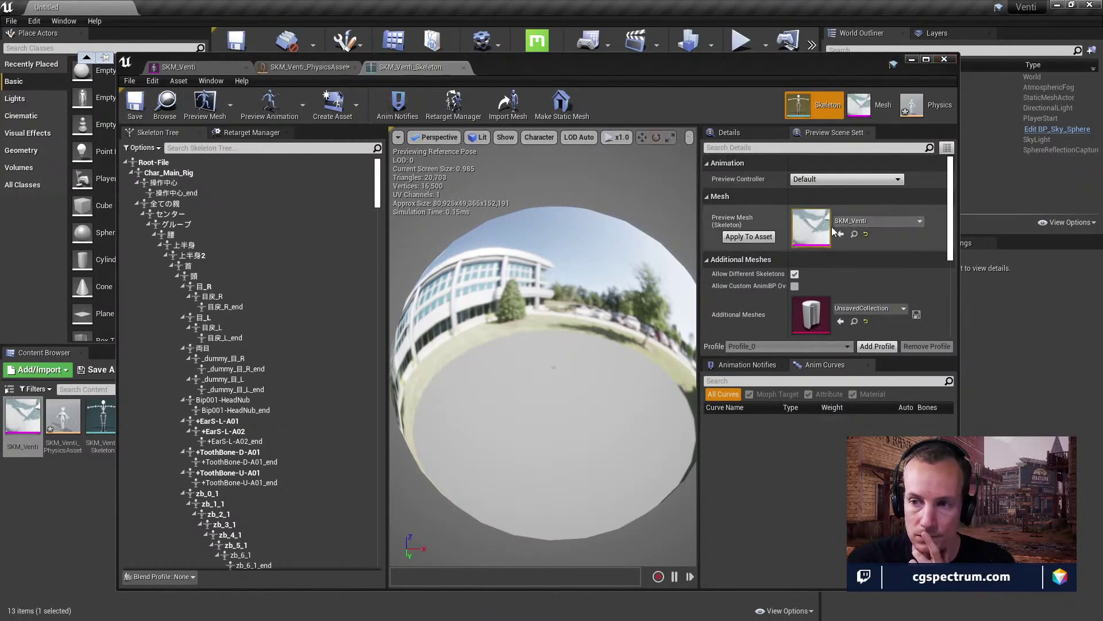
{"action": "left_click", "coordinate": [736, 239]}
{"action": "left_click", "coordinate": [867, 223]}
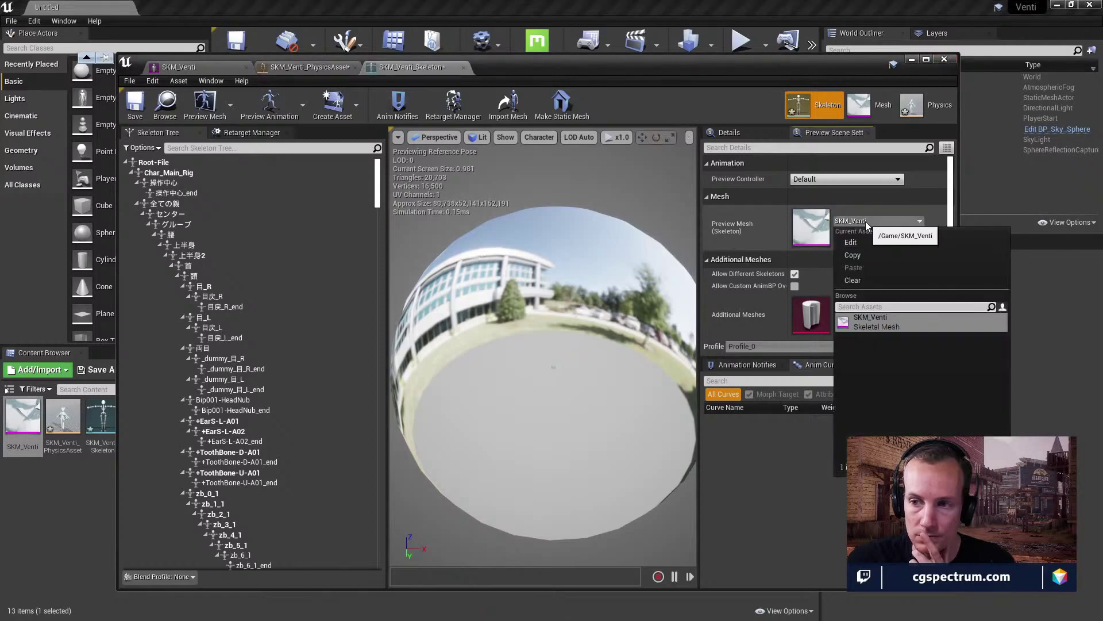
{"action": "left_click", "coordinate": [883, 197]}
Close and reopen the SKM_Venti mesh and its physics asset to check how both previews display the character.
{"action": "left_click", "coordinate": [944, 59]}
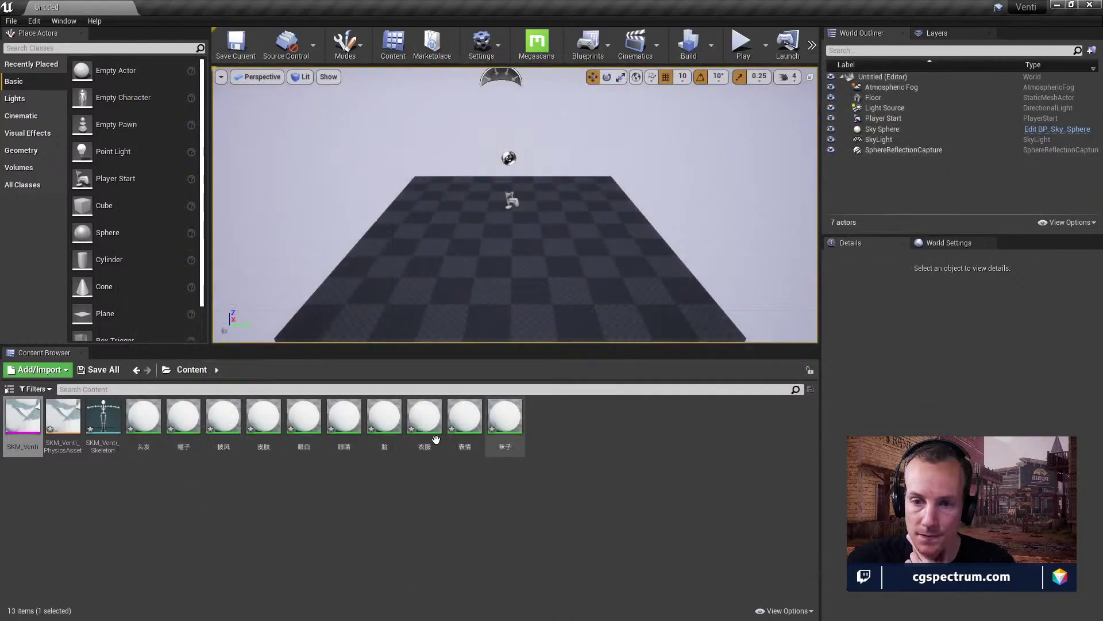
{"action": "double_click", "coordinate": [23, 417]}
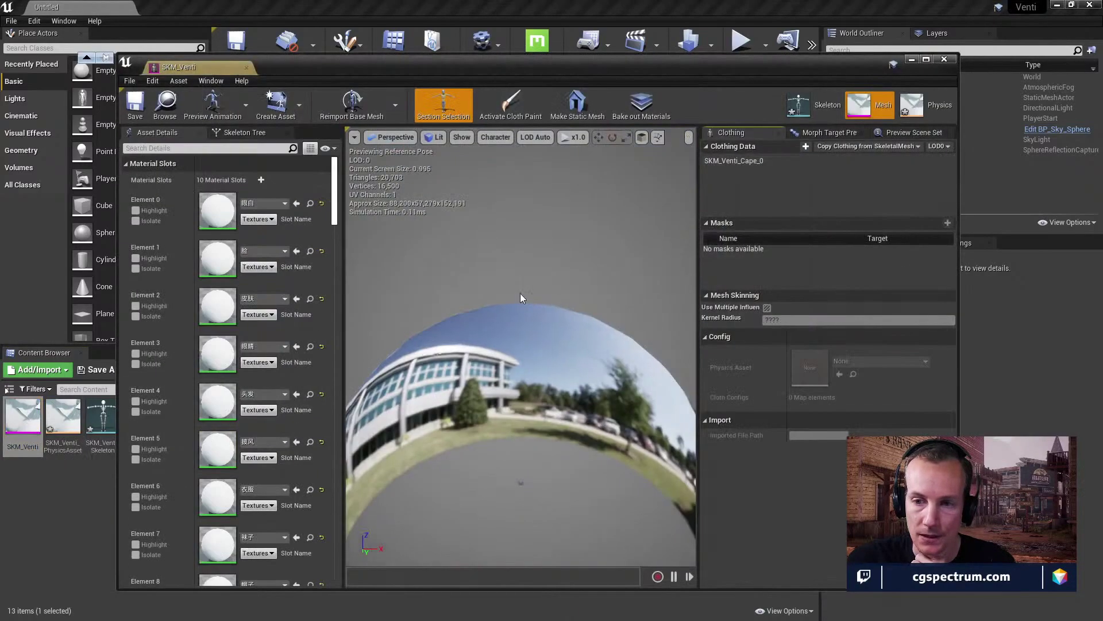
{"action": "left_click", "coordinate": [940, 100]}
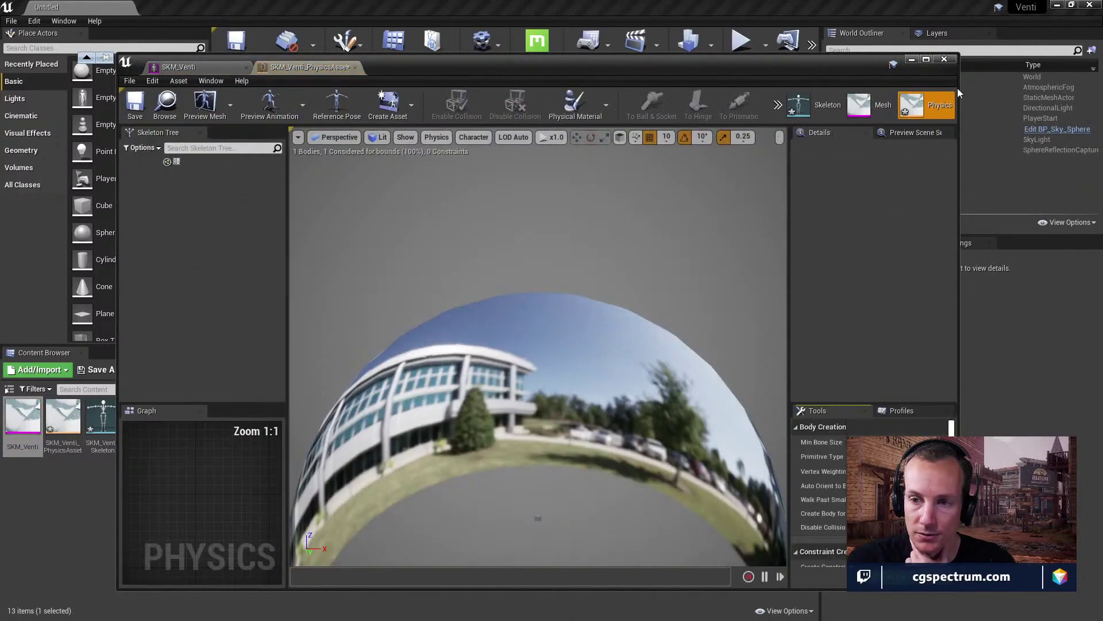
{"action": "left_click", "coordinate": [950, 59]}
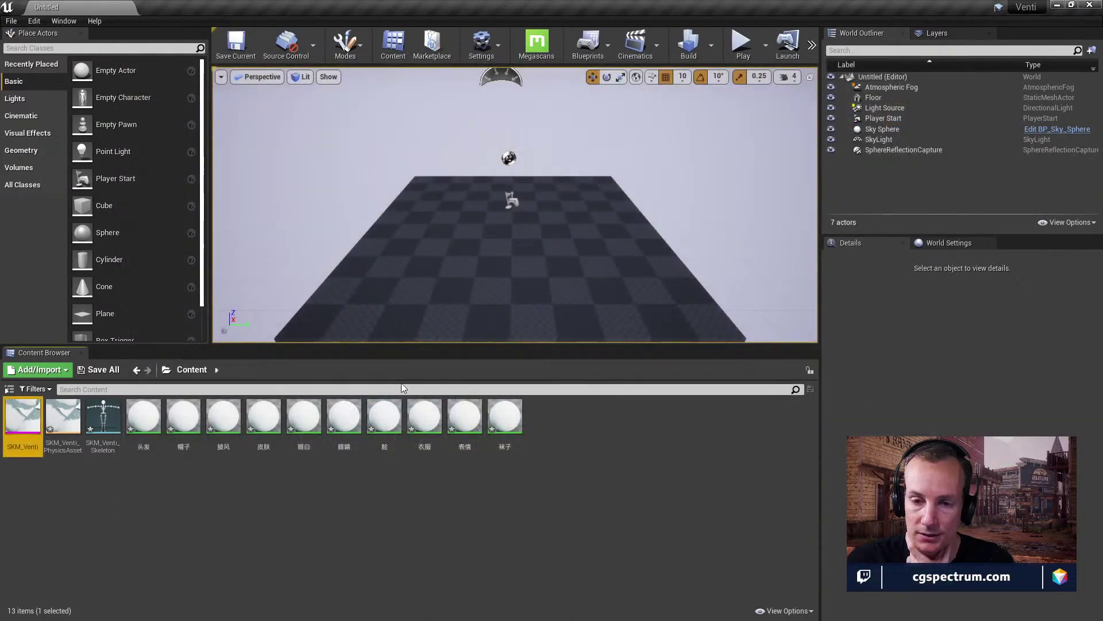
Look through the asset actions available for the SKM_Venti skeleton and the existing physics asset.
{"action": "right_click", "coordinate": [110, 409]}
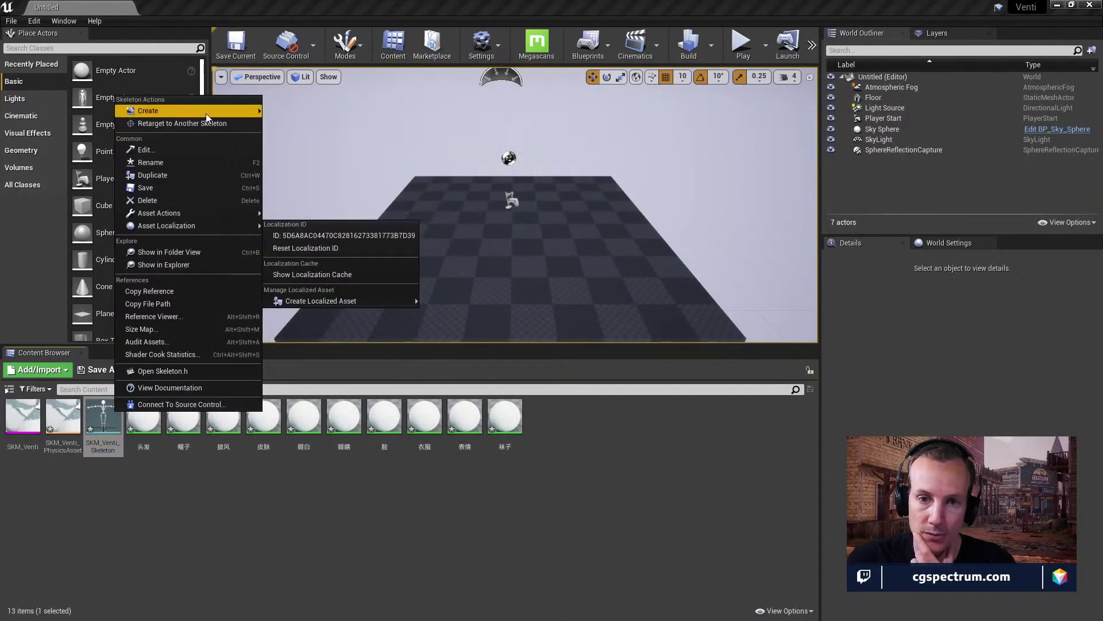
{"action": "mouse_move", "coordinate": [206, 110]}
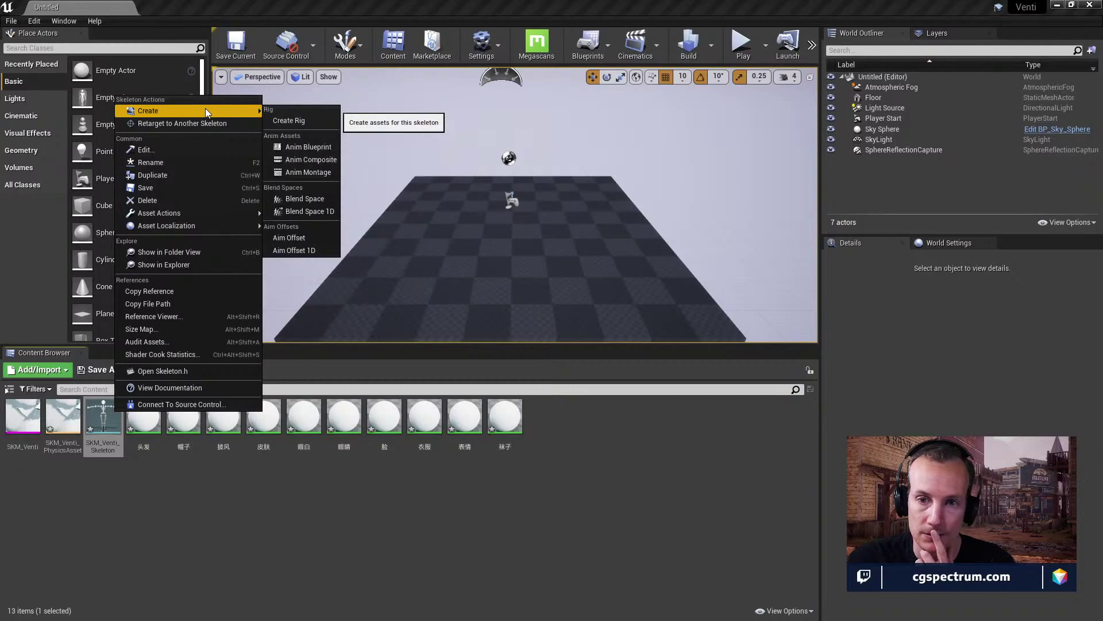
{"action": "left_click", "coordinate": [97, 471]}
{"action": "right_click", "coordinate": [54, 422]}
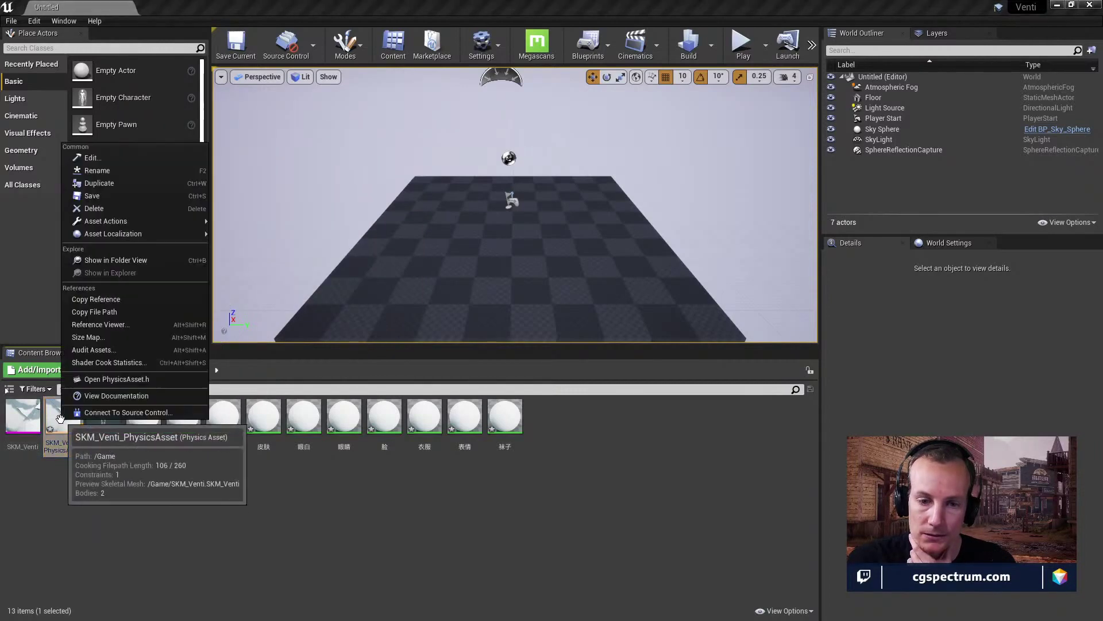
Create a new physics asset from SKM_Venti with Capsule primitives, a Min Bone Size of 20 and Dominant Weight vertex weighting.
{"action": "left_click", "coordinate": [23, 417]}
{"action": "right_click", "coordinate": [23, 416]}
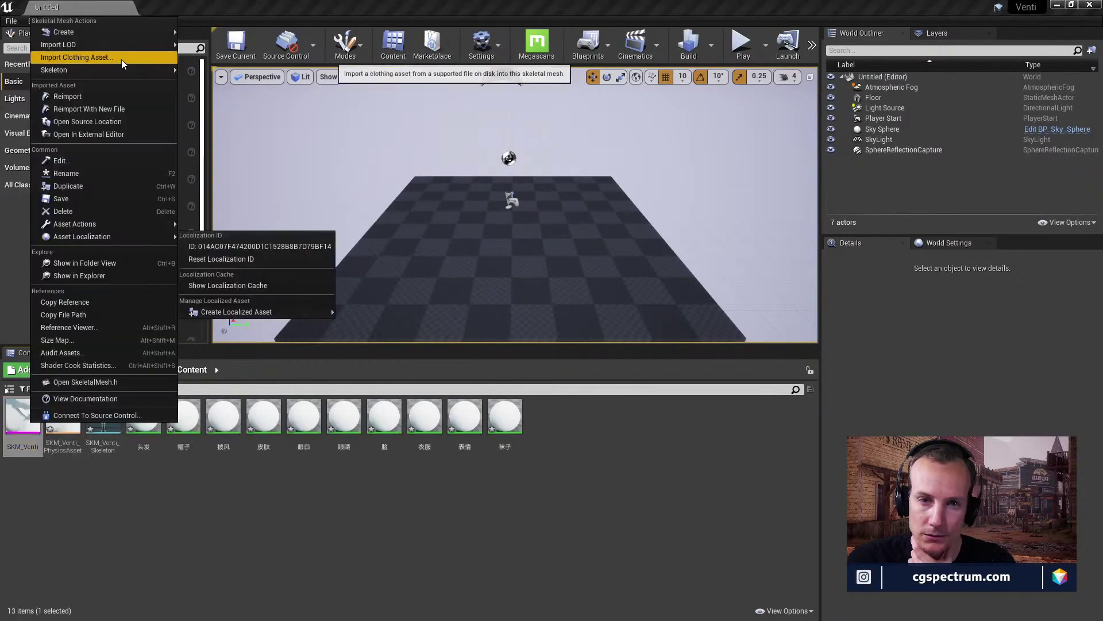
{"action": "mouse_move", "coordinate": [115, 67]}
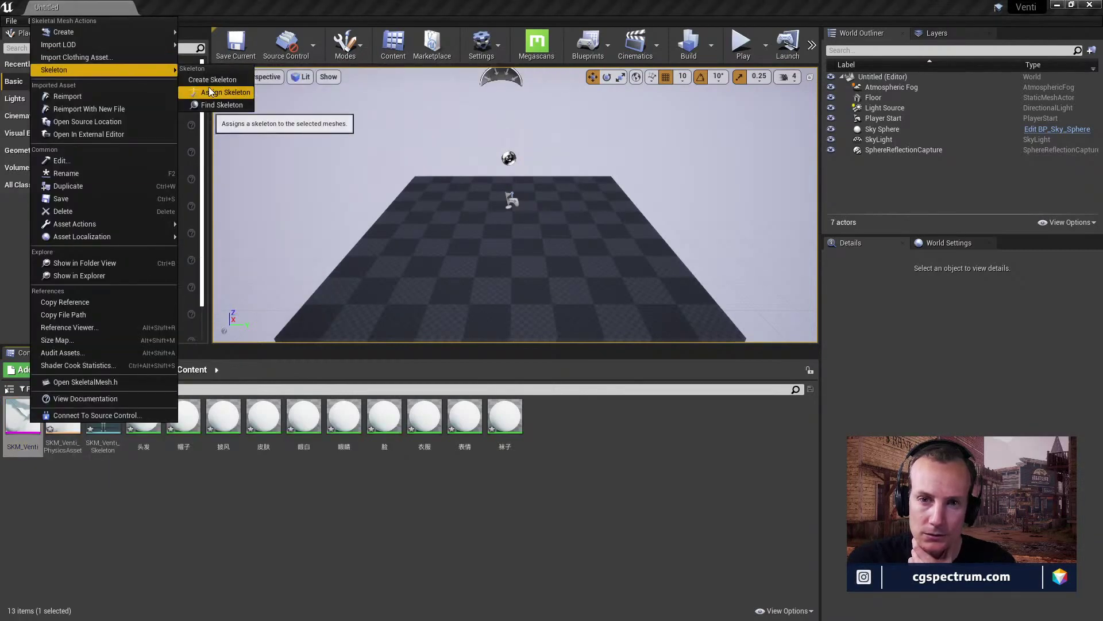
{"action": "mouse_move", "coordinate": [138, 33]}
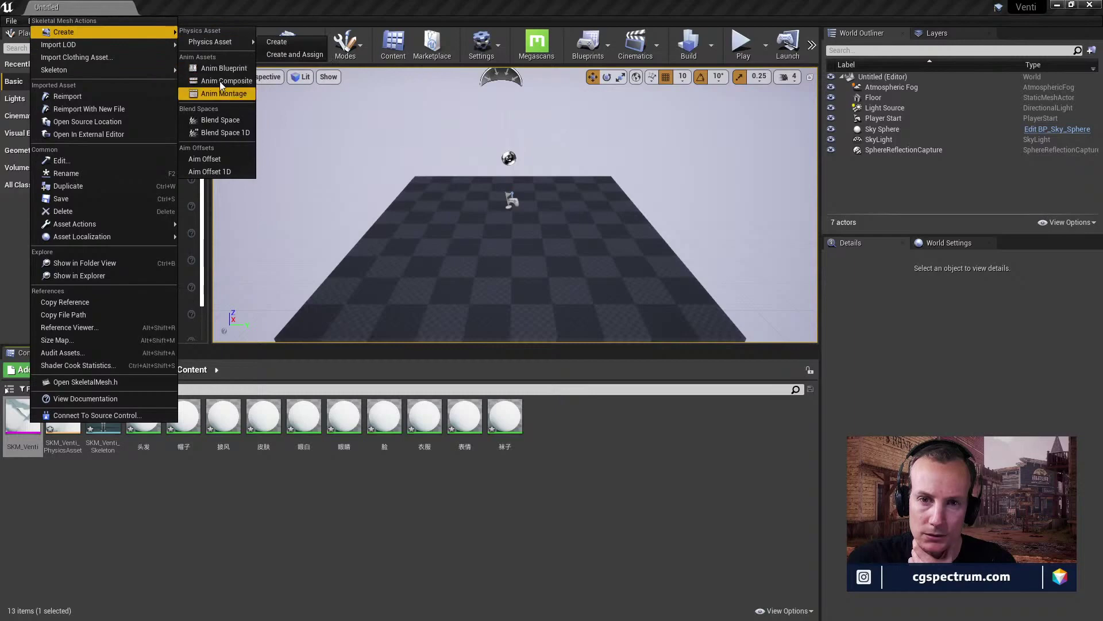
{"action": "mouse_move", "coordinate": [222, 43]}
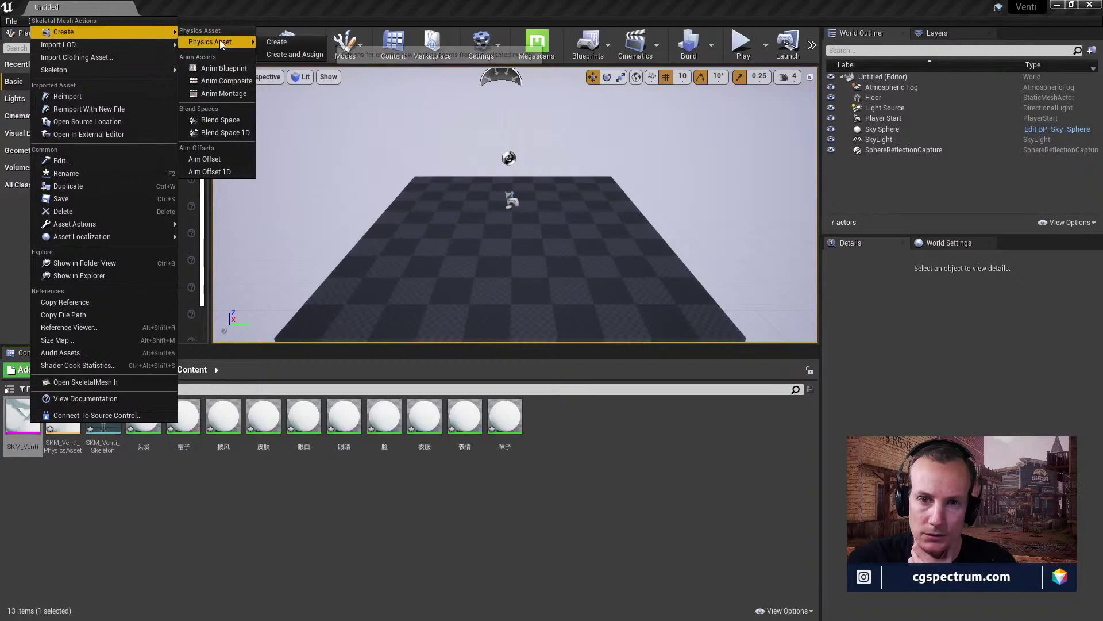
{"action": "left_click", "coordinate": [314, 47]}
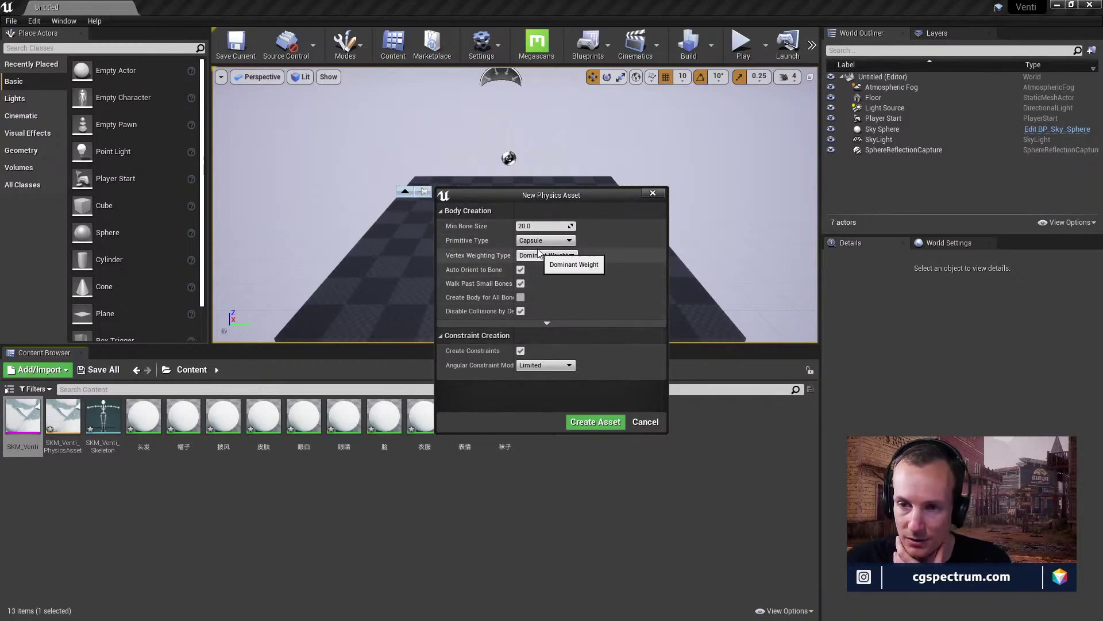
{"action": "left_click", "coordinate": [576, 243]}
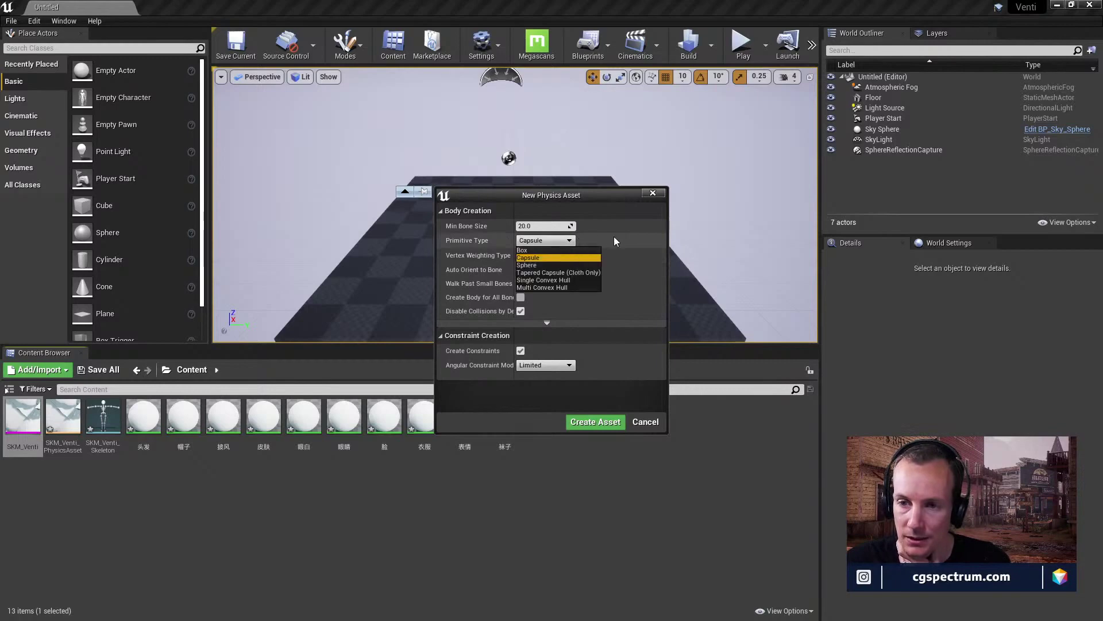
{"action": "left_click", "coordinate": [614, 236]}
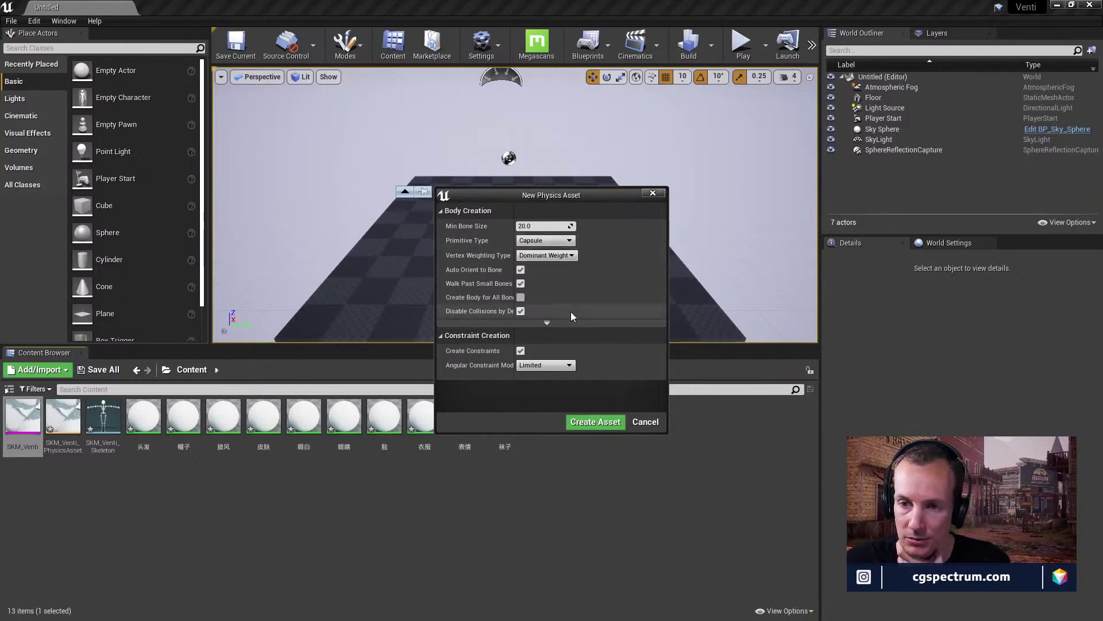
{"action": "left_click", "coordinate": [595, 423]}
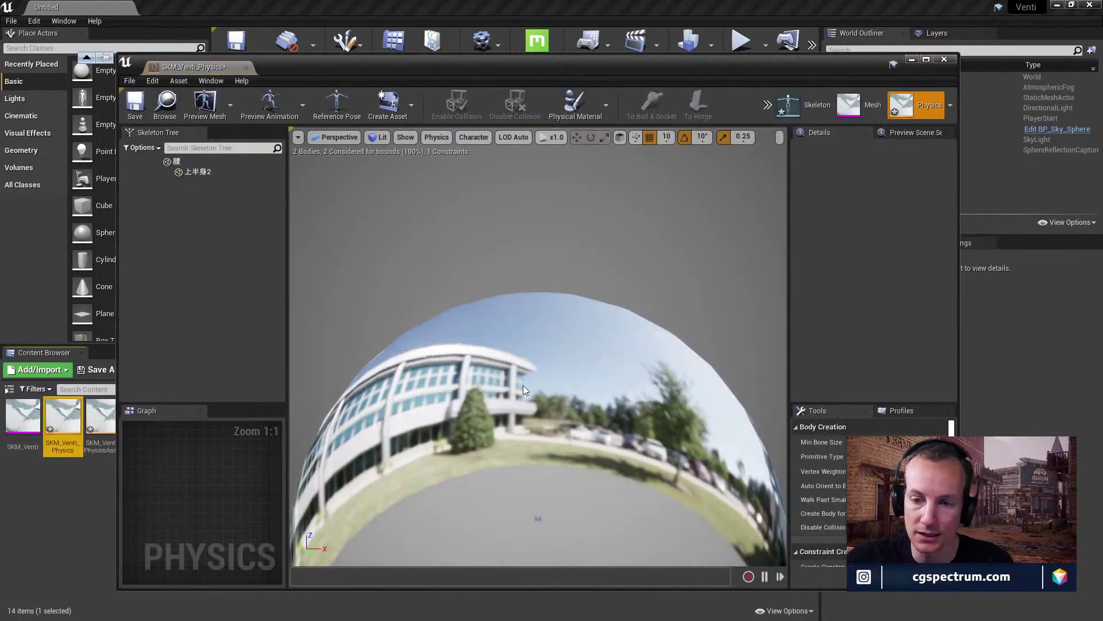
Open the SKM_Venti mesh, switch to Maya and maximize the venti GI rig.mb scene to show the character rig.
{"action": "left_click", "coordinate": [518, 68]}
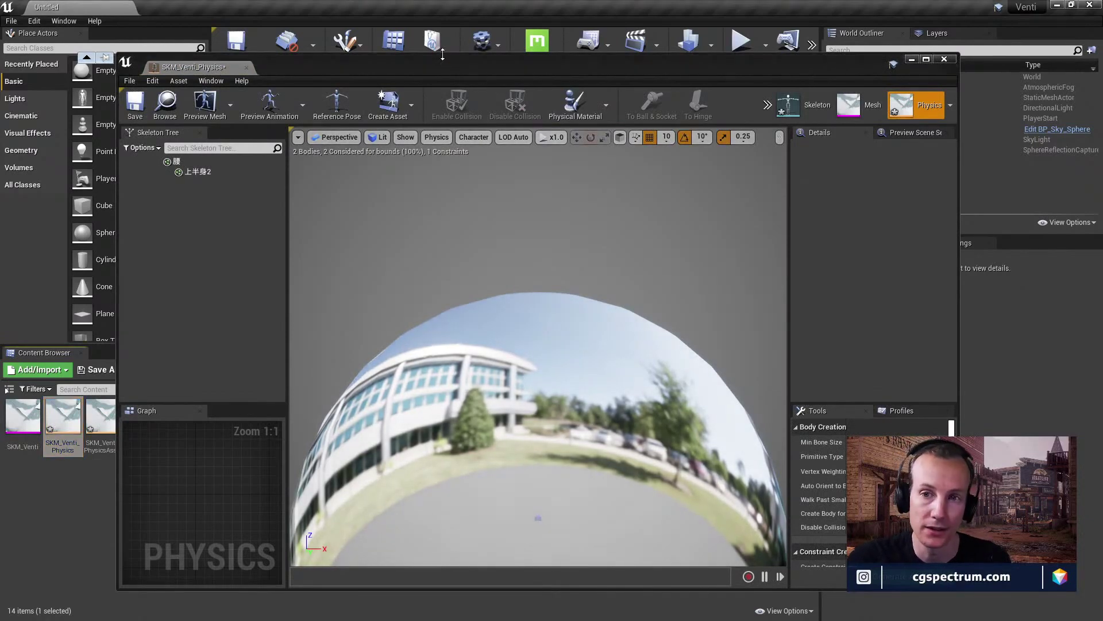
{"action": "left_click", "coordinate": [842, 115]}
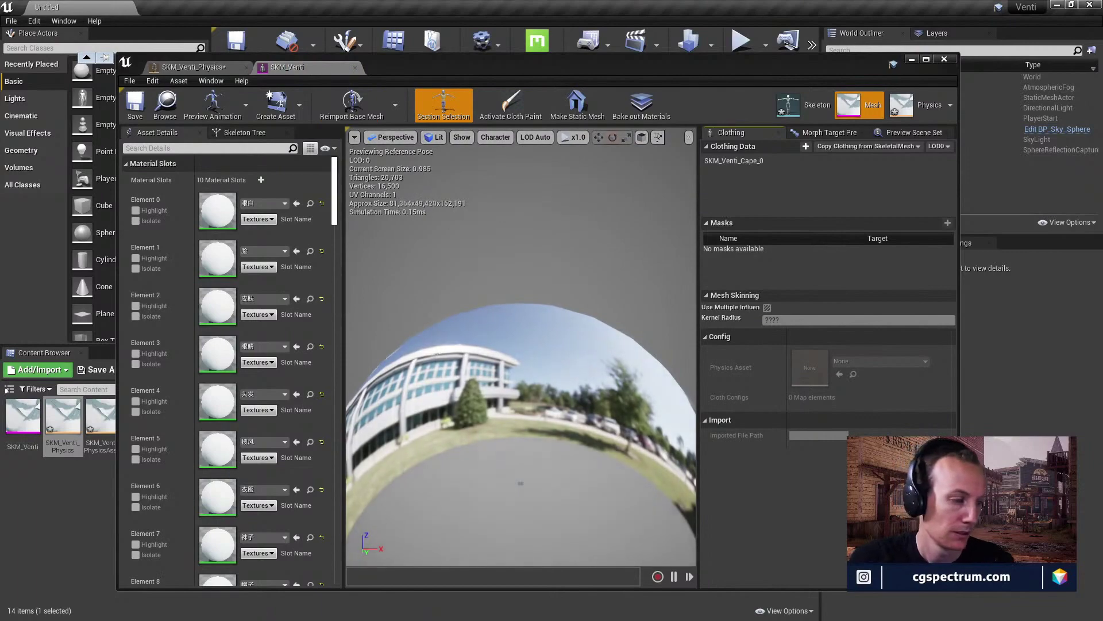
{"action": "key", "text": "alt+Tab"}
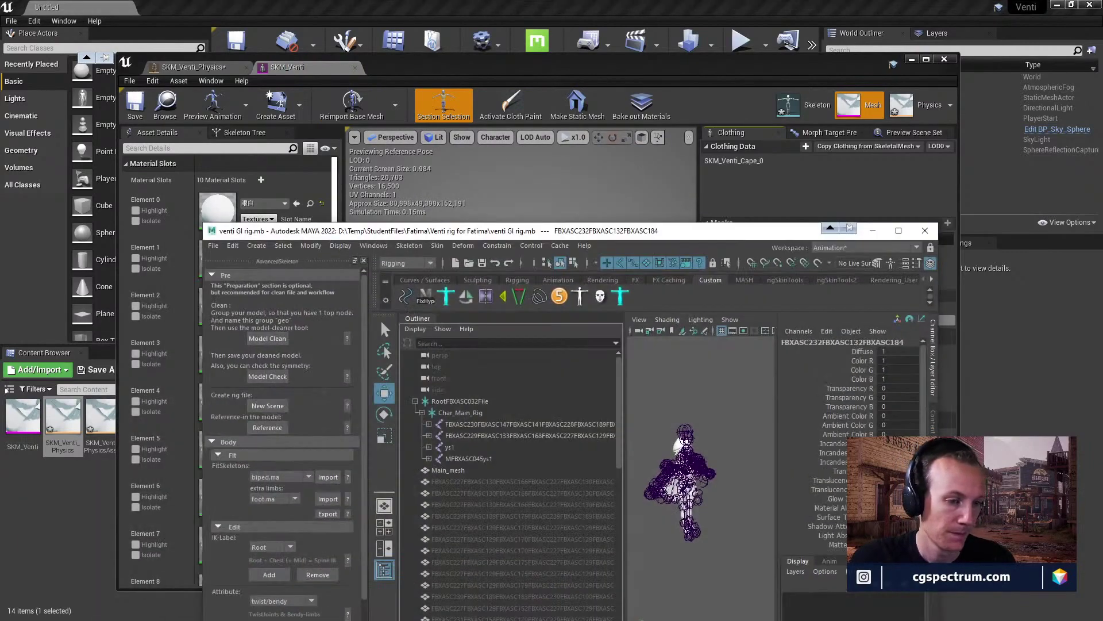
{"action": "left_click_drag", "start_coordinate": [533, 231], "coordinate": [503, 4]}
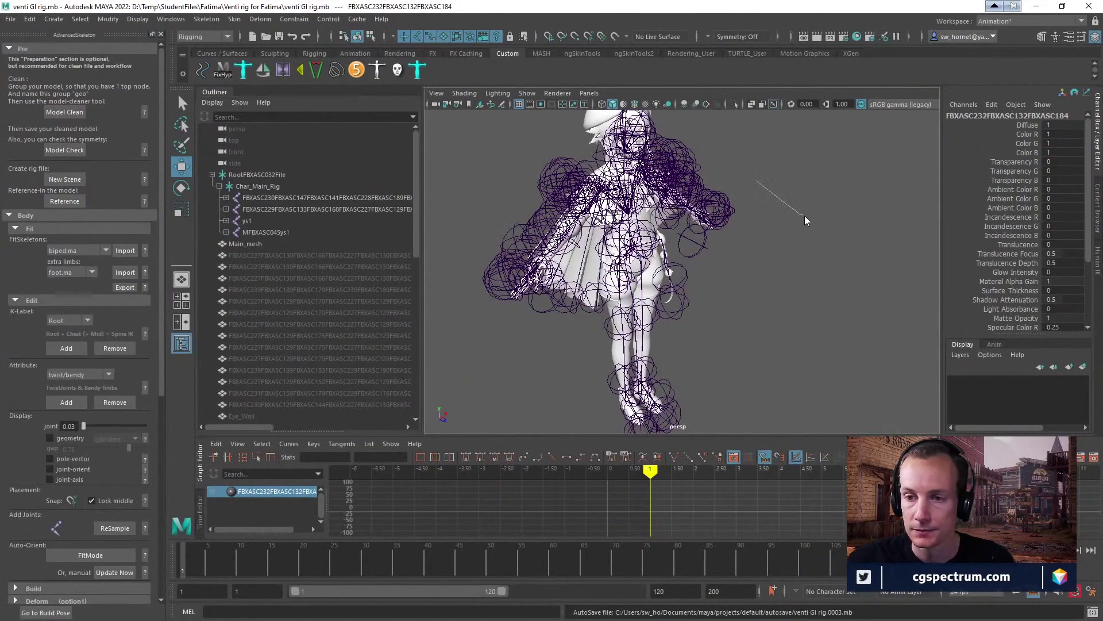
Clear the selection and close the AdvancedSkeleton panel.
{"action": "left_click", "coordinate": [763, 198]}
{"action": "left_click", "coordinate": [737, 259]}
{"action": "key", "text": "space"}
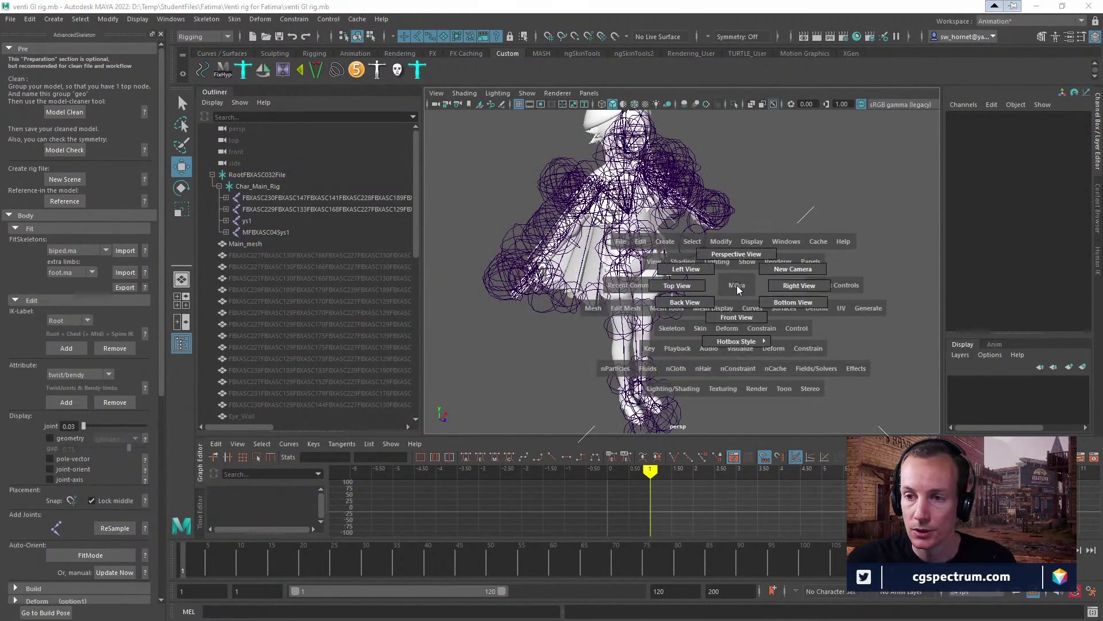
{"action": "left_click_drag", "start_coordinate": [663, 291], "coordinate": [713, 291], "text": "alt"}
{"action": "scroll", "coordinate": [690, 287], "scroll_direction": "down", "scroll_amount": 3}
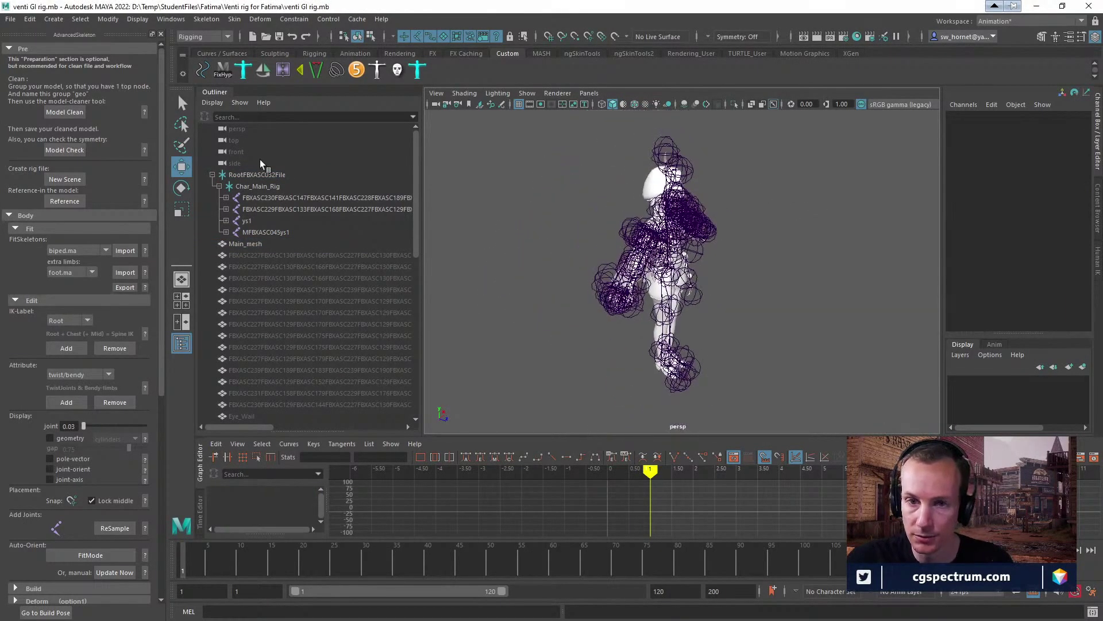
{"action": "left_click", "coordinate": [161, 34]}
{"action": "left_click", "coordinate": [107, 19]}
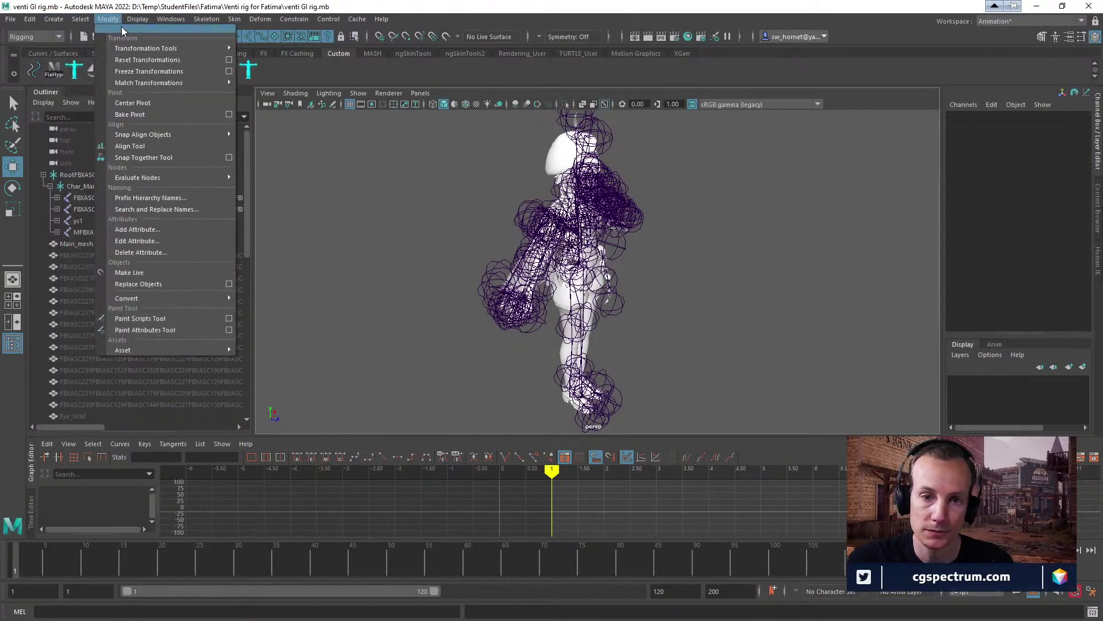
{"action": "mouse_move", "coordinate": [131, 23]}
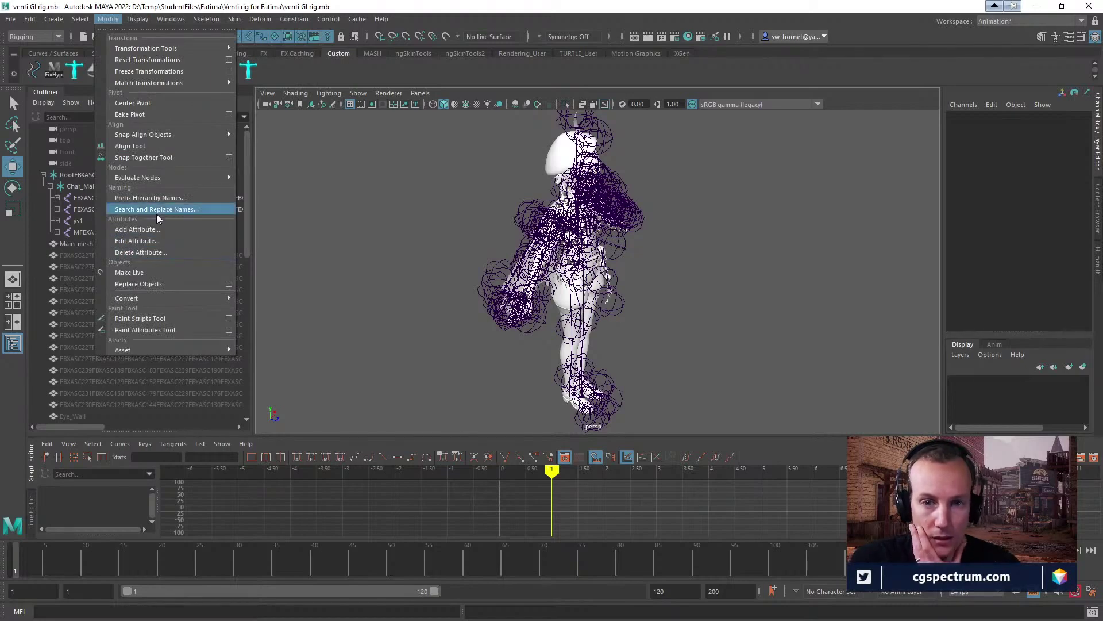
{"action": "key", "text": "Escape"}
Create a distance measurement with the Distance Tool, placing its two points on the ground around the character's feet.
{"action": "mouse_move", "coordinate": [56, 20]}
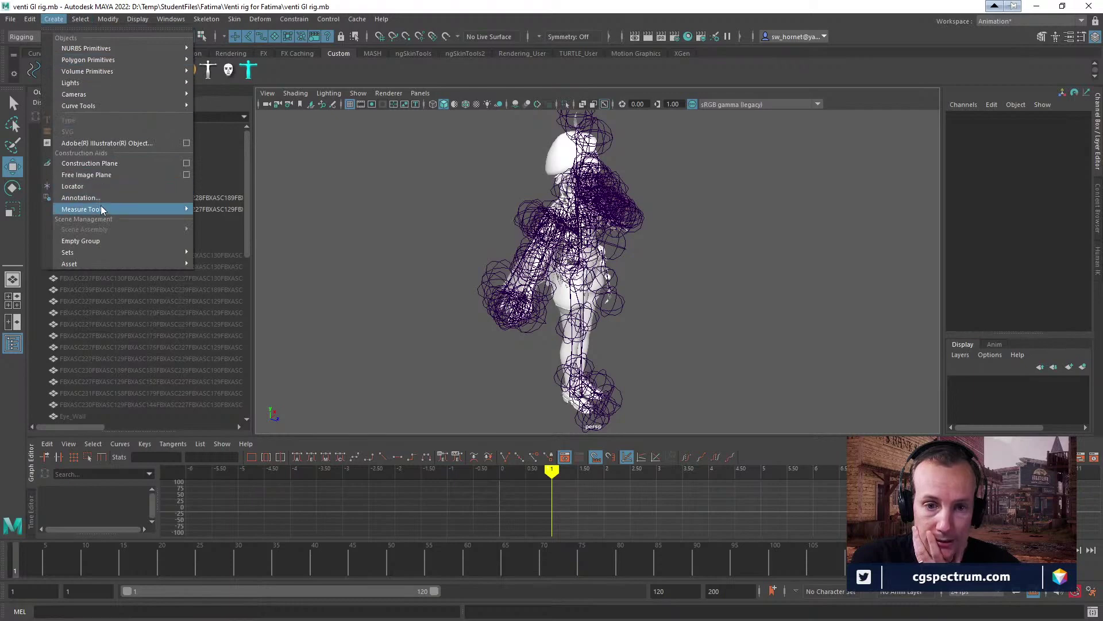
{"action": "mouse_move", "coordinate": [101, 208]}
{"action": "left_click", "coordinate": [229, 209]}
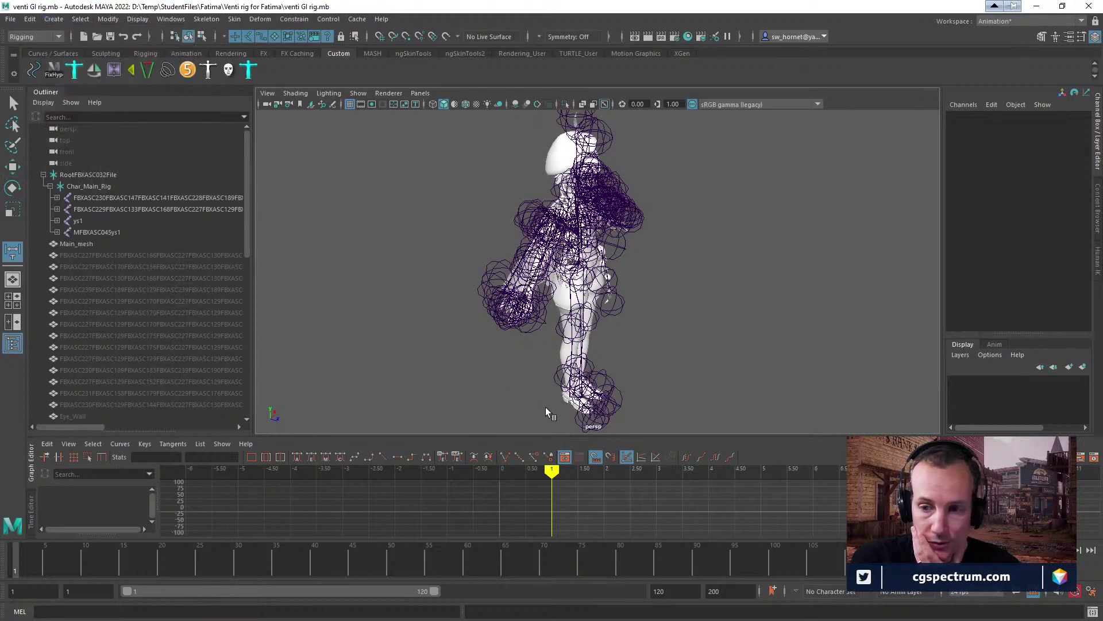
{"action": "left_click", "coordinate": [562, 415]}
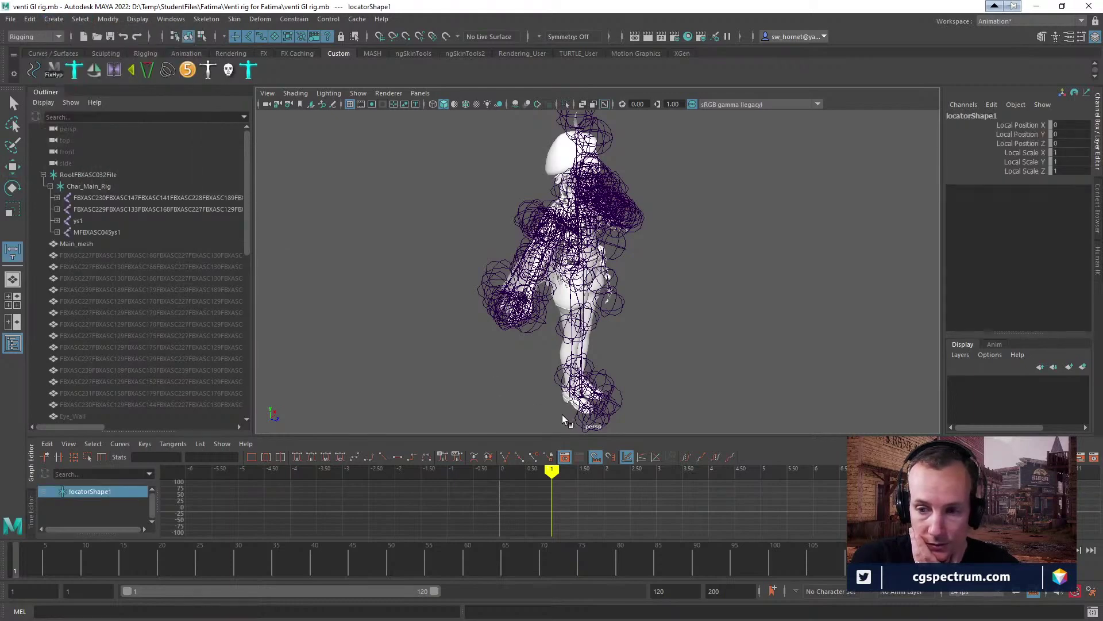
{"action": "left_click", "coordinate": [360, 95]}
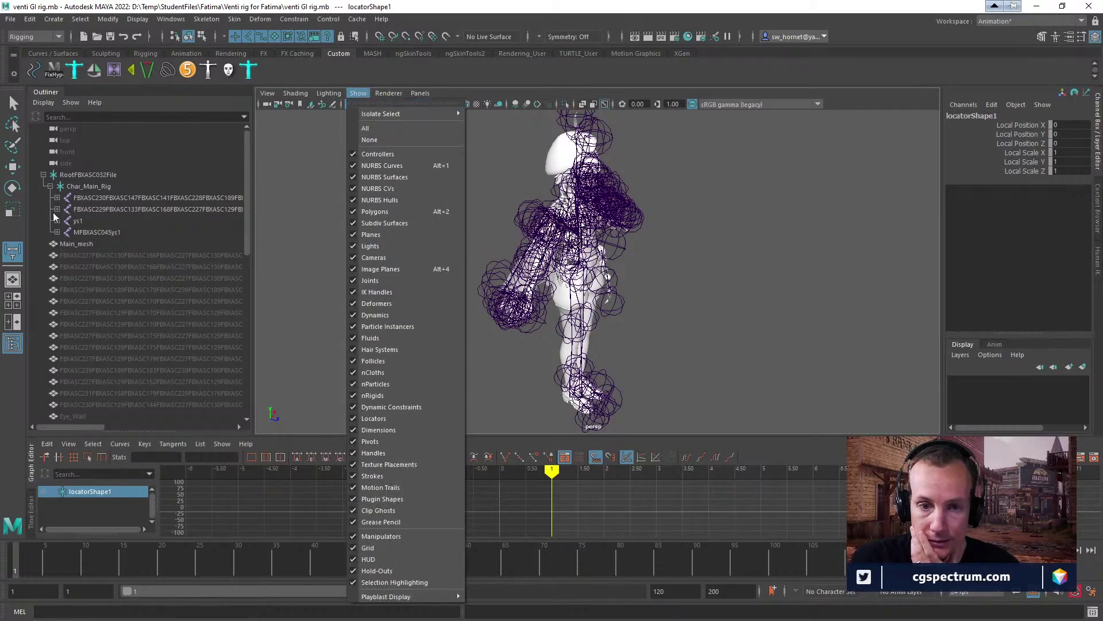
{"action": "left_click", "coordinate": [13, 250]}
{"action": "left_click", "coordinate": [507, 379]}
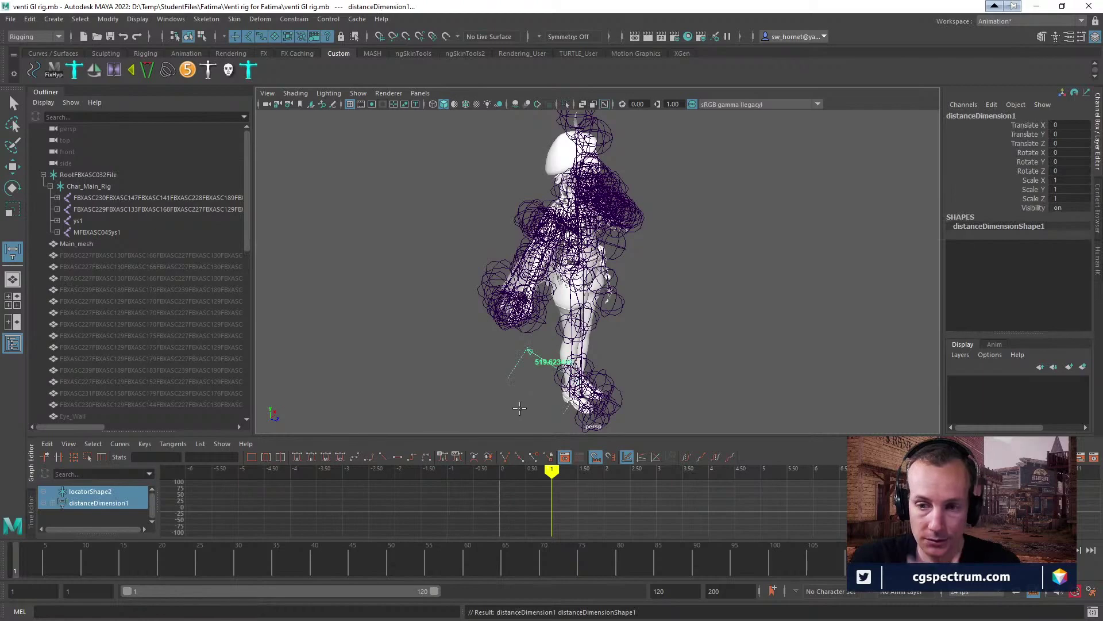
Move locator2 up to the character's head and snap it to a point on top of the head.
{"action": "left_click_drag", "start_coordinate": [427, 313], "coordinate": [562, 395], "text": "alt"}
{"action": "key", "text": "w"}
{"action": "left_click", "coordinate": [543, 382]}
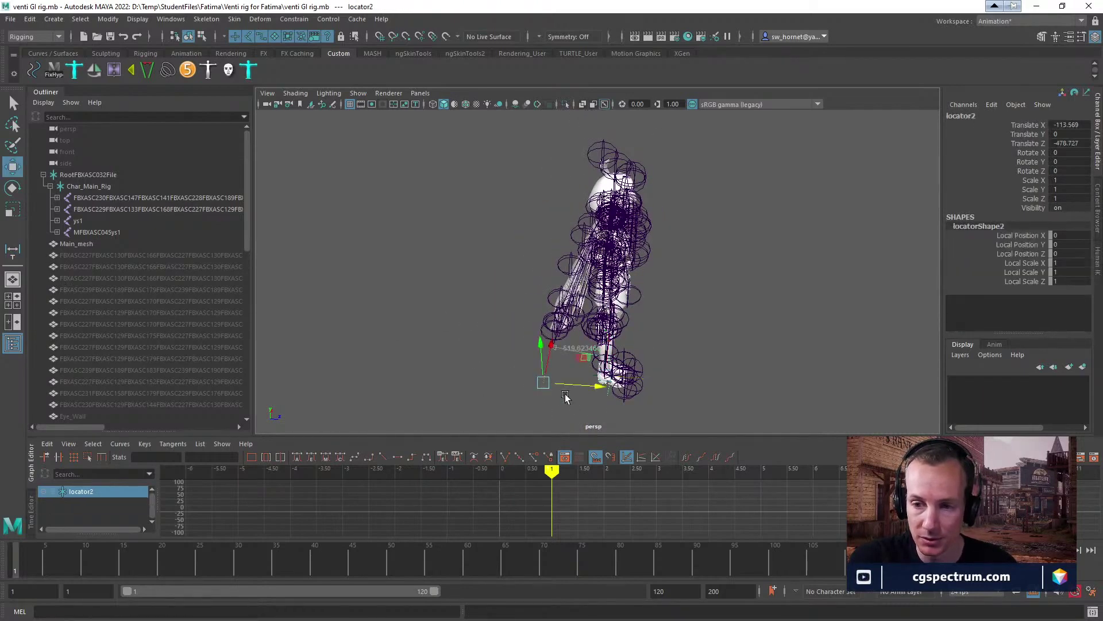
{"action": "left_click_drag", "start_coordinate": [541, 358], "coordinate": [692, 326]}
{"action": "key", "text": "v"}
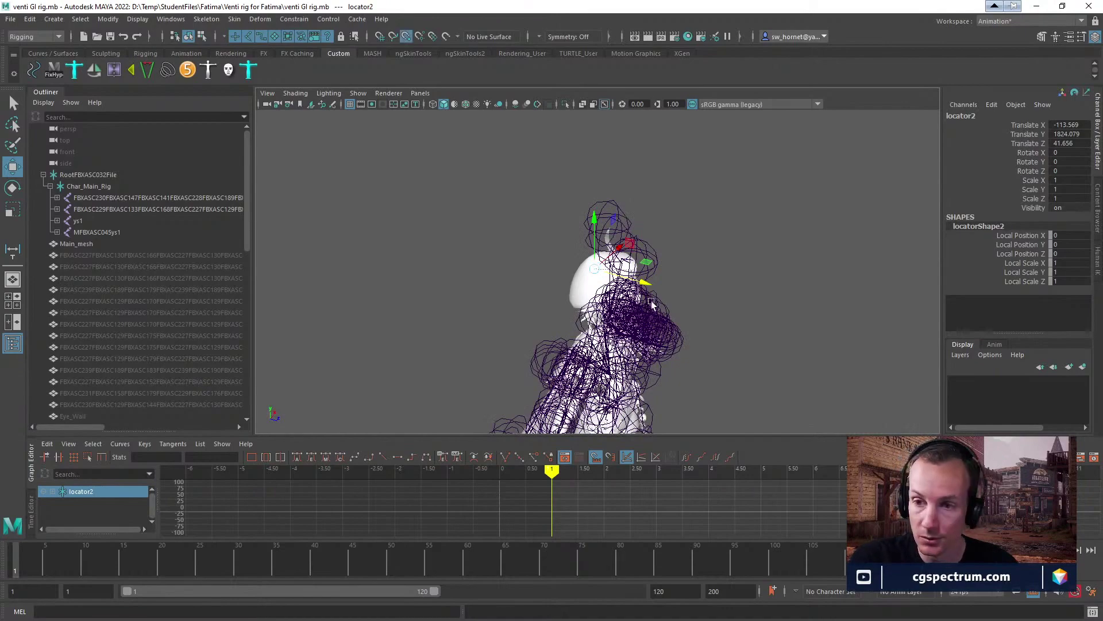
{"action": "left_click_drag", "start_coordinate": [594, 273], "coordinate": [645, 212]}
{"action": "scroll", "coordinate": [667, 230], "scroll_direction": "up", "scroll_amount": 4}
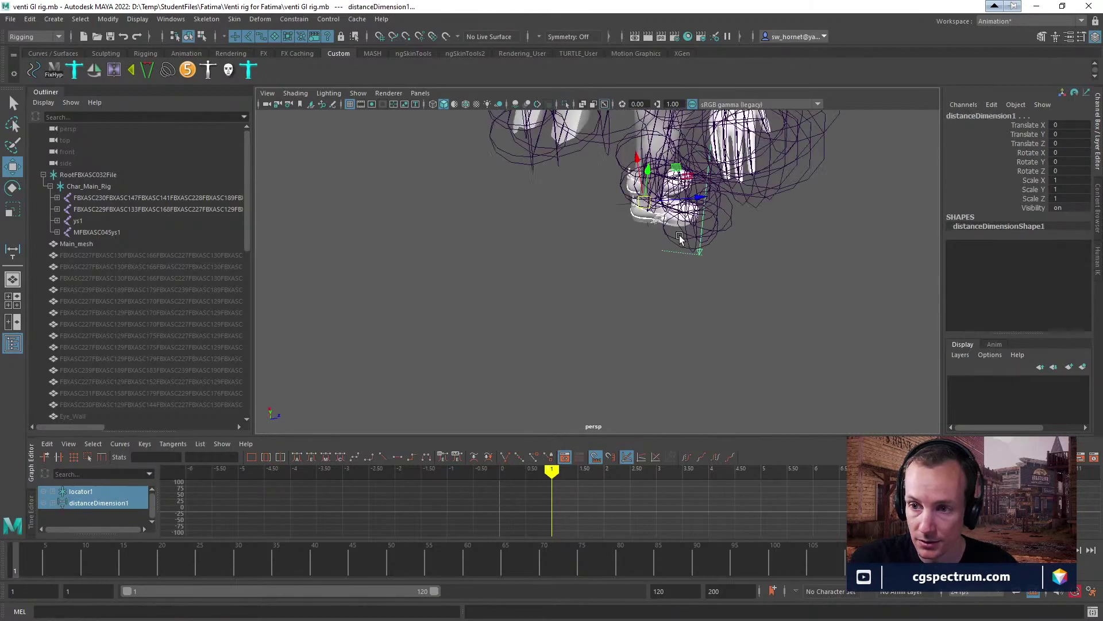
Snap locator1 to the underside of the character's foot so the distance spans the full body height.
{"action": "scroll", "coordinate": [659, 287], "scroll_direction": "down", "scroll_amount": 4}
{"action": "left_click", "coordinate": [664, 224]}
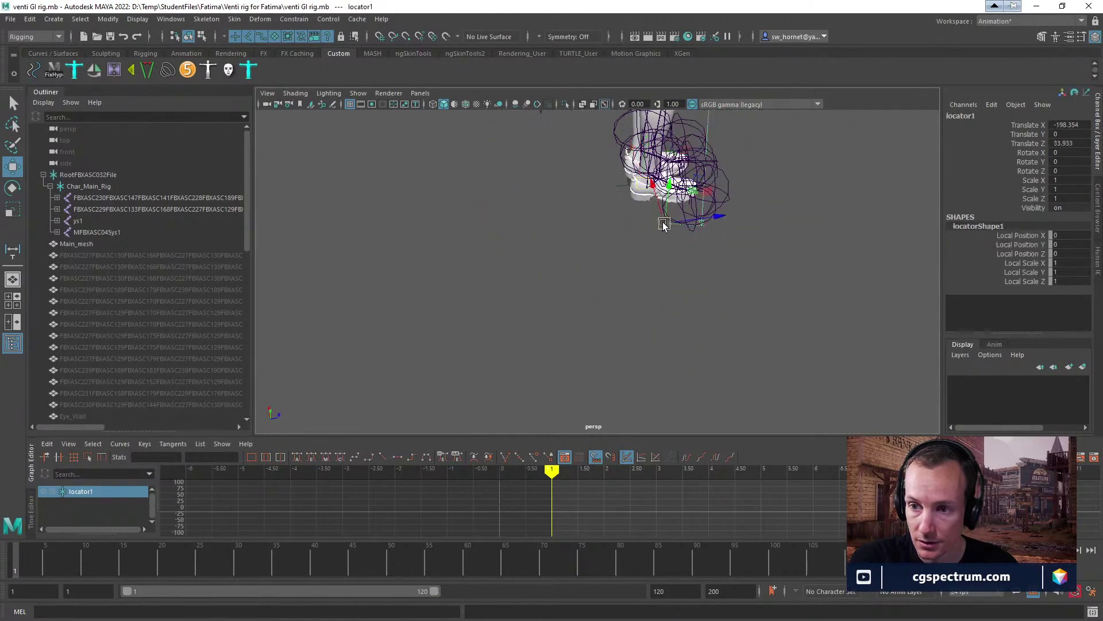
{"action": "scroll", "coordinate": [94, 247], "scroll_direction": "down", "scroll_amount": 10}
{"action": "left_click", "coordinate": [73, 382]}
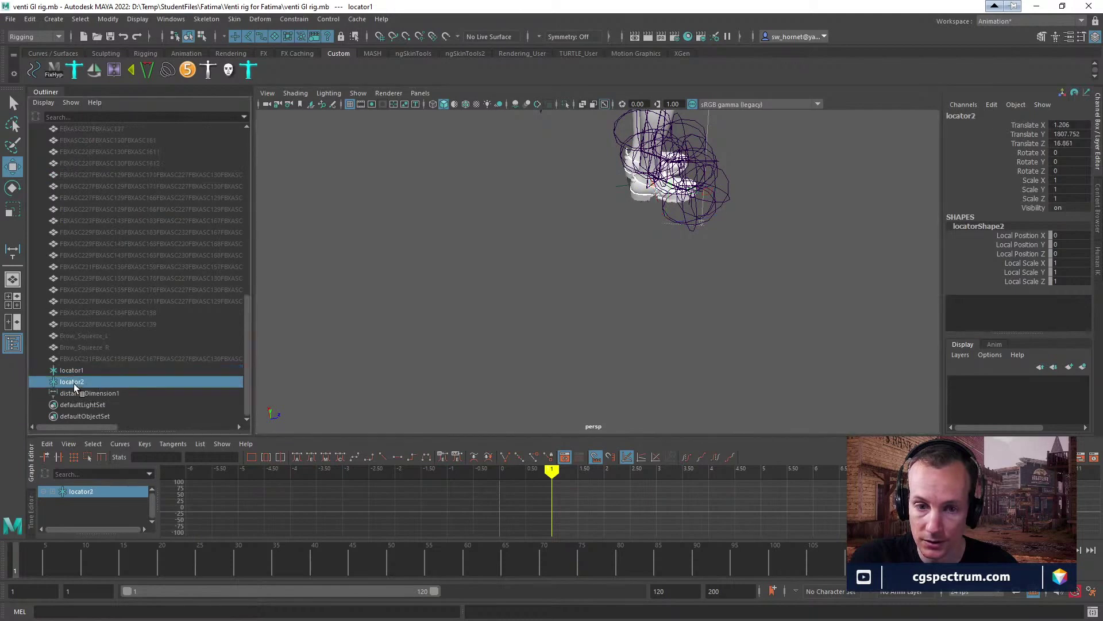
{"action": "left_click", "coordinate": [86, 369]}
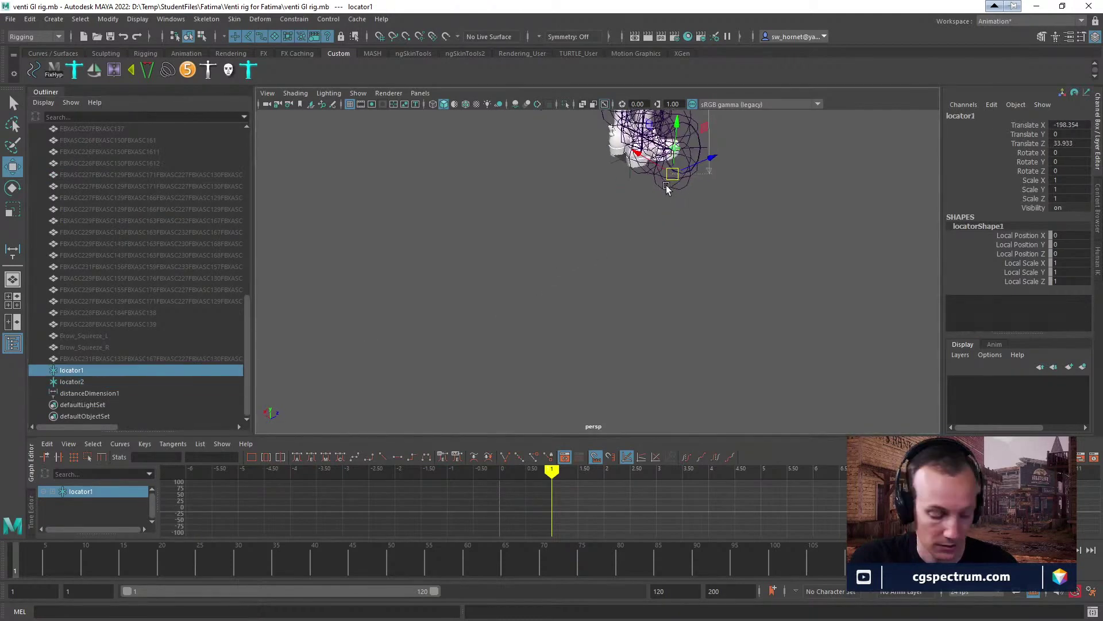
{"action": "key", "text": "v"}
{"action": "mouse_move", "coordinate": [675, 174]}
{"action": "left_mouse_down"}
{"action": "mouse_move", "coordinate": [661, 150]}
{"action": "mouse_move", "coordinate": [683, 172]}
{"action": "left_mouse_up"}
{"action": "scroll", "coordinate": [643, 269], "scroll_direction": "up", "scroll_amount": 5}
{"action": "left_click_drag", "start_coordinate": [642, 269], "coordinate": [736, 278], "text": "alt"}
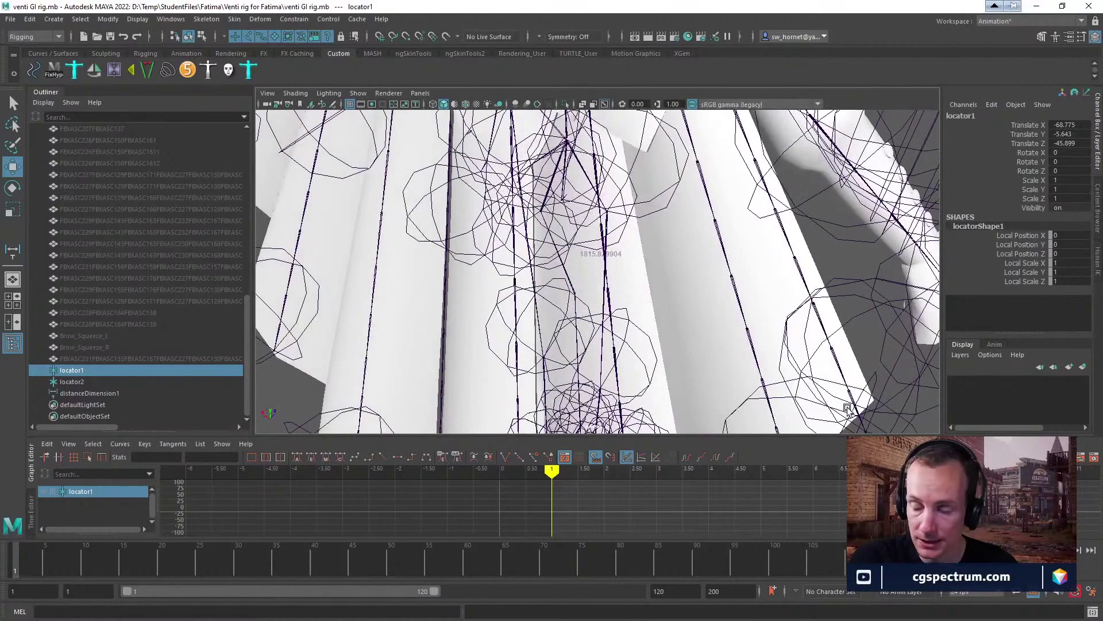
Check the scene's linear working unit in the general settings preferences.
{"action": "left_click", "coordinate": [1091, 591]}
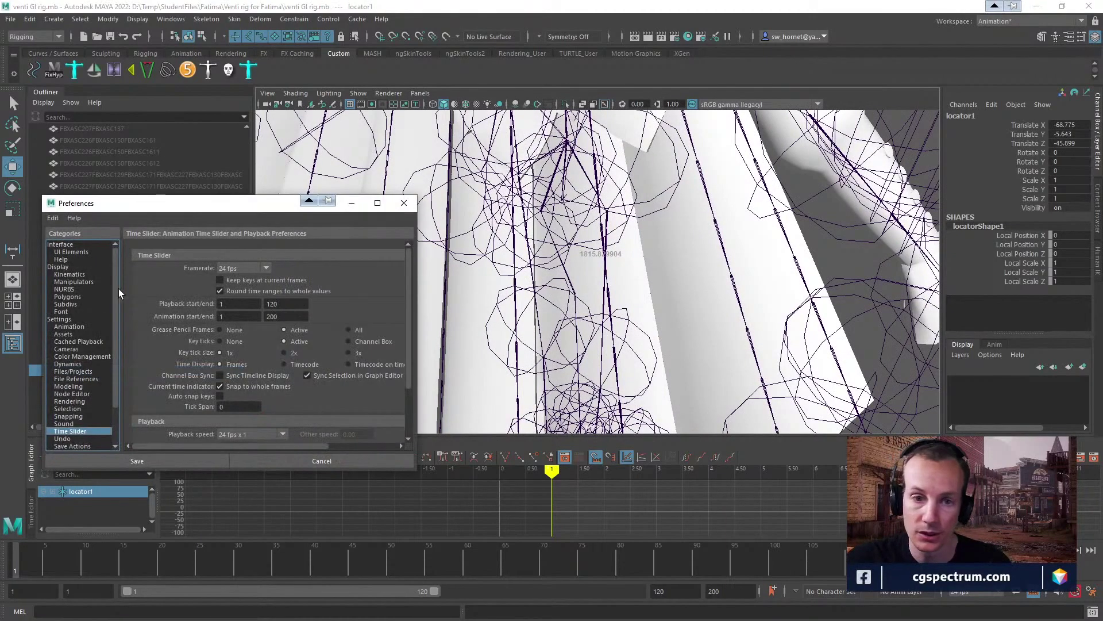
{"action": "left_click", "coordinate": [59, 319]}
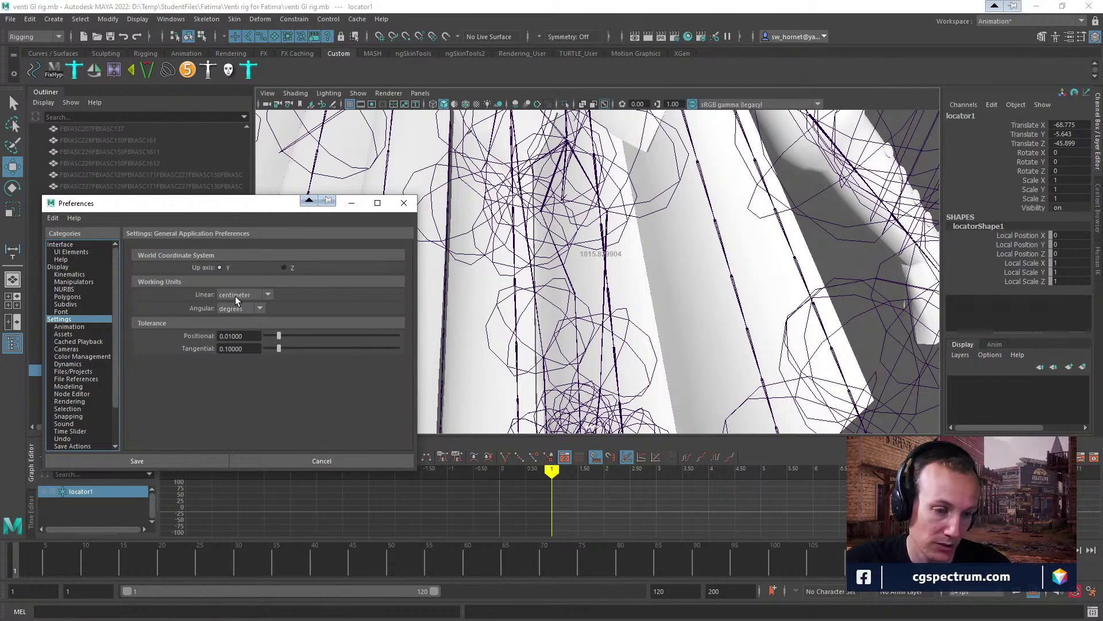
{"action": "left_click", "coordinate": [406, 203]}
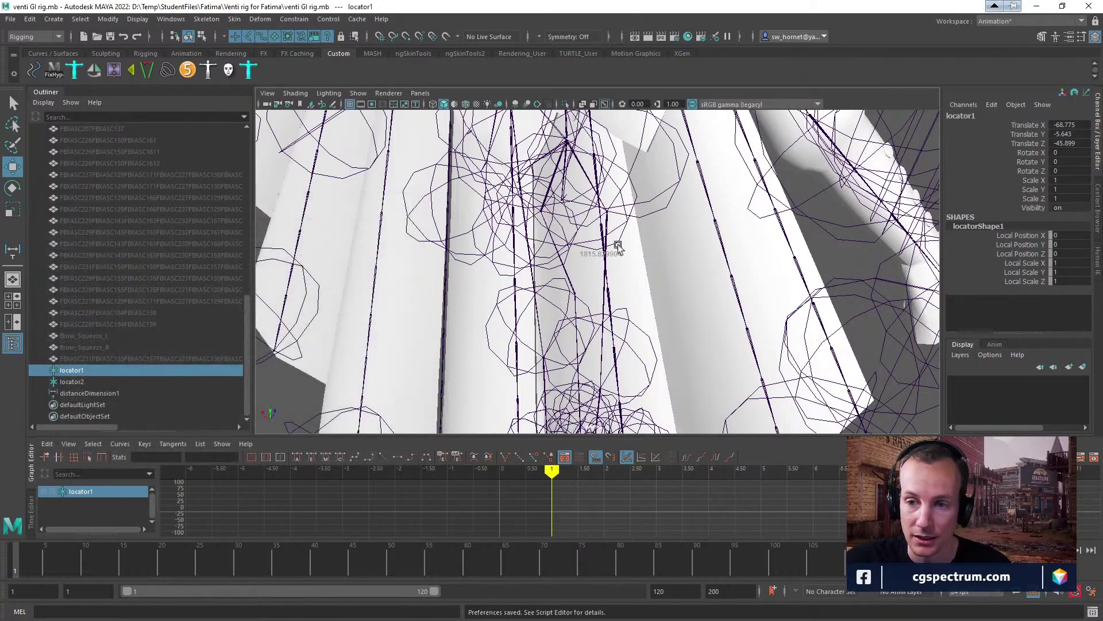
Examine the transform values of the rig's root node RootFBXASC032File, particularly its scale.
{"action": "scroll", "coordinate": [630, 239], "scroll_direction": "down", "scroll_amount": 10}
{"action": "left_click_drag", "start_coordinate": [538, 262], "coordinate": [537, 311], "text": "alt"}
{"action": "left_click_drag", "start_coordinate": [615, 375], "coordinate": [633, 322], "text": "alt"}
{"action": "left_click", "coordinate": [537, 305]}
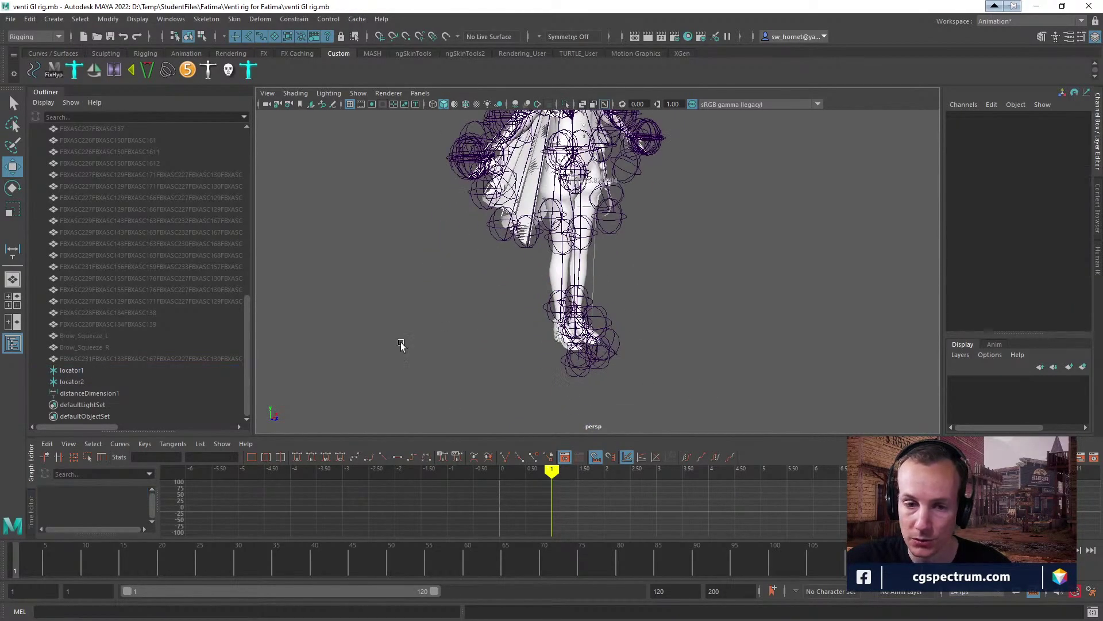
{"action": "scroll", "coordinate": [139, 221], "scroll_direction": "up", "scroll_amount": 10}
{"action": "left_click", "coordinate": [86, 175]}
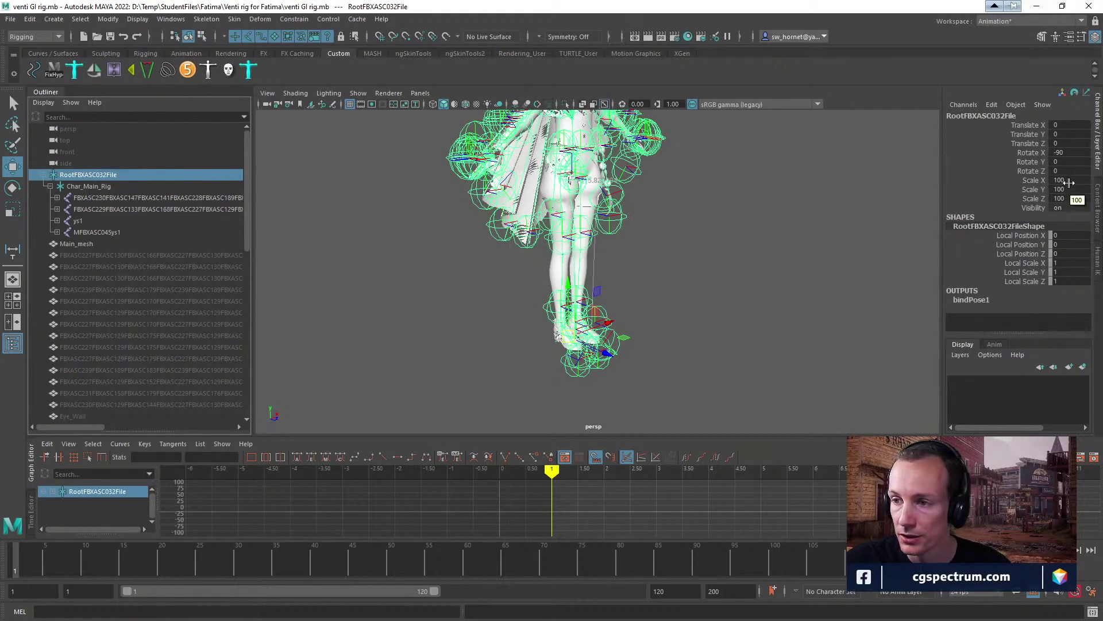
{"action": "left_click", "coordinate": [95, 185]}
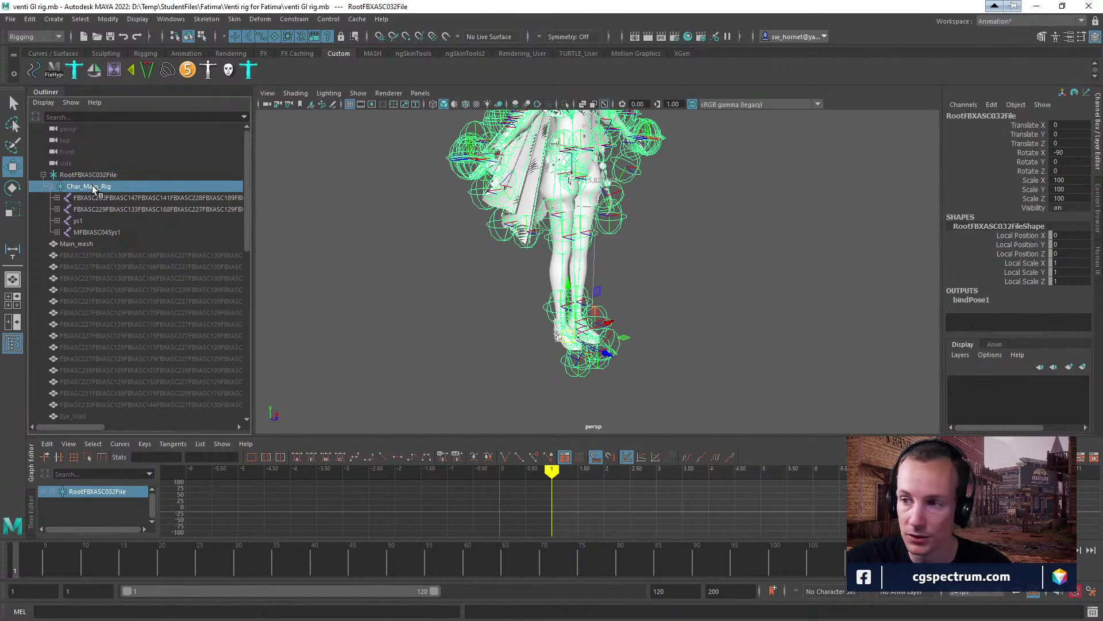
{"action": "left_click", "coordinate": [90, 177]}
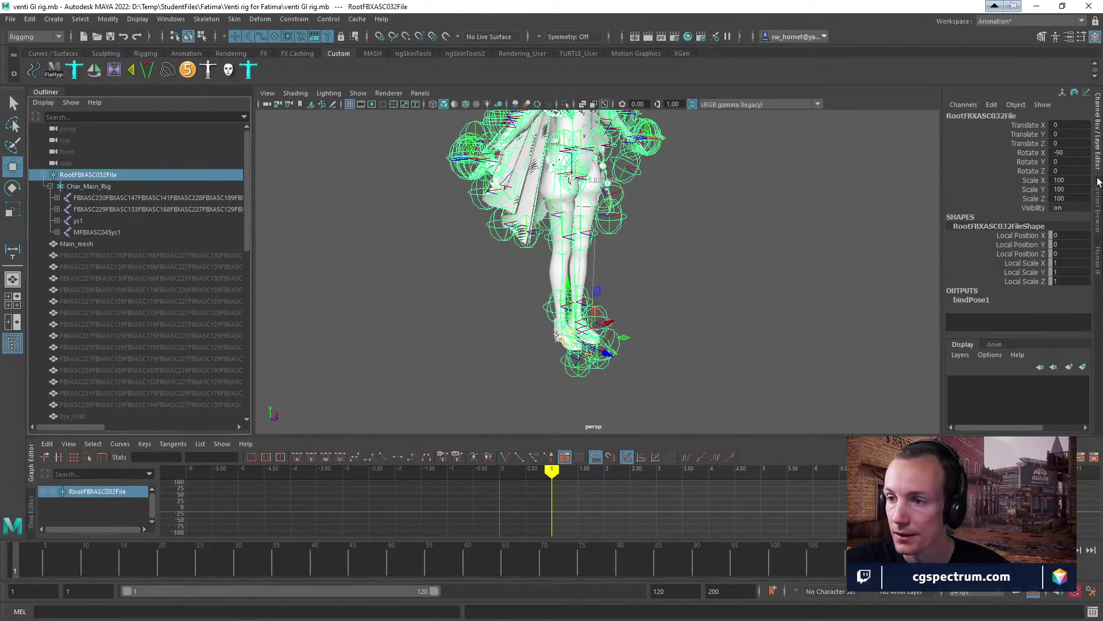
Try a uniform scale of 1 on RootFBXASC032File, and settle on 10 for Scale X, Y and Z.
{"action": "left_click_drag", "start_coordinate": [1062, 180], "coordinate": [1068, 198]}
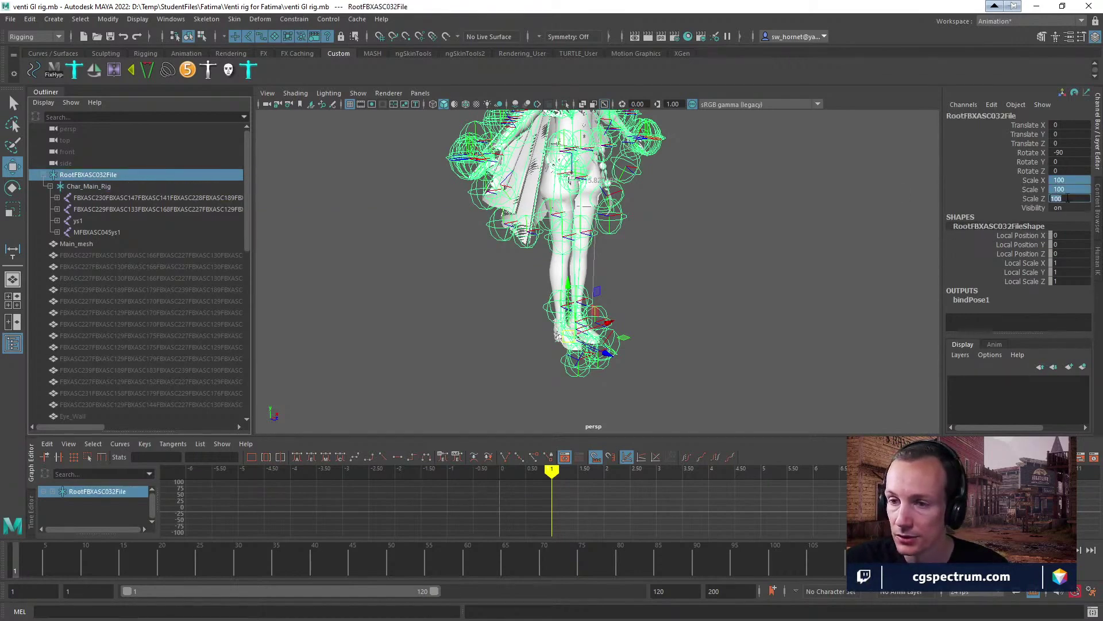
{"action": "type", "text": "1"}
{"action": "key", "text": "Return"}
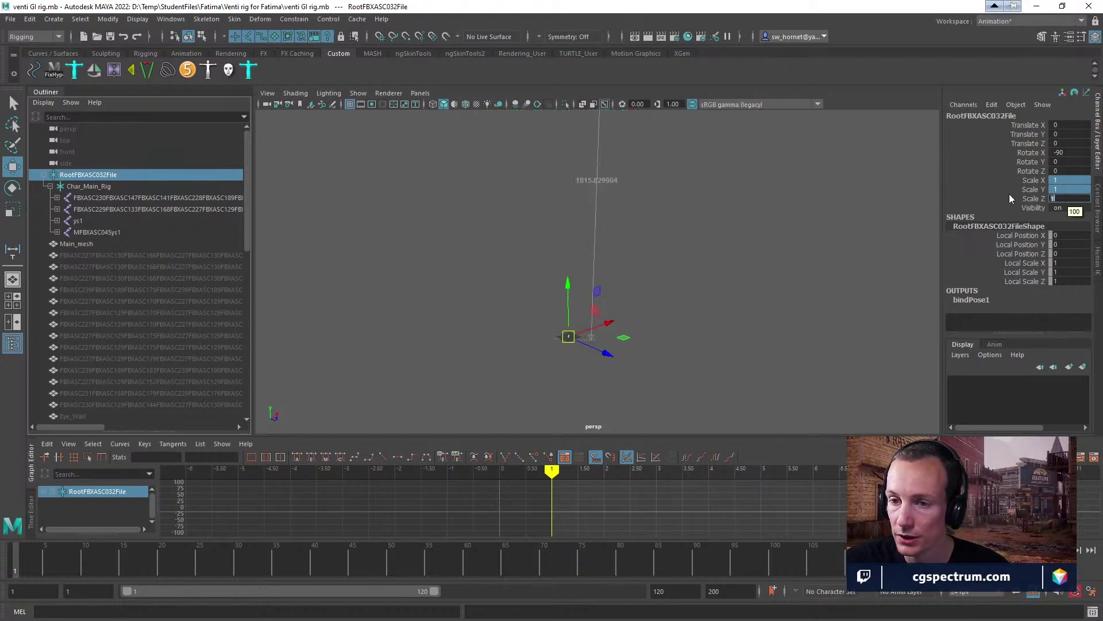
{"action": "type", "text": "10"}
{"action": "key", "text": "Return"}
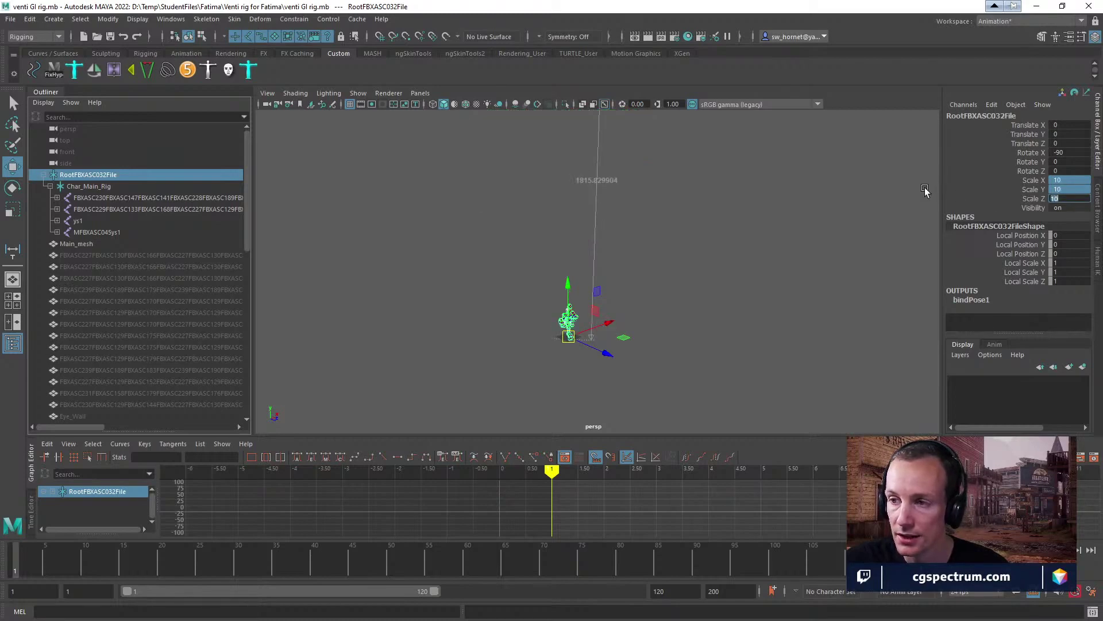
Bring locator2 down to the shrunken character and position it on top of the head.
{"action": "scroll", "coordinate": [661, 202], "scroll_direction": "up", "scroll_amount": 5}
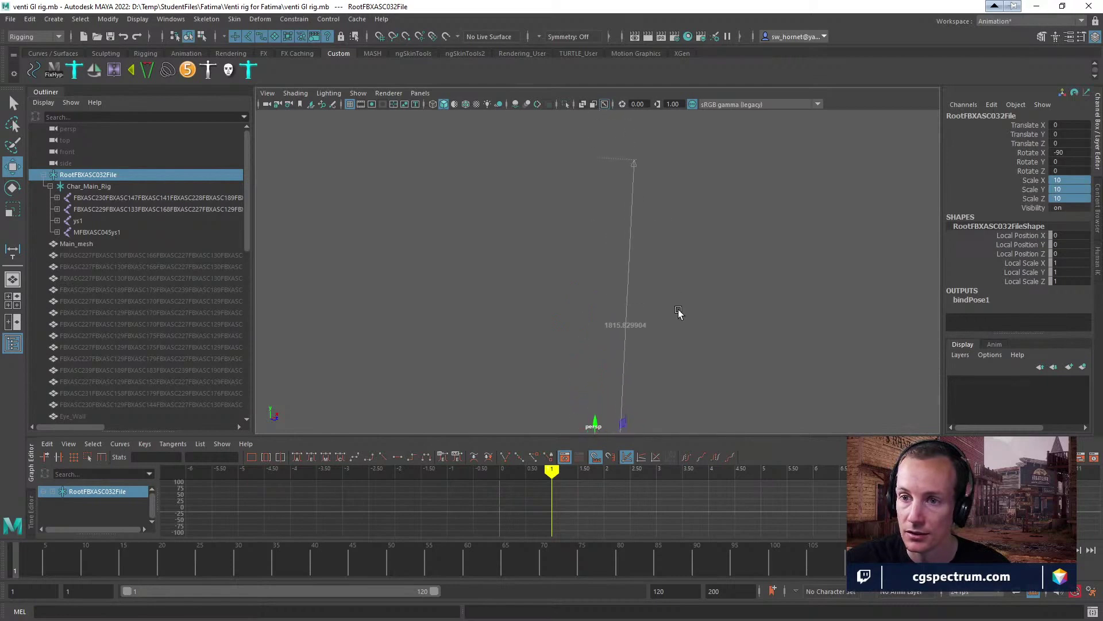
{"action": "left_click", "coordinate": [607, 212]}
{"action": "middle_click_drag", "start_coordinate": [623, 222], "coordinate": [634, 171], "text": "alt"}
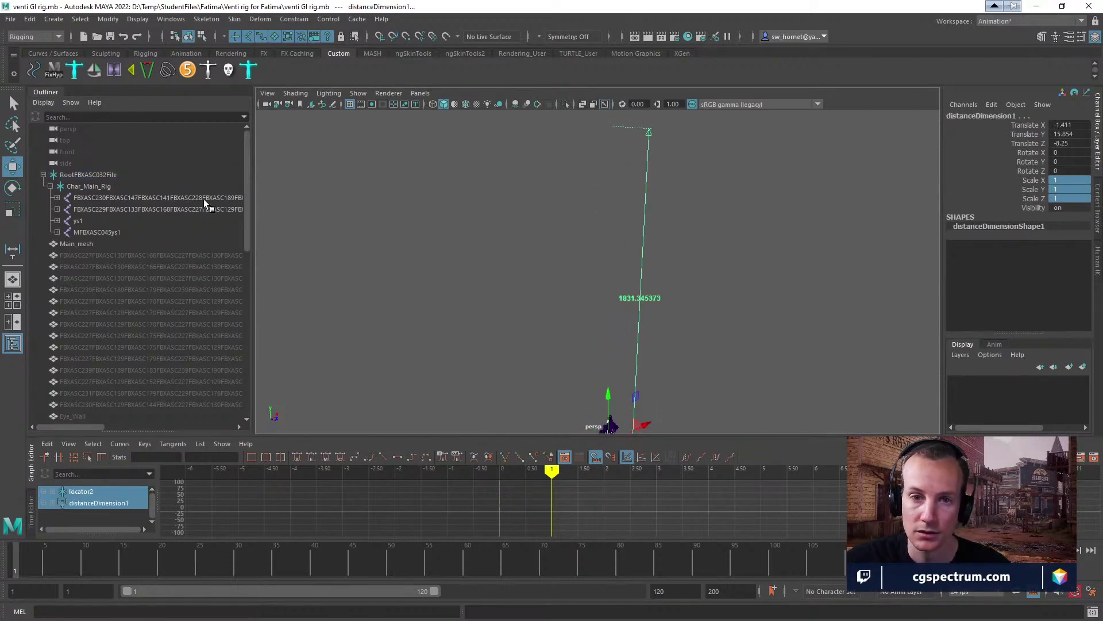
{"action": "scroll", "coordinate": [96, 287], "scroll_direction": "down", "scroll_amount": 10}
{"action": "left_click", "coordinate": [71, 370]}
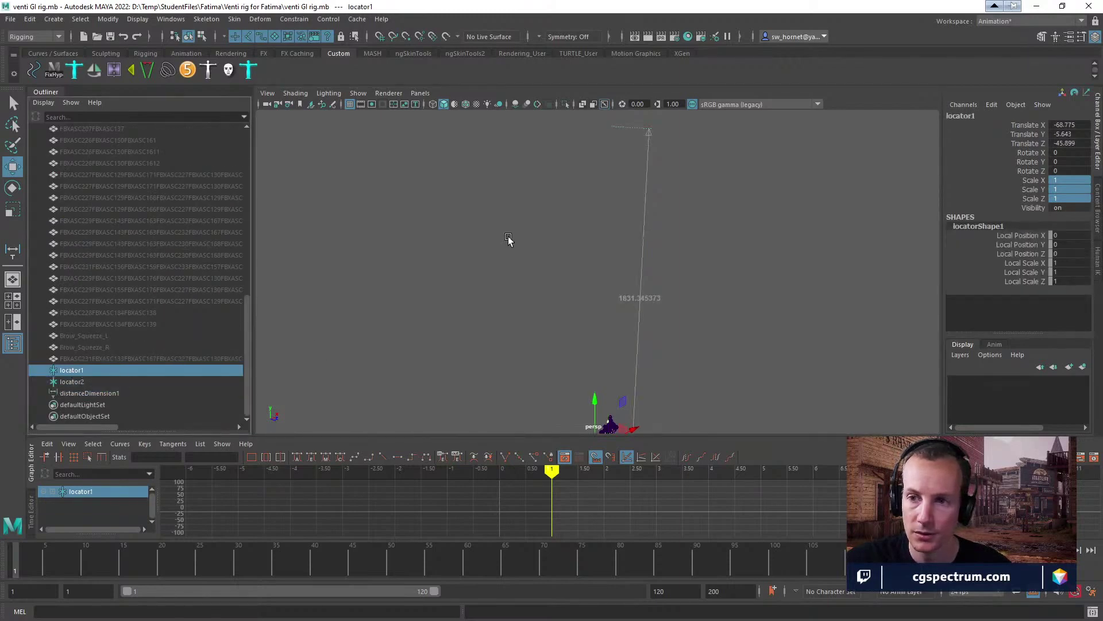
{"action": "left_click", "coordinate": [71, 382]}
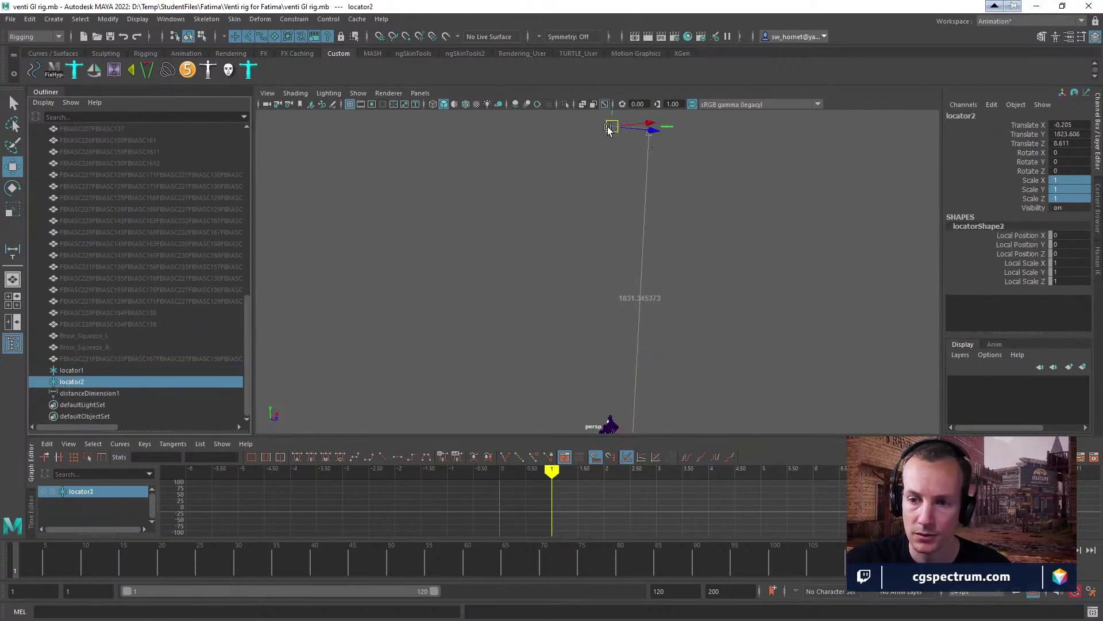
{"action": "left_click_drag", "start_coordinate": [612, 167], "coordinate": [609, 378], "text": "alt"}
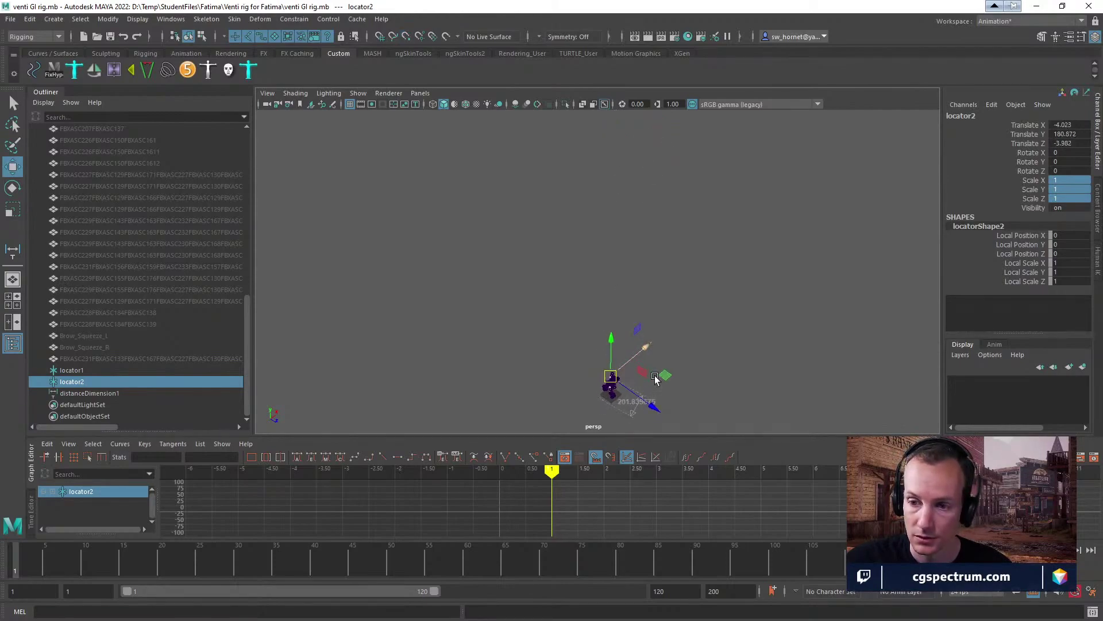
{"action": "key", "text": "f"}
{"action": "left_click_drag", "start_coordinate": [706, 253], "coordinate": [769, 301], "text": "alt"}
{"action": "right_click_drag", "start_coordinate": [768, 301], "coordinate": [602, 281], "text": "alt"}
{"action": "left_click_drag", "start_coordinate": [600, 274], "coordinate": [647, 269]}
{"action": "left_click_drag", "start_coordinate": [751, 310], "coordinate": [680, 313], "text": "alt"}
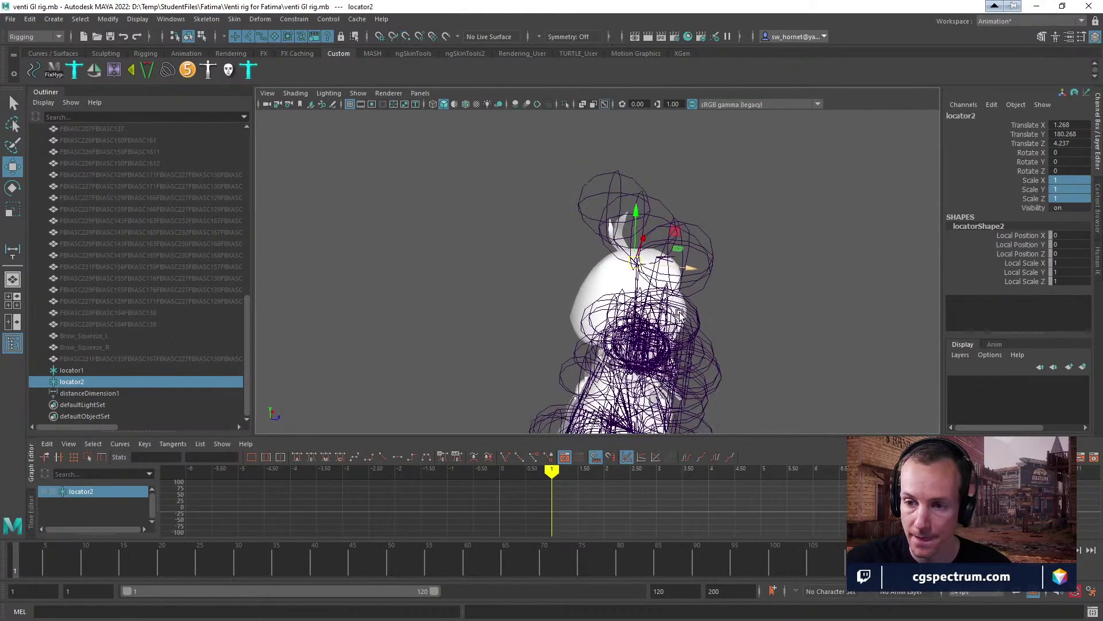
Snap locator1 to the base of the shrunken character's foot and check the measured body height.
{"action": "middle_click_drag", "start_coordinate": [680, 313], "coordinate": [619, 135], "text": "alt"}
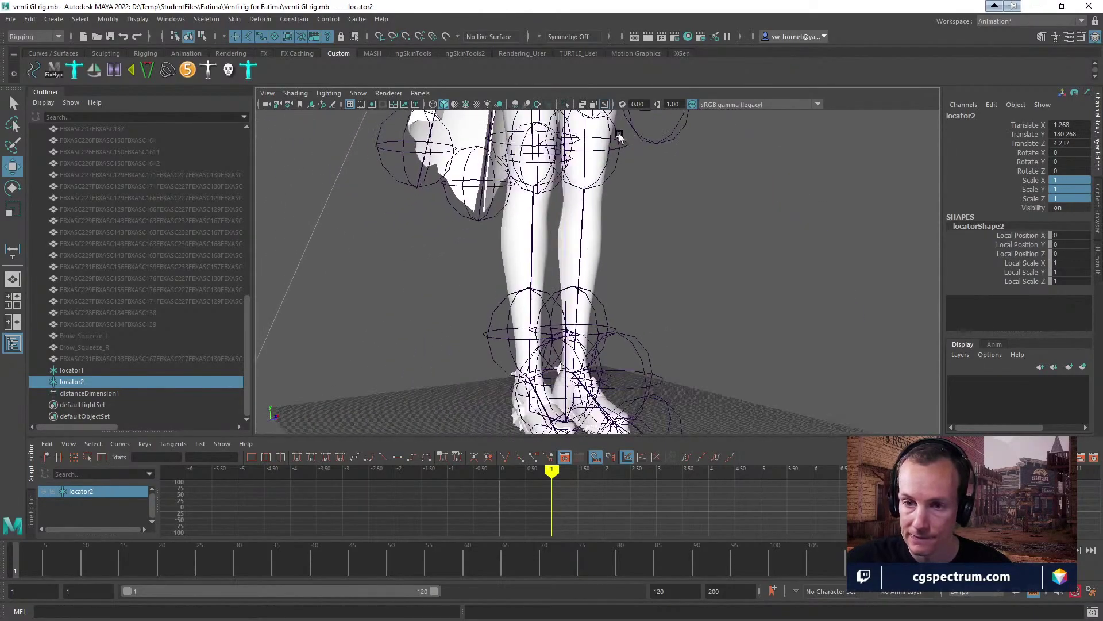
{"action": "right_click_drag", "start_coordinate": [619, 136], "coordinate": [387, 362], "text": "alt"}
{"action": "left_click_drag", "start_coordinate": [425, 384], "coordinate": [568, 354]}
{"action": "key", "text": "v"}
{"action": "left_click", "coordinate": [83, 371]}
{"action": "middle_click_drag", "start_coordinate": [661, 202], "coordinate": [590, 265], "text": "alt"}
{"action": "scroll", "coordinate": [711, 381], "scroll_direction": "up", "scroll_amount": 4}
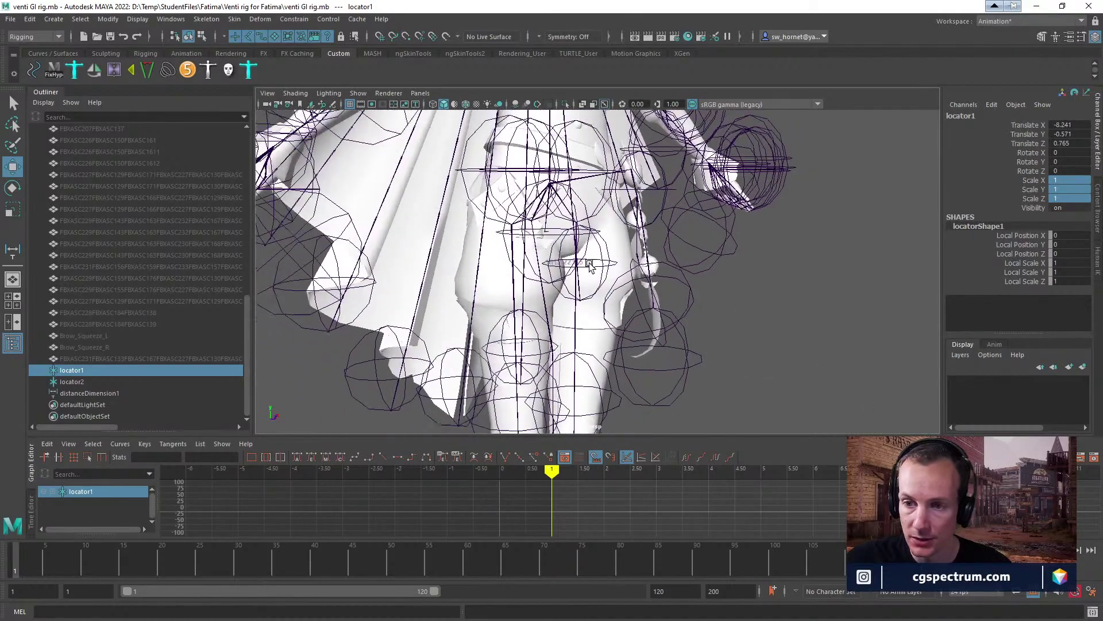
{"action": "scroll", "coordinate": [632, 281], "scroll_direction": "down", "scroll_amount": 8}
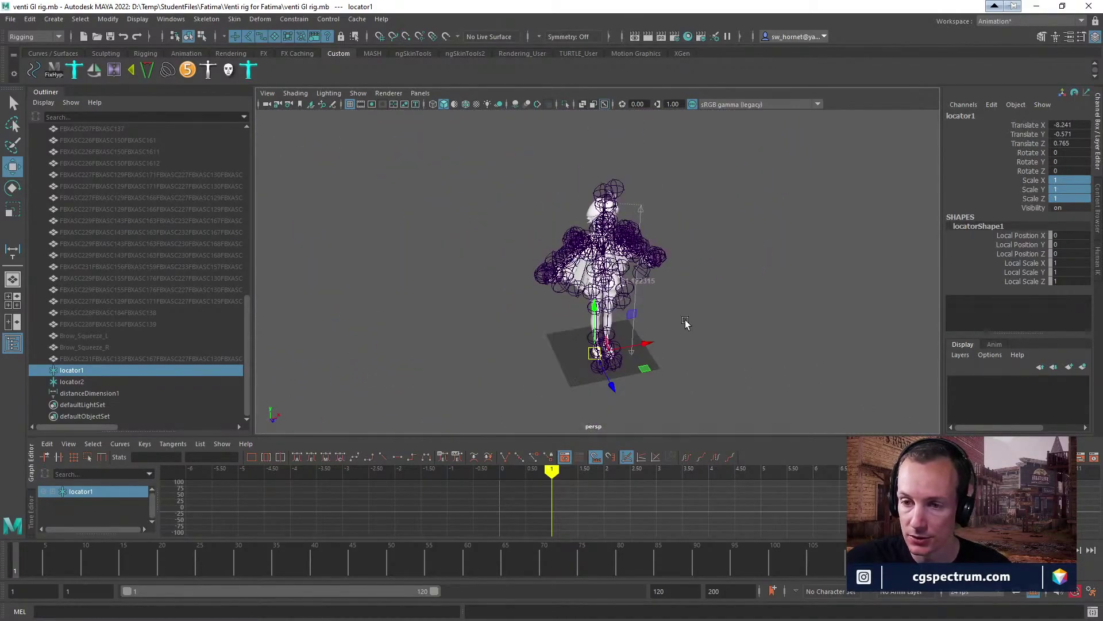
Compare the transform and scale values of Char_Main_Rig with those of the root node RootFBXASC032File.
{"action": "left_click_drag", "start_coordinate": [685, 323], "coordinate": [660, 322], "text": "alt"}
{"action": "scroll", "coordinate": [138, 208], "scroll_direction": "up", "scroll_amount": 10}
{"action": "left_click", "coordinate": [105, 186]}
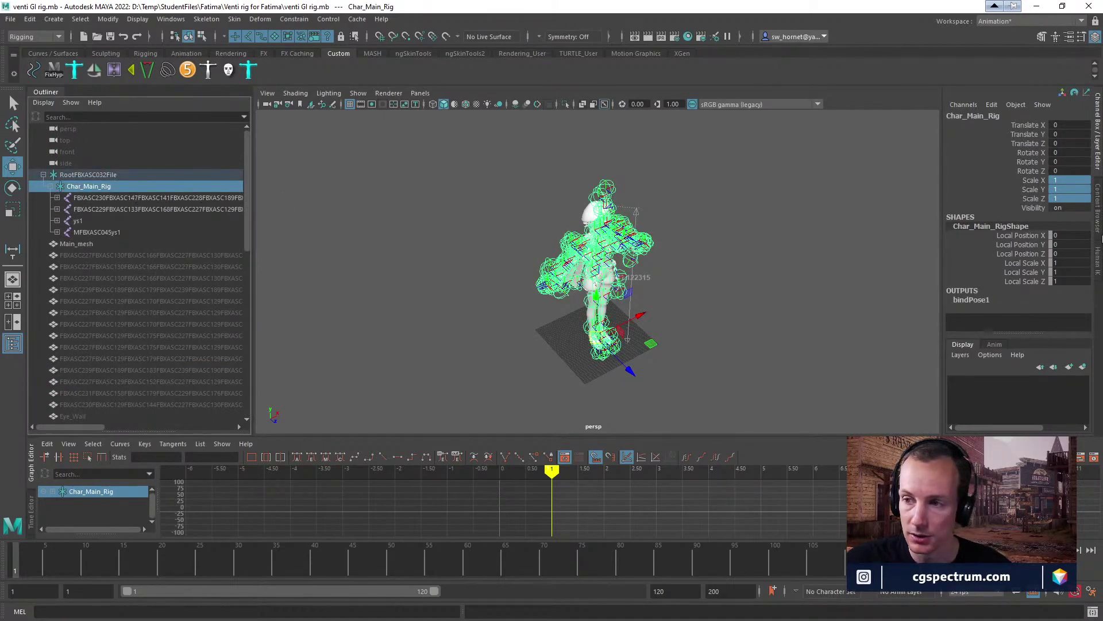
{"action": "left_click", "coordinate": [88, 175]}
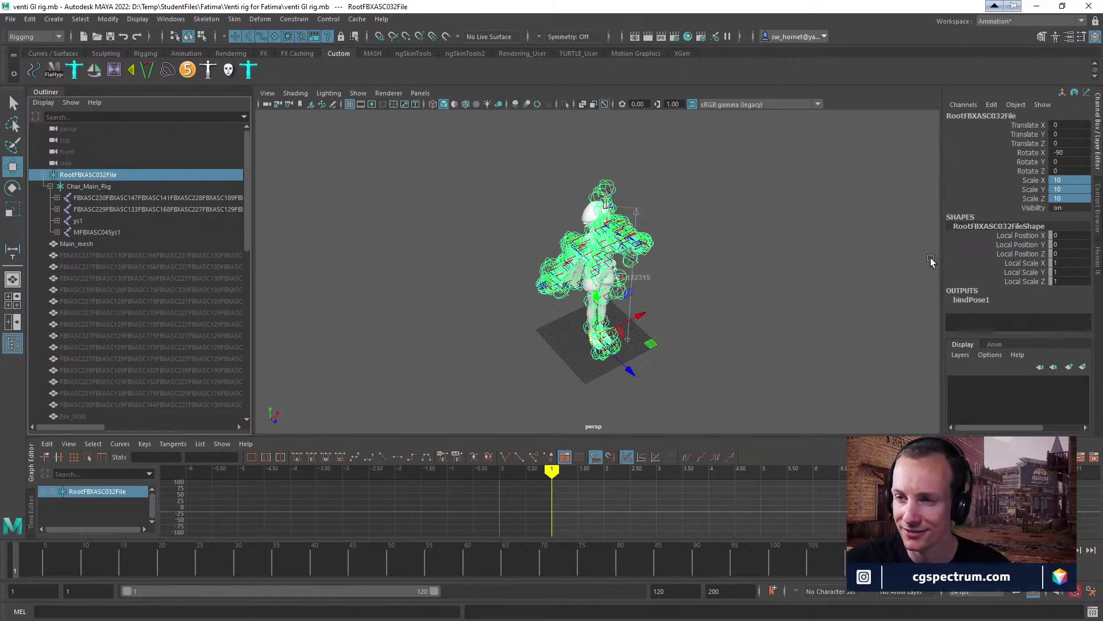
{"action": "left_click_drag", "start_coordinate": [736, 259], "coordinate": [718, 232], "text": "alt"}
{"action": "left_click", "coordinate": [744, 287]}
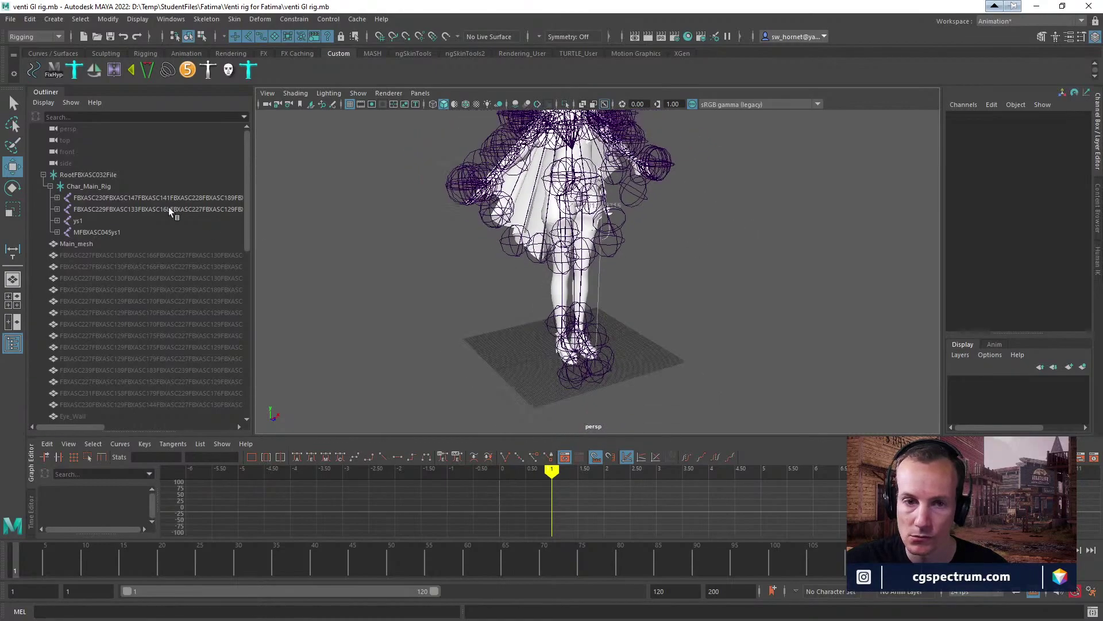
Save the scene with the rescaled rig under its existing name.
{"action": "left_click", "coordinate": [76, 187]}
{"action": "left_click", "coordinate": [73, 175]}
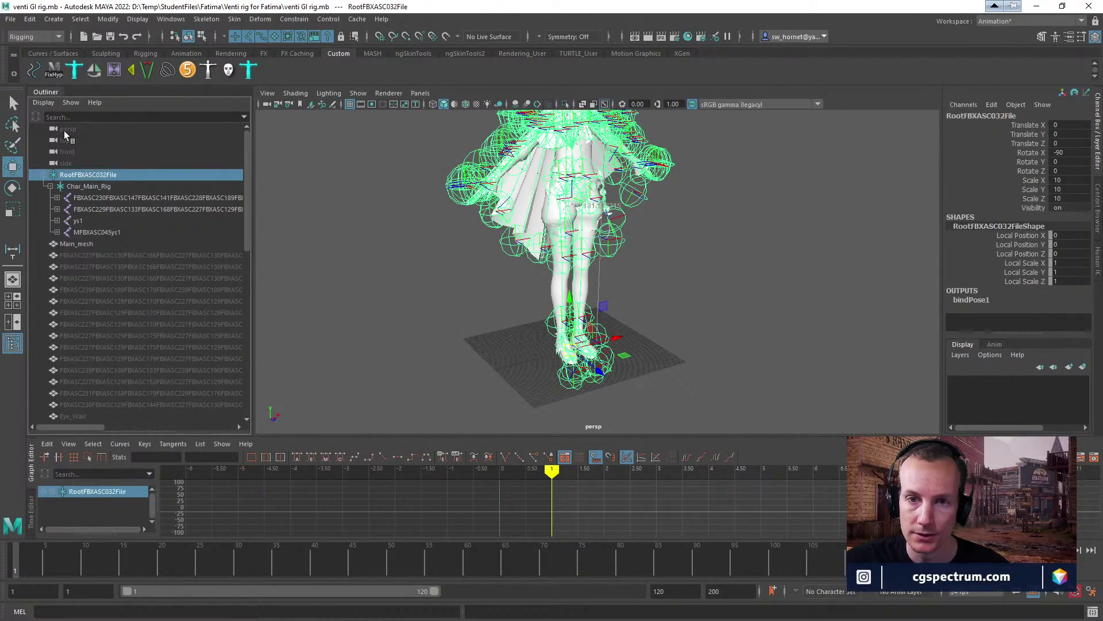
{"action": "left_click", "coordinate": [16, 22]}
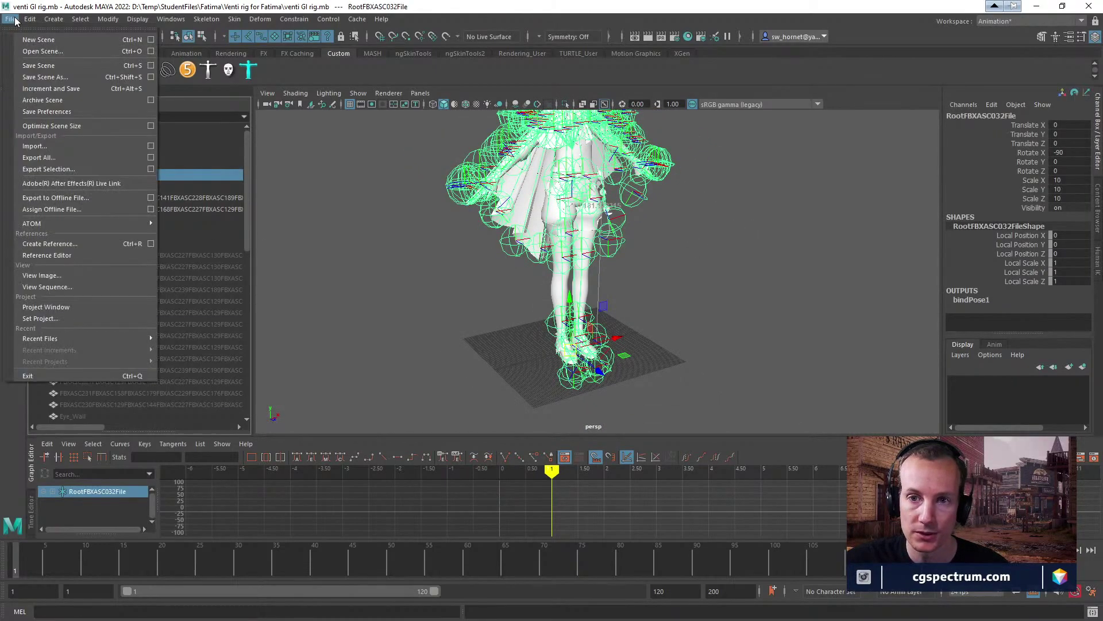
{"action": "left_click", "coordinate": [38, 66]}
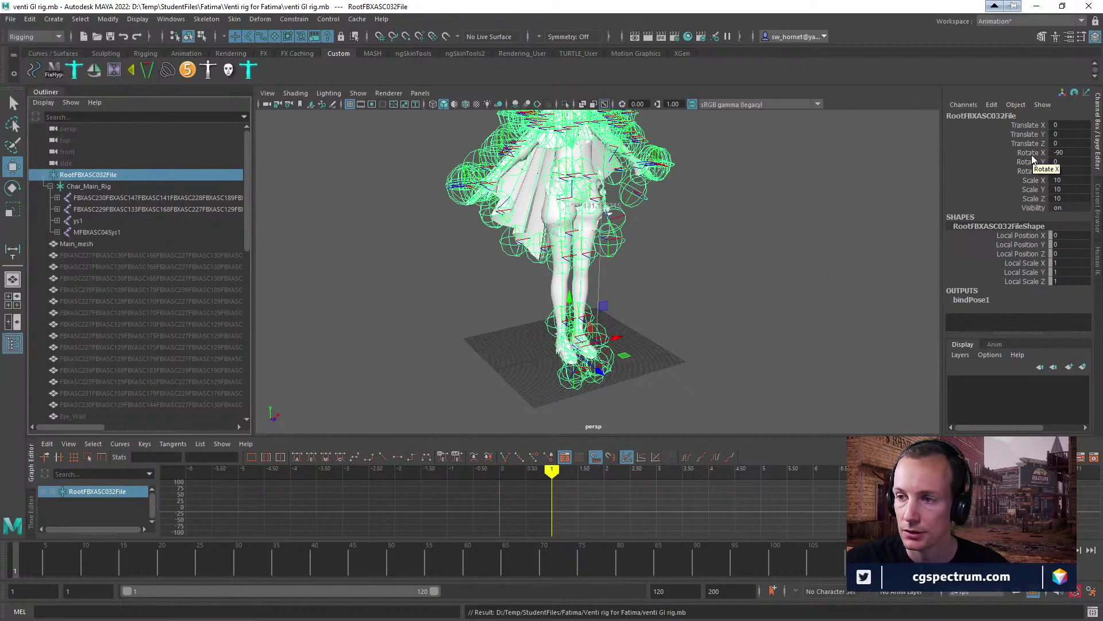
Export only Char_Main_Rig and Main_mesh as FBX, overwriting SKM_Venti.fbx in the Venti rig for Fatima folder.
{"action": "left_click", "coordinate": [84, 190]}
{"action": "scroll", "coordinate": [94, 240], "scroll_direction": "down", "scroll_amount": 3}
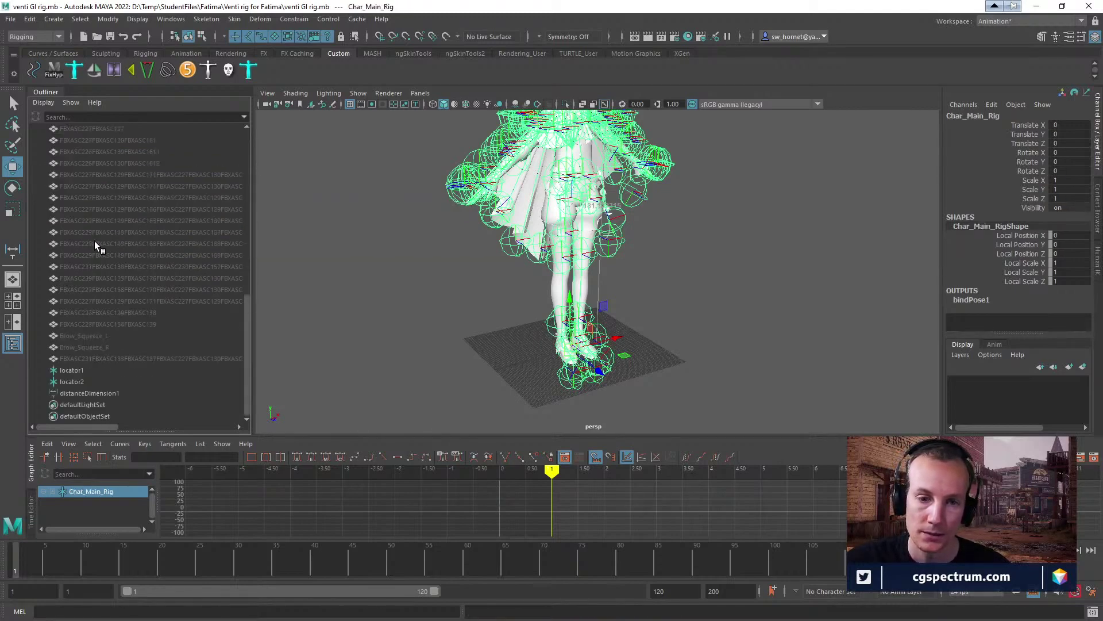
{"action": "scroll", "coordinate": [95, 240], "scroll_direction": "up", "scroll_amount": 2}
{"action": "left_click", "coordinate": [79, 209], "text": "ctrl"}
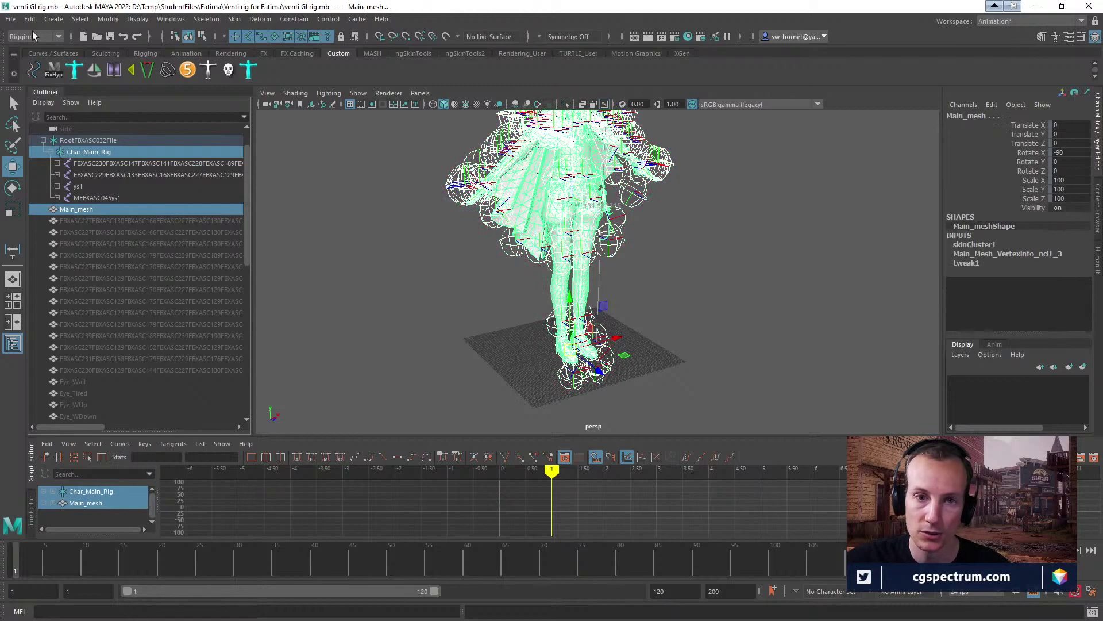
{"action": "left_click", "coordinate": [10, 19]}
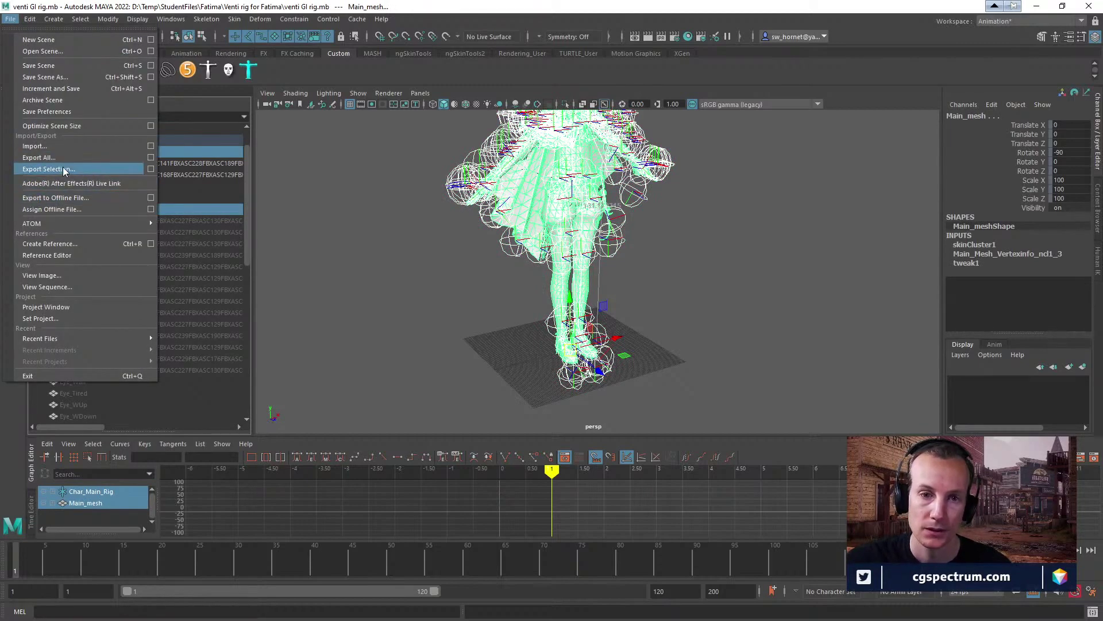
{"action": "left_click", "coordinate": [64, 170]}
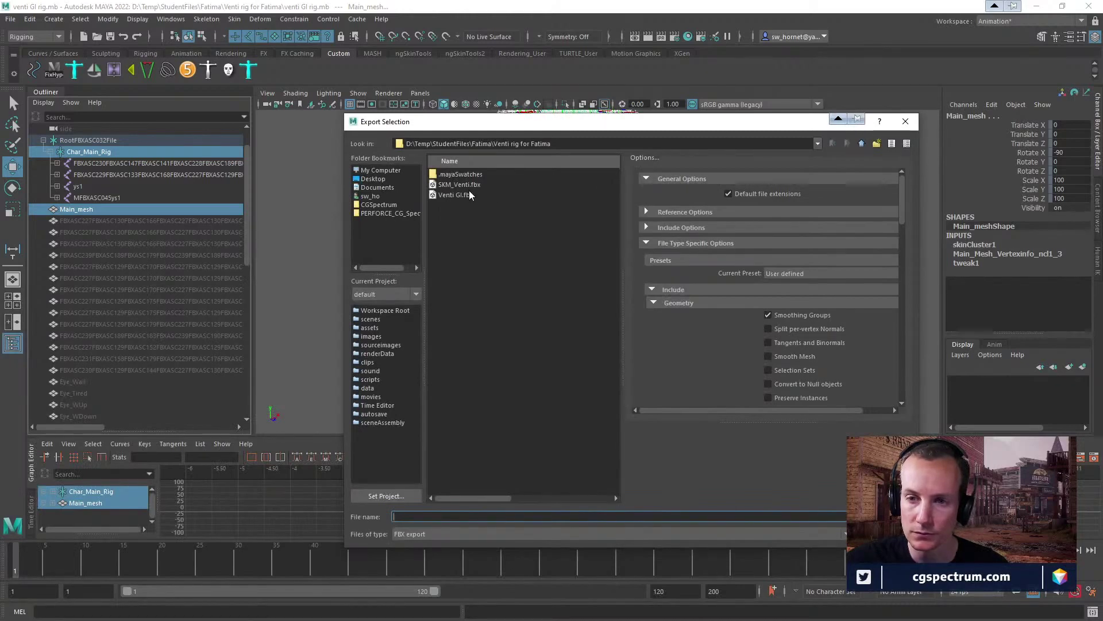
{"action": "left_click", "coordinate": [459, 184]}
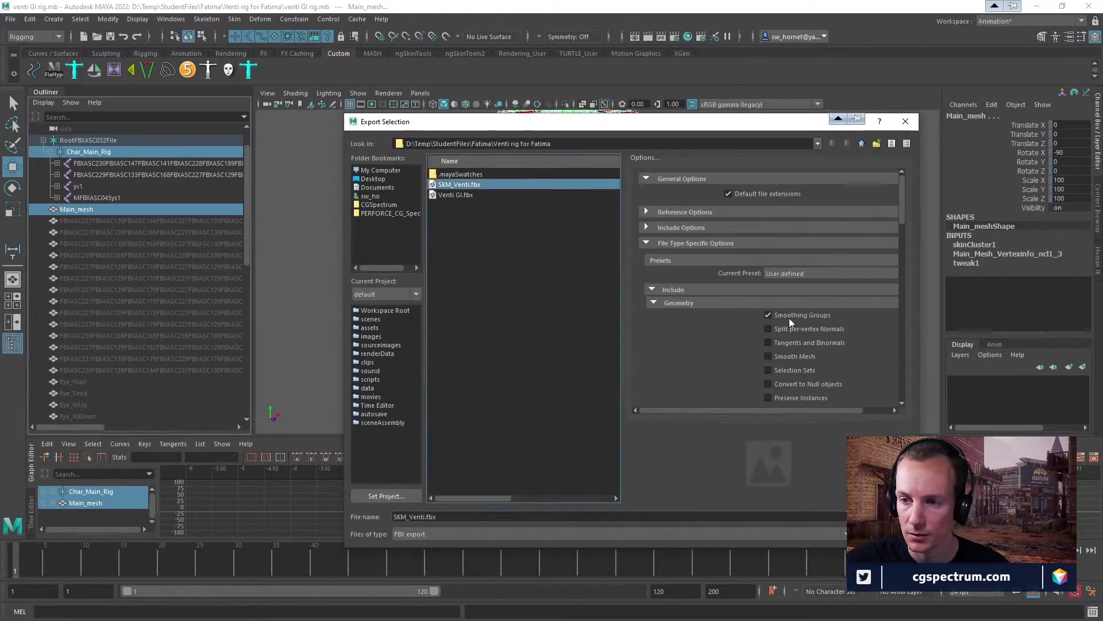
{"action": "scroll", "coordinate": [791, 318], "scroll_direction": "down", "scroll_amount": 10}
{"action": "scroll", "coordinate": [799, 329], "scroll_direction": "up", "scroll_amount": 10}
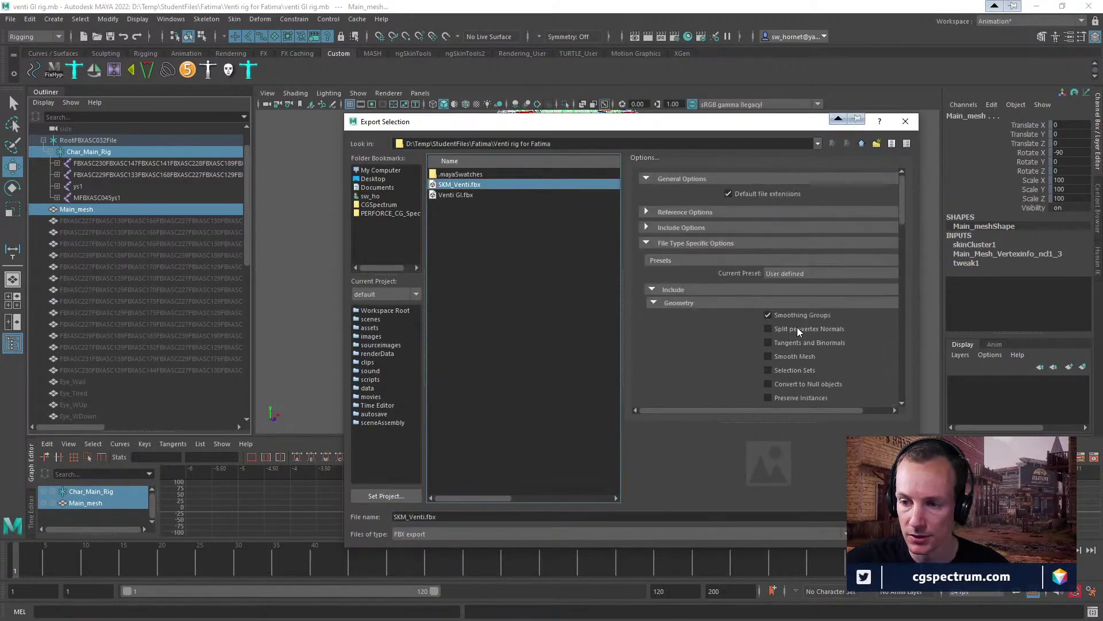
{"action": "key", "text": "Return"}
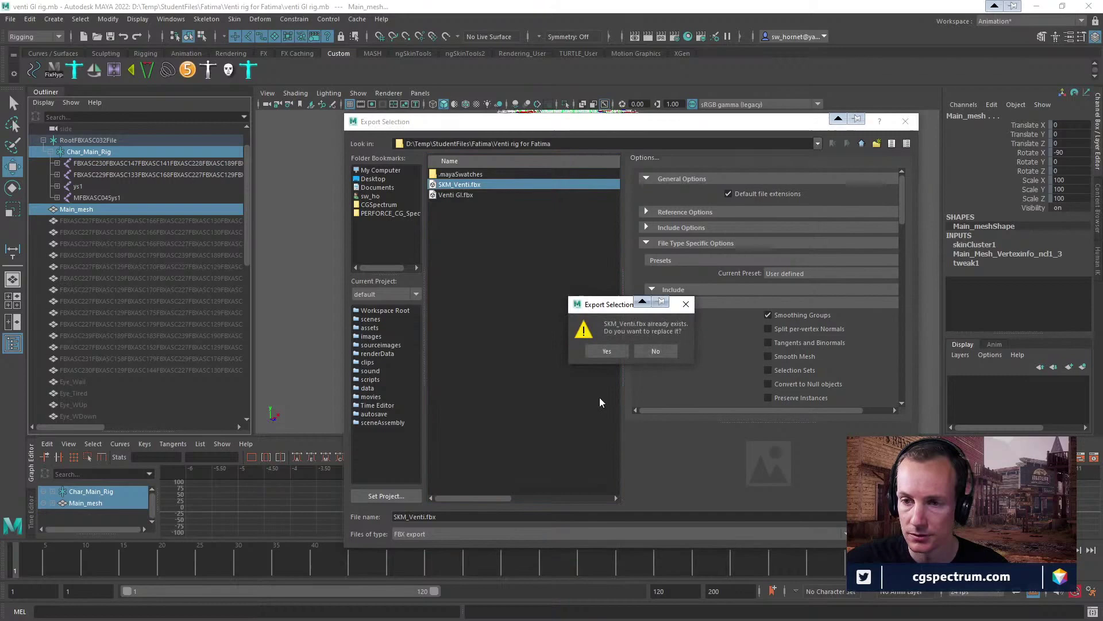
{"action": "left_click", "coordinate": [602, 352]}
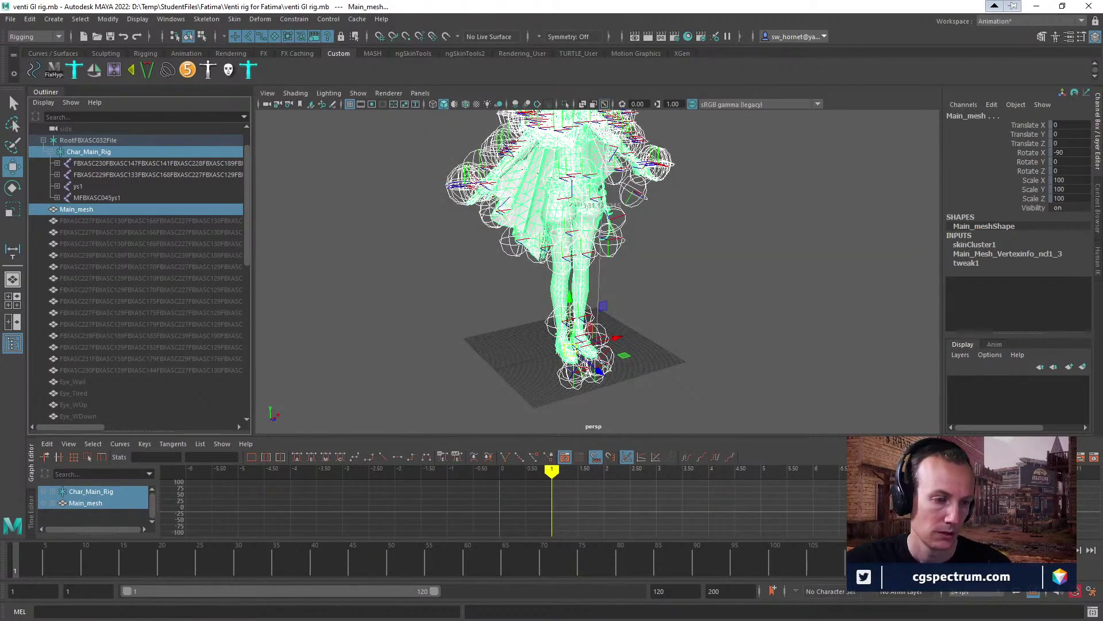
Switch to Unreal Editor, close the open asset editor and reimport the SKM_Venti skeletal mesh from its source file.
{"action": "key", "text": "alt+Tab"}
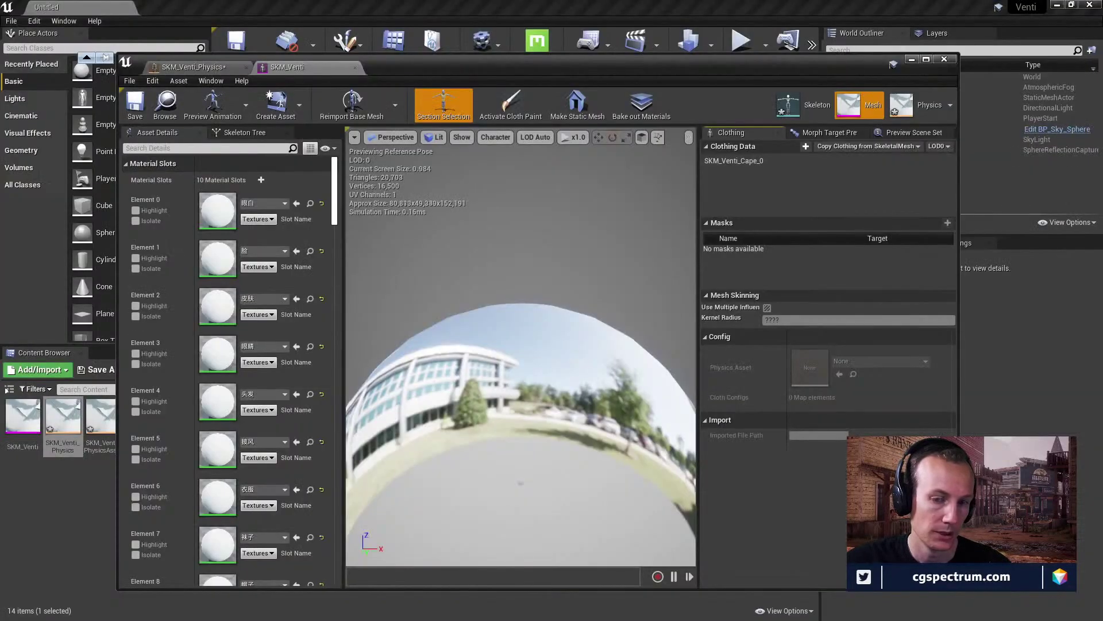
{"action": "left_click", "coordinate": [944, 59]}
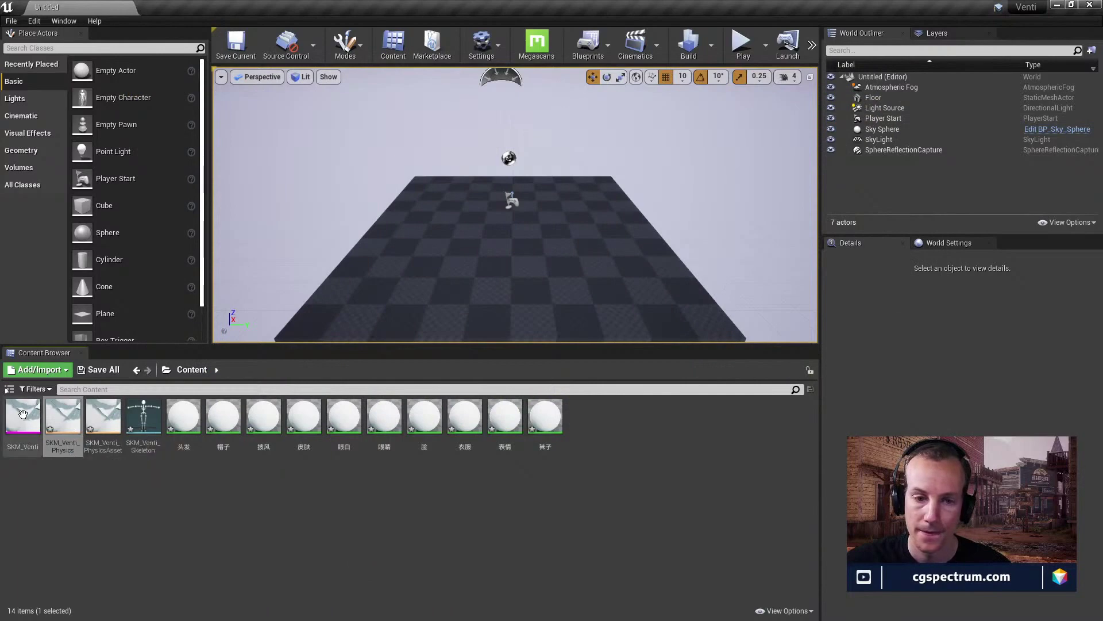
{"action": "left_click", "coordinate": [22, 414]}
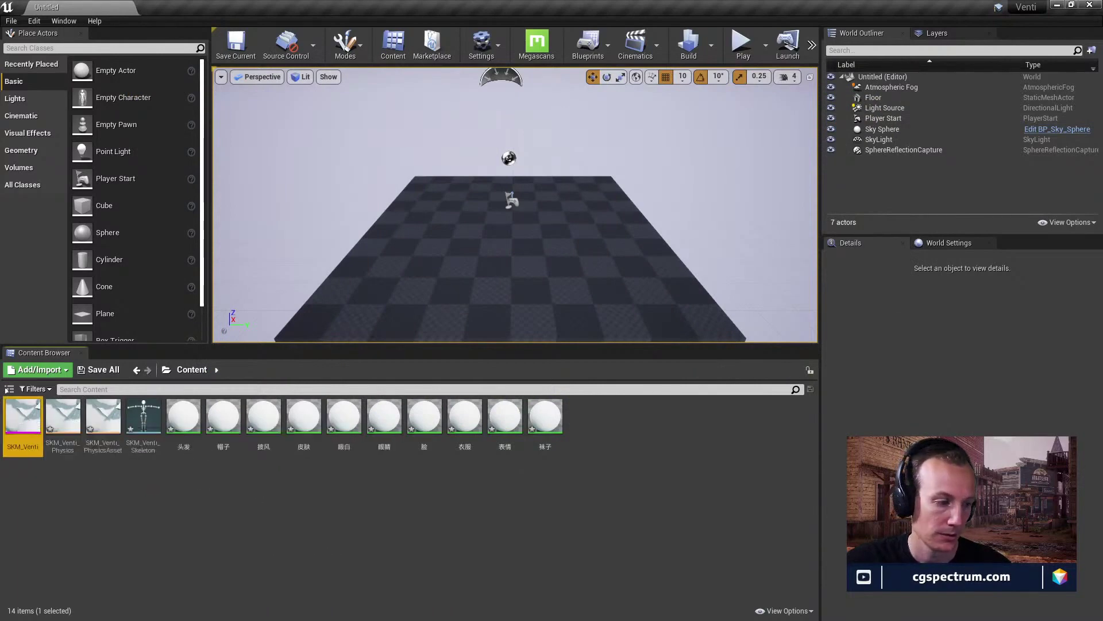
{"action": "key", "text": "alt+Tab"}
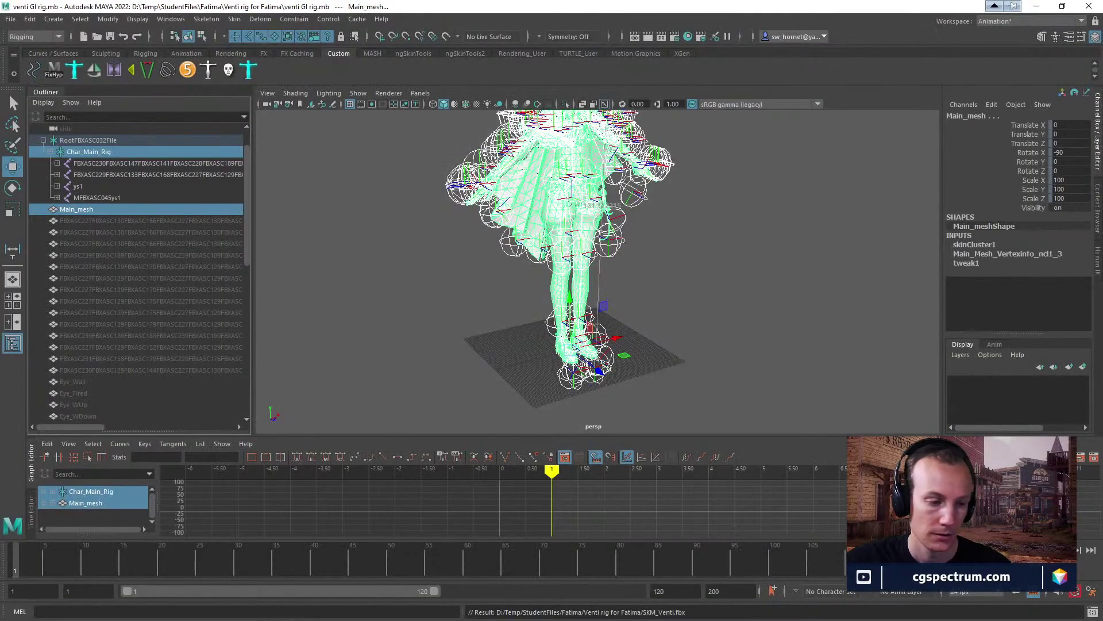
{"action": "key", "text": "alt+Tab"}
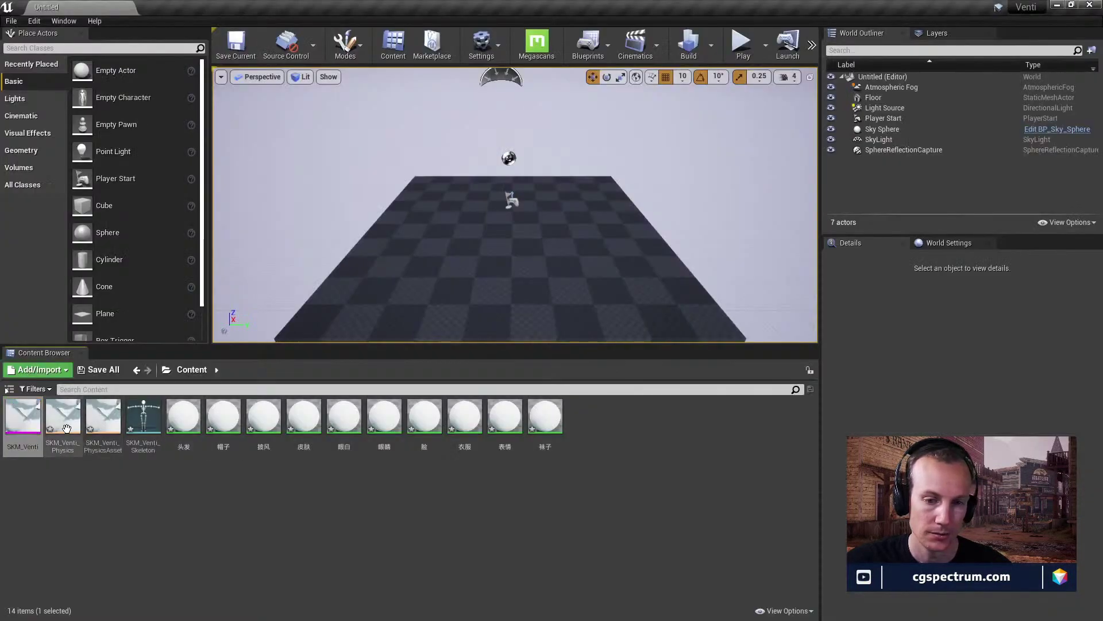
{"action": "right_click", "coordinate": [23, 422]}
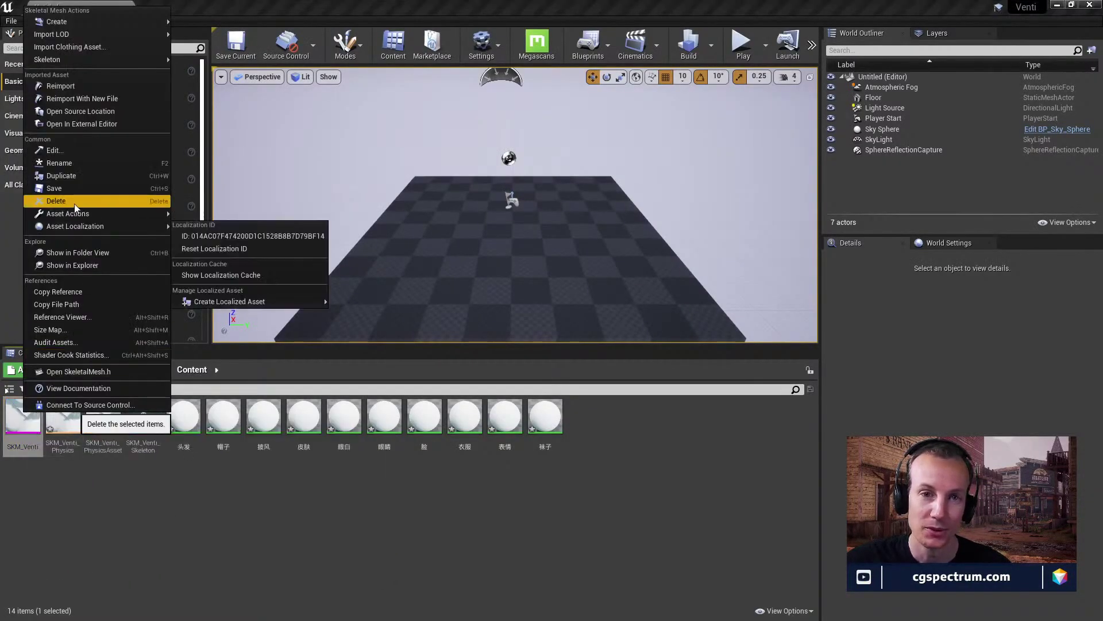
{"action": "left_click", "coordinate": [88, 85]}
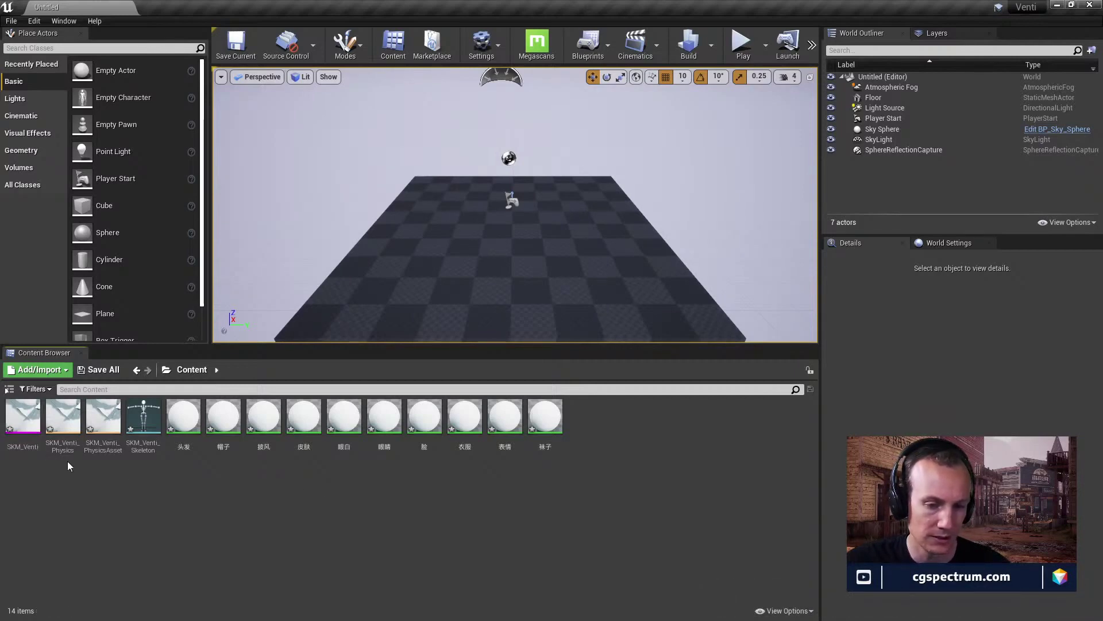
Open the reimported SKM_Venti and inspect its approximate size and preview in the mesh and skeleton editors.
{"action": "left_click_drag", "start_coordinate": [26, 417], "coordinate": [47, 422]}
{"action": "double_click", "coordinate": [47, 422]}
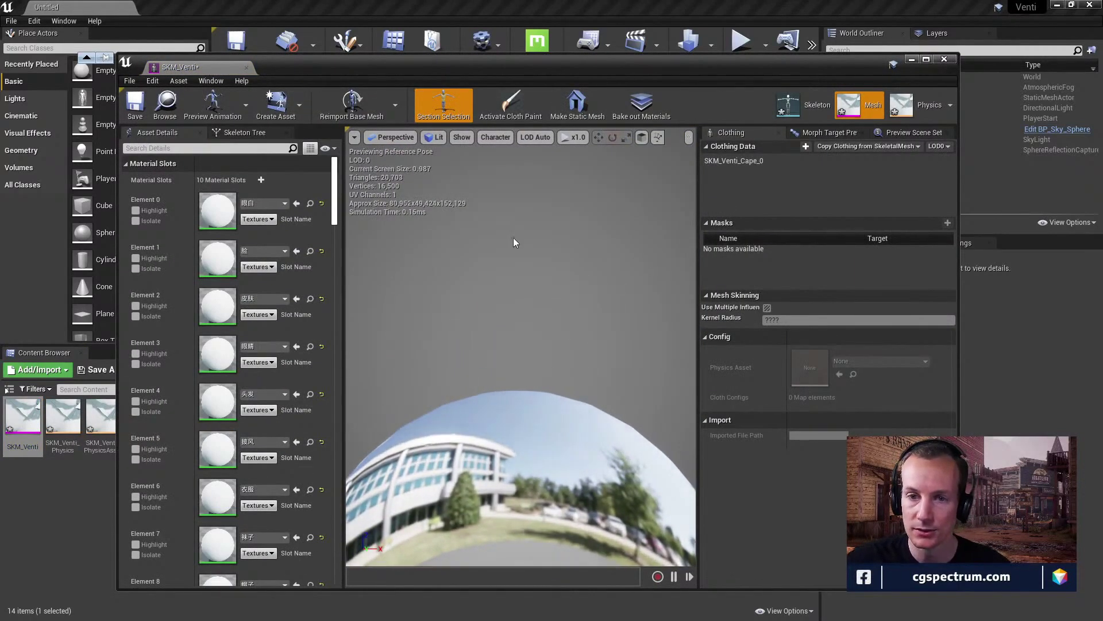
{"action": "left_click", "coordinate": [788, 105]}
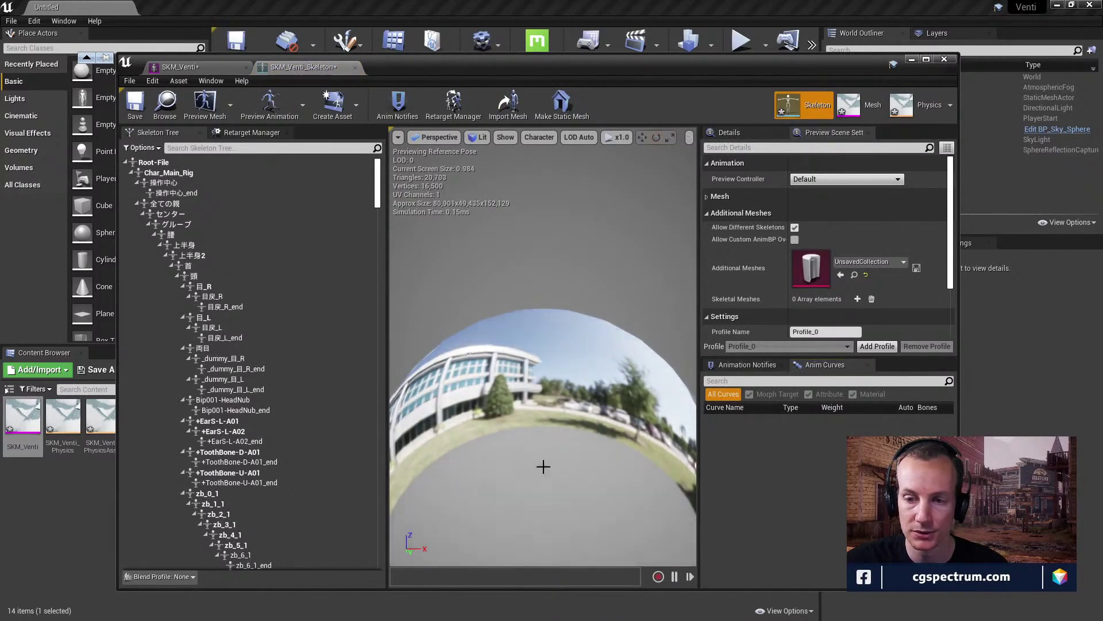
{"action": "left_click", "coordinate": [852, 109]}
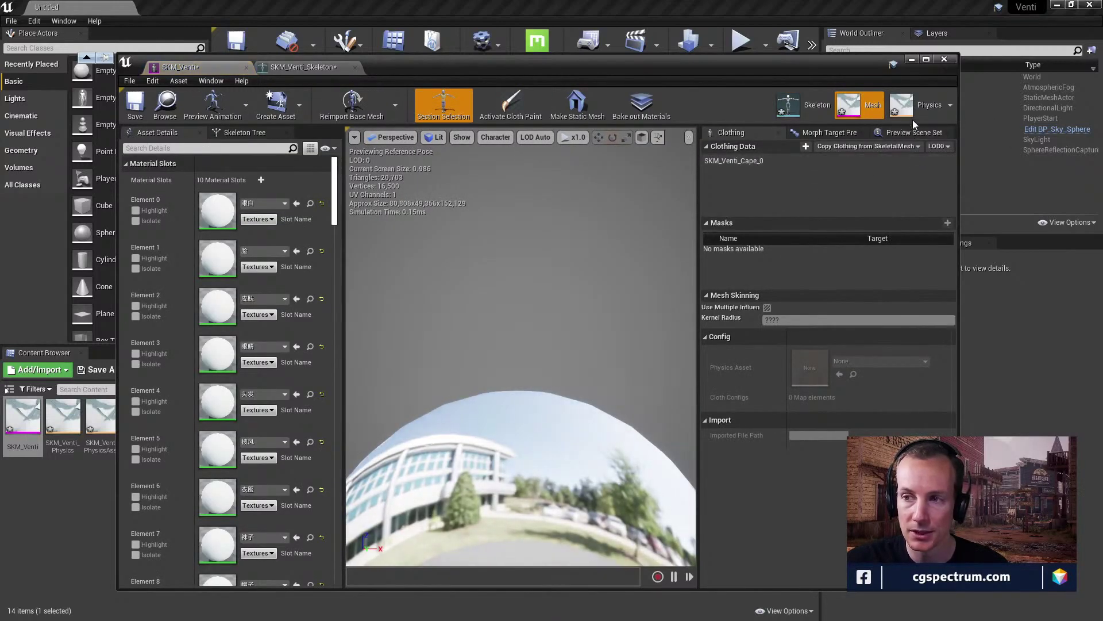
Save SKM_Venti_PhysicsAsset and look through its asset creation and physical material options.
{"action": "left_click", "coordinate": [921, 108]}
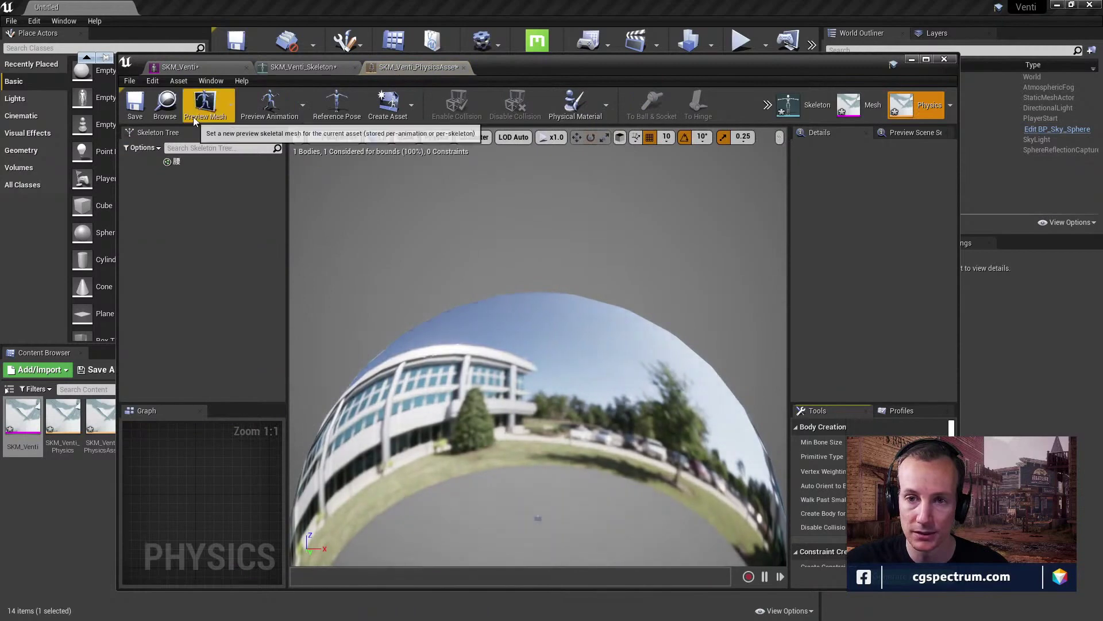
{"action": "left_click", "coordinate": [136, 103]}
{"action": "left_click", "coordinate": [413, 105]}
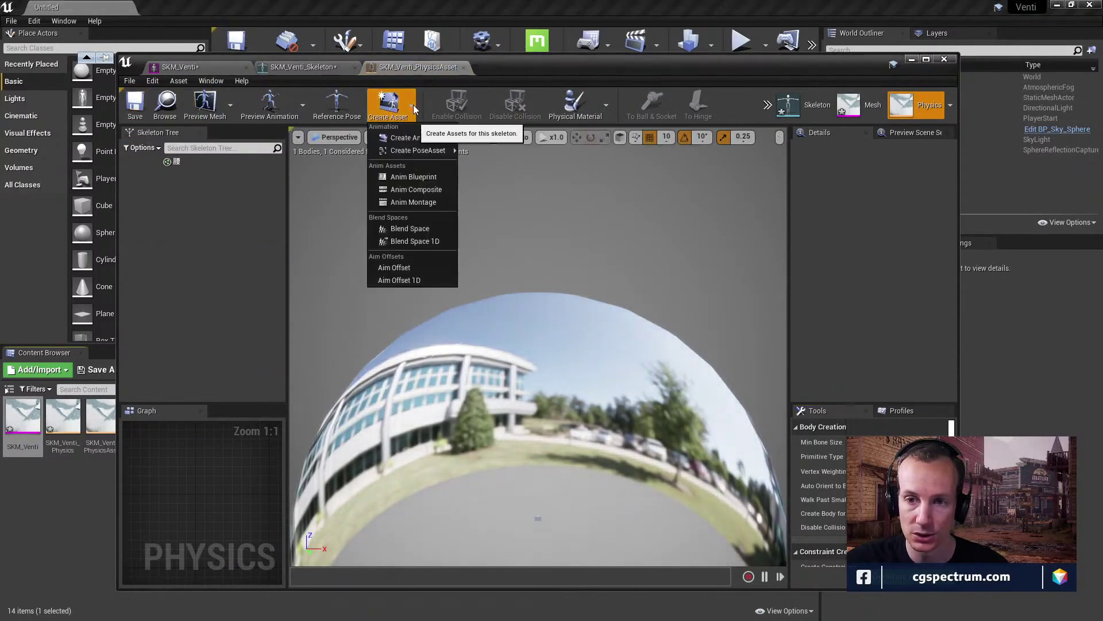
{"action": "mouse_move", "coordinate": [432, 150]}
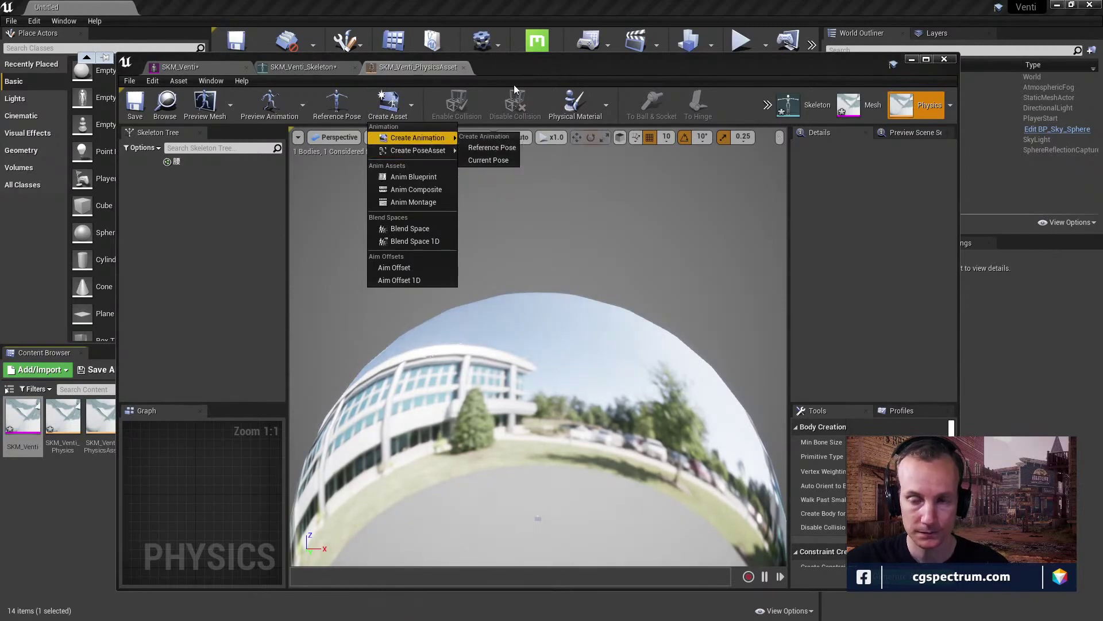
{"action": "left_click", "coordinate": [605, 106]}
{"action": "left_click", "coordinate": [605, 106]}
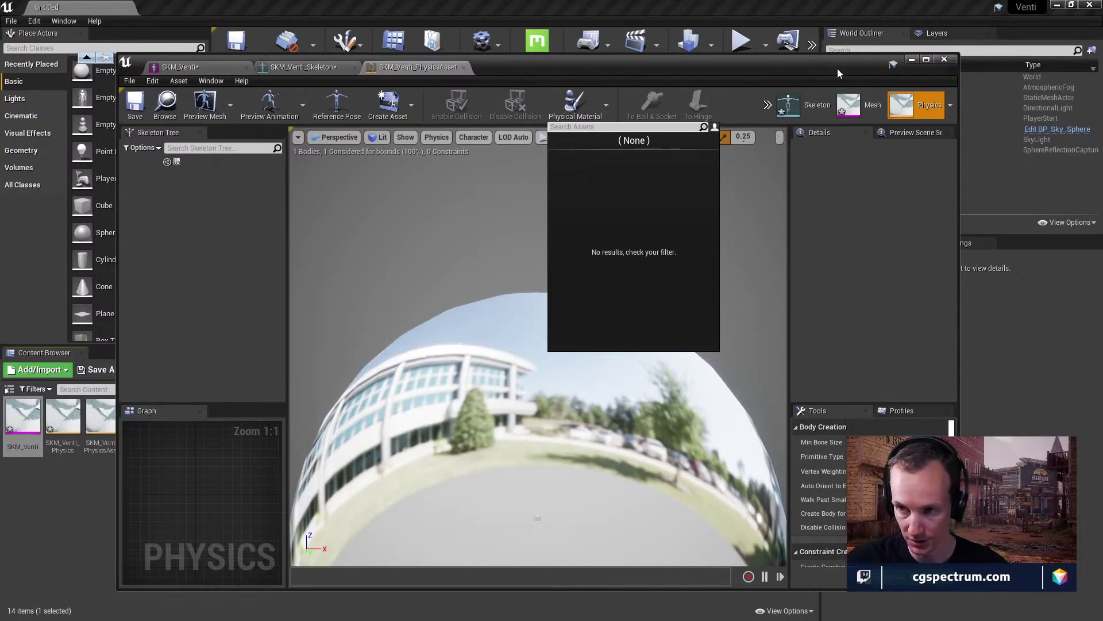
Save the SKM_Venti skeletal mesh and its SKM_Venti_Skeleton asset.
{"action": "left_click", "coordinate": [845, 104]}
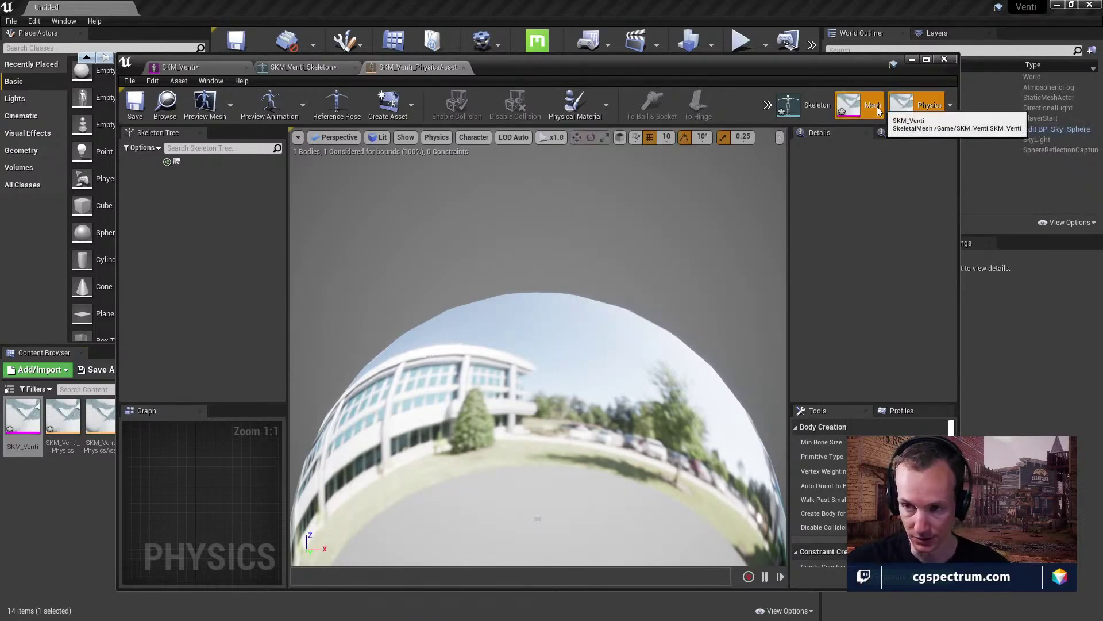
{"action": "left_click", "coordinate": [848, 104]}
{"action": "left_click", "coordinate": [135, 104]}
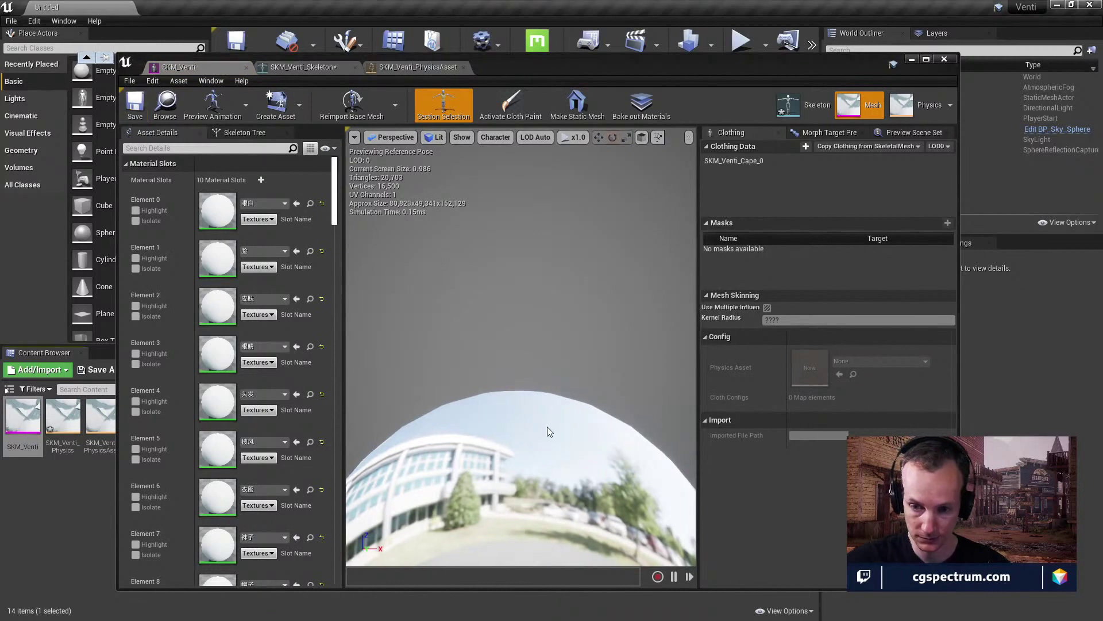
{"action": "left_click", "coordinate": [788, 104]}
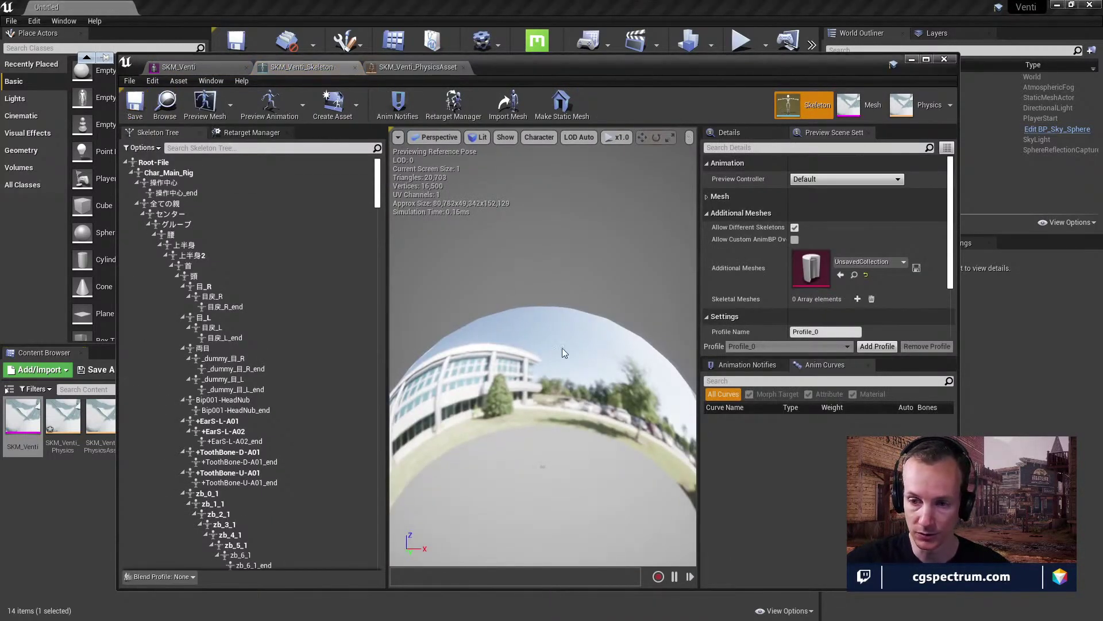
Place SKM_Venti on the level's floor at about X -260, Y -110, Z 20 and check its size there.
{"action": "left_click_drag", "start_coordinate": [636, 69], "coordinate": [586, 543]}
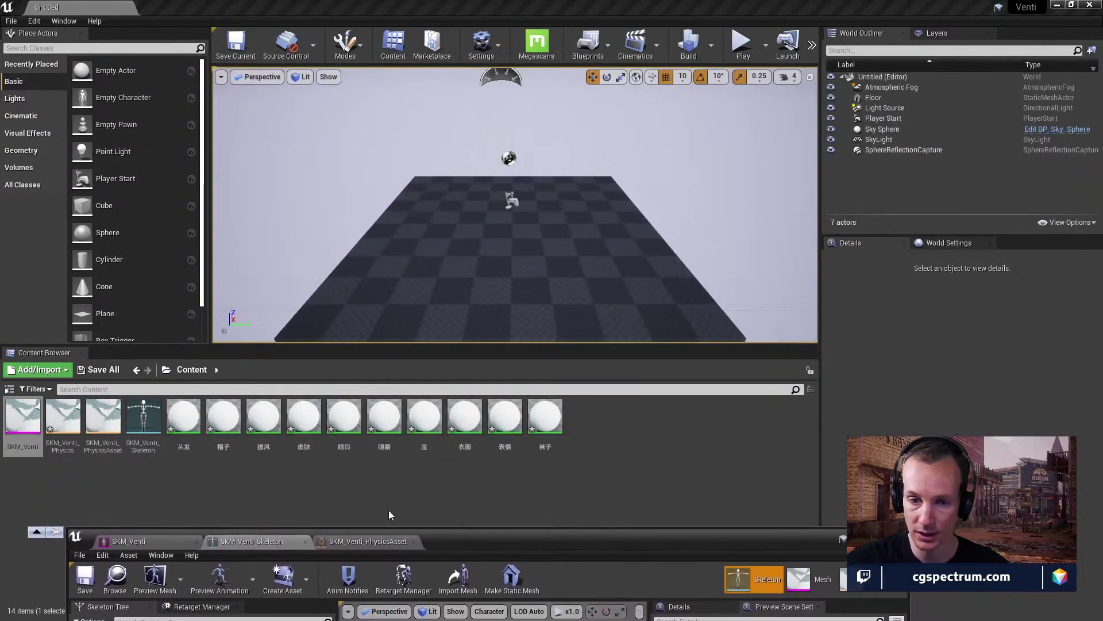
{"action": "left_click", "coordinate": [337, 324]}
{"action": "left_click", "coordinate": [473, 268]}
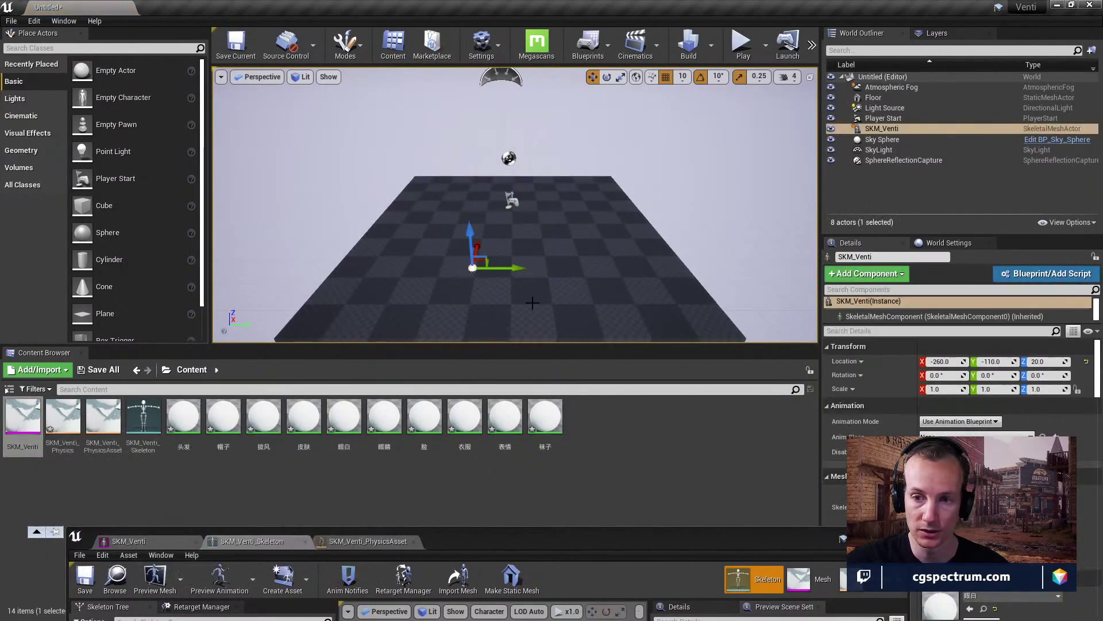
{"action": "right_click_drag", "start_coordinate": [533, 303], "coordinate": [560, 287]}
{"action": "key", "text": "f"}
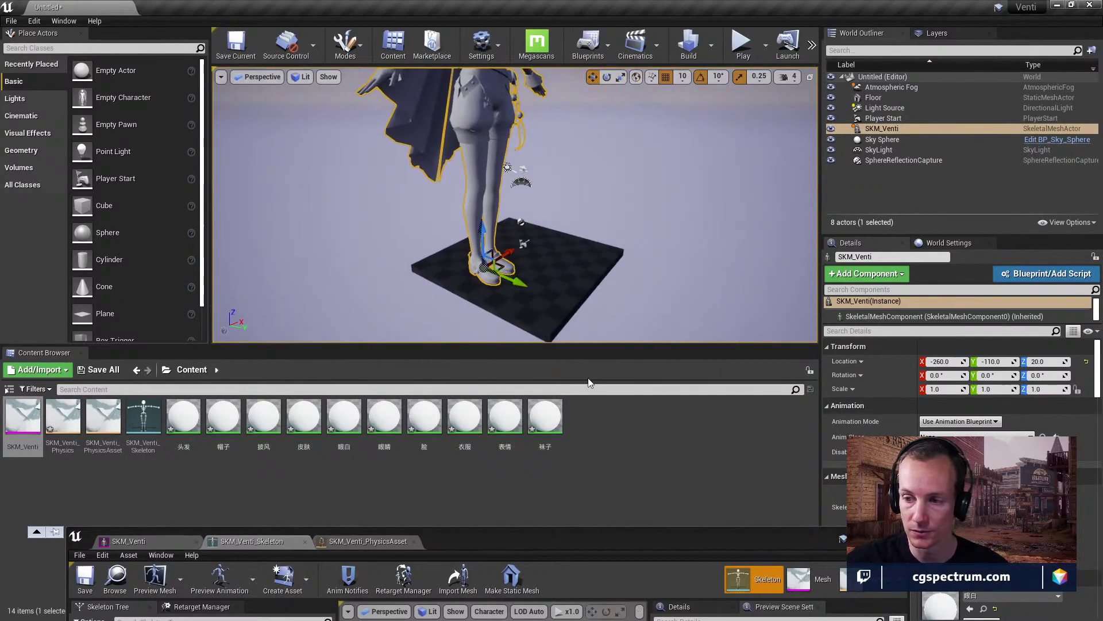
{"action": "left_click_drag", "start_coordinate": [659, 537], "coordinate": [678, 177]}
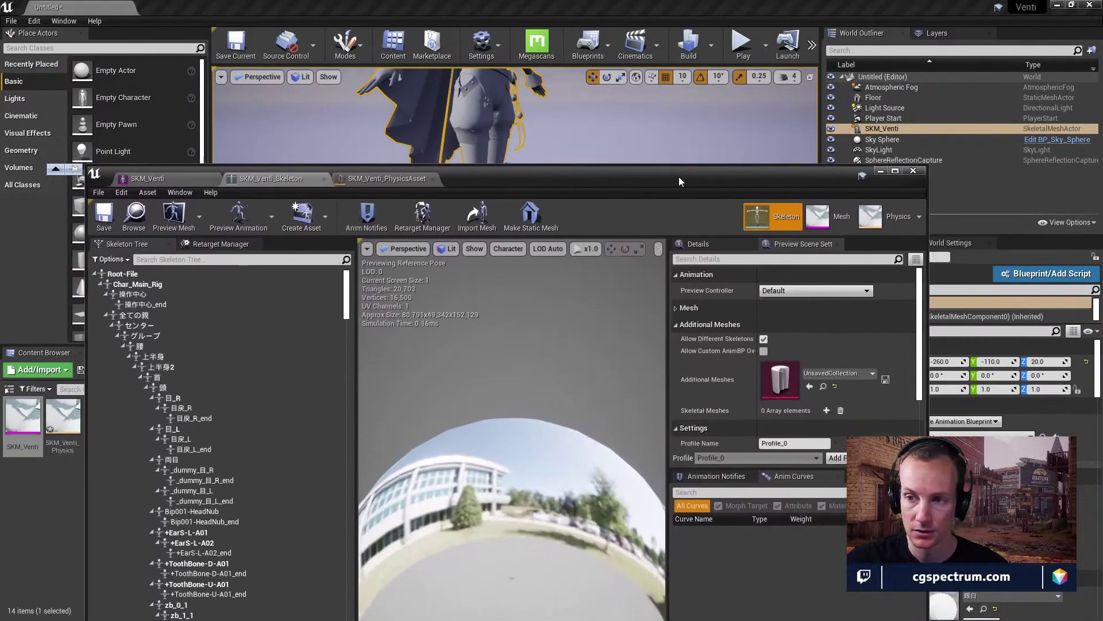
Close the skeleton editor and reopen the SKM_Venti mesh to check its approximate size.
{"action": "left_click", "coordinate": [921, 173]}
{"action": "double_click", "coordinate": [23, 420]}
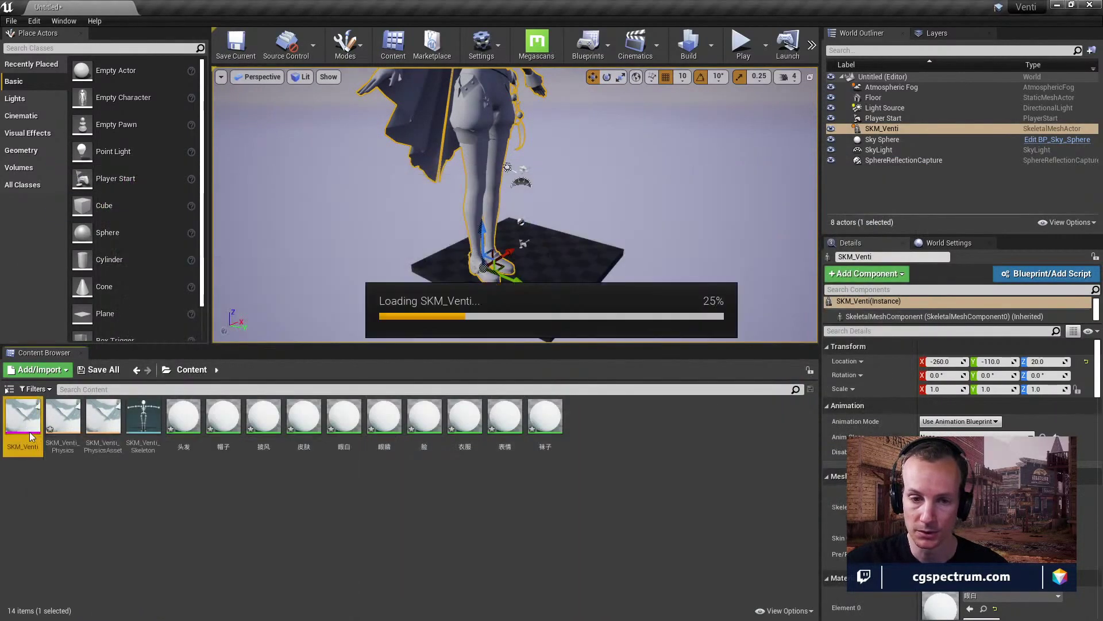
{"action": "left_click_drag", "start_coordinate": [517, 179], "coordinate": [567, 101]}
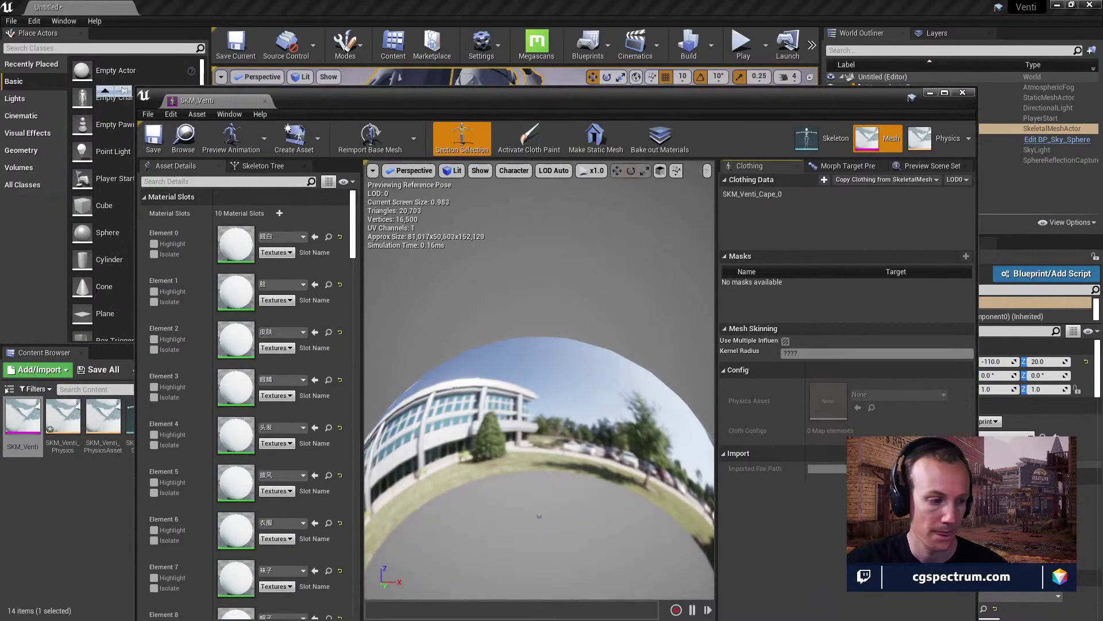
Switch to Maya and compare the scale values of Main_mesh and the RootFBXASC032File group.
{"action": "key", "text": "alt+Tab"}
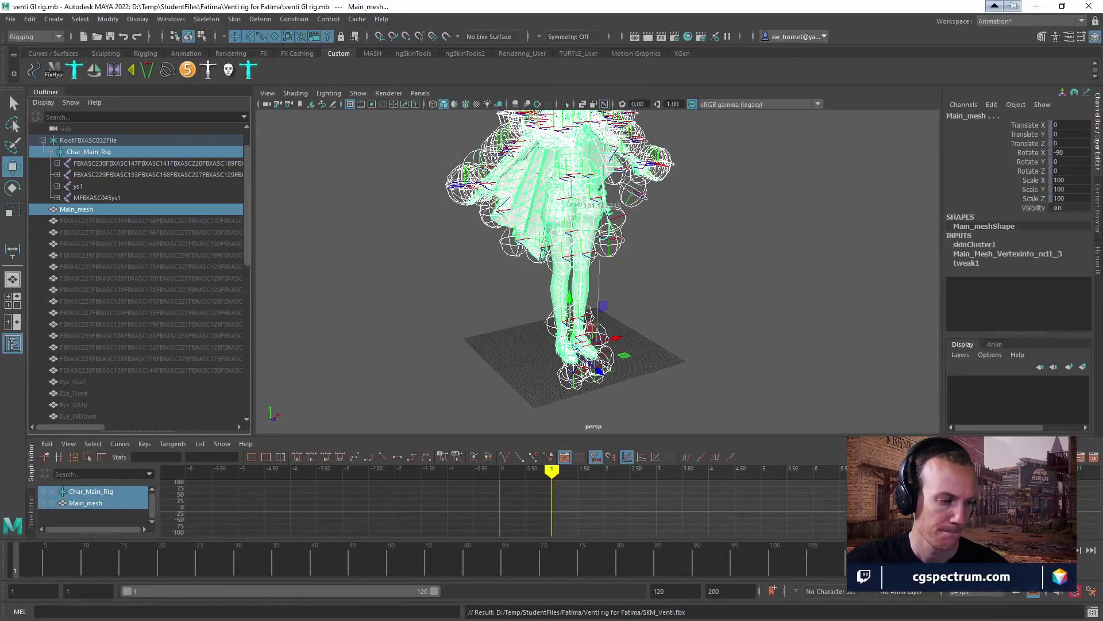
{"action": "left_click_drag", "start_coordinate": [327, 329], "coordinate": [704, 327], "text": "alt"}
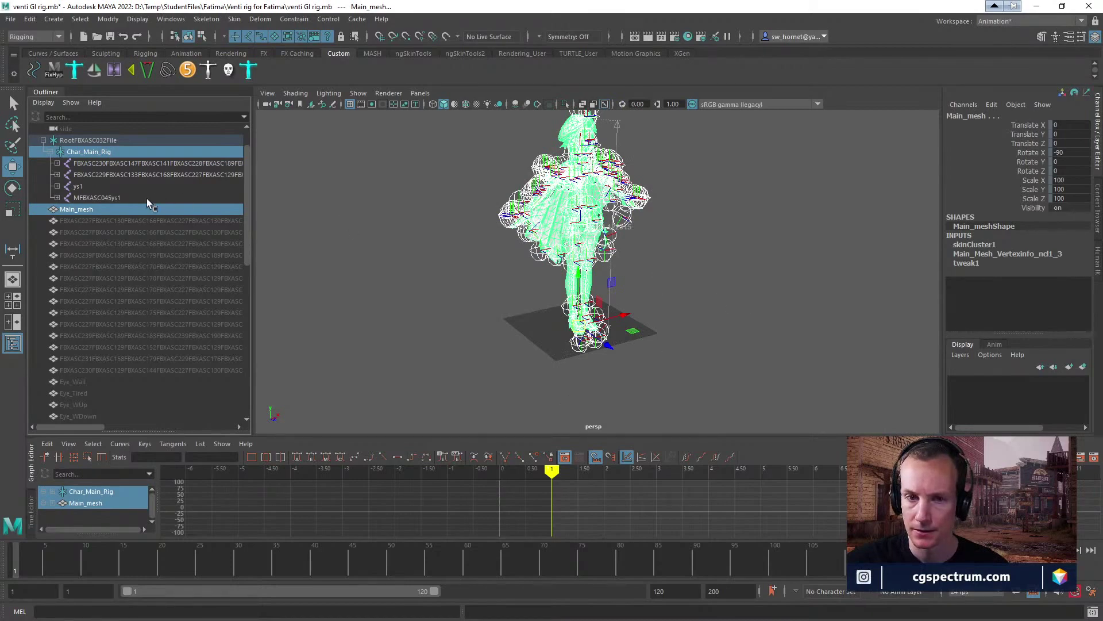
{"action": "left_click", "coordinate": [69, 210]}
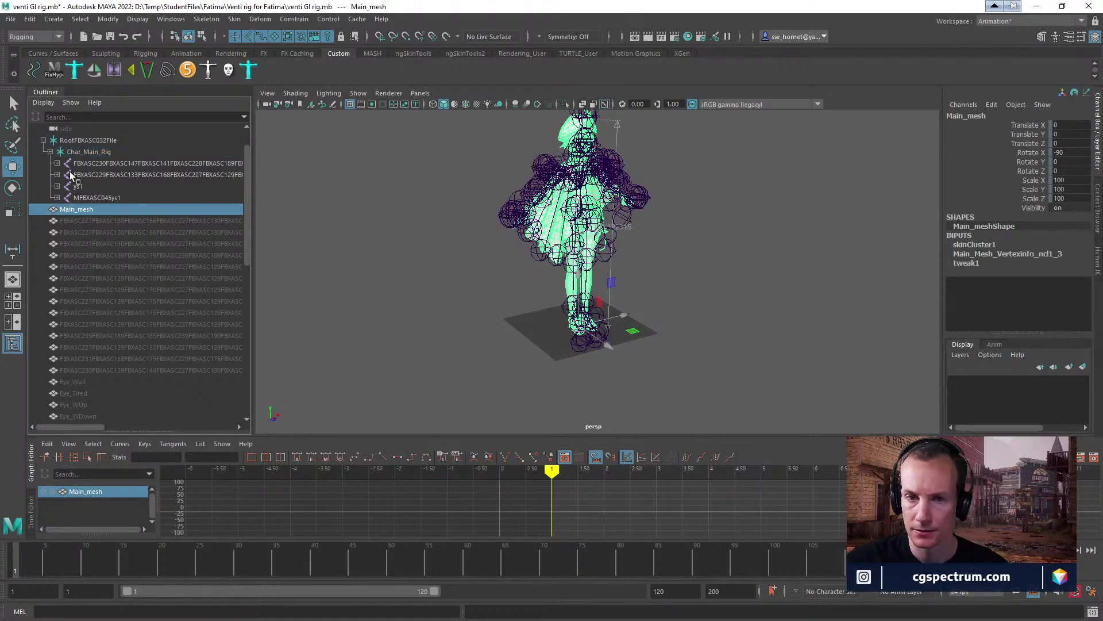
{"action": "left_click_drag", "start_coordinate": [1065, 181], "coordinate": [1066, 198]}
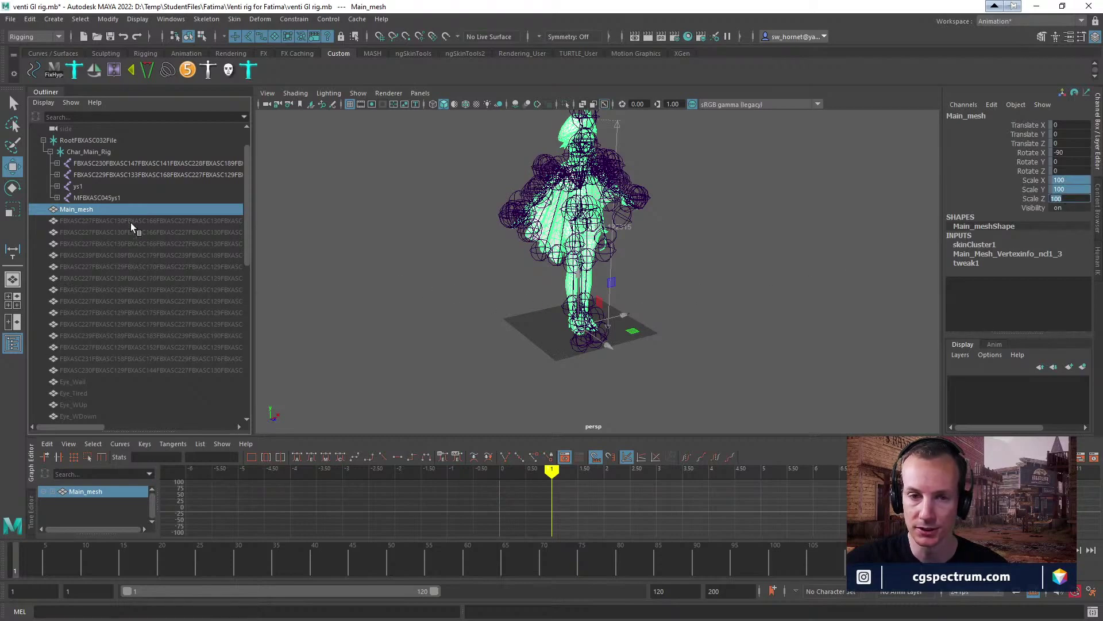
{"action": "left_click", "coordinate": [84, 140]}
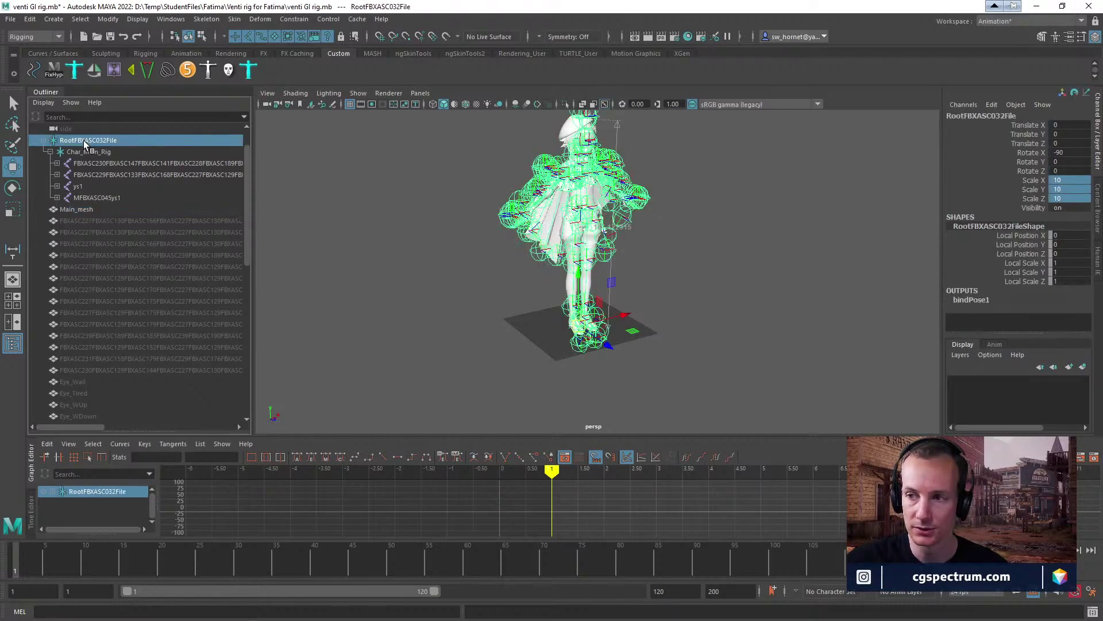
{"action": "left_click_drag", "start_coordinate": [642, 352], "coordinate": [678, 357], "text": "alt"}
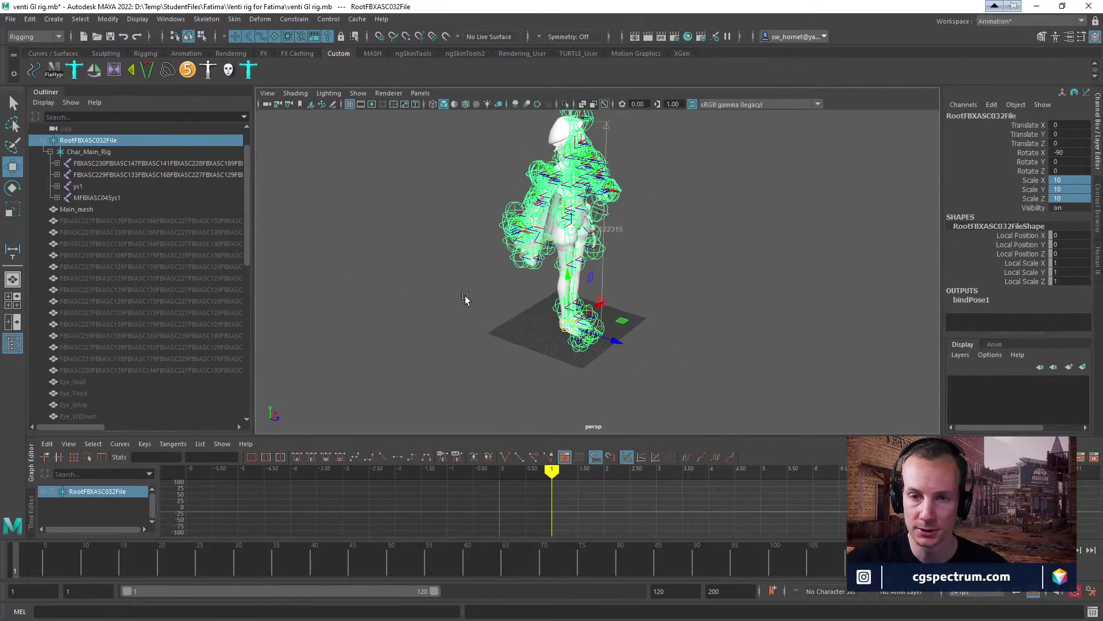
Switch to the "Venti rig for Fatima" folder in File Explorer and check the exported SKM_Venti file's modified date and size.
{"action": "key", "text": "alt+Tab"}
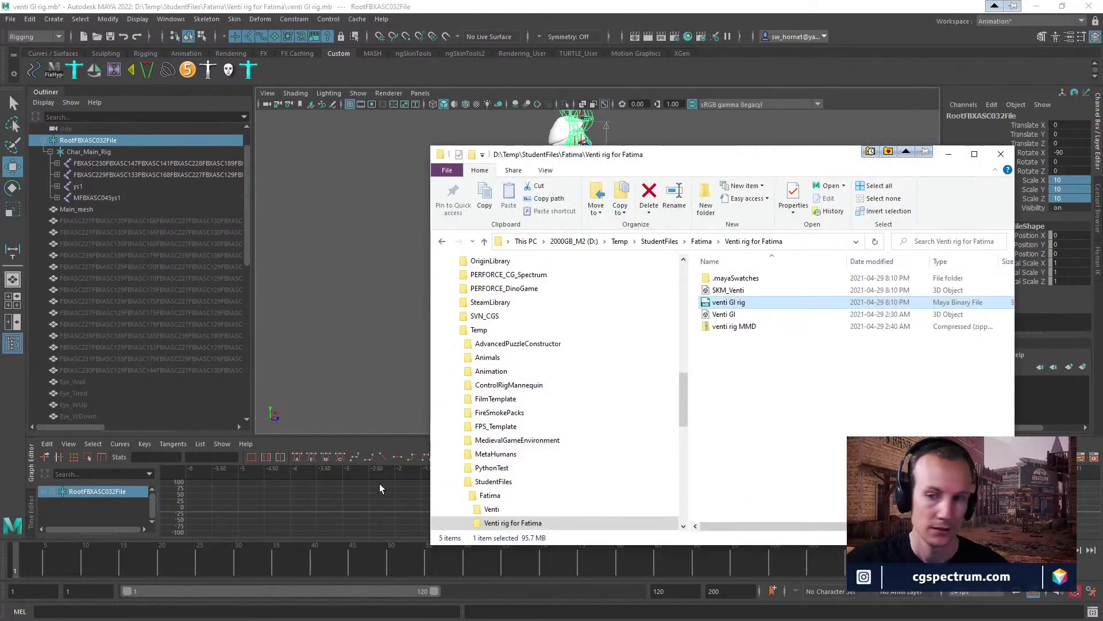
{"action": "left_click", "coordinate": [741, 290]}
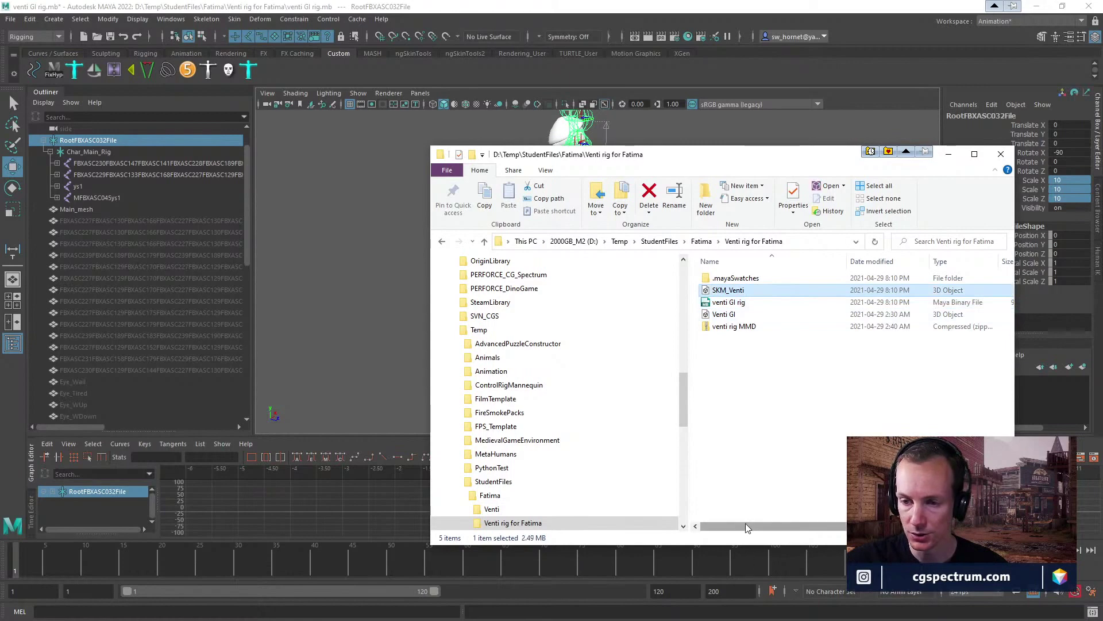
{"action": "left_click_drag", "start_coordinate": [748, 527], "coordinate": [839, 531]}
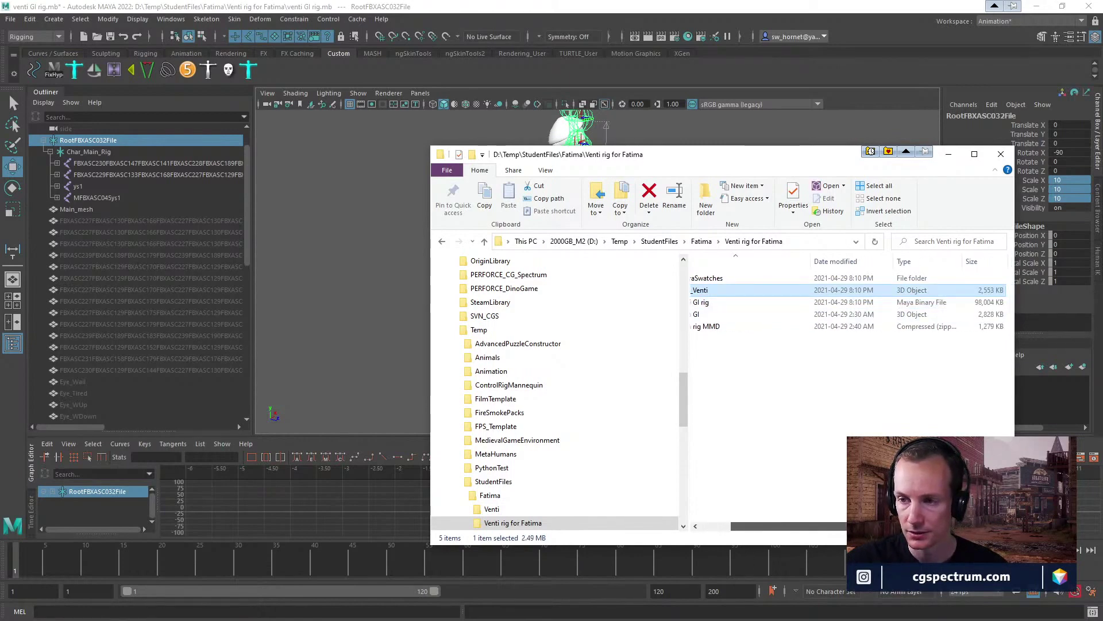
{"action": "left_click_drag", "start_coordinate": [760, 530], "coordinate": [710, 533]}
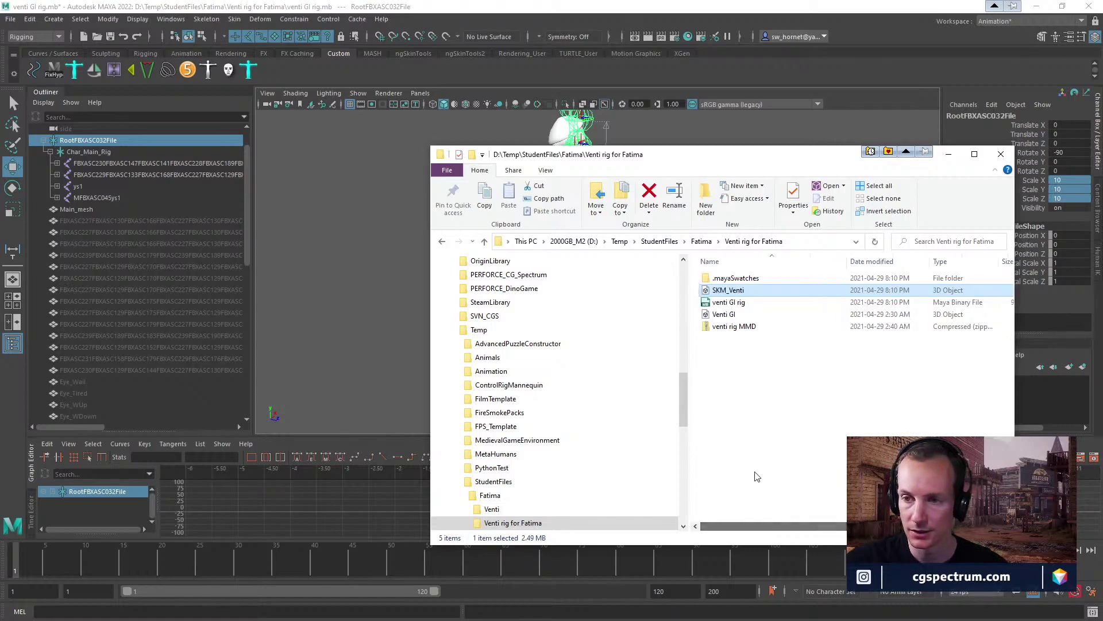
{"action": "left_click", "coordinate": [772, 419]}
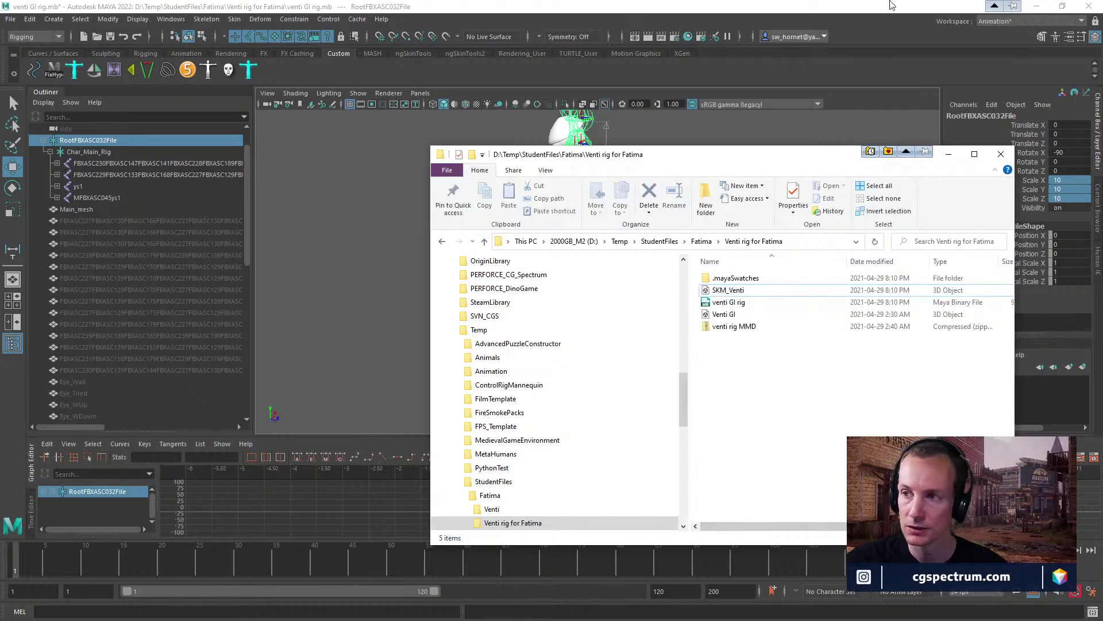
Return to Unreal Engine, close the SKM_Venti mesh editor and reimport the SKM_Venti asset from its source FBX.
{"action": "left_click", "coordinate": [1039, 8]}
{"action": "left_click", "coordinate": [574, 123]}
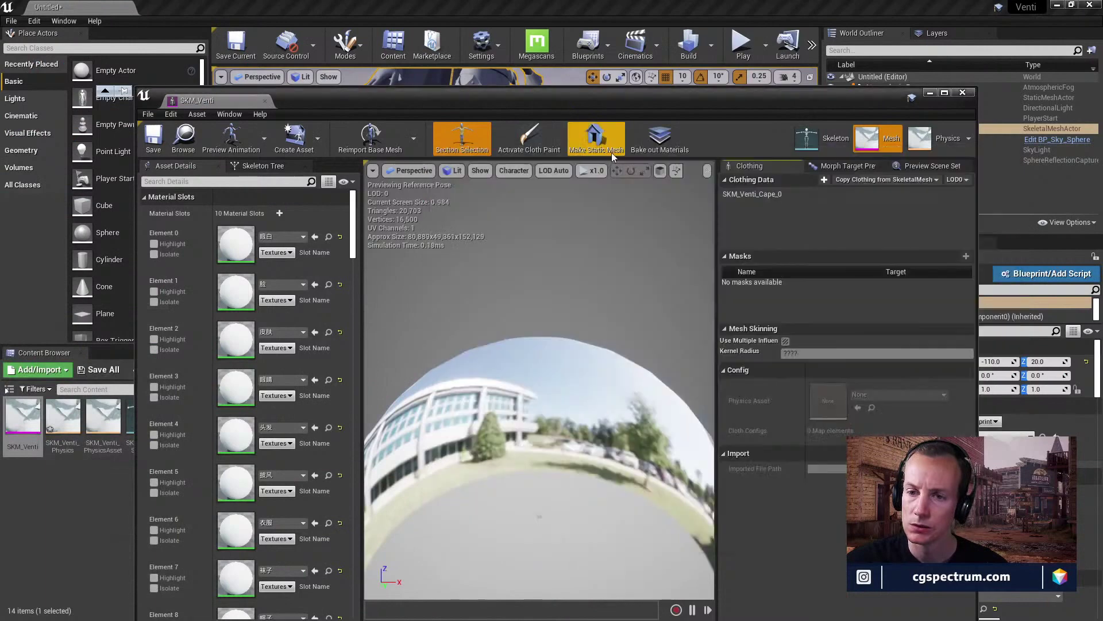
{"action": "left_click_drag", "start_coordinate": [574, 122], "coordinate": [546, 273]}
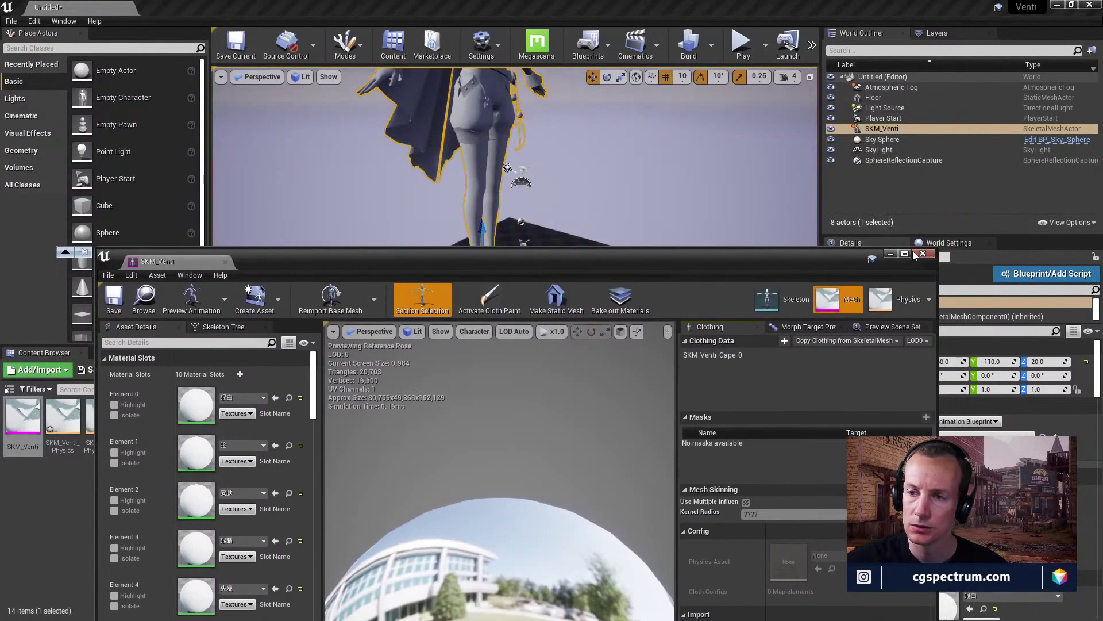
{"action": "left_click", "coordinate": [657, 328]}
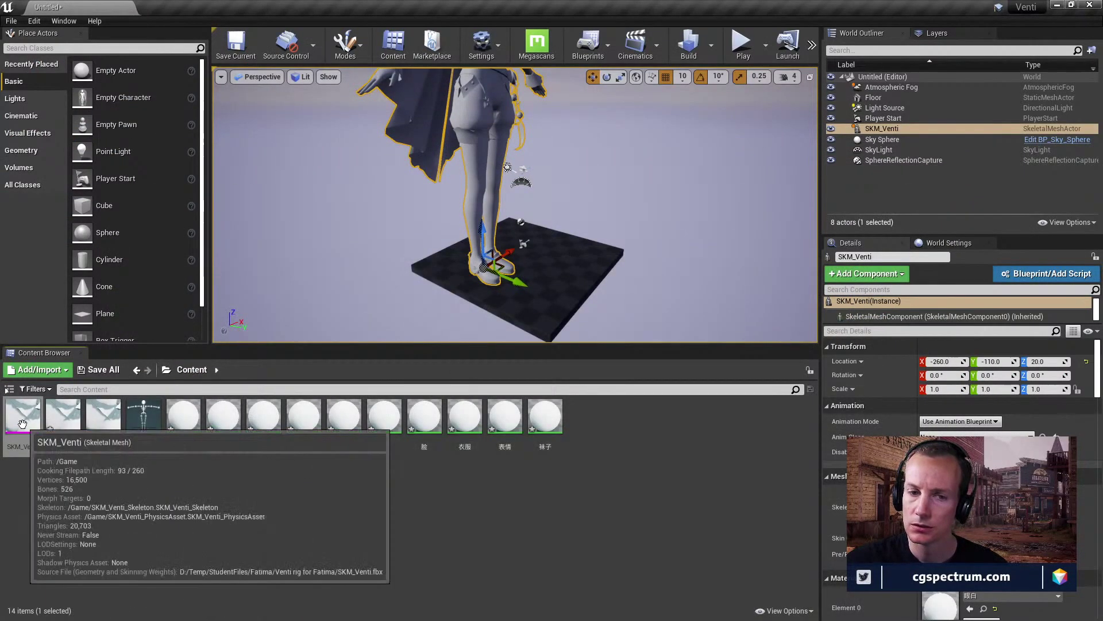
{"action": "right_click", "coordinate": [30, 421]}
{"action": "left_click", "coordinate": [81, 98]}
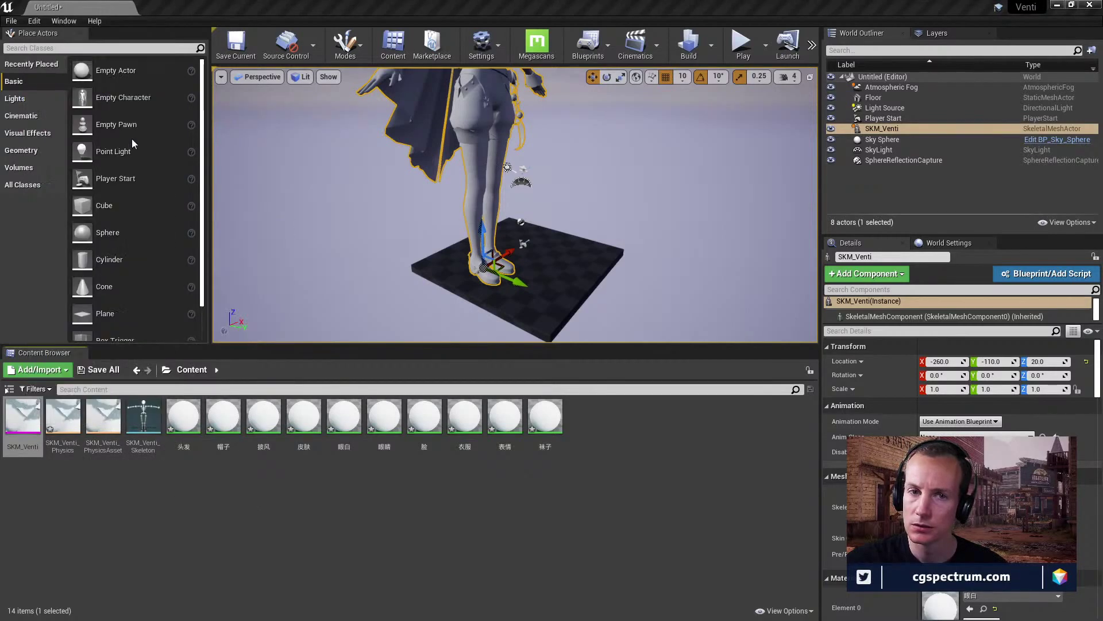
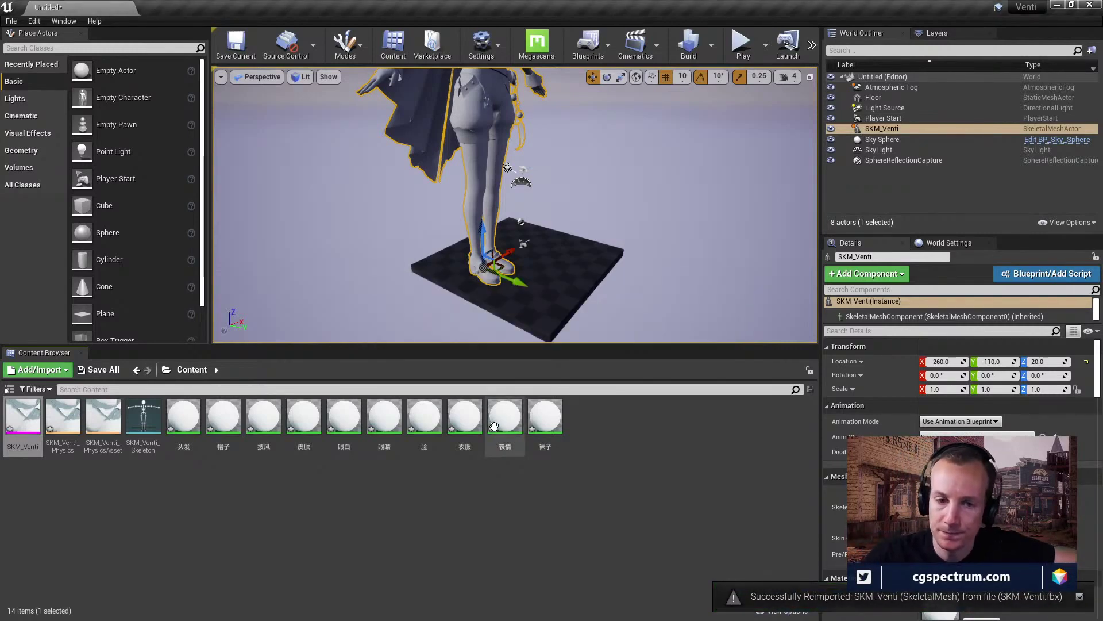
Open the reimported SKM_Venti mesh and look over its preview scene, morph target and clothing settings.
{"action": "left_click", "coordinate": [23, 417]}
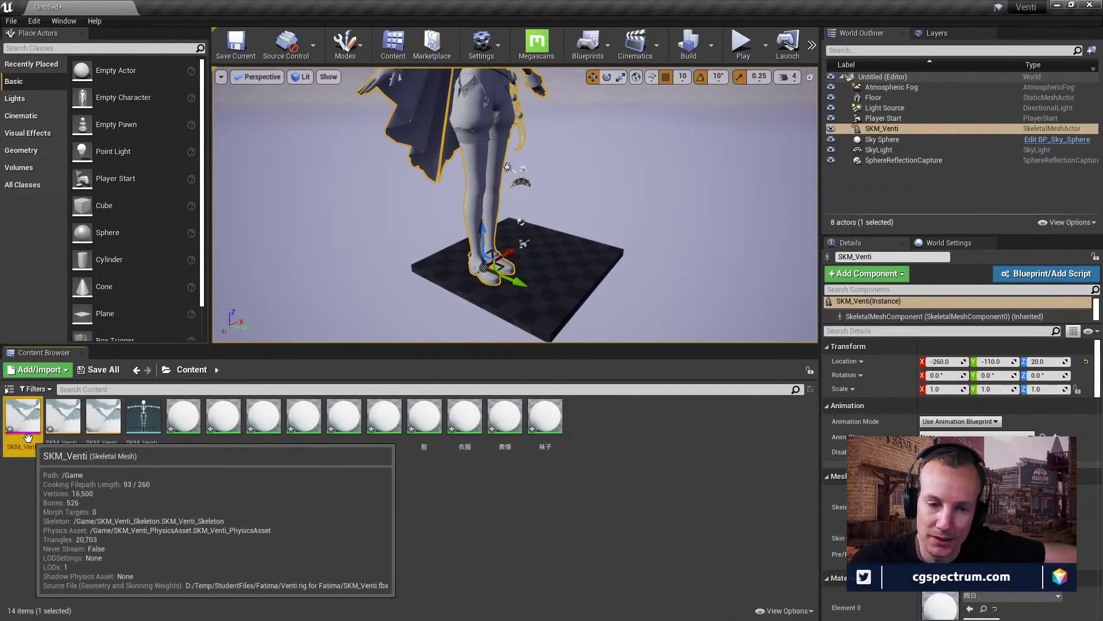
{"action": "double_click", "coordinate": [23, 417]}
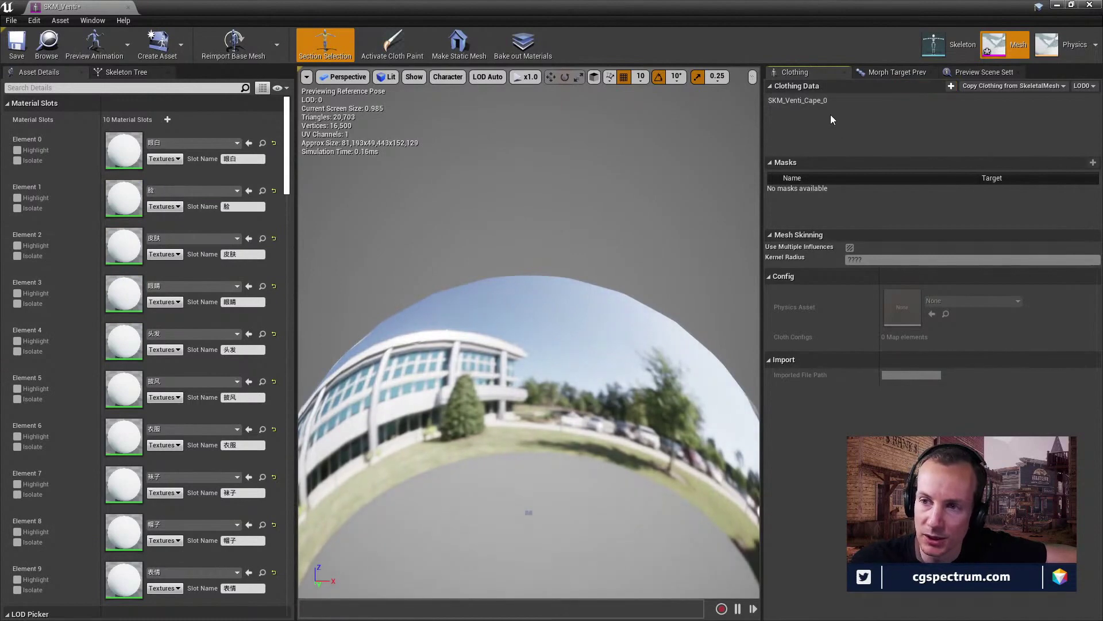
{"action": "left_click", "coordinate": [969, 72]}
{"action": "left_click", "coordinate": [896, 72]}
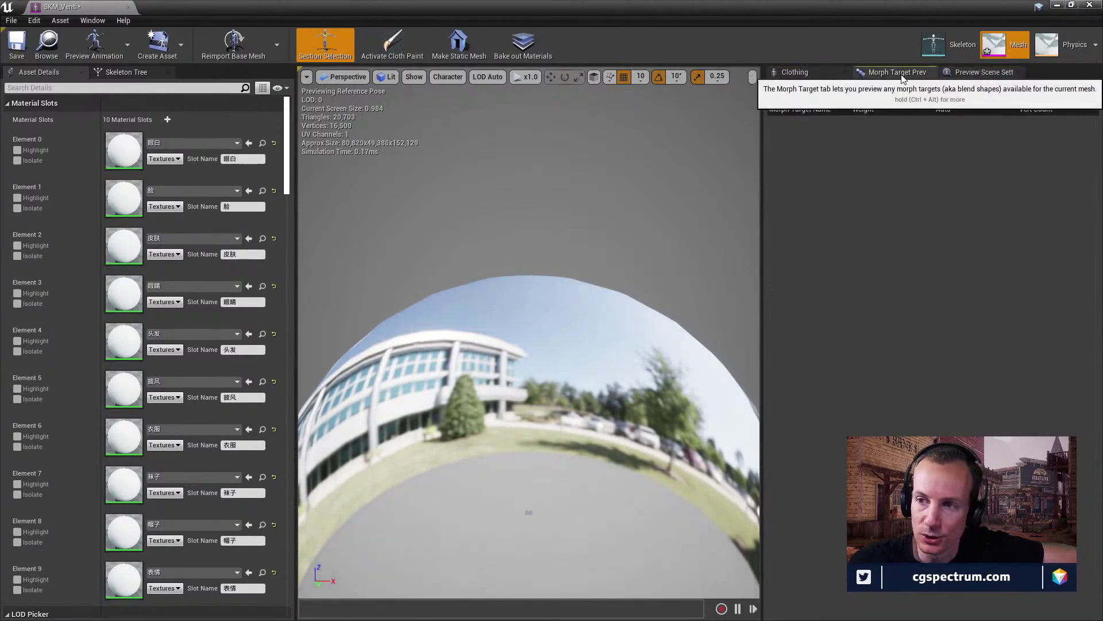
{"action": "left_click", "coordinate": [836, 71]}
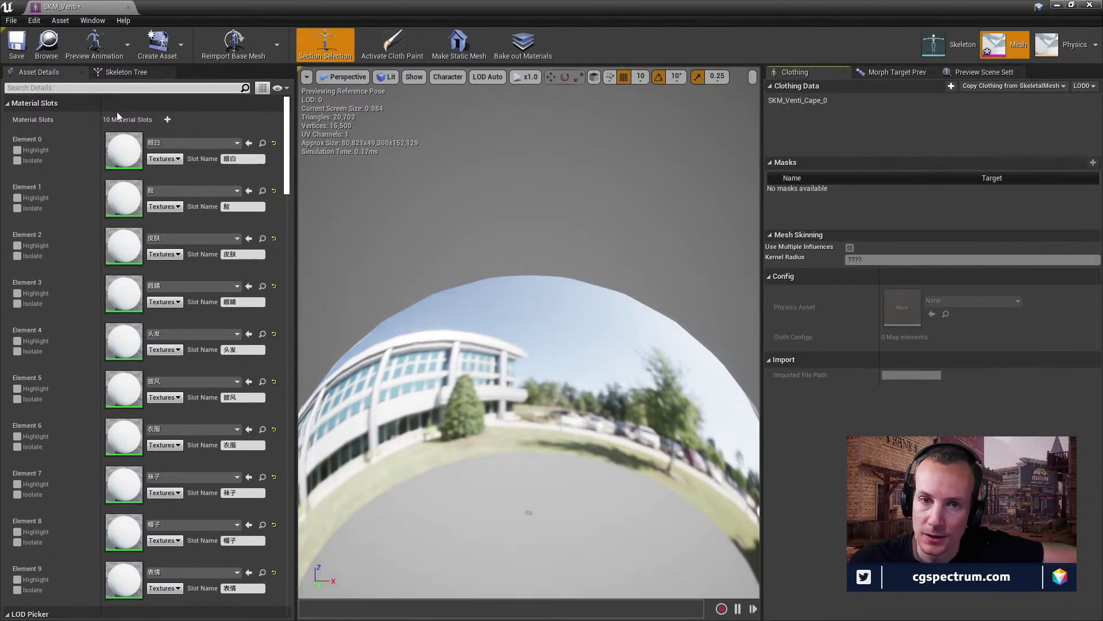
Set SKM_Venti's Import Uniform Scale to 0.1 in the import transform settings and reimport the base mesh.
{"action": "scroll", "coordinate": [172, 422], "scroll_direction": "down", "scroll_amount": 8}
{"action": "scroll", "coordinate": [172, 422], "scroll_direction": "down", "scroll_amount": 8}
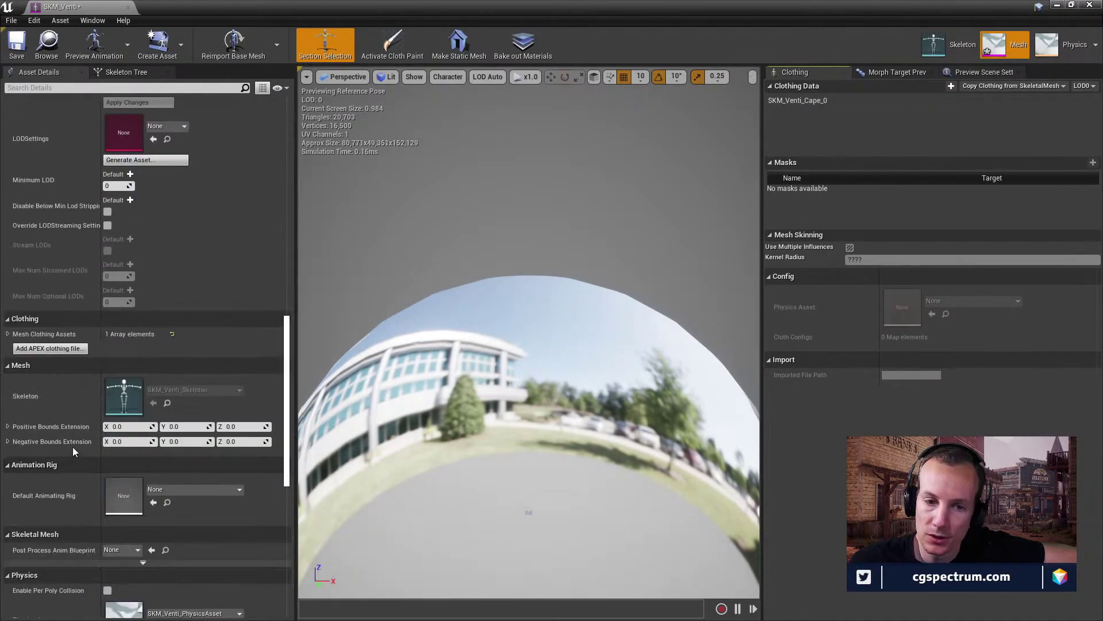
{"action": "scroll", "coordinate": [25, 388], "scroll_direction": "down", "scroll_amount": 8}
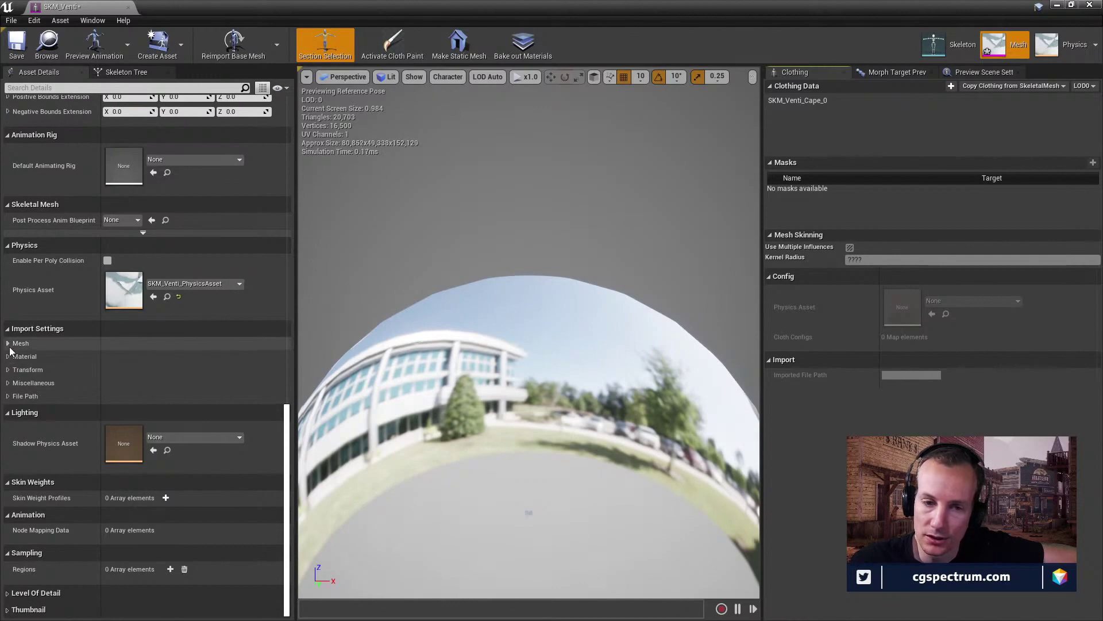
{"action": "left_click", "coordinate": [12, 369]}
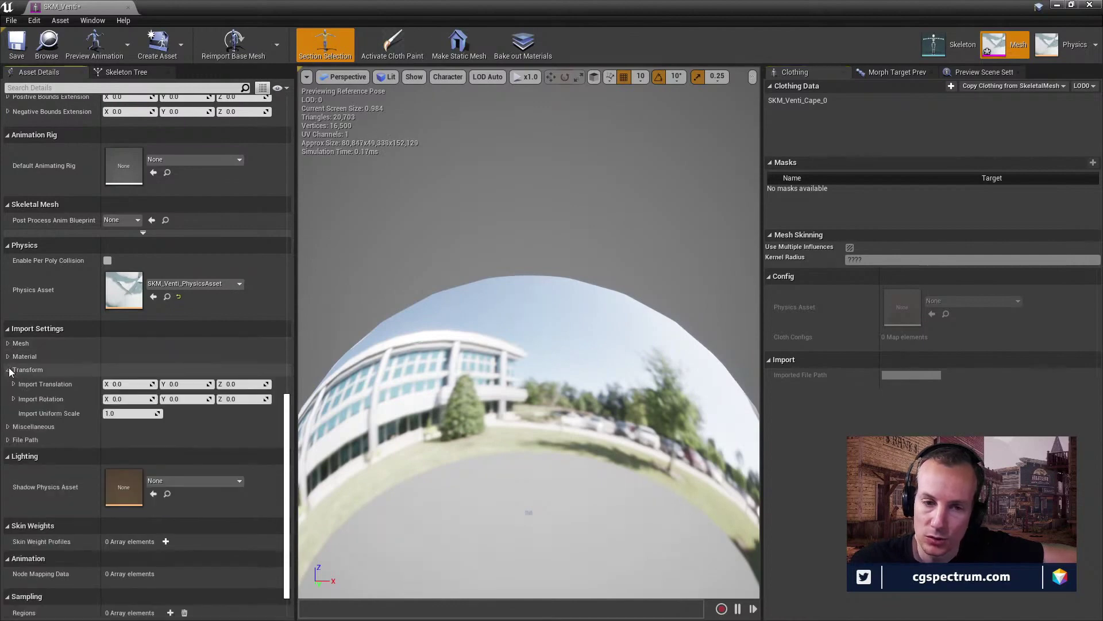
{"action": "left_click", "coordinate": [125, 413]}
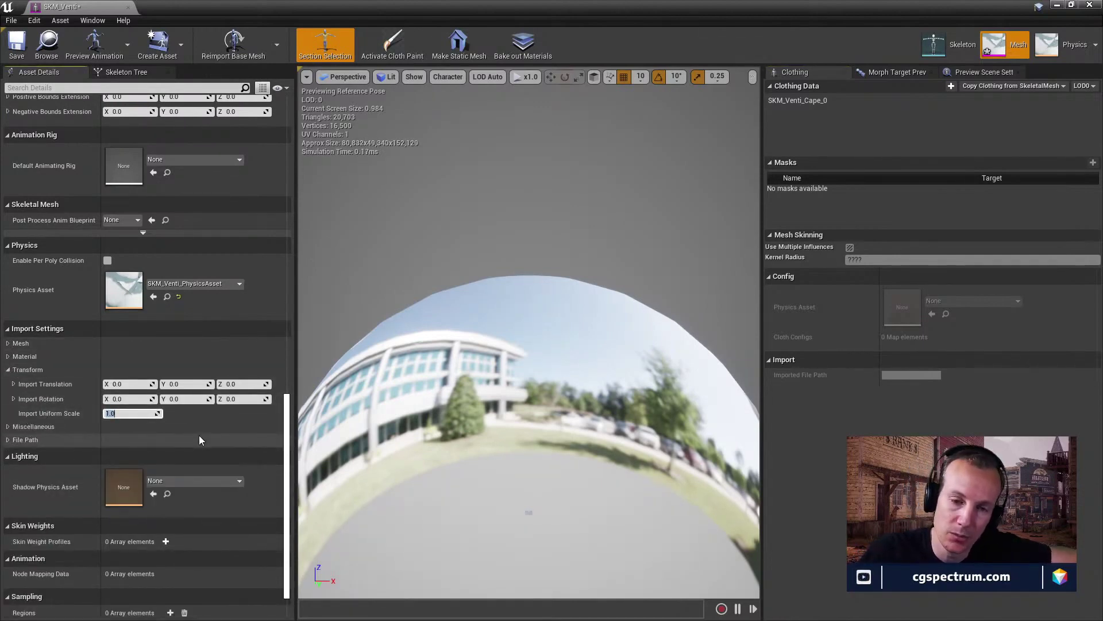
{"action": "type", "text": "0.1"}
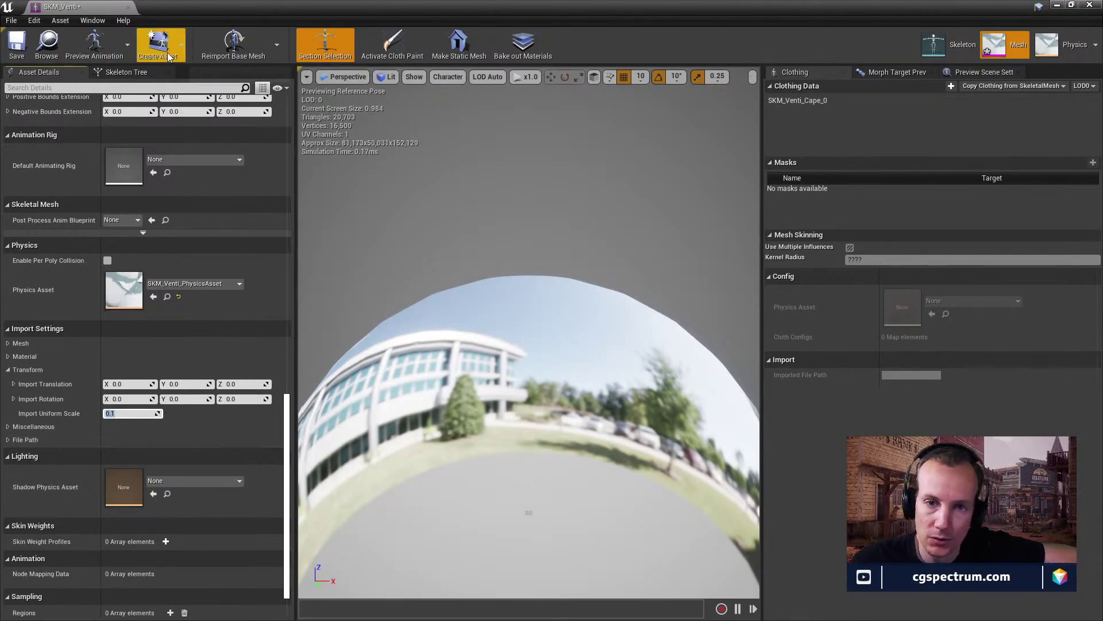
{"action": "left_click", "coordinate": [232, 46]}
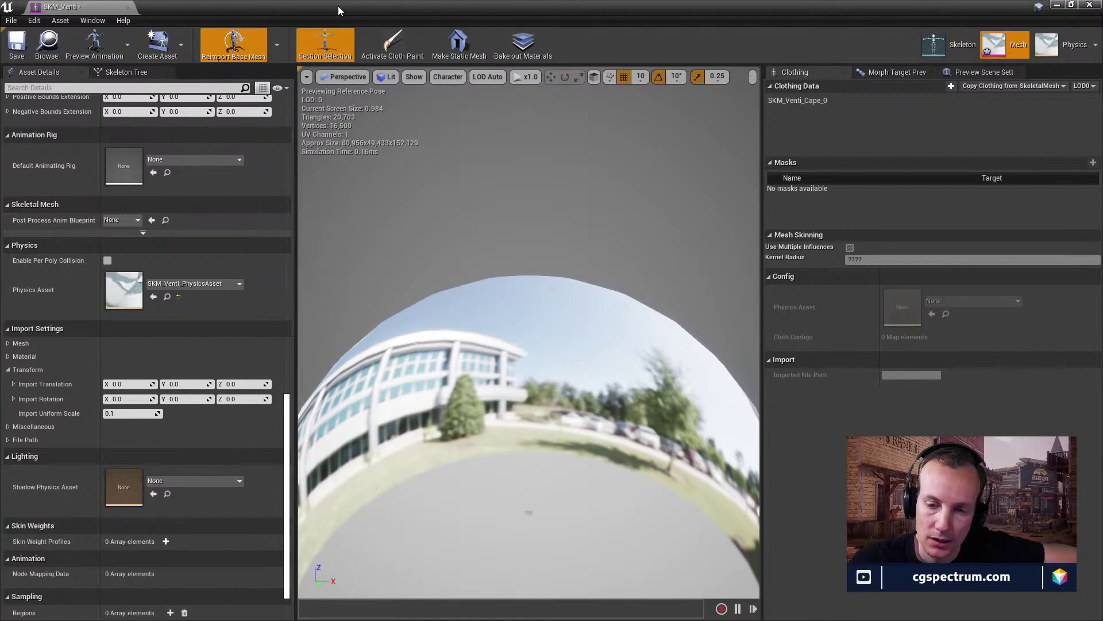
Uncover the level and view the reimported SKM_Venti up close on the floor to judge its new size.
{"action": "left_click", "coordinate": [1072, 5]}
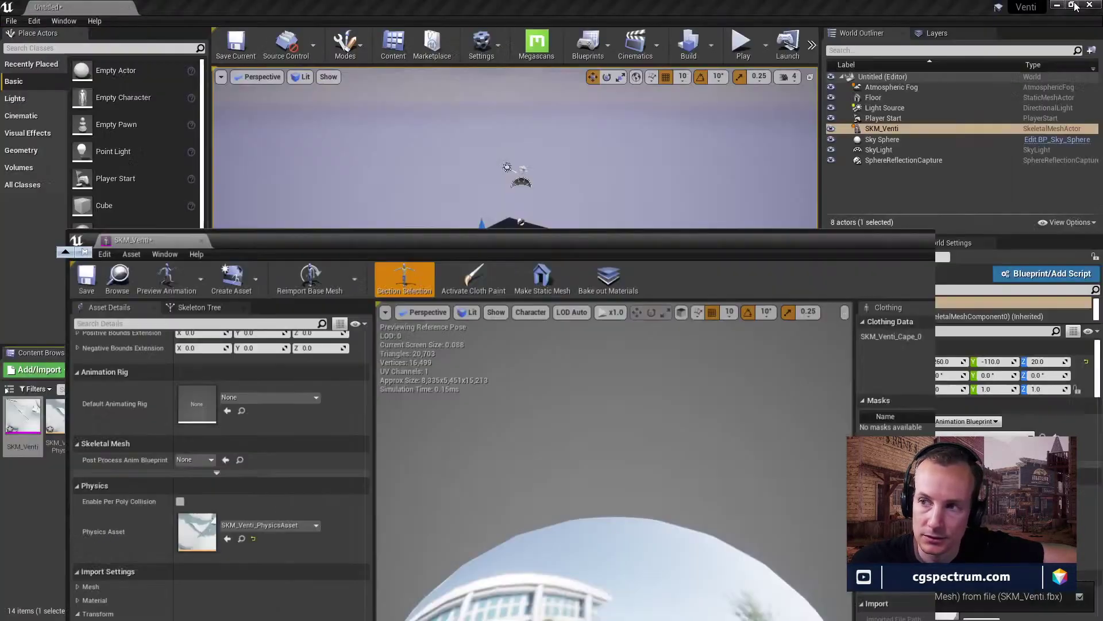
{"action": "left_click_drag", "start_coordinate": [519, 234], "coordinate": [553, 411]}
{"action": "right_click_drag", "start_coordinate": [517, 229], "coordinate": [546, 270]}
{"action": "key", "text": "w"}
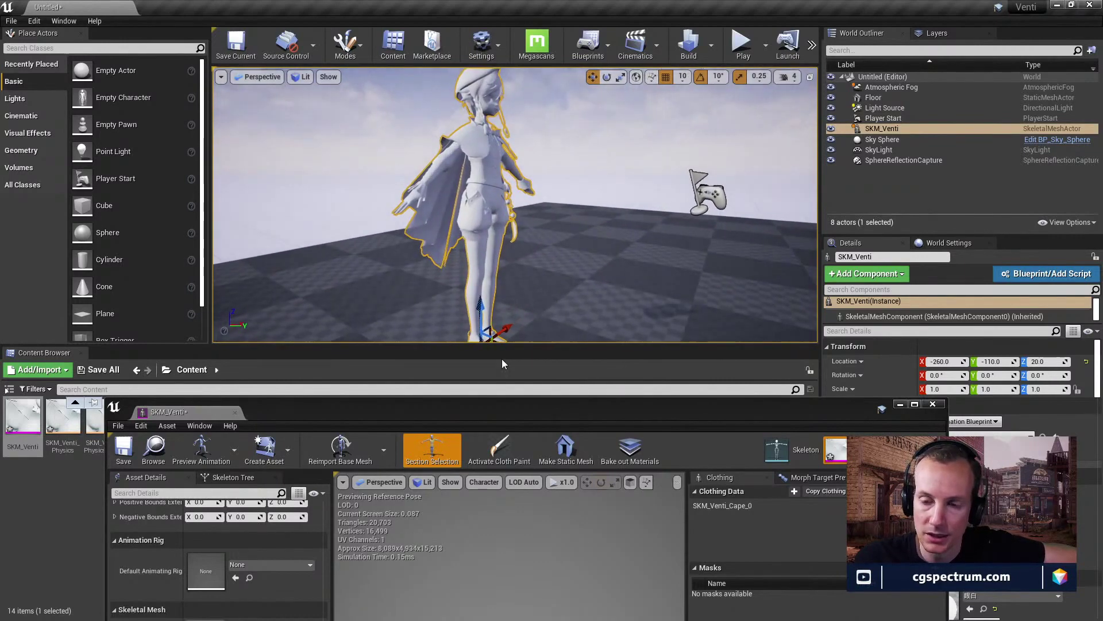
{"action": "left_click_drag", "start_coordinate": [512, 412], "coordinate": [536, 158]}
Switch back to Maya and examine the rig's size against the grid along with the RootFBXASC032File scale values.
{"action": "left_click", "coordinate": [1072, 4]}
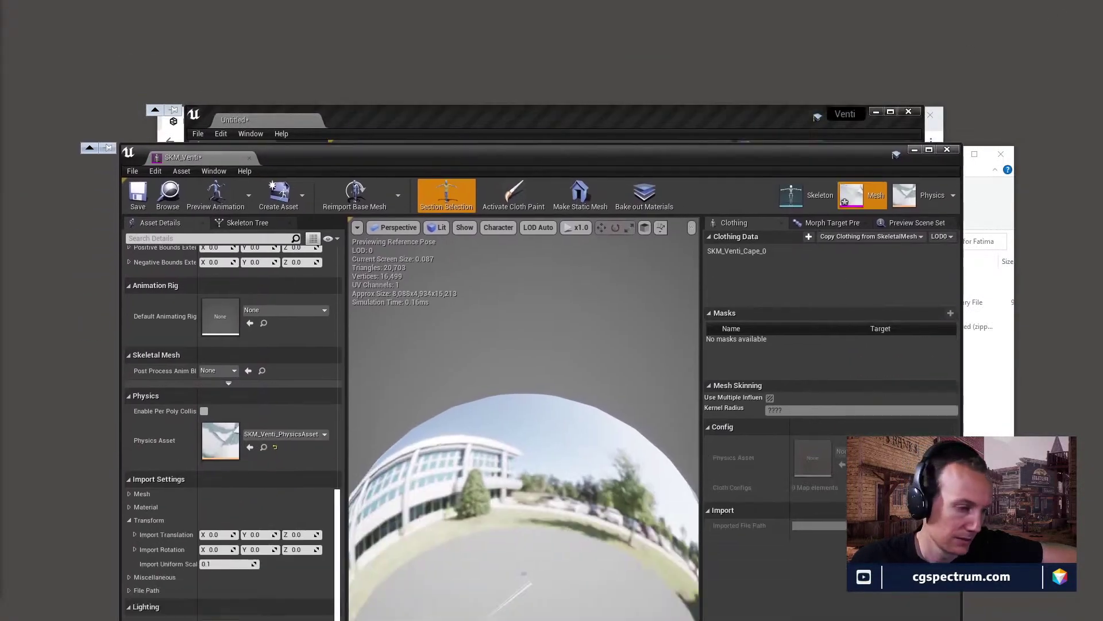
{"action": "key", "text": "alt+Tab"}
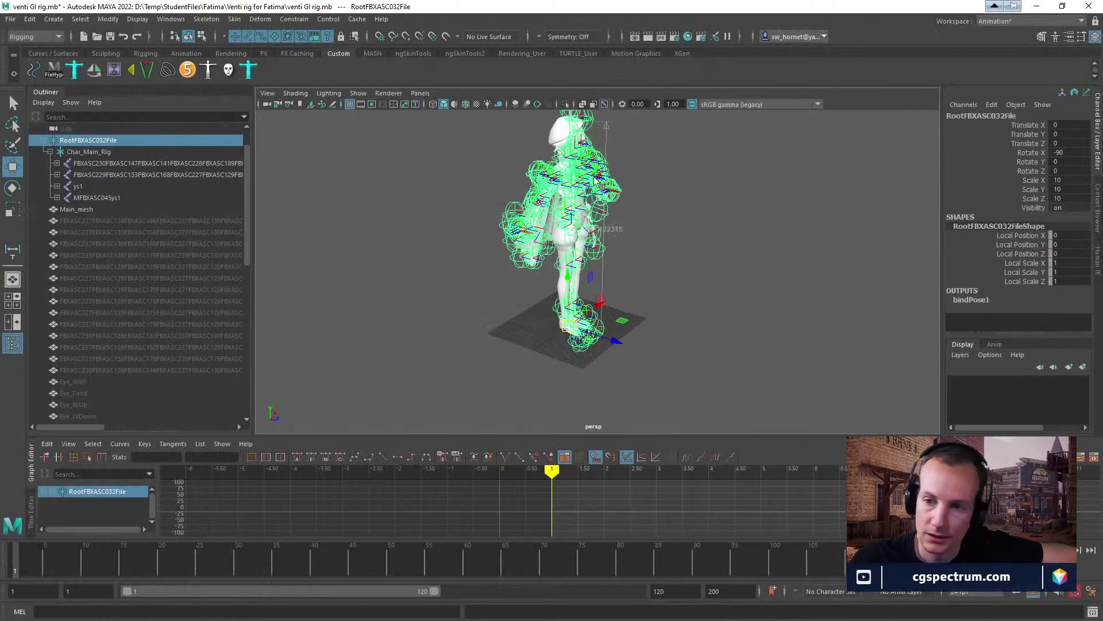
{"action": "right_click", "coordinate": [668, 235]}
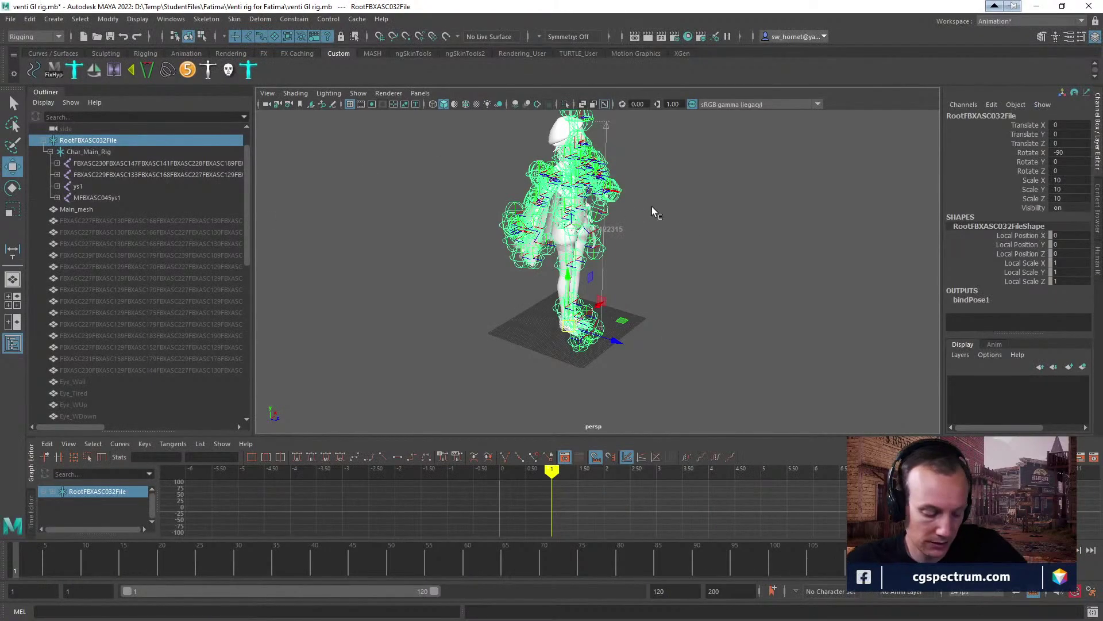
{"action": "scroll", "coordinate": [828, 194], "scroll_direction": "up", "scroll_amount": 6}
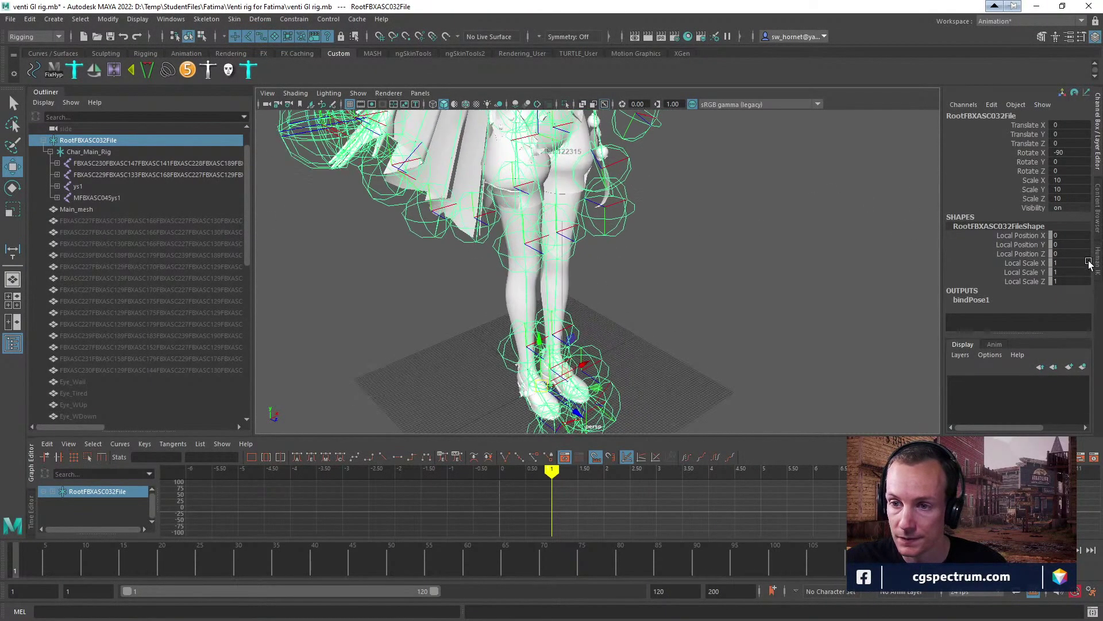
{"action": "scroll", "coordinate": [734, 319], "scroll_direction": "up", "scroll_amount": 2}
{"action": "scroll", "coordinate": [799, 328], "scroll_direction": "down", "scroll_amount": 6}
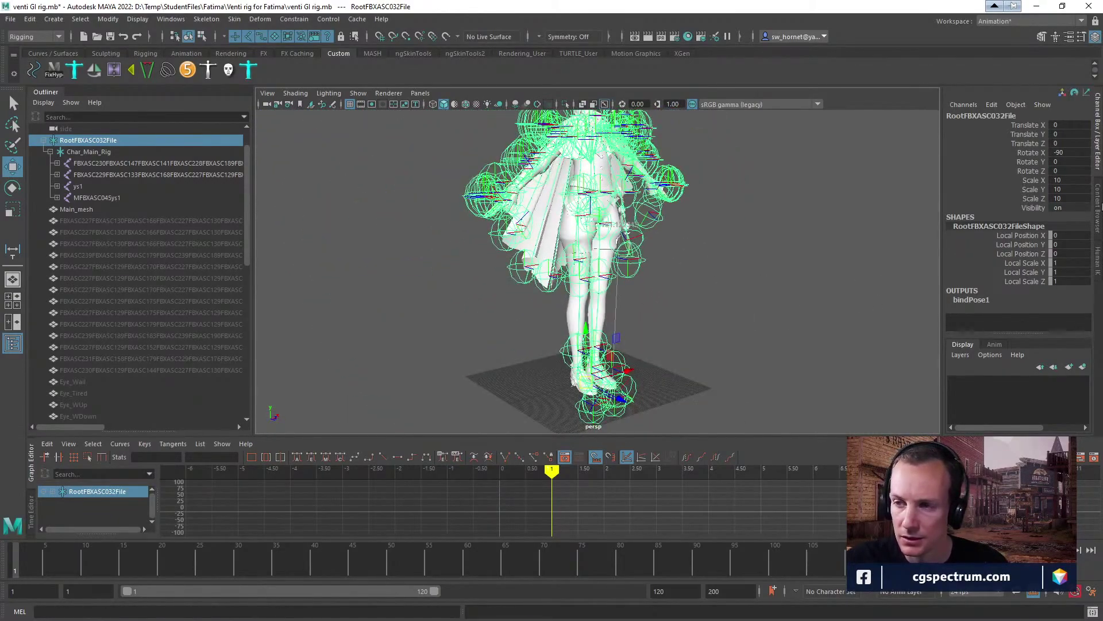
Try to freeze the X, Y and Z scale of RootFBXASC032File and read the full resulting message.
{"action": "left_click_drag", "start_coordinate": [1034, 180], "coordinate": [1036, 190]}
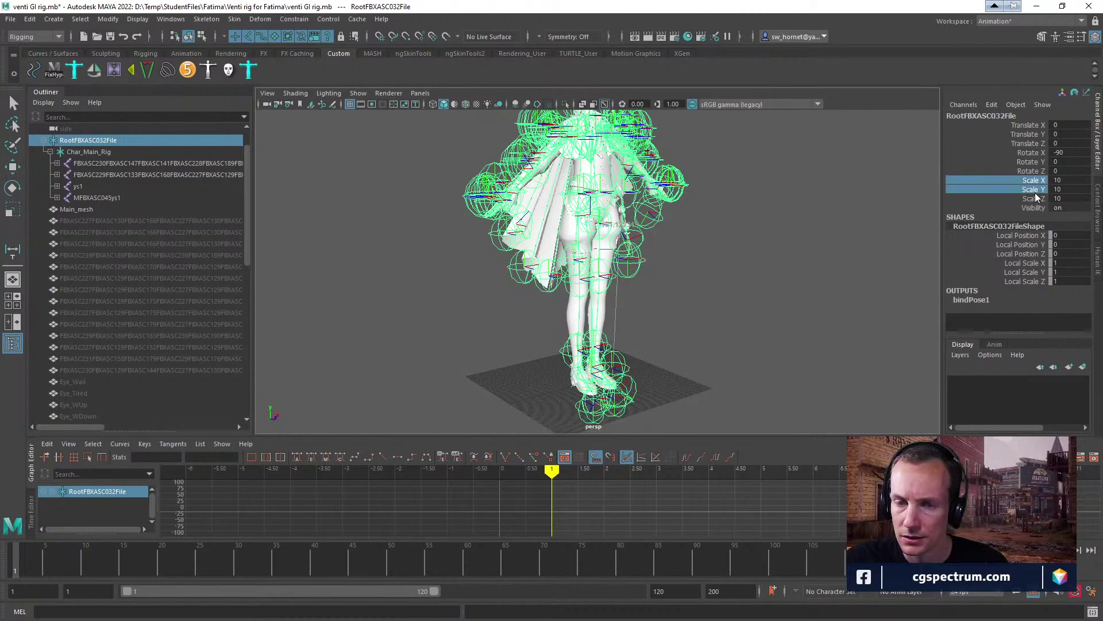
{"action": "left_click", "coordinate": [1037, 198], "text": "shift"}
{"action": "right_click", "coordinate": [1038, 197]}
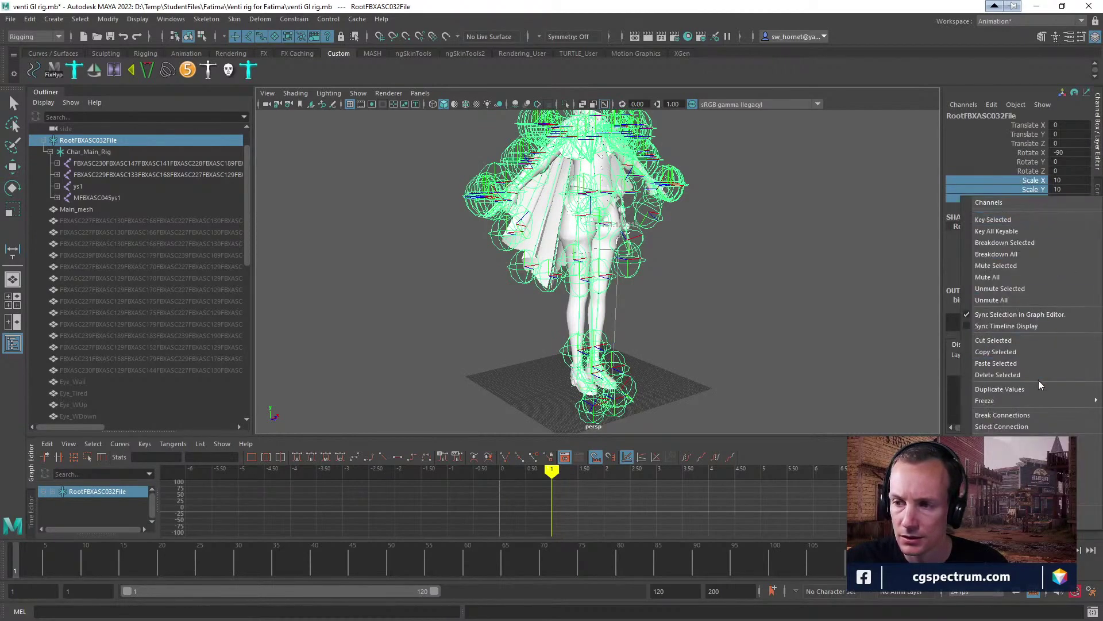
{"action": "mouse_move", "coordinate": [1019, 404]}
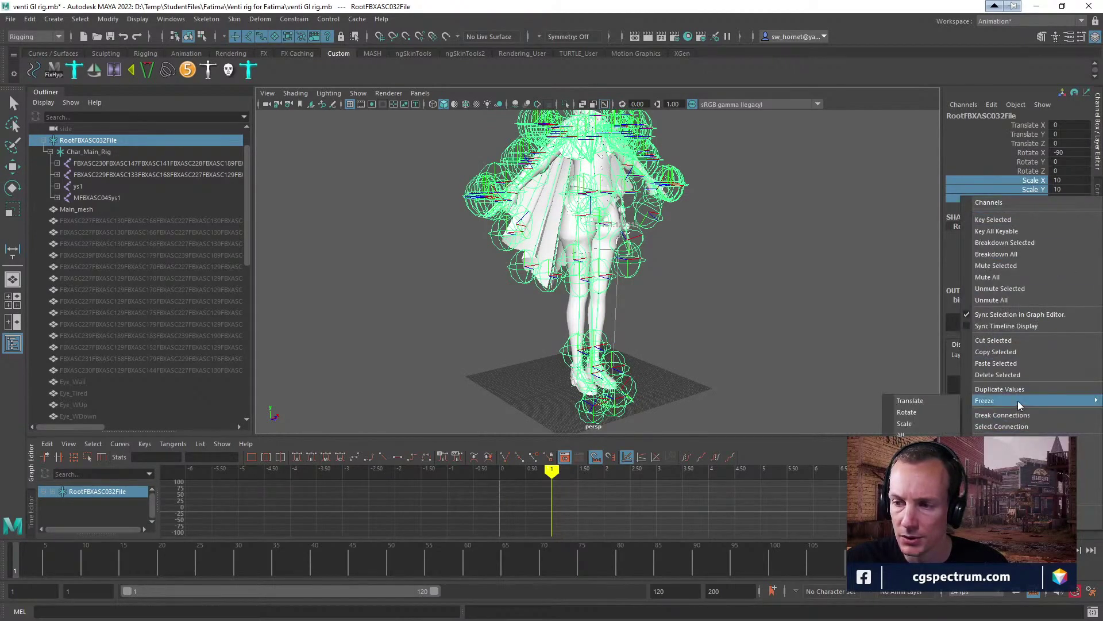
{"action": "left_click", "coordinate": [903, 426]}
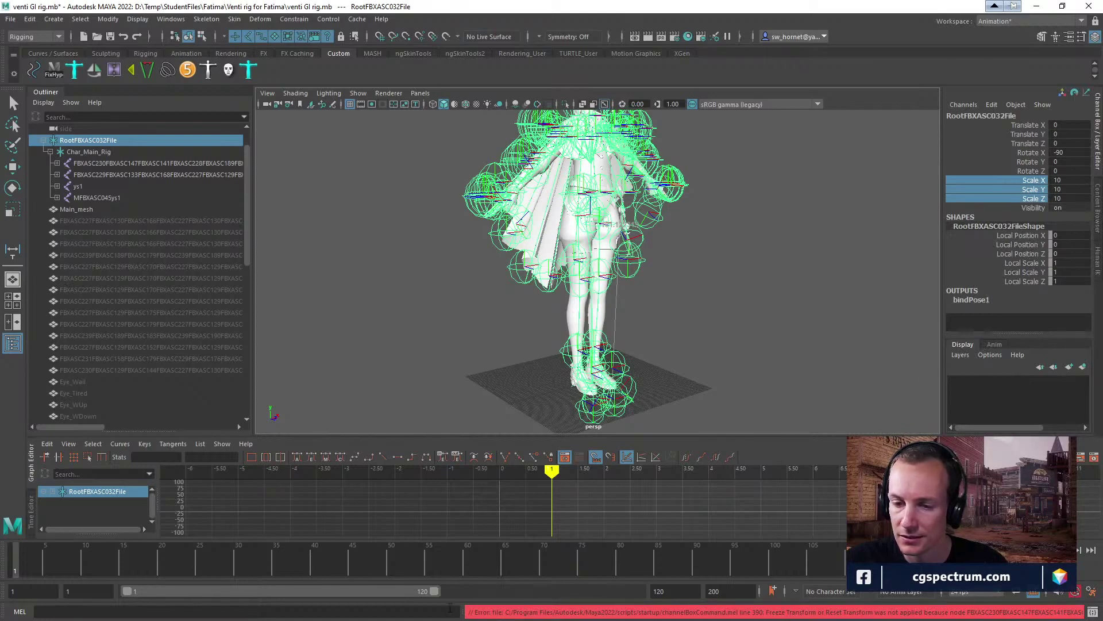
{"action": "left_click_drag", "start_coordinate": [461, 611], "coordinate": [35, 612]}
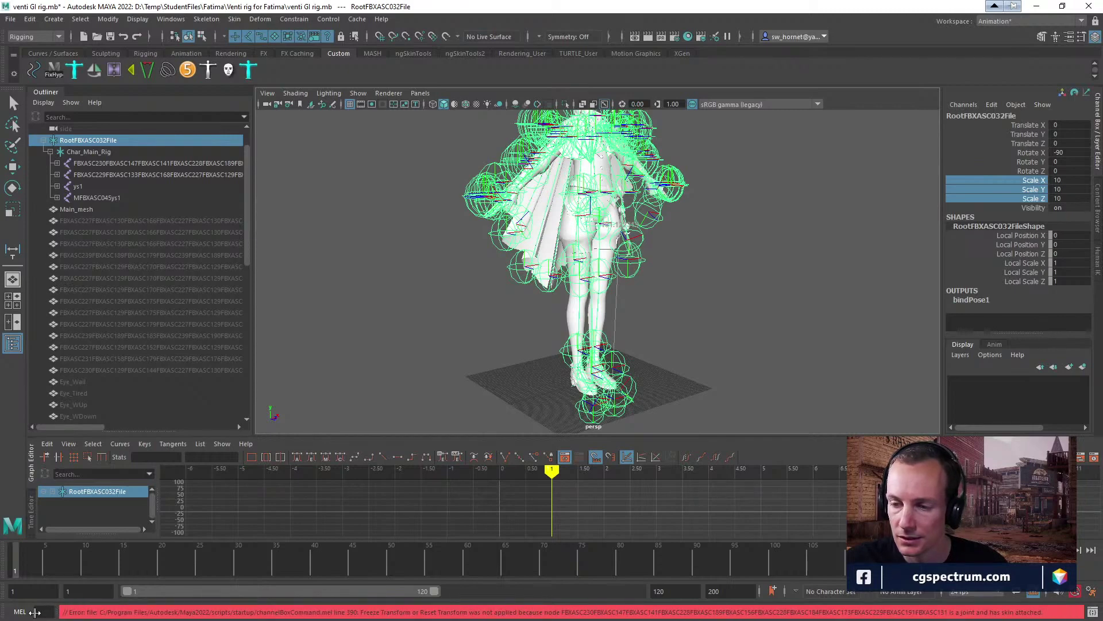
{"action": "left_click_drag", "start_coordinate": [34, 612], "coordinate": [334, 613]}
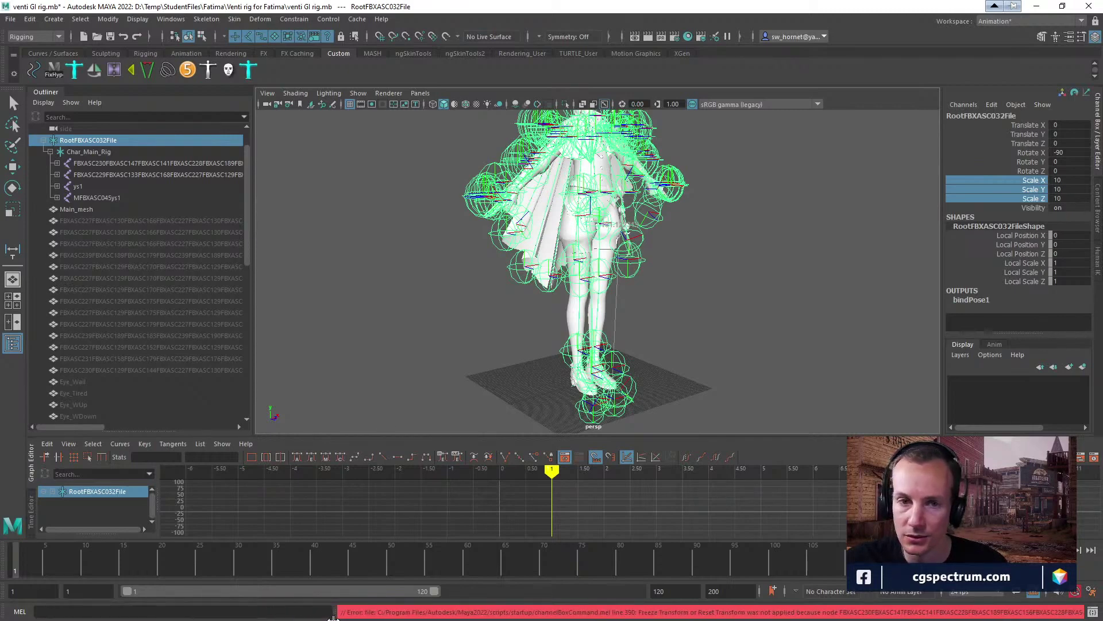
Compare the transform values of Main_mesh and Char_Main_Rig, glancing at the SKM_Venti import settings in Unreal in between.
{"action": "left_click", "coordinate": [74, 210]}
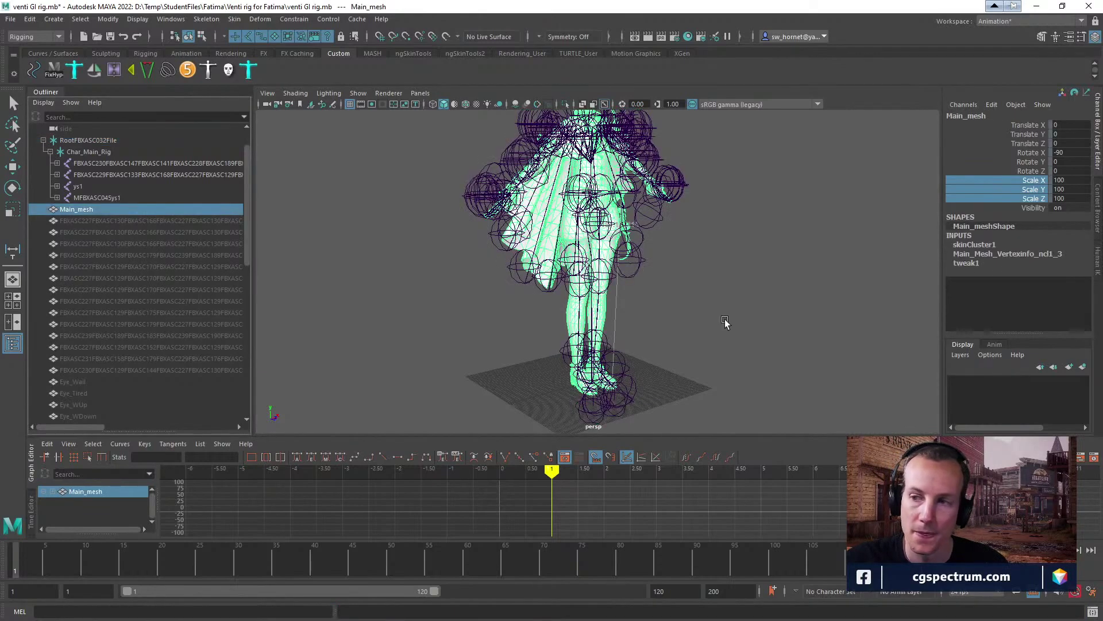
{"action": "left_click_drag", "start_coordinate": [758, 279], "coordinate": [638, 296], "text": "alt"}
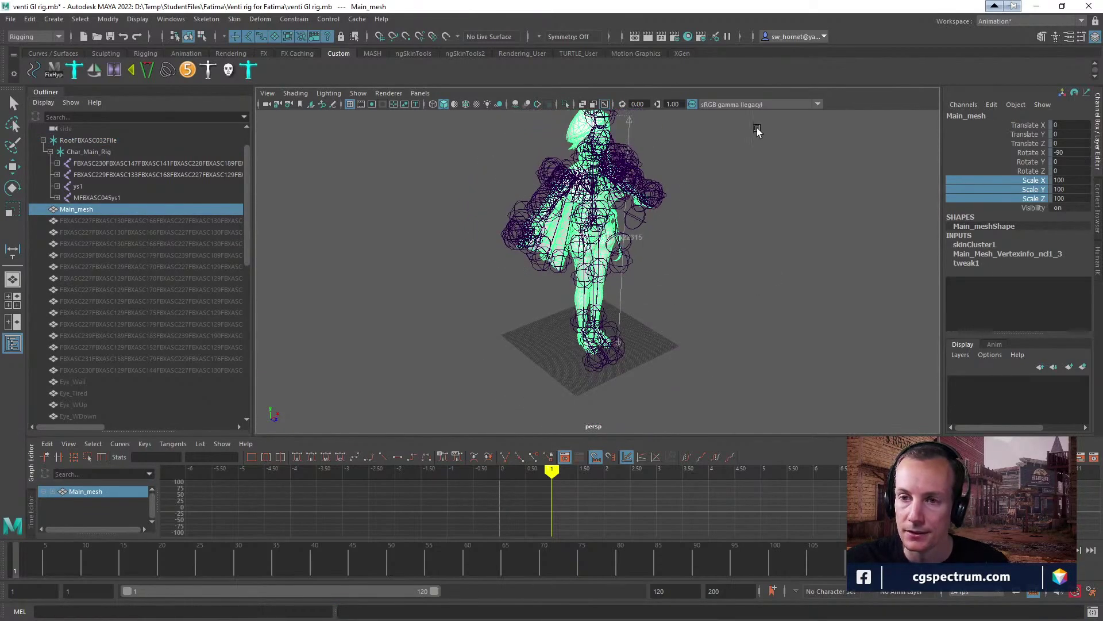
{"action": "left_click", "coordinate": [1037, 6]}
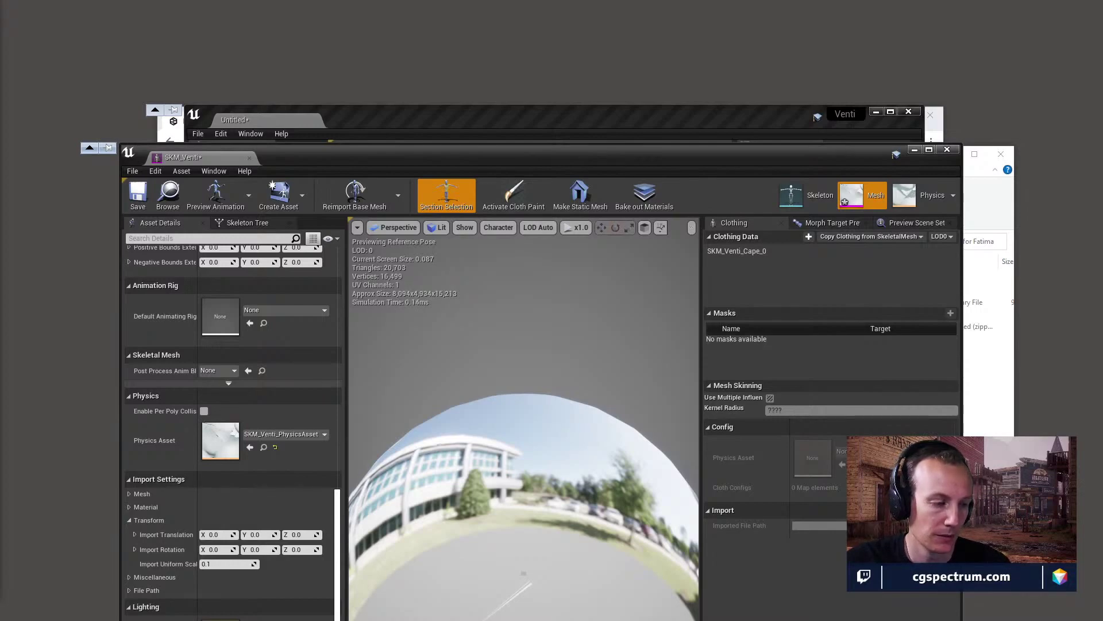
{"action": "key", "text": "alt+Tab"}
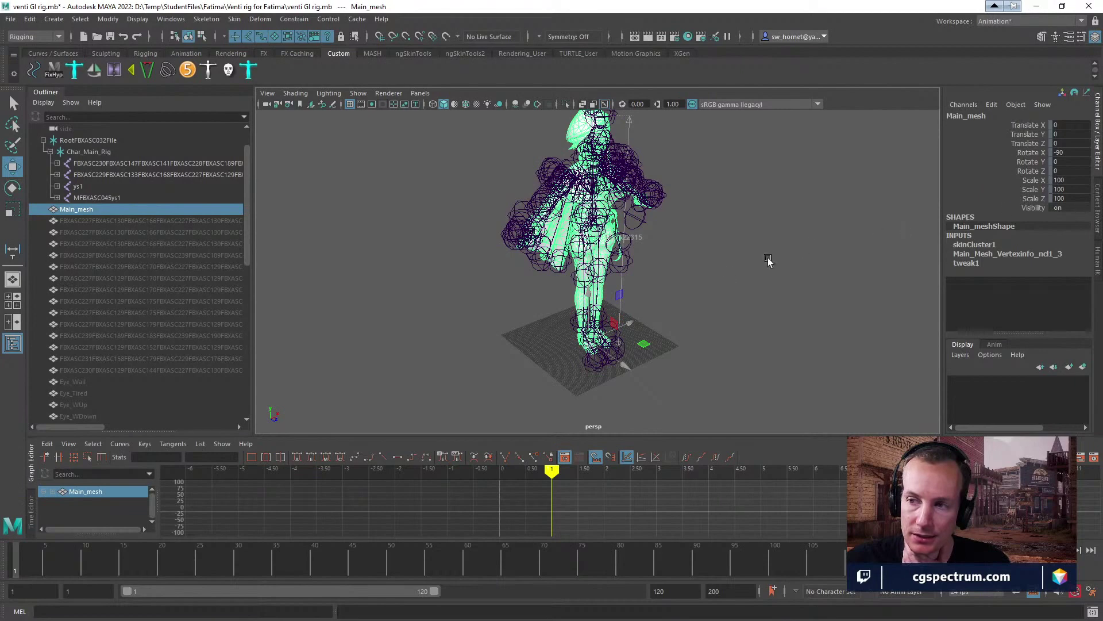
{"action": "left_click", "coordinate": [684, 273]}
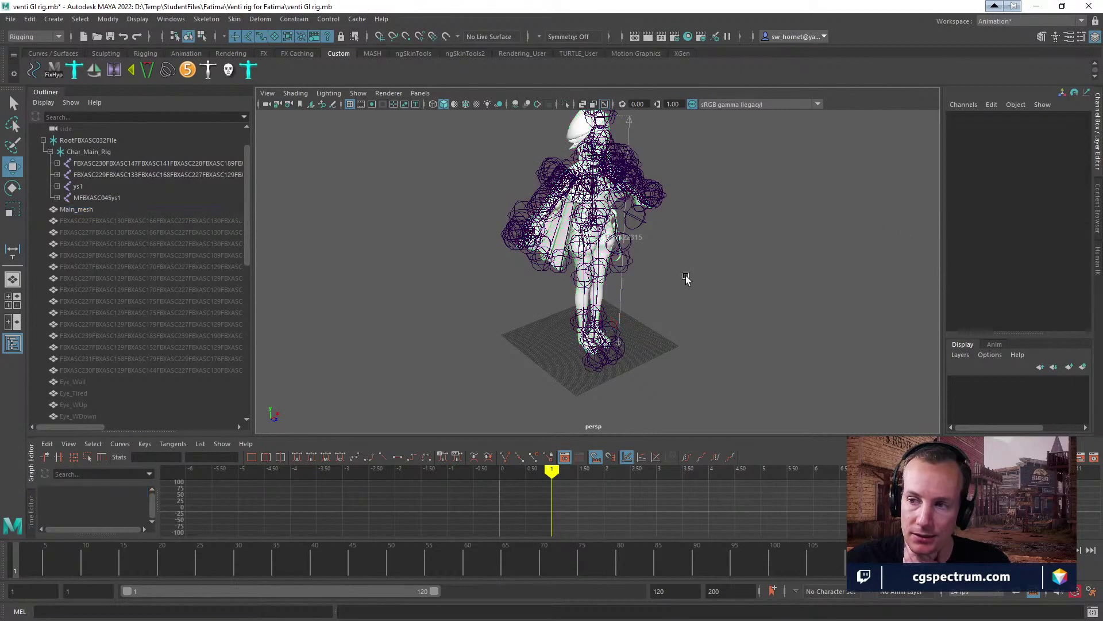
{"action": "left_click", "coordinate": [80, 154]}
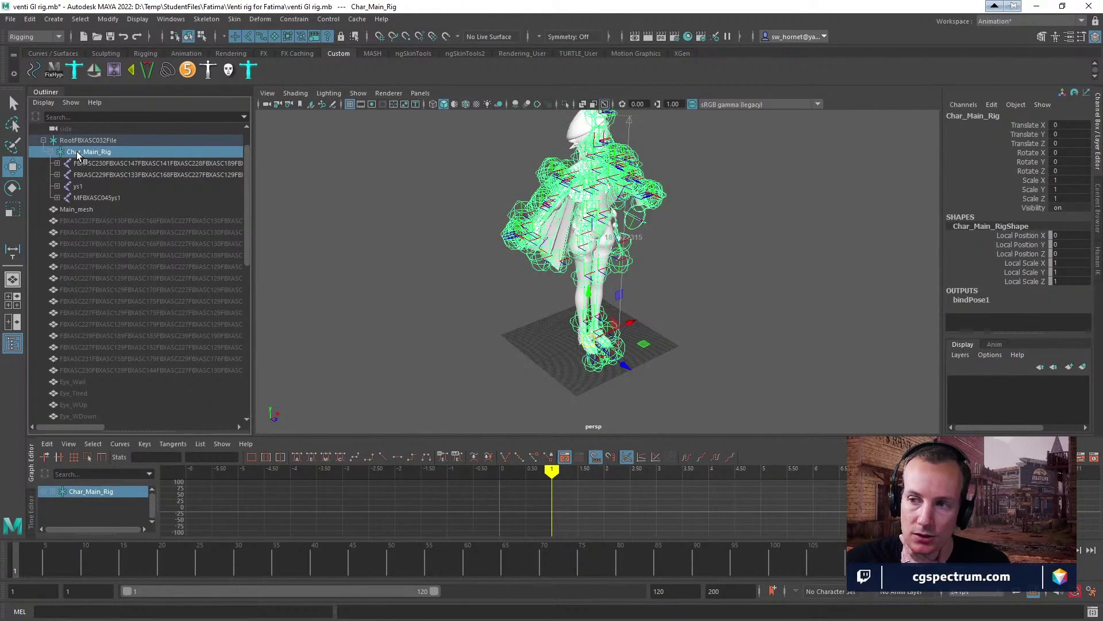
Unlock the Scale X, Y and Z channels of Main_mesh and freeze its scale.
{"action": "left_click", "coordinate": [599, 292]}
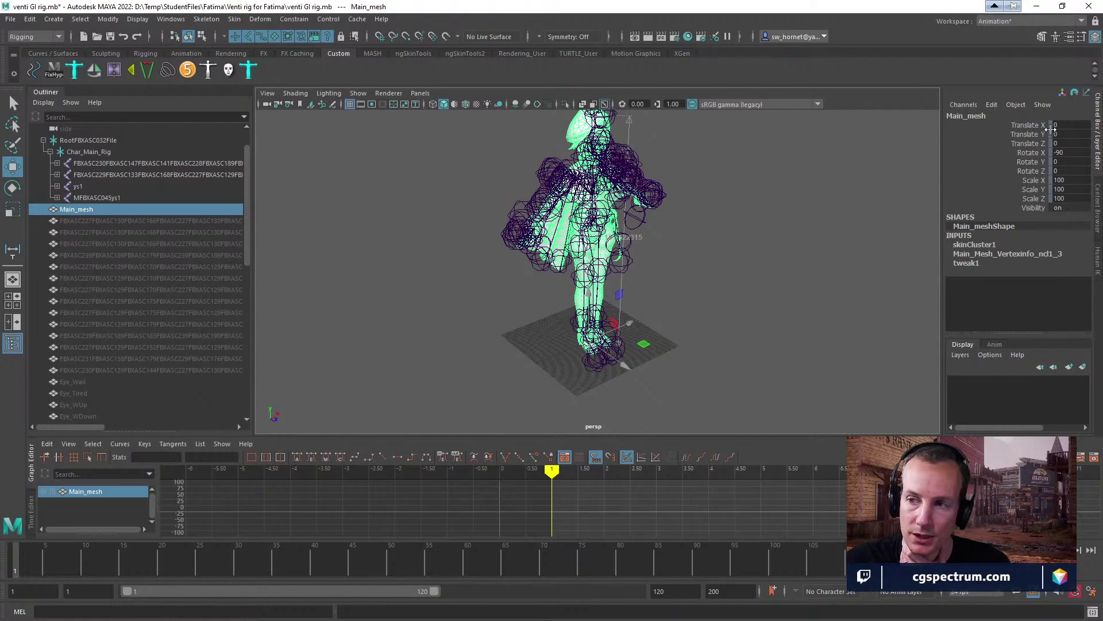
{"action": "left_click_drag", "start_coordinate": [1036, 183], "coordinate": [1036, 199]}
{"action": "right_click", "coordinate": [1037, 201]}
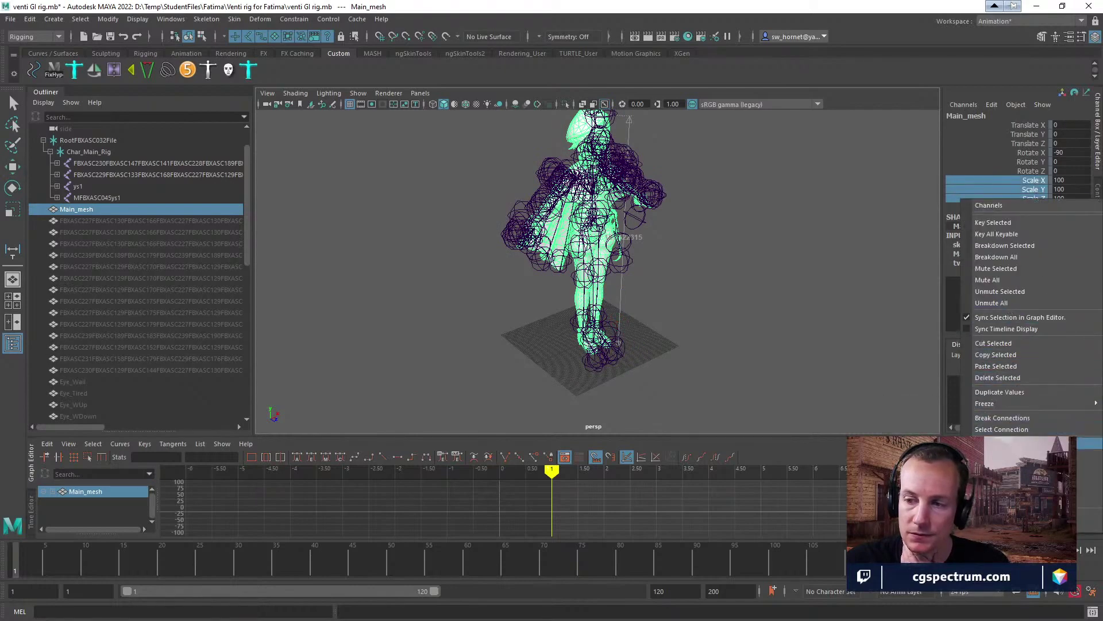
{"action": "left_click", "coordinate": [1013, 456]}
{"action": "right_click", "coordinate": [1041, 195]}
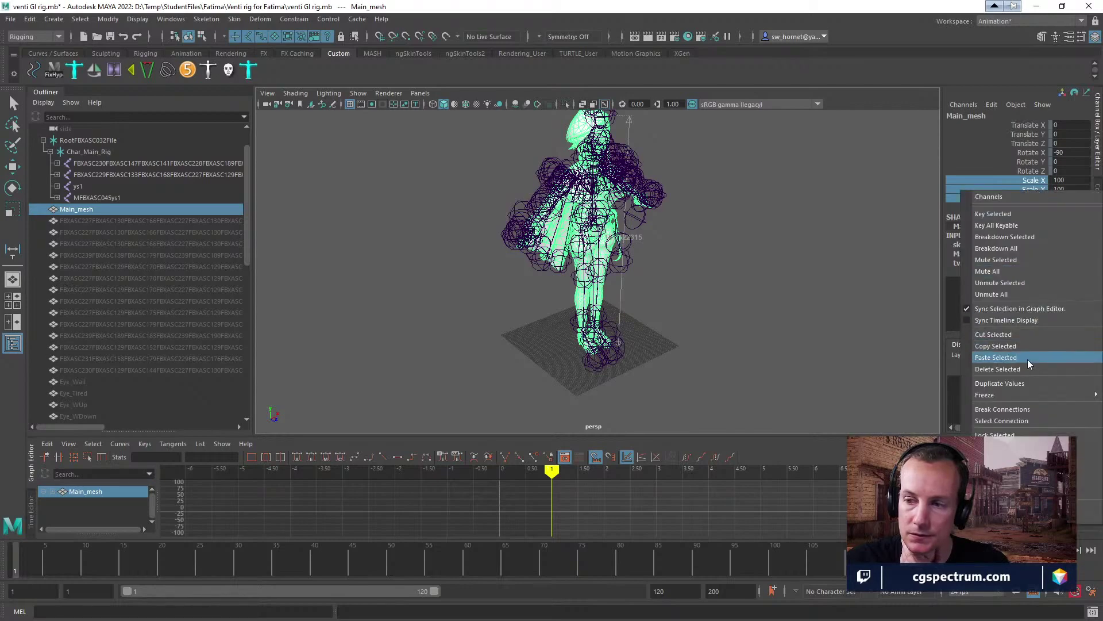
{"action": "mouse_move", "coordinate": [1015, 397]}
{"action": "left_click", "coordinate": [904, 417]}
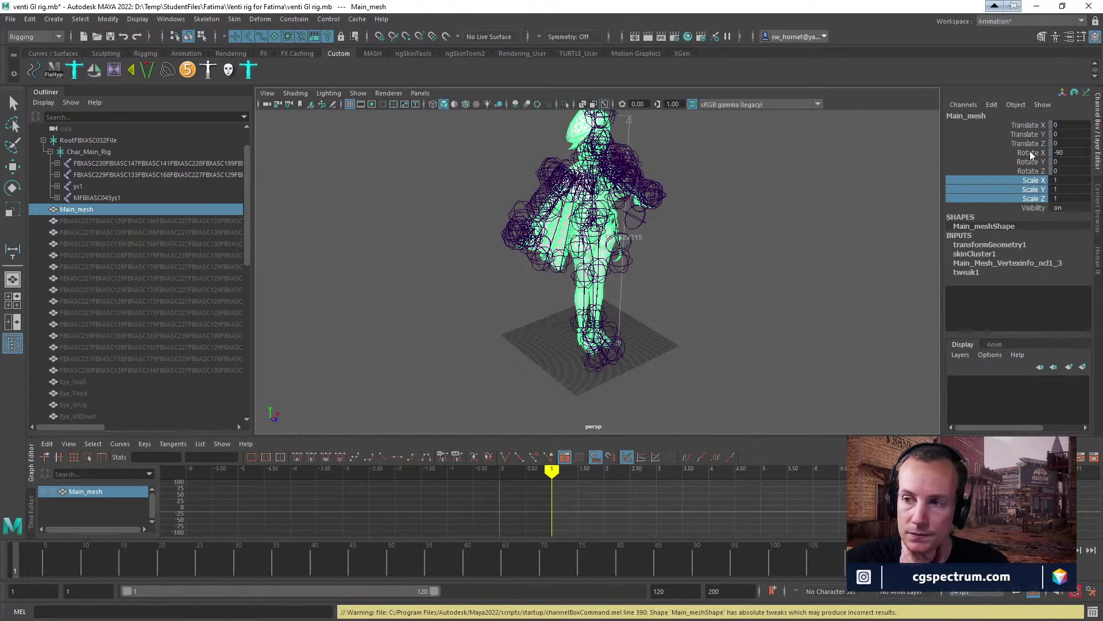
Unlock the Rotate X channel of Main_mesh and try to freeze its rotation.
{"action": "left_click", "coordinate": [781, 214]}
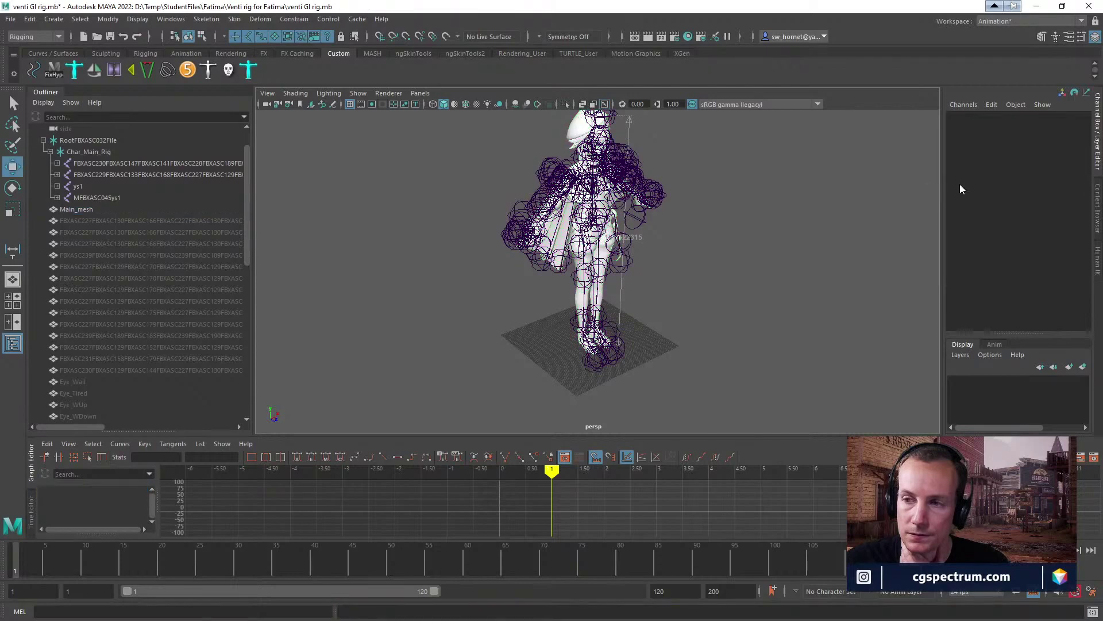
{"action": "left_click", "coordinate": [602, 254]}
{"action": "key", "text": "w"}
{"action": "left_click", "coordinate": [1028, 154]}
{"action": "right_click", "coordinate": [1028, 154]}
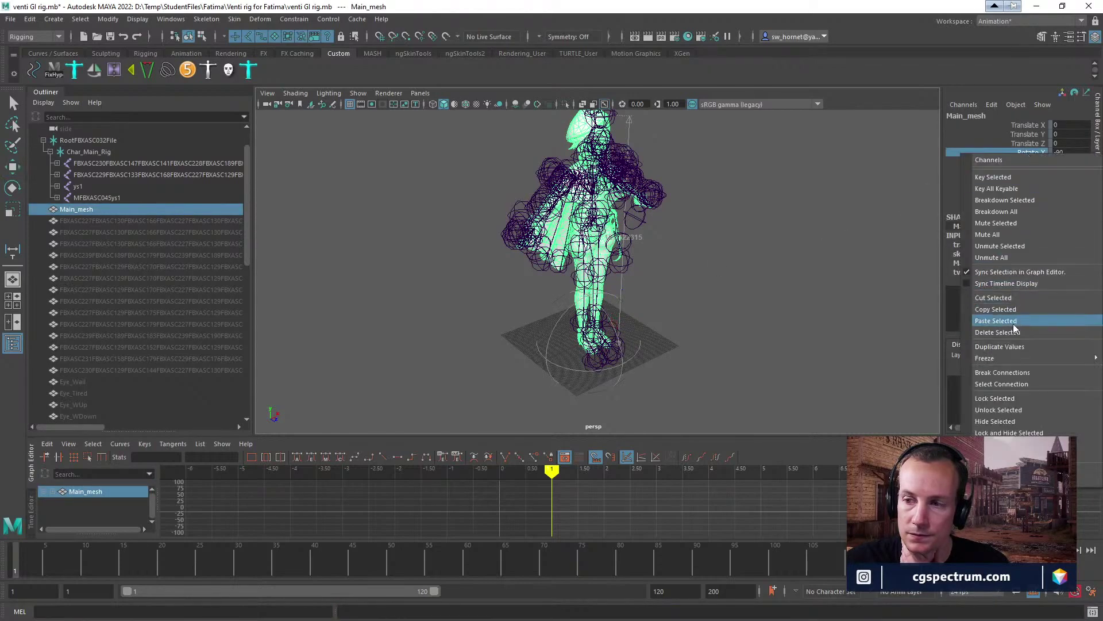
{"action": "mouse_move", "coordinate": [1007, 359]}
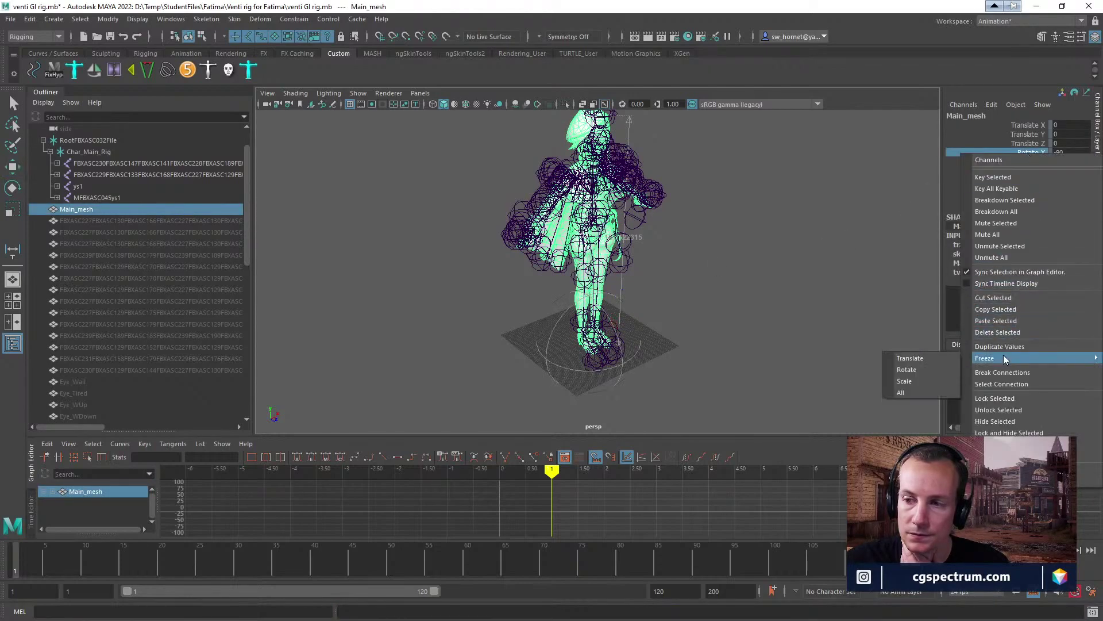
{"action": "left_click", "coordinate": [1001, 399]}
{"action": "right_click", "coordinate": [1038, 156]}
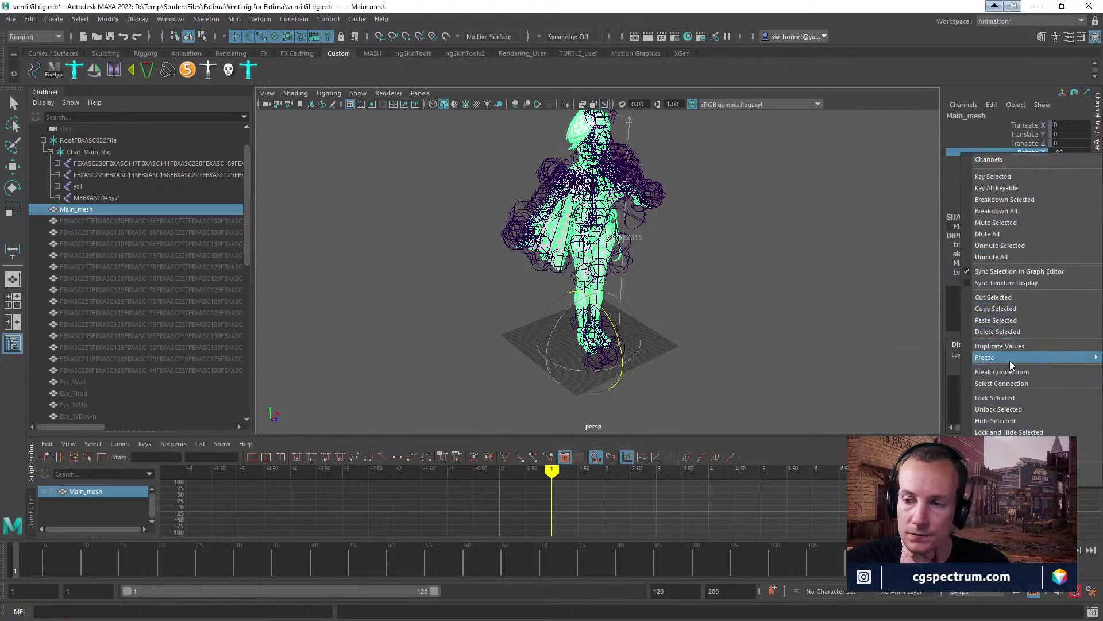
{"action": "mouse_move", "coordinate": [1011, 357]}
{"action": "left_click", "coordinate": [915, 371]}
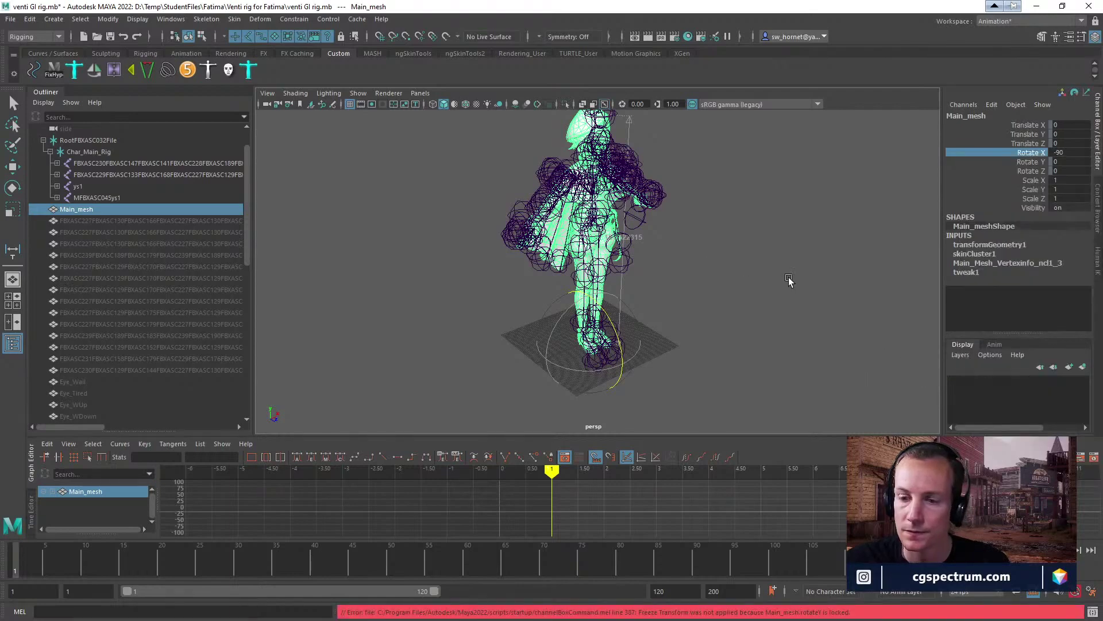
Unlock the Rotate Y and Rotate Z channels of Main_mesh and freeze its rotation on all three axes.
{"action": "left_click", "coordinate": [1032, 162]}
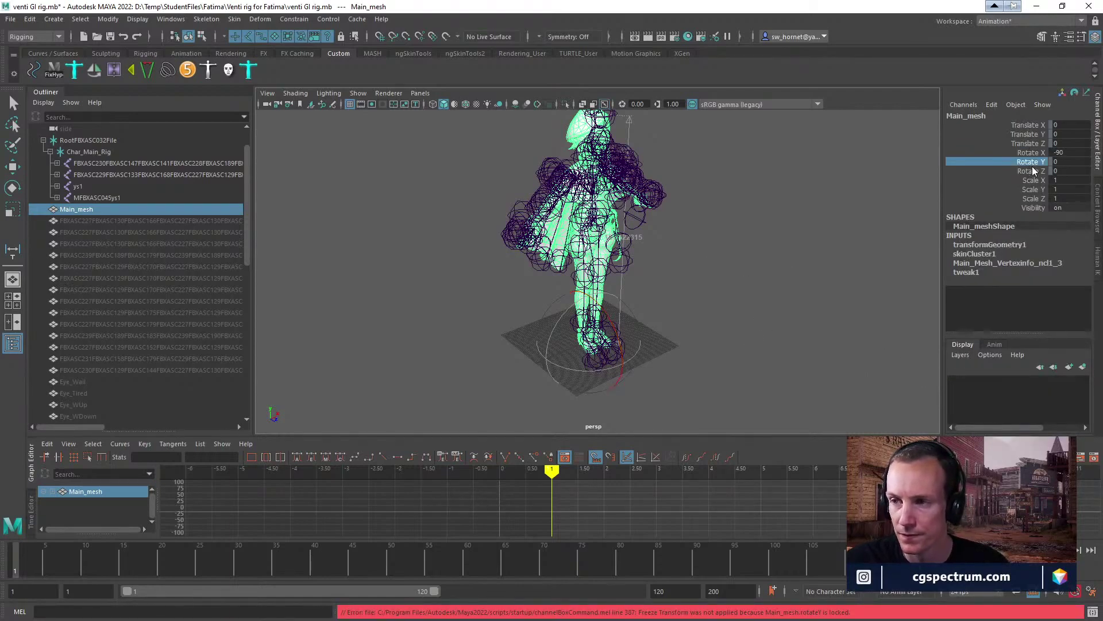
{"action": "right_click", "coordinate": [1032, 166]}
{"action": "mouse_move", "coordinate": [1026, 376]}
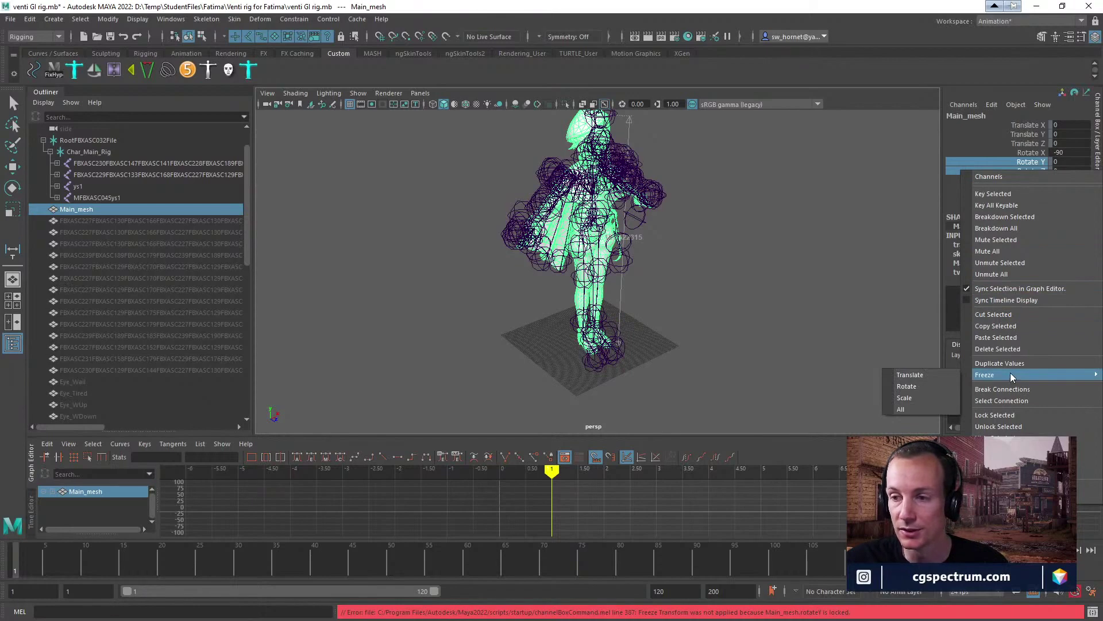
{"action": "left_click", "coordinate": [992, 428]}
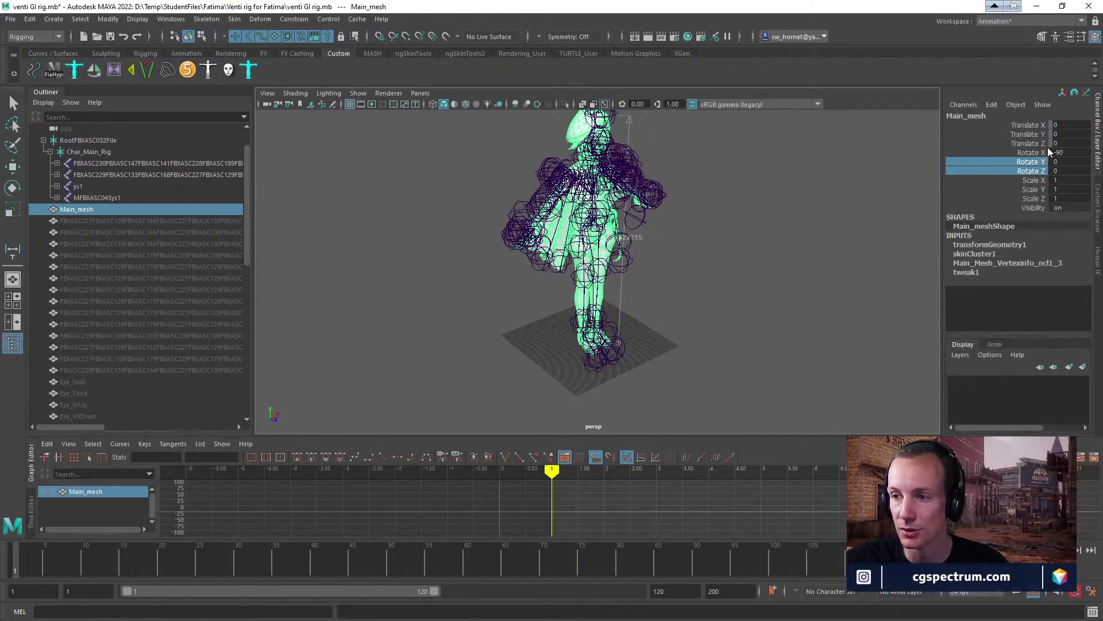
{"action": "left_click_drag", "start_coordinate": [1048, 152], "coordinate": [1040, 171]}
{"action": "right_click", "coordinate": [1040, 170]}
{"action": "mouse_move", "coordinate": [1002, 372]}
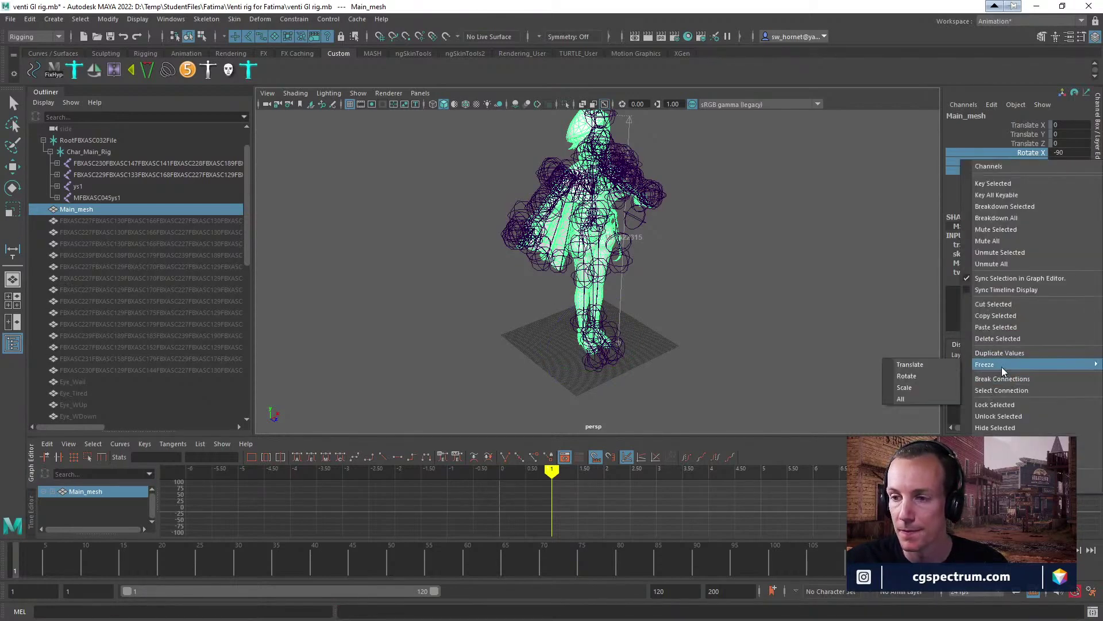
{"action": "left_click", "coordinate": [907, 376]}
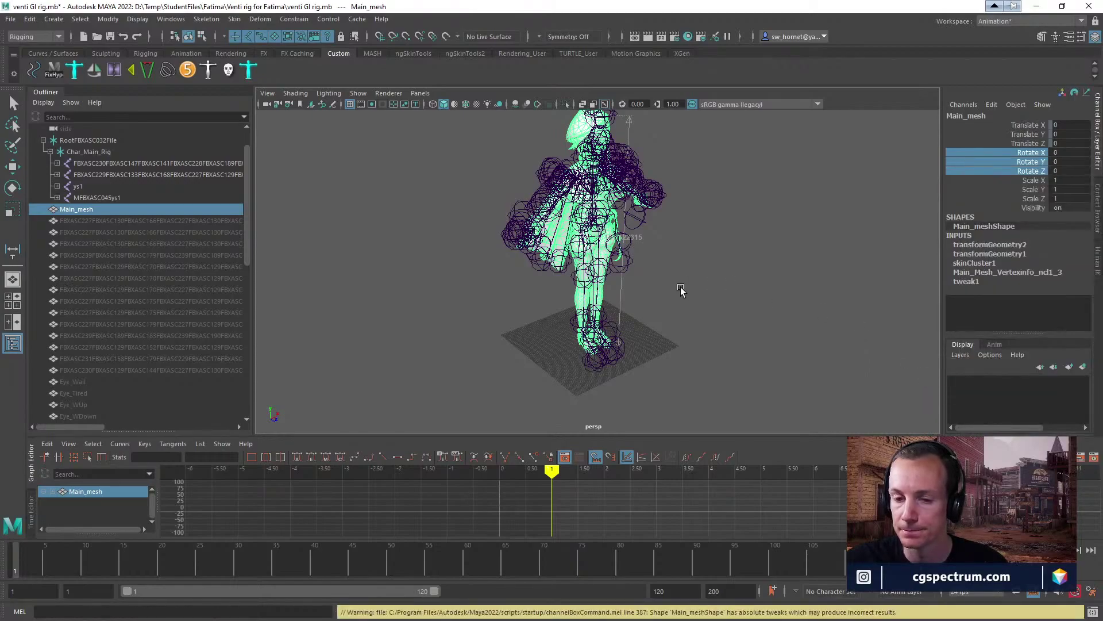
Inspect the legs of Main_mesh and test a leg joint with the Rotate tool, undoing the test.
{"action": "left_click_drag", "start_coordinate": [680, 291], "coordinate": [638, 326], "text": "alt"}
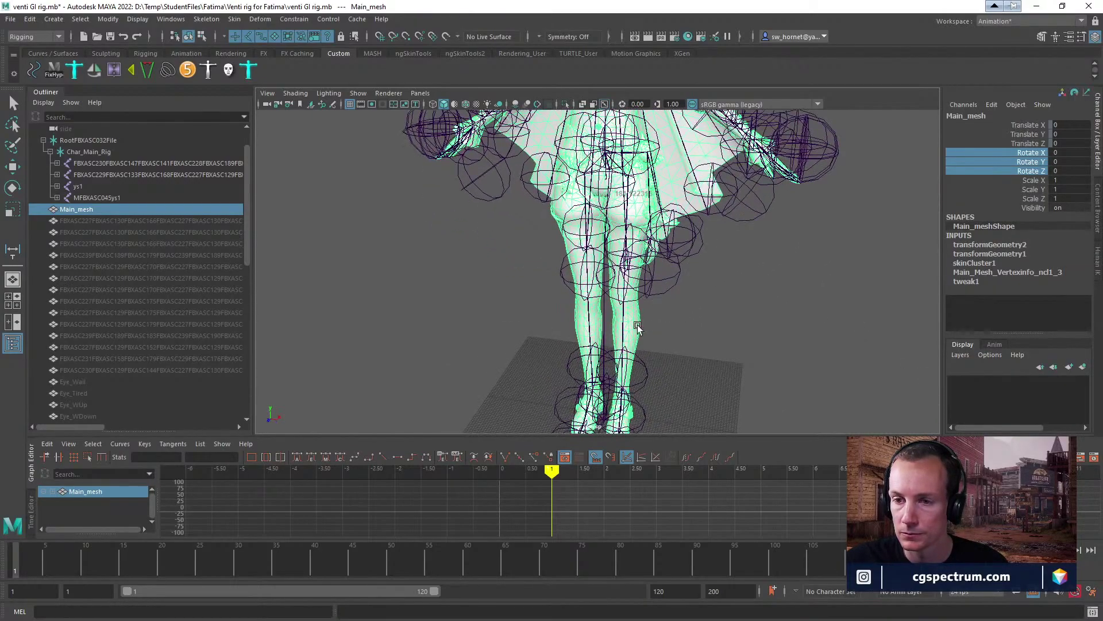
{"action": "left_click", "coordinate": [625, 328]}
{"action": "key", "text": "e"}
{"action": "left_click_drag", "start_coordinate": [722, 323], "coordinate": [653, 264], "text": "alt"}
{"action": "key", "text": "ctrl+z"}
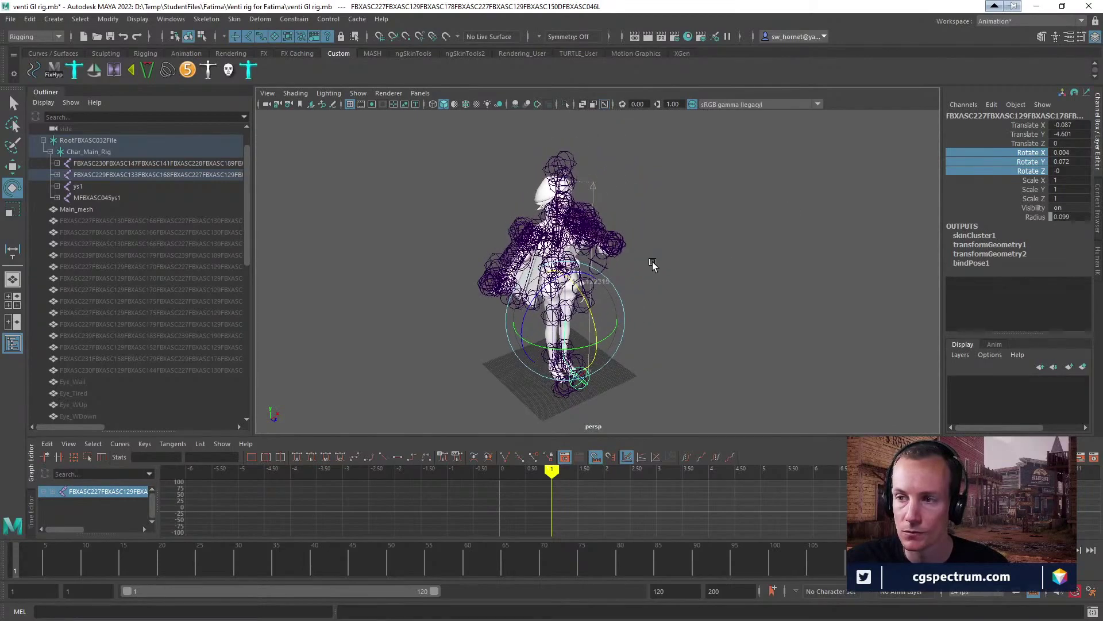
{"action": "left_click", "coordinate": [720, 297]}
Try a scale of 1 on X, Y and Z for RootFBXASC032File and undo it.
{"action": "left_click", "coordinate": [86, 152]}
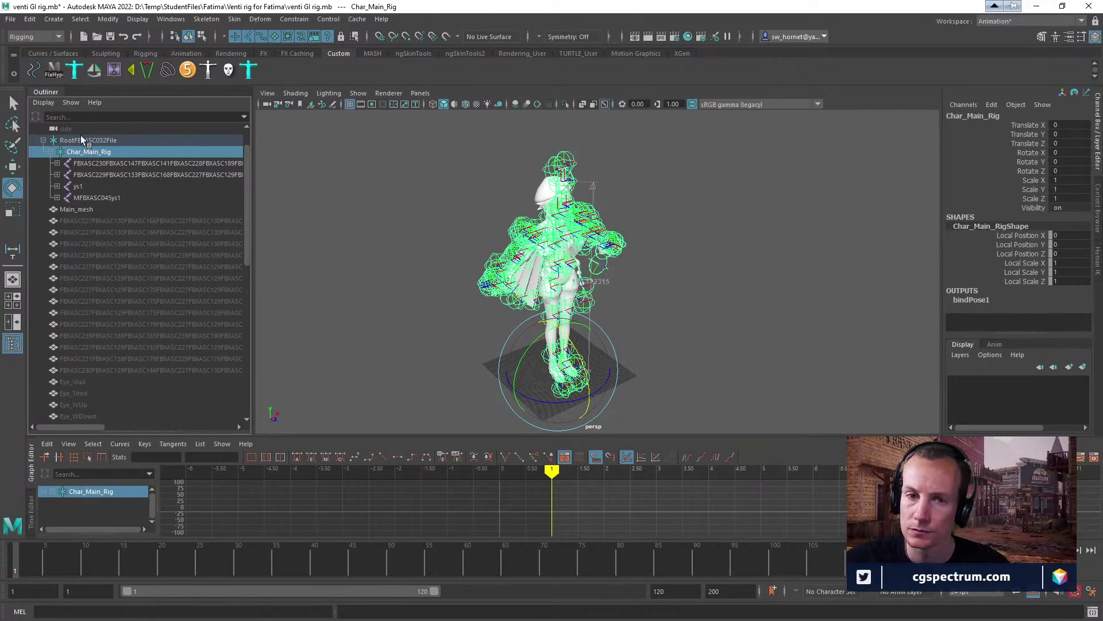
{"action": "left_click", "coordinate": [83, 140]}
{"action": "left_click_drag", "start_coordinate": [1072, 181], "coordinate": [1068, 196]}
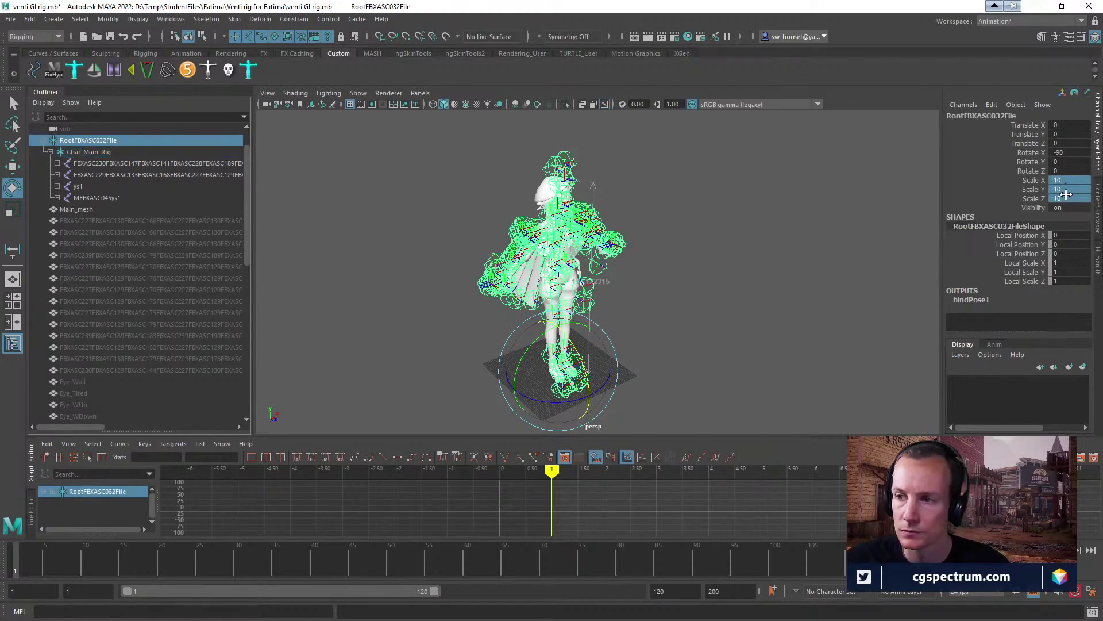
{"action": "type", "text": "1"}
{"action": "key", "text": "Return"}
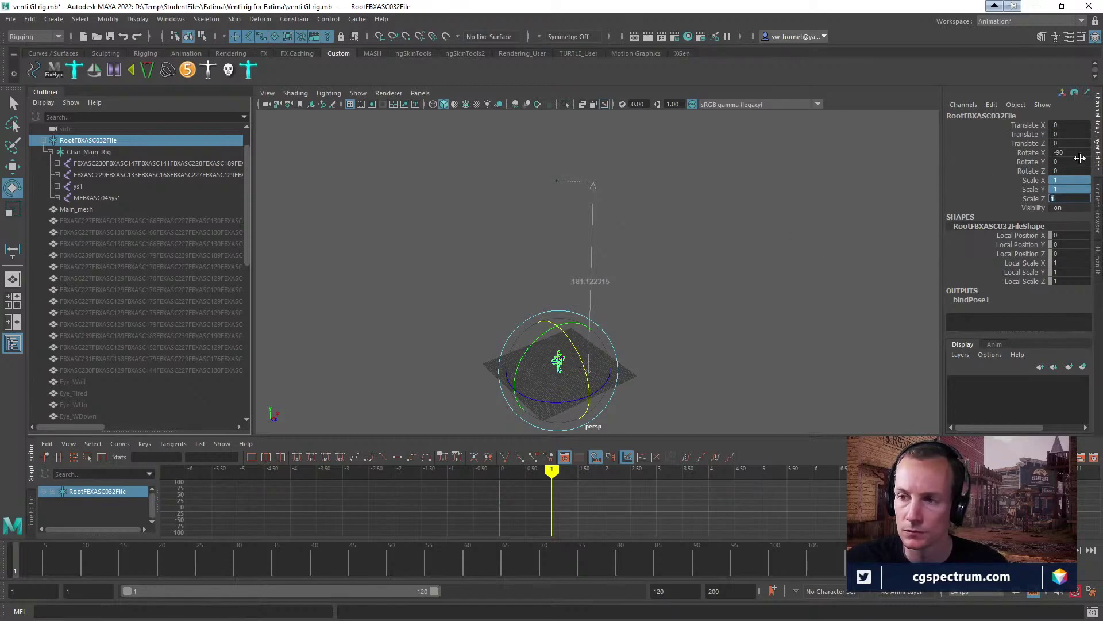
{"action": "key", "text": "ctrl+z"}
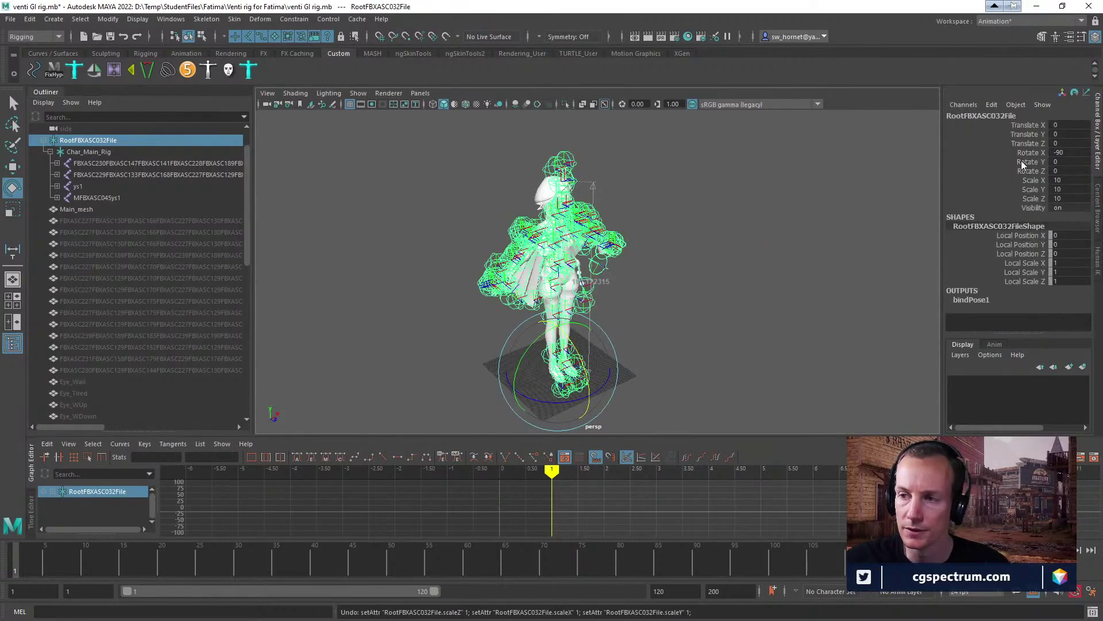
{"action": "left_click", "coordinate": [801, 159]}
{"action": "left_click", "coordinate": [92, 152]}
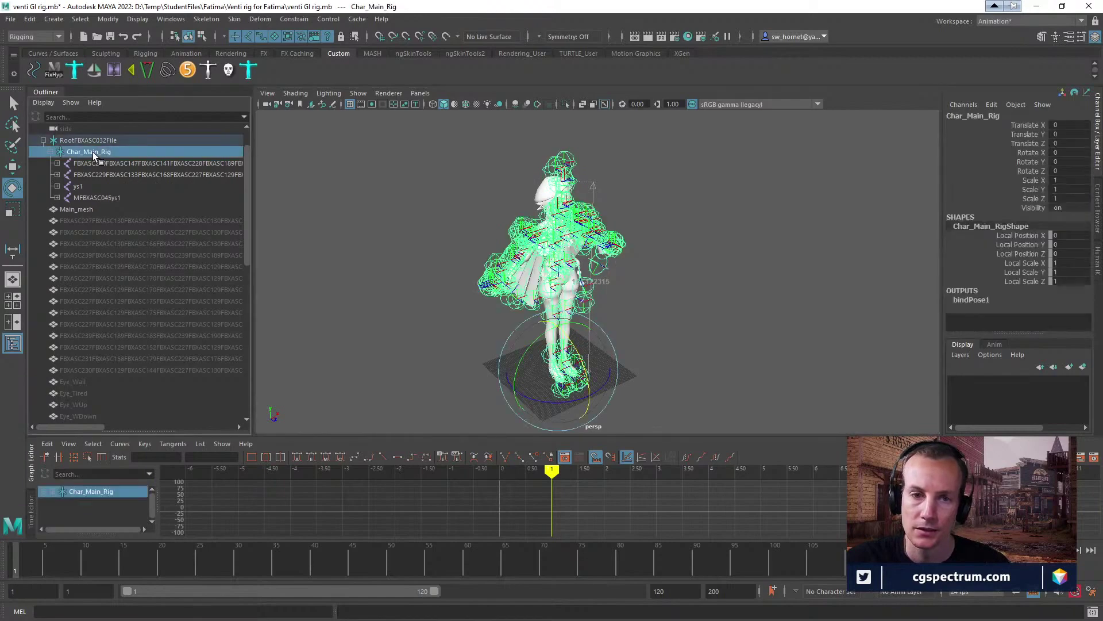
{"action": "scroll", "coordinate": [115, 258], "scroll_direction": "down", "scroll_amount": 10}
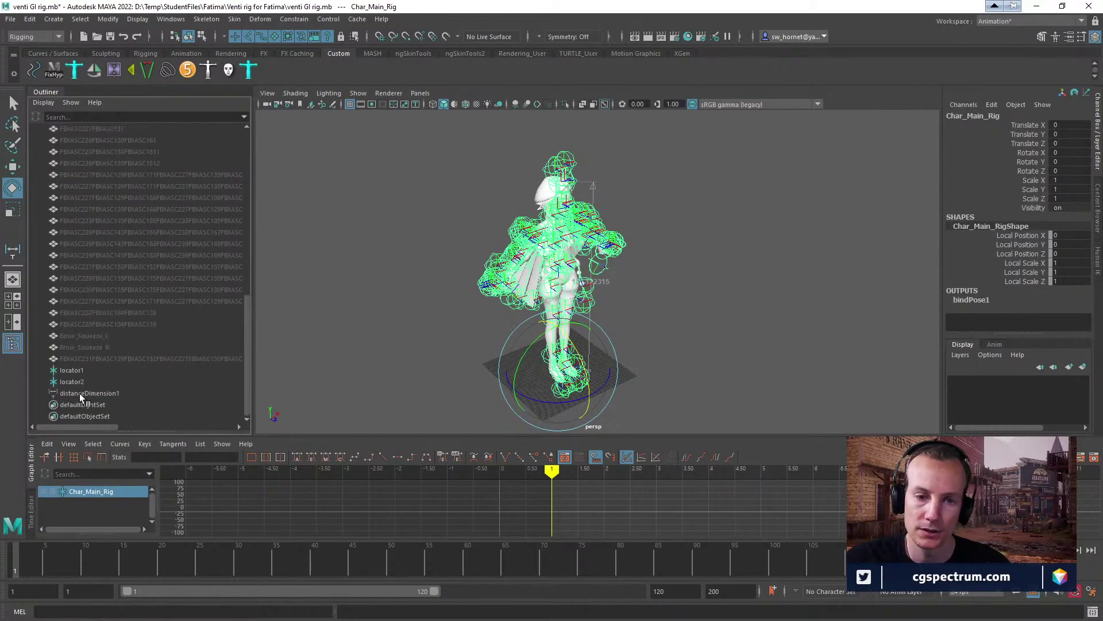
{"action": "scroll", "coordinate": [89, 351], "scroll_direction": "up", "scroll_amount": 10}
{"action": "left_click", "coordinate": [80, 209], "text": "ctrl"}
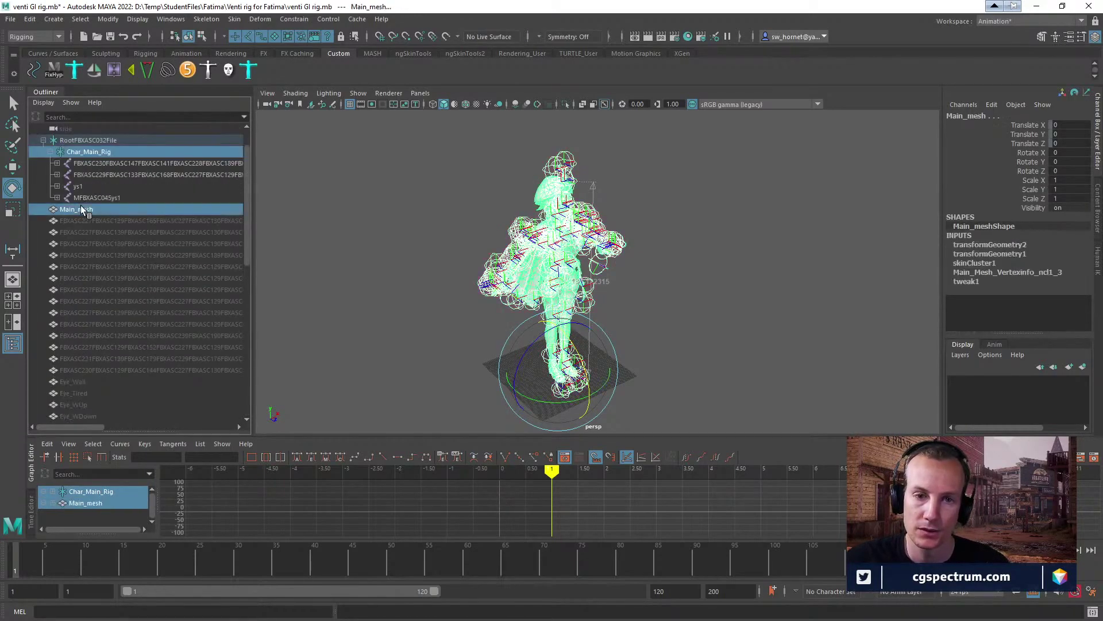
{"action": "left_click", "coordinate": [10, 19]}
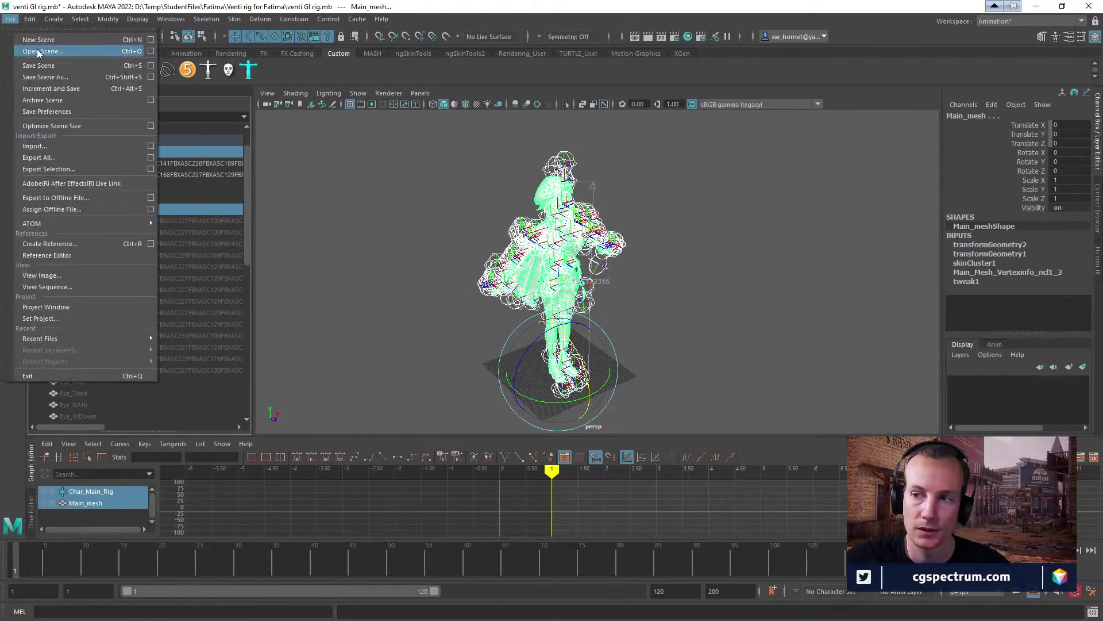
{"action": "left_click", "coordinate": [227, 174]}
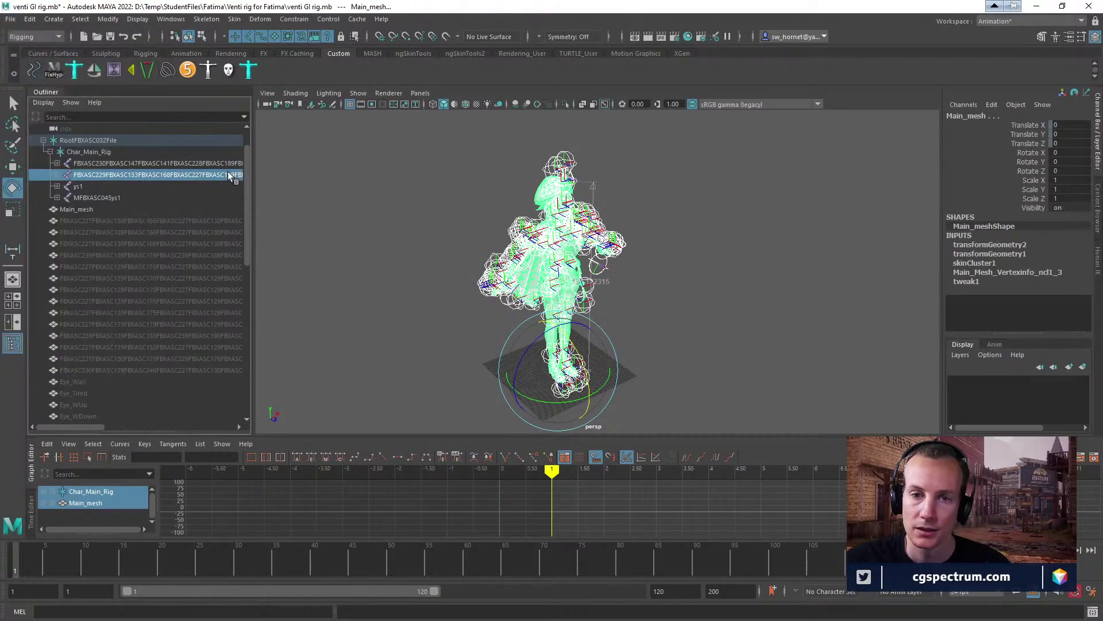
Compare the transform values of RootFBXASC032File, Char_Main_Rig and the joints directly beneath it.
{"action": "left_click", "coordinate": [92, 151]}
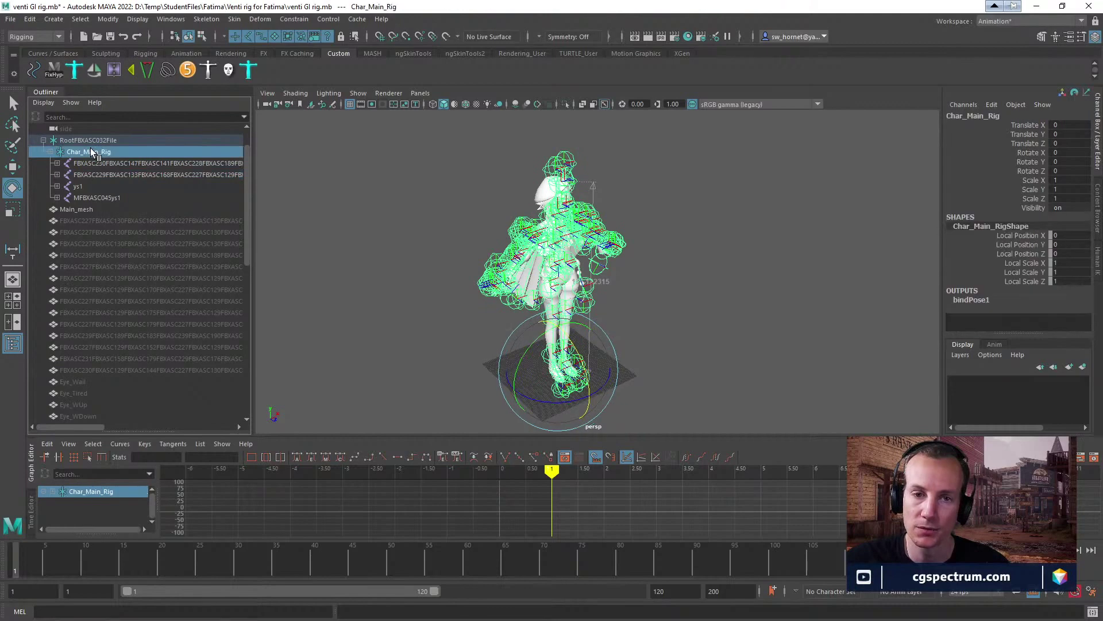
{"action": "left_click", "coordinate": [90, 142]}
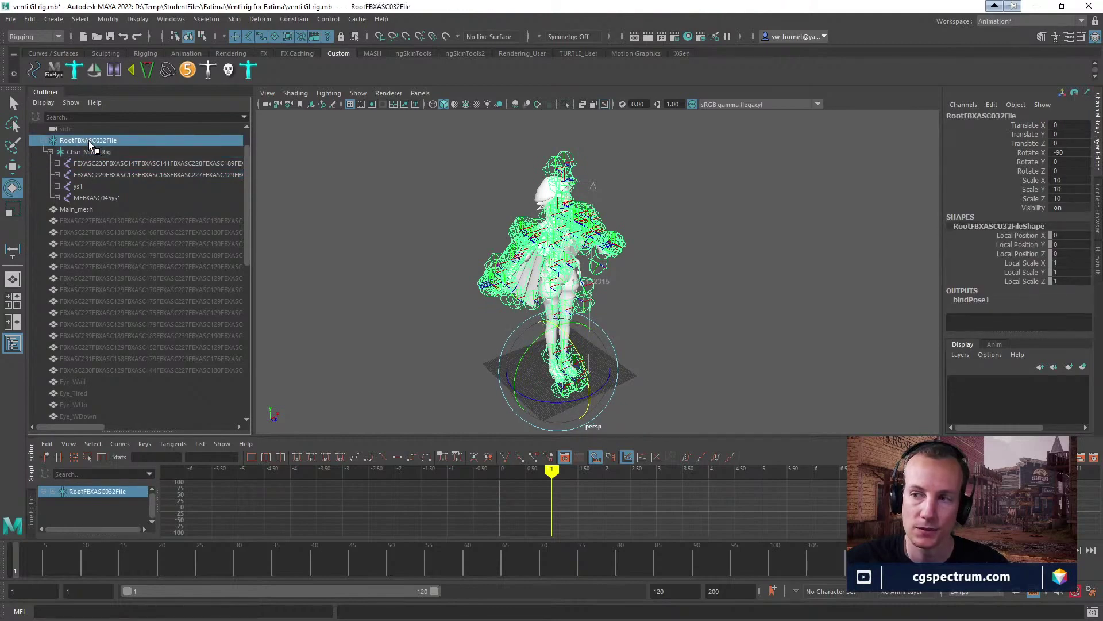
{"action": "left_click", "coordinate": [101, 151]}
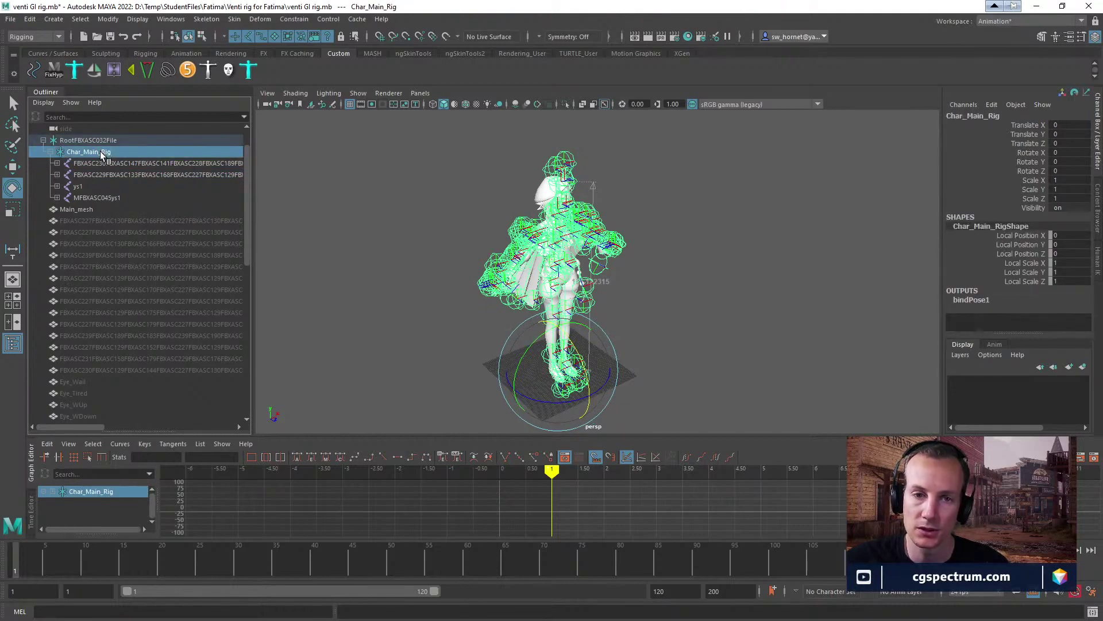
{"action": "key", "text": "Up"}
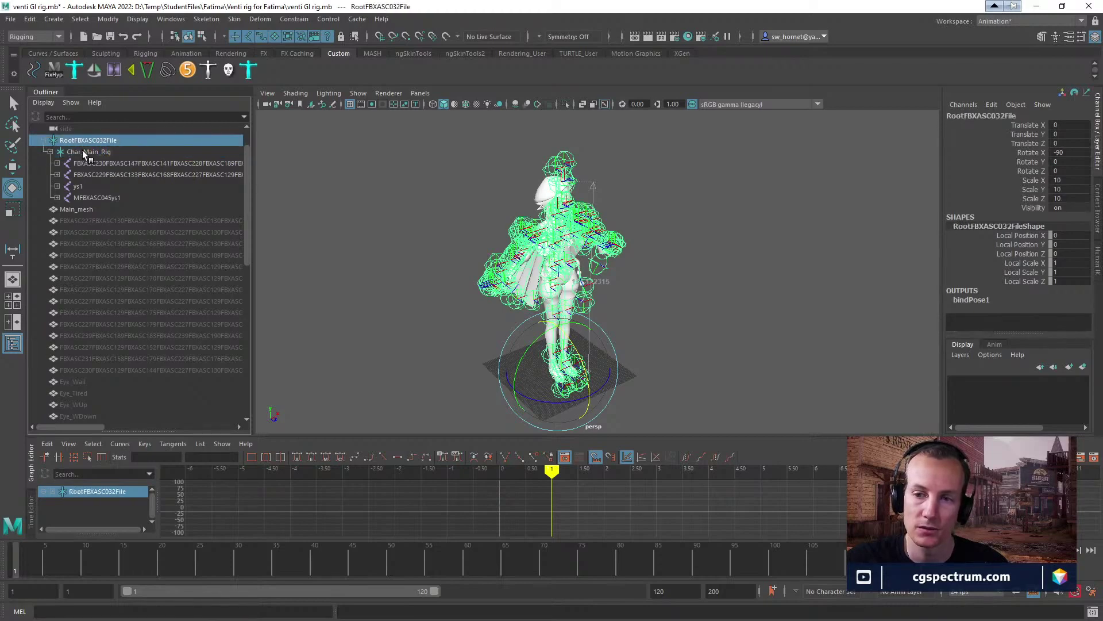
{"action": "left_click", "coordinate": [87, 152]}
{"action": "left_click", "coordinate": [100, 164]}
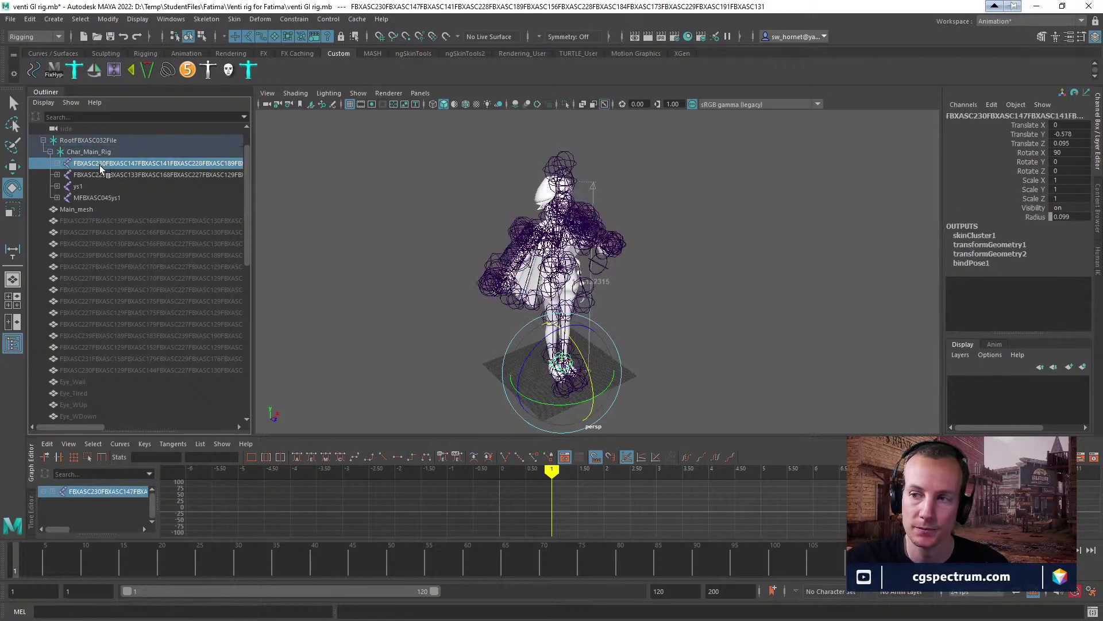
{"action": "left_click", "coordinate": [99, 174]}
{"action": "left_click", "coordinate": [74, 189]}
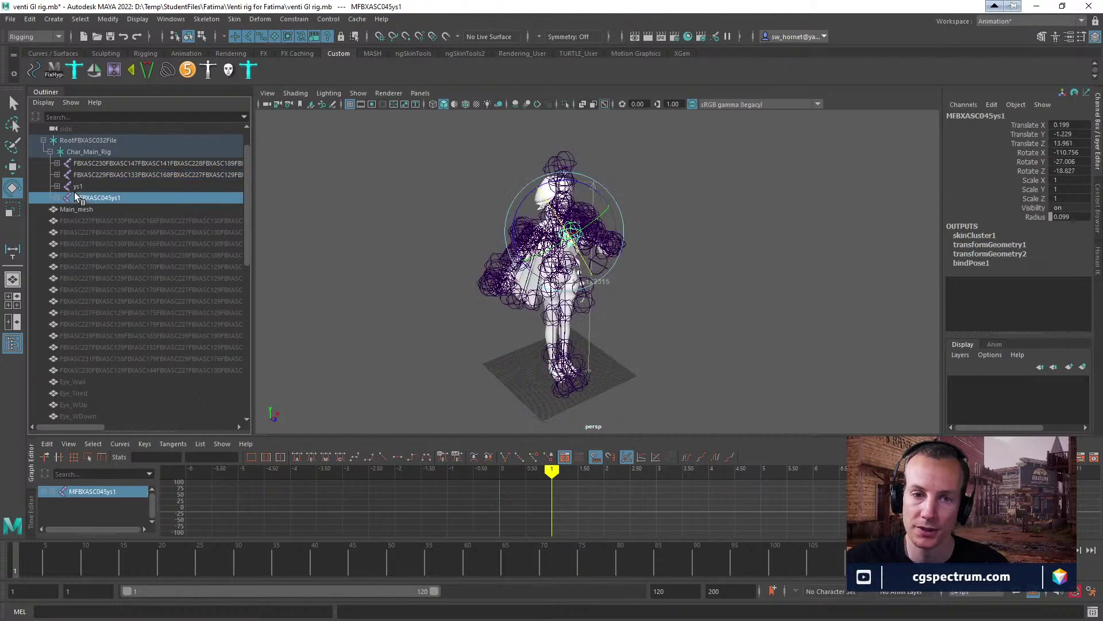
{"action": "left_click", "coordinate": [81, 174]}
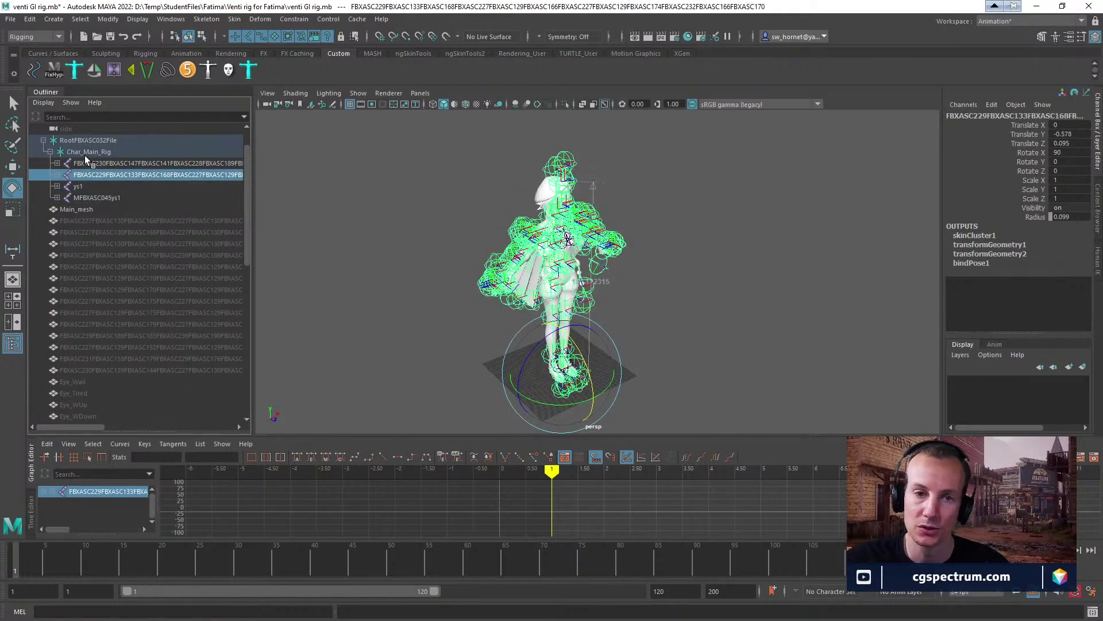
{"action": "left_click", "coordinate": [85, 152]}
{"action": "left_click", "coordinate": [86, 174]}
Export Char_Main_Rig and Main_mesh as FBX, overwriting SKM_Venti.fbx, and close the export report after checking its warning.
{"action": "left_click", "coordinate": [80, 152]}
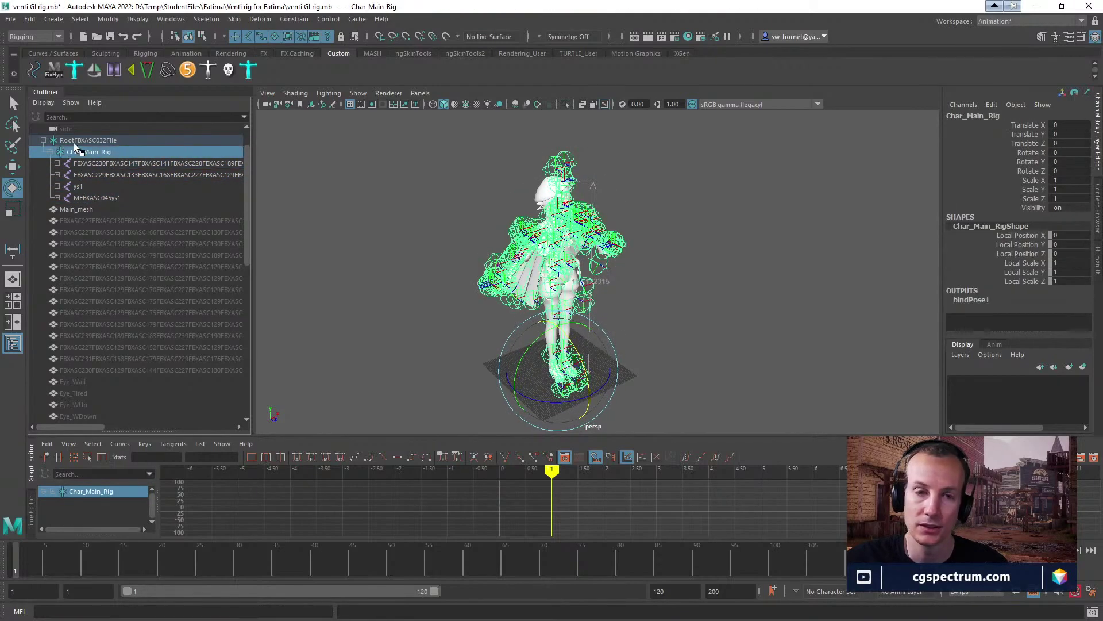
{"action": "left_click", "coordinate": [77, 209], "text": "ctrl"}
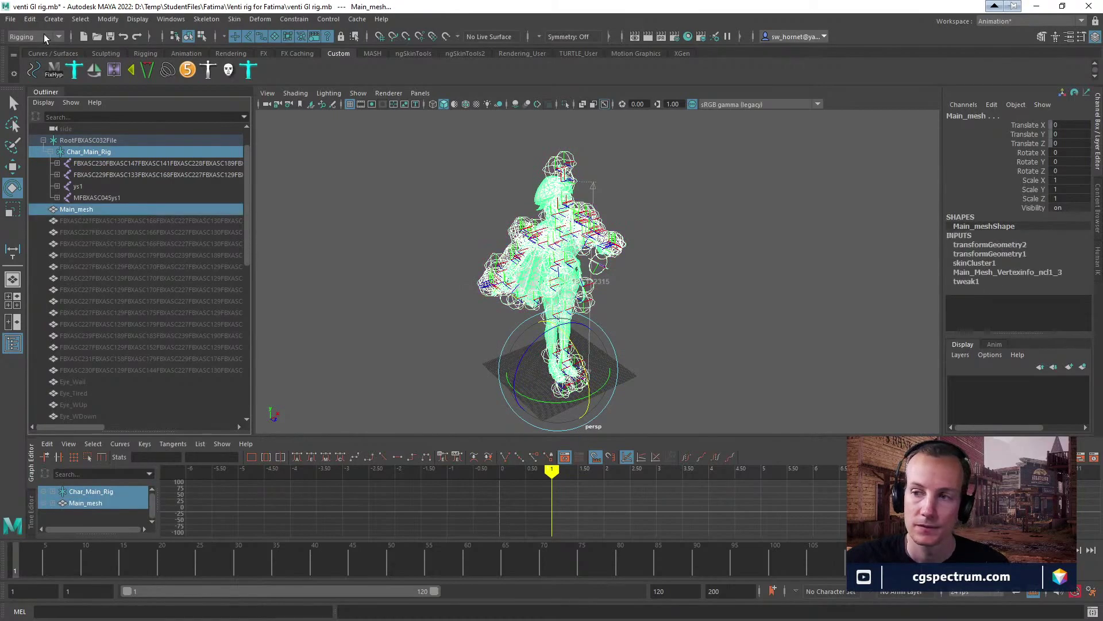
{"action": "left_click", "coordinate": [18, 20]}
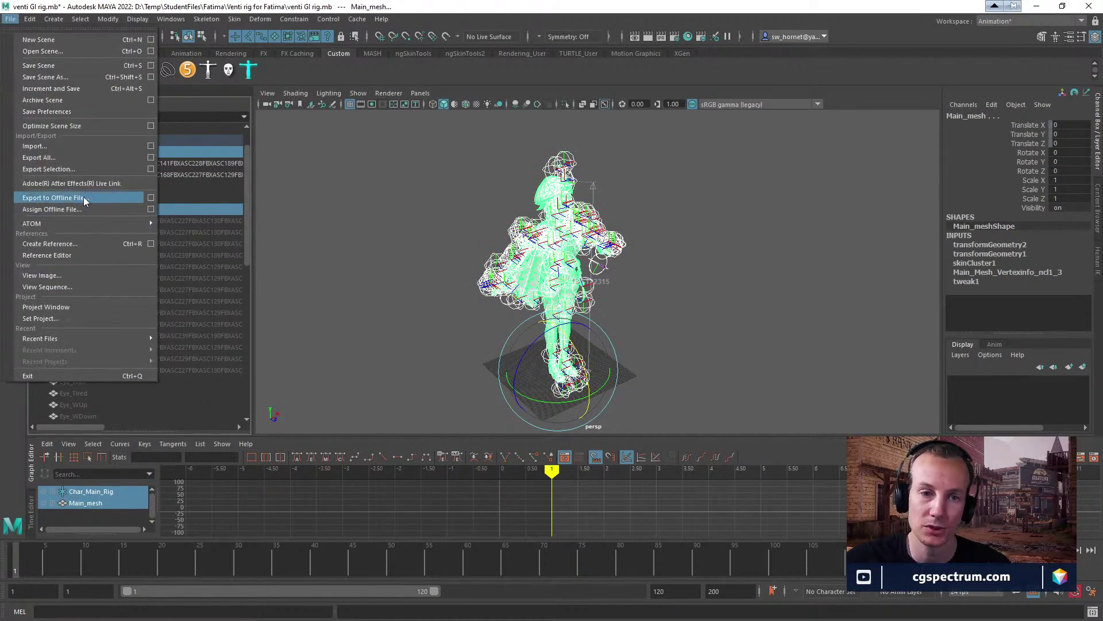
{"action": "left_click", "coordinate": [58, 167]}
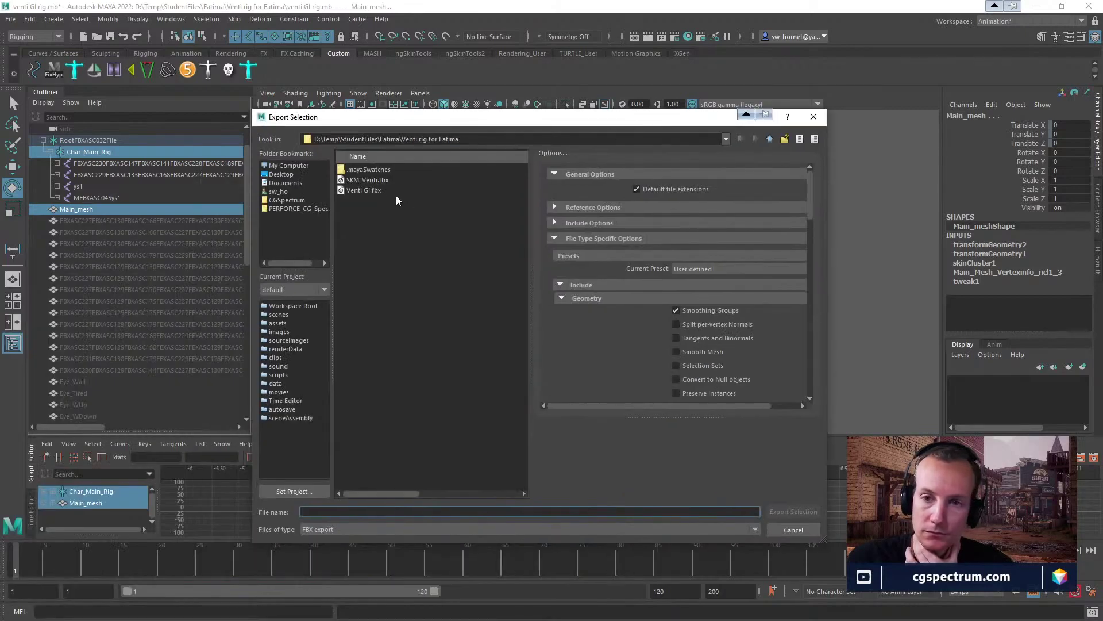
{"action": "left_click", "coordinate": [377, 181]}
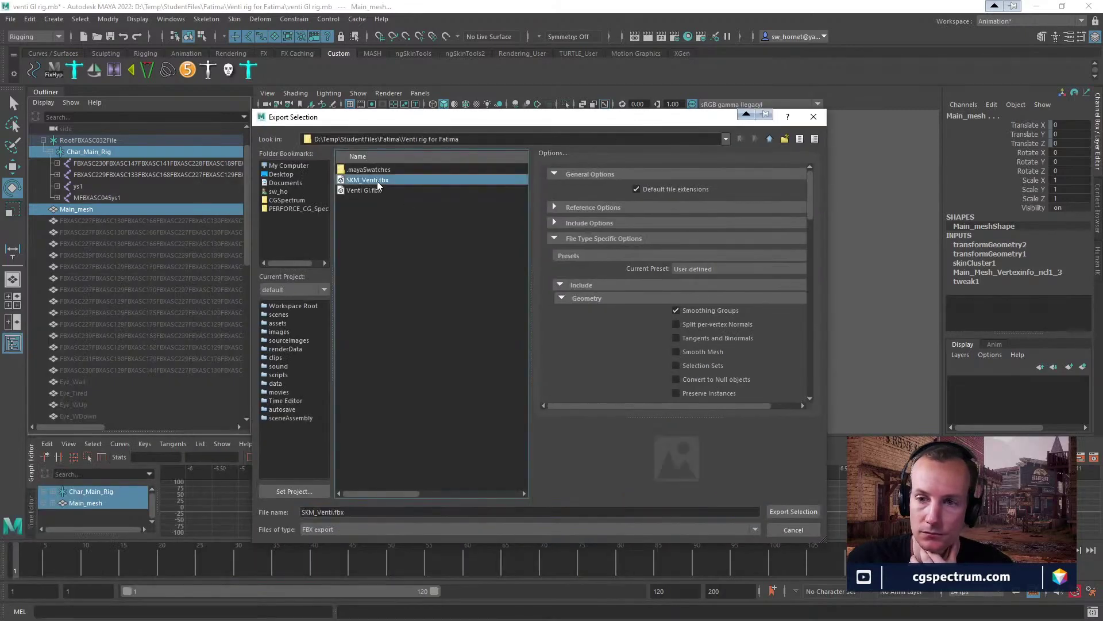
{"action": "left_click", "coordinate": [793, 511]}
{"action": "left_click", "coordinate": [509, 346]}
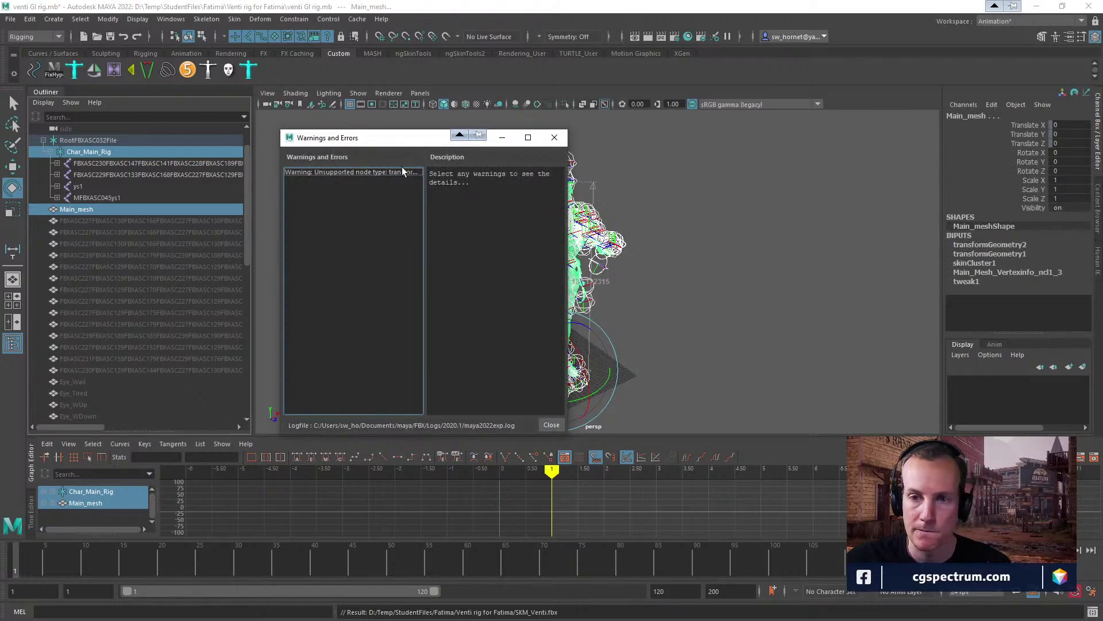
{"action": "left_click_drag", "start_coordinate": [386, 140], "coordinate": [459, 131]}
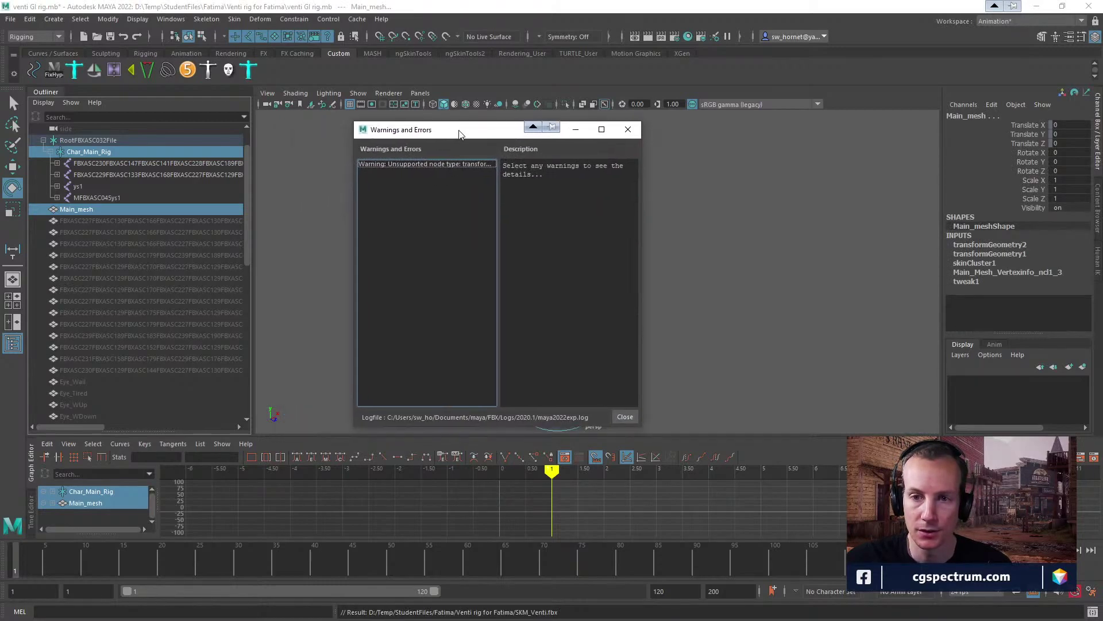
{"action": "left_click", "coordinate": [436, 165]}
{"action": "left_click", "coordinate": [628, 130]}
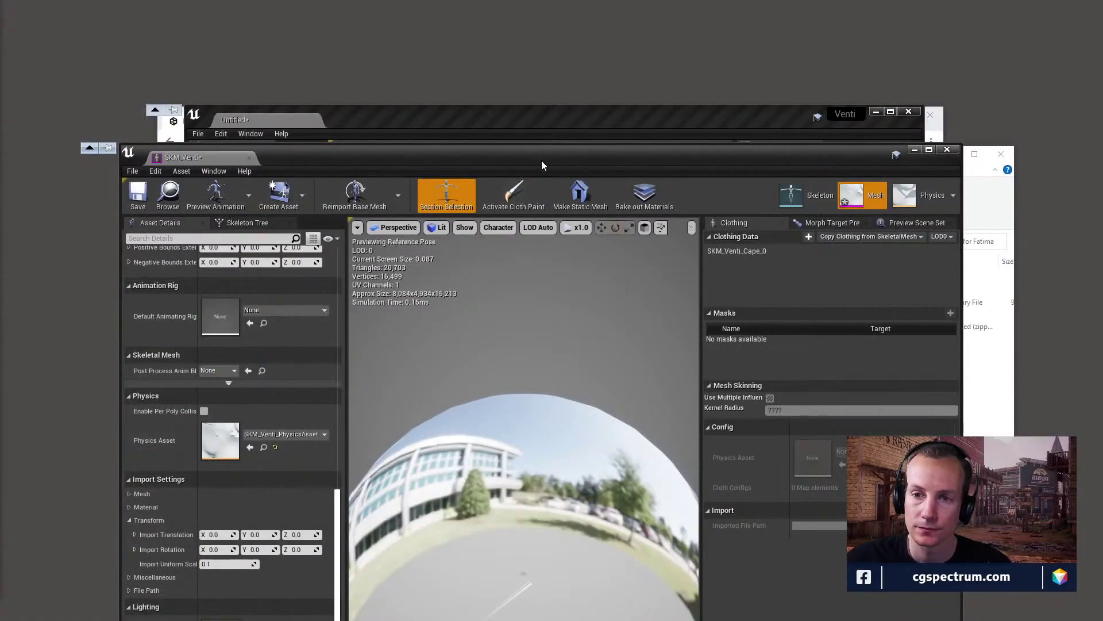
Switch to the SKM_Venti mesh editor in Unreal, reimport the base mesh and inspect it in the preview.
{"action": "double_click", "coordinate": [542, 166]}
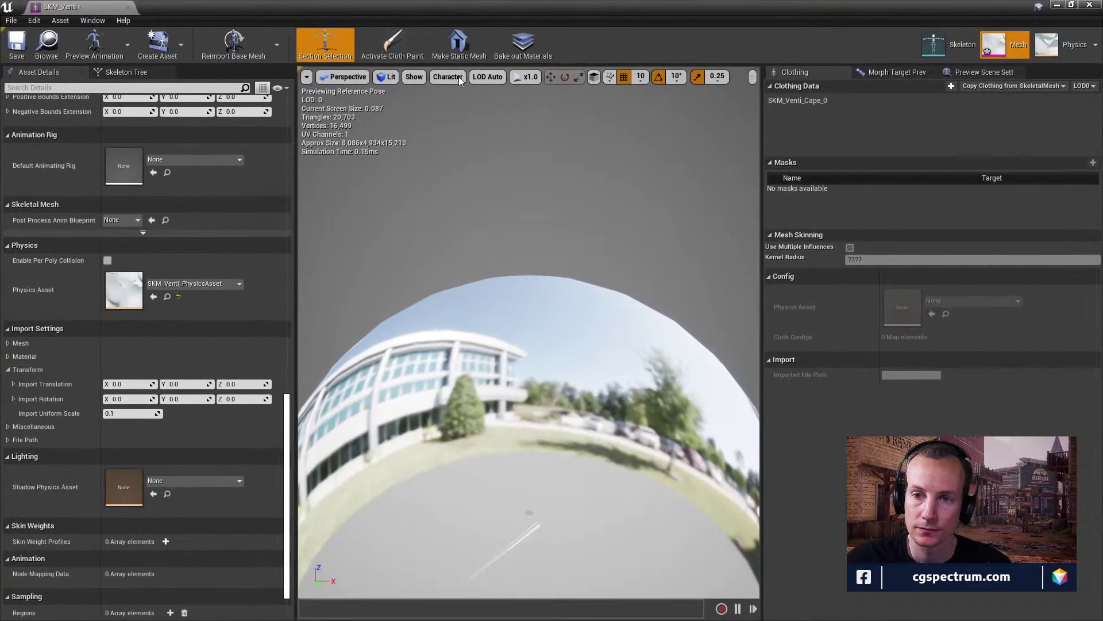
{"action": "left_click", "coordinate": [239, 43]}
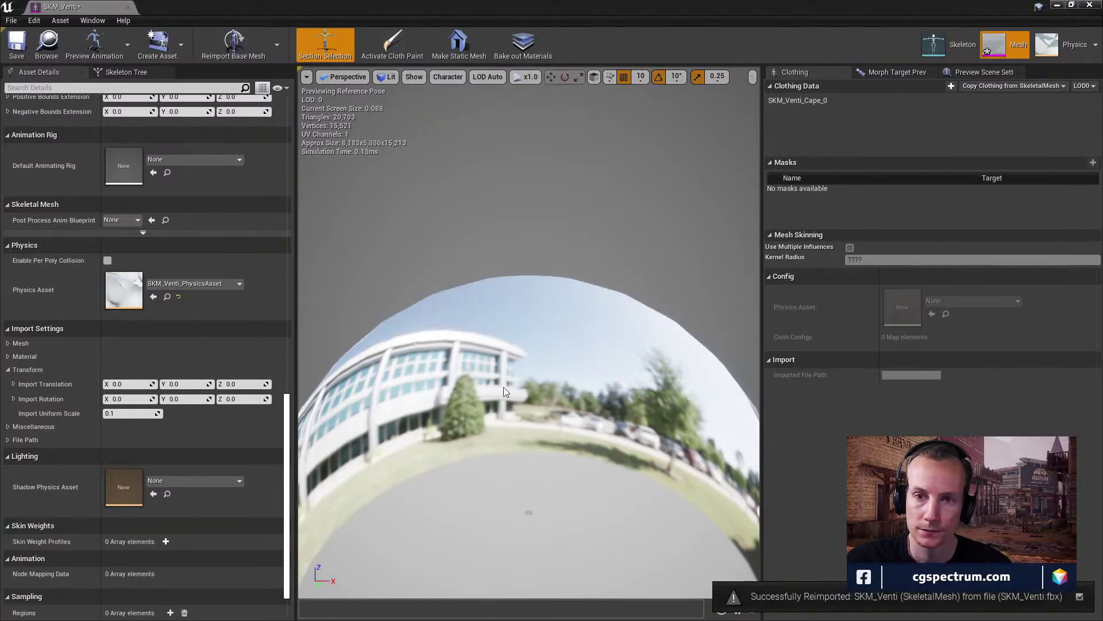
{"action": "left_click_drag", "start_coordinate": [545, 332], "coordinate": [295, 161]}
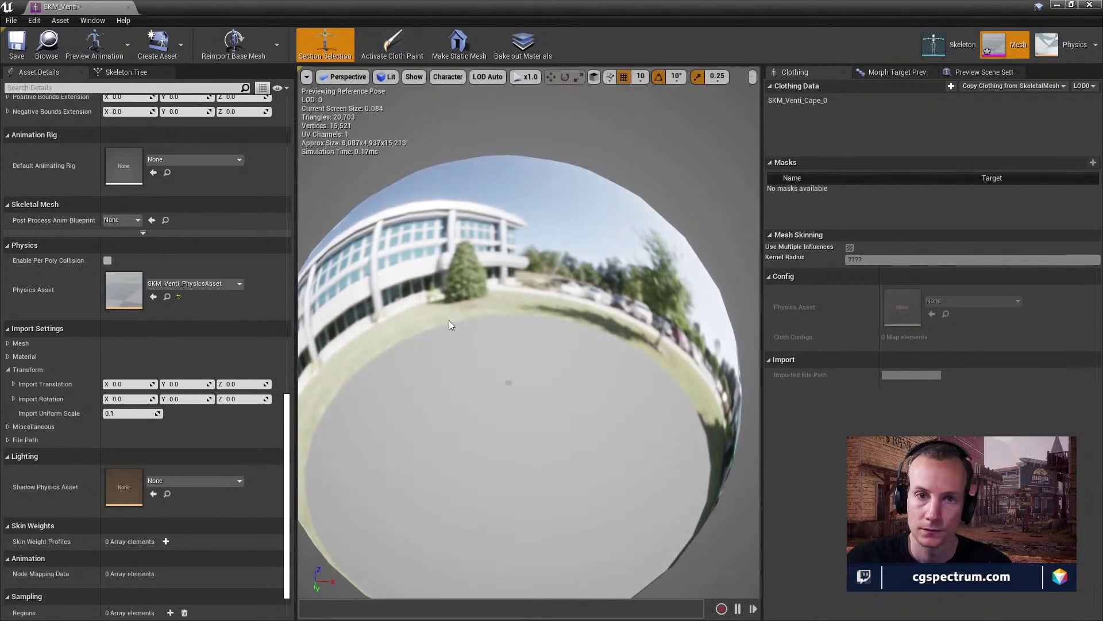
{"action": "scroll", "coordinate": [451, 315], "scroll_direction": "up", "scroll_amount": 10}
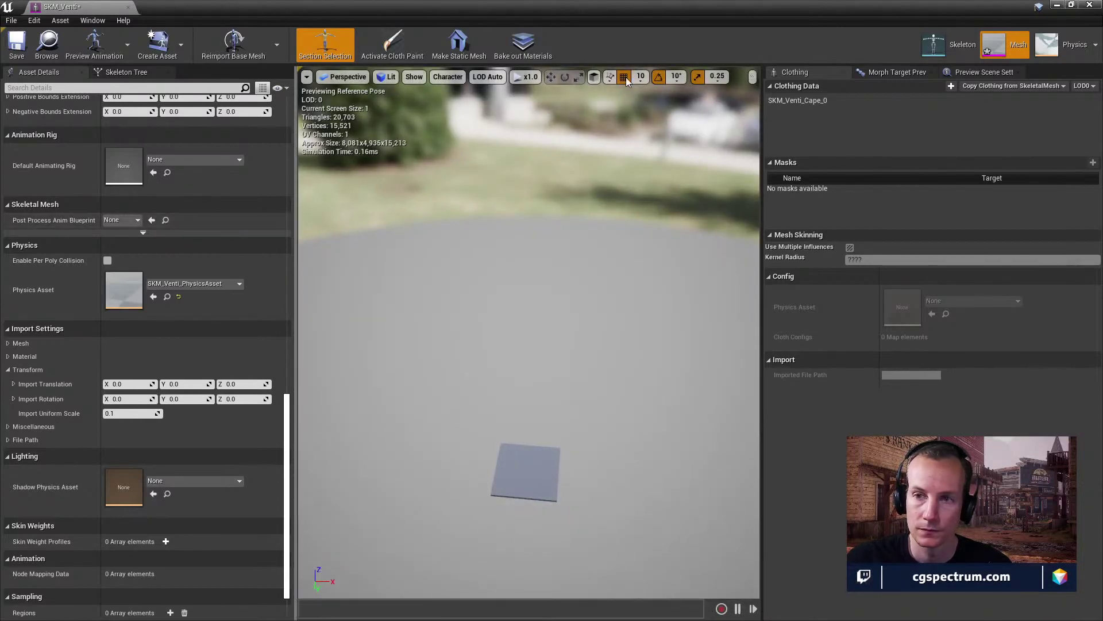
Open the SKM_Venti skeleton and examine the neck bone below the upper body bones up close.
{"action": "left_click", "coordinate": [948, 44]}
{"action": "left_click", "coordinate": [173, 206]}
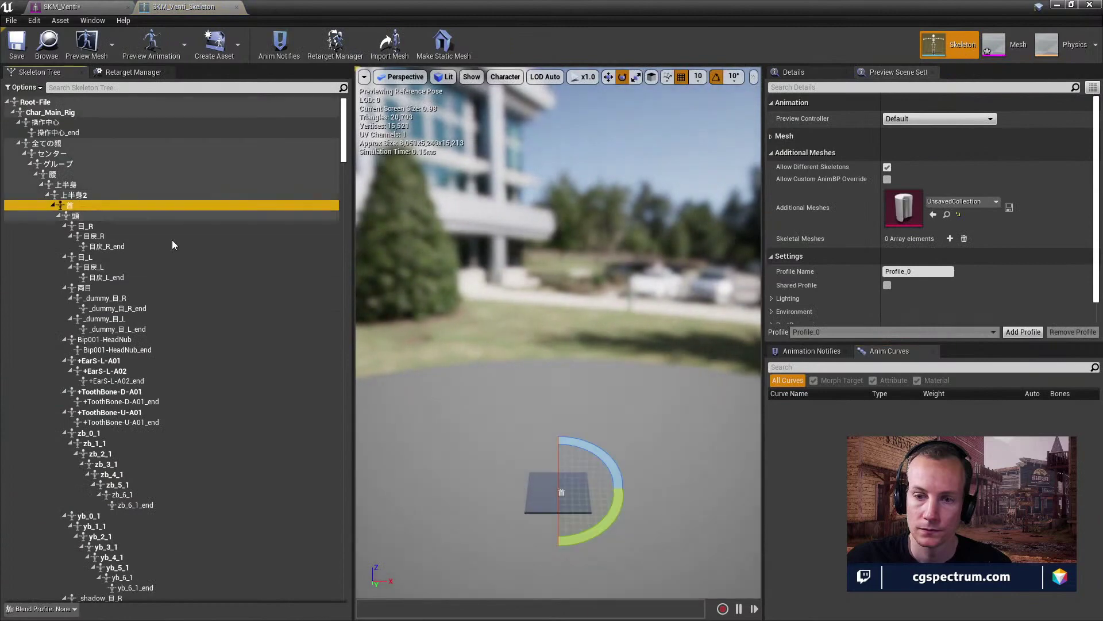
{"action": "key", "text": "f"}
{"action": "left_click_drag", "start_coordinate": [557, 345], "coordinate": [584, 343], "text": "alt"}
{"action": "mouse_move", "coordinate": [583, 342]}
{"action": "right_mouse_down"}
{"action": "mouse_move", "coordinate": [535, 344]}
{"action": "mouse_move", "coordinate": [566, 345]}
{"action": "right_mouse_up"}
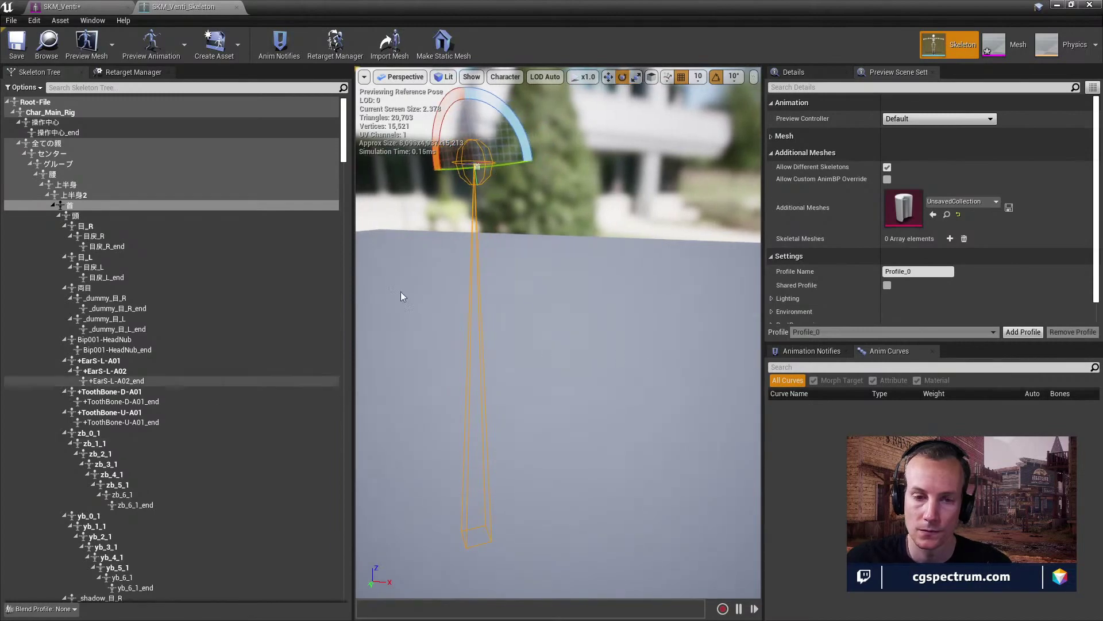
Set the mesh's Import Uniform Scale to 1.0, save the asset and reimport the base mesh.
{"action": "left_click", "coordinate": [1005, 45]}
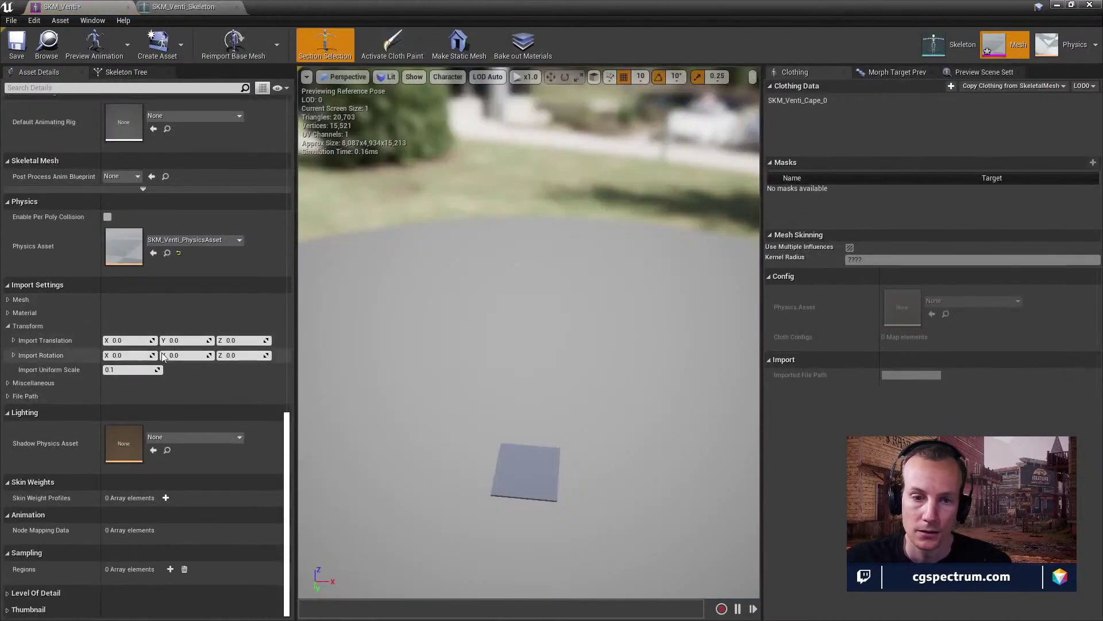
{"action": "type", "text": "1"}
{"action": "key", "text": "Return"}
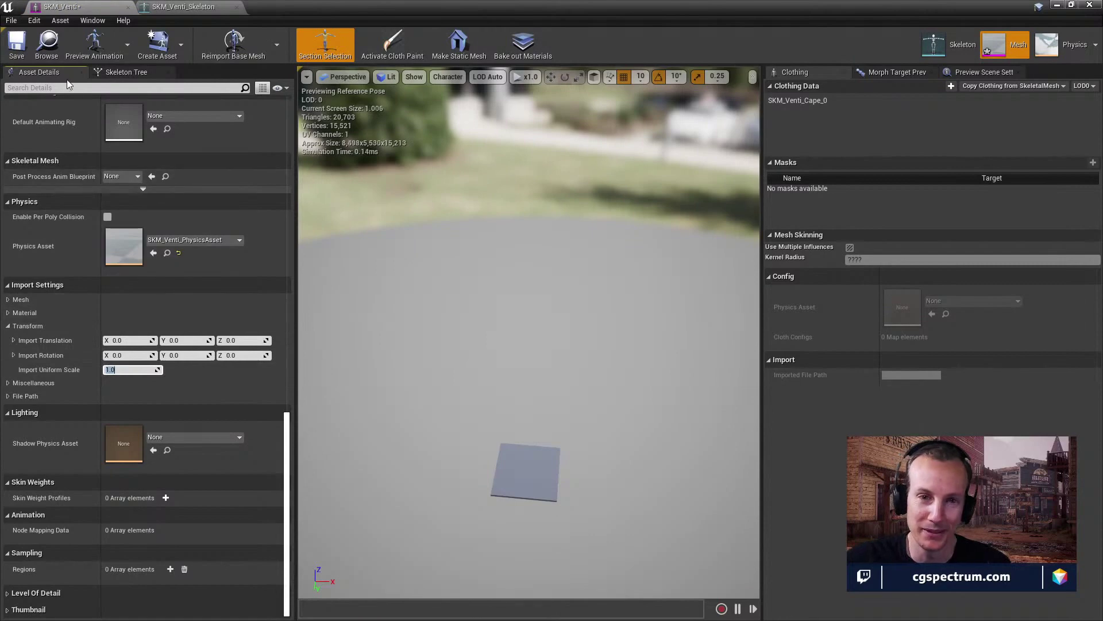
{"action": "key", "text": "ctrl+s"}
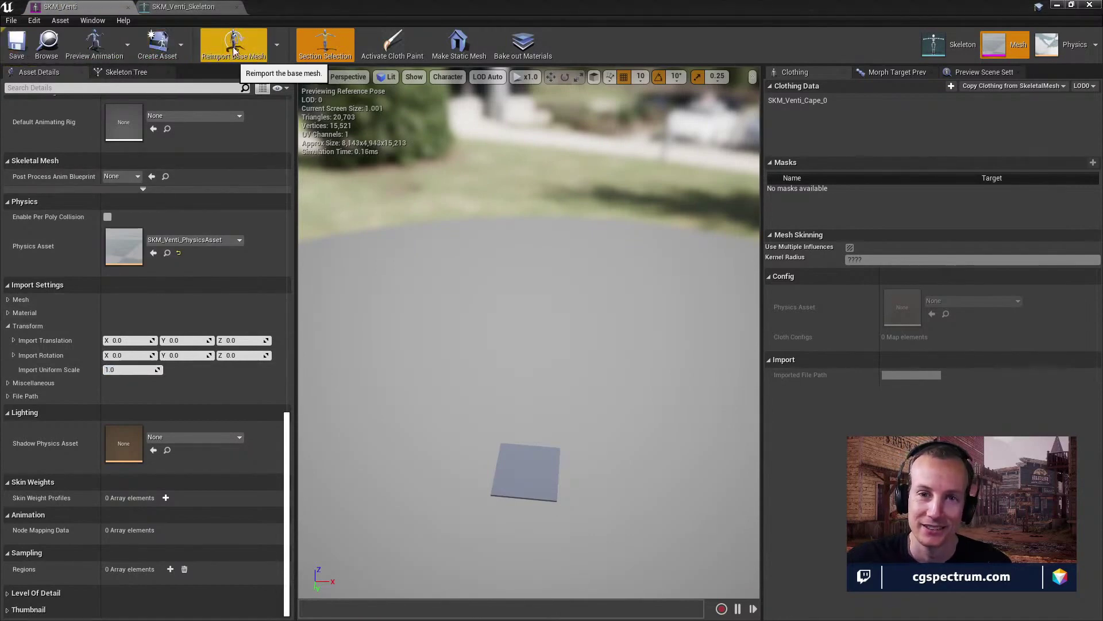
{"action": "left_click", "coordinate": [233, 45]}
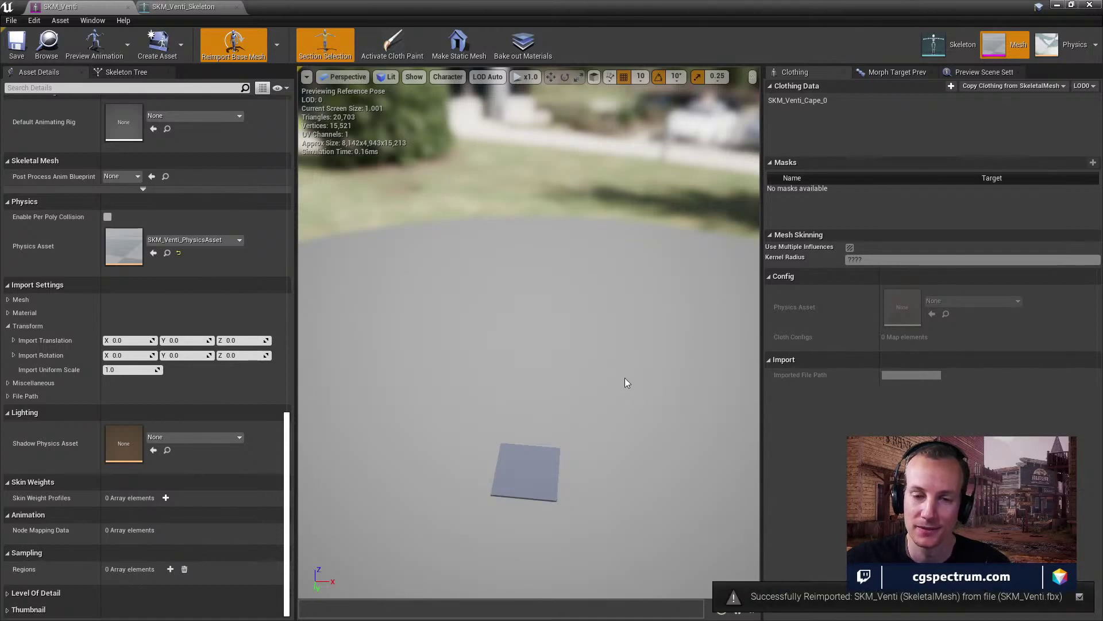
Check the reimported mesh's size in the preview and around the skeleton's neck bone.
{"action": "right_click_drag", "start_coordinate": [636, 412], "coordinate": [600, 392]}
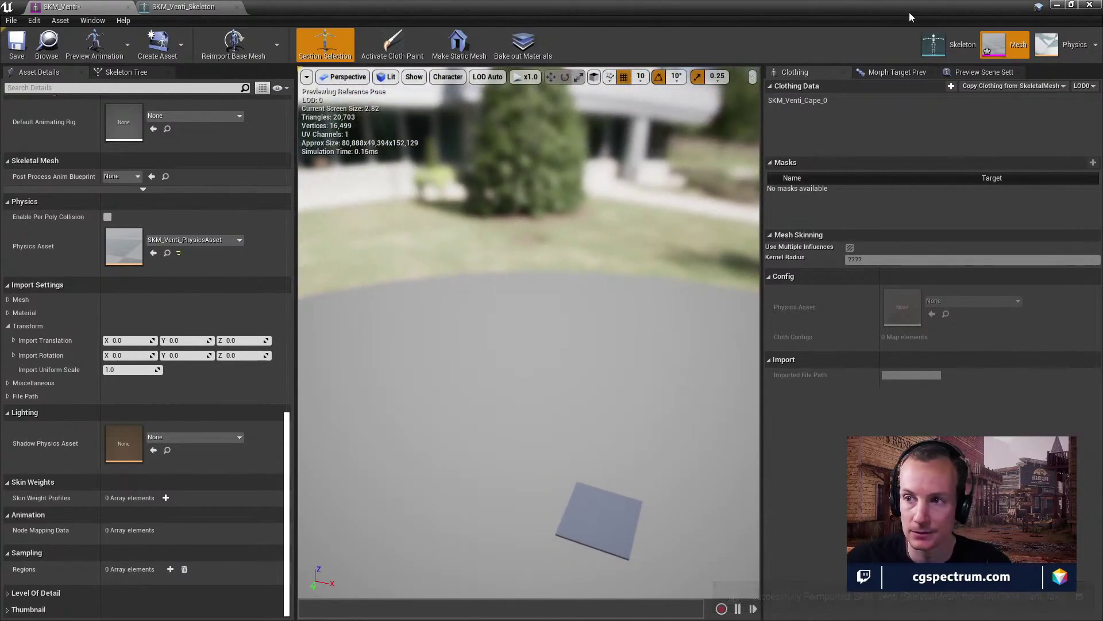
{"action": "left_click", "coordinate": [934, 45]}
{"action": "left_click", "coordinate": [93, 205]}
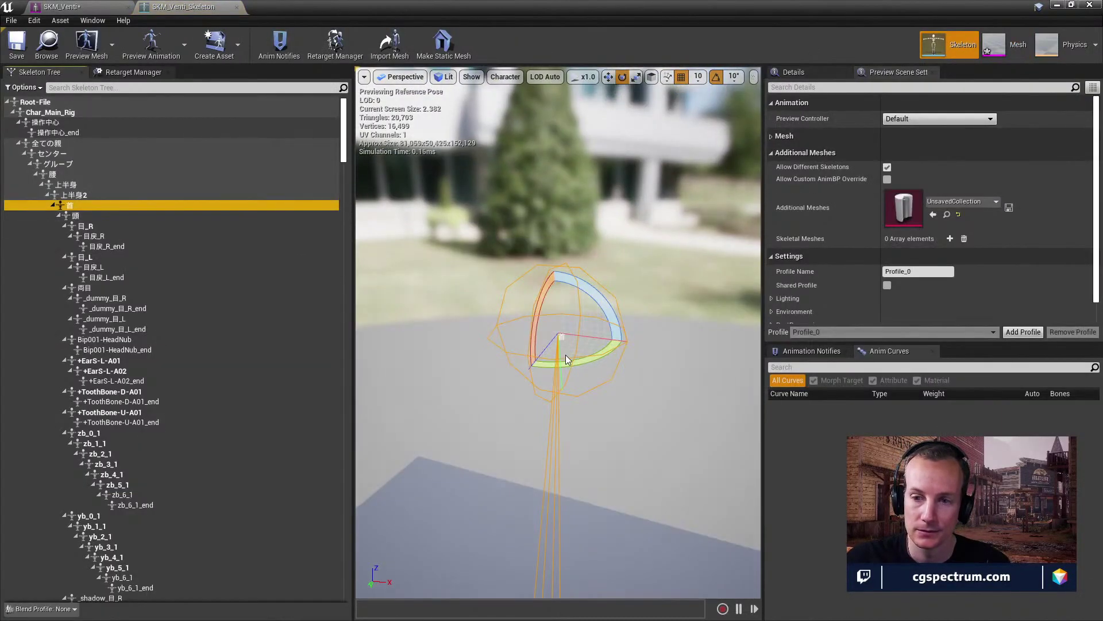
{"action": "mouse_move", "coordinate": [606, 356]}
{"action": "right_mouse_down"}
{"action": "mouse_move", "coordinate": [597, 351]}
{"action": "mouse_move", "coordinate": [598, 368]}
{"action": "mouse_move", "coordinate": [613, 359]}
{"action": "mouse_move", "coordinate": [614, 339]}
{"action": "right_mouse_up"}
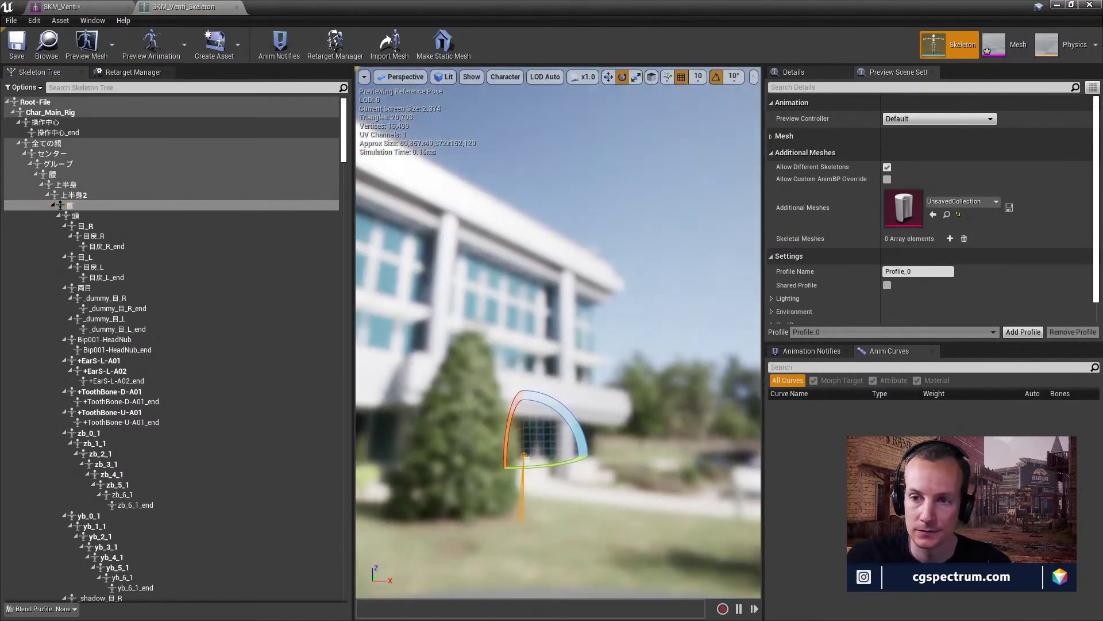
Close the skeleton editor and force delete all assets in the Content folder.
{"action": "left_click", "coordinate": [1099, 6]}
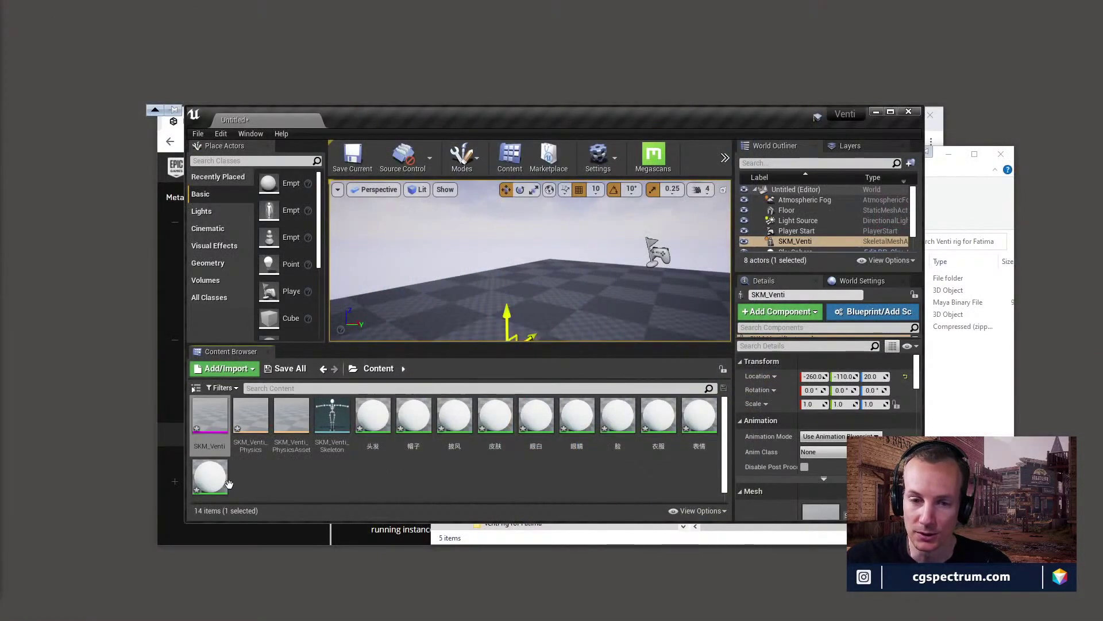
{"action": "key", "text": "ctrl+a"}
{"action": "key", "text": "Delete"}
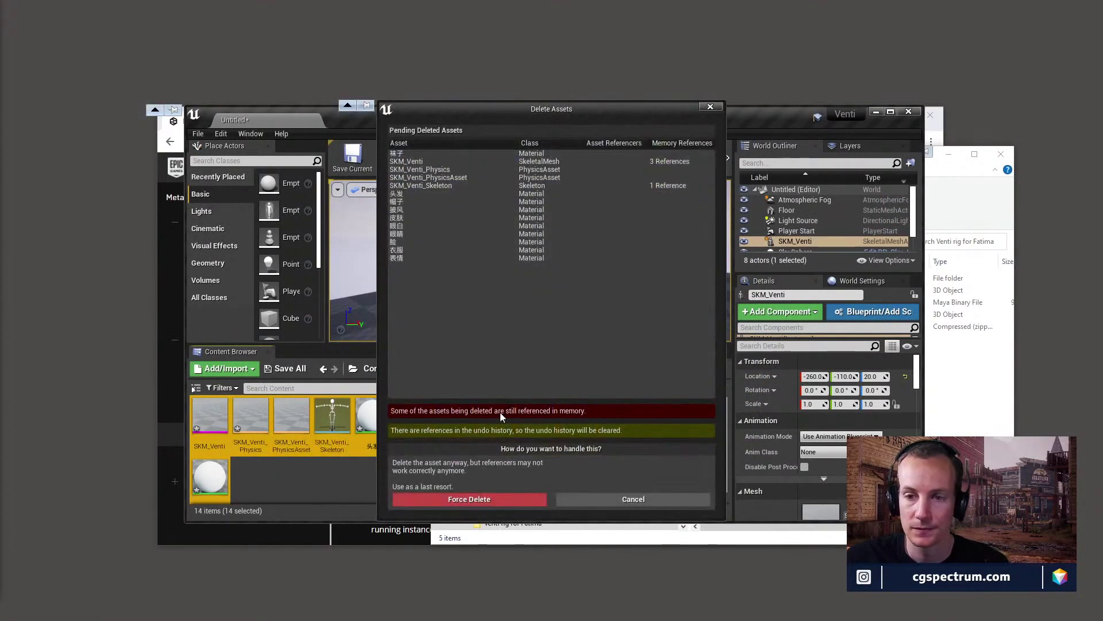
{"action": "left_click", "coordinate": [458, 503]}
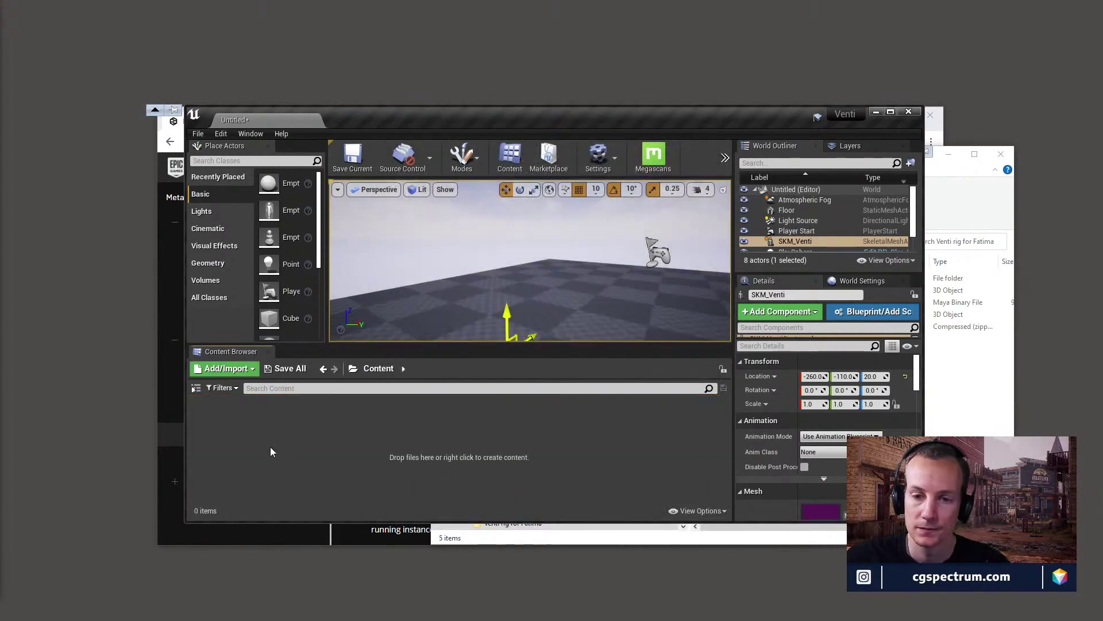
Import the SKM_Venti FBX into the Content folder as a skeletal mesh with uniform scale 1.0, using Import All.
{"action": "right_click", "coordinate": [270, 447]}
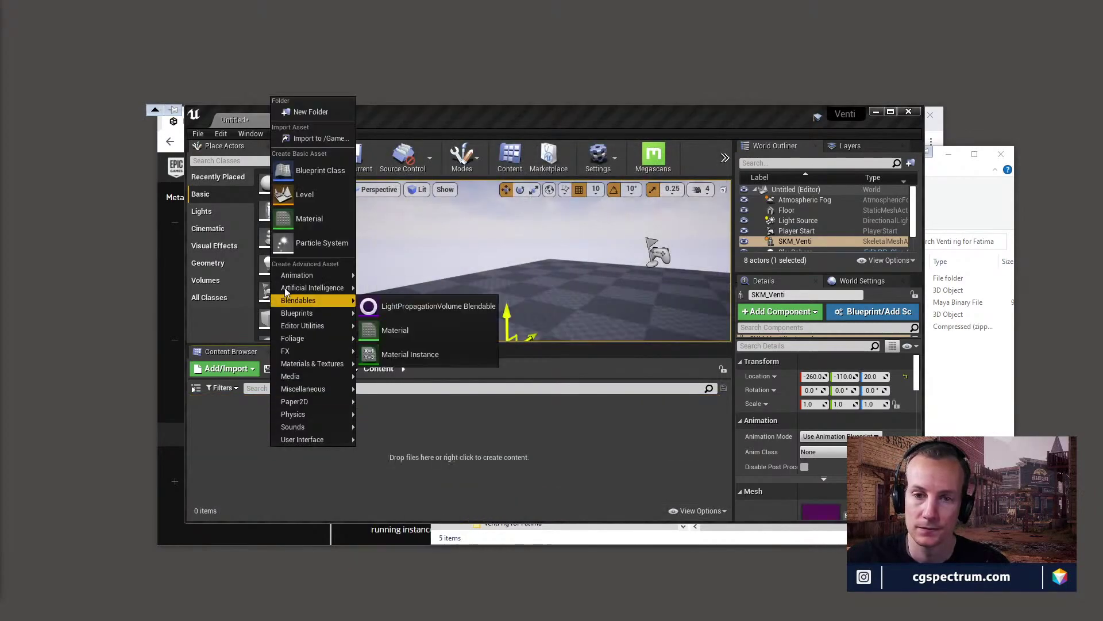
{"action": "left_click", "coordinate": [305, 139]}
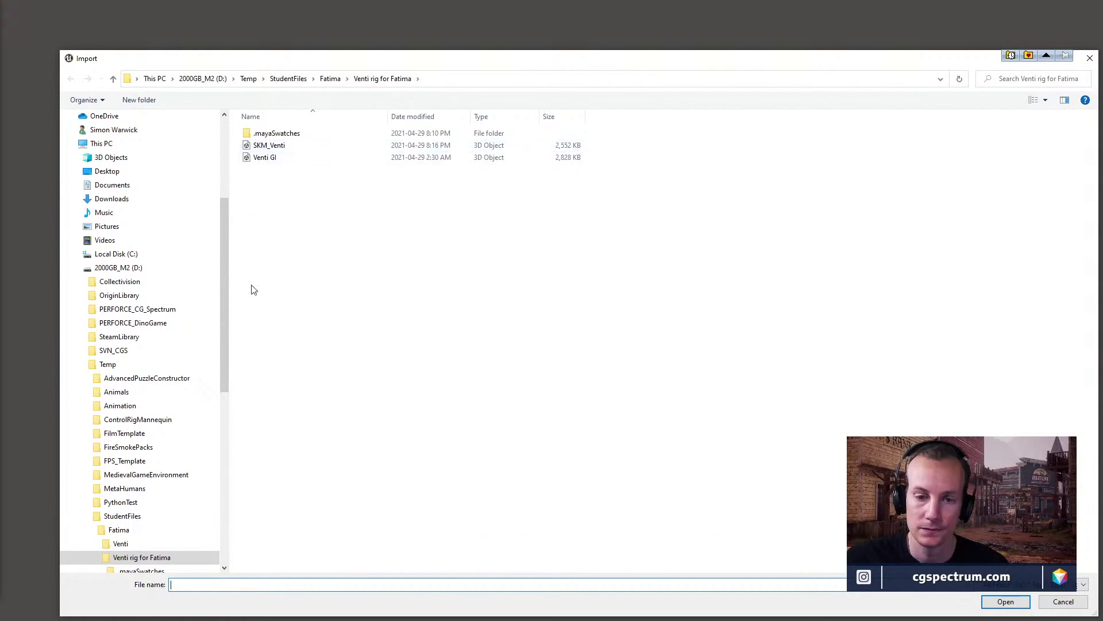
{"action": "left_click", "coordinate": [263, 148]}
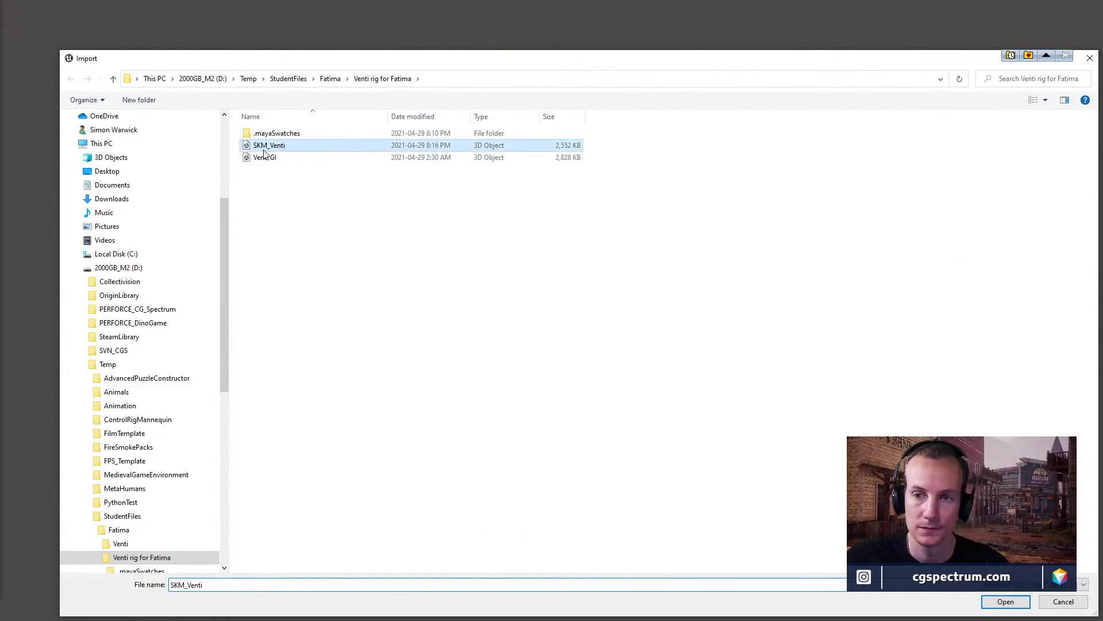
{"action": "left_click", "coordinate": [1007, 601]}
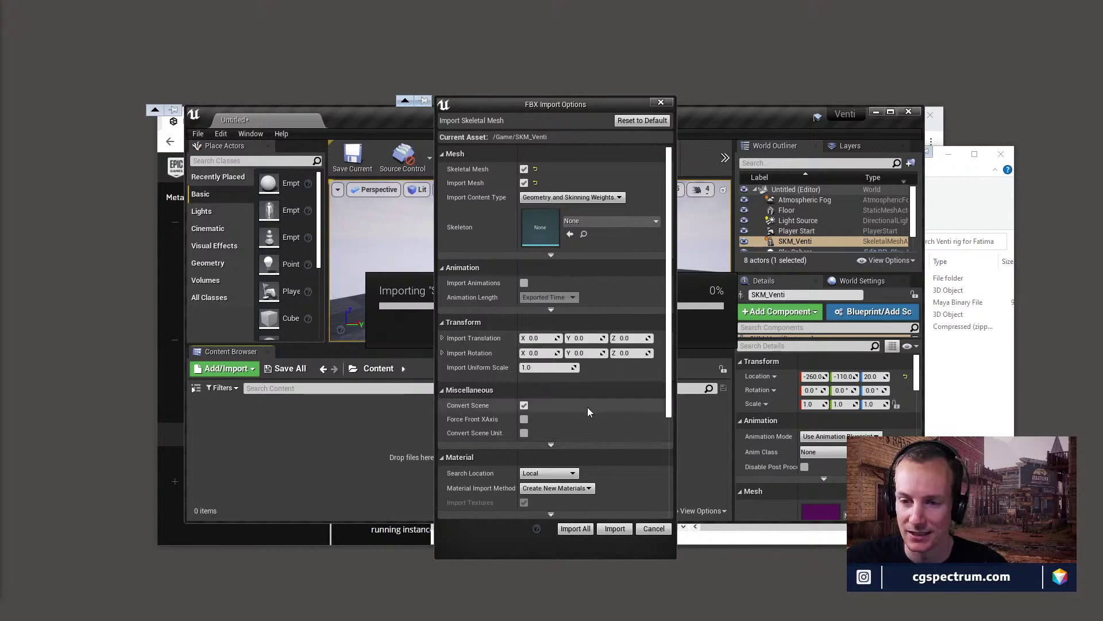
{"action": "scroll", "coordinate": [598, 352], "scroll_direction": "down", "scroll_amount": 1}
{"action": "scroll", "coordinate": [598, 352], "scroll_direction": "up", "scroll_amount": 1}
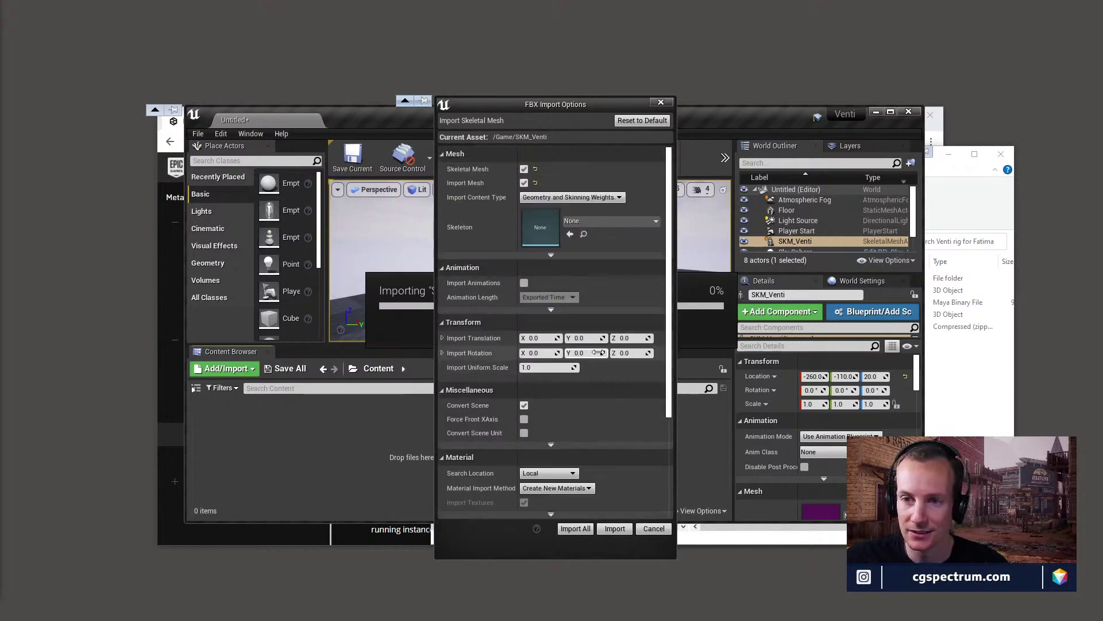
{"action": "scroll", "coordinate": [598, 351], "scroll_direction": "down", "scroll_amount": 3}
{"action": "scroll", "coordinate": [598, 357], "scroll_direction": "down", "scroll_amount": 1}
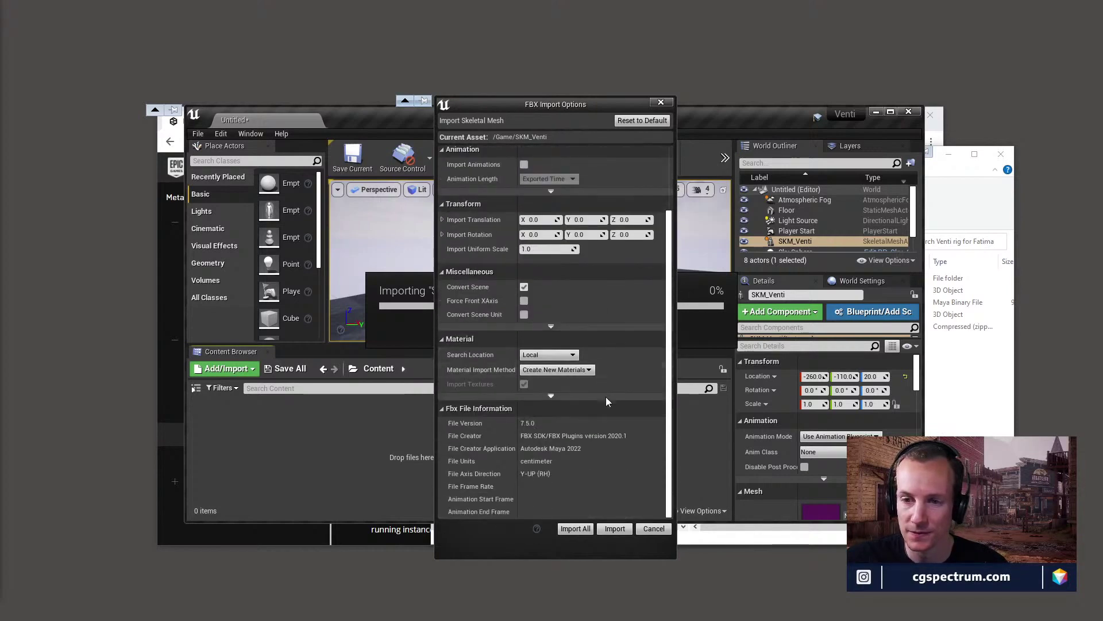
{"action": "left_click", "coordinate": [577, 528]}
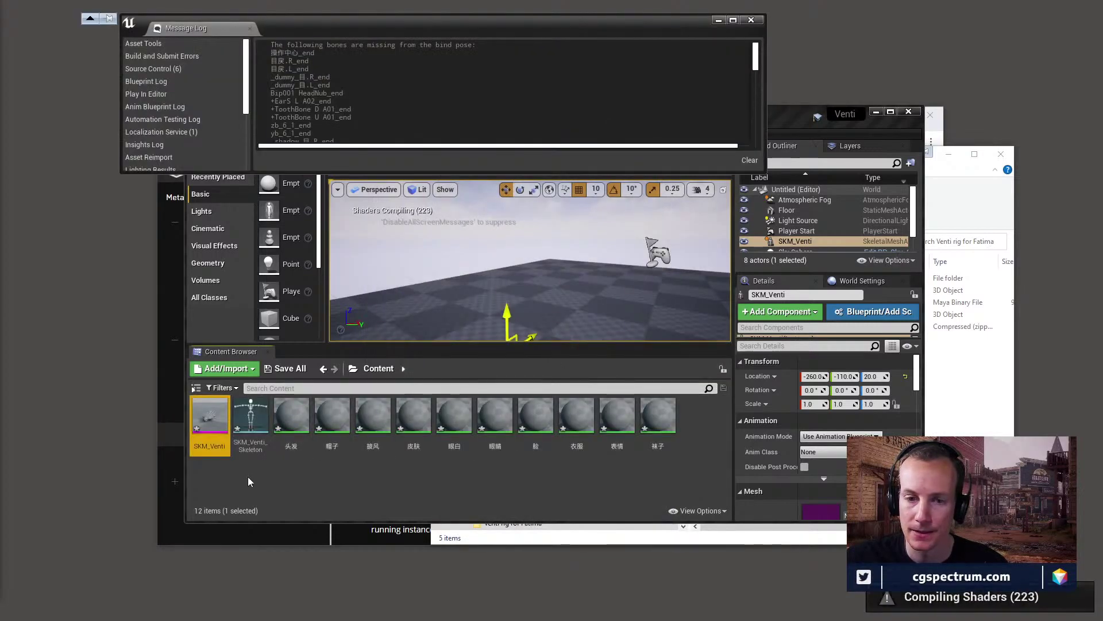
Open the newly imported SKM_Venti mesh and inspect its orientation in the preview along with its import transform settings.
{"action": "double_click", "coordinate": [221, 425]}
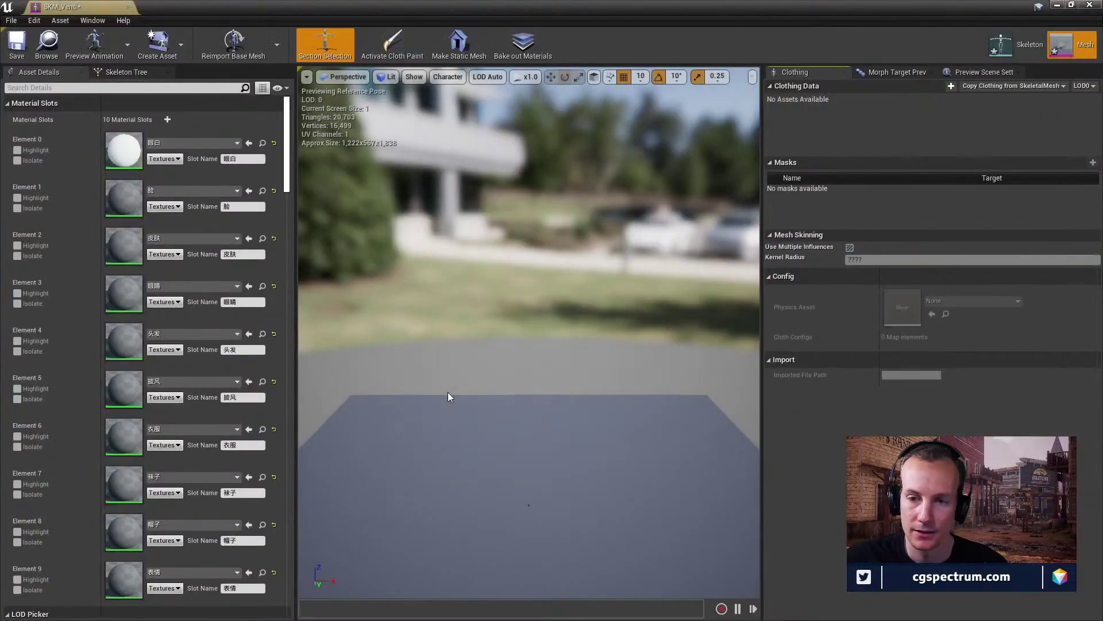
{"action": "key", "text": "w"}
{"action": "right_click_drag", "start_coordinate": [528, 332], "coordinate": [498, 342]}
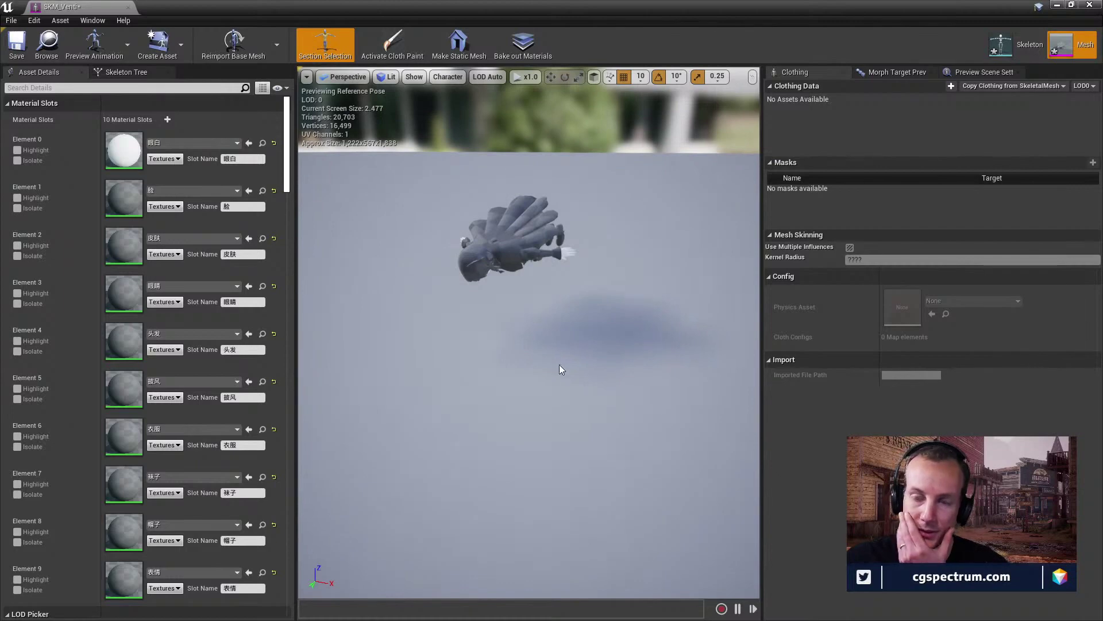
{"action": "left_click", "coordinate": [527, 250]}
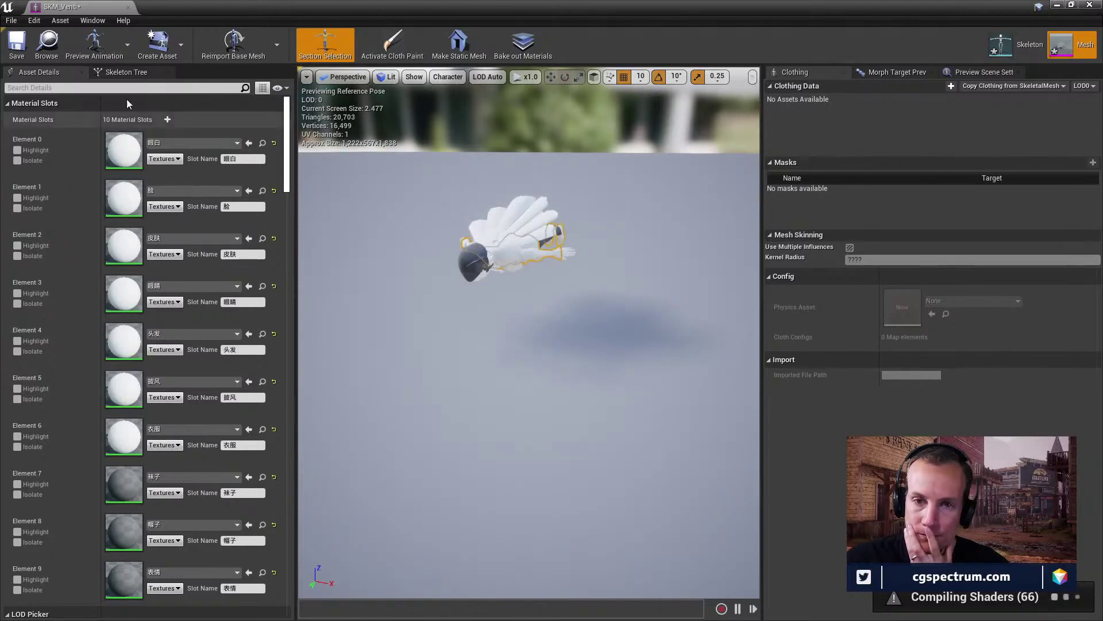
{"action": "left_click_drag", "start_coordinate": [289, 138], "coordinate": [290, 422]}
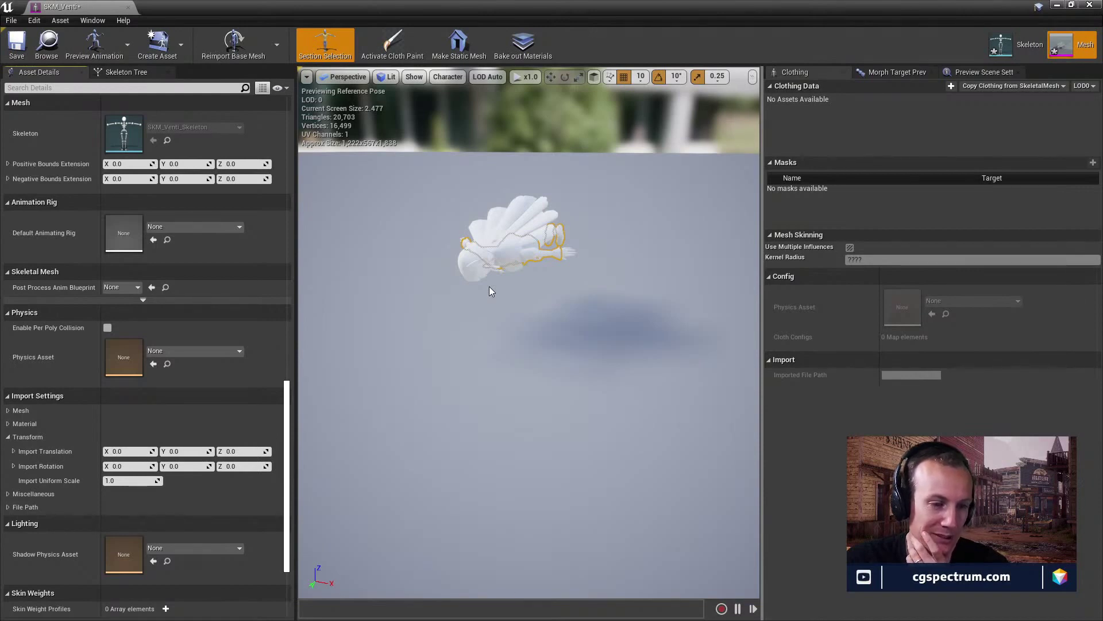
{"action": "right_click_drag", "start_coordinate": [490, 291], "coordinate": [406, 282]}
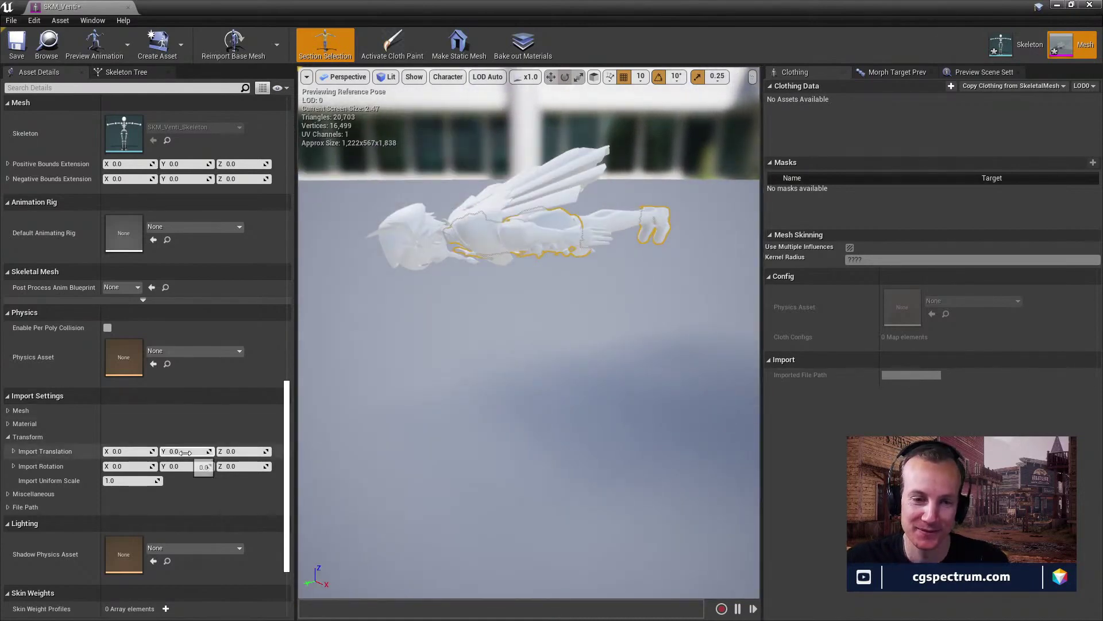
Try an Import Rotation X of 90 on the mesh and reimport the base mesh.
{"action": "left_click", "coordinate": [154, 466]}
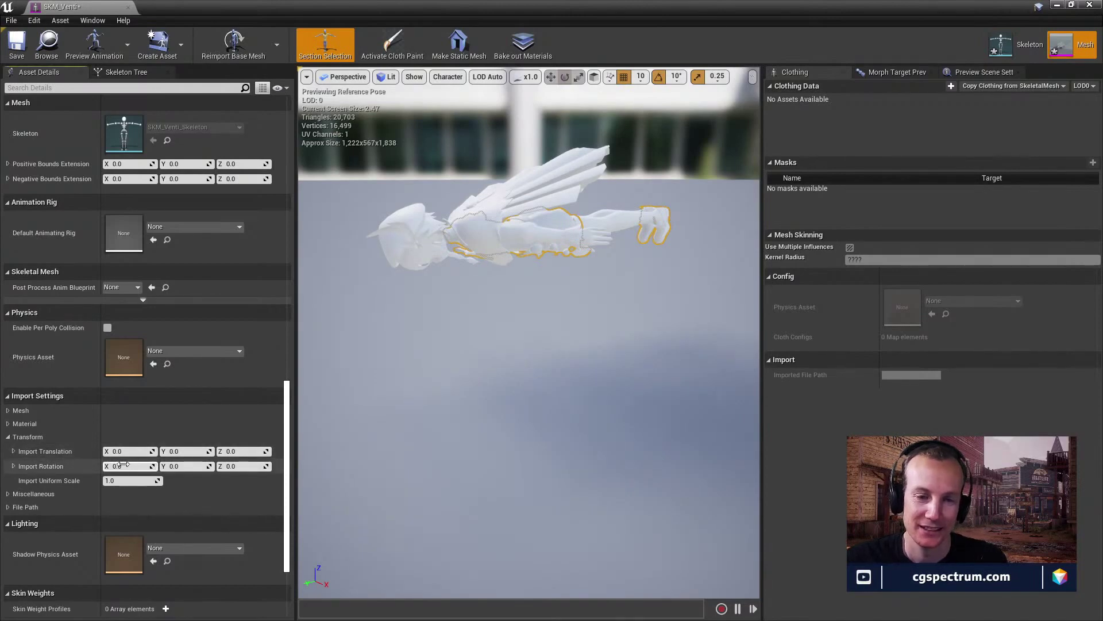
{"action": "type", "text": "90"}
{"action": "key", "text": "Return"}
{"action": "left_click", "coordinate": [242, 36]}
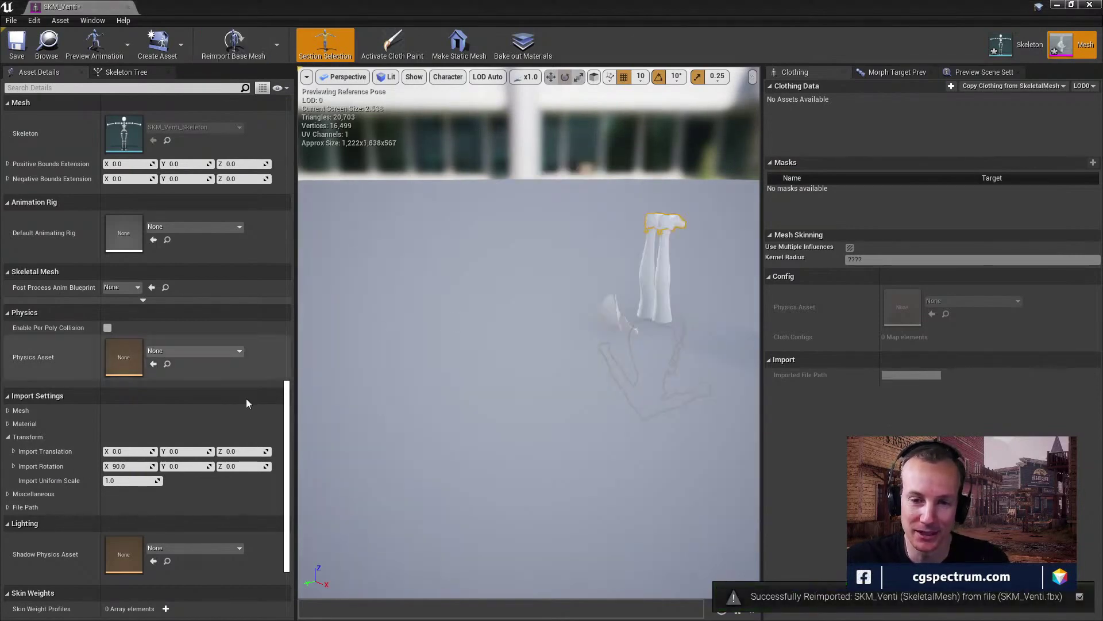
Set the mesh's Import Rotation X to -90 and reimport the base mesh.
{"action": "left_click", "coordinate": [126, 466]}
{"action": "type", "text": "-90"}
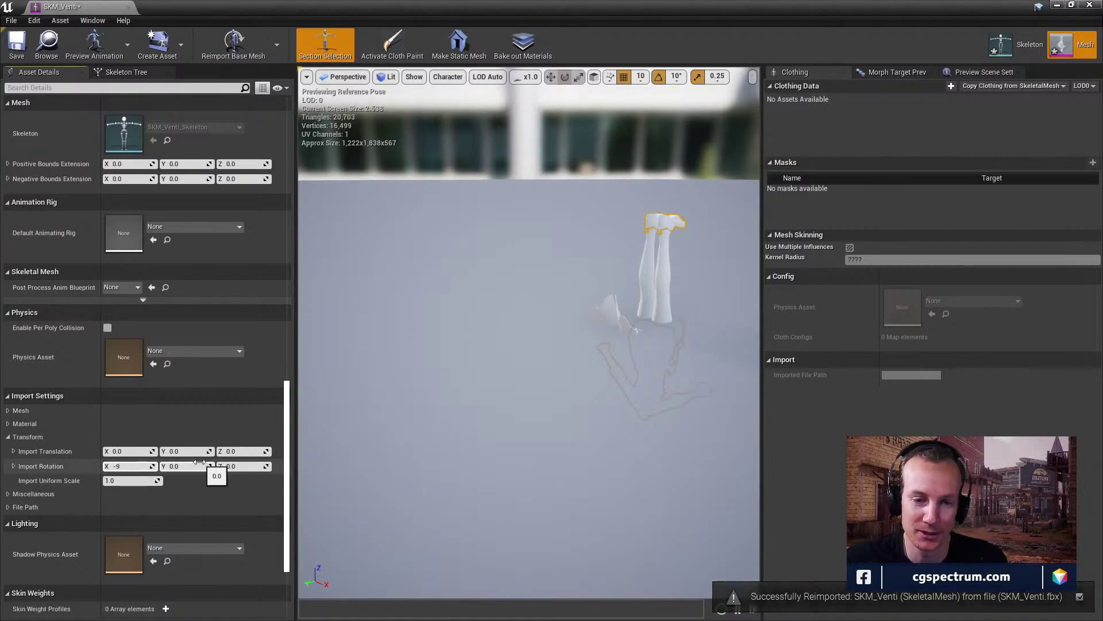
{"action": "key", "text": "Return"}
{"action": "left_click", "coordinate": [221, 47]}
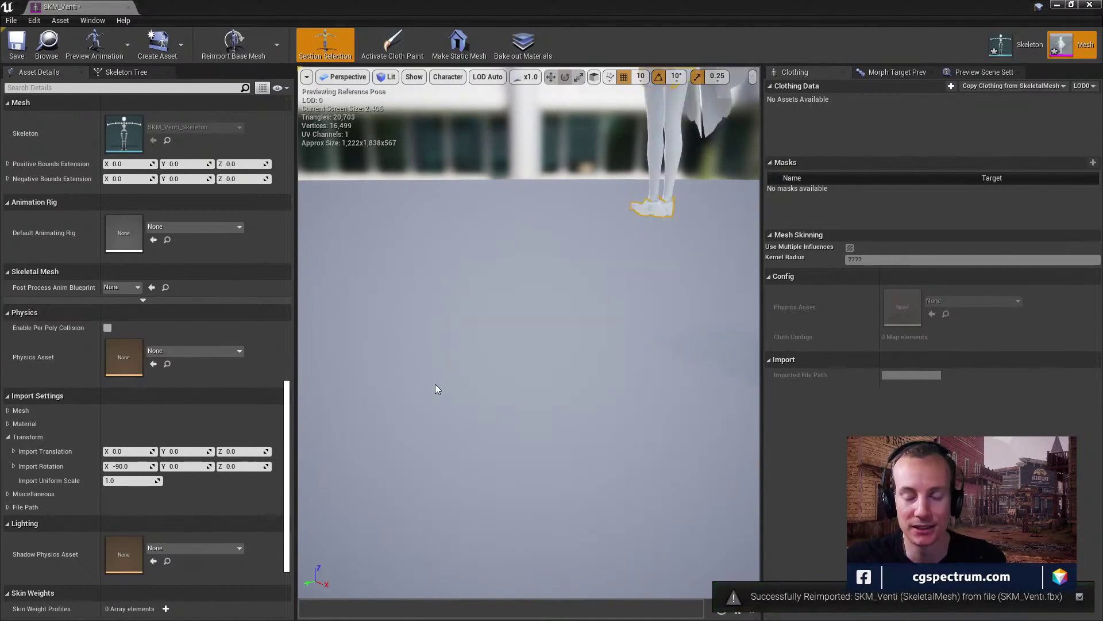
Display the bones in the SKM_Venti preview and examine how the skeleton lines up with the mesh.
{"action": "left_click_drag", "start_coordinate": [436, 384], "coordinate": [439, 345]}
{"action": "left_click", "coordinate": [448, 76]}
{"action": "mouse_move", "coordinate": [473, 130]}
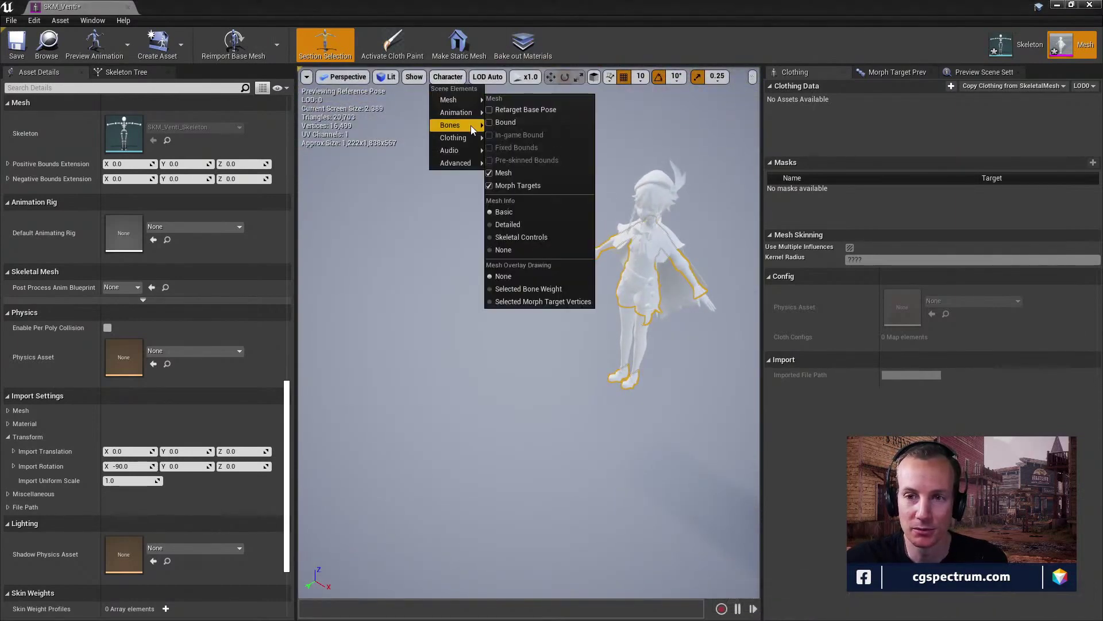
{"action": "left_click", "coordinate": [525, 182]}
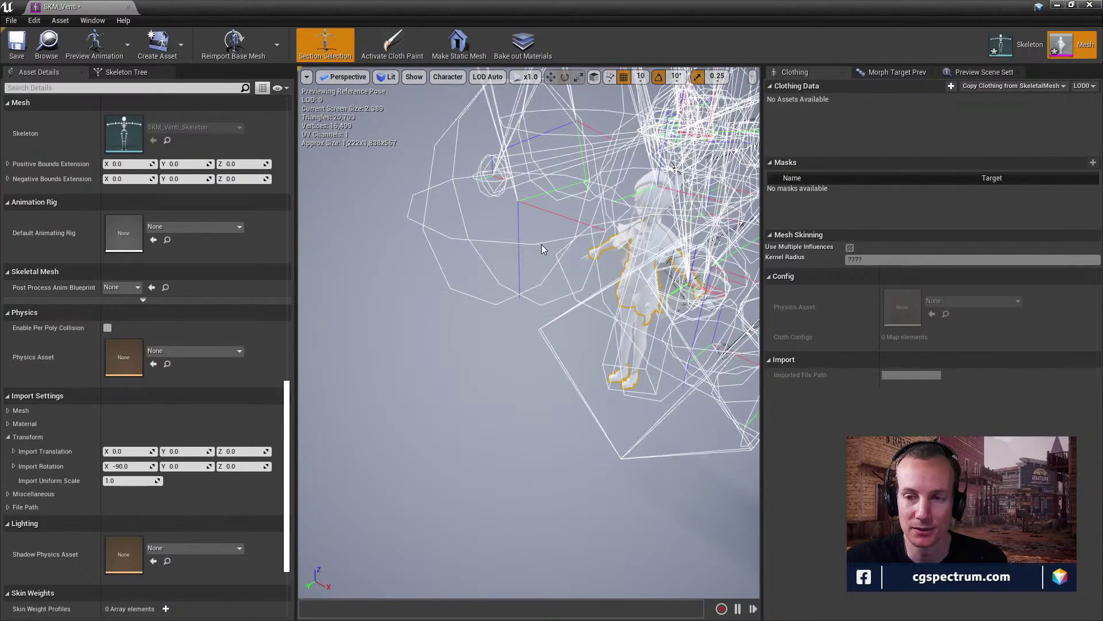
{"action": "mouse_move", "coordinate": [542, 248]}
{"action": "left_mouse_down"}
{"action": "mouse_move", "coordinate": [534, 195]}
{"action": "mouse_move", "coordinate": [543, 264]}
{"action": "mouse_move", "coordinate": [543, 248]}
{"action": "left_mouse_up"}
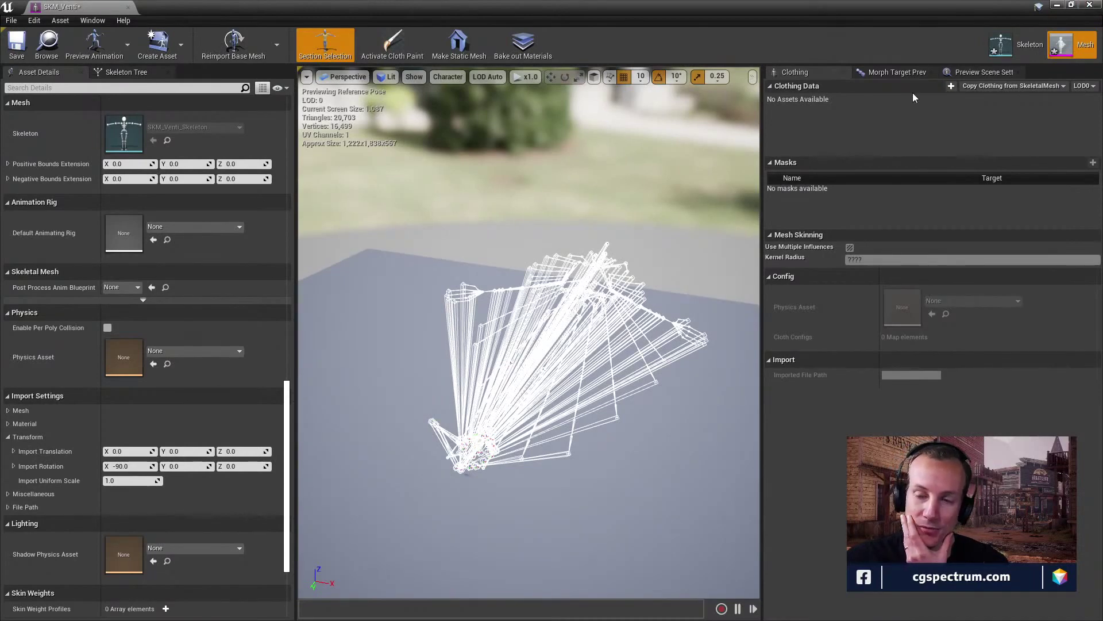
Restore the mesh editor to a smaller window and close the Message Log.
{"action": "left_click", "coordinate": [1071, 4]}
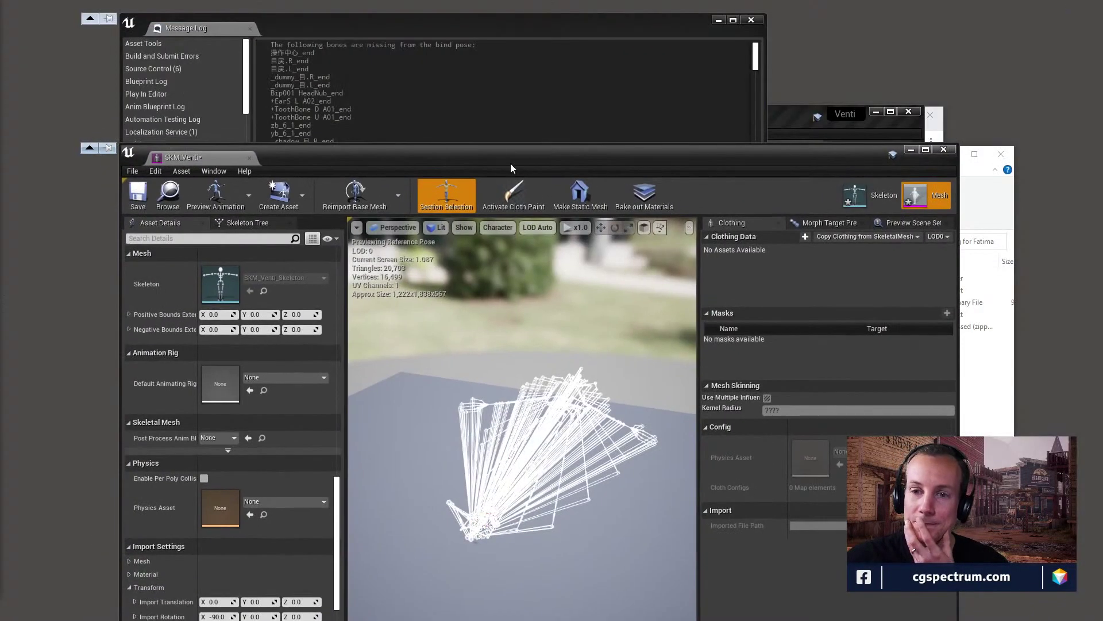
{"action": "left_click", "coordinate": [618, 58]}
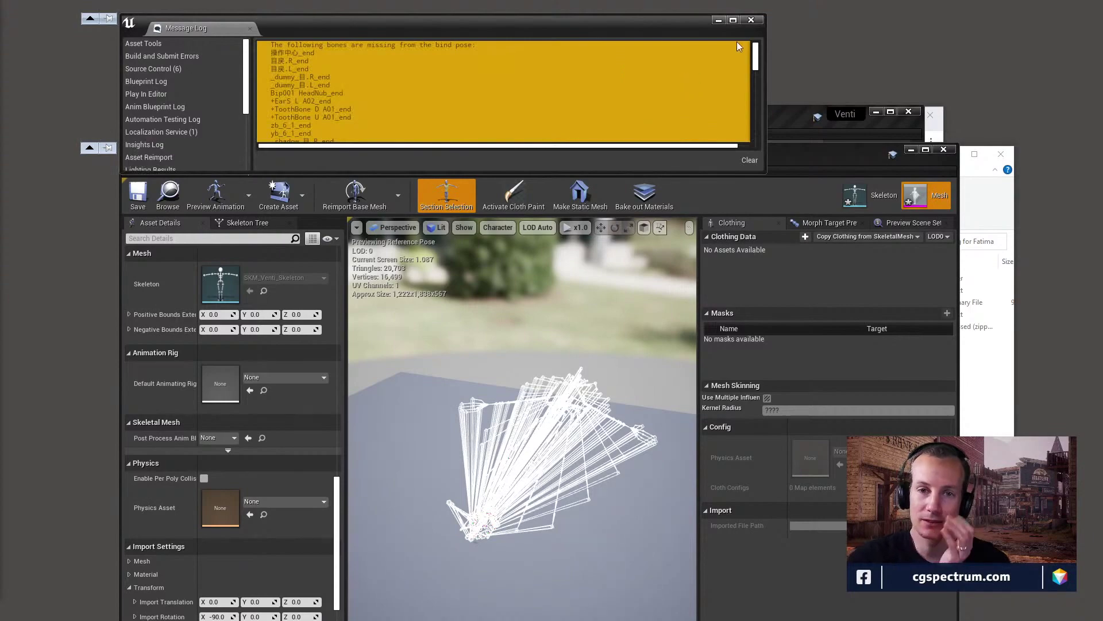
{"action": "left_click", "coordinate": [751, 20]}
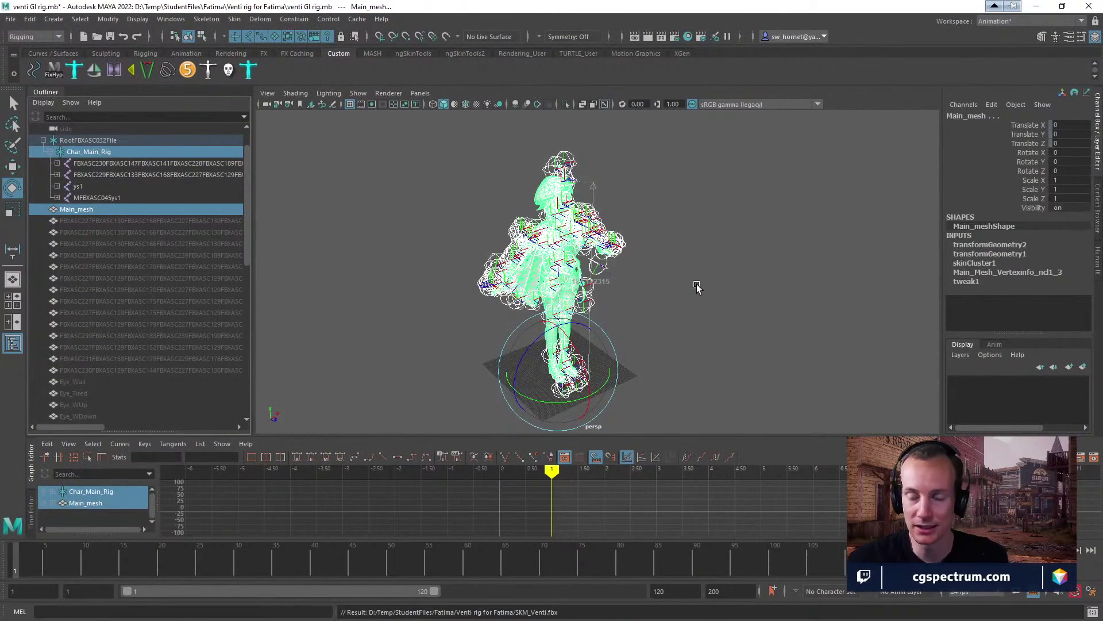
Switch to Maya and undo the transform edits on the rig and Main_mesh, back to before the mesh's first transform freeze.
{"action": "left_click", "coordinate": [696, 287]}
{"action": "left_click", "coordinate": [552, 334]}
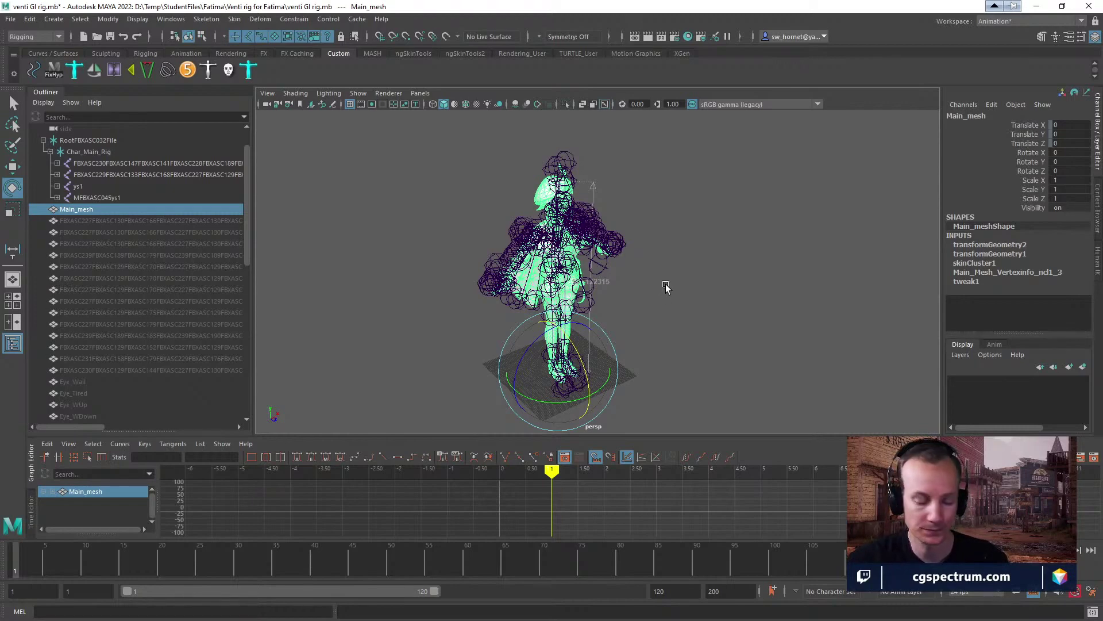
{"action": "key", "text": "z"}
{"action": "key", "text": "z"}
{"action": "key", "text": "z"}
{"action": "key", "text": "z"}
{"action": "key", "text": "z"}
{"action": "key", "text": "z"}
{"action": "key", "text": "z"}
{"action": "key", "text": "z"}
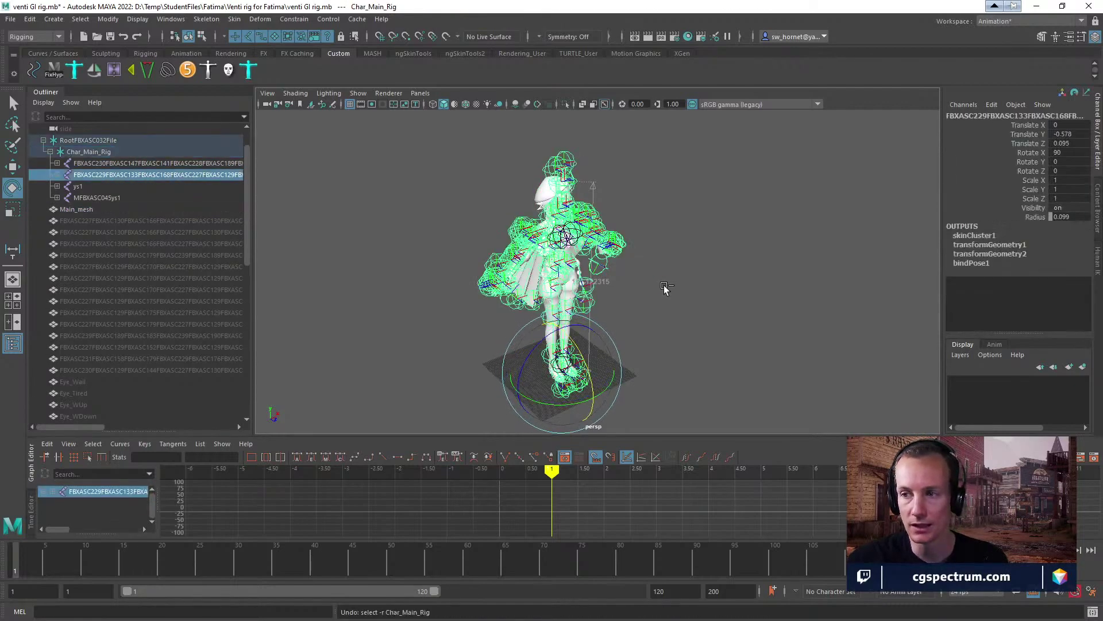
{"action": "key", "text": "z"}
{"action": "key", "text": "z"}
{"action": "key", "text": "z"}
{"action": "key", "text": "z"}
{"action": "key", "text": "z"}
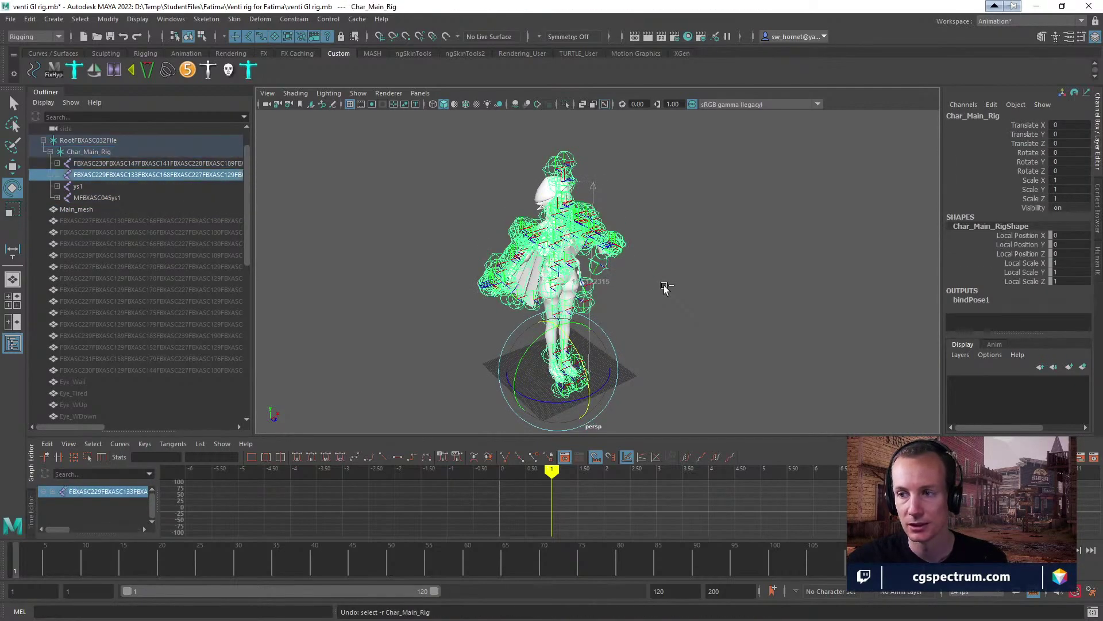
{"action": "key", "text": "z"}
{"action": "key", "text": "z"}
{"action": "key", "text": "z"}
{"action": "key", "text": "z"}
{"action": "key", "text": "z"}
{"action": "key", "text": "z"}
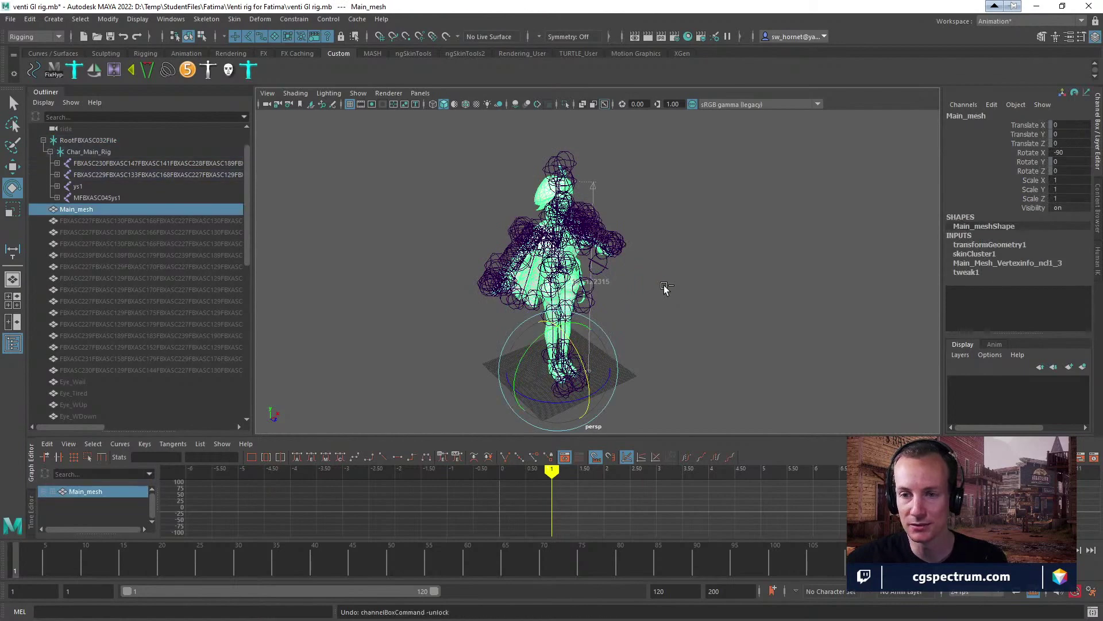
{"action": "key", "text": "z"}
{"action": "key", "text": "z"}
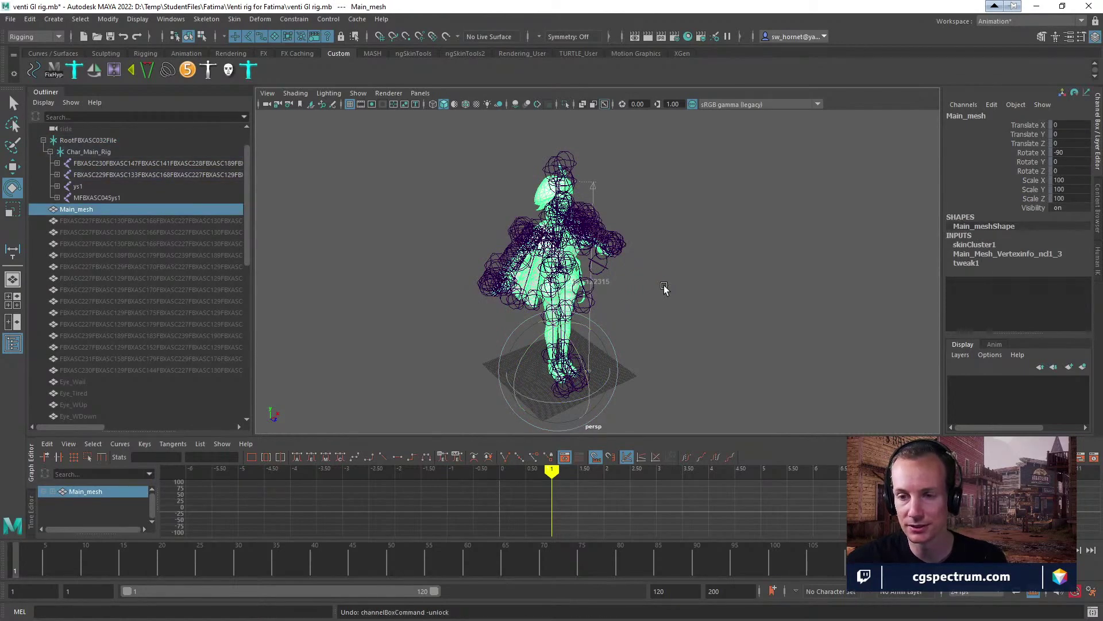
Compare the transform values of Main_mesh and Char_Main_Rig while viewing the character's legs up close.
{"action": "left_click", "coordinate": [638, 308]}
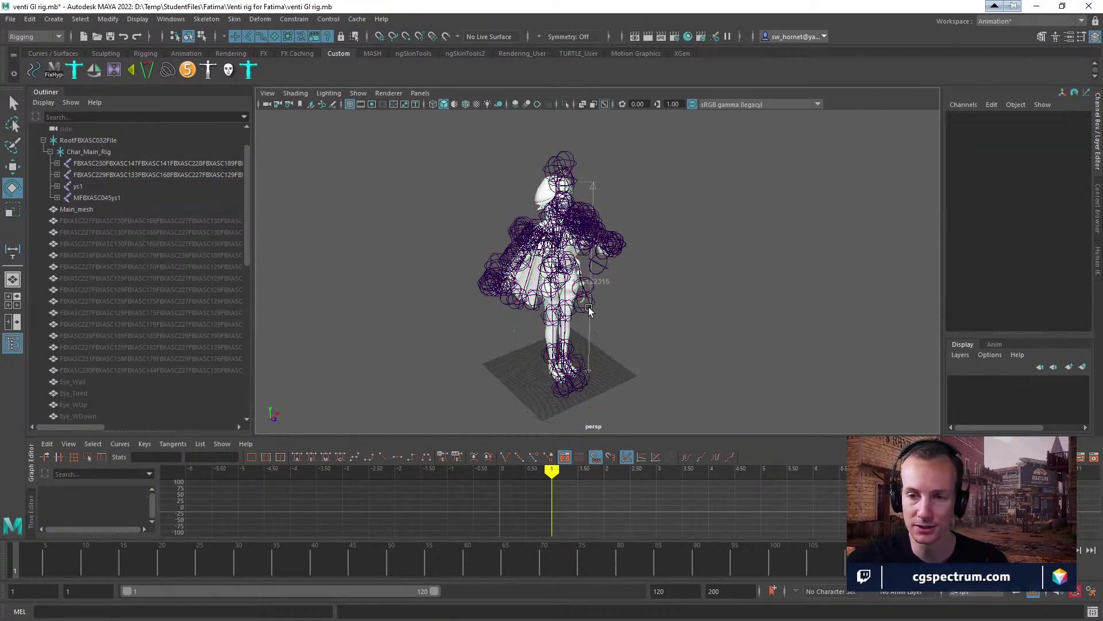
{"action": "scroll", "coordinate": [602, 317], "scroll_direction": "up", "scroll_amount": 8}
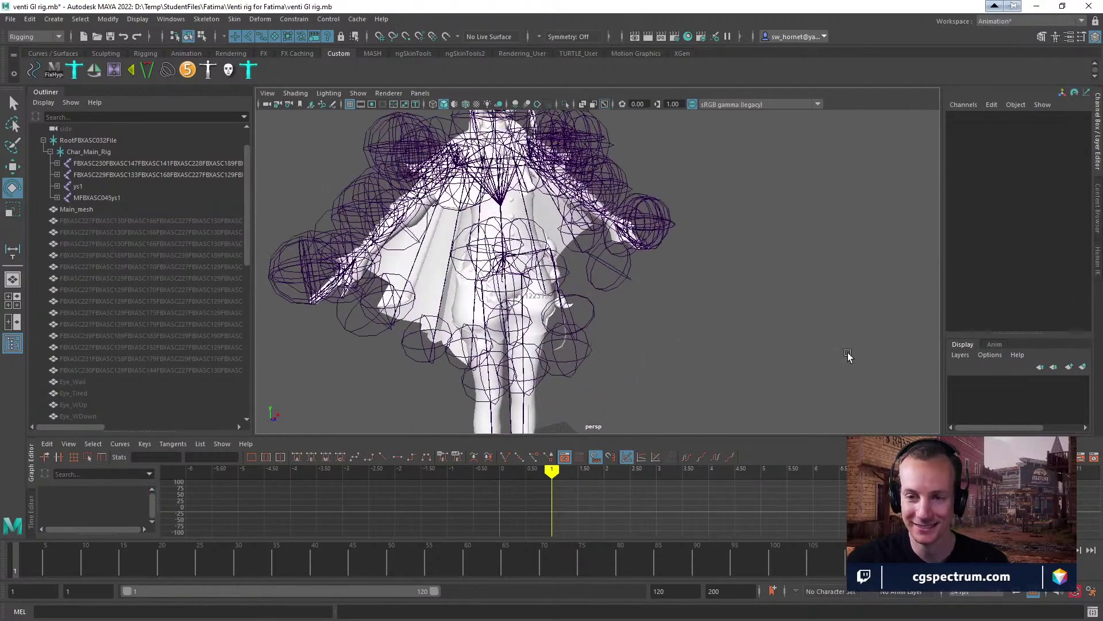
{"action": "middle_click_drag", "start_coordinate": [664, 318], "coordinate": [655, 262], "text": "alt"}
{"action": "left_click", "coordinate": [533, 325]}
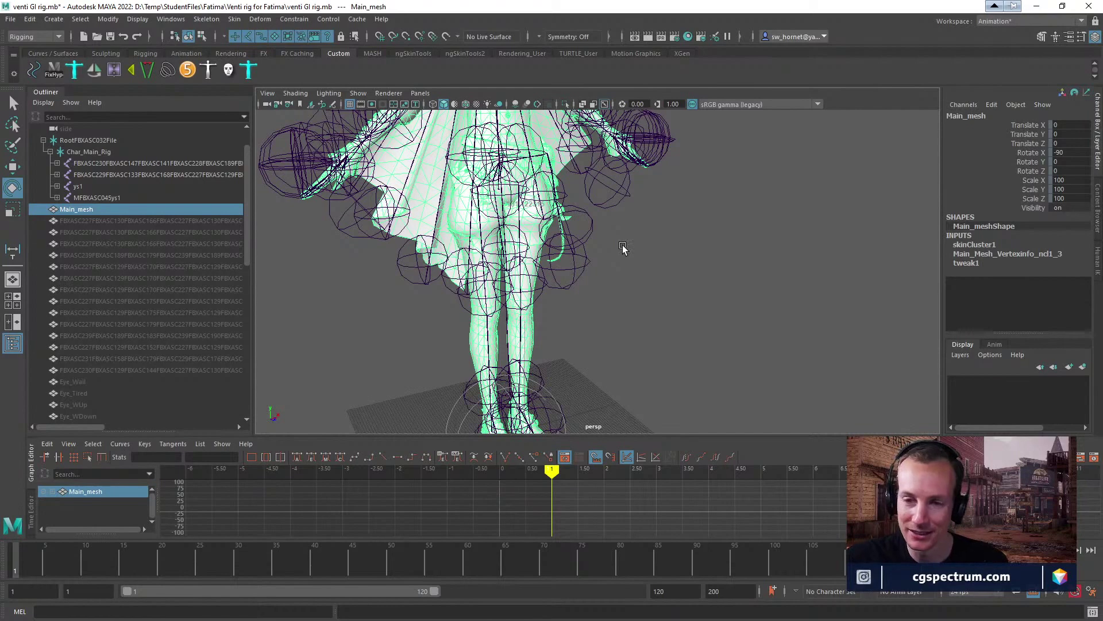
{"action": "left_click", "coordinate": [92, 152]}
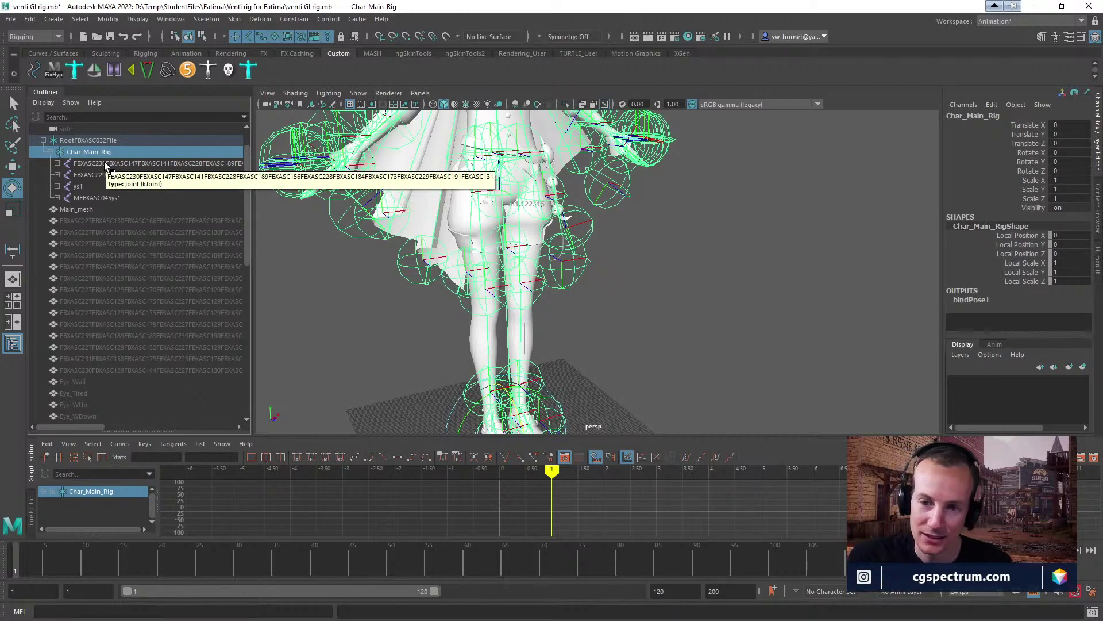
{"action": "right_click_drag", "start_coordinate": [639, 302], "coordinate": [618, 288]}
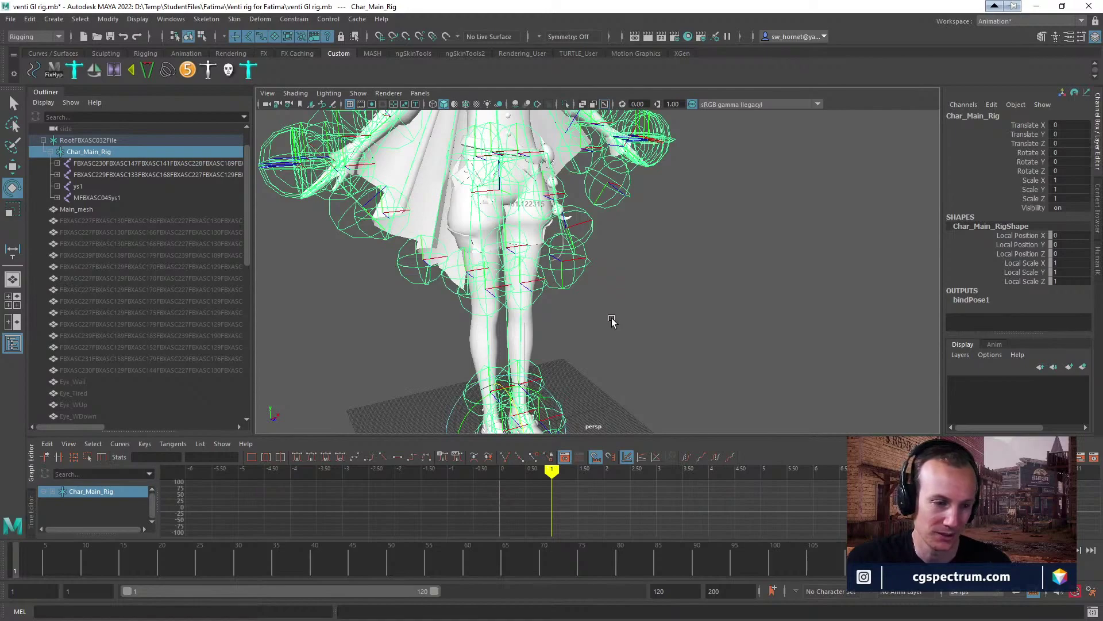
Duplicate the character mesh Main_mesh.
{"action": "left_click_drag", "start_coordinate": [612, 321], "coordinate": [623, 271], "text": "alt"}
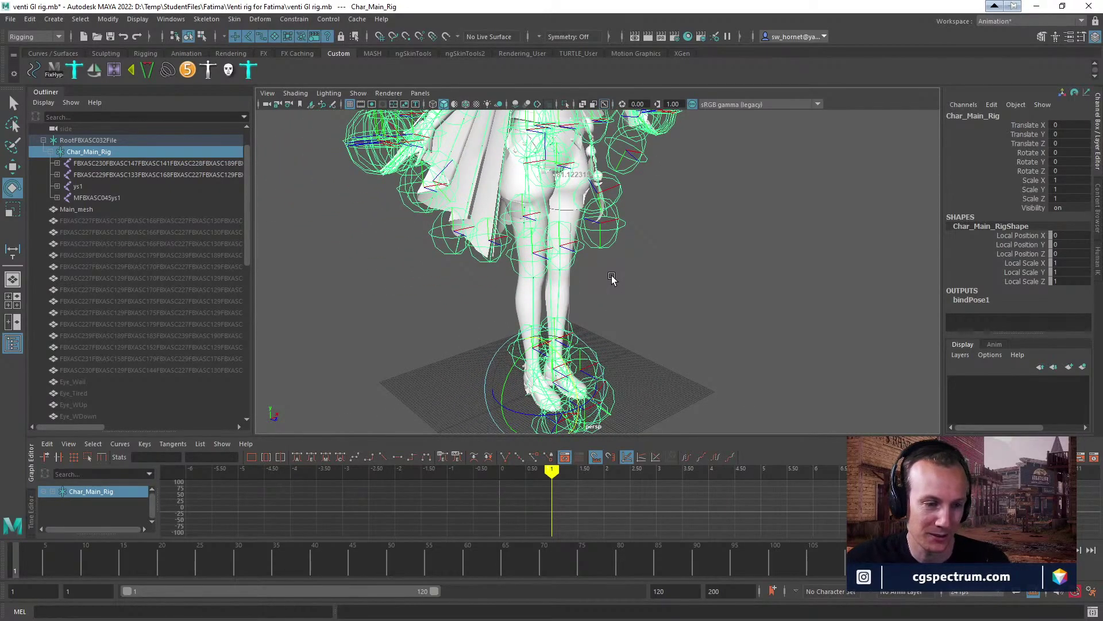
{"action": "mouse_move", "coordinate": [593, 270]}
{"action": "left_mouse_down", "text": "alt"}
{"action": "mouse_move", "coordinate": [683, 266]}
{"action": "mouse_move", "coordinate": [570, 290]}
{"action": "mouse_move", "coordinate": [591, 265]}
{"action": "mouse_move", "coordinate": [591, 285]}
{"action": "left_mouse_up", "text": "alt"}
{"action": "left_click", "coordinate": [535, 281]}
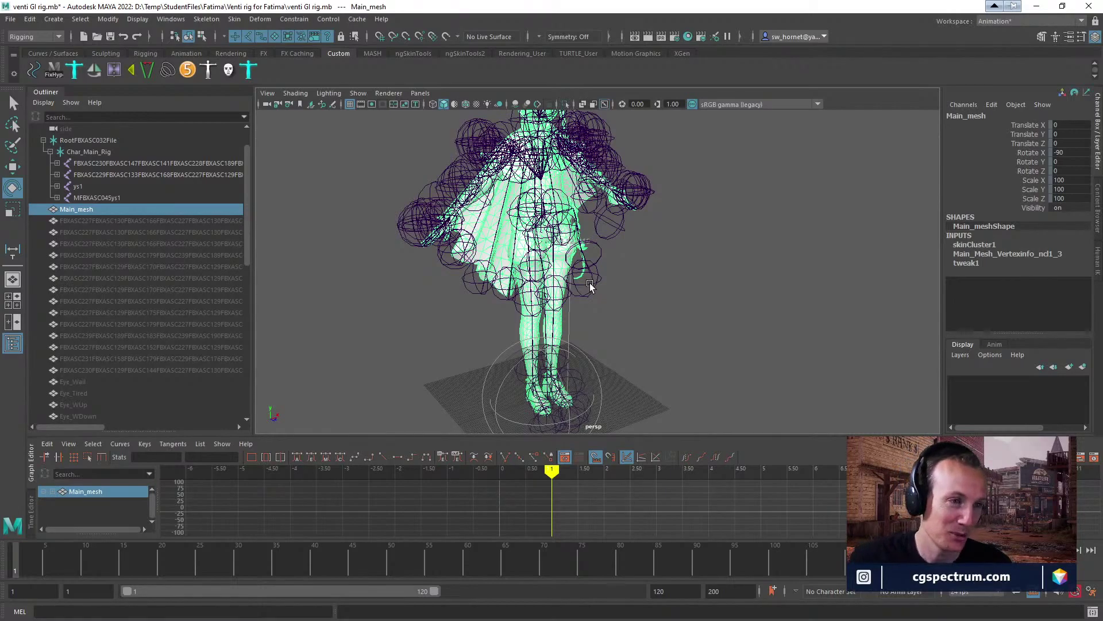
{"action": "left_click_drag", "start_coordinate": [623, 288], "coordinate": [646, 302], "text": "alt"}
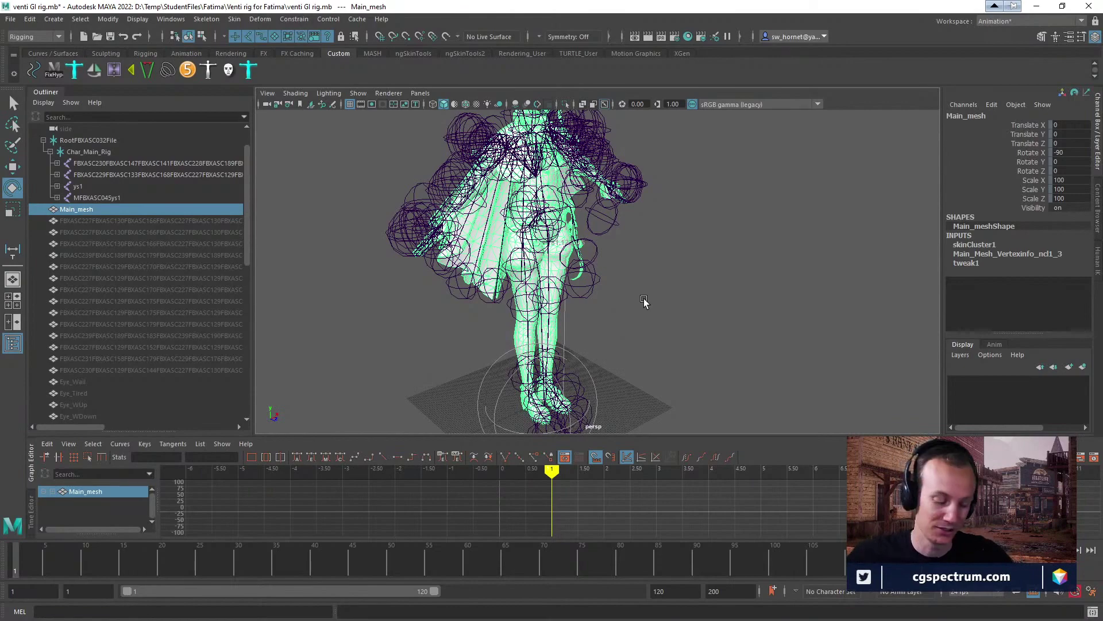
{"action": "mouse_move", "coordinate": [569, 247]}
{"action": "left_mouse_down", "text": "alt"}
{"action": "mouse_move", "coordinate": [608, 278]}
{"action": "mouse_move", "coordinate": [602, 228]}
{"action": "mouse_move", "coordinate": [563, 244]}
{"action": "left_mouse_up", "text": "alt"}
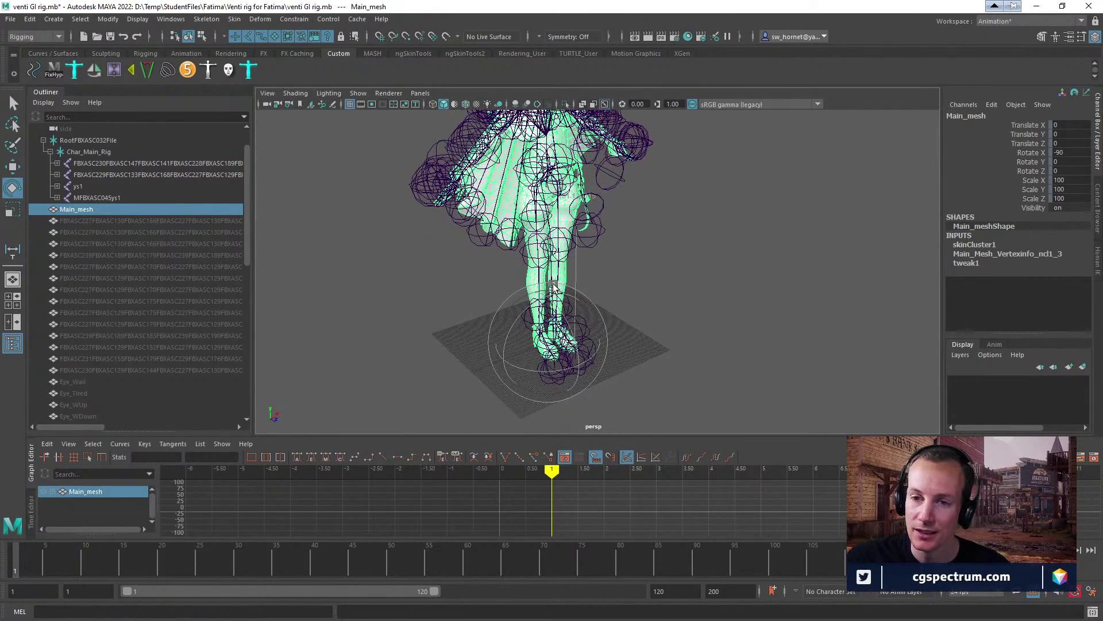
{"action": "key", "text": "ctrl+d"}
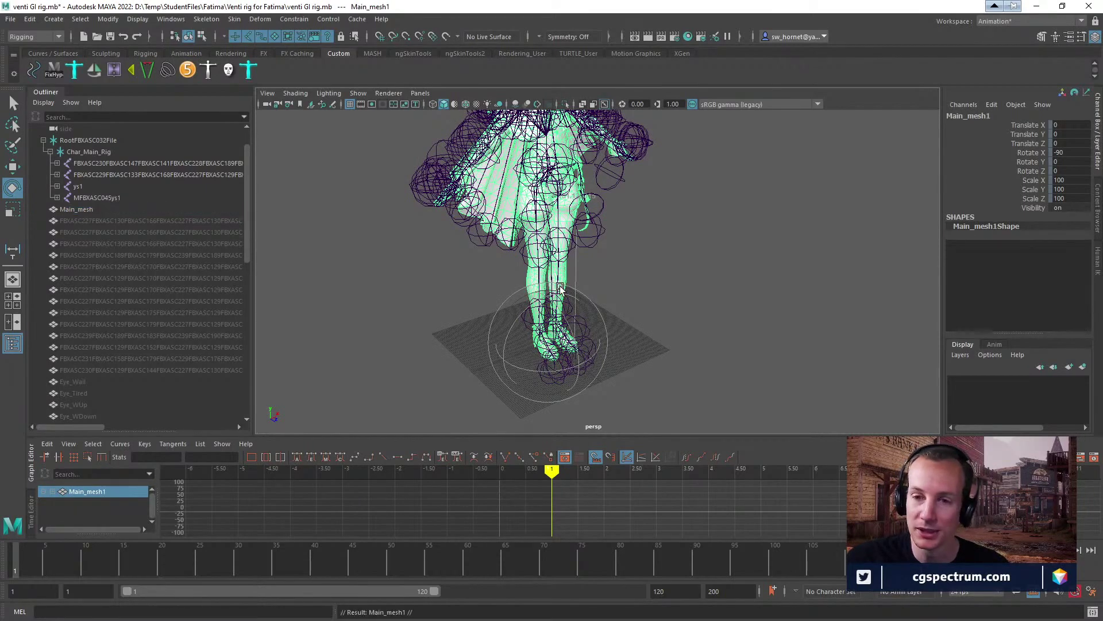
Freeze the translate, rotate and scale channels of the duplicated mesh Main_mesh1.
{"action": "scroll", "coordinate": [118, 226], "scroll_direction": "down", "scroll_amount": 10}
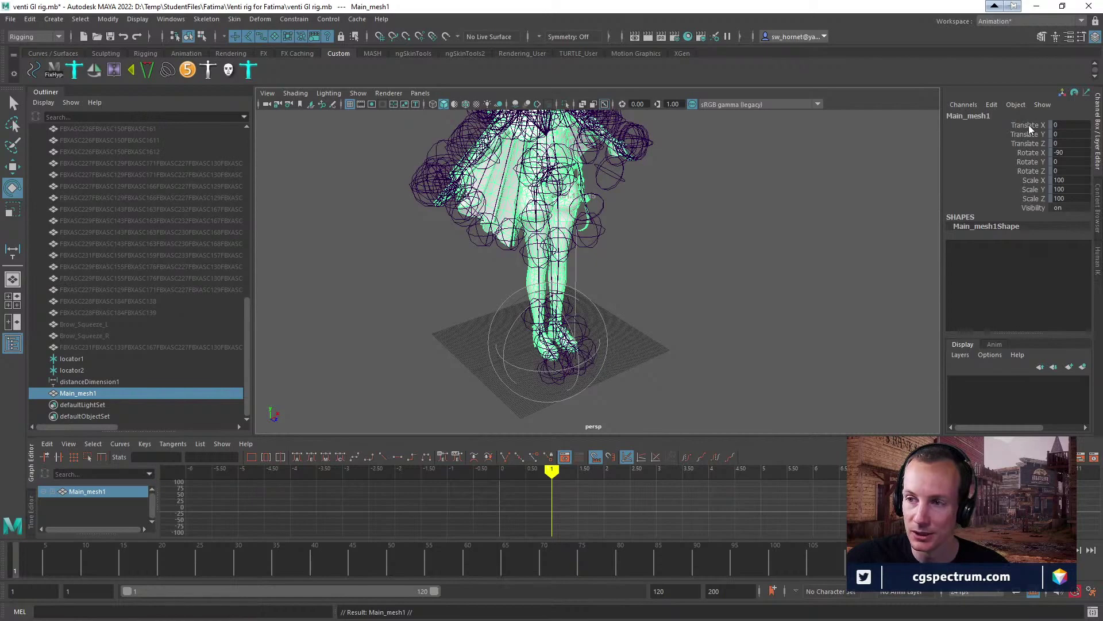
{"action": "left_click_drag", "start_coordinate": [1030, 129], "coordinate": [1037, 206]}
{"action": "right_click", "coordinate": [1039, 201]}
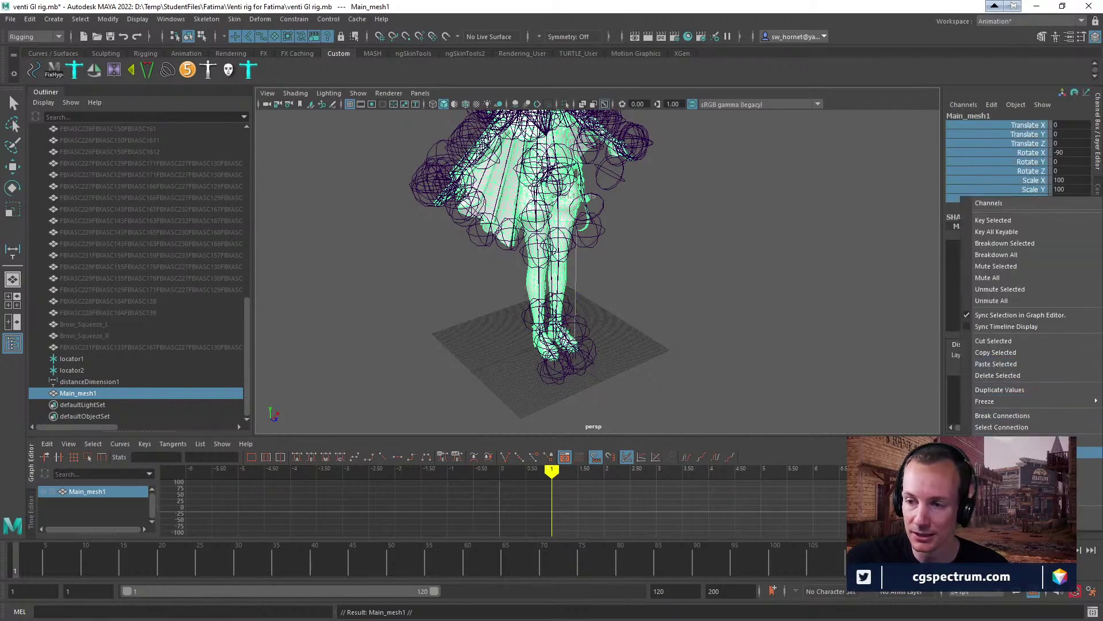
{"action": "left_click", "coordinate": [1063, 246]}
{"action": "right_click", "coordinate": [1002, 162]}
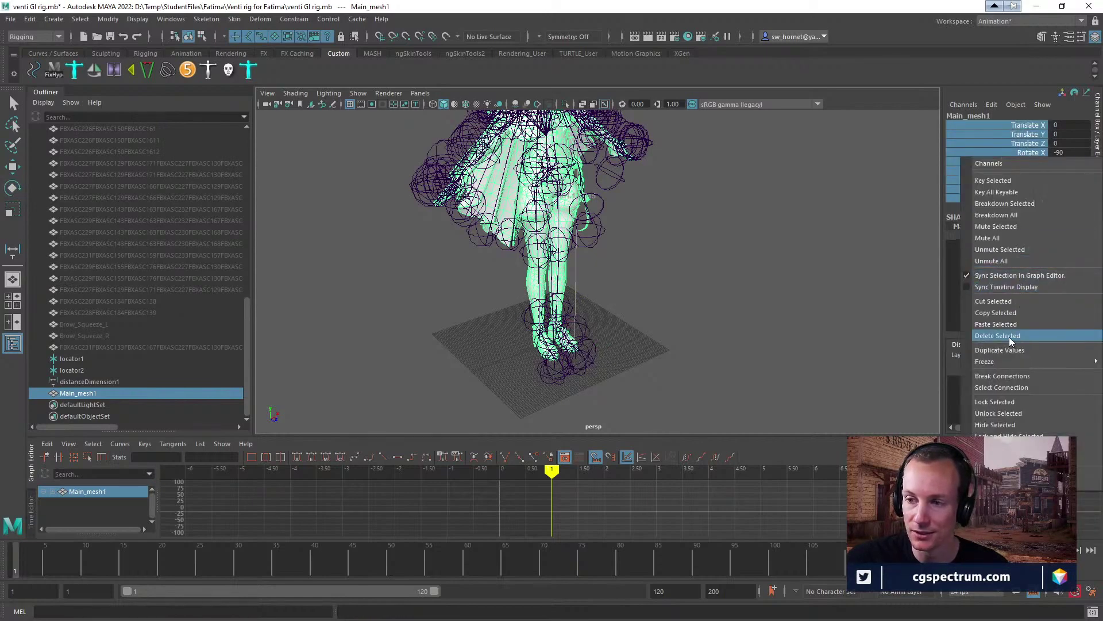
{"action": "mouse_move", "coordinate": [1008, 362]}
{"action": "left_click", "coordinate": [918, 396]}
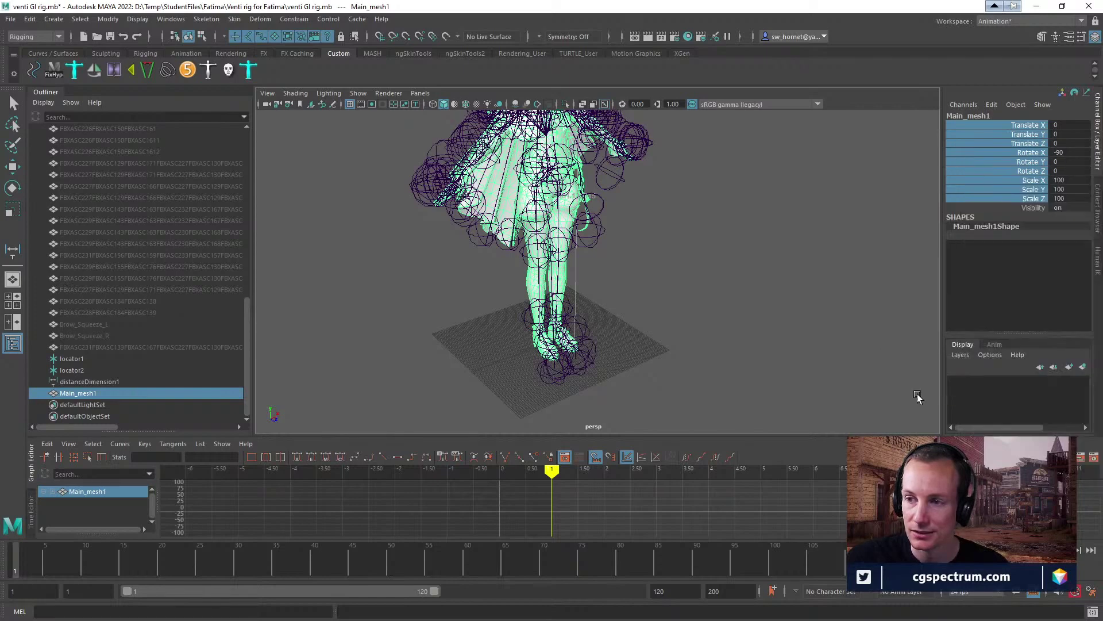
{"action": "left_click", "coordinate": [662, 313]}
Test-rotate the character's right lower-leg joint to check how the skinned mesh follows, and undo each rotation.
{"action": "left_click", "coordinate": [534, 285]}
{"action": "key", "text": "e"}
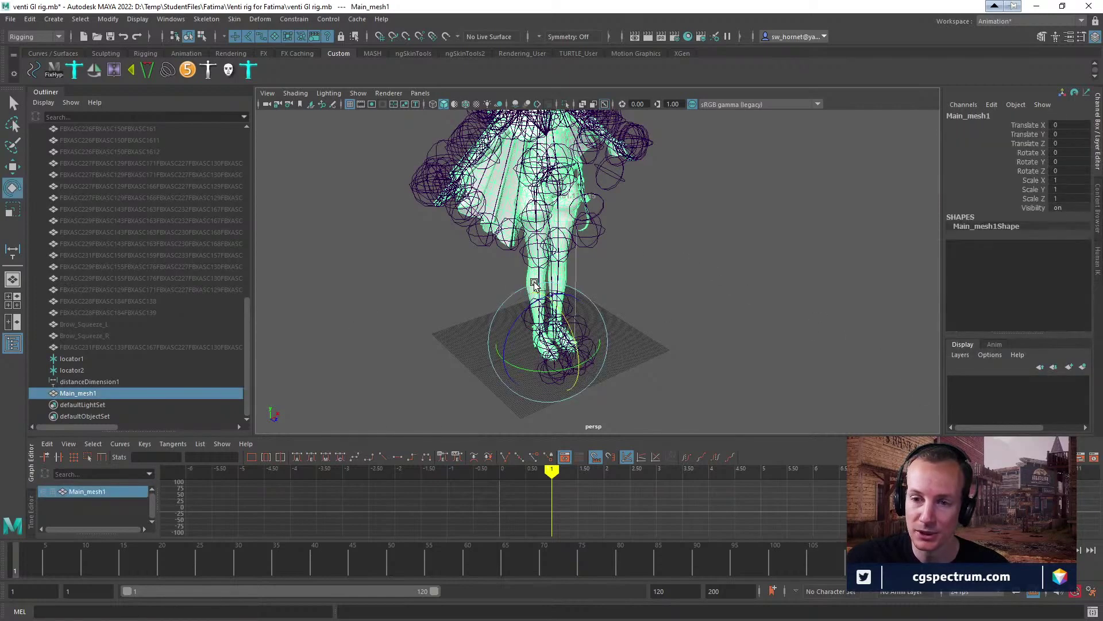
{"action": "left_click", "coordinate": [540, 278]}
{"action": "left_click_drag", "start_coordinate": [545, 280], "coordinate": [579, 305]}
{"action": "key", "text": "ctrl+z"}
{"action": "right_click_drag", "start_coordinate": [676, 294], "coordinate": [800, 339], "text": "alt"}
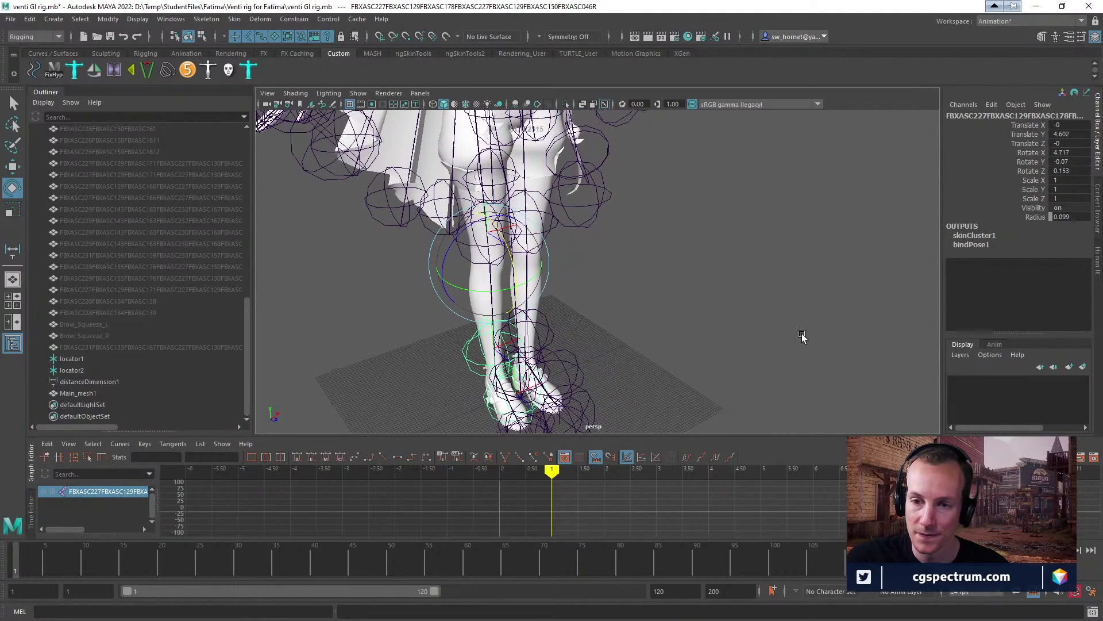
{"action": "left_click", "coordinate": [800, 340]}
{"action": "left_click", "coordinate": [492, 284]}
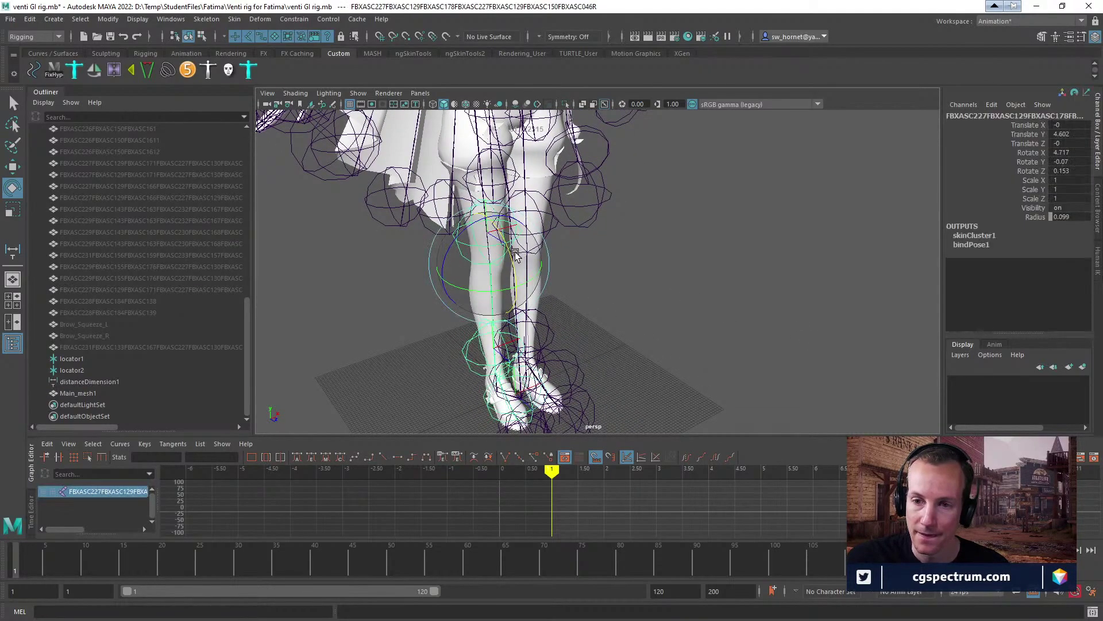
{"action": "left_click_drag", "start_coordinate": [520, 257], "coordinate": [528, 301]}
{"action": "key", "text": "ctrl+z"}
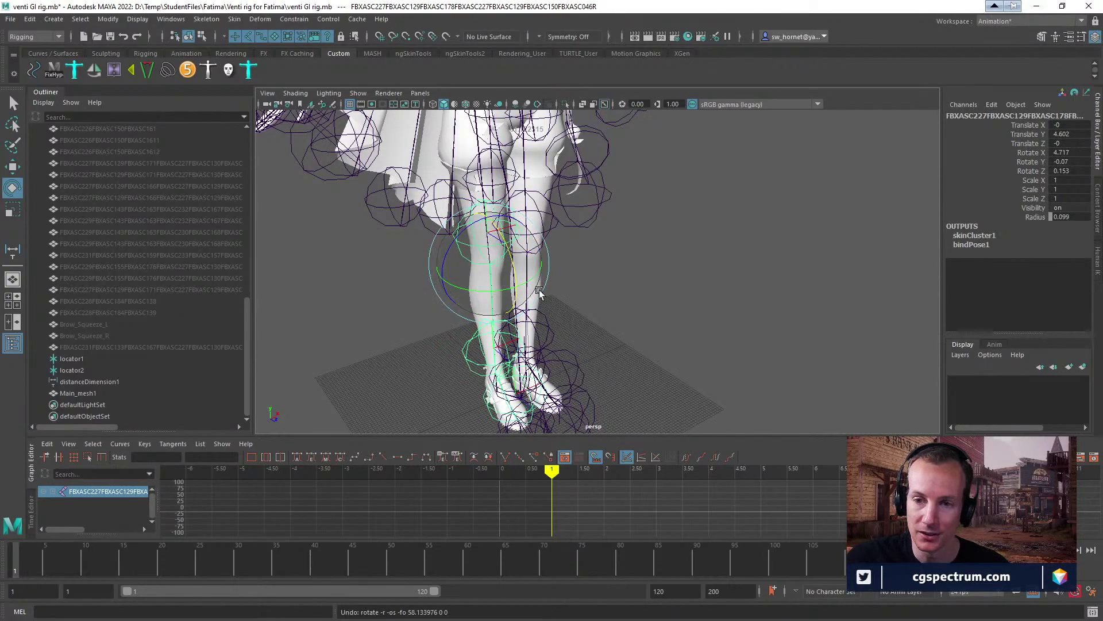
Test-rotate the character's left lower-leg joint and undo the rotation.
{"action": "scroll", "coordinate": [599, 291], "scroll_direction": "up", "scroll_amount": 3}
{"action": "middle_click_drag", "start_coordinate": [599, 291], "coordinate": [660, 266], "text": "alt"}
{"action": "left_click", "coordinate": [550, 228]}
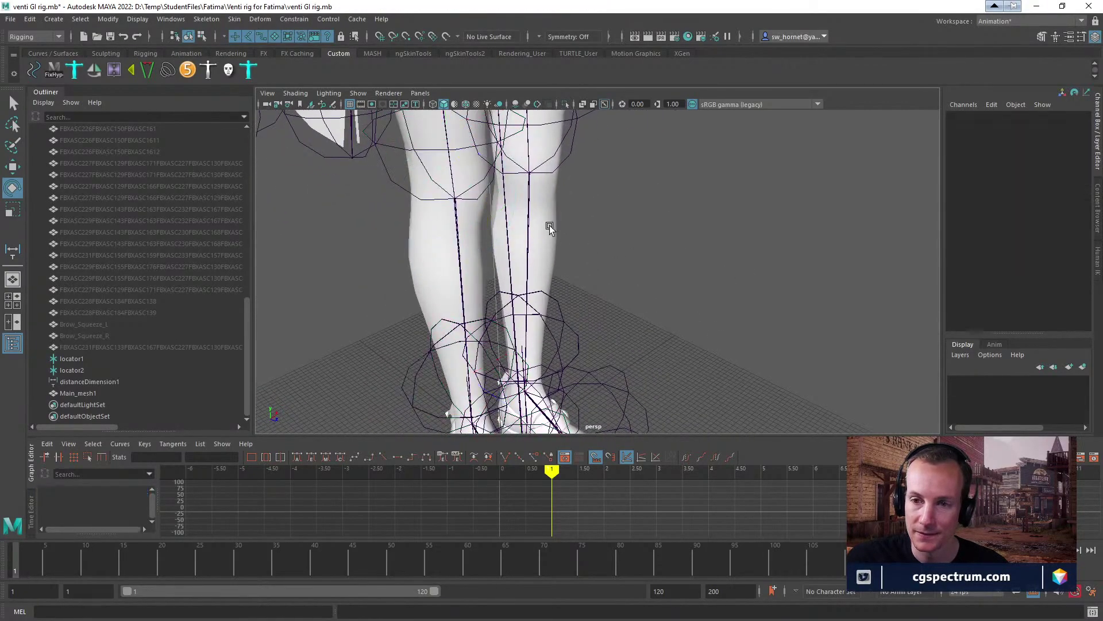
{"action": "left_click", "coordinate": [527, 227]}
{"action": "left_click_drag", "start_coordinate": [558, 156], "coordinate": [570, 210]}
{"action": "key", "text": "ctrl+z"}
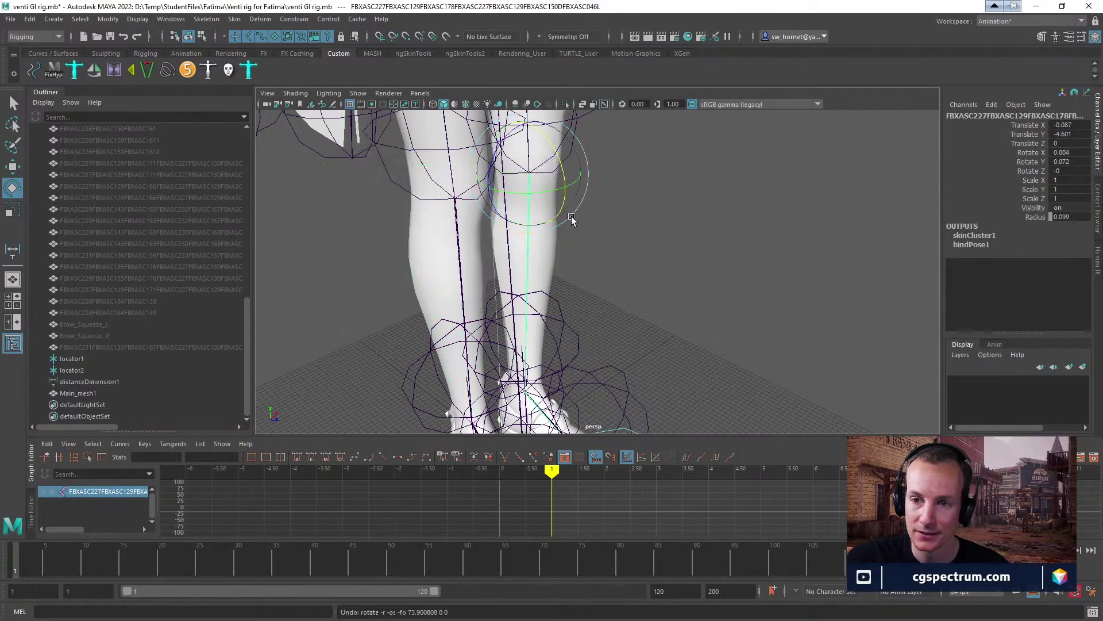
Try rotating the right lower-leg joint again and the right hip joint, undoing each rotation.
{"action": "left_click", "coordinate": [458, 269]}
{"action": "left_click_drag", "start_coordinate": [466, 248], "coordinate": [389, 291]}
{"action": "key", "text": "ctrl+z"}
{"action": "scroll", "coordinate": [547, 246], "scroll_direction": "up", "scroll_amount": 3}
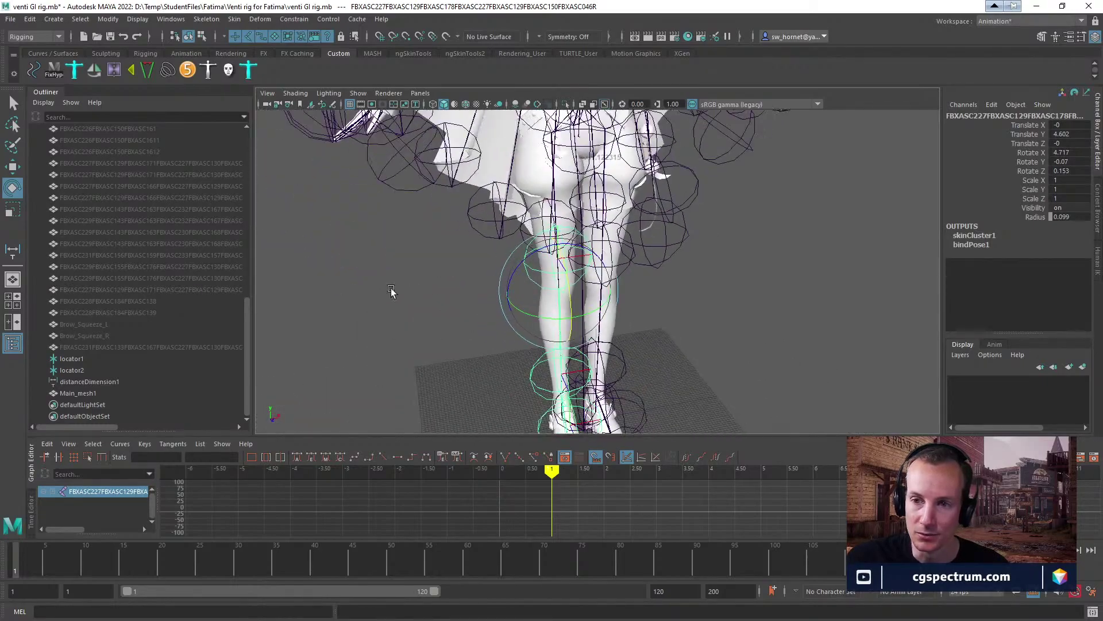
{"action": "scroll", "coordinate": [575, 256], "scroll_direction": "up", "scroll_amount": 2}
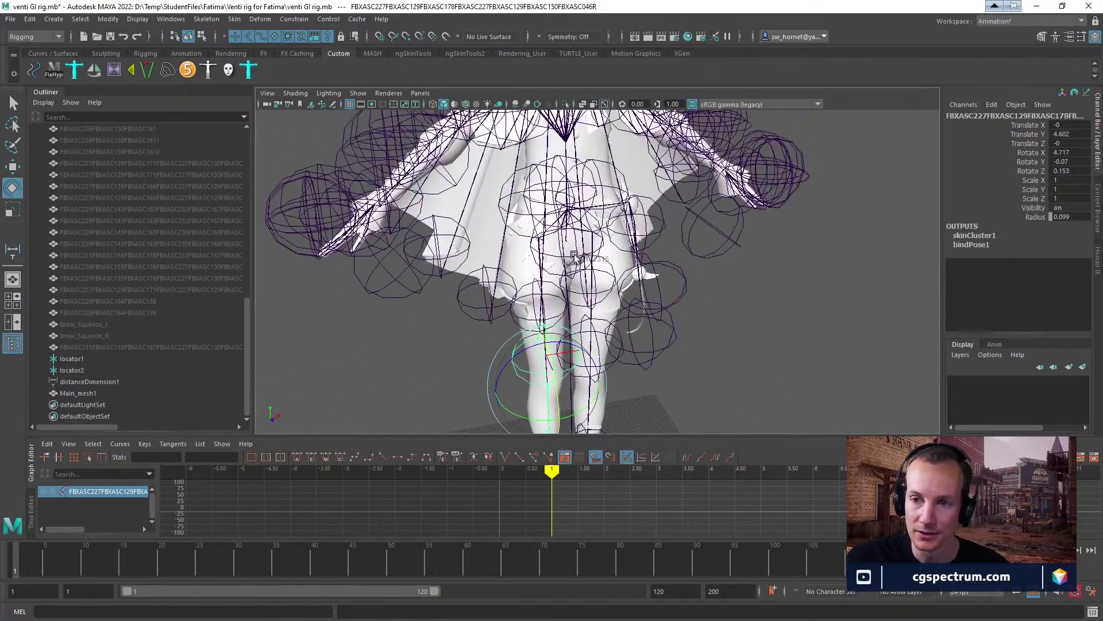
{"action": "mouse_move", "coordinate": [574, 255]}
{"action": "left_mouse_down", "text": "alt"}
{"action": "mouse_move", "coordinate": [621, 247]}
{"action": "mouse_move", "coordinate": [586, 257]}
{"action": "mouse_move", "coordinate": [591, 276]}
{"action": "mouse_move", "coordinate": [582, 240]}
{"action": "mouse_move", "coordinate": [592, 276]}
{"action": "mouse_move", "coordinate": [586, 252]}
{"action": "left_mouse_up", "text": "alt"}
{"action": "left_click", "coordinate": [587, 257]}
{"action": "key", "text": "ctrl+z"}
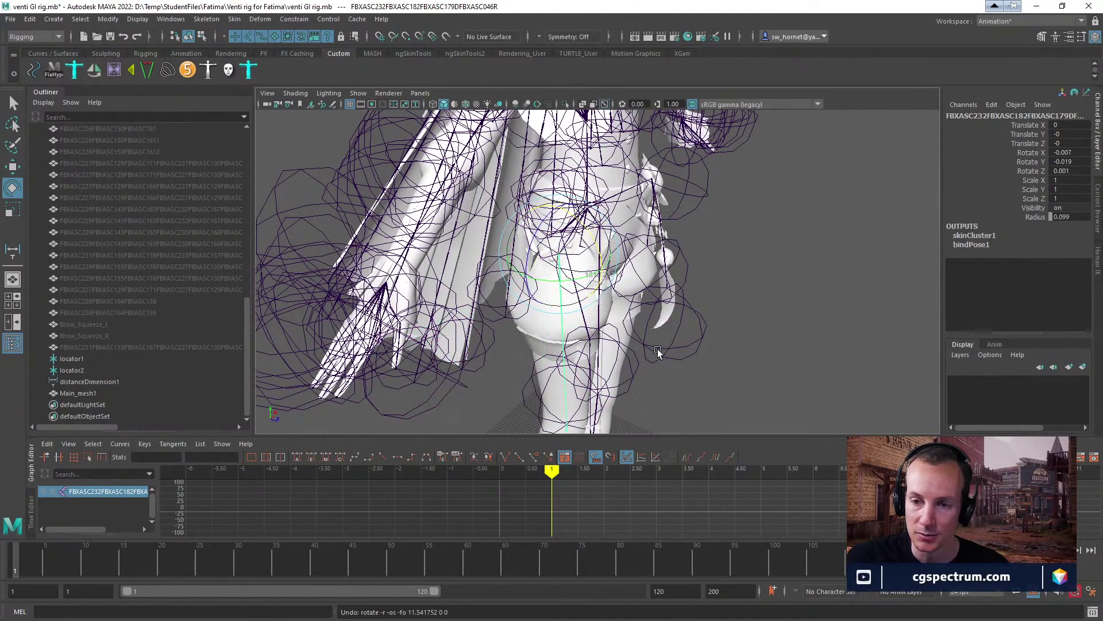
Select the duplicated mesh Main_mesh1 and review its translate, rotate and scale channels.
{"action": "right_click_drag", "start_coordinate": [658, 352], "coordinate": [781, 333], "text": "alt"}
{"action": "middle_click_drag", "start_coordinate": [603, 422], "coordinate": [546, 299], "text": "alt"}
{"action": "right_click_drag", "start_coordinate": [510, 238], "coordinate": [380, 337], "text": "alt"}
{"action": "right_click_drag", "start_coordinate": [719, 315], "coordinate": [453, 315], "text": "alt"}
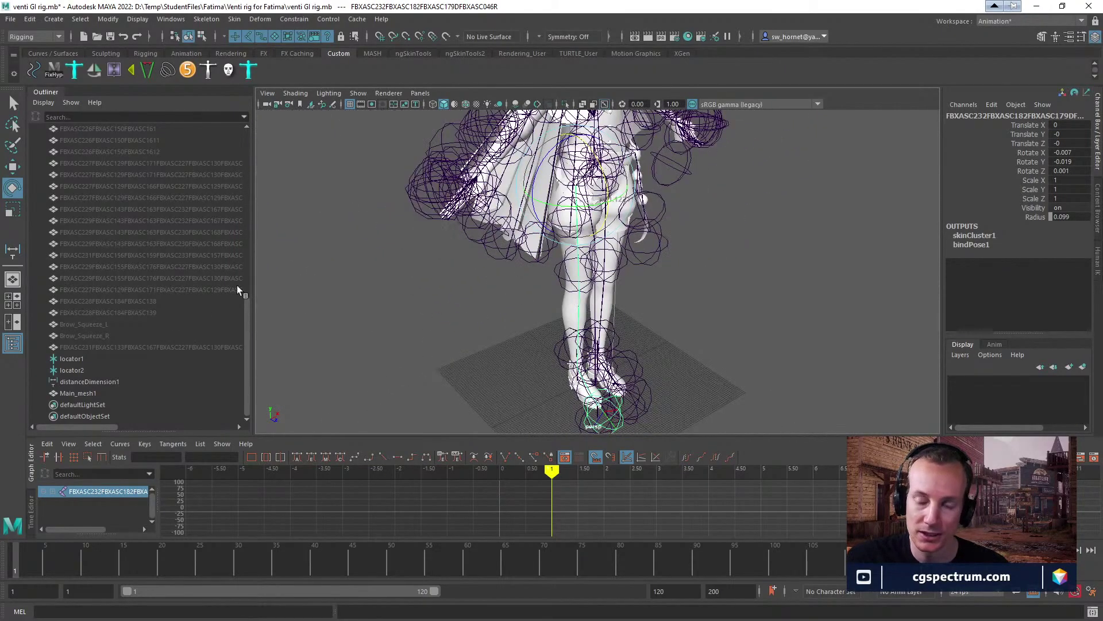
{"action": "left_click_drag", "start_coordinate": [804, 244], "coordinate": [542, 330], "text": "alt"}
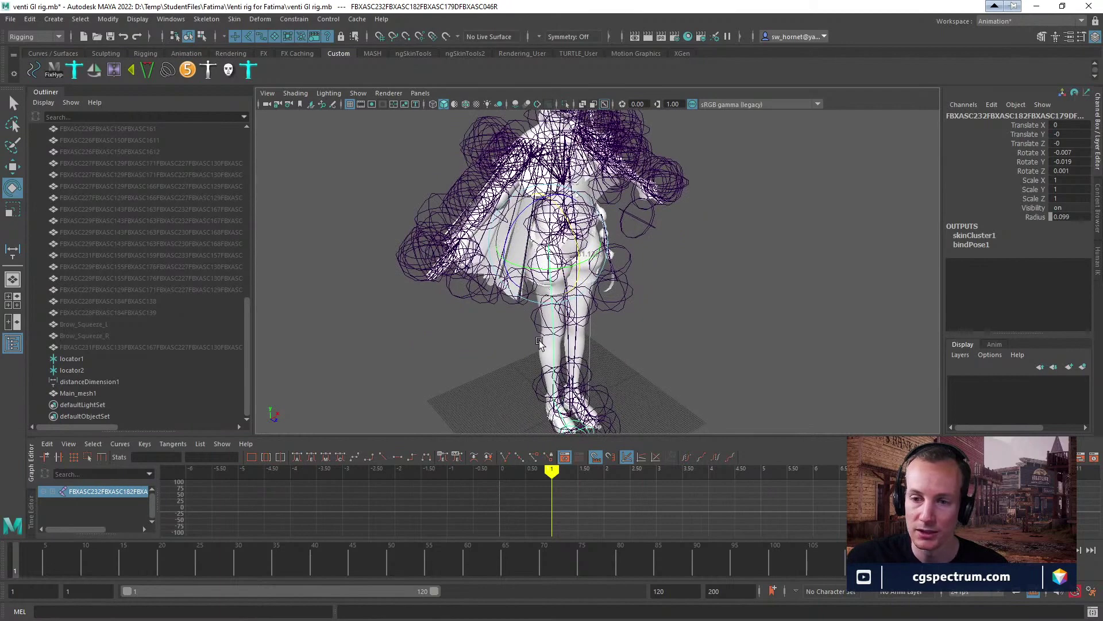
{"action": "left_click", "coordinate": [539, 343]}
{"action": "left_click", "coordinate": [78, 393]}
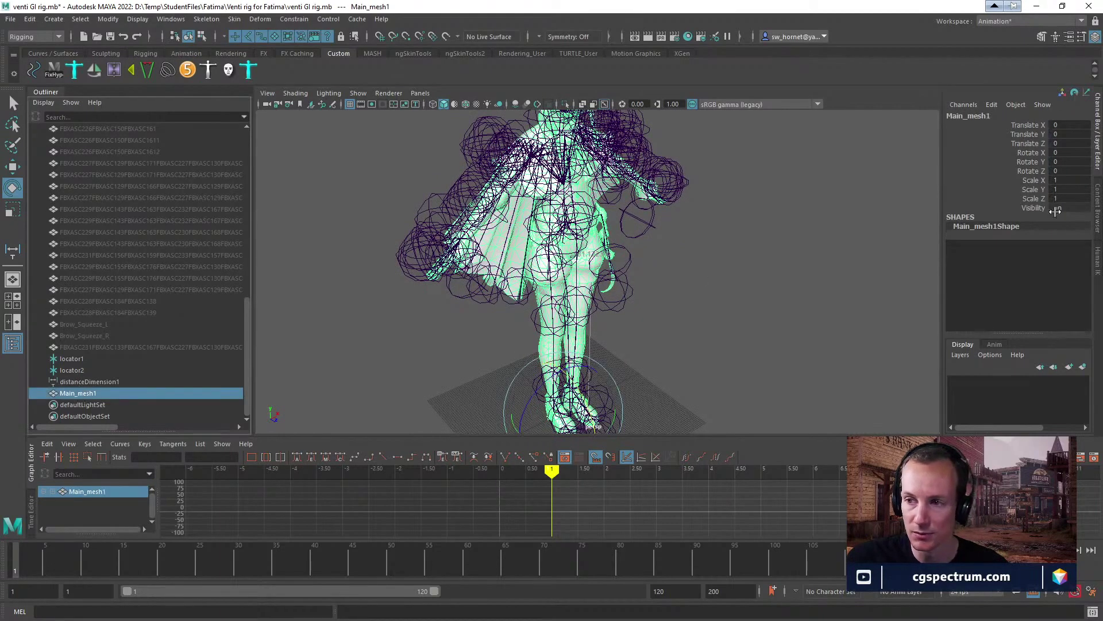
{"action": "left_click_drag", "start_coordinate": [1026, 125], "coordinate": [1030, 198]}
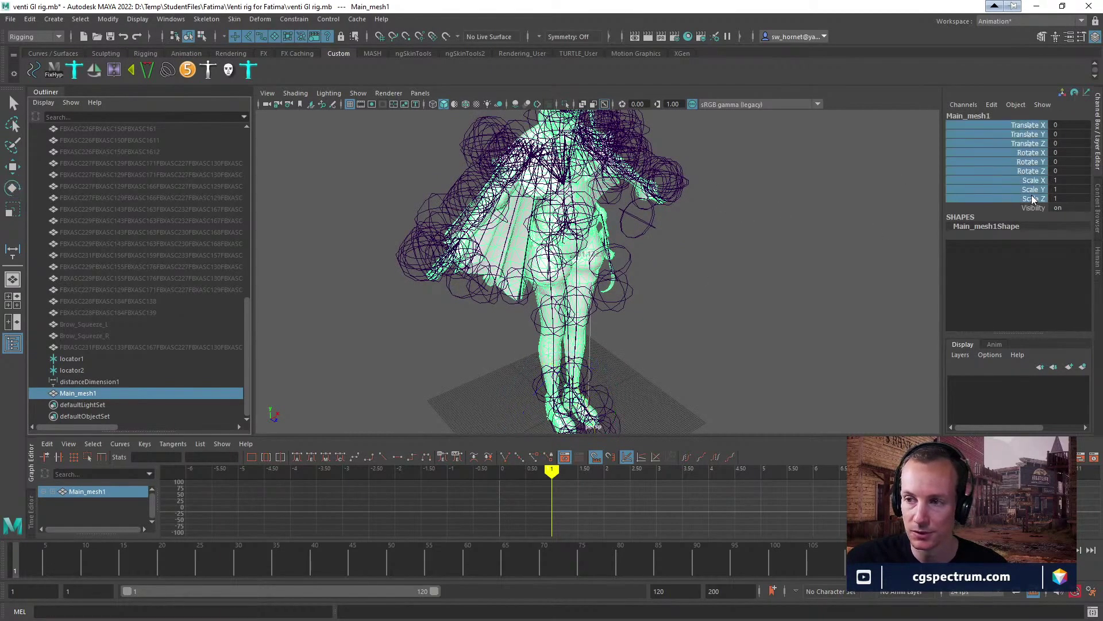
{"action": "right_click", "coordinate": [1030, 196]}
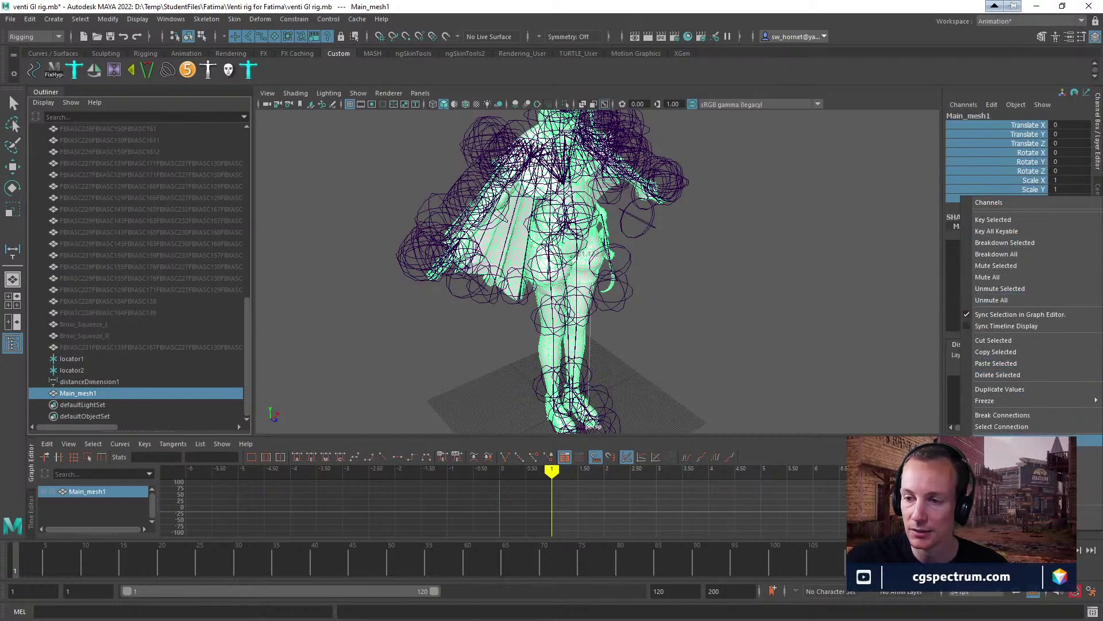
{"action": "left_click", "coordinate": [894, 366]}
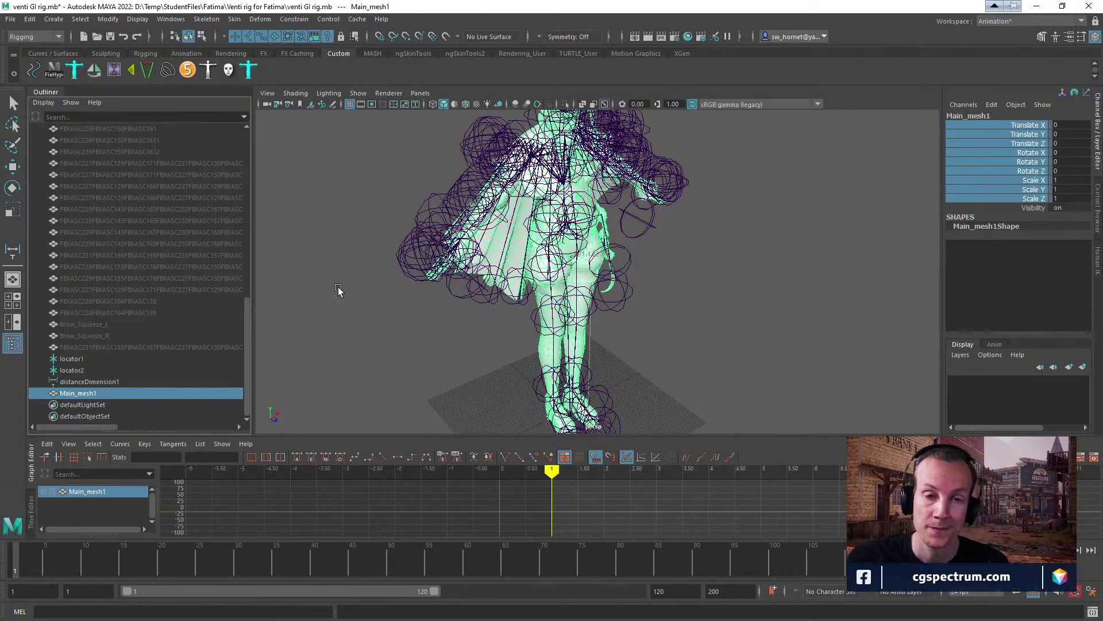
Select the four top joints under Char_Main_Rig together with the duplicated mesh Main_mesh1.
{"action": "scroll", "coordinate": [124, 290], "scroll_direction": "up", "scroll_amount": 10}
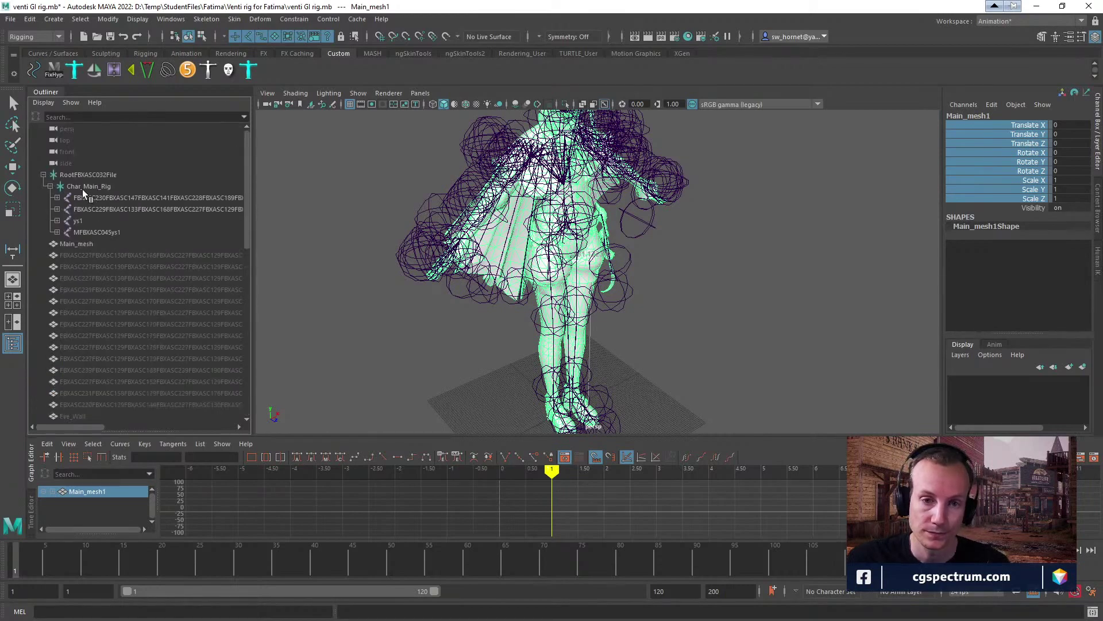
{"action": "left_click", "coordinate": [82, 187]}
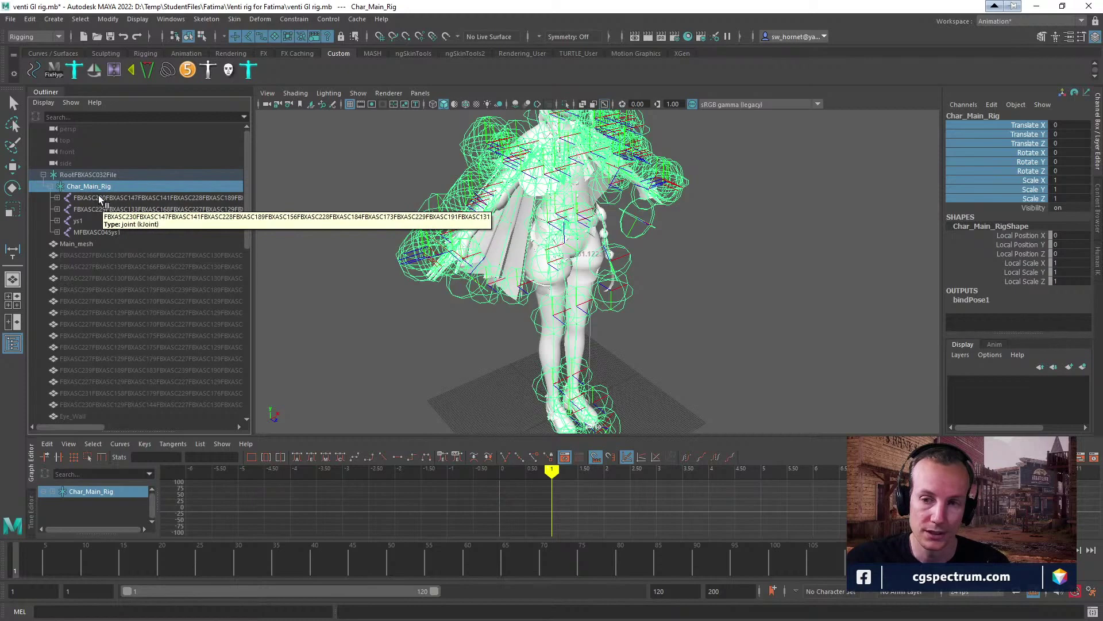
{"action": "left_click", "coordinate": [99, 198]}
{"action": "left_click", "coordinate": [83, 232], "text": "shift"}
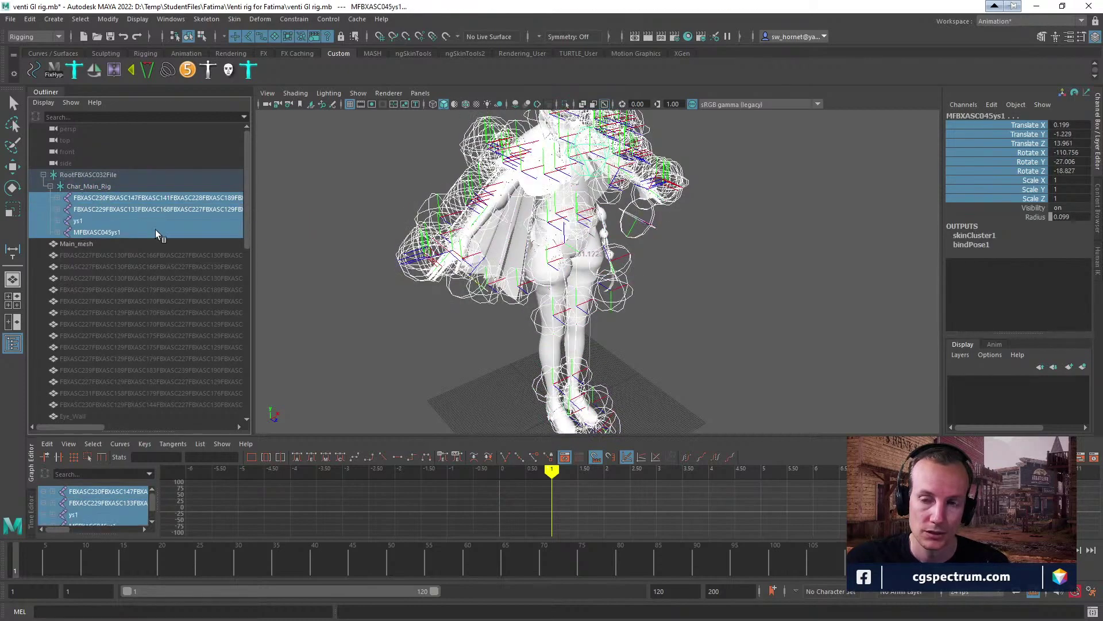
{"action": "scroll", "coordinate": [139, 271], "scroll_direction": "down", "scroll_amount": 10}
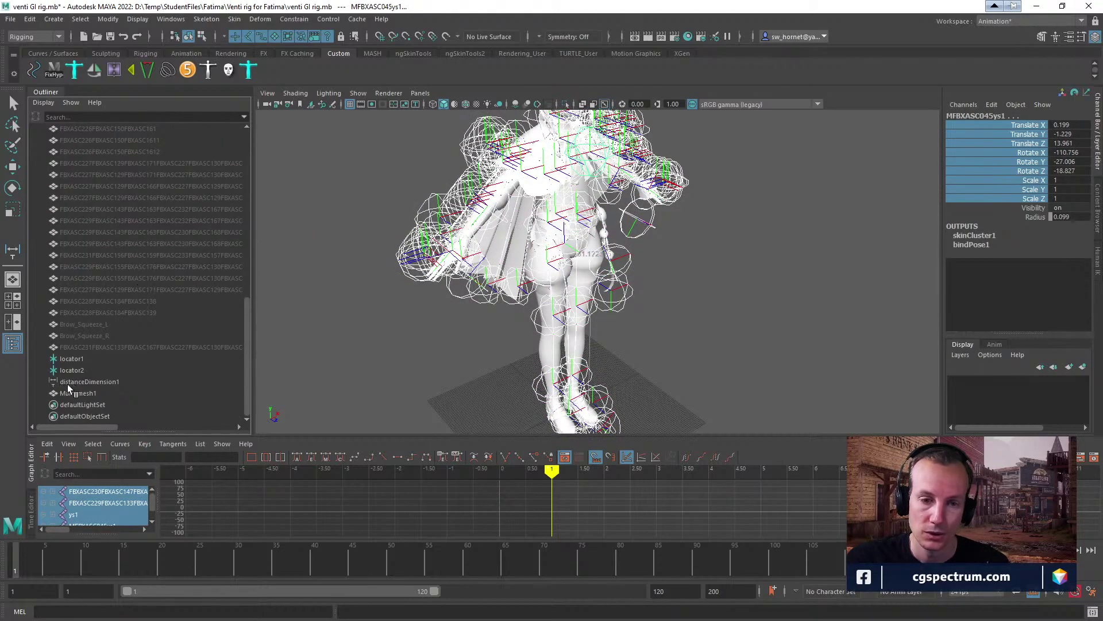
{"action": "left_click", "coordinate": [62, 394]}
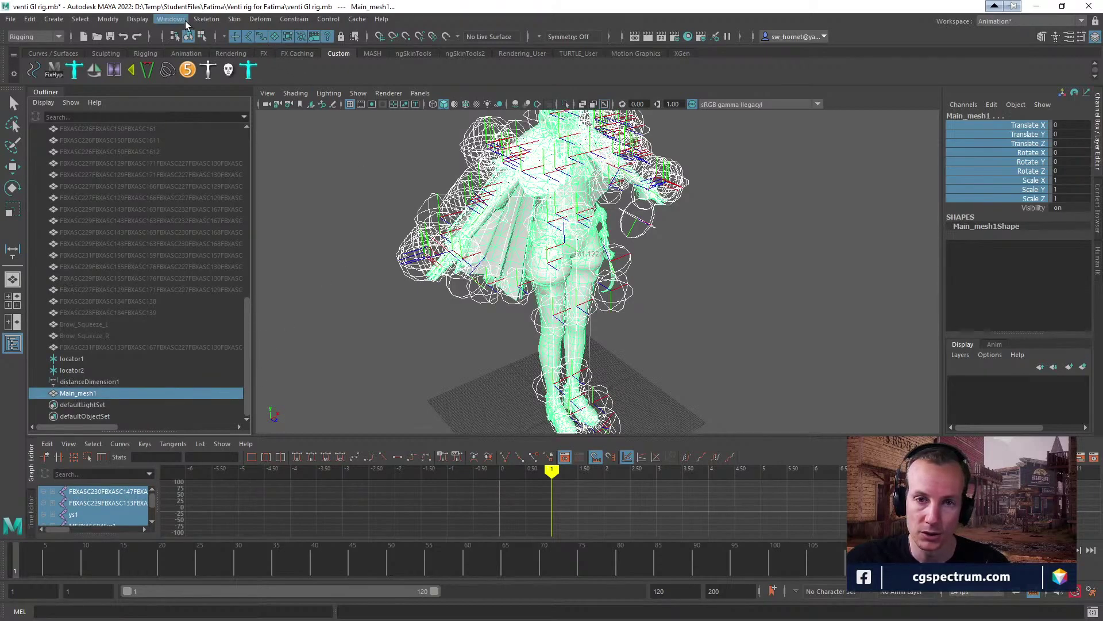
Bind Main_mesh1 to the selected joints with Joint hierarchy, Closest distance, Classic linear skinning and 5 max influences.
{"action": "left_click", "coordinate": [233, 19]}
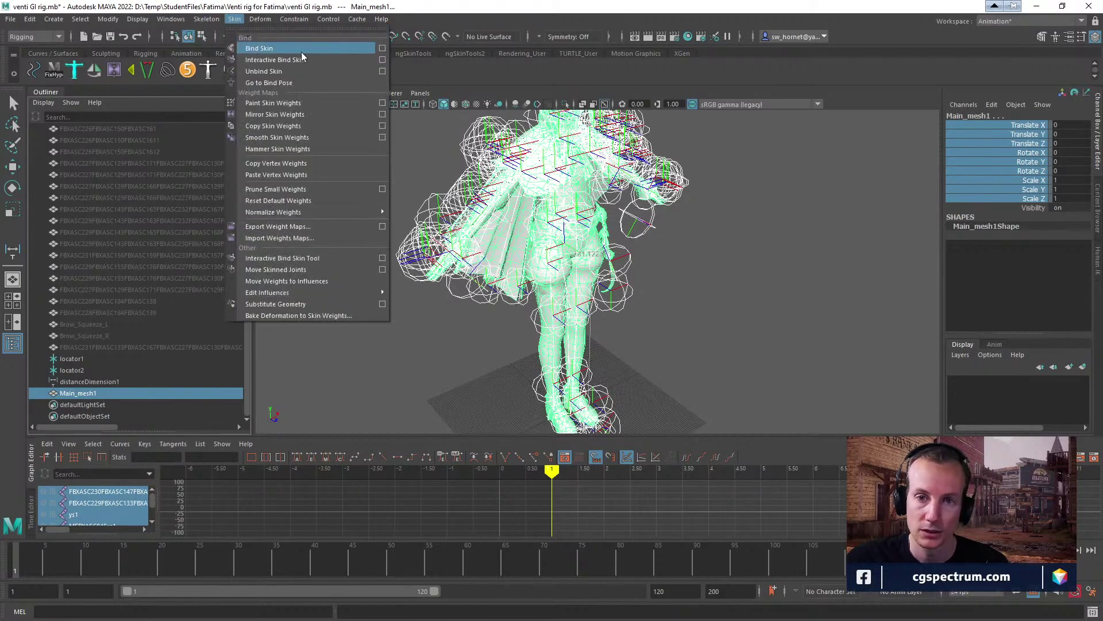
{"action": "left_click", "coordinate": [382, 49]}
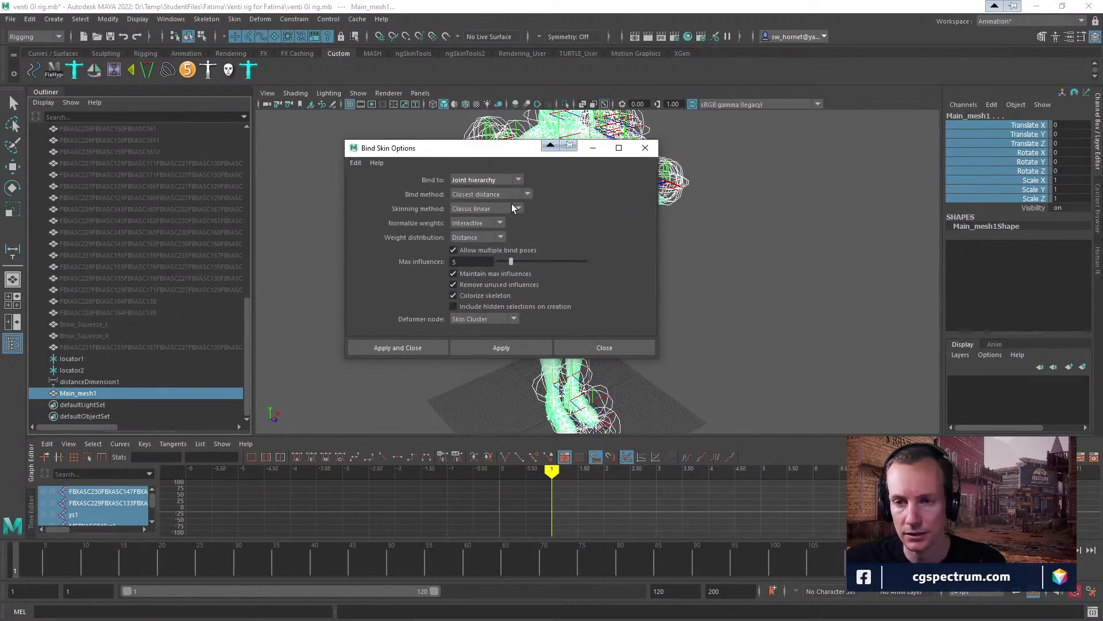
{"action": "left_click", "coordinate": [515, 181]}
{"action": "left_click", "coordinate": [541, 180]}
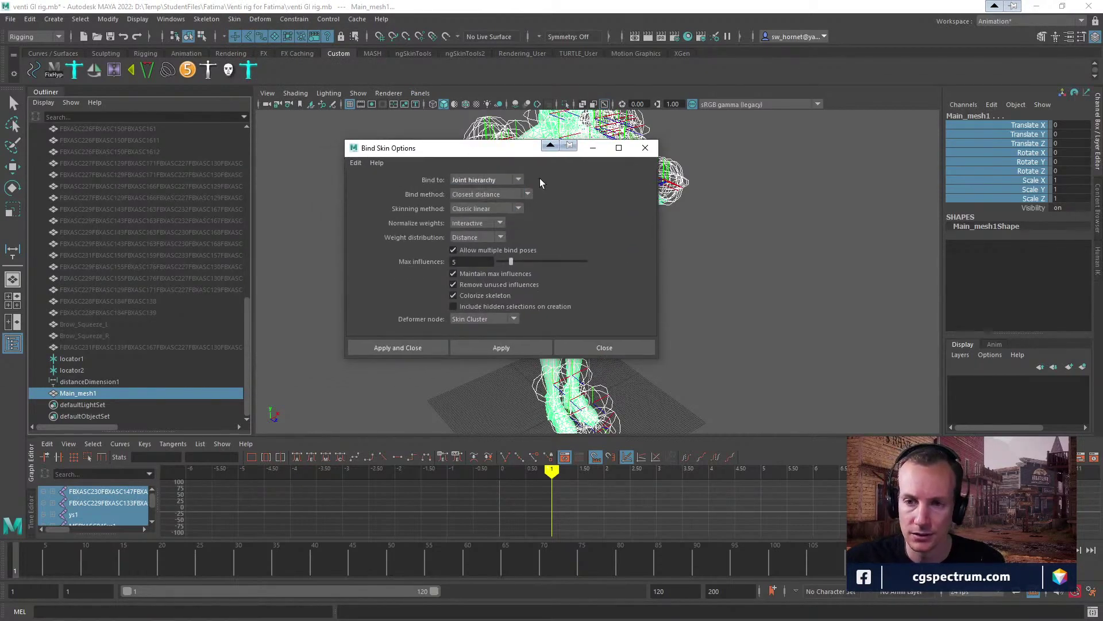
{"action": "left_click", "coordinate": [525, 195]}
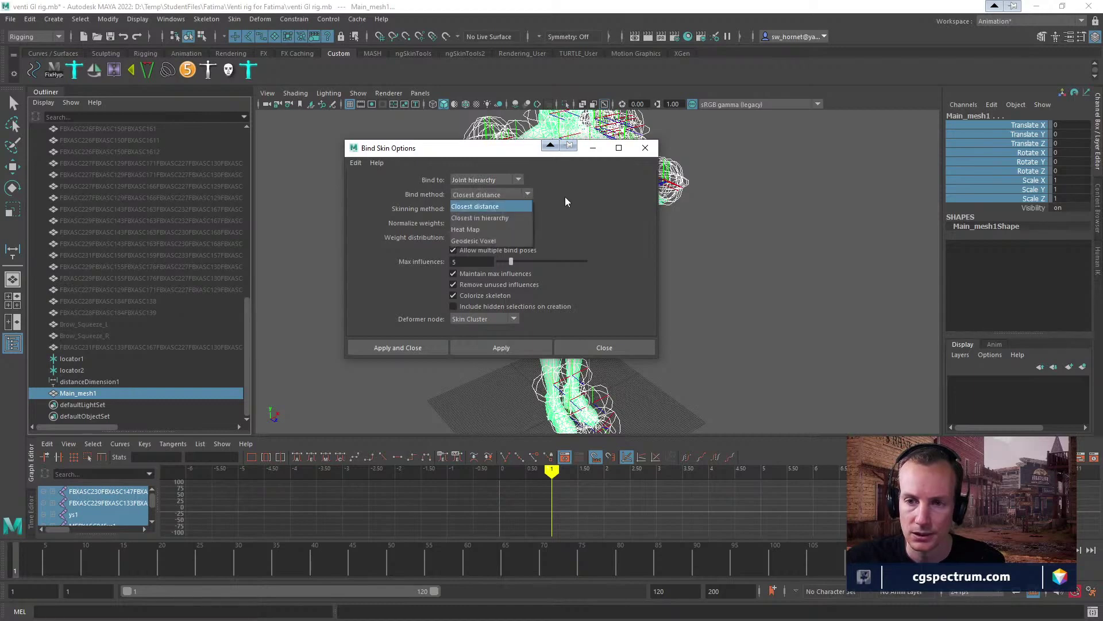
{"action": "left_click", "coordinate": [564, 196]}
{"action": "left_click", "coordinate": [513, 211]}
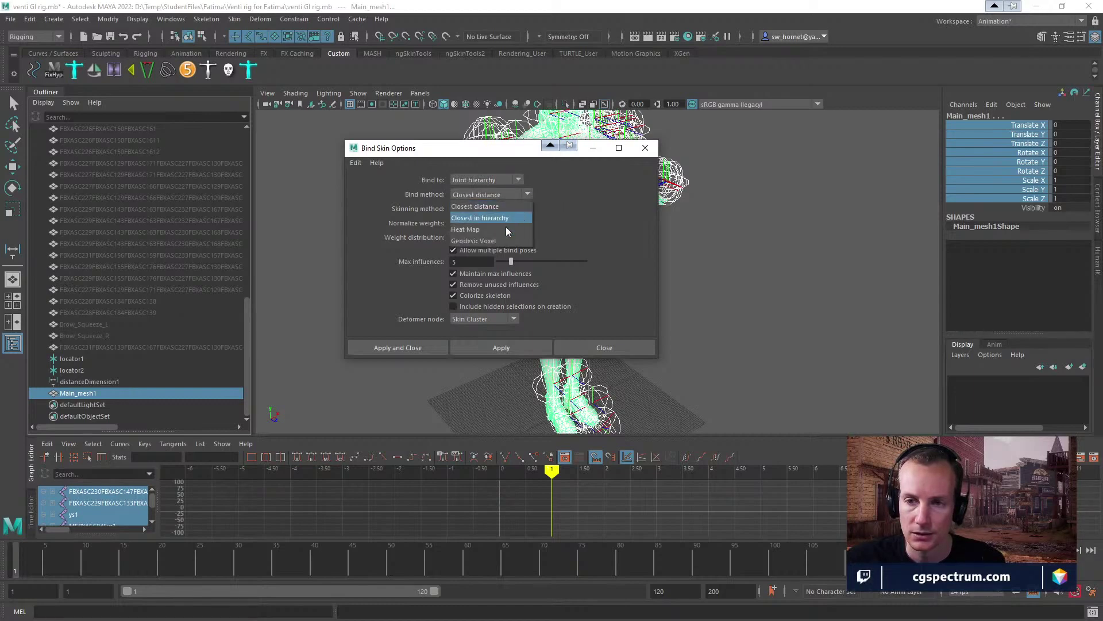
{"action": "left_click", "coordinate": [577, 201]}
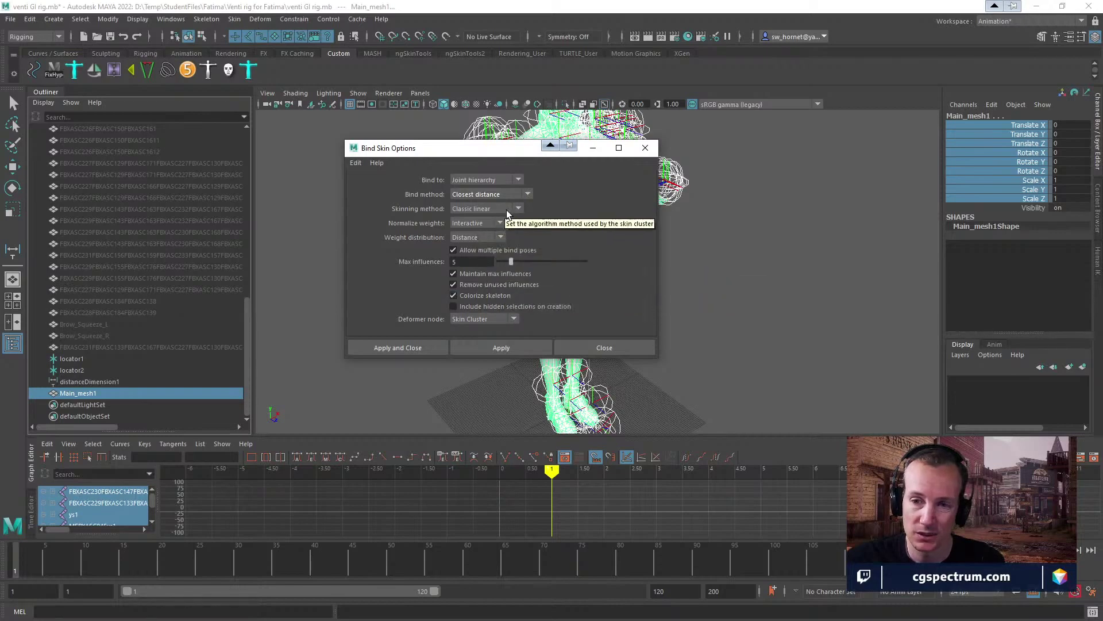
{"action": "left_click", "coordinate": [474, 351]}
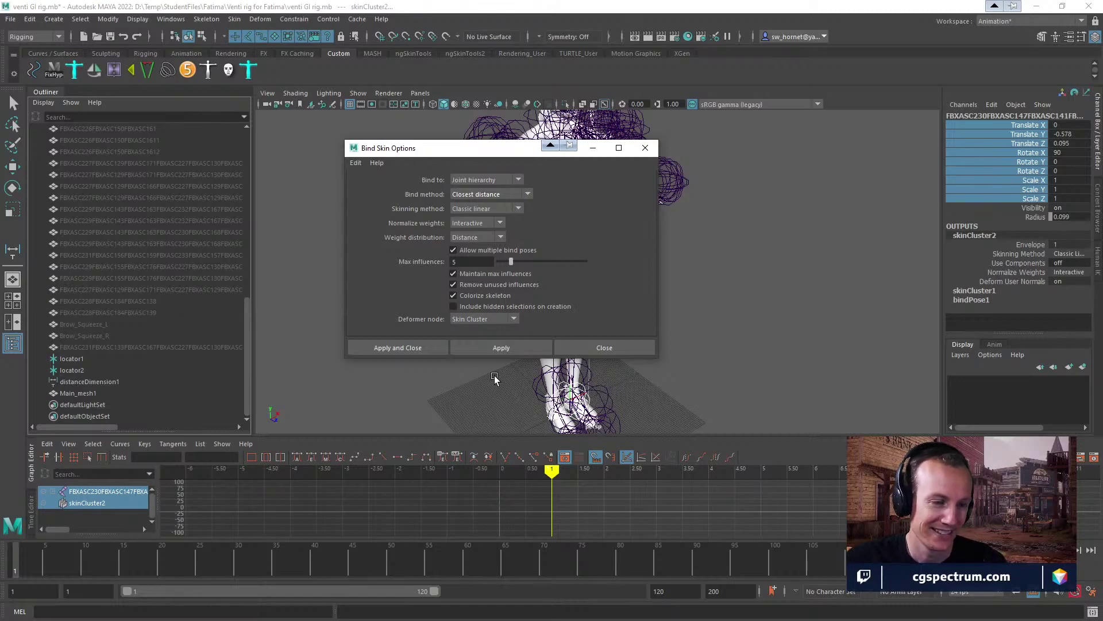
{"action": "left_click", "coordinate": [605, 347]}
Test-rotate the left lower-leg joint twice to check how the newly bound mesh deforms, undoing each rotation.
{"action": "left_click_drag", "start_coordinate": [644, 265], "coordinate": [653, 305], "text": "alt"}
{"action": "scroll", "coordinate": [652, 306], "scroll_direction": "up", "scroll_amount": 5}
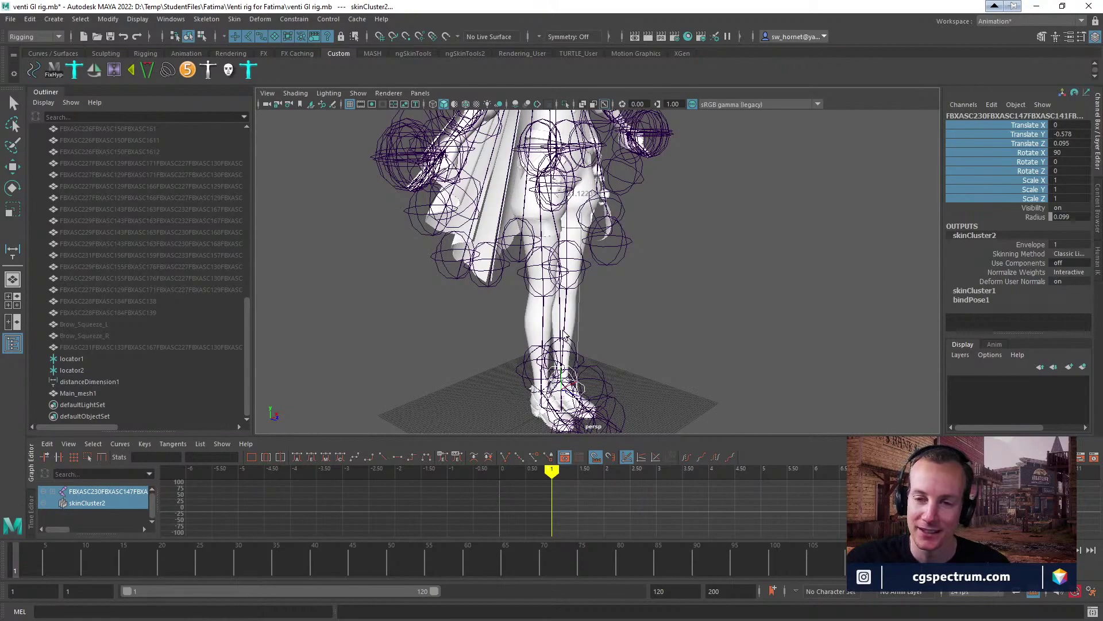
{"action": "left_click", "coordinate": [532, 319]}
{"action": "left_click_drag", "start_coordinate": [674, 339], "coordinate": [586, 341], "text": "alt"}
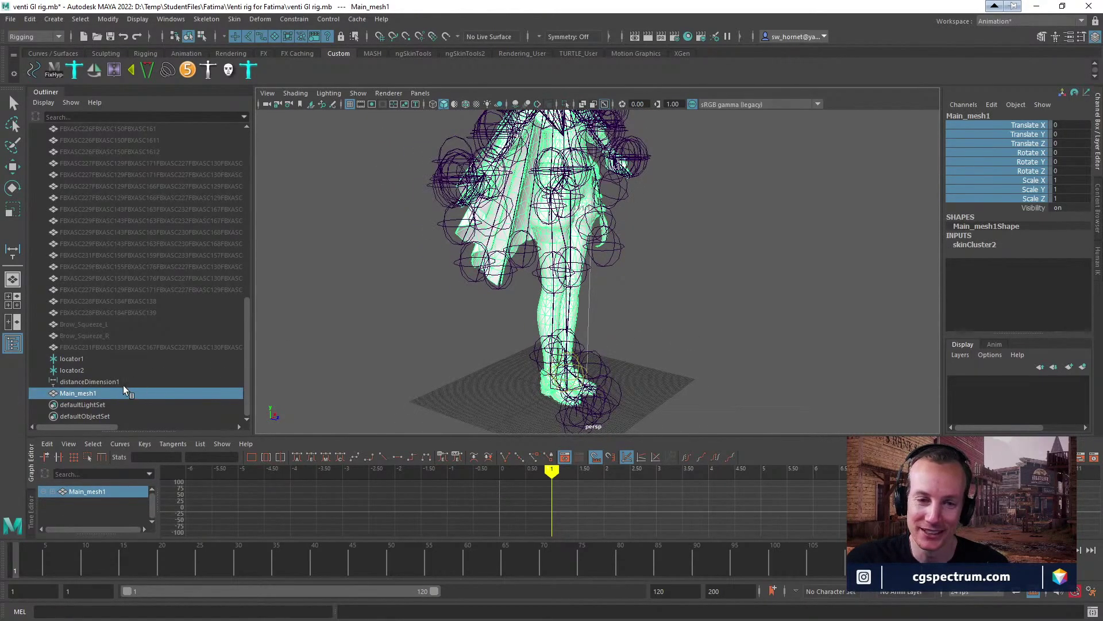
{"action": "scroll", "coordinate": [585, 316], "scroll_direction": "up", "scroll_amount": 5}
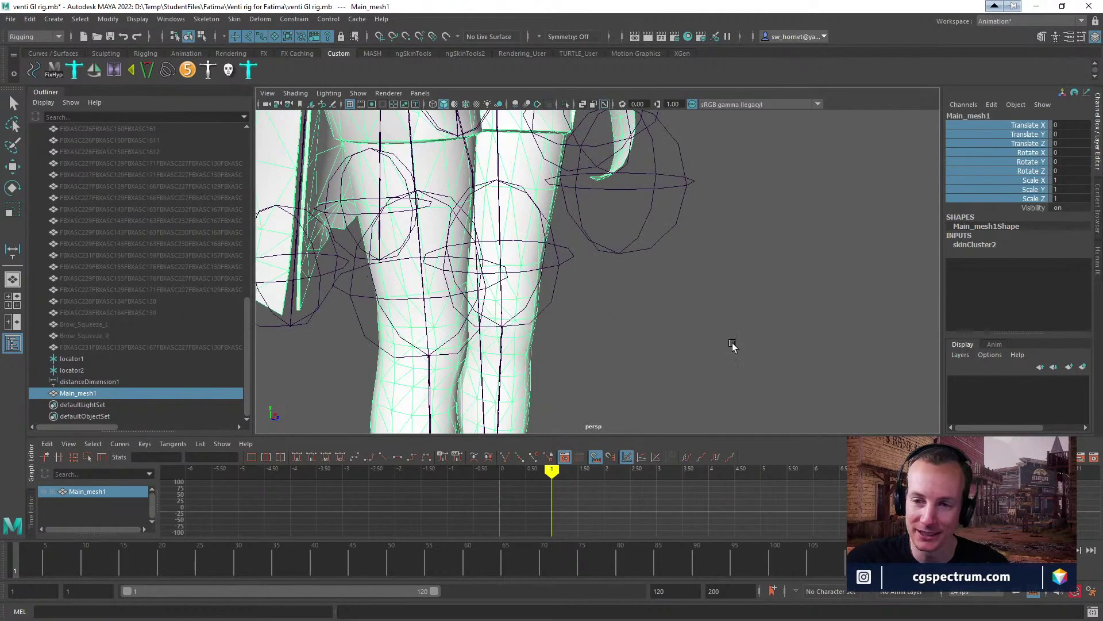
{"action": "scroll", "coordinate": [531, 244], "scroll_direction": "down", "scroll_amount": 3}
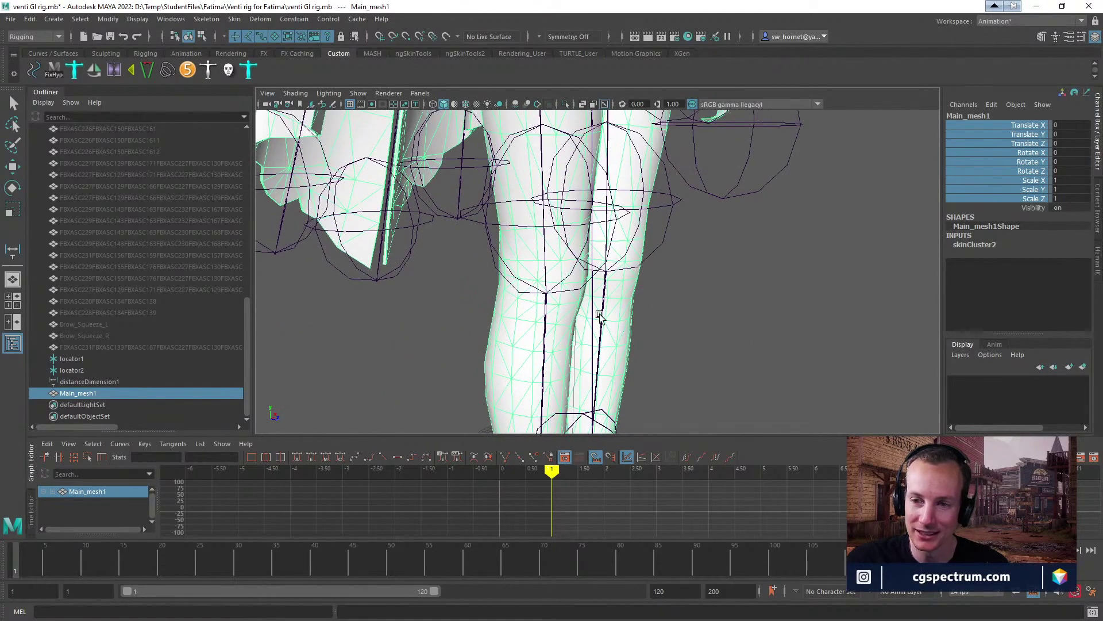
{"action": "left_click", "coordinate": [621, 299]}
{"action": "key", "text": "e"}
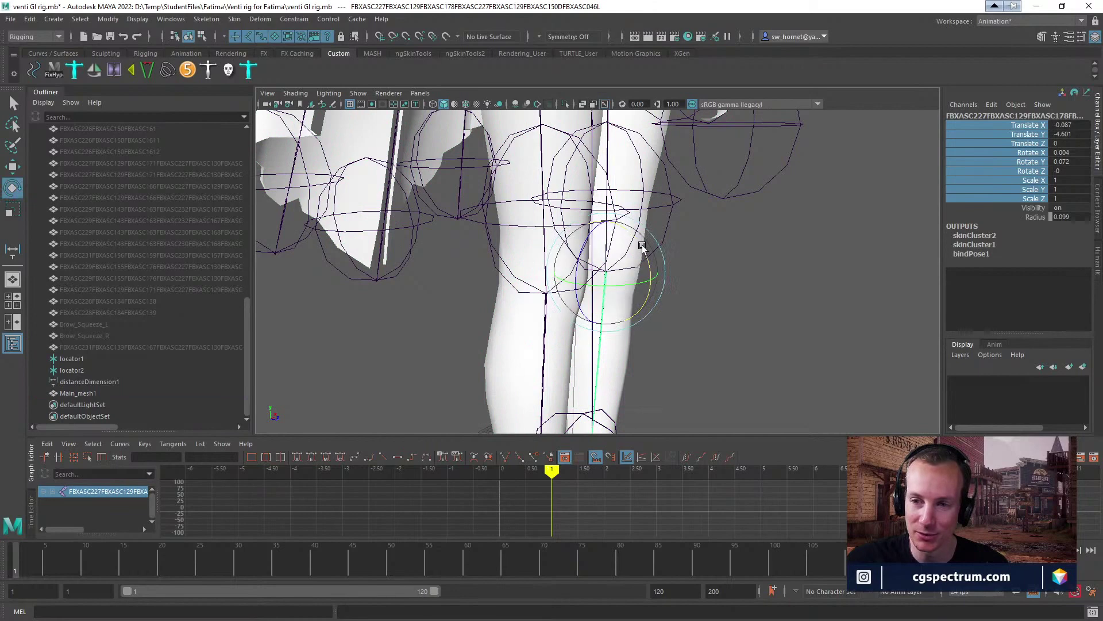
{"action": "left_click_drag", "start_coordinate": [641, 247], "coordinate": [660, 300]}
{"action": "key", "text": "ctrl+z"}
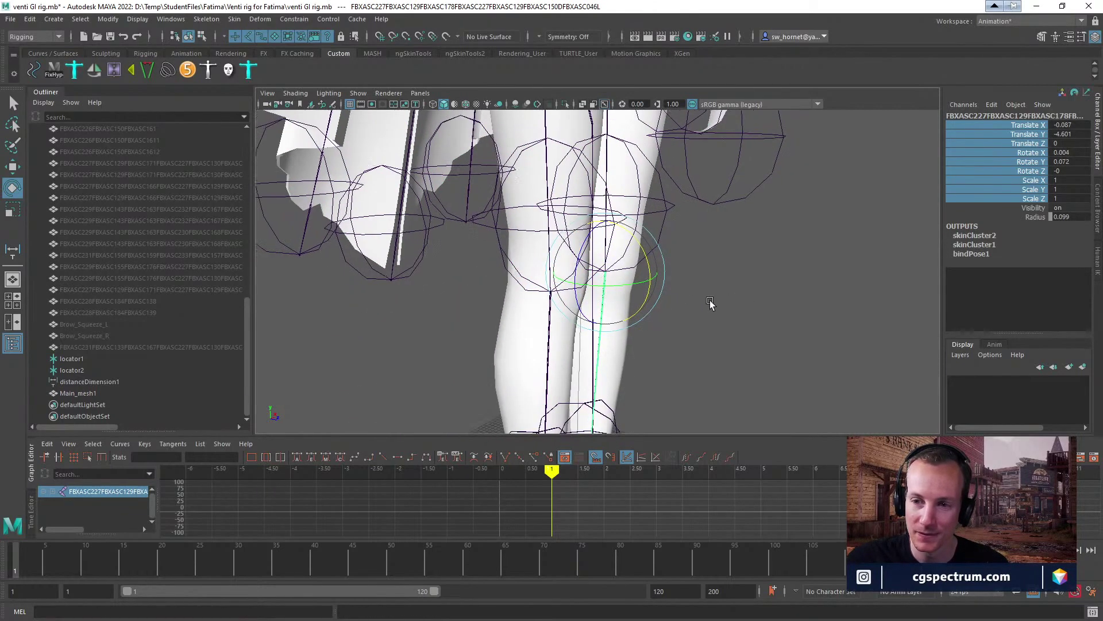
{"action": "left_click_drag", "start_coordinate": [644, 260], "coordinate": [593, 306]}
{"action": "key", "text": "ctrl+z"}
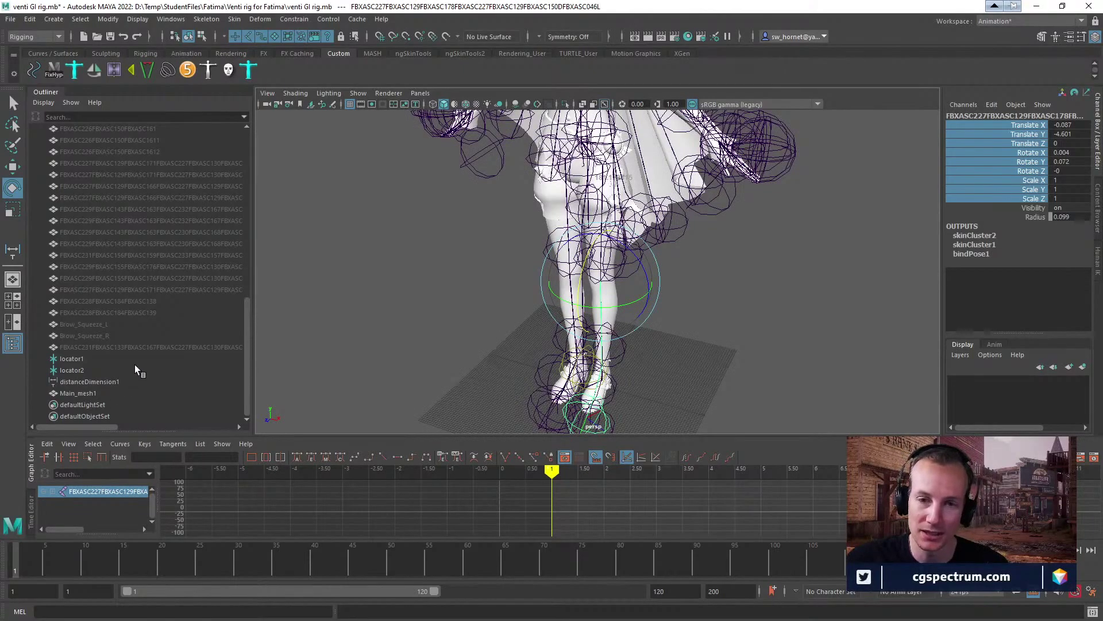
Select the original Main_mesh first and add the duplicated Main_mesh1 to the selection.
{"action": "scroll", "coordinate": [132, 356], "scroll_direction": "up", "scroll_amount": 15}
{"action": "left_click", "coordinate": [78, 242]}
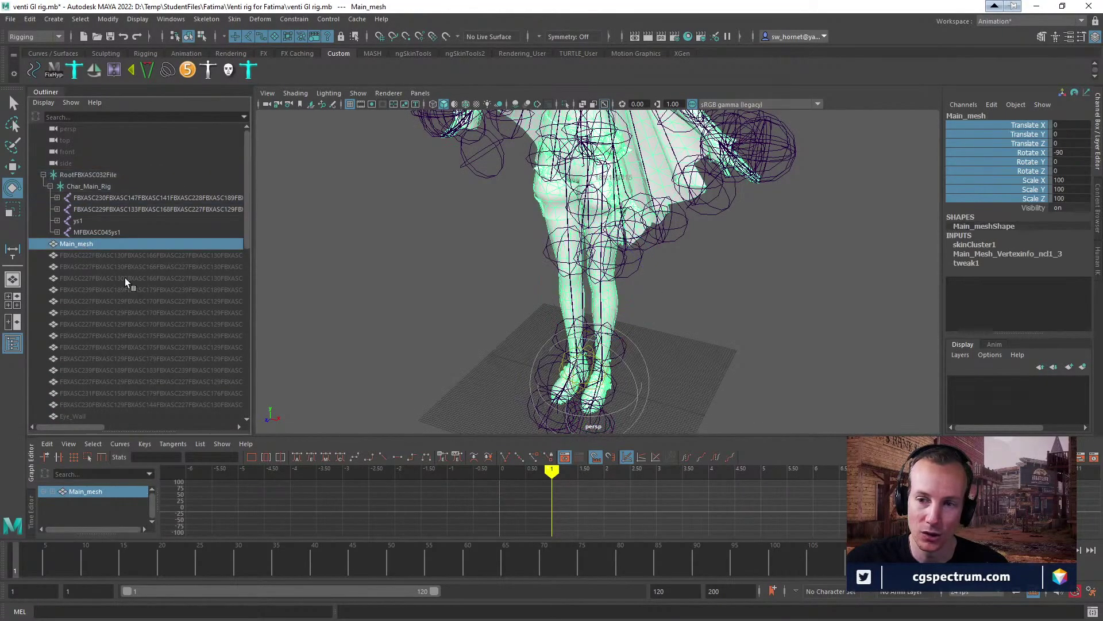
{"action": "scroll", "coordinate": [129, 299], "scroll_direction": "down", "scroll_amount": 15}
{"action": "left_click", "coordinate": [88, 393], "text": "ctrl"}
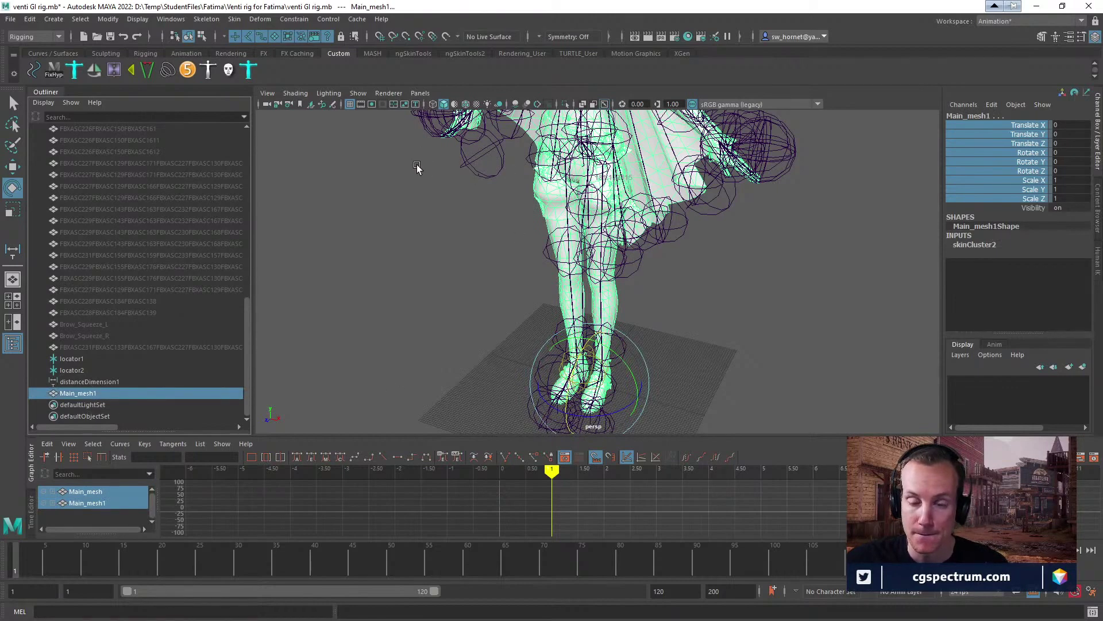
Save the scene as venti GI rig_Fix01.mb in the default project's scenes folder.
{"action": "left_click", "coordinate": [11, 19]}
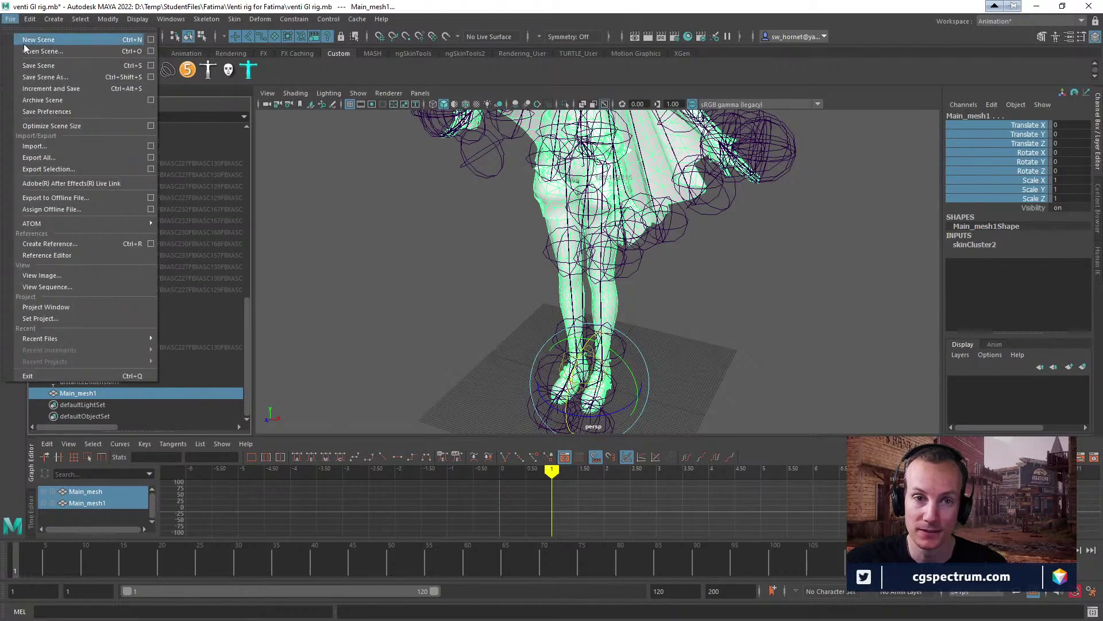
{"action": "left_click", "coordinate": [40, 77]}
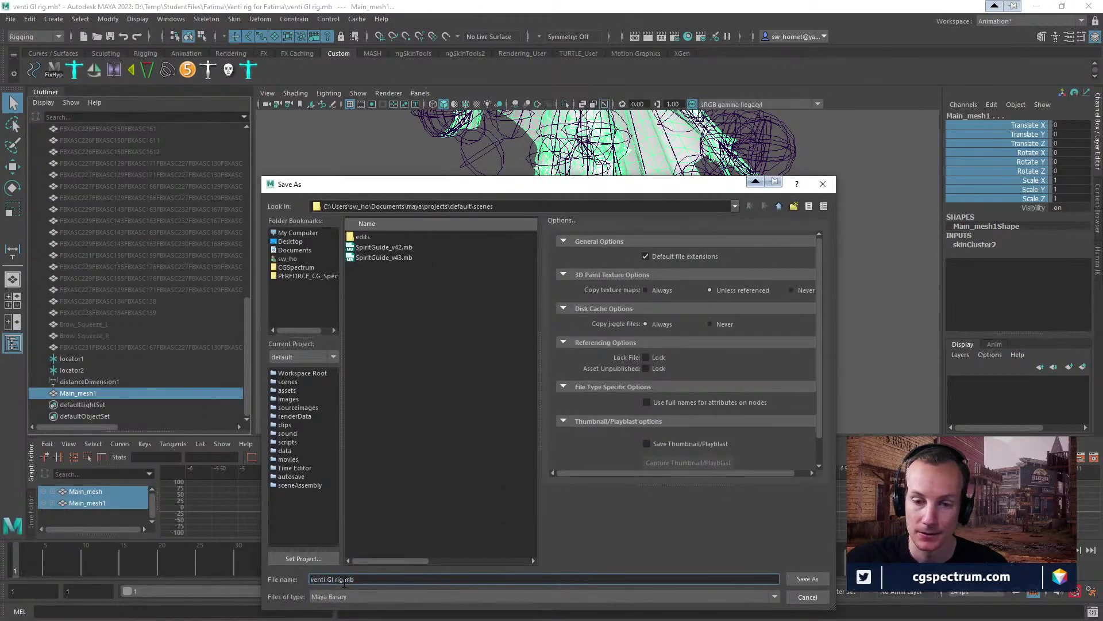
{"action": "type", "text": "_Fix"}
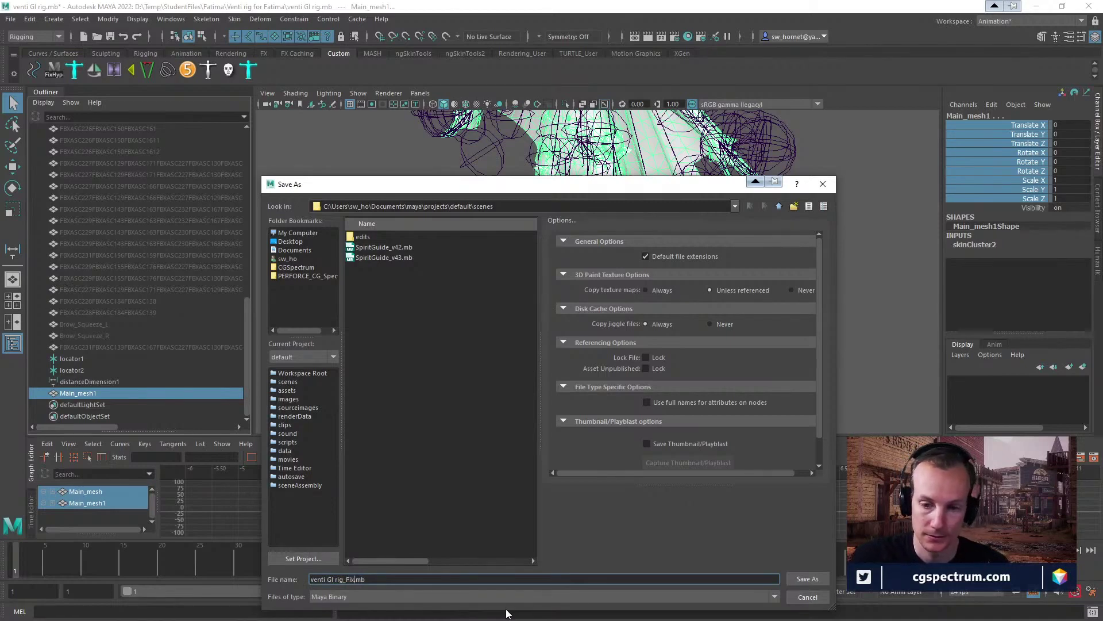
{"action": "type", "text": "01"}
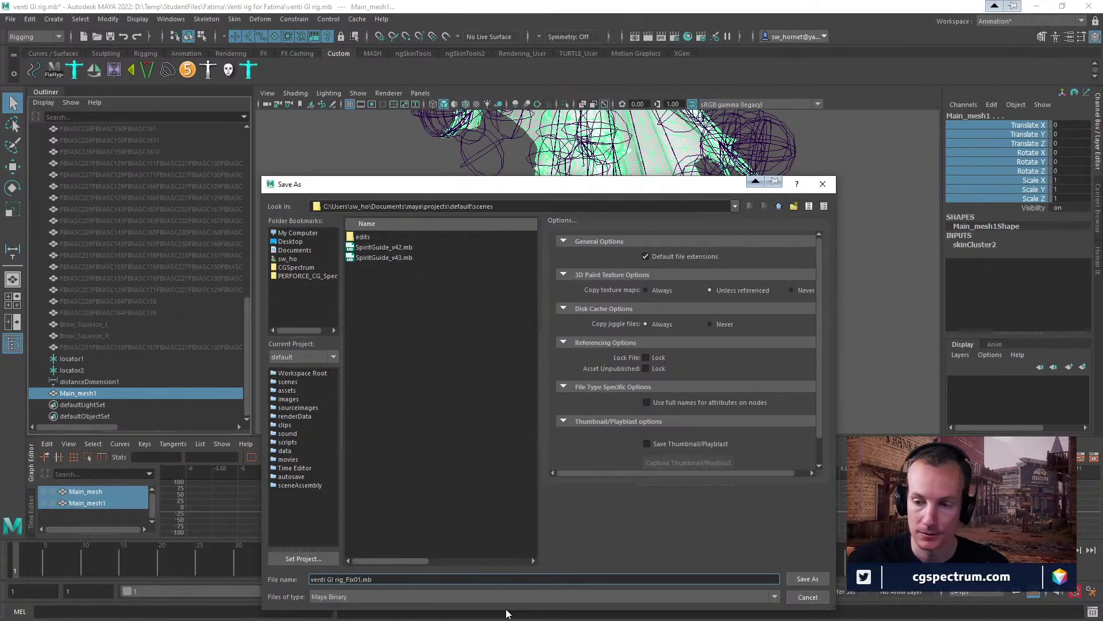
{"action": "left_click", "coordinate": [819, 579]}
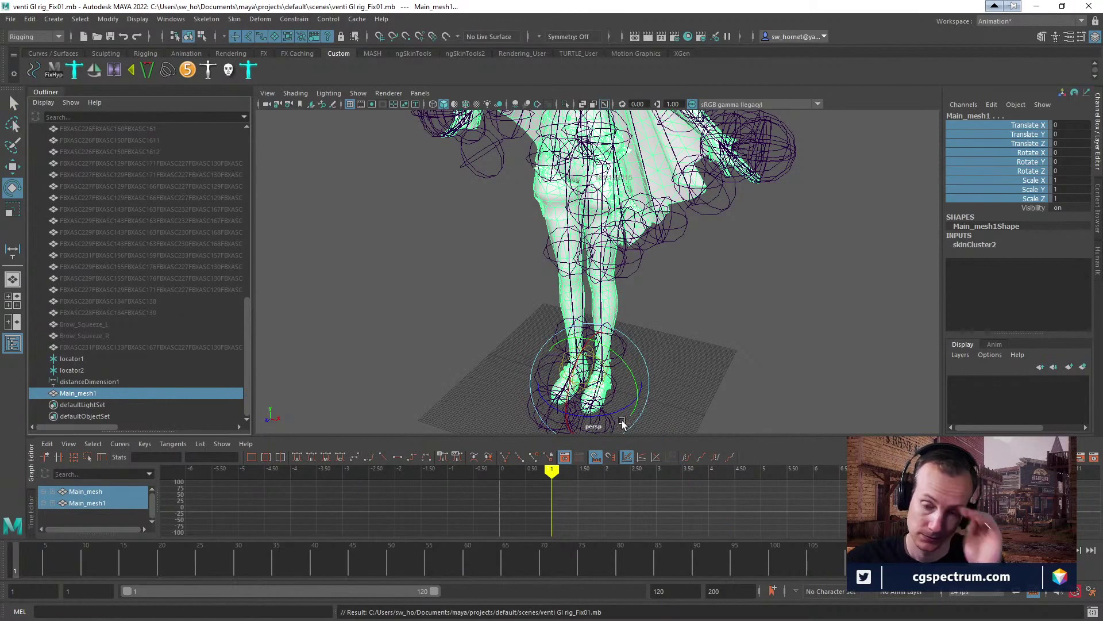
Copy the skin weights from Main_mesh to Main_mesh1 using Closest point on surface and Closest joint association.
{"action": "key", "text": "e"}
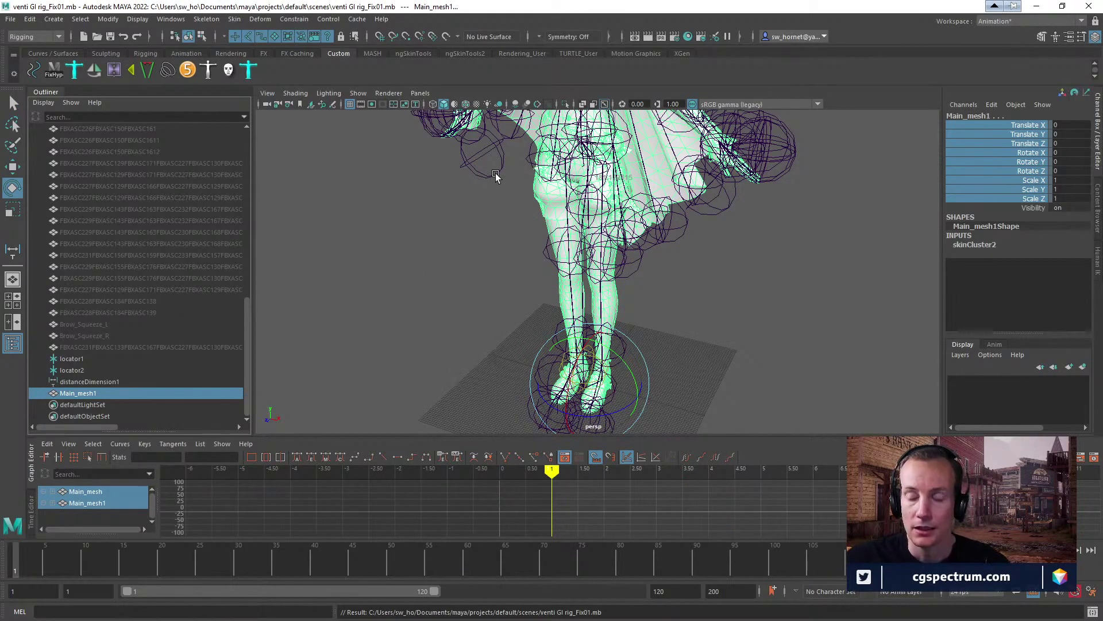
{"action": "left_click", "coordinate": [150, 20]}
{"action": "mouse_move", "coordinate": [235, 19]}
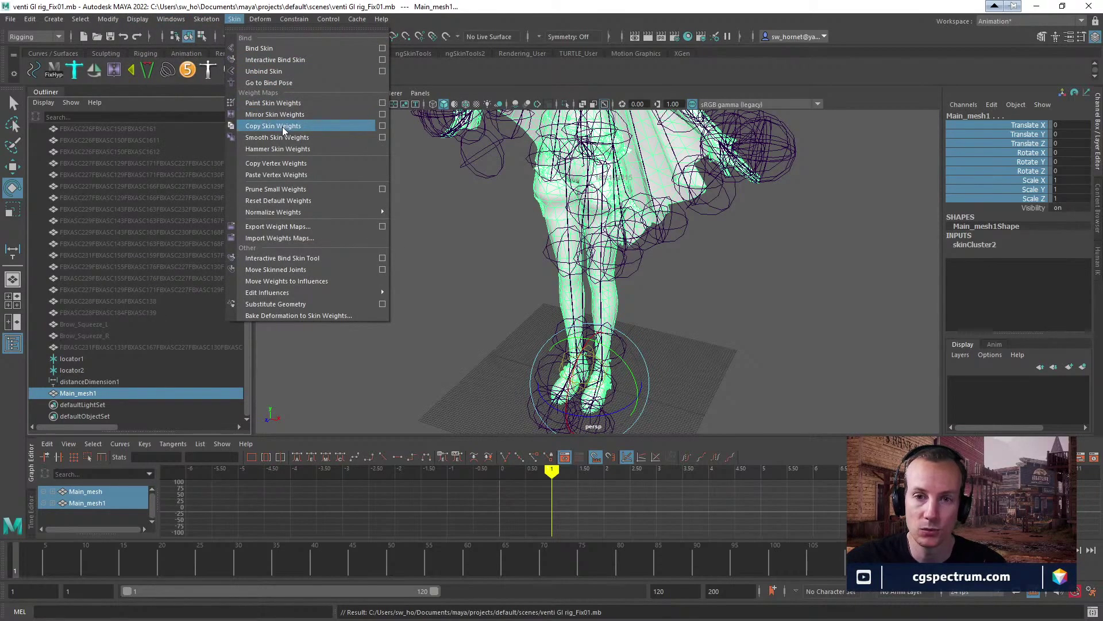
{"action": "left_click", "coordinate": [382, 125]}
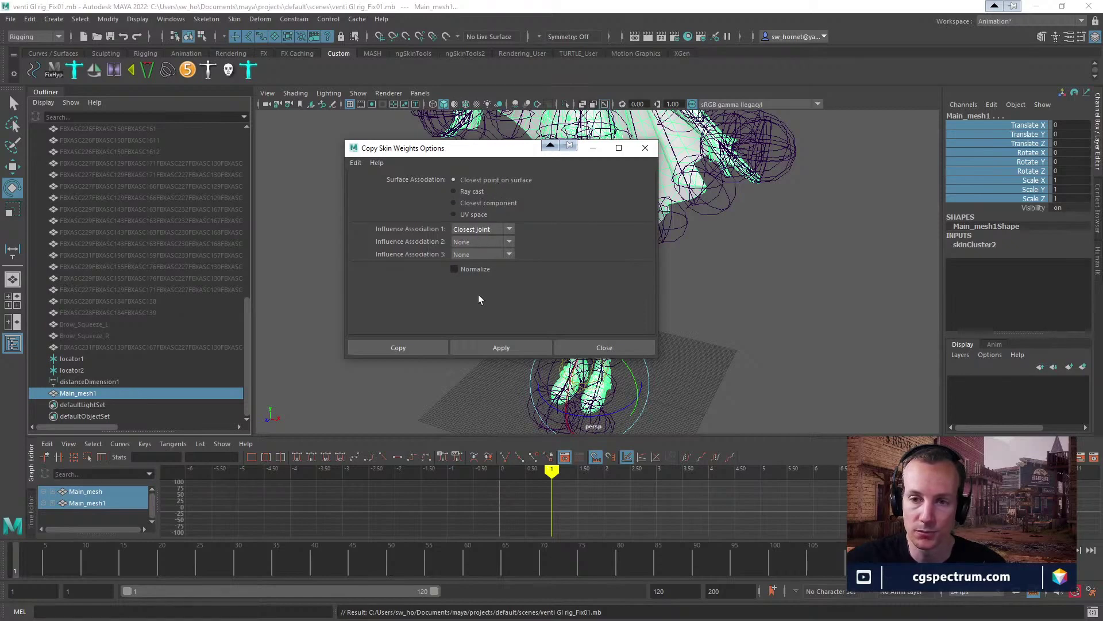
{"action": "left_click", "coordinate": [504, 229]}
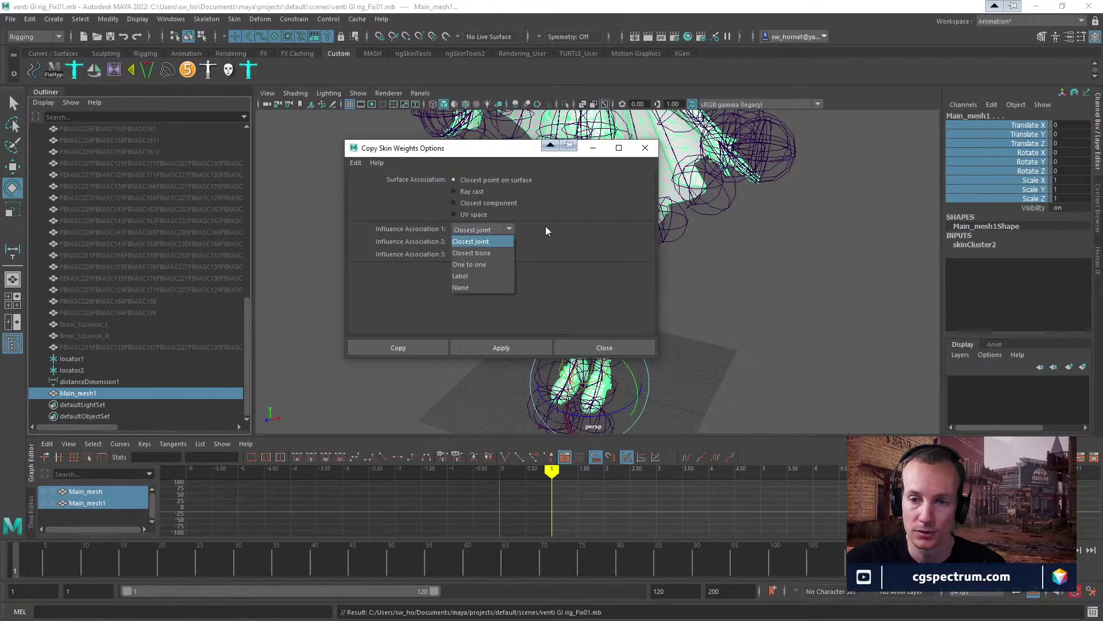
{"action": "left_click", "coordinate": [546, 226]}
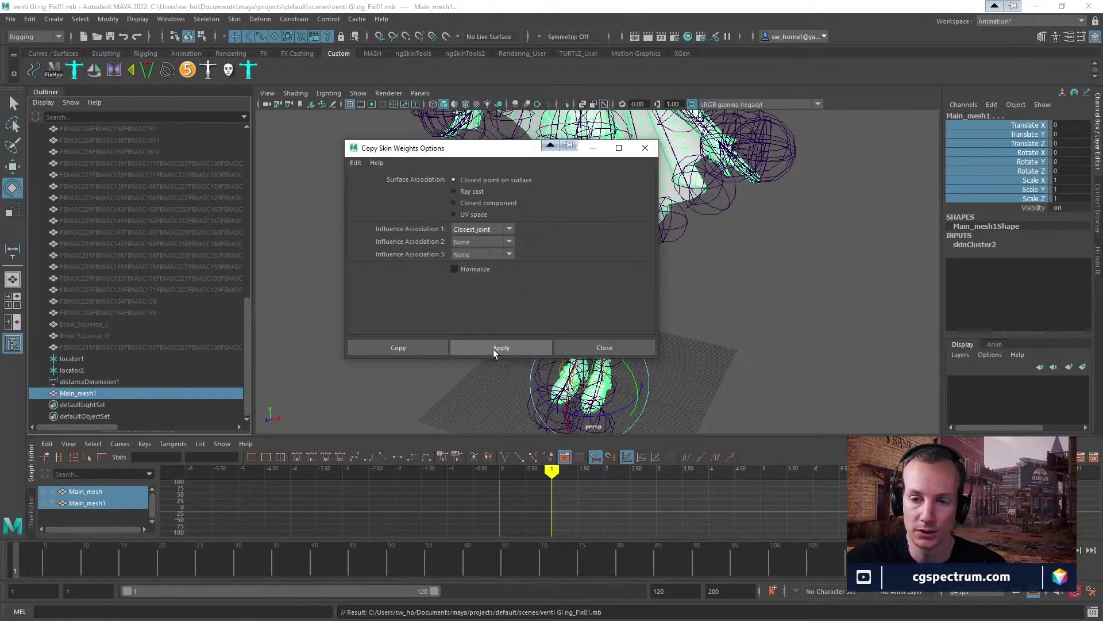
{"action": "left_click", "coordinate": [546, 347]}
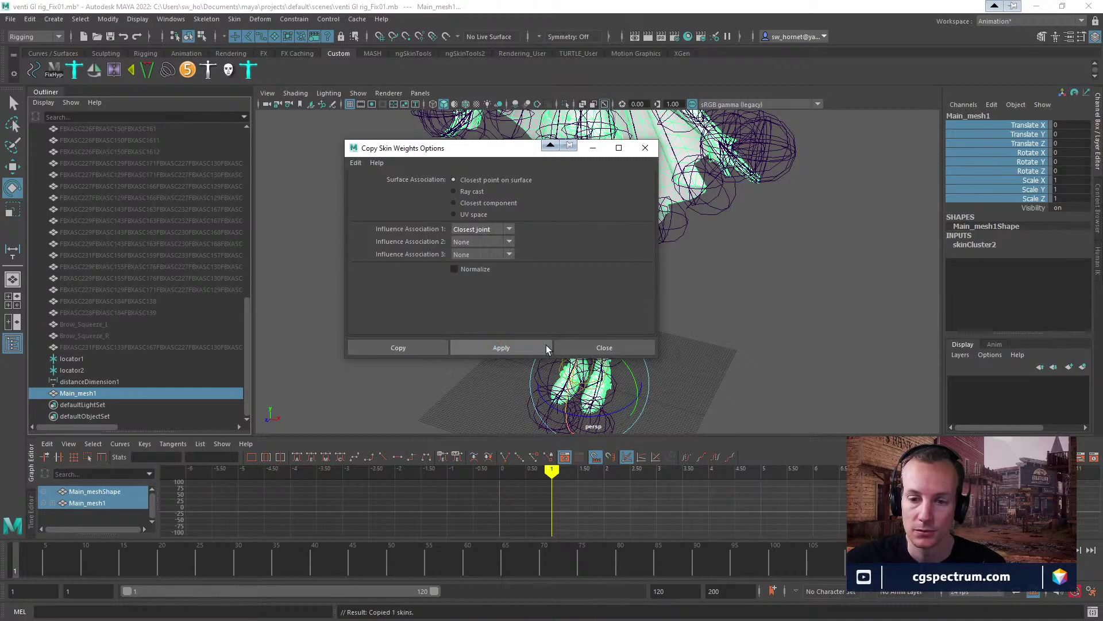
{"action": "left_click", "coordinate": [626, 348]}
Bend the left lower-leg joint backward to check the copied skin weights at the knee, and undo the rotation.
{"action": "scroll", "coordinate": [646, 348], "scroll_direction": "up", "scroll_amount": 5}
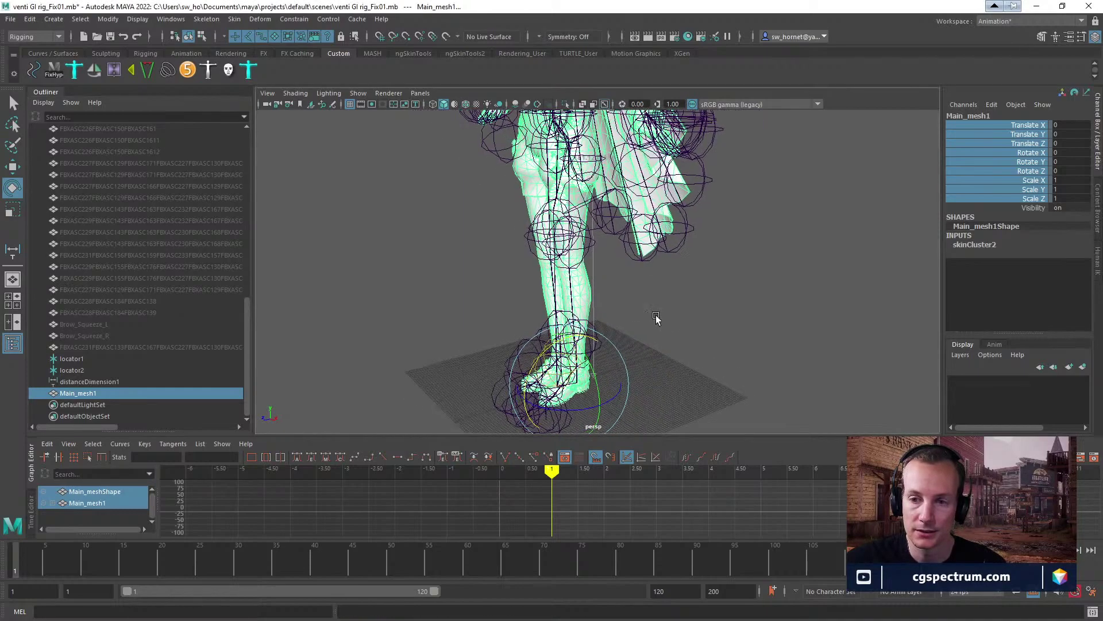
{"action": "left_click", "coordinate": [551, 277]}
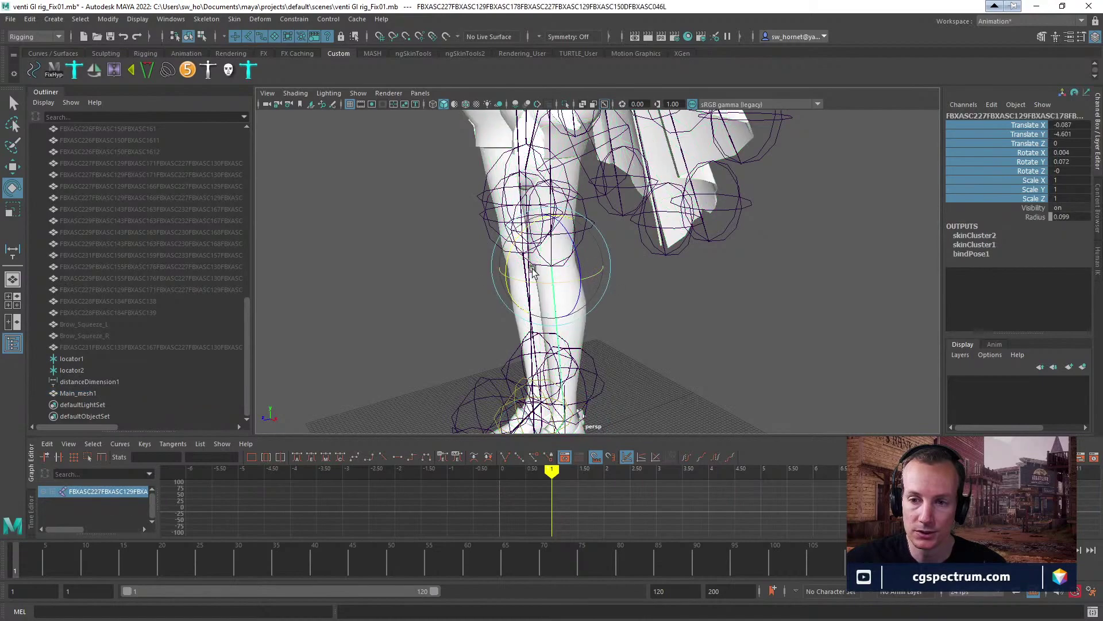
{"action": "left_click_drag", "start_coordinate": [520, 253], "coordinate": [504, 295]}
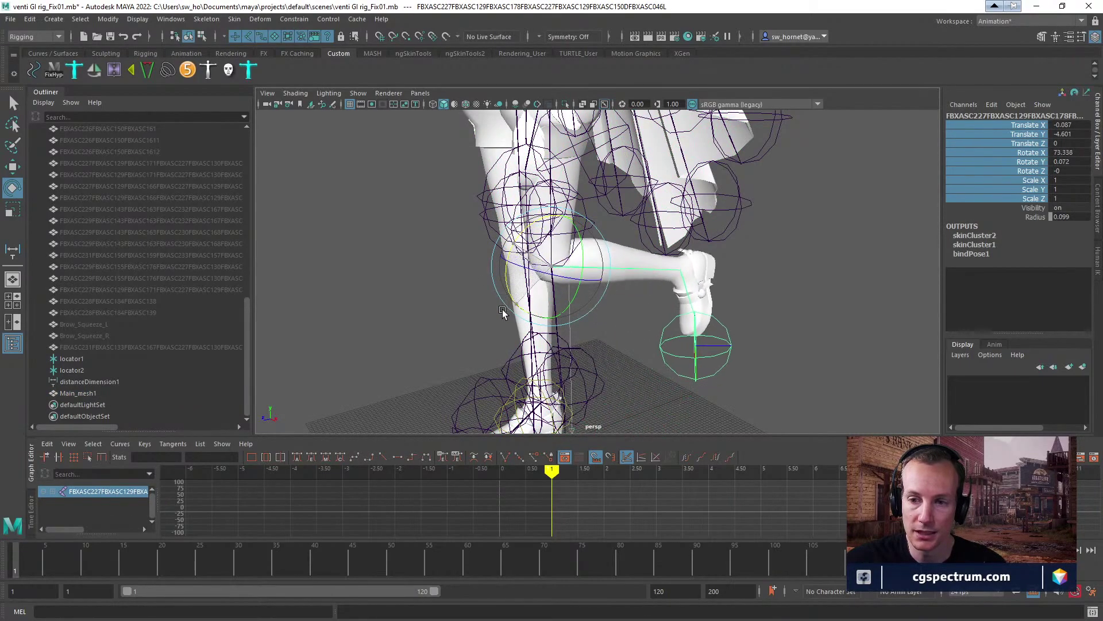
{"action": "key", "text": "ctrl+z"}
{"action": "key", "text": "shift+z"}
{"action": "key", "text": "ctrl+z"}
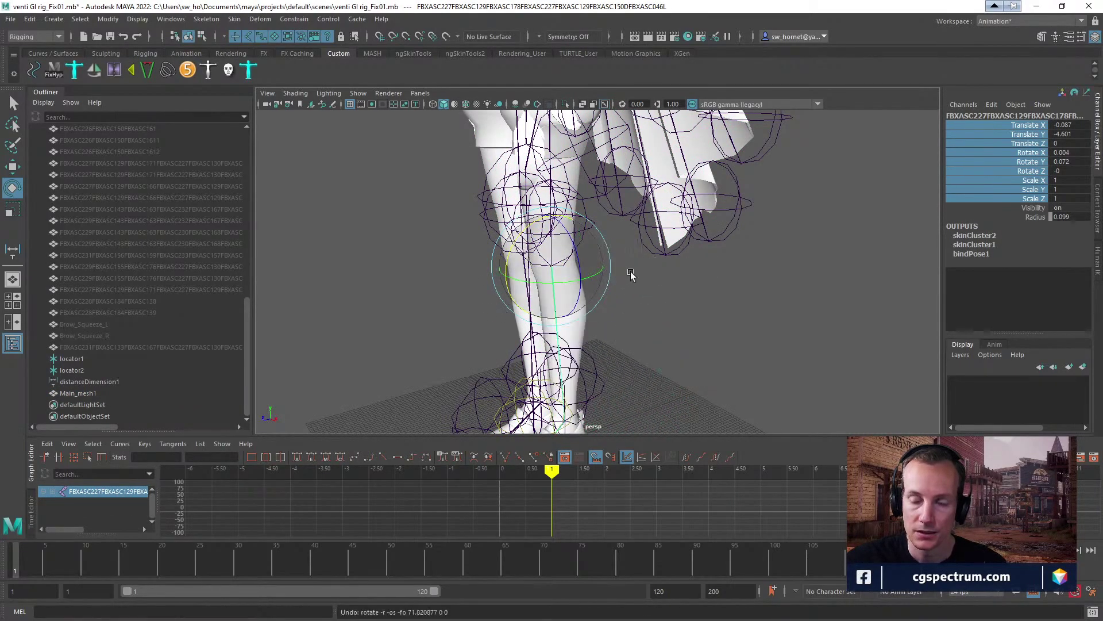
{"action": "scroll", "coordinate": [633, 273], "scroll_direction": "down", "scroll_amount": 8}
{"action": "scroll", "coordinate": [649, 276], "scroll_direction": "up", "scroll_amount": 5}
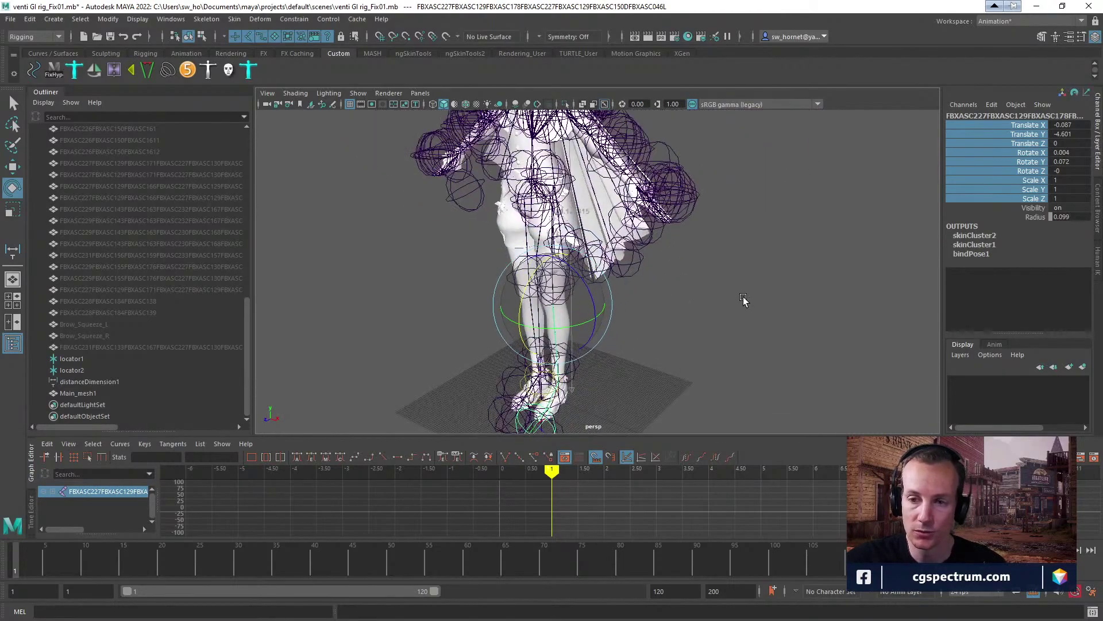
Compare the translate, rotate and scale channels of the original Main_mesh with those of the duplicated Main_mesh1.
{"action": "left_click", "coordinate": [744, 300]}
{"action": "scroll", "coordinate": [132, 339], "scroll_direction": "up", "scroll_amount": 15}
{"action": "left_click", "coordinate": [78, 197]}
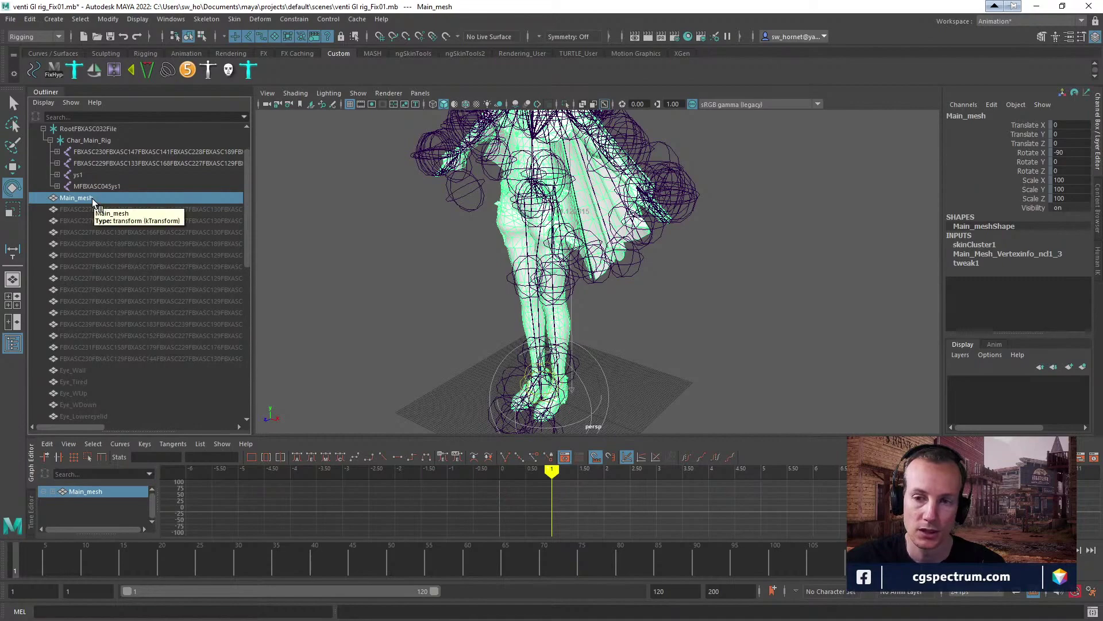
{"action": "left_click", "coordinate": [92, 199], "text": "ctrl"}
{"action": "scroll", "coordinate": [123, 302], "scroll_direction": "down", "scroll_amount": 3}
{"action": "scroll", "coordinate": [123, 301], "scroll_direction": "down", "scroll_amount": 8}
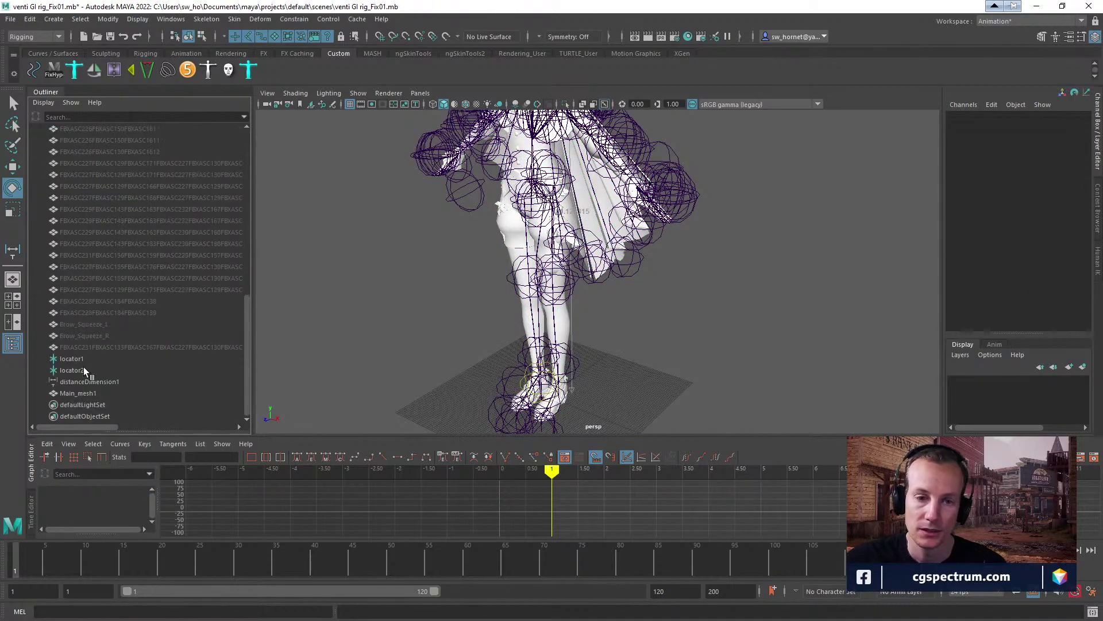
{"action": "left_click", "coordinate": [81, 393]}
{"action": "scroll", "coordinate": [563, 320], "scroll_direction": "up", "scroll_amount": 5}
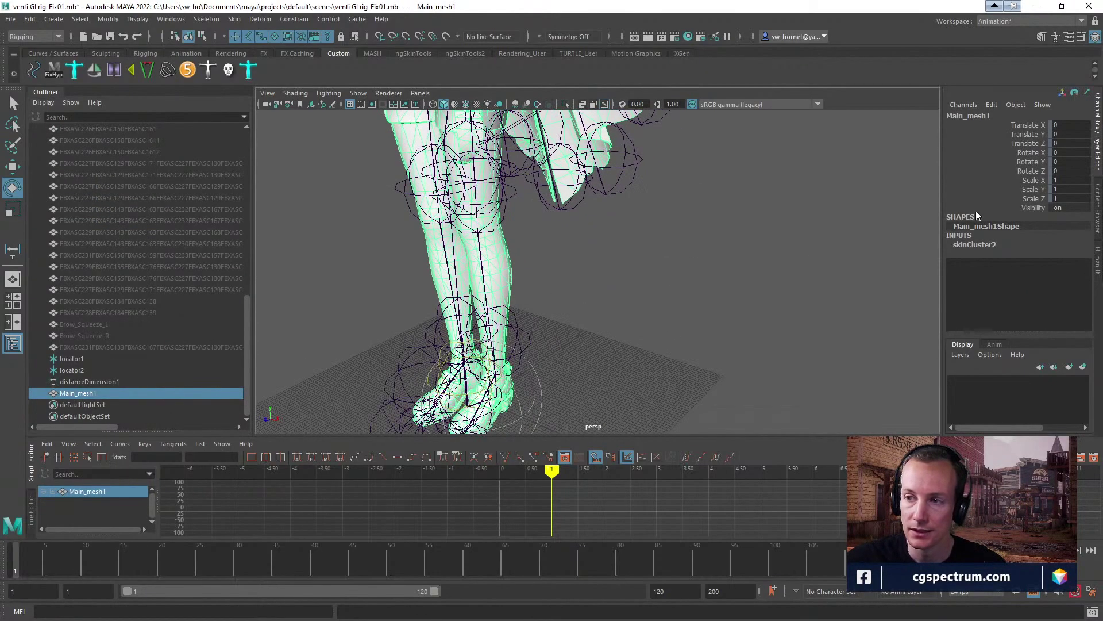
Rotate the left lower-leg joint backward to test the knee deformation on Main_mesh1, and undo the rotation.
{"action": "left_click", "coordinate": [477, 246]}
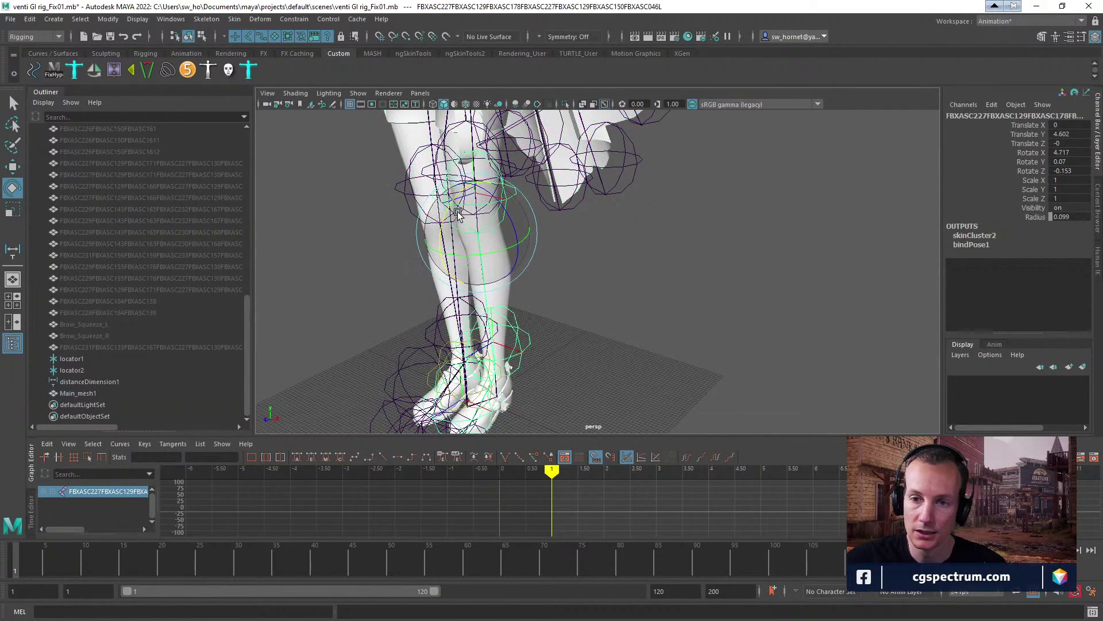
{"action": "left_click", "coordinate": [447, 253]}
{"action": "left_click", "coordinate": [511, 246]}
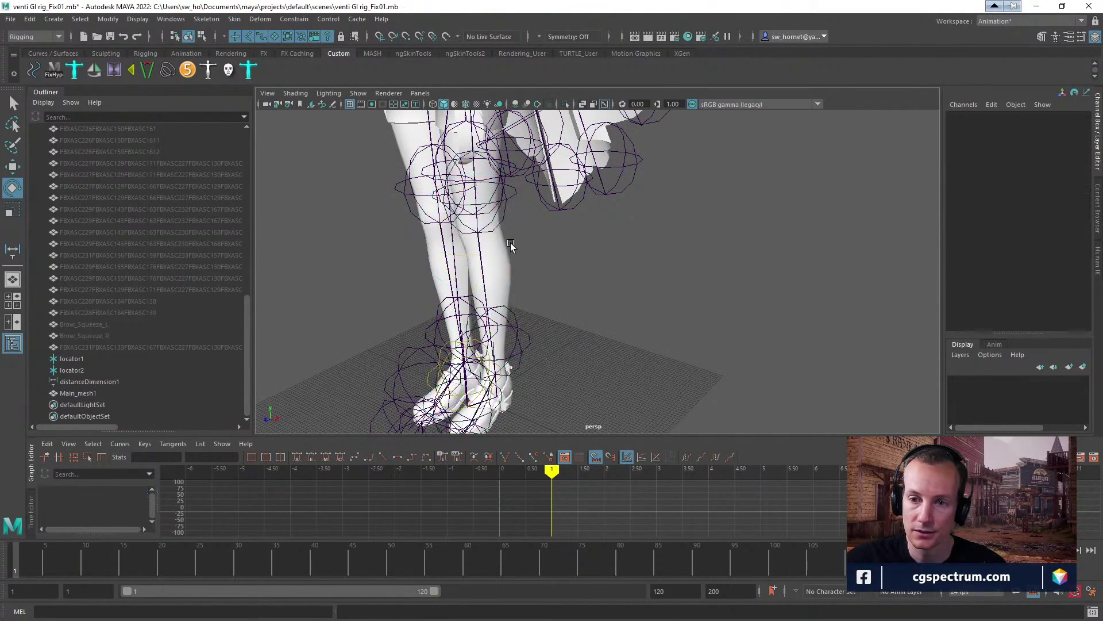
{"action": "left_click", "coordinate": [482, 270]}
{"action": "left_click_drag", "start_coordinate": [518, 247], "coordinate": [561, 254]}
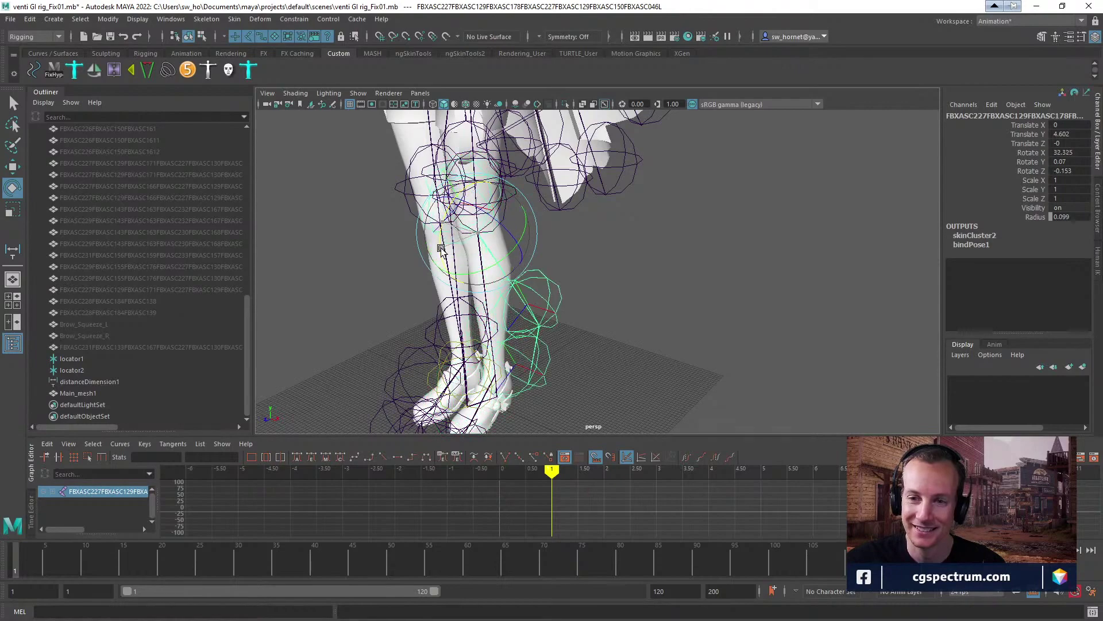
{"action": "key", "text": "ctrl+z"}
Try another bend of the left lower-leg joint by about 30 degrees from a closer view, and undo it.
{"action": "scroll", "coordinate": [551, 247], "scroll_direction": "up", "scroll_amount": 5}
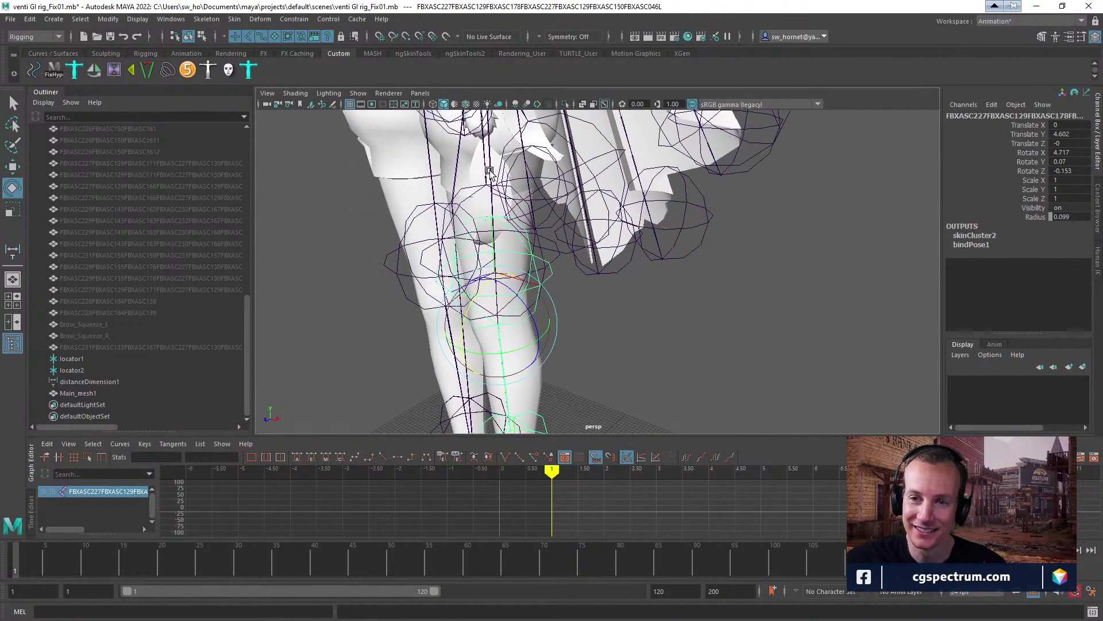
{"action": "left_click", "coordinate": [482, 177]}
{"action": "scroll", "coordinate": [369, 245], "scroll_direction": "down", "scroll_amount": 3}
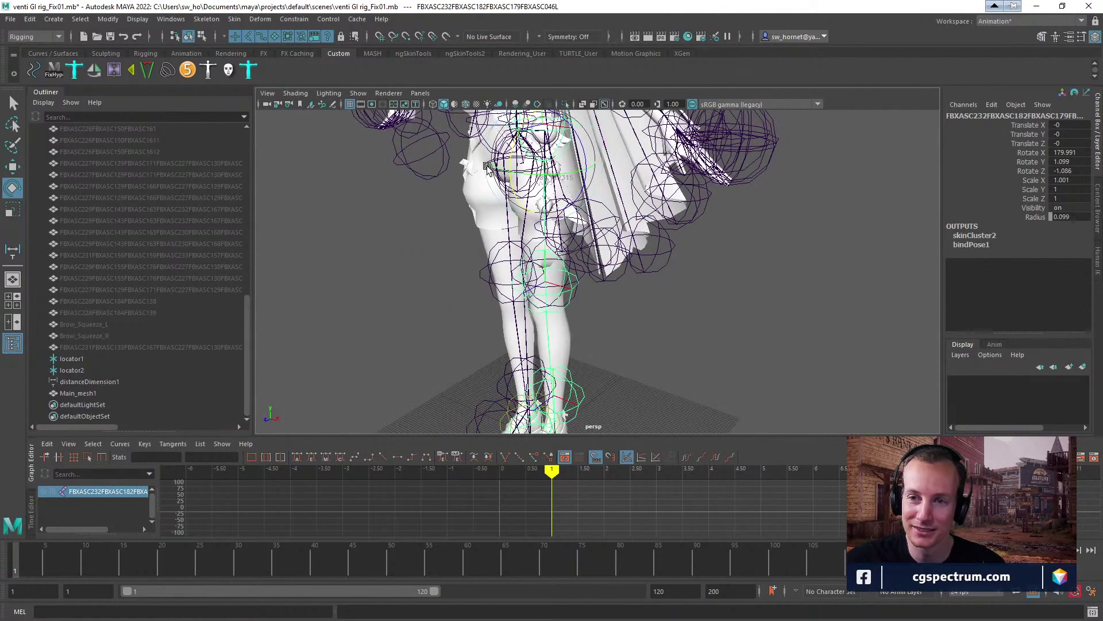
{"action": "left_click_drag", "start_coordinate": [508, 161], "coordinate": [506, 249], "text": "alt"}
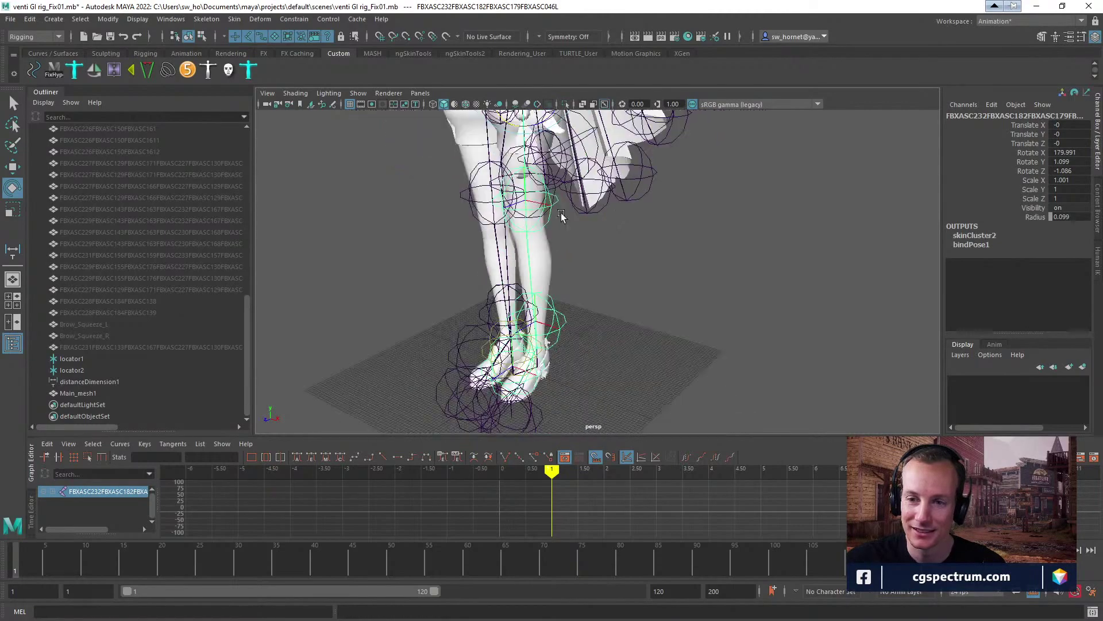
{"action": "scroll", "coordinate": [506, 249], "scroll_direction": "up", "scroll_amount": 3}
{"action": "left_click", "coordinate": [449, 198]}
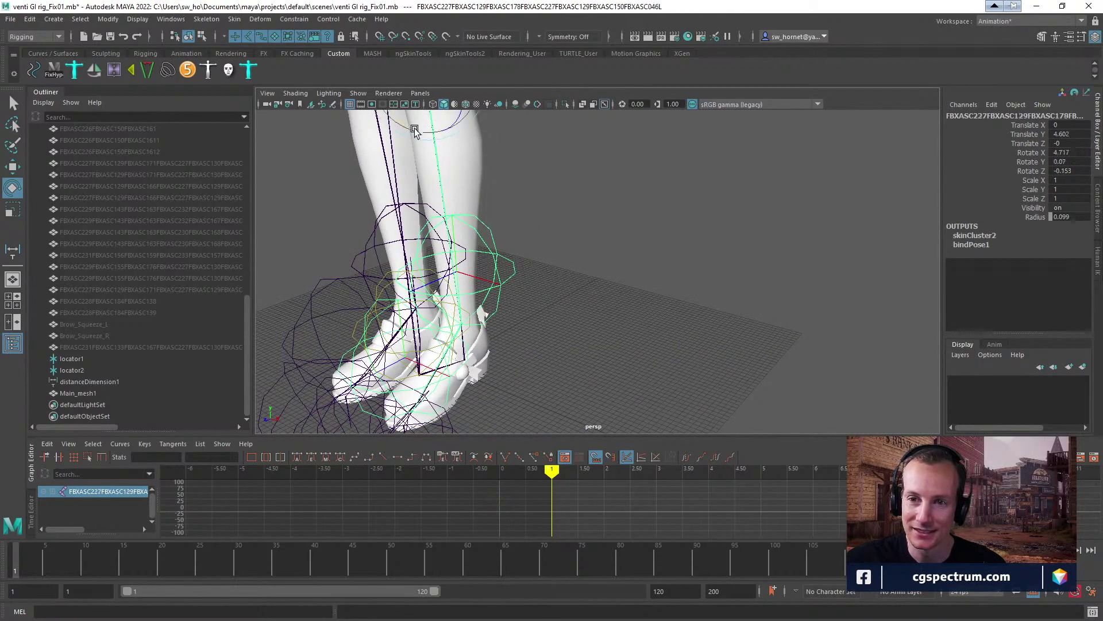
{"action": "left_click_drag", "start_coordinate": [413, 131], "coordinate": [444, 300], "text": "alt"}
{"action": "key", "text": "ctrl+z"}
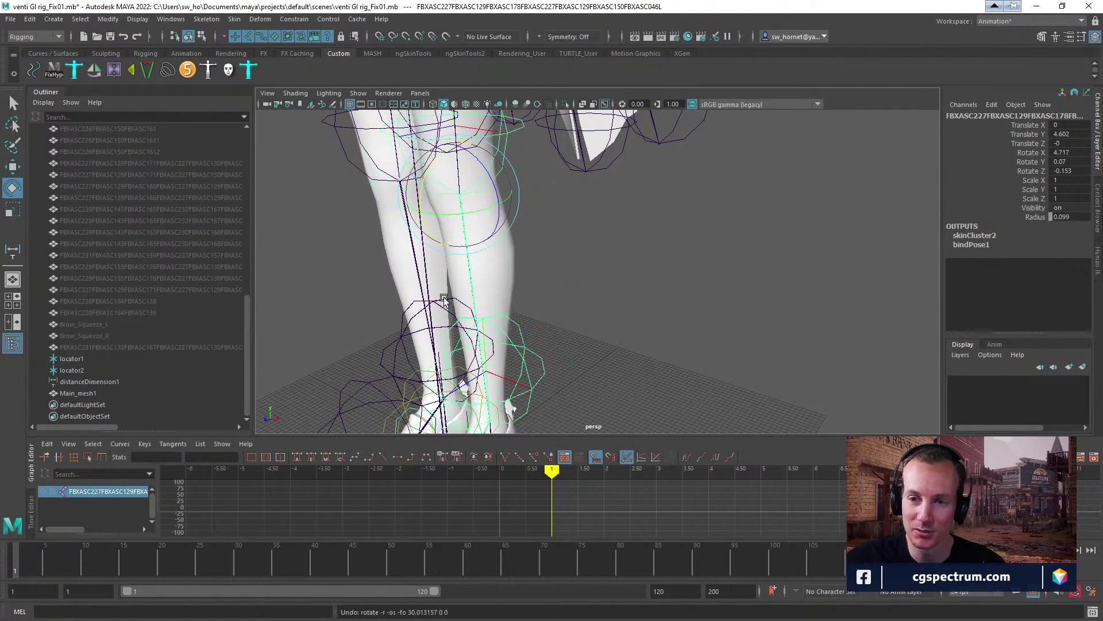
Test-rotate the additional joint in the left calf, undo the rotation and clear the selection.
{"action": "left_click", "coordinate": [473, 275]}
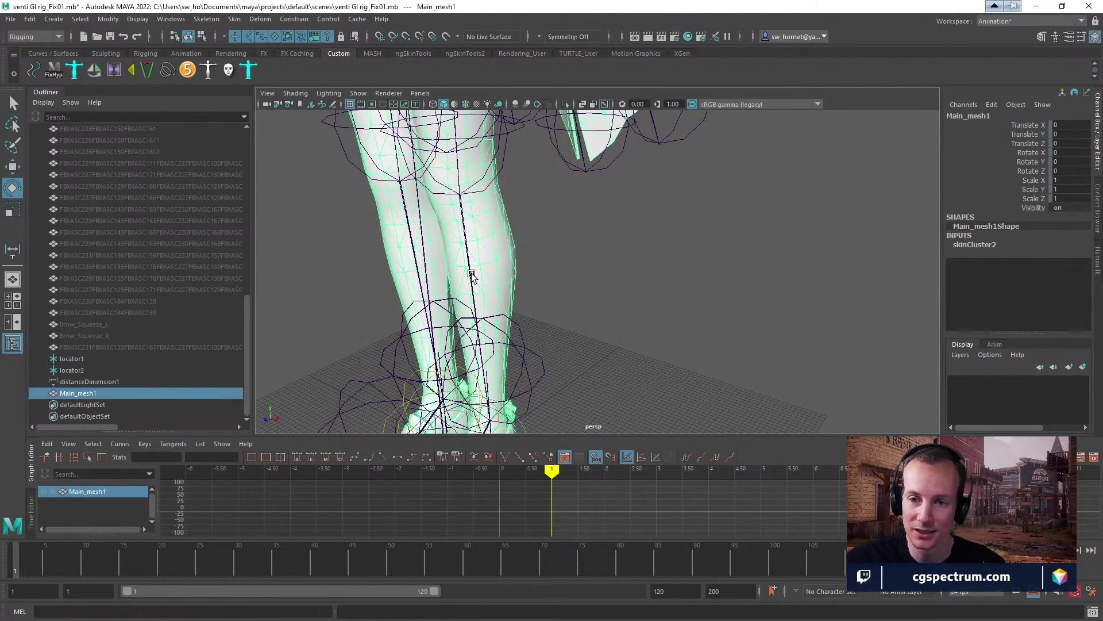
{"action": "left_click", "coordinate": [472, 279]}
{"action": "left_click_drag", "start_coordinate": [438, 189], "coordinate": [456, 244]}
{"action": "key", "text": "ctrl+z"}
{"action": "scroll", "coordinate": [467, 246], "scroll_direction": "down", "scroll_amount": 5}
{"action": "middle_click_drag", "start_coordinate": [600, 246], "coordinate": [625, 317], "text": "alt"}
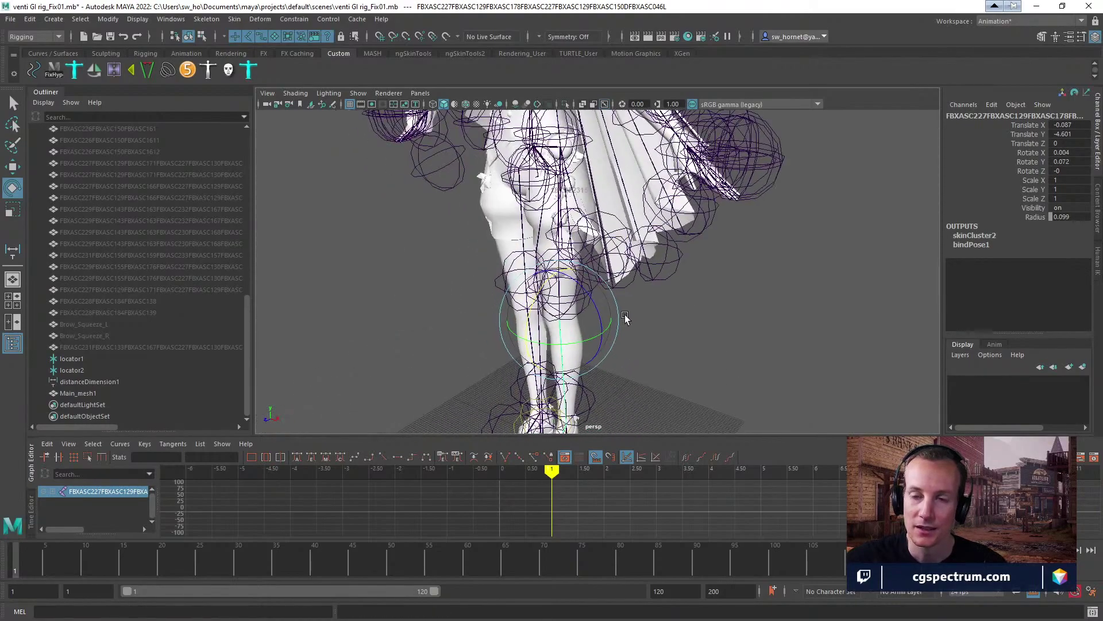
{"action": "scroll", "coordinate": [699, 234], "scroll_direction": "down", "scroll_amount": 5}
{"action": "left_click_drag", "start_coordinate": [699, 234], "coordinate": [665, 263], "text": "alt"}
{"action": "left_click", "coordinate": [628, 256]}
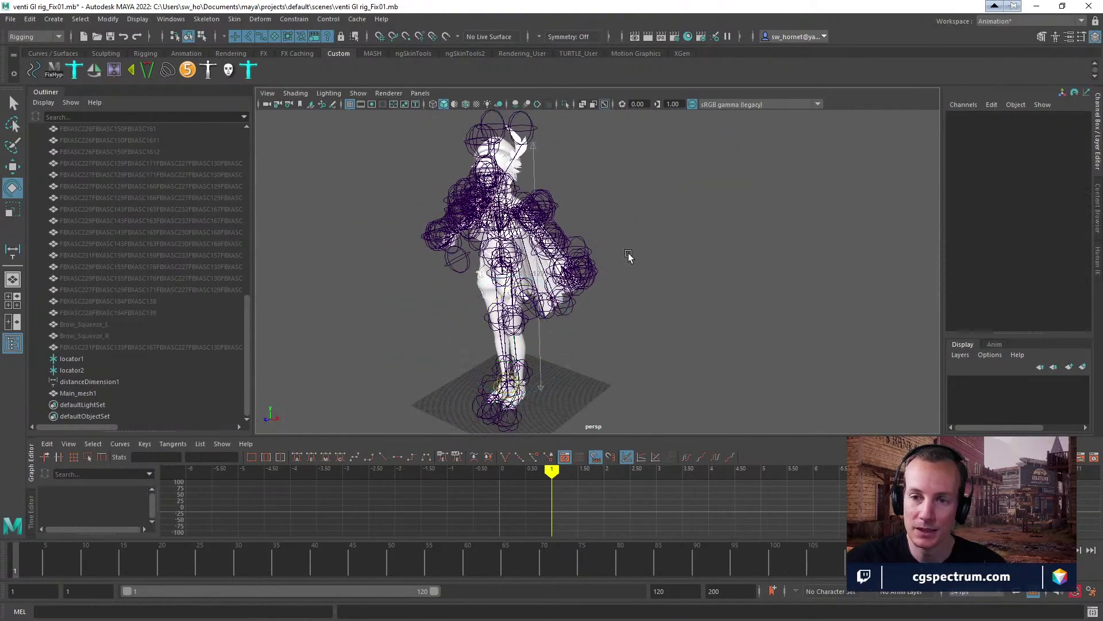
Export Main_mesh1 together with Char_Main_Rig as an FBX, overwriting the existing SKM_Venti.fbx.
{"action": "left_click", "coordinate": [78, 393]}
{"action": "scroll", "coordinate": [153, 263], "scroll_direction": "up", "scroll_amount": 10}
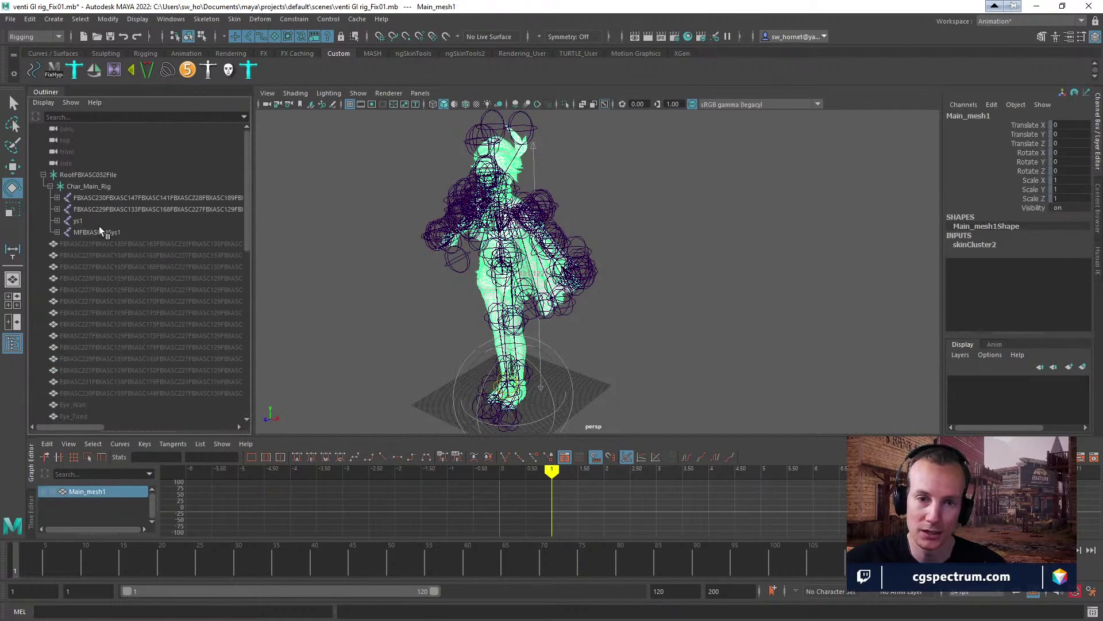
{"action": "left_click", "coordinate": [81, 186], "text": "ctrl"}
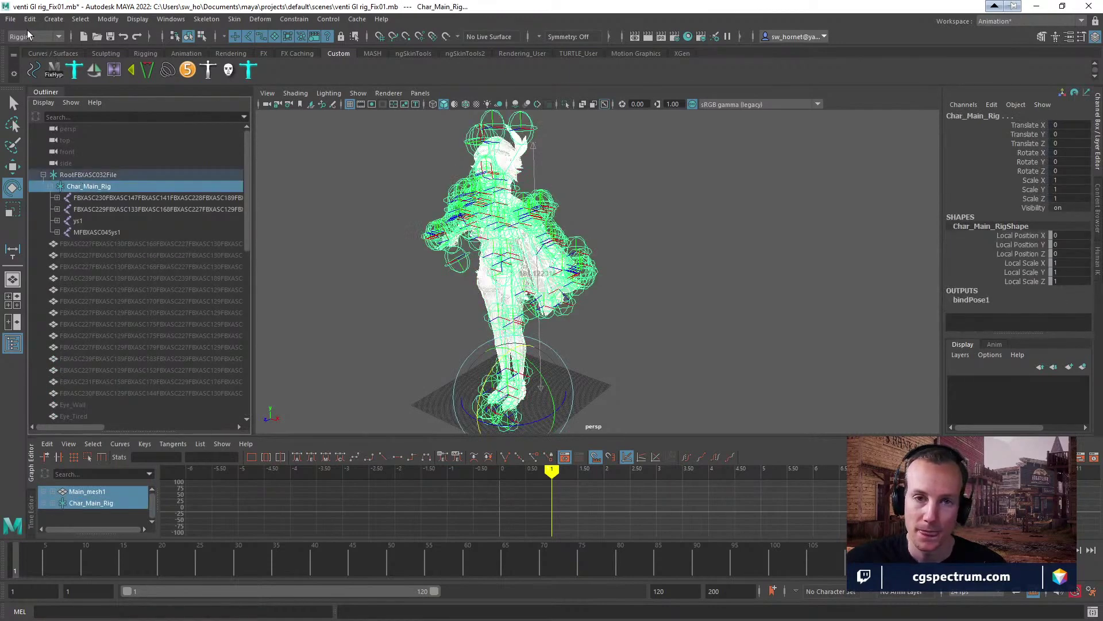
{"action": "left_click", "coordinate": [11, 20]}
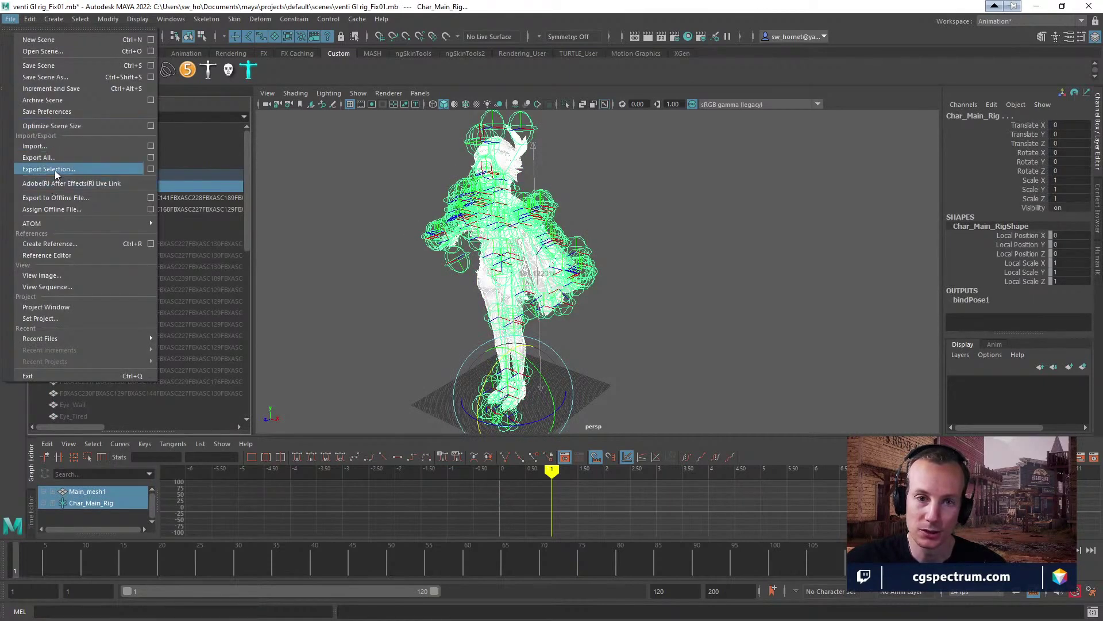
{"action": "left_click", "coordinate": [54, 170]}
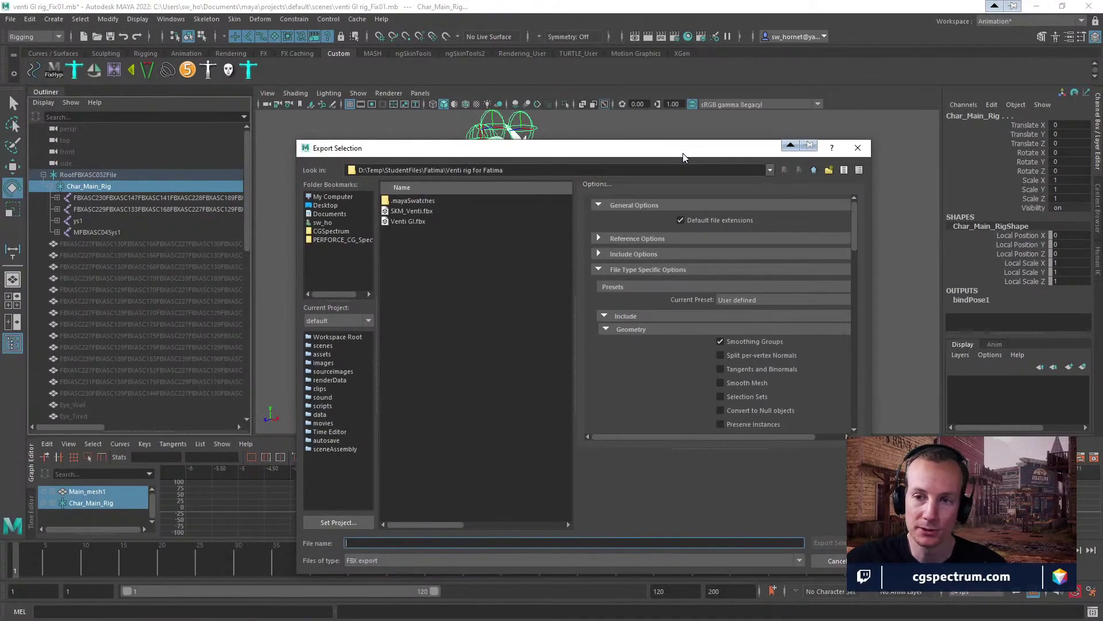
{"action": "mouse_move", "coordinate": [682, 152]}
{"action": "left_mouse_down"}
{"action": "mouse_move", "coordinate": [678, 285]}
{"action": "mouse_move", "coordinate": [690, 190]}
{"action": "mouse_move", "coordinate": [699, 296]}
{"action": "mouse_move", "coordinate": [682, 313]}
{"action": "mouse_move", "coordinate": [672, 149]}
{"action": "left_mouse_up"}
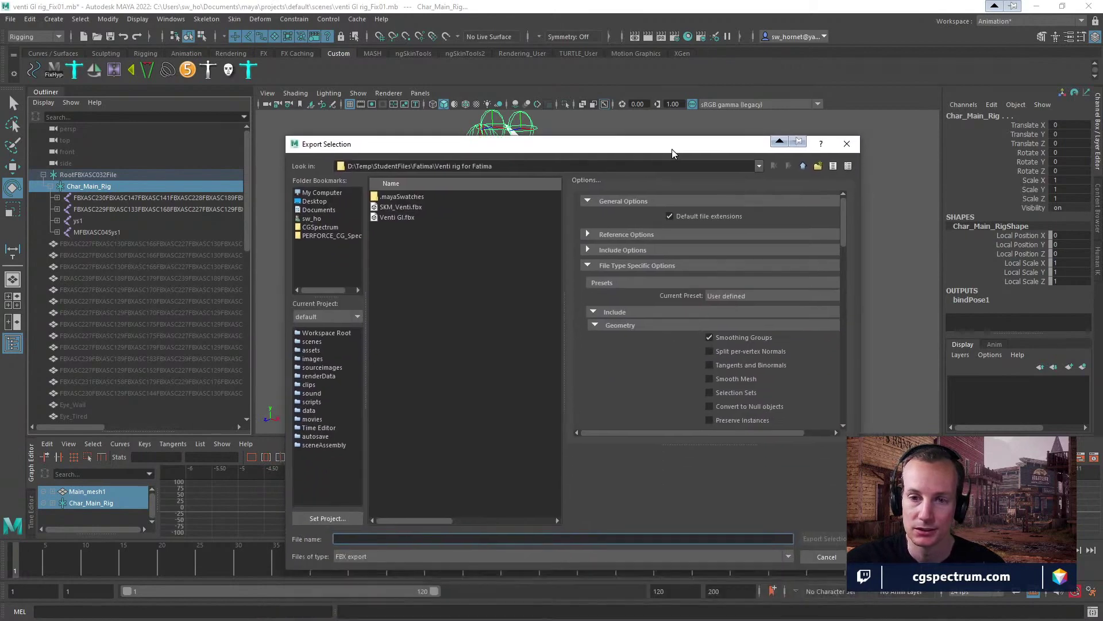
{"action": "left_click", "coordinate": [408, 208]}
{"action": "scroll", "coordinate": [736, 370], "scroll_direction": "down", "scroll_amount": 6}
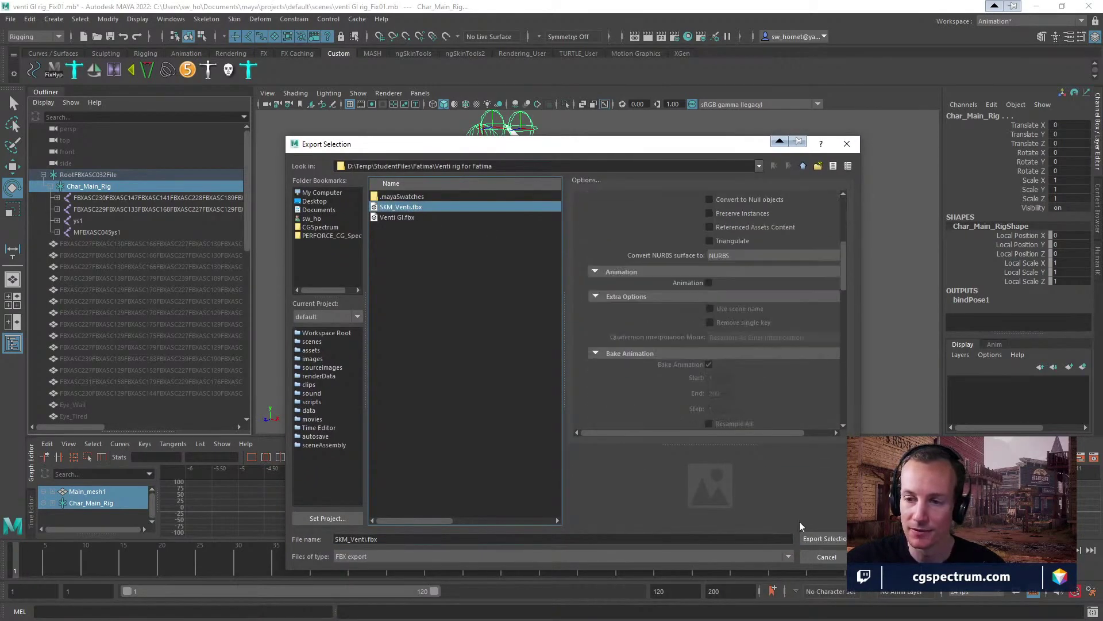
{"action": "left_click", "coordinate": [815, 539]}
{"action": "left_click", "coordinate": [597, 374]}
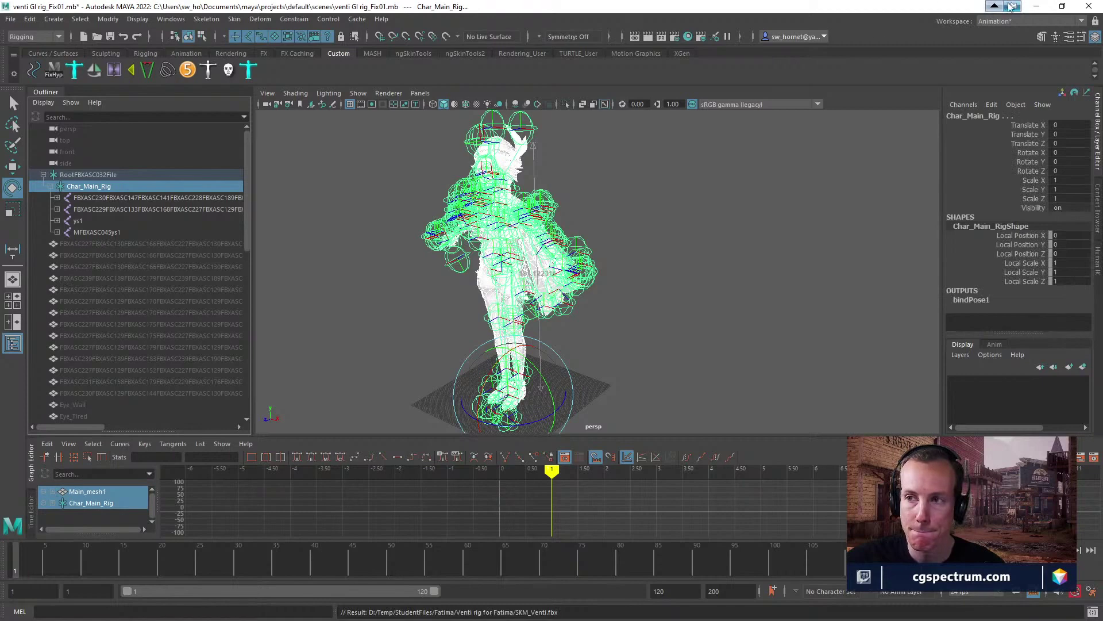
Switch to Unreal Engine, set the SKM_Venti import rotation X to 0 and reimport the base mesh.
{"action": "left_click", "coordinate": [1037, 8]}
{"action": "left_click_drag", "start_coordinate": [569, 167], "coordinate": [546, 56]}
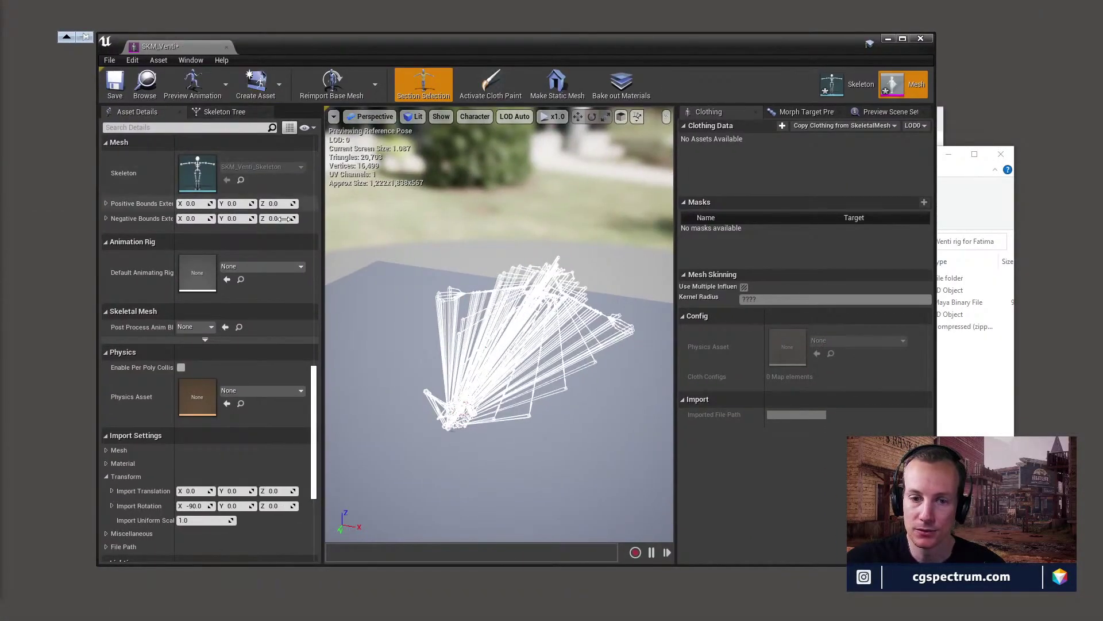
{"action": "left_click", "coordinate": [198, 506]}
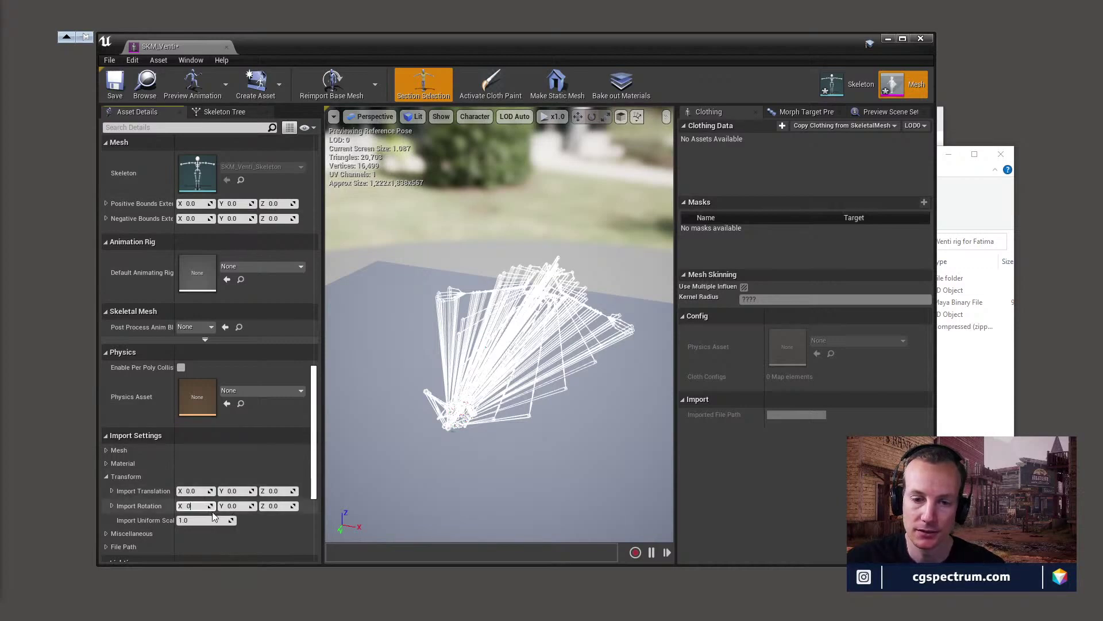
{"action": "type", "text": "0"}
{"action": "left_click", "coordinate": [331, 83]}
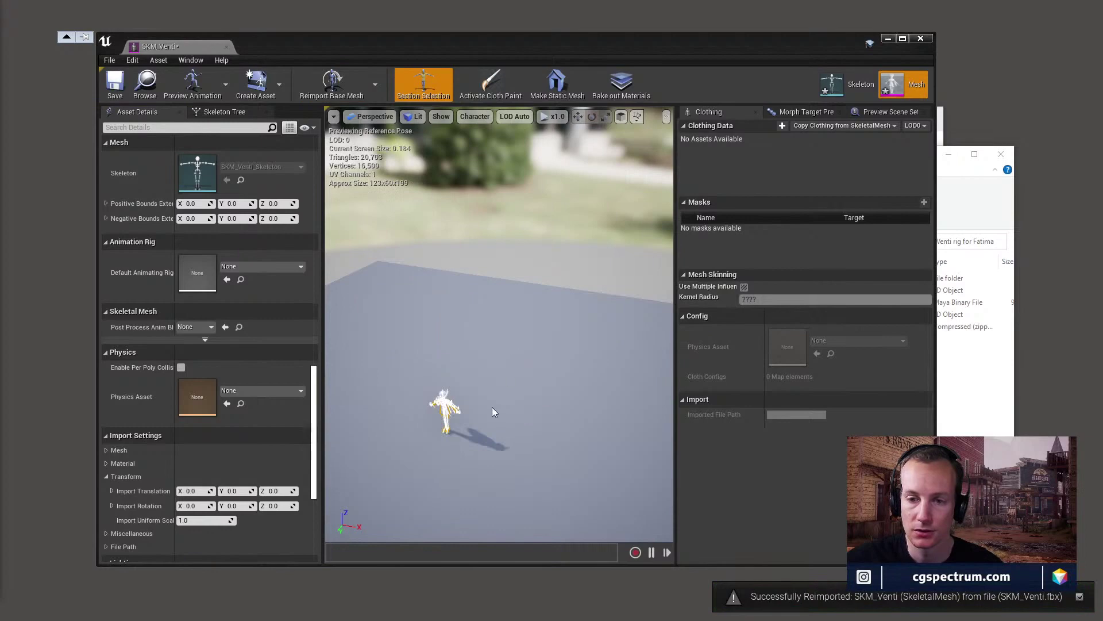
{"action": "right_click_drag", "start_coordinate": [495, 412], "coordinate": [483, 379]}
Replace the old SKM_Venti actor in the level with a new instance of the reimported skeletal mesh.
{"action": "left_click_drag", "start_coordinate": [575, 48], "coordinate": [587, 456]}
{"action": "left_click_drag", "start_coordinate": [602, 108], "coordinate": [599, 64]}
{"action": "right_click_drag", "start_coordinate": [540, 230], "coordinate": [534, 224]}
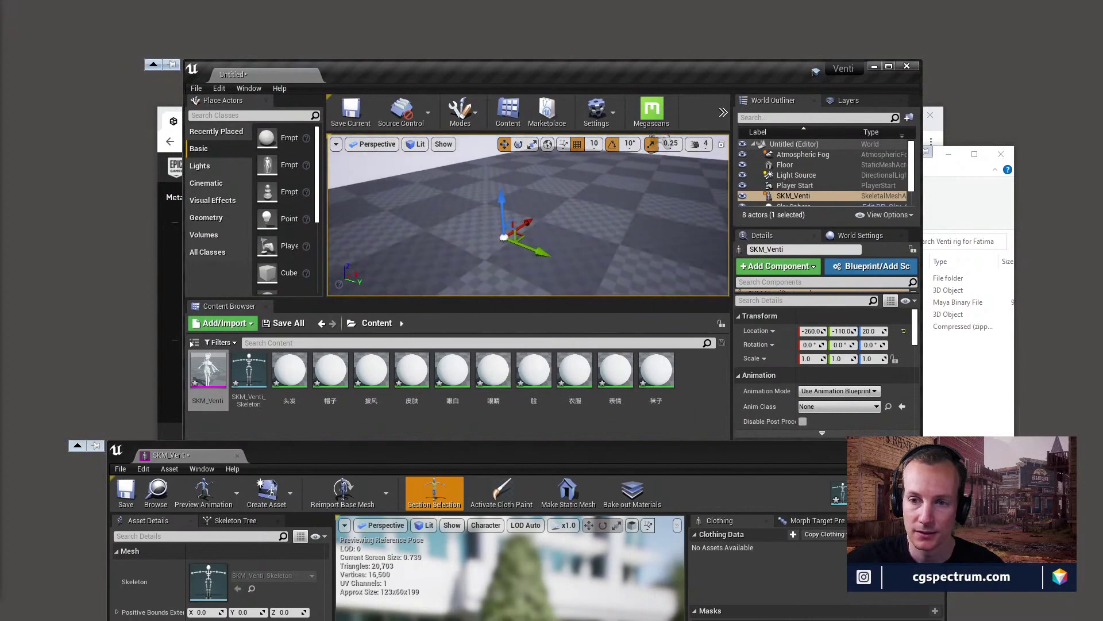
{"action": "left_click_drag", "start_coordinate": [502, 206], "coordinate": [495, 152]}
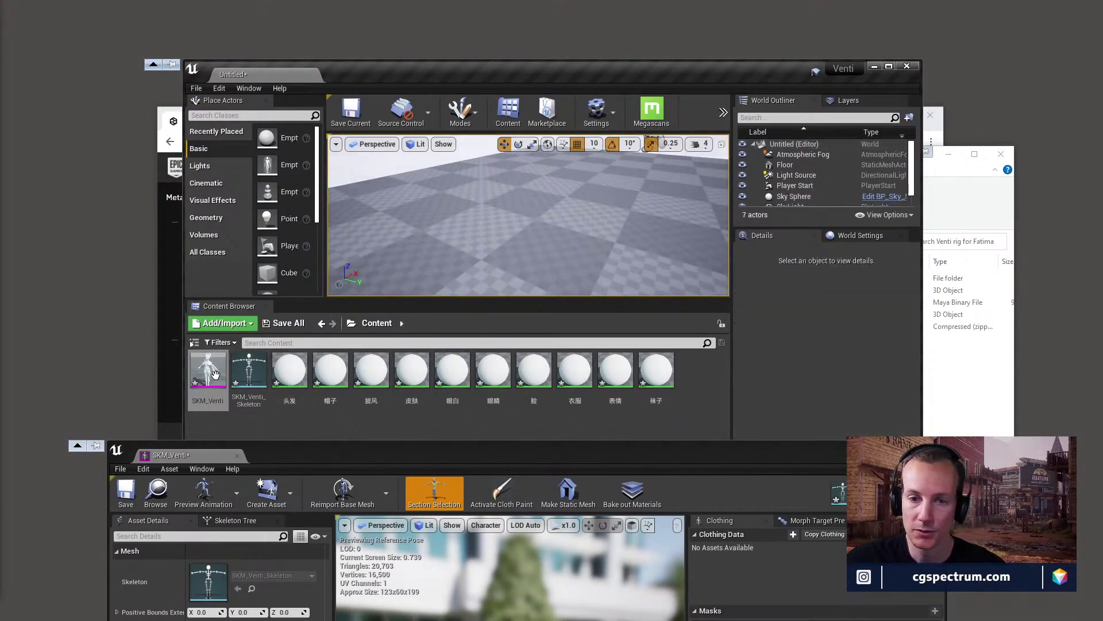
{"action": "left_click_drag", "start_coordinate": [208, 371], "coordinate": [536, 228]}
{"action": "right_click_drag", "start_coordinate": [536, 228], "coordinate": [536, 228]}
{"action": "scroll", "coordinate": [631, 216], "scroll_direction": "up", "scroll_amount": 2}
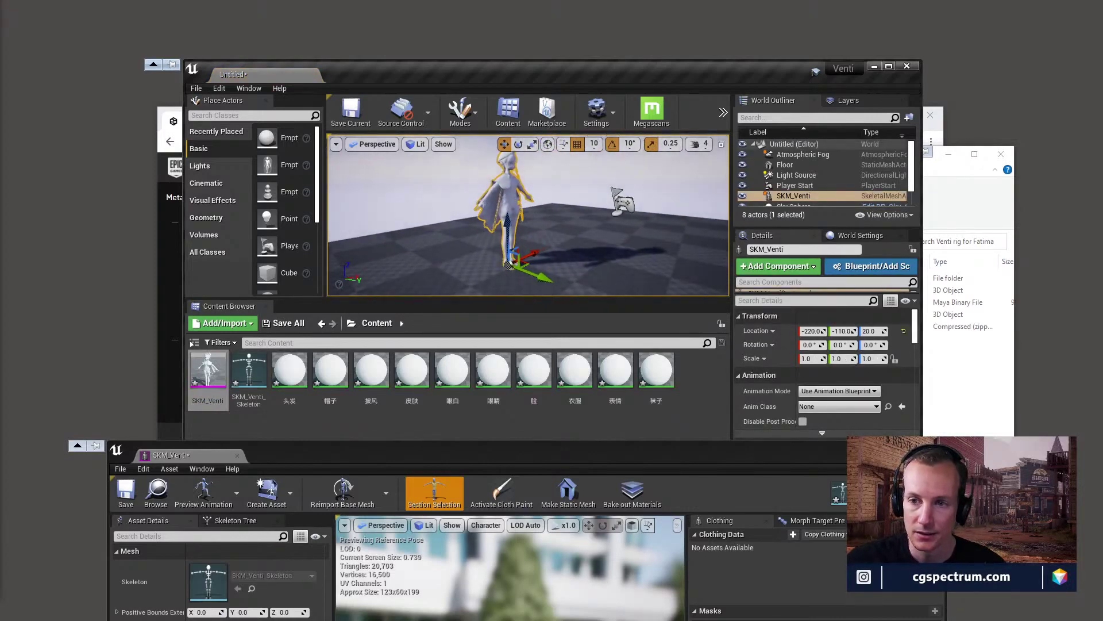
Move the Player Start to X -50 and compare its capsule with the height of the SKM_Venti character.
{"action": "left_click", "coordinate": [623, 202]}
{"action": "key", "text": "f"}
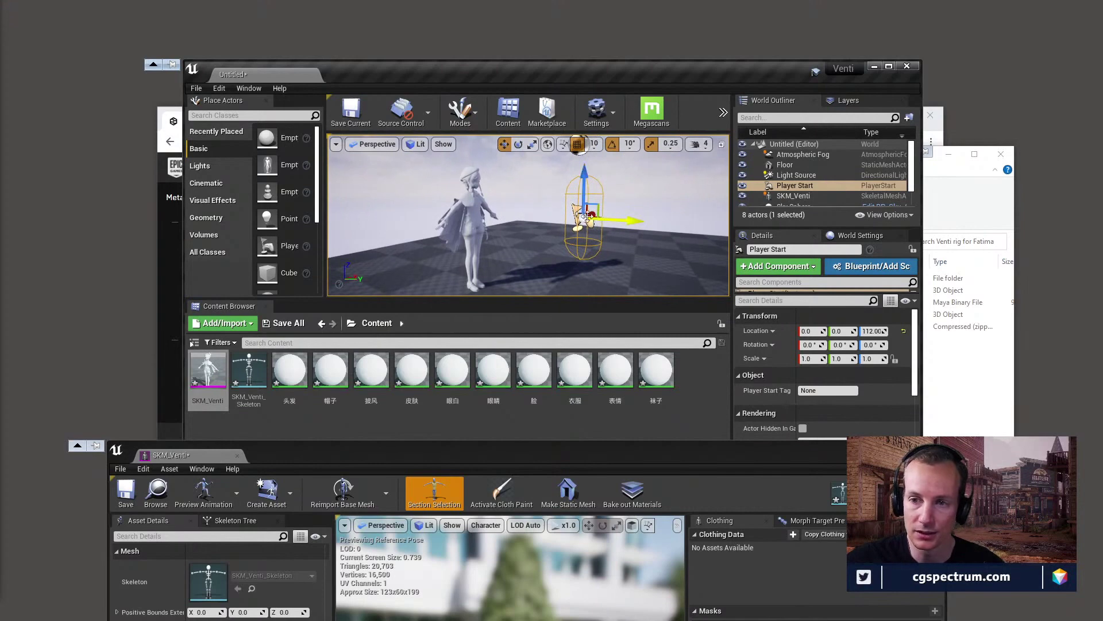
{"action": "right_click_drag", "start_coordinate": [488, 208], "coordinate": [536, 203]}
{"action": "mouse_move", "coordinate": [575, 204]}
{"action": "left_mouse_down"}
{"action": "mouse_move", "coordinate": [479, 213]}
{"action": "mouse_move", "coordinate": [558, 197]}
{"action": "left_mouse_up"}
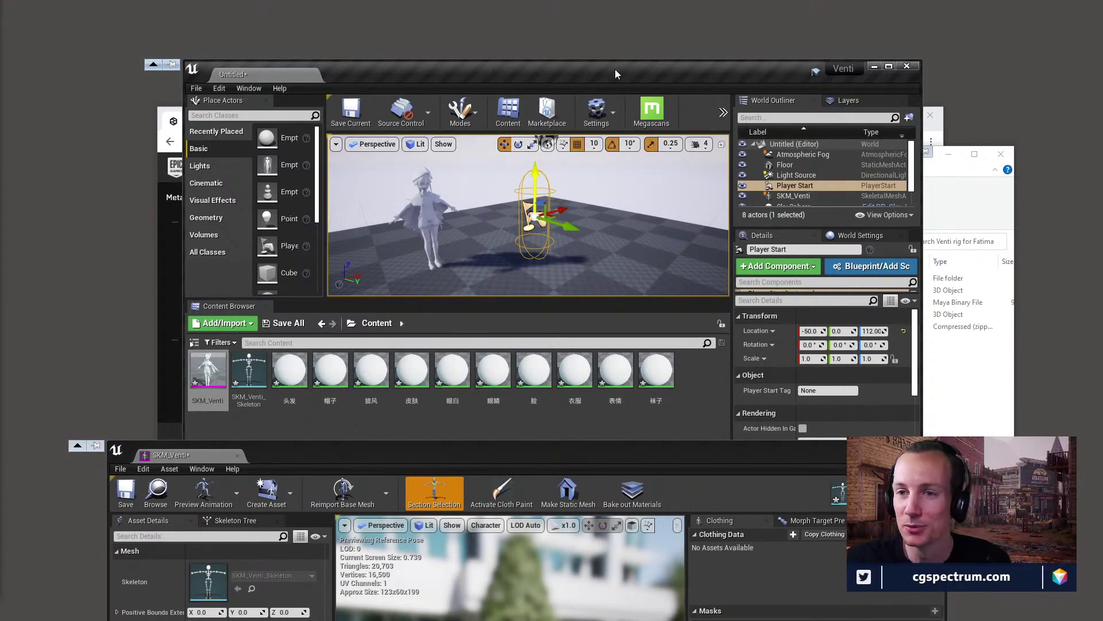
Close the SKM_Venti mesh editor and save all modified content, naming the level test in the Content folder.
{"action": "left_click_drag", "start_coordinate": [581, 456], "coordinate": [609, 125]}
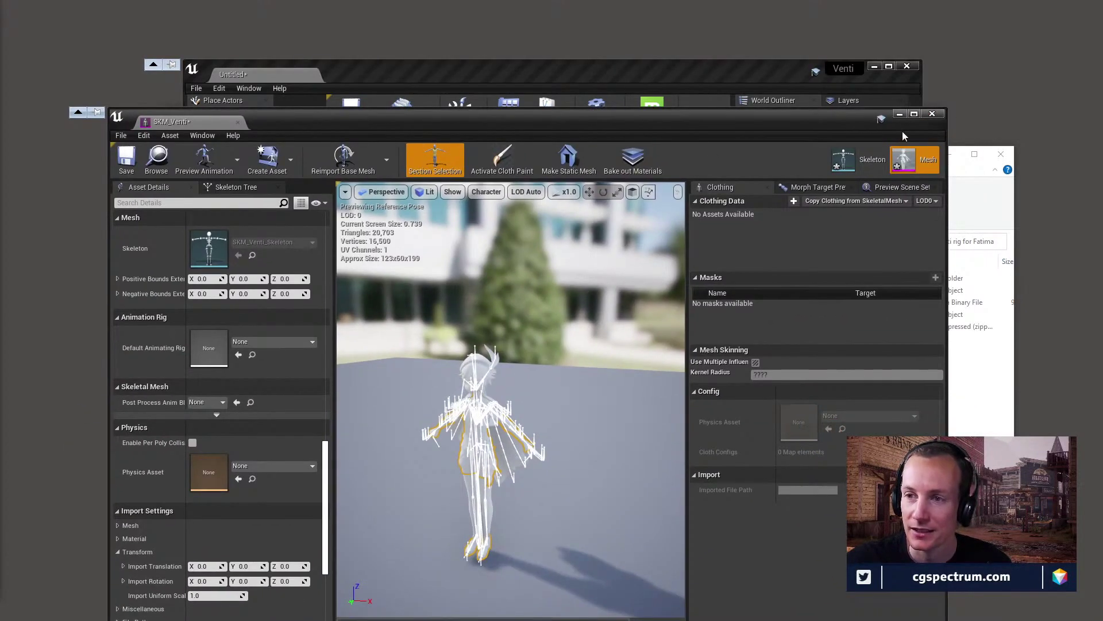
{"action": "left_click_drag", "start_coordinate": [567, 130], "coordinate": [533, 112]}
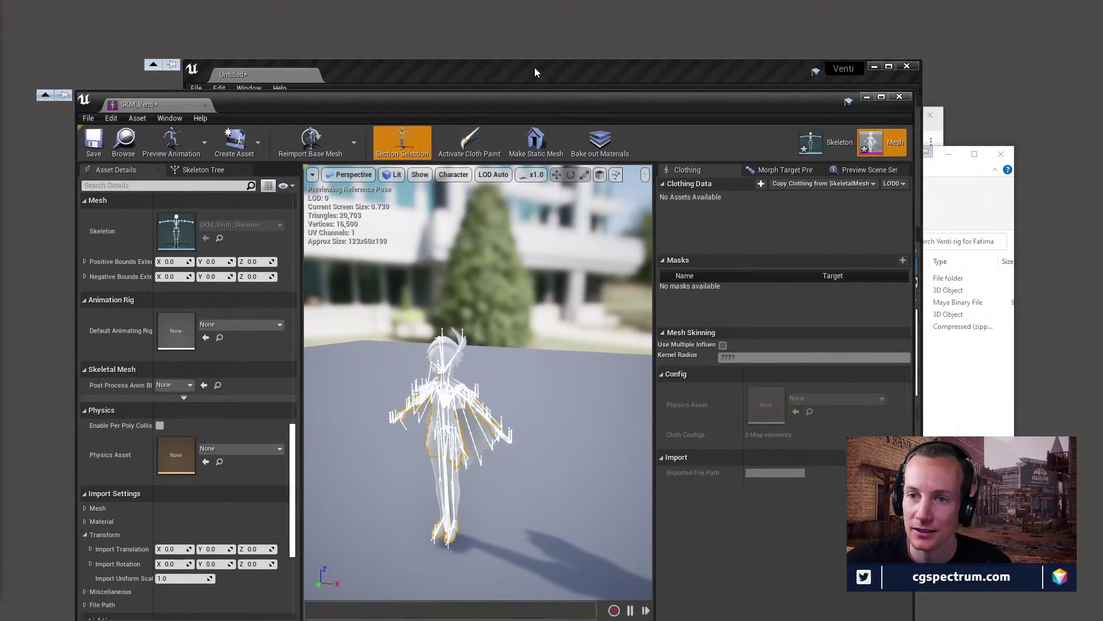
{"action": "left_click", "coordinate": [899, 97]}
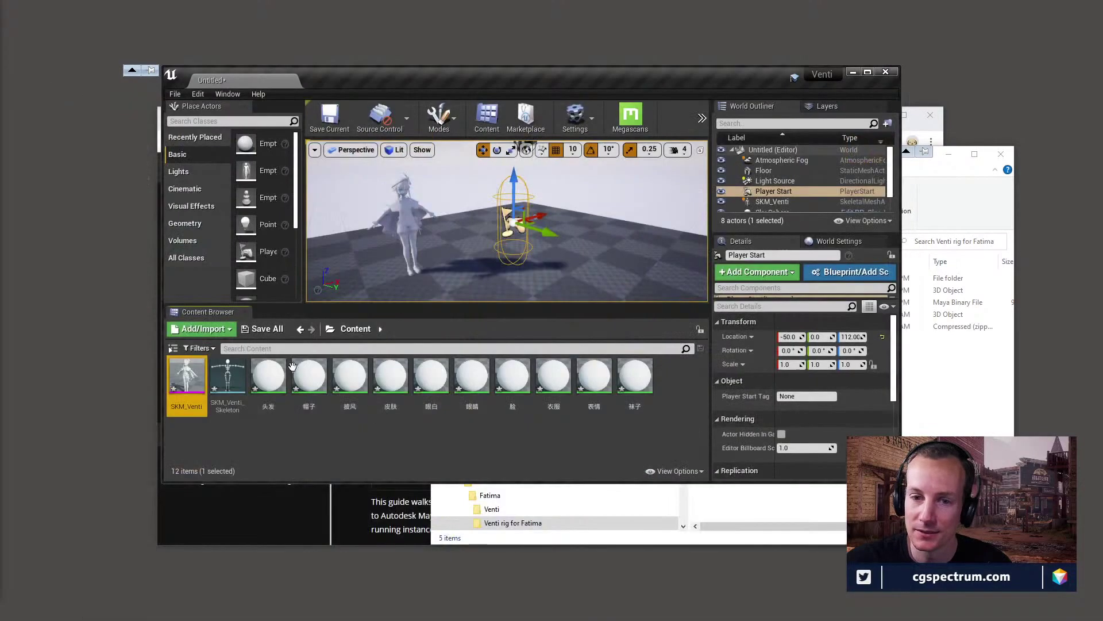
{"action": "left_click", "coordinate": [262, 329]}
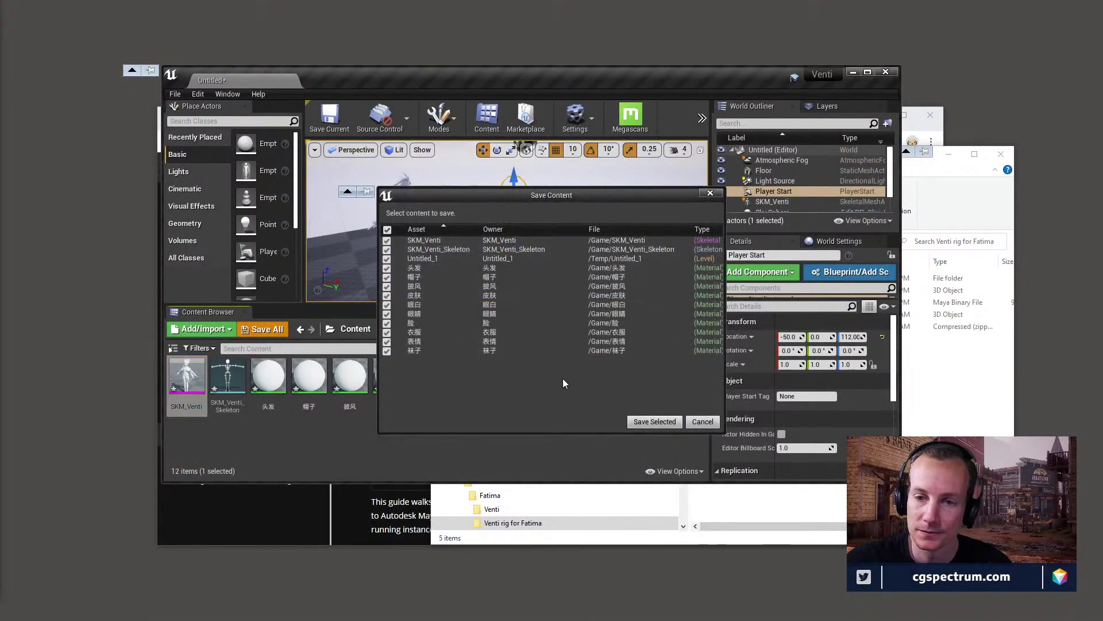
{"action": "left_click", "coordinate": [655, 422]}
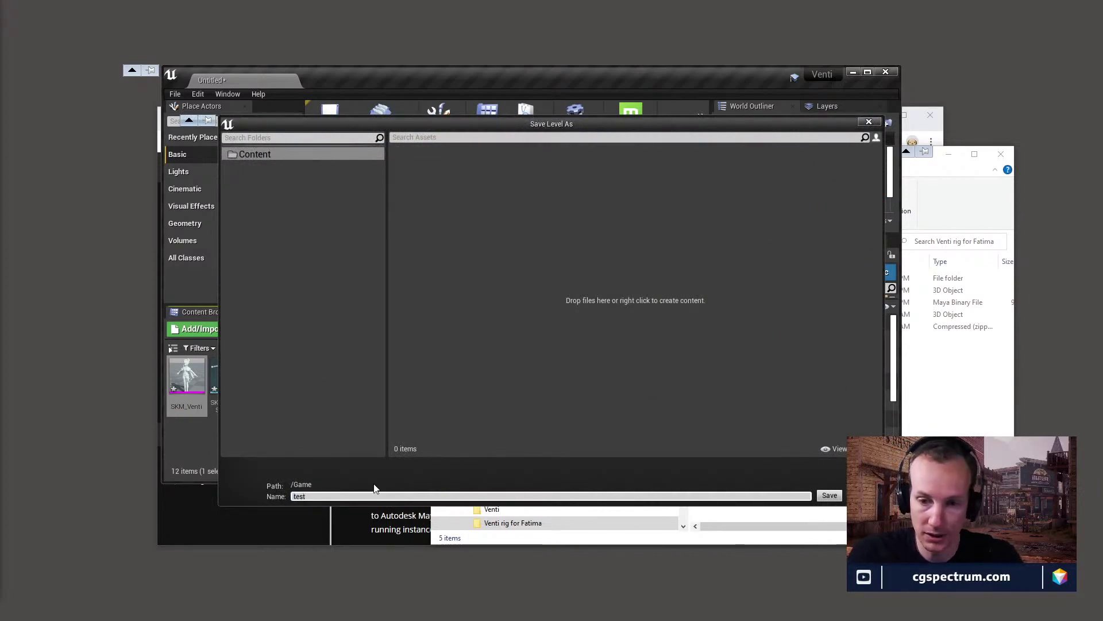
{"action": "left_click", "coordinate": [831, 499]}
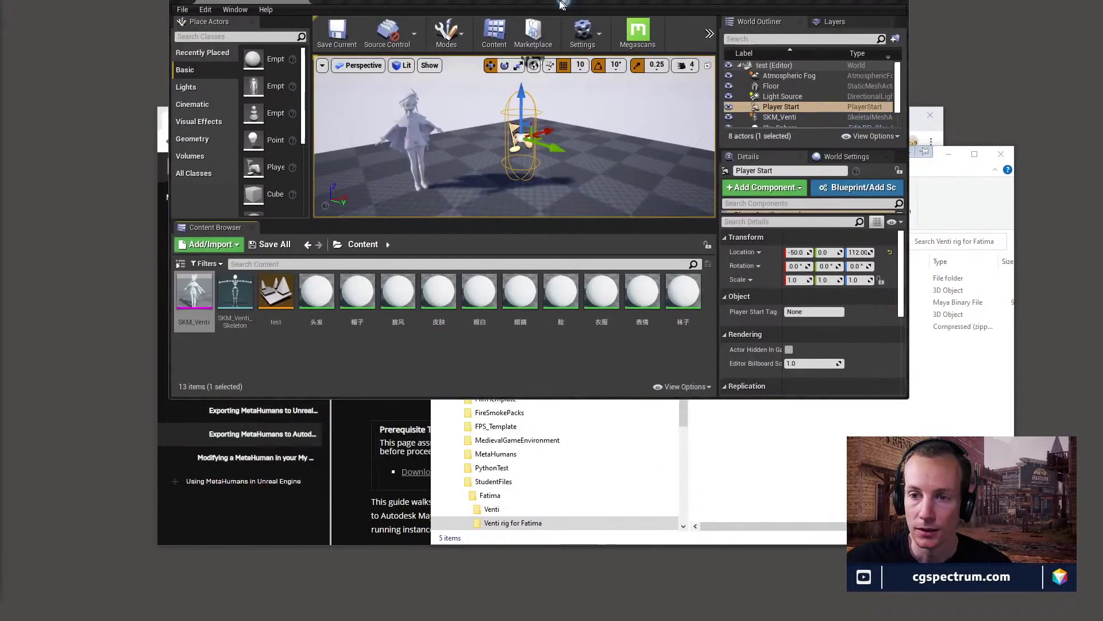
Maximize the main editor window, show the Content Browser's source folders and open the SKM_Venti skeletal mesh.
{"action": "double_click", "coordinate": [561, 77]}
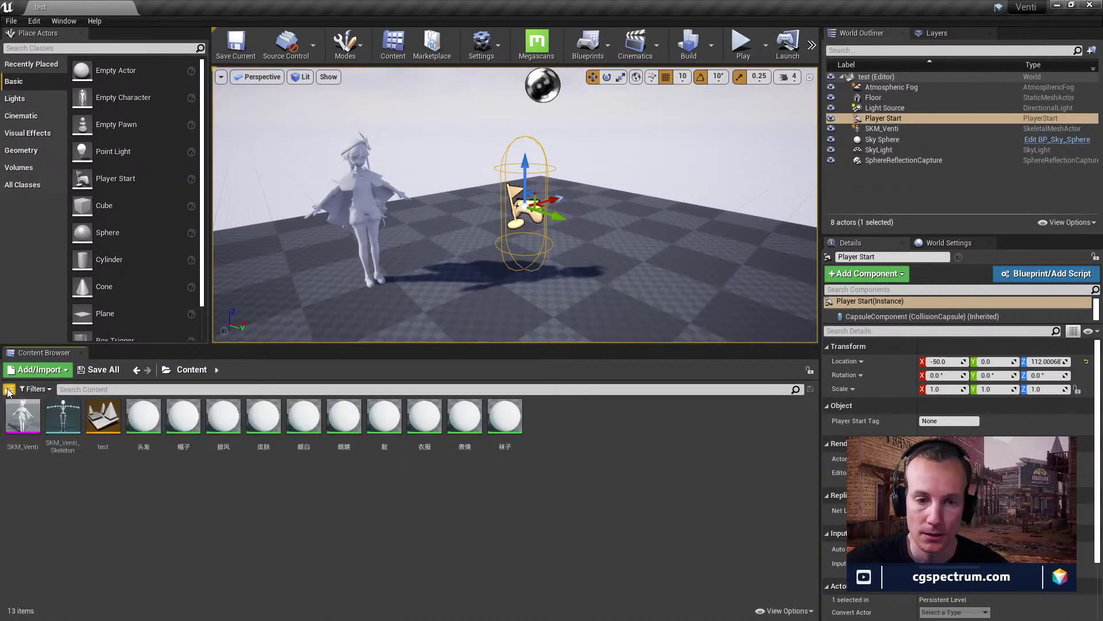
{"action": "left_click", "coordinate": [9, 390]}
{"action": "double_click", "coordinate": [225, 432]}
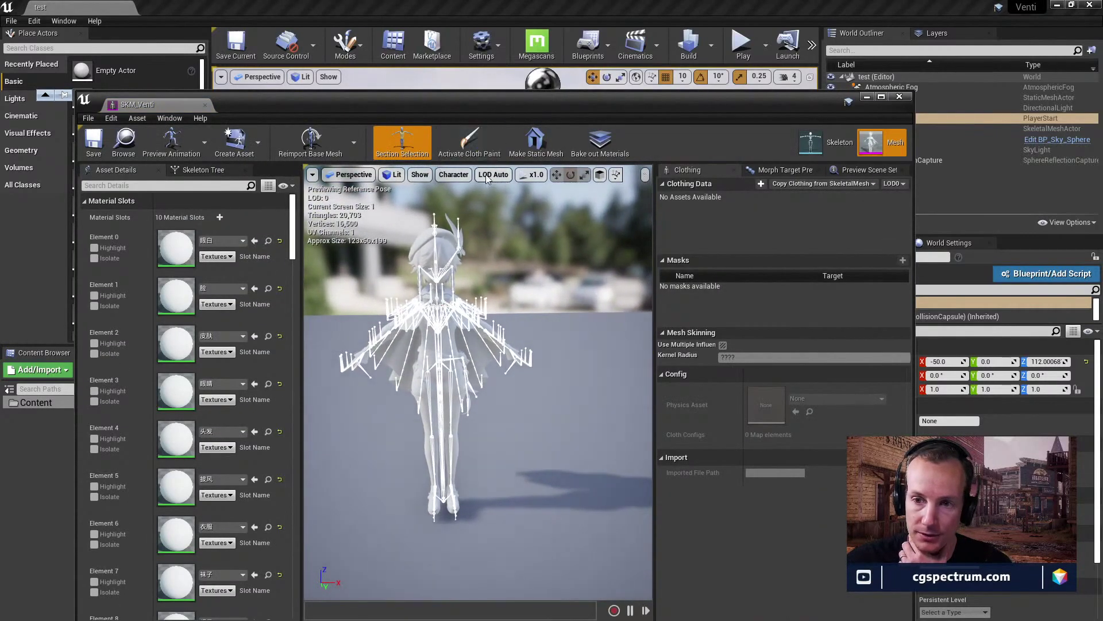
Stop drawing the whole bone hierarchy in the SKM_Venti preview, inspect the bare mesh and close its editor.
{"action": "left_click", "coordinate": [453, 174]}
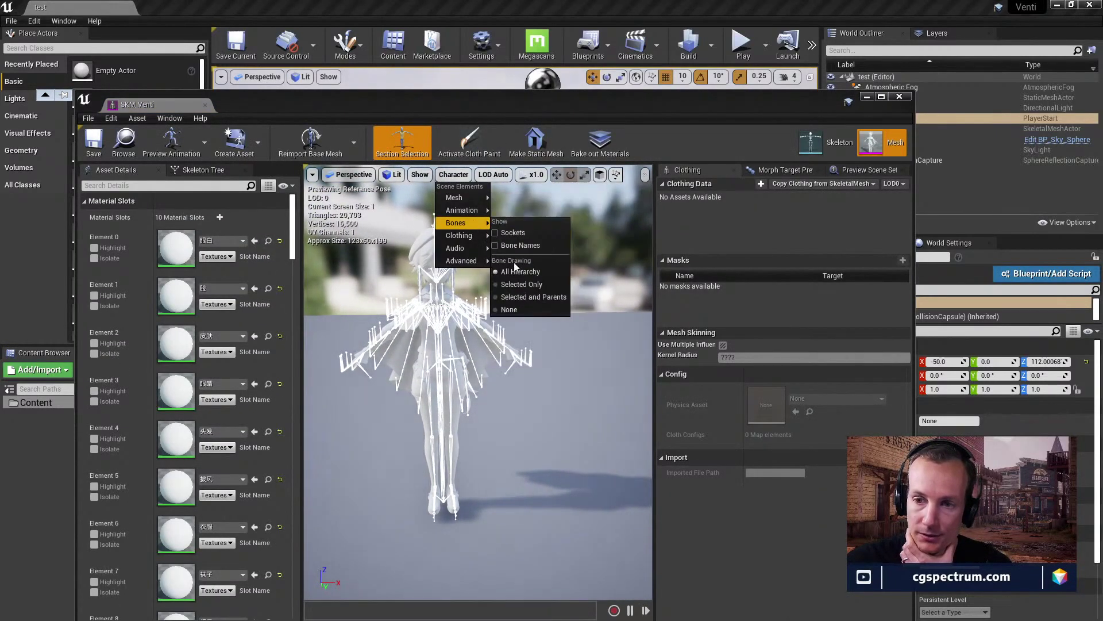
{"action": "left_click", "coordinate": [517, 290]}
{"action": "left_click_drag", "start_coordinate": [516, 292], "coordinate": [551, 299]}
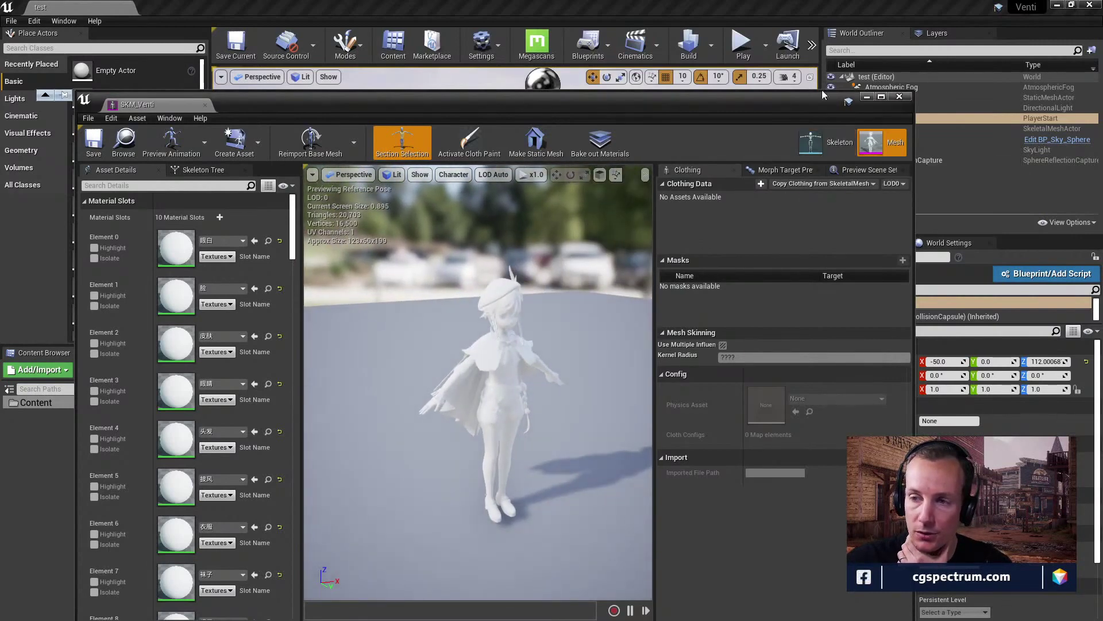
{"action": "left_click", "coordinate": [899, 96]}
Create a physics asset for the SKM_Venti skeletal mesh with the default Min Bone Size of 20.0 and Capsule bodies.
{"action": "left_click", "coordinate": [268, 490]}
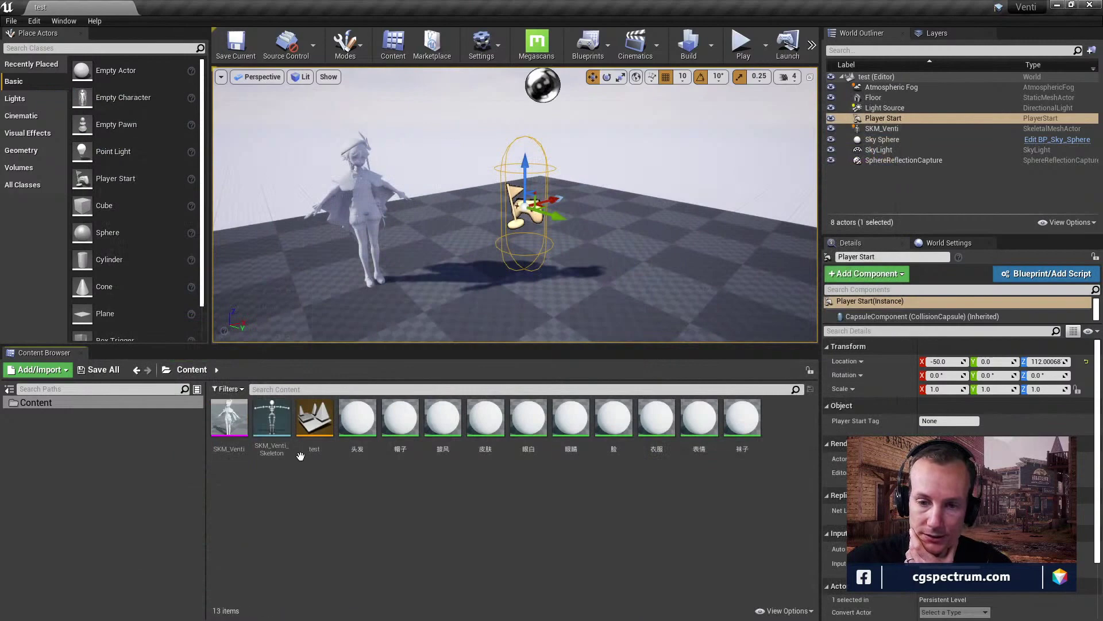
{"action": "left_click", "coordinate": [263, 456]}
{"action": "right_click", "coordinate": [229, 423]}
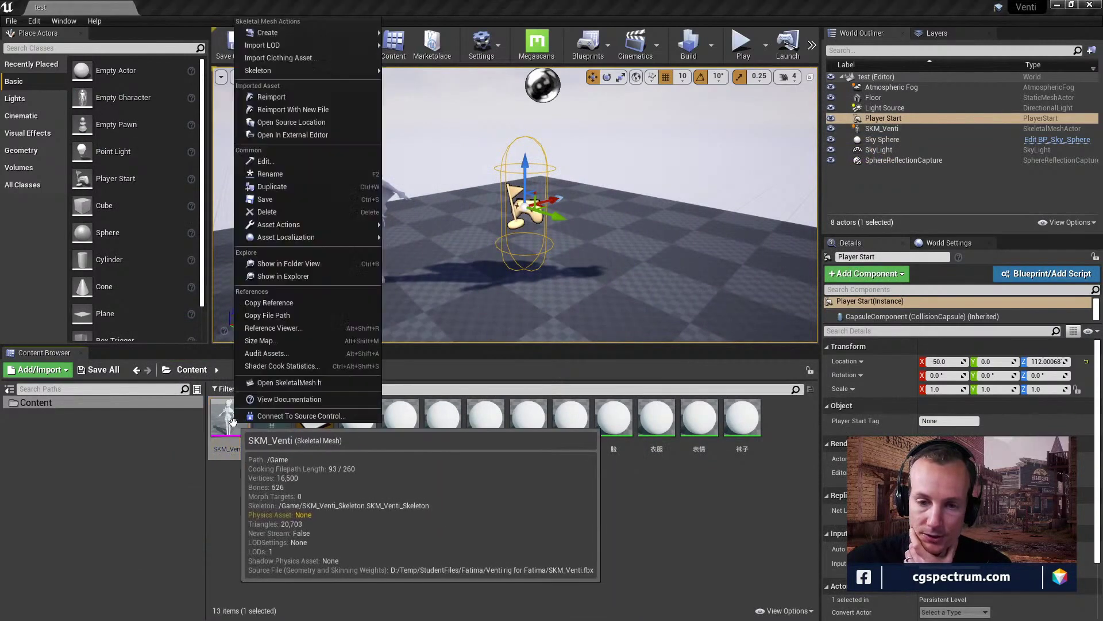
{"action": "mouse_move", "coordinate": [277, 37]}
{"action": "mouse_move", "coordinate": [410, 43]}
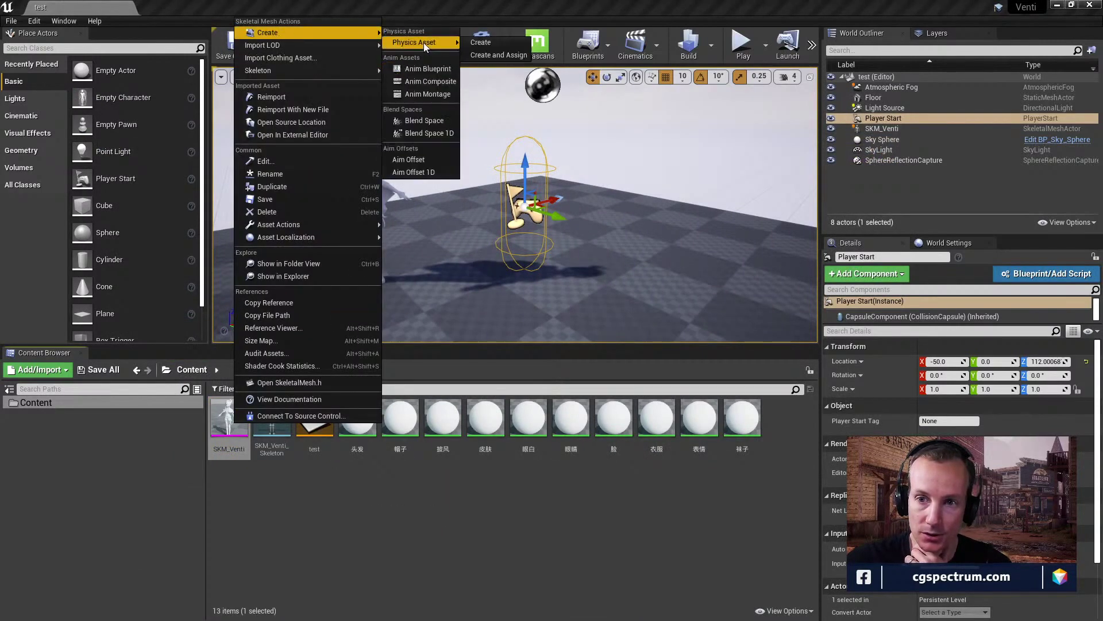
{"action": "left_click", "coordinate": [505, 45]}
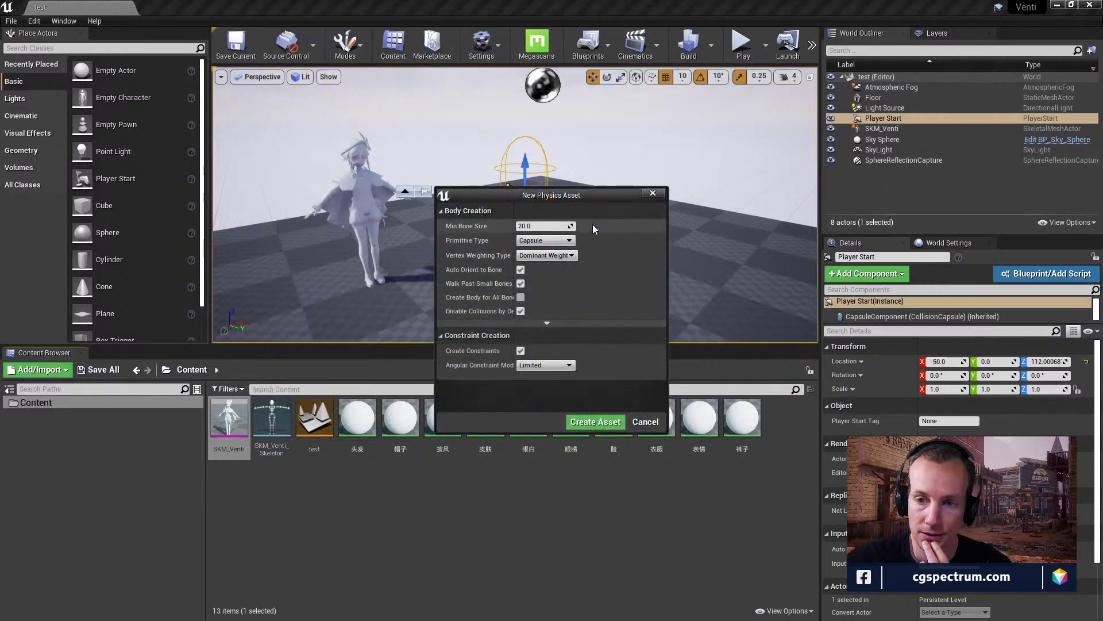
{"action": "left_click", "coordinate": [593, 421]}
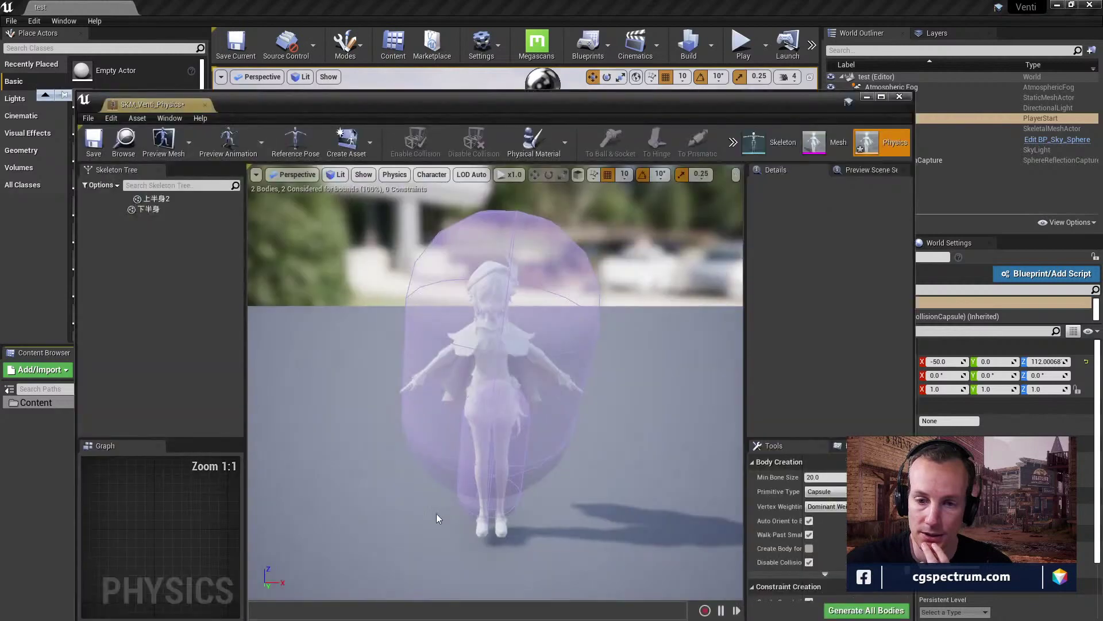
Simulate the new physics asset to check how its capsule bodies behave on the character, and save the asset.
{"action": "left_click_drag", "start_coordinate": [607, 332], "coordinate": [621, 301]}
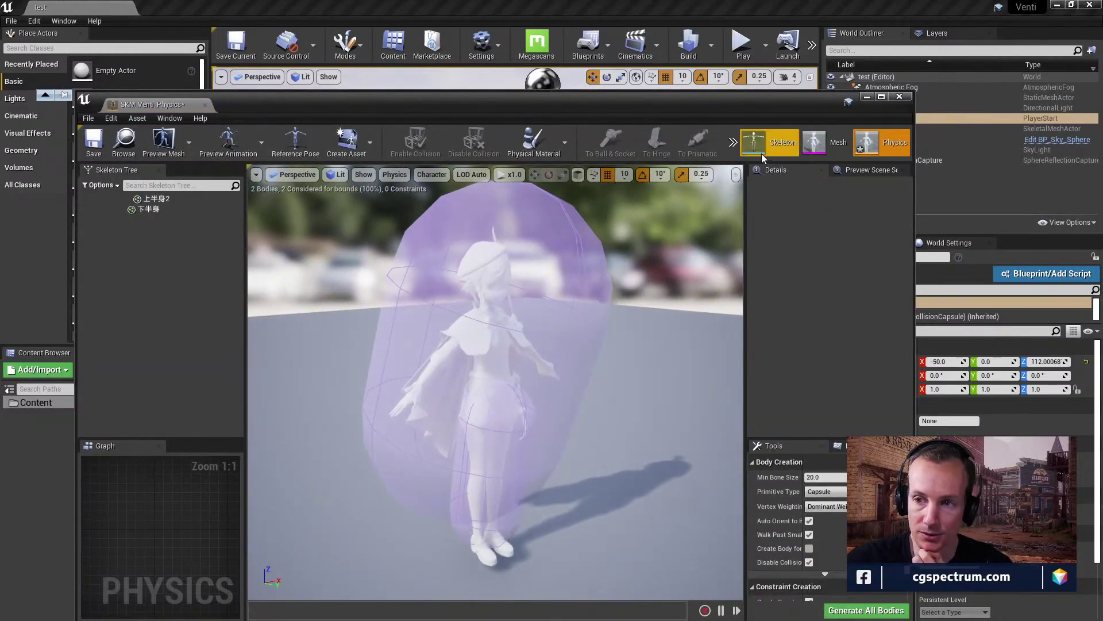
{"action": "left_click", "coordinate": [764, 183]}
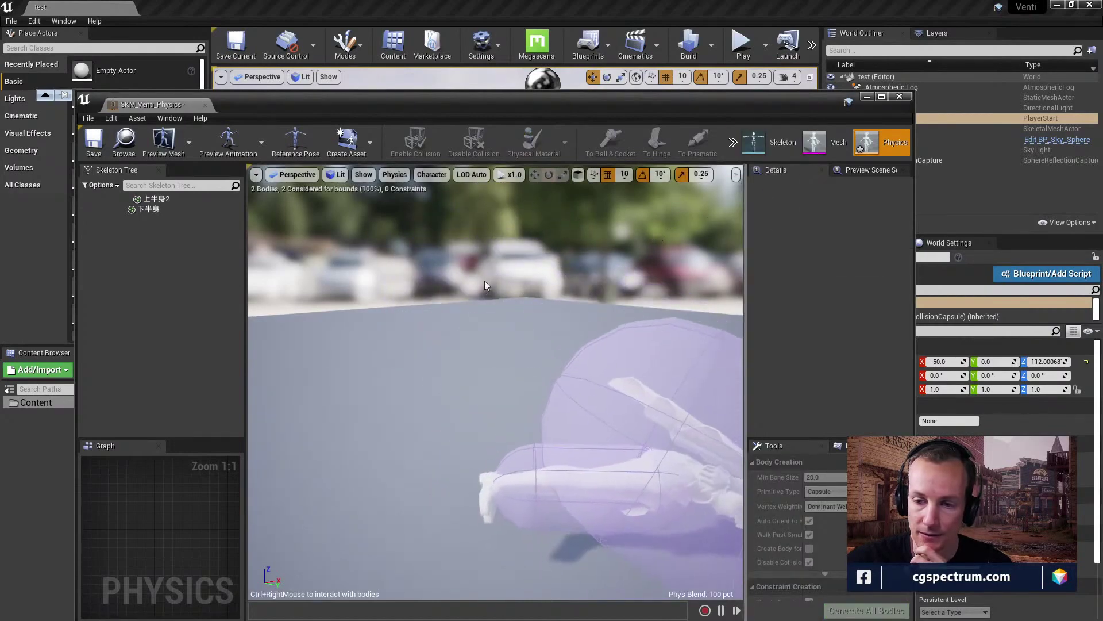
{"action": "mouse_move", "coordinate": [476, 331]}
{"action": "left_mouse_down"}
{"action": "mouse_move", "coordinate": [477, 298]}
{"action": "mouse_move", "coordinate": [476, 332]}
{"action": "left_mouse_up"}
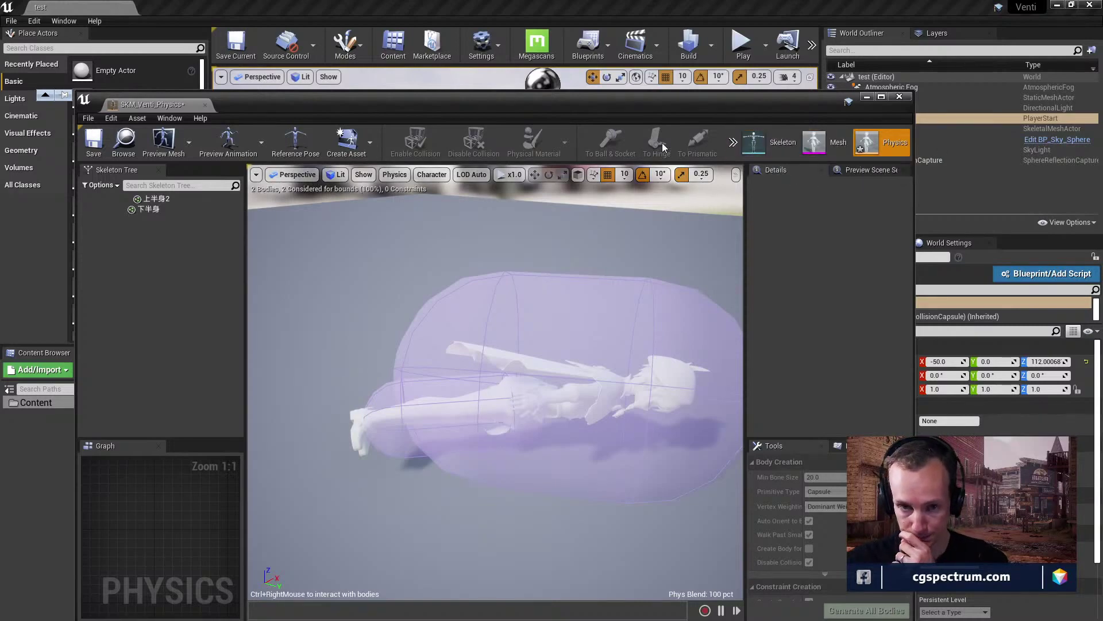
{"action": "left_click", "coordinate": [94, 144]}
Inspect the SKM_Venti mesh up close, maximize the asset editor and open the skeleton's bone hierarchy.
{"action": "left_click", "coordinate": [814, 142]}
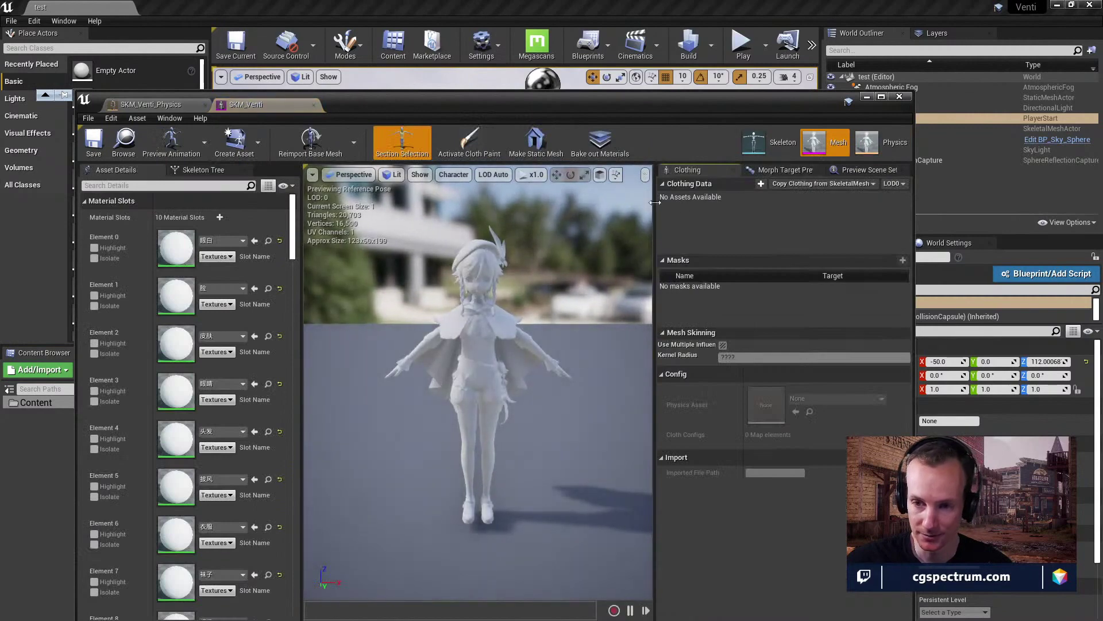
{"action": "mouse_move", "coordinate": [477, 344]}
{"action": "left_mouse_down"}
{"action": "mouse_move", "coordinate": [368, 333]}
{"action": "mouse_move", "coordinate": [490, 327]}
{"action": "left_mouse_up"}
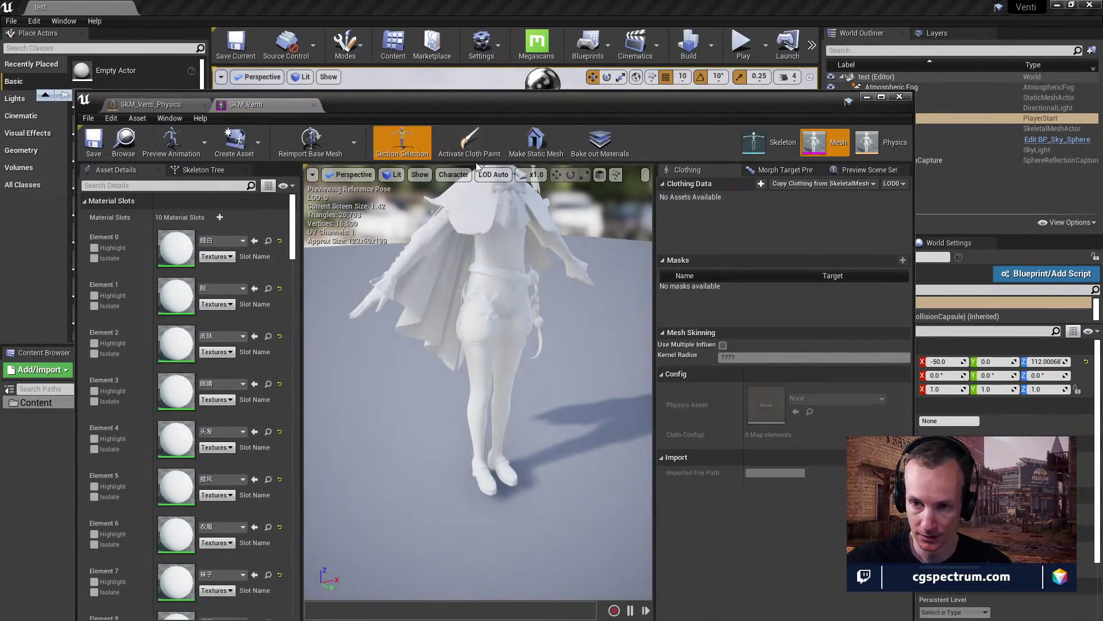
{"action": "left_click_drag", "start_coordinate": [526, 282], "coordinate": [448, 285]}
{"action": "double_click", "coordinate": [697, 101]}
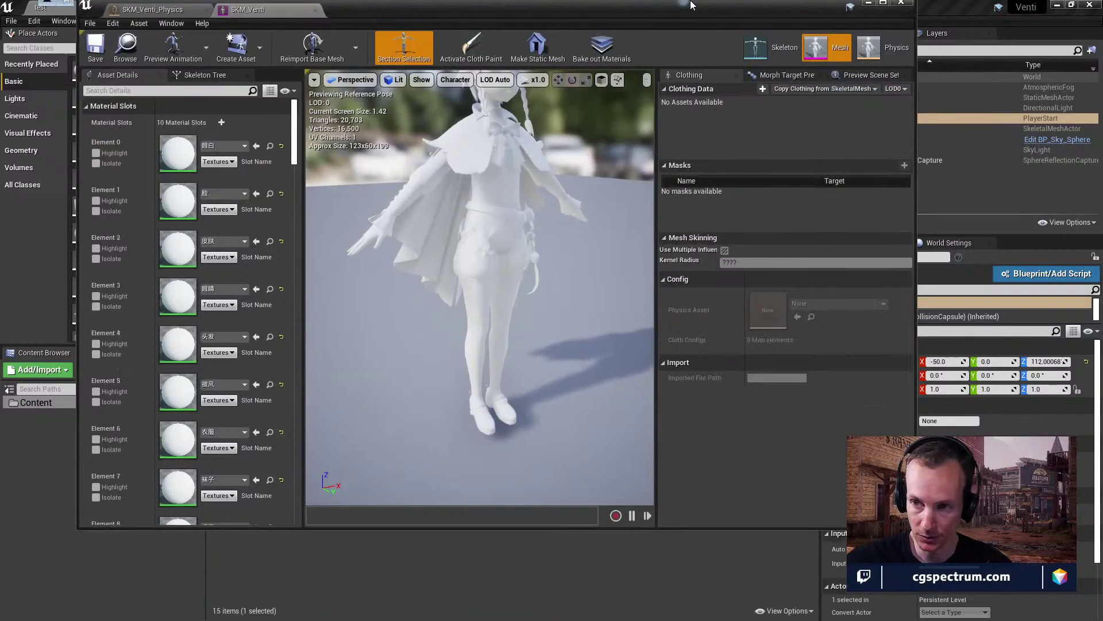
{"action": "left_click", "coordinate": [956, 42]}
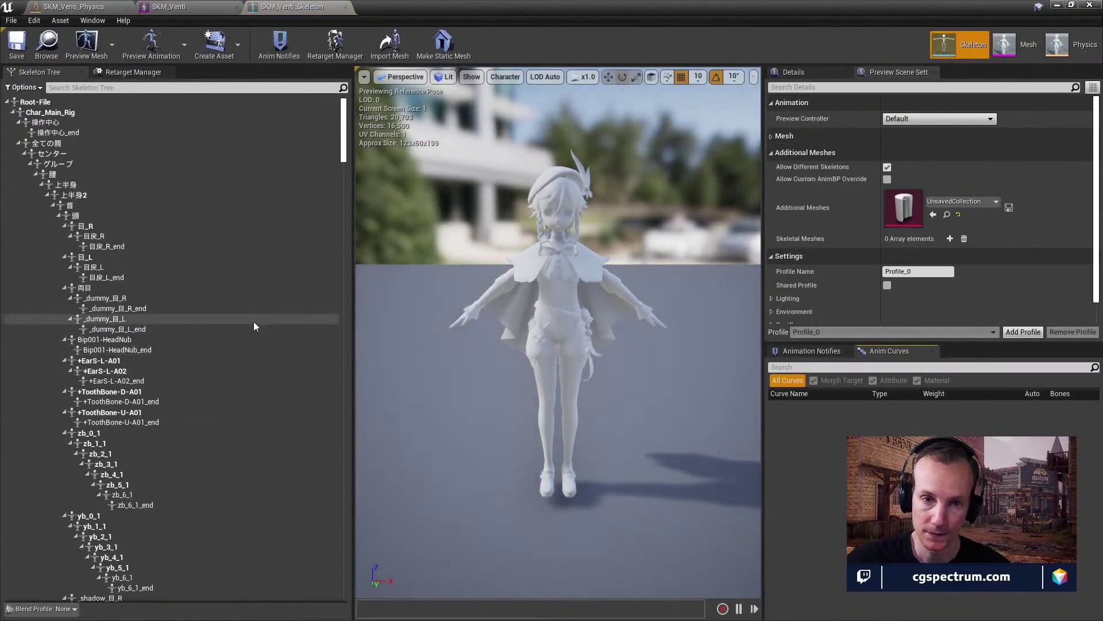
Open the Retarget Manager for the Venti skeleton and assign the Humanoid rig.
{"action": "left_click", "coordinate": [299, 56]}
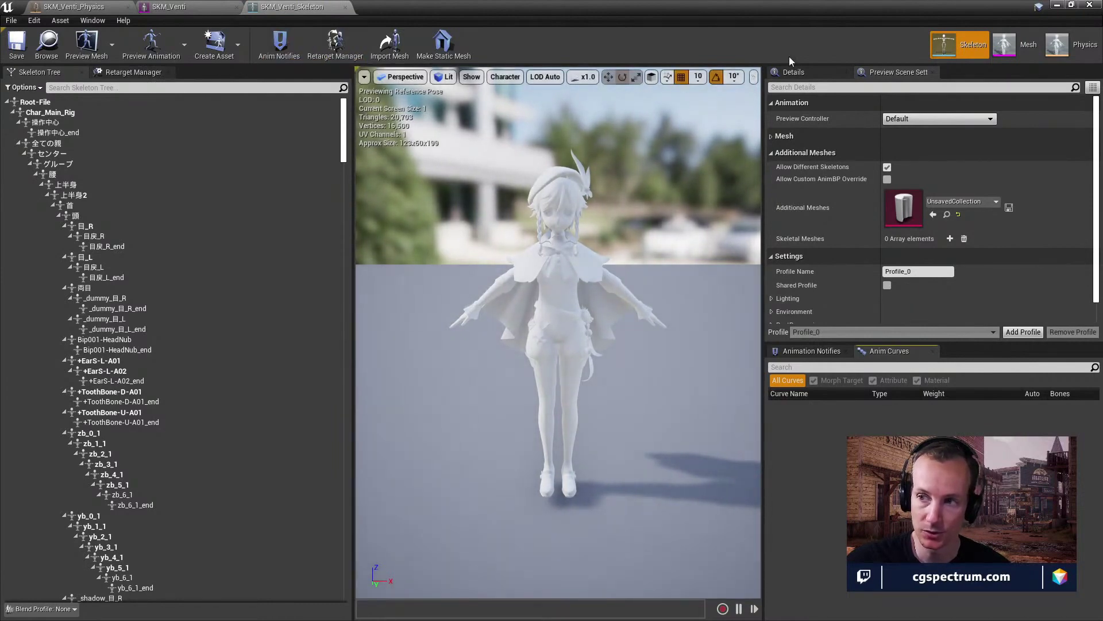
{"action": "left_click", "coordinate": [335, 46]}
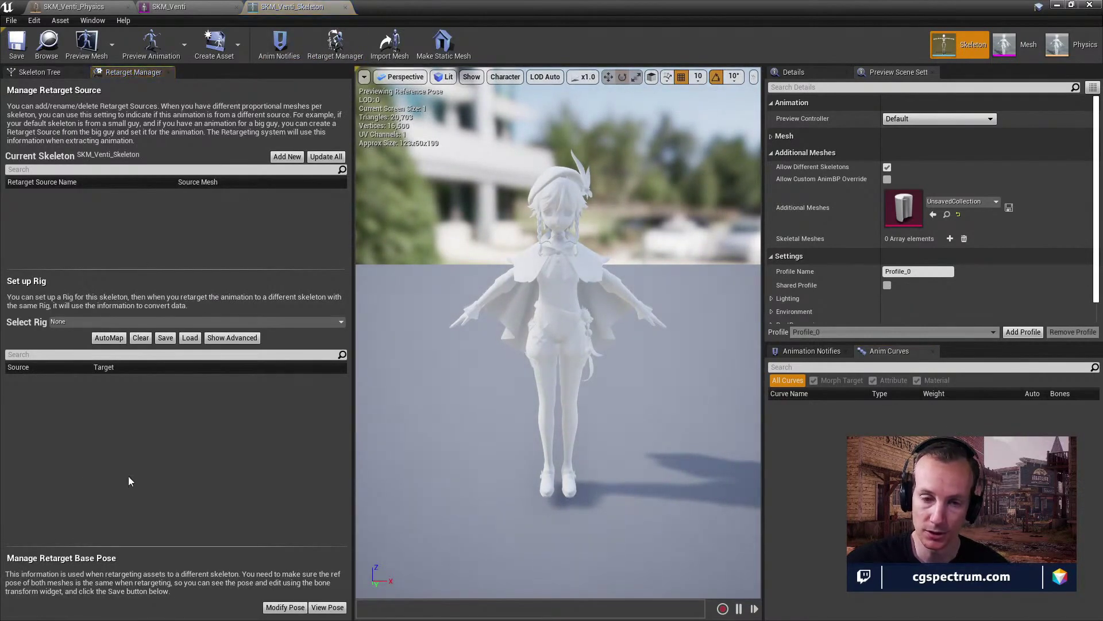
{"action": "left_click", "coordinate": [117, 320]}
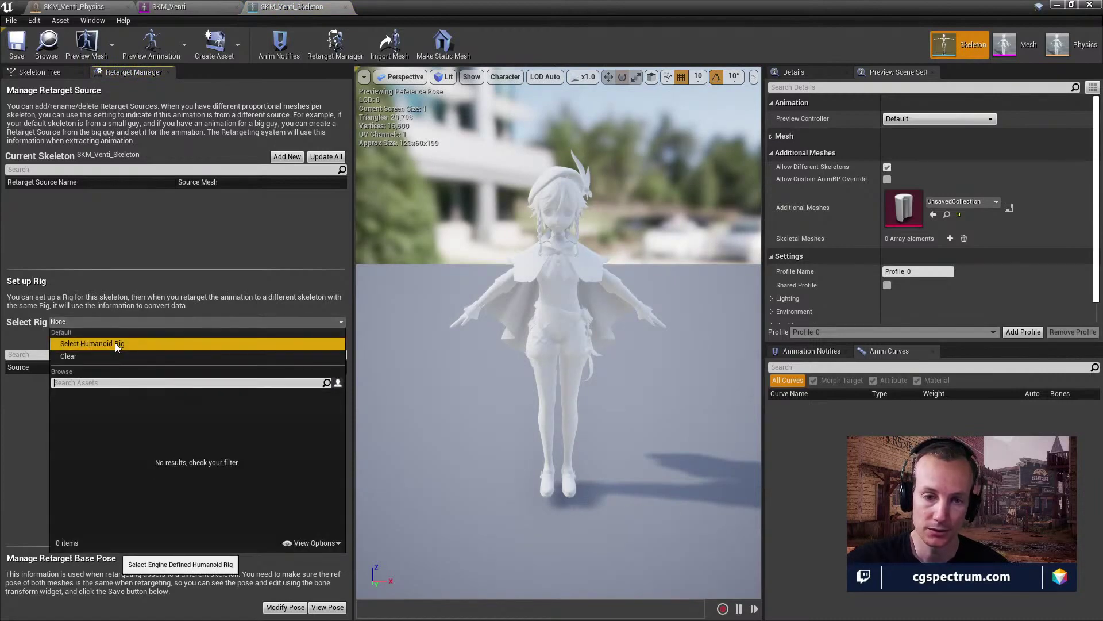
{"action": "left_click", "coordinate": [114, 344]}
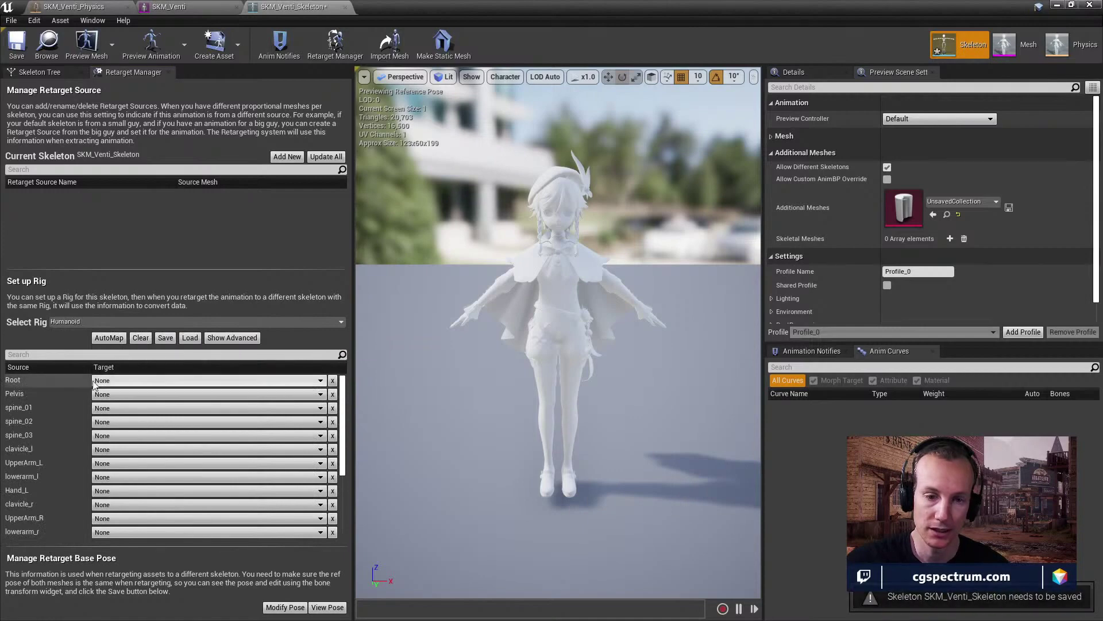
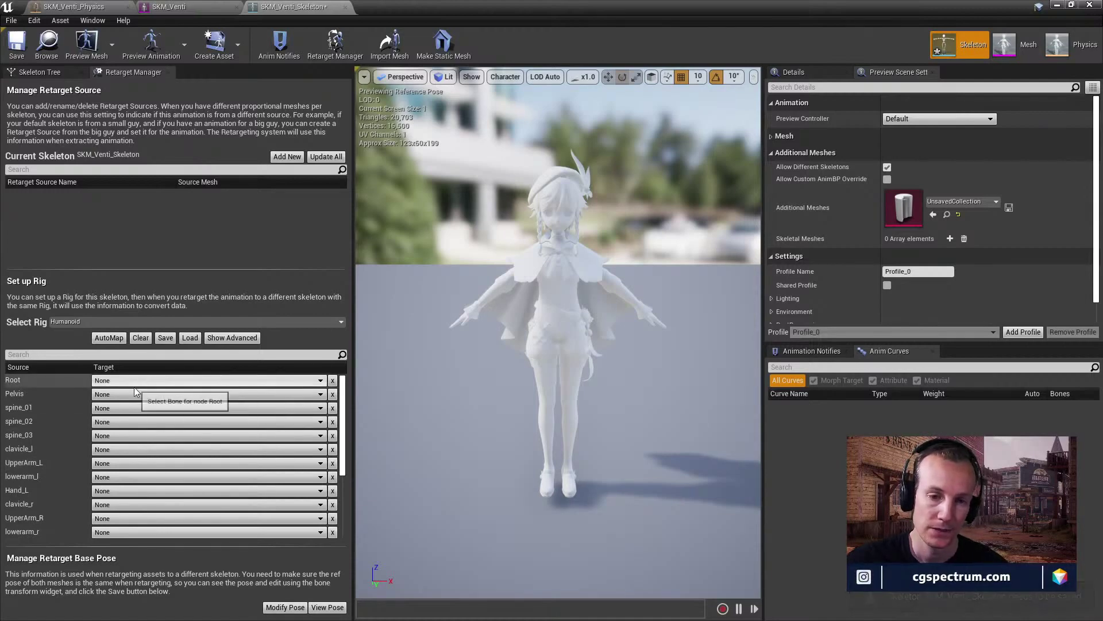
Map the rig's Root node to the 全ての親 bone.
{"action": "left_click", "coordinate": [160, 380]}
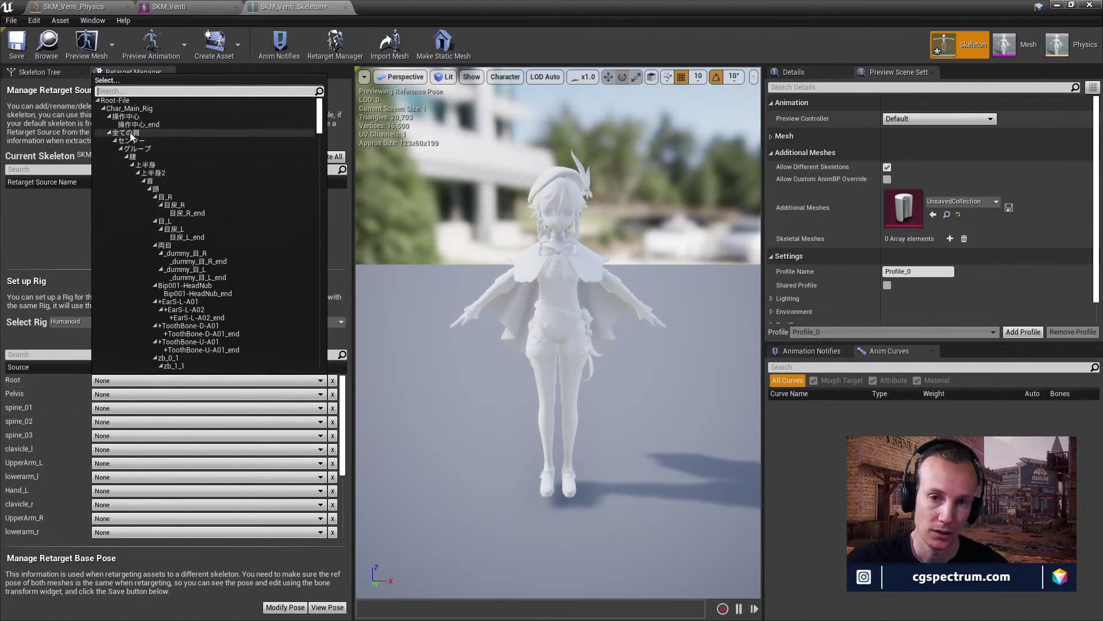
{"action": "scroll", "coordinate": [195, 216], "scroll_direction": "down", "scroll_amount": 8}
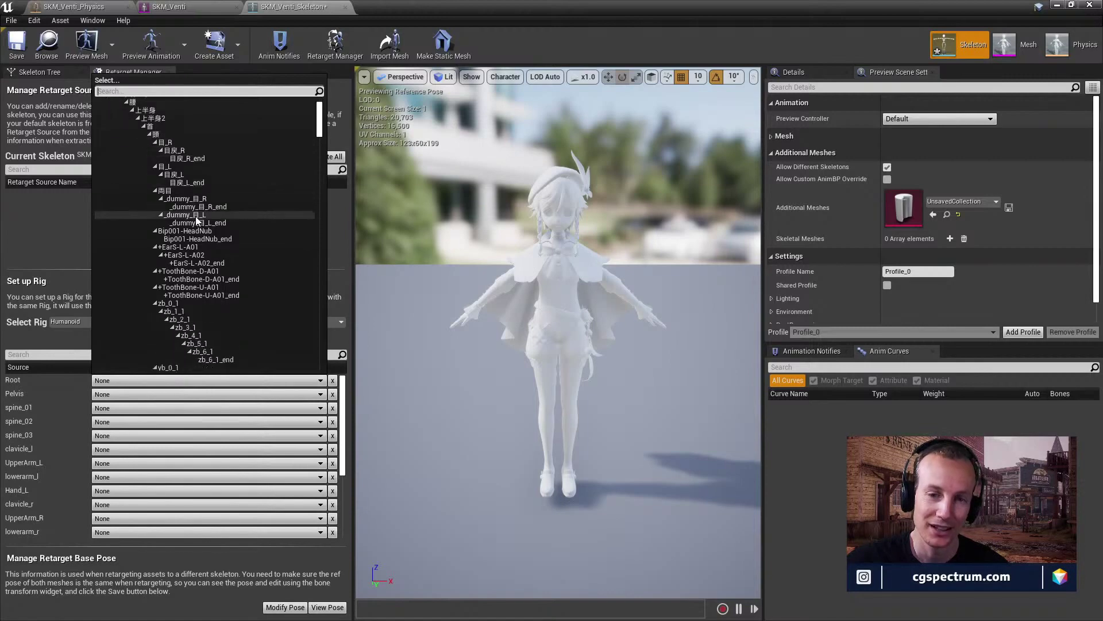
{"action": "scroll", "coordinate": [202, 228], "scroll_direction": "up", "scroll_amount": 8}
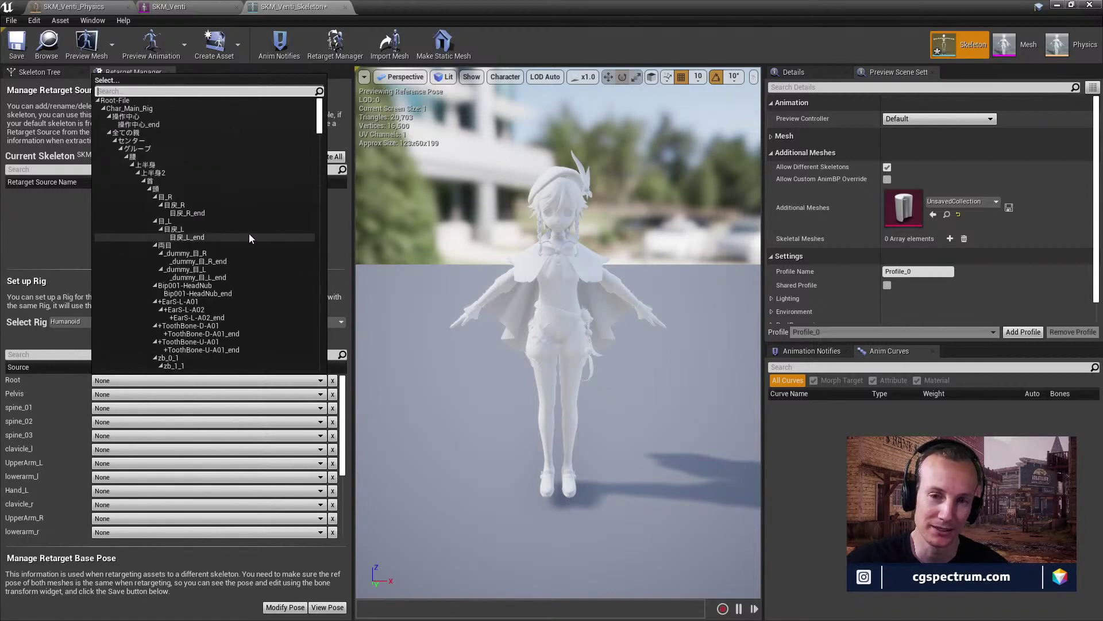
{"action": "left_click", "coordinate": [137, 132]}
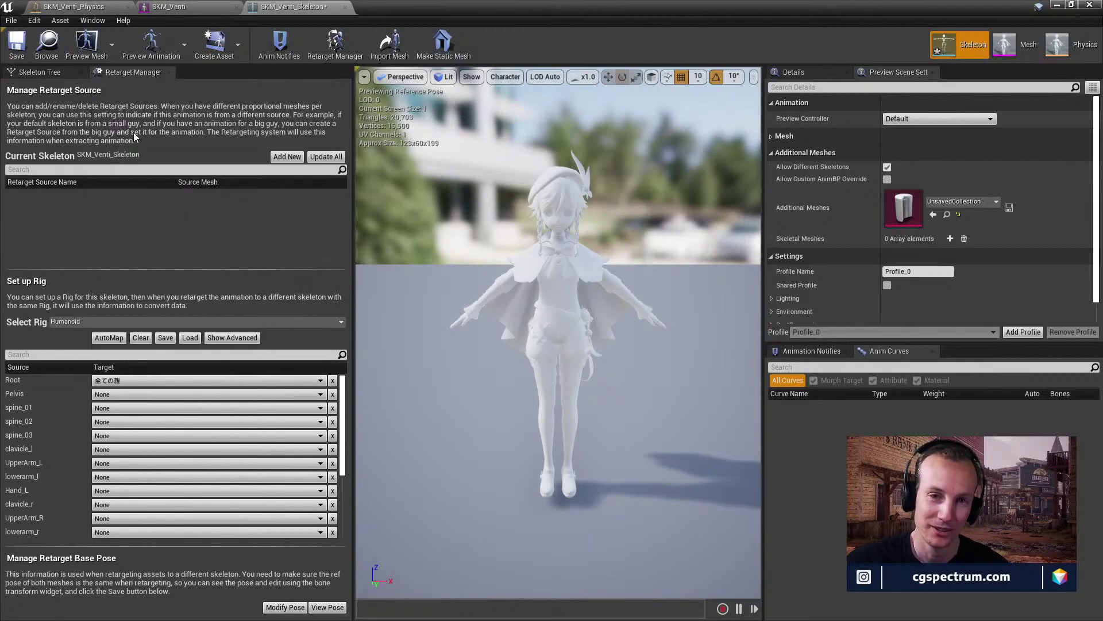
Map the rig's Pelvis node to the 腰 bone.
{"action": "left_click", "coordinate": [144, 394]}
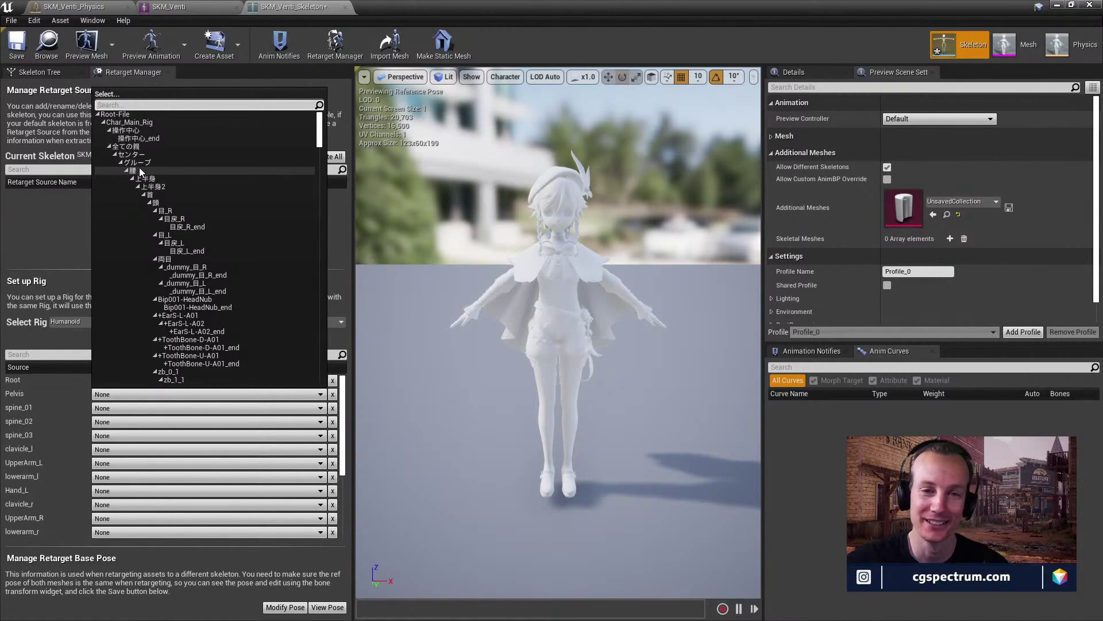
{"action": "scroll", "coordinate": [188, 205], "scroll_direction": "down", "scroll_amount": 3}
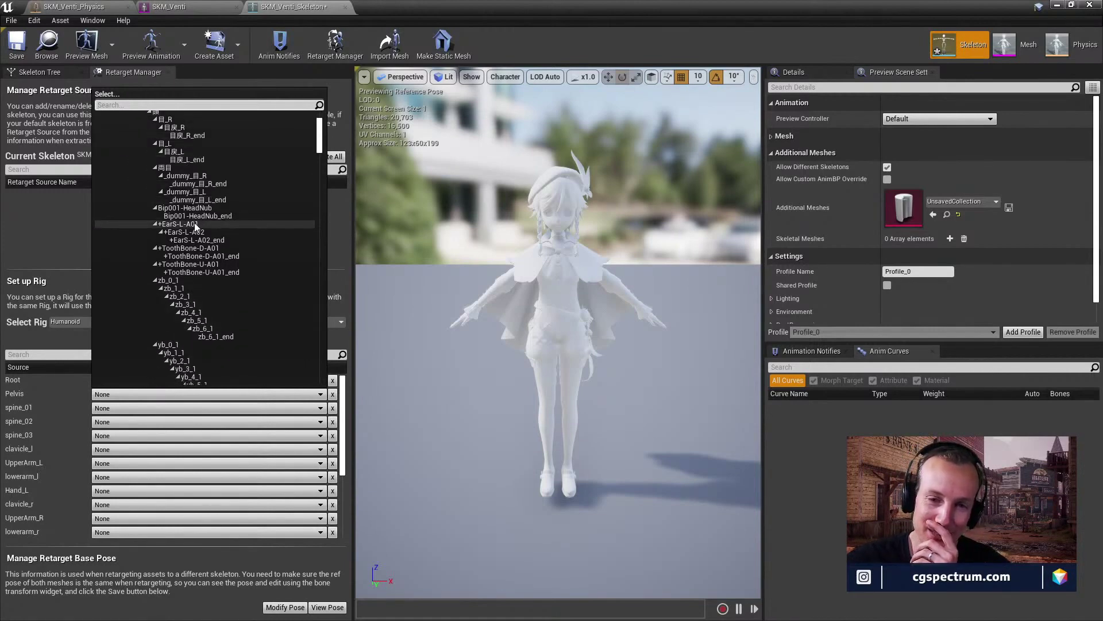
{"action": "scroll", "coordinate": [195, 224], "scroll_direction": "down", "scroll_amount": 9}
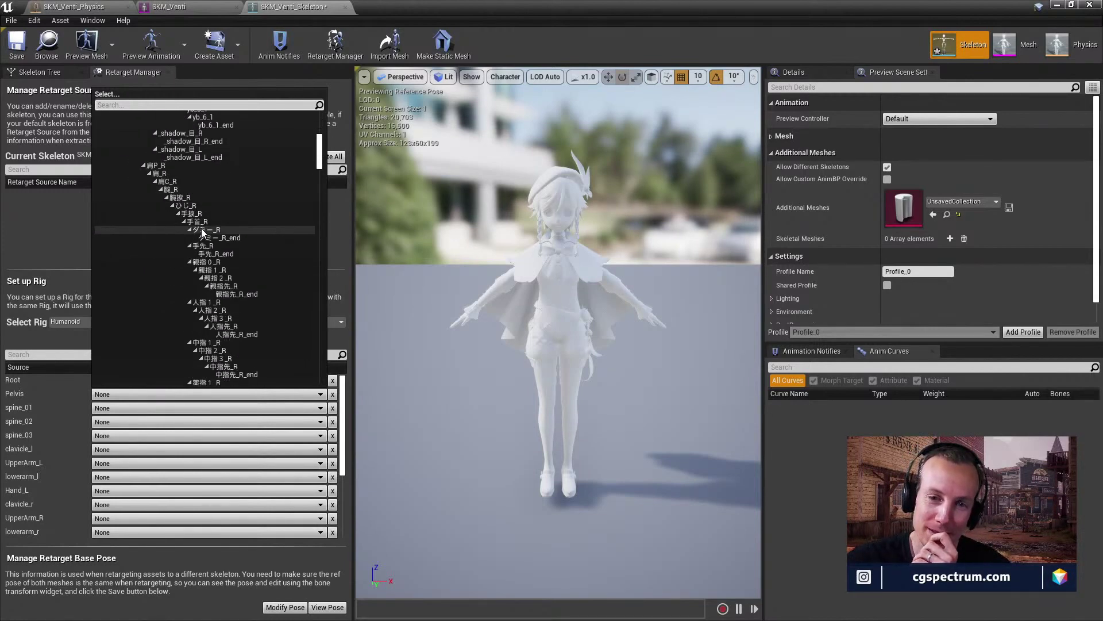
{"action": "scroll", "coordinate": [201, 229], "scroll_direction": "up", "scroll_amount": 12}
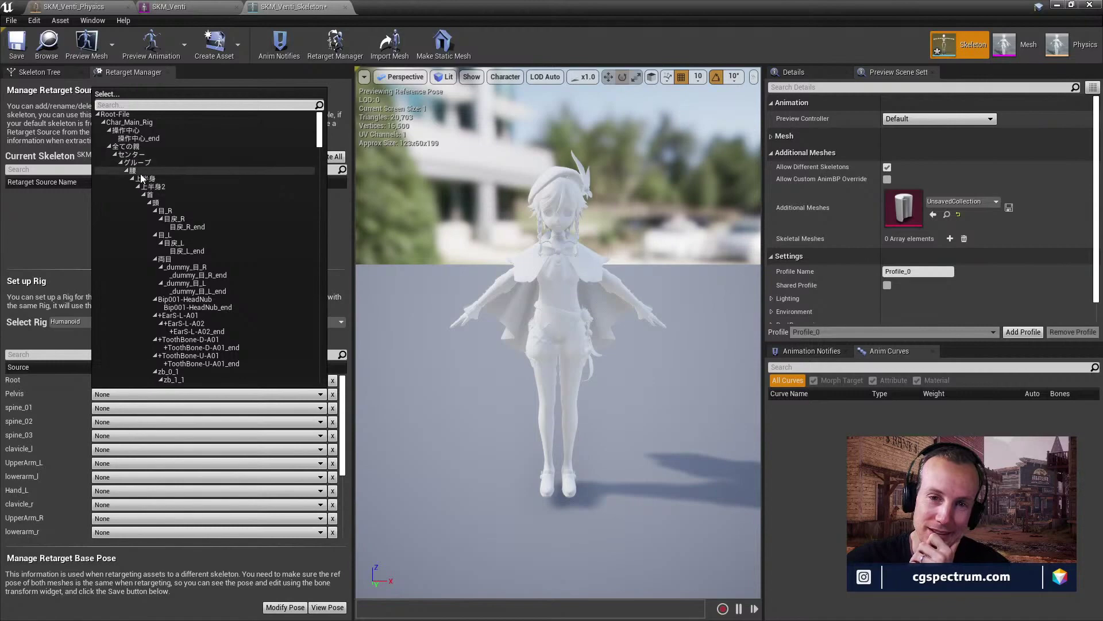
{"action": "left_click", "coordinate": [161, 170]}
Select the 全ての親, センター, グループ and 腰 bones in turn in the skeleton tree to check their positions on the character.
{"action": "left_click", "coordinate": [57, 75]}
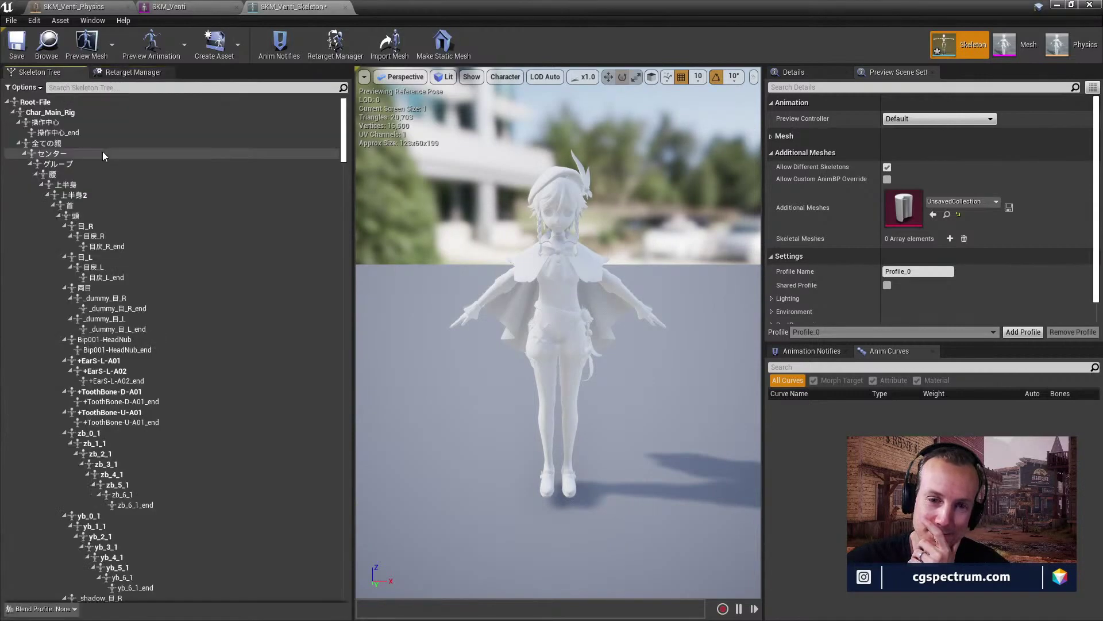
{"action": "left_click", "coordinate": [46, 143]}
{"action": "left_click", "coordinate": [49, 154]}
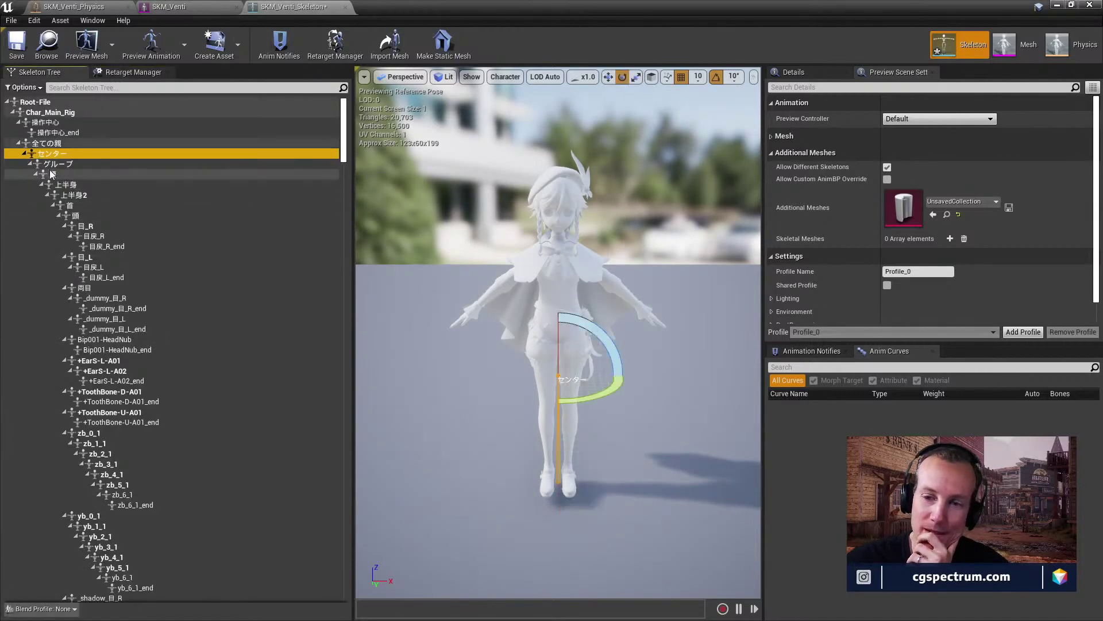
{"action": "left_click", "coordinate": [50, 164]}
{"action": "left_click", "coordinate": [50, 174]}
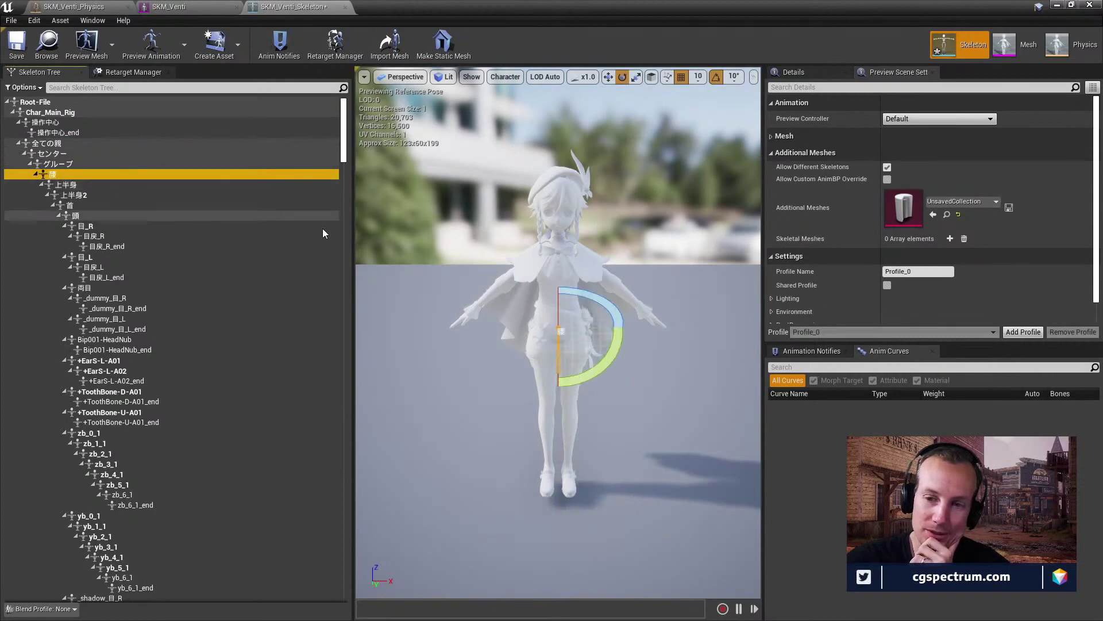
{"action": "right_click_drag", "start_coordinate": [552, 287], "coordinate": [517, 287]}
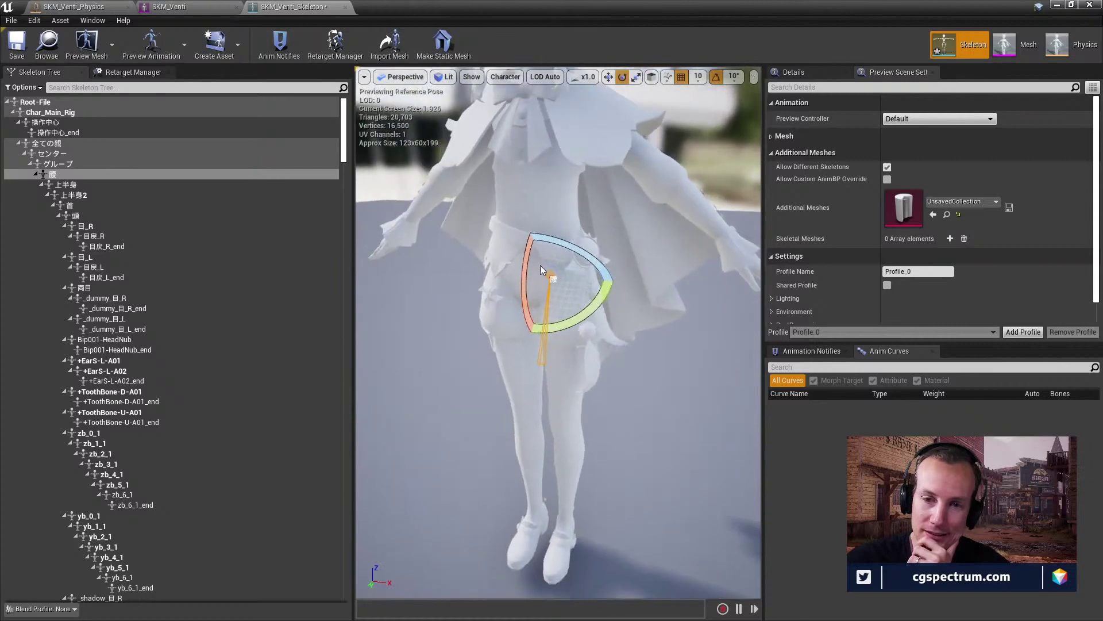
Set the viewport's bone drawing to All Hierarchy, turn on bone names, and inspect the bones around the hips.
{"action": "left_click", "coordinate": [505, 77]}
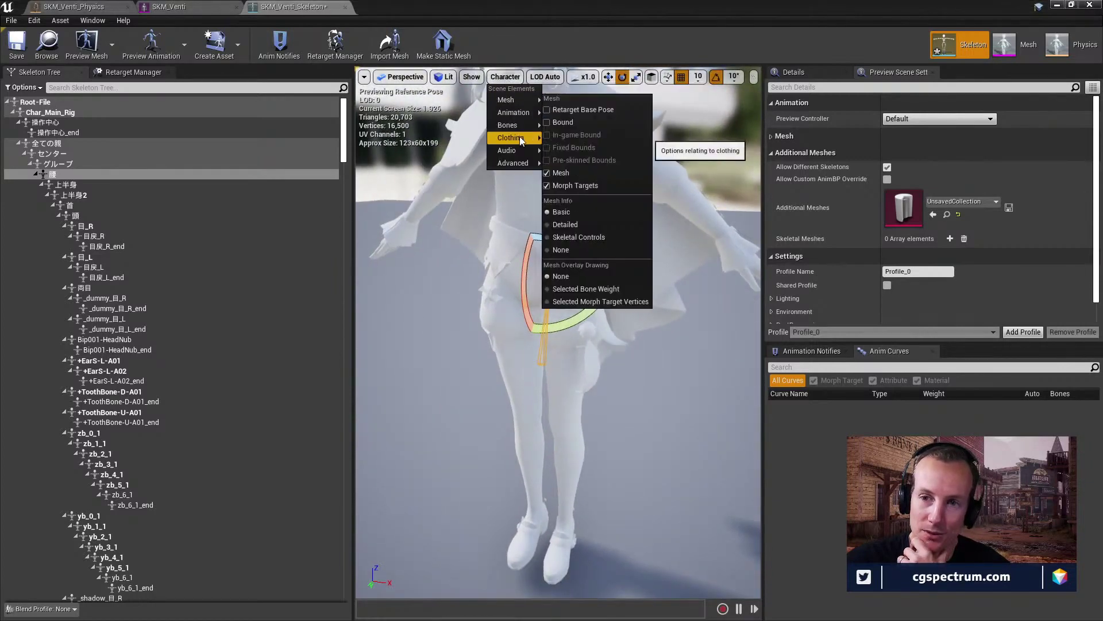
{"action": "mouse_move", "coordinate": [518, 128]}
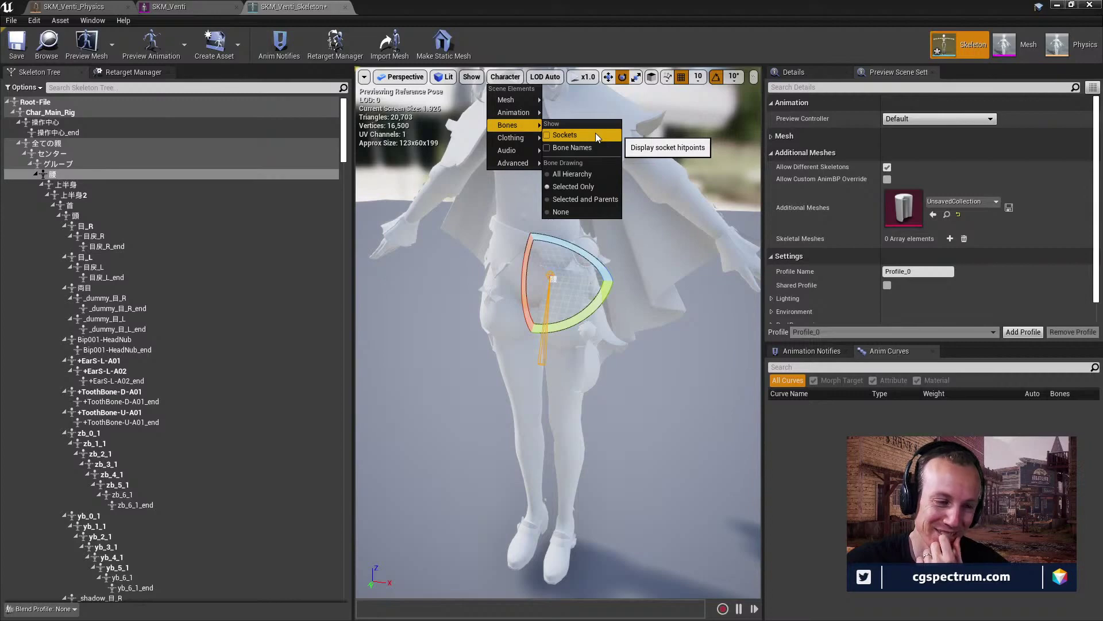
{"action": "left_click", "coordinate": [587, 198]}
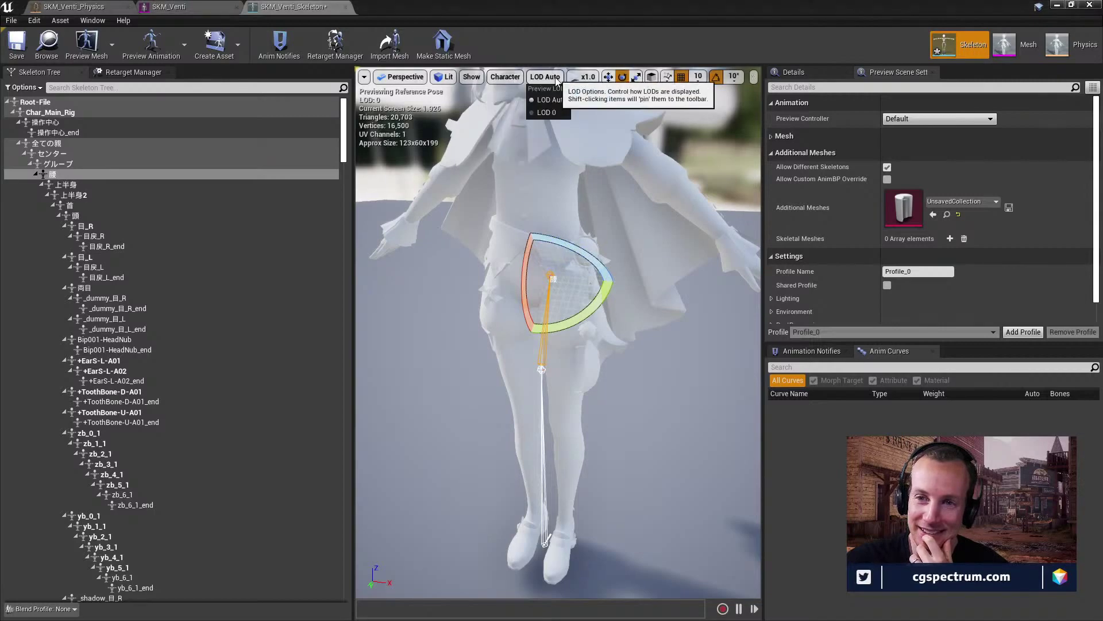
{"action": "left_click", "coordinate": [505, 77]}
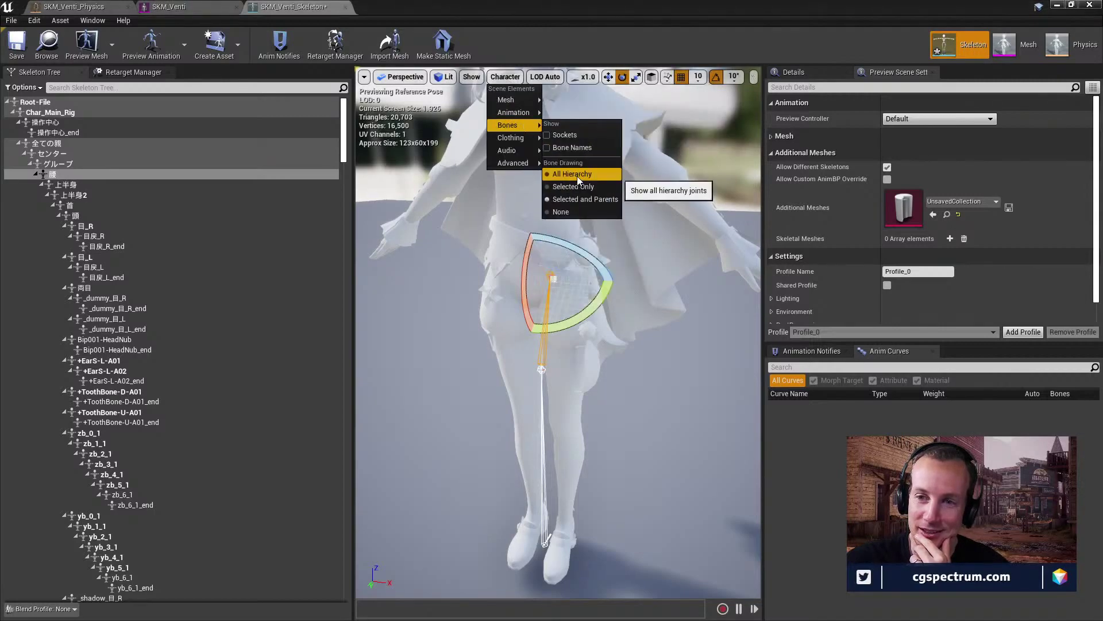
{"action": "left_click", "coordinate": [577, 176]}
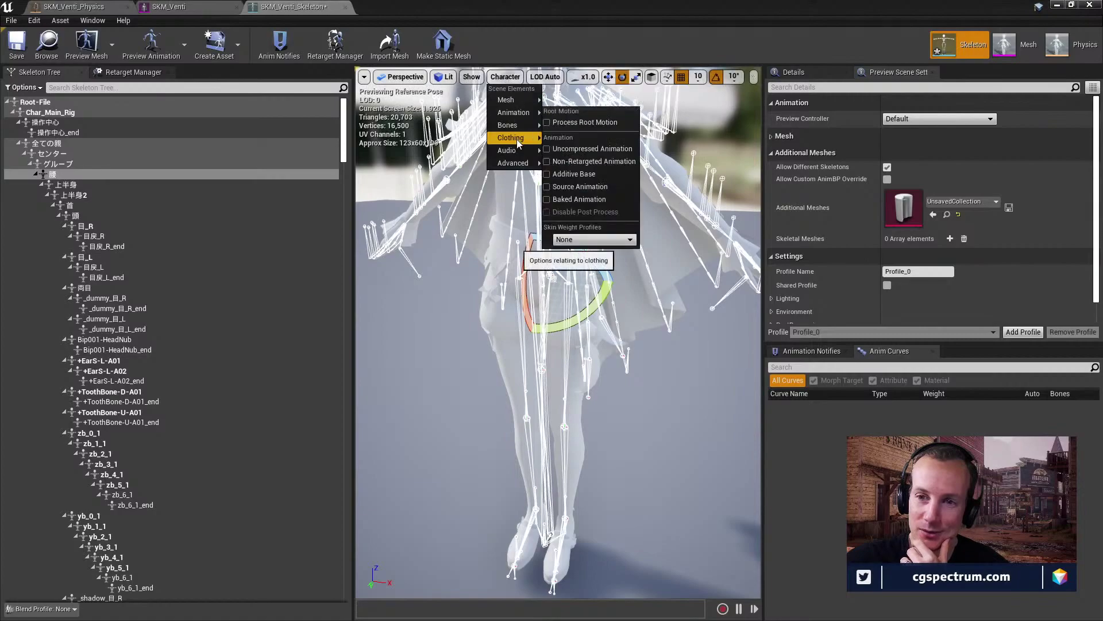
{"action": "mouse_move", "coordinate": [523, 128]}
{"action": "left_click", "coordinate": [604, 147]}
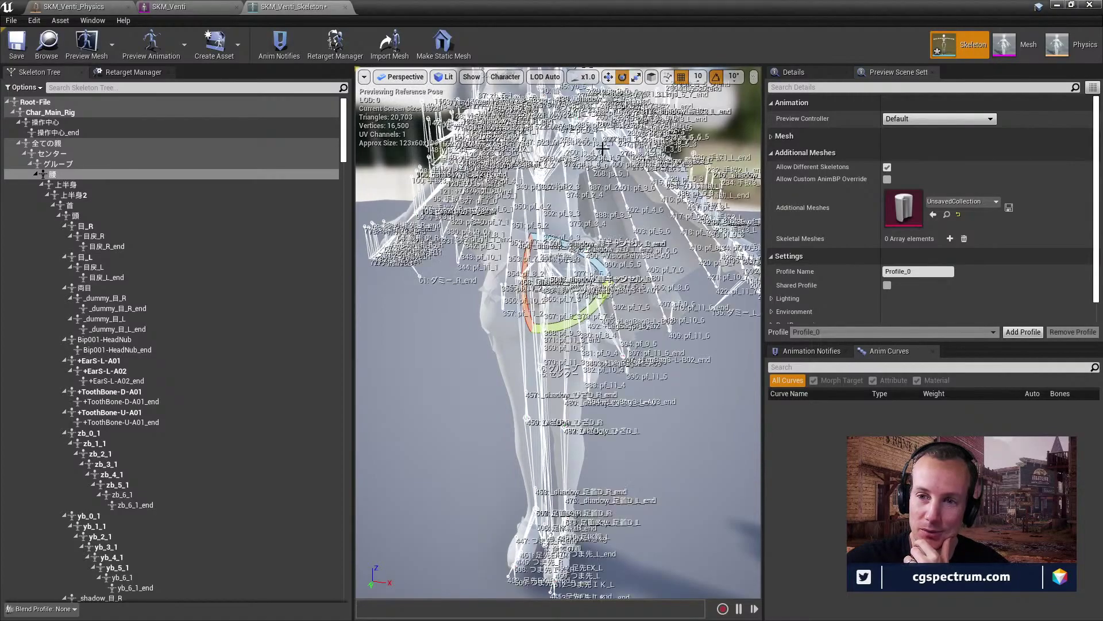
{"action": "mouse_move", "coordinate": [558, 333]}
{"action": "right_mouse_down"}
{"action": "mouse_move", "coordinate": [568, 316]}
{"action": "mouse_move", "coordinate": [543, 330]}
{"action": "right_mouse_up"}
{"action": "left_click_drag", "start_coordinate": [543, 245], "coordinate": [556, 253]}
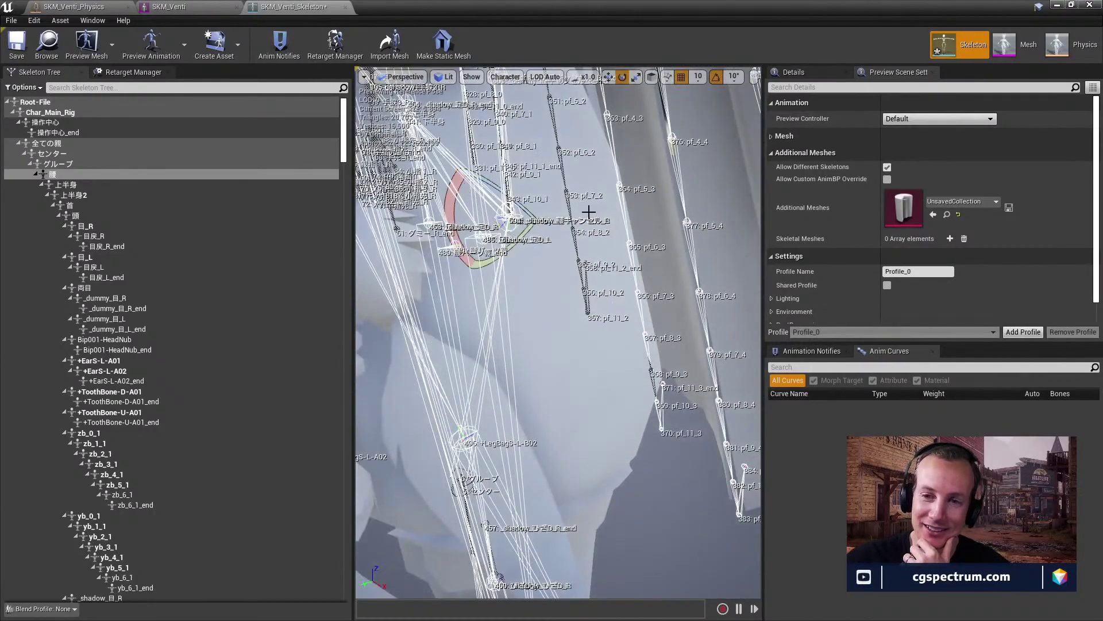
{"action": "mouse_move", "coordinate": [582, 266]}
{"action": "right_mouse_down"}
{"action": "mouse_move", "coordinate": [598, 266]}
{"action": "mouse_move", "coordinate": [552, 267]}
{"action": "mouse_move", "coordinate": [580, 270]}
{"action": "mouse_move", "coordinate": [563, 276]}
{"action": "mouse_move", "coordinate": [560, 262]}
{"action": "mouse_move", "coordinate": [569, 273]}
{"action": "right_mouse_up"}
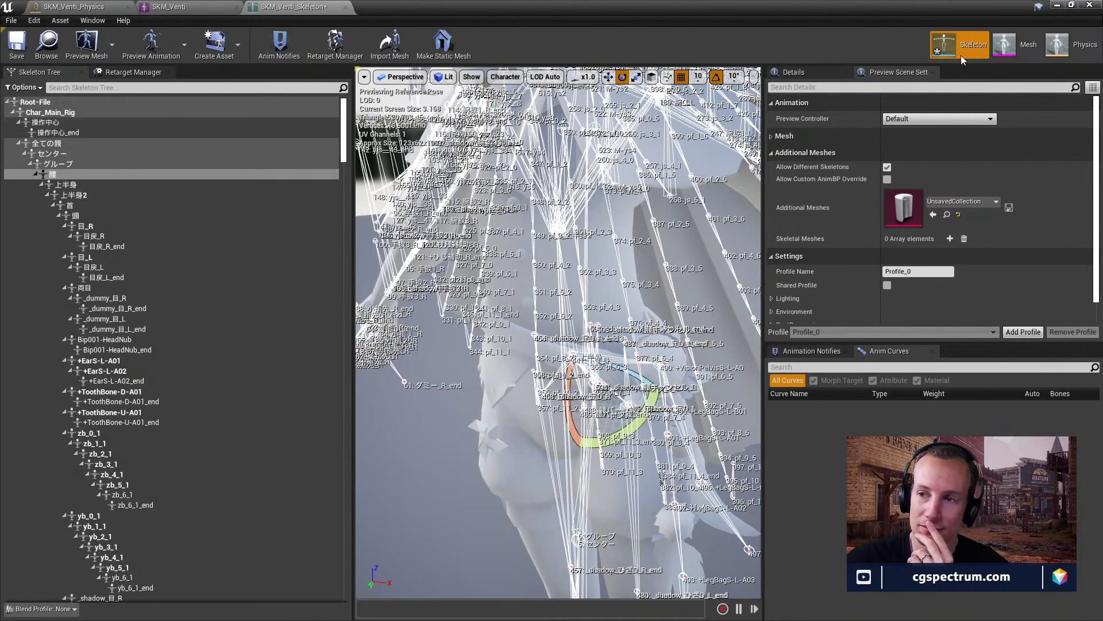
Toggle isolation of material slots Element 2 and Element 1 in the mesh editor to inspect them, and return to the skeleton editor.
{"action": "left_click", "coordinate": [1017, 45]}
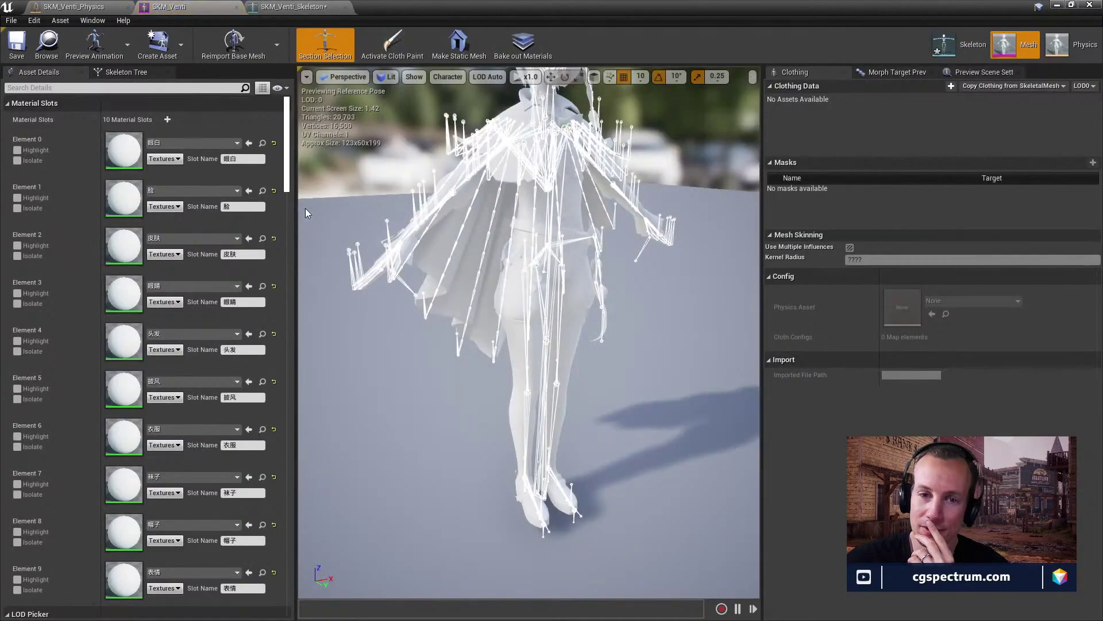
{"action": "left_click", "coordinate": [18, 255]}
{"action": "left_click", "coordinate": [18, 256]}
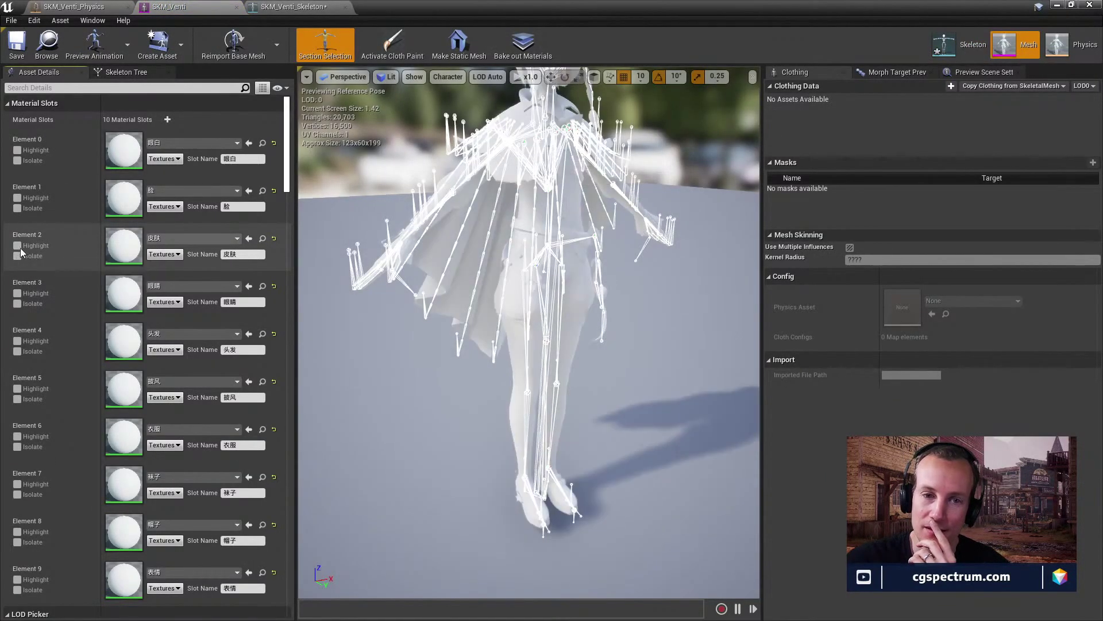
{"action": "left_click", "coordinate": [17, 208]}
{"action": "left_click", "coordinate": [18, 208]}
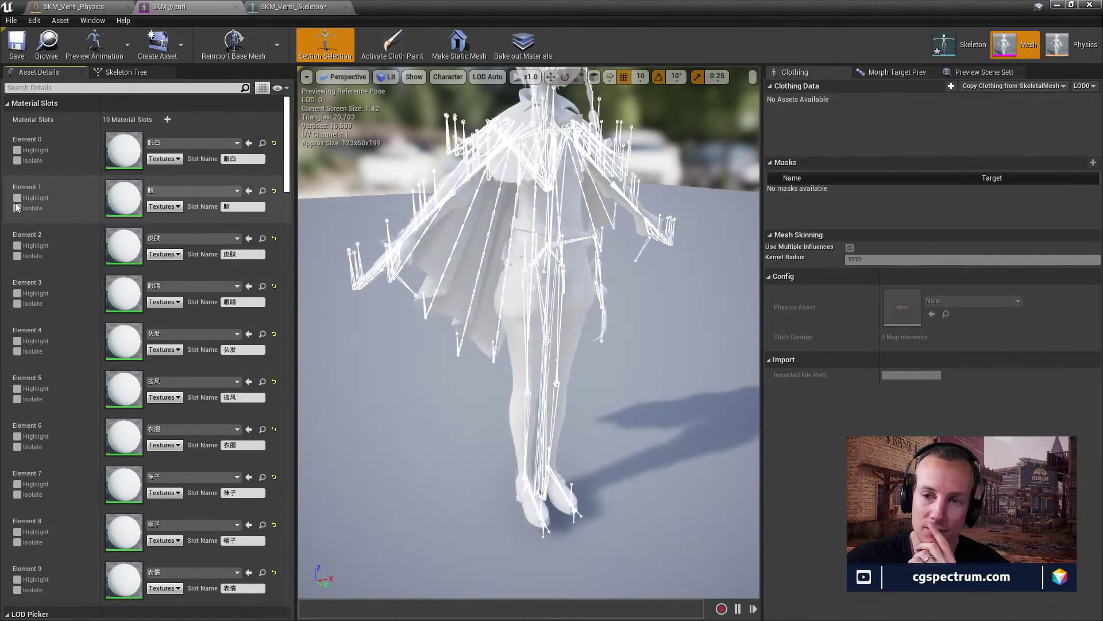
{"action": "left_click", "coordinate": [18, 197]}
{"action": "left_click", "coordinate": [17, 208]}
{"action": "left_click", "coordinate": [964, 48]}
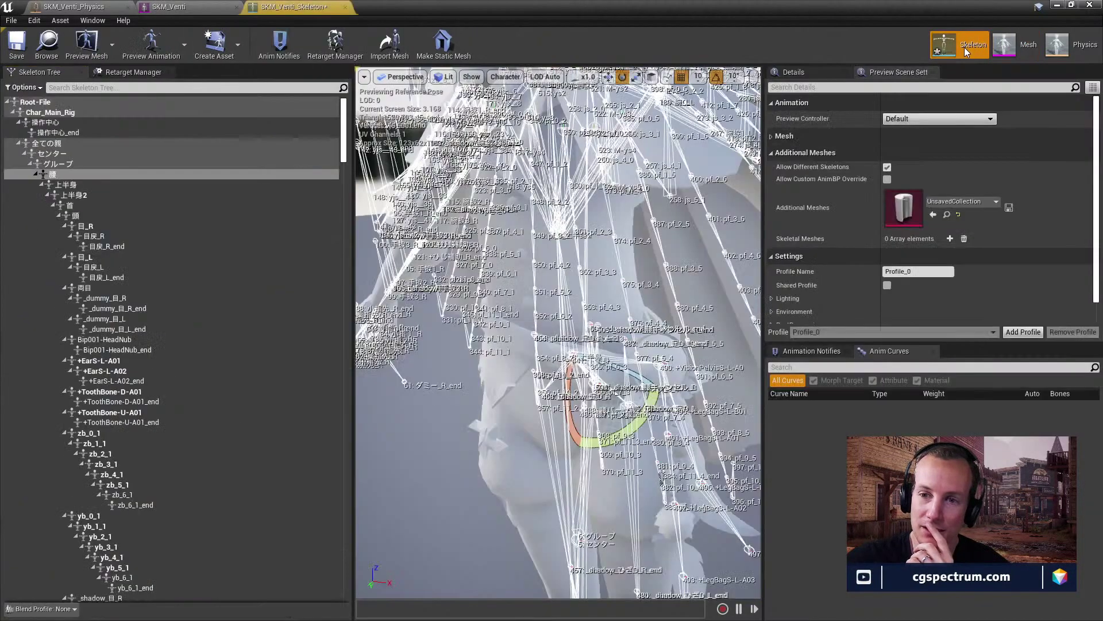
Set the viewport's bone drawing to Selected and Parents and inspect the selected 腰 bone at the hips.
{"action": "right_click_drag", "start_coordinate": [557, 333], "coordinate": [567, 219]}
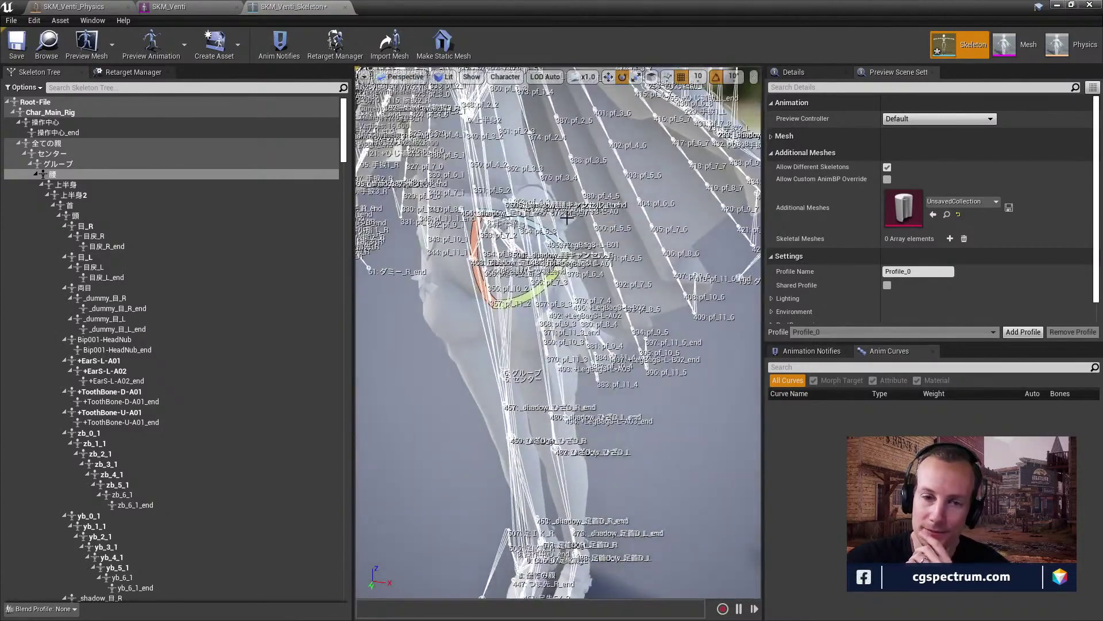
{"action": "left_click", "coordinate": [474, 77]}
{"action": "left_click", "coordinate": [505, 77]}
{"action": "left_click", "coordinate": [505, 76]}
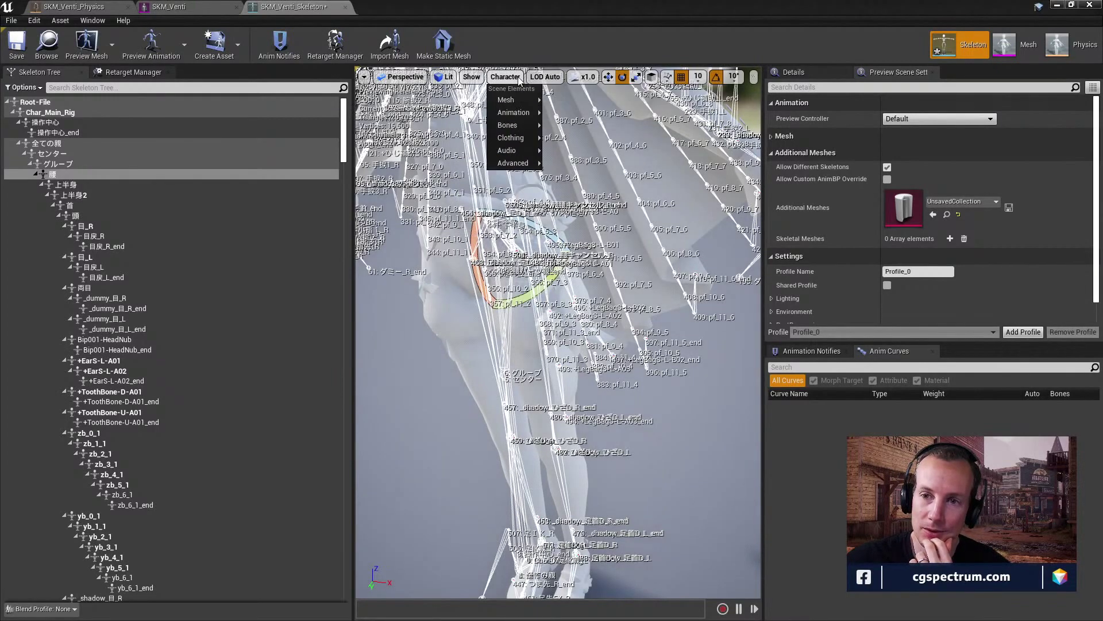
{"action": "mouse_move", "coordinate": [512, 123]}
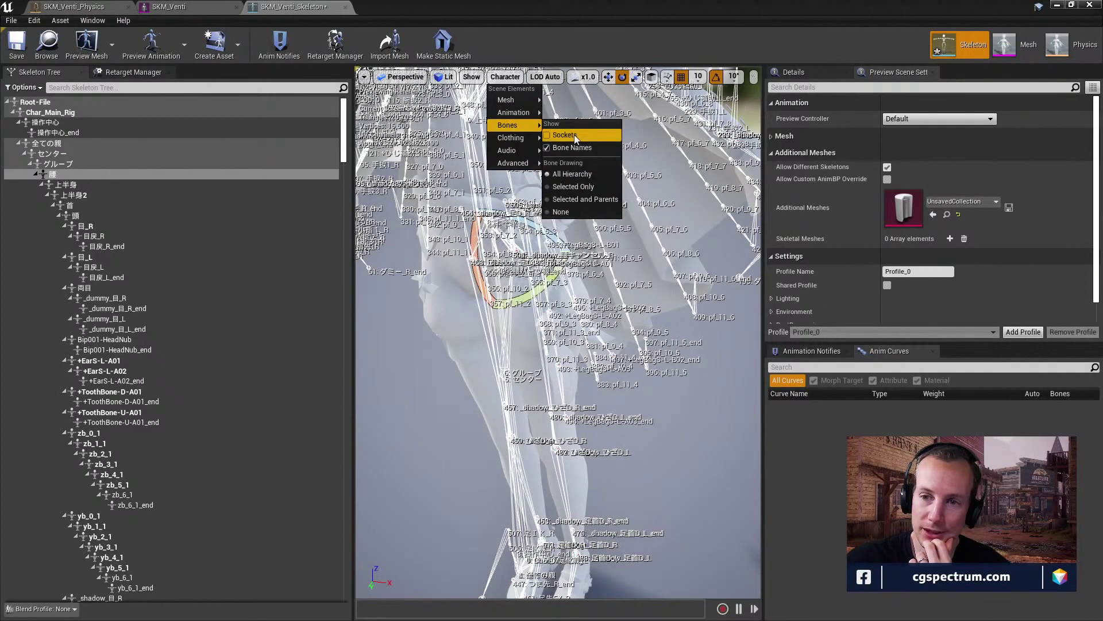
{"action": "left_click", "coordinate": [573, 200]}
{"action": "mouse_move", "coordinate": [567, 240]}
{"action": "left_mouse_down"}
{"action": "mouse_move", "coordinate": [543, 221]}
{"action": "mouse_move", "coordinate": [568, 240]}
{"action": "left_mouse_up"}
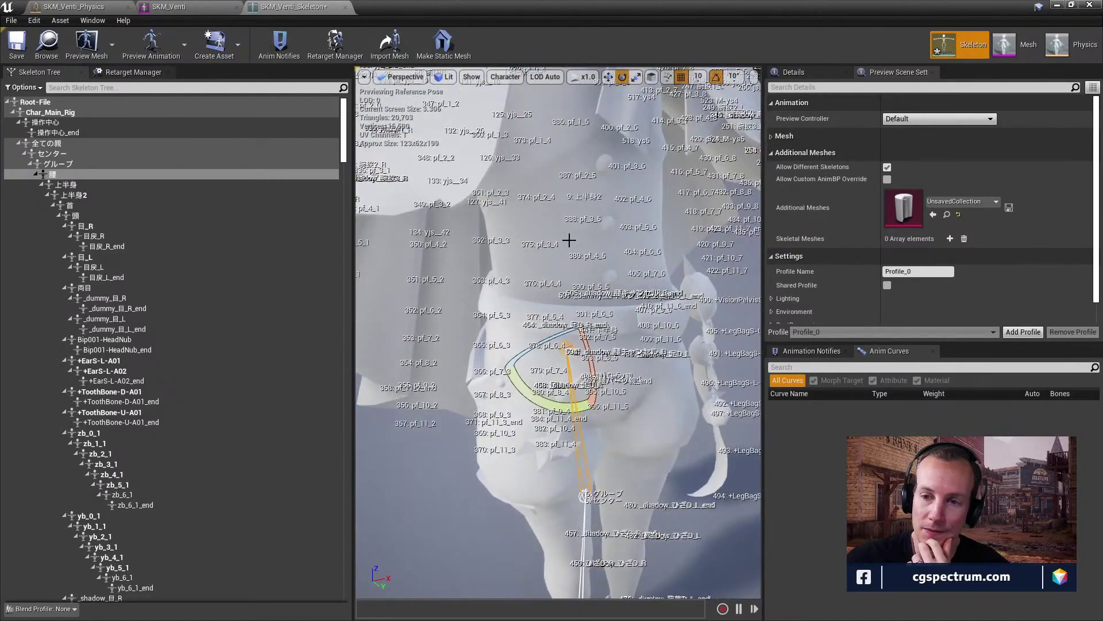
Try the Selected Only bone drawing in the viewport and switch the bone drawing to All Hierarchy.
{"action": "left_click", "coordinate": [471, 76]}
{"action": "mouse_move", "coordinate": [507, 176]}
{"action": "left_click", "coordinate": [472, 77]}
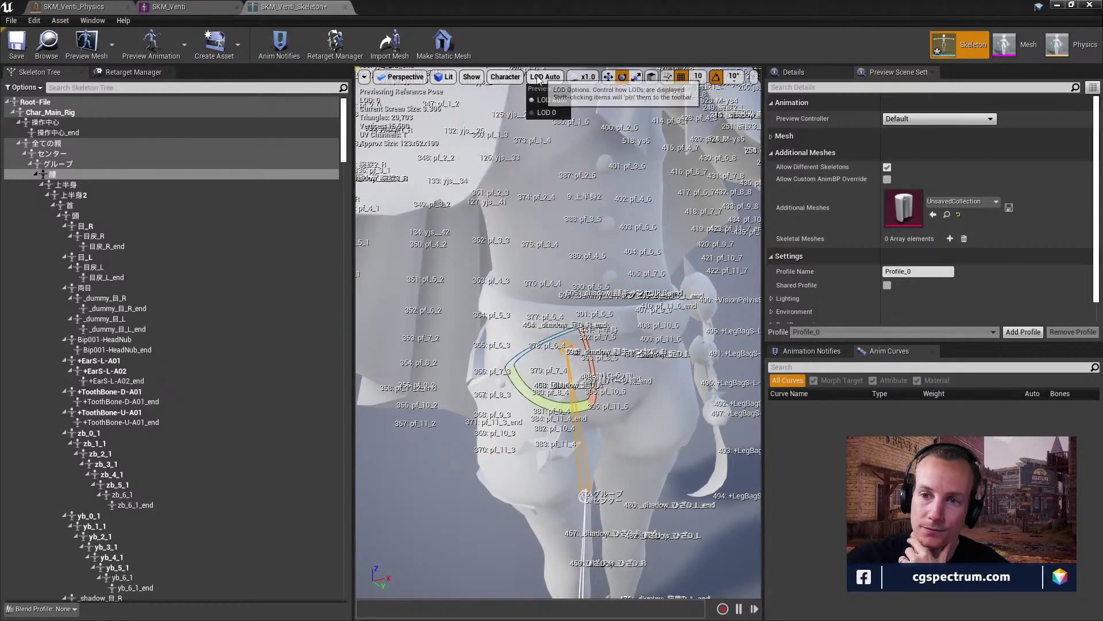
{"action": "left_click", "coordinate": [478, 81]}
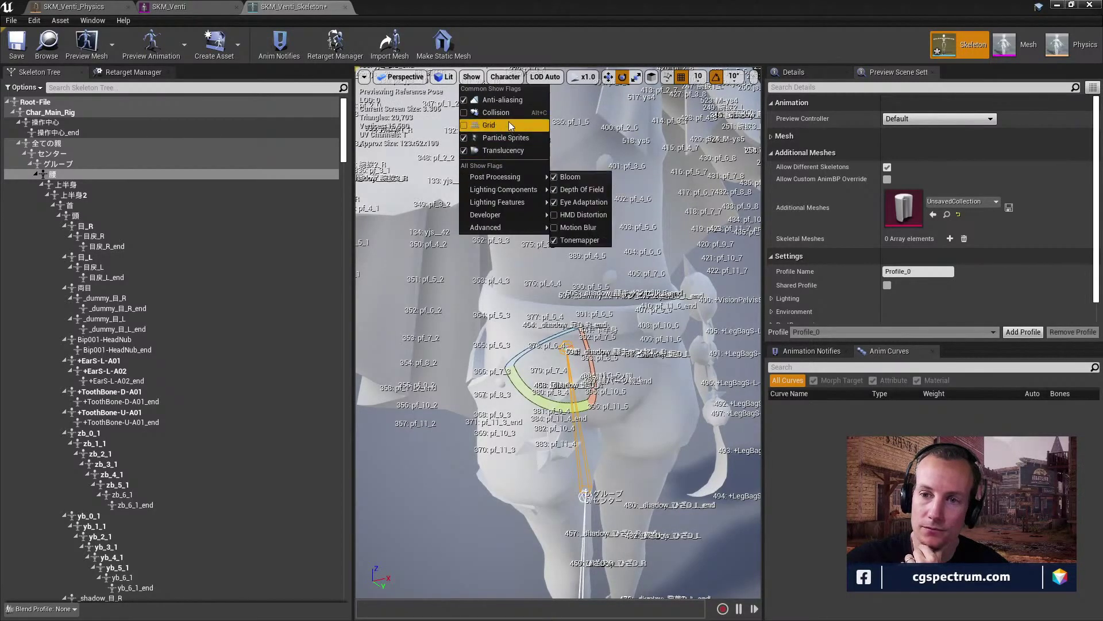
{"action": "left_click", "coordinate": [506, 77]}
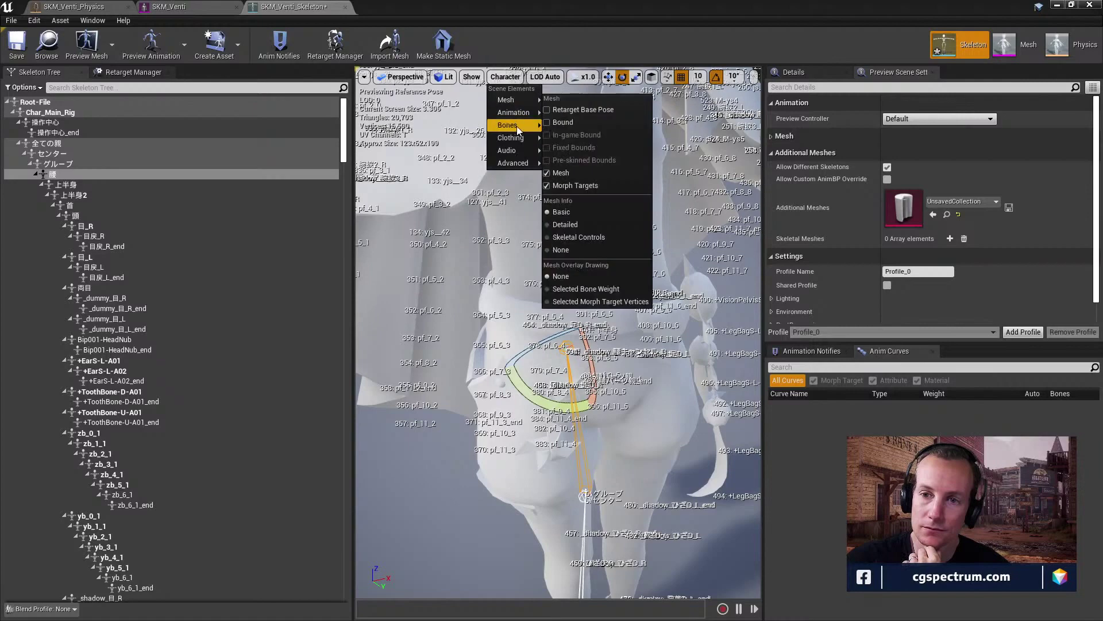
{"action": "mouse_move", "coordinate": [510, 125]}
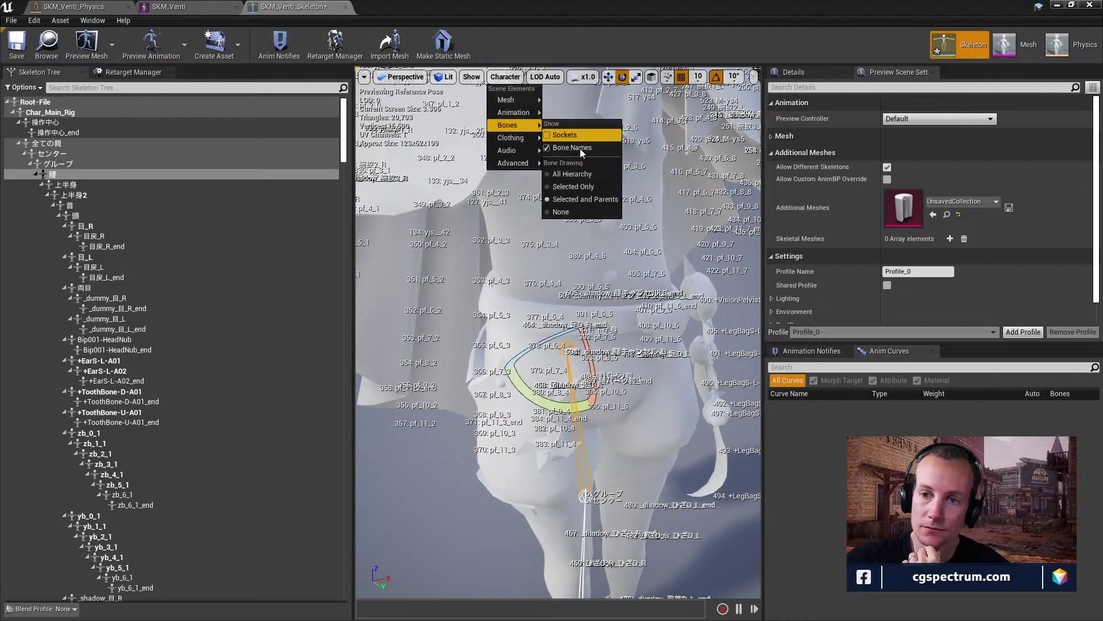
{"action": "left_click", "coordinate": [575, 187]}
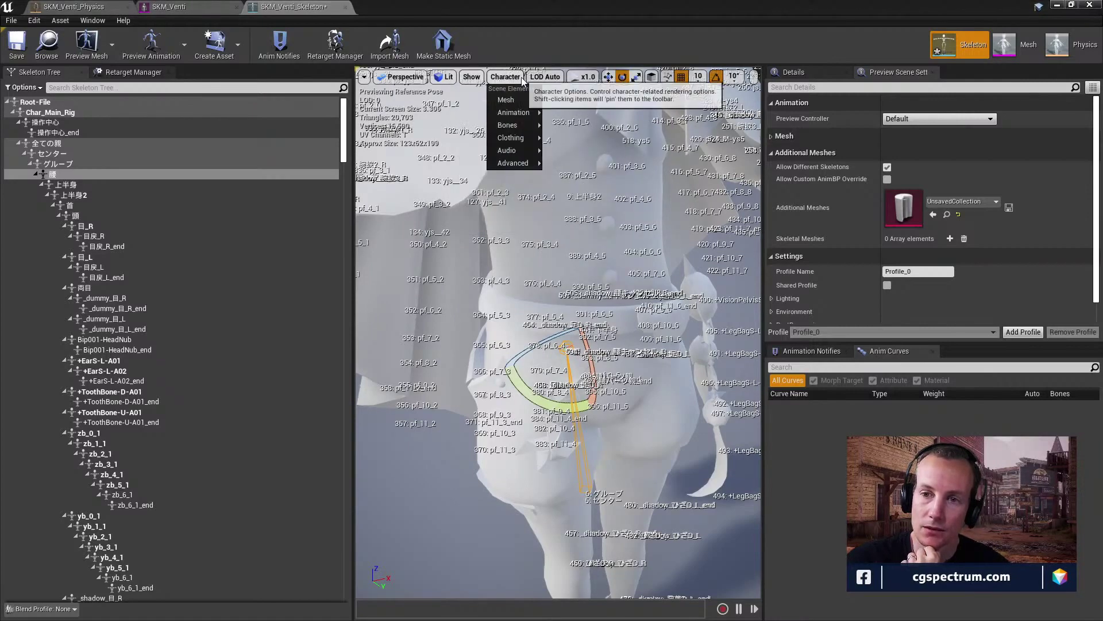
{"action": "mouse_move", "coordinate": [516, 124]}
{"action": "left_click", "coordinate": [572, 174]}
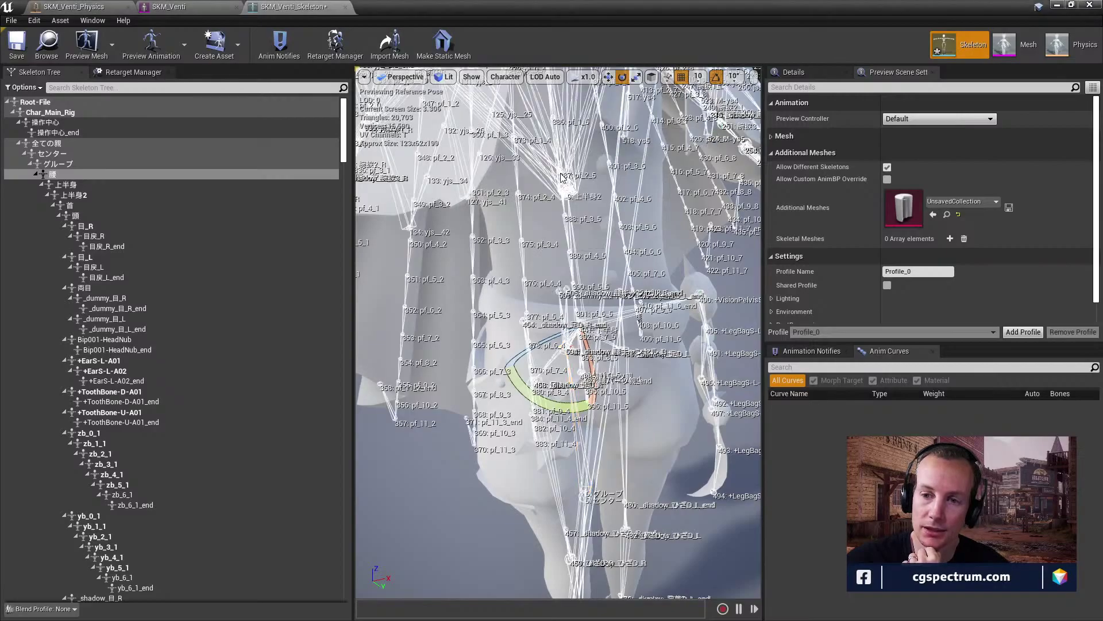
Inspect the bones around the hips and legs in the viewport from several angles, probing the overlapping joints at the waist.
{"action": "right_click_drag", "start_coordinate": [572, 174], "coordinate": [546, 311]}
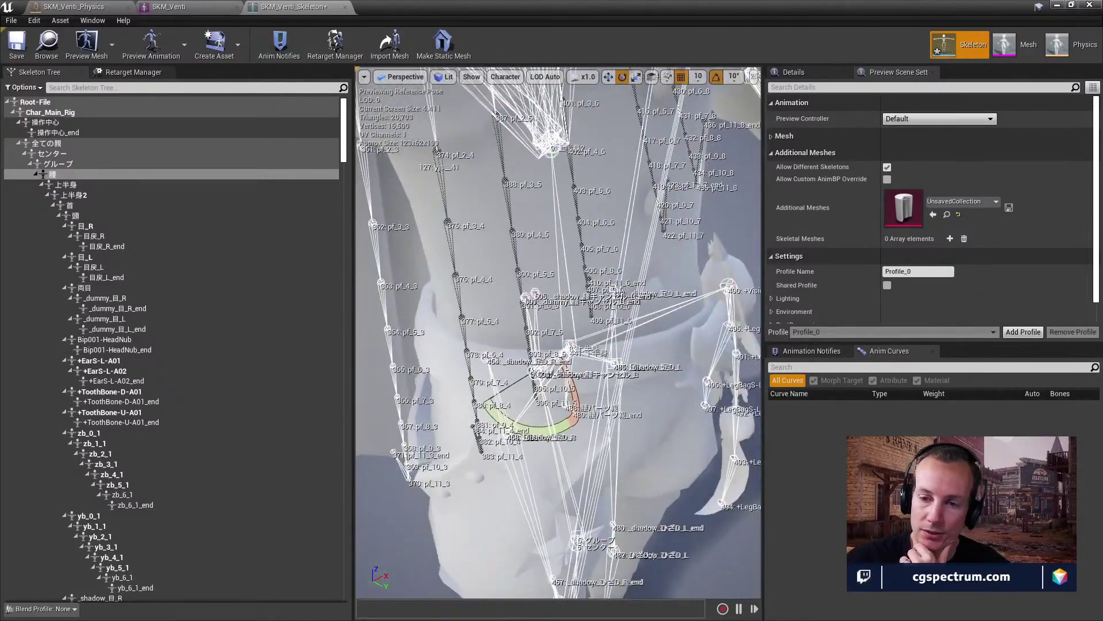
{"action": "right_click_drag", "start_coordinate": [566, 175], "coordinate": [590, 195]}
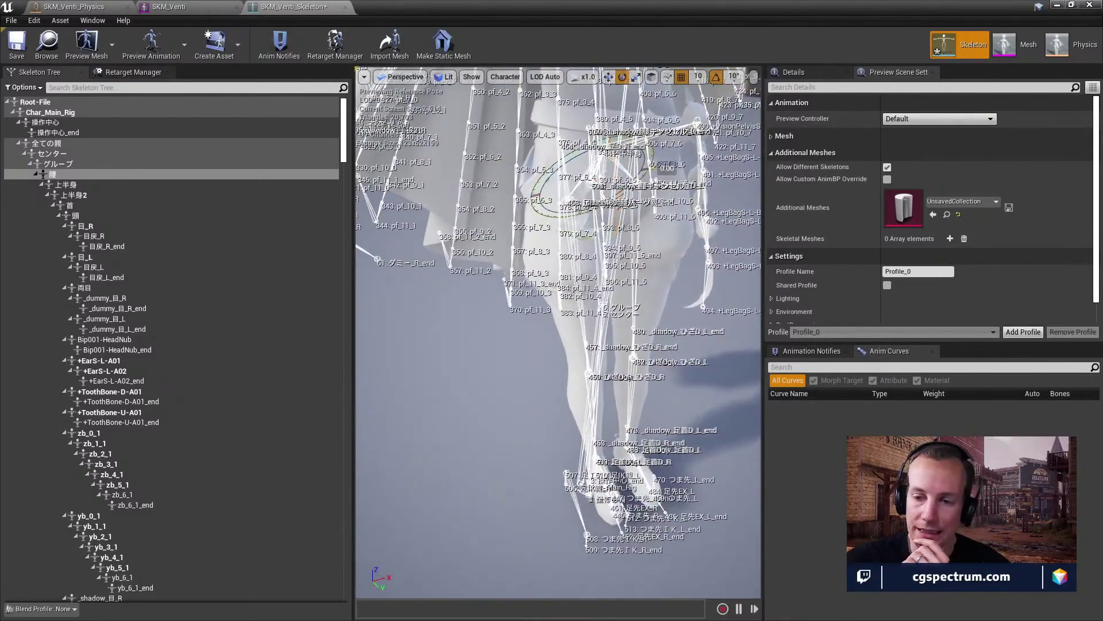
{"action": "right_click_drag", "start_coordinate": [533, 382], "coordinate": [564, 356]}
{"action": "left_click", "coordinate": [563, 355]}
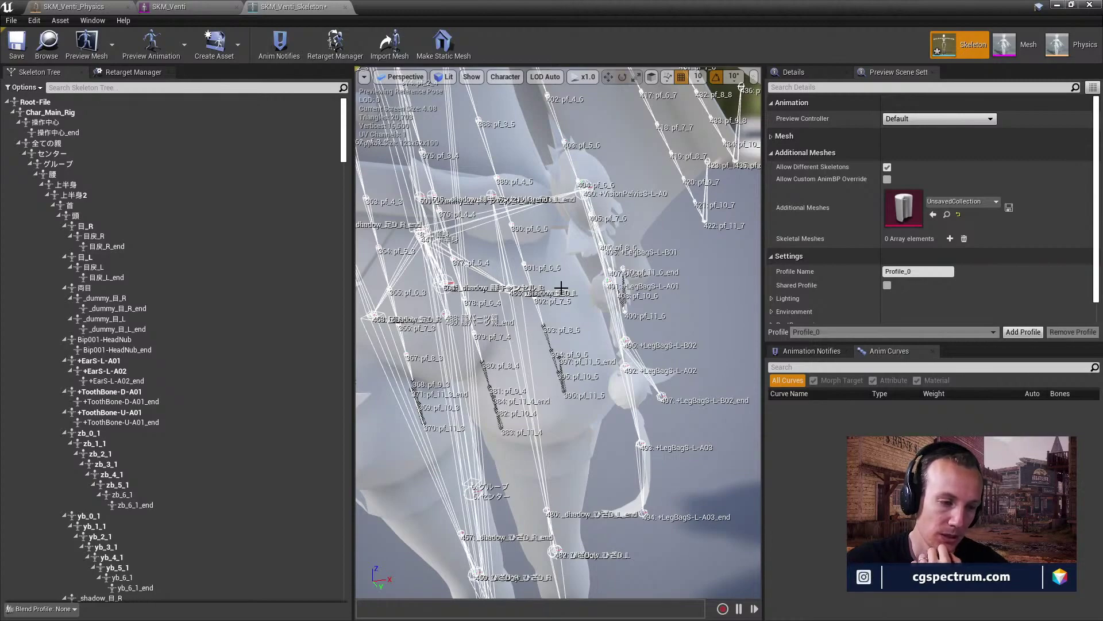
{"action": "mouse_move", "coordinate": [561, 287]}
{"action": "left_mouse_down"}
{"action": "mouse_move", "coordinate": [506, 291]}
{"action": "mouse_move", "coordinate": [540, 315]}
{"action": "mouse_move", "coordinate": [587, 316]}
{"action": "mouse_move", "coordinate": [552, 316]}
{"action": "mouse_move", "coordinate": [551, 305]}
{"action": "mouse_move", "coordinate": [534, 315]}
{"action": "mouse_move", "coordinate": [546, 266]}
{"action": "mouse_move", "coordinate": [578, 282]}
{"action": "left_mouse_up"}
{"action": "left_click", "coordinate": [534, 317]}
{"action": "left_click", "coordinate": [583, 290]}
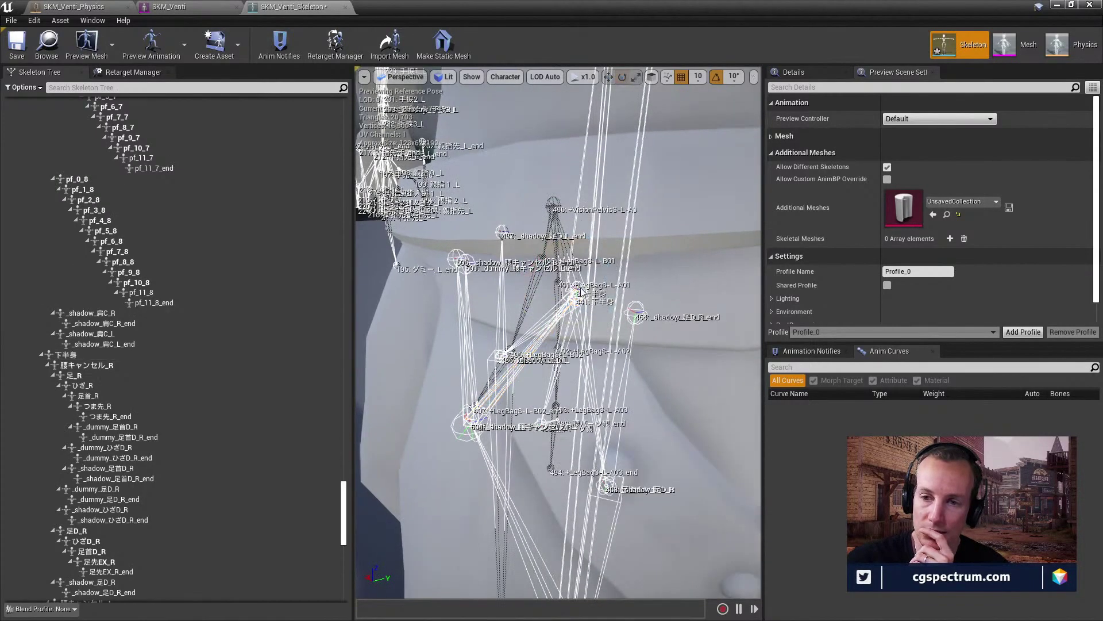
{"action": "left_click", "coordinate": [578, 296]}
{"action": "left_click", "coordinate": [577, 292]}
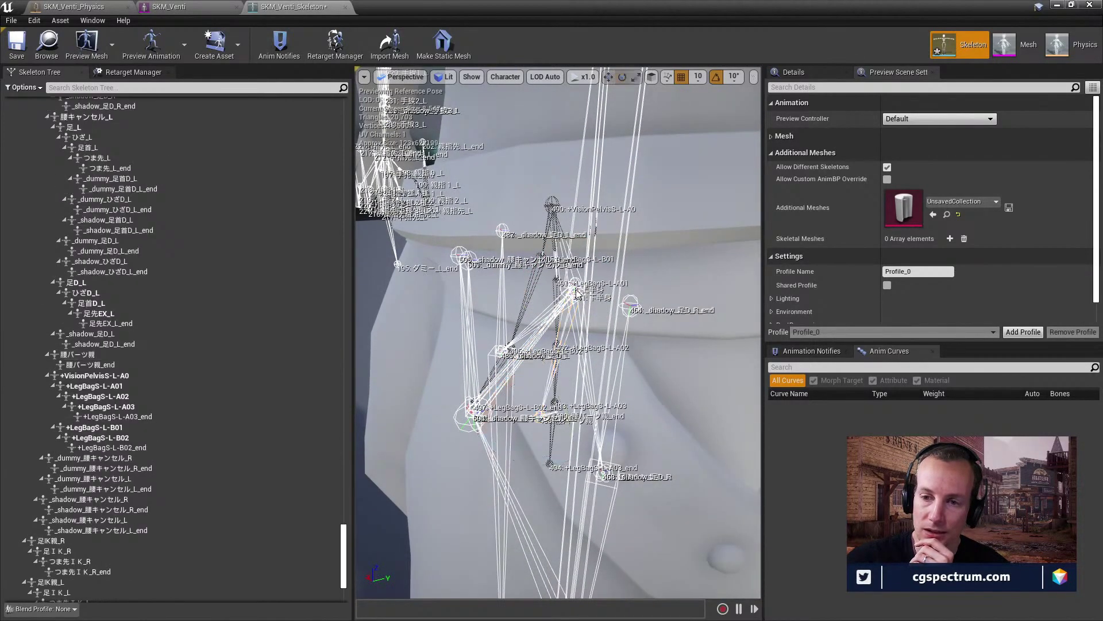
{"action": "left_click_drag", "start_coordinate": [576, 284], "coordinate": [577, 279]}
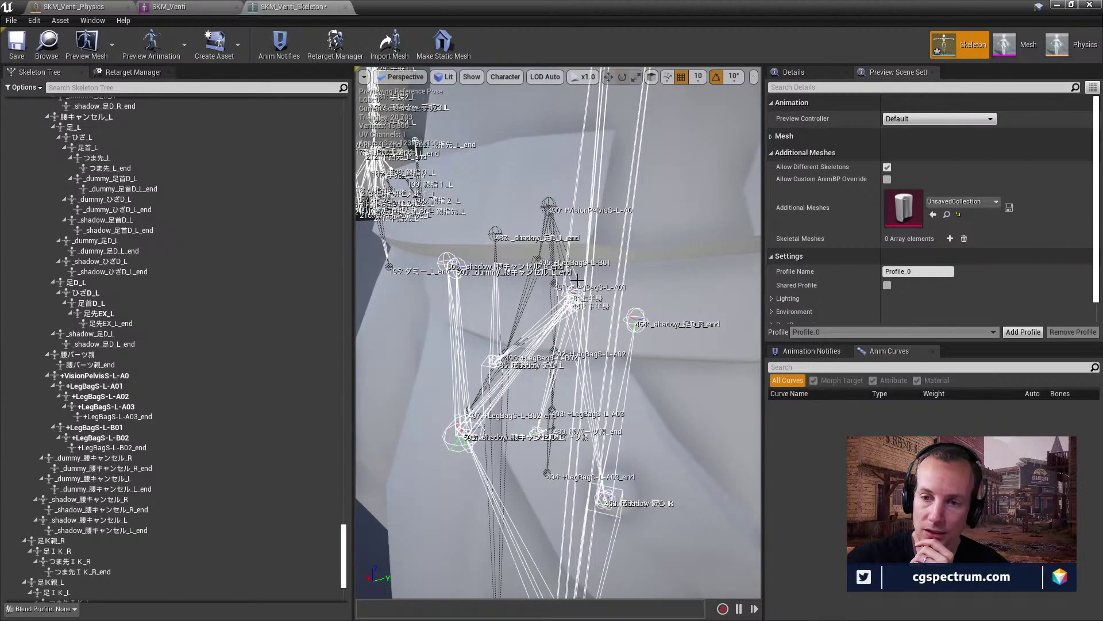
Pick bones along the torso in the viewport, from 上半身2 at the waist up to 首 at the neck, to identify the spine chain.
{"action": "left_click", "coordinate": [590, 244]}
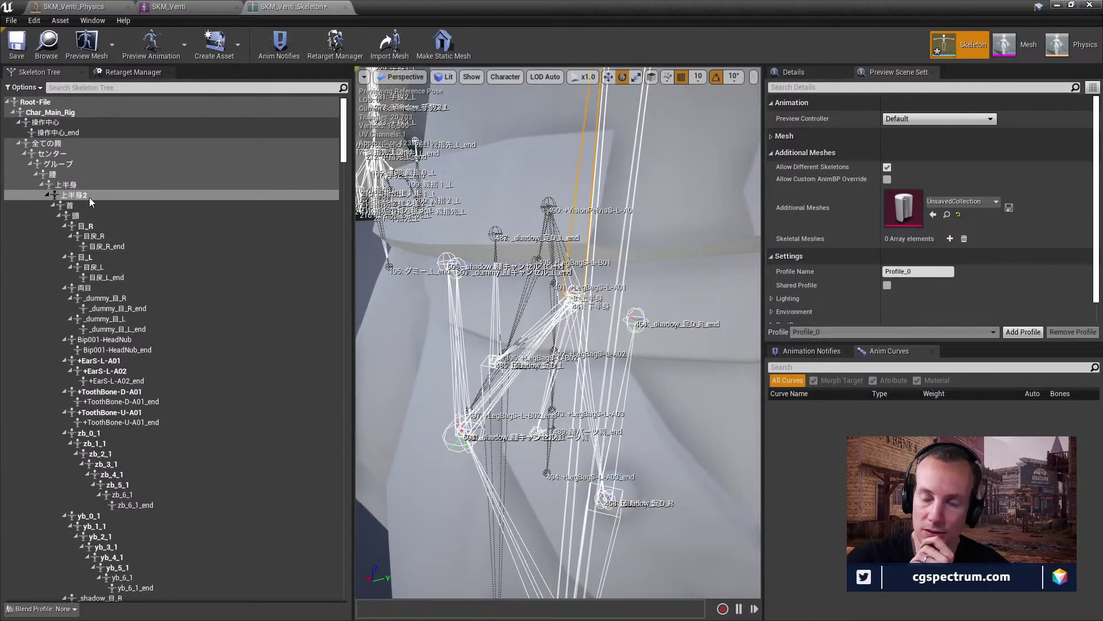
{"action": "right_click_drag", "start_coordinate": [507, 211], "coordinate": [512, 138]}
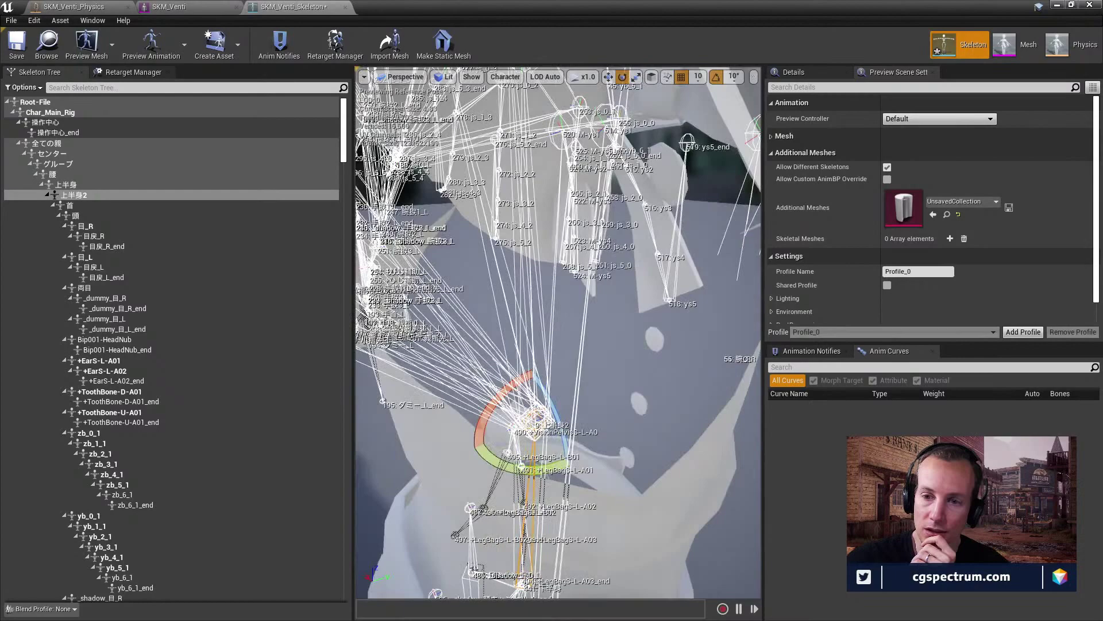
{"action": "left_click", "coordinate": [553, 294]}
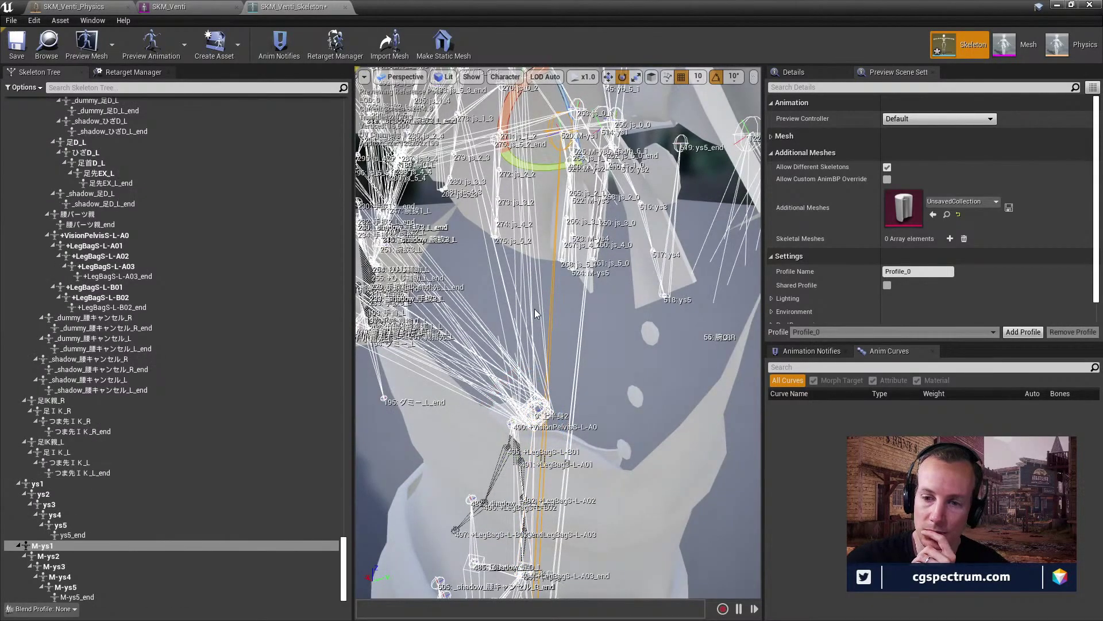
{"action": "right_click_drag", "start_coordinate": [560, 296], "coordinate": [556, 268]}
{"action": "left_click", "coordinate": [552, 264]}
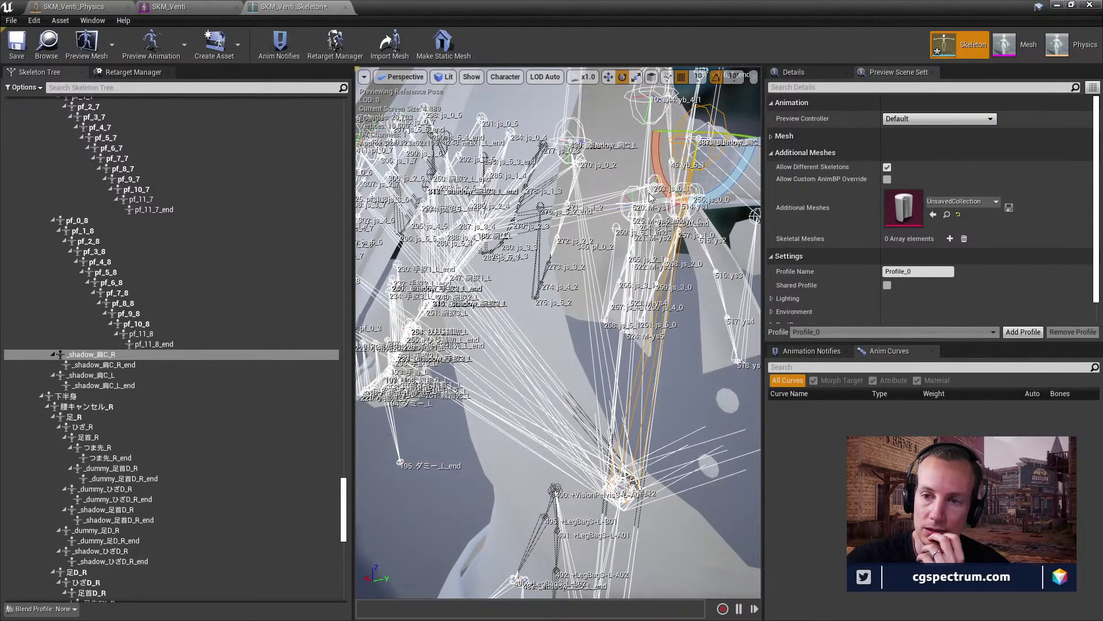
{"action": "left_click", "coordinate": [645, 161]}
{"action": "left_click", "coordinate": [652, 130]}
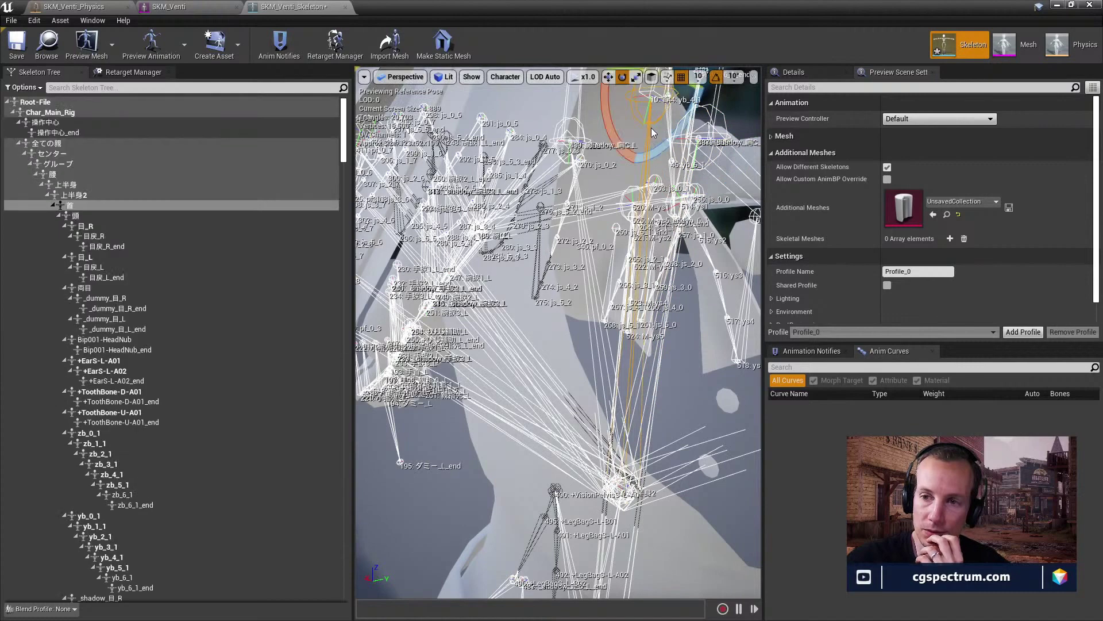
Compare the positions of the 首, 上半身2 and 上半身 bones by selecting them in the skeleton tree.
{"action": "left_click", "coordinate": [72, 205]}
{"action": "left_click", "coordinate": [69, 195]}
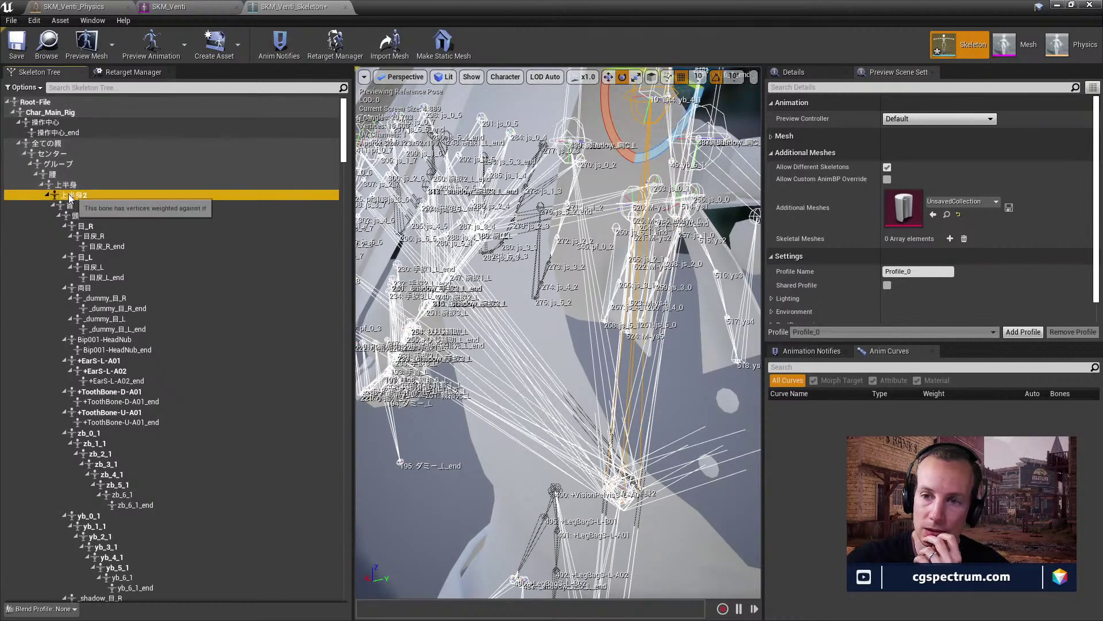
{"action": "key", "text": "Up"}
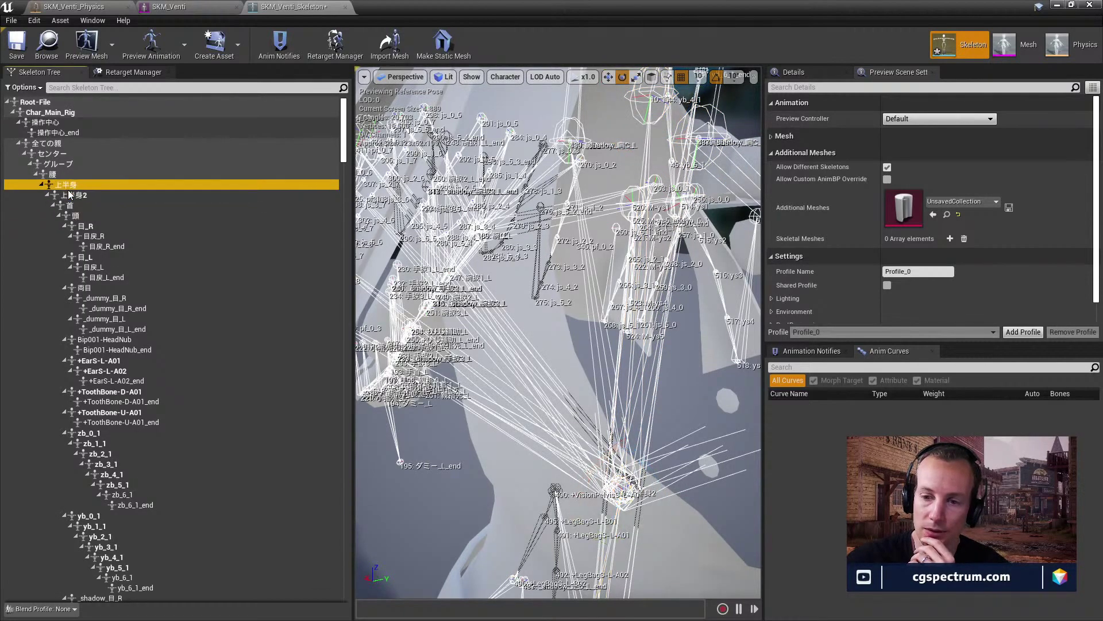
{"action": "left_click", "coordinate": [75, 206]}
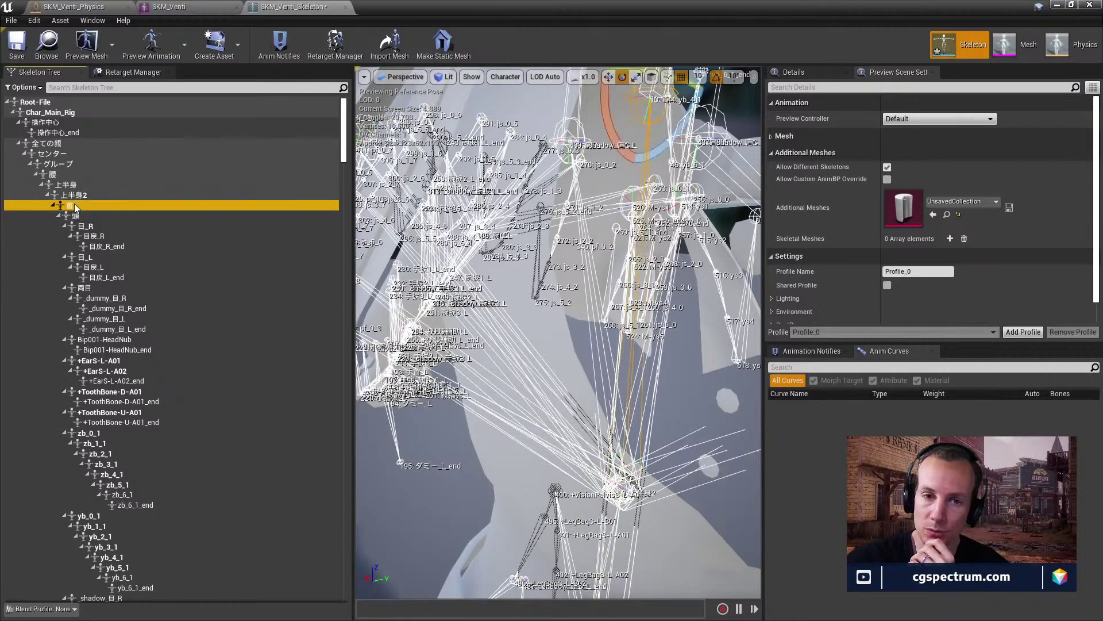
Check the 腰, グループ and 上半身 bones from the skeleton tree, framing 上半身 in the viewport.
{"action": "left_click", "coordinate": [52, 175]}
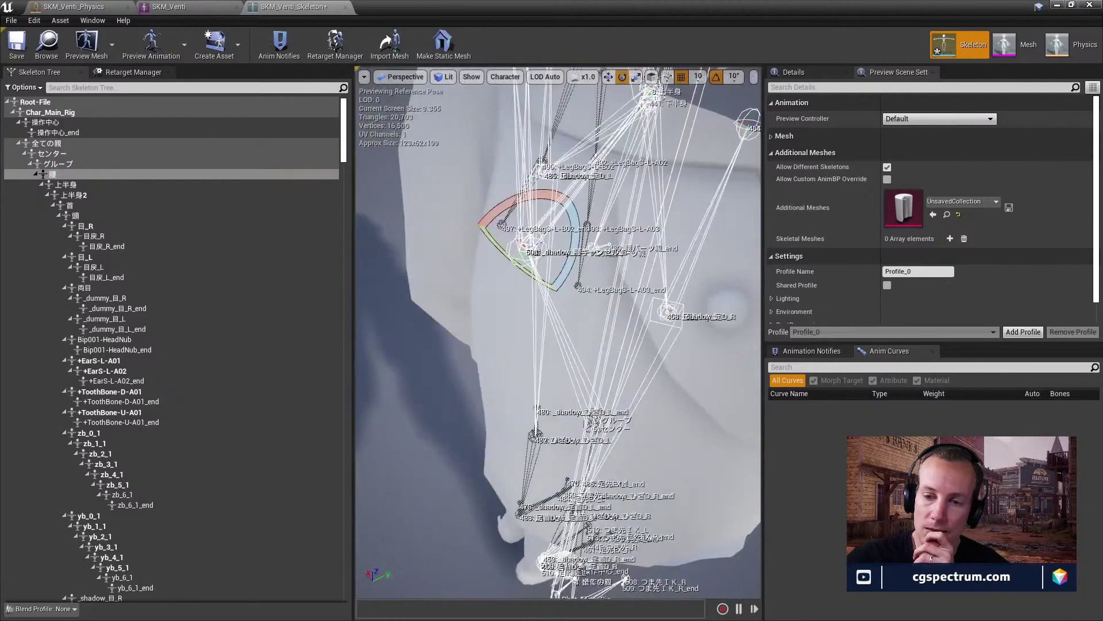
{"action": "left_click", "coordinate": [56, 164]}
{"action": "left_click", "coordinate": [53, 174]}
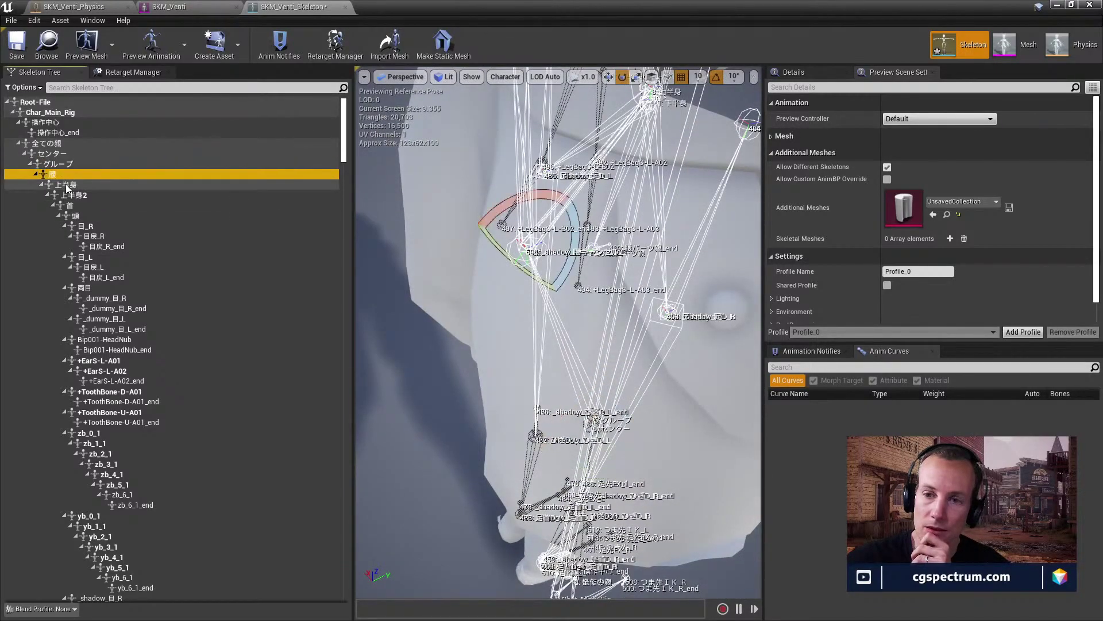
{"action": "left_click", "coordinate": [65, 185]}
{"action": "key", "text": "f"}
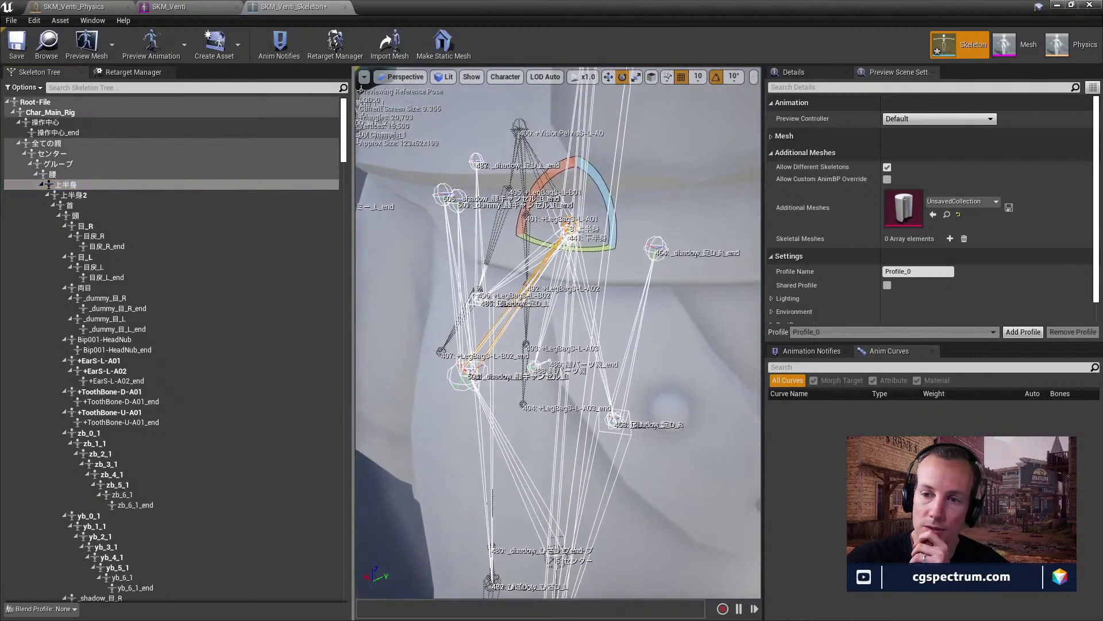
In the Retarget Manager, map the rig's Root to 全ての親 and Pelvis to グループ.
{"action": "left_click", "coordinate": [133, 72]}
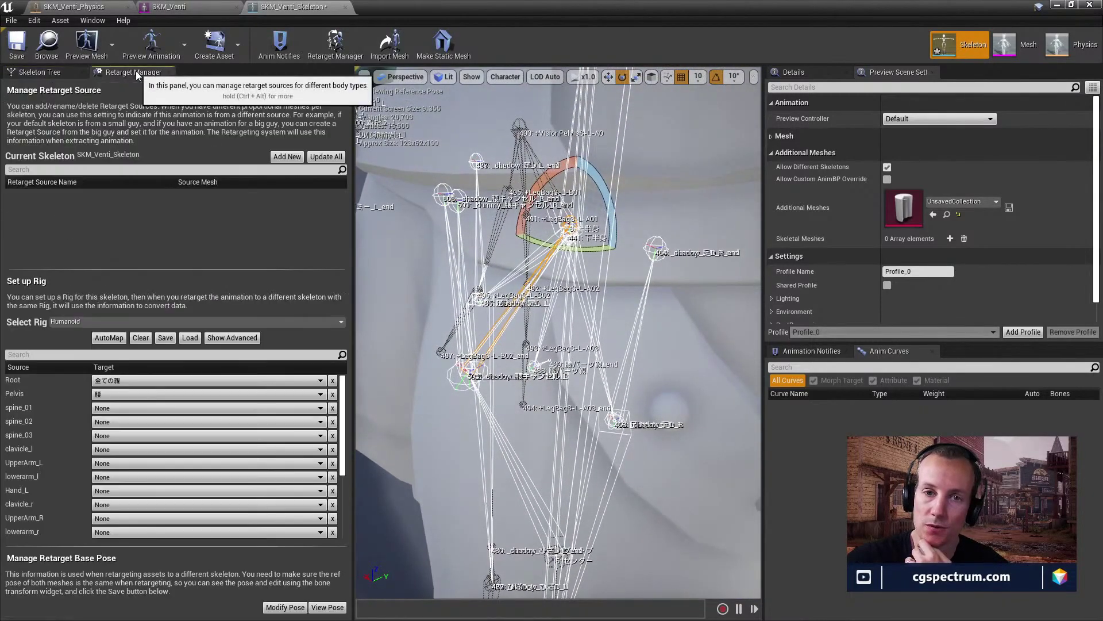
{"action": "left_click", "coordinate": [112, 379]}
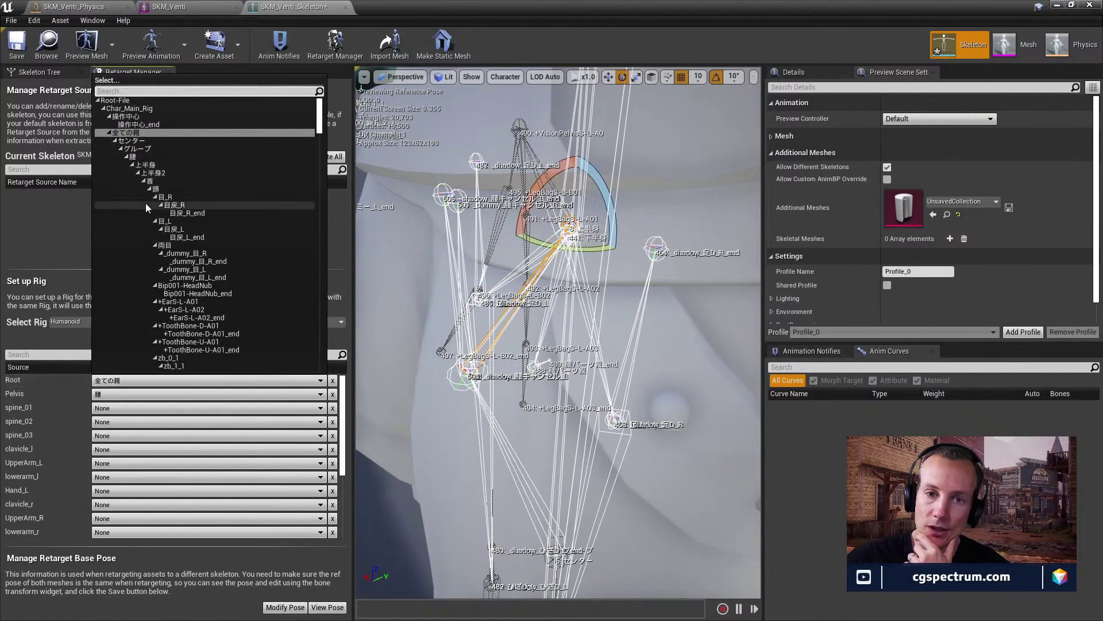
{"action": "left_click", "coordinate": [145, 165]}
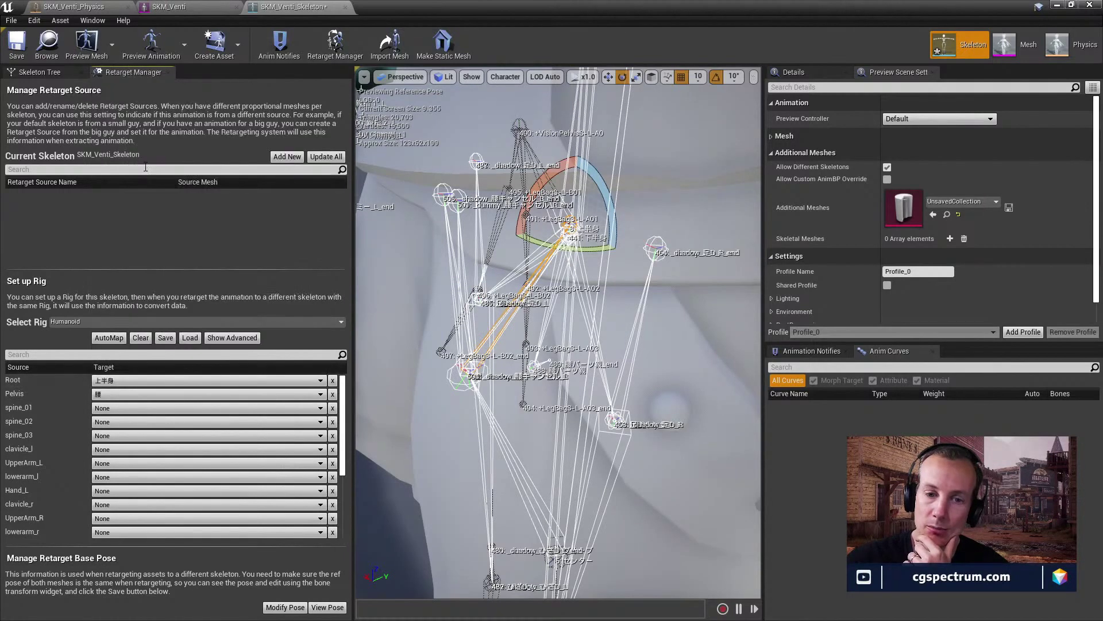
{"action": "left_click", "coordinate": [126, 382]}
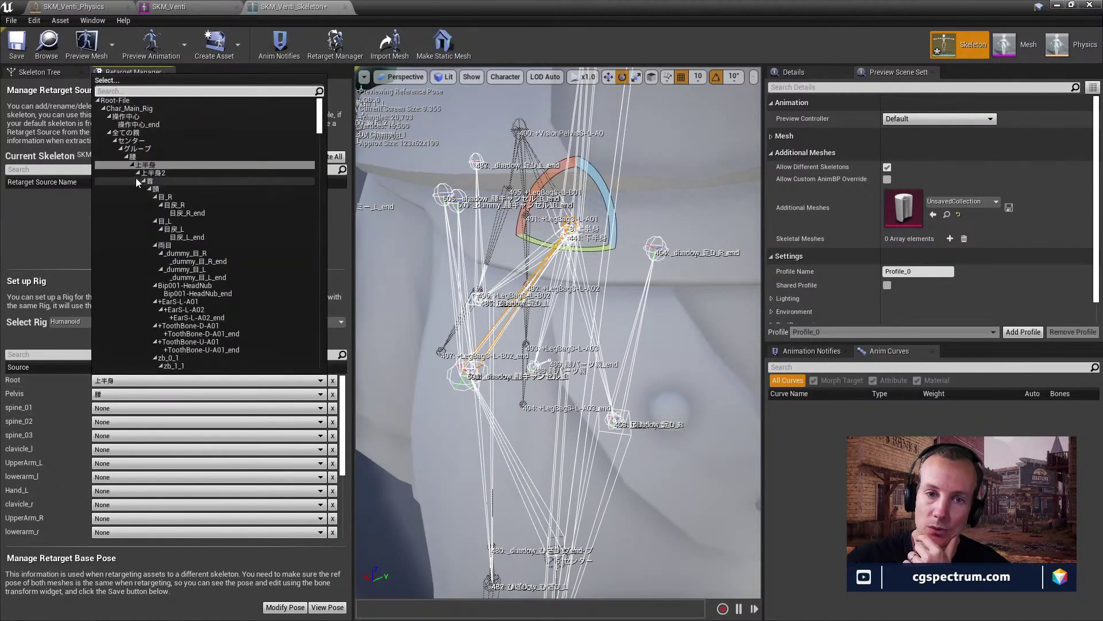
{"action": "left_click", "coordinate": [128, 132]}
{"action": "left_click", "coordinate": [113, 395]}
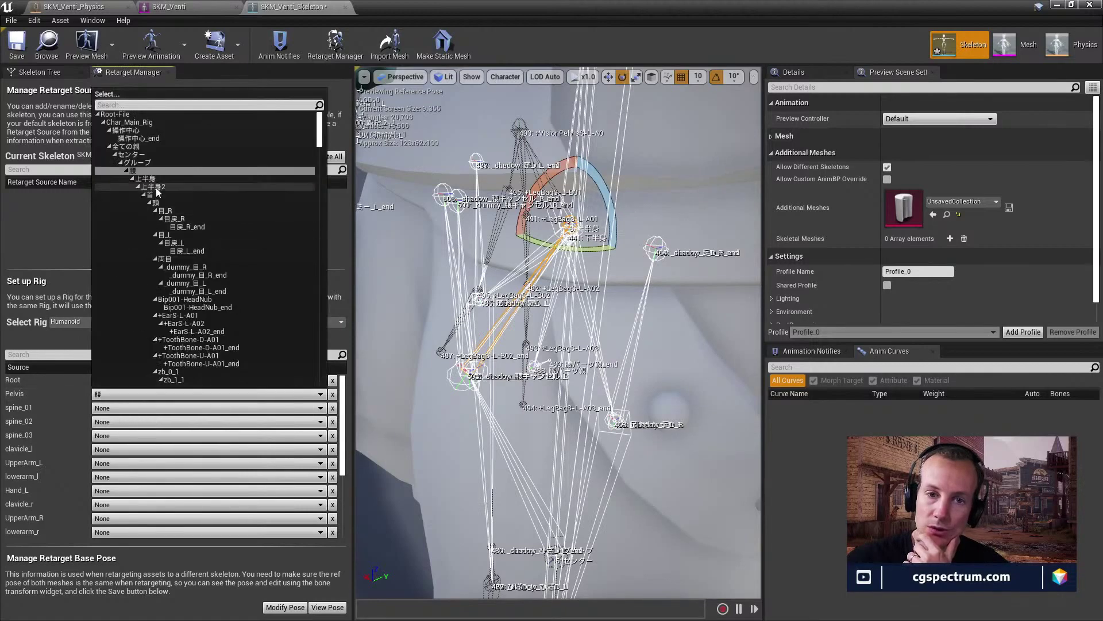
{"action": "left_click", "coordinate": [141, 164]}
Map spine_01 to 上半身, spine_02 to 上半身2, spine_03 to 首 and clavicle_l to 両目 in the Humanoid rig.
{"action": "left_click", "coordinate": [121, 396]}
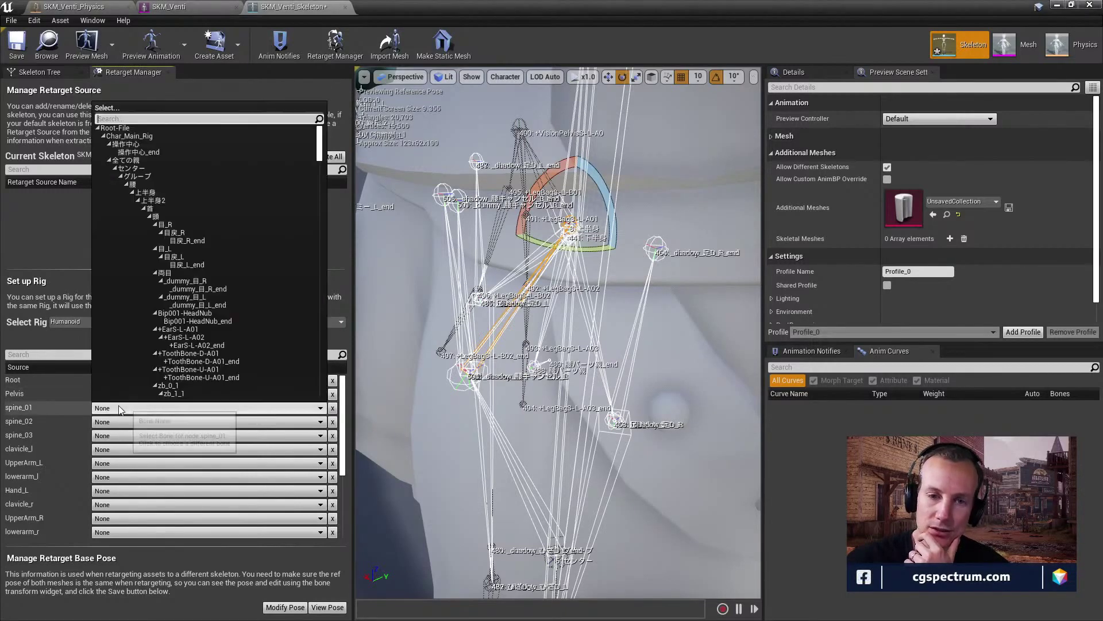
{"action": "left_click", "coordinate": [145, 195]}
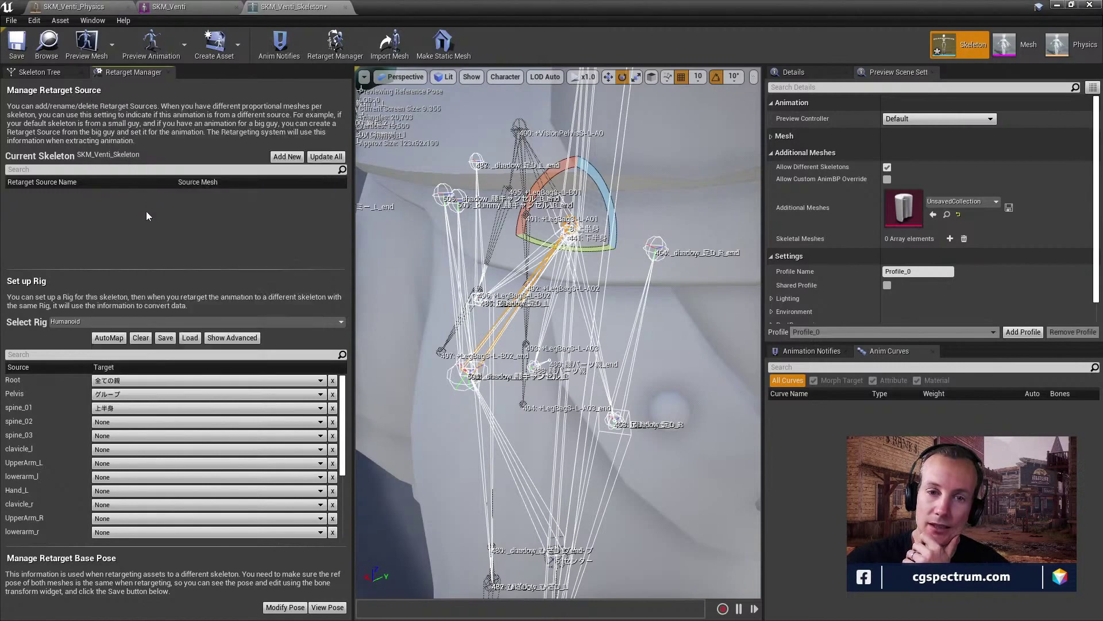
{"action": "left_click", "coordinate": [118, 408]}
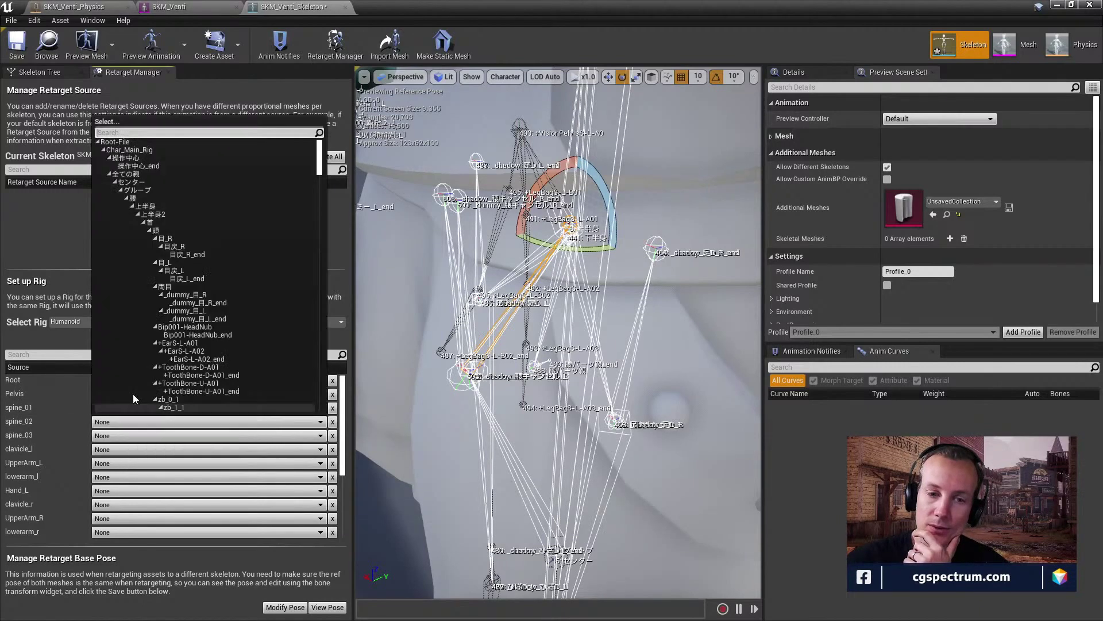
{"action": "left_click", "coordinate": [156, 215]}
{"action": "left_click", "coordinate": [123, 437]}
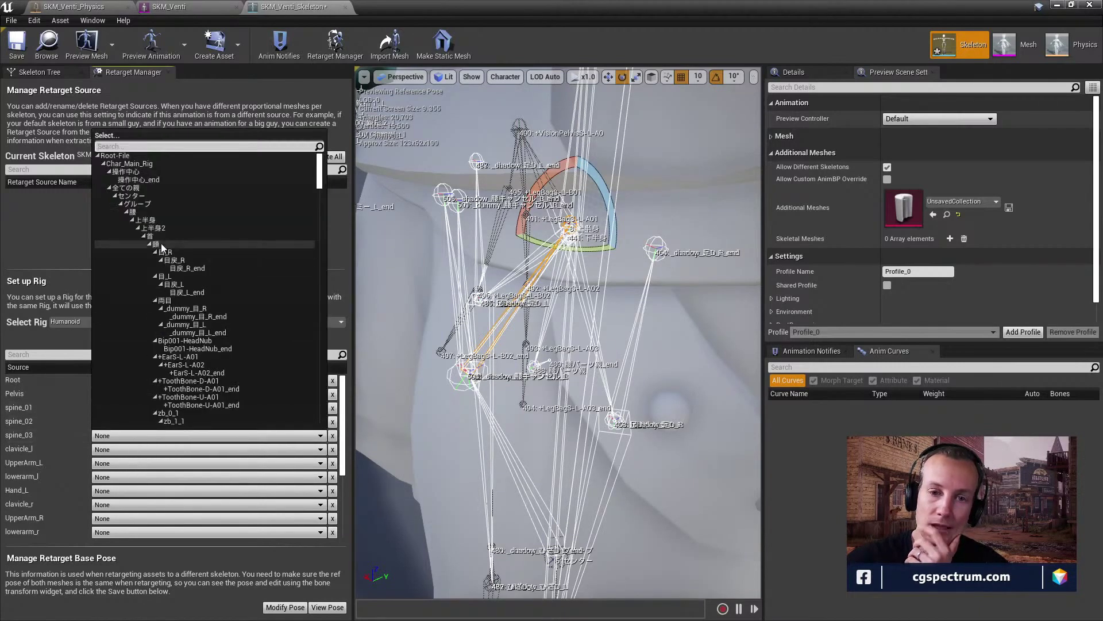
{"action": "left_click", "coordinate": [157, 236]}
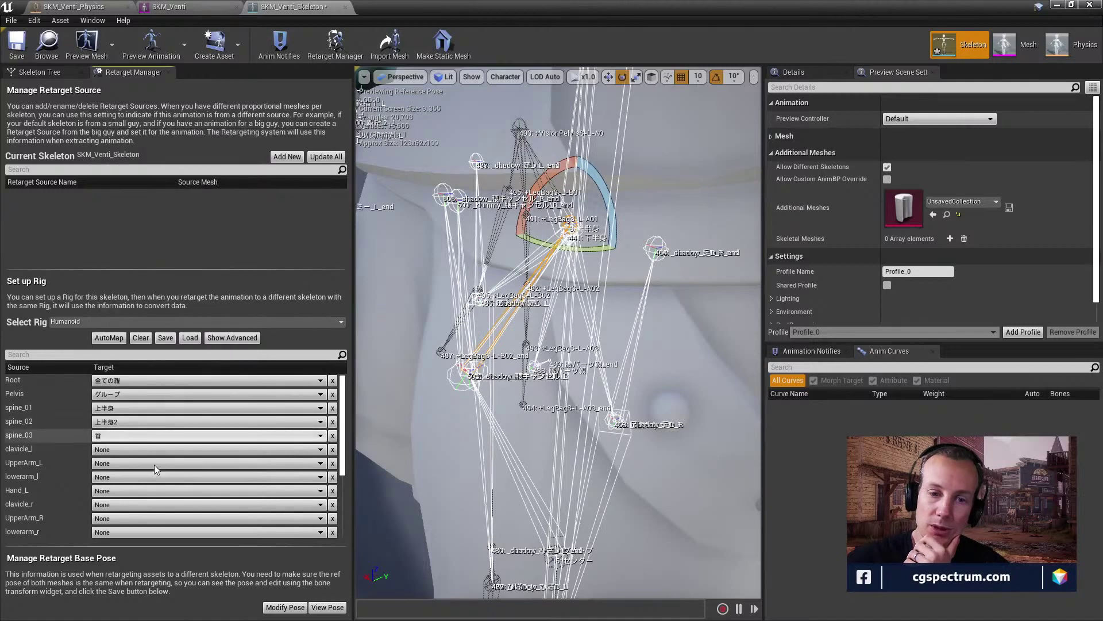
{"action": "left_click", "coordinate": [112, 454]}
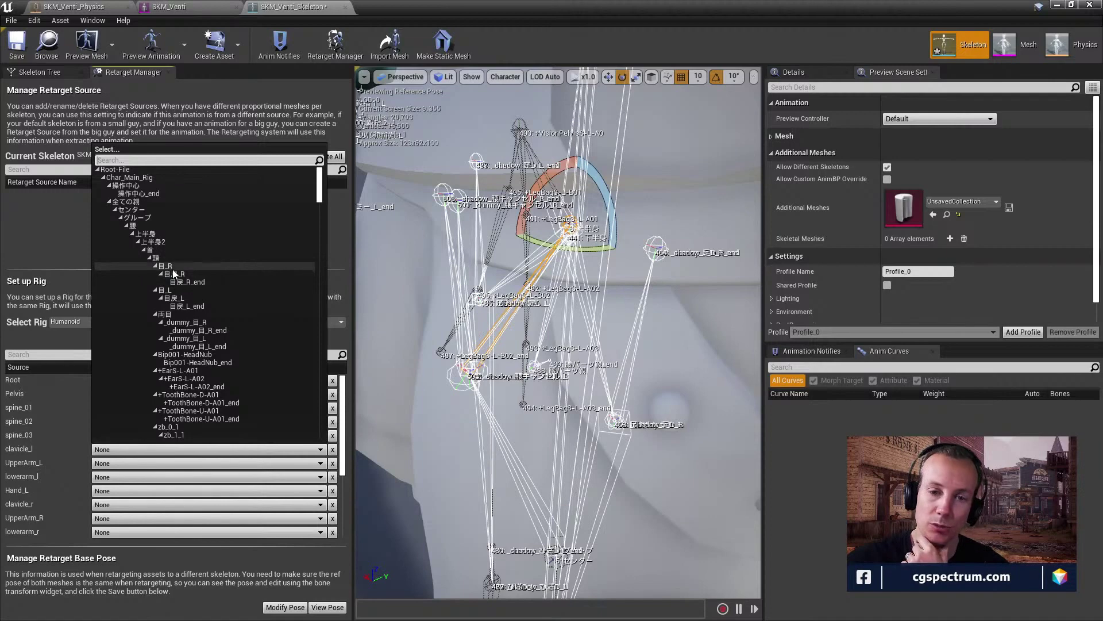
{"action": "left_click", "coordinate": [165, 314]}
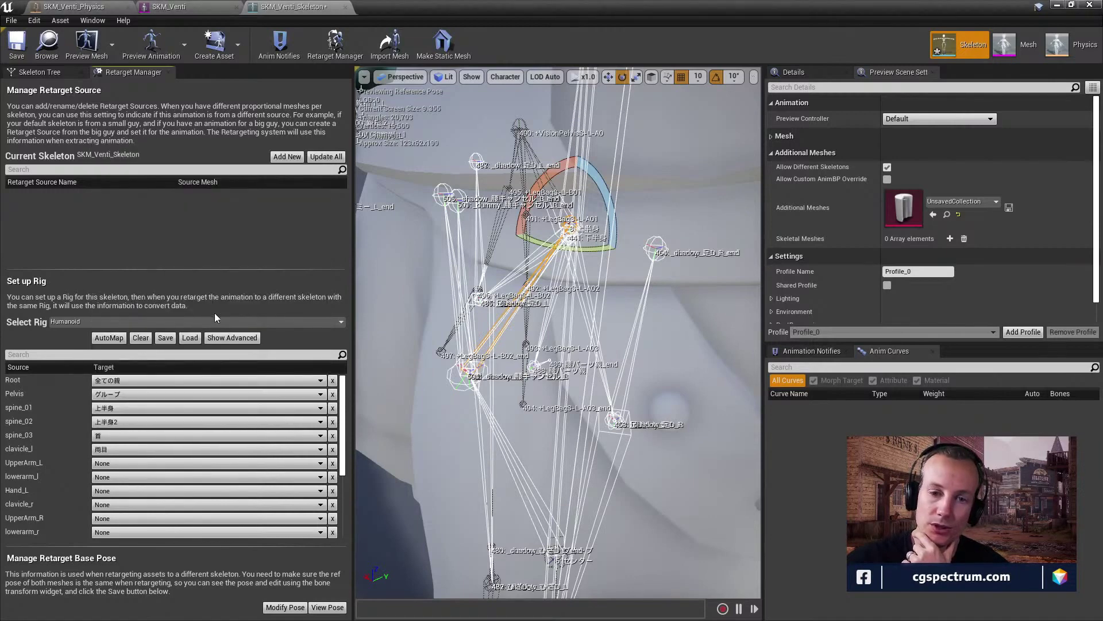
Look through the candidate target bones for UpperArm_L, down to the left arm and finger chains, without assigning one.
{"action": "left_click", "coordinate": [116, 464]}
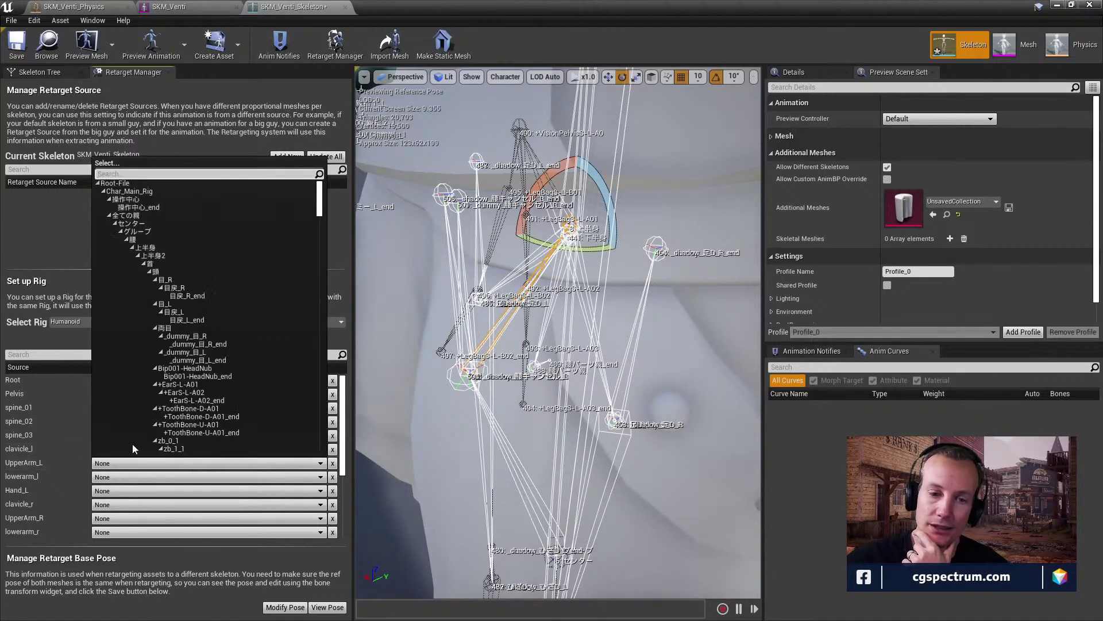
{"action": "scroll", "coordinate": [174, 351], "scroll_direction": "down", "scroll_amount": 1}
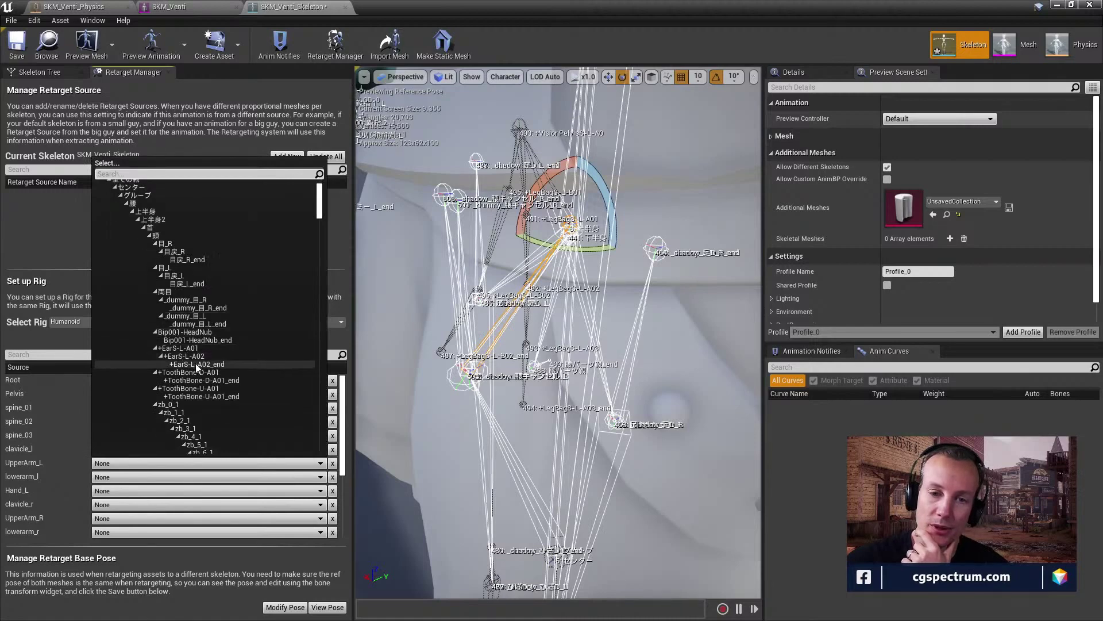
{"action": "scroll", "coordinate": [205, 327], "scroll_direction": "down", "scroll_amount": 10}
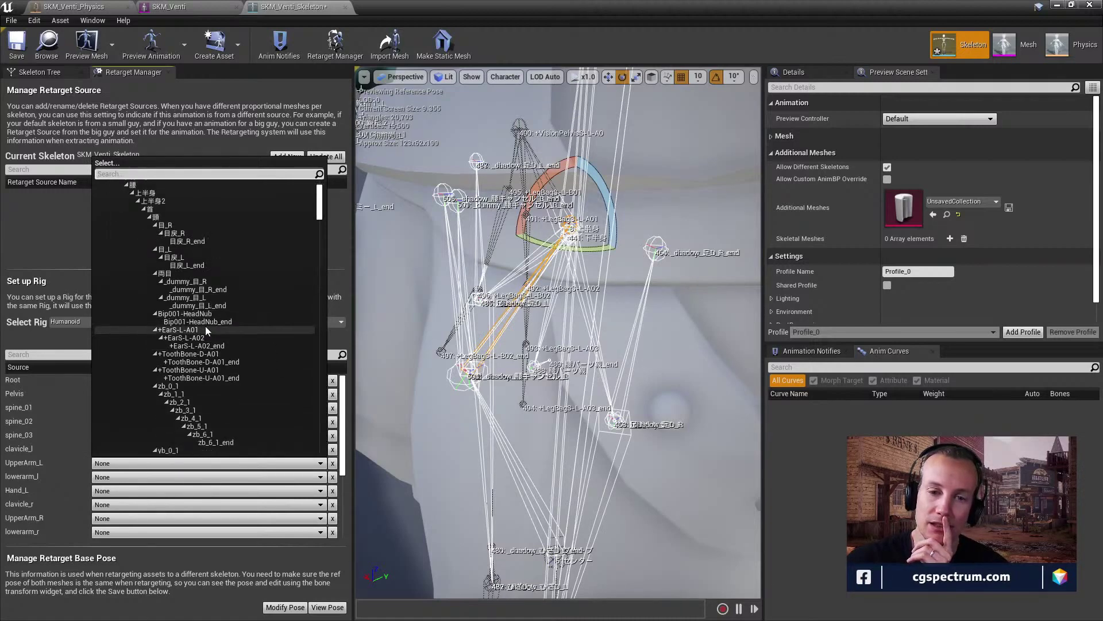
{"action": "scroll", "coordinate": [199, 342], "scroll_direction": "up", "scroll_amount": 1}
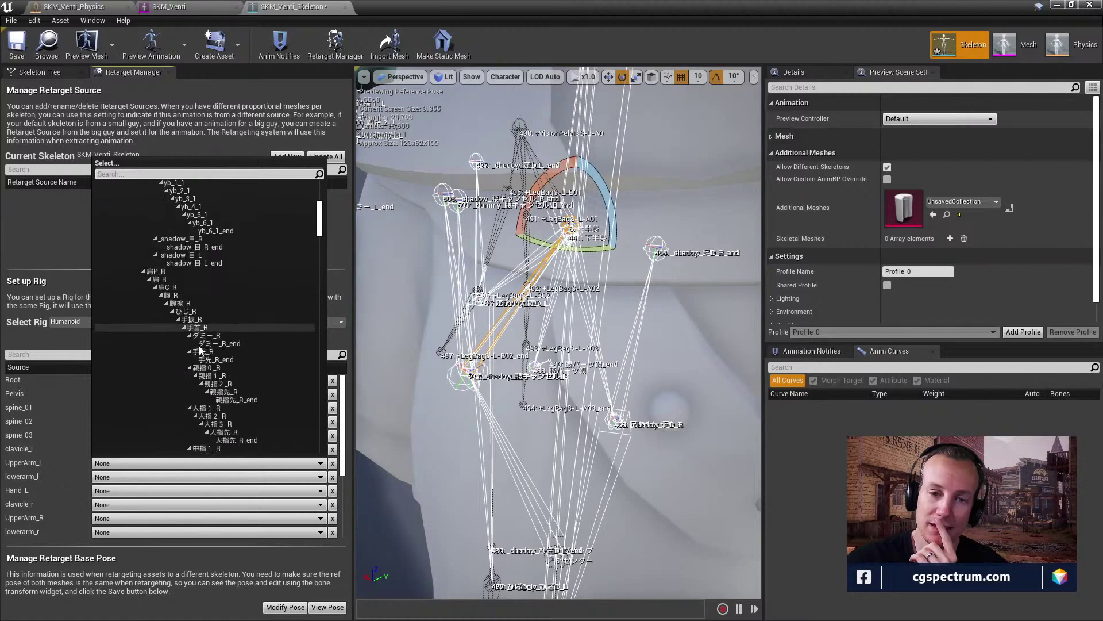
{"action": "scroll", "coordinate": [213, 370], "scroll_direction": "down", "scroll_amount": 9}
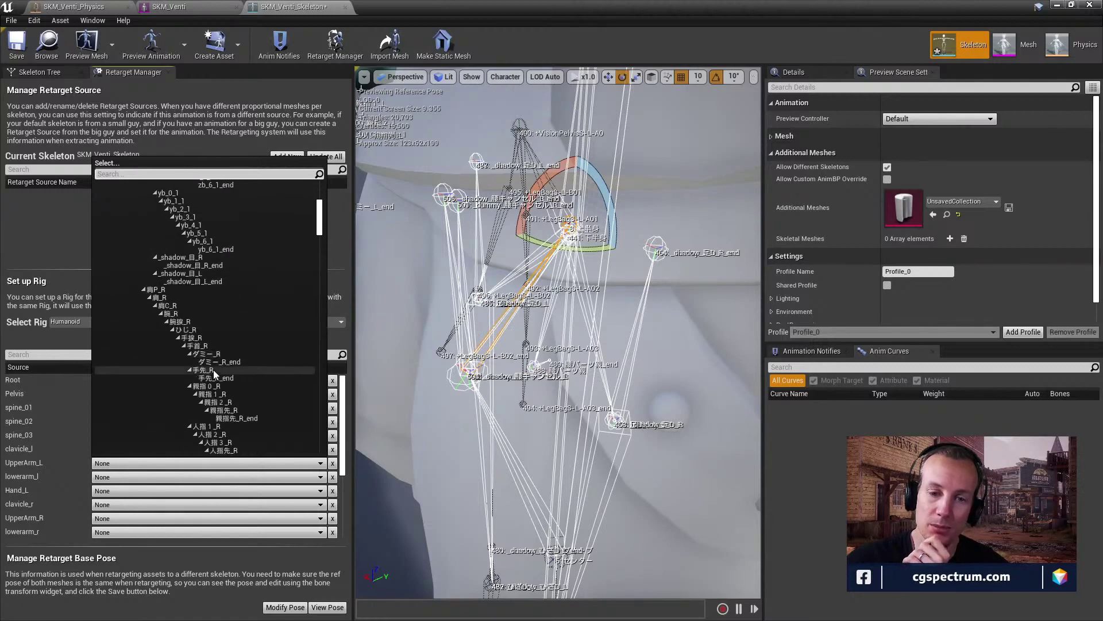
{"action": "scroll", "coordinate": [217, 355], "scroll_direction": "down", "scroll_amount": 17}
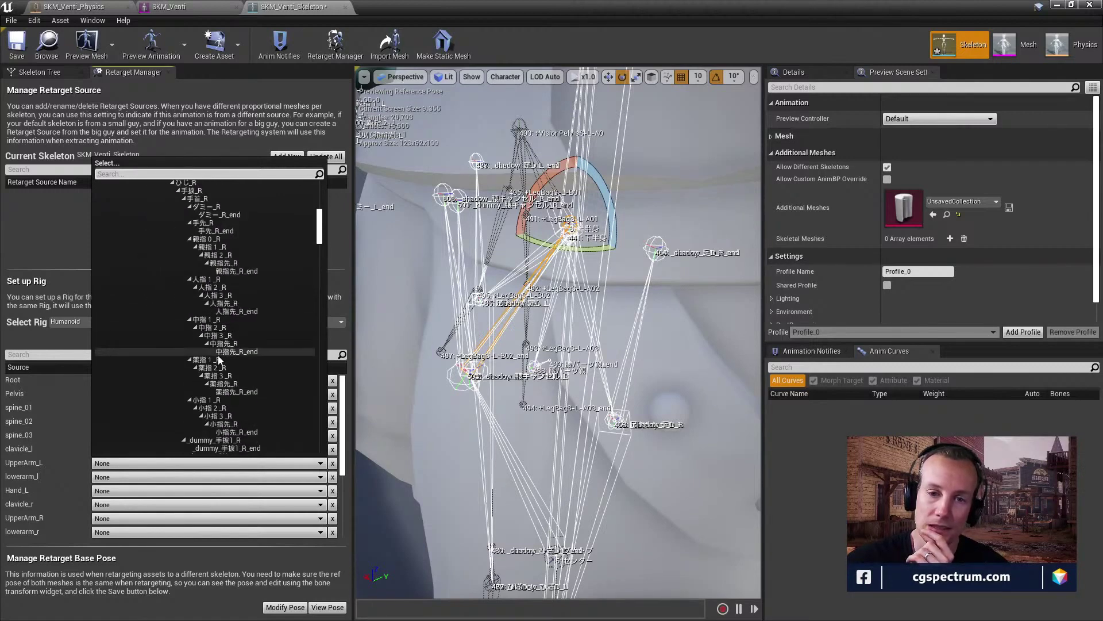
{"action": "scroll", "coordinate": [217, 359], "scroll_direction": "down", "scroll_amount": 15}
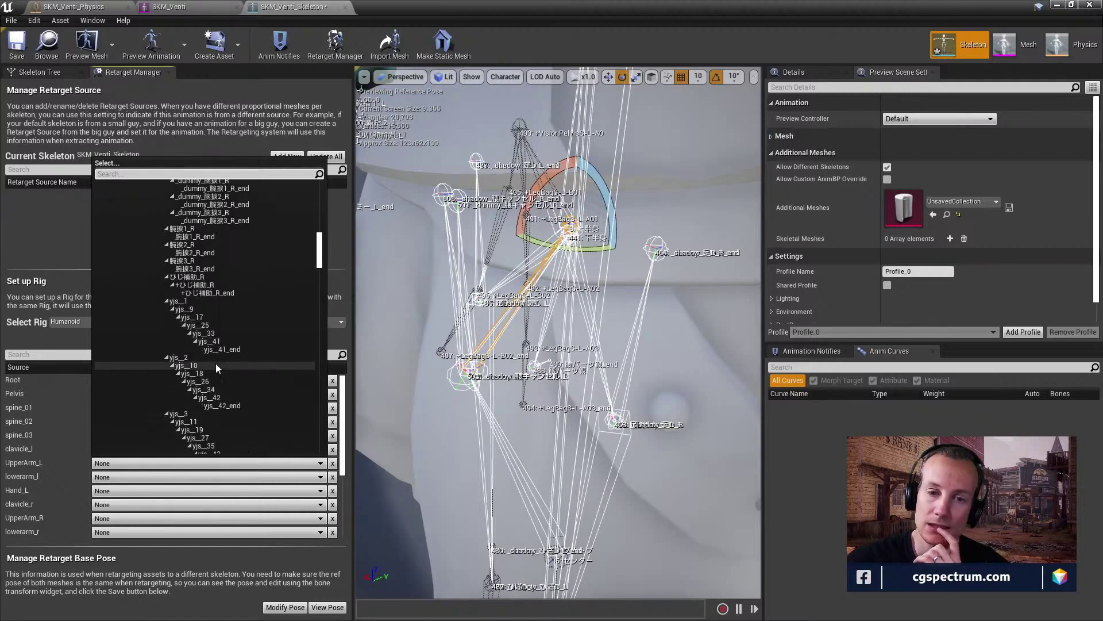
{"action": "scroll", "coordinate": [213, 372], "scroll_direction": "down", "scroll_amount": 15}
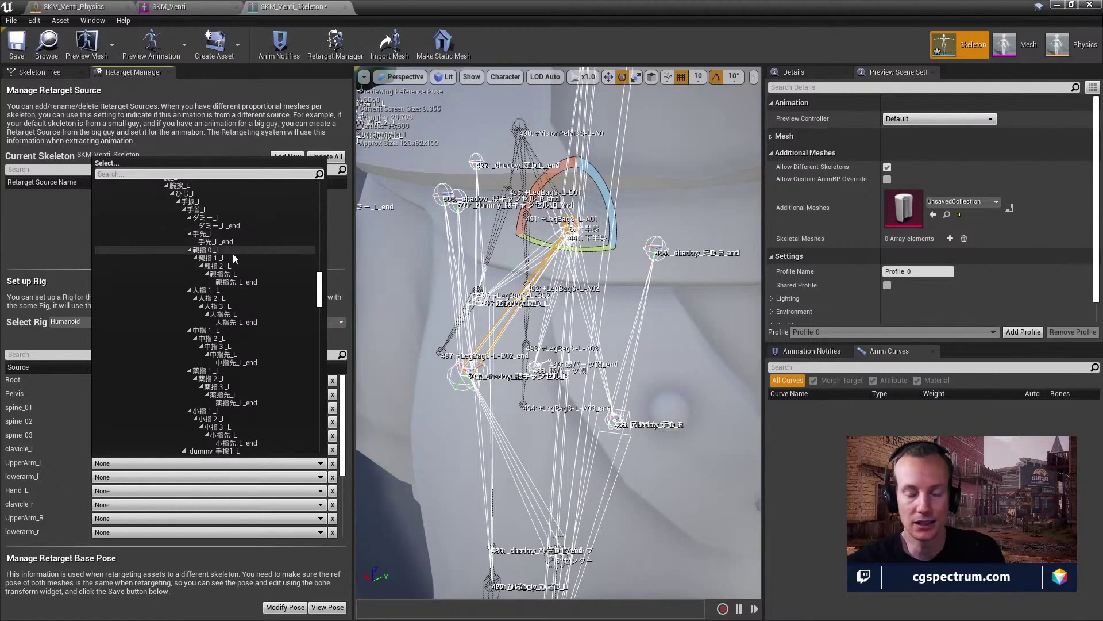
{"action": "scroll", "coordinate": [160, 184], "scroll_direction": "up", "scroll_amount": 3}
{"action": "left_click", "coordinate": [55, 229]}
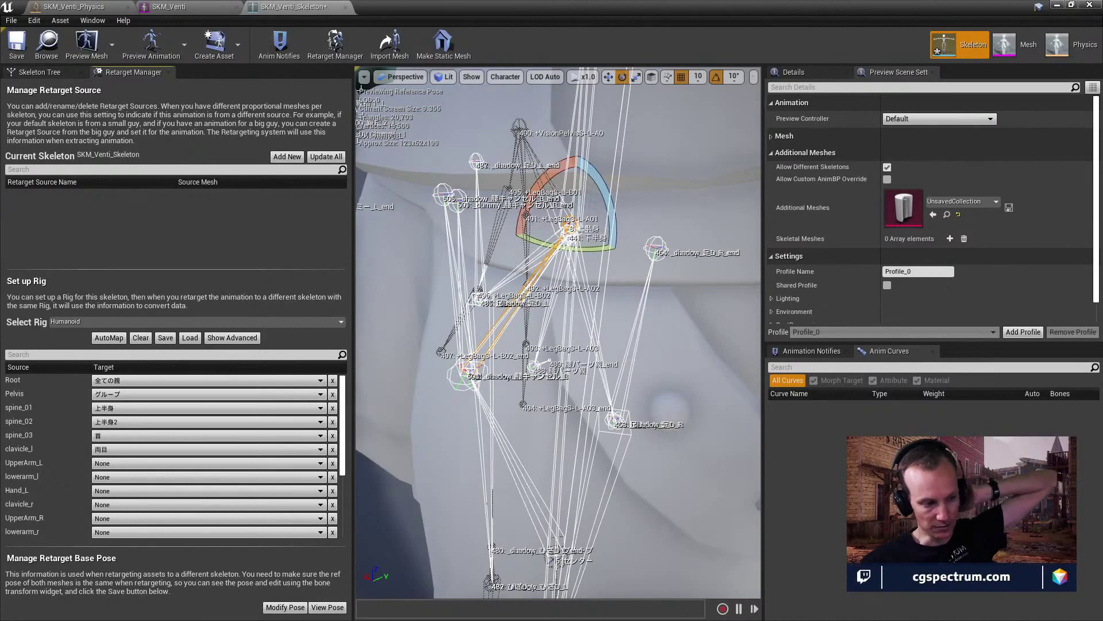
Switch to Maya, widen the Outliner and expand the joint hierarchies under Char_Main_Rig.
{"action": "key", "text": "alt+Tab"}
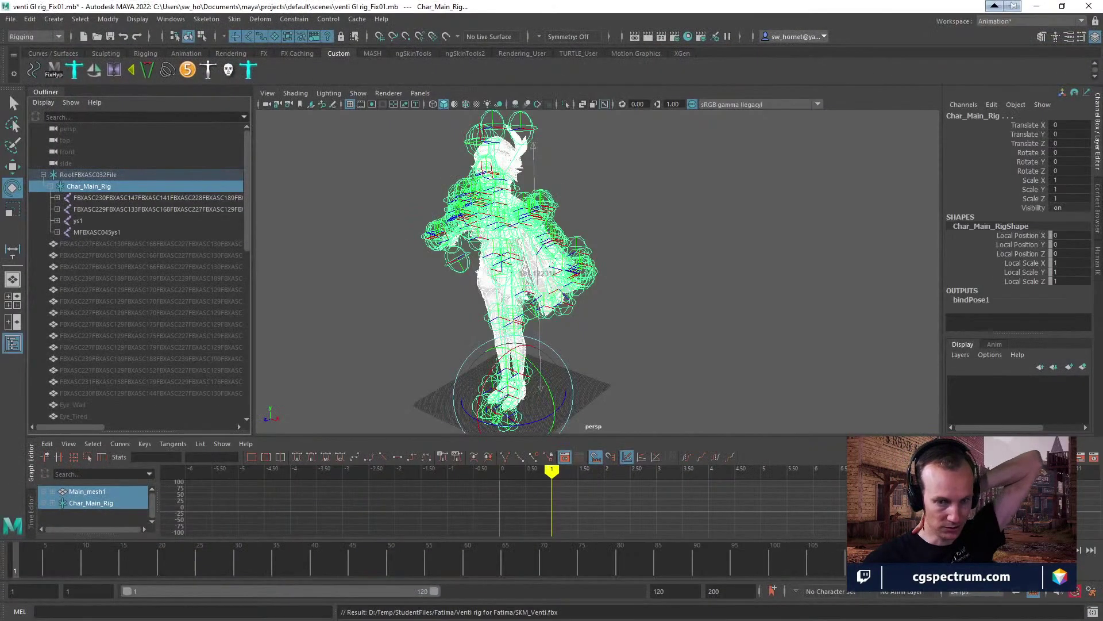
{"action": "left_click", "coordinate": [57, 198]}
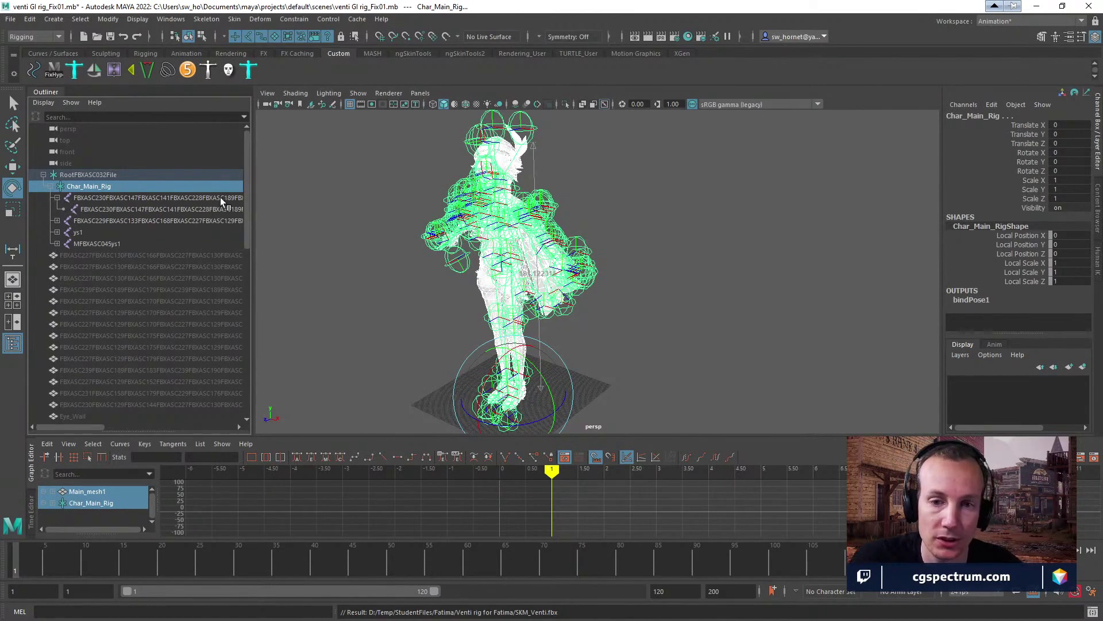
{"action": "left_click_drag", "start_coordinate": [253, 183], "coordinate": [399, 184]}
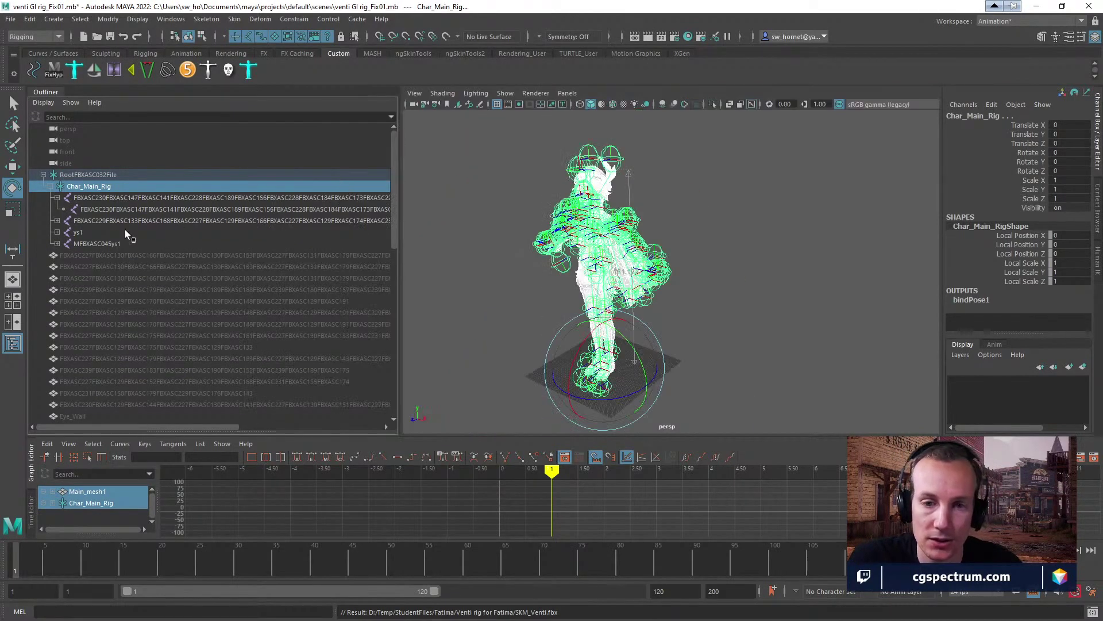
{"action": "left_click", "coordinate": [56, 220], "text": "shift"}
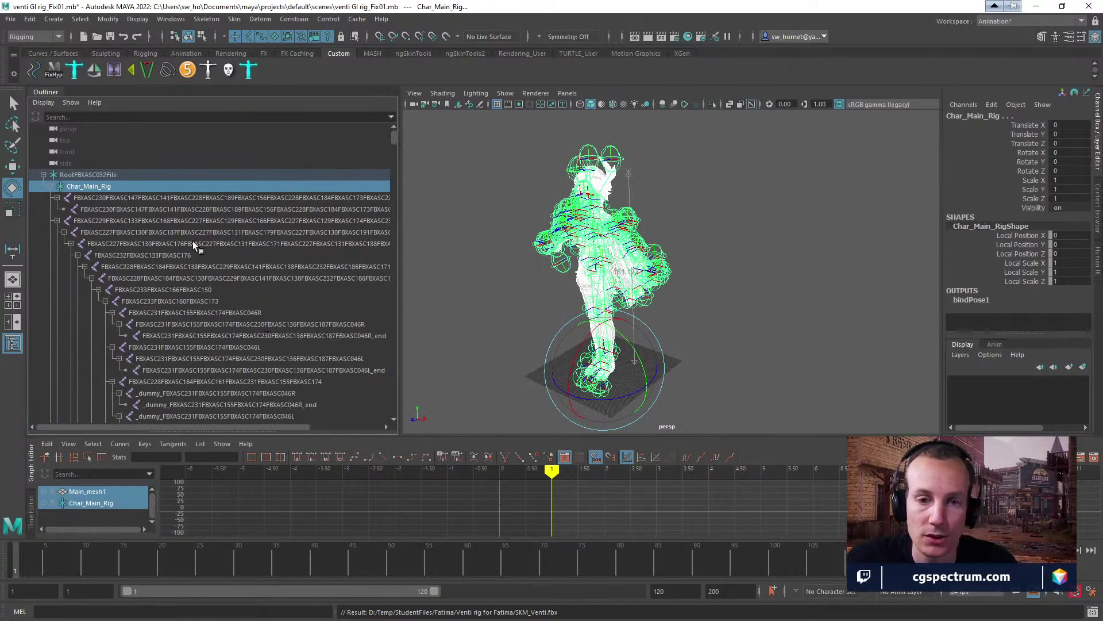
Step through the Char_Main_Rig joints in the Outliner down to the HeadNub end joint, checking their names and positions.
{"action": "left_click", "coordinate": [121, 220]}
{"action": "left_click", "coordinate": [129, 233]}
{"action": "key", "text": "Down"}
{"action": "key", "text": "Down"}
{"action": "key", "text": "Down"}
{"action": "key", "text": "Down"}
{"action": "key", "text": "Down"}
{"action": "key", "text": "Down"}
{"action": "key", "text": "Down"}
{"action": "key", "text": "Down"}
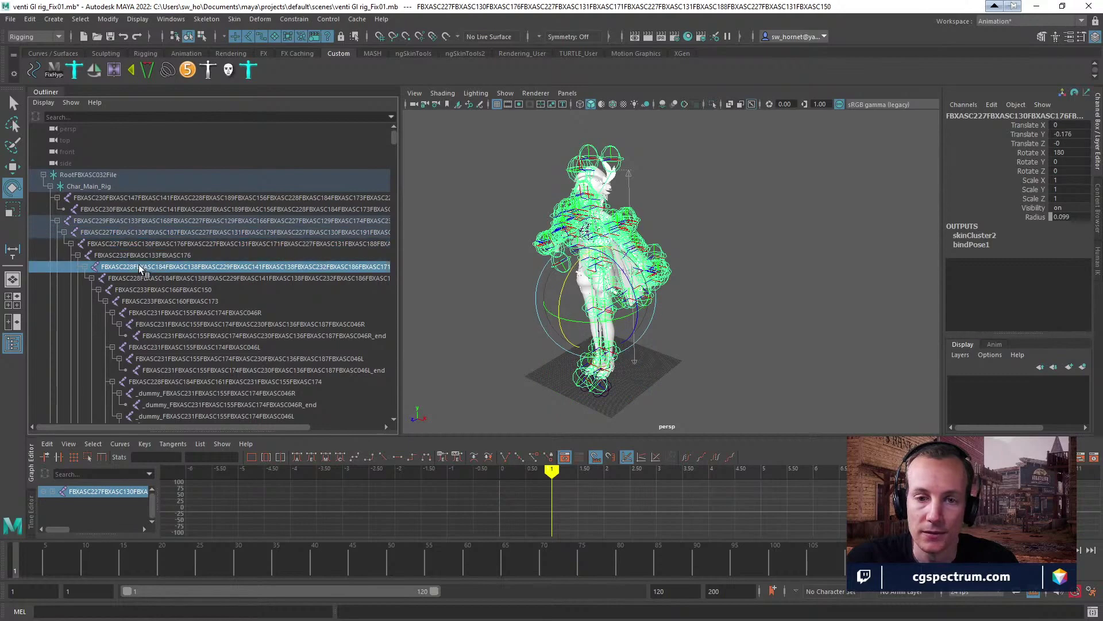
{"action": "left_click", "coordinate": [174, 268]}
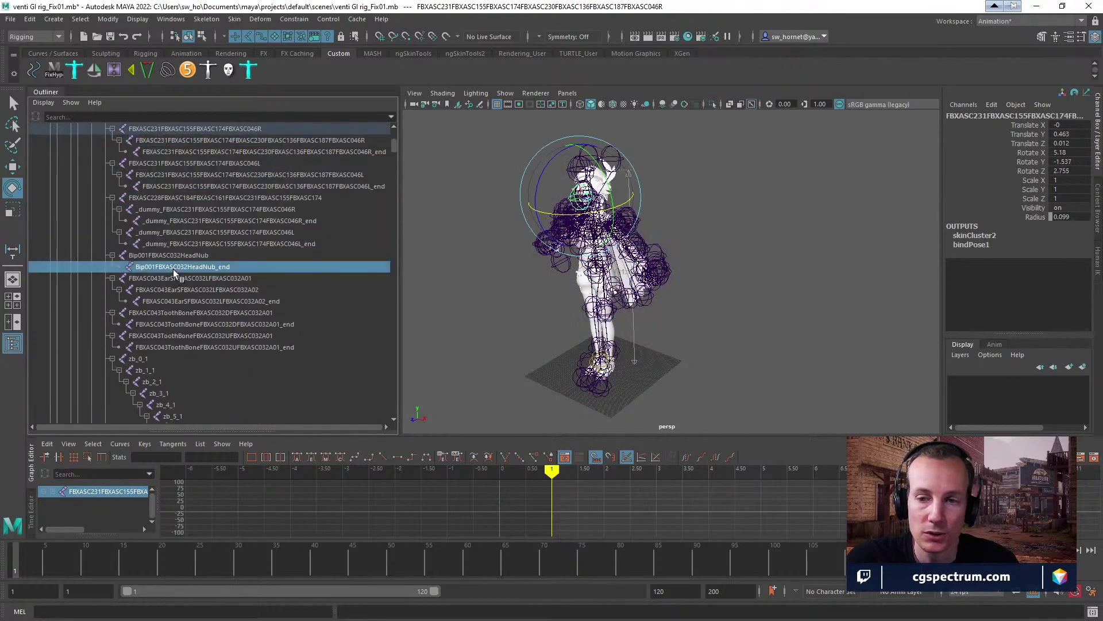
{"action": "scroll", "coordinate": [195, 245], "scroll_direction": "up", "scroll_amount": 3}
{"action": "scroll", "coordinate": [214, 247], "scroll_direction": "up", "scroll_amount": 3}
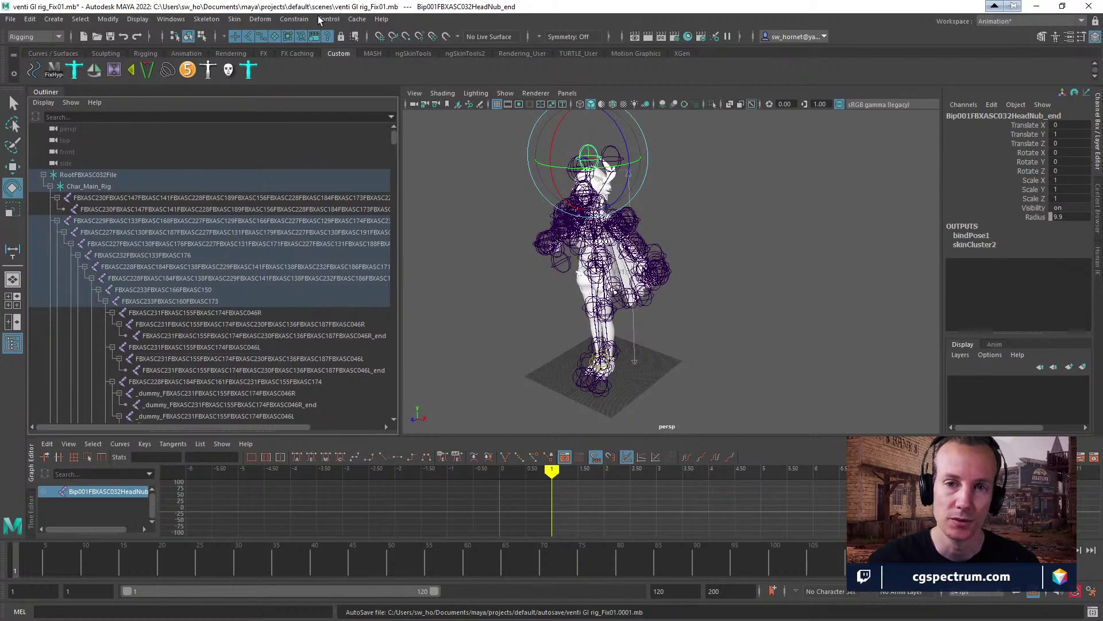
Examine the character's joints around the torso and skirt in the viewport and select the central upper-body joint.
{"action": "left_click", "coordinate": [235, 18]}
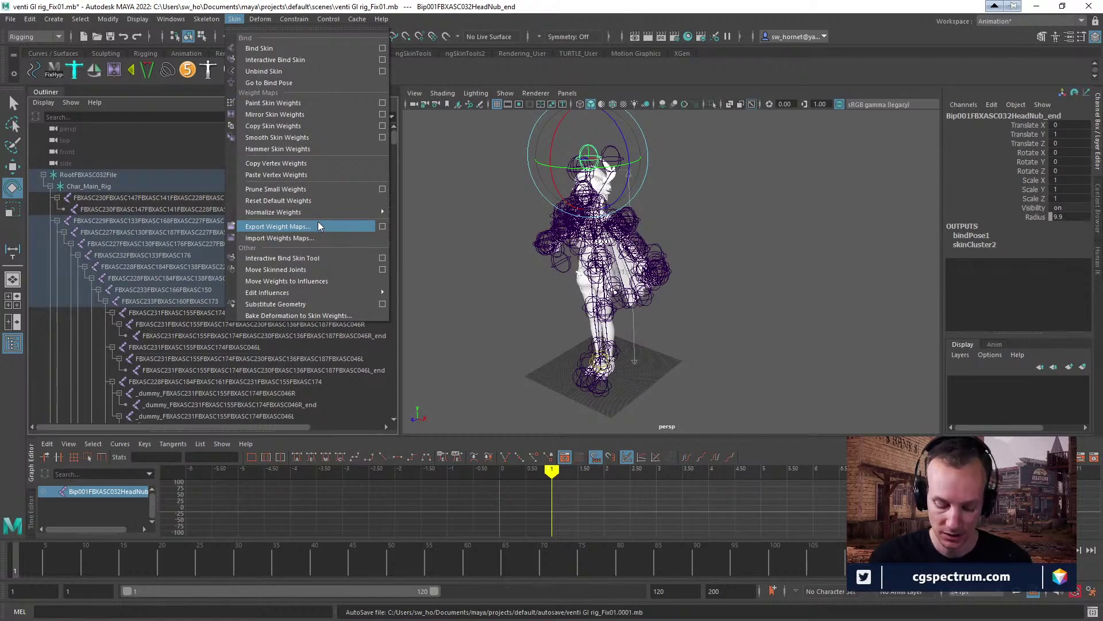
{"action": "left_click", "coordinate": [500, 204]}
{"action": "left_click_drag", "start_coordinate": [810, 220], "coordinate": [632, 217], "text": "alt"}
{"action": "right_click_drag", "start_coordinate": [632, 216], "coordinate": [608, 247], "text": "alt"}
{"action": "left_click_drag", "start_coordinate": [608, 247], "coordinate": [678, 303], "text": "alt"}
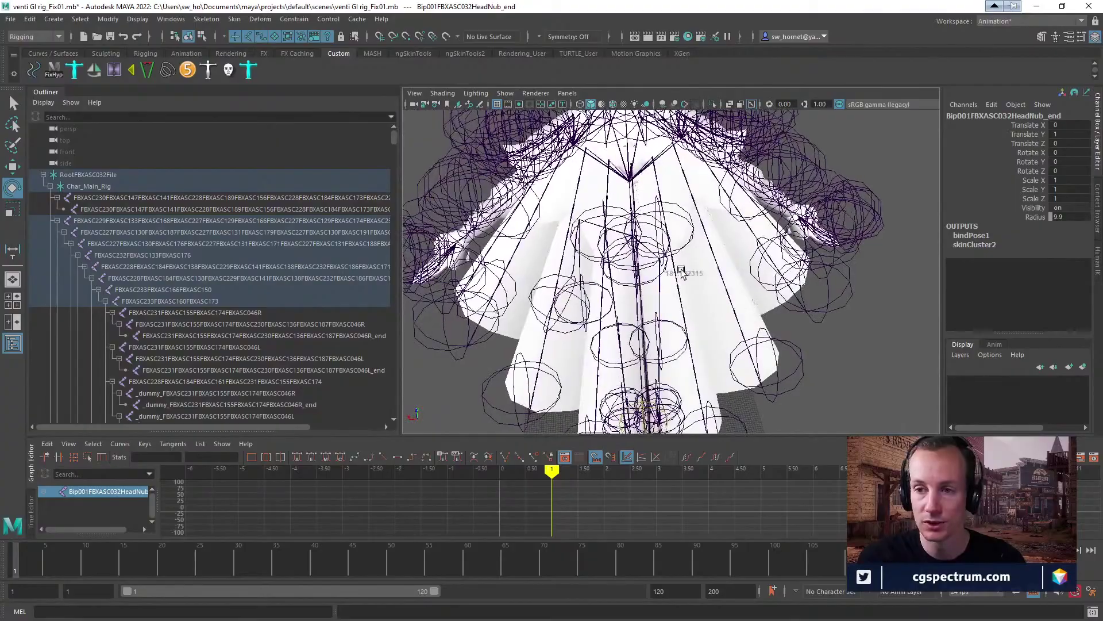
{"action": "left_click_drag", "start_coordinate": [687, 183], "coordinate": [638, 237], "text": "alt"}
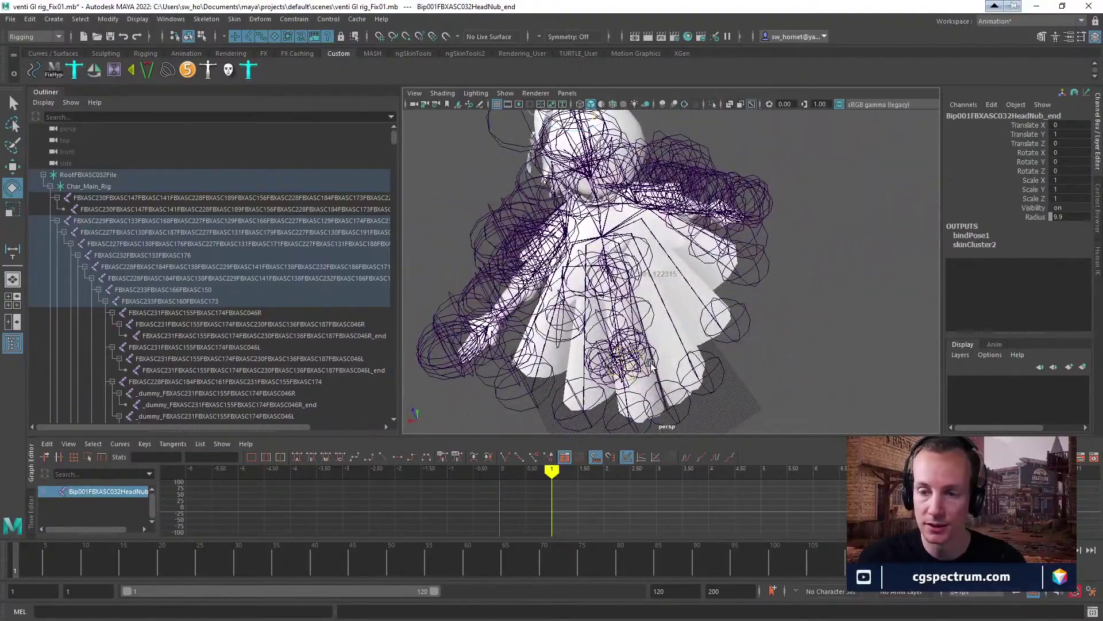
{"action": "left_click_drag", "start_coordinate": [651, 367], "coordinate": [822, 212], "text": "alt"}
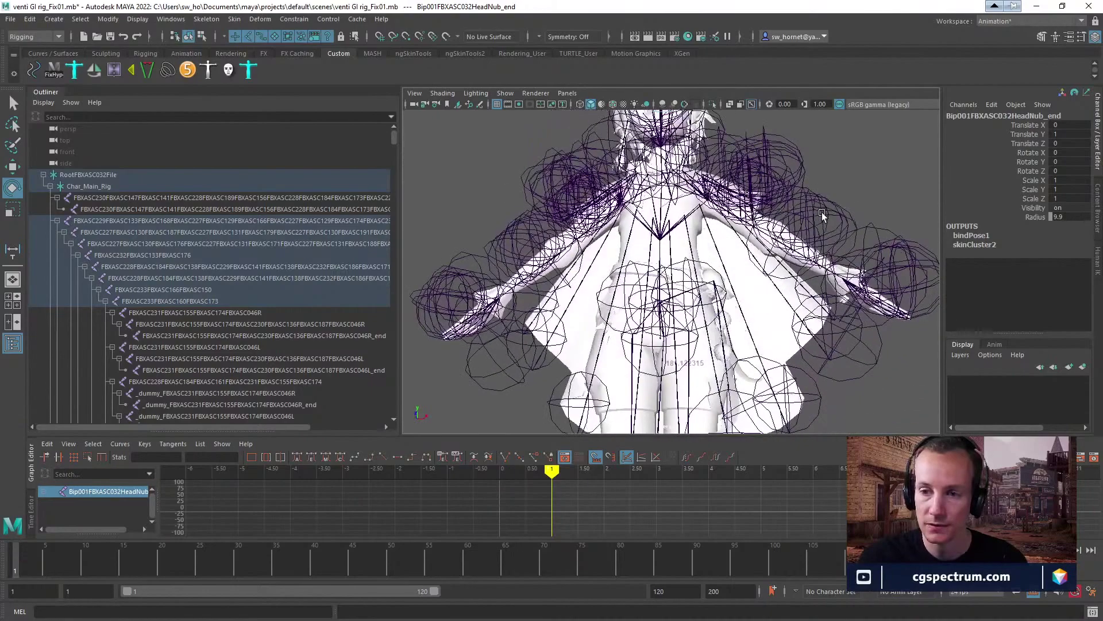
{"action": "left_click", "coordinate": [659, 247]}
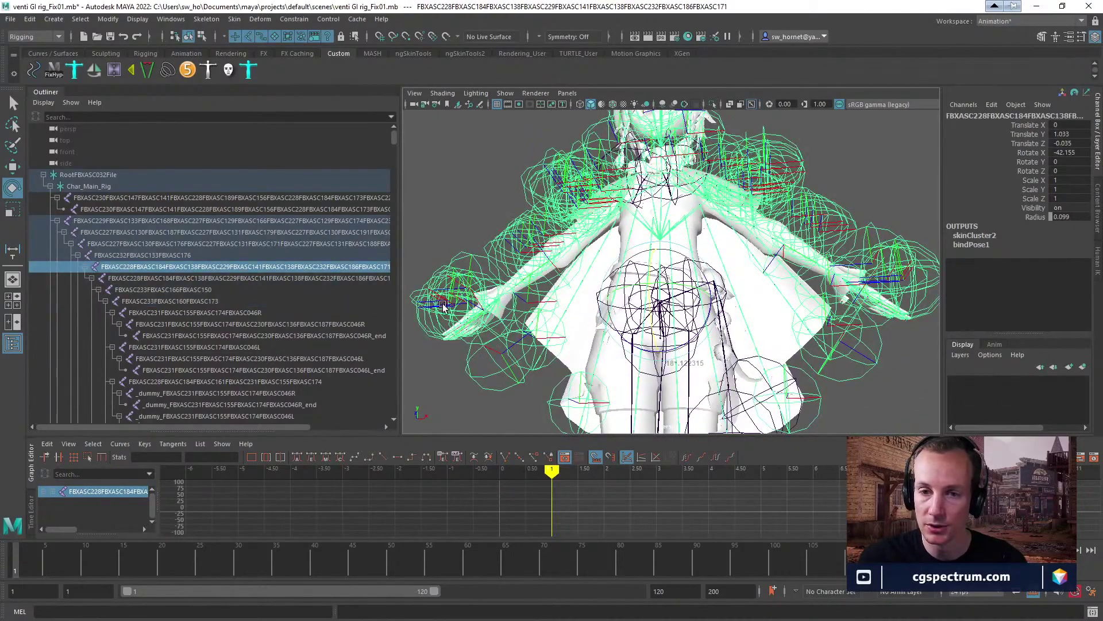
{"action": "middle_click_drag", "start_coordinate": [660, 247], "coordinate": [684, 223], "text": "alt"}
{"action": "left_click_drag", "start_coordinate": [684, 223], "coordinate": [597, 270], "text": "alt"}
Move the Maya window aside and review the Humanoid rig's base nodes in Unreal's Retarget Manager.
{"action": "left_click_drag", "start_coordinate": [454, 4], "coordinate": [785, 305]}
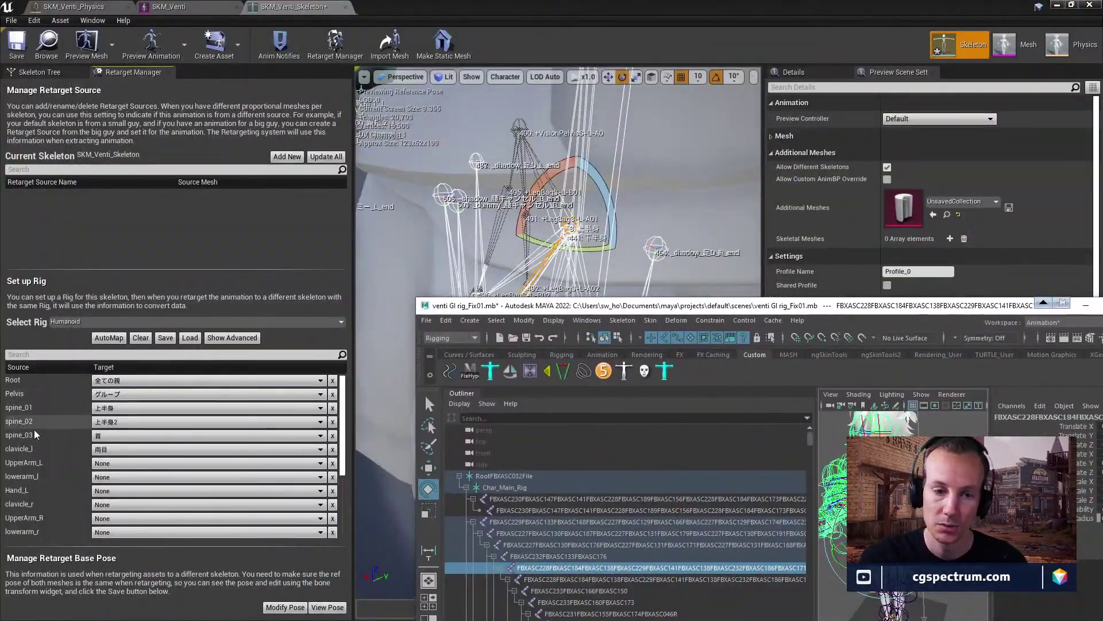
{"action": "scroll", "coordinate": [48, 508], "scroll_direction": "down", "scroll_amount": 3}
{"action": "scroll", "coordinate": [46, 499], "scroll_direction": "up", "scroll_amount": 2}
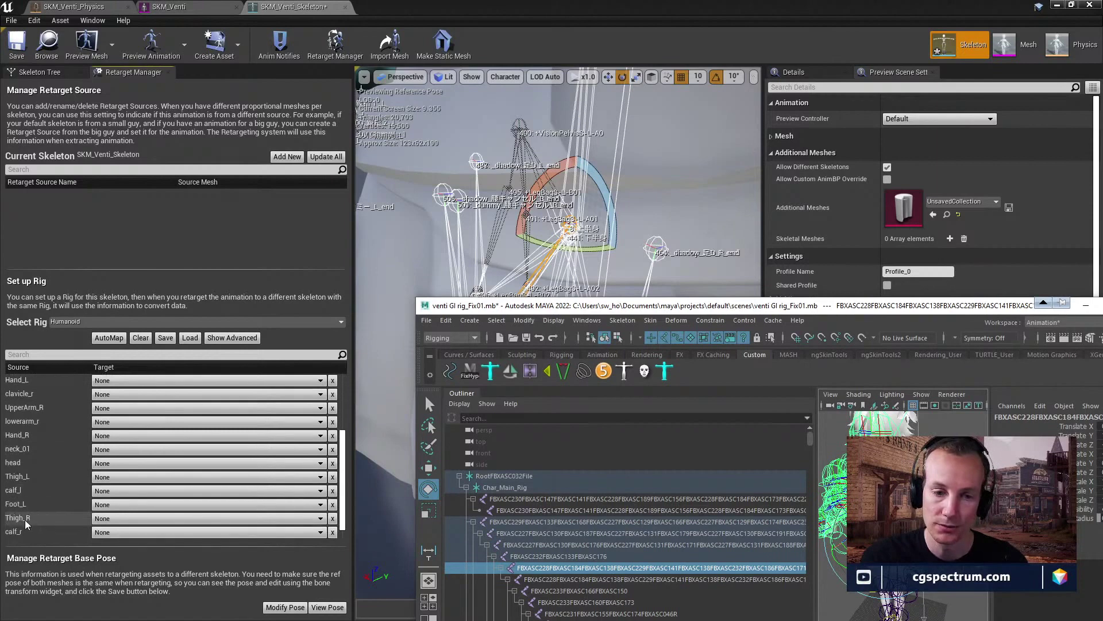
{"action": "scroll", "coordinate": [42, 482], "scroll_direction": "up", "scroll_amount": 2}
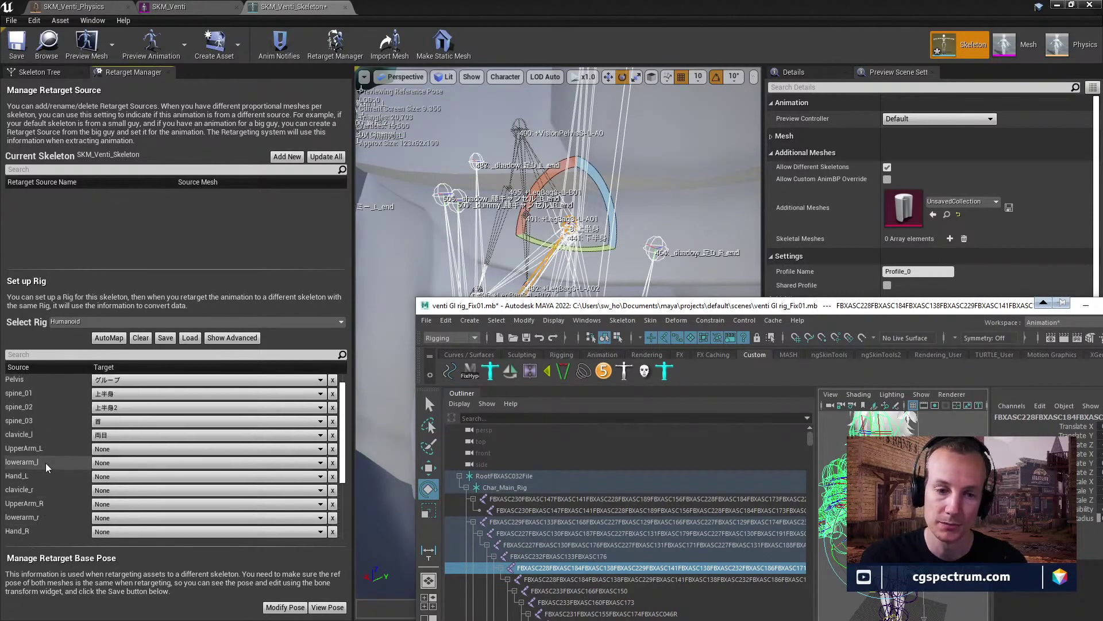
Show the Humanoid rig's advanced configuration and review its finger, twist, IK and custom nodes.
{"action": "left_click", "coordinate": [226, 339]}
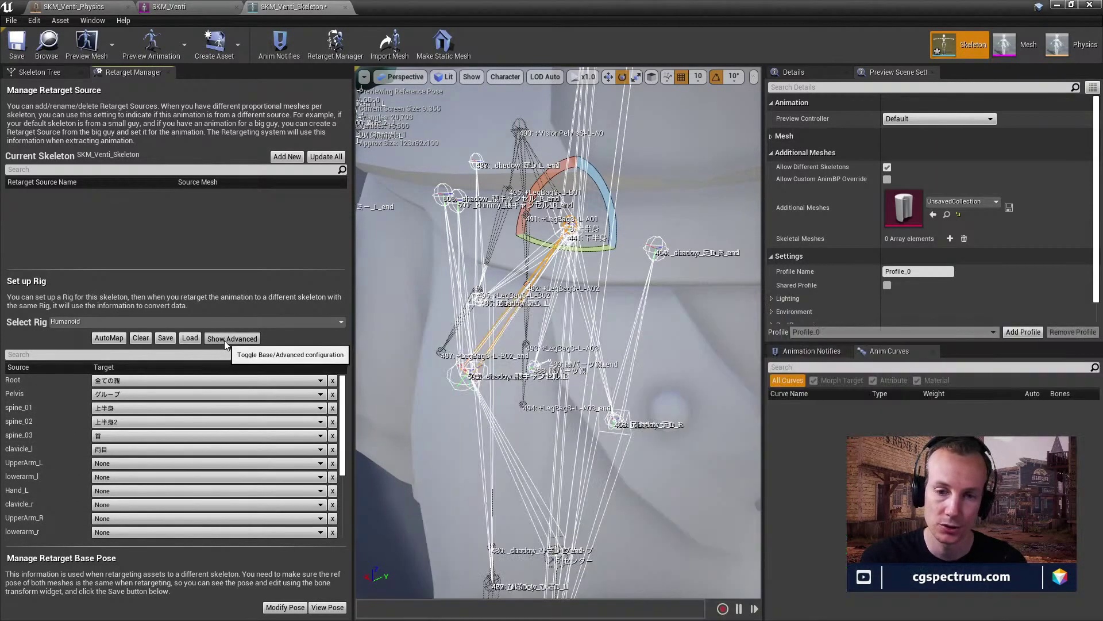
{"action": "left_click", "coordinate": [225, 339]}
{"action": "scroll", "coordinate": [69, 391], "scroll_direction": "down", "scroll_amount": 5}
{"action": "scroll", "coordinate": [35, 437], "scroll_direction": "down", "scroll_amount": 12}
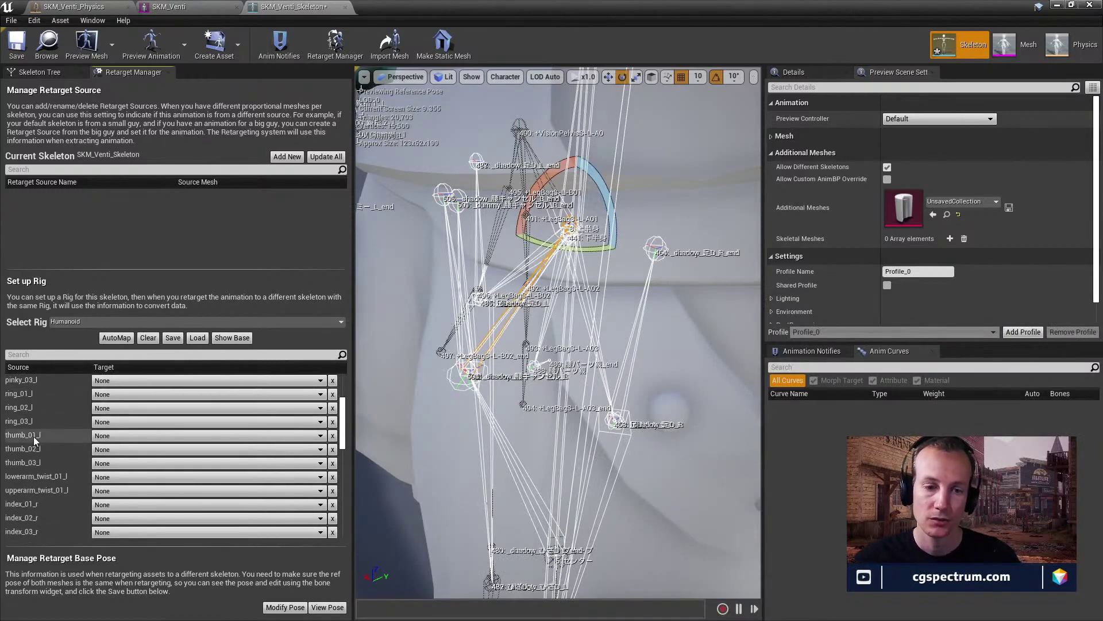
{"action": "scroll", "coordinate": [28, 474], "scroll_direction": "up", "scroll_amount": 4}
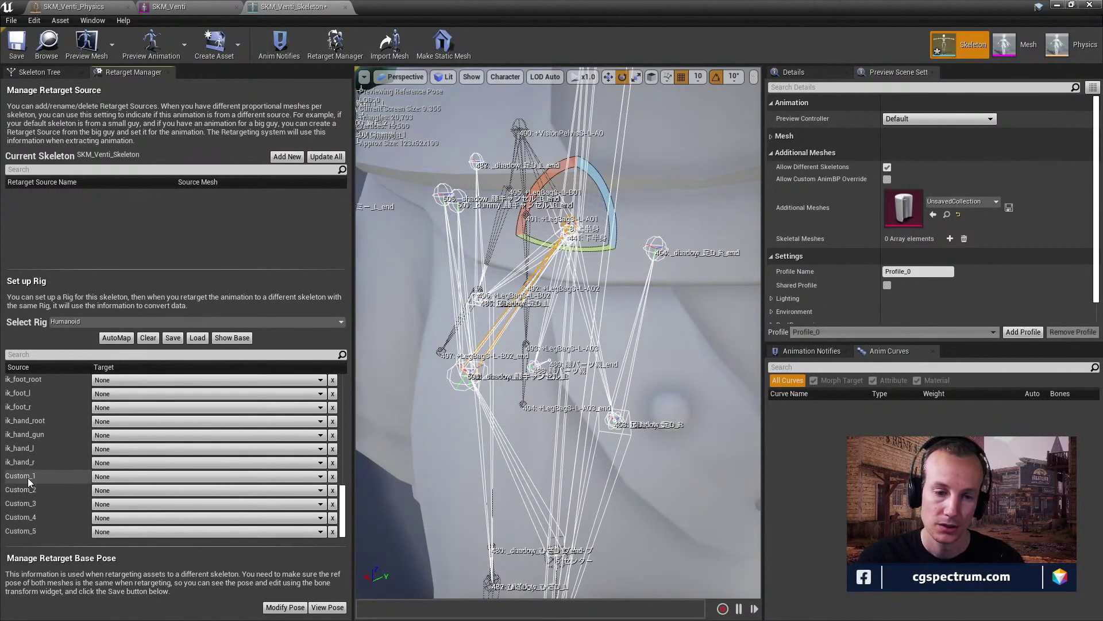
{"action": "scroll", "coordinate": [39, 484], "scroll_direction": "up", "scroll_amount": 10}
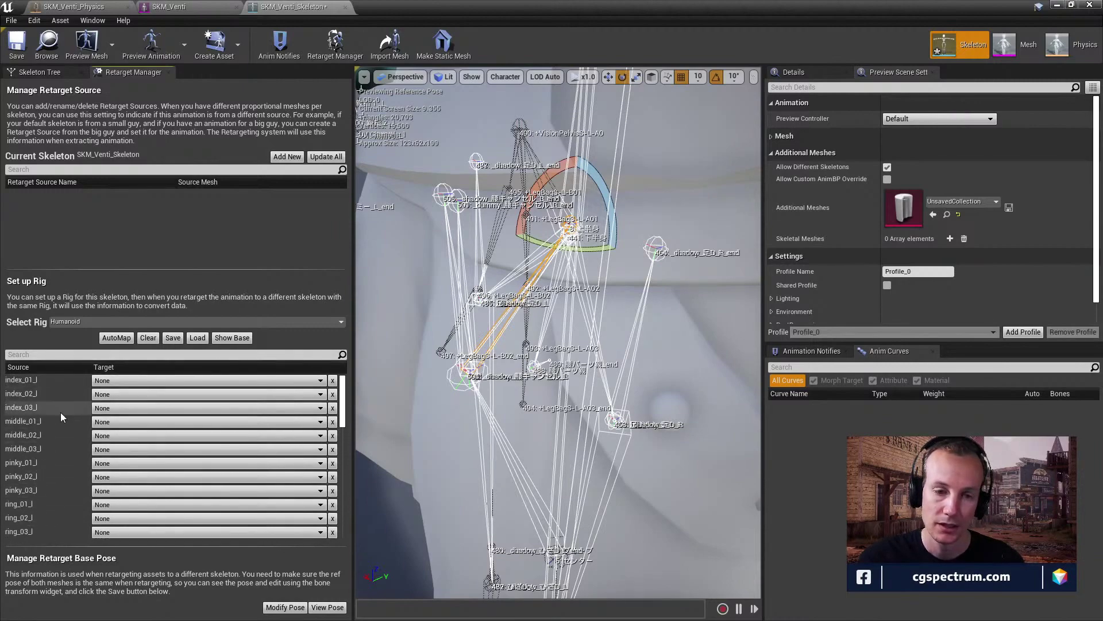
Minimize Unreal to return to Maya, view the character's lower body and clear the joint selection.
{"action": "left_click_drag", "start_coordinate": [767, 5], "coordinate": [690, 72]}
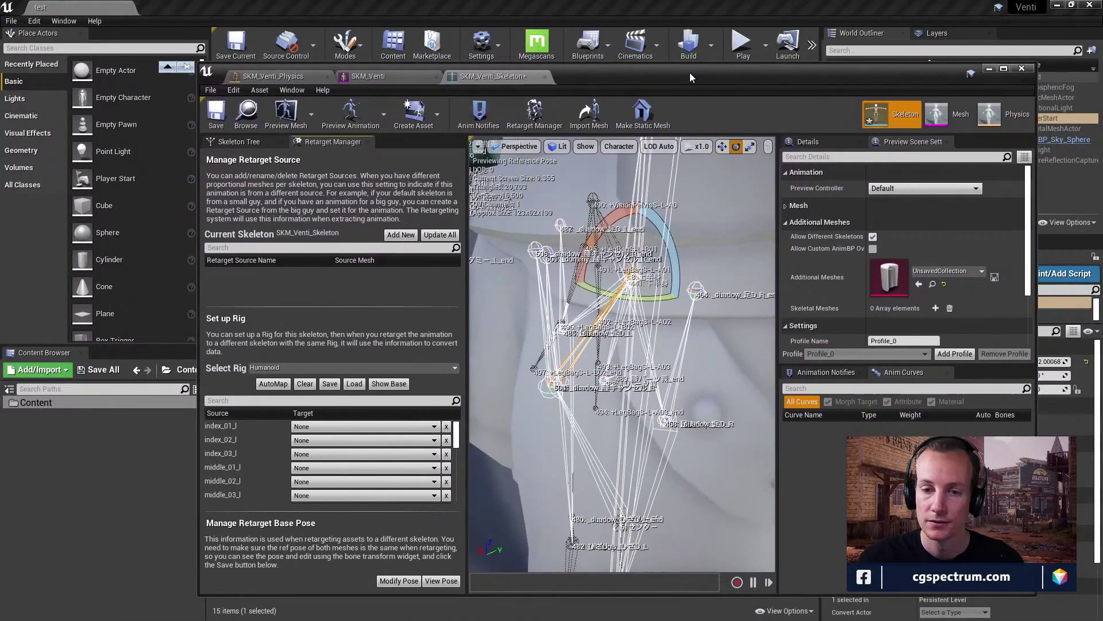
{"action": "left_click", "coordinate": [366, 5]}
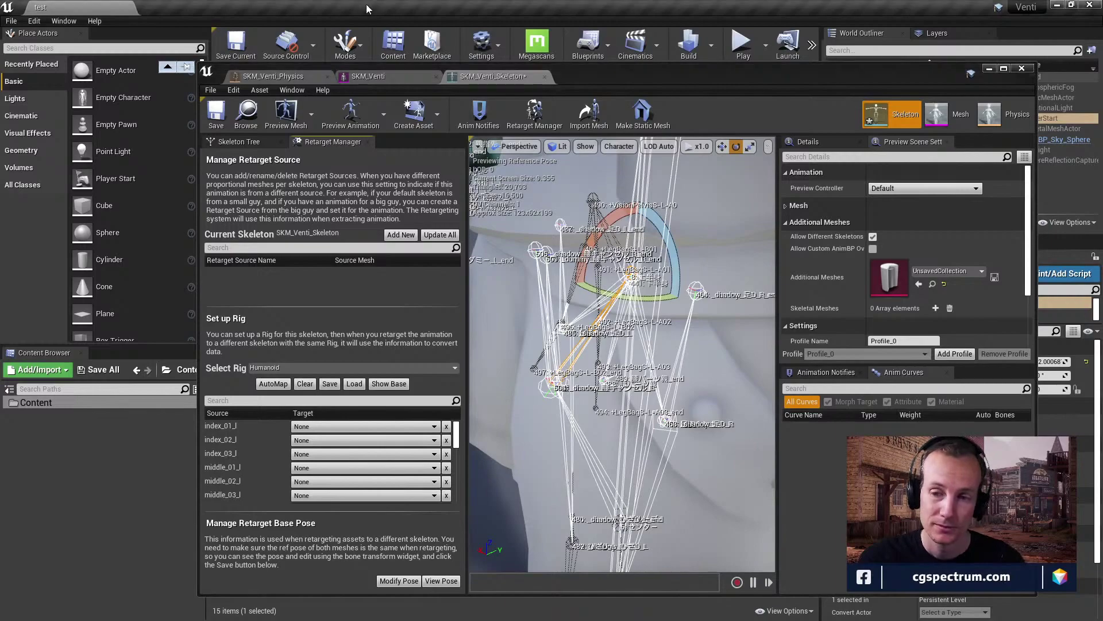
{"action": "left_click", "coordinate": [1057, 5]}
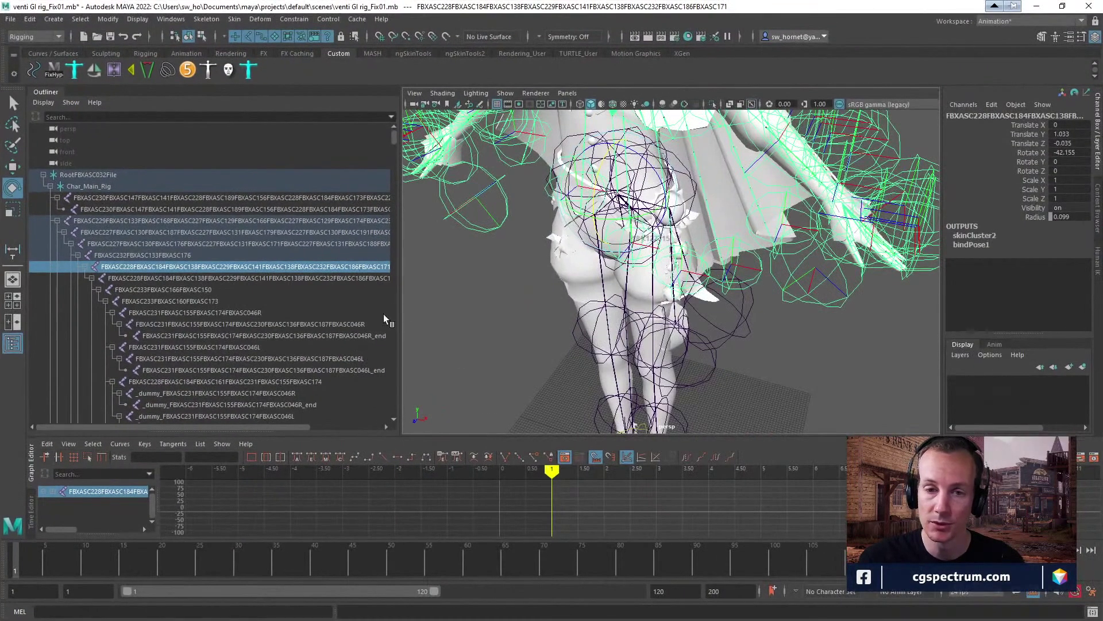
{"action": "scroll", "coordinate": [556, 312], "scroll_direction": "down", "scroll_amount": 5}
{"action": "scroll", "coordinate": [557, 313], "scroll_direction": "up", "scroll_amount": 3}
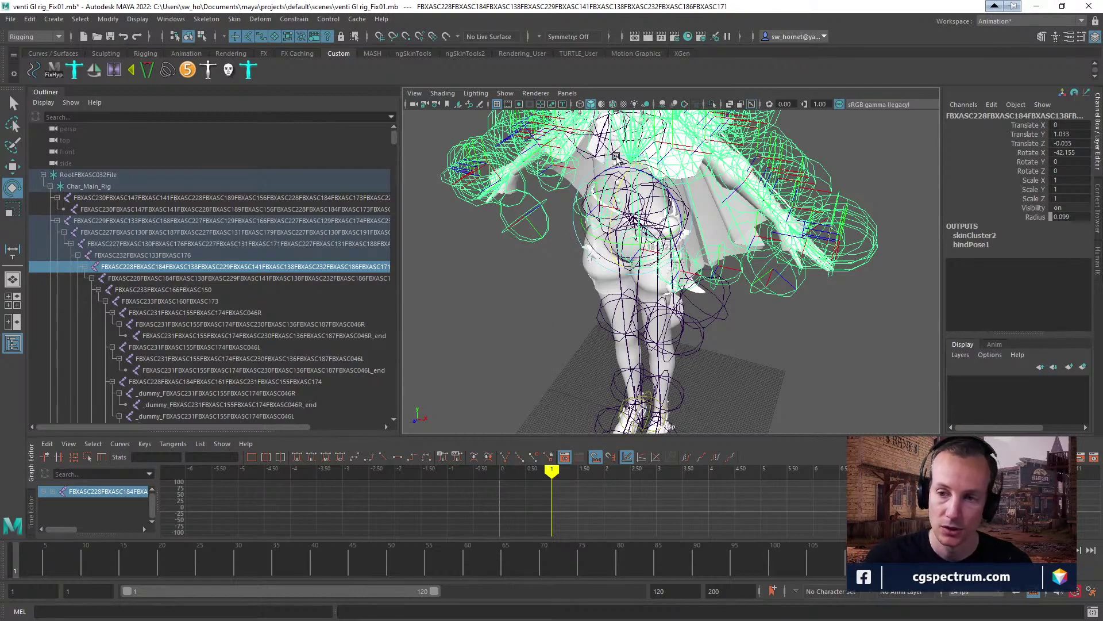
{"action": "right_click_drag", "start_coordinate": [683, 306], "coordinate": [741, 292]}
{"action": "left_click", "coordinate": [782, 361]}
{"action": "scroll", "coordinate": [786, 347], "scroll_direction": "up", "scroll_amount": 3}
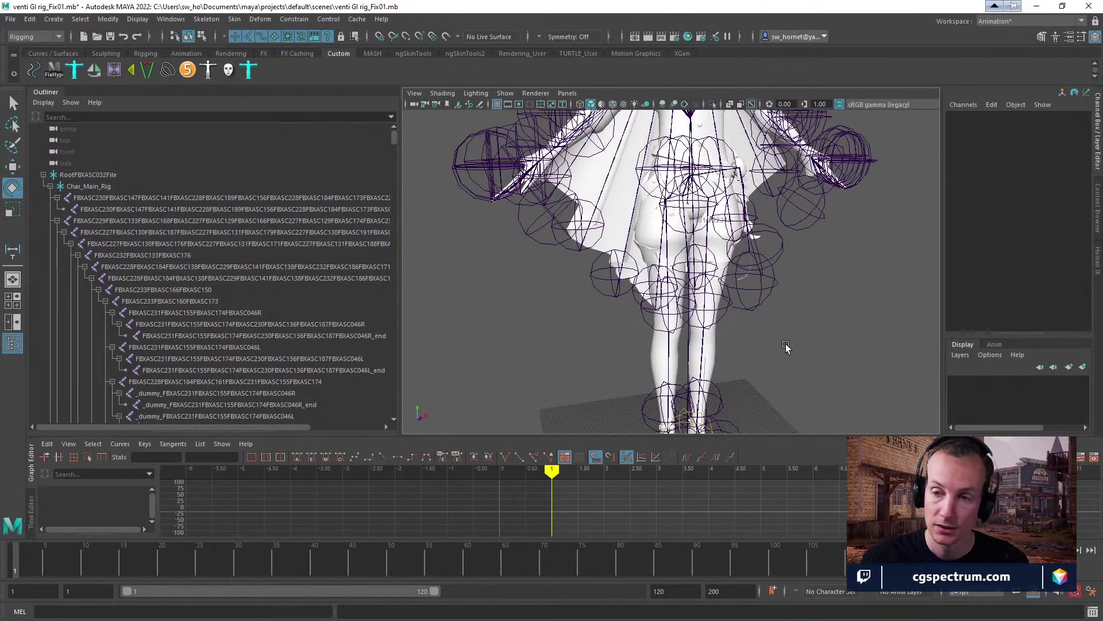
{"action": "scroll", "coordinate": [786, 347], "scroll_direction": "down", "scroll_amount": 5}
{"action": "scroll", "coordinate": [750, 362], "scroll_direction": "up", "scroll_amount": 2}
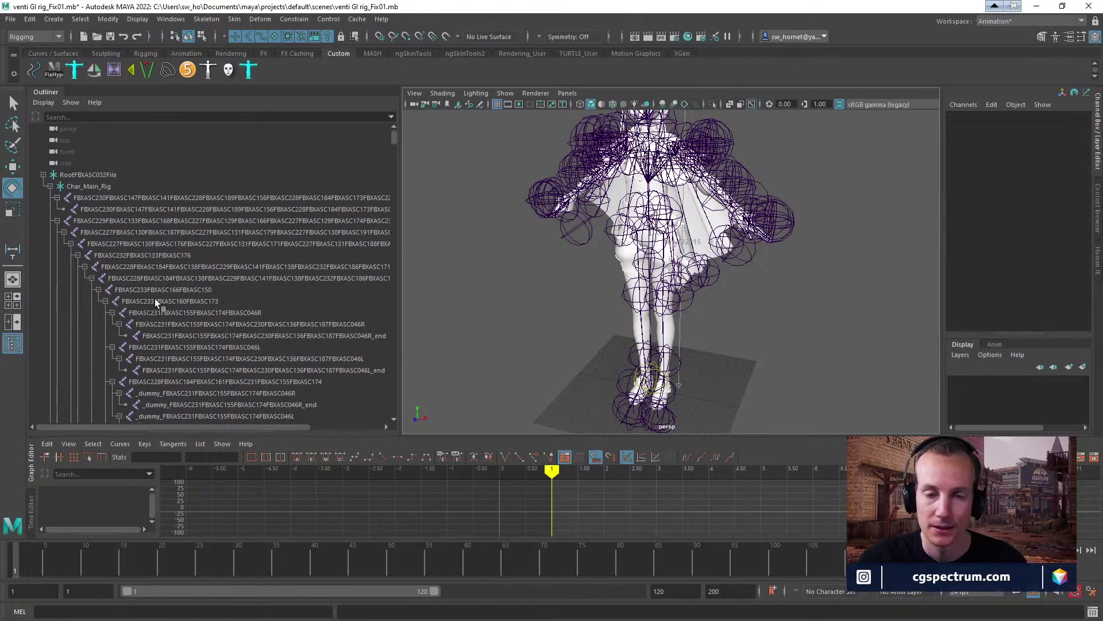
{"action": "scroll", "coordinate": [218, 341], "scroll_direction": "down", "scroll_amount": 3}
{"action": "scroll", "coordinate": [219, 341], "scroll_direction": "up", "scroll_amount": 3}
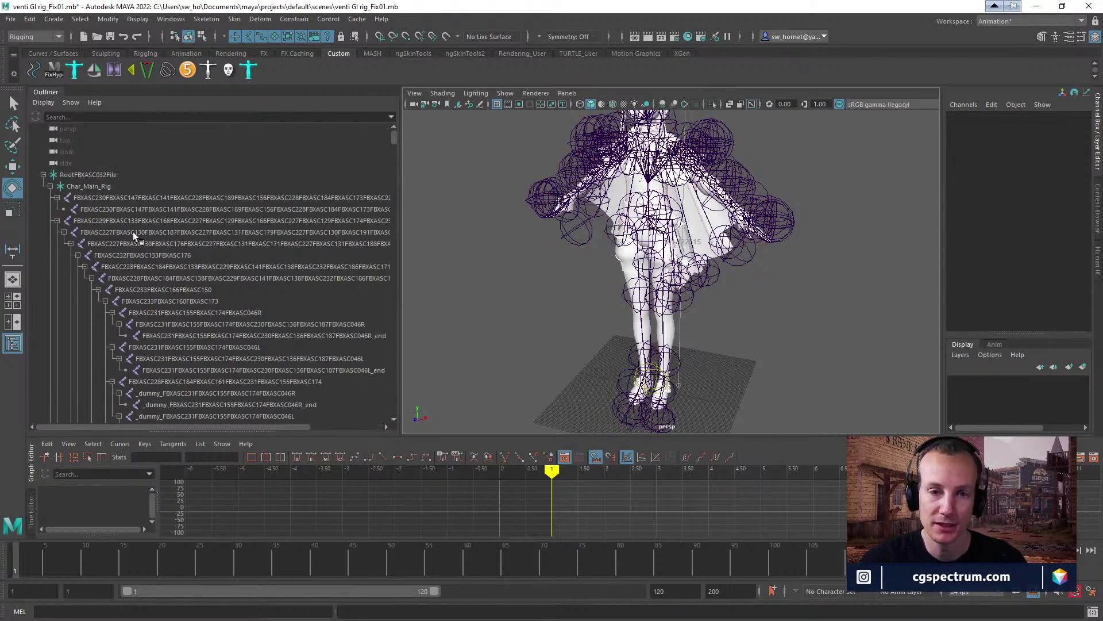
Select the first child joint of the second joint chain under Char_Main_Rig and read its full name in the hierarchy.
{"action": "left_click", "coordinate": [107, 232]}
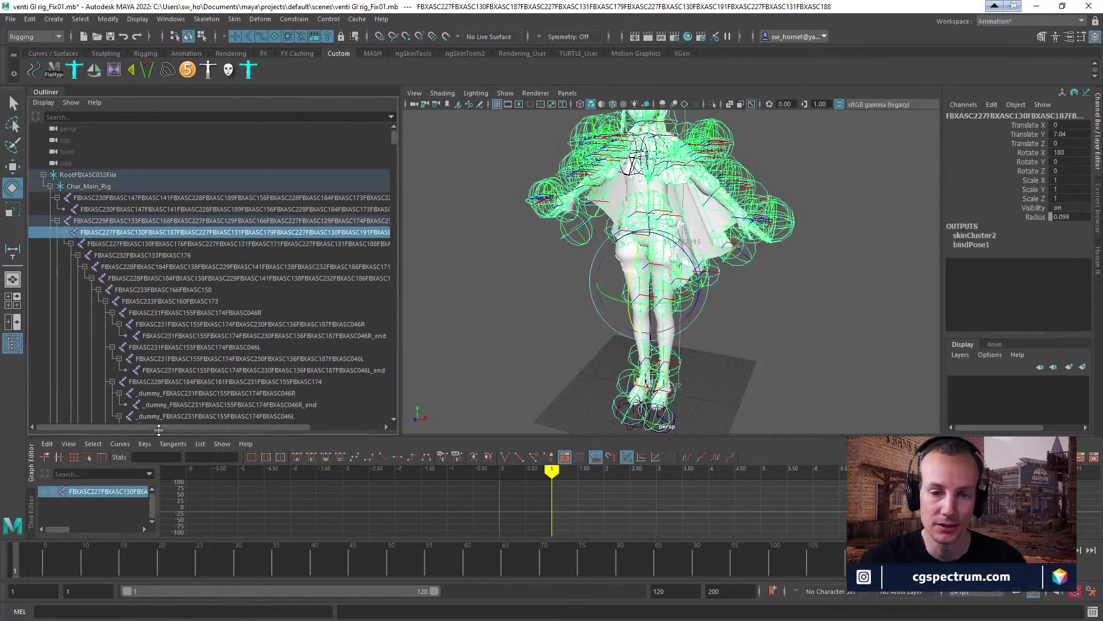
{"action": "left_click_drag", "start_coordinate": [167, 426], "coordinate": [298, 424]}
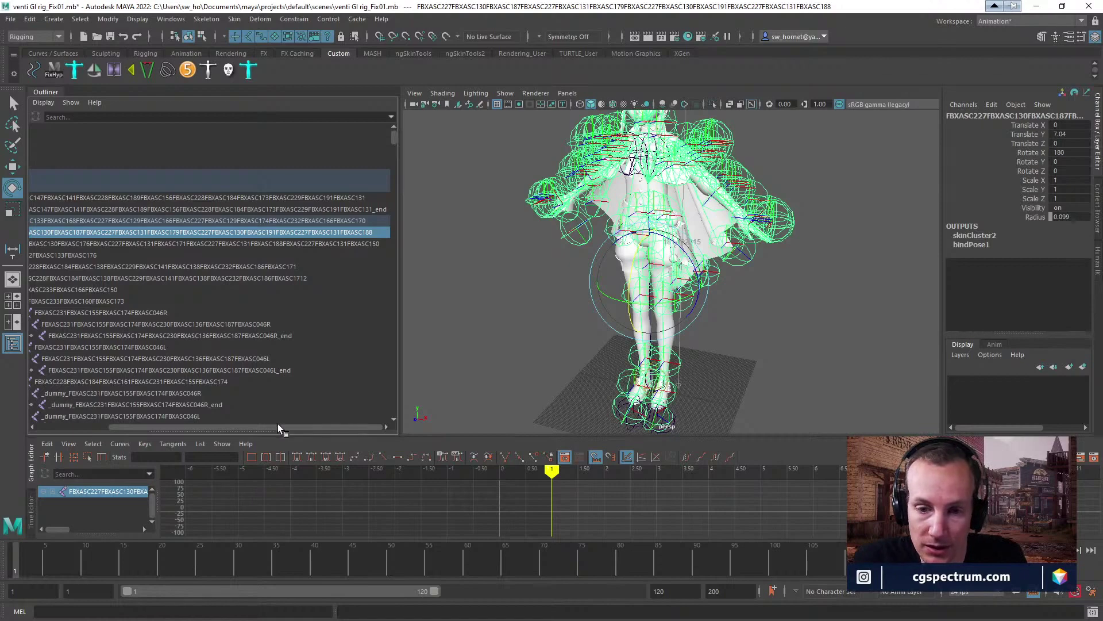
{"action": "left_click_drag", "start_coordinate": [270, 425], "coordinate": [190, 425]}
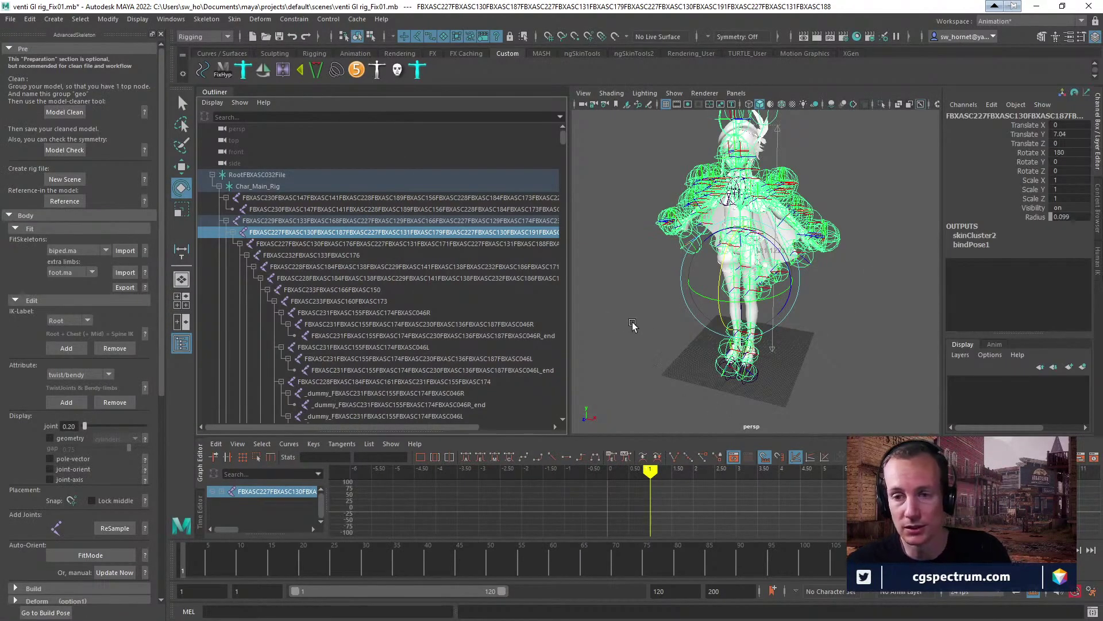
Give the viewport more room beside the Outliner and examine the character's joints from several angles and distances.
{"action": "left_click_drag", "start_coordinate": [571, 297], "coordinate": [506, 296]}
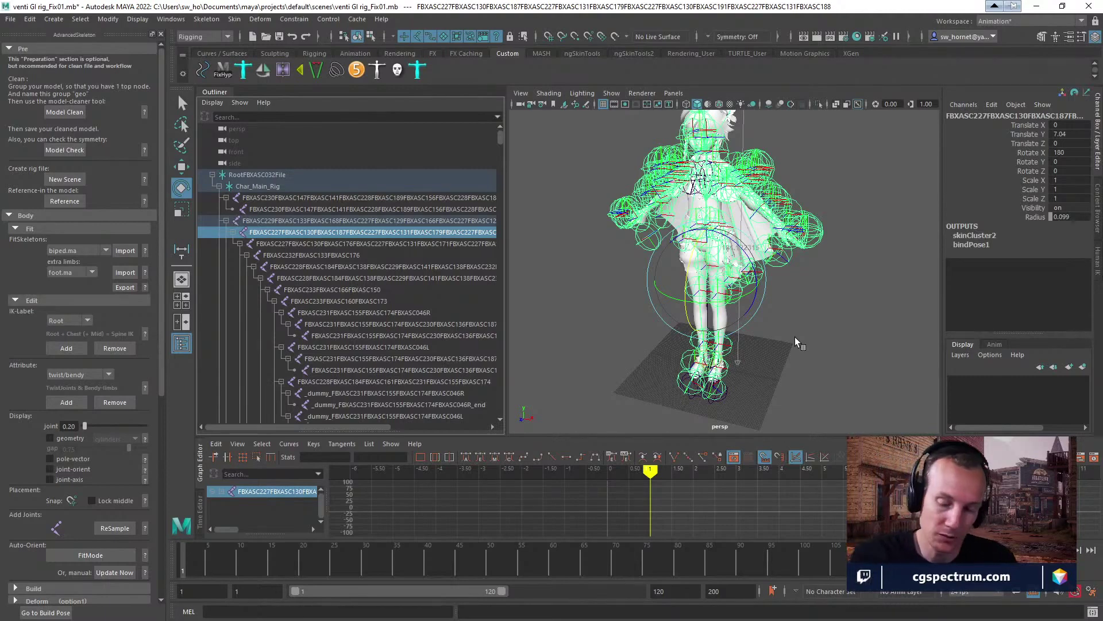
{"action": "left_click_drag", "start_coordinate": [861, 249], "coordinate": [968, 280], "text": "alt"}
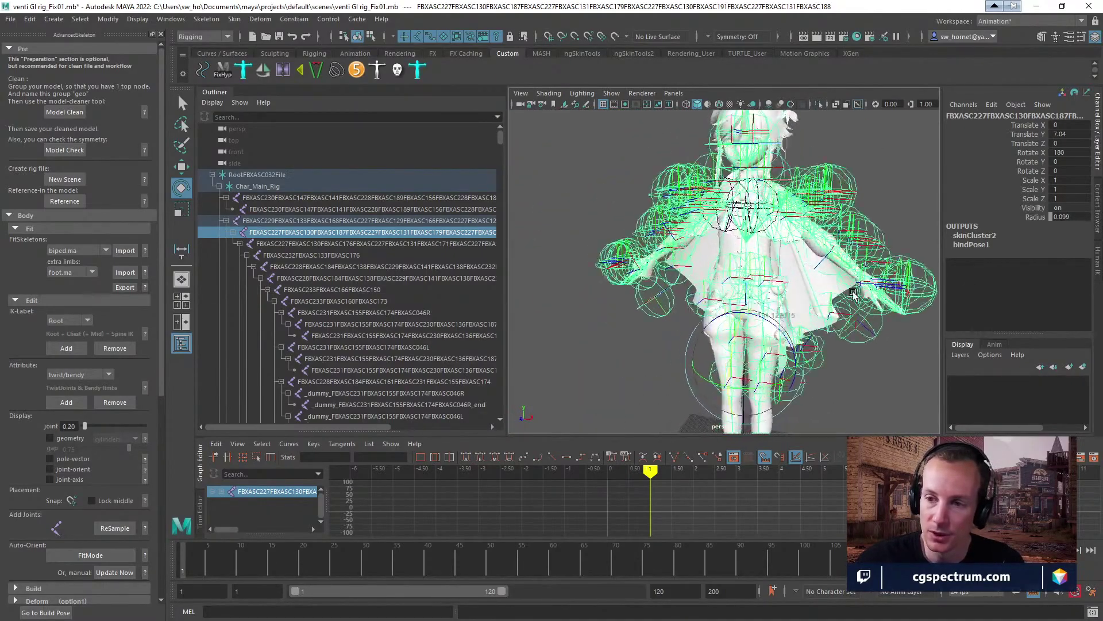
{"action": "scroll", "coordinate": [823, 257], "scroll_direction": "up", "scroll_amount": 10}
{"action": "left_click_drag", "start_coordinate": [823, 257], "coordinate": [774, 270], "text": "alt"}
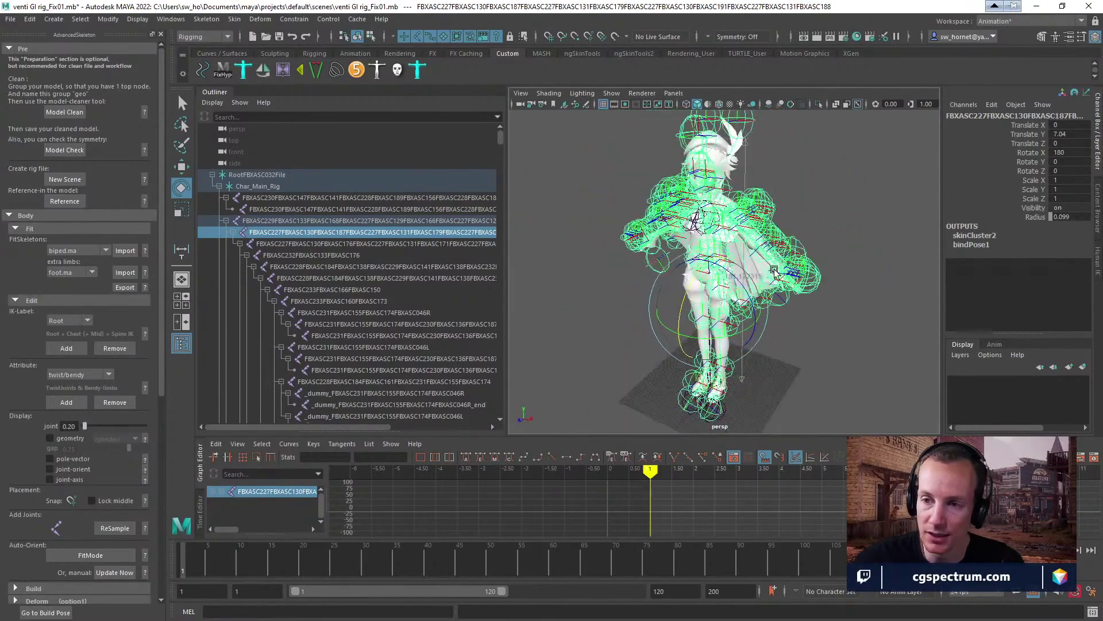
{"action": "left_click_drag", "start_coordinate": [762, 216], "coordinate": [777, 256], "text": "alt"}
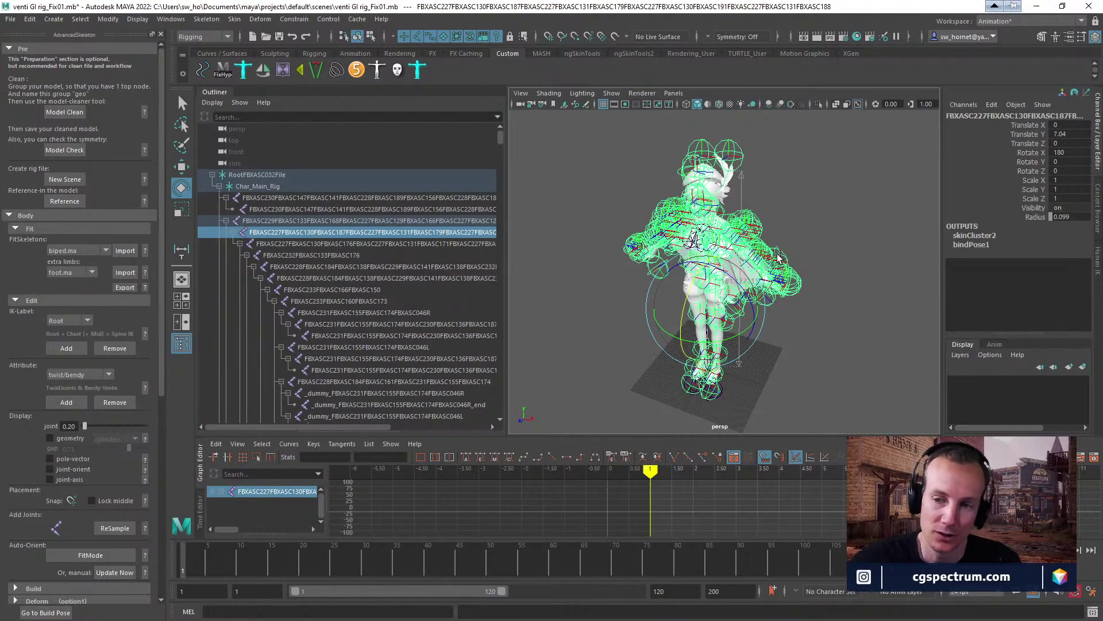
Switch to Chrome and search Google for ".pmx", refining the query to ".pmx mmd".
{"action": "key", "text": "alt"}
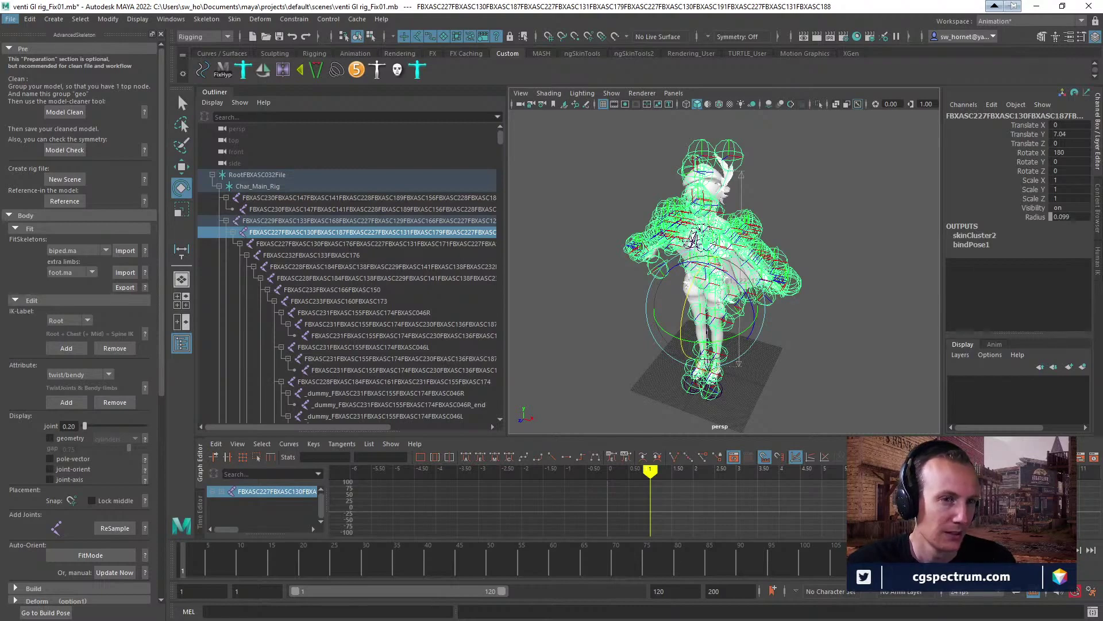
{"action": "key", "text": "alt+Tab"}
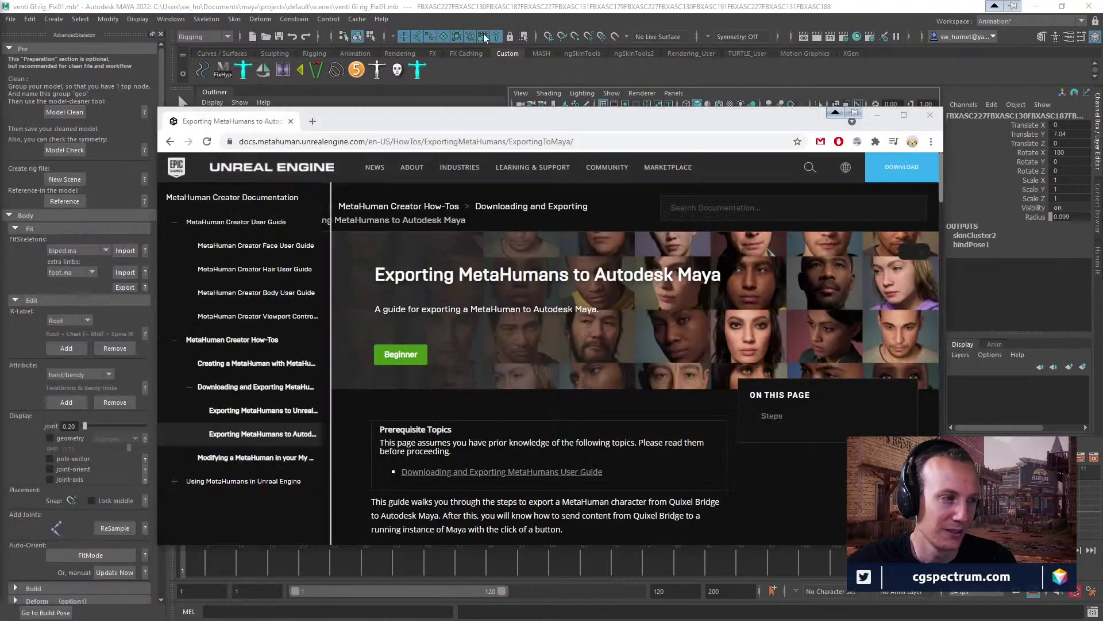
{"action": "left_click", "coordinate": [462, 241]}
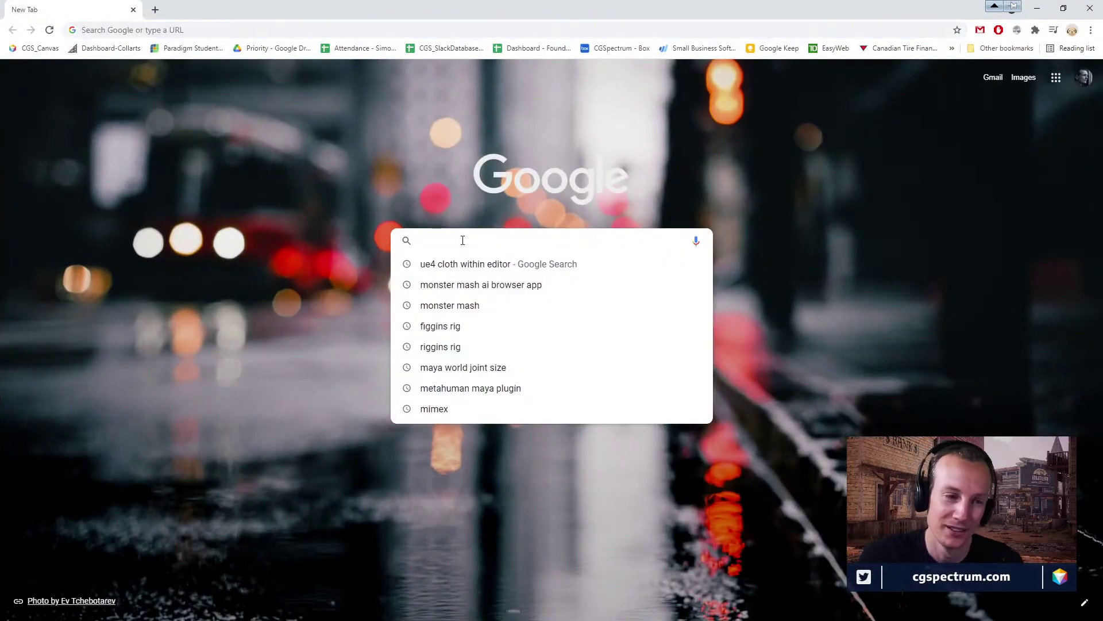
{"action": "type", "text": ".pmx"}
{"action": "key", "text": "Return"}
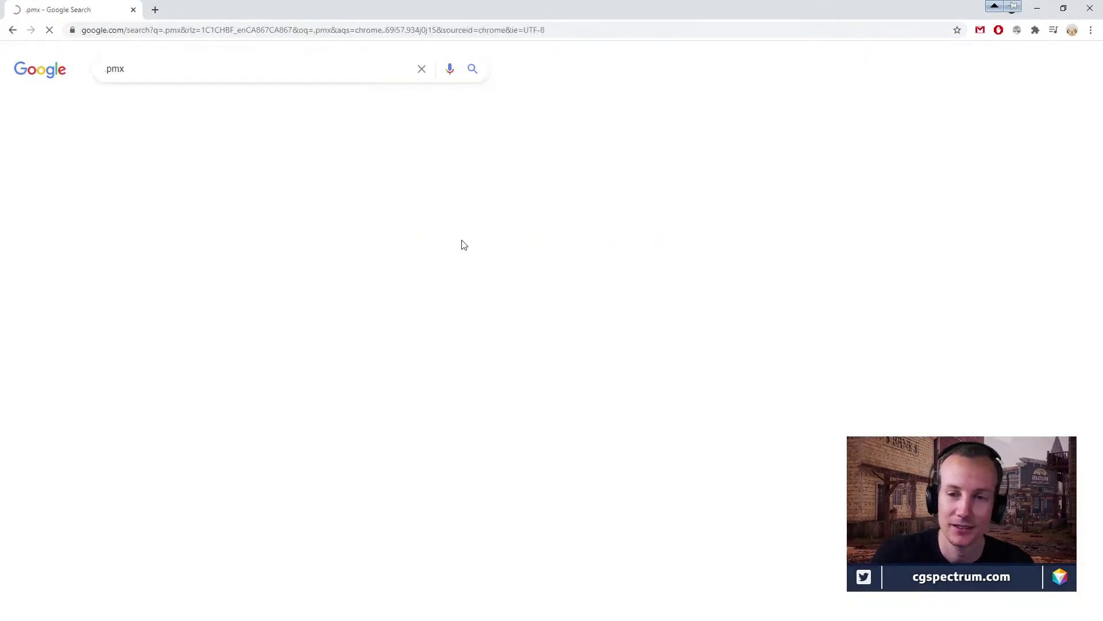
{"action": "left_click", "coordinate": [150, 73]}
{"action": "type", "text": "mmd"}
{"action": "key", "text": "Return"}
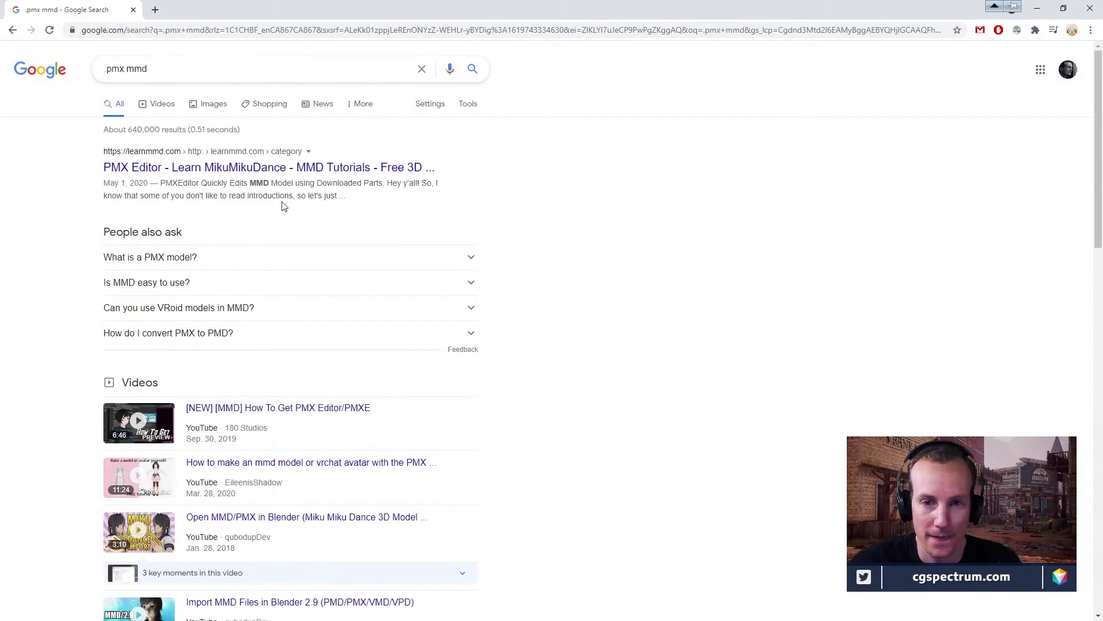
Review the search results on PMX models and refine the query to ".pmx file mmd".
{"action": "scroll", "coordinate": [293, 207], "scroll_direction": "down", "scroll_amount": 7}
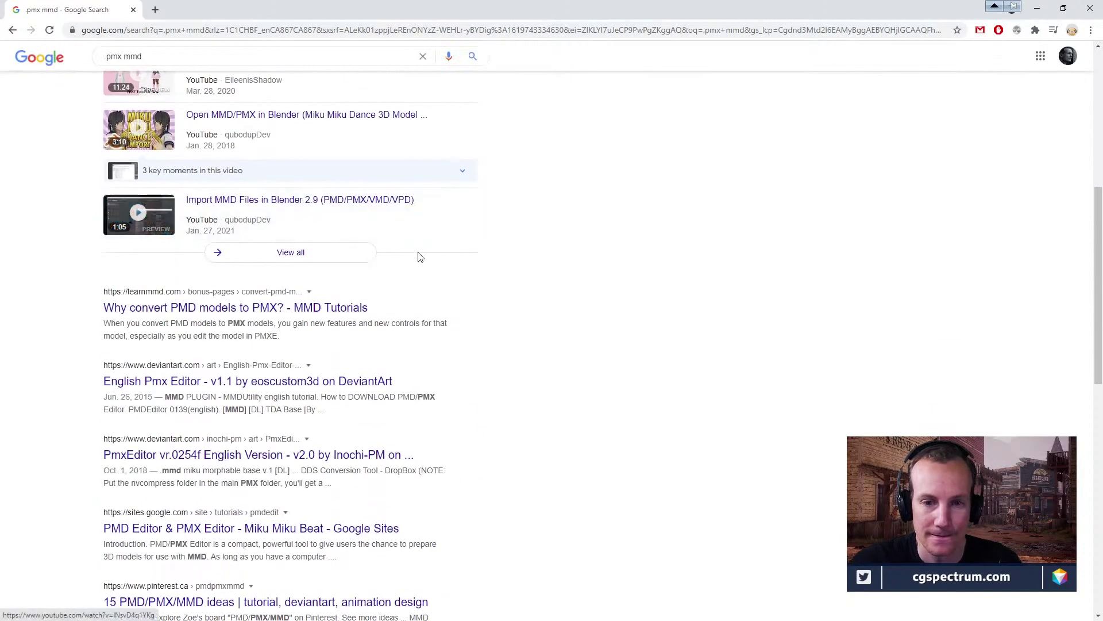
{"action": "scroll", "coordinate": [442, 262], "scroll_direction": "down", "scroll_amount": 2}
{"action": "scroll", "coordinate": [441, 259], "scroll_direction": "up", "scroll_amount": 8}
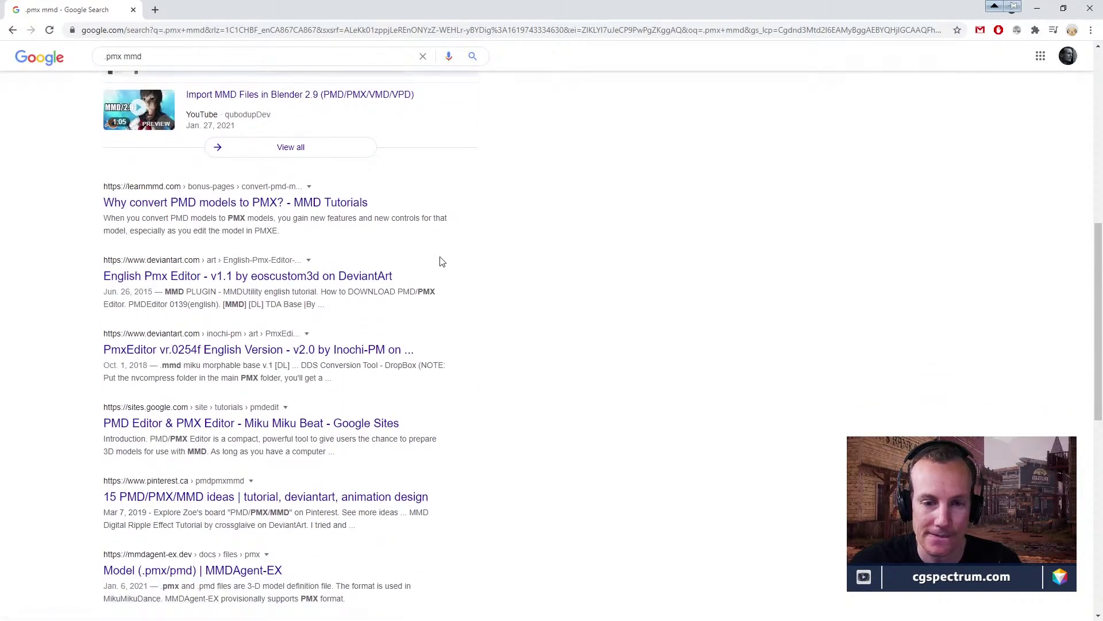
{"action": "scroll", "coordinate": [276, 181], "scroll_direction": "down", "scroll_amount": 10}
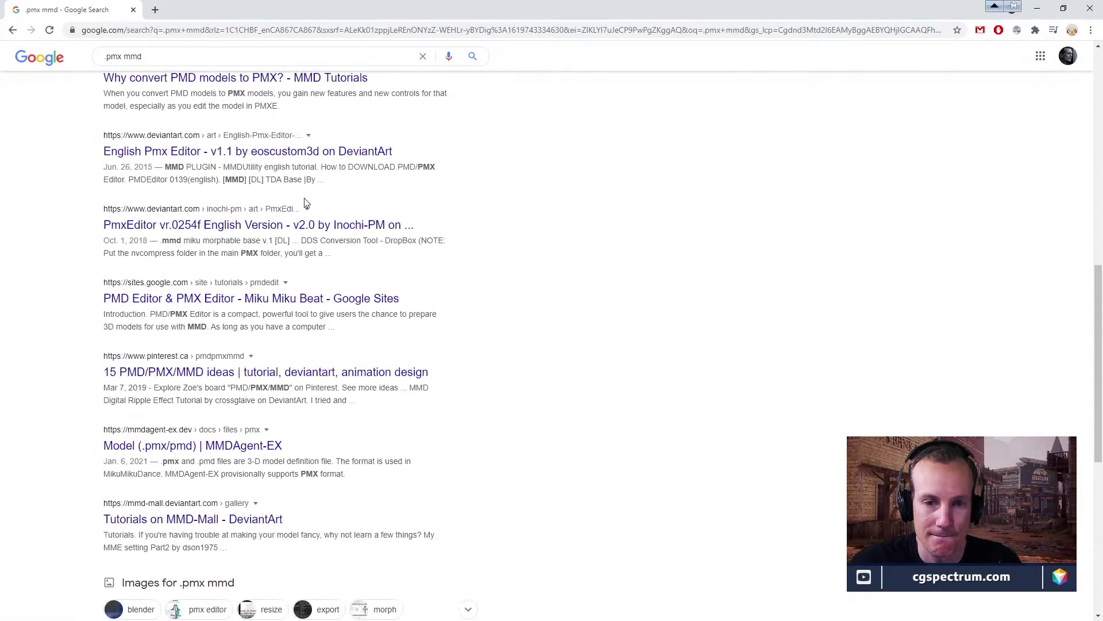
{"action": "scroll", "coordinate": [306, 204], "scroll_direction": "up", "scroll_amount": 15}
{"action": "left_click", "coordinate": [125, 68]}
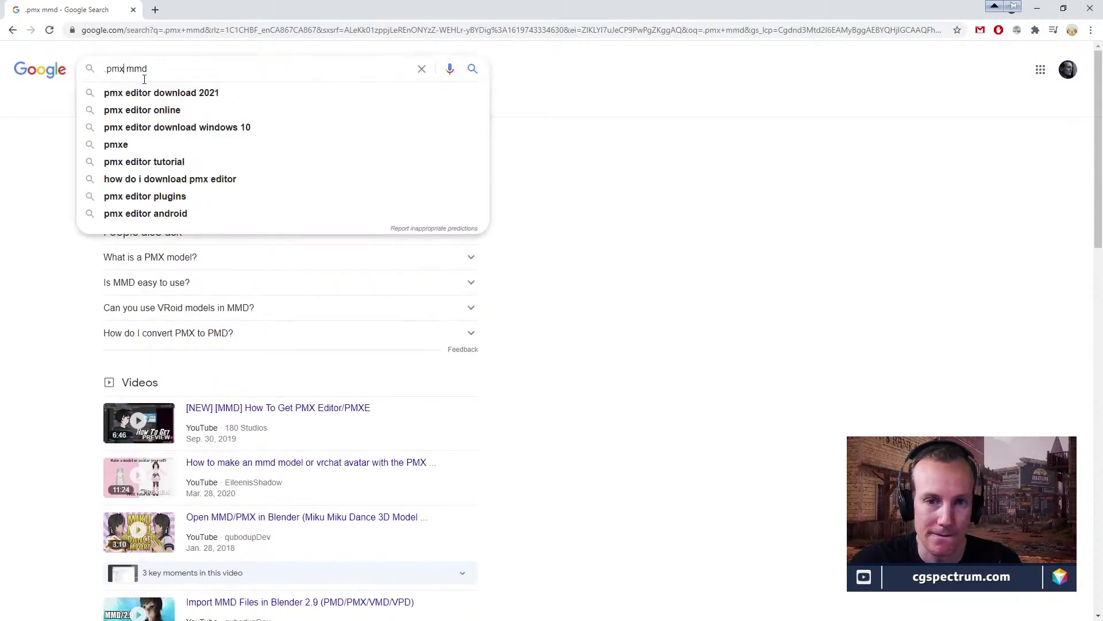
{"action": "type", "text": "file"}
{"action": "key", "text": "Return"}
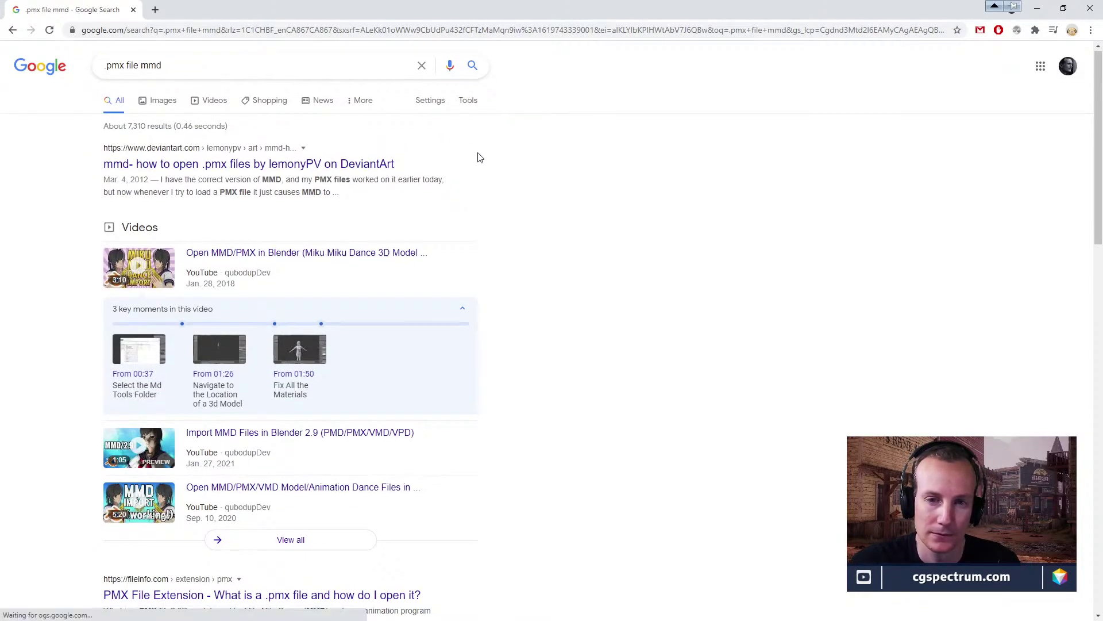
Look over the refined results and open the YouTube video "Open MMD/PMX in Blender".
{"action": "scroll", "coordinate": [479, 158], "scroll_direction": "down", "scroll_amount": 5}
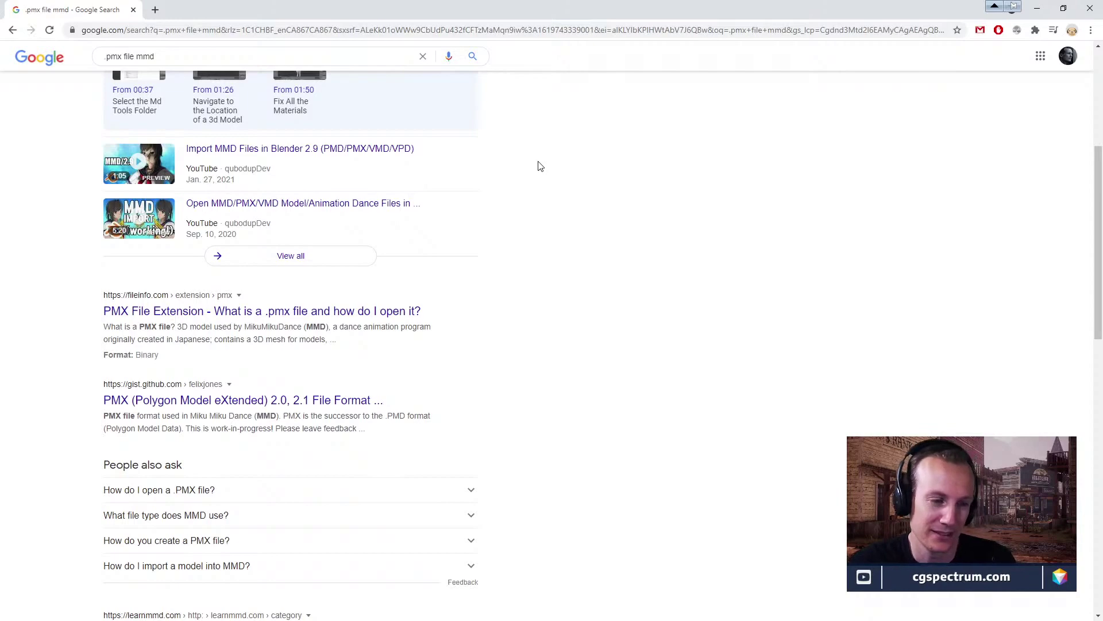
{"action": "scroll", "coordinate": [434, 184], "scroll_direction": "up", "scroll_amount": 5}
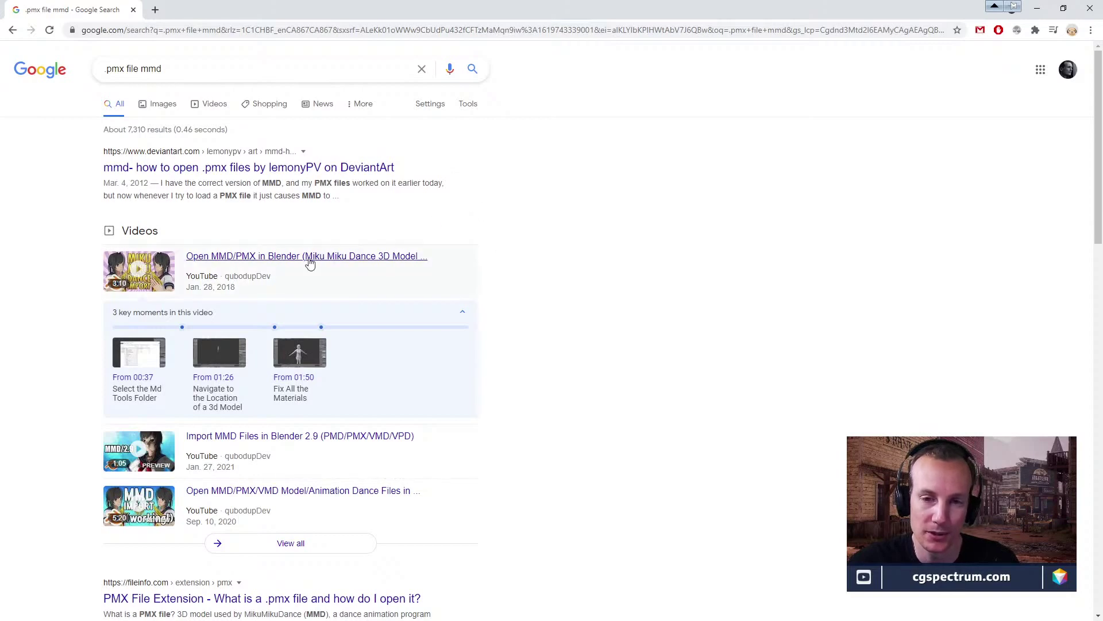
{"action": "left_click", "coordinate": [253, 261]}
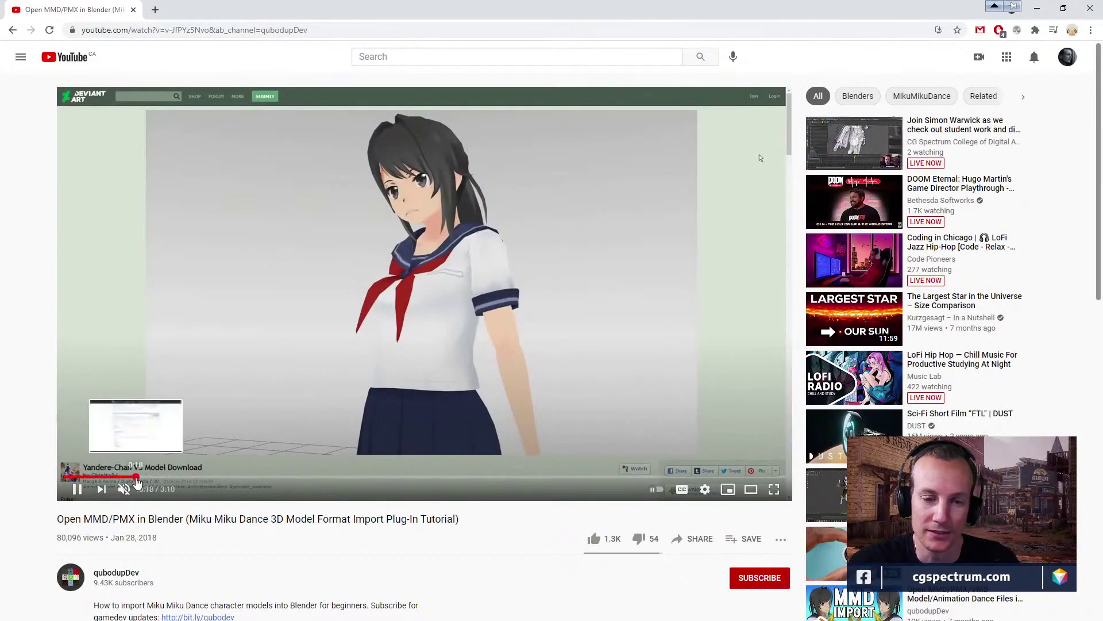
Skim the Blender MMD/PMX import video from the plug-in download through to its end, and check its description for the plug-in link.
{"action": "left_click", "coordinate": [139, 476]}
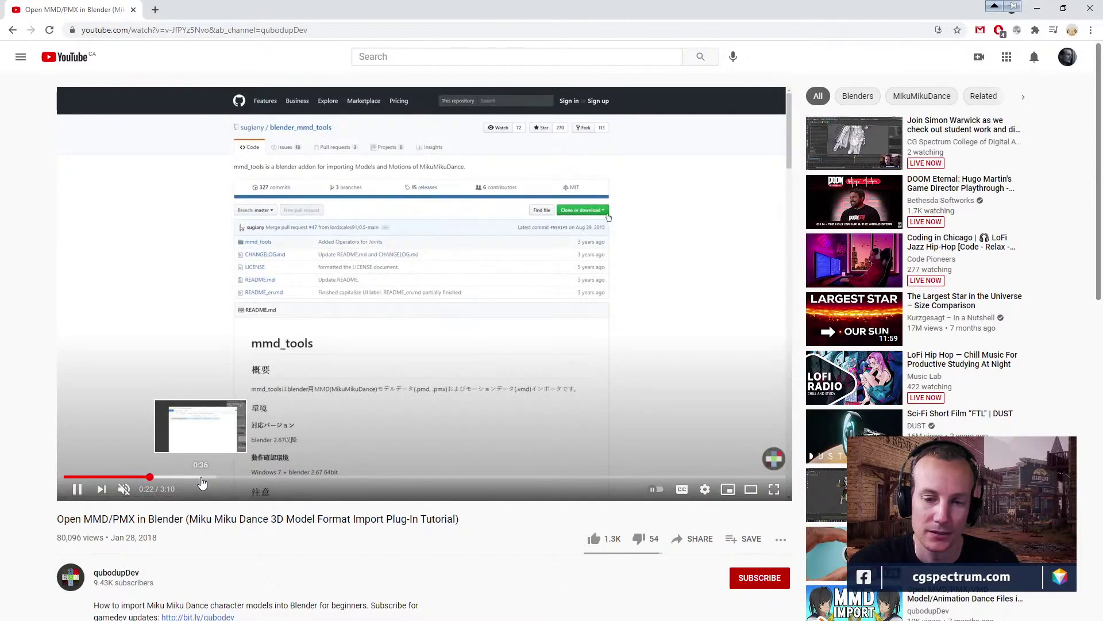
{"action": "left_click", "coordinate": [201, 477]}
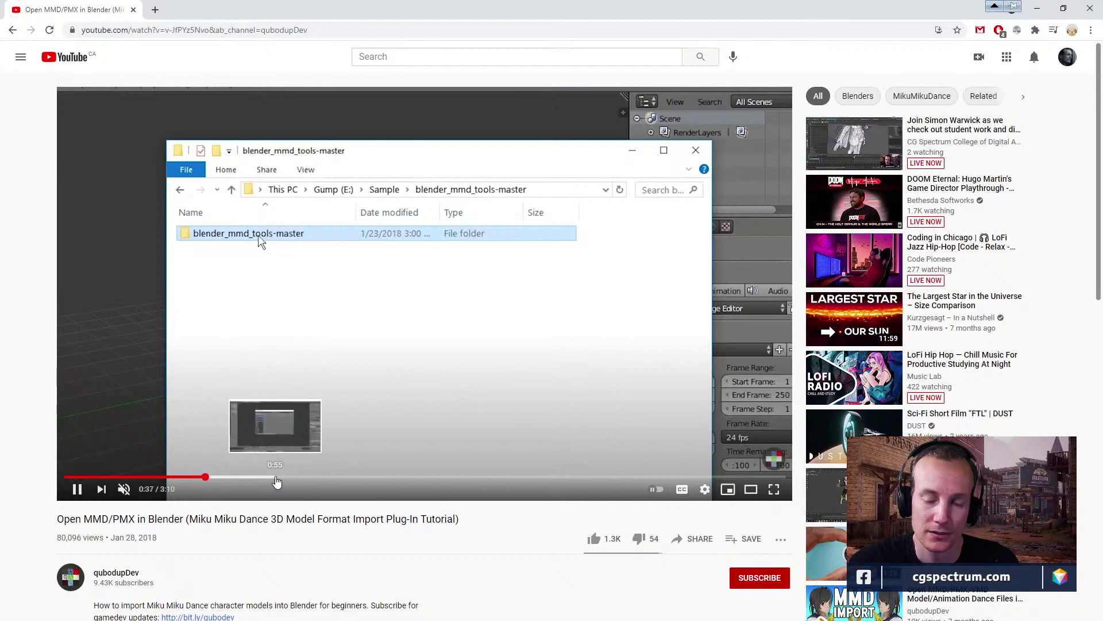
{"action": "left_click", "coordinate": [276, 479]}
{"action": "left_click", "coordinate": [338, 478]}
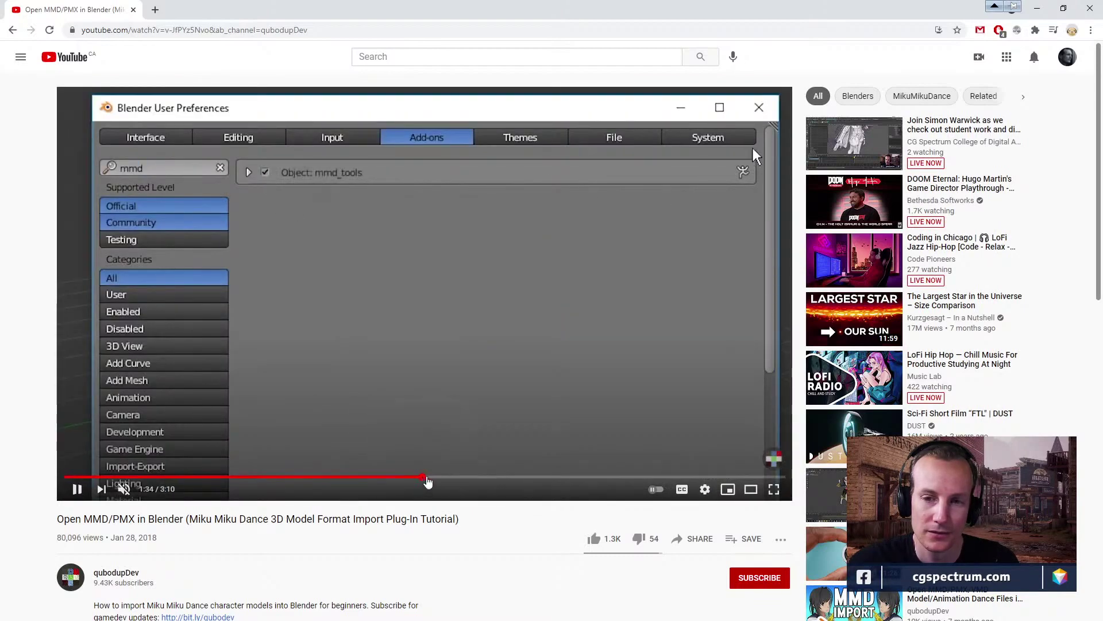
{"action": "left_click", "coordinate": [425, 478]}
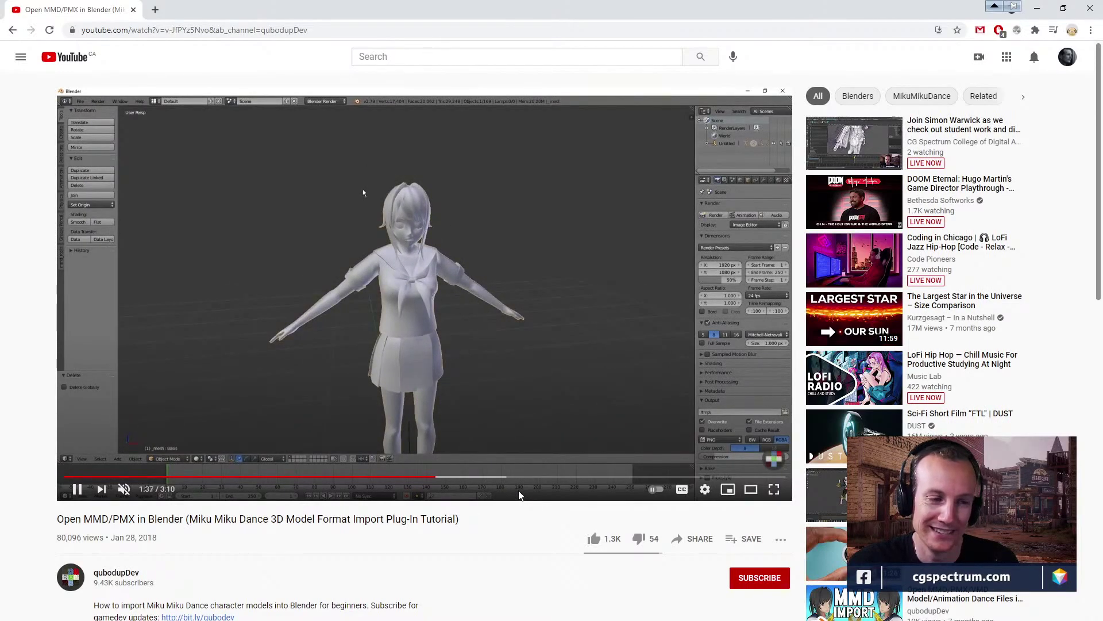
{"action": "left_click", "coordinate": [508, 477]}
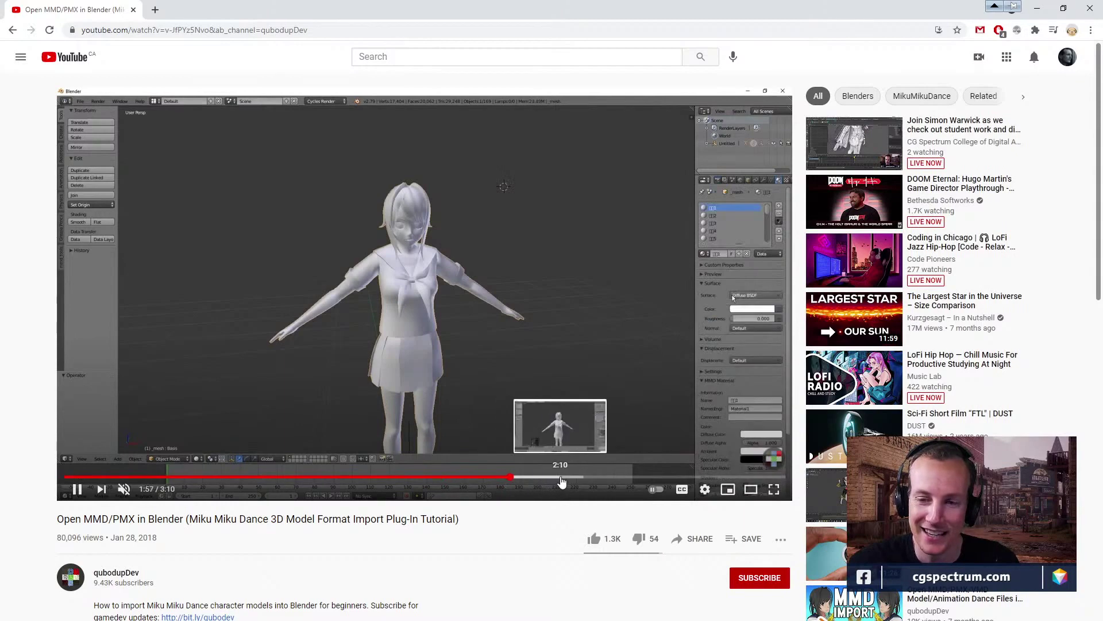
{"action": "left_click", "coordinate": [616, 478]}
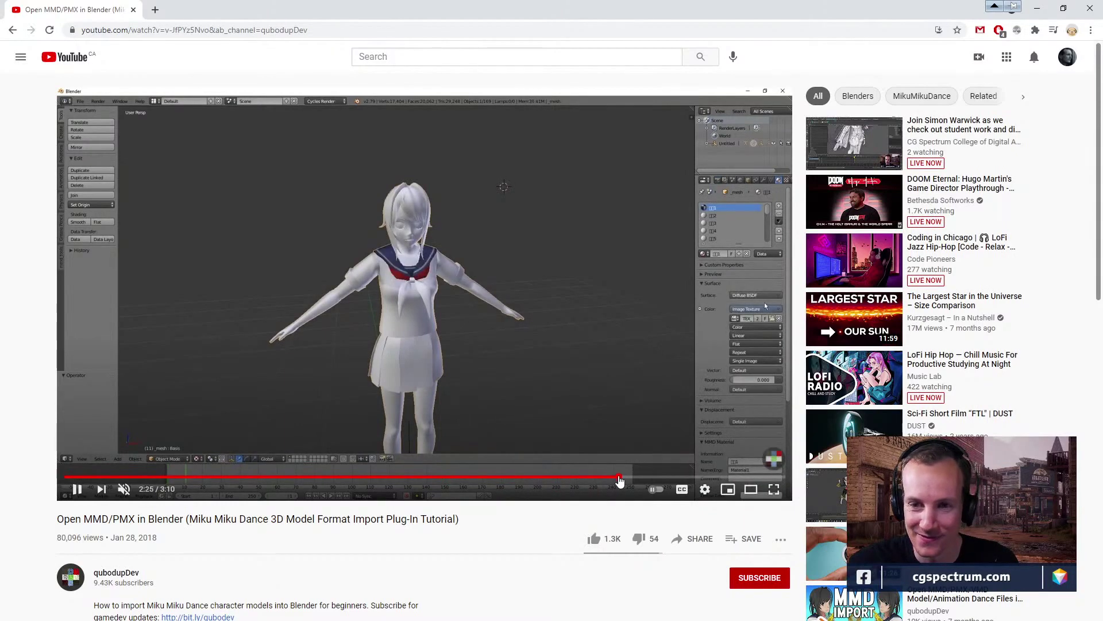
{"action": "left_click", "coordinate": [659, 478]}
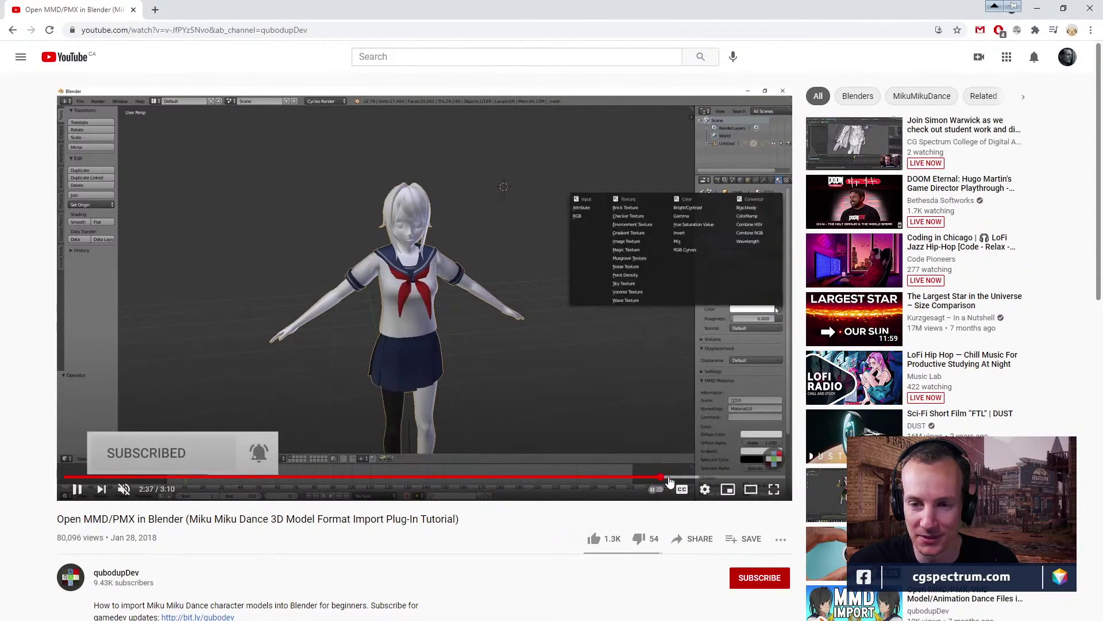
{"action": "left_click", "coordinate": [724, 478]}
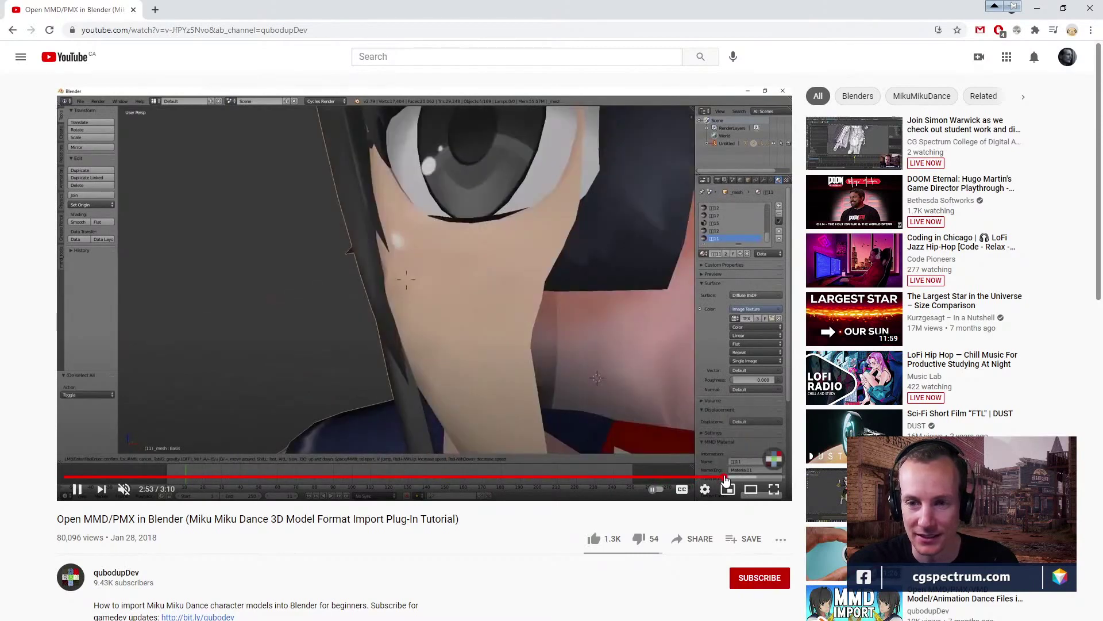
{"action": "left_click", "coordinate": [768, 479]}
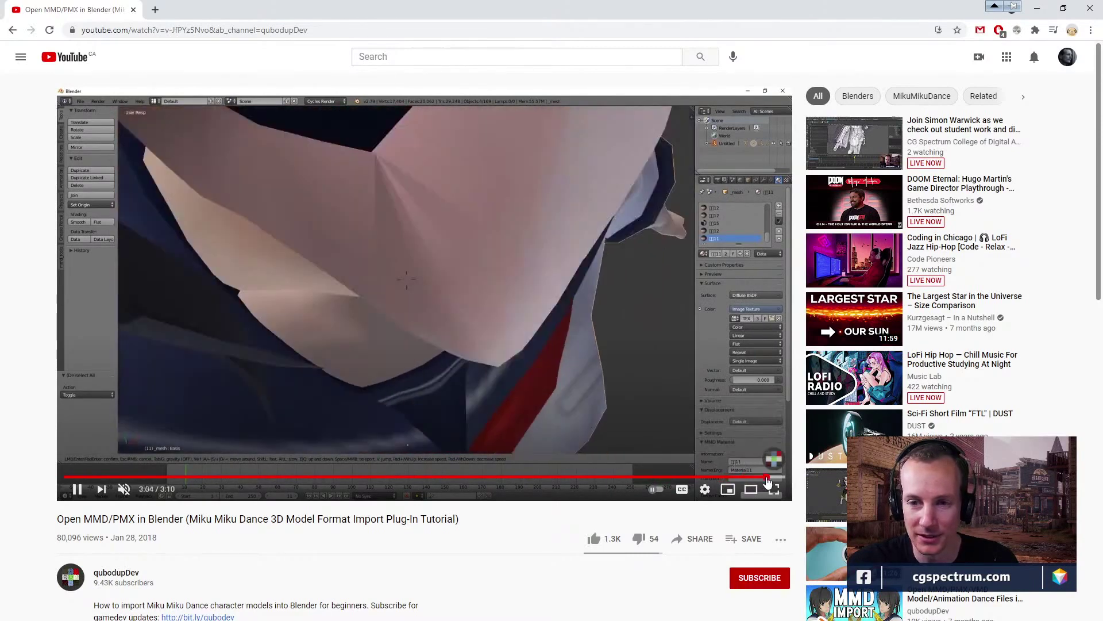
{"action": "left_click", "coordinate": [773, 478]}
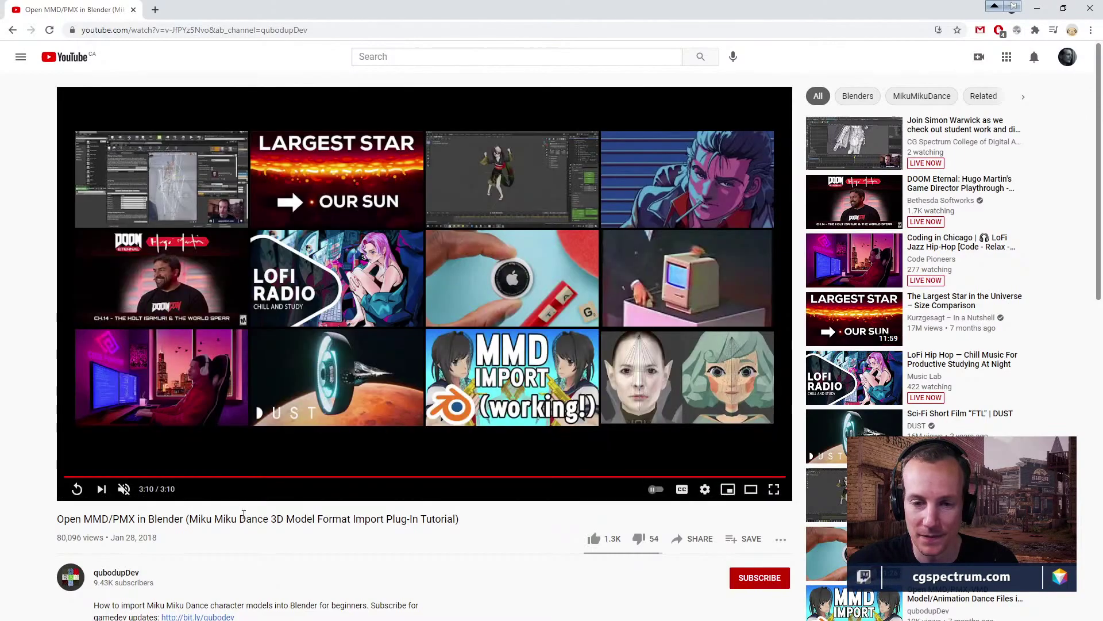
{"action": "scroll", "coordinate": [230, 514], "scroll_direction": "down", "scroll_amount": 6}
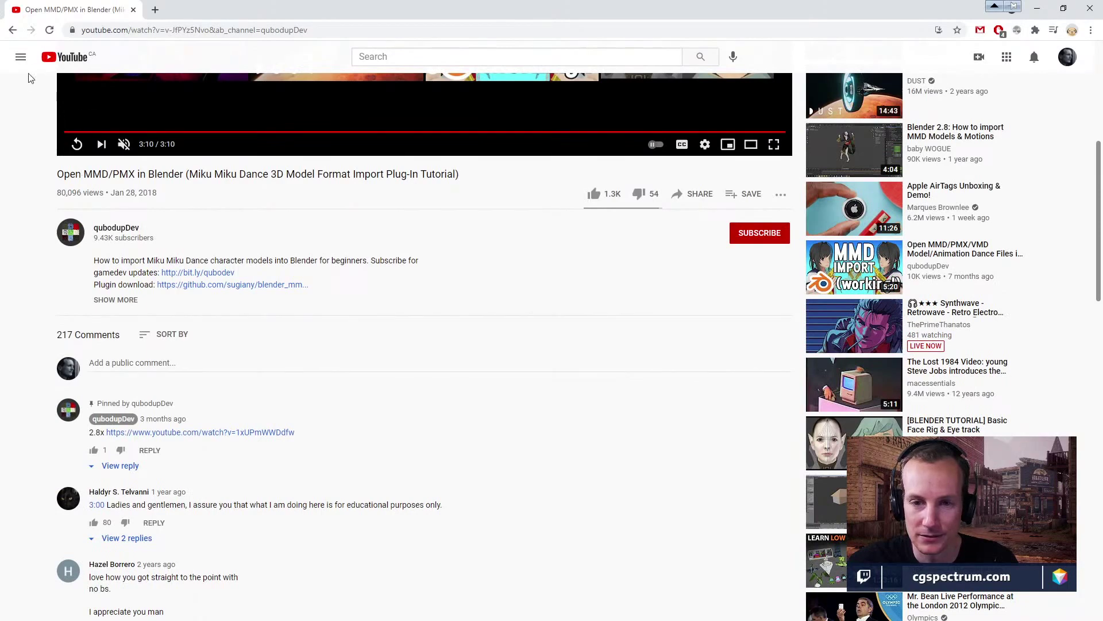
Return to the search results, open the GitHub Gist on the PMX (Polygon Model eXtended) file format and read its introduction.
{"action": "left_click", "coordinate": [13, 31]}
{"action": "scroll", "coordinate": [569, 348], "scroll_direction": "down", "scroll_amount": 4}
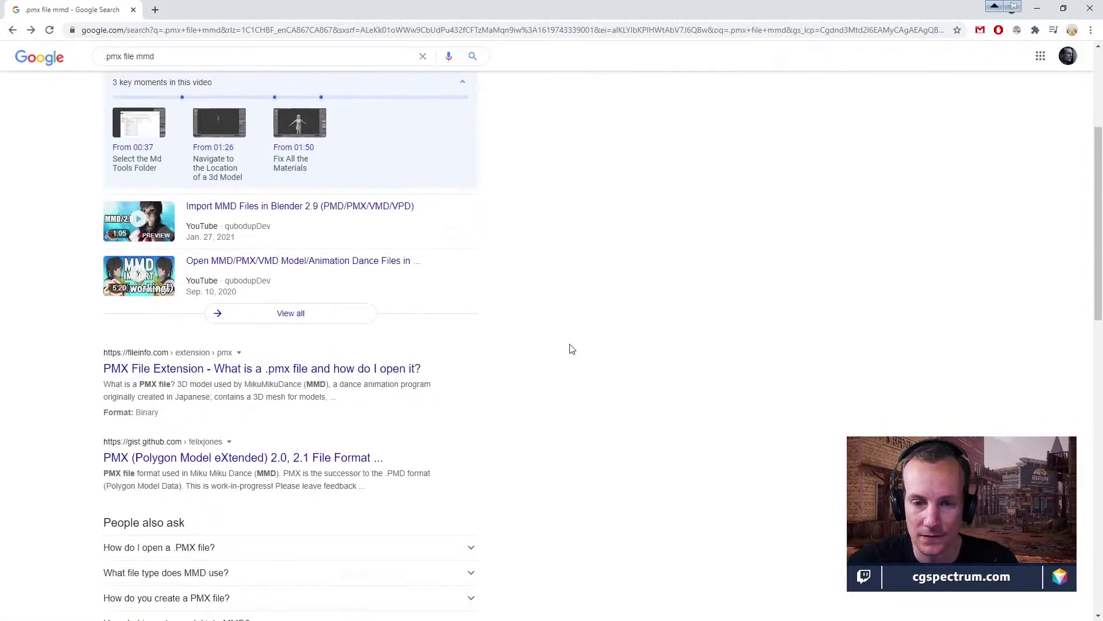
{"action": "scroll", "coordinate": [572, 348], "scroll_direction": "down", "scroll_amount": 2}
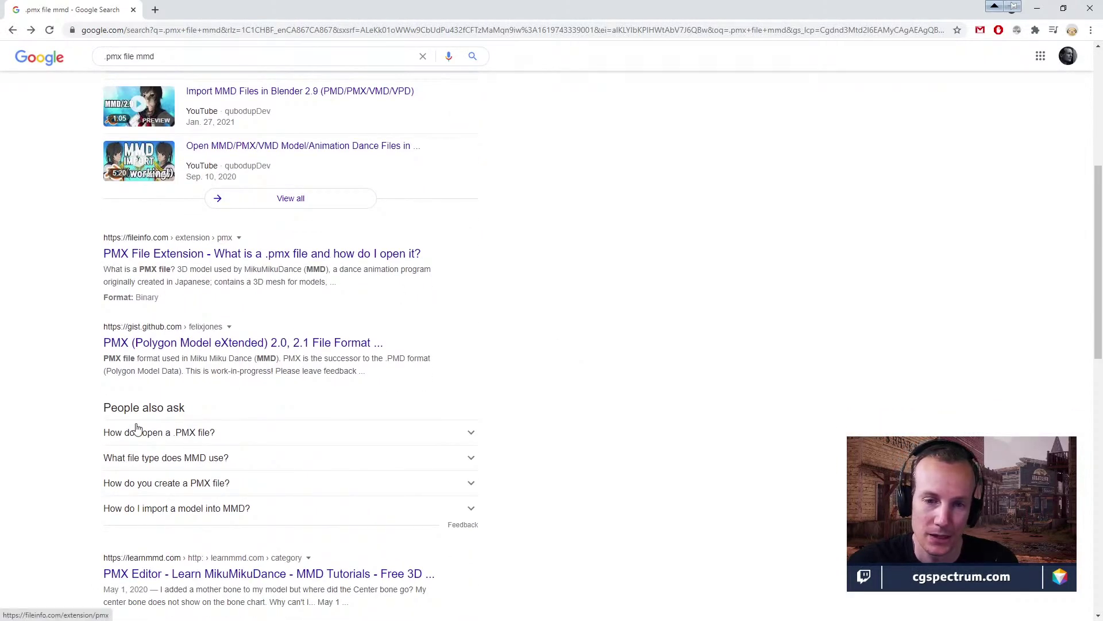
{"action": "left_click", "coordinate": [235, 345]}
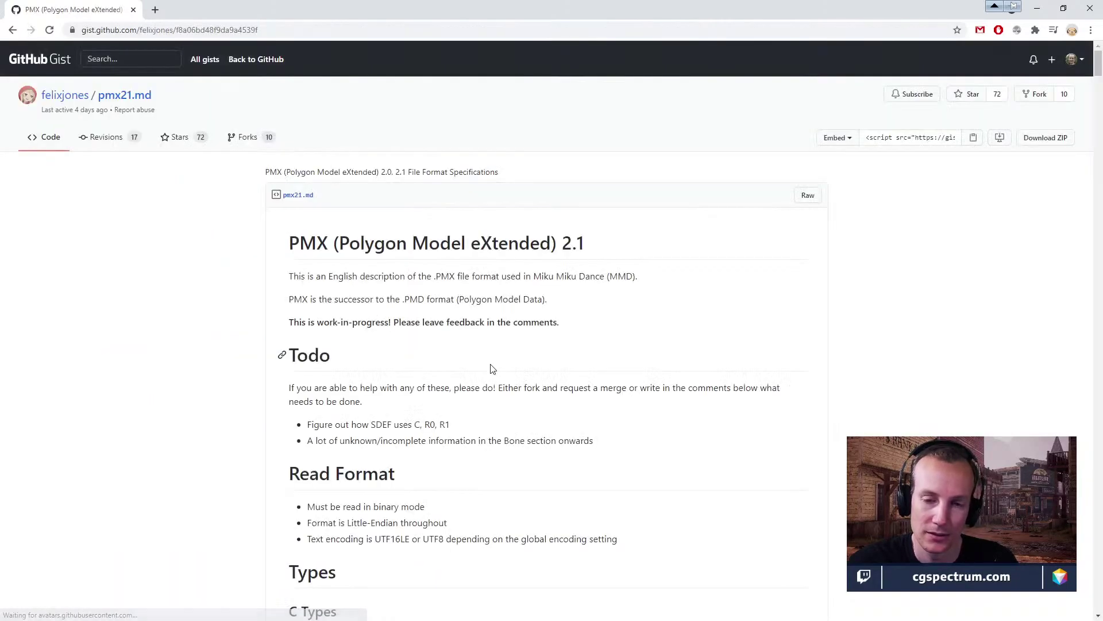
{"action": "scroll", "coordinate": [207, 409], "scroll_direction": "down", "scroll_amount": 2}
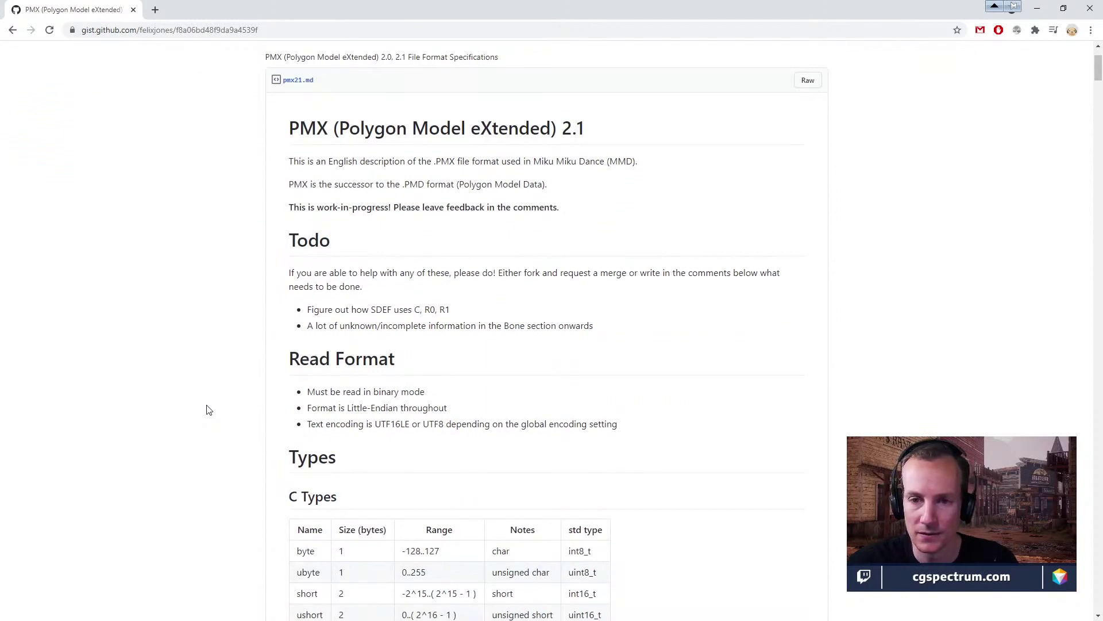
Read through the PMX specification's types, file structure, globals and vertex deform sections, and close the page.
{"action": "scroll", "coordinate": [201, 408], "scroll_direction": "down", "scroll_amount": 2}
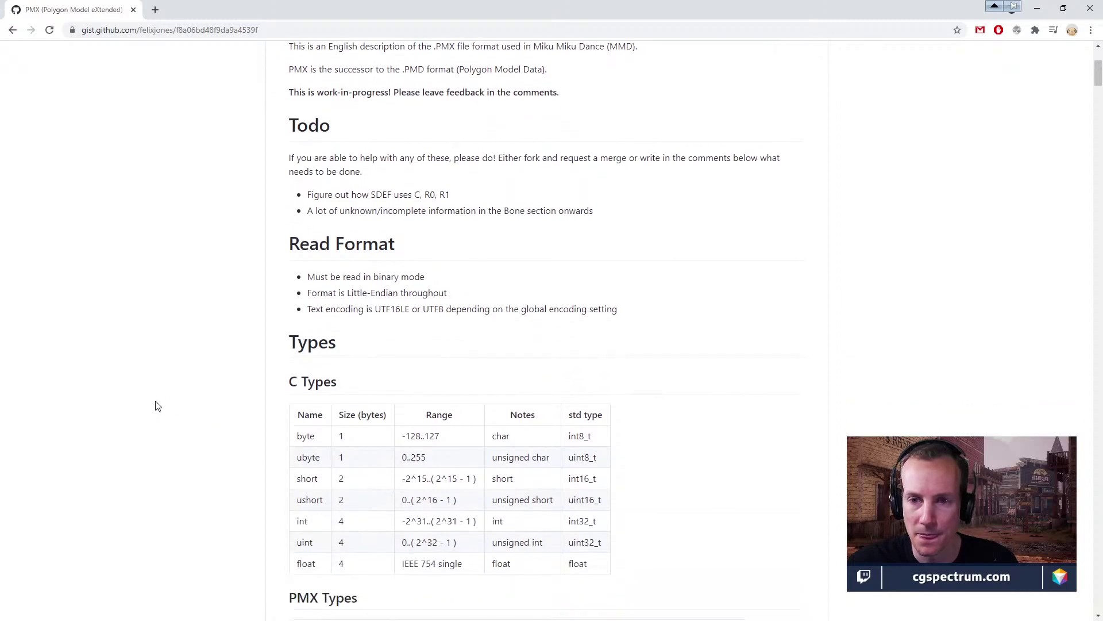
{"action": "scroll", "coordinate": [159, 402], "scroll_direction": "down", "scroll_amount": 2}
{"action": "scroll", "coordinate": [162, 400], "scroll_direction": "down", "scroll_amount": 3}
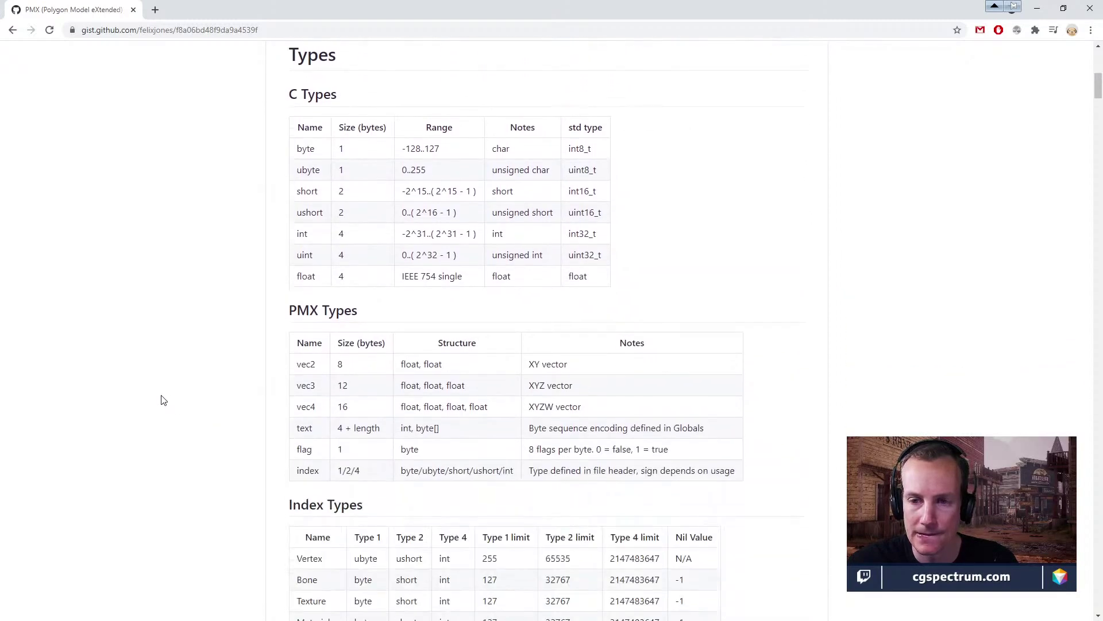
{"action": "scroll", "coordinate": [163, 400], "scroll_direction": "down", "scroll_amount": 1}
{"action": "scroll", "coordinate": [163, 400], "scroll_direction": "up", "scroll_amount": 1}
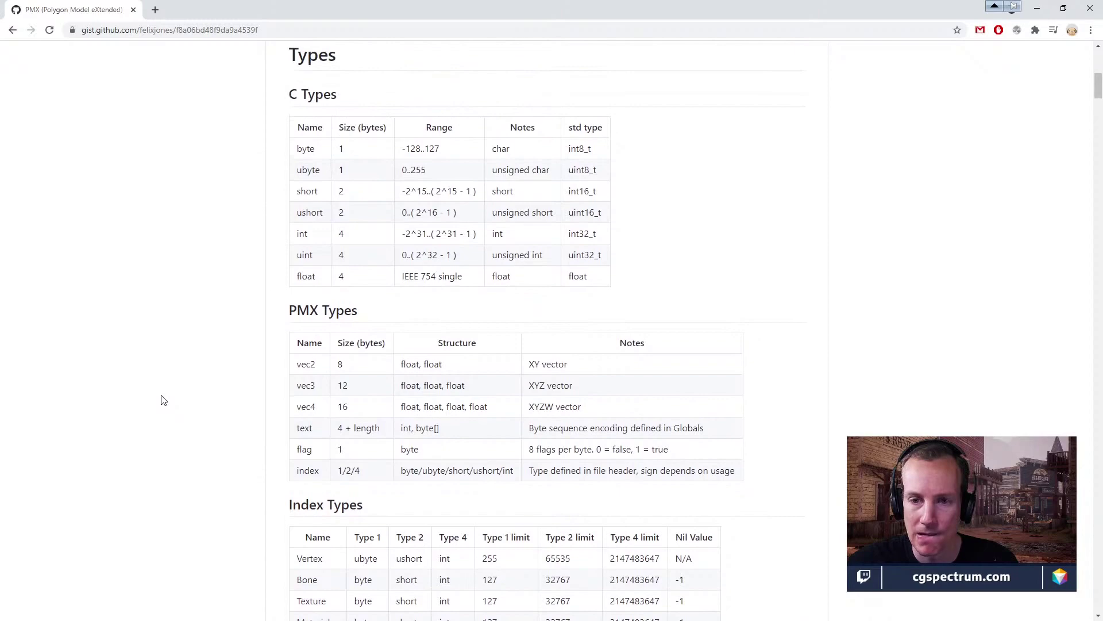
{"action": "scroll", "coordinate": [162, 400], "scroll_direction": "down", "scroll_amount": 3}
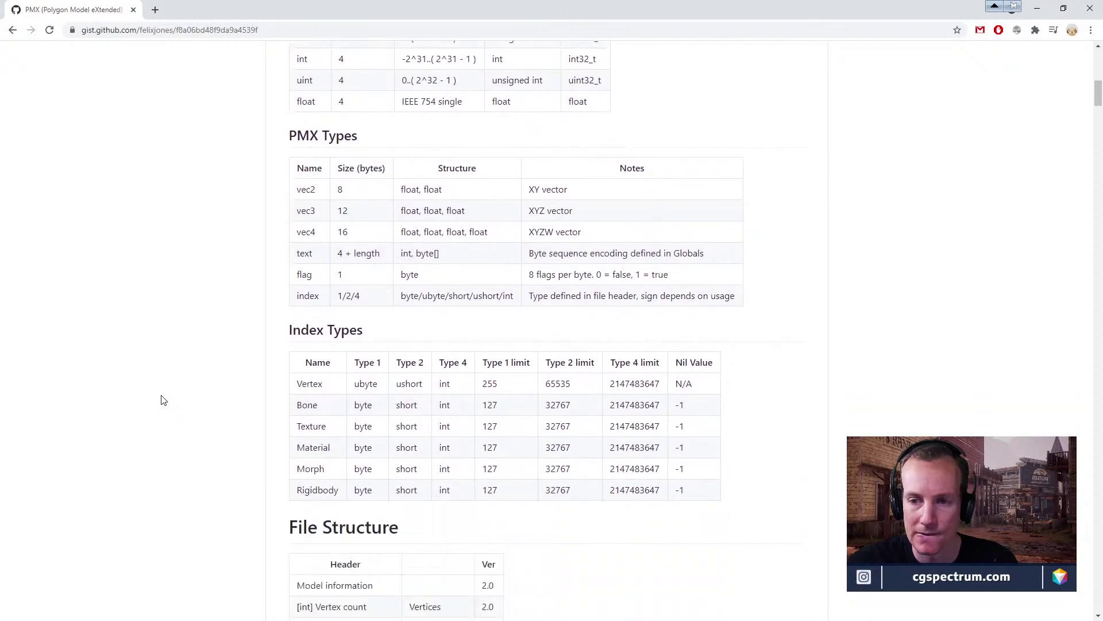
{"action": "scroll", "coordinate": [162, 401], "scroll_direction": "down", "scroll_amount": 3}
{"action": "scroll", "coordinate": [163, 400], "scroll_direction": "down", "scroll_amount": 10}
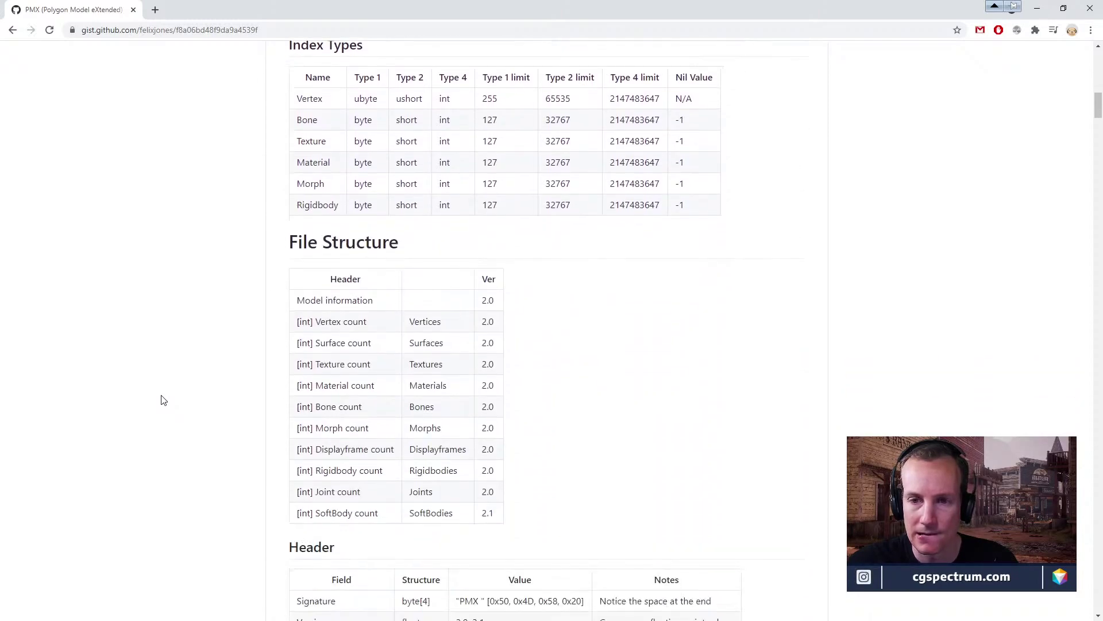
{"action": "scroll", "coordinate": [163, 400], "scroll_direction": "down", "scroll_amount": 10}
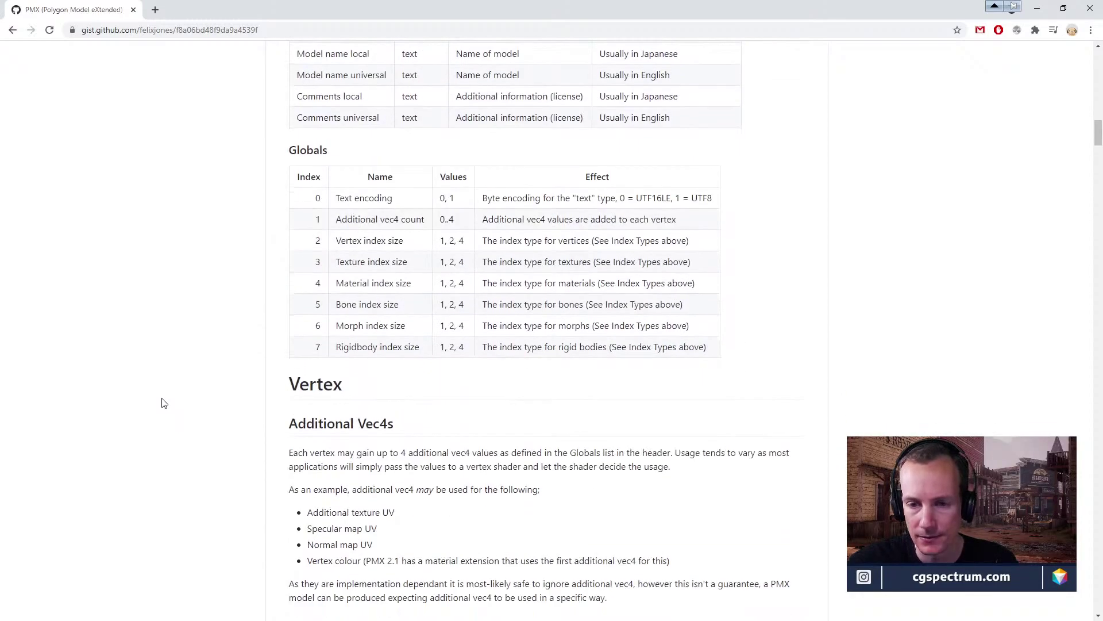
{"action": "scroll", "coordinate": [158, 397], "scroll_direction": "down", "scroll_amount": 6}
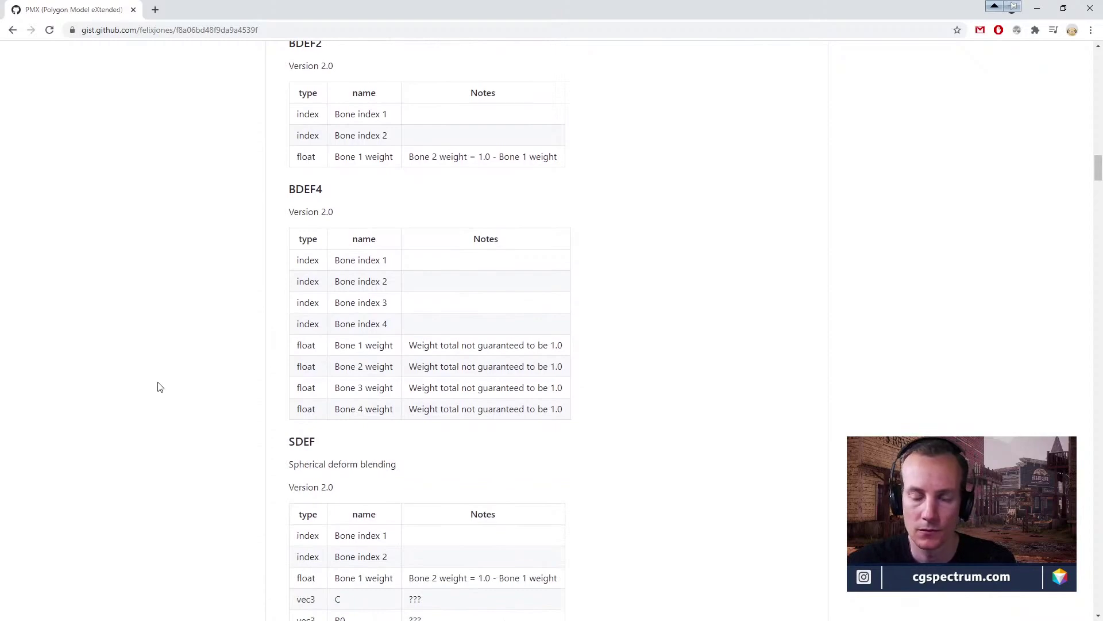
{"action": "scroll", "coordinate": [158, 394], "scroll_direction": "down", "scroll_amount": 1}
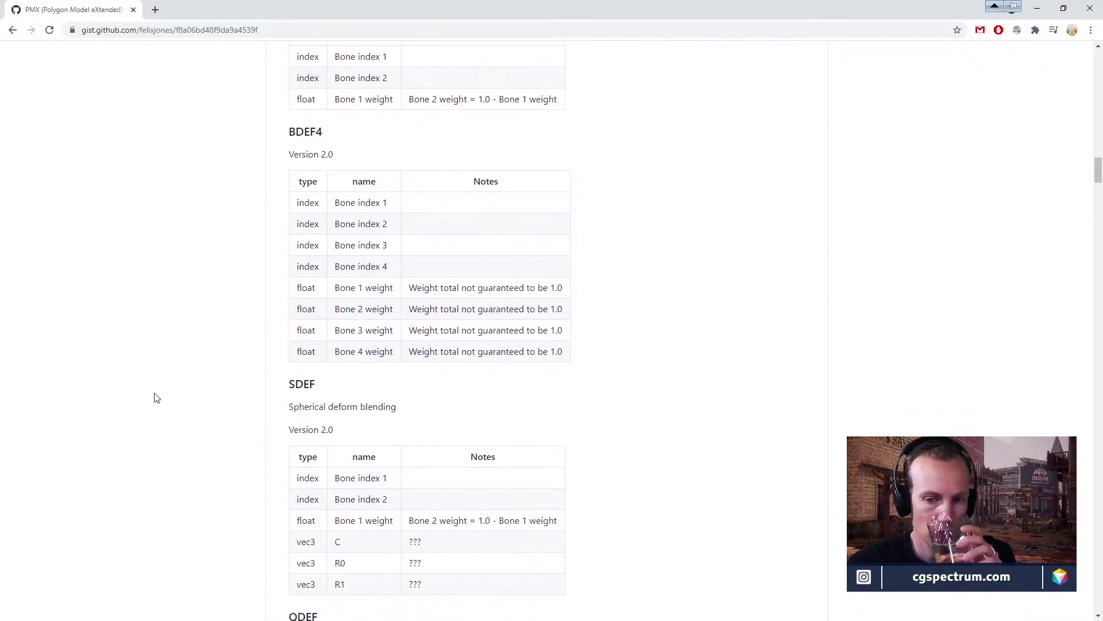
{"action": "left_click", "coordinate": [135, 11]}
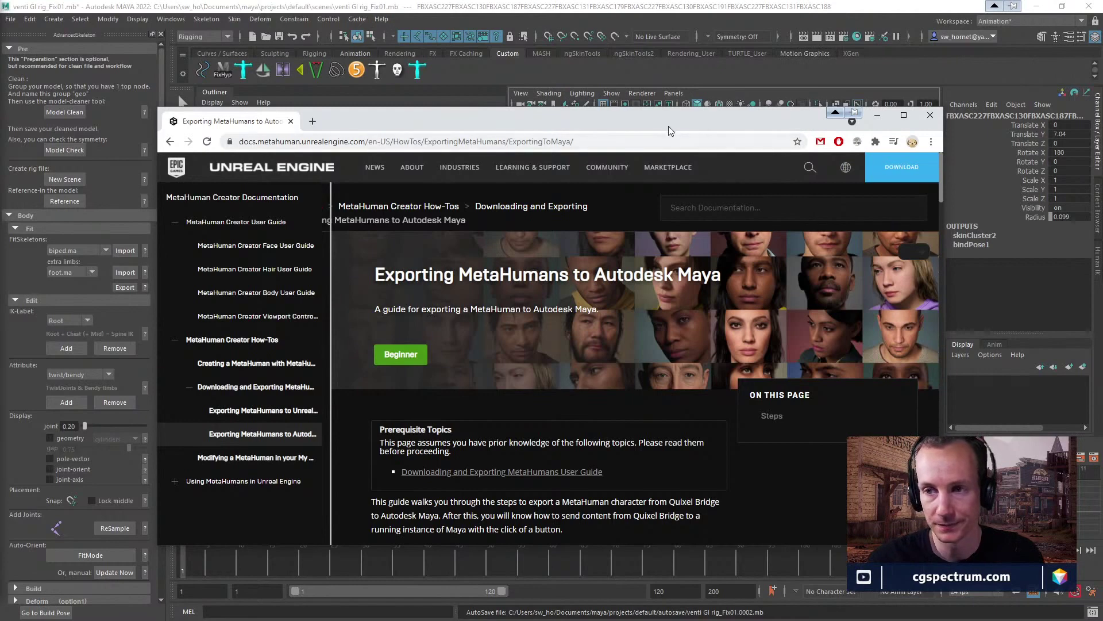
{"action": "left_click_drag", "start_coordinate": [666, 124], "coordinate": [685, 410]}
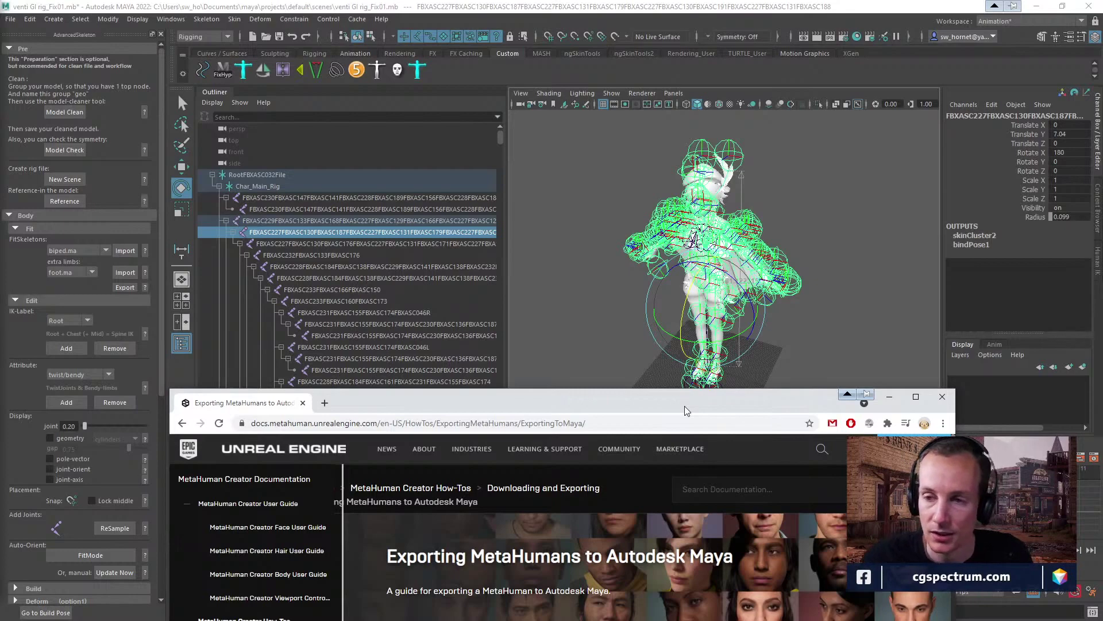
{"action": "left_click_drag", "start_coordinate": [684, 406], "coordinate": [630, 450]}
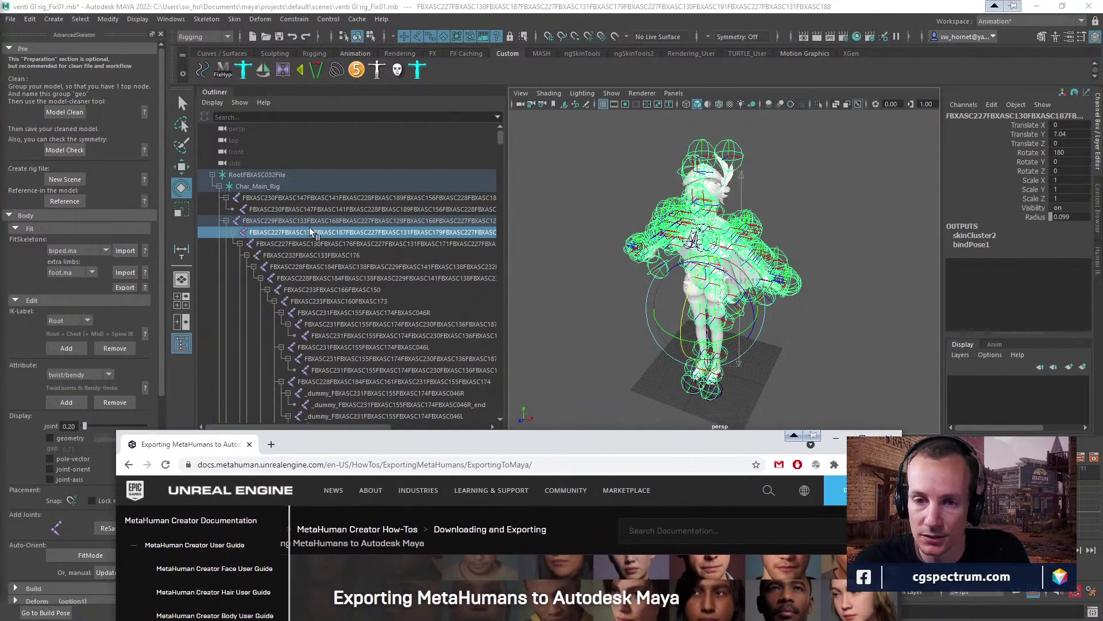
{"action": "left_click_drag", "start_coordinate": [468, 440], "coordinate": [467, 99]}
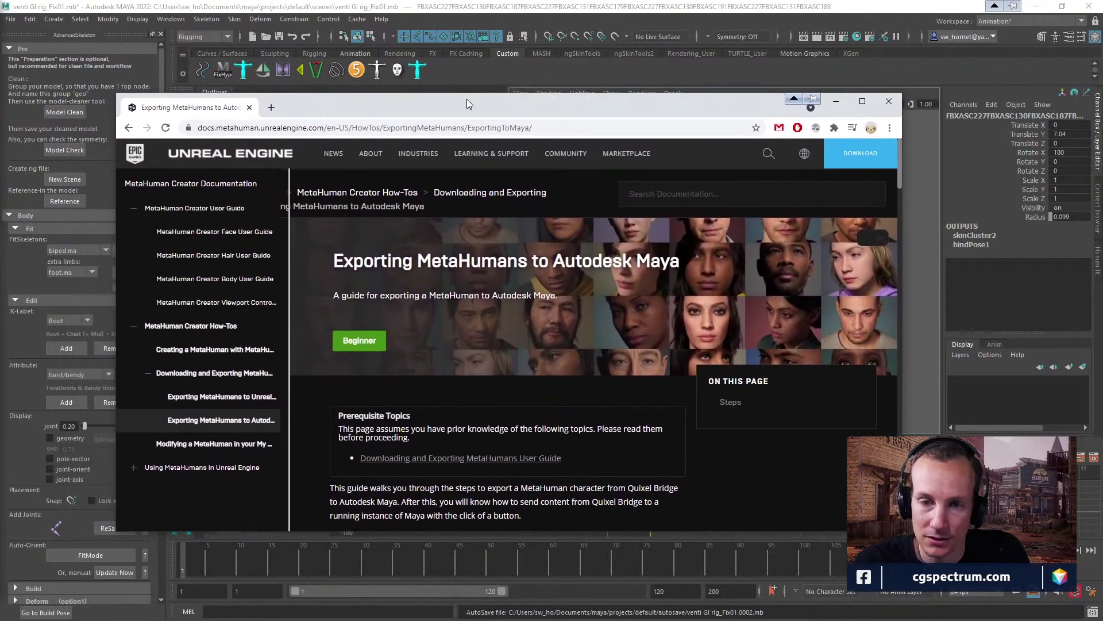
{"action": "mouse_move", "coordinate": [472, 162]}
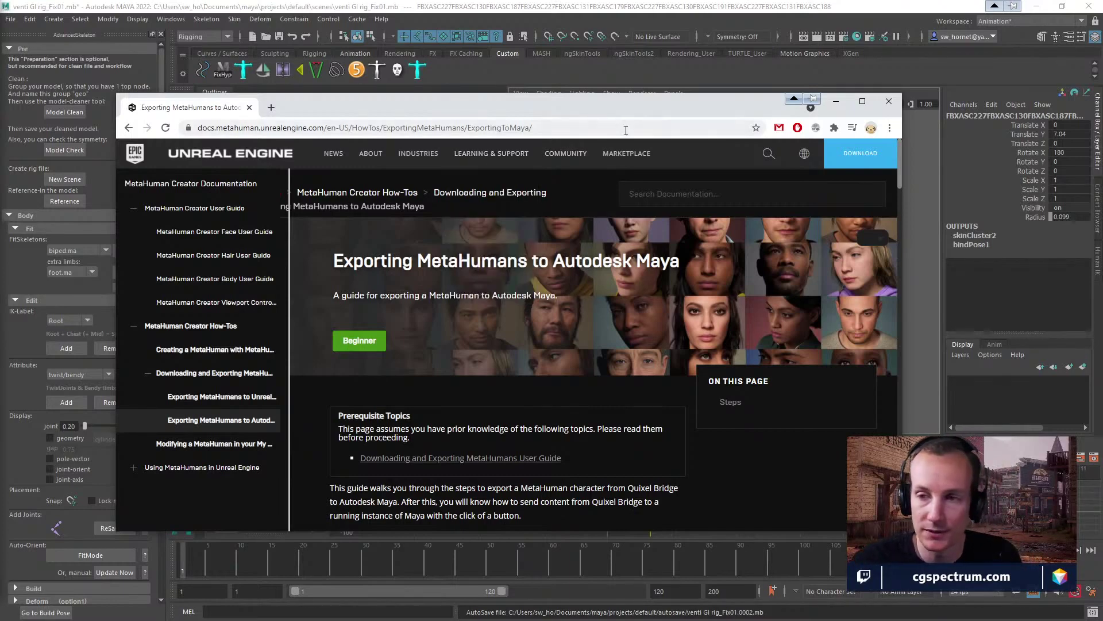
{"action": "left_click_drag", "start_coordinate": [632, 106], "coordinate": [663, 87]}
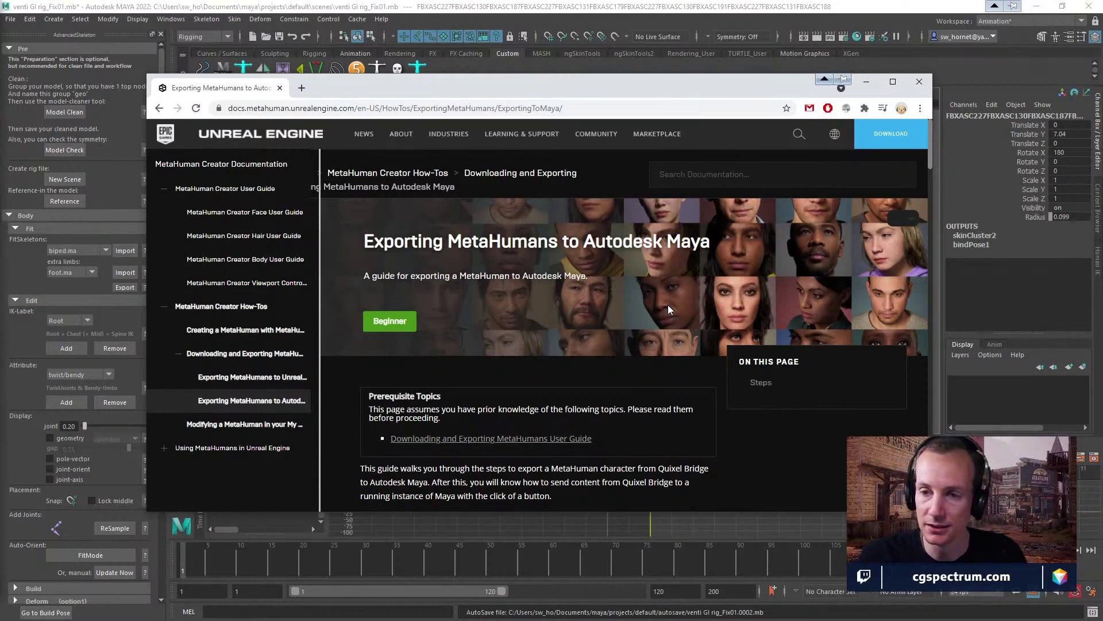
{"action": "left_click_drag", "start_coordinate": [597, 80], "coordinate": [615, 85]}
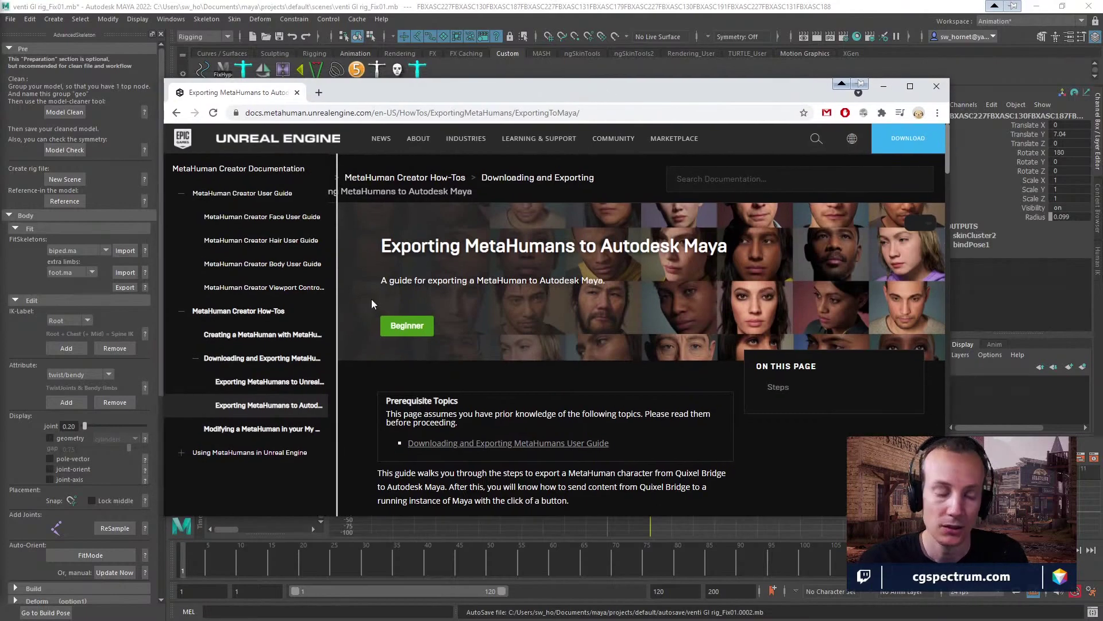
Switch to Slack and expand the Library section of CG Spectrum Community to look through its Unreal channels.
{"action": "key", "text": "alt+Tab"}
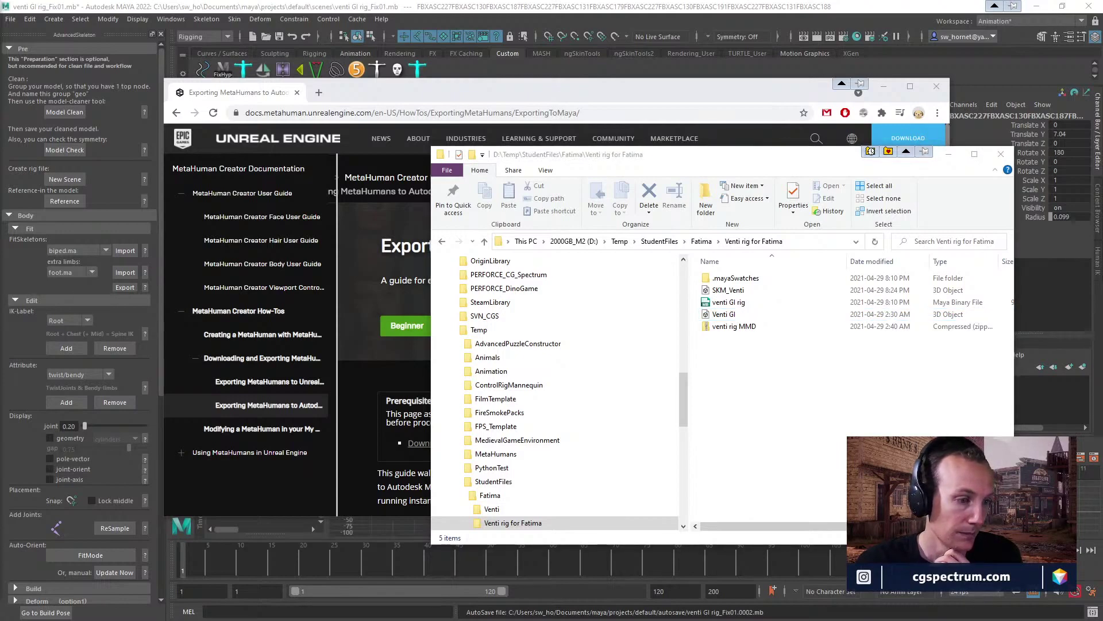
{"action": "left_click_drag", "start_coordinate": [0, 86], "coordinate": [713, 17]}
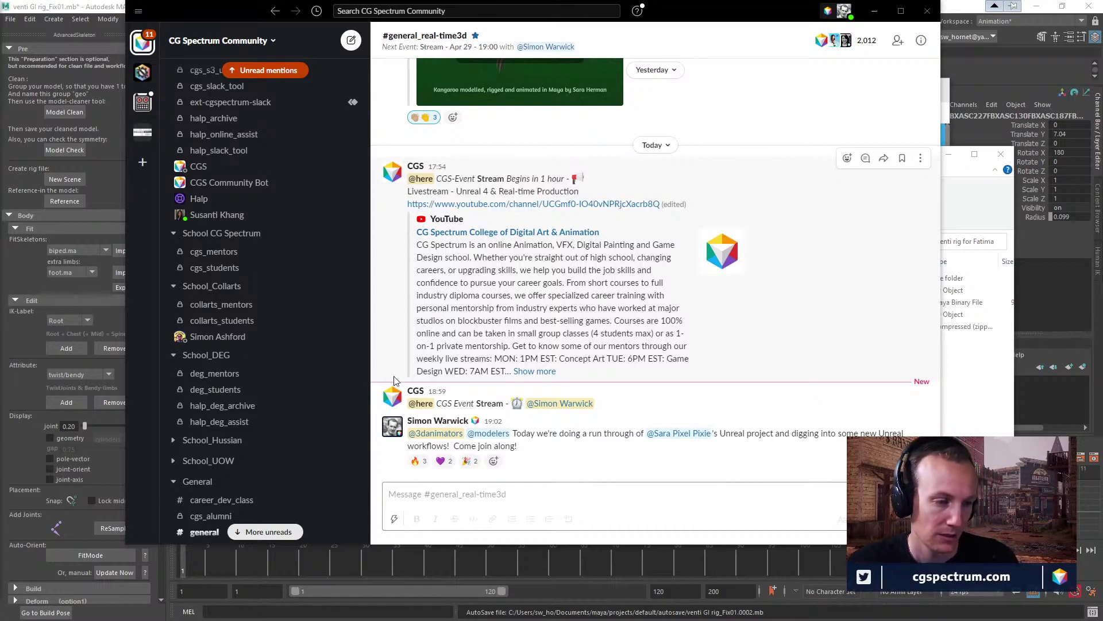
{"action": "scroll", "coordinate": [270, 332], "scroll_direction": "down", "scroll_amount": 10}
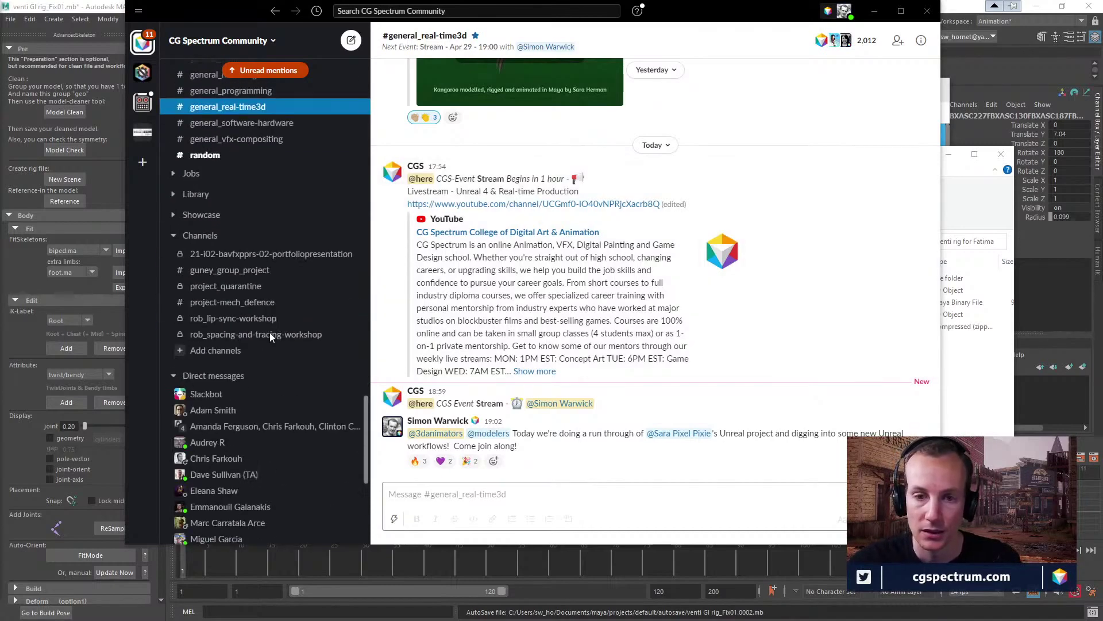
{"action": "scroll", "coordinate": [258, 332], "scroll_direction": "up", "scroll_amount": 2}
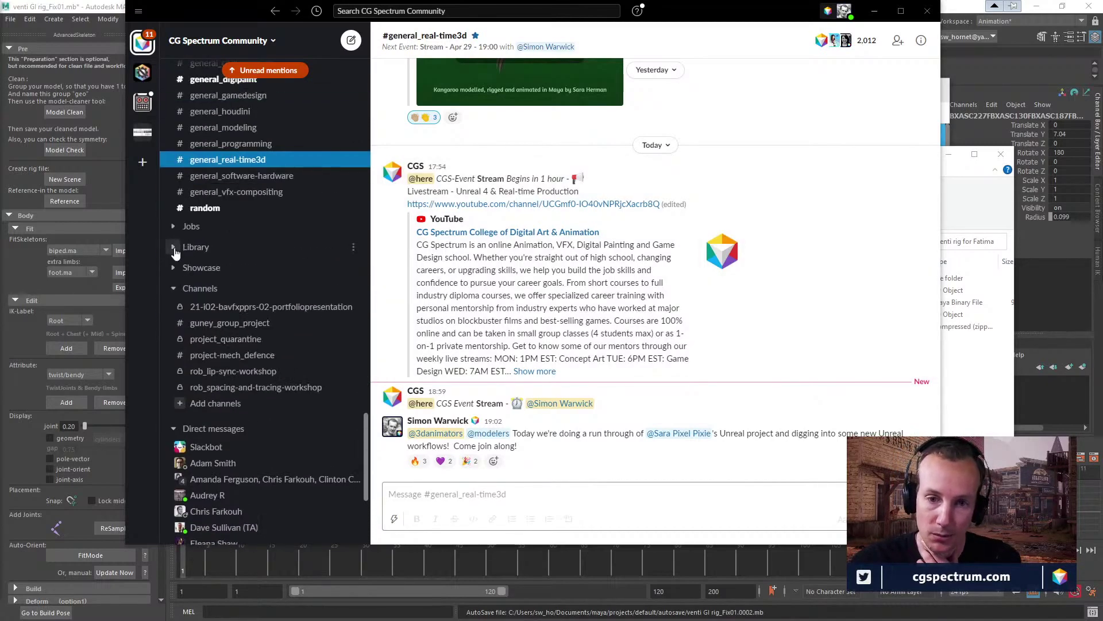
{"action": "left_click", "coordinate": [198, 230]}
{"action": "scroll", "coordinate": [322, 334], "scroll_direction": "down", "scroll_amount": 8}
{"action": "scroll", "coordinate": [320, 346], "scroll_direction": "down", "scroll_amount": 6}
{"action": "scroll", "coordinate": [320, 346], "scroll_direction": "up", "scroll_amount": 3}
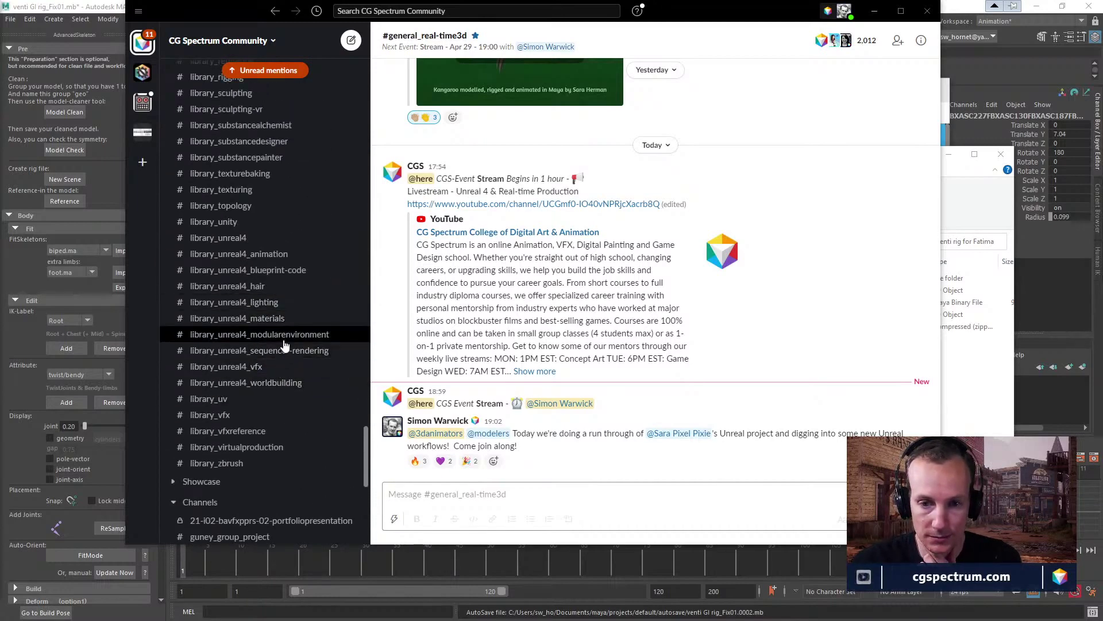
Open the library_unreal4_materials channel and its linked "Free Unreal Engine Landscape Master Material Trailer" video in a maximized browser window.
{"action": "left_click", "coordinate": [281, 319]}
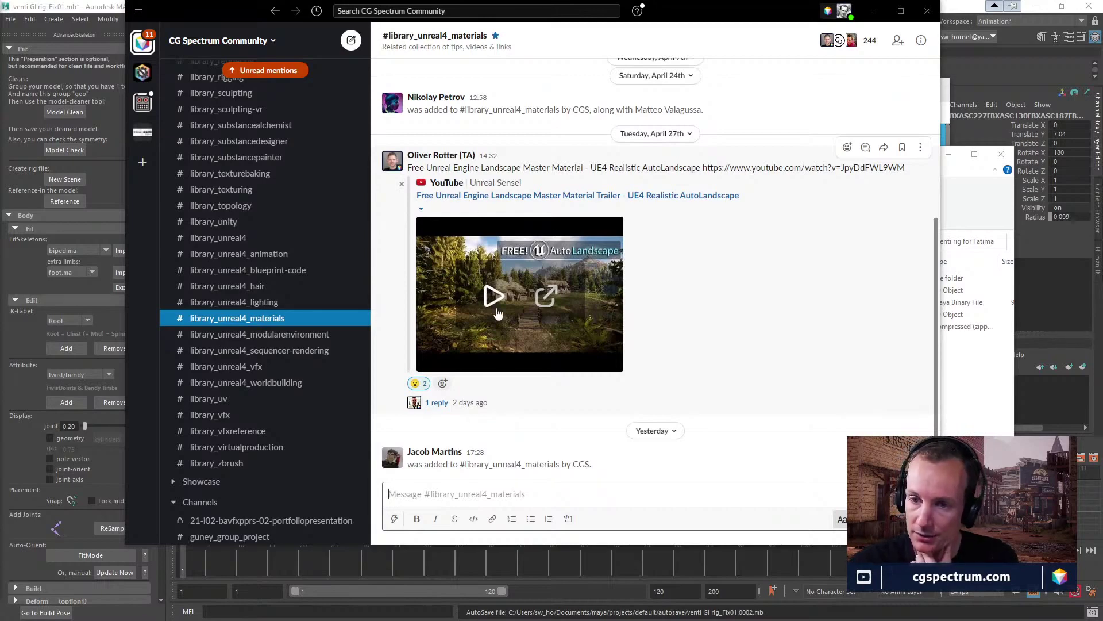
{"action": "left_click", "coordinate": [556, 196]}
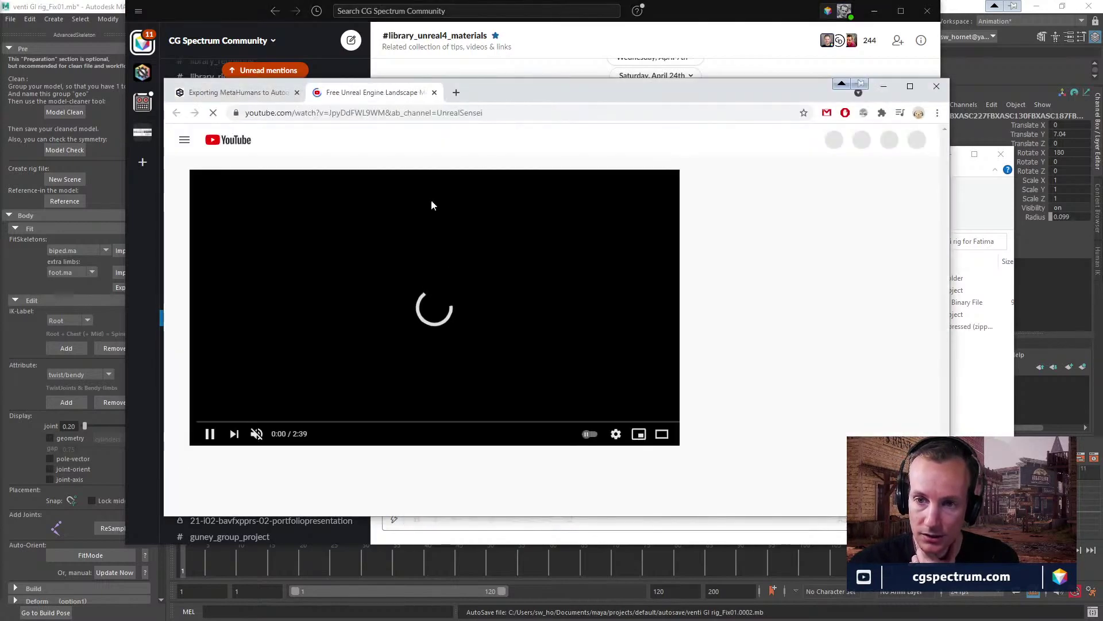
{"action": "left_click_drag", "start_coordinate": [523, 88], "coordinate": [550, 5]}
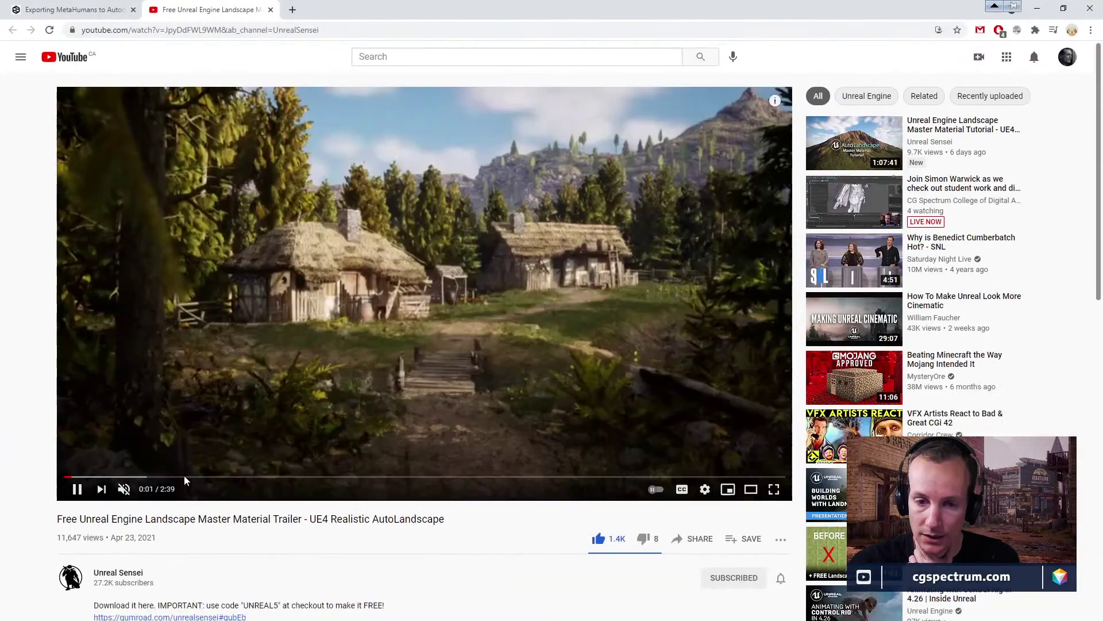
Skip through the trailer's opening and revisit its auto texturing and cell bombing sections.
{"action": "left_click", "coordinate": [165, 476]}
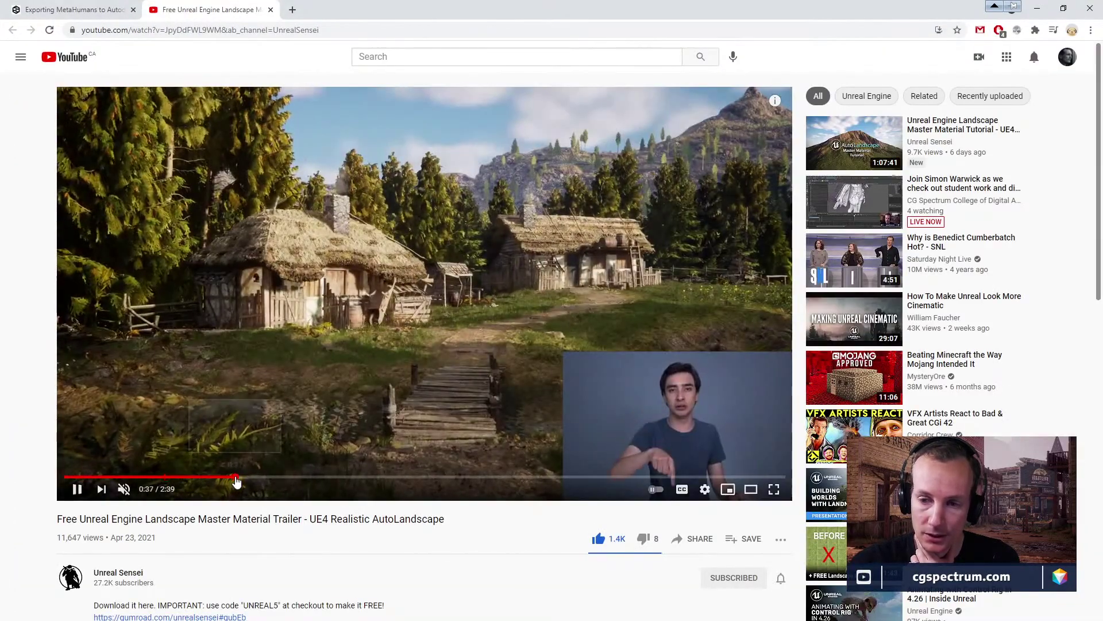
{"action": "left_click", "coordinate": [256, 476]}
{"action": "left_click", "coordinate": [282, 476]}
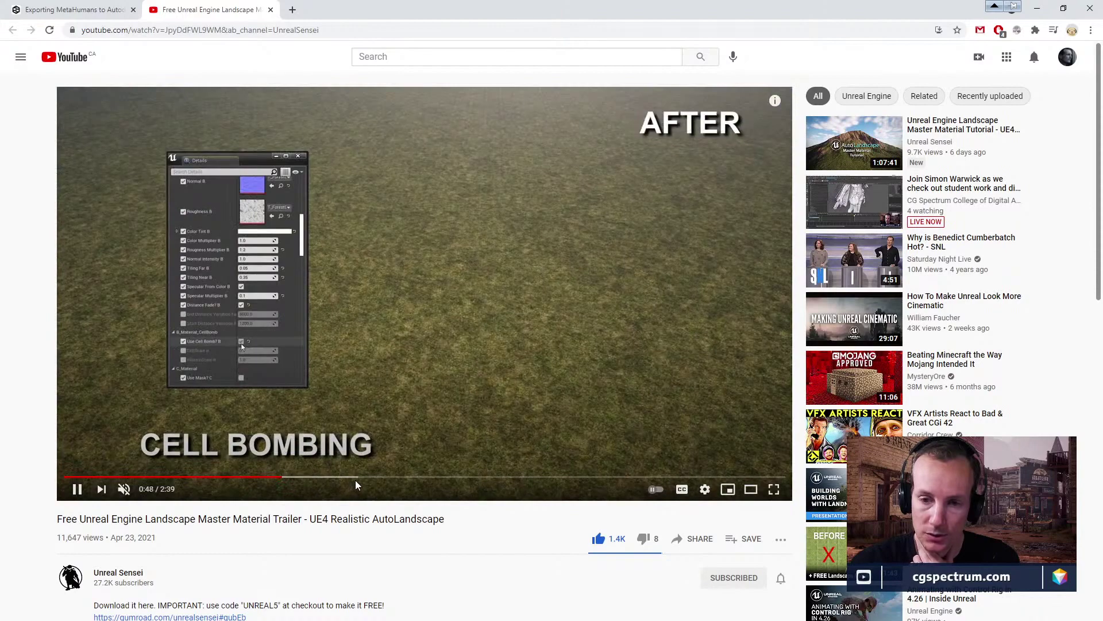
{"action": "left_click", "coordinate": [254, 477]}
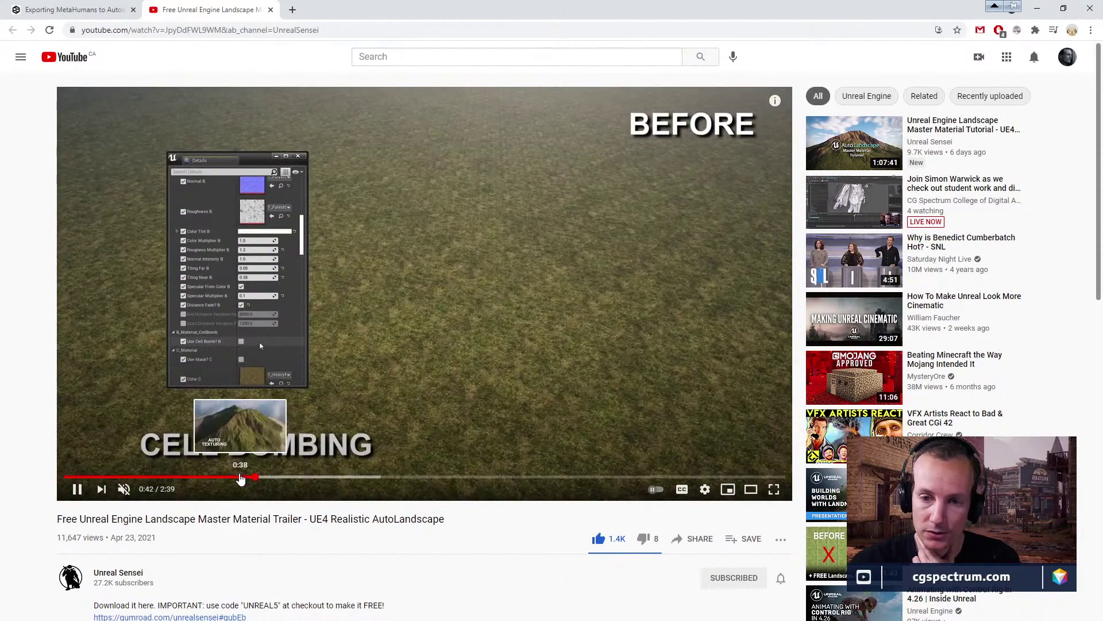
{"action": "left_click", "coordinate": [241, 478]}
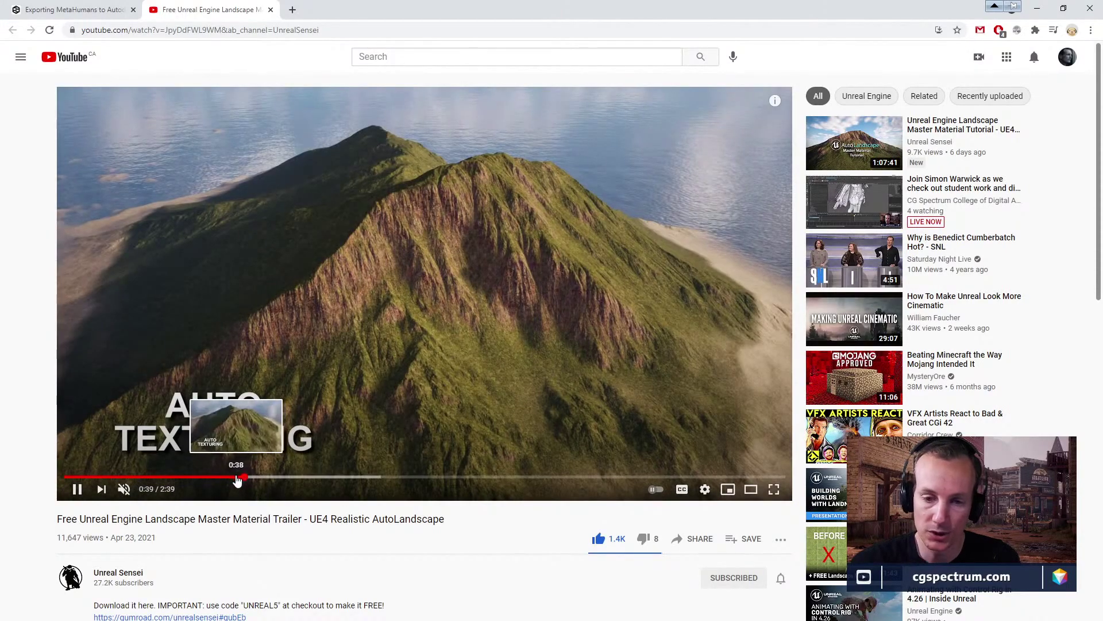
{"action": "left_click", "coordinate": [226, 477]}
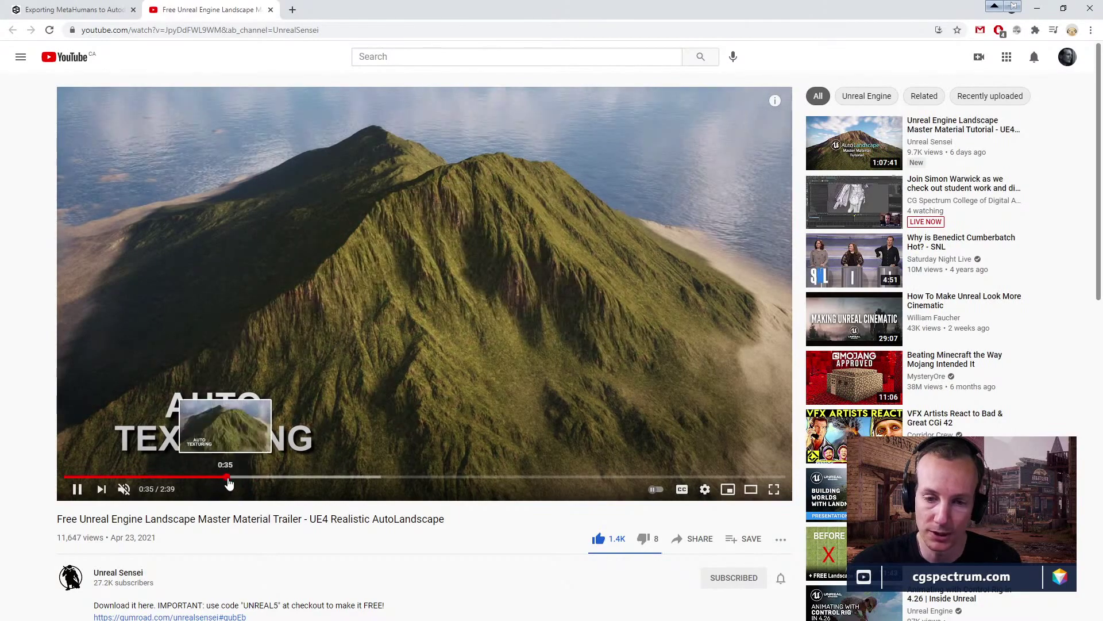
{"action": "left_click", "coordinate": [263, 478]}
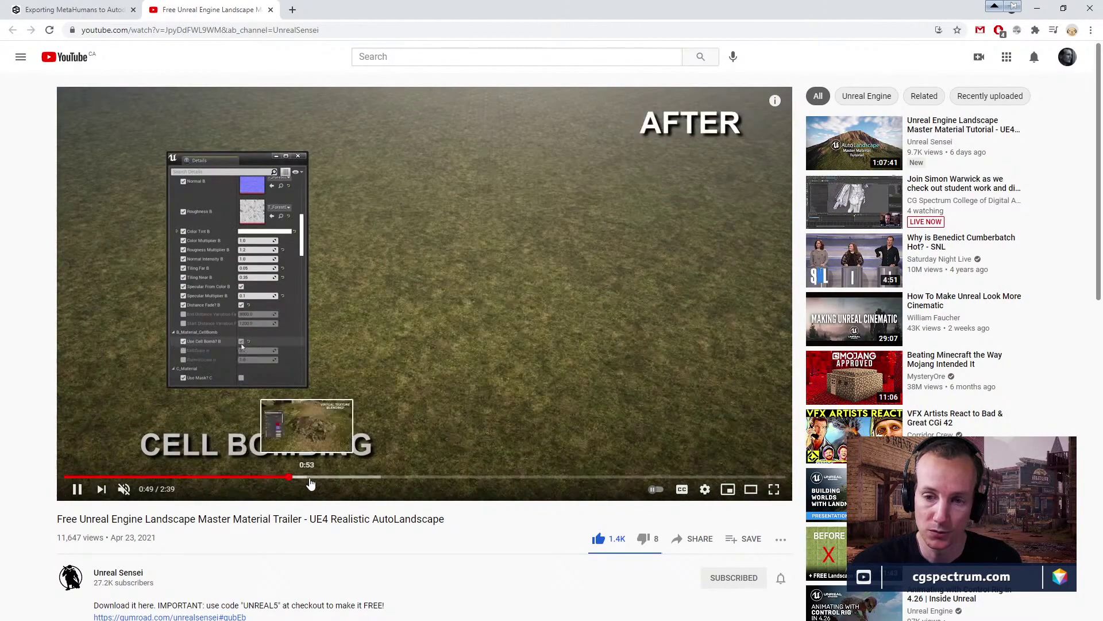
Skim the virtual texture blending, procedural foliage and customizable material sections, pause the trailer and check its description for the download link.
{"action": "left_click", "coordinate": [331, 477]}
{"action": "left_click", "coordinate": [384, 478]}
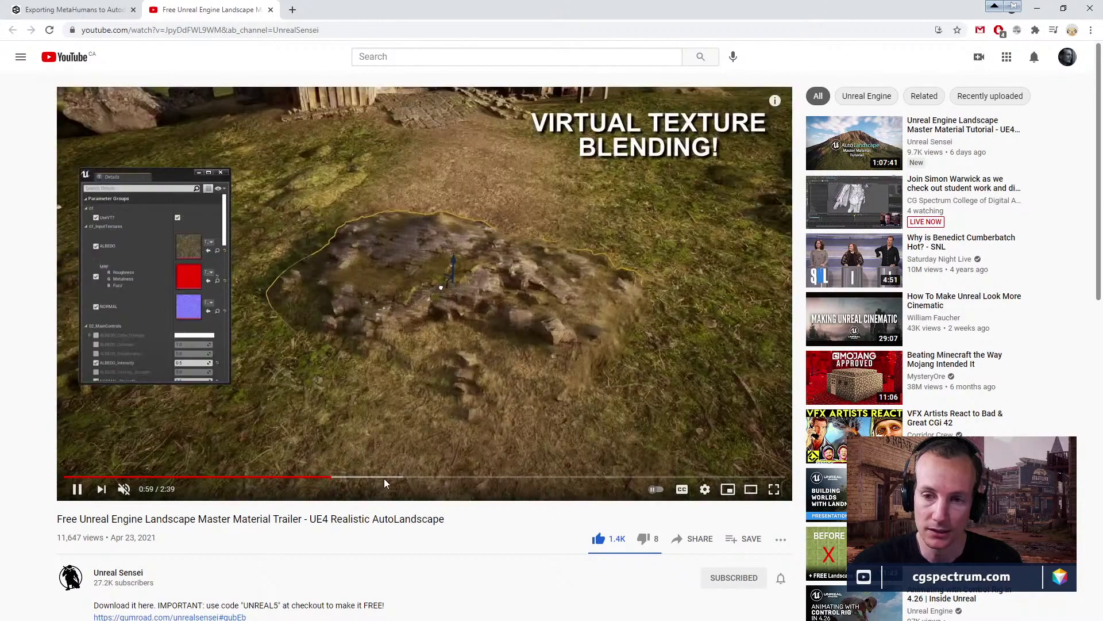
{"action": "left_click", "coordinate": [407, 477]}
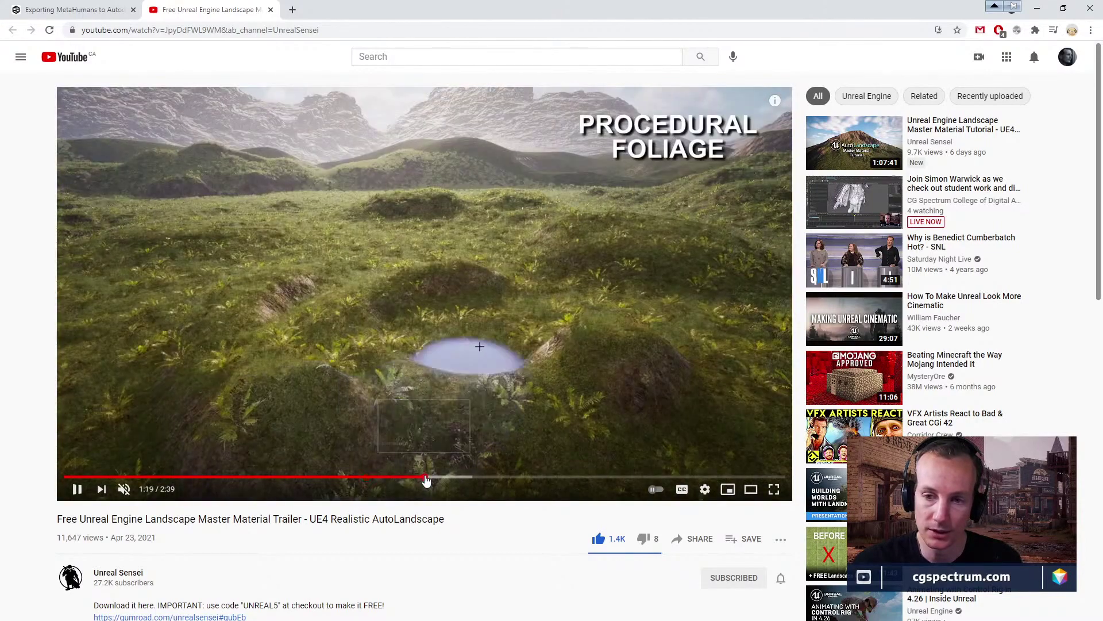
{"action": "left_click", "coordinate": [428, 477]}
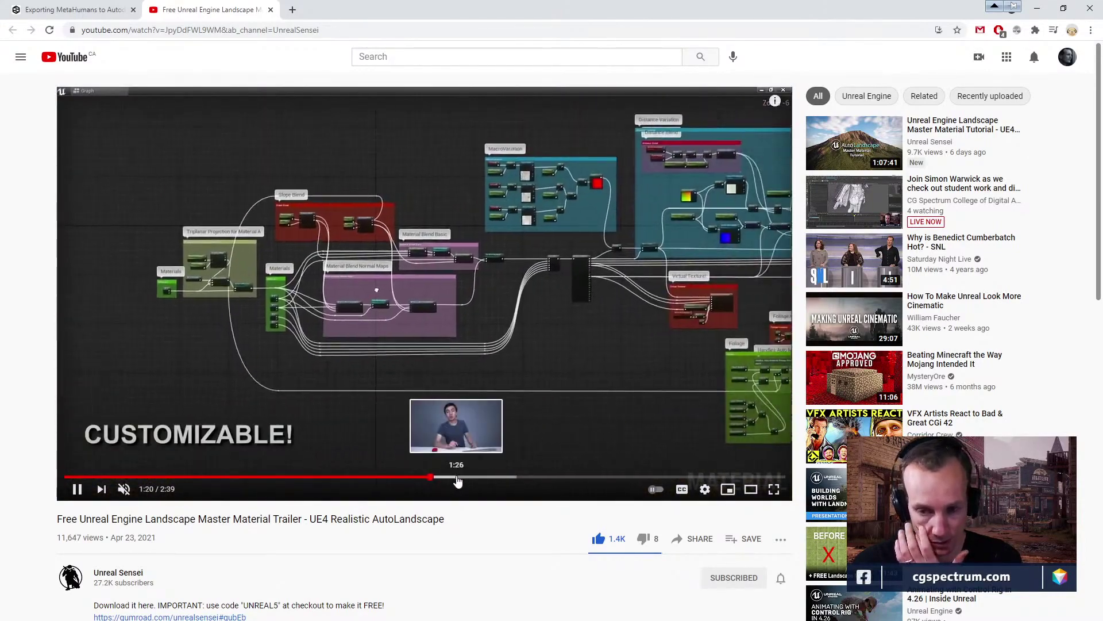
{"action": "left_click", "coordinate": [482, 477]}
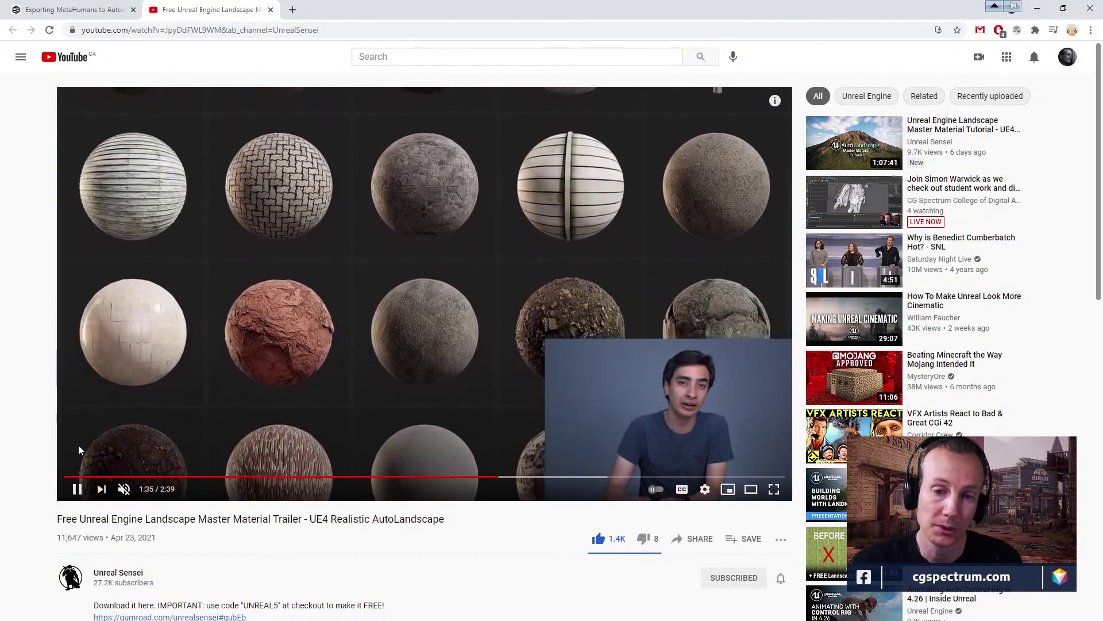
{"action": "left_click", "coordinate": [69, 502]}
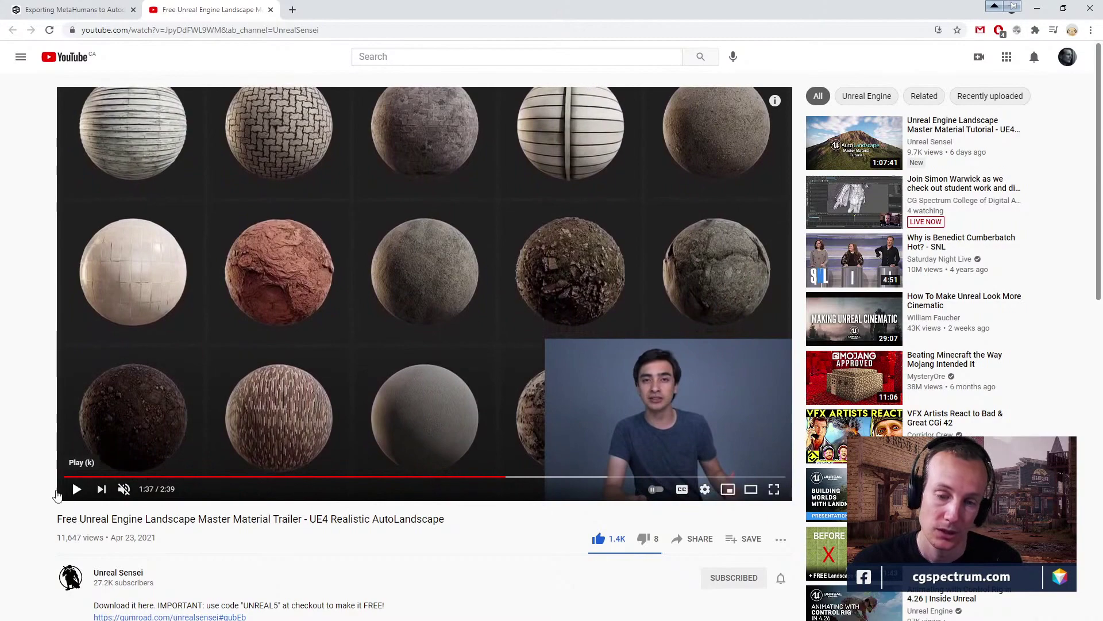
{"action": "scroll", "coordinate": [44, 526], "scroll_direction": "down", "scroll_amount": 5}
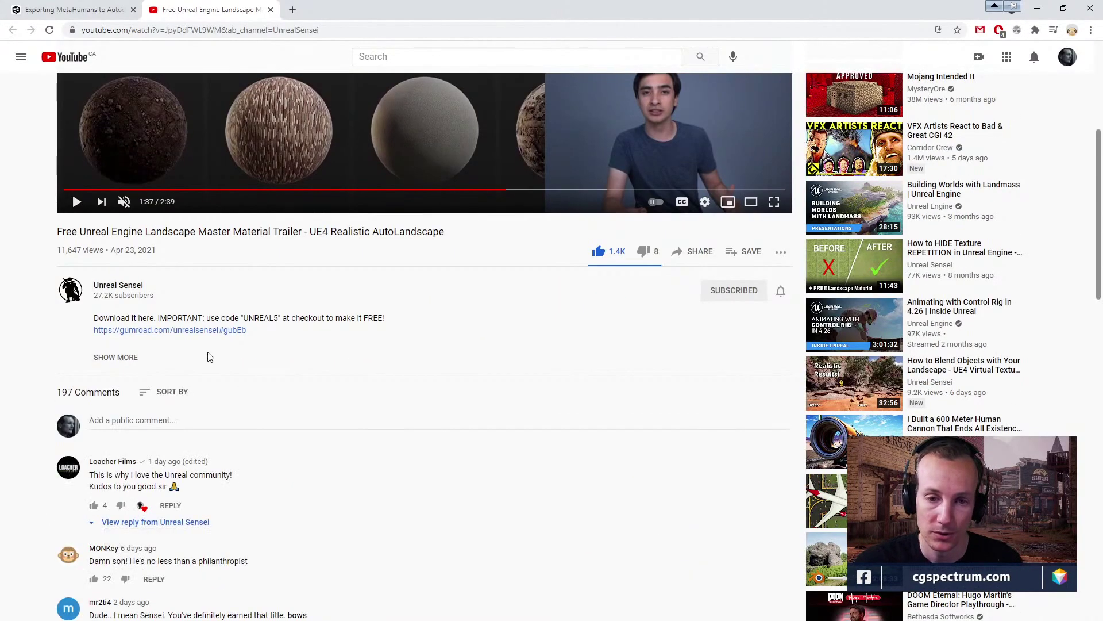
Open the Gumroad page linked in the trailer's description and check the AutoLandscape material's price field.
{"action": "left_click", "coordinate": [212, 332]}
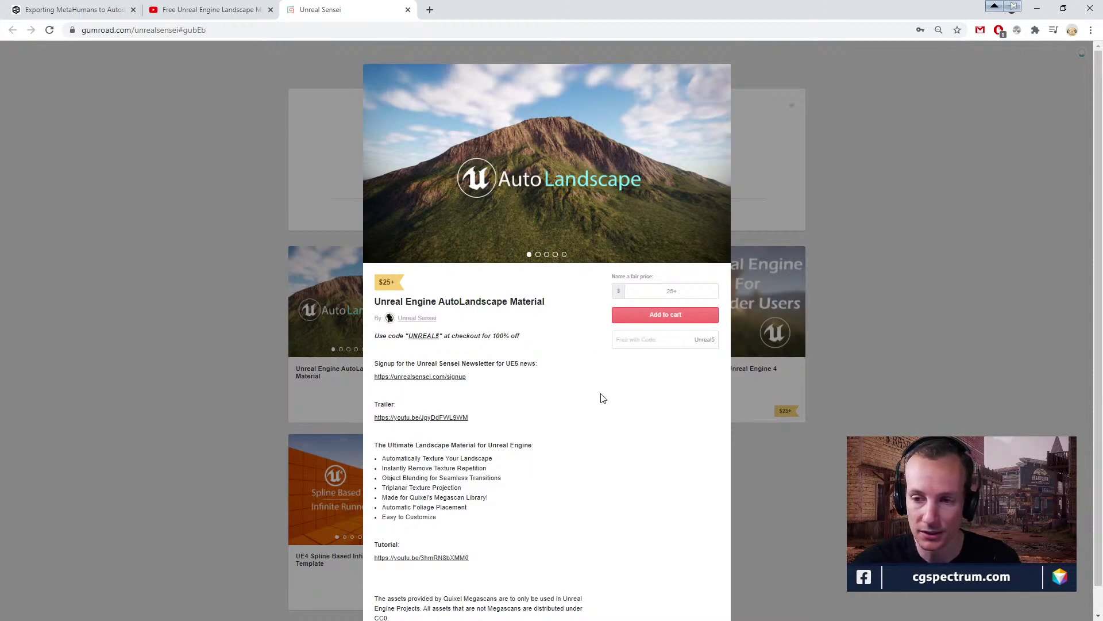
{"action": "left_click", "coordinate": [672, 290]}
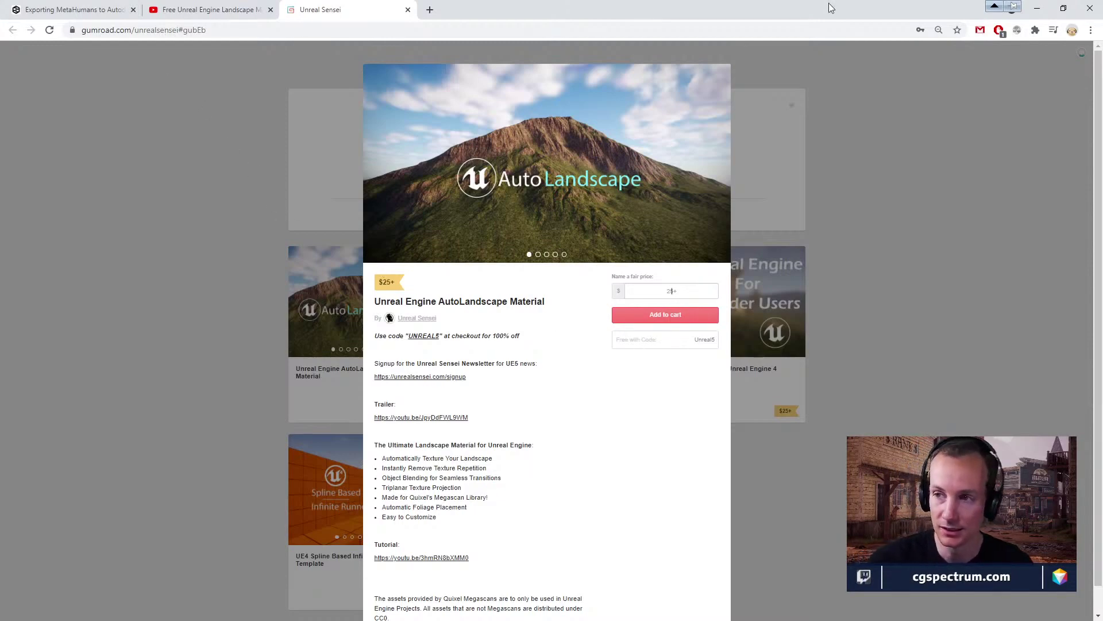
Switch to File Explorer and copy the AutoLandscape426 archive from the AssetLibrary folder in D:\Collectivision\CGSpectrum.
{"action": "key", "text": "alt+Tab"}
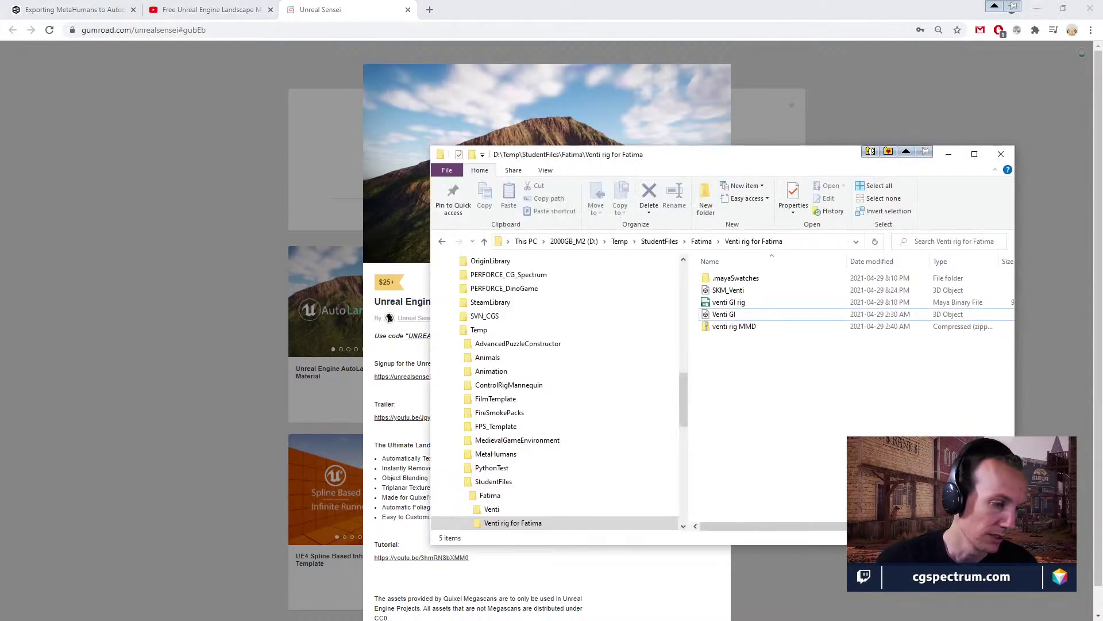
{"action": "scroll", "coordinate": [655, 414], "scroll_direction": "up", "scroll_amount": 8}
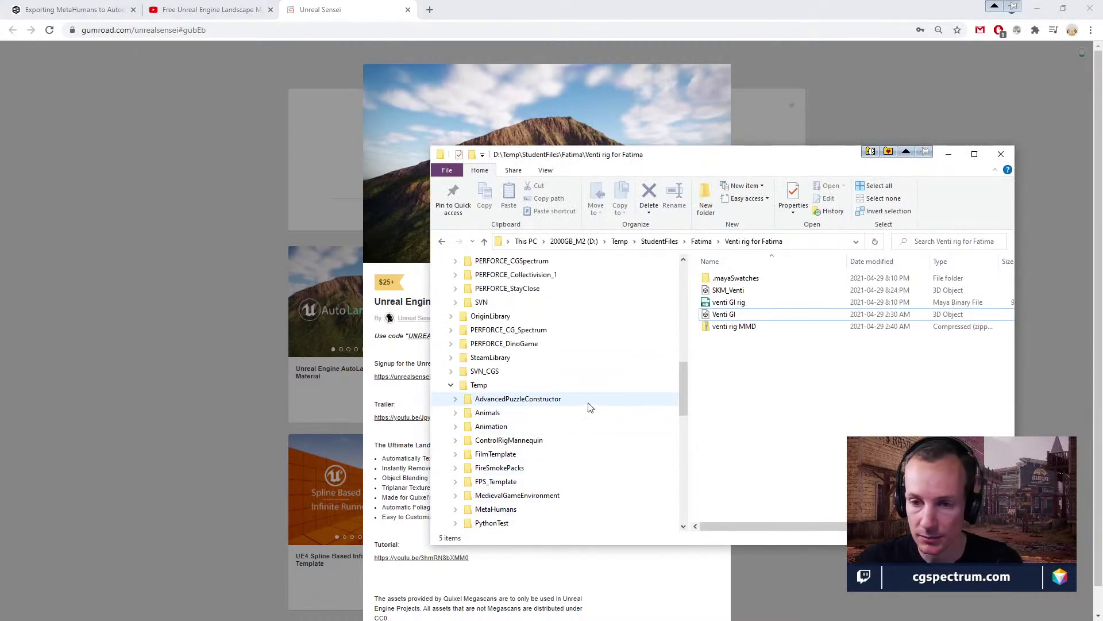
{"action": "scroll", "coordinate": [524, 377], "scroll_direction": "down", "scroll_amount": 2}
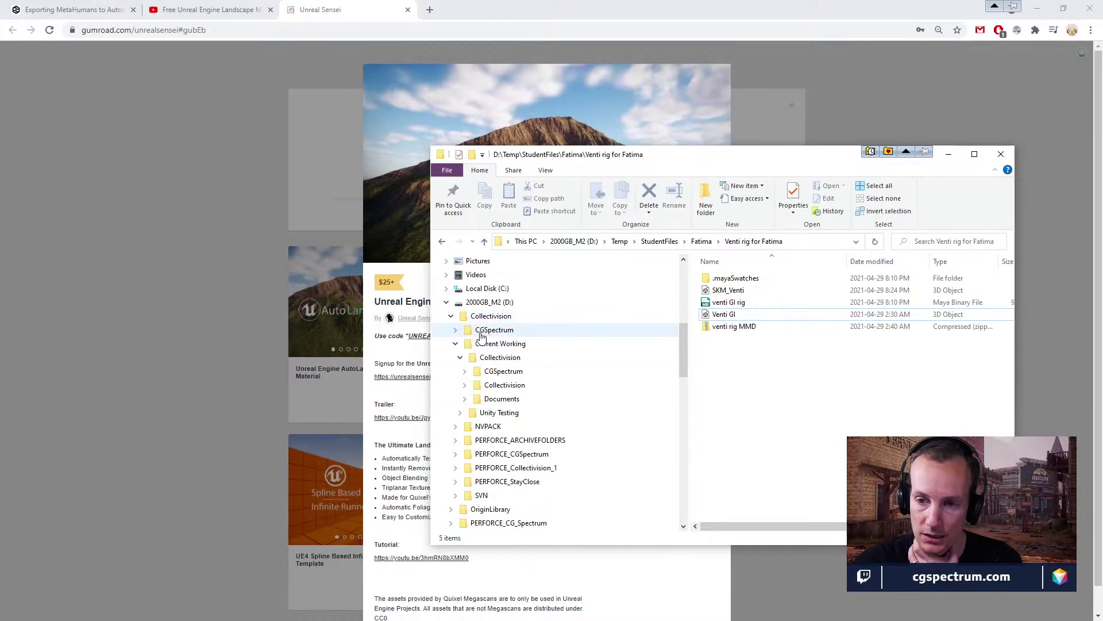
{"action": "left_click", "coordinate": [455, 330]}
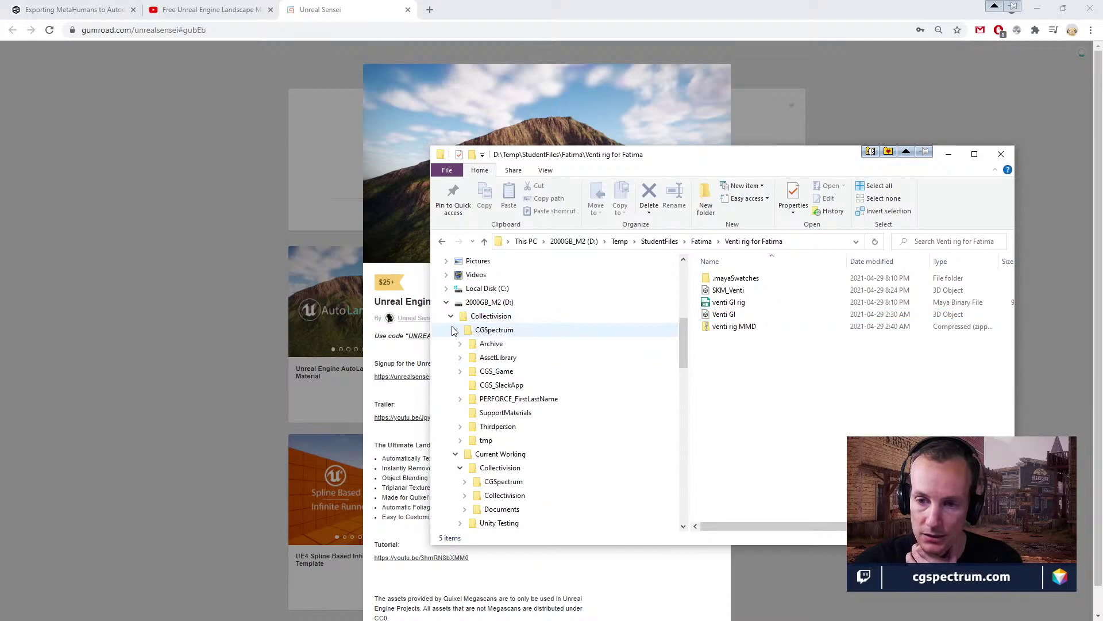
{"action": "left_click", "coordinate": [497, 357]}
{"action": "scroll", "coordinate": [747, 460], "scroll_direction": "down", "scroll_amount": 2}
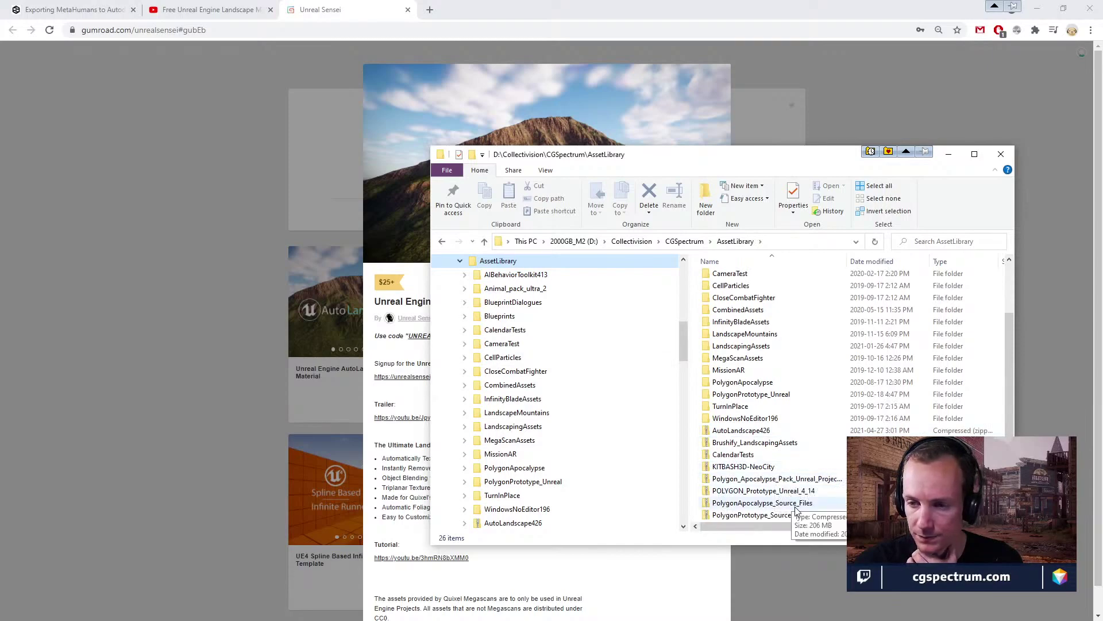
{"action": "left_click", "coordinate": [753, 442]}
{"action": "right_click", "coordinate": [747, 430]}
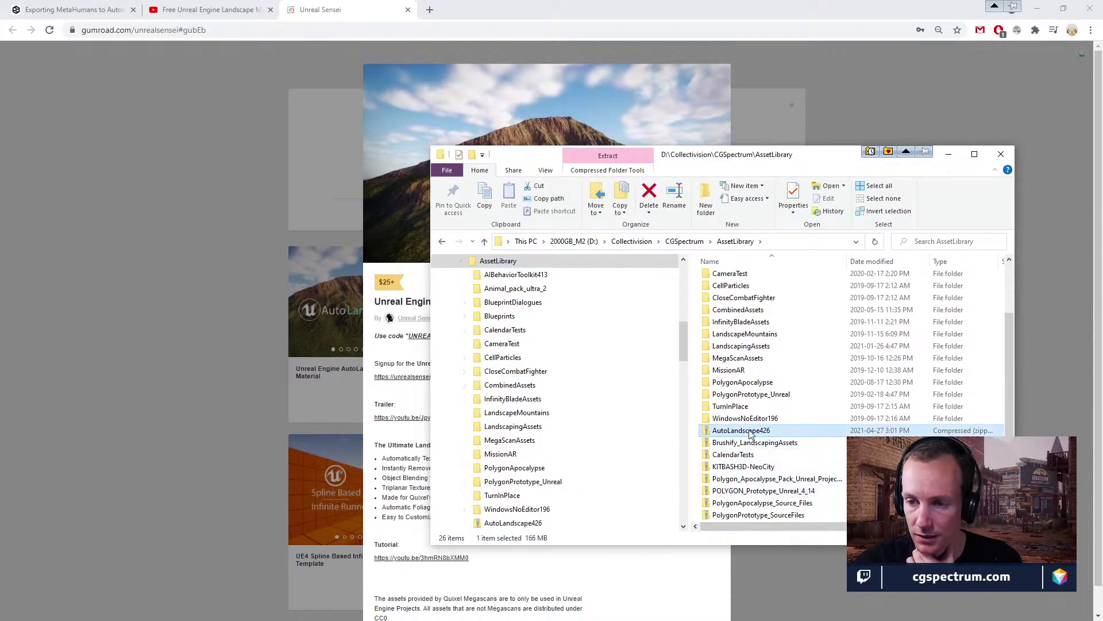
{"action": "left_click", "coordinate": [779, 362]}
Paste the copied AutoLandscape426 archive into the D:\Temp\StudentFiles folder.
{"action": "scroll", "coordinate": [575, 425], "scroll_direction": "down", "scroll_amount": 15}
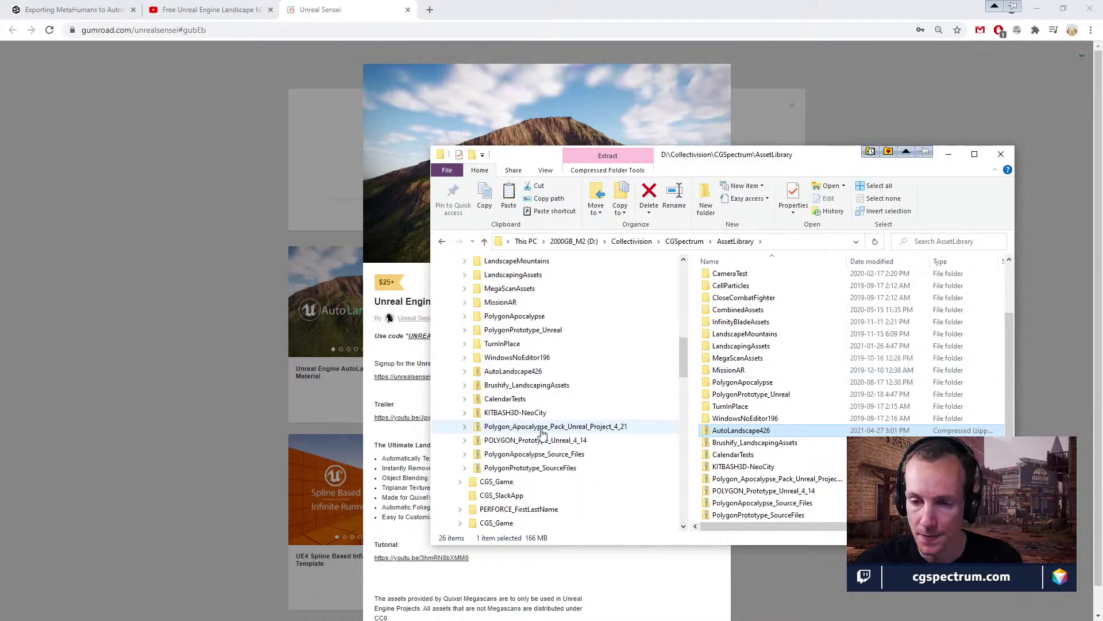
{"action": "scroll", "coordinate": [547, 442], "scroll_direction": "down", "scroll_amount": 4}
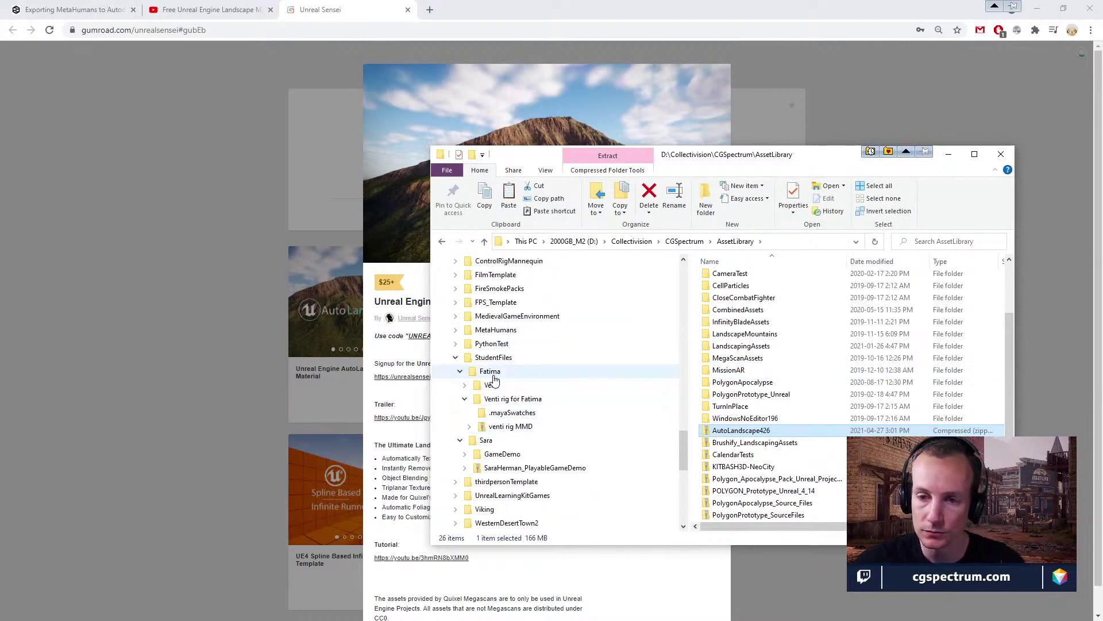
{"action": "left_click", "coordinate": [487, 359]}
{"action": "right_click", "coordinate": [732, 378]}
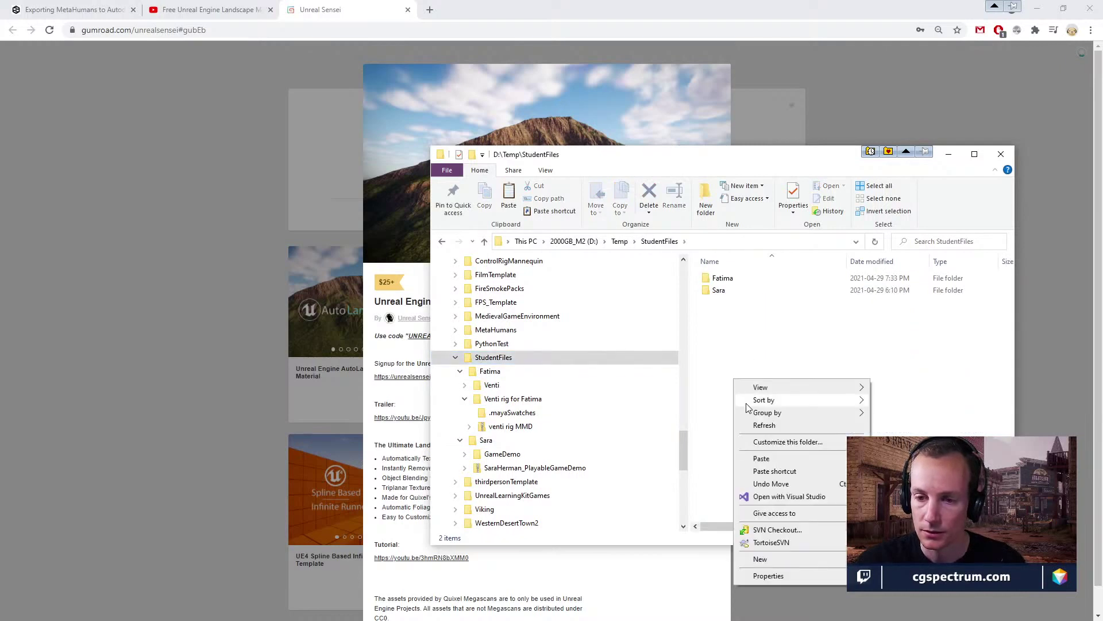
{"action": "left_click", "coordinate": [559, 343]}
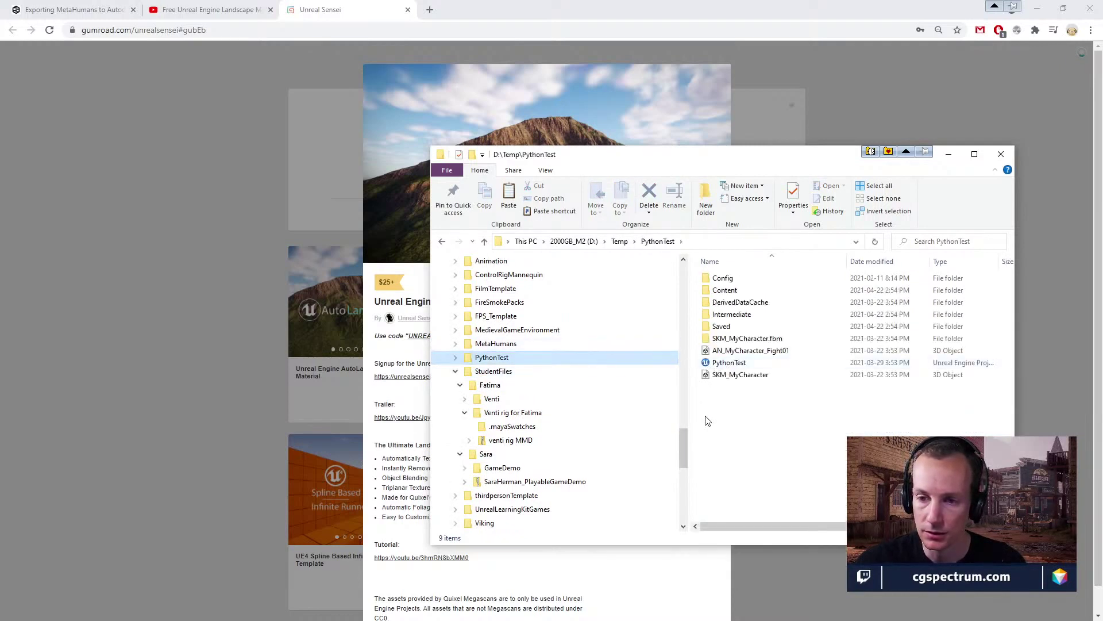
{"action": "left_click", "coordinate": [494, 372]}
{"action": "right_click", "coordinate": [762, 418]}
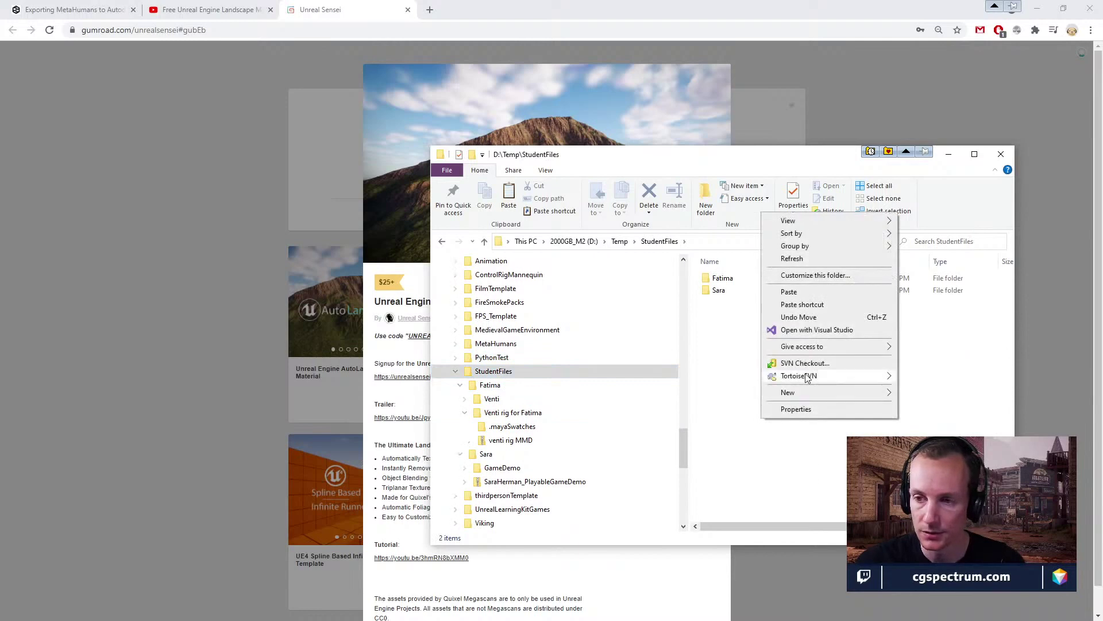
{"action": "left_click", "coordinate": [789, 291]}
Check the project files inside the AutoLandscape426 archive and extract the archive within StudentFiles.
{"action": "double_click", "coordinate": [727, 306]}
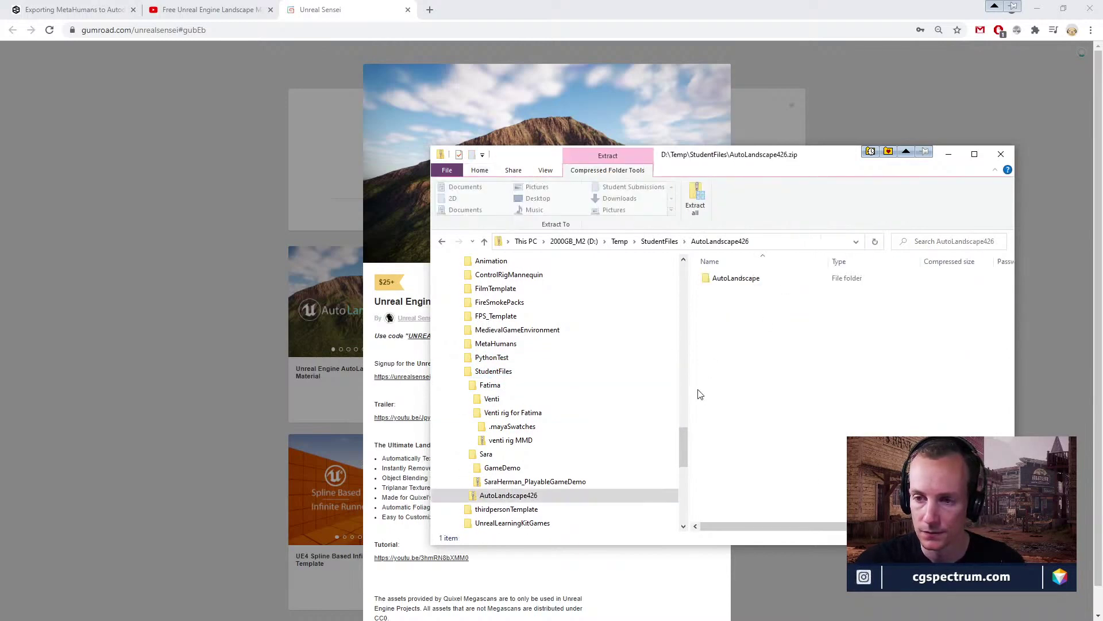
{"action": "double_click", "coordinate": [723, 278]}
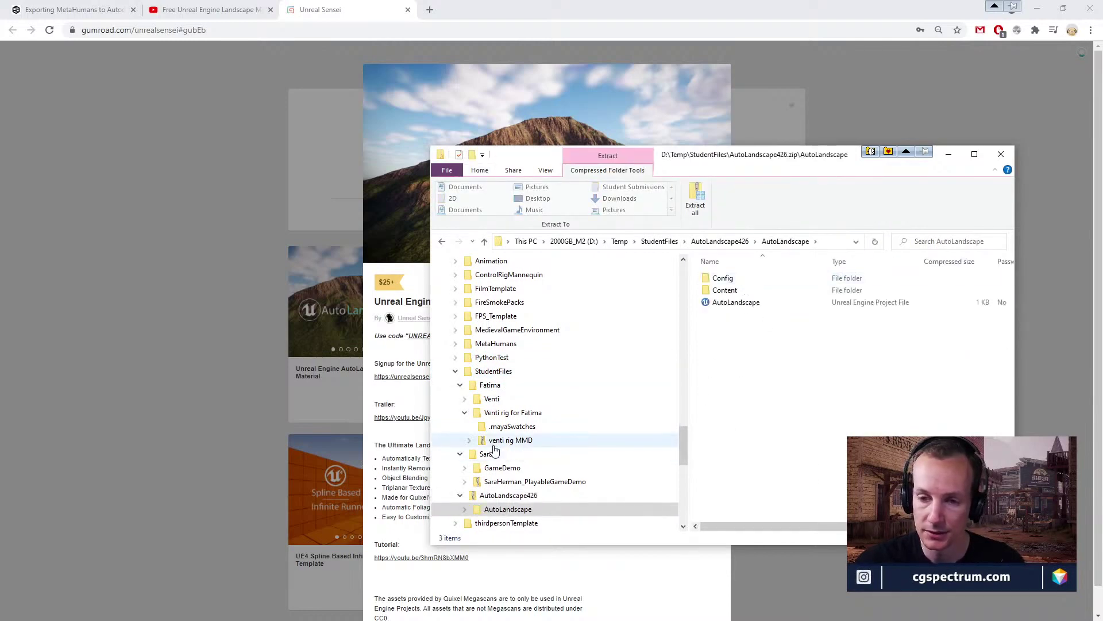
{"action": "left_click", "coordinate": [493, 371]}
{"action": "right_click", "coordinate": [718, 308]}
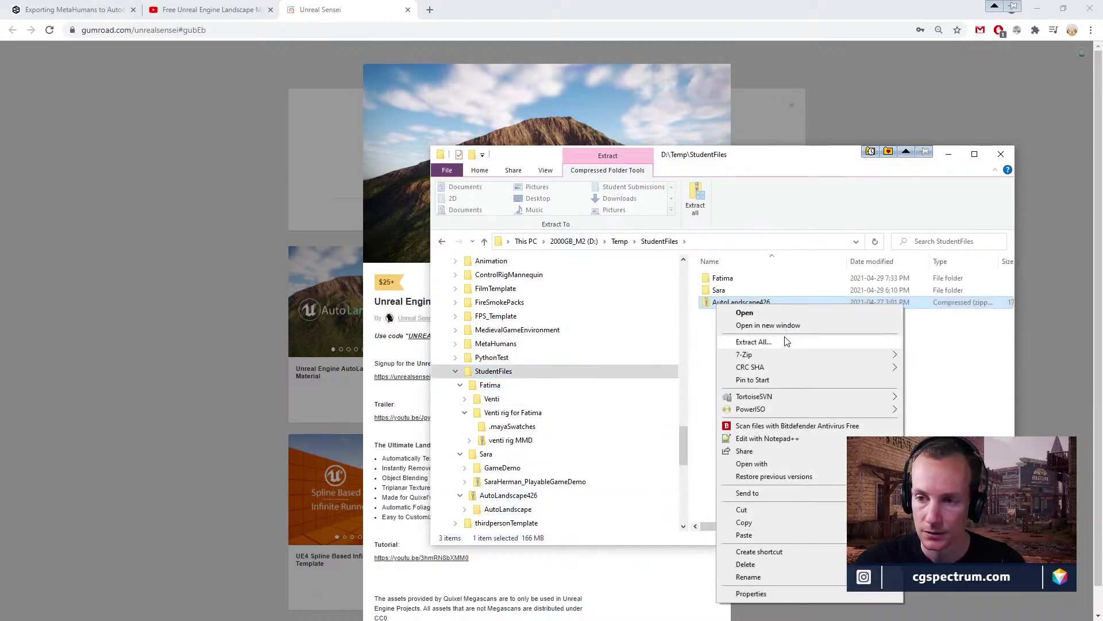
{"action": "mouse_move", "coordinate": [753, 363]}
{"action": "left_click", "coordinate": [566, 395]}
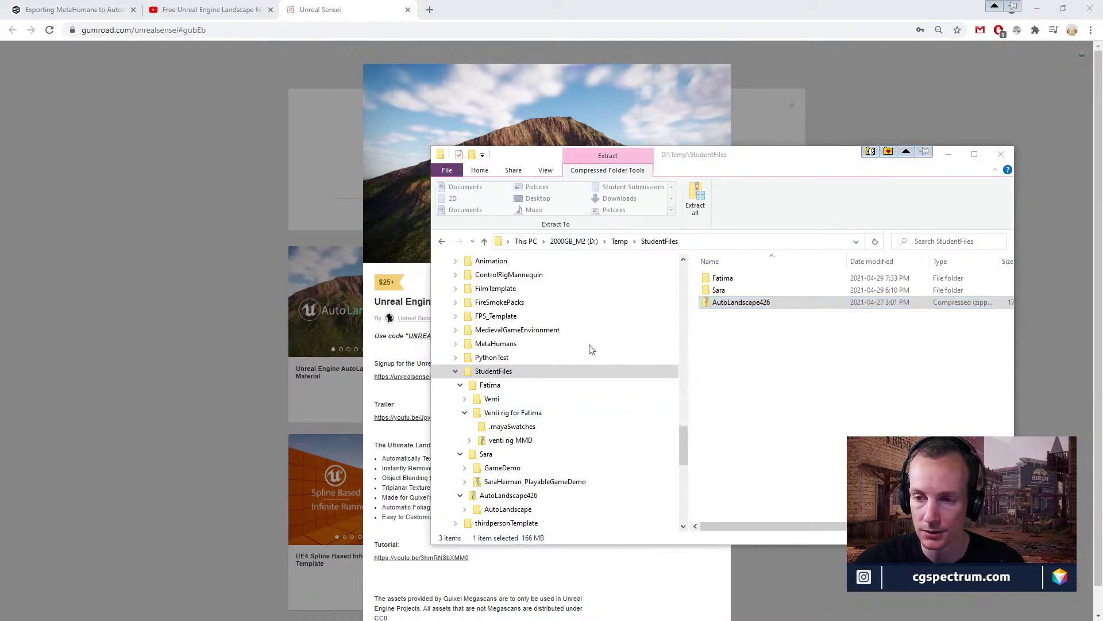
Move the extracted AutoLandscape folder into D:\Temp and delete the AutoLandscape426 archive from StudentFiles.
{"action": "scroll", "coordinate": [658, 394], "scroll_direction": "up", "scroll_amount": 3}
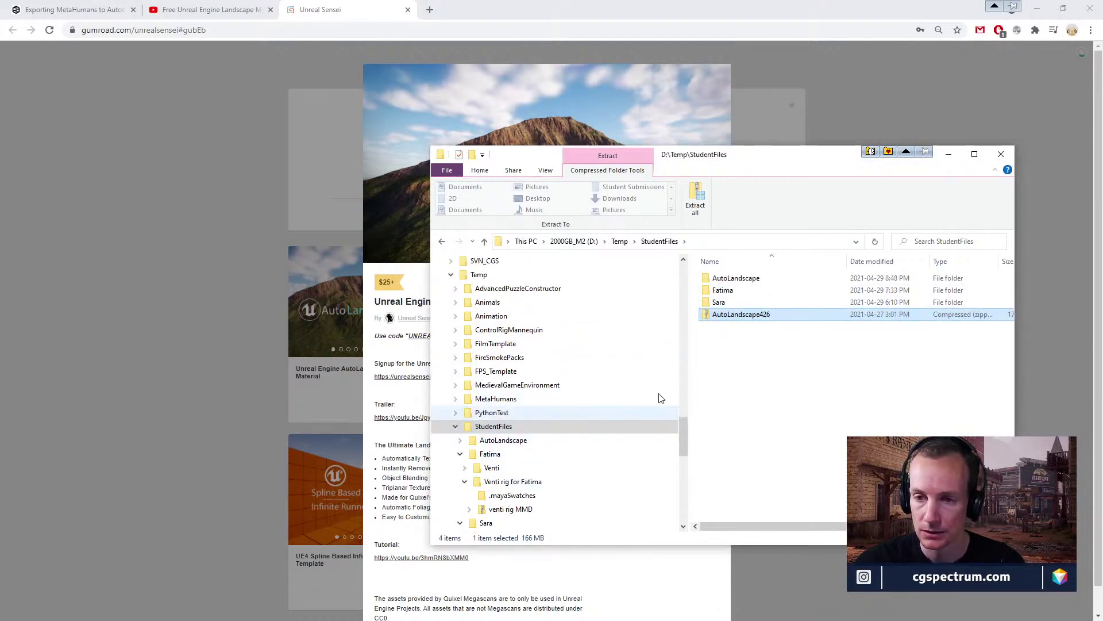
{"action": "left_click_drag", "start_coordinate": [725, 315], "coordinate": [485, 329]}
{"action": "left_click", "coordinate": [784, 302]}
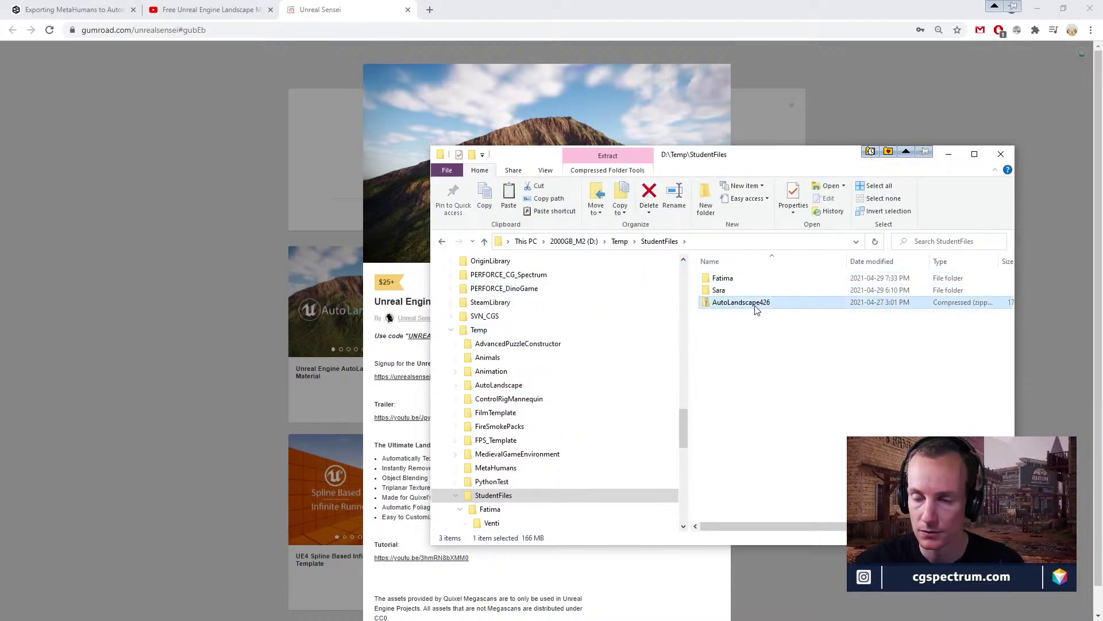
{"action": "key", "text": "Delete"}
Collapse the StudentFiles folder and launch the AutoLandscape Unreal project from D:\Temp\AutoLandscape.
{"action": "scroll", "coordinate": [494, 385], "scroll_direction": "up", "scroll_amount": 1}
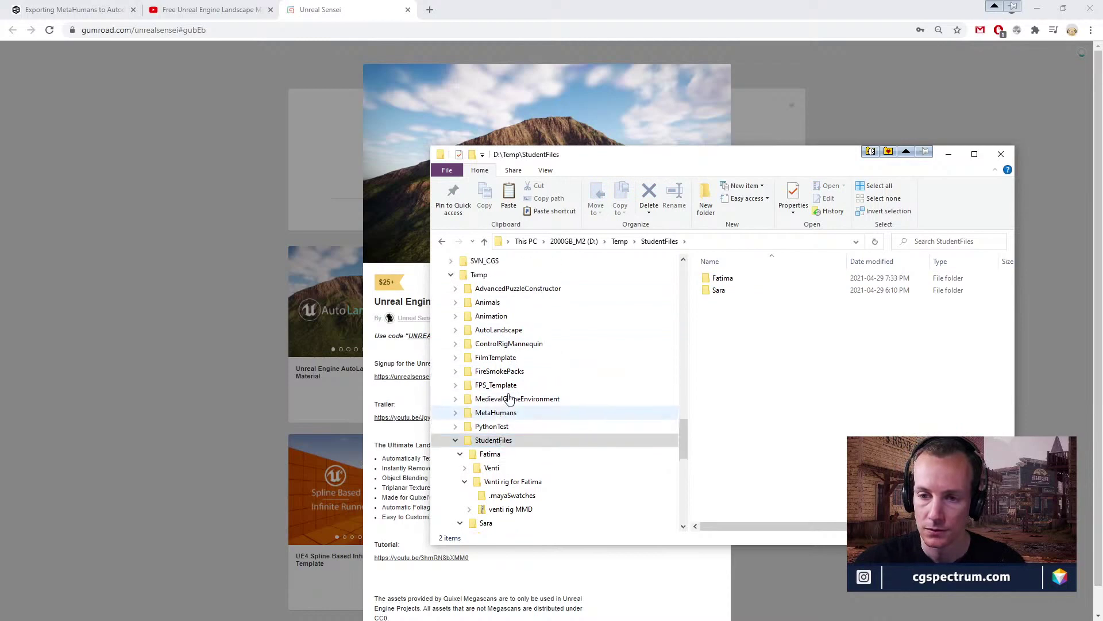
{"action": "left_click", "coordinate": [455, 439]}
{"action": "left_click", "coordinate": [526, 330]}
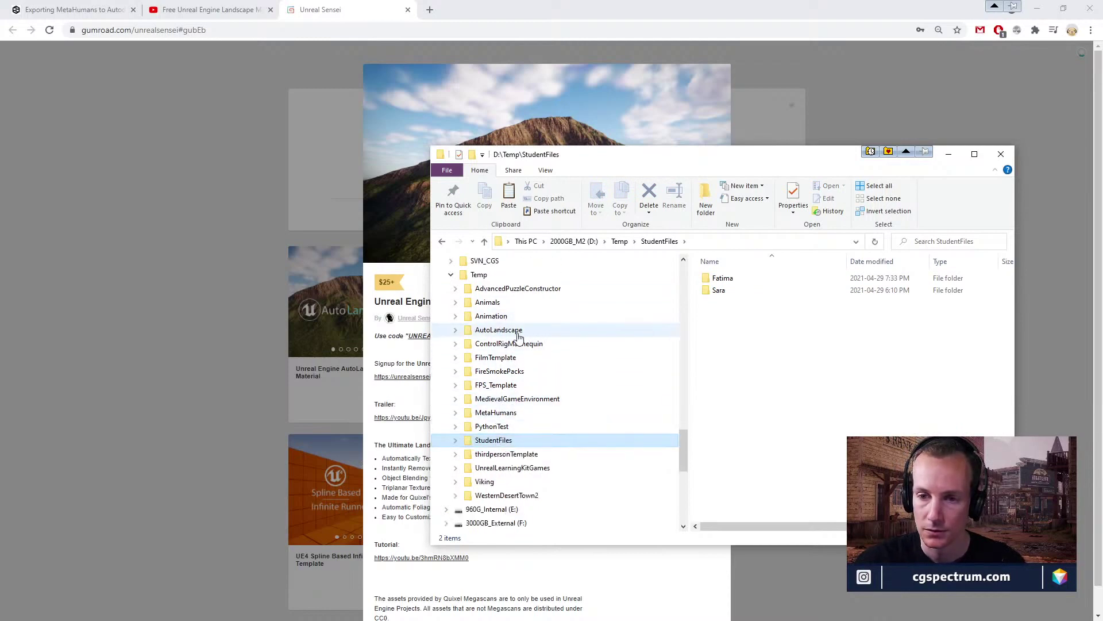
{"action": "left_click", "coordinate": [736, 303]}
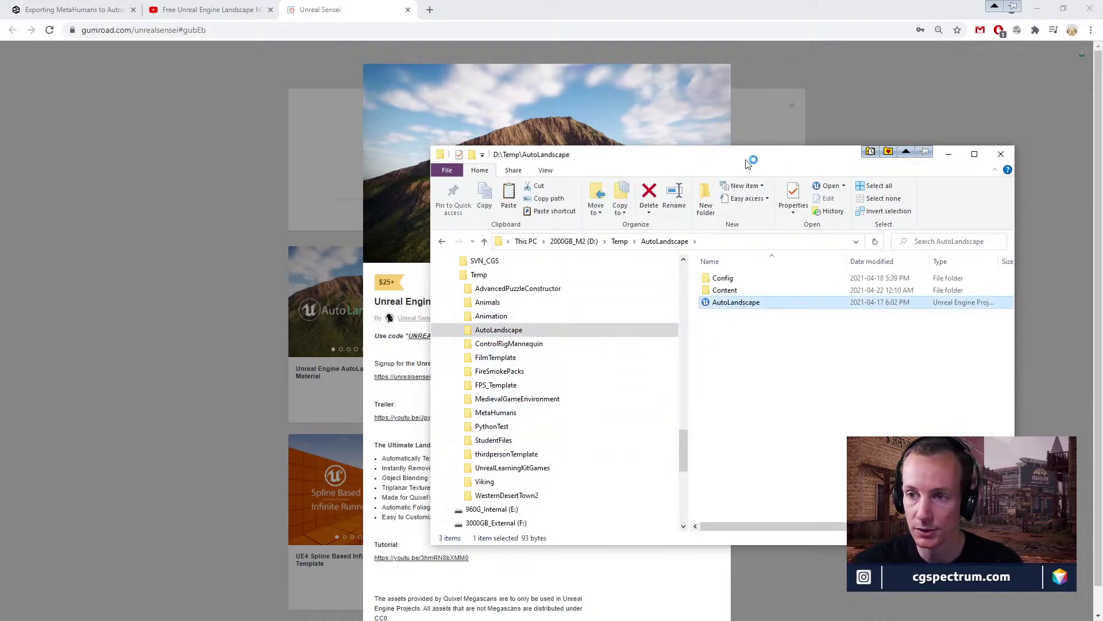
{"action": "left_click_drag", "start_coordinate": [750, 156], "coordinate": [722, 194]}
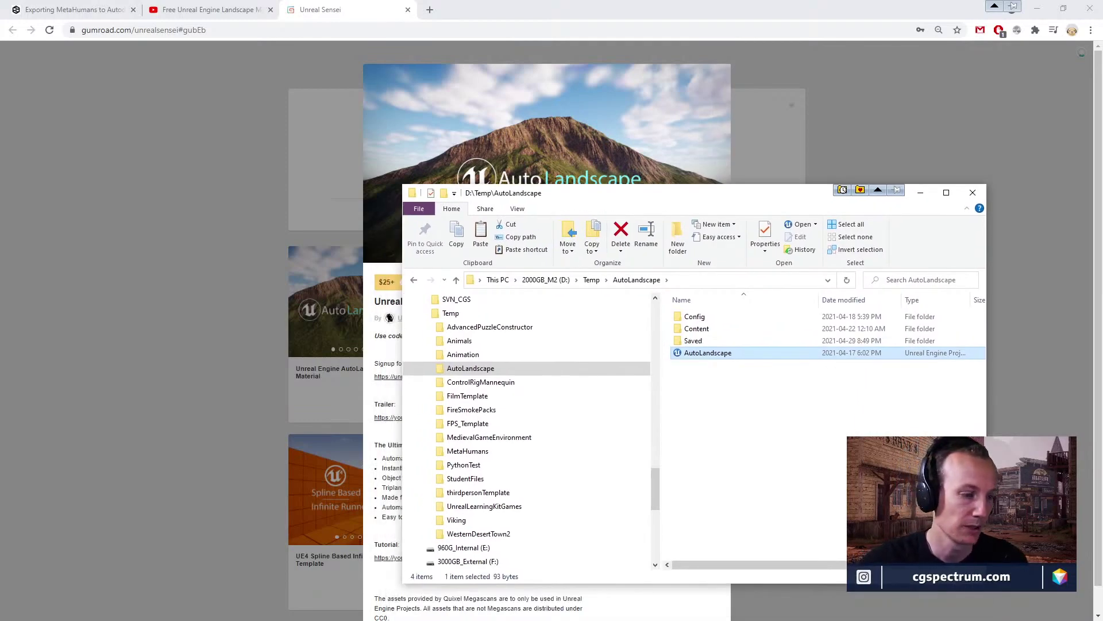
{"action": "key", "text": "Return"}
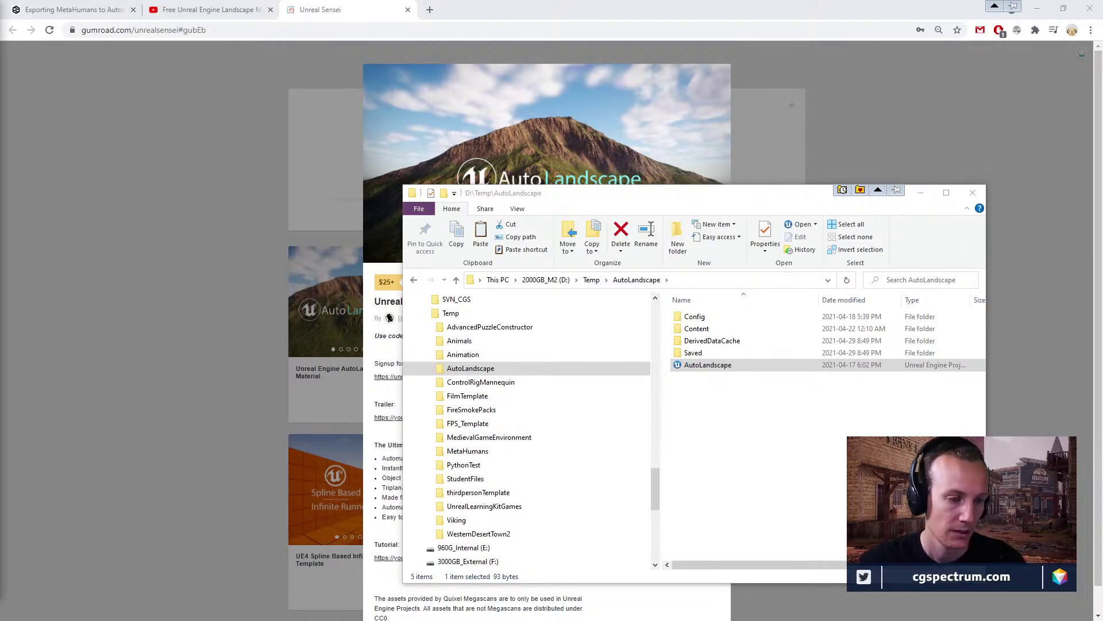
Return to the Gumroad page and look through the AutoLandscape gallery images on object blending, examples, texture repetition and customization.
{"action": "left_click", "coordinate": [669, 12]}
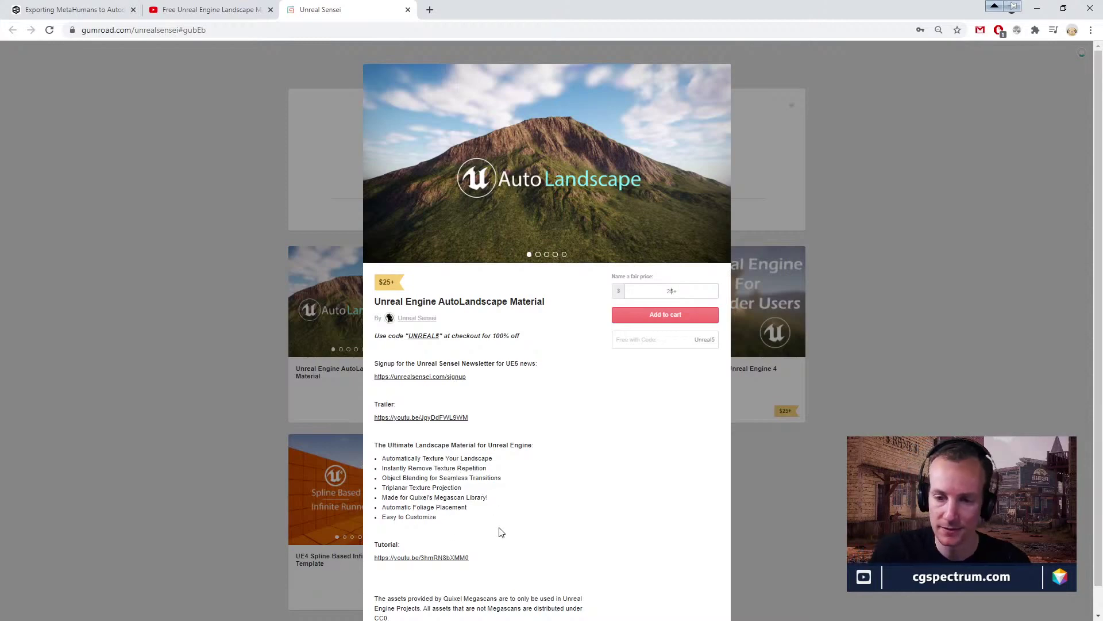
{"action": "left_click", "coordinate": [538, 254]}
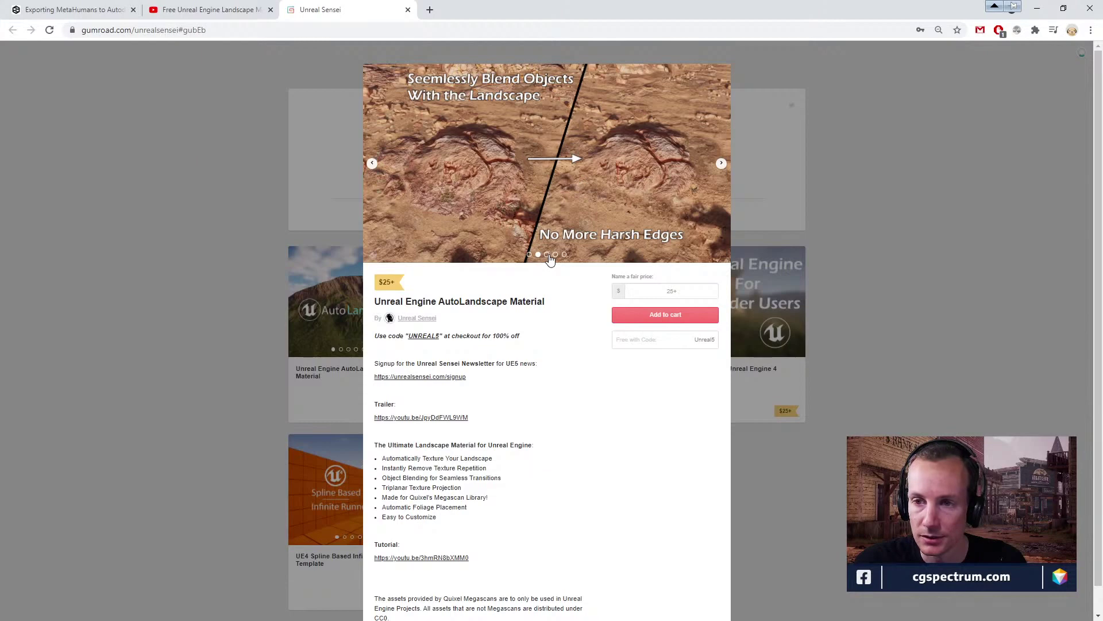
{"action": "left_click", "coordinate": [548, 255]}
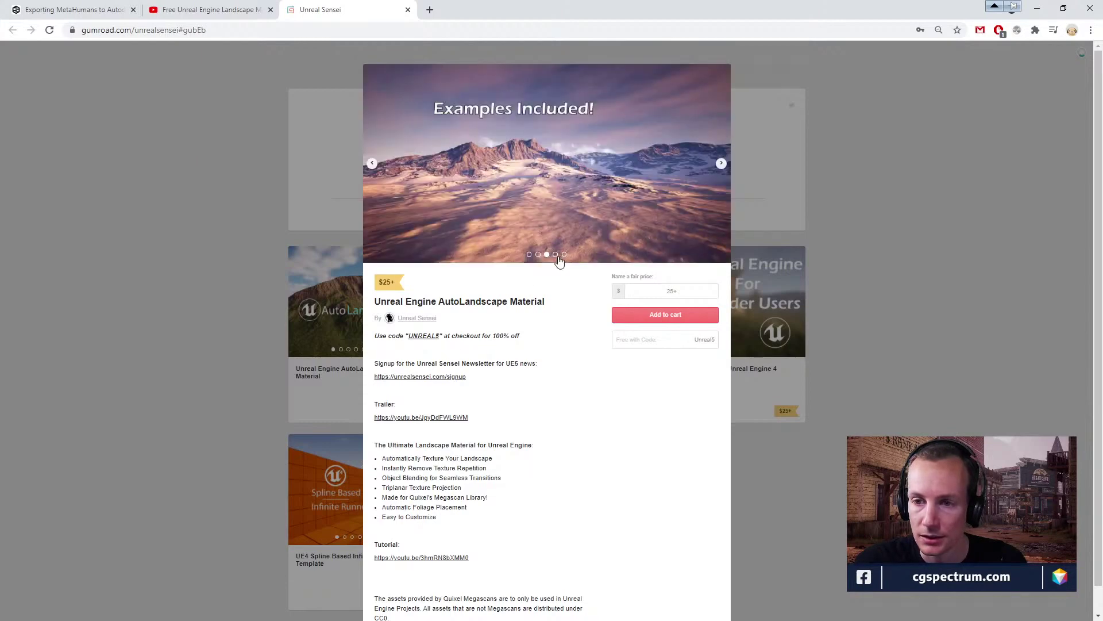
{"action": "left_click", "coordinate": [555, 256]}
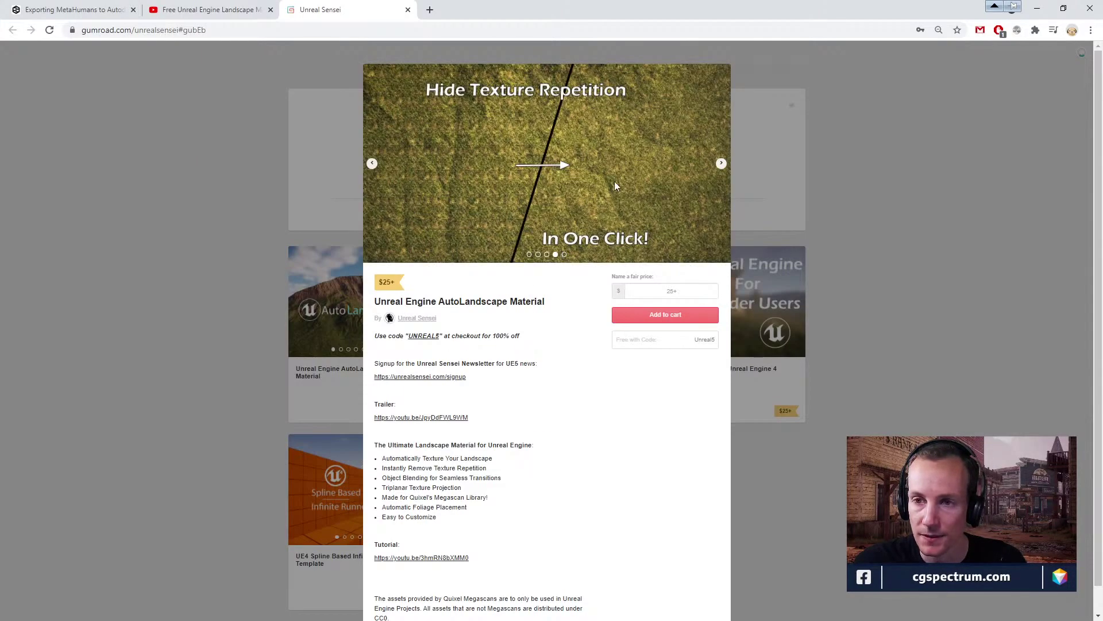
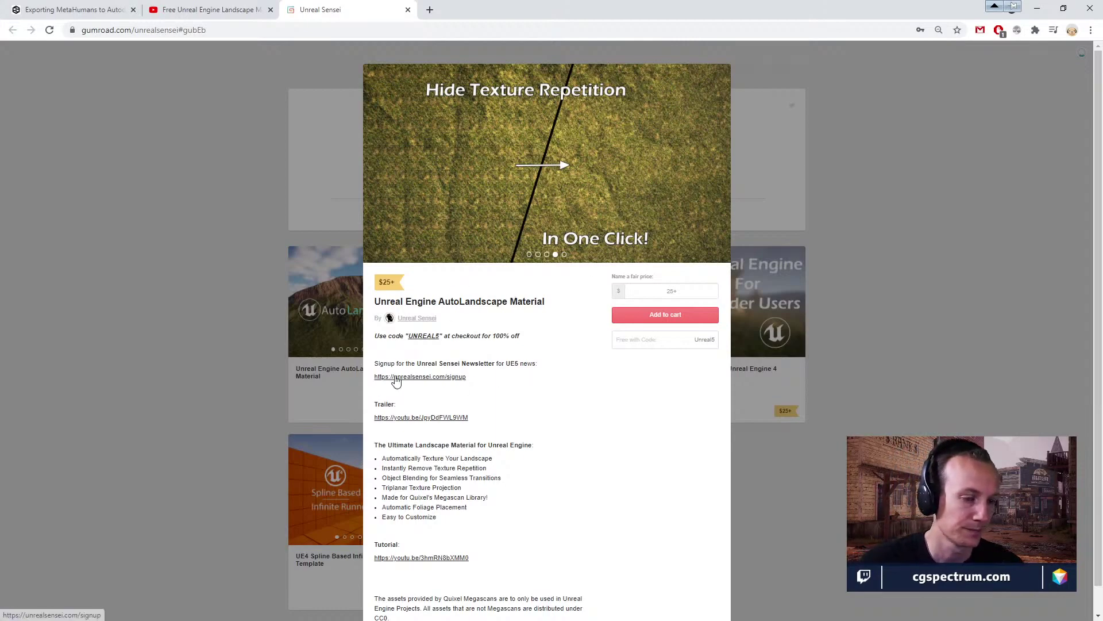
{"action": "left_click", "coordinate": [565, 255]}
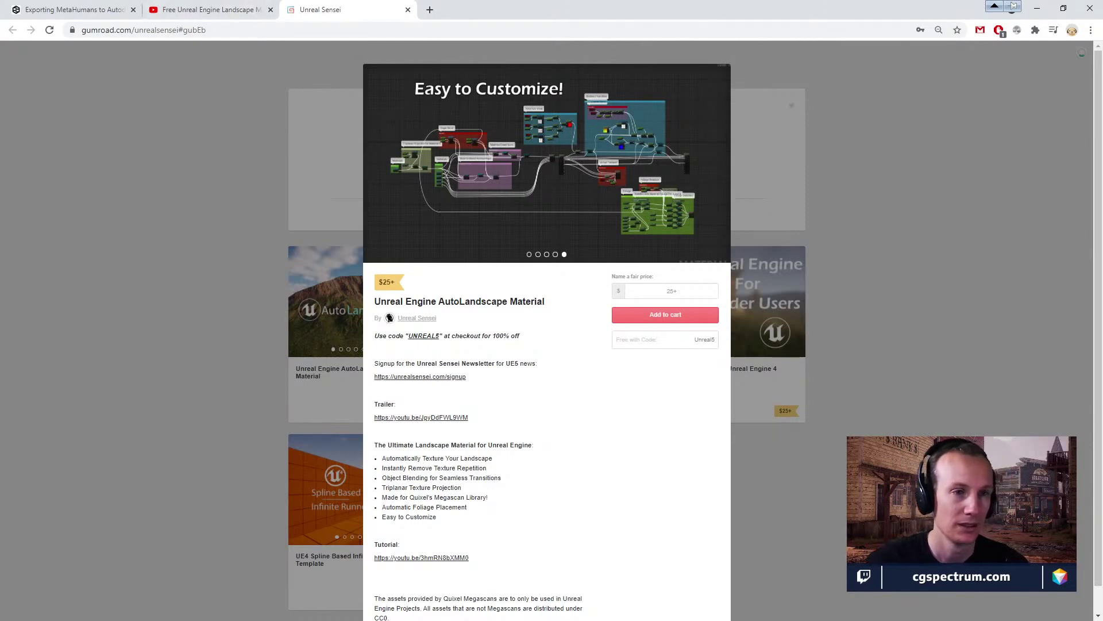
{"action": "left_click", "coordinate": [1013, 6]}
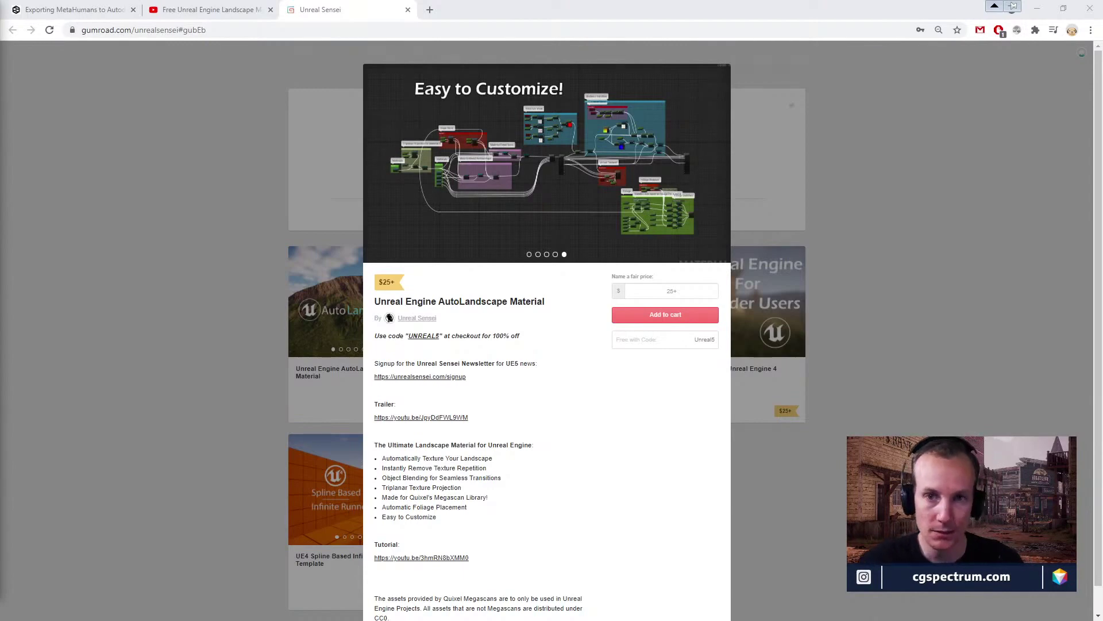
Resume the landscape material trailer on YouTube and skip ahead through its closing section to the newsletter sign-up part.
{"action": "left_click", "coordinate": [207, 11]}
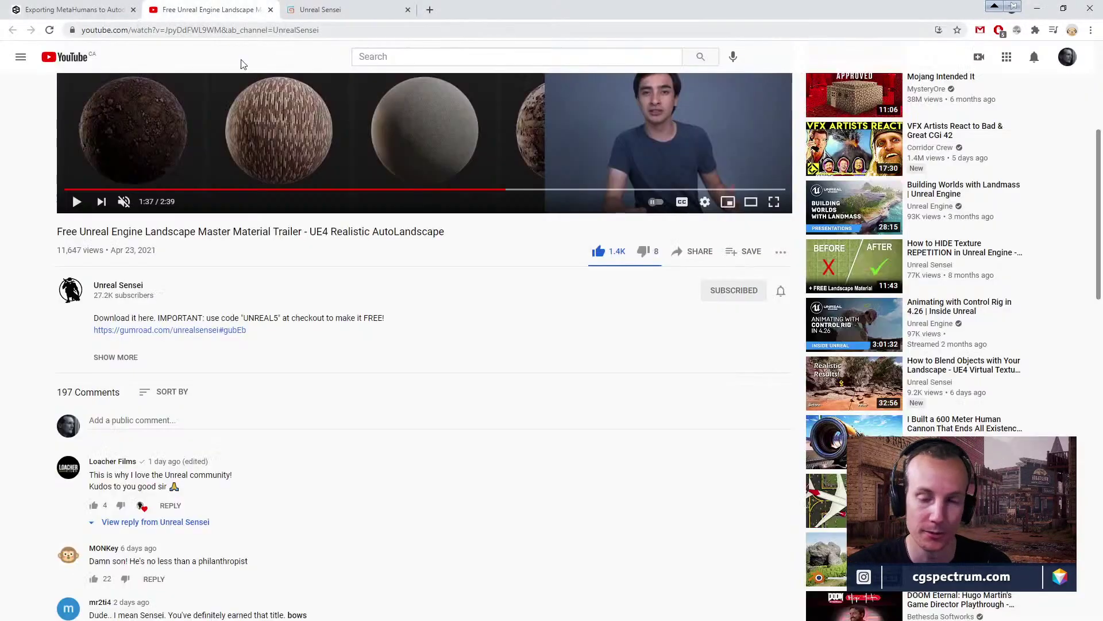
{"action": "scroll", "coordinate": [209, 446], "scroll_direction": "up", "scroll_amount": 5}
{"action": "left_click", "coordinate": [84, 498]}
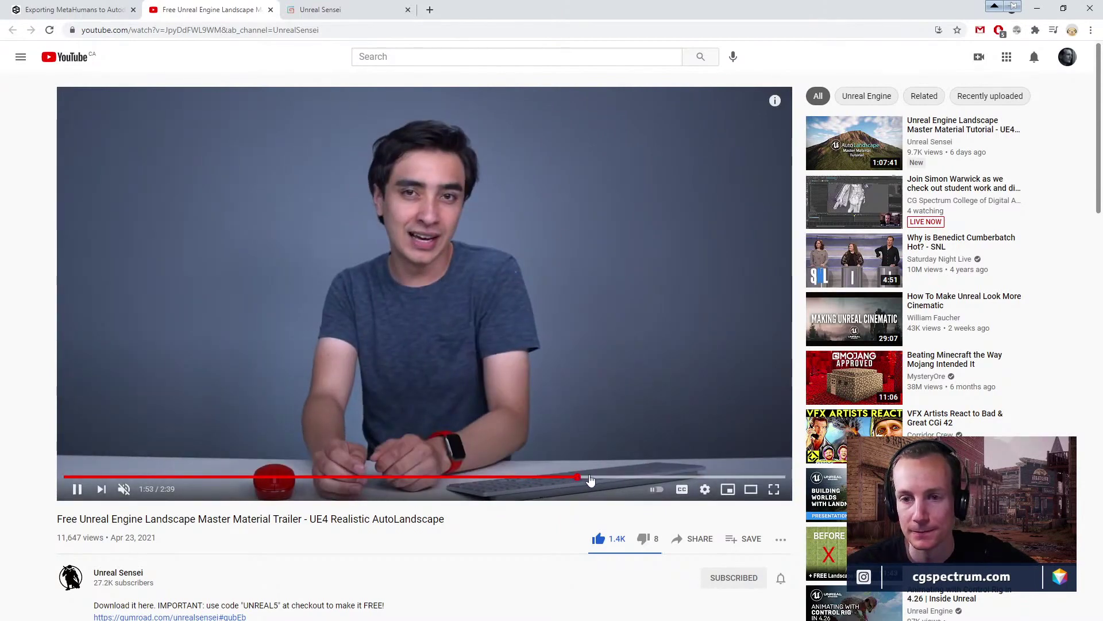
{"action": "left_click", "coordinate": [619, 477]}
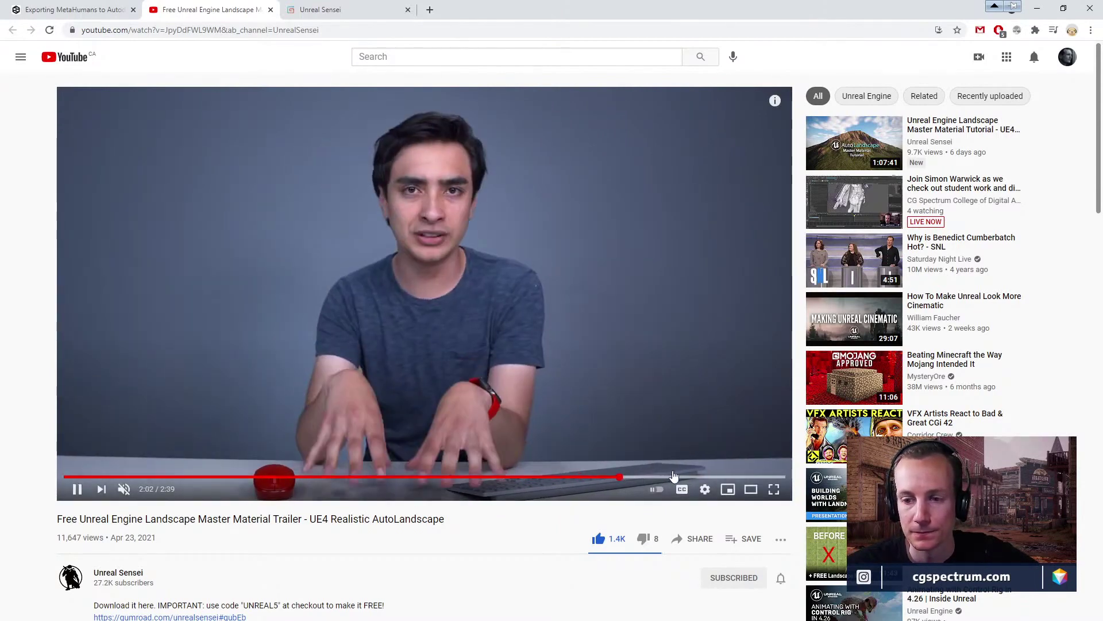
{"action": "left_click", "coordinate": [673, 477]}
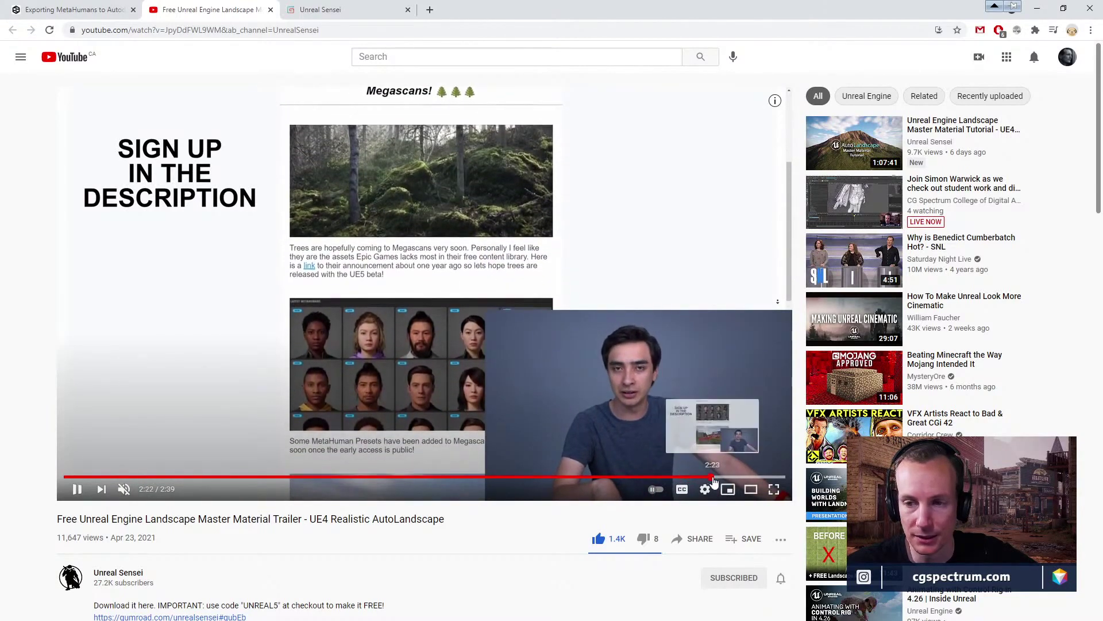
Skip through the rest of the landscape material trailer's closing section to the end of the video.
{"action": "left_click", "coordinate": [711, 477]}
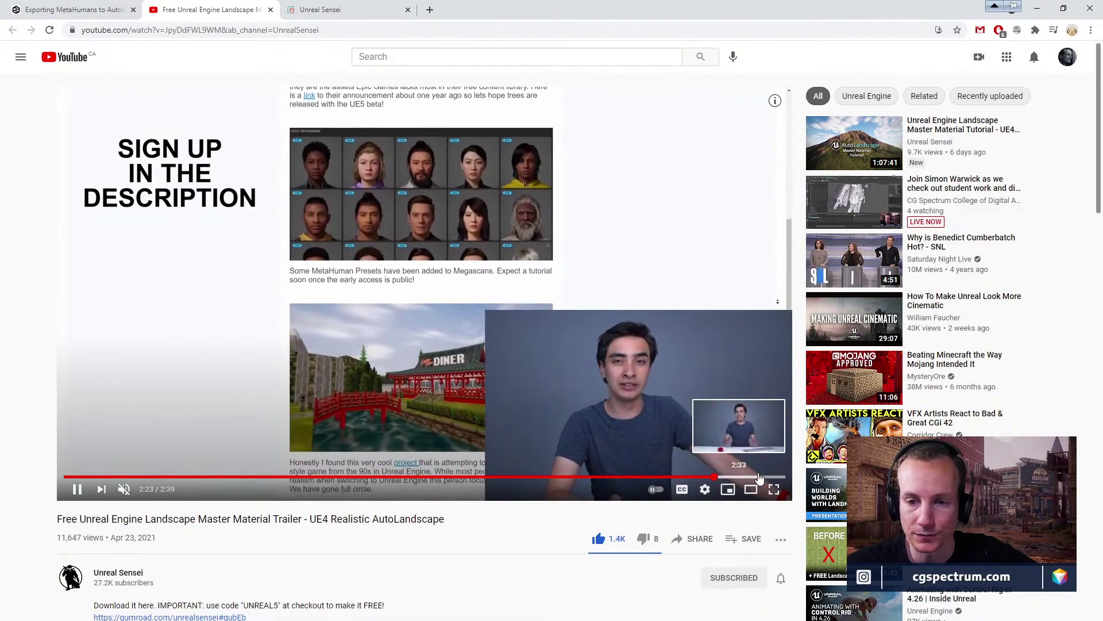
{"action": "left_click", "coordinate": [741, 477]}
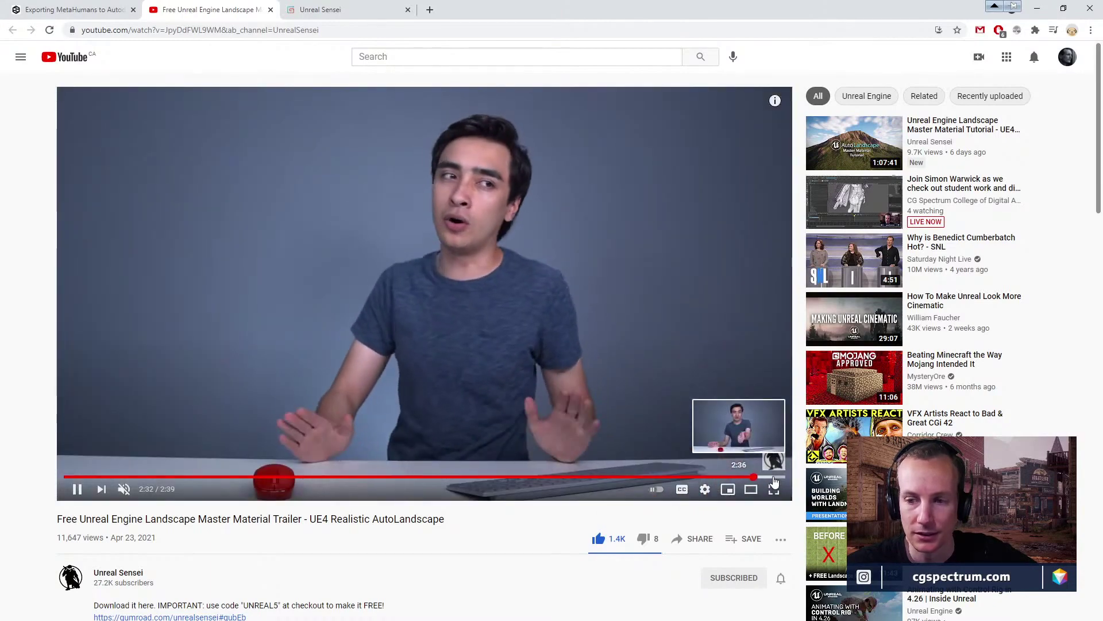
{"action": "left_click", "coordinate": [774, 477]}
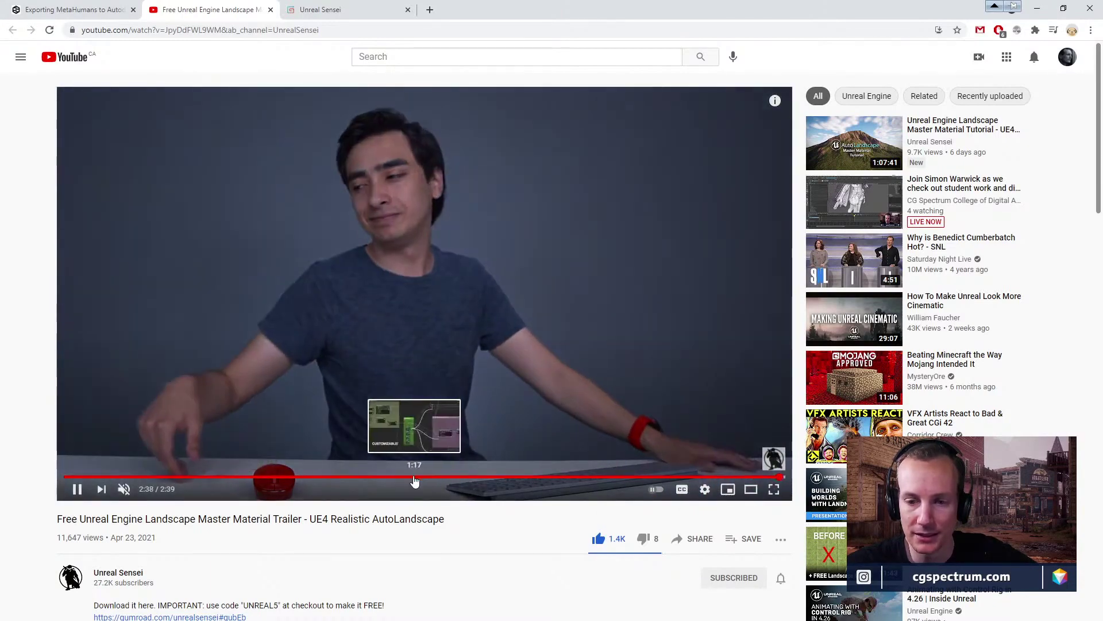
Go back through the trailer's customization, auto texturing, cell bombing and virtual texture blending parts, pausing on the virtual texture blending example.
{"action": "left_click", "coordinate": [415, 477]}
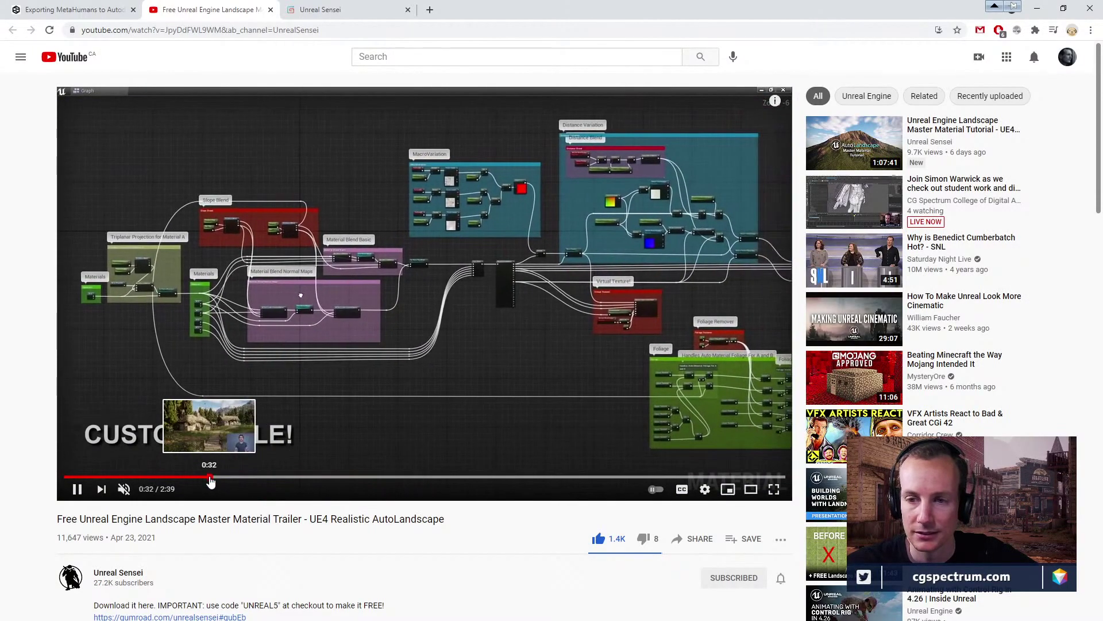
{"action": "left_click", "coordinate": [211, 478]}
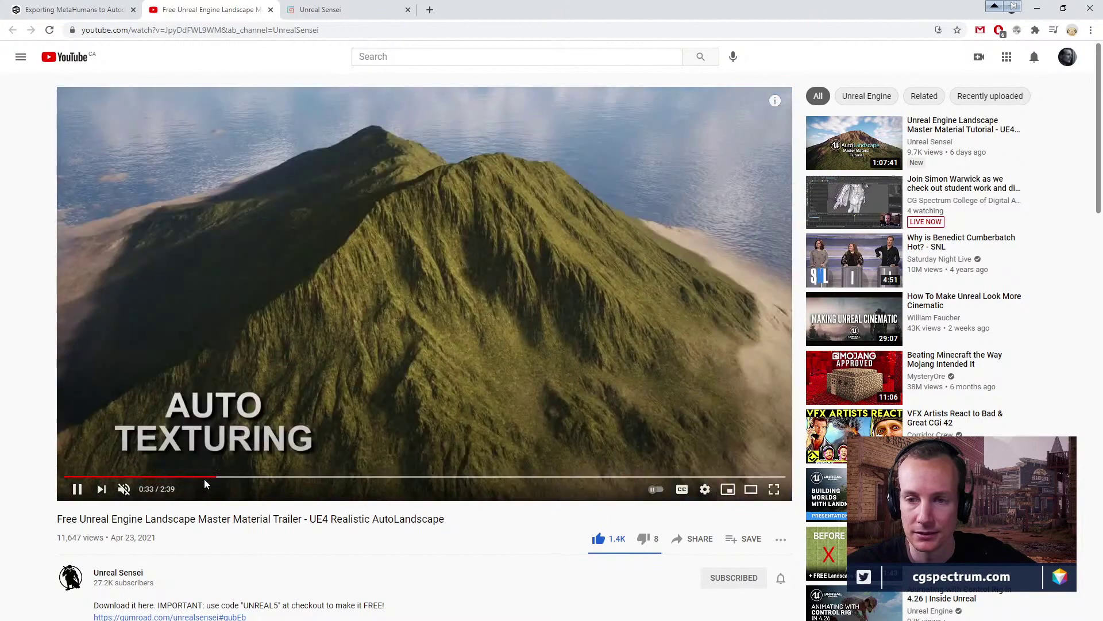
{"action": "left_click", "coordinate": [246, 477]}
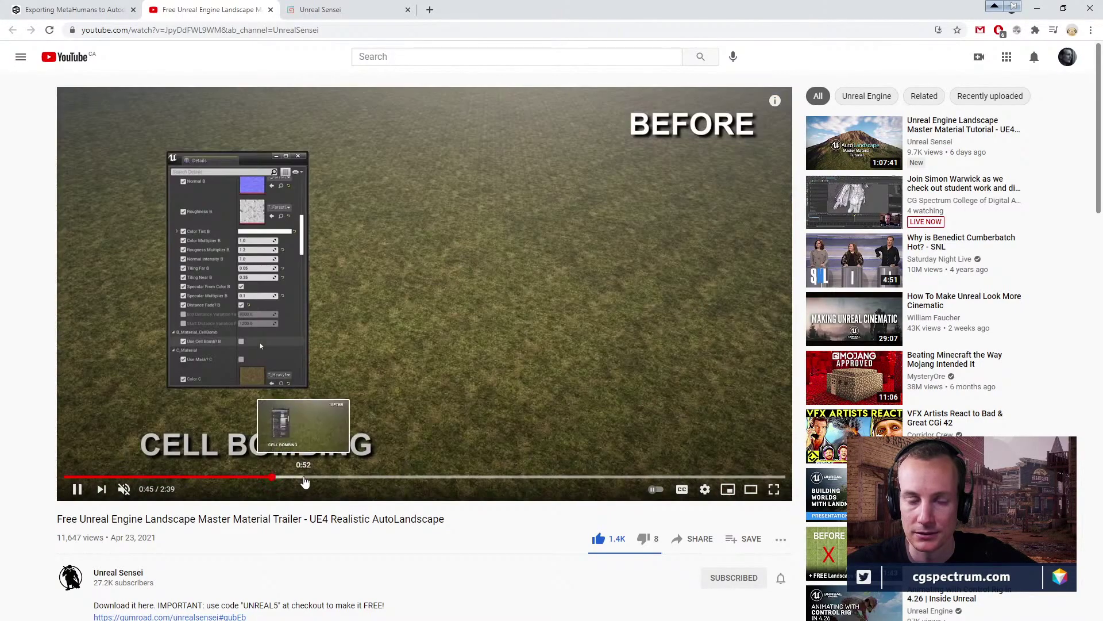
{"action": "left_click", "coordinate": [307, 477]}
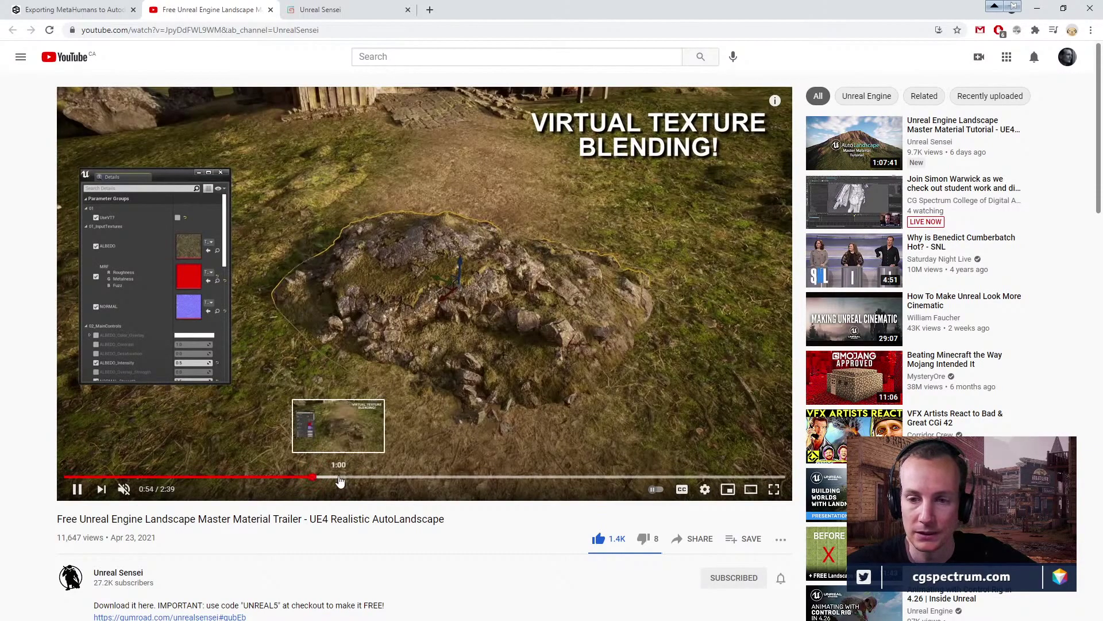
{"action": "left_click", "coordinate": [77, 489]}
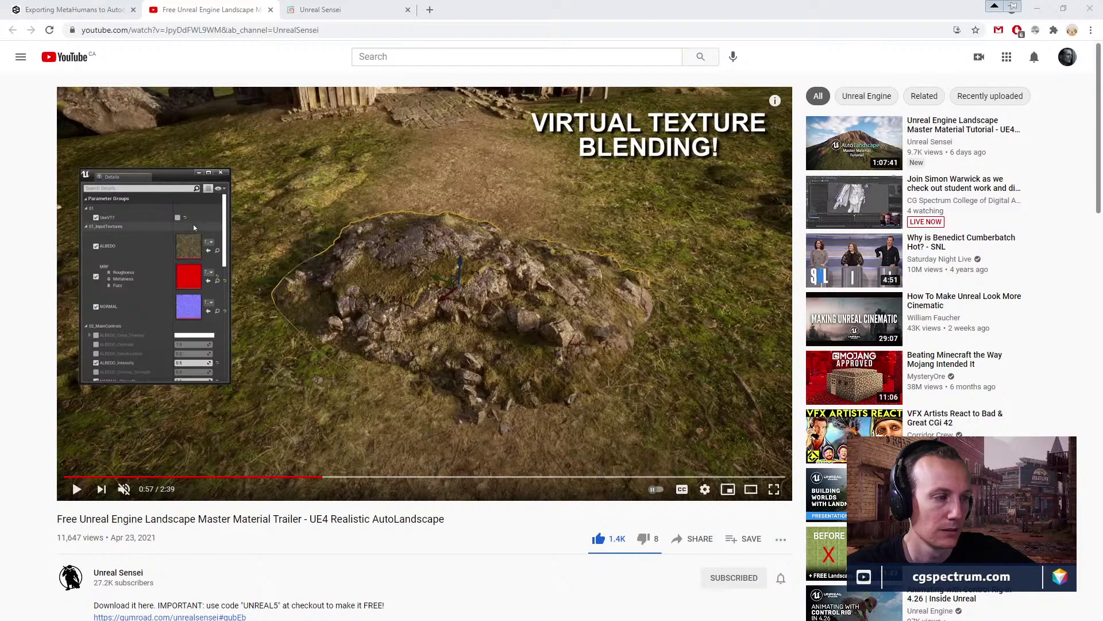
Switch to Quixel Bridge, open the MetaHuman presets and install the pending Bridge update.
{"action": "key", "text": "alt+Tab"}
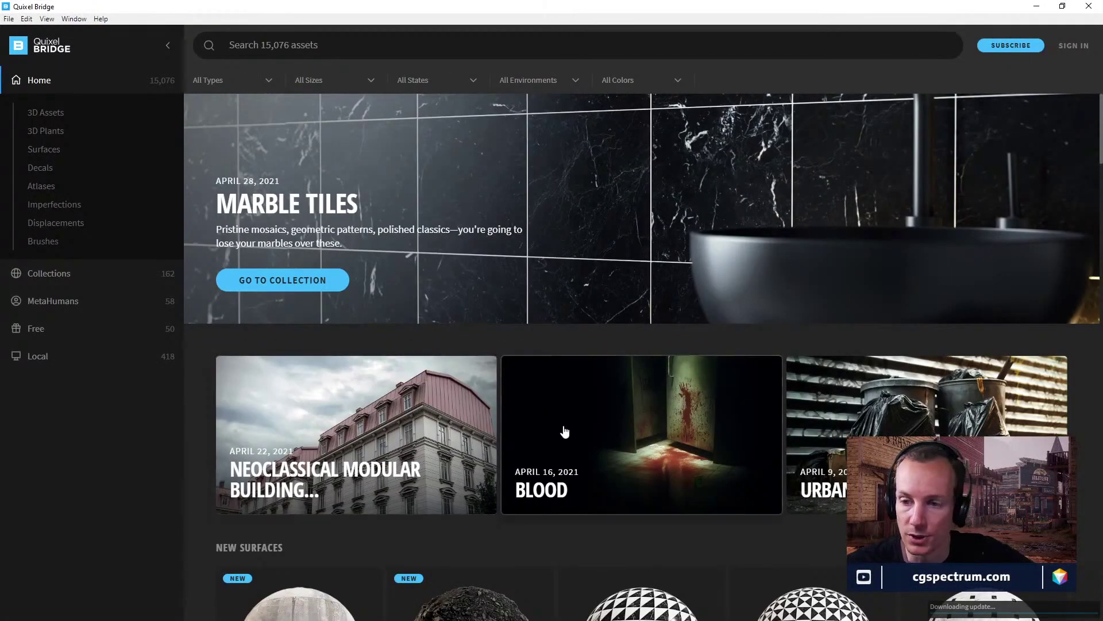
{"action": "scroll", "coordinate": [566, 365], "scroll_direction": "down", "scroll_amount": 4}
{"action": "scroll", "coordinate": [636, 433], "scroll_direction": "up", "scroll_amount": 4}
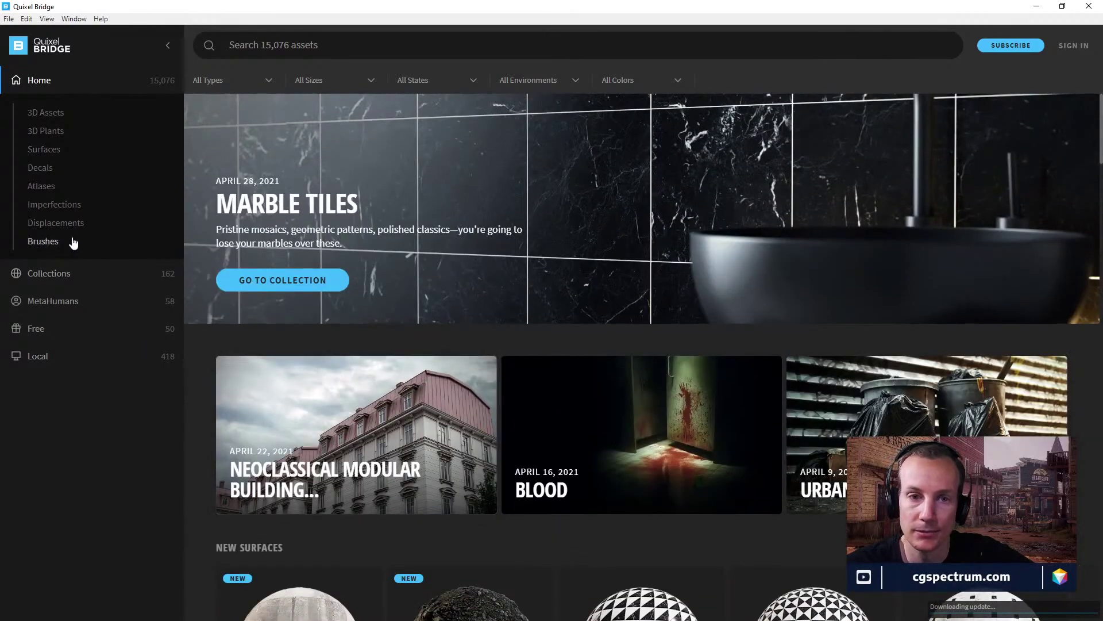
{"action": "left_click", "coordinate": [55, 305]}
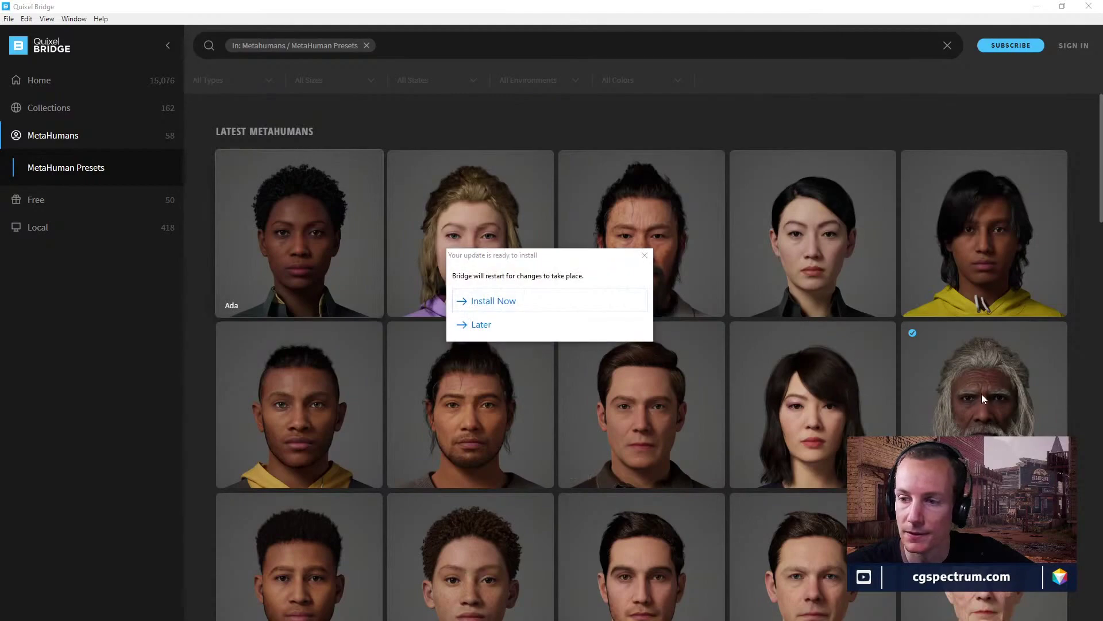
{"action": "left_click", "coordinate": [485, 309]}
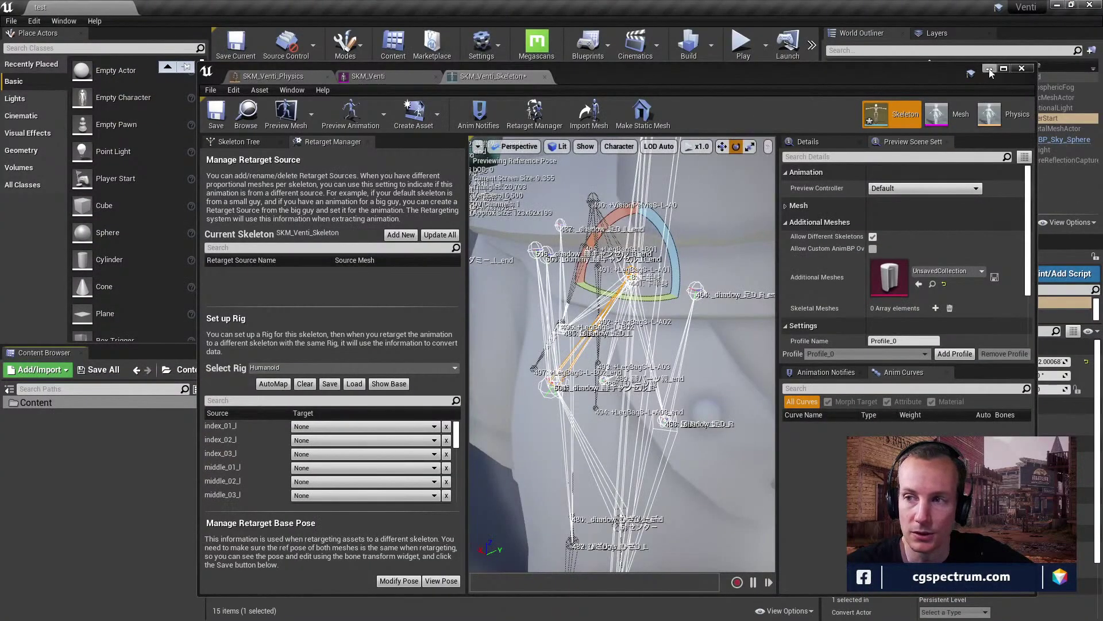
Close the SKM_Venti_Skeleton editor and the Venti Unreal project, saving the modified content.
{"action": "left_click", "coordinate": [1021, 68]}
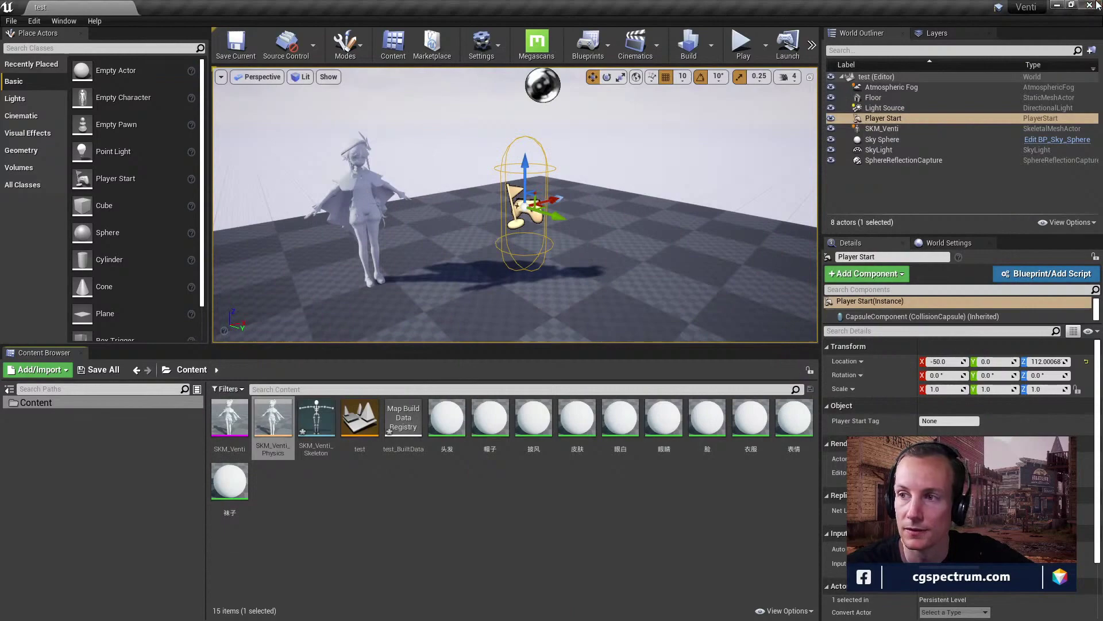
{"action": "key", "text": "ctrl+shift+s"}
{"action": "left_click", "coordinate": [611, 422]}
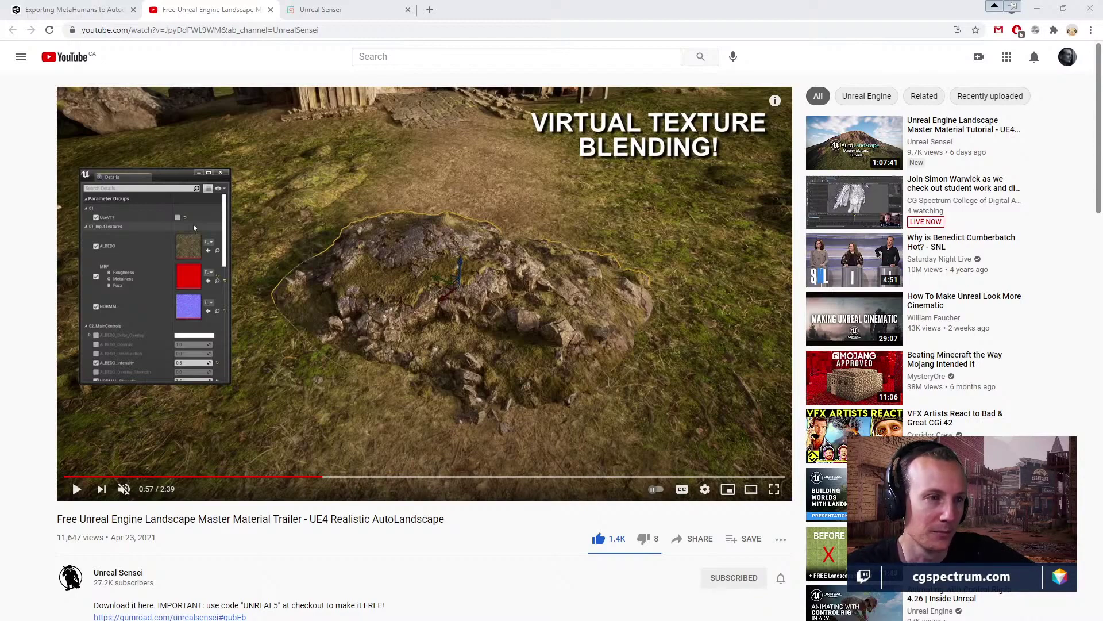
Return to the restarted Quixel Bridge and sign in to the account.
{"action": "key", "text": "alt+Tab"}
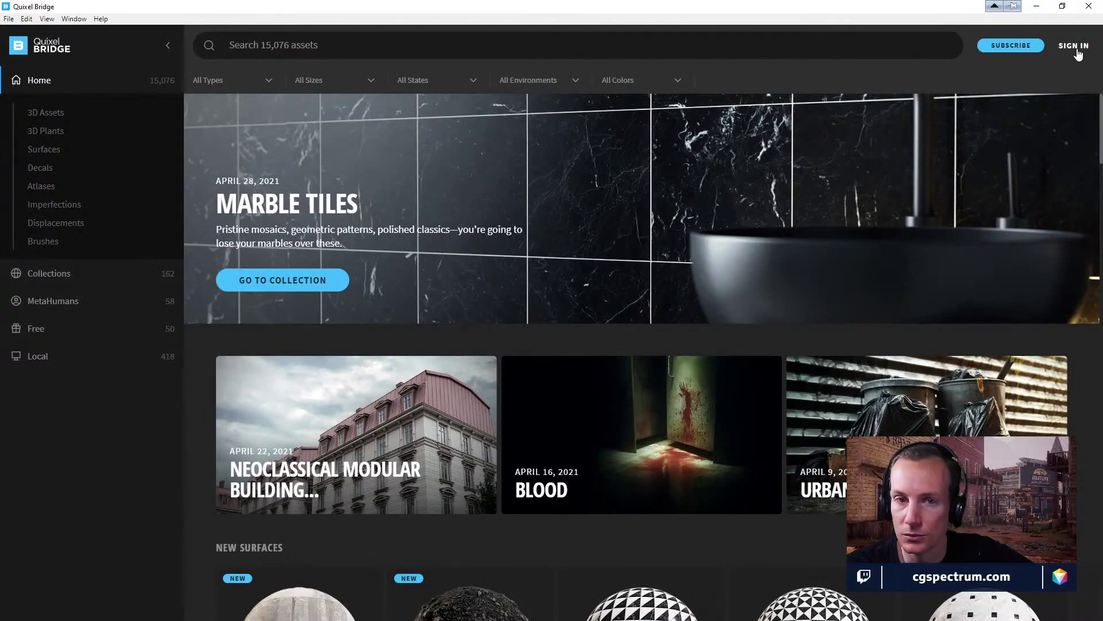
{"action": "left_click", "coordinate": [1074, 49]}
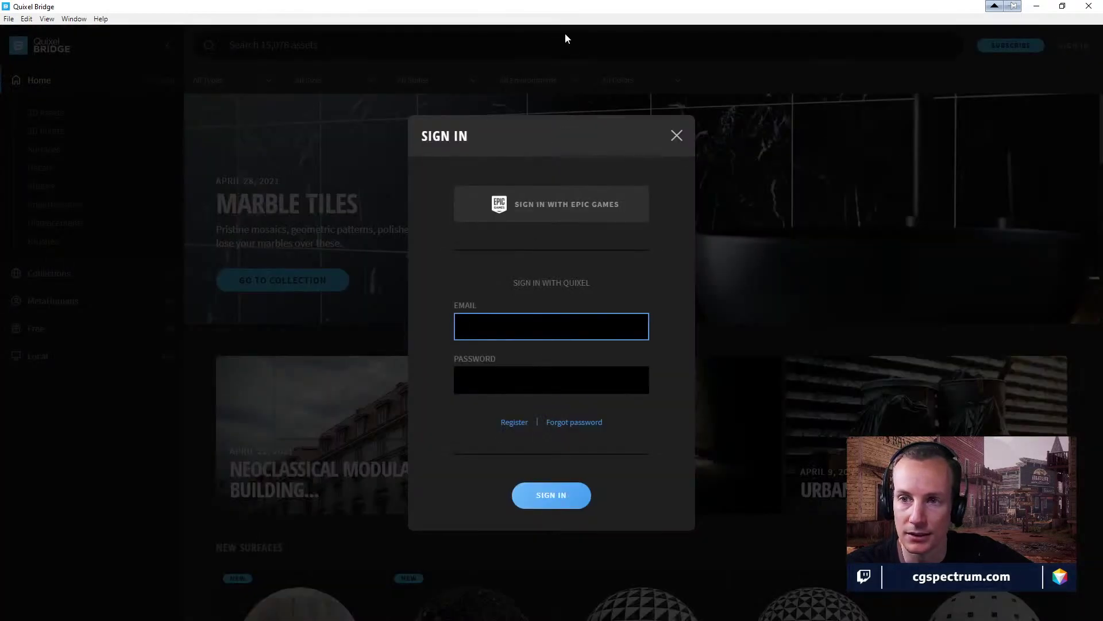
{"action": "left_click_drag", "start_coordinate": [554, 10], "coordinate": [532, 34]}
{"action": "left_click", "coordinate": [193, 224]}
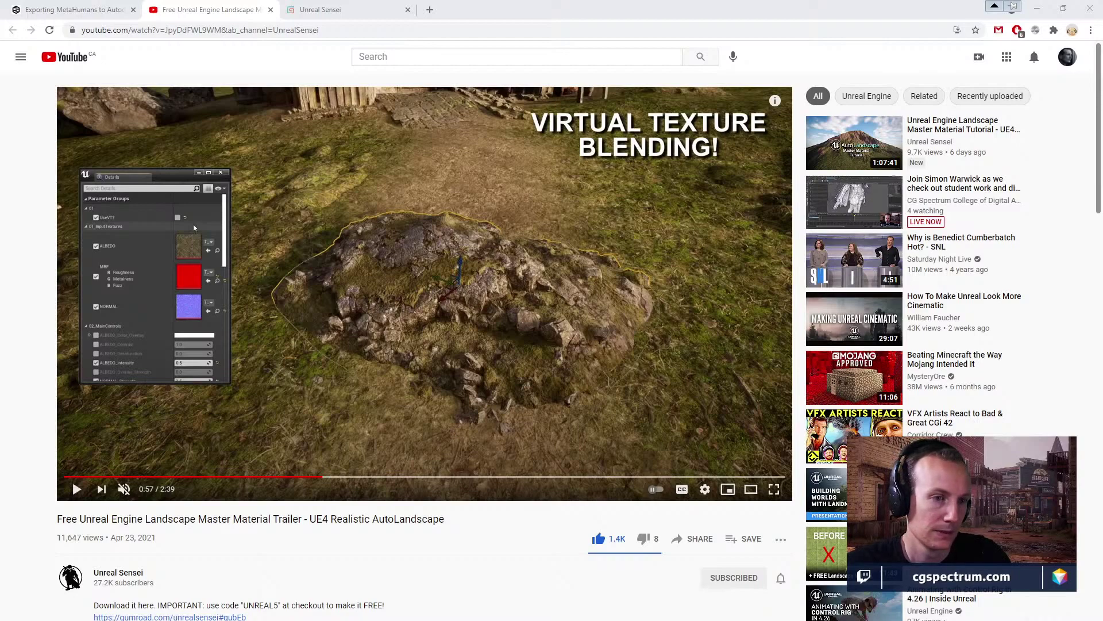
{"action": "key", "text": "alt+Tab"}
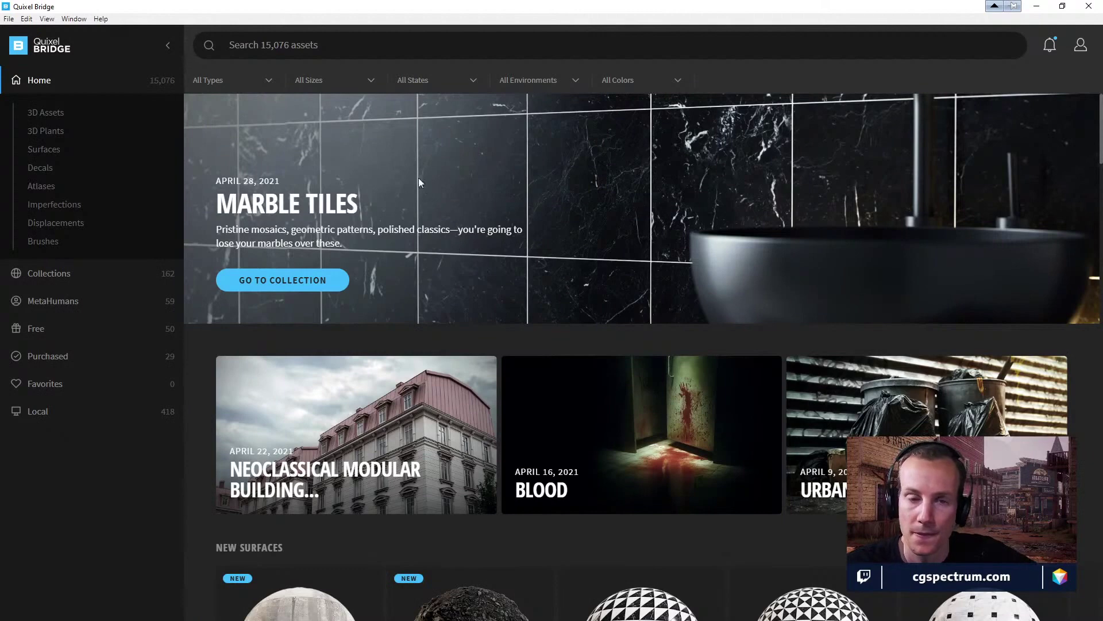
In the export settings of the Dhruv MetaHuman preset, choose Maya as the export target and download and install its plugin.
{"action": "left_click", "coordinate": [43, 302]}
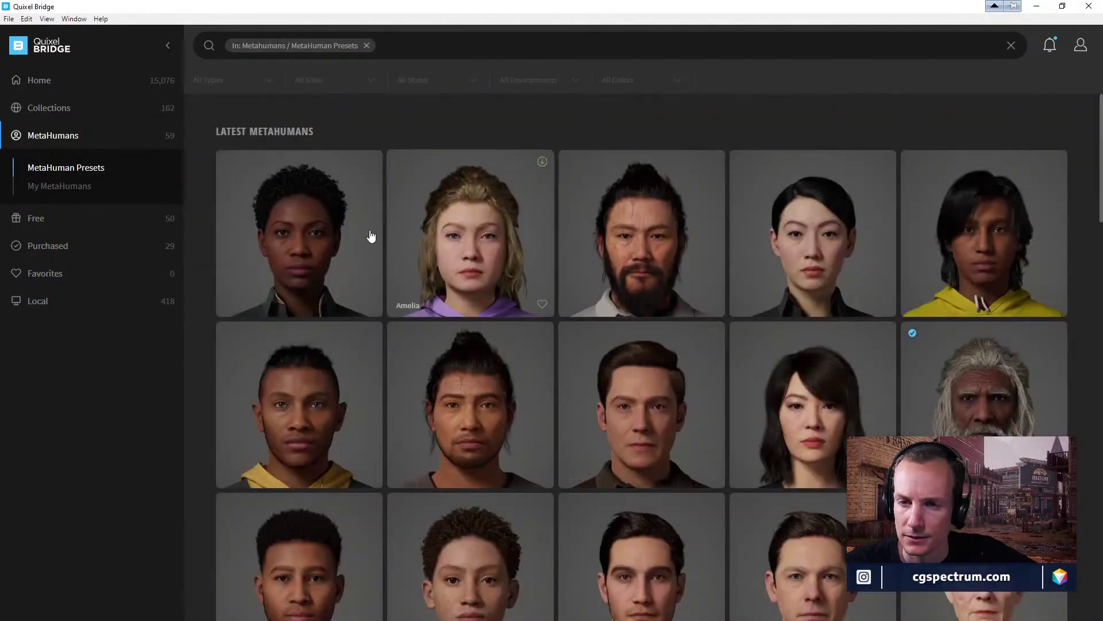
{"action": "left_click", "coordinate": [965, 380]}
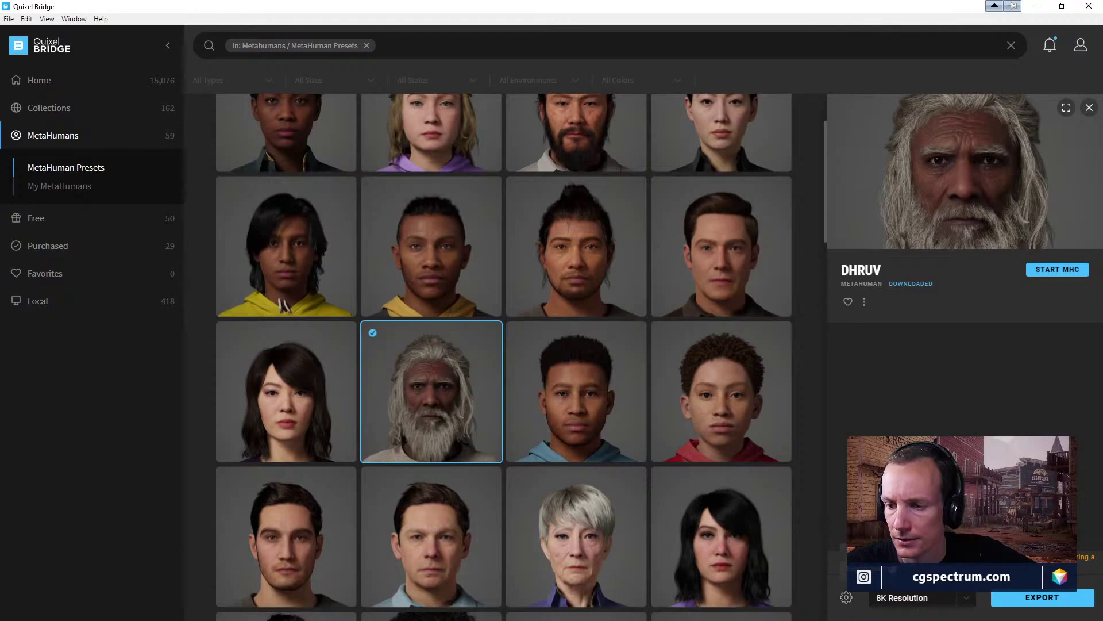
{"action": "left_click", "coordinate": [845, 597]}
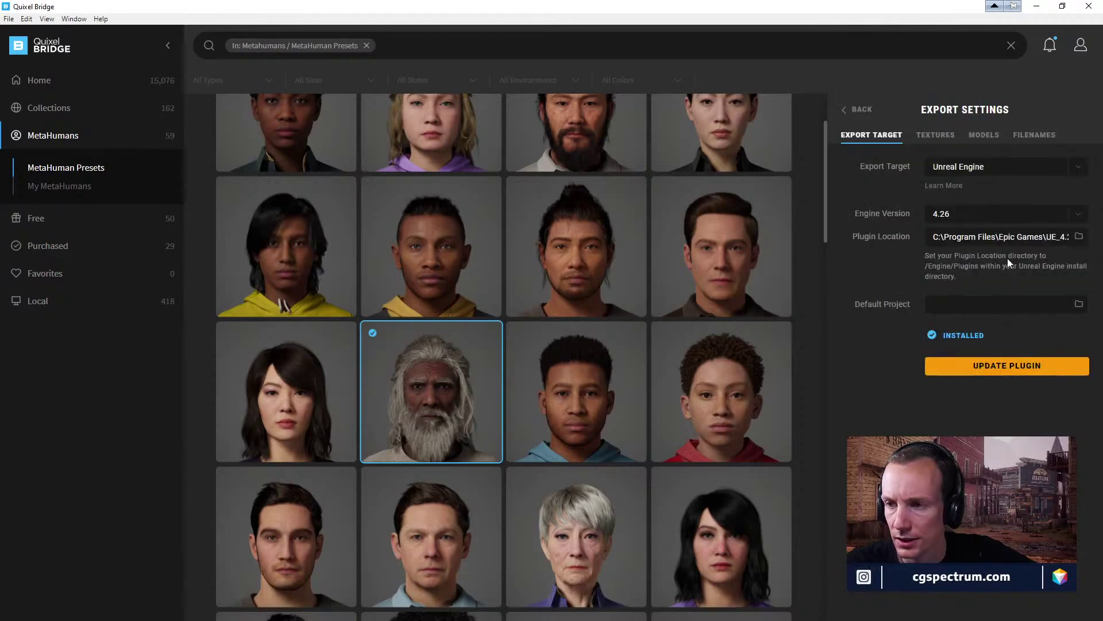
{"action": "left_click", "coordinate": [1011, 172]}
{"action": "left_click", "coordinate": [977, 227]}
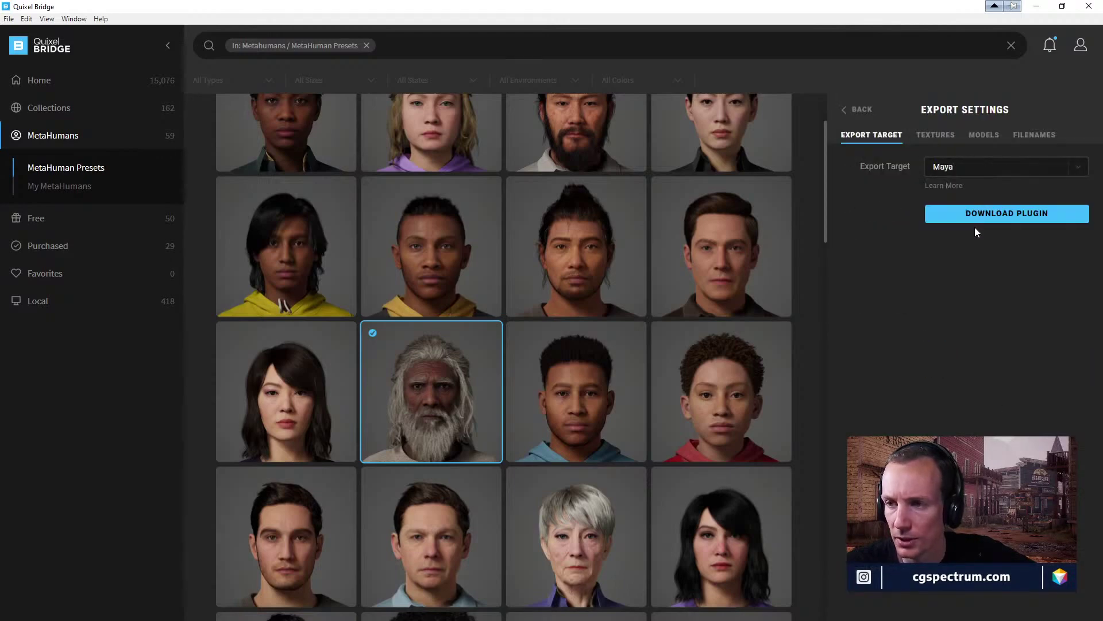
{"action": "left_click", "coordinate": [1018, 229]}
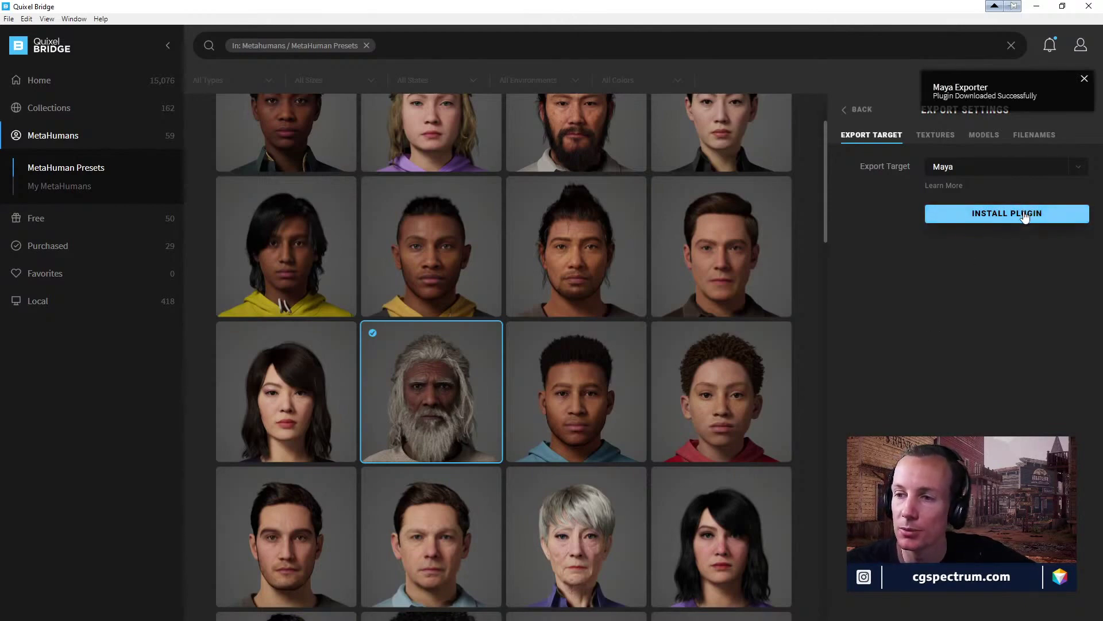
{"action": "left_click", "coordinate": [1005, 212]}
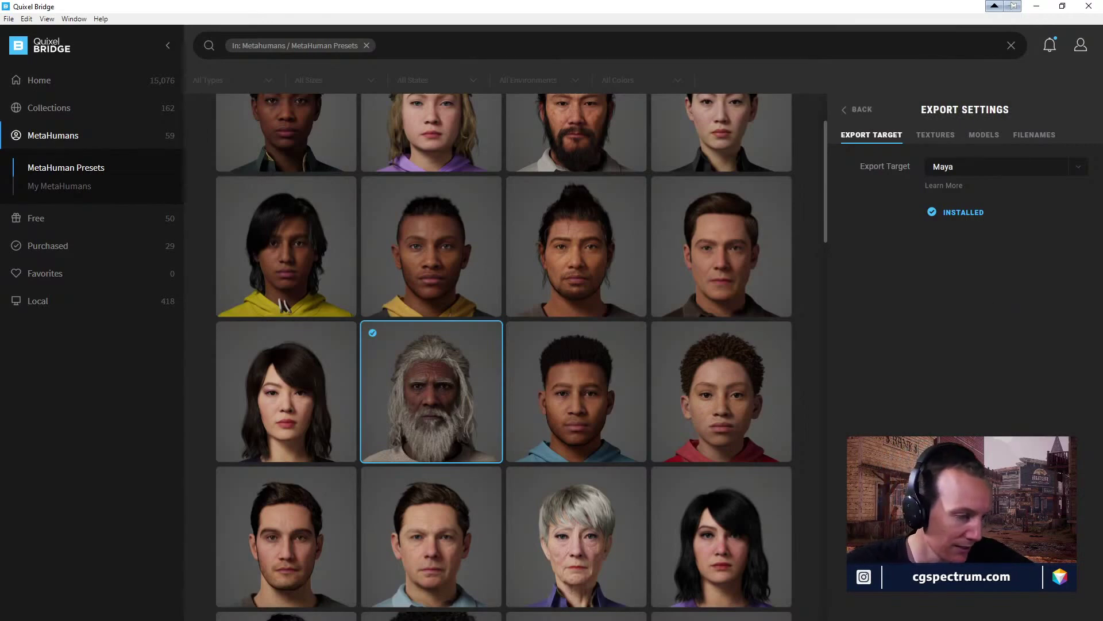
Switch to Maya and close it, saving the changes to venti GI rig_Fix01.mb.
{"action": "key", "text": "alt+Tab"}
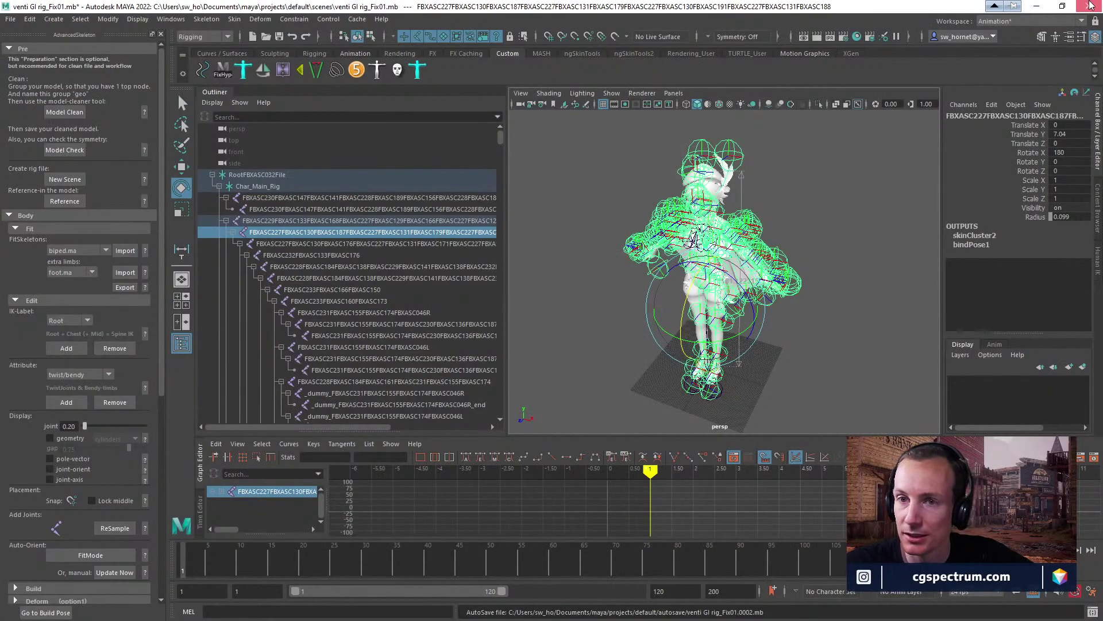
{"action": "left_click", "coordinate": [1091, 5]}
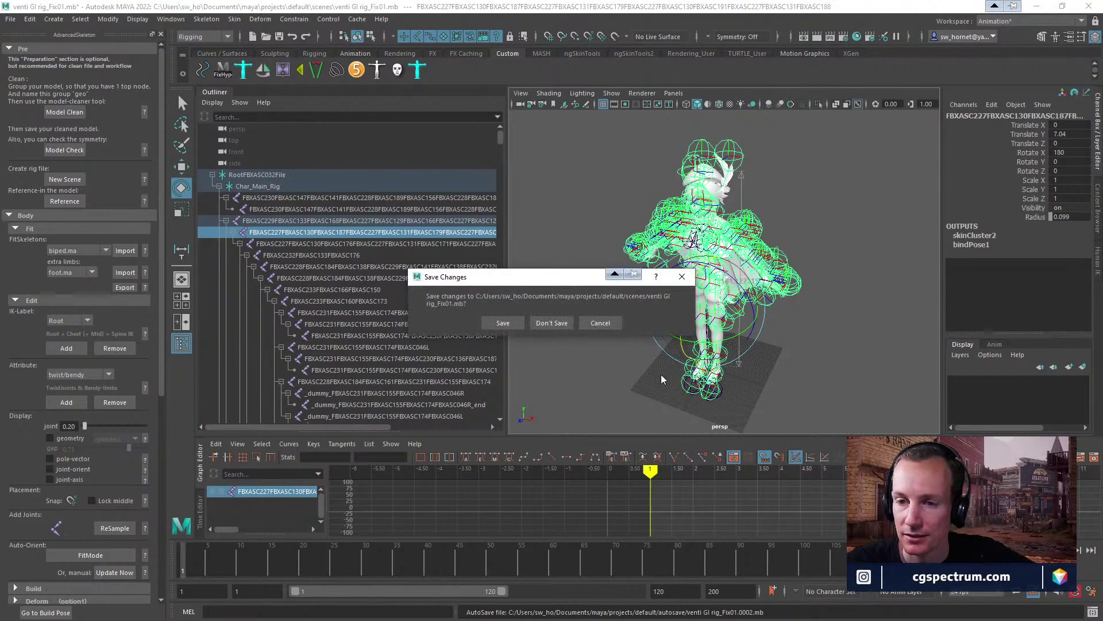
{"action": "left_click", "coordinate": [503, 323]}
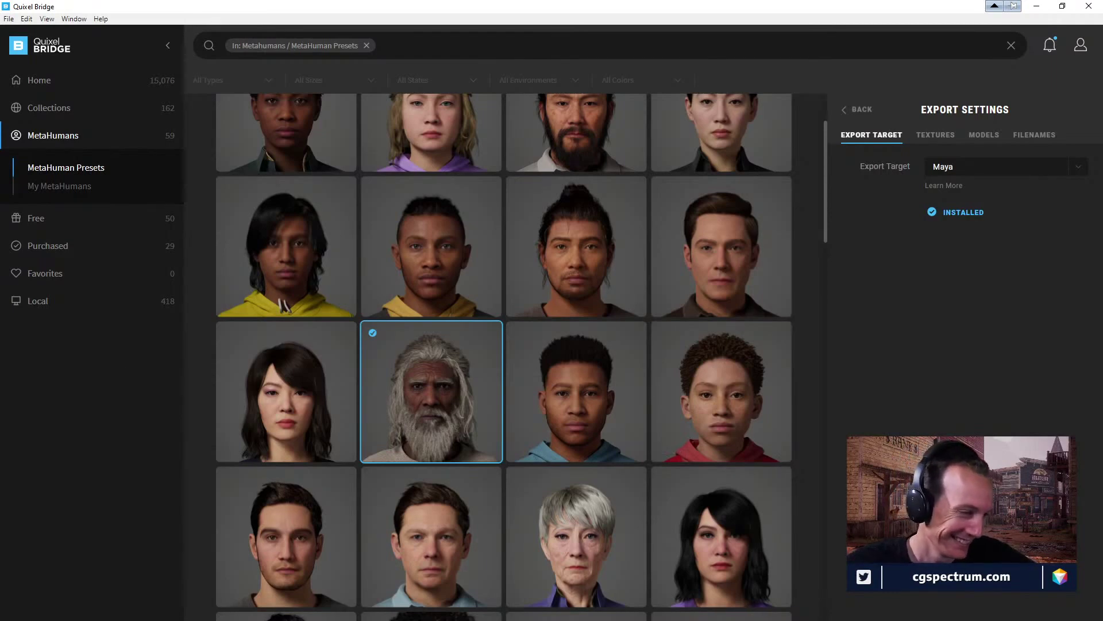
Switch to the browser and read the plugin, export and warning sections of the Exporting MetaHumans to Autodesk Maya guide.
{"action": "left_click", "coordinate": [1013, 6]}
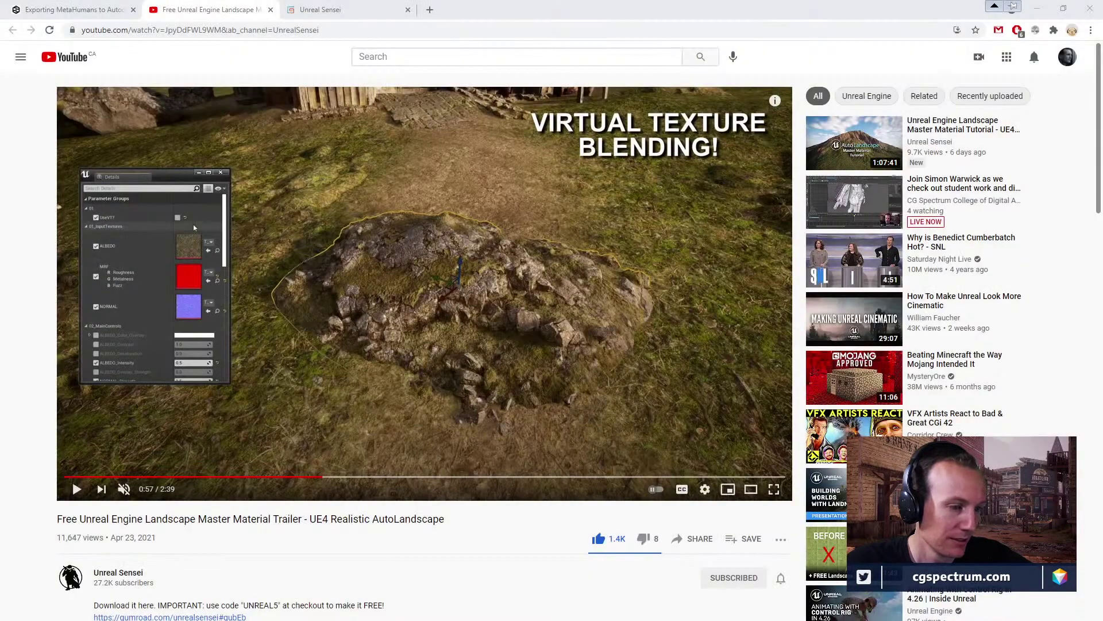
{"action": "left_click", "coordinate": [74, 10]}
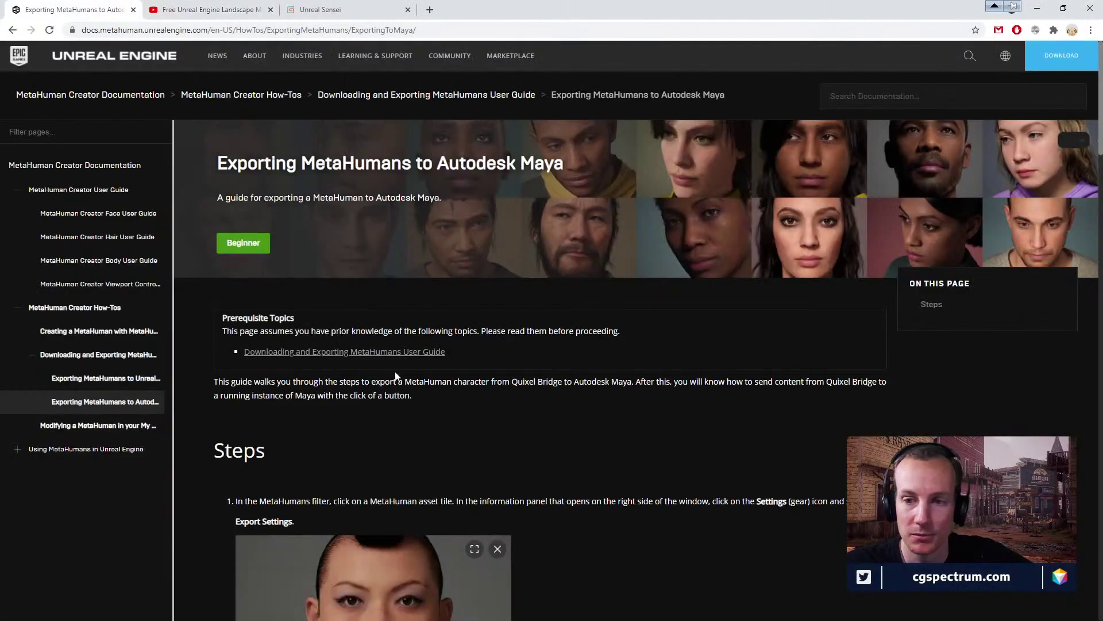
{"action": "scroll", "coordinate": [387, 358], "scroll_direction": "down", "scroll_amount": 10}
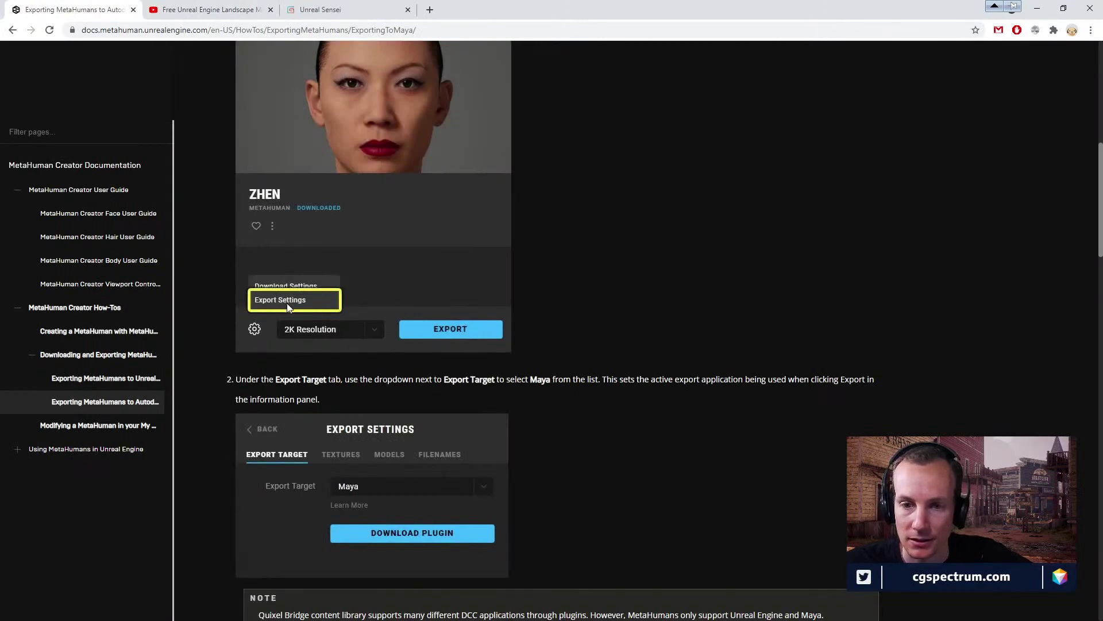
{"action": "scroll", "coordinate": [436, 350], "scroll_direction": "down", "scroll_amount": 3}
{"action": "scroll", "coordinate": [414, 357], "scroll_direction": "down", "scroll_amount": 3}
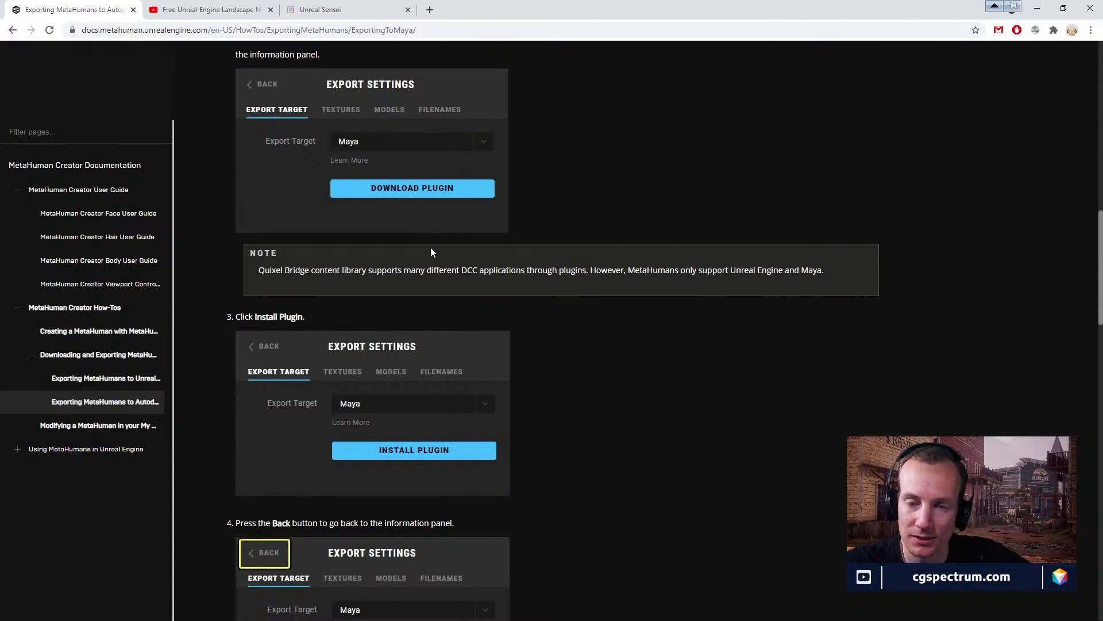
{"action": "scroll", "coordinate": [483, 242], "scroll_direction": "down", "scroll_amount": 2}
{"action": "scroll", "coordinate": [482, 243], "scroll_direction": "up", "scroll_amount": 4}
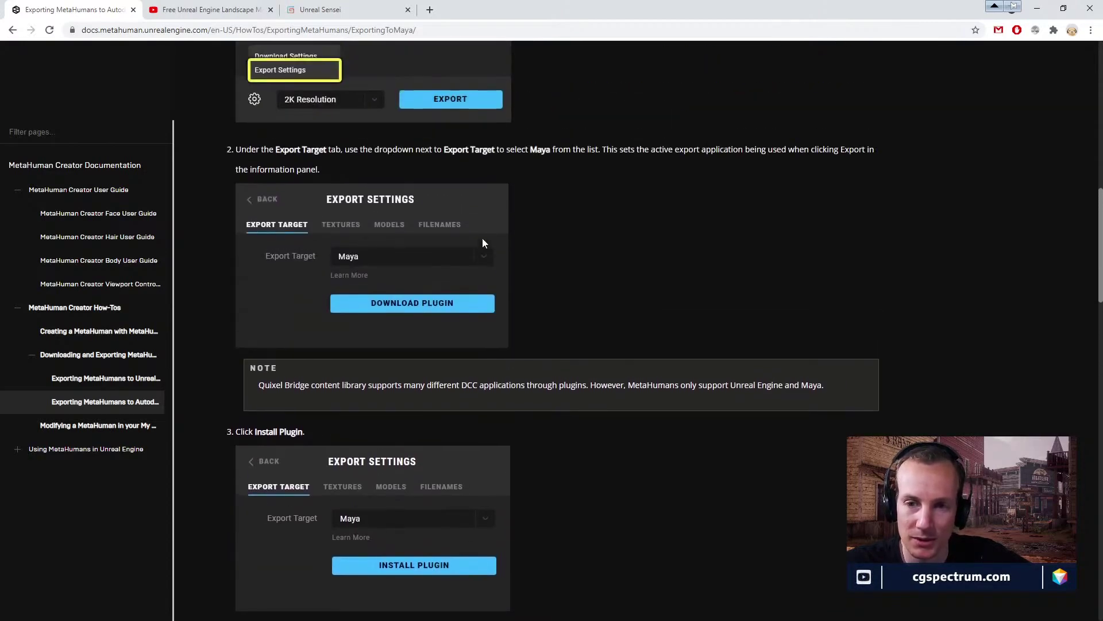
{"action": "scroll", "coordinate": [483, 243], "scroll_direction": "down", "scroll_amount": 6}
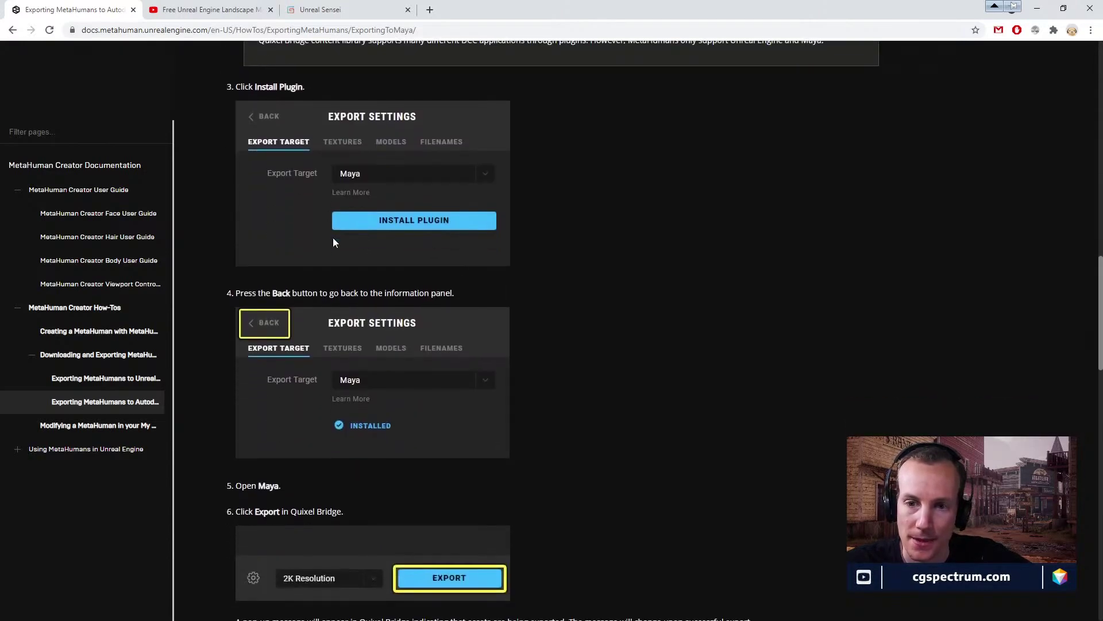
{"action": "scroll", "coordinate": [361, 334], "scroll_direction": "down", "scroll_amount": 2}
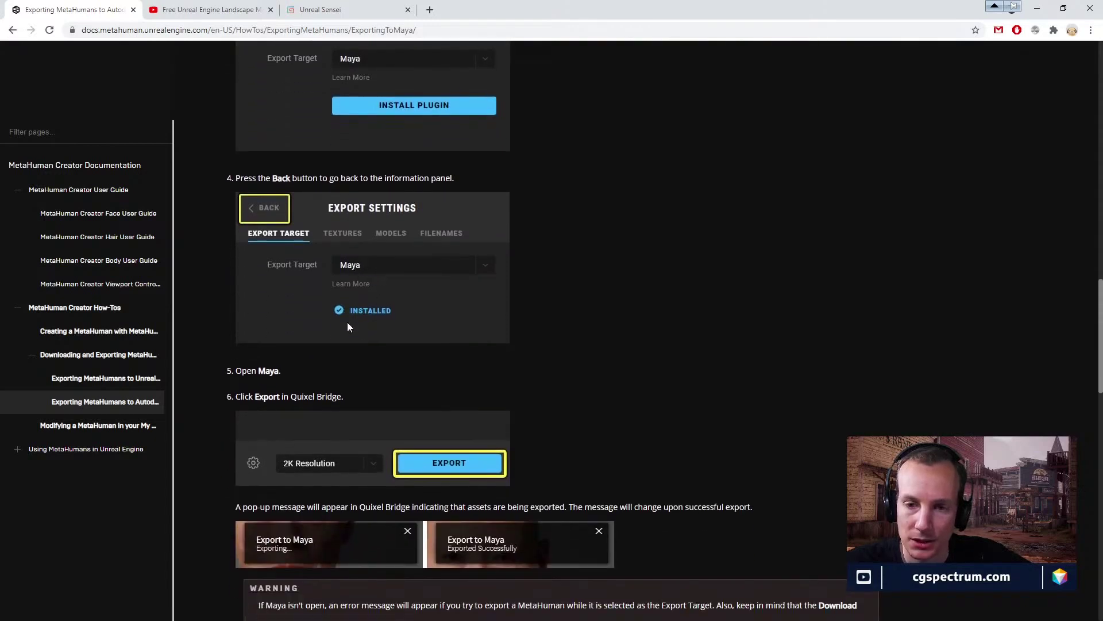
{"action": "scroll", "coordinate": [359, 329], "scroll_direction": "down", "scroll_amount": 3}
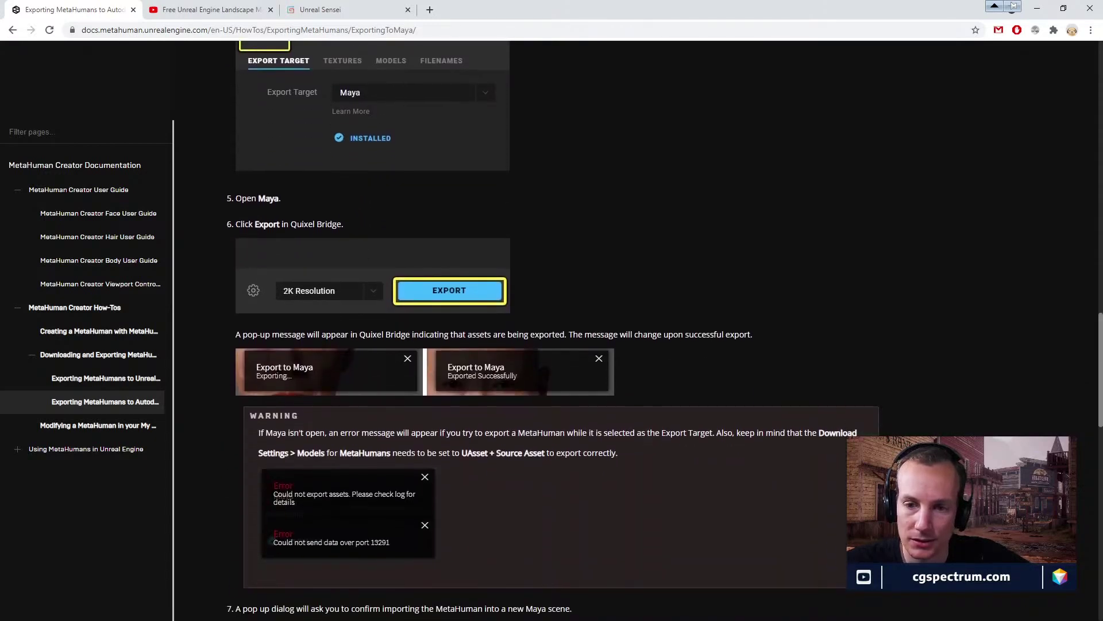
{"action": "scroll", "coordinate": [371, 317], "scroll_direction": "up", "scroll_amount": 2}
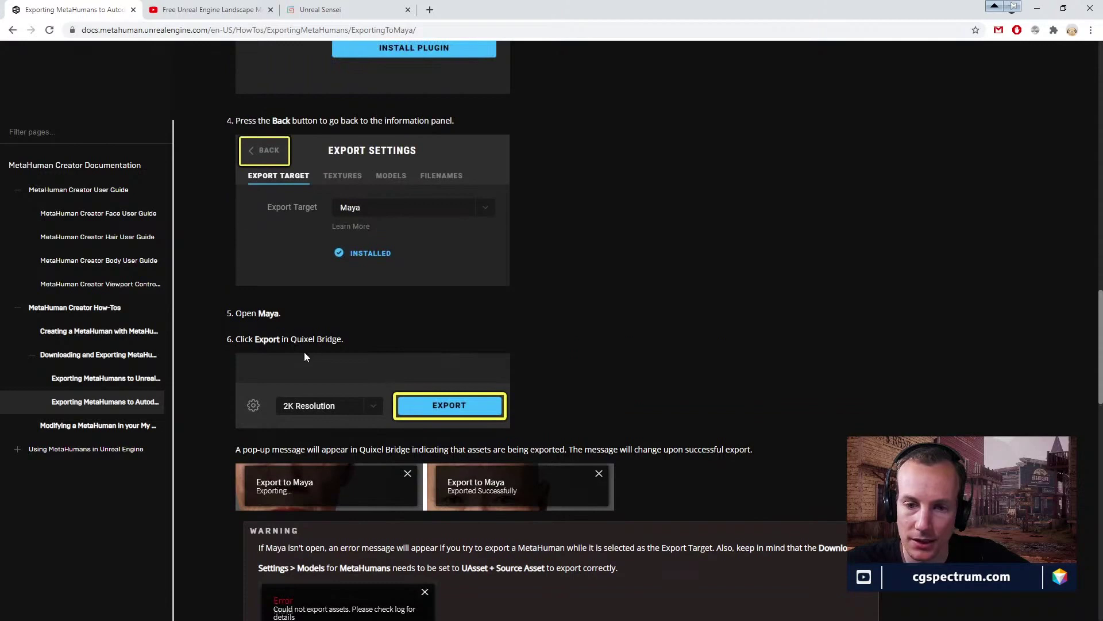
{"action": "scroll", "coordinate": [296, 349], "scroll_direction": "up", "scroll_amount": 1}
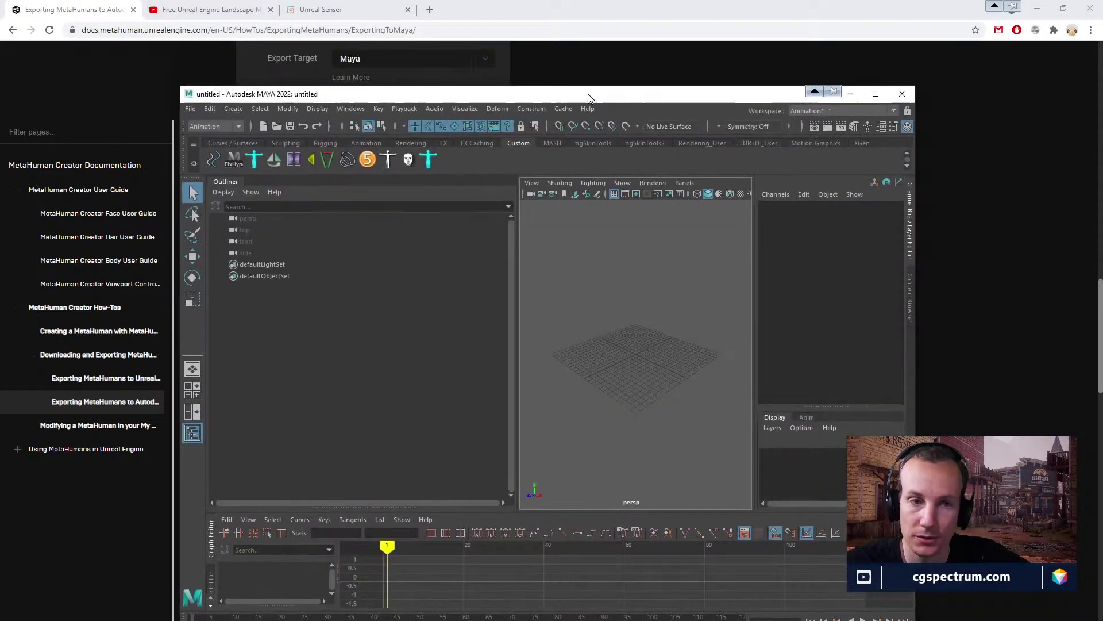
Move the Maya 2022 and browser windows out of the way and open the model export settings in Quixel Bridge.
{"action": "left_click_drag", "start_coordinate": [586, 92], "coordinate": [748, 58]}
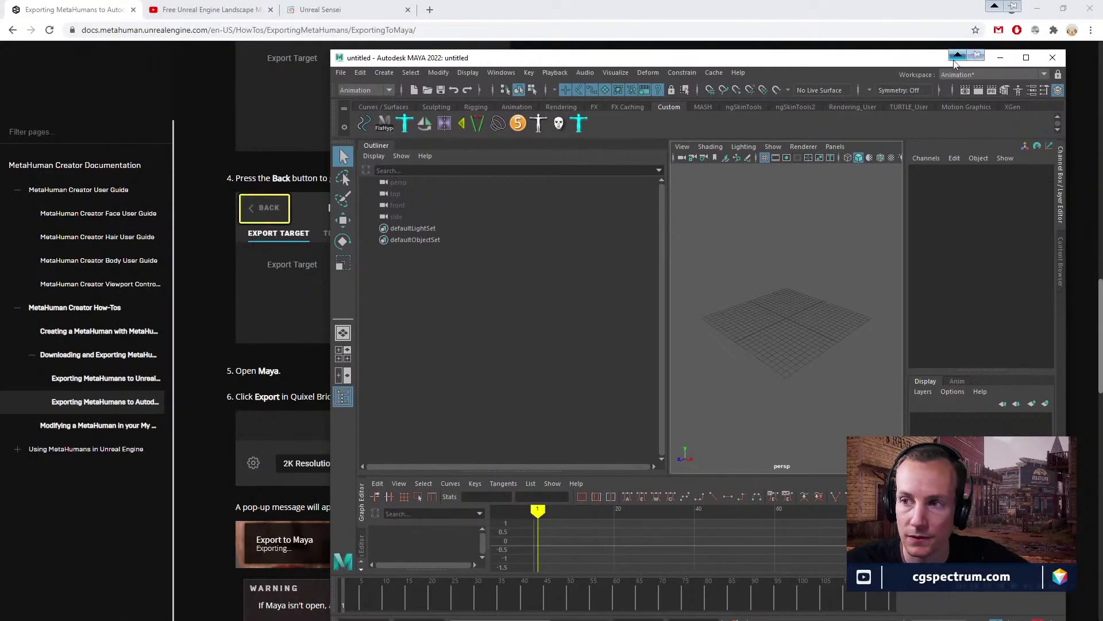
{"action": "left_click", "coordinate": [978, 58]}
{"action": "left_click_drag", "start_coordinate": [593, 5], "coordinate": [622, 252]}
{"action": "left_click", "coordinate": [956, 254]}
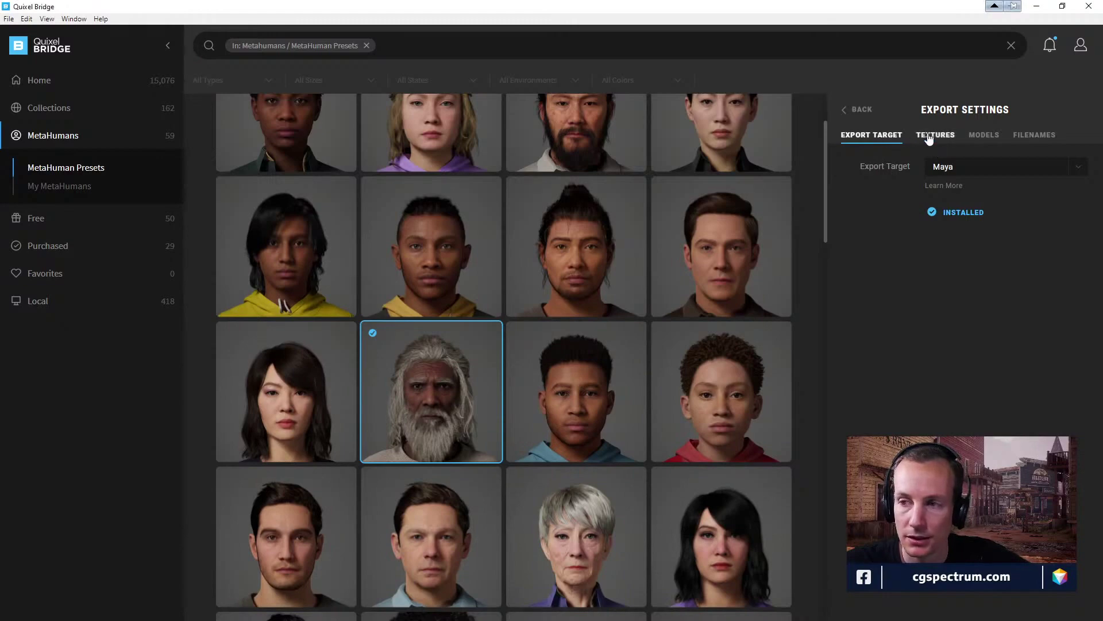
{"action": "left_click", "coordinate": [985, 137]}
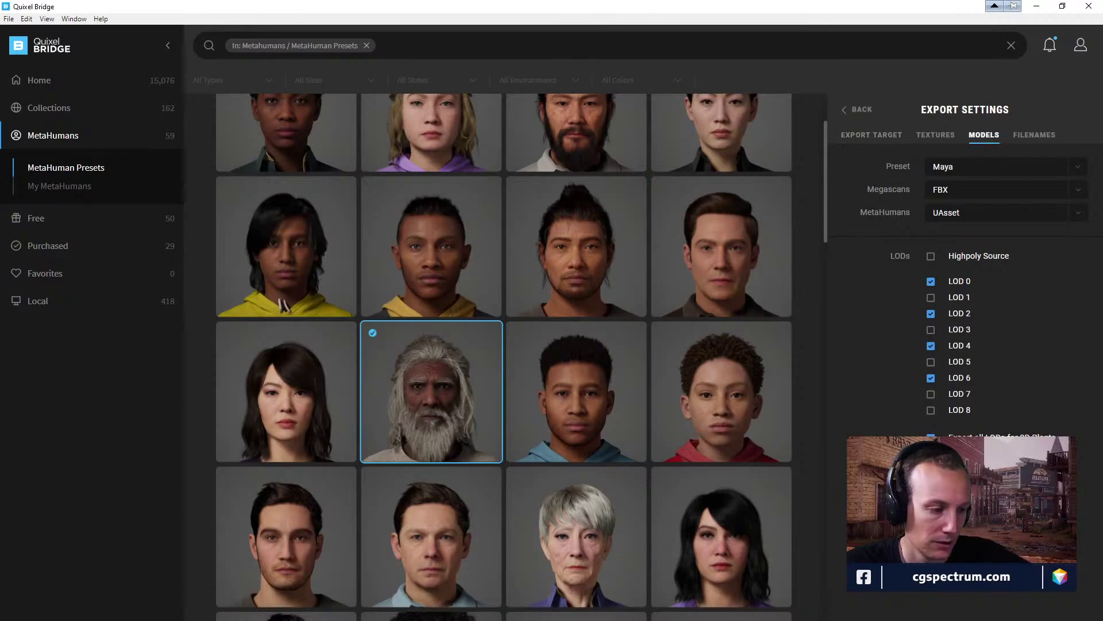
Bring the MetaHuman export guide back over Quixel Bridge, leave the export settings and place the guide clear of Dhruv's information panel.
{"action": "left_click", "coordinate": [1013, 5]}
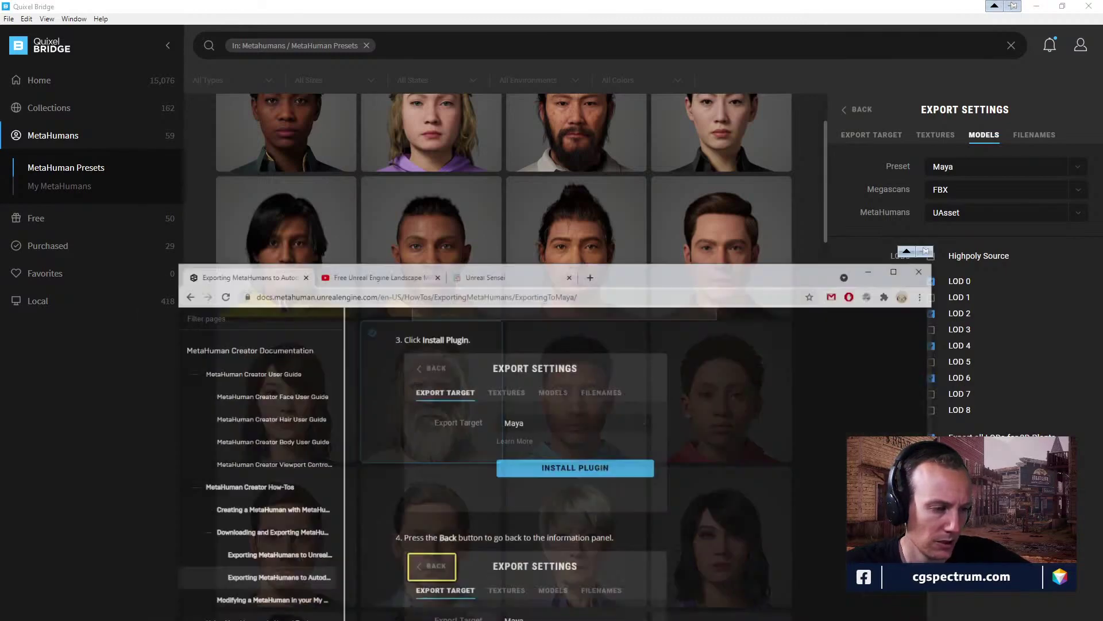
{"action": "scroll", "coordinate": [688, 466], "scroll_direction": "up", "scroll_amount": 2}
{"action": "scroll", "coordinate": [688, 465], "scroll_direction": "down", "scroll_amount": 3}
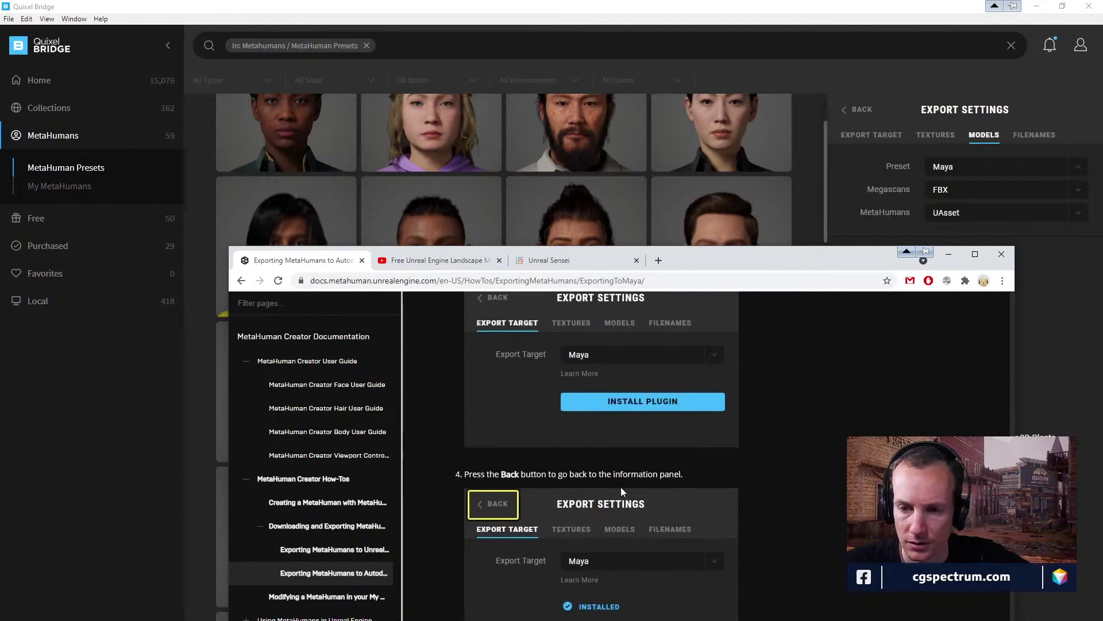
{"action": "scroll", "coordinate": [611, 488], "scroll_direction": "down", "scroll_amount": 1}
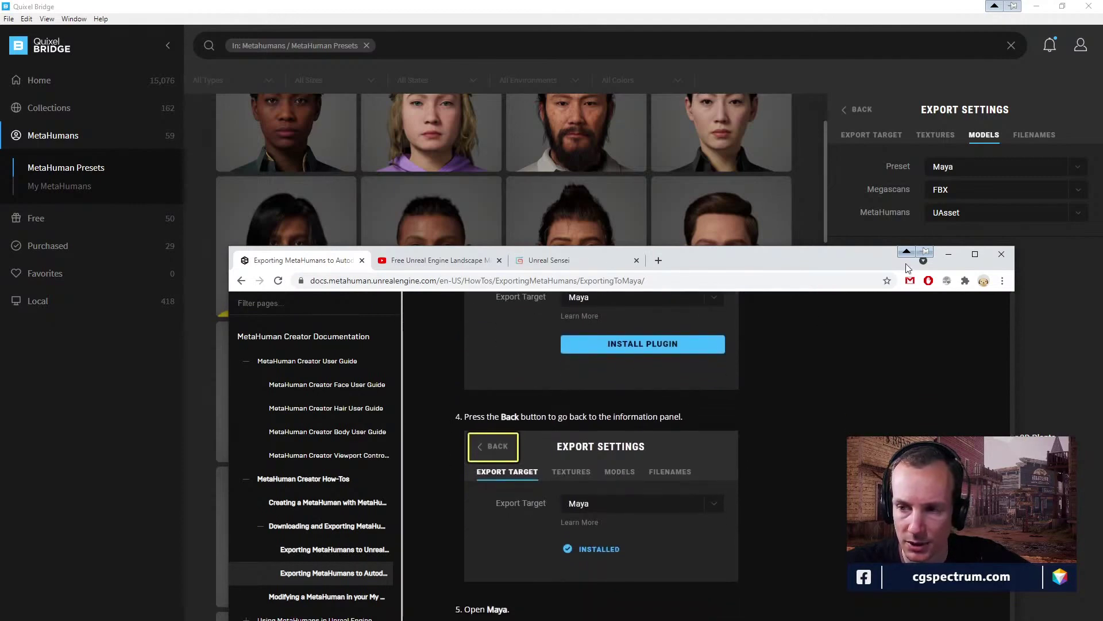
{"action": "left_click", "coordinate": [858, 109]}
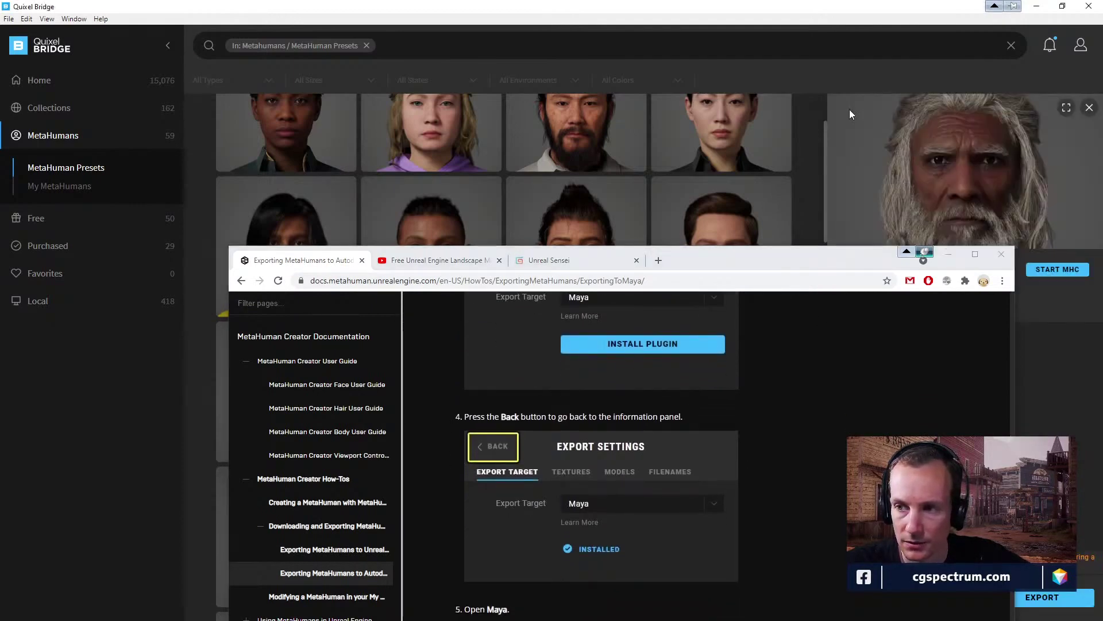
{"action": "left_click_drag", "start_coordinate": [818, 280], "coordinate": [567, 280]}
{"action": "left_click_drag", "start_coordinate": [686, 261], "coordinate": [512, 163]}
{"action": "left_click_drag", "start_coordinate": [660, 174], "coordinate": [611, 160]}
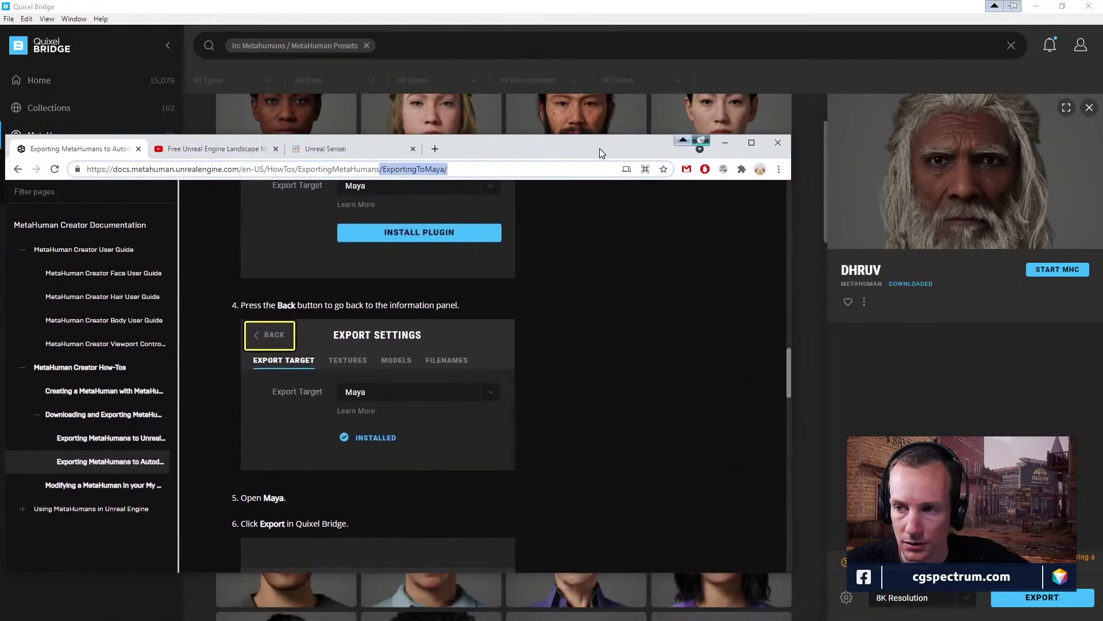
Following the guide's steps, recheck the Maya export target for Dhruv and export the MetaHuman at 8K resolution.
{"action": "scroll", "coordinate": [505, 388], "scroll_direction": "up", "scroll_amount": 3}
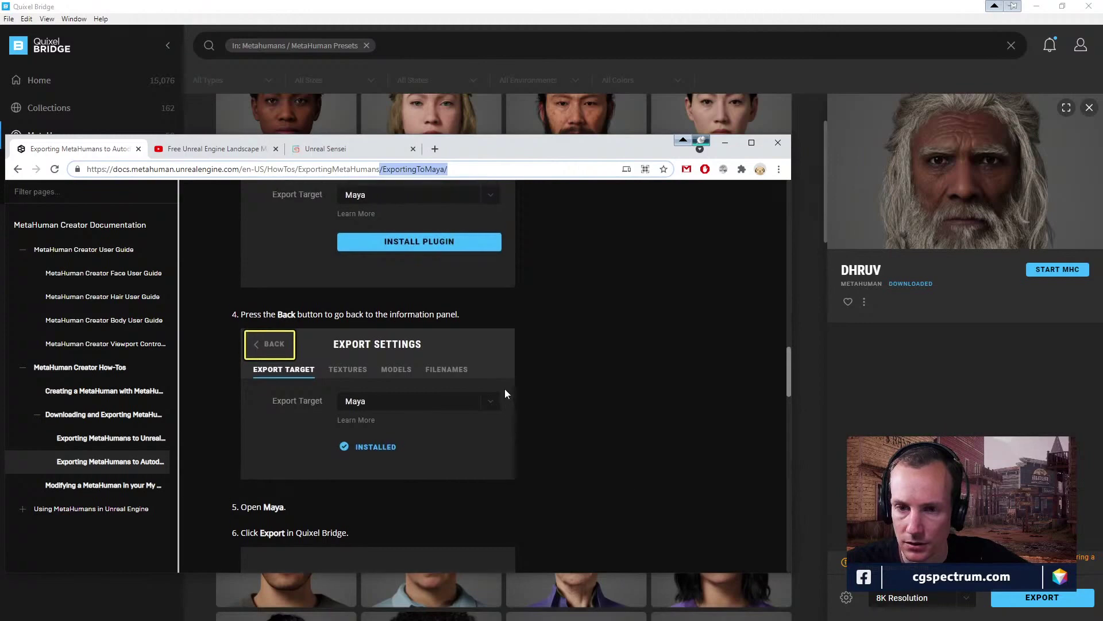
{"action": "scroll", "coordinate": [447, 368], "scroll_direction": "down", "scroll_amount": 4}
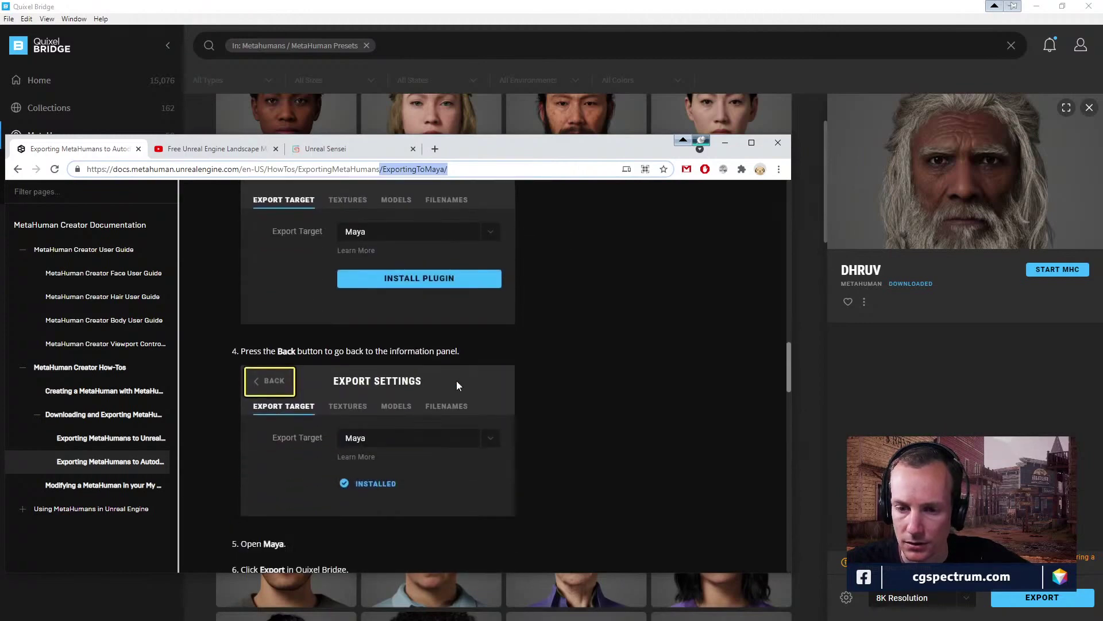
{"action": "scroll", "coordinate": [458, 385], "scroll_direction": "down", "scroll_amount": 3}
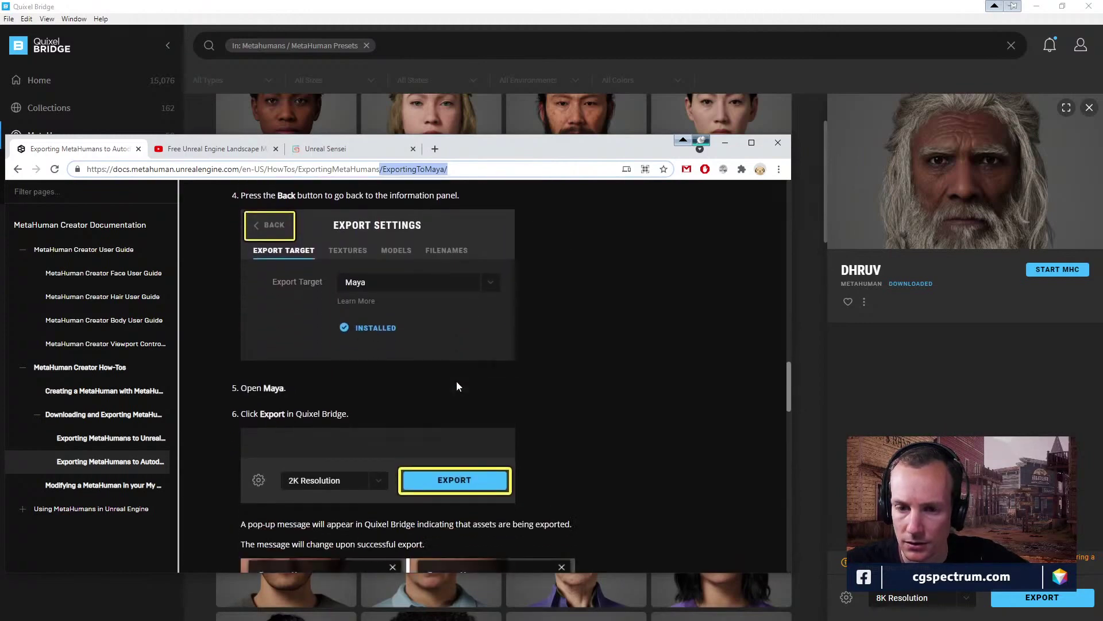
{"action": "left_click", "coordinate": [966, 601]}
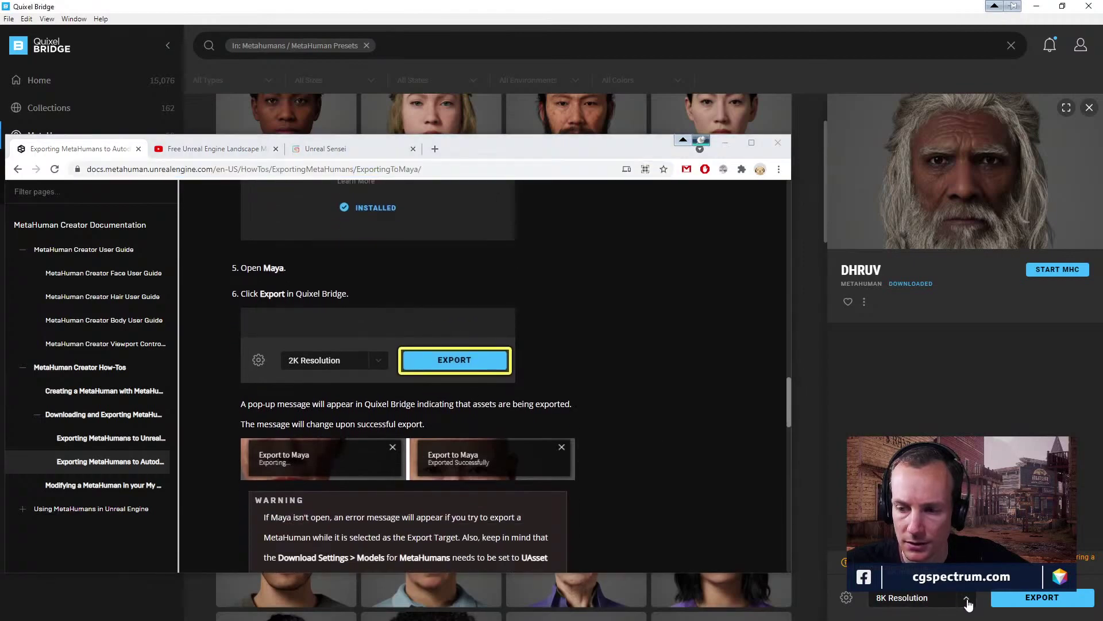
{"action": "left_click", "coordinate": [848, 602]}
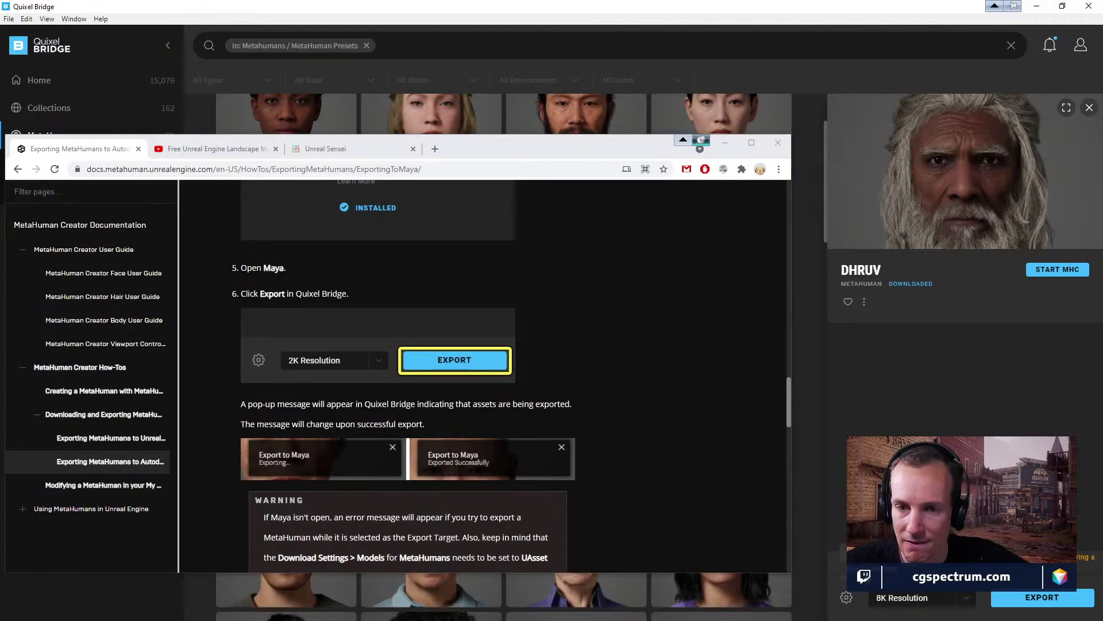
{"action": "left_click", "coordinate": [846, 597]}
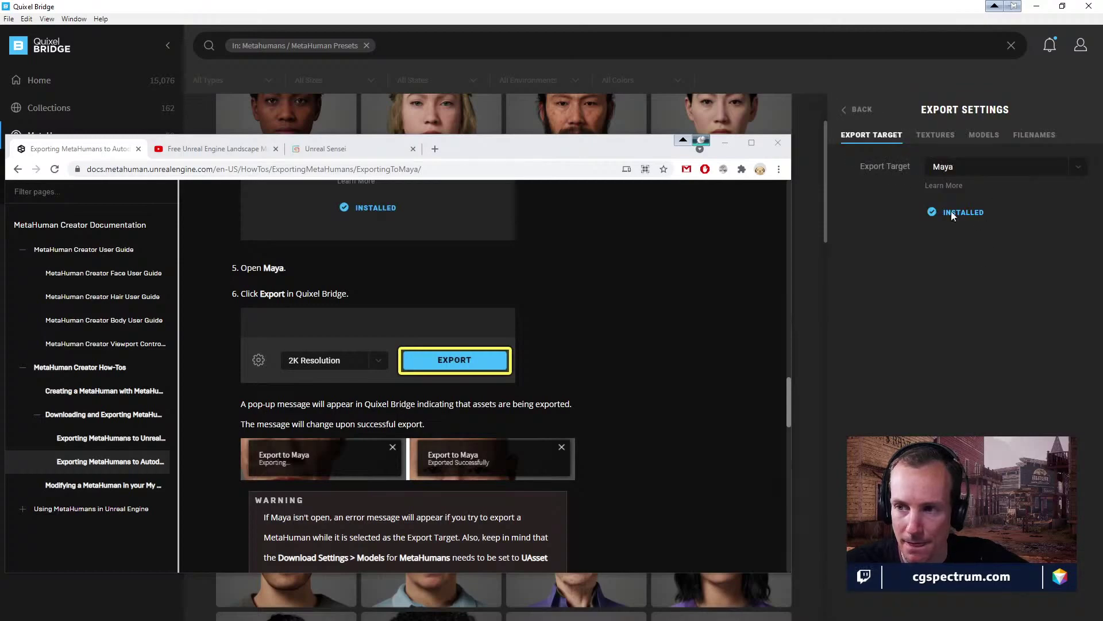
{"action": "left_click", "coordinate": [844, 109]}
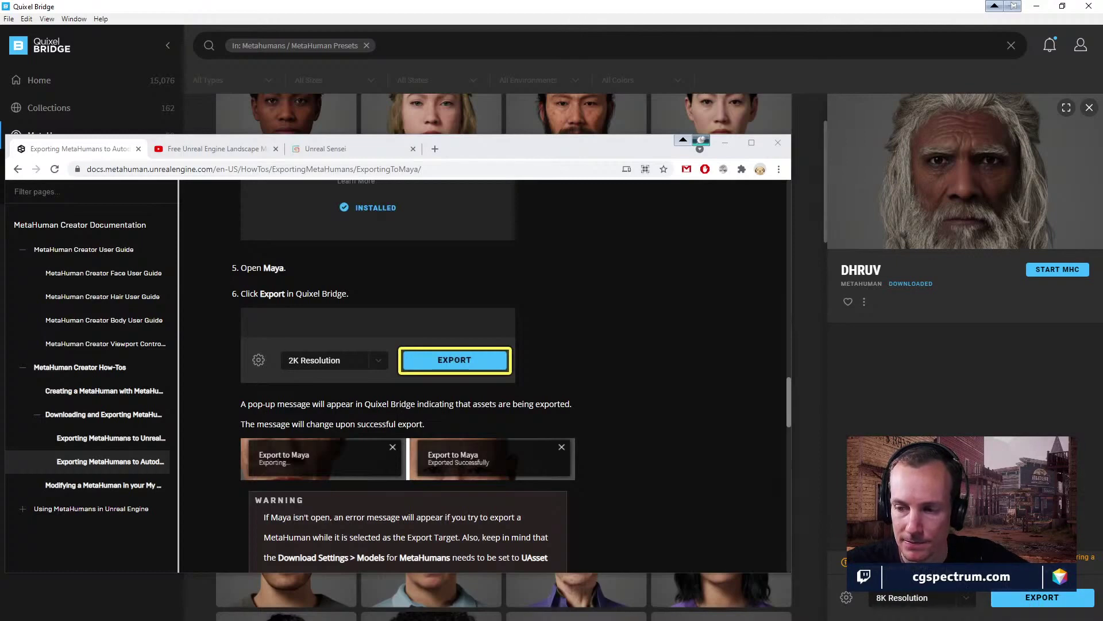
{"action": "left_click", "coordinate": [1058, 598]}
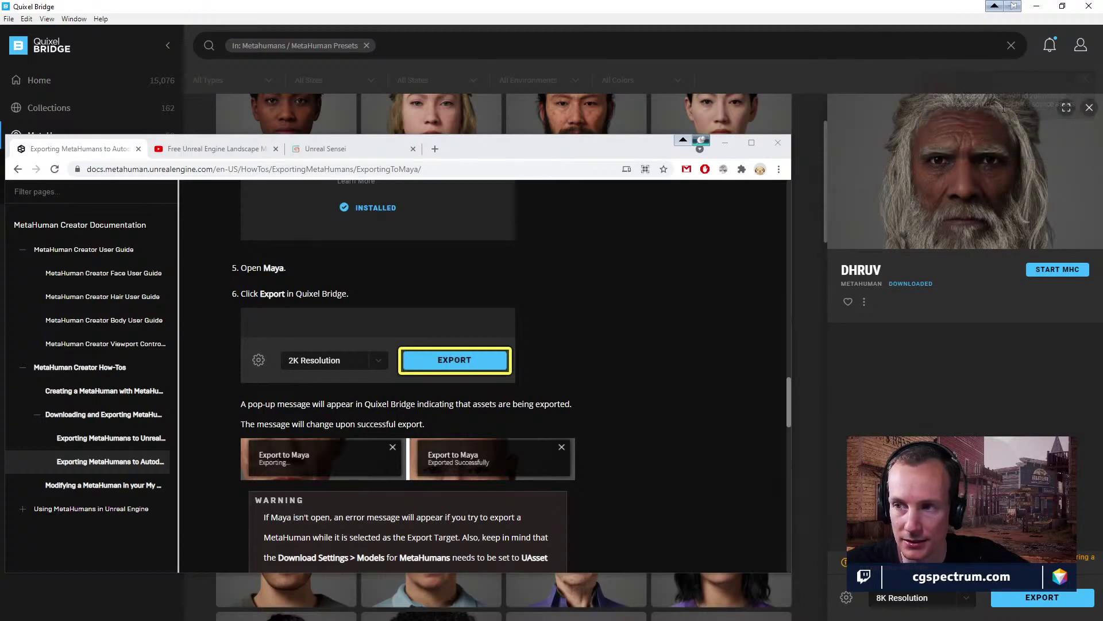
{"action": "left_click", "coordinate": [1037, 601]}
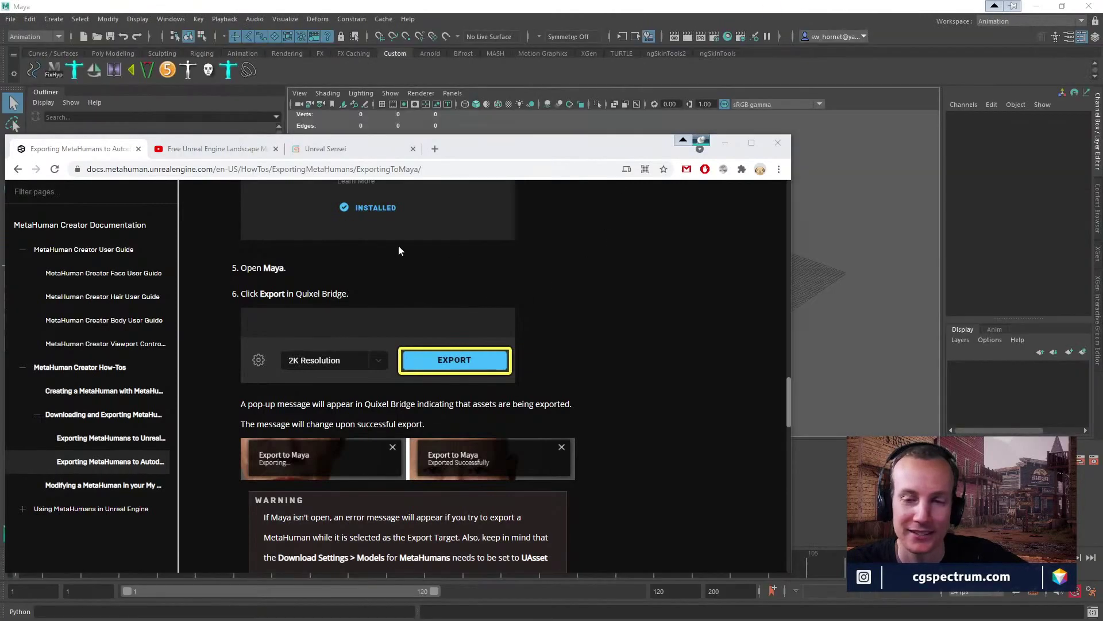
Clear the guide away, position the Maya 2020.4 window beside Dhruv's panel, and export Dhruv again from Quixel Bridge.
{"action": "left_click_drag", "start_coordinate": [486, 147], "coordinate": [0, 253]}
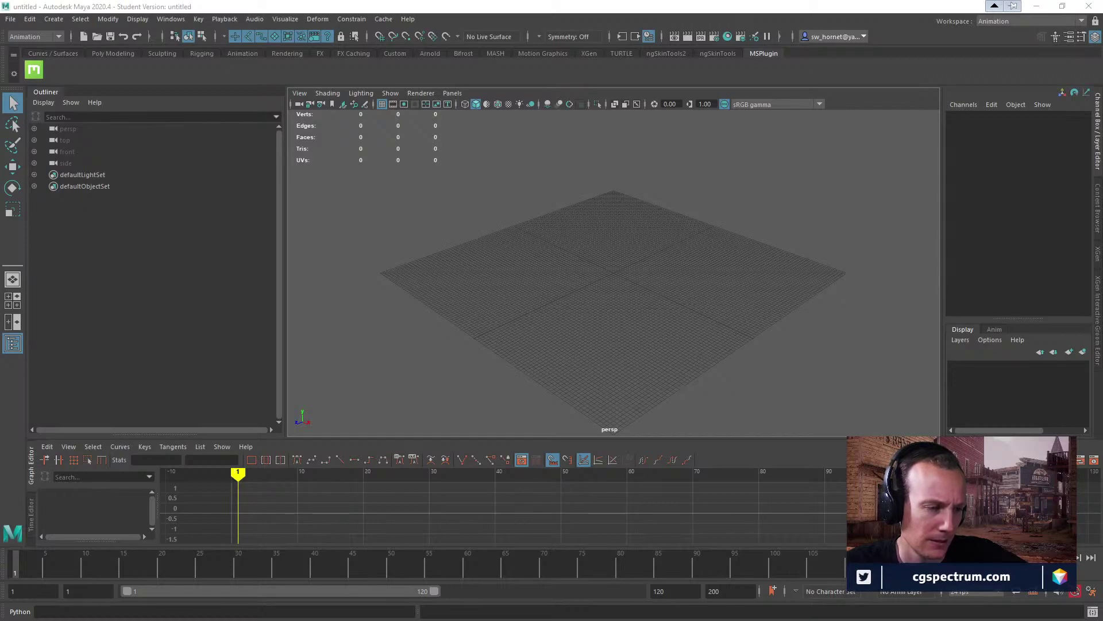
{"action": "key", "text": "super+Down"}
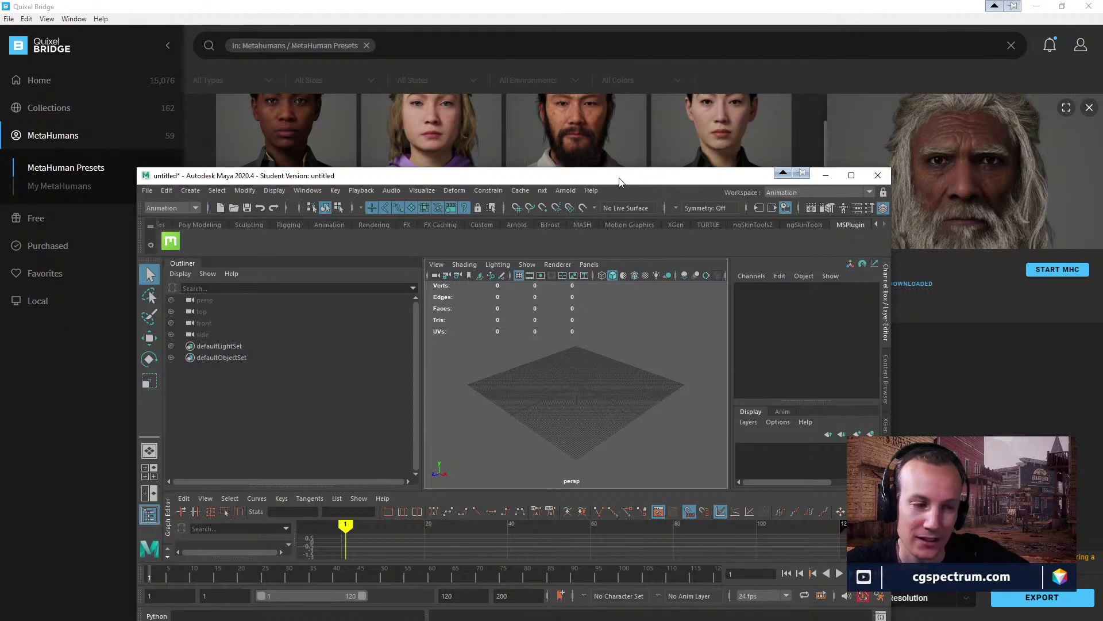
{"action": "left_click_drag", "start_coordinate": [626, 186], "coordinate": [547, 167]}
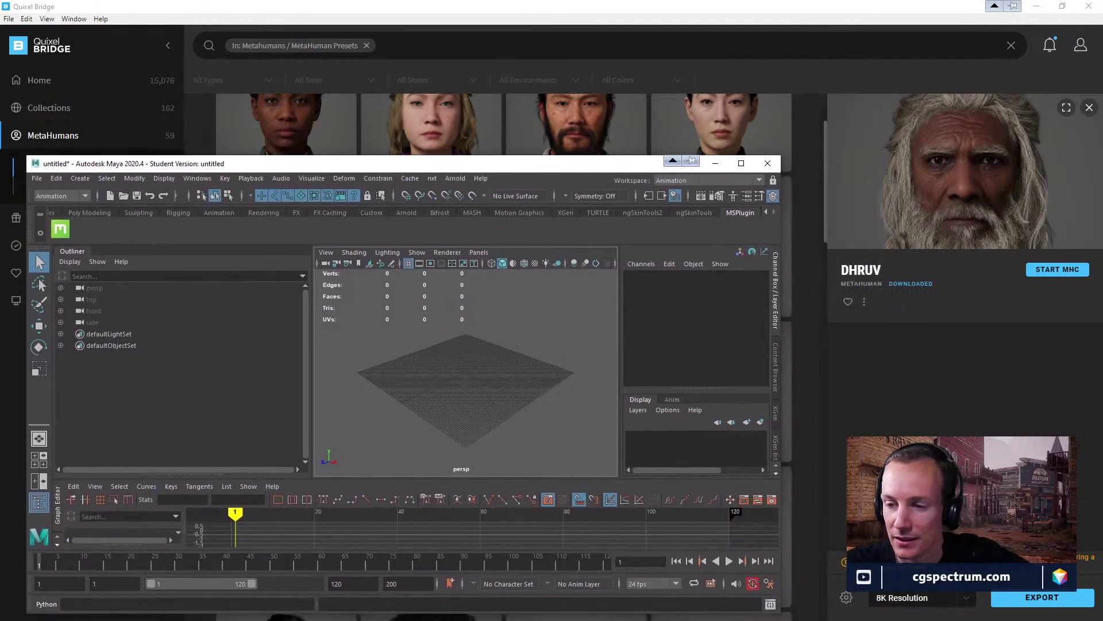
{"action": "left_click", "coordinate": [977, 601]}
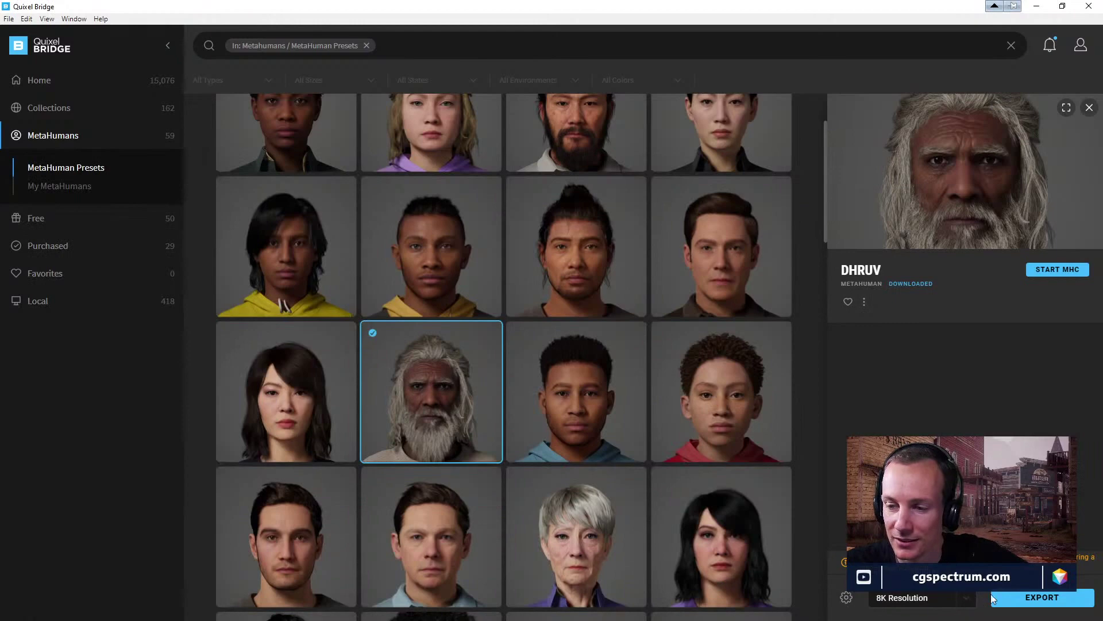
{"action": "left_click", "coordinate": [996, 597]}
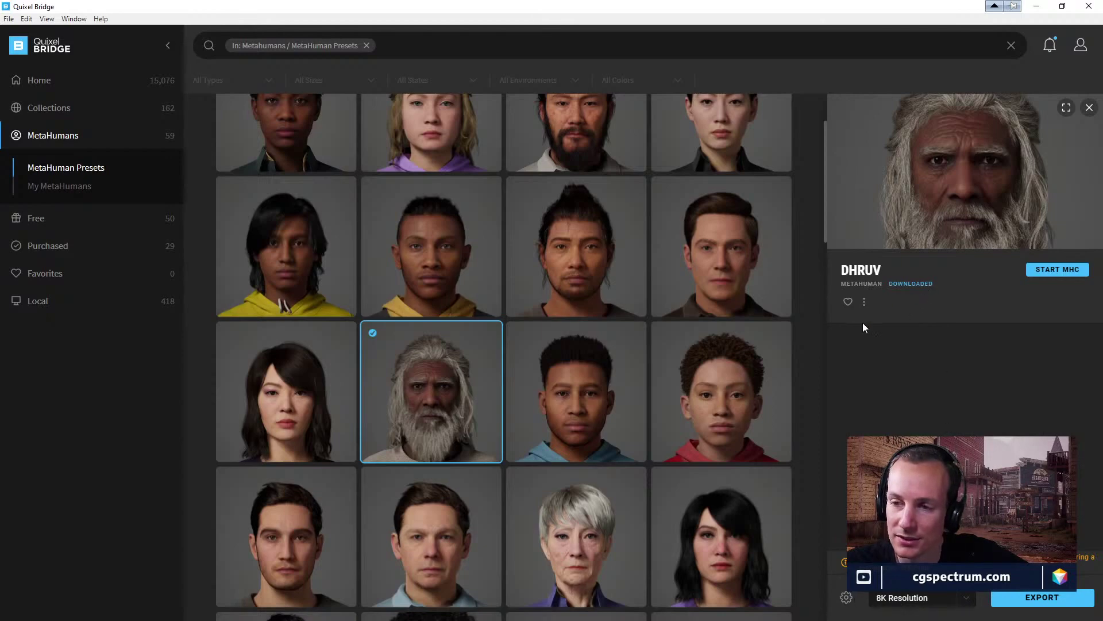
Browse the MetaHuman presets and select the Ada preset.
{"action": "scroll", "coordinate": [651, 336], "scroll_direction": "up", "scroll_amount": 2}
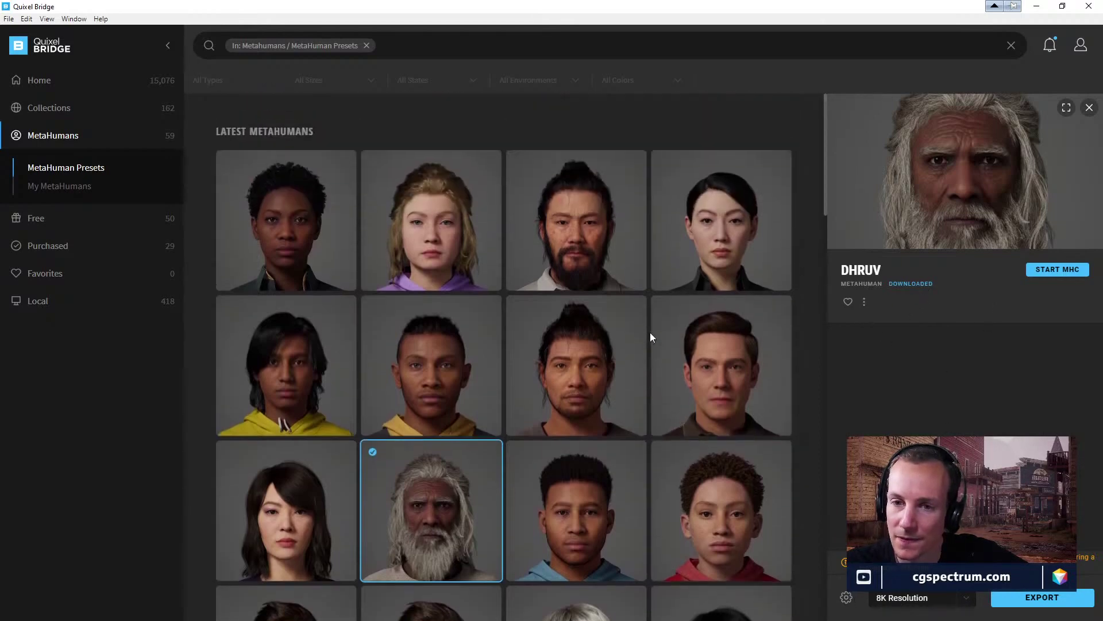
{"action": "scroll", "coordinate": [650, 332], "scroll_direction": "down", "scroll_amount": 6}
{"action": "scroll", "coordinate": [650, 332], "scroll_direction": "up", "scroll_amount": 7}
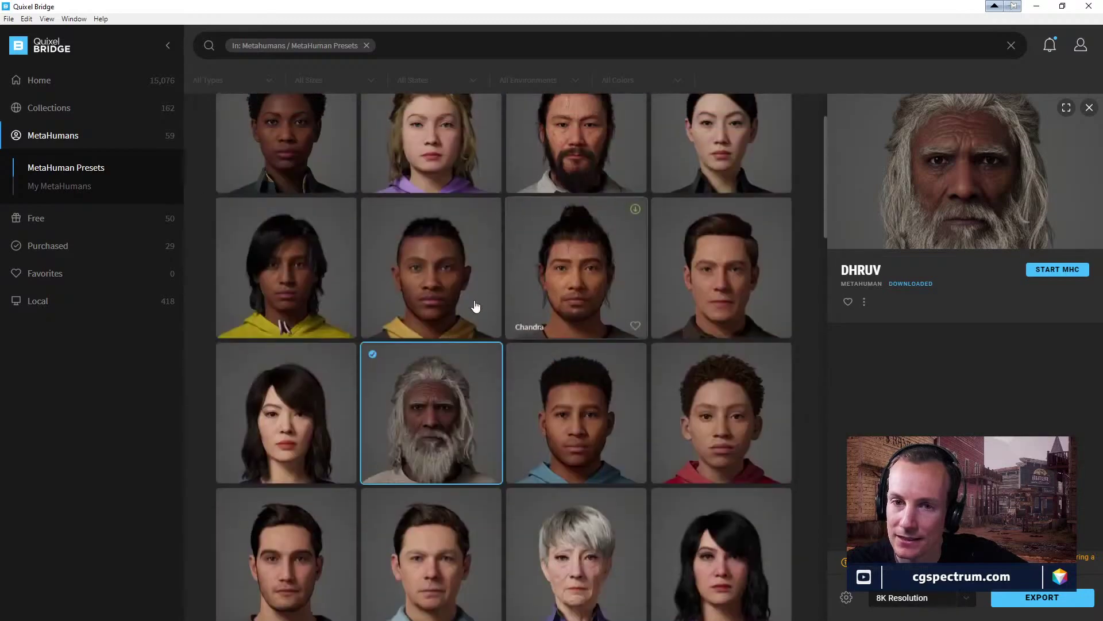
{"action": "scroll", "coordinate": [475, 306], "scroll_direction": "up", "scroll_amount": 2}
{"action": "left_click", "coordinate": [333, 224]}
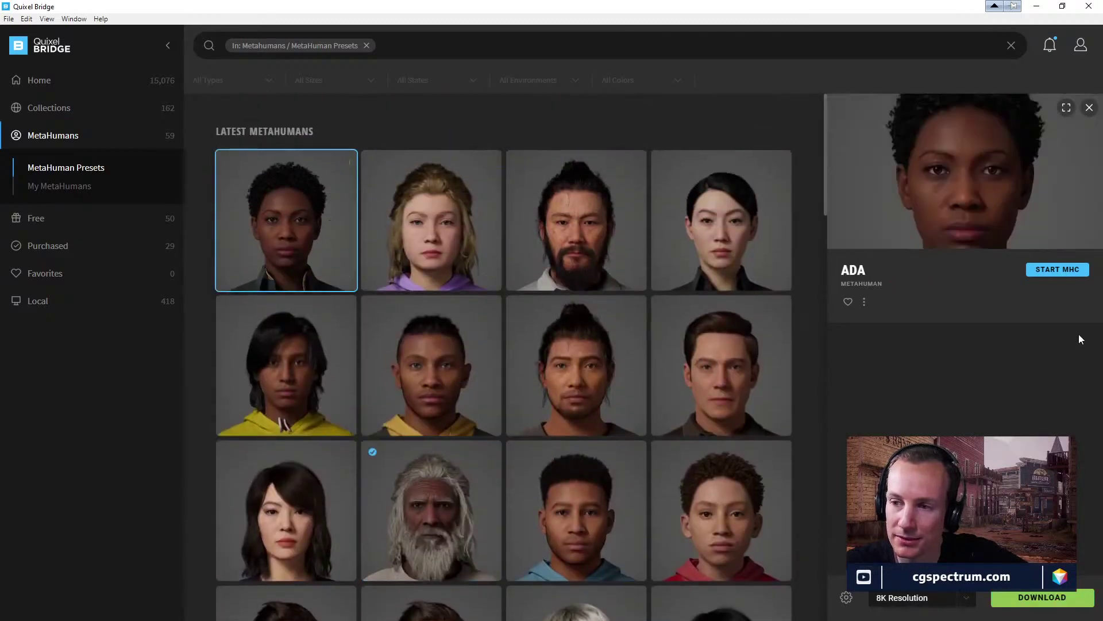
Download the Ada MetaHuman at 8K resolution.
{"action": "left_click", "coordinate": [966, 598]}
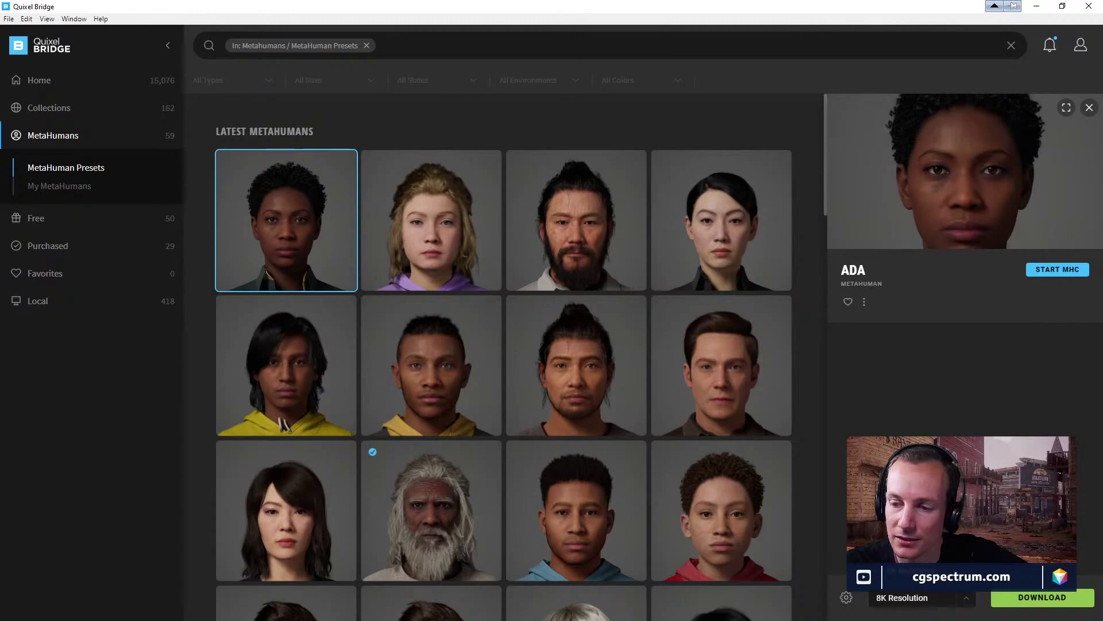
{"action": "key", "text": "Escape"}
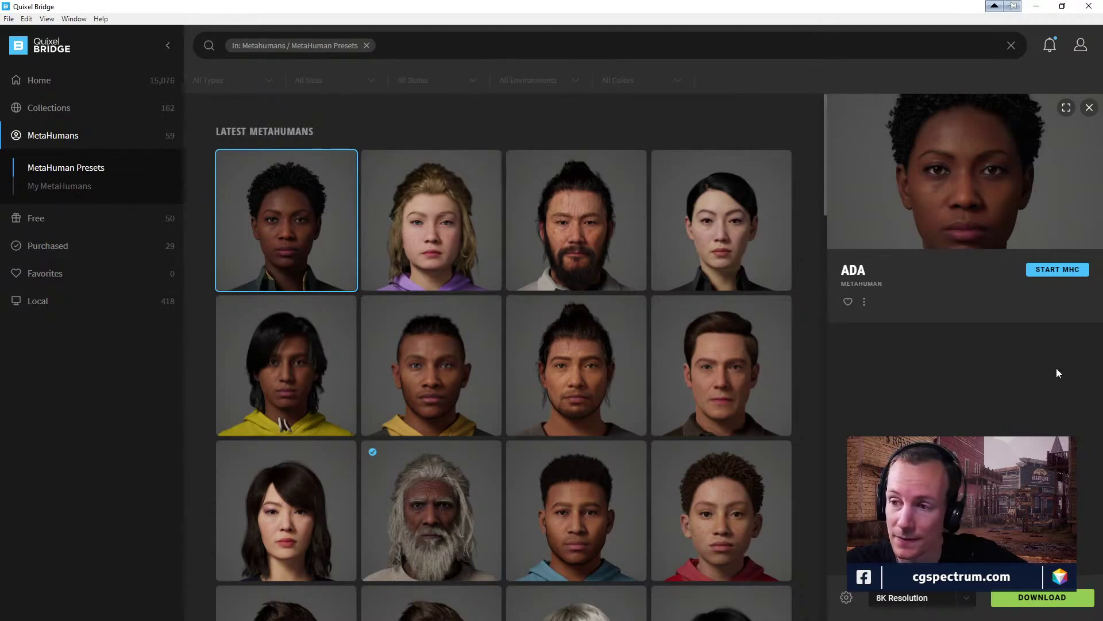
{"action": "left_click", "coordinate": [1042, 597]}
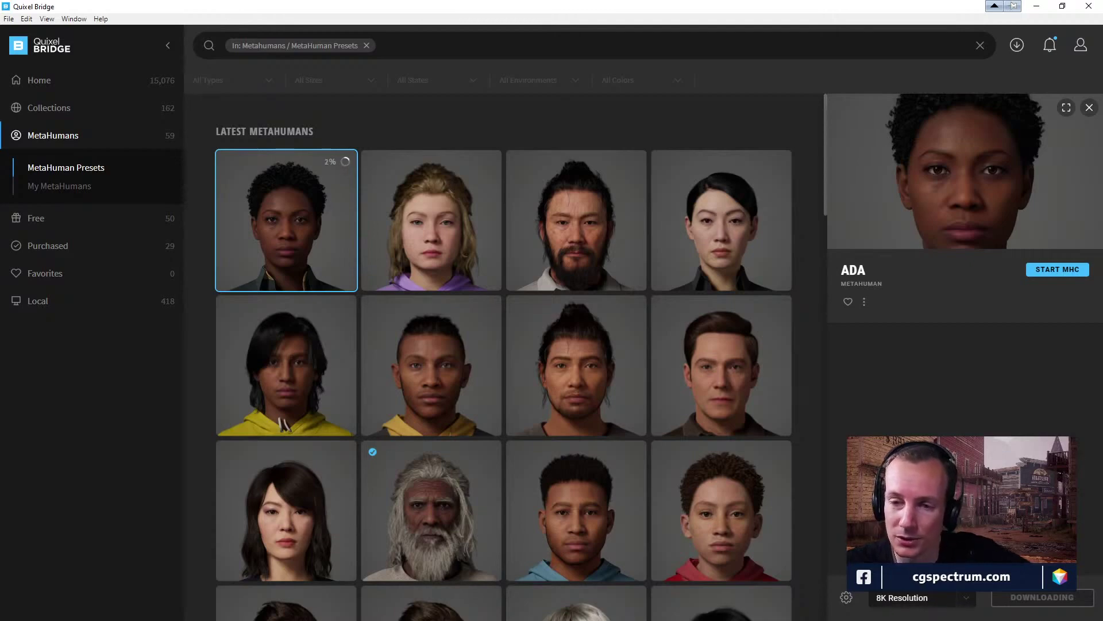
Select the Dhruv preset and set the MetaHumans model format to Source Asset in its download settings.
{"action": "left_click", "coordinate": [436, 489]}
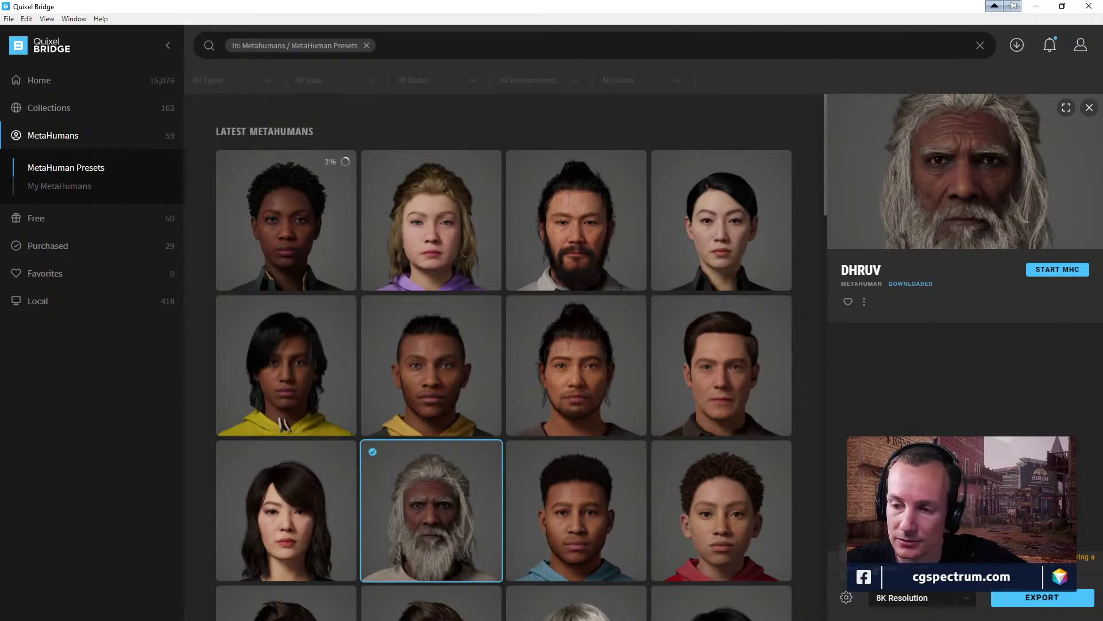
{"action": "left_click", "coordinate": [845, 597]}
{"action": "scroll", "coordinate": [977, 324], "scroll_direction": "down", "scroll_amount": 1}
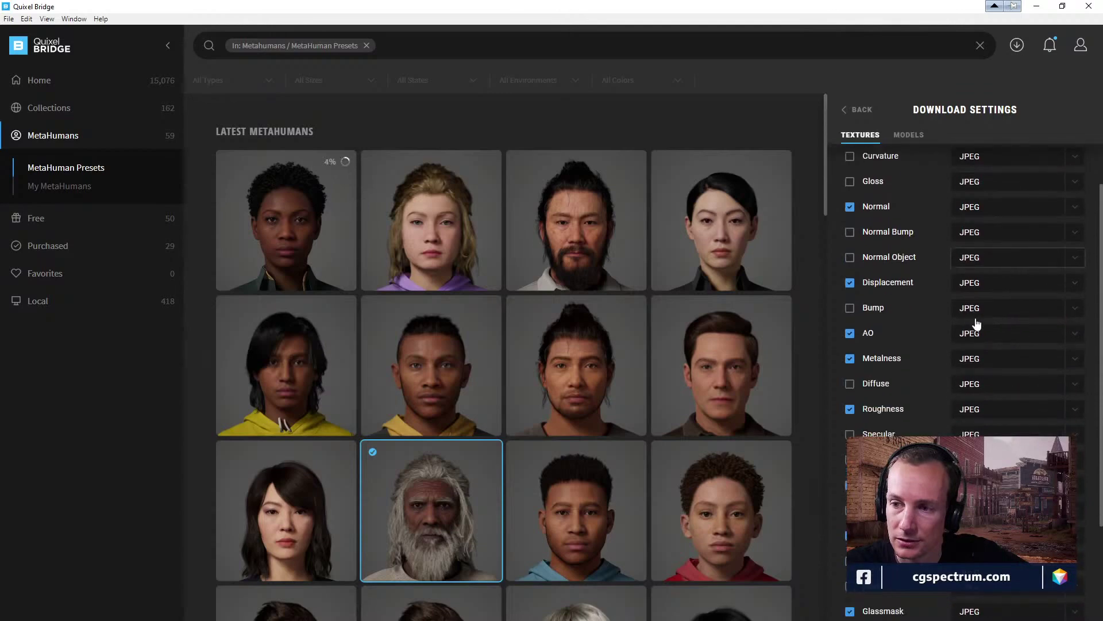
{"action": "scroll", "coordinate": [976, 324], "scroll_direction": "down", "scroll_amount": 4}
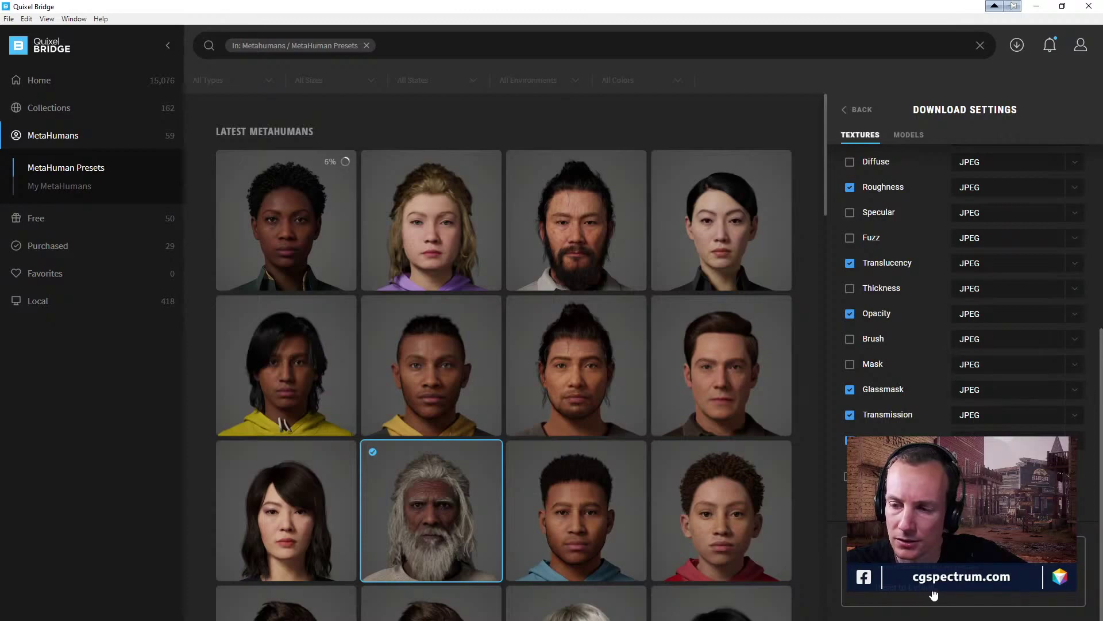
{"action": "scroll", "coordinate": [933, 594], "scroll_direction": "up", "scroll_amount": 4}
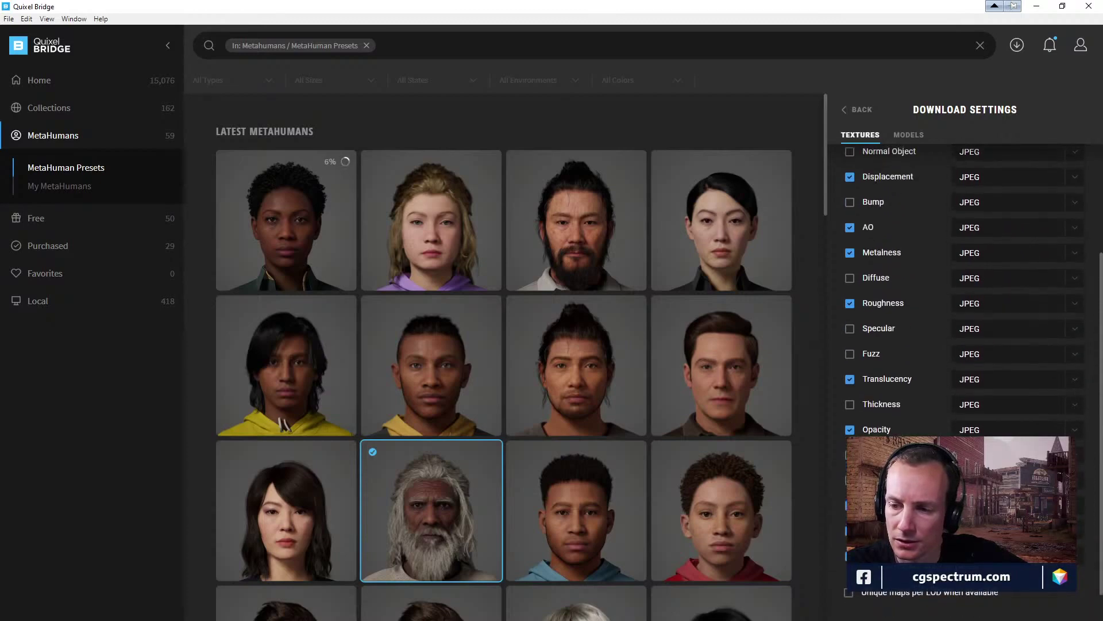
{"action": "scroll", "coordinate": [923, 301], "scroll_direction": "up", "scroll_amount": 2}
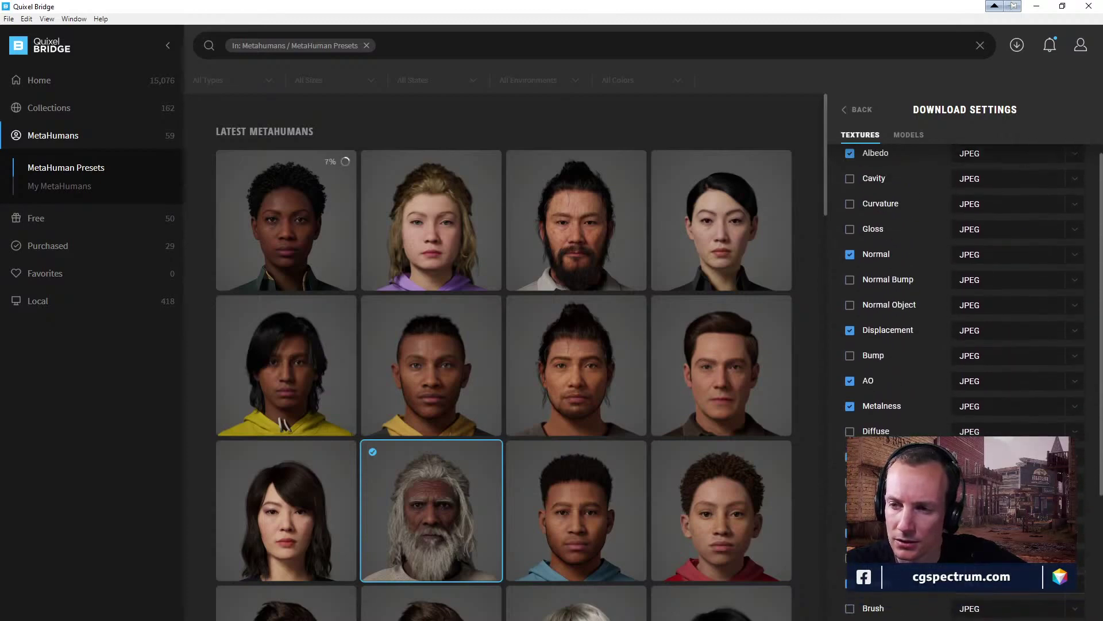
{"action": "left_click", "coordinate": [909, 134]}
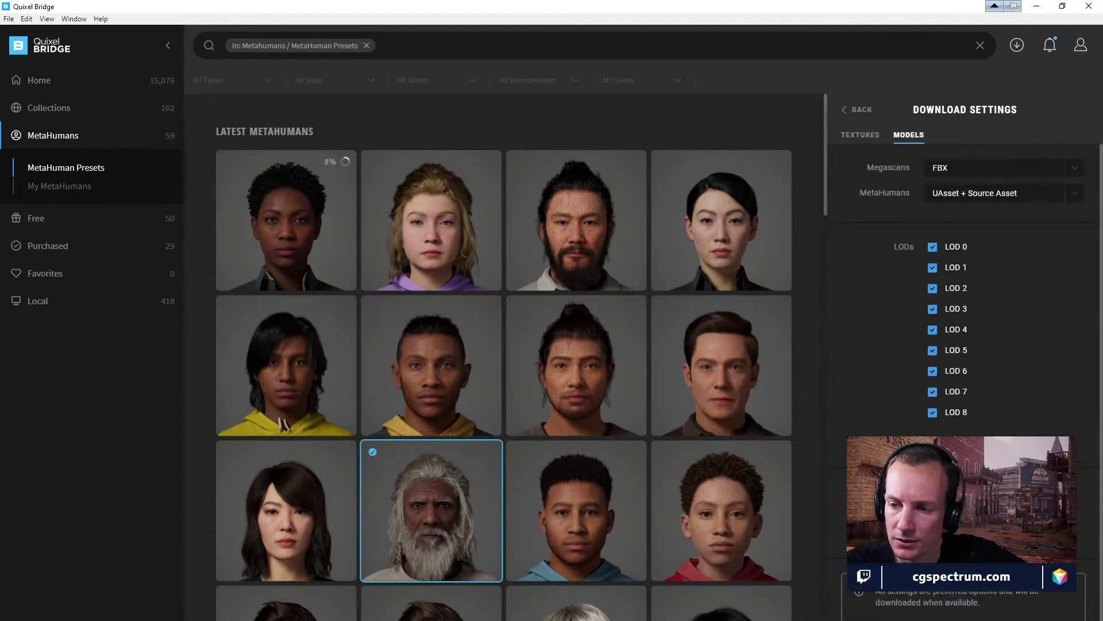
{"action": "left_click", "coordinate": [1022, 196]}
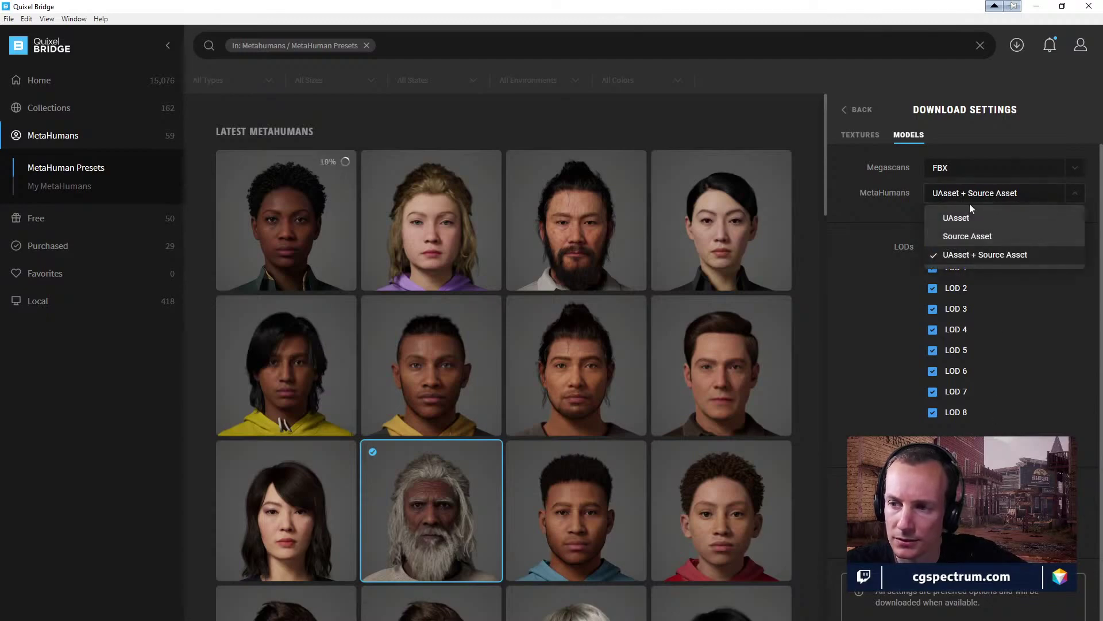
{"action": "left_click", "coordinate": [968, 240]}
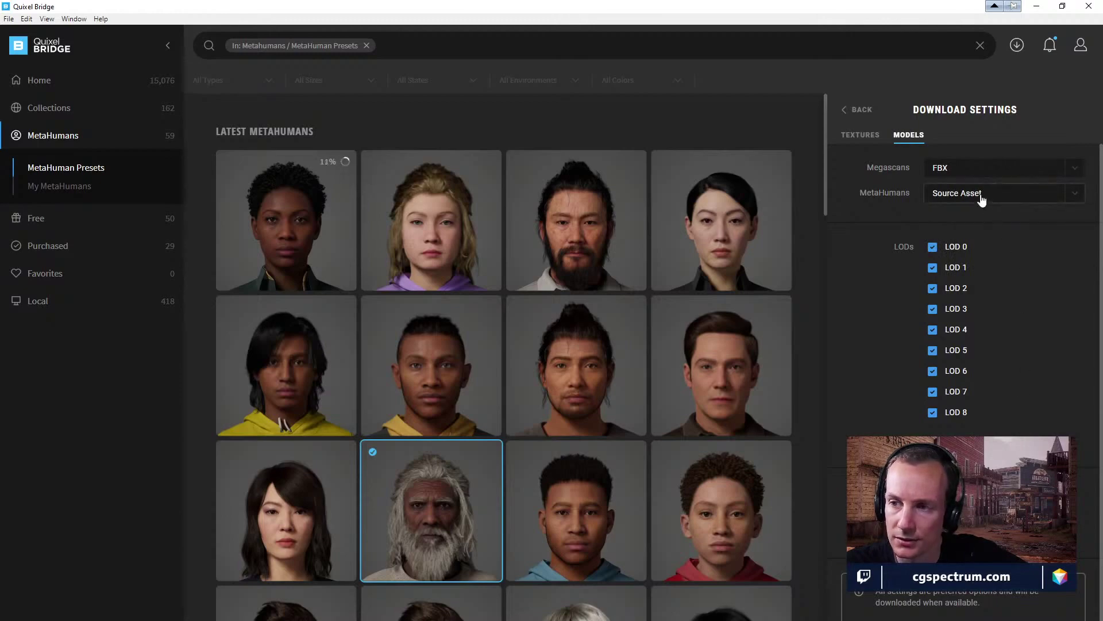
{"action": "left_click", "coordinate": [970, 168]}
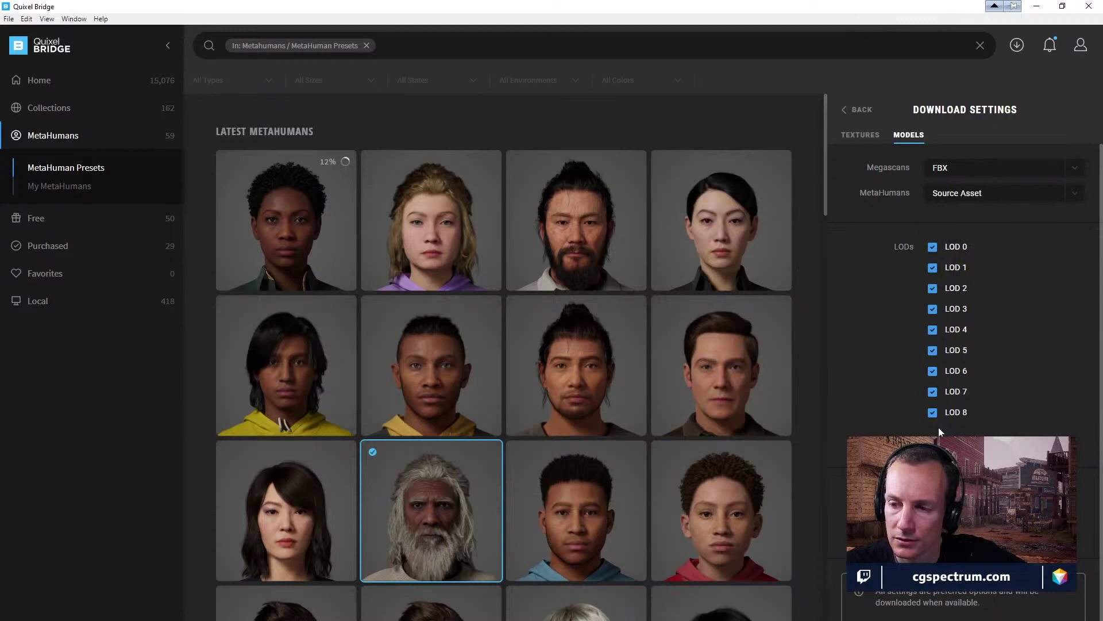
{"action": "left_click", "coordinate": [933, 412]}
{"action": "left_click", "coordinate": [932, 391]}
{"action": "left_click", "coordinate": [933, 371]}
{"action": "left_click", "coordinate": [933, 350]}
{"action": "left_click", "coordinate": [933, 309]}
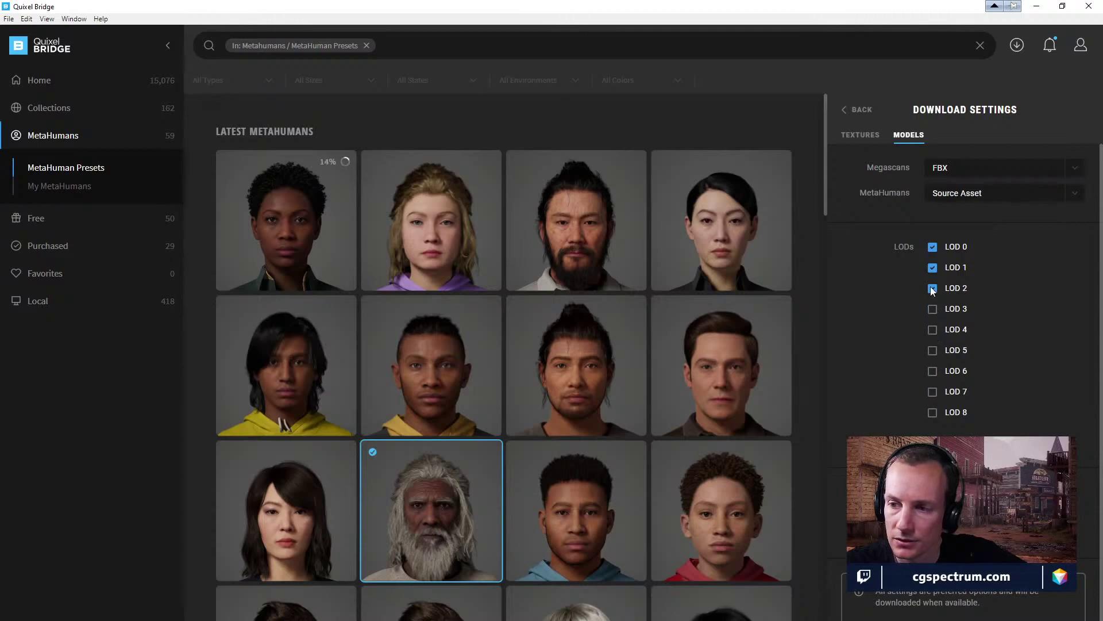
{"action": "left_click", "coordinate": [932, 288]}
{"action": "left_click", "coordinate": [932, 268]}
{"action": "left_click", "coordinate": [933, 267]}
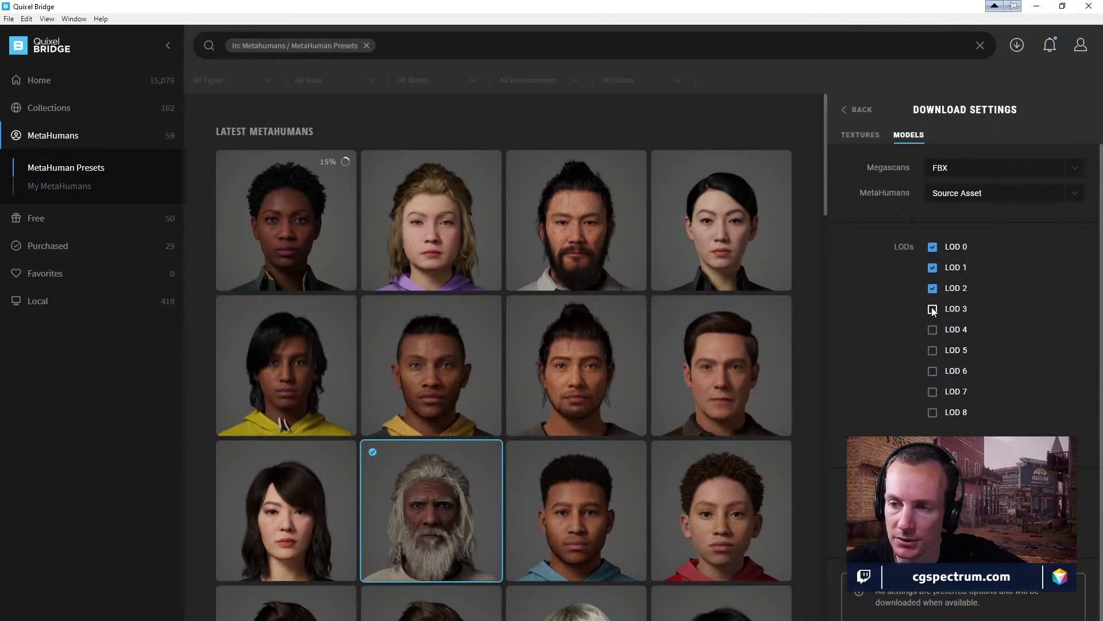
{"action": "left_click", "coordinate": [932, 309]}
{"action": "left_click", "coordinate": [933, 329]}
{"action": "left_click", "coordinate": [933, 349]}
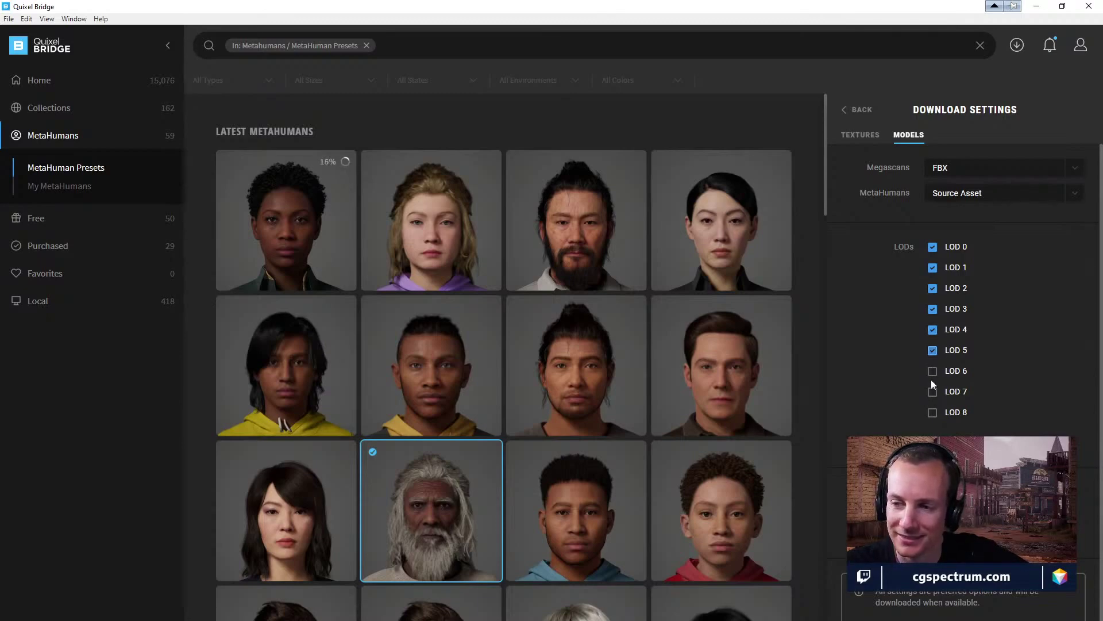
{"action": "left_click", "coordinate": [932, 372]}
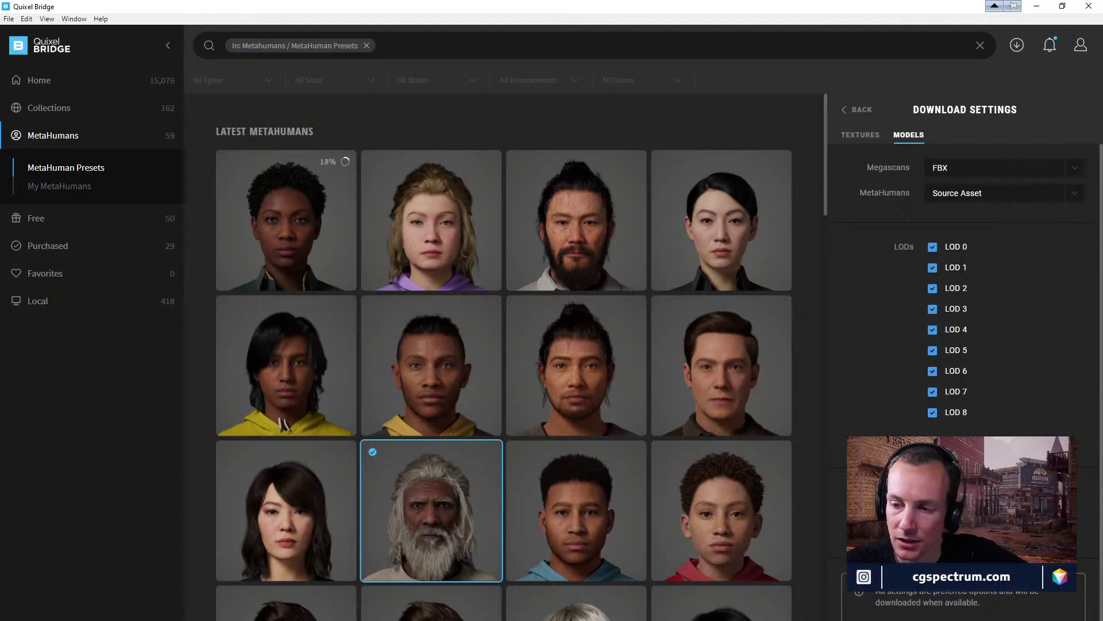
Leave Dhruv's download settings, select Ada, and set the MetaHumans model format to Source Asset in the Maya export settings.
{"action": "left_click", "coordinate": [854, 132]}
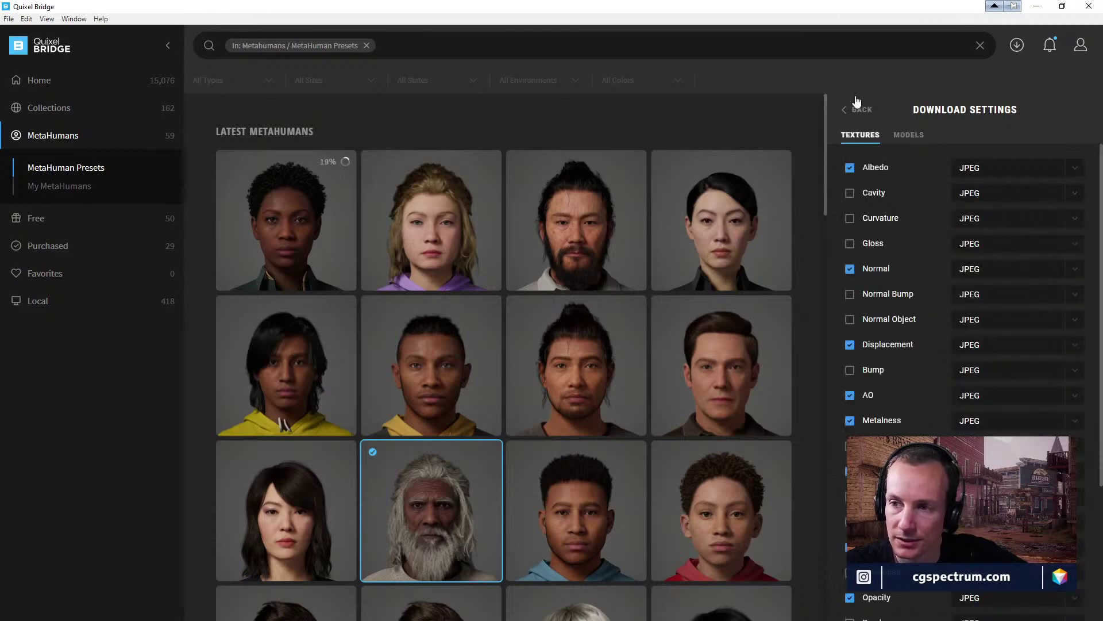
{"action": "left_click", "coordinate": [859, 110]}
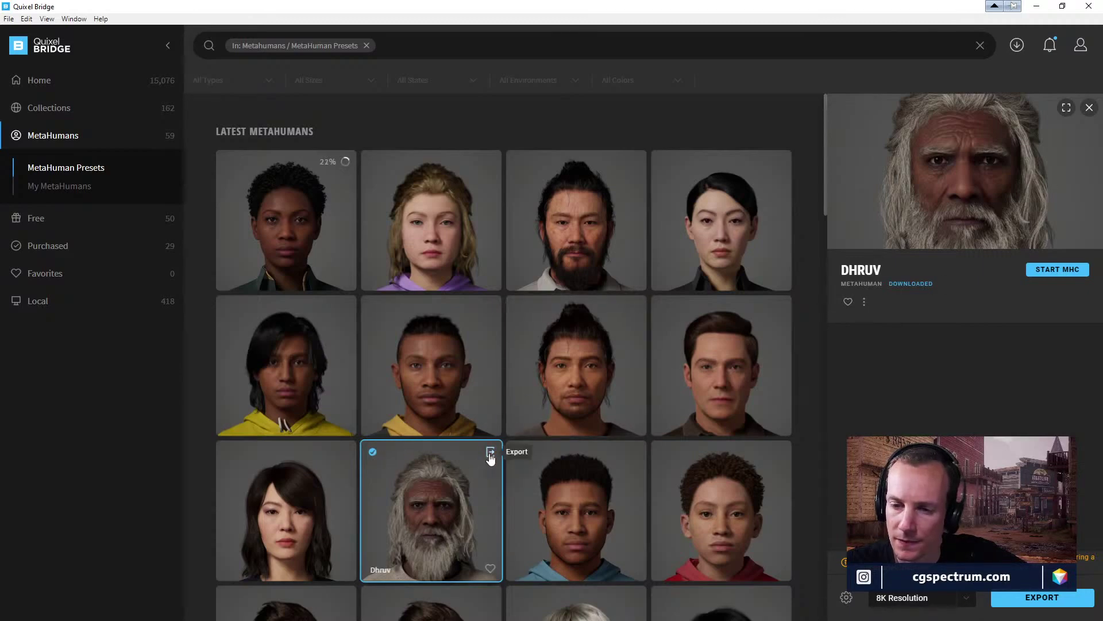
{"action": "left_click", "coordinate": [288, 233]}
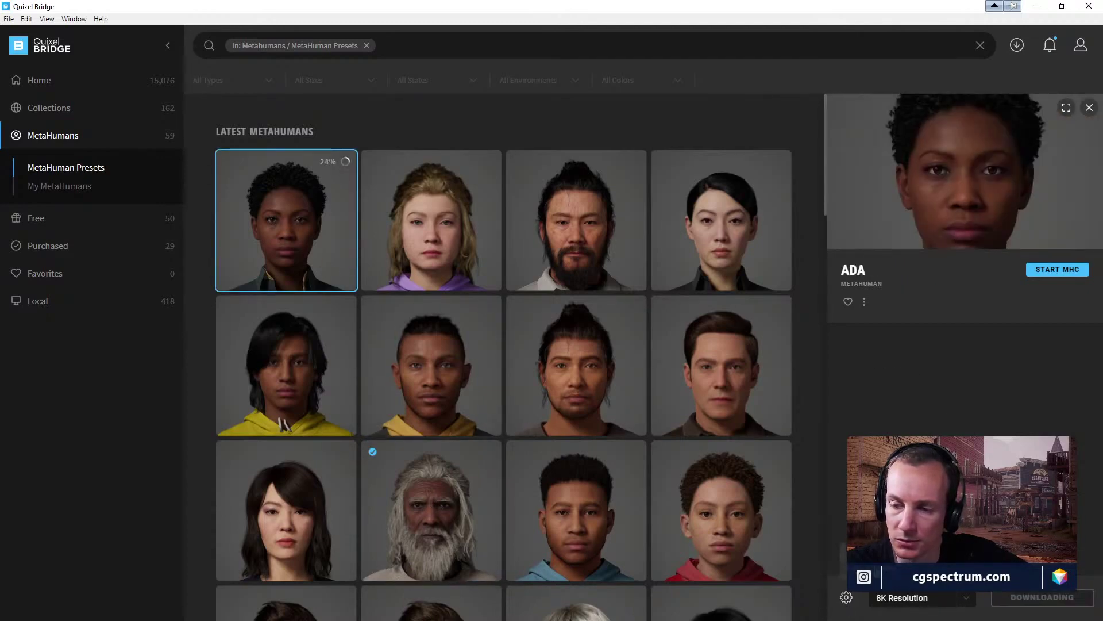
{"action": "left_click", "coordinate": [845, 597]}
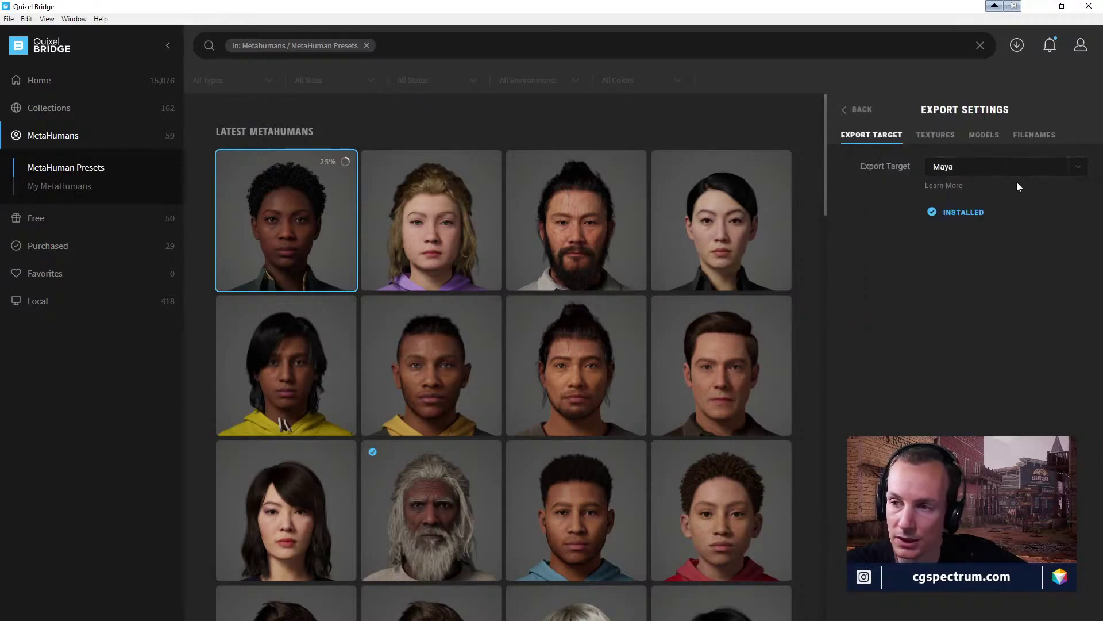
{"action": "left_click", "coordinate": [996, 137]}
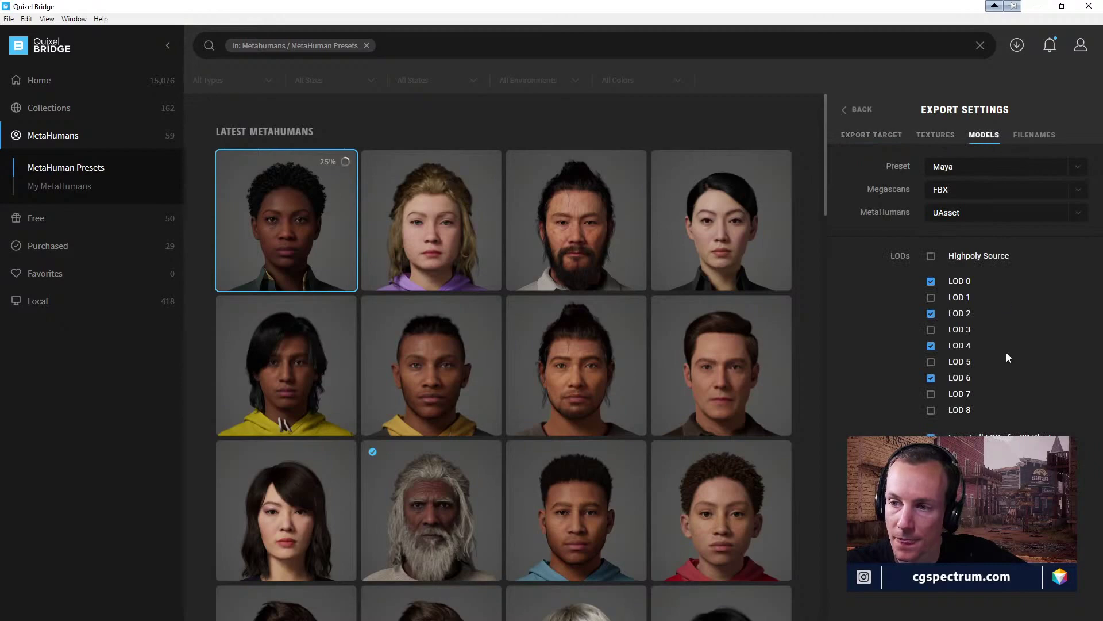
{"action": "left_click", "coordinate": [977, 213]}
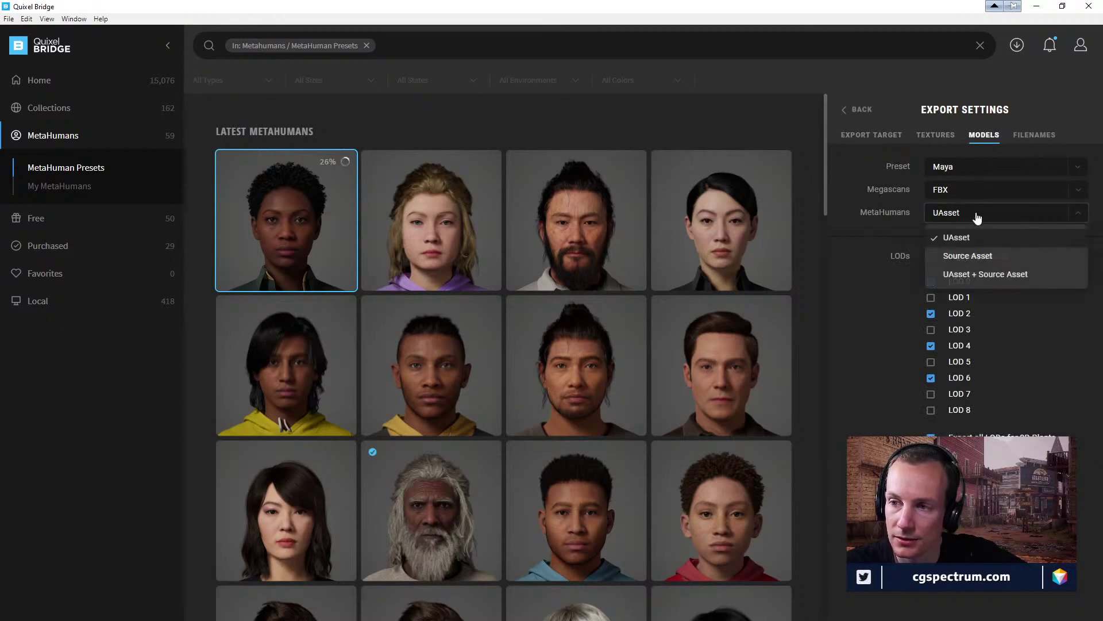
{"action": "left_click", "coordinate": [978, 256]}
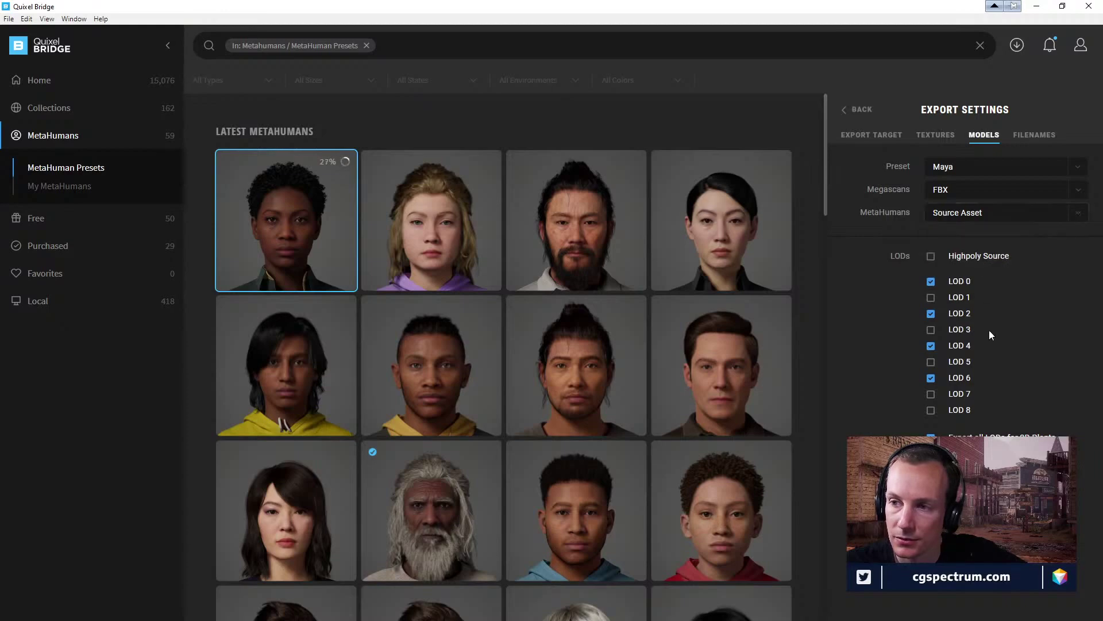
Select Dhruv and review the export target, texture and model settings for Maya, returning to the preset's information panel.
{"action": "left_click", "coordinate": [893, 138]}
{"action": "left_click", "coordinate": [930, 138]}
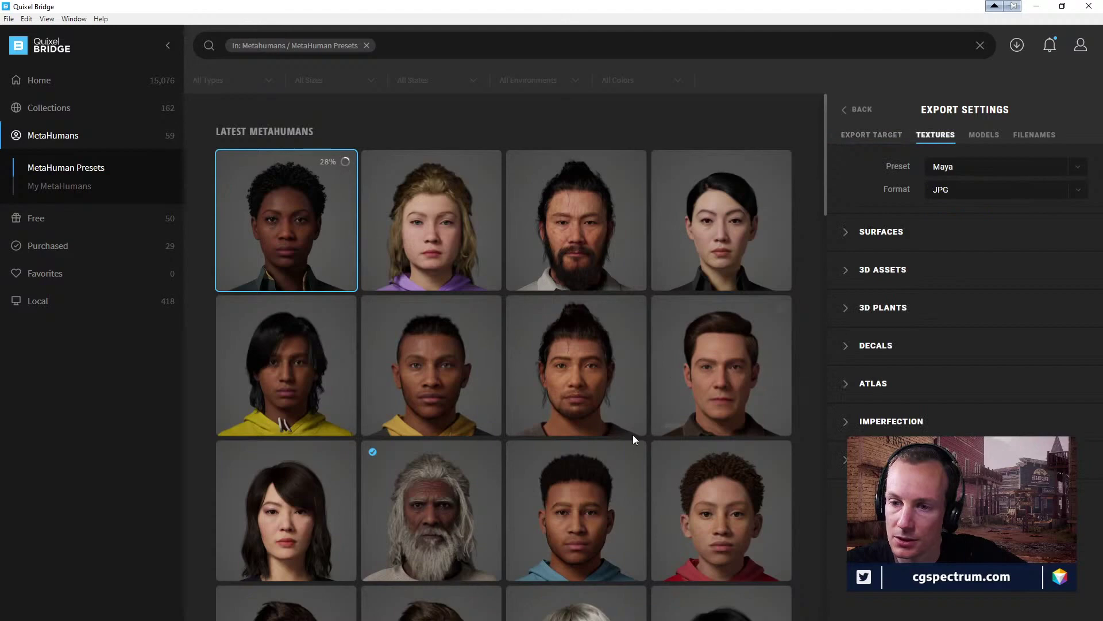
{"action": "left_click", "coordinate": [431, 520]}
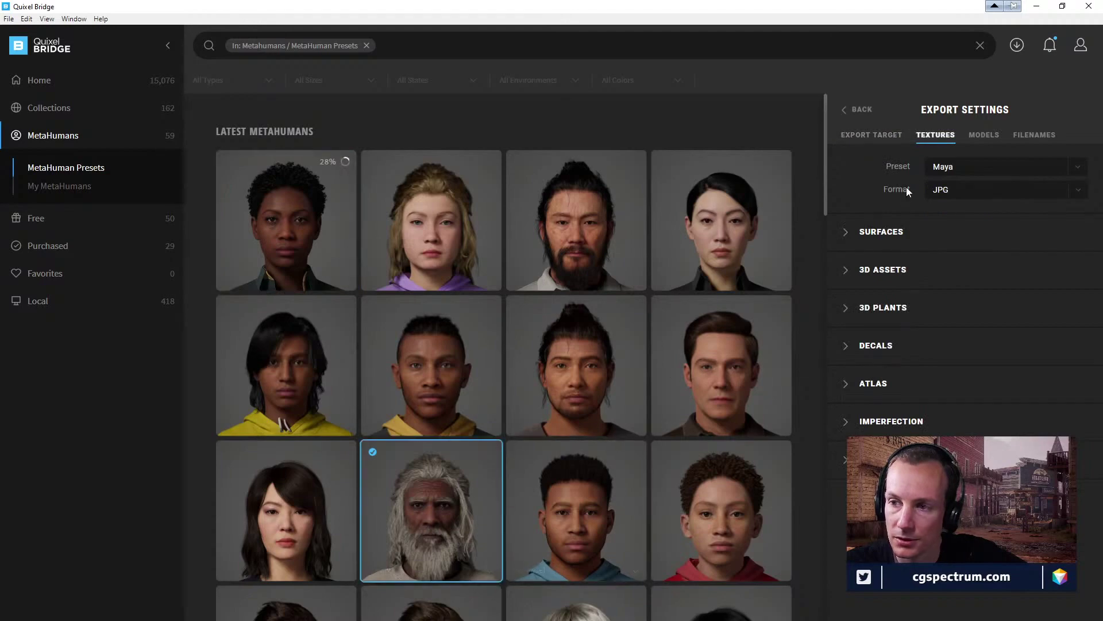
{"action": "left_click", "coordinate": [998, 135]}
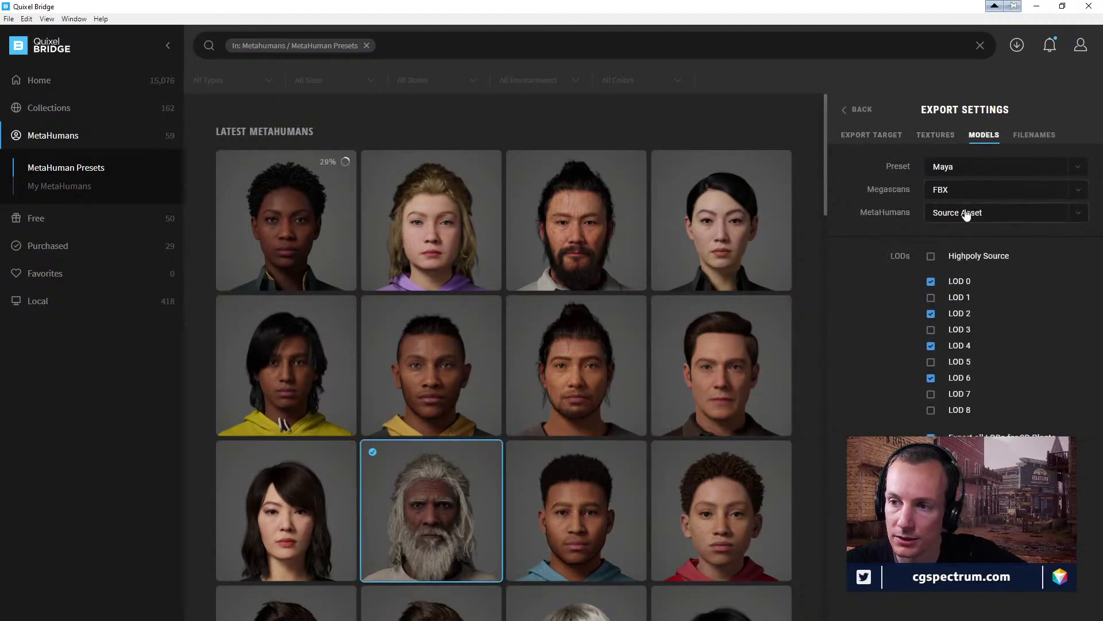
{"action": "left_click", "coordinate": [950, 141]}
{"action": "left_click", "coordinate": [890, 138]}
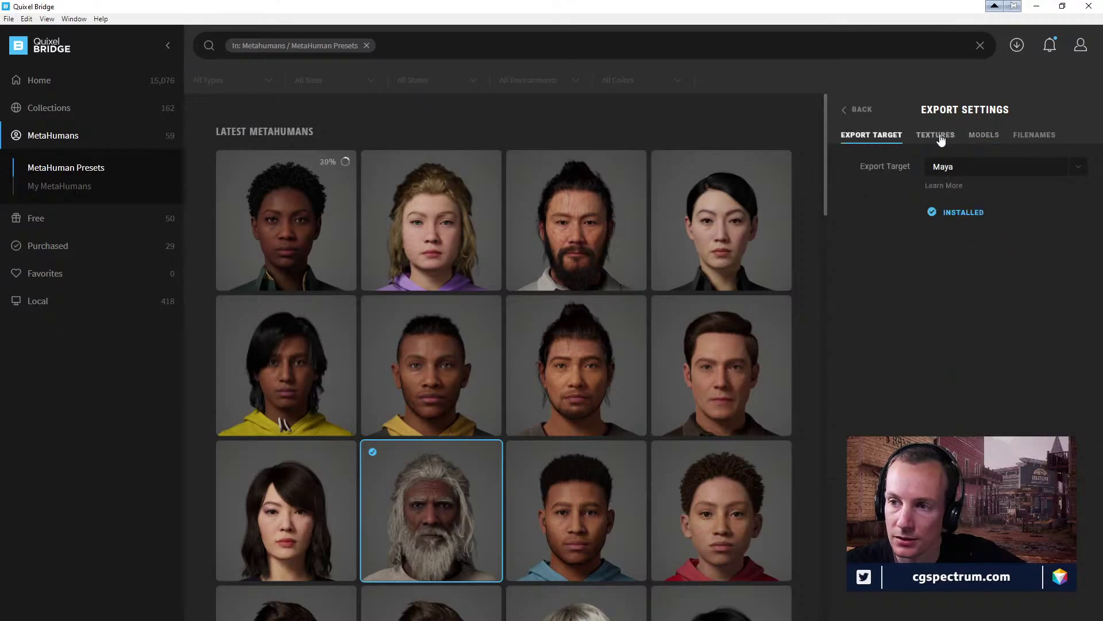
{"action": "left_click", "coordinate": [941, 138]}
{"action": "left_click", "coordinate": [896, 137]}
{"action": "left_click", "coordinate": [859, 111]}
{"action": "left_click", "coordinate": [1032, 612]}
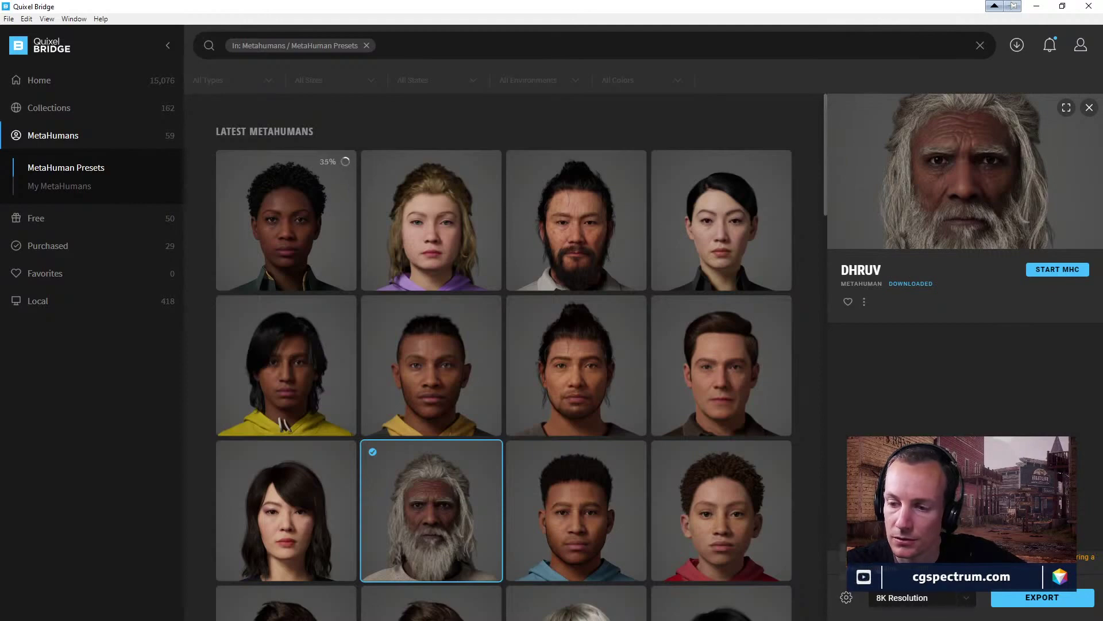
Recheck Dhruv's download texture and model settings with Source Asset for MetaHumans, and reopen the export settings.
{"action": "left_click", "coordinate": [846, 598]}
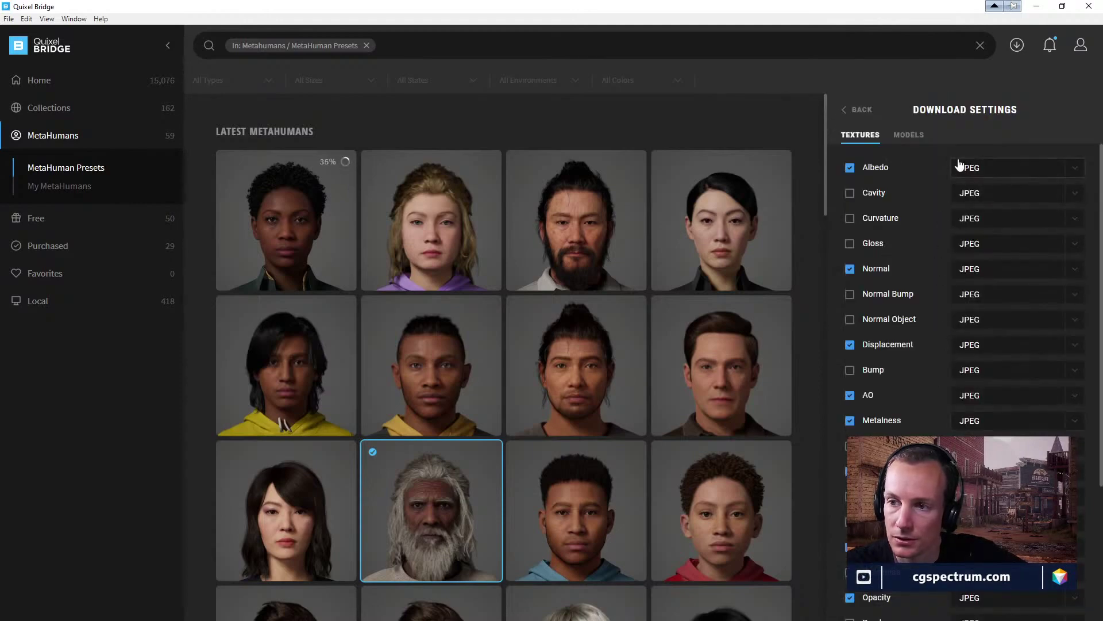
{"action": "scroll", "coordinate": [954, 172], "scroll_direction": "down", "scroll_amount": 4}
{"action": "left_click", "coordinate": [909, 136]}
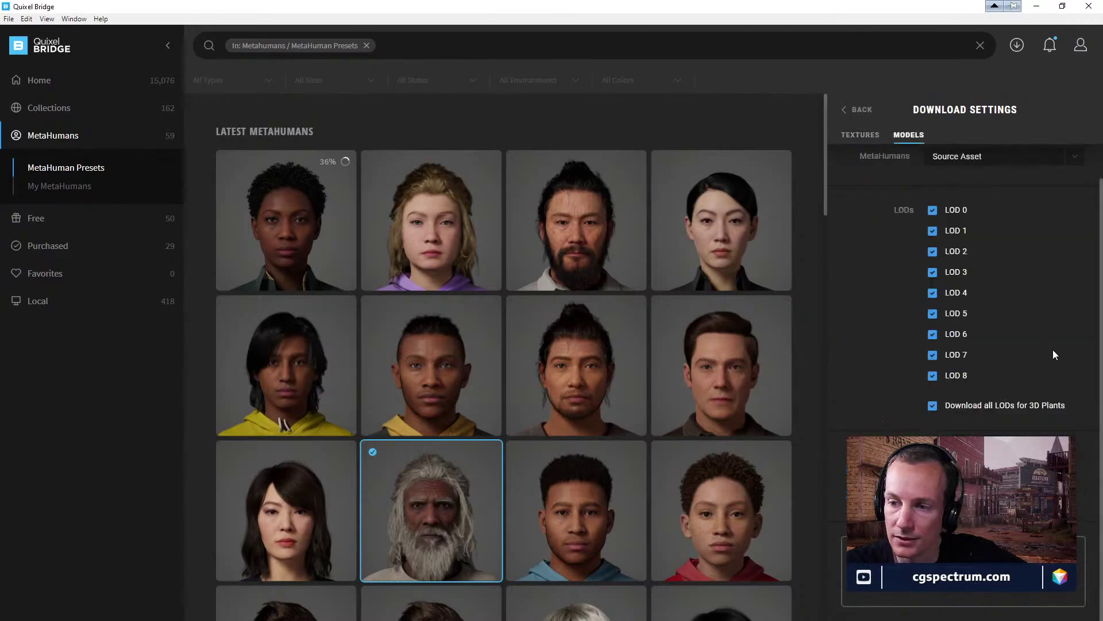
{"action": "scroll", "coordinate": [1039, 281], "scroll_direction": "up", "scroll_amount": 2}
{"action": "left_click", "coordinate": [1007, 198]}
{"action": "left_click", "coordinate": [954, 234]}
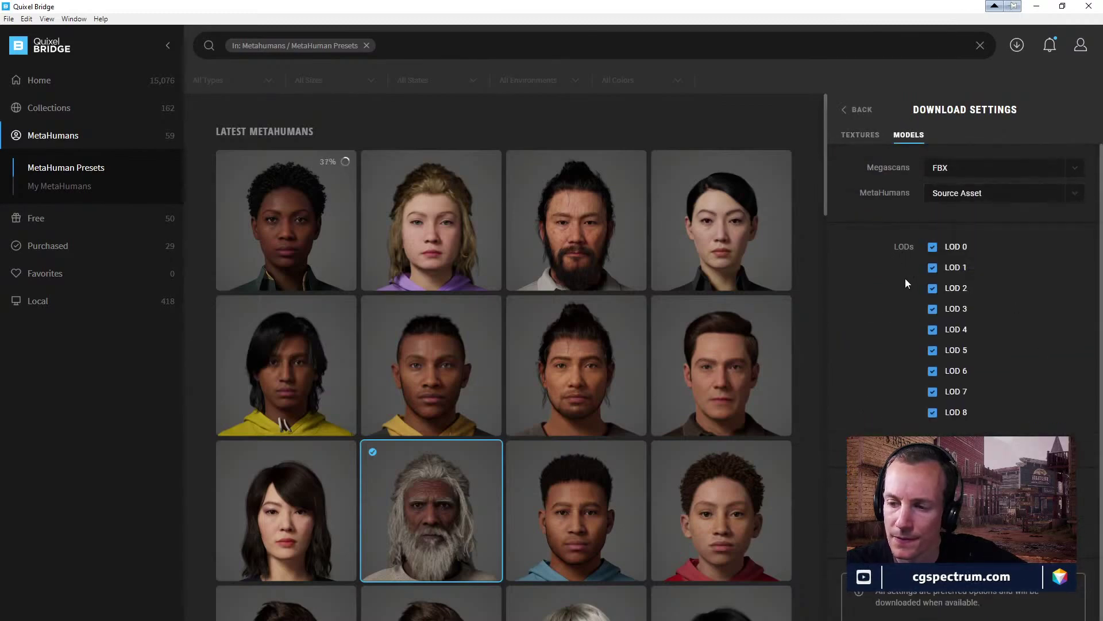
{"action": "scroll", "coordinate": [908, 332], "scroll_direction": "down", "scroll_amount": 1}
{"action": "scroll", "coordinate": [912, 327], "scroll_direction": "up", "scroll_amount": 1}
{"action": "scroll", "coordinate": [914, 332], "scroll_direction": "down", "scroll_amount": 1}
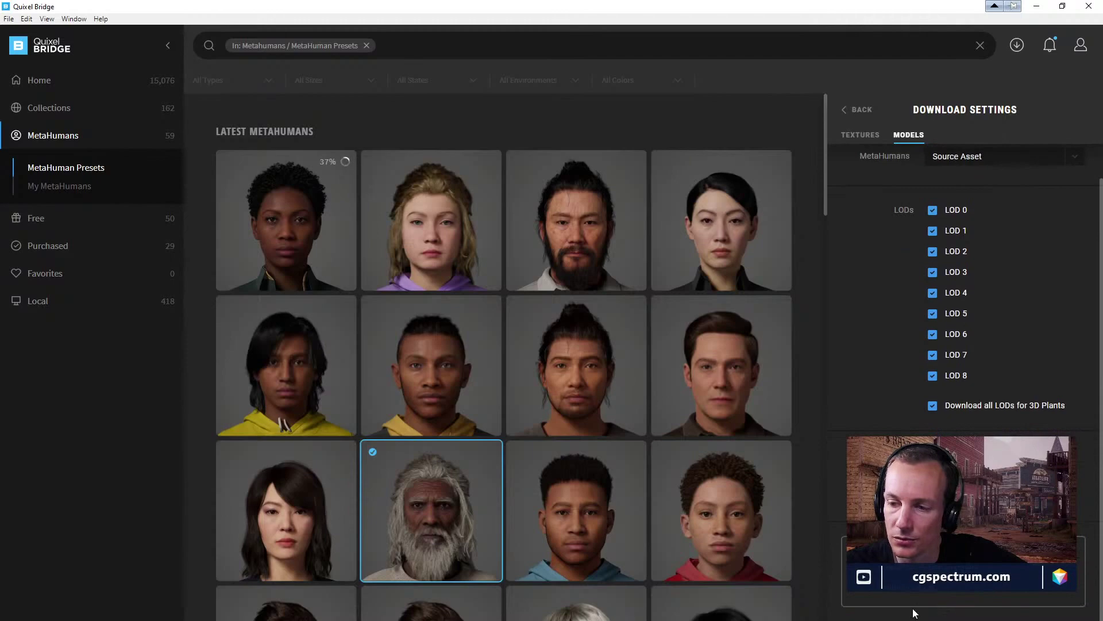
{"action": "scroll", "coordinate": [915, 175], "scroll_direction": "up", "scroll_amount": 1}
{"action": "left_click", "coordinate": [860, 135]}
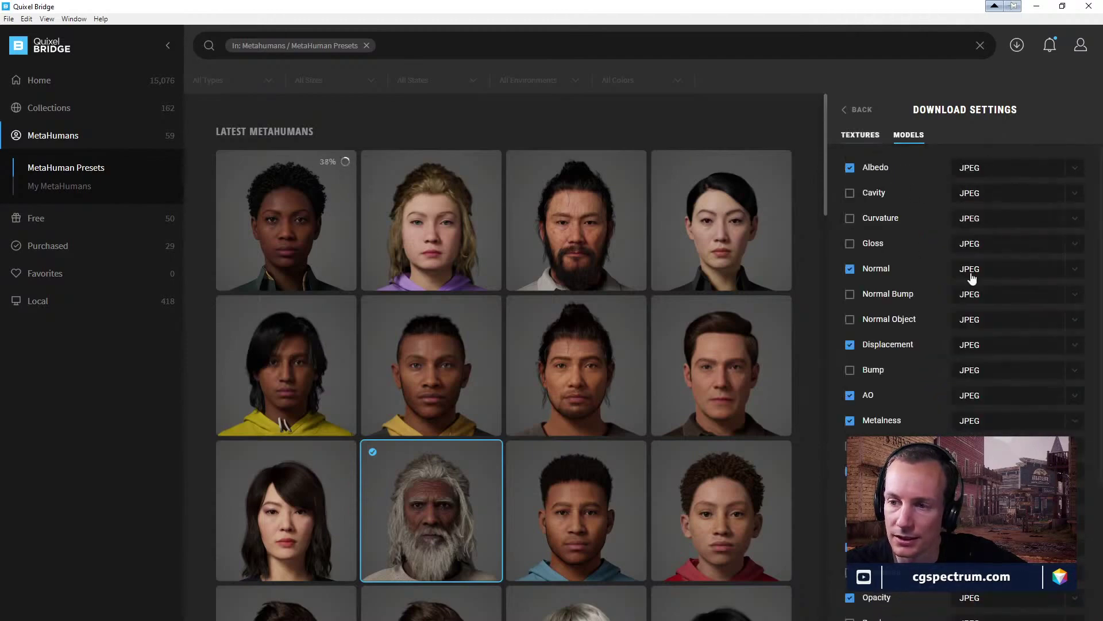
{"action": "left_click", "coordinate": [859, 109]}
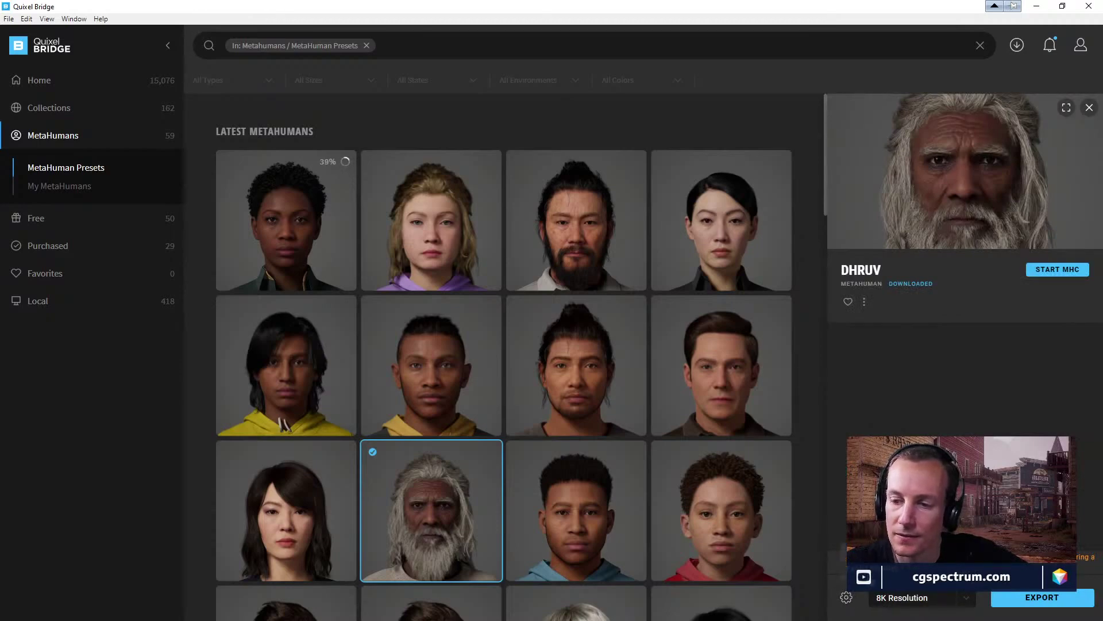
{"action": "left_click", "coordinate": [846, 597]}
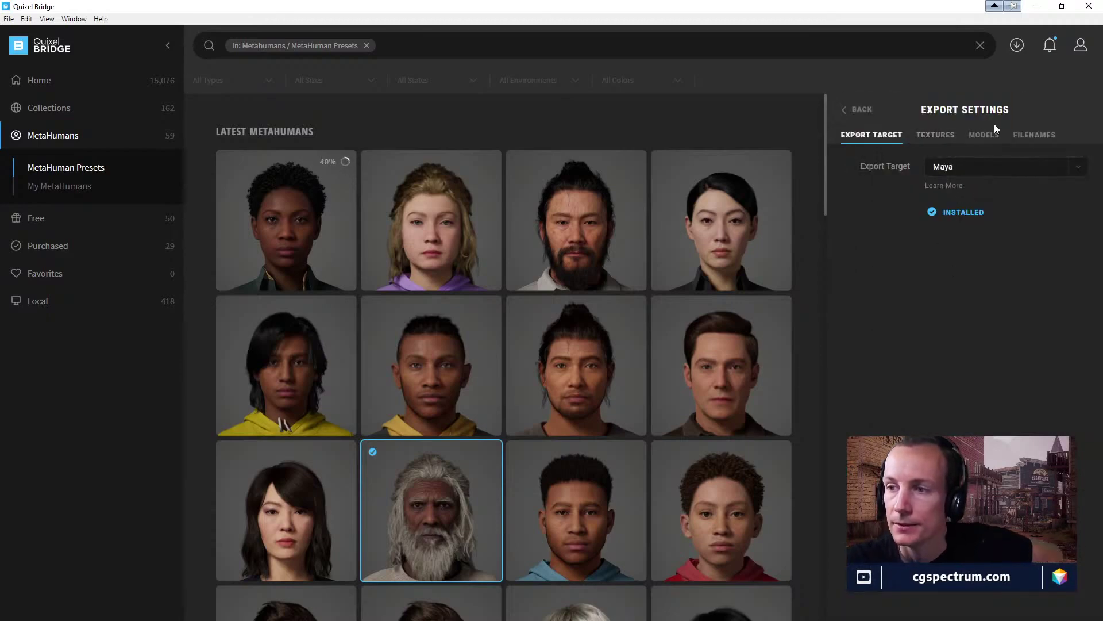
Review the filename, model and texture export settings, returning to the export target settings for Maya.
{"action": "left_click", "coordinate": [1049, 132]}
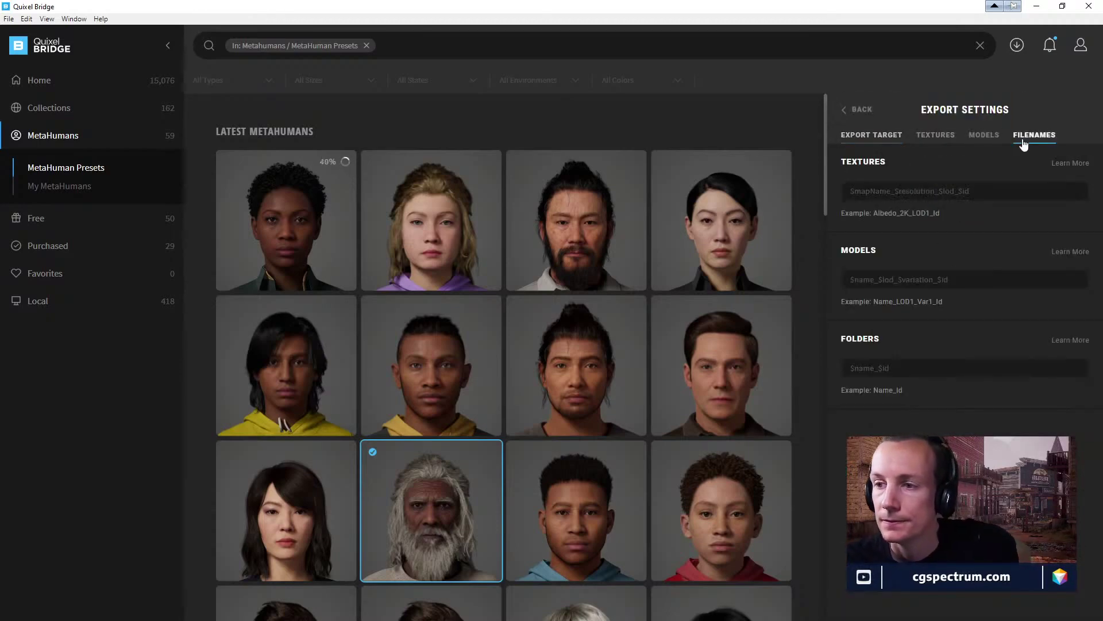
{"action": "left_click", "coordinate": [978, 138]}
{"action": "left_click", "coordinate": [936, 138]}
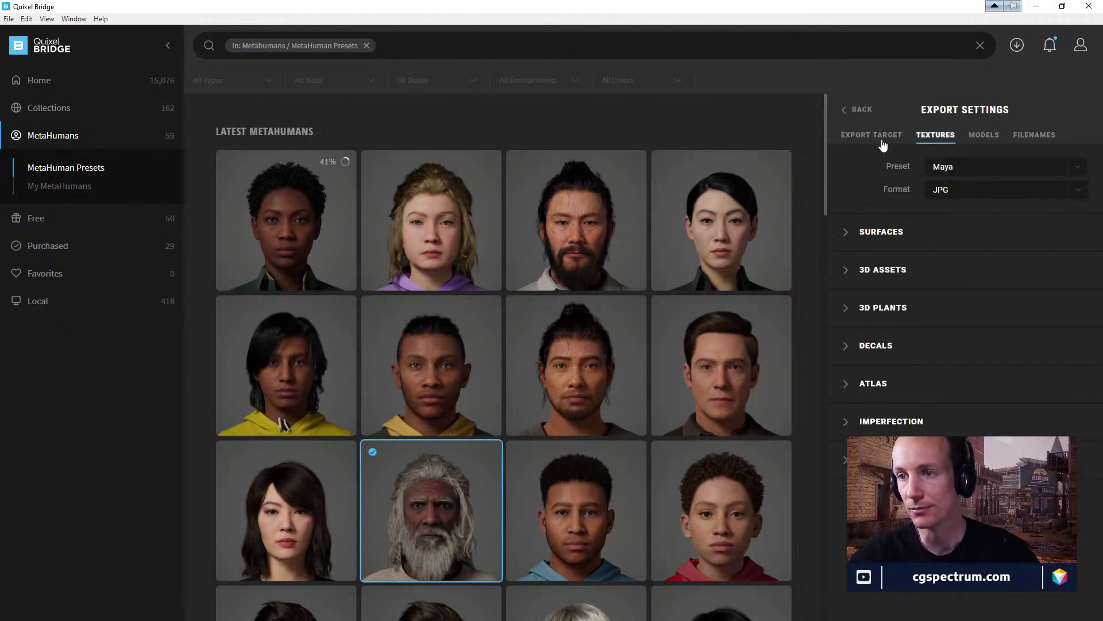
{"action": "left_click", "coordinate": [877, 131]}
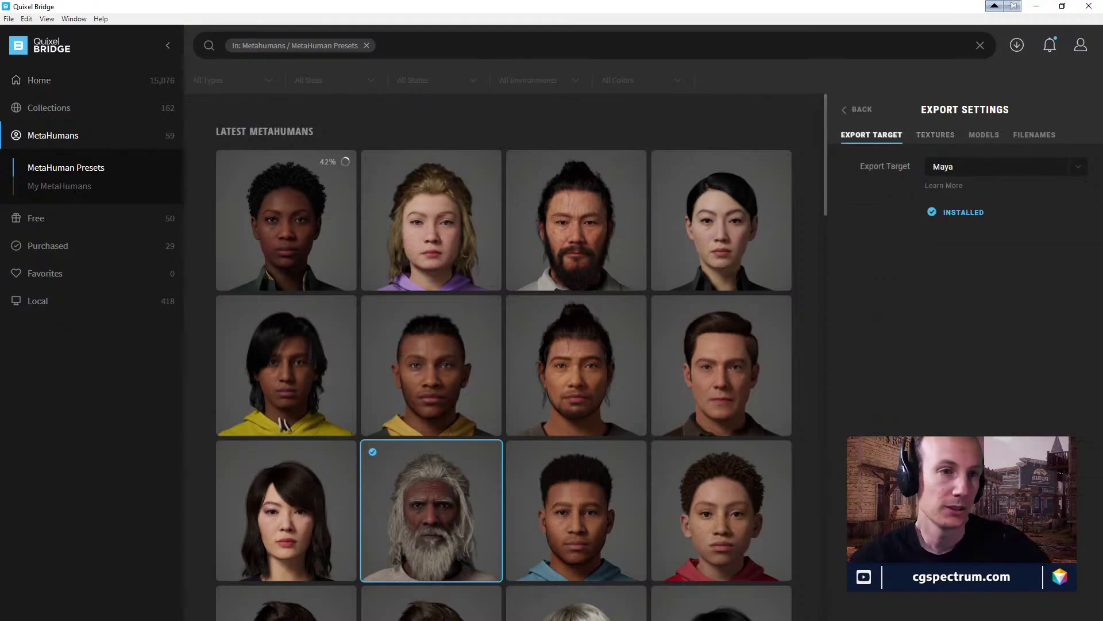
Switch to the AutoLandscape project in Unreal Editor and enlarge the viewport by shrinking the Content Browser.
{"action": "key", "text": "alt+Tab"}
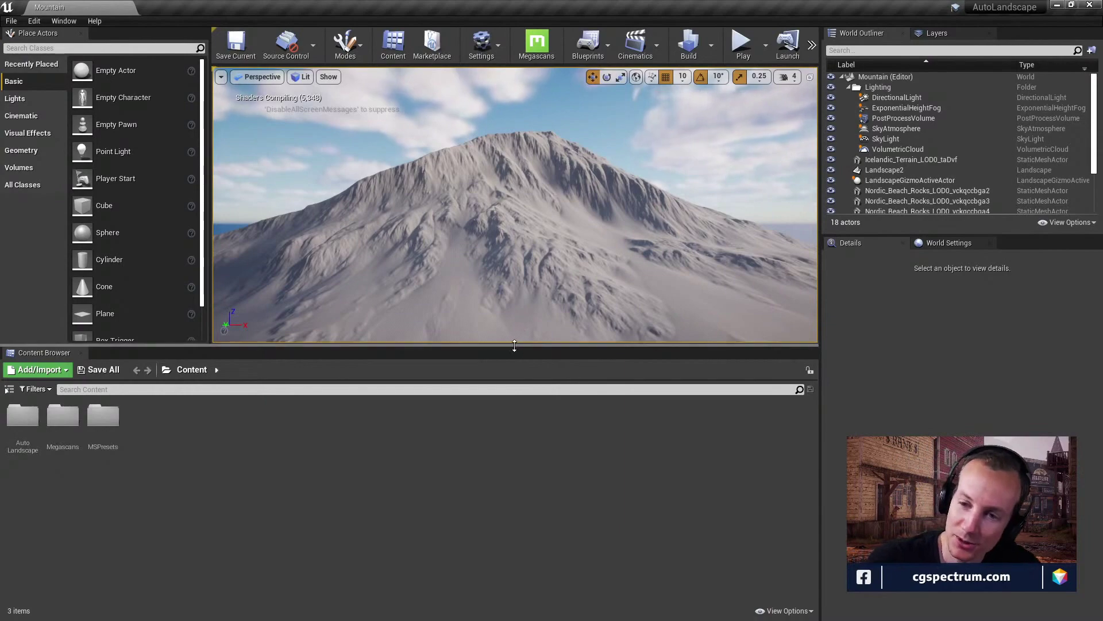
{"action": "left_click_drag", "start_coordinate": [514, 345], "coordinate": [514, 497]}
{"action": "left_click_drag", "start_coordinate": [515, 402], "coordinate": [529, 247]}
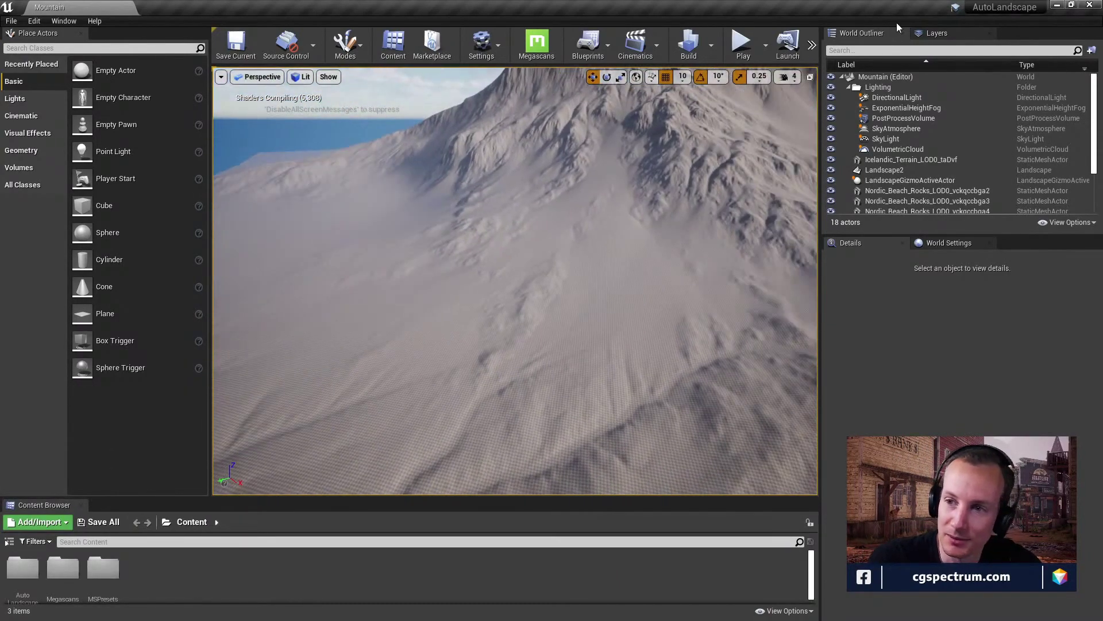
Raise the viewport camera speed to 6, fly over the mountain, and increase the speed to 8.
{"action": "left_click", "coordinate": [787, 77]}
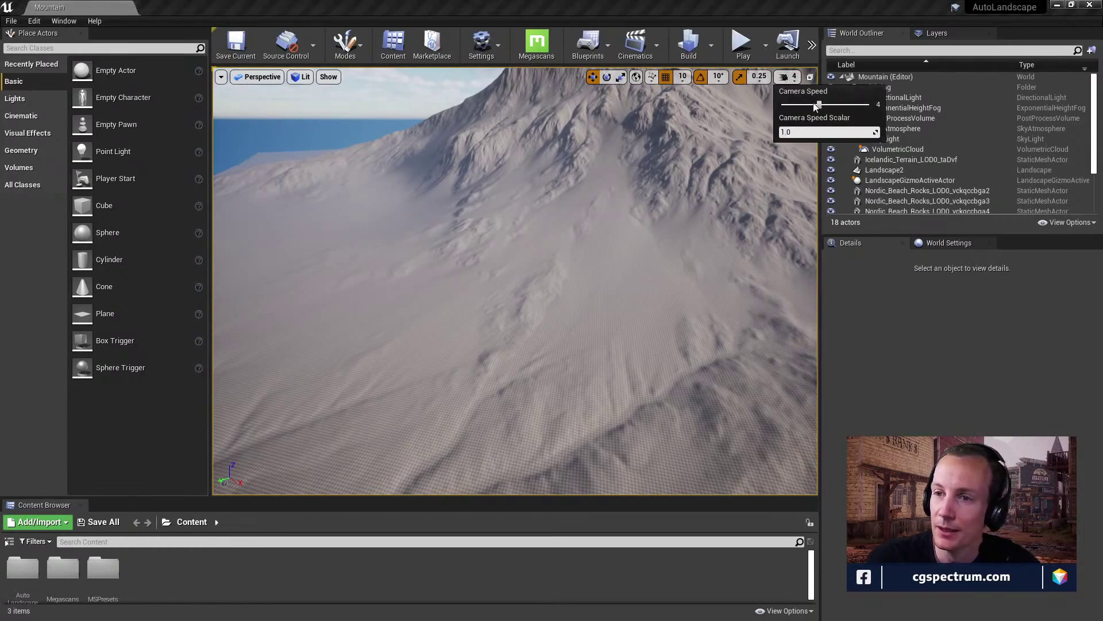
{"action": "right_click_drag", "start_coordinate": [547, 204], "coordinate": [562, 172]}
{"action": "left_click", "coordinate": [786, 77]}
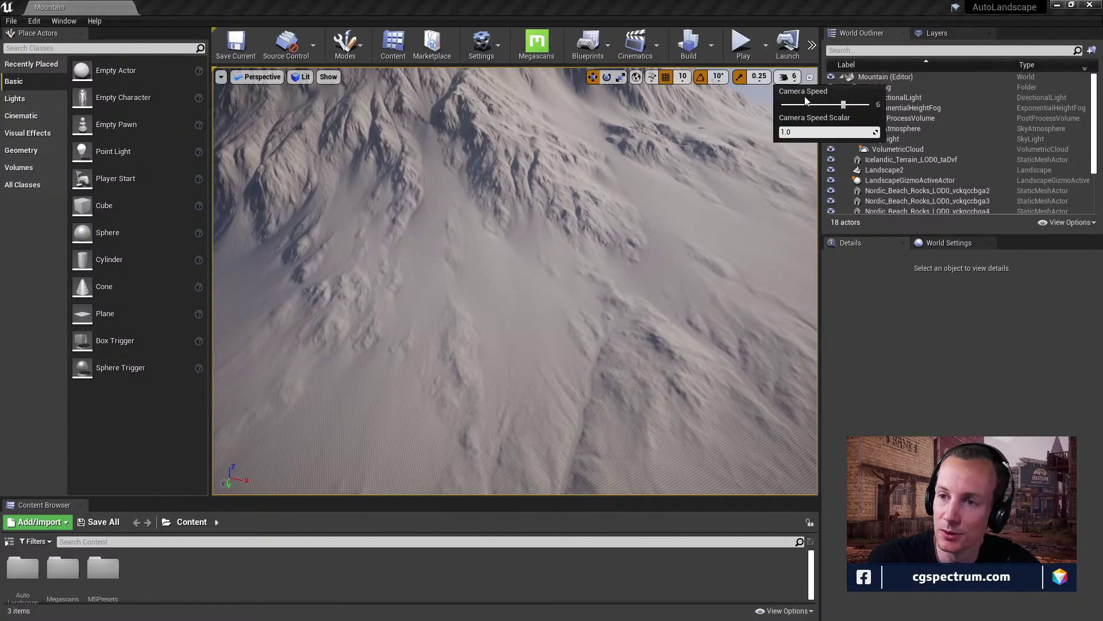
{"action": "left_click_drag", "start_coordinate": [845, 105], "coordinate": [856, 104]}
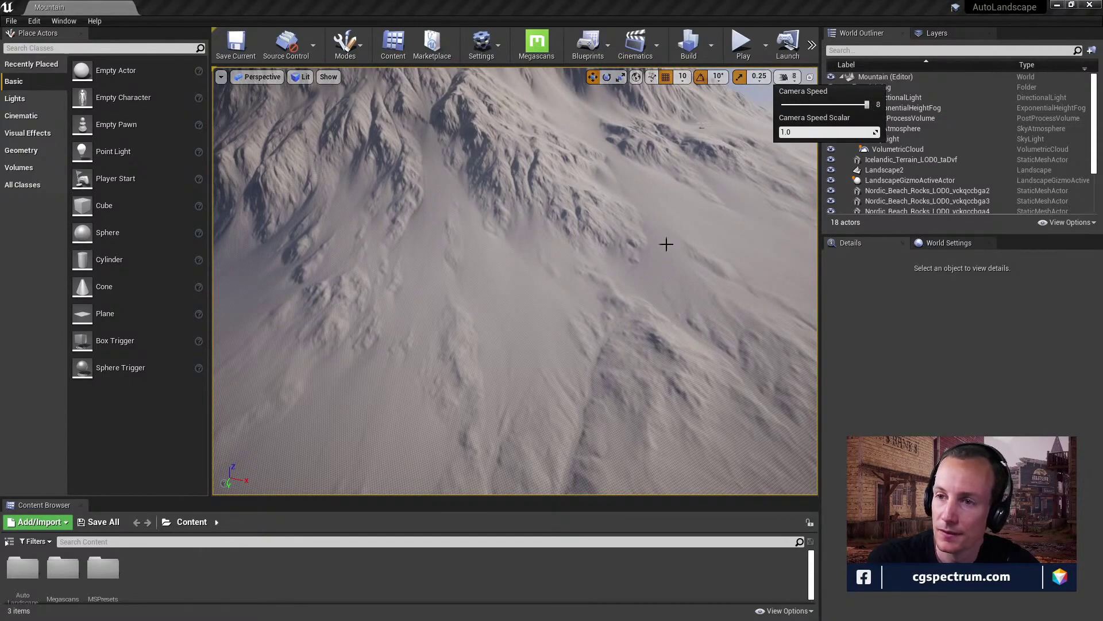
Select the mountain landscape in the viewport and examine its peak and slopes from different angles.
{"action": "right_click_drag", "start_coordinate": [666, 244], "coordinate": [666, 209]}
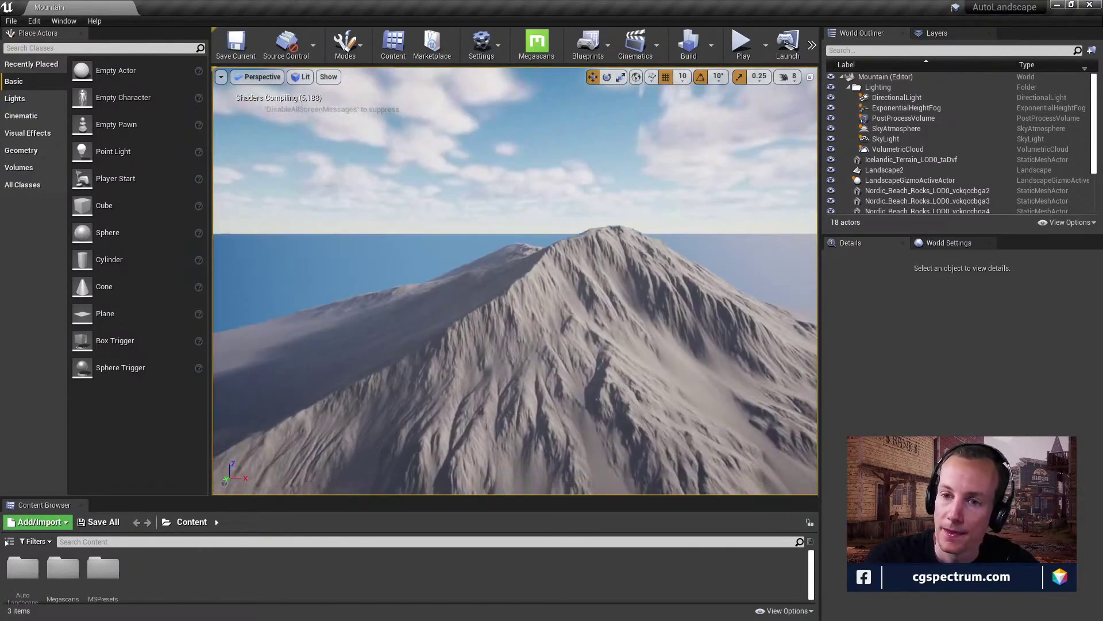
{"action": "scroll", "coordinate": [627, 256], "scroll_direction": "up", "scroll_amount": 5}
{"action": "left_click", "coordinate": [626, 256]}
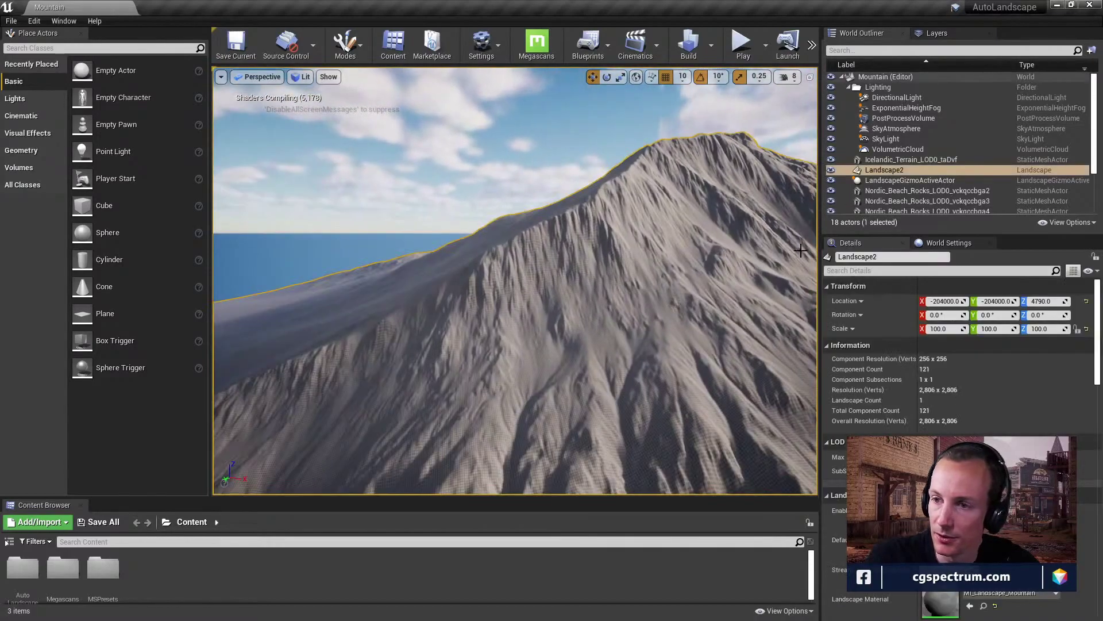
{"action": "right_click_drag", "start_coordinate": [517, 287], "coordinate": [531, 217]}
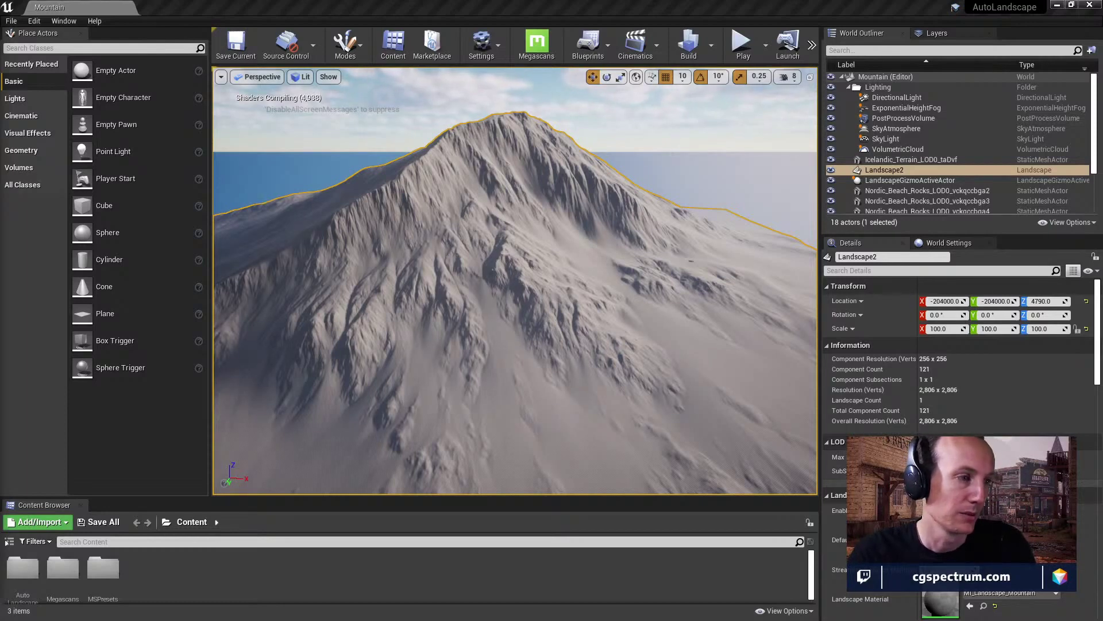
Switch to Maya and move the MS Plugin window clear of the Outliner's object list.
{"action": "key", "text": "alt+Tab"}
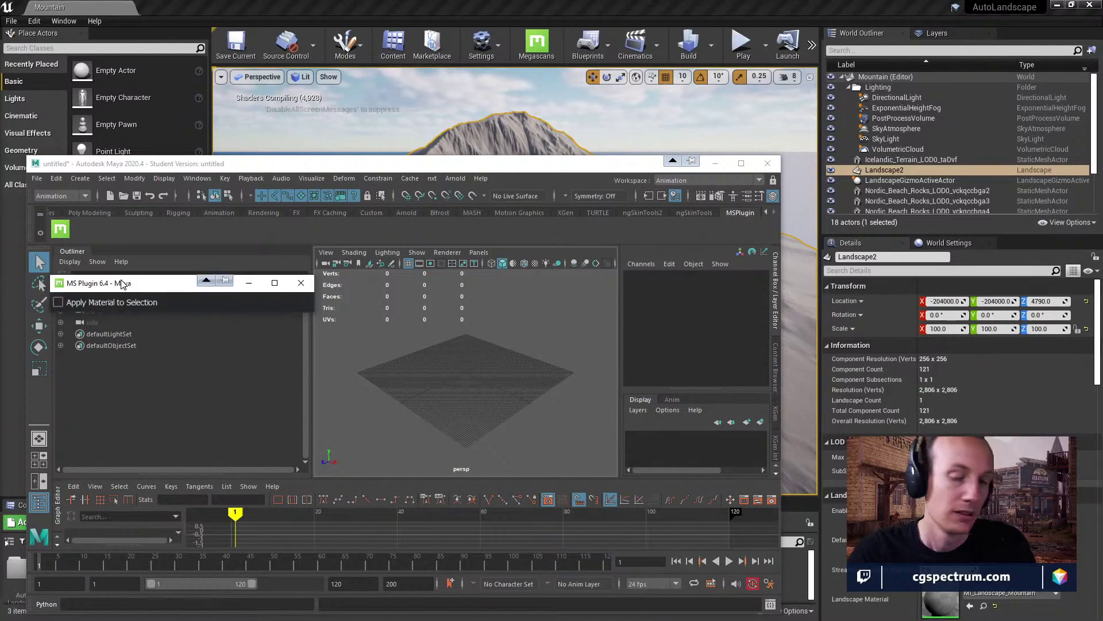
{"action": "left_click_drag", "start_coordinate": [137, 282], "coordinate": [288, 230]}
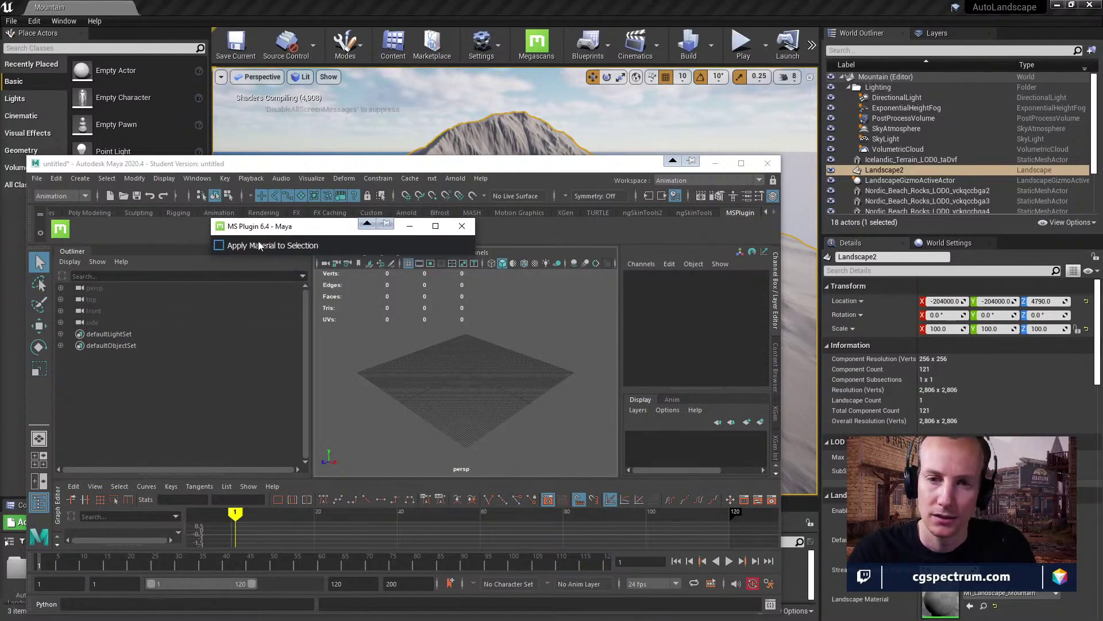